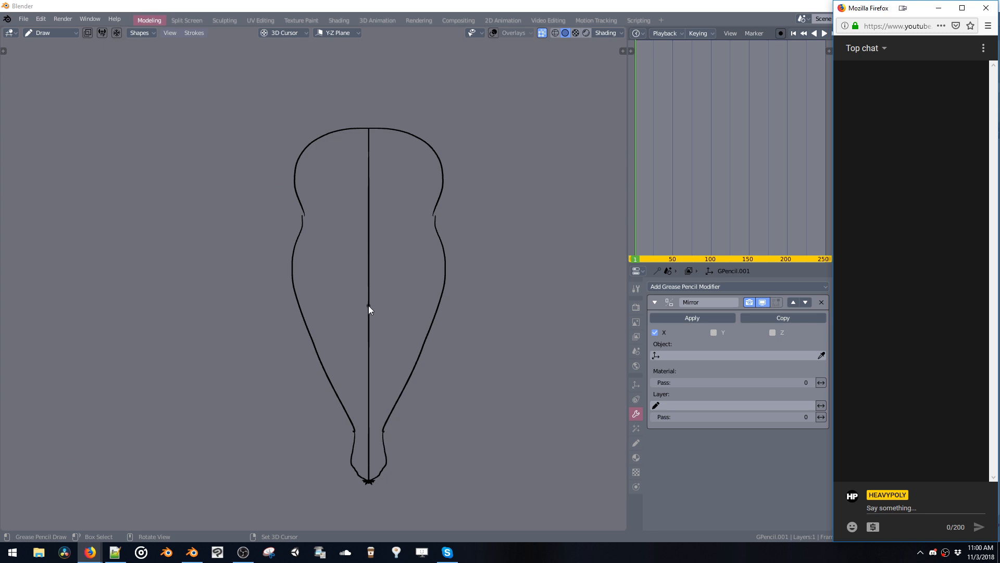
Open the file Ship_10.blend from the 2018 folder.
{"action": "mouse_move", "coordinate": [354, 308]}
{"action": "middle_mouse_down"}
{"action": "mouse_move", "coordinate": [404, 227]}
{"action": "mouse_move", "coordinate": [369, 234]}
{"action": "mouse_move", "coordinate": [412, 198]}
{"action": "middle_mouse_up"}
{"action": "key", "text": "ctrl+s"}
{"action": "left_click", "coordinate": [443, 169]}
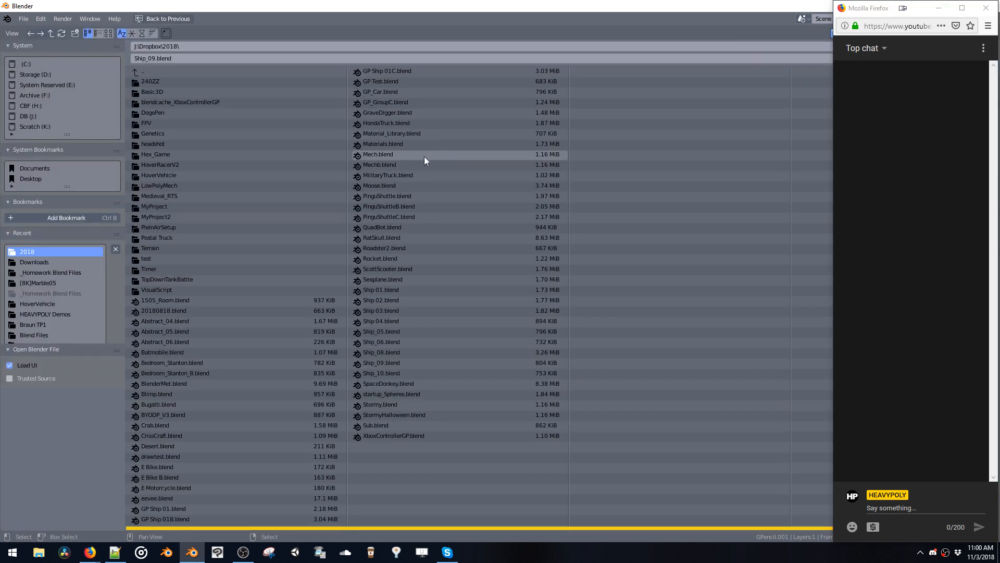
{"action": "left_click", "coordinate": [411, 371]}
{"action": "key", "text": "Return"}
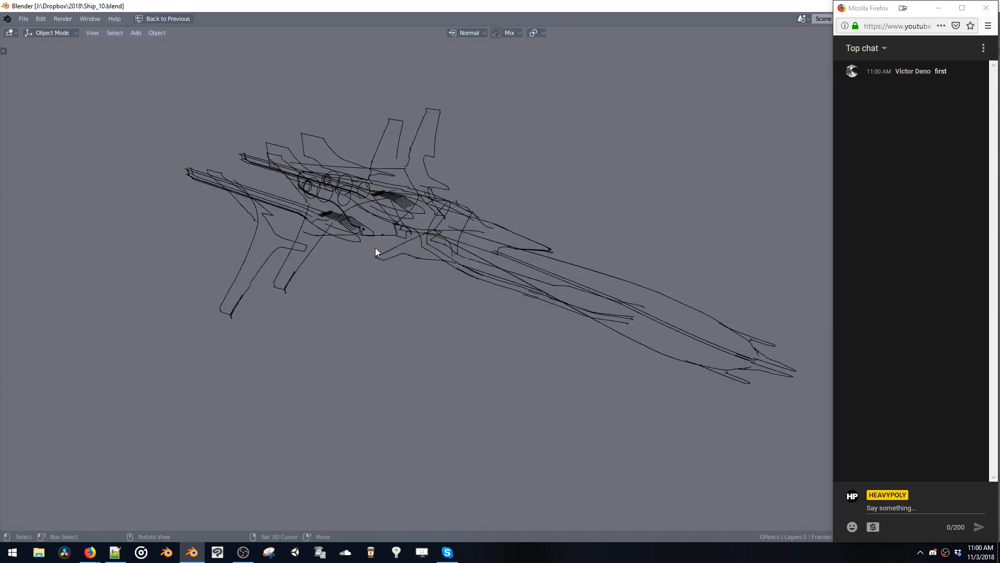
Open the file Ship_09.blend from the 2018 folder.
{"action": "key", "text": "ctrl+s"}
{"action": "left_click", "coordinate": [377, 197]}
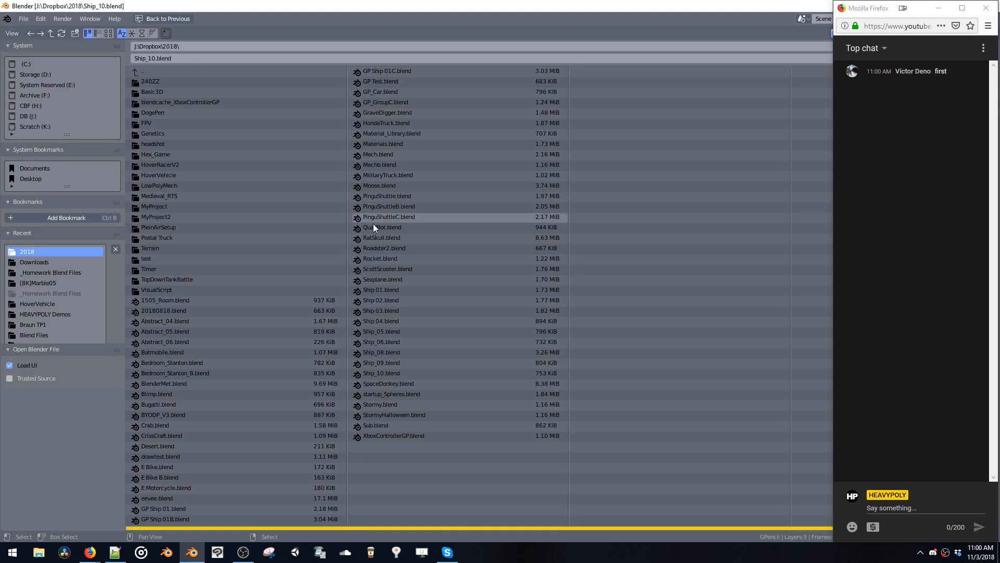
{"action": "double_click", "coordinate": [436, 363]}
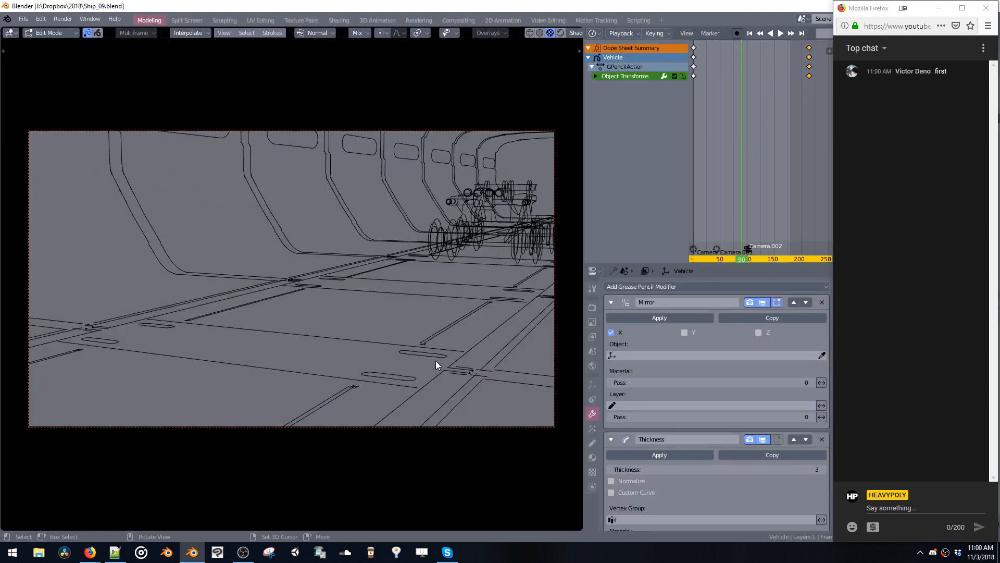
Play back the scene's camera animation and examine the tunnel from outside the camera view.
{"action": "key", "text": "space"}
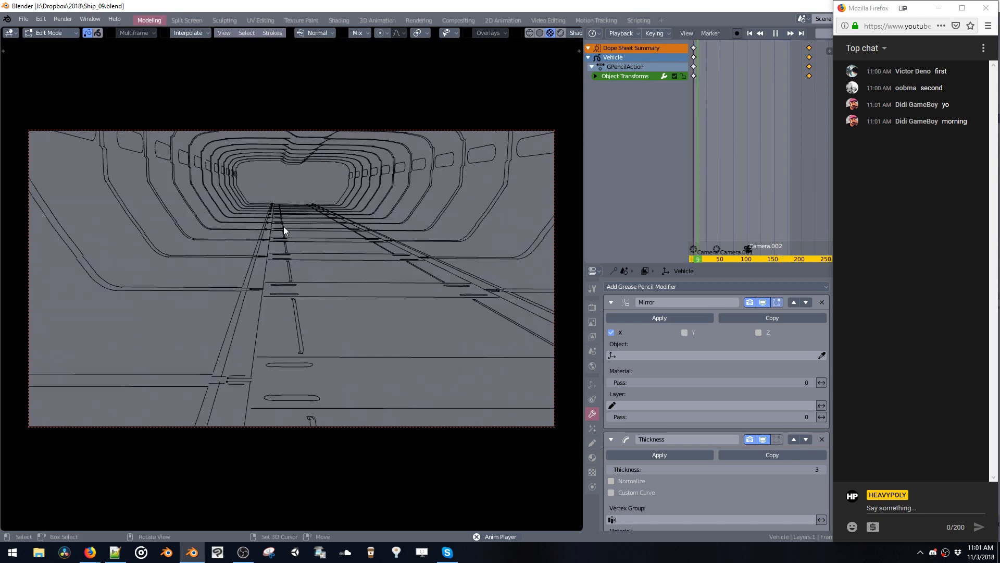
{"action": "key", "text": "Escape"}
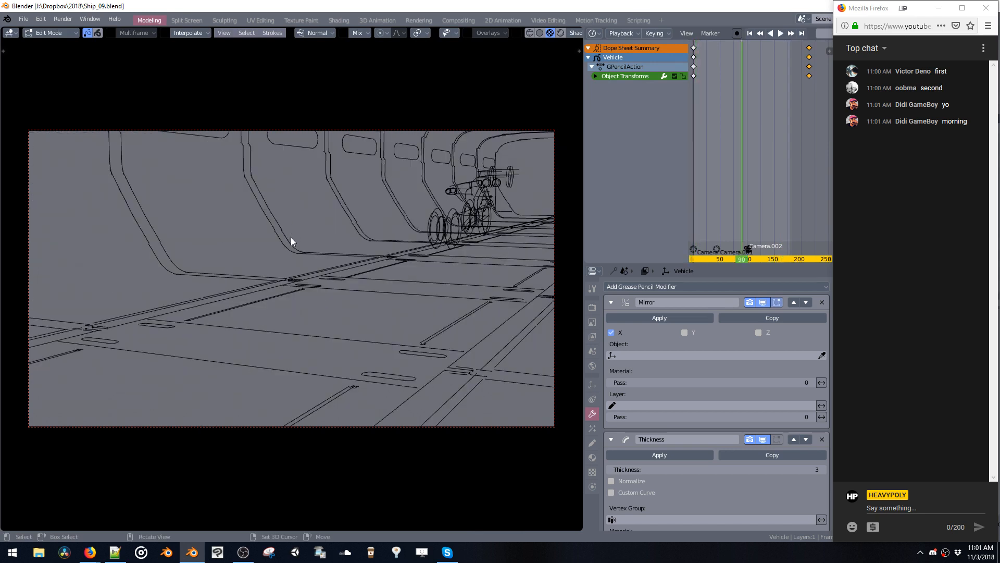
{"action": "key", "text": "v"}
{"action": "left_click", "coordinate": [378, 219]}
{"action": "mouse_move", "coordinate": [324, 236]}
{"action": "middle_mouse_down"}
{"action": "mouse_move", "coordinate": [358, 188]}
{"action": "mouse_move", "coordinate": [326, 311]}
{"action": "mouse_move", "coordinate": [252, 187]}
{"action": "middle_mouse_up"}
Reload Ship_09.blend in its last saved state.
{"action": "left_click", "coordinate": [23, 19]}
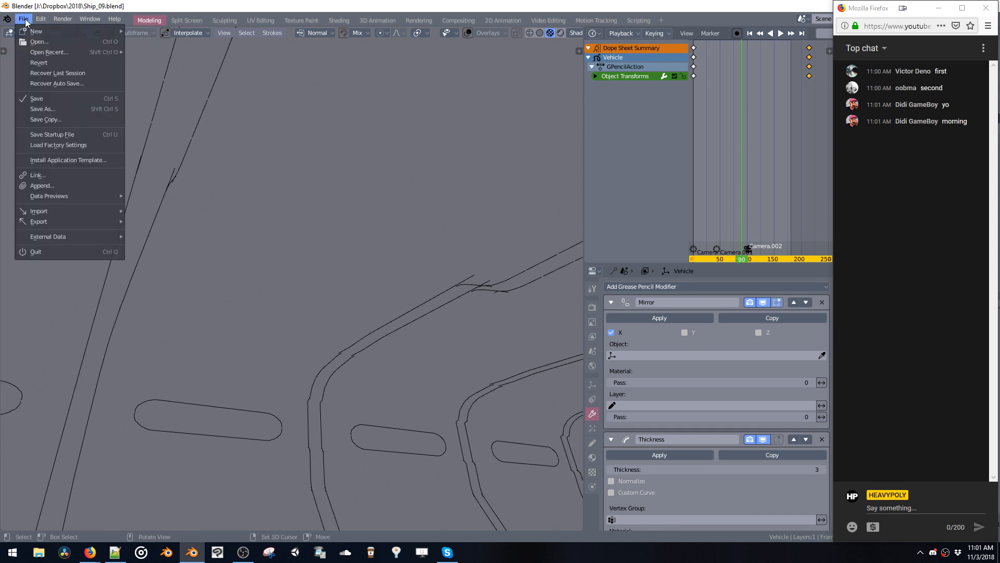
{"action": "left_click", "coordinate": [42, 55]}
{"action": "left_click", "coordinate": [52, 66]}
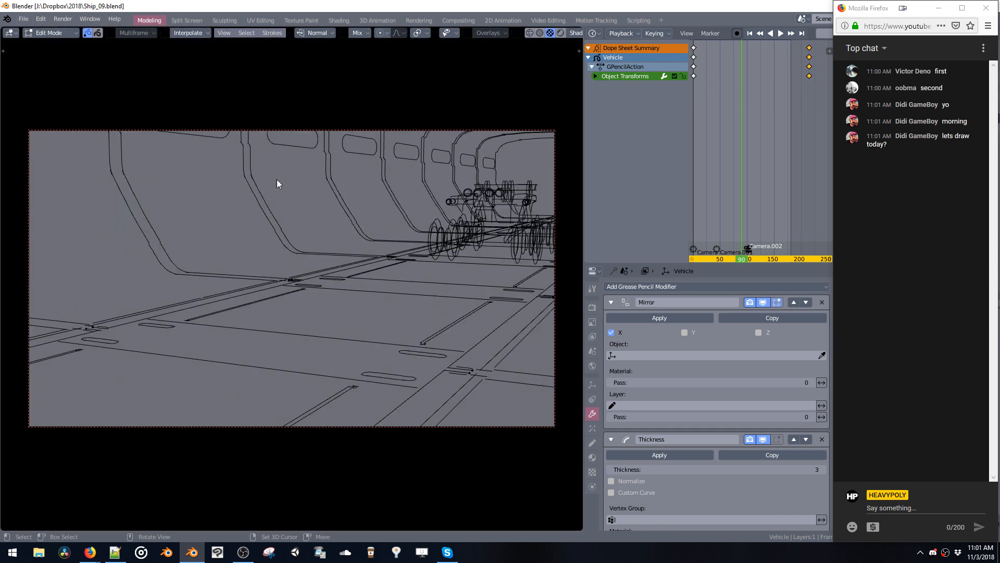
{"action": "left_click", "coordinate": [24, 19]}
{"action": "left_click", "coordinate": [38, 63]}
{"action": "left_click", "coordinate": [58, 62]}
Leave the camera view for a perspective view of the vehicle, show the viewport overlays and switch to Object Mode.
{"action": "key", "text": "v"}
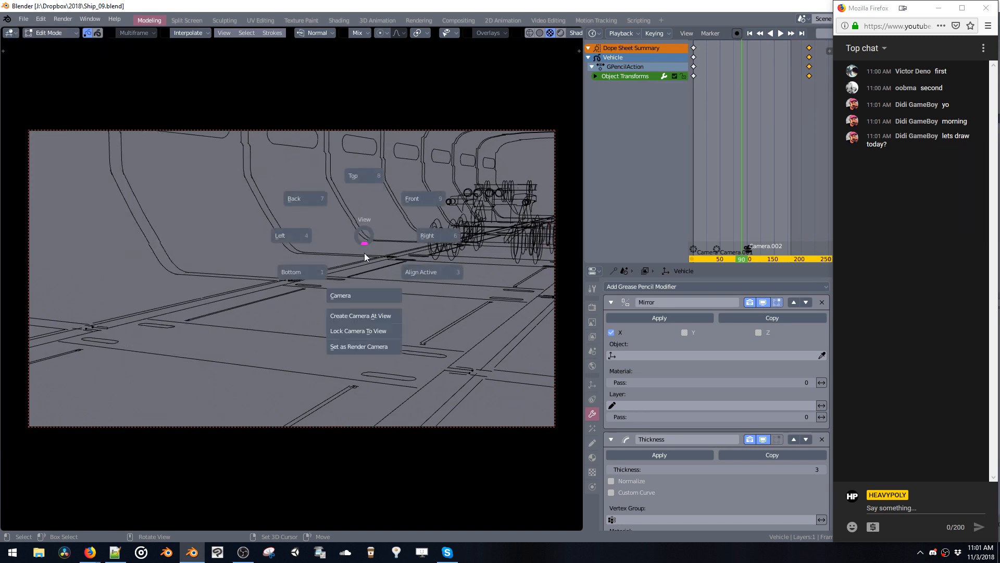
{"action": "left_click", "coordinate": [354, 330]}
{"action": "mouse_move", "coordinate": [311, 220]}
{"action": "middle_mouse_down"}
{"action": "mouse_move", "coordinate": [340, 217]}
{"action": "mouse_move", "coordinate": [369, 280]}
{"action": "mouse_move", "coordinate": [417, 464]}
{"action": "mouse_move", "coordinate": [238, 250]}
{"action": "mouse_move", "coordinate": [331, 227]}
{"action": "mouse_move", "coordinate": [313, 225]}
{"action": "mouse_move", "coordinate": [345, 208]}
{"action": "mouse_move", "coordinate": [386, 362]}
{"action": "mouse_move", "coordinate": [369, 273]}
{"action": "mouse_move", "coordinate": [426, 363]}
{"action": "mouse_move", "coordinate": [389, 392]}
{"action": "mouse_move", "coordinate": [386, 236]}
{"action": "mouse_move", "coordinate": [313, 265]}
{"action": "mouse_move", "coordinate": [340, 376]}
{"action": "mouse_move", "coordinate": [346, 306]}
{"action": "mouse_move", "coordinate": [231, 310]}
{"action": "mouse_move", "coordinate": [171, 297]}
{"action": "mouse_move", "coordinate": [377, 308]}
{"action": "mouse_move", "coordinate": [371, 299]}
{"action": "mouse_move", "coordinate": [282, 306]}
{"action": "mouse_move", "coordinate": [313, 296]}
{"action": "mouse_move", "coordinate": [319, 312]}
{"action": "mouse_move", "coordinate": [367, 299]}
{"action": "mouse_move", "coordinate": [335, 289]}
{"action": "mouse_move", "coordinate": [352, 242]}
{"action": "mouse_move", "coordinate": [339, 251]}
{"action": "middle_mouse_up"}
{"action": "key", "text": "alt+shift+z"}
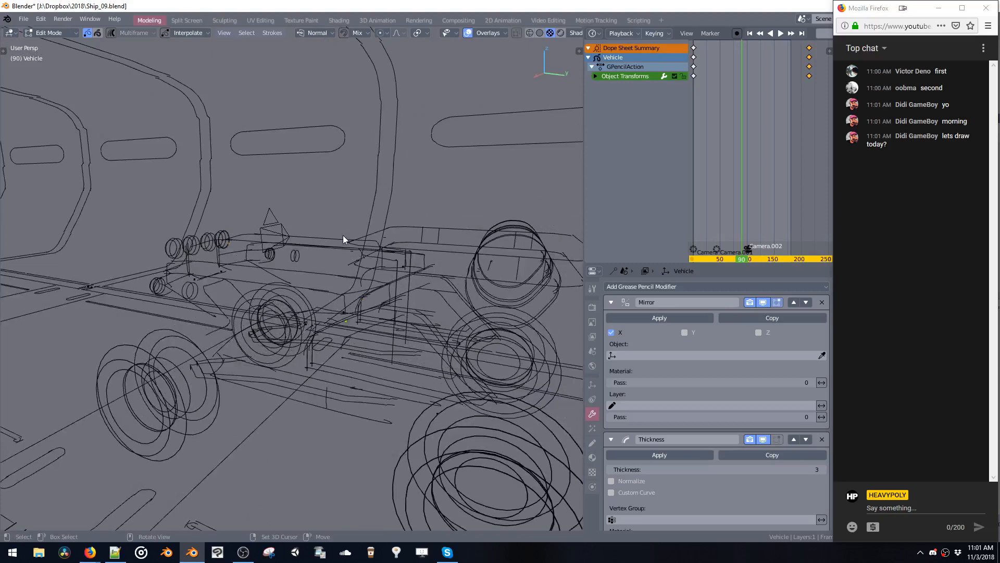
{"action": "key", "text": "Tab"}
{"action": "key", "text": "shift+a"}
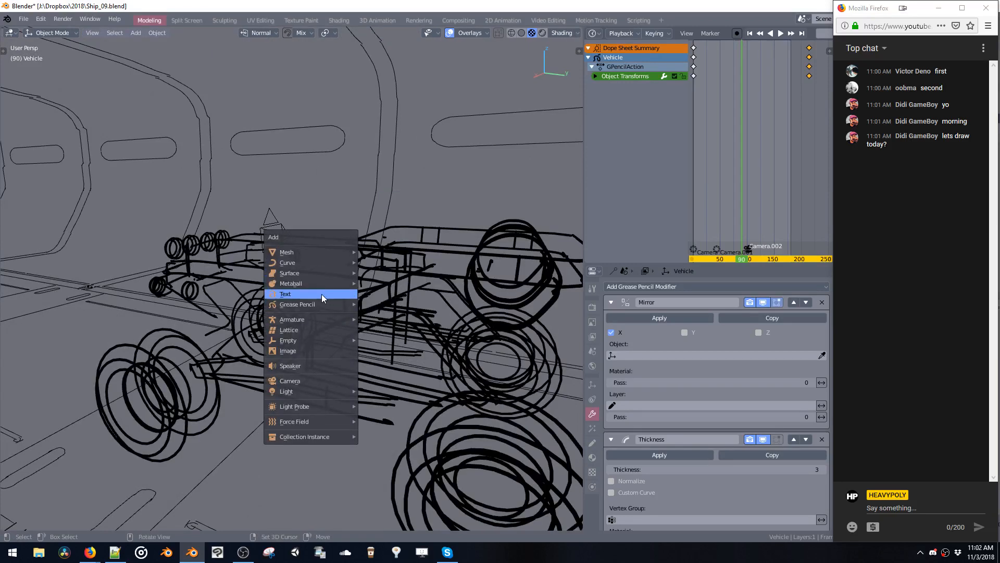
{"action": "left_click", "coordinate": [321, 294]}
{"action": "key", "text": "ctrl+z"}
Add an Empty and place it at X 0 m, Y 20 m, Z -2 m.
{"action": "key", "text": "shift+a"}
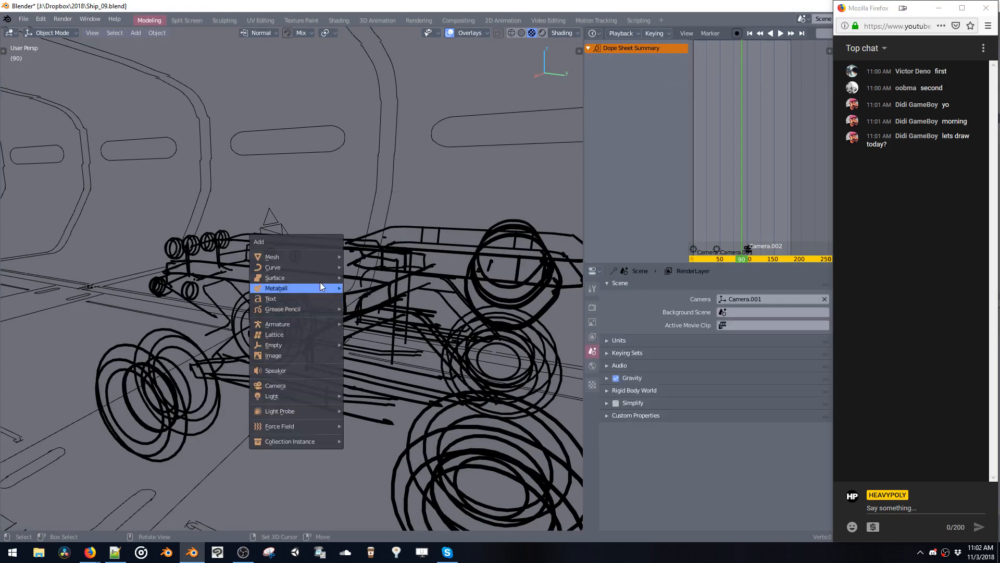
{"action": "mouse_move", "coordinate": [317, 346]}
{"action": "left_click", "coordinate": [367, 344]}
{"action": "middle_click_drag", "start_coordinate": [366, 344], "coordinate": [392, 221]}
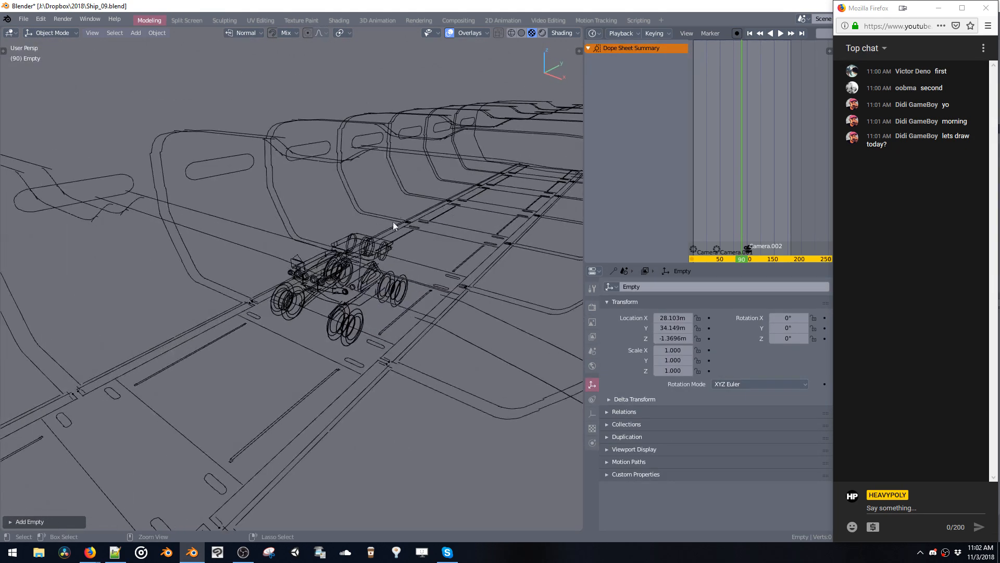
{"action": "right_click_drag", "start_coordinate": [393, 221], "coordinate": [388, 229]}
{"action": "middle_click_drag", "start_coordinate": [377, 291], "coordinate": [399, 267]}
{"action": "key", "text": "g"}
{"action": "left_click", "coordinate": [305, 259]}
In top view, move the Empty along the Y axis to about -120 m.
{"action": "key", "text": "v"}
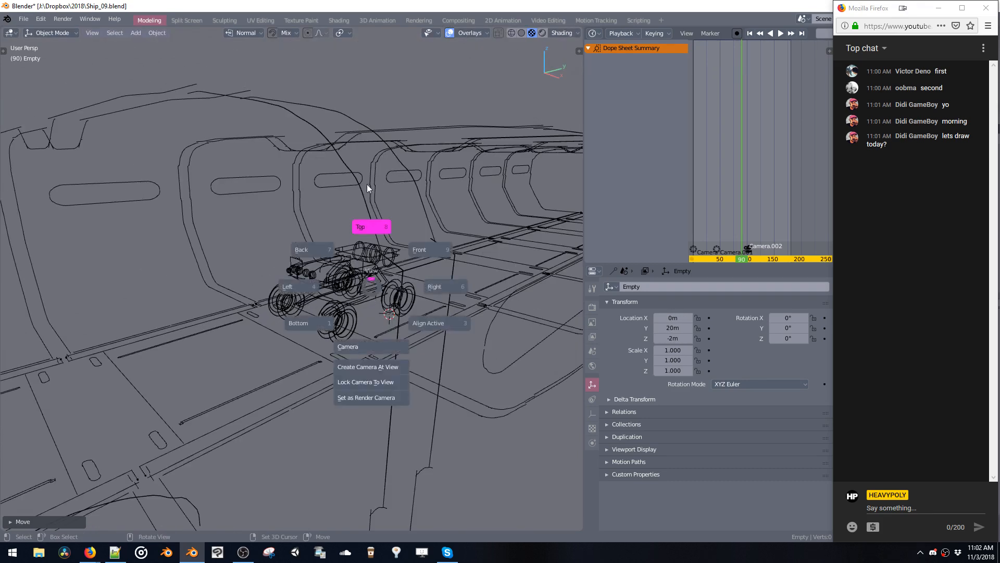
{"action": "scroll", "coordinate": [365, 291], "scroll_direction": "down", "scroll_amount": 5}
{"action": "key", "text": "g"}
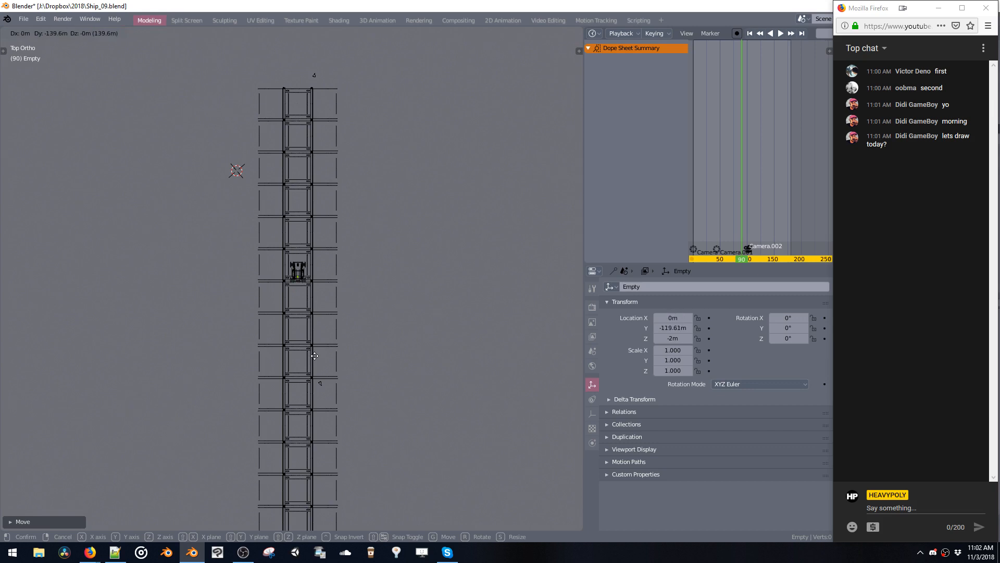
{"action": "left_click", "coordinate": [315, 356]}
Raise the Empty along the Z axis to about 3.54 m, near the top of the vehicle body.
{"action": "key", "text": "KP_Decimal"}
{"action": "middle_click_drag", "start_coordinate": [318, 326], "coordinate": [308, 260]}
{"action": "key", "text": "g"}
{"action": "key", "text": "z"}
{"action": "left_click", "coordinate": [314, 192]}
{"action": "middle_click_drag", "start_coordinate": [314, 192], "coordinate": [335, 289]}
{"action": "key", "text": "g"}
{"action": "key", "text": "z"}
{"action": "left_click", "coordinate": [281, 190]}
{"action": "key", "text": "KP_Decimal"}
{"action": "key", "text": "g"}
{"action": "key", "text": "z"}
{"action": "left_click", "coordinate": [285, 267]}
Shift the Empty along the Y axis to about -117 m, over the middle of the vehicle.
{"action": "key", "text": "g"}
{"action": "key", "text": "y"}
{"action": "left_click", "coordinate": [317, 287]}
{"action": "key", "text": "g"}
{"action": "key", "text": "y"}
{"action": "left_click", "coordinate": [310, 254]}
Parent the Empty to the Vehicle with the Object option and scrub the timeline to frame 87.
{"action": "left_click", "coordinate": [336, 285]}
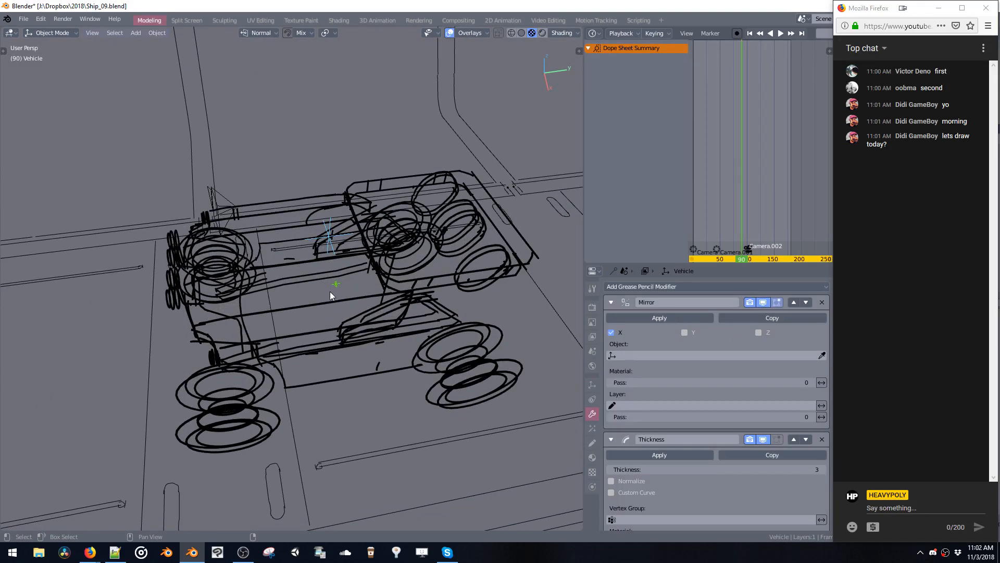
{"action": "key", "text": "ctrl+p"}
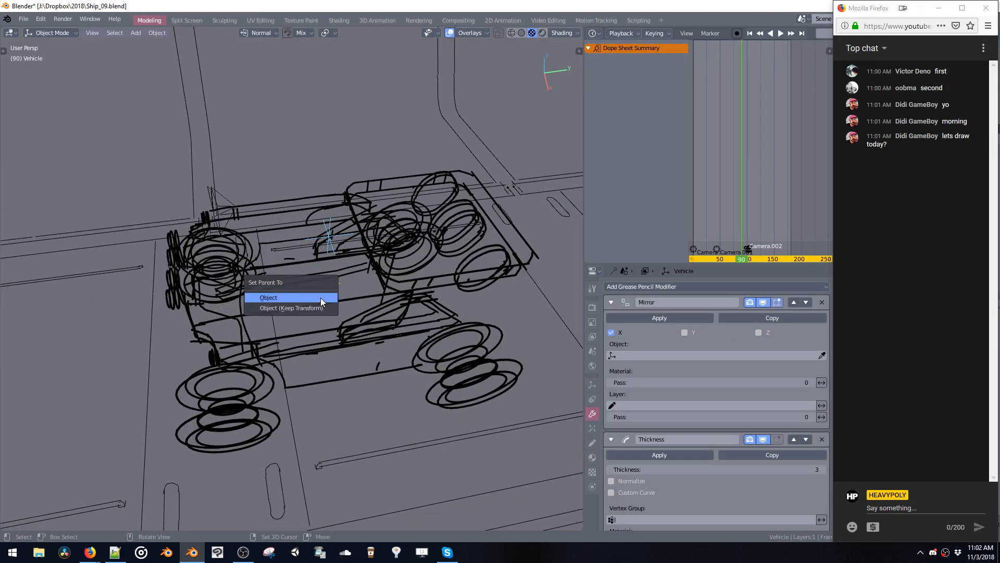
{"action": "left_click", "coordinate": [310, 299]}
{"action": "mouse_move", "coordinate": [308, 303]}
{"action": "middle_mouse_down"}
{"action": "mouse_move", "coordinate": [314, 267]}
{"action": "mouse_move", "coordinate": [306, 321]}
{"action": "middle_mouse_up"}
{"action": "left_click_drag", "start_coordinate": [740, 205], "coordinate": [740, 205]}
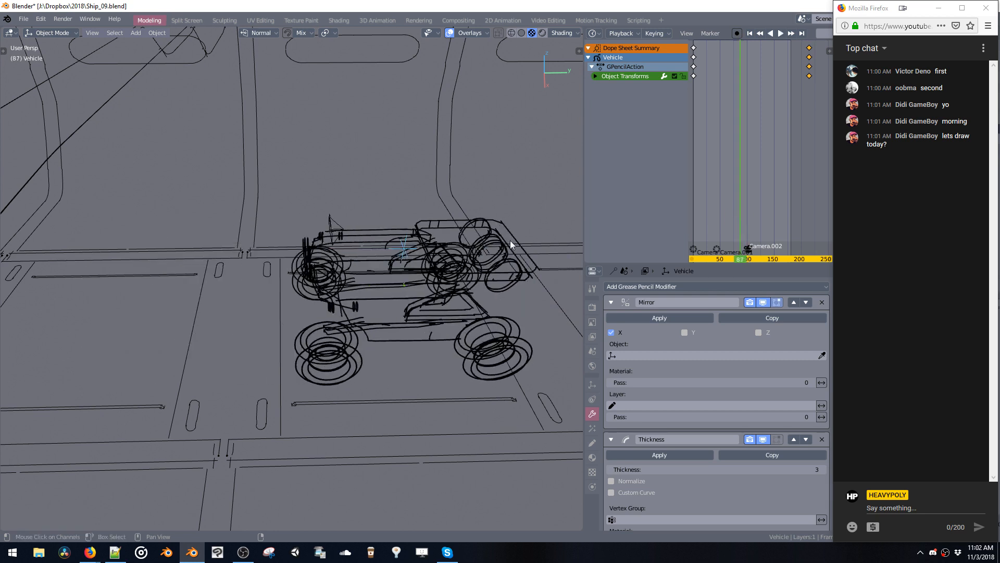
{"action": "left_click", "coordinate": [392, 252]}
{"action": "key", "text": "r"}
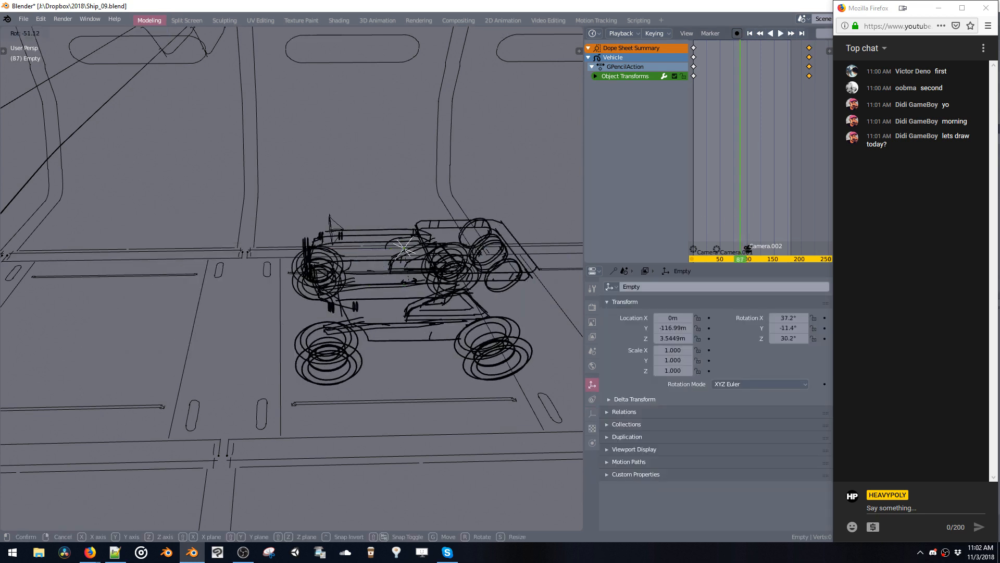
{"action": "key", "text": "Escape"}
Create a camera from a low three-quarter view of the vehicle's front and slightly increase its focal length.
{"action": "middle_click_drag", "start_coordinate": [386, 230], "coordinate": [349, 247]}
{"action": "key", "text": "grave"}
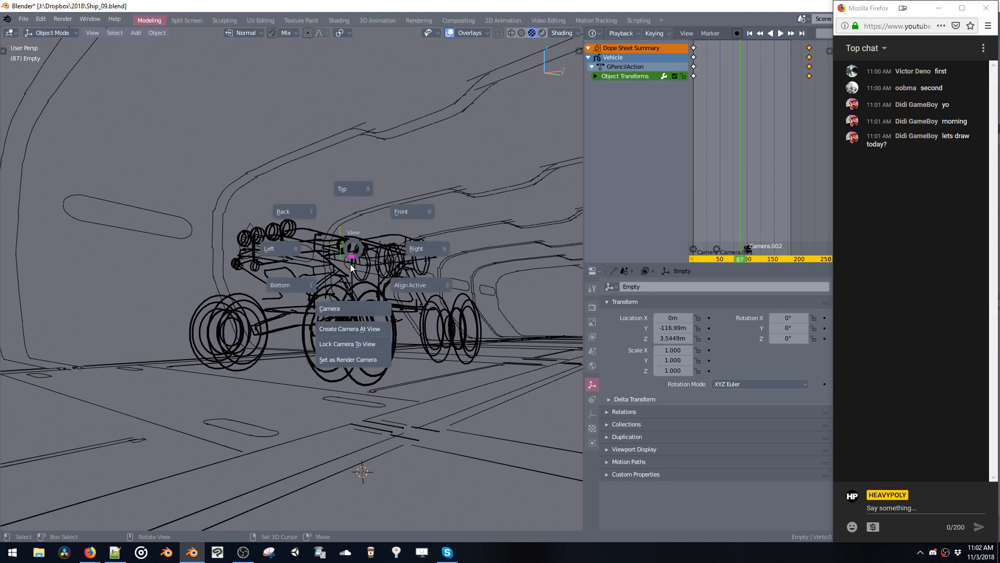
{"action": "left_click", "coordinate": [338, 331]}
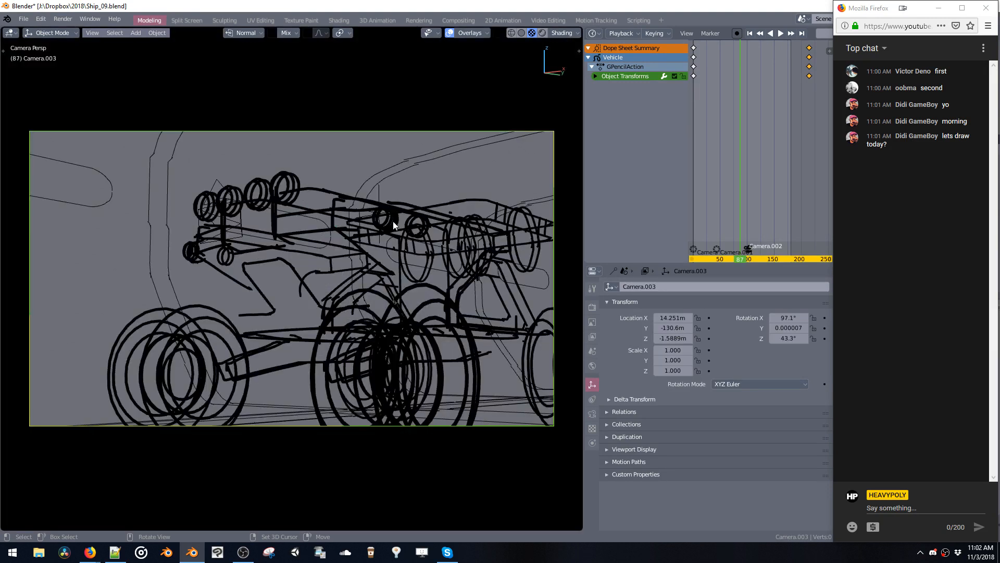
{"action": "key", "text": "ctrl+shift+v"}
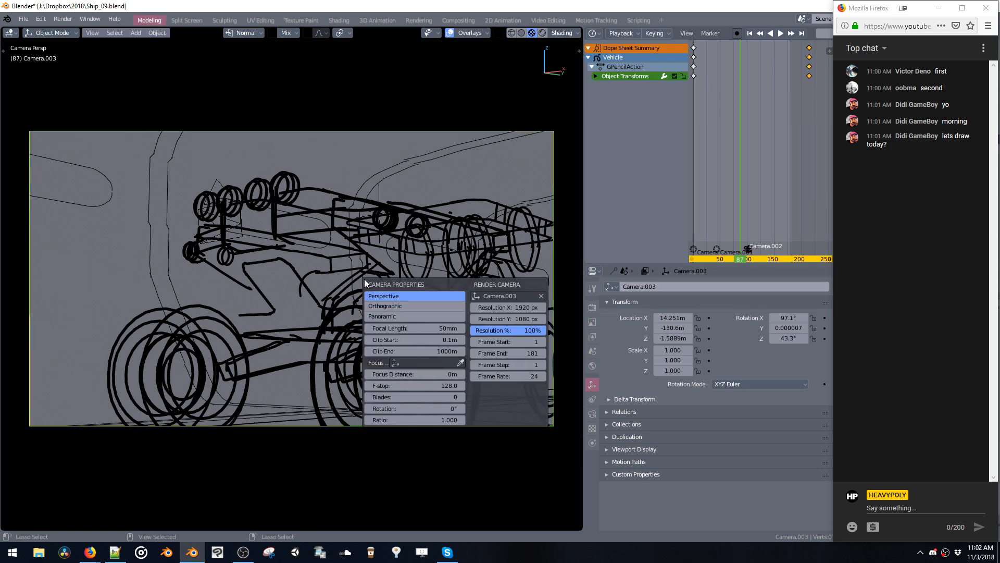
{"action": "mouse_move", "coordinate": [441, 329]}
{"action": "left_mouse_down"}
{"action": "mouse_move", "coordinate": [353, 334]}
{"action": "mouse_move", "coordinate": [497, 366]}
{"action": "mouse_move", "coordinate": [475, 365]}
{"action": "left_mouse_up"}
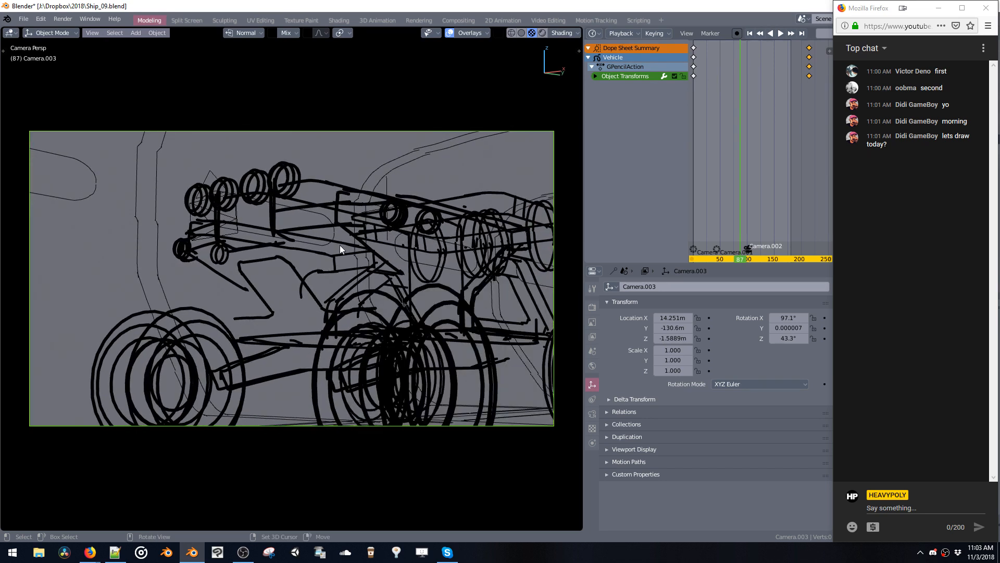
Parent the new camera beside the vehicle to the Empty.
{"action": "mouse_move", "coordinate": [340, 229]}
{"action": "middle_mouse_down"}
{"action": "mouse_move", "coordinate": [308, 253]}
{"action": "mouse_move", "coordinate": [311, 314]}
{"action": "mouse_move", "coordinate": [286, 273]}
{"action": "mouse_move", "coordinate": [392, 258]}
{"action": "middle_mouse_up"}
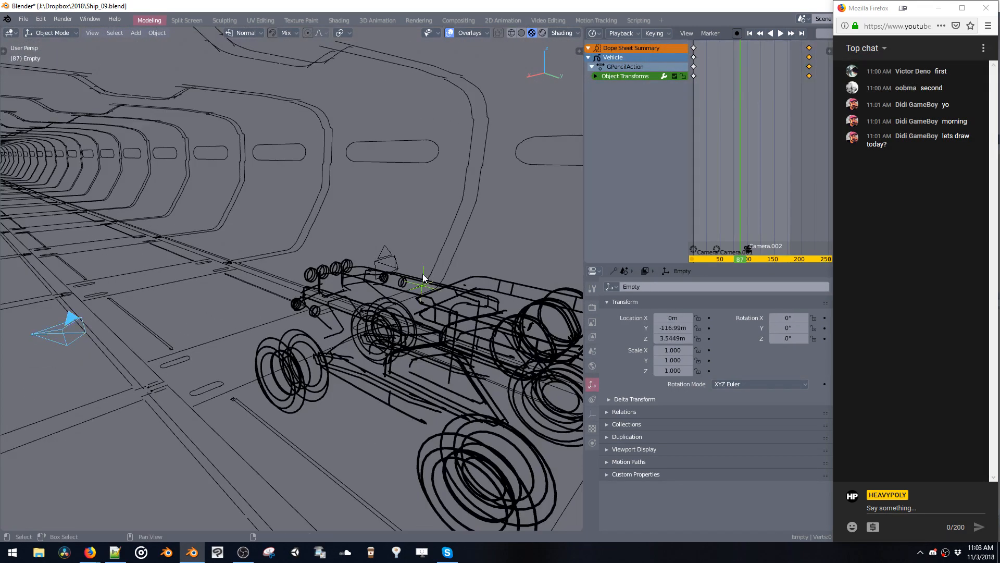
{"action": "key", "text": "ctrl+p"}
{"action": "left_click", "coordinate": [323, 266]}
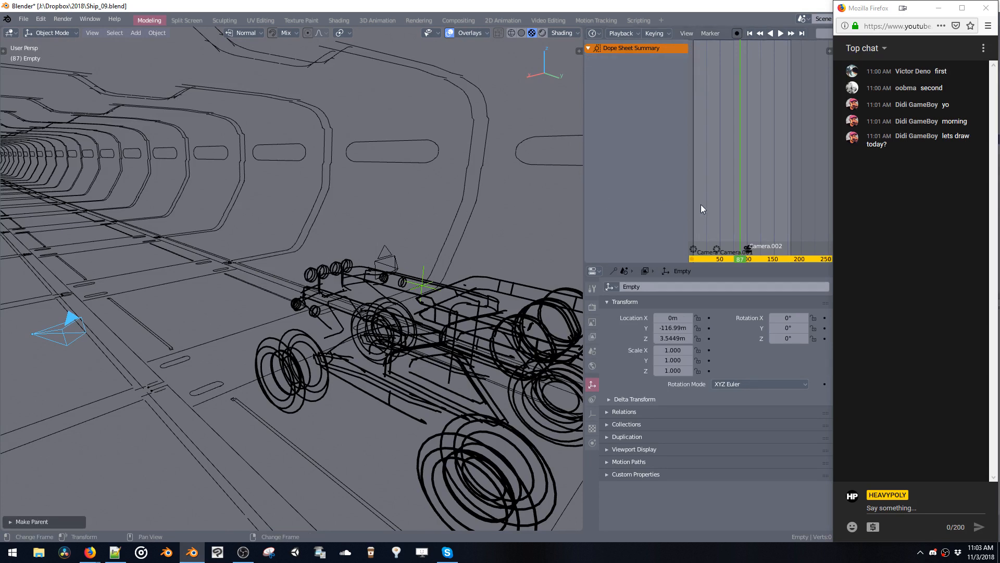
Scrub and play the timeline, stopping at frame 79, to check how the parented camera follows the vehicle.
{"action": "left_click_drag", "start_coordinate": [737, 213], "coordinate": [732, 214]}
{"action": "middle_click_drag", "start_coordinate": [400, 201], "coordinate": [452, 228]}
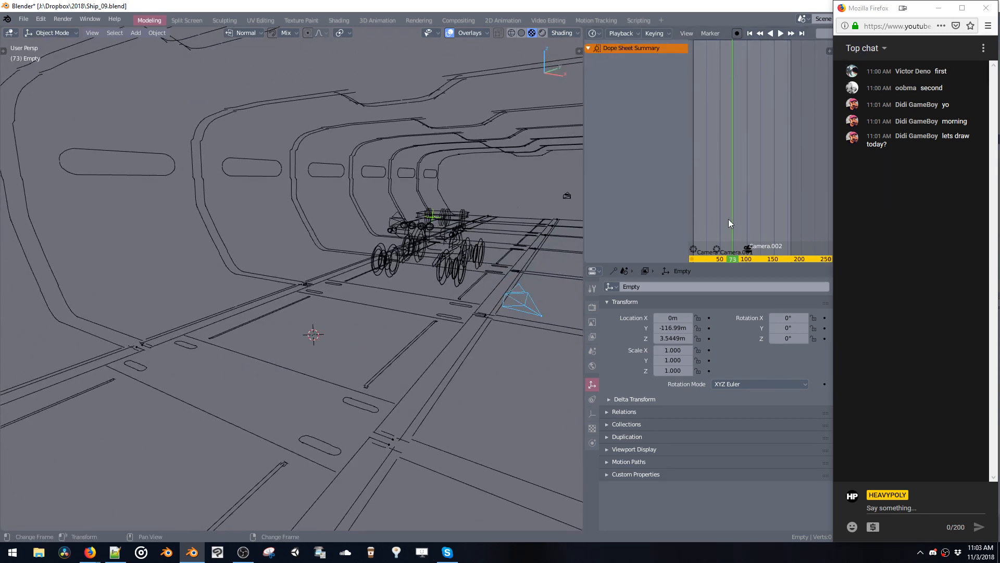
{"action": "key", "text": "shift+ctrl+space"}
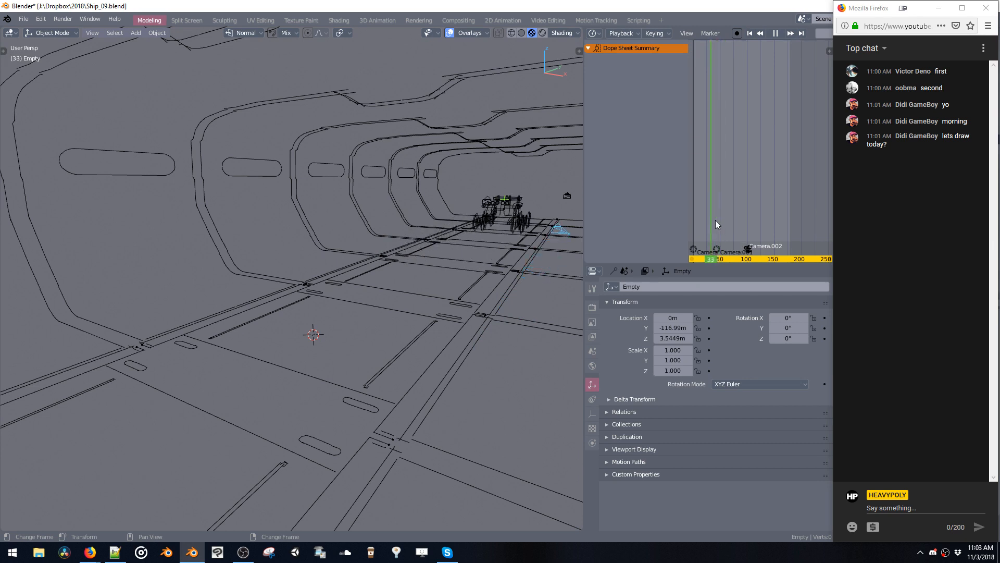
{"action": "left_click_drag", "start_coordinate": [715, 220], "coordinate": [735, 221]}
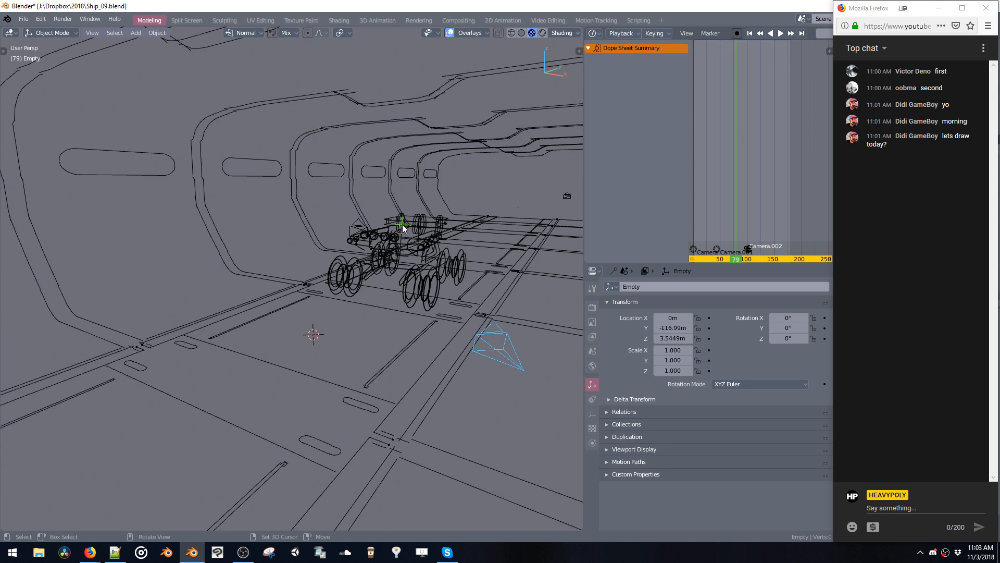
Try rotating the Empty about the global Z axis to swing the camera around the vehicle.
{"action": "key", "text": "r"}
{"action": "key", "text": "z"}
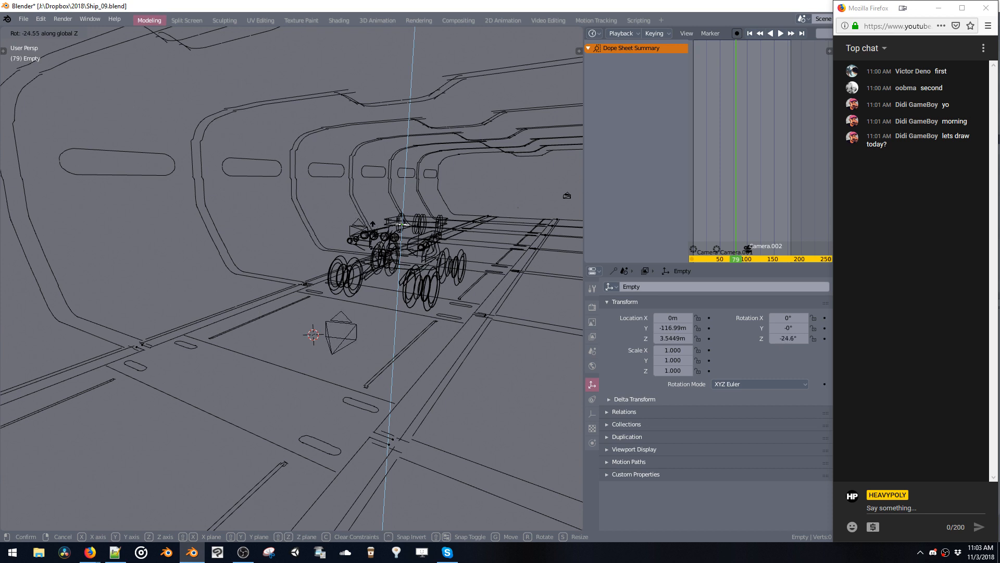
{"action": "key", "text": "Escape"}
{"action": "middle_click_drag", "start_coordinate": [392, 213], "coordinate": [395, 233], "text": "ctrl"}
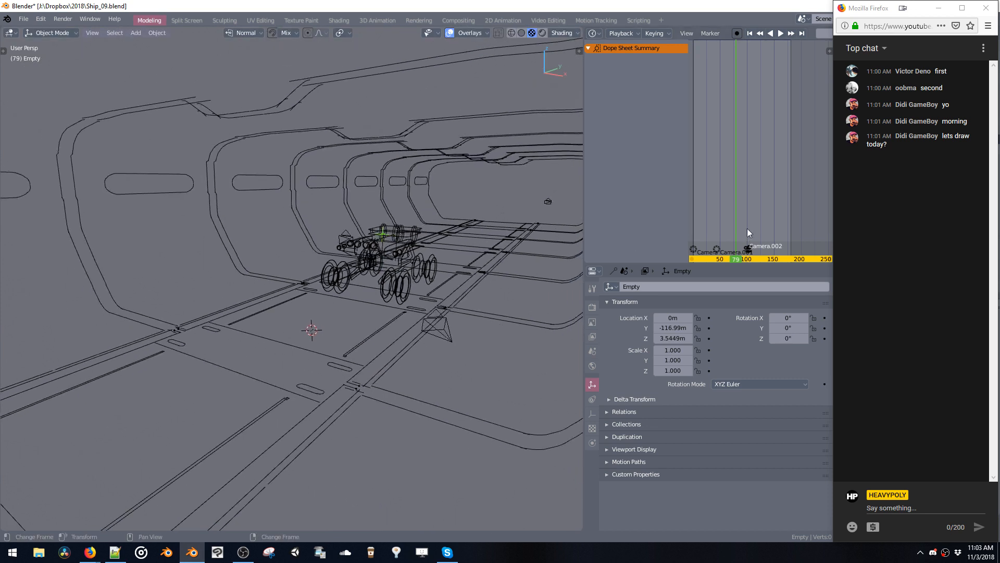
Scrub to frame 18, then play the animation with Camera and Camera.001 selected in turn to examine each camera's motion.
{"action": "left_click_drag", "start_coordinate": [746, 228], "coordinate": [703, 228]}
{"action": "left_click", "coordinate": [548, 203]}
{"action": "middle_click_drag", "start_coordinate": [388, 275], "coordinate": [390, 287], "text": "ctrl"}
{"action": "middle_click_drag", "start_coordinate": [394, 292], "coordinate": [445, 254], "text": "shift"}
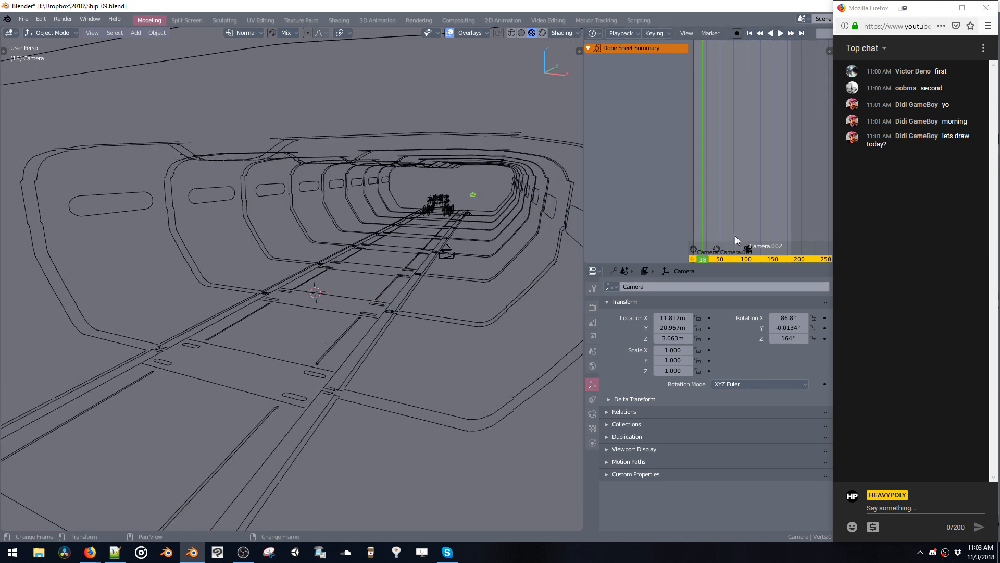
{"action": "key", "text": "space"}
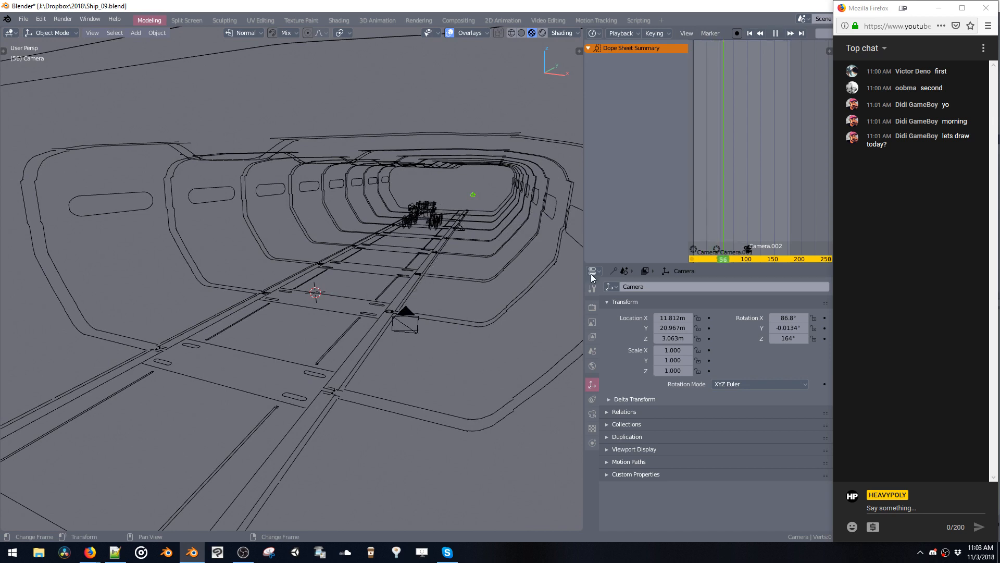
{"action": "key", "text": "Escape"}
{"action": "key", "text": "space"}
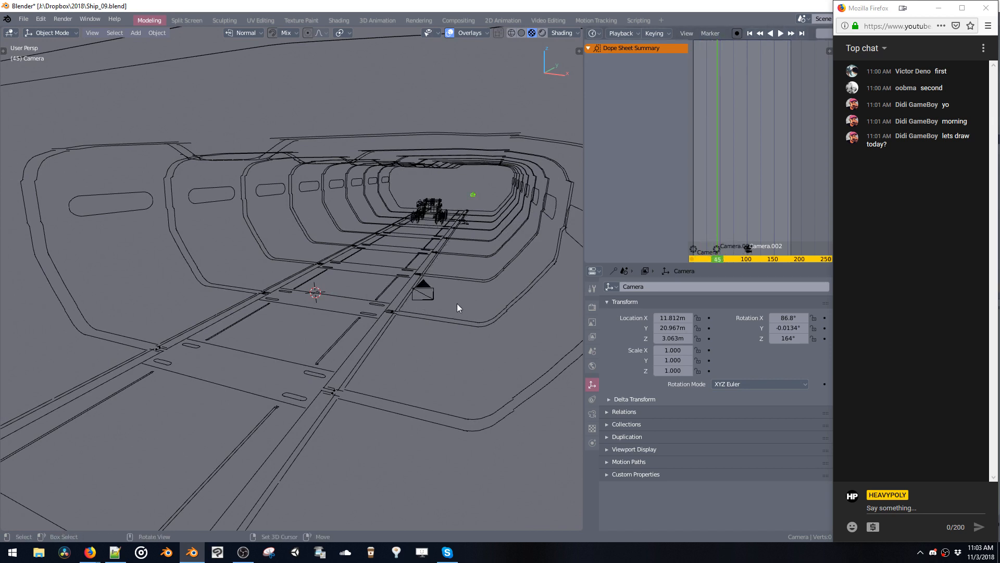
{"action": "left_click", "coordinate": [420, 285]}
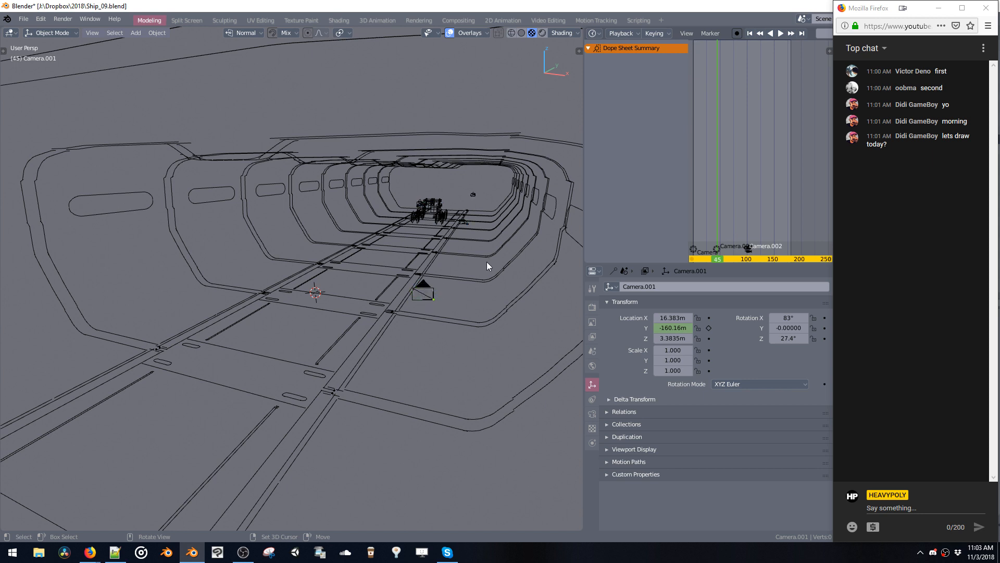
{"action": "key", "text": "space"}
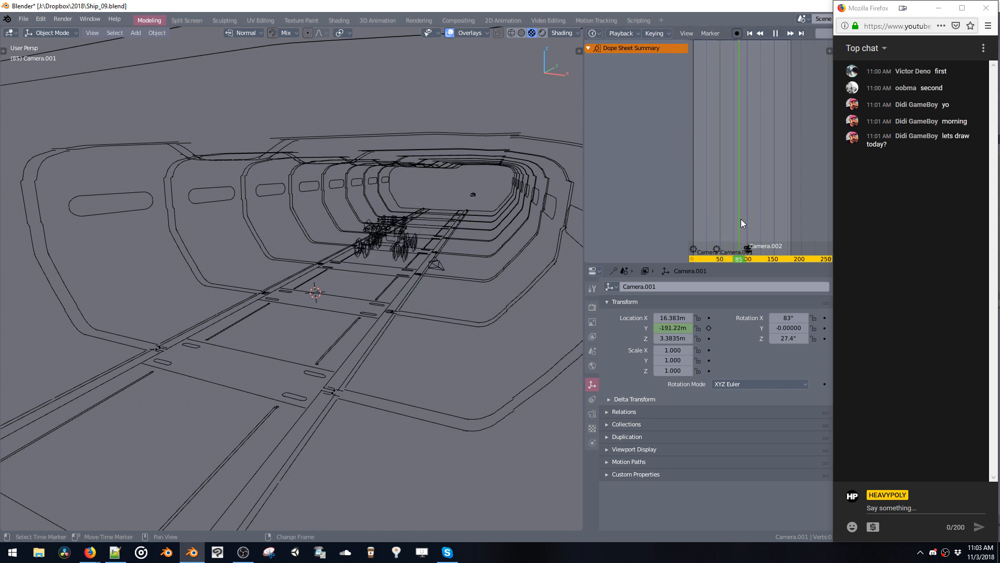
Stop the playback and step back to frame 100, where the Camera.002 marker sits.
{"action": "key", "text": "space"}
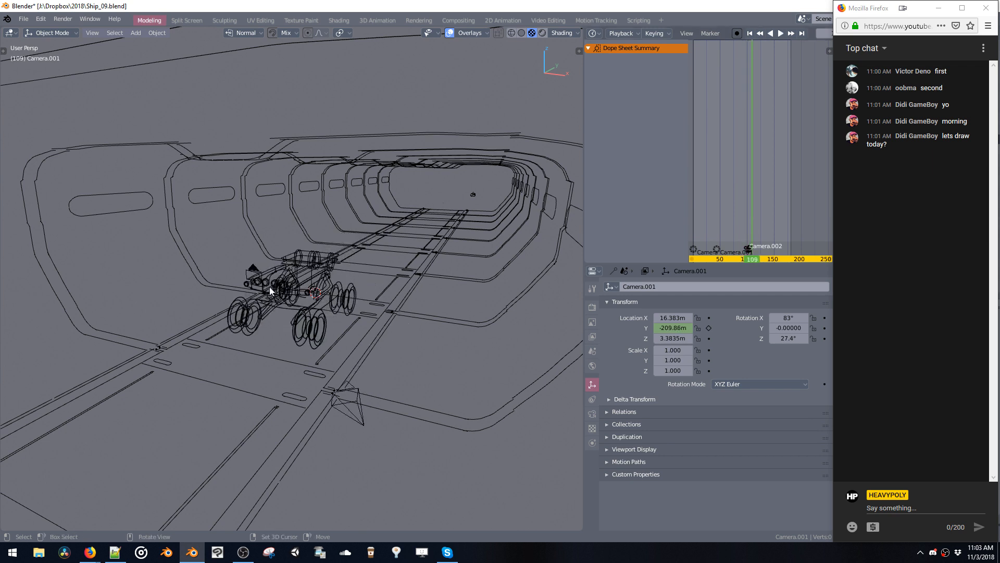
{"action": "middle_click_drag", "start_coordinate": [252, 274], "coordinate": [298, 256], "text": "shift"}
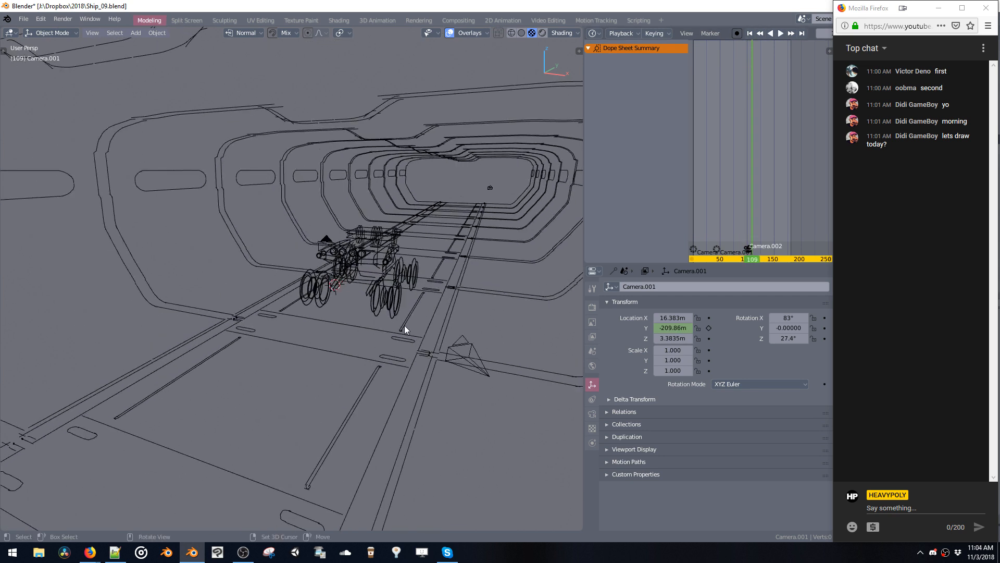
{"action": "key", "text": "Left"}
{"action": "key", "text": "Left"}
{"action": "key", "text": "Left"}
{"action": "key", "text": "Left"}
{"action": "key", "text": "Left"}
{"action": "key", "text": "Left"}
{"action": "key", "text": "Left"}
{"action": "key", "text": "Left"}
{"action": "key", "text": "Left"}
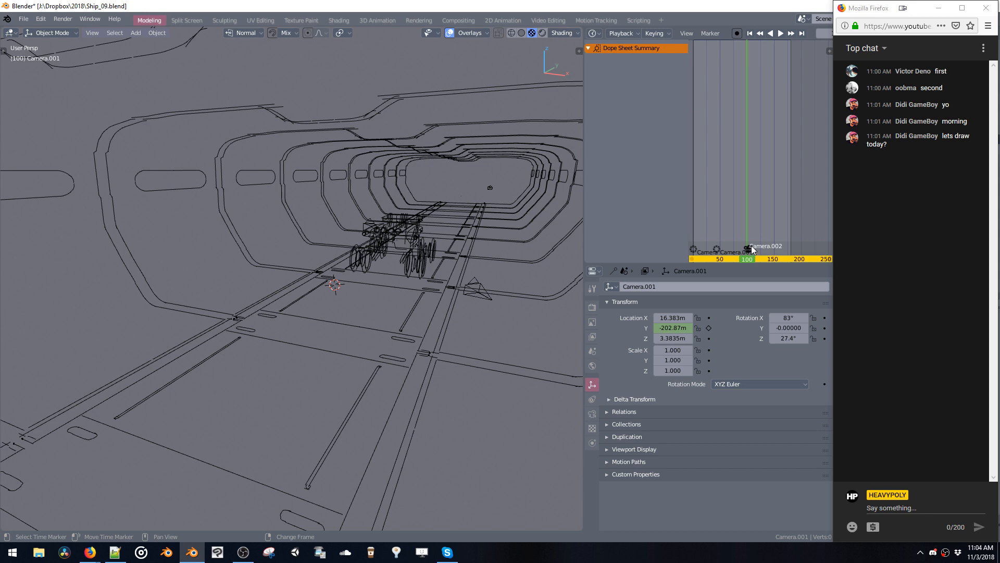
Delete the Camera.002 marker from the timeline.
{"action": "key", "text": "x"}
{"action": "left_click", "coordinate": [748, 236]}
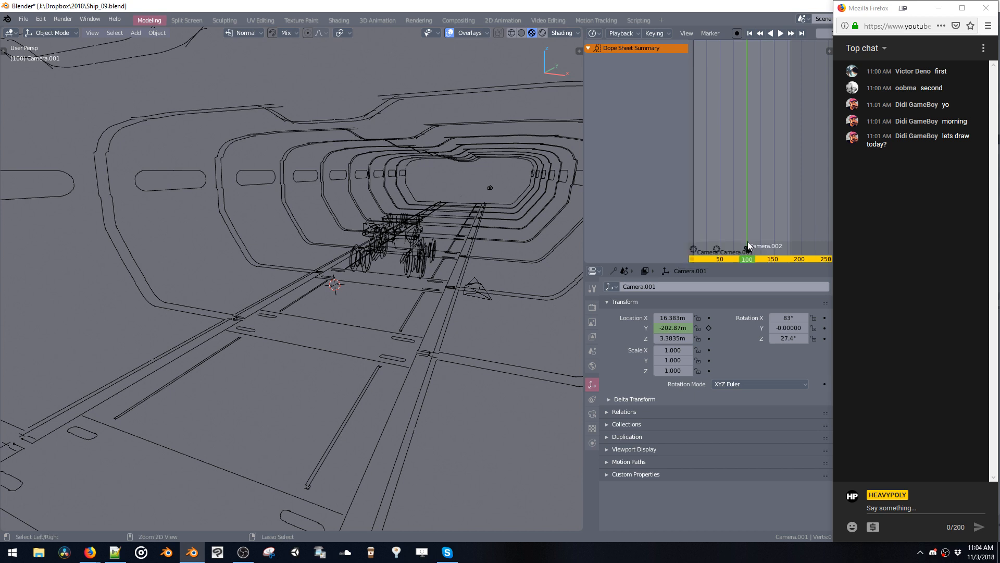
{"action": "key", "text": "x"}
{"action": "left_click", "coordinate": [746, 250]}
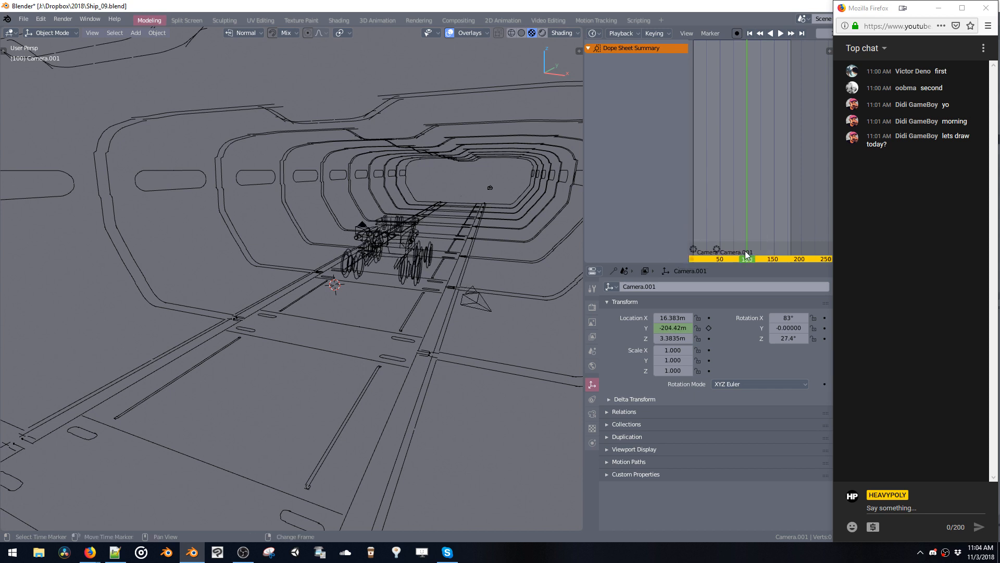
Bind the new Camera.003 to a timeline marker at frame 92.
{"action": "key", "text": "ctrl+shift+space"}
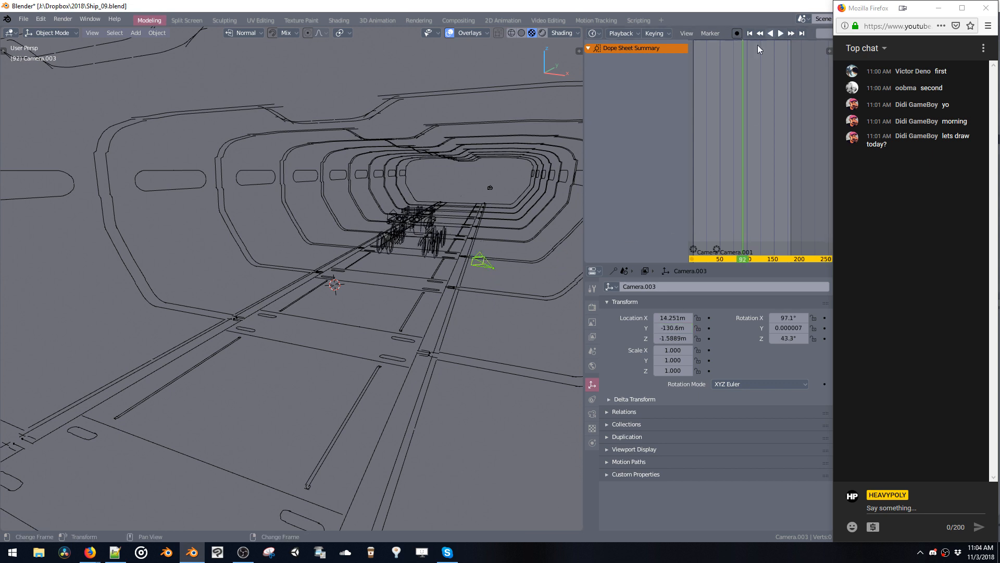
{"action": "left_click", "coordinate": [711, 37]}
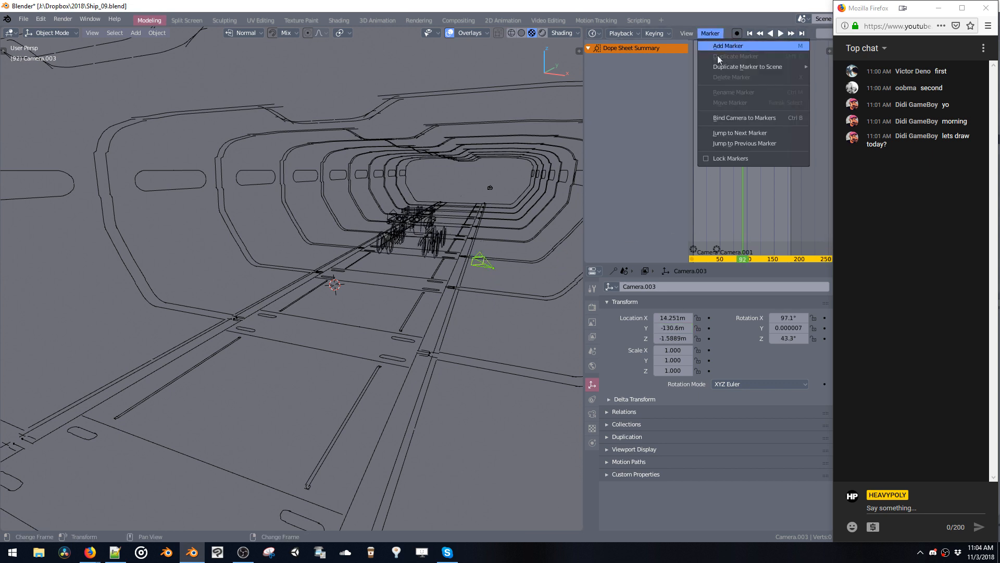
{"action": "left_click", "coordinate": [739, 119]}
Scrub to frame 84, look through the active camera and play the animation from frame 1 to review the camera cuts.
{"action": "key", "text": "space"}
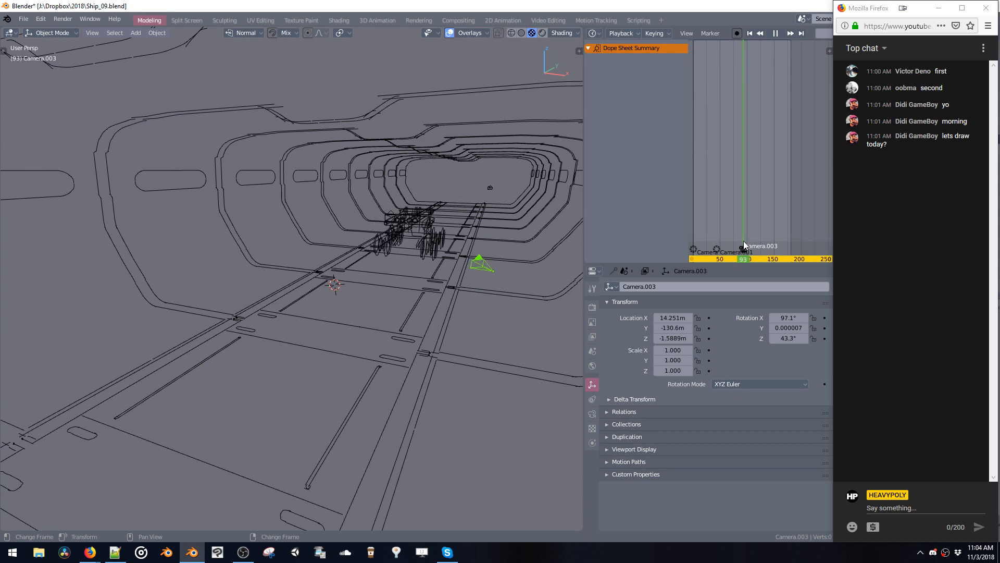
{"action": "left_click_drag", "start_coordinate": [746, 246], "coordinate": [738, 247]}
{"action": "key", "text": "space"}
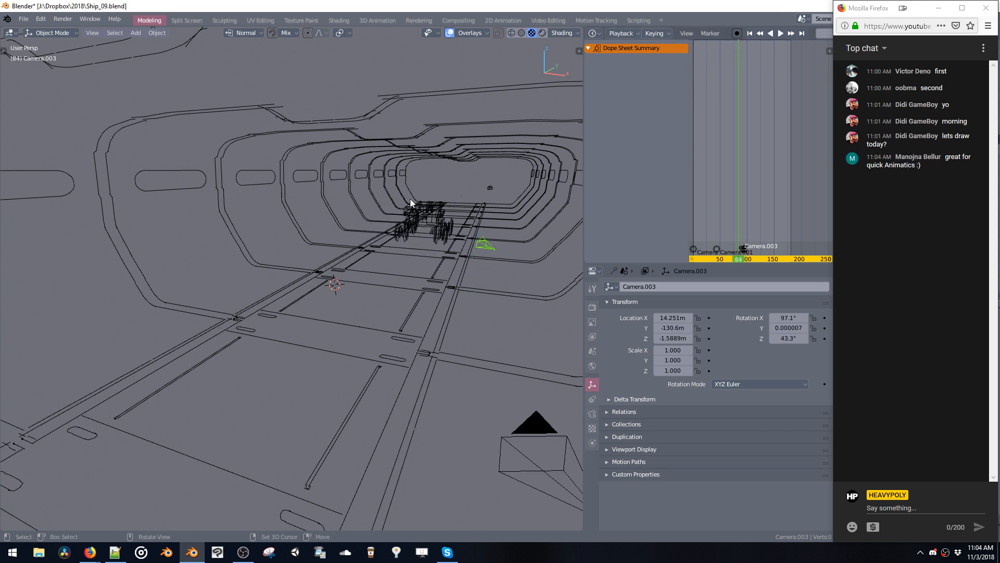
{"action": "key", "text": "grave"}
{"action": "left_click", "coordinate": [401, 262]}
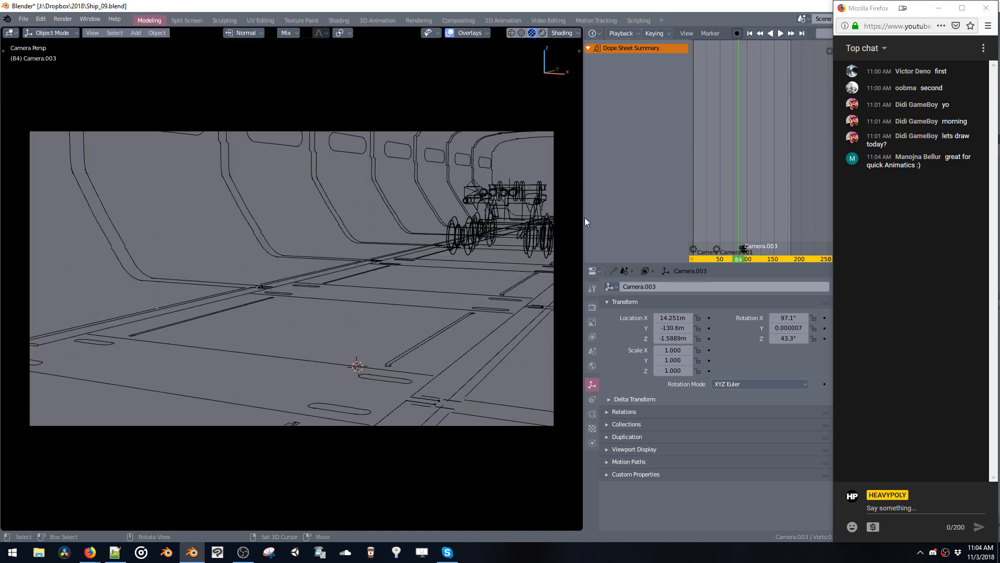
{"action": "key", "text": "shift+Left"}
{"action": "key", "text": "space"}
{"action": "key", "text": "space"}
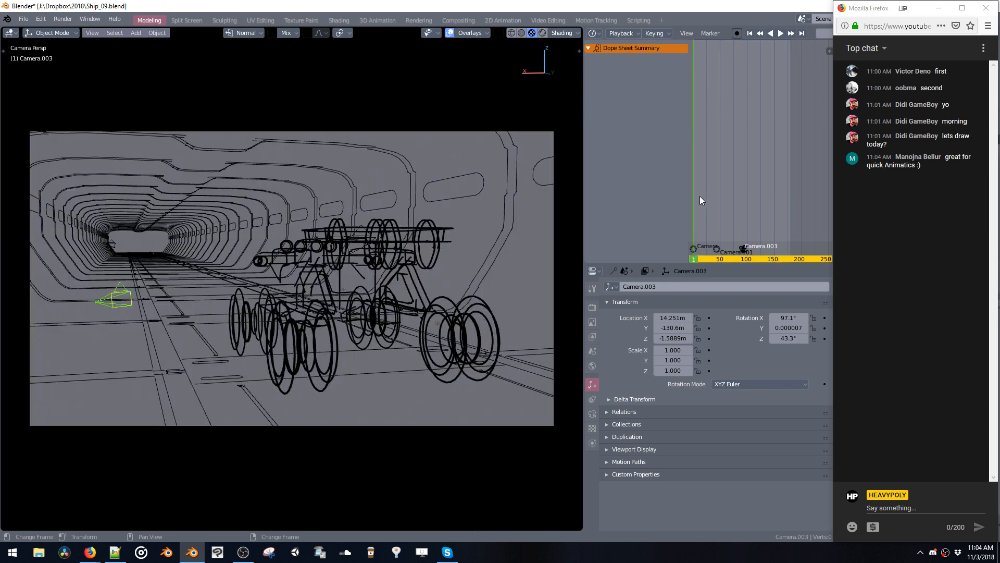
{"action": "key", "text": "Escape"}
Select the Empty at the vehicle and keyframe its Z rotation at 0° on frame 92.
{"action": "middle_click_drag", "start_coordinate": [555, 186], "coordinate": [578, 206]}
{"action": "left_click_drag", "start_coordinate": [703, 232], "coordinate": [745, 226]}
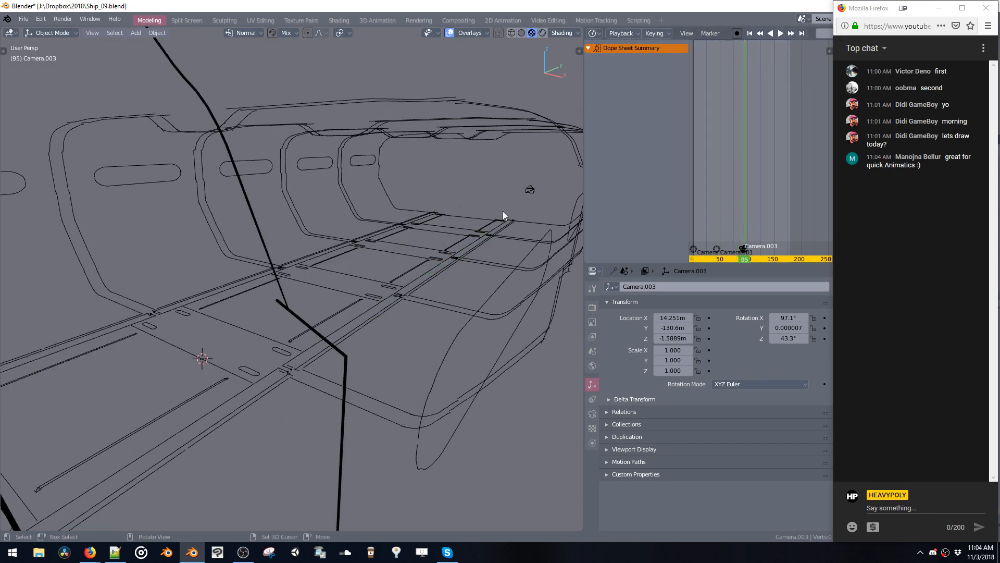
{"action": "middle_click_drag", "start_coordinate": [502, 211], "coordinate": [422, 208], "text": "ctrl"}
{"action": "left_click", "coordinate": [364, 200]}
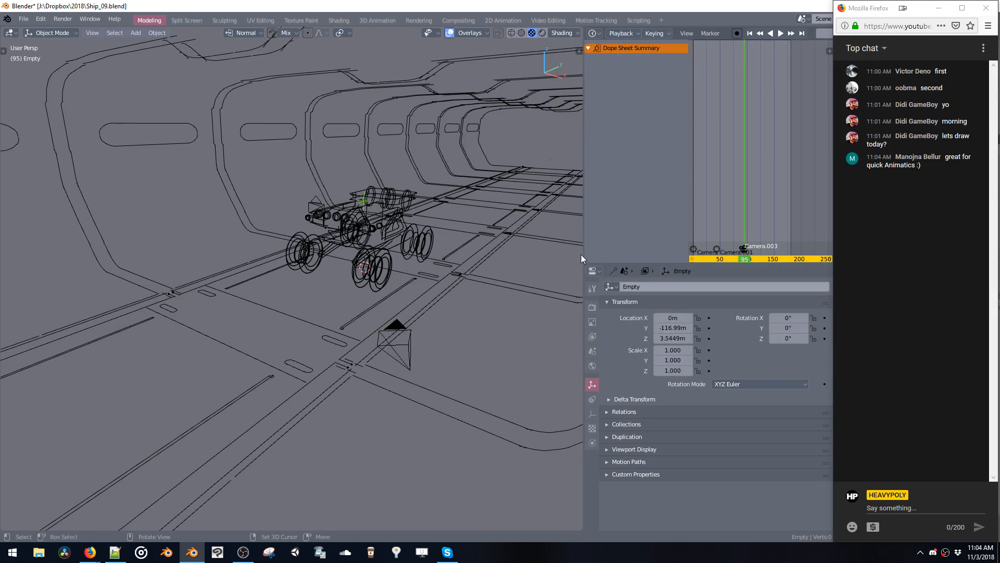
{"action": "key", "text": "space"}
{"action": "left_click", "coordinate": [741, 231]}
{"action": "key", "text": "space"}
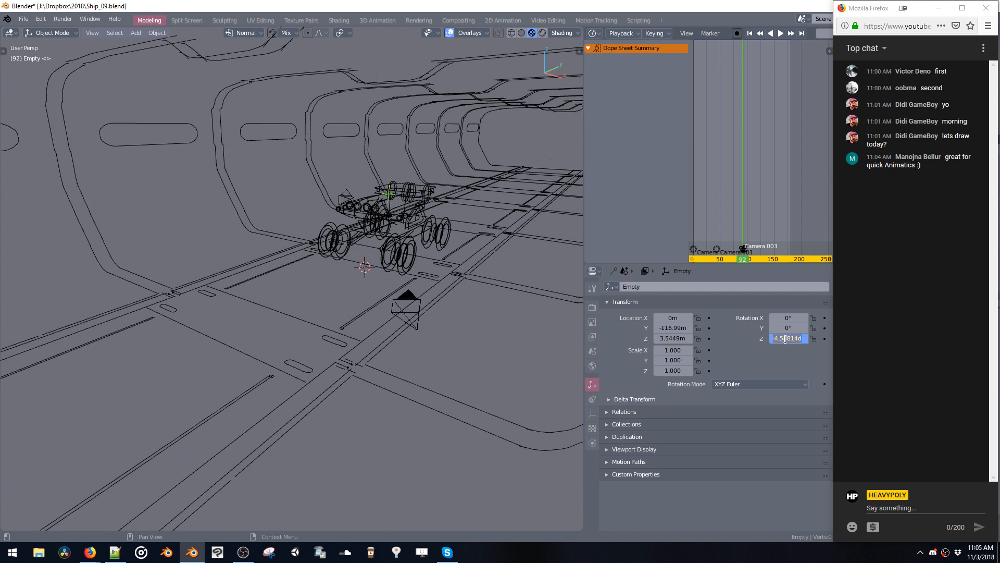
{"action": "left_click", "coordinate": [824, 338]}
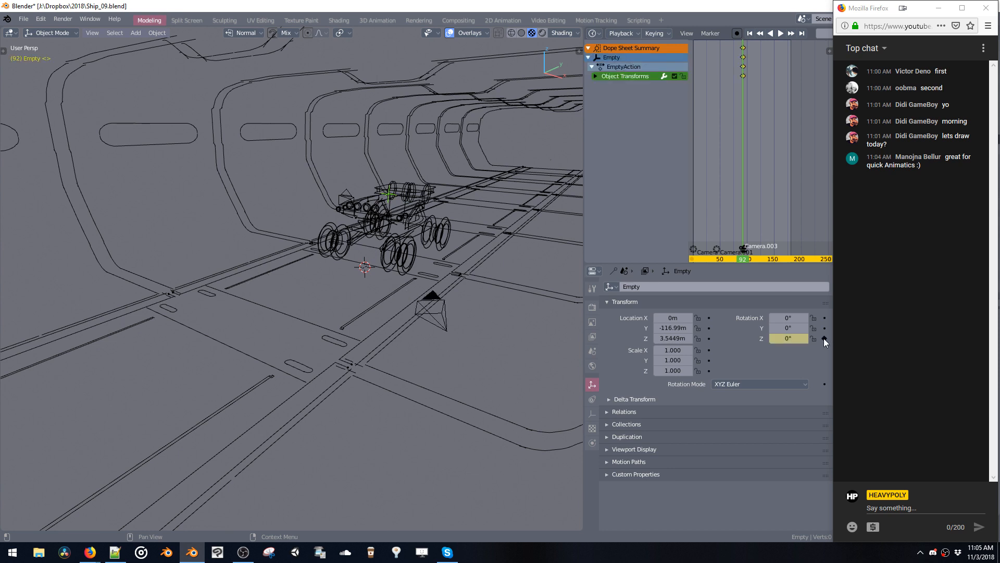
Advance to frame 139, set the Empty's Z rotation to -69.2° and keyframe it.
{"action": "key", "text": "space"}
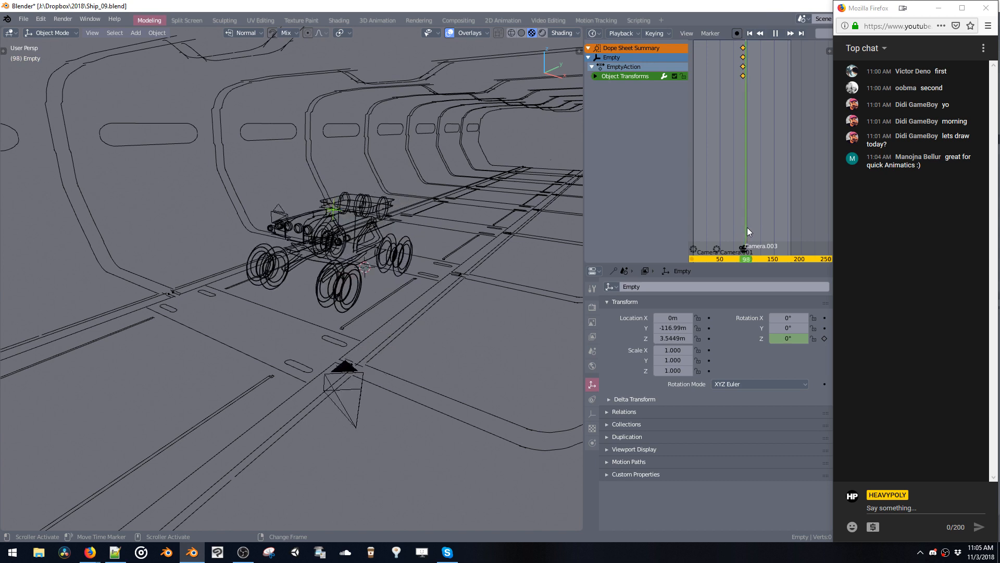
{"action": "key", "text": "space"}
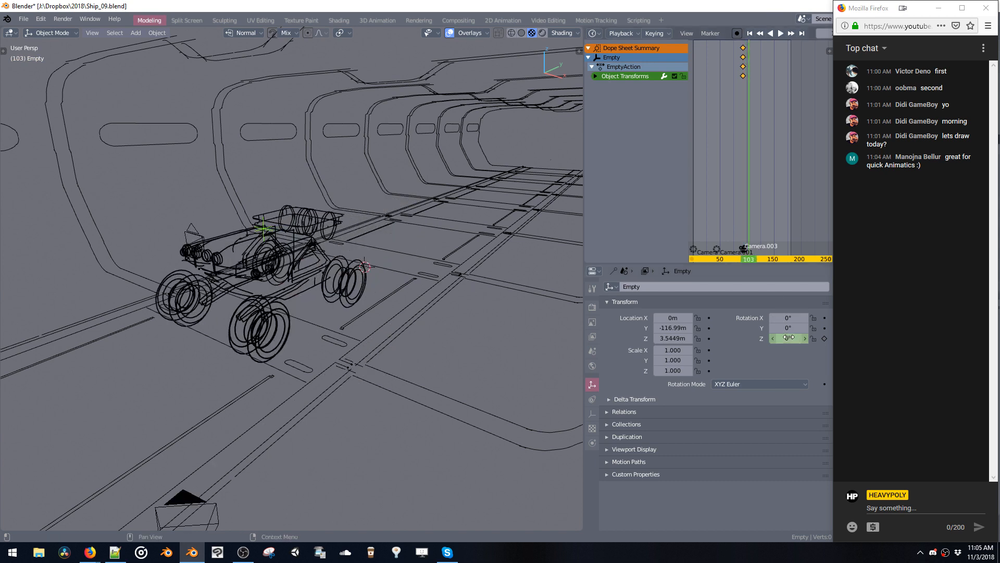
{"action": "key", "text": "Return"}
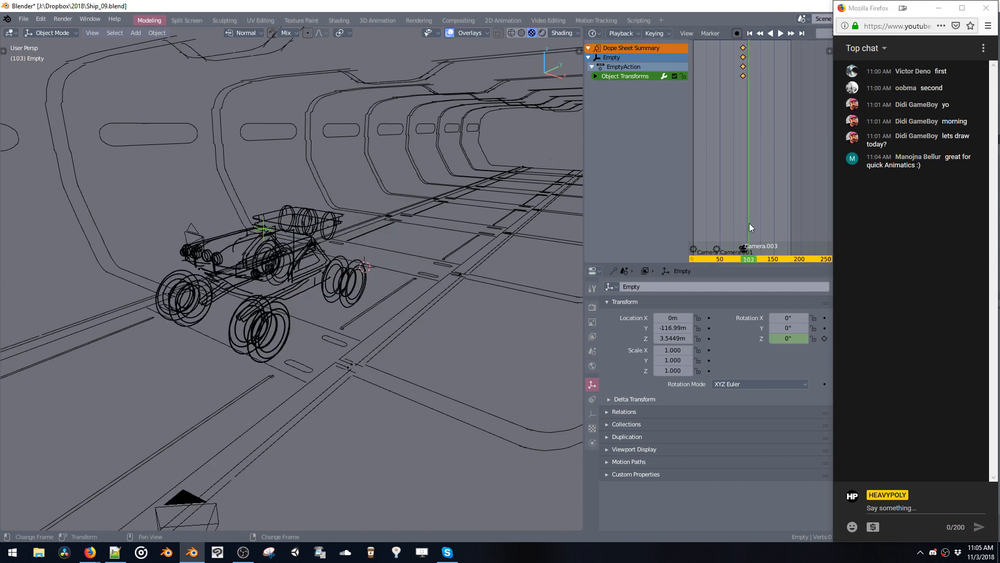
{"action": "key", "text": "space"}
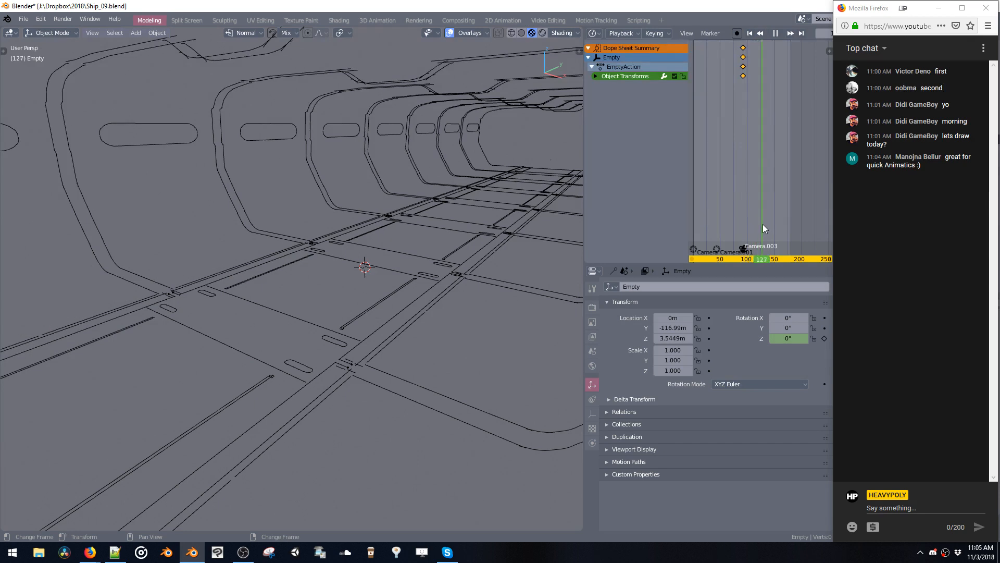
{"action": "key", "text": "space"}
{"action": "scroll", "coordinate": [382, 348], "scroll_direction": "down", "scroll_amount": 6}
{"action": "middle_click_drag", "start_coordinate": [383, 348], "coordinate": [459, 216]}
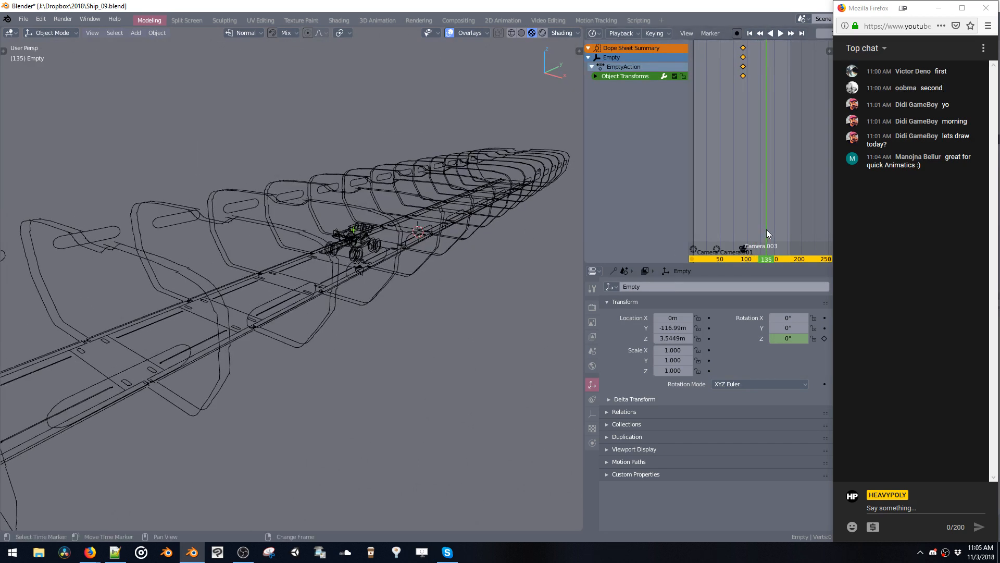
{"action": "left_click_drag", "start_coordinate": [767, 230], "coordinate": [769, 230]}
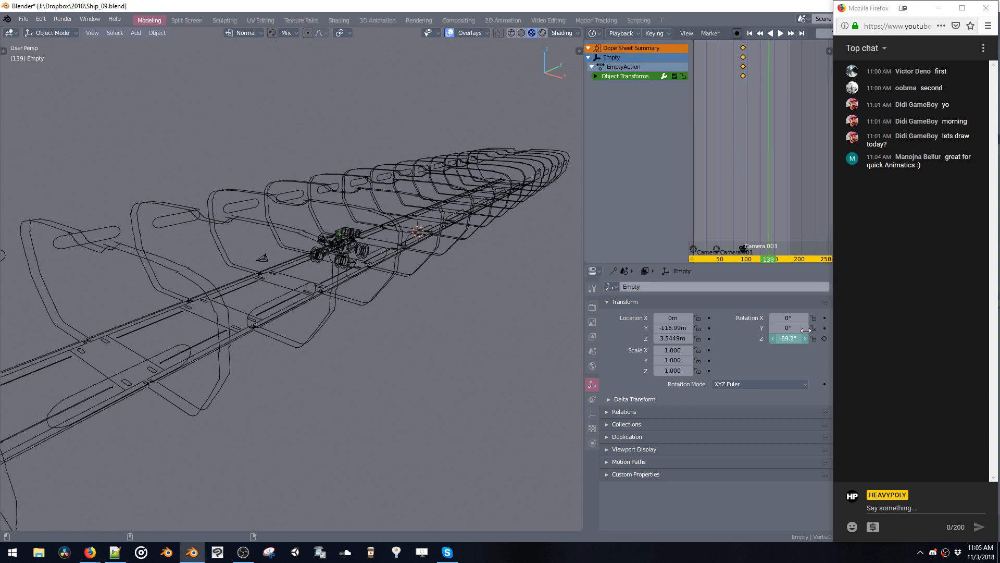
{"action": "left_click", "coordinate": [825, 339]}
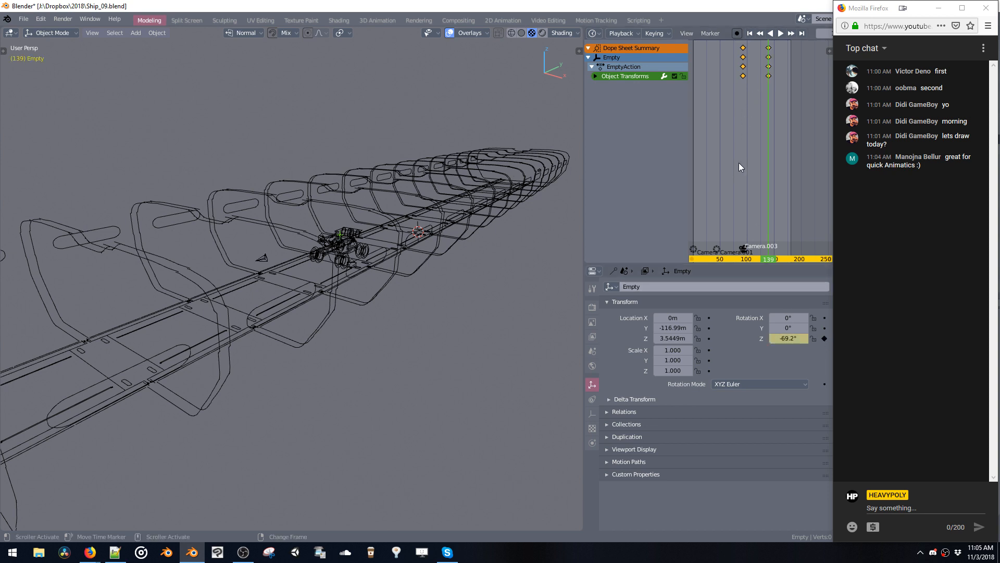
Set the Empty's keyframe extrapolation to Linear Extrapolation and scrub back to frame 32.
{"action": "key", "text": "shift+e"}
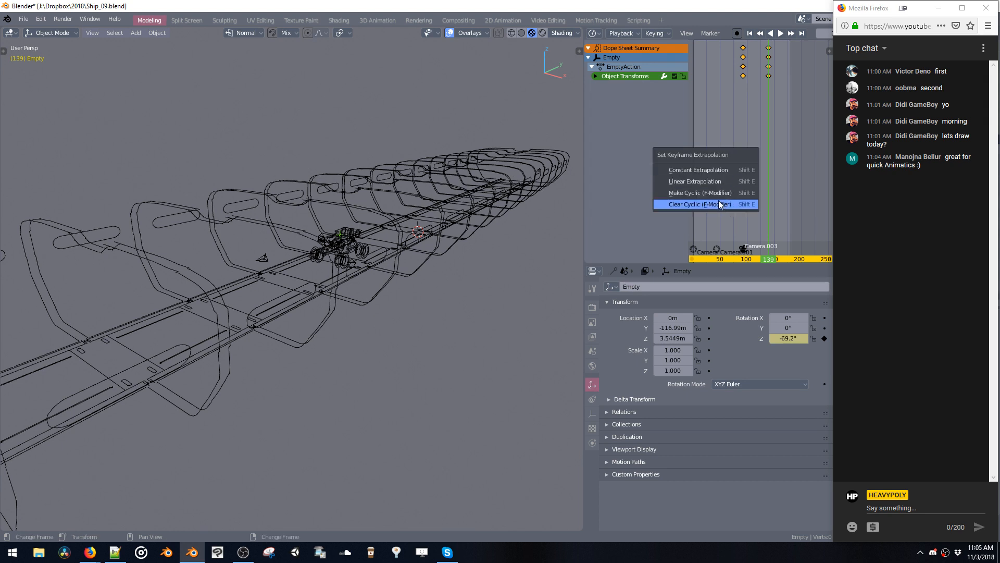
{"action": "left_click", "coordinate": [698, 182]}
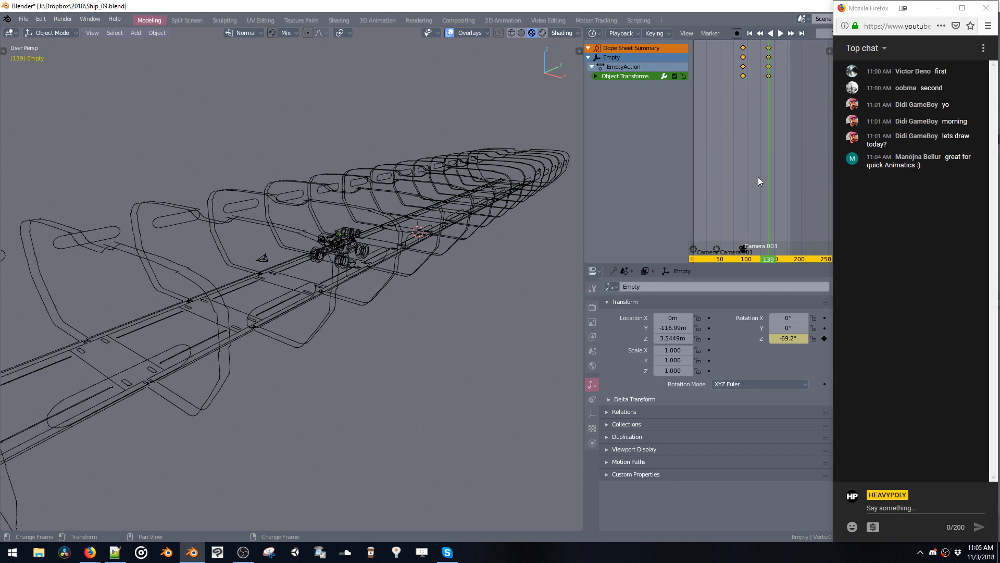
{"action": "left_click_drag", "start_coordinate": [758, 177], "coordinate": [711, 183]}
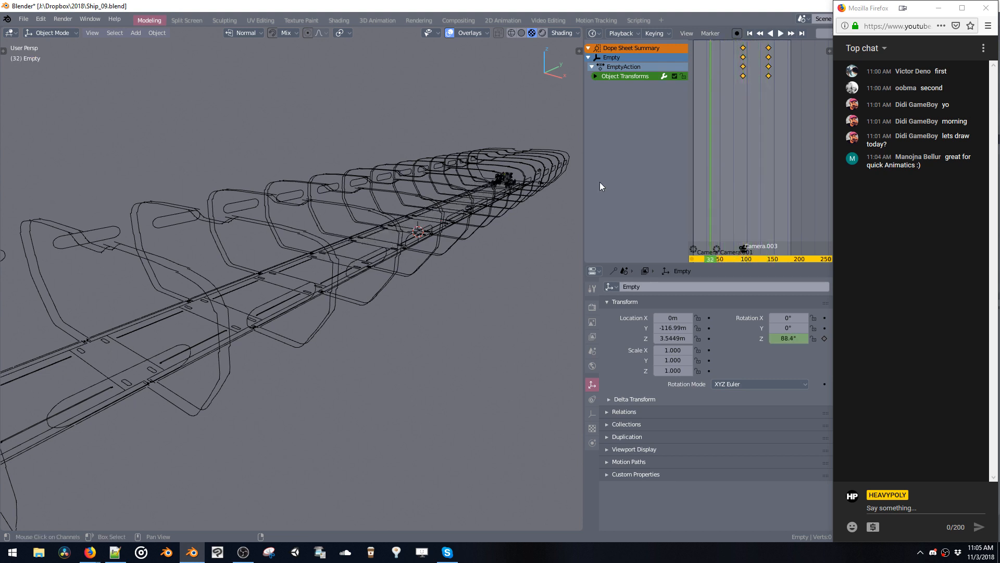
Play the animation through the active camera up to frame 141 to review the swing around the vehicle.
{"action": "key", "text": "grave"}
{"action": "left_click", "coordinate": [358, 260]}
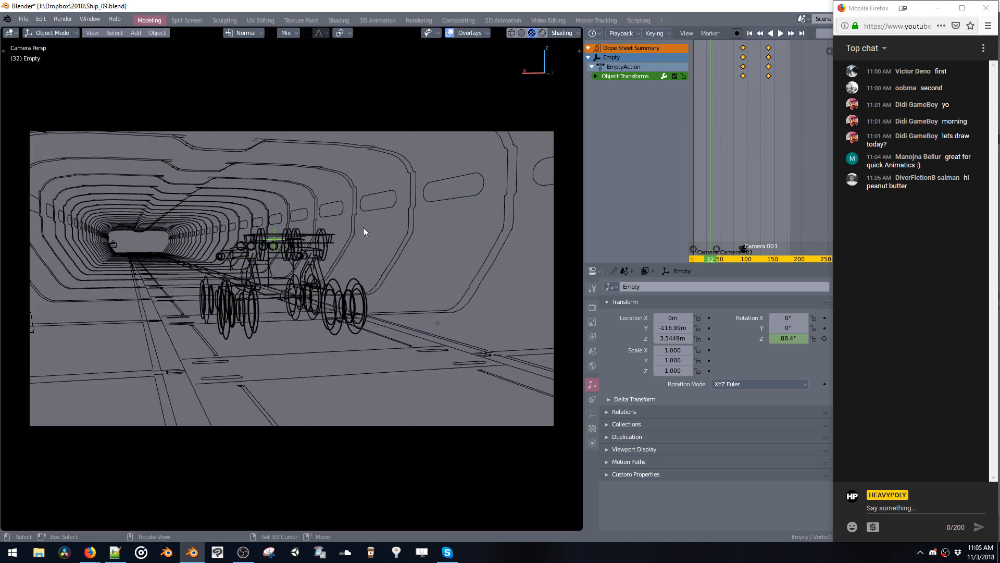
{"action": "key", "text": "space"}
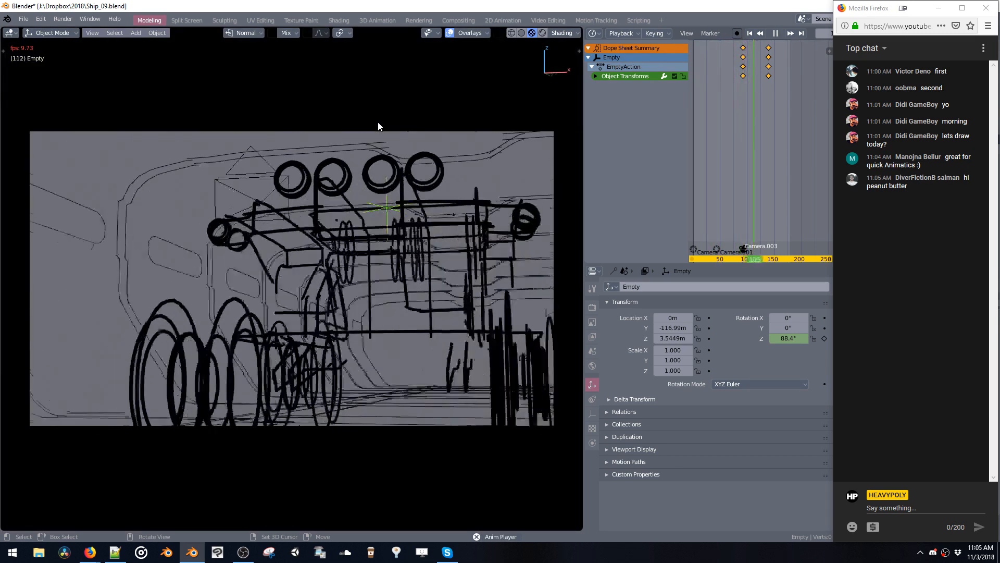
{"action": "key", "text": "space"}
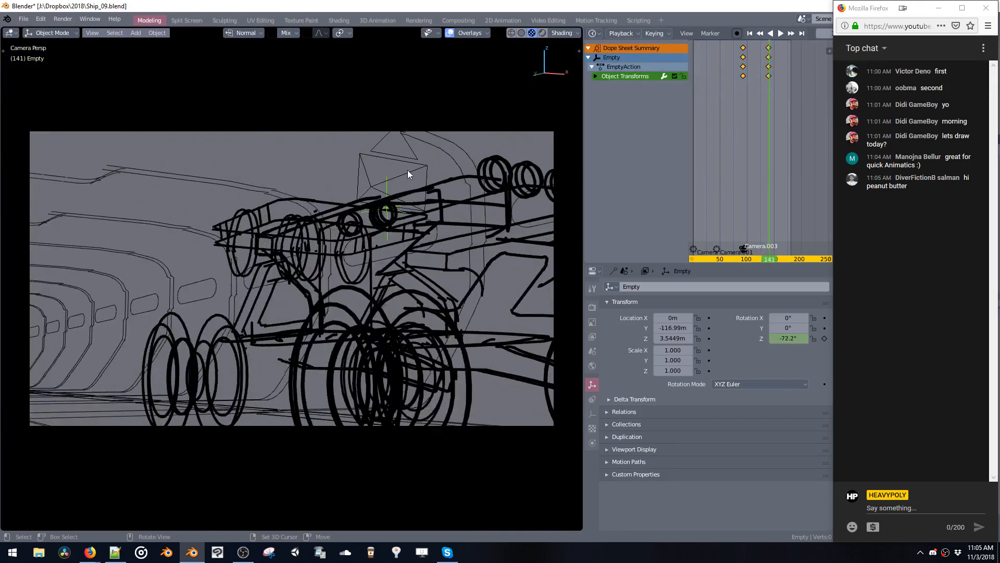
Move Camera.003 at frame 118 to about X 15.3 m, Y -129.6 m, Z -1.61 m to reframe the vehicle.
{"action": "mouse_move", "coordinate": [766, 144]}
{"action": "left_mouse_down"}
{"action": "mouse_move", "coordinate": [739, 143]}
{"action": "mouse_move", "coordinate": [758, 147]}
{"action": "left_mouse_up"}
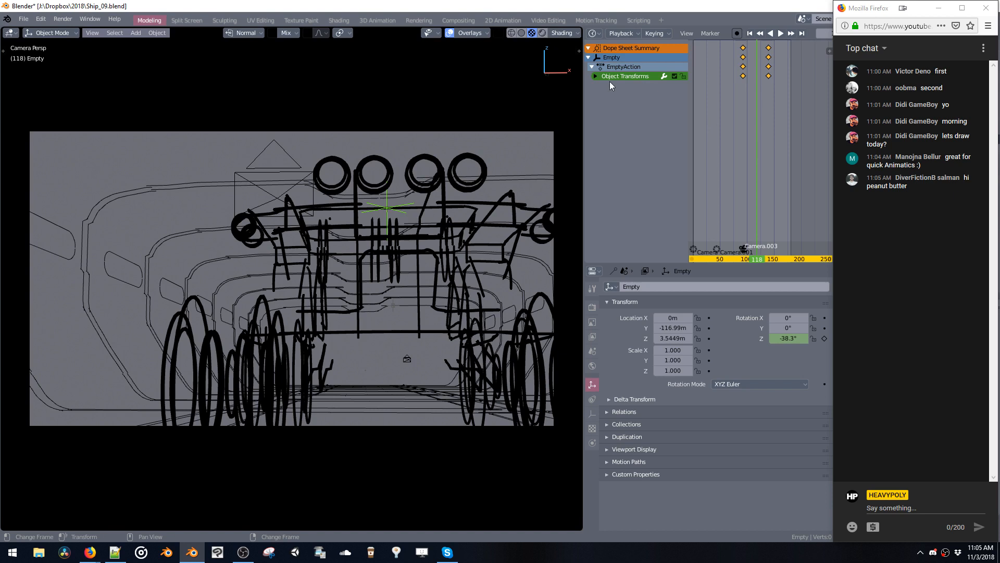
{"action": "left_click", "coordinate": [505, 131]}
{"action": "key", "text": "g"}
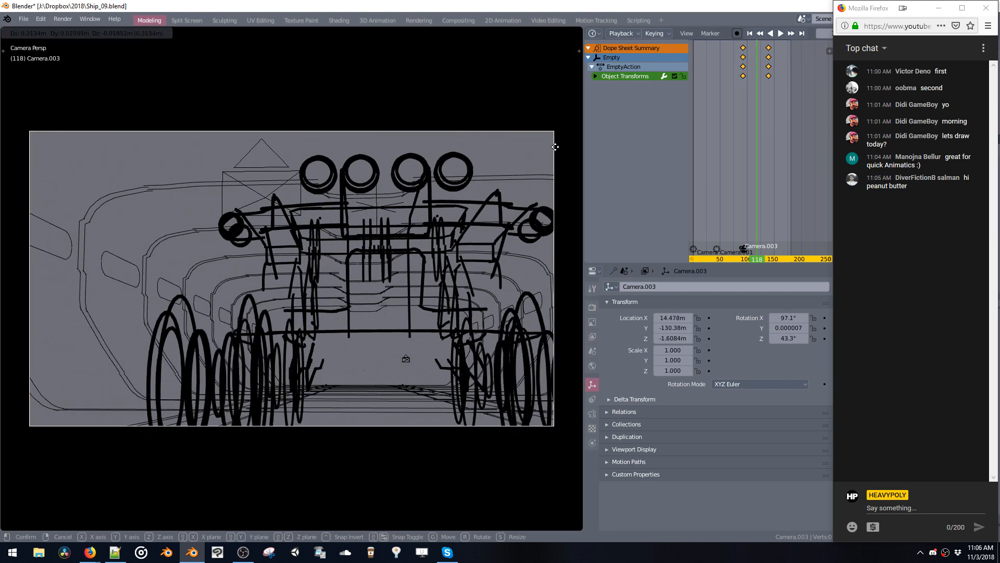
{"action": "left_click", "coordinate": [698, 147]}
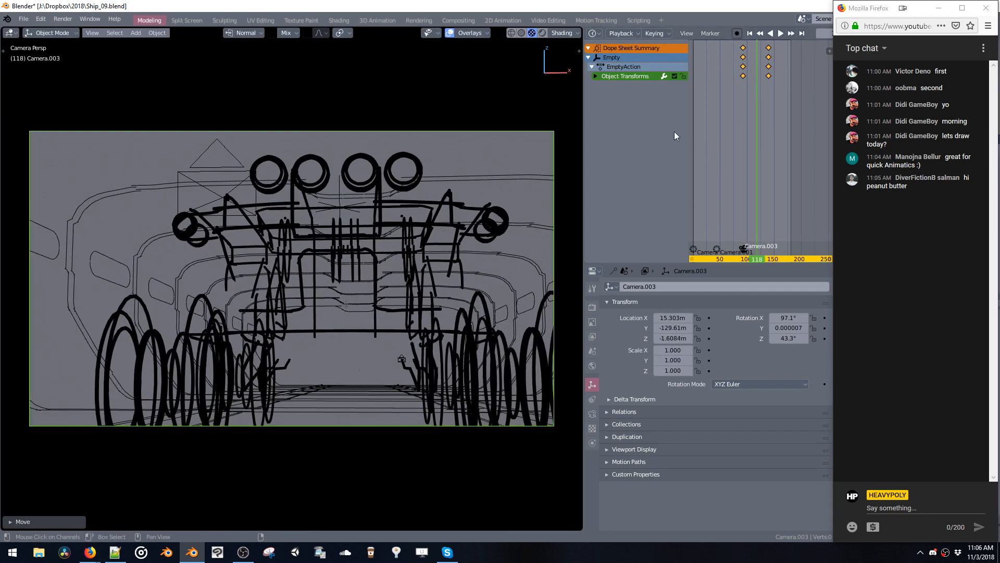
Shift Camera.003 further sideways at frame 119 to about X 16.07 m, Y -128.89 m, Z -1.59 m, centering the vehicle.
{"action": "key", "text": "Right"}
{"action": "key", "text": "Right"}
{"action": "key", "text": "Left"}
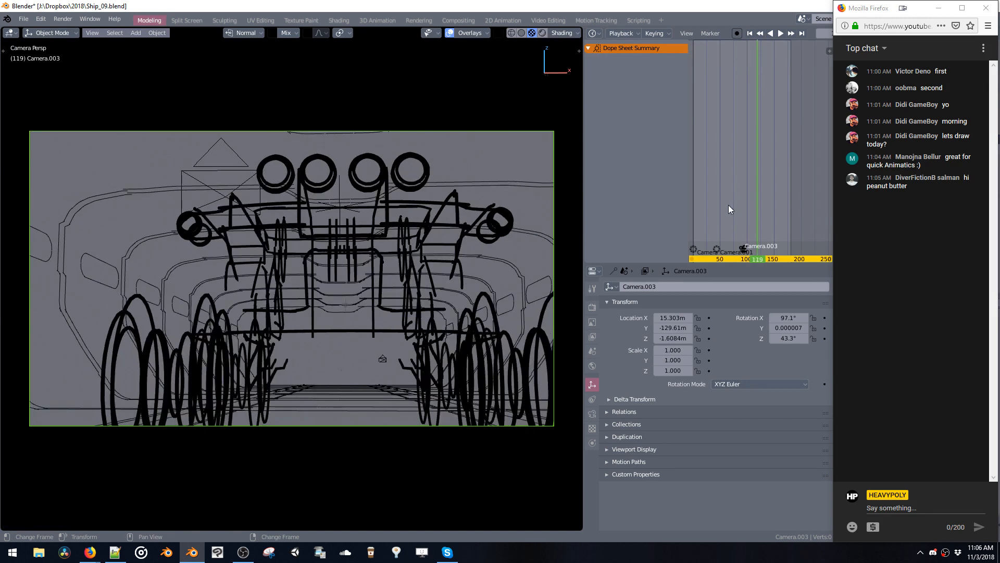
{"action": "key", "text": "g"}
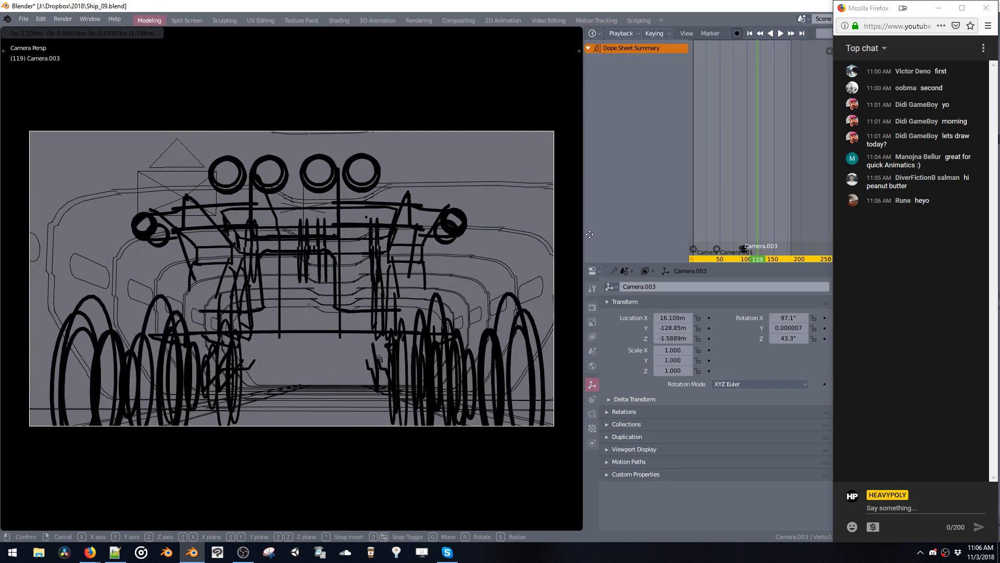
{"action": "left_click", "coordinate": [535, 221]}
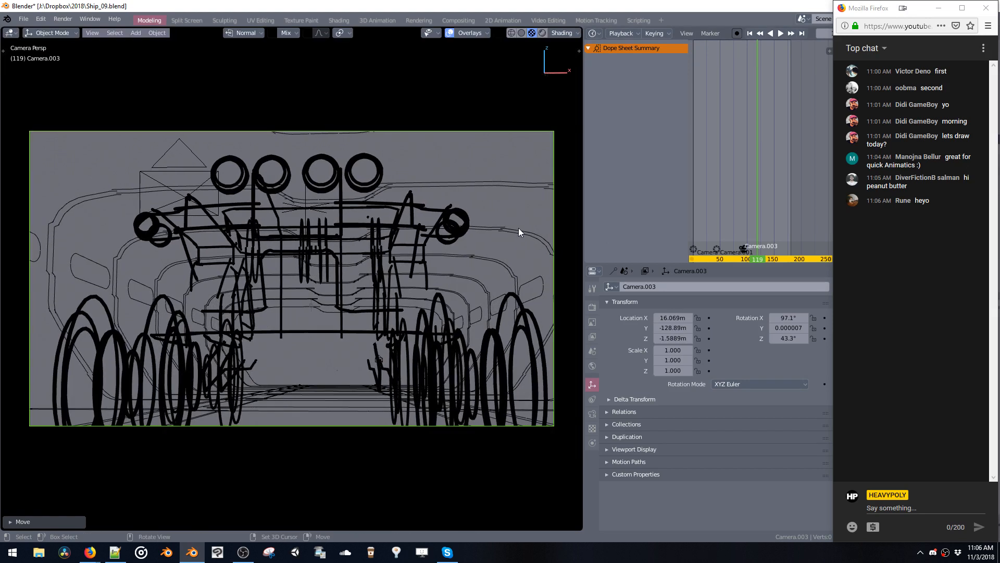
Step back and forth through the frames around 119, stopping at frame 120, to check the vehicle's framing.
{"action": "key", "text": "Left"}
{"action": "key", "text": "Left"}
{"action": "key", "text": "Right"}
{"action": "key", "text": "Right"}
{"action": "key", "text": "Right"}
{"action": "key", "text": "Right"}
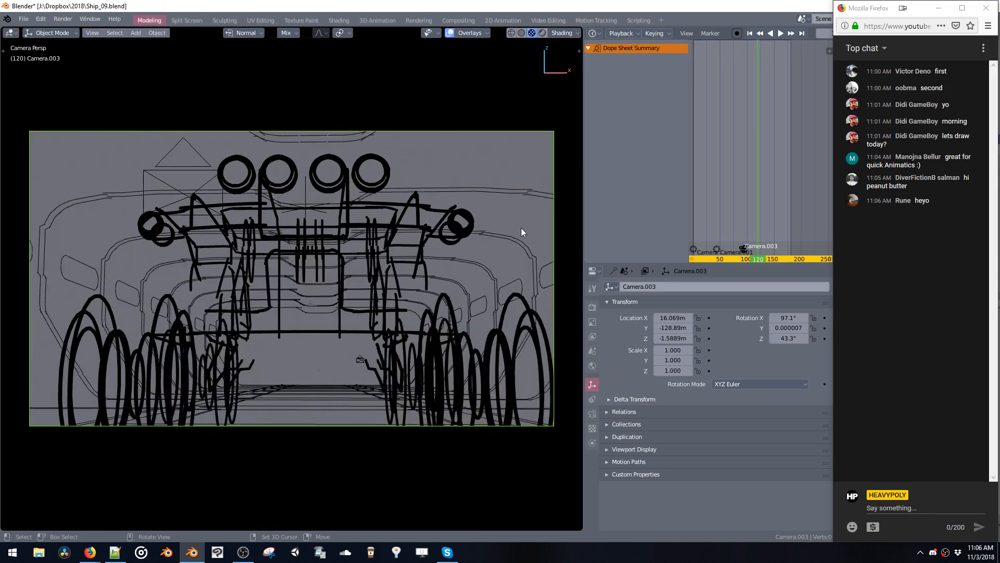
Move Camera.003 at frame 121 to about X 16.27 m, Y -128.7 m, Z -1.59 m to recenter the vehicle.
{"action": "key", "text": "g"}
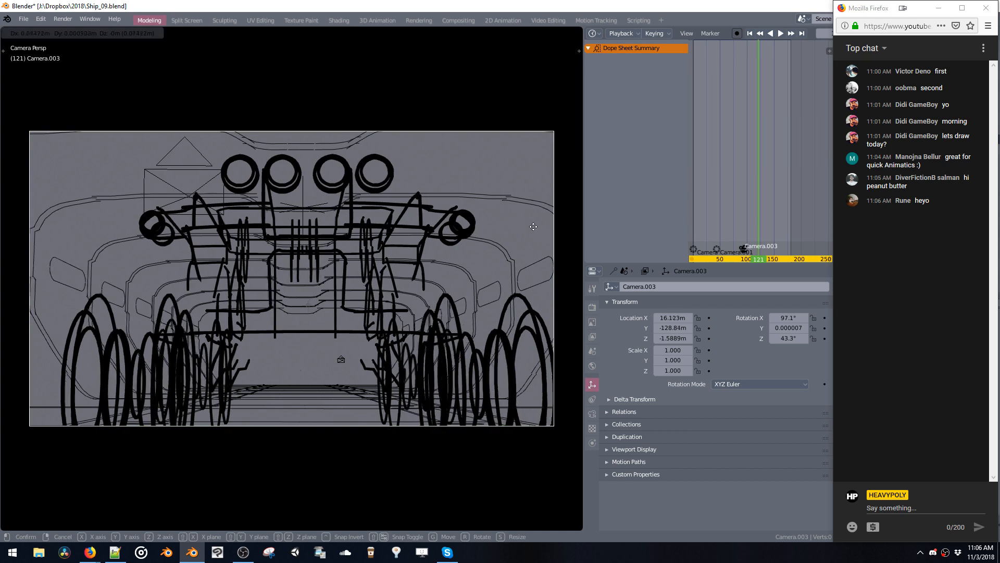
{"action": "left_click", "coordinate": [558, 227]}
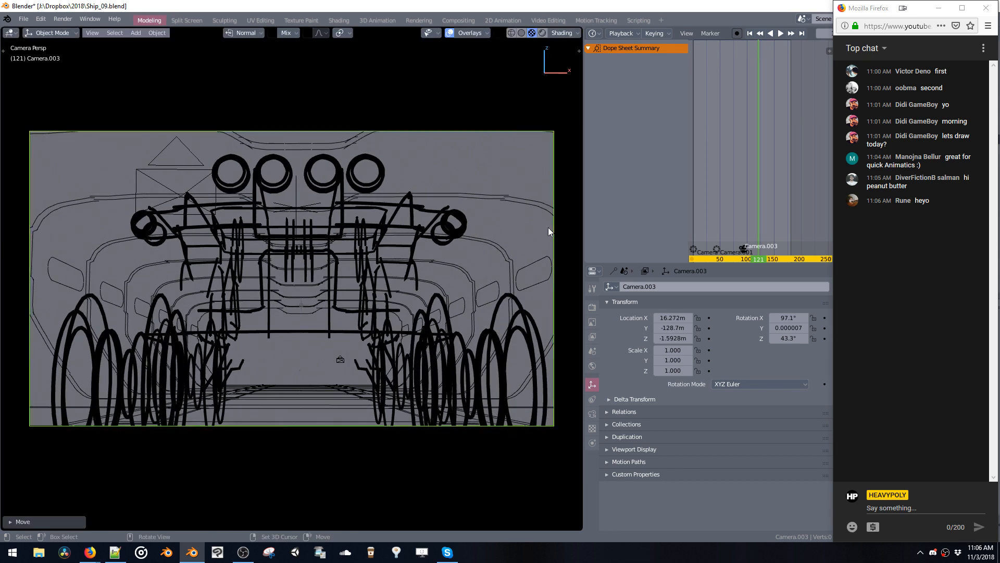
Step back through the frames to about frame 89 and forward to frame 259 to examine the camera's swing around the vehicle.
{"action": "key", "text": "Right"}
{"action": "key", "text": "Right"}
{"action": "key", "text": "Right"}
{"action": "key", "text": "Right"}
{"action": "key", "text": "Right"}
{"action": "key", "text": "Right"}
{"action": "key", "text": "Left"}
{"action": "key", "text": "Left"}
{"action": "key", "text": "Left"}
{"action": "key", "text": "Left"}
{"action": "key", "text": "Left"}
{"action": "key", "text": "Left"}
{"action": "key", "text": "Left"}
{"action": "key", "text": "Left"}
{"action": "key", "text": "Left"}
{"action": "key", "text": "Left"}
{"action": "key", "text": "Left"}
{"action": "key", "text": "Left"}
{"action": "key", "text": "Left"}
{"action": "key", "text": "Left"}
{"action": "key", "text": "Left"}
{"action": "key", "text": "Left"}
{"action": "key", "text": "Left"}
{"action": "key", "text": "Left"}
{"action": "key", "text": "Left"}
{"action": "key", "text": "Left"}
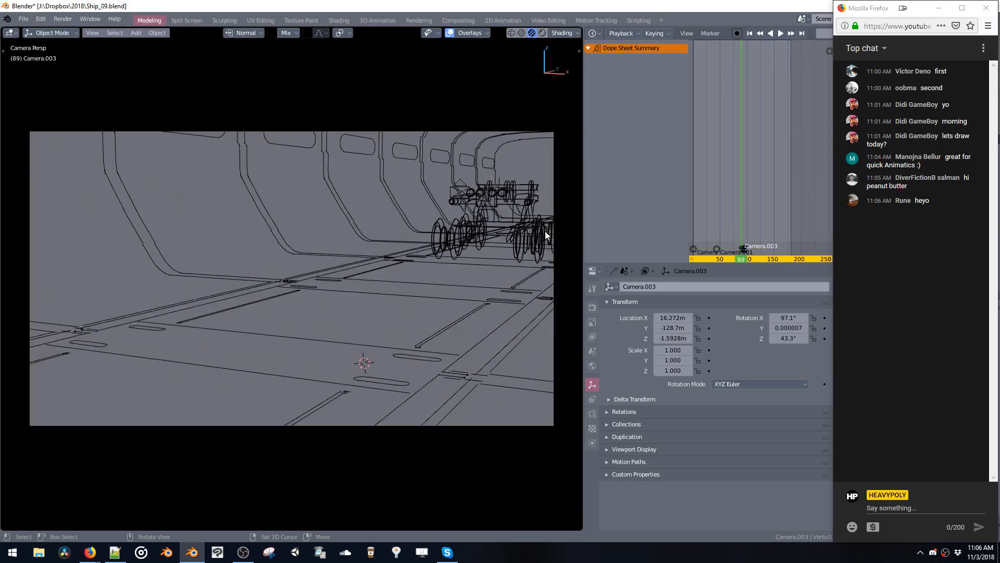
{"action": "key", "text": "Right"}
{"action": "key", "text": "Right"}
{"action": "key", "text": "Right"}
{"action": "key", "text": "Right"}
{"action": "key", "text": "Right"}
{"action": "key", "text": "Right"}
{"action": "key", "text": "Right"}
{"action": "key", "text": "Right"}
{"action": "key", "text": "Right"}
{"action": "key", "text": "Right"}
{"action": "key", "text": "Right"}
{"action": "key", "text": "Right"}
{"action": "key", "text": "Right"}
{"action": "key", "text": "Right"}
{"action": "key", "text": "Right"}
{"action": "key", "text": "Right"}
{"action": "key", "text": "Right"}
{"action": "key", "text": "Right"}
{"action": "key", "text": "Right"}
{"action": "key", "text": "Right"}
{"action": "key", "text": "Right"}
{"action": "key", "text": "Right"}
{"action": "key", "text": "Right"}
{"action": "key", "text": "Right"}
{"action": "key", "text": "Right"}
{"action": "key", "text": "Right"}
{"action": "key", "text": "Right"}
{"action": "key", "text": "Right"}
{"action": "key", "text": "Right"}
{"action": "key", "text": "Right"}
{"action": "key", "text": "Right"}
{"action": "key", "text": "Right"}
{"action": "key", "text": "Right"}
{"action": "key", "text": "Right"}
{"action": "key", "text": "Right"}
{"action": "key", "text": "Right"}
{"action": "key", "text": "Right"}
{"action": "key", "text": "Right"}
{"action": "key", "text": "Right"}
{"action": "key", "text": "Right"}
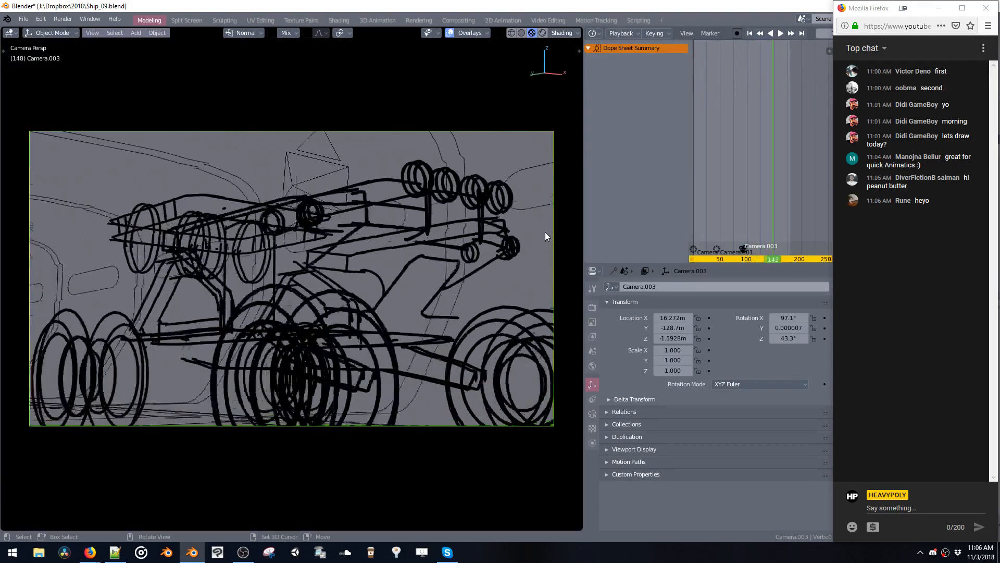
{"action": "key", "text": "Right"}
{"action": "key", "text": "Right"}
{"action": "key", "text": "Right"}
{"action": "key", "text": "Right"}
{"action": "key", "text": "Right"}
{"action": "key", "text": "Right"}
{"action": "key", "text": "Right"}
{"action": "key", "text": "Right"}
{"action": "key", "text": "Right"}
{"action": "key", "text": "Right"}
{"action": "key", "text": "Right"}
{"action": "key", "text": "Right"}
{"action": "key", "text": "Right"}
{"action": "key", "text": "Right"}
{"action": "key", "text": "Right"}
{"action": "key", "text": "Right"}
{"action": "key", "text": "Right"}
{"action": "key", "text": "Right"}
{"action": "key", "text": "Right"}
{"action": "key", "text": "Right"}
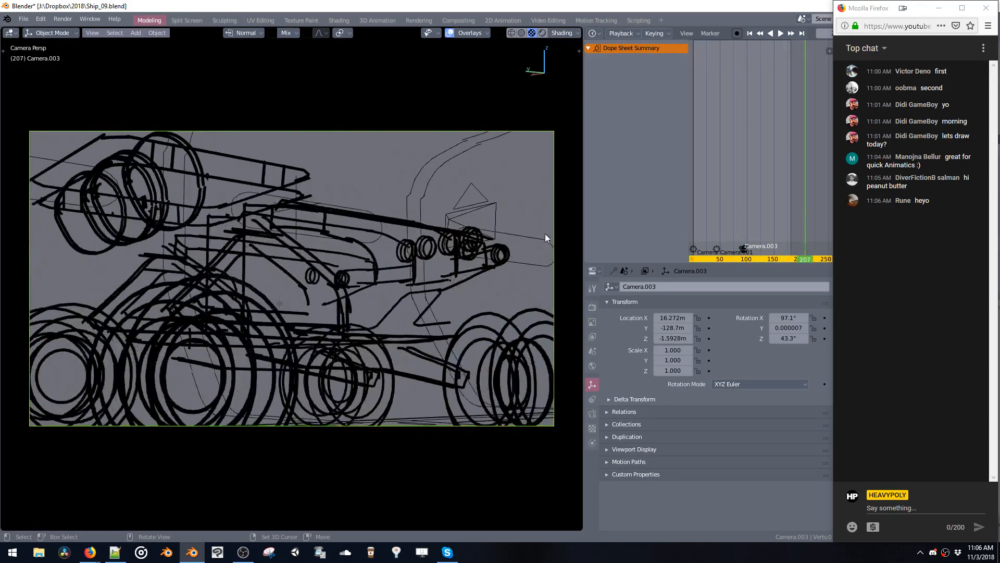
{"action": "key", "text": "Right"}
{"action": "key", "text": "Right"}
{"action": "key", "text": "Right"}
{"action": "key", "text": "Right"}
{"action": "key", "text": "Right"}
{"action": "key", "text": "Right"}
{"action": "key", "text": "Right"}
{"action": "key", "text": "Right"}
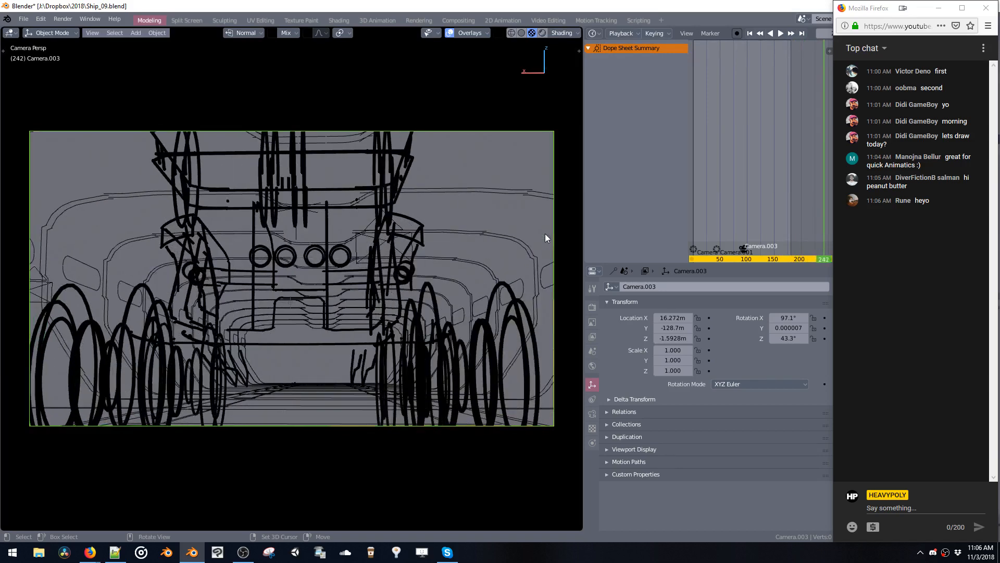
{"action": "key", "text": "Right"}
{"action": "key", "text": "Right"}
{"action": "key", "text": "Right"}
{"action": "key", "text": "Right"}
{"action": "key", "text": "Right"}
{"action": "key", "text": "Right"}
{"action": "key", "text": "Right"}
{"action": "key", "text": "Right"}
{"action": "key", "text": "Right"}
{"action": "key", "text": "Right"}
{"action": "key", "text": "Right"}
{"action": "key", "text": "Right"}
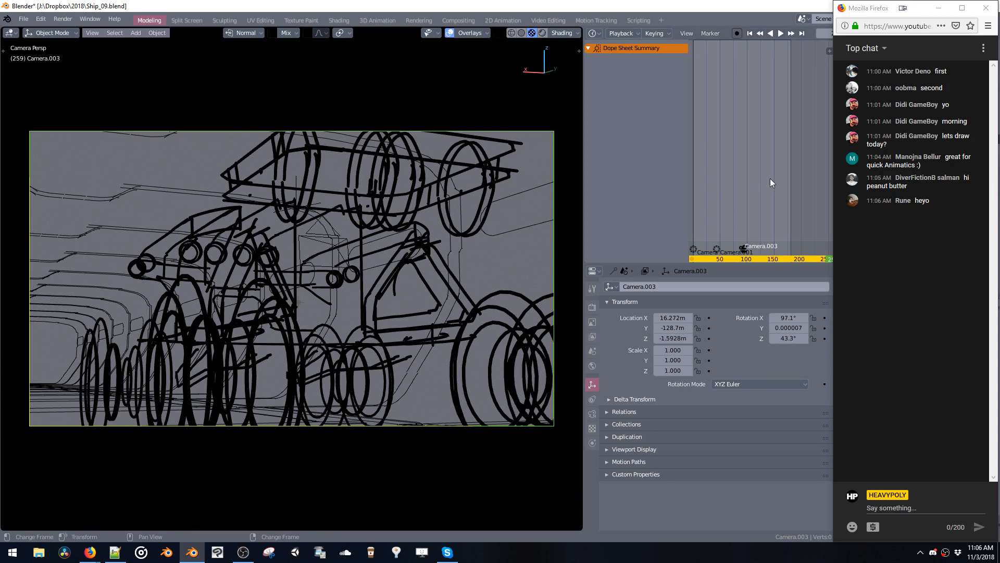
Raise the scene's end frame so that playback covers the longer camera swing around the vehicle.
{"action": "middle_click_drag", "start_coordinate": [782, 170], "coordinate": [733, 168]}
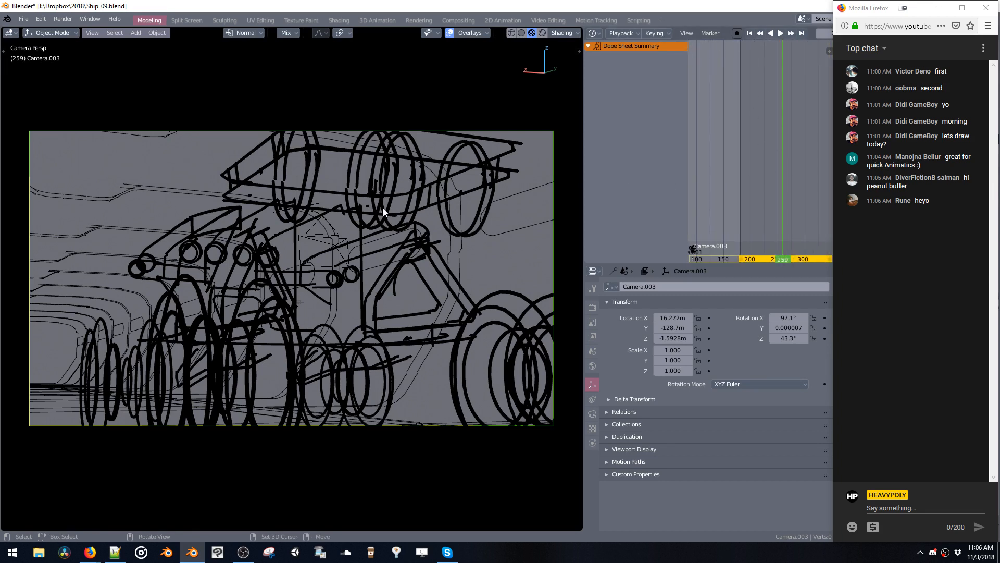
{"action": "key", "text": "ctrl+shift+v"}
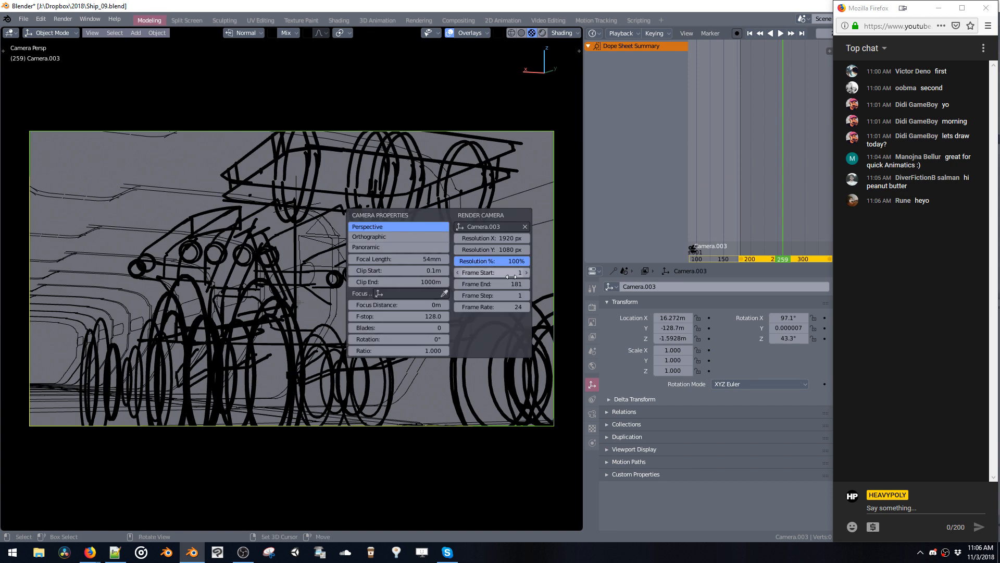
{"action": "left_click_drag", "start_coordinate": [497, 282], "coordinate": [525, 284]}
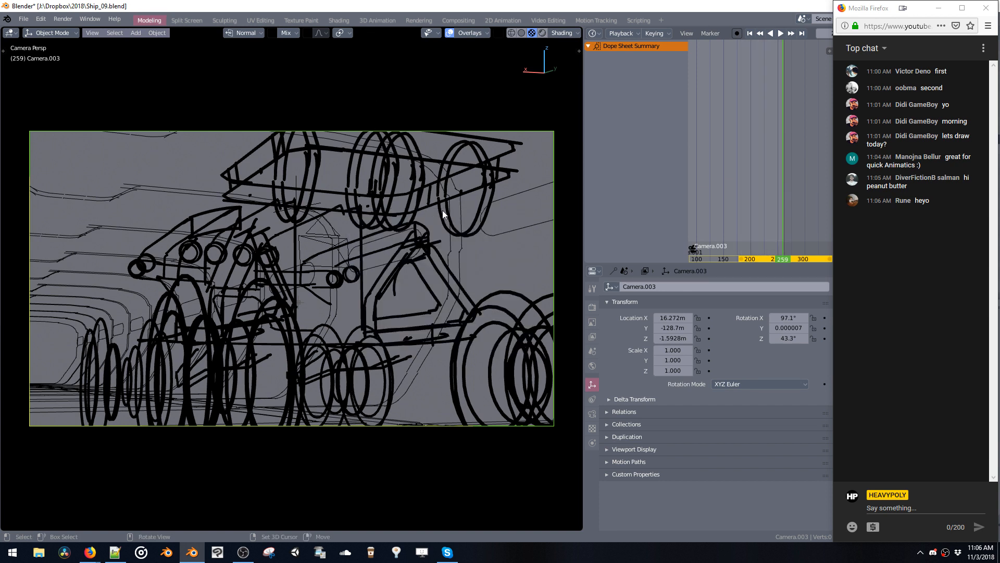
Play the animation through the cameras, and watch it from outside the camera view with the whole corridor in sight.
{"action": "key", "text": "space"}
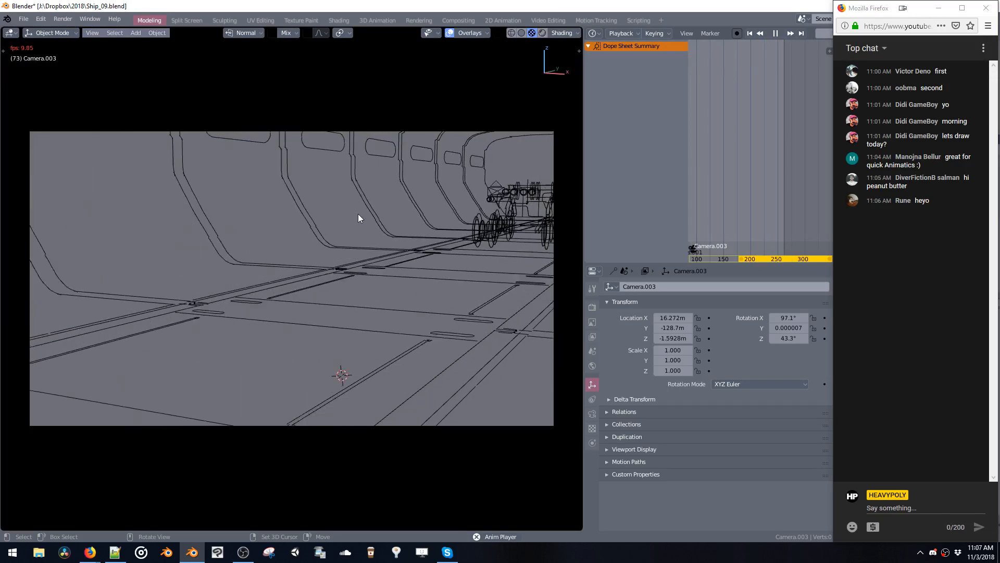
{"action": "key", "text": "KP_0"}
{"action": "middle_click_drag", "start_coordinate": [361, 217], "coordinate": [400, 238], "text": "ctrl"}
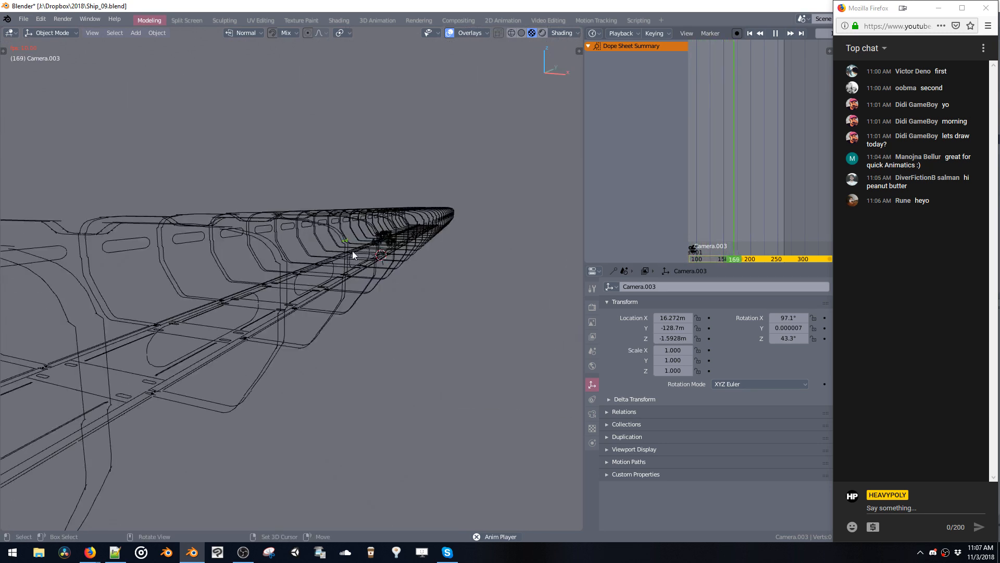
Save Ship_09.blend and start a new General file with an empty scene.
{"action": "key", "text": "ctrl+s"}
{"action": "left_click", "coordinate": [431, 249]}
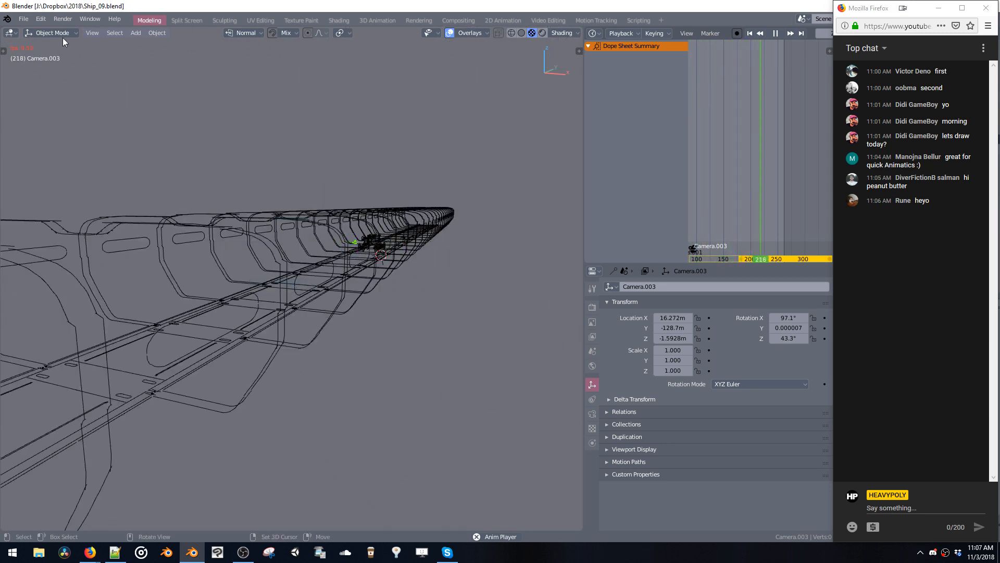
{"action": "left_click", "coordinate": [41, 19]}
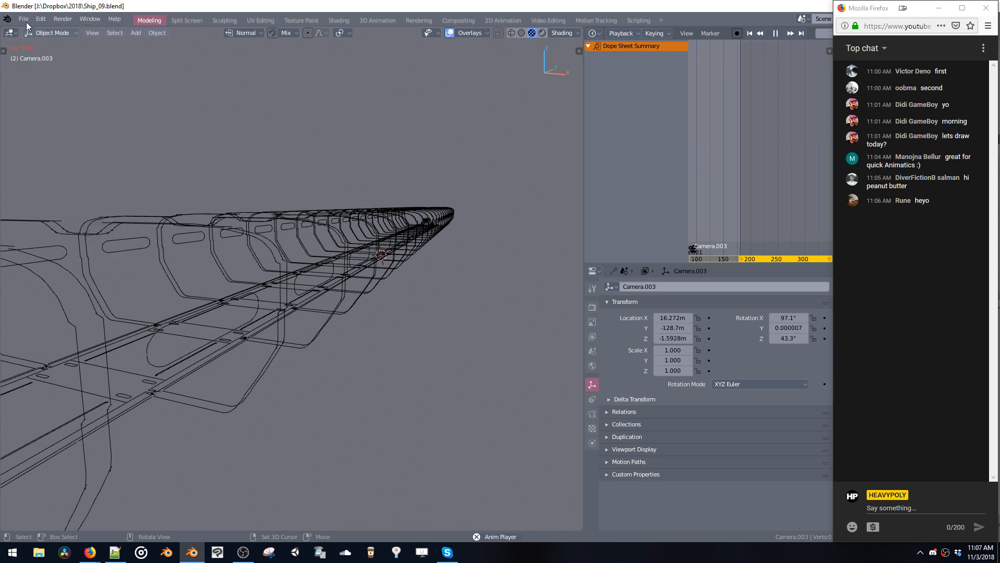
{"action": "left_click", "coordinate": [24, 19]}
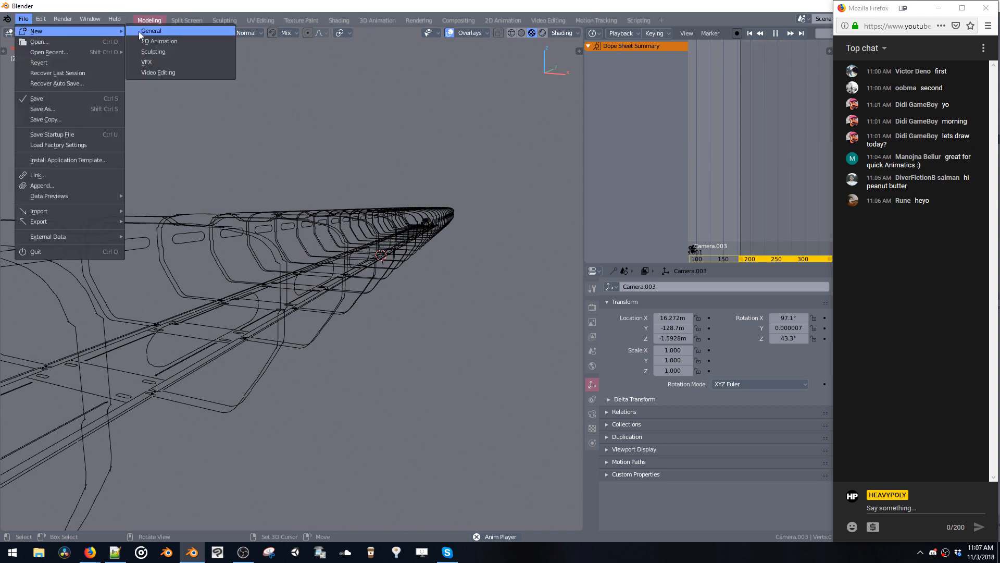
{"action": "left_click", "coordinate": [138, 32]}
{"action": "key", "text": "Delete"}
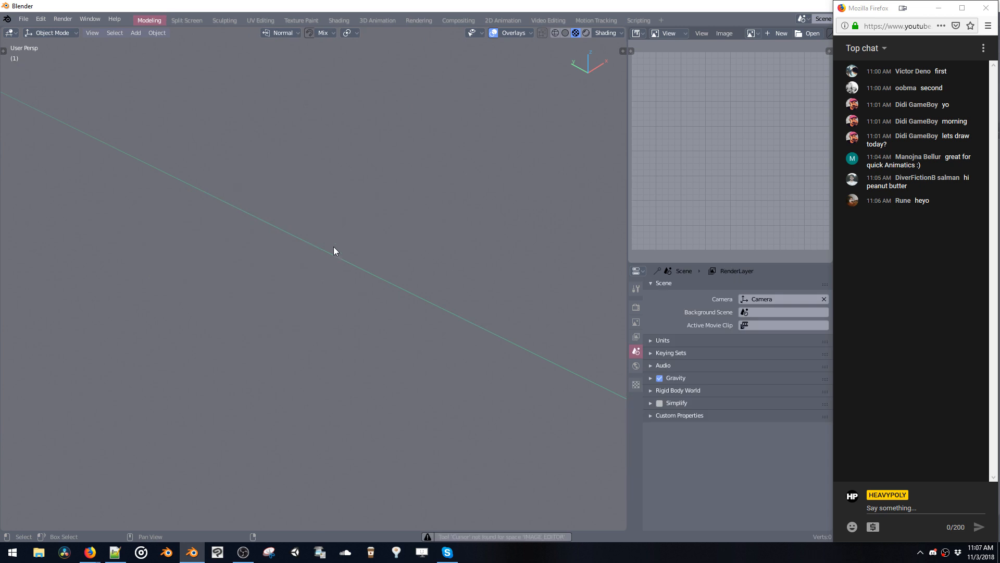
Add an empty Grease Pencil object and enter its Draw mode in the left orthographic view.
{"action": "key", "text": "shift+a"}
{"action": "mouse_move", "coordinate": [302, 155]}
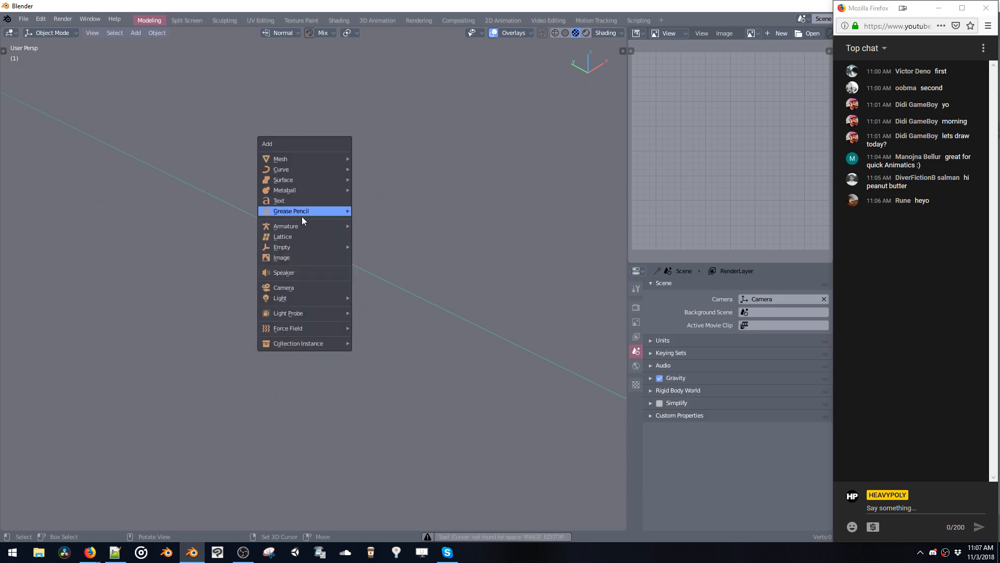
{"action": "mouse_move", "coordinate": [320, 211]}
{"action": "left_click", "coordinate": [368, 212]}
{"action": "mouse_move", "coordinate": [356, 223]}
{"action": "middle_mouse_down"}
{"action": "mouse_move", "coordinate": [349, 216]}
{"action": "mouse_move", "coordinate": [343, 226]}
{"action": "mouse_move", "coordinate": [342, 202]}
{"action": "mouse_move", "coordinate": [381, 190]}
{"action": "middle_mouse_up"}
{"action": "key", "text": "Tab"}
{"action": "left_click", "coordinate": [290, 181]}
{"action": "middle_click_drag", "start_coordinate": [312, 195], "coordinate": [325, 157]}
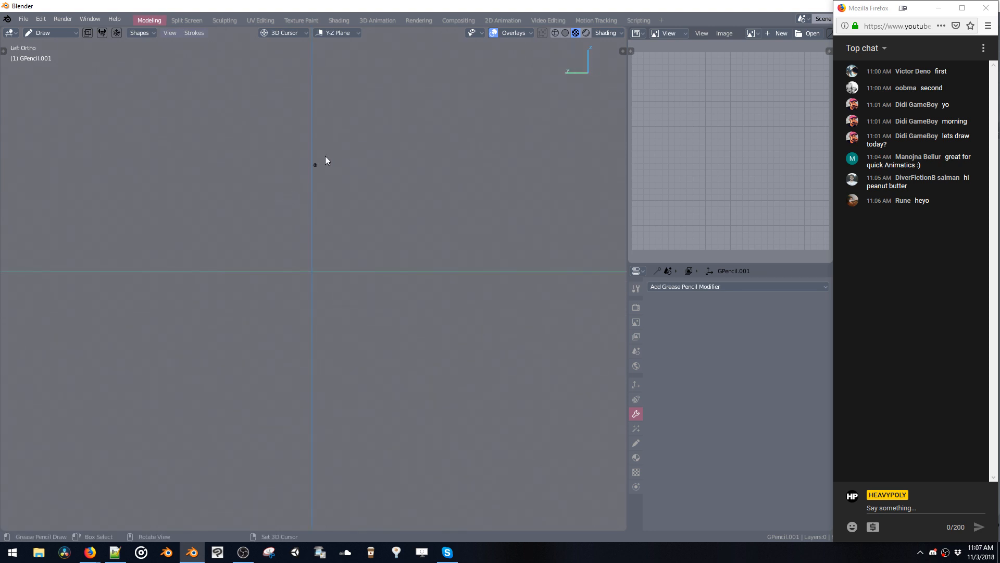
{"action": "left_click_drag", "start_coordinate": [138, 184], "coordinate": [381, 185]}
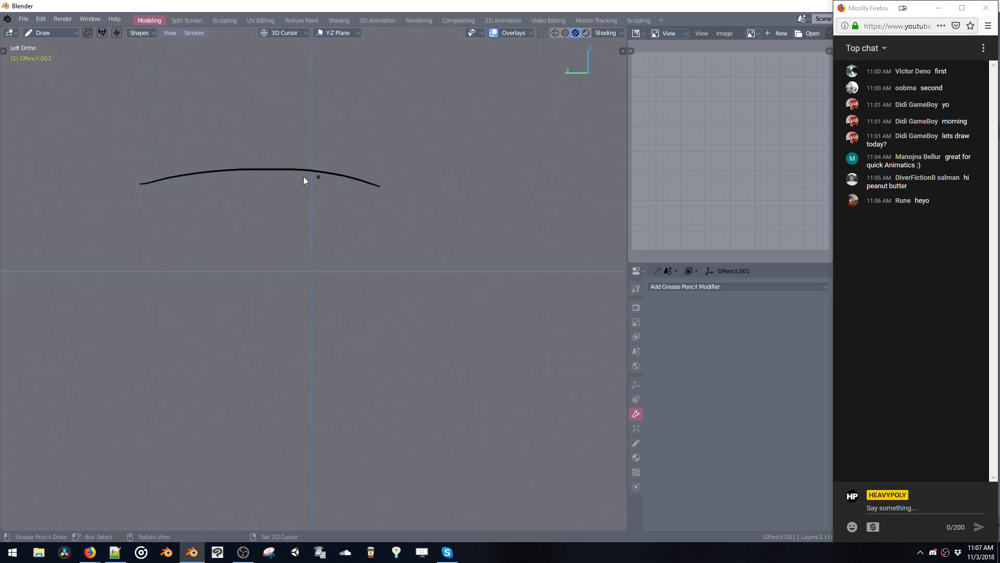
{"action": "key", "text": "ctrl+z"}
{"action": "left_click_drag", "start_coordinate": [124, 204], "coordinate": [425, 210]}
{"action": "key", "text": "ctrl+z"}
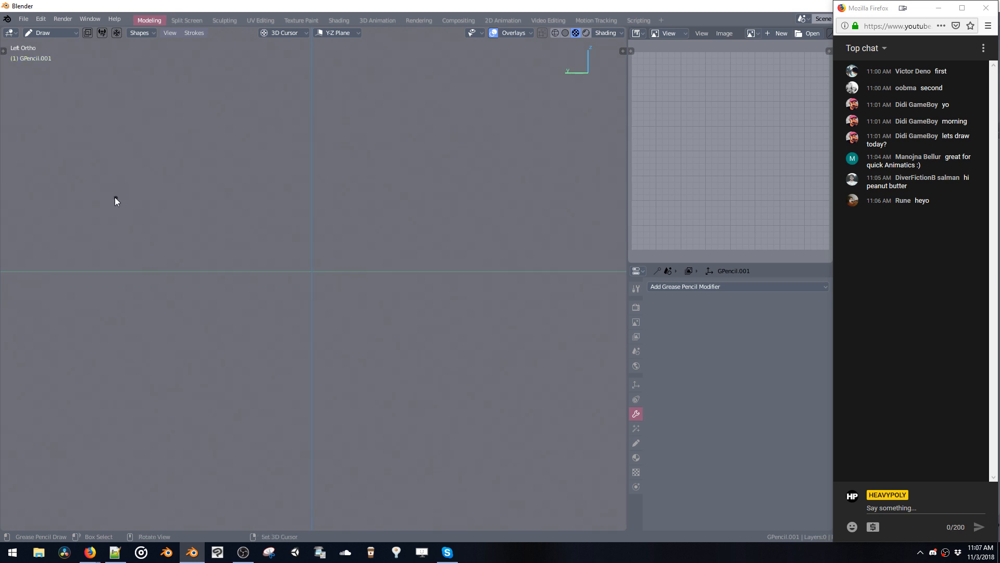
Sketch a hull's side outline with a blunt nose, curved belly and notched stern, plus an inner contour below its upper edge.
{"action": "mouse_move", "coordinate": [112, 196]}
{"action": "left_mouse_down"}
{"action": "mouse_move", "coordinate": [487, 213]}
{"action": "mouse_move", "coordinate": [445, 251]}
{"action": "left_mouse_up"}
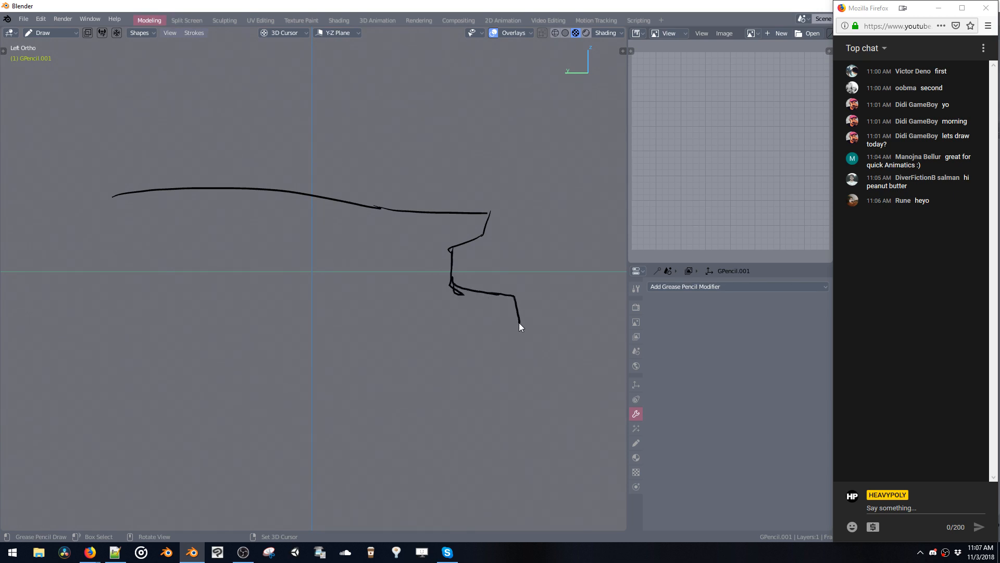
{"action": "mouse_move", "coordinate": [519, 324]}
{"action": "left_mouse_down"}
{"action": "mouse_move", "coordinate": [313, 330]}
{"action": "mouse_move", "coordinate": [134, 320]}
{"action": "mouse_move", "coordinate": [40, 292]}
{"action": "left_mouse_up"}
{"action": "middle_click_drag", "start_coordinate": [116, 281], "coordinate": [269, 282], "text": "shift"}
{"action": "mouse_move", "coordinate": [147, 275]}
{"action": "left_mouse_down"}
{"action": "mouse_move", "coordinate": [227, 304]}
{"action": "mouse_move", "coordinate": [124, 266]}
{"action": "mouse_move", "coordinate": [258, 194]}
{"action": "left_mouse_up"}
{"action": "left_click_drag", "start_coordinate": [107, 237], "coordinate": [365, 190]}
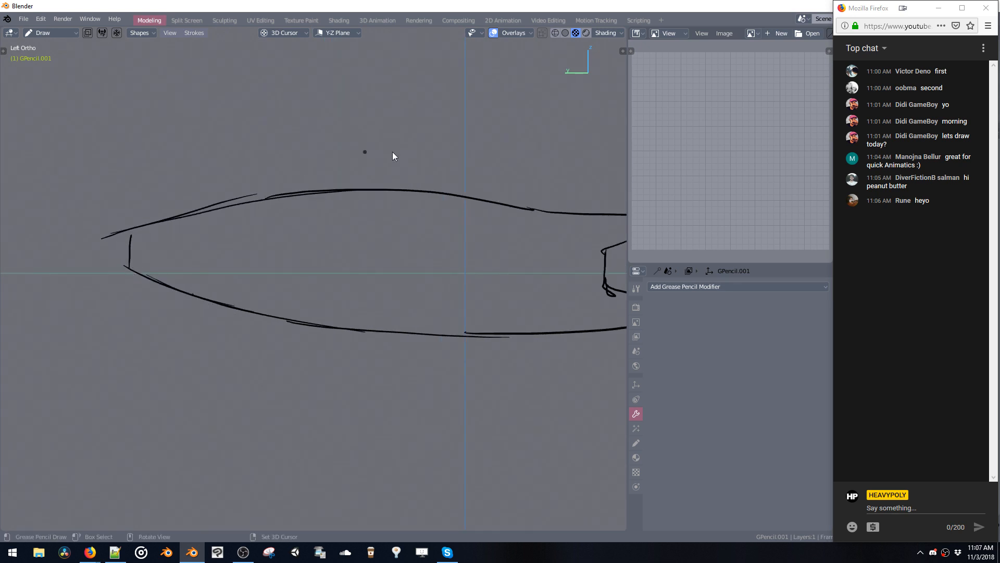
{"action": "middle_click_drag", "start_coordinate": [379, 199], "coordinate": [272, 153], "text": "shift"}
{"action": "left_click_drag", "start_coordinate": [279, 152], "coordinate": [475, 207]}
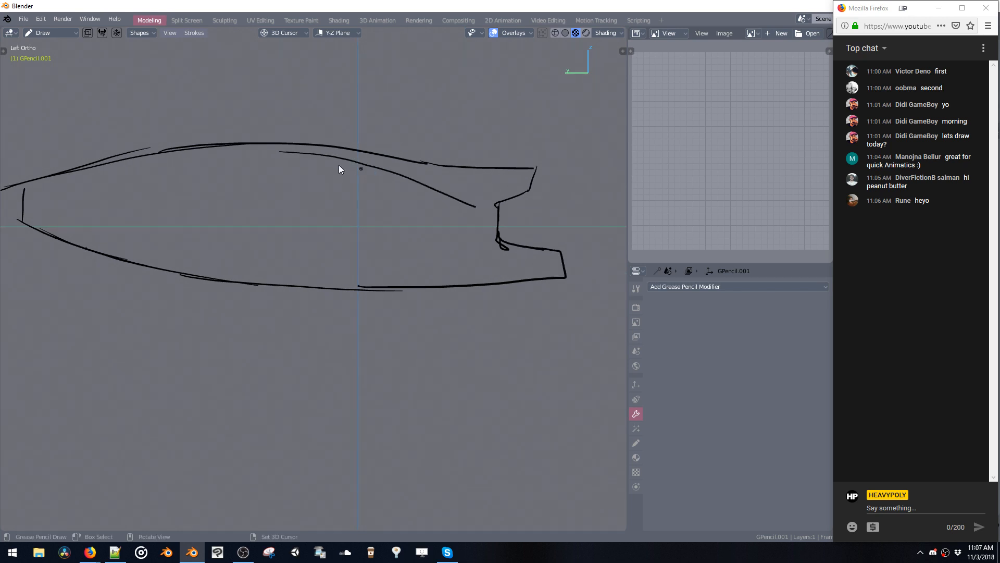
Switch the Grease Pencil sketch to Edit Mode and select the points of the hull's upper stern.
{"action": "key", "text": "Tab"}
{"action": "left_click_drag", "start_coordinate": [470, 146], "coordinate": [545, 201]}
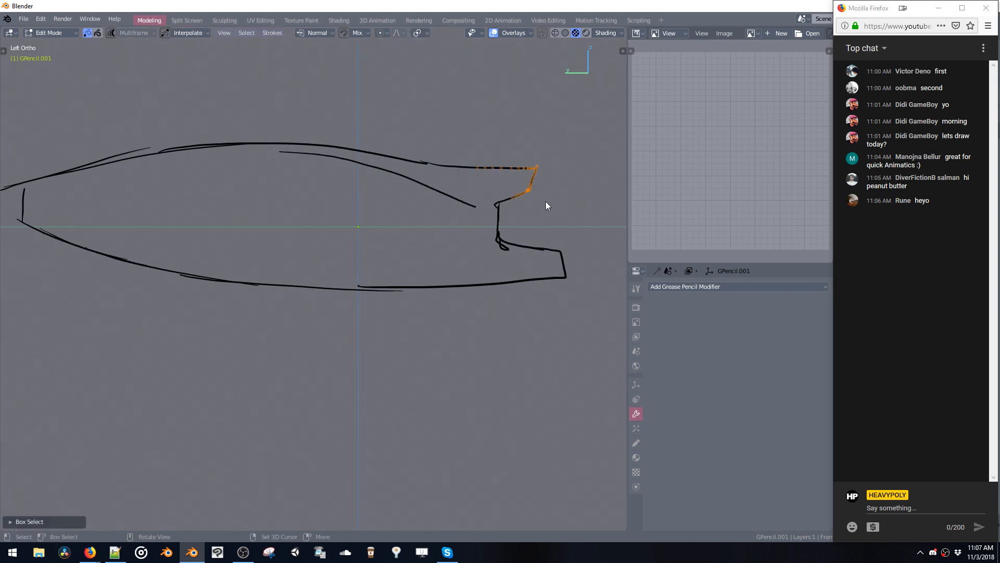
{"action": "key", "text": "g"}
{"action": "key", "text": "y"}
{"action": "left_click", "coordinate": [602, 218]}
{"action": "middle_click_drag", "start_coordinate": [514, 205], "coordinate": [464, 211], "text": "shift"}
{"action": "key", "text": "ctrl+z"}
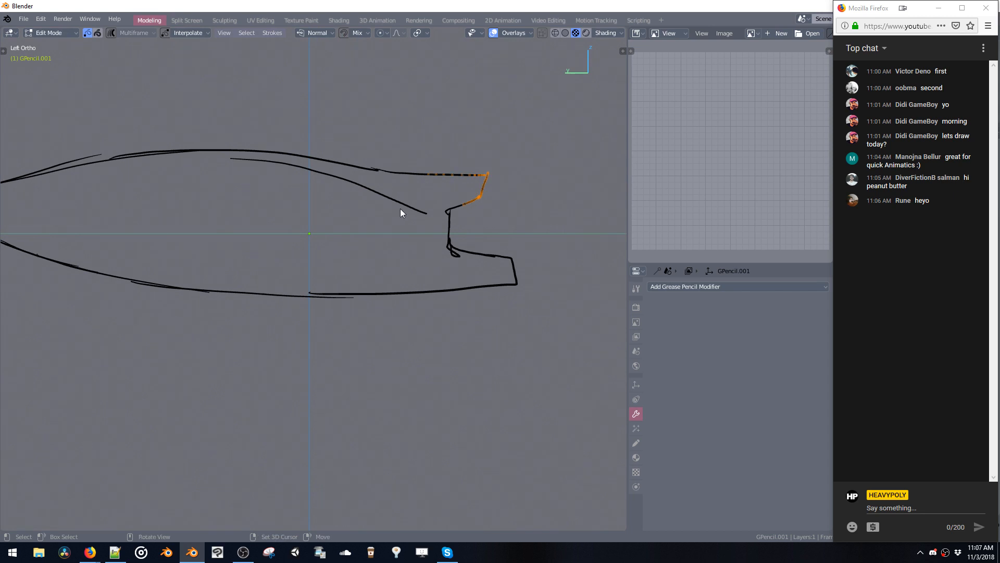
Select the stern's notched contour and move it rearward with Smooth proportional editing to lengthen the hull.
{"action": "left_click_drag", "start_coordinate": [425, 152], "coordinate": [514, 282]}
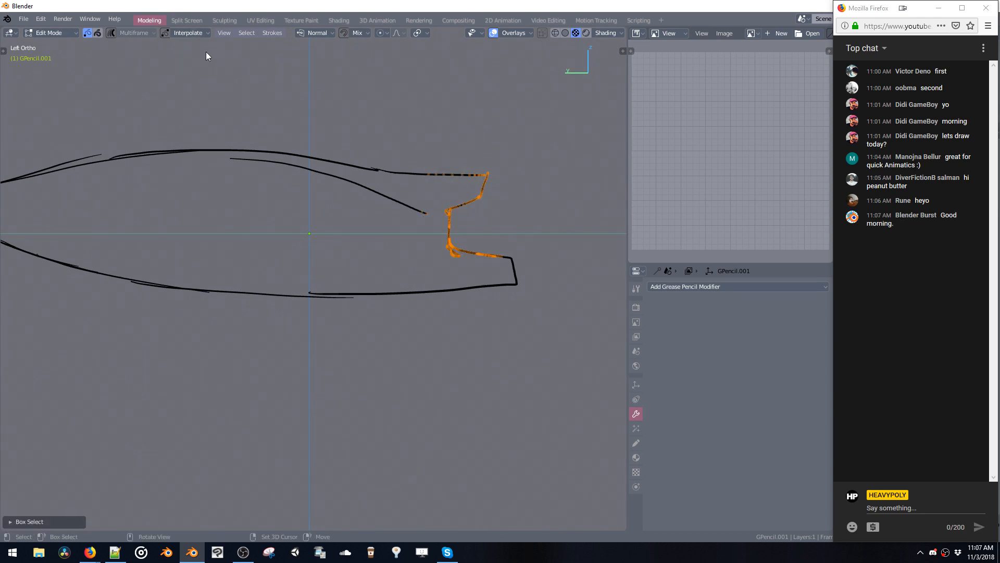
{"action": "left_click", "coordinate": [400, 33]}
{"action": "left_click", "coordinate": [395, 57]}
{"action": "key", "text": "g"}
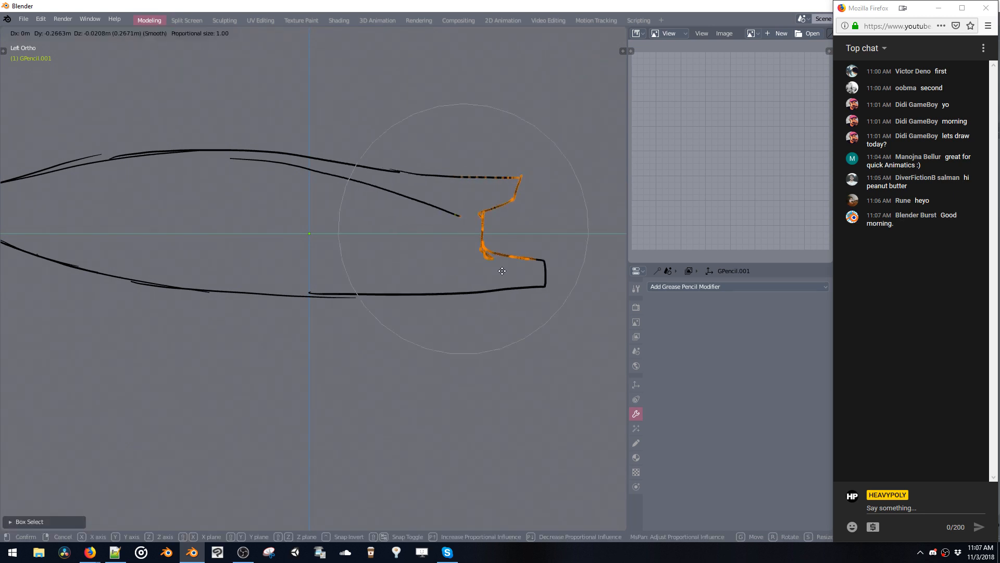
{"action": "left_click", "coordinate": [543, 283]}
{"action": "key", "text": "s"}
{"action": "left_click", "coordinate": [570, 306]}
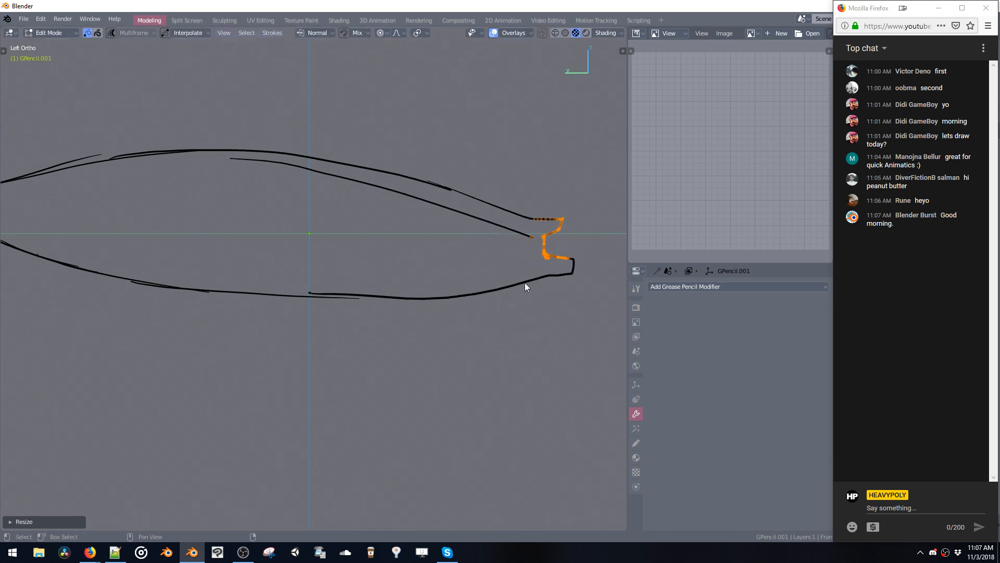
{"action": "middle_click_drag", "start_coordinate": [524, 282], "coordinate": [455, 258], "text": "shift"}
{"action": "middle_click_drag", "start_coordinate": [455, 258], "coordinate": [484, 320], "text": "ctrl"}
{"action": "key", "text": "ctrl+z"}
Scale down the selected notched stern contour and move it rearward with Smooth proportional editing.
{"action": "key", "text": "s"}
{"action": "right_click", "coordinate": [479, 325]}
{"action": "key", "text": "s"}
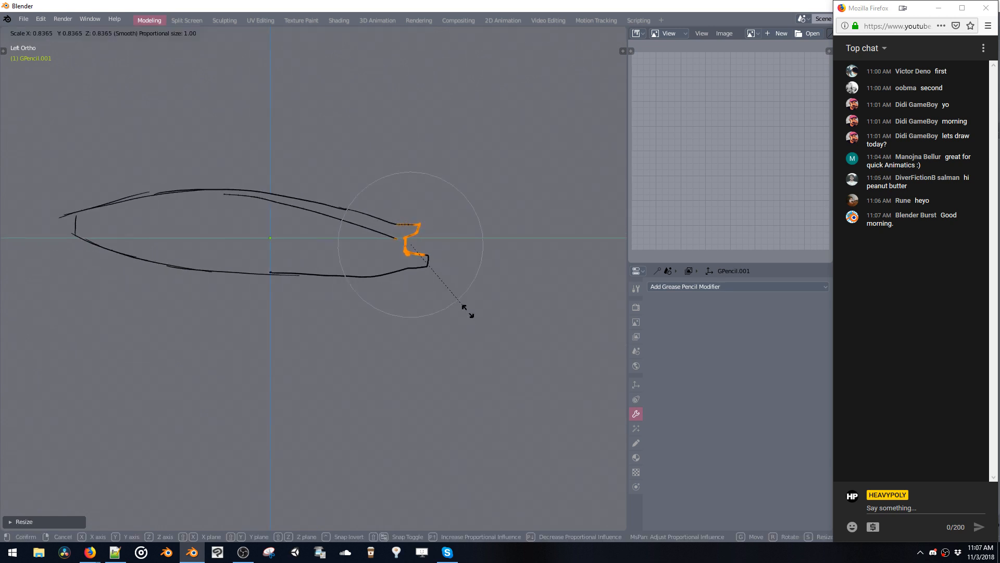
{"action": "left_click", "coordinate": [462, 297]}
{"action": "key", "text": "g"}
{"action": "left_click", "coordinate": [476, 299]}
{"action": "key", "text": "s"}
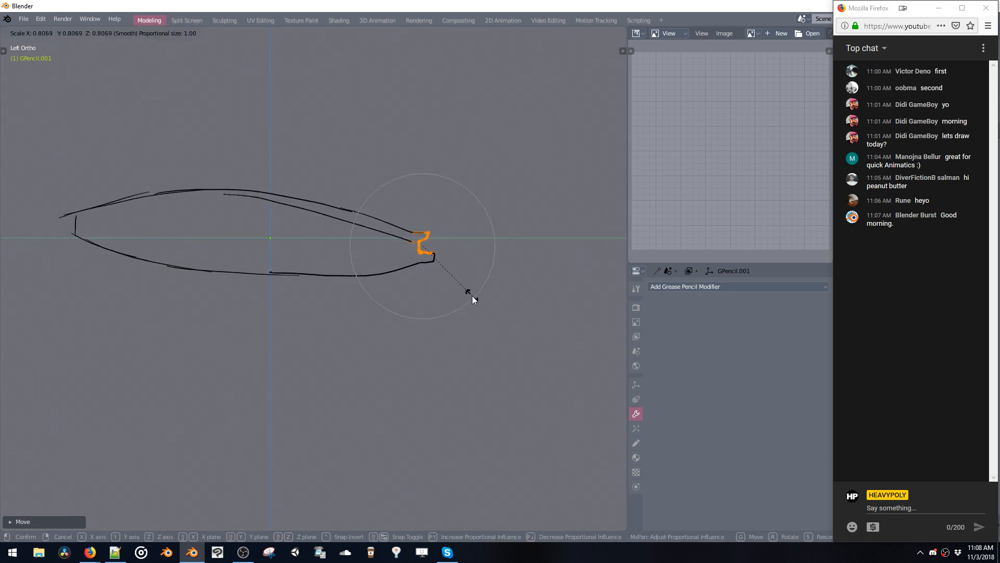
{"action": "left_click", "coordinate": [470, 295]}
Refine the stern contour's position and shrink it slightly more so the hull tapers smoothly into the stern.
{"action": "middle_click_drag", "start_coordinate": [424, 252], "coordinate": [461, 282], "text": "shift"}
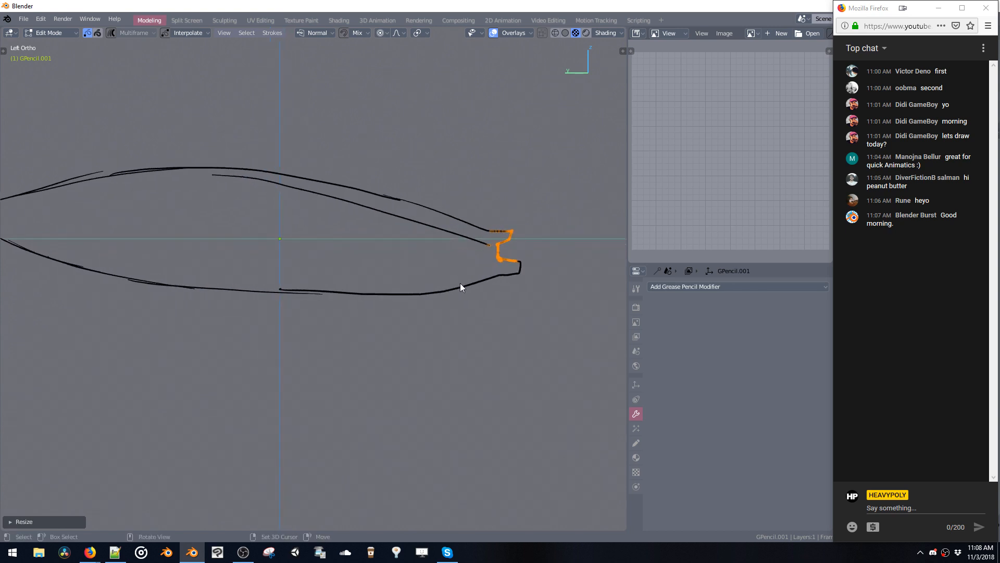
{"action": "key", "text": "g"}
{"action": "left_click", "coordinate": [484, 294]}
{"action": "key", "text": "s"}
{"action": "left_click", "coordinate": [508, 320]}
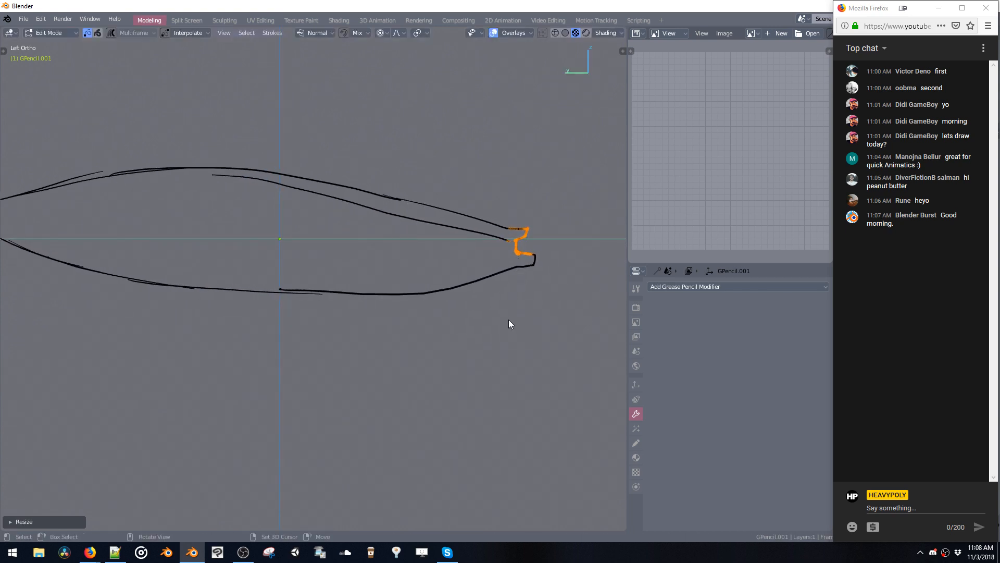
{"action": "key", "text": "g"}
{"action": "left_click", "coordinate": [468, 307]}
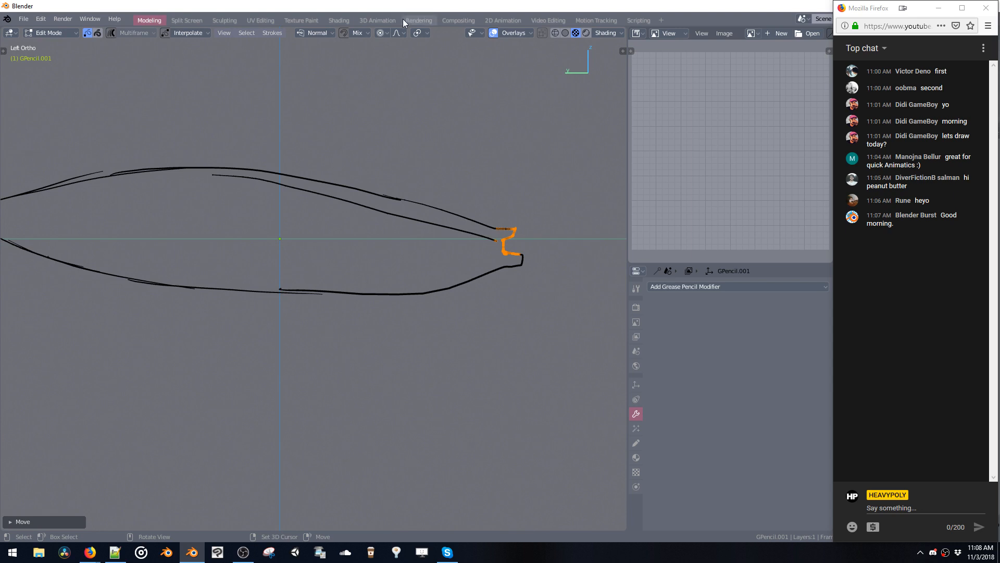
Turn proportional editing off and on again, then resize the stern contour overall and along the Z axis.
{"action": "left_click", "coordinate": [380, 34]}
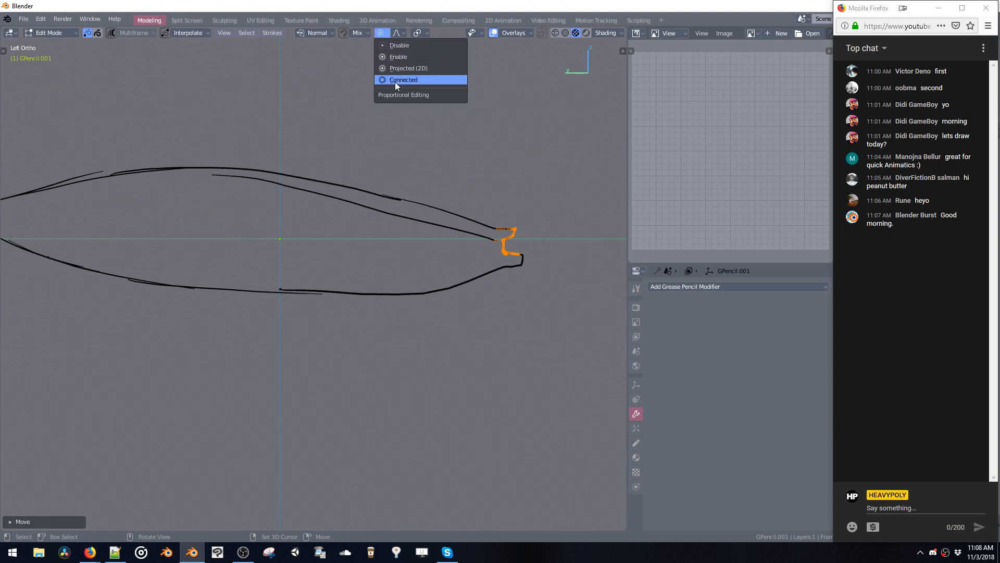
{"action": "left_click", "coordinate": [399, 46]}
{"action": "left_click", "coordinate": [379, 33]}
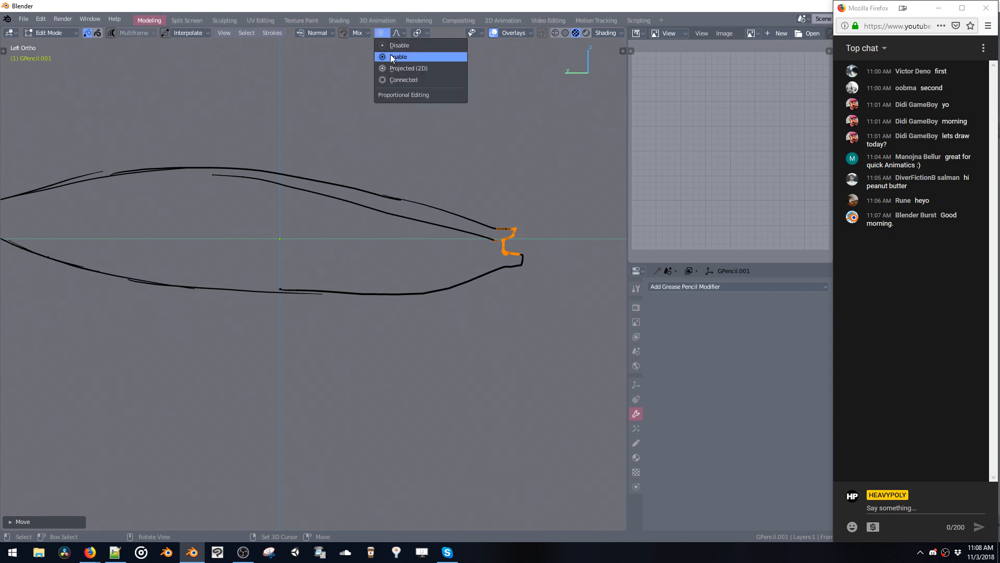
{"action": "left_click", "coordinate": [389, 54]}
{"action": "middle_click_drag", "start_coordinate": [497, 228], "coordinate": [521, 229], "text": "shift"}
{"action": "key", "text": "s"}
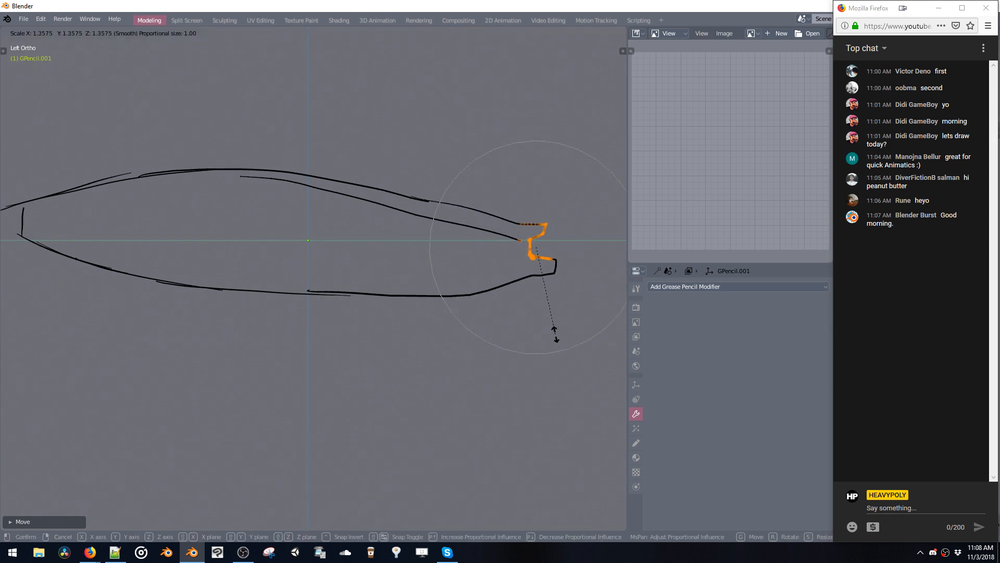
{"action": "left_click", "coordinate": [546, 316]}
{"action": "middle_click_drag", "start_coordinate": [526, 302], "coordinate": [556, 290], "text": "shift"}
{"action": "key", "text": "s"}
{"action": "key", "text": "z"}
{"action": "left_click", "coordinate": [577, 288]}
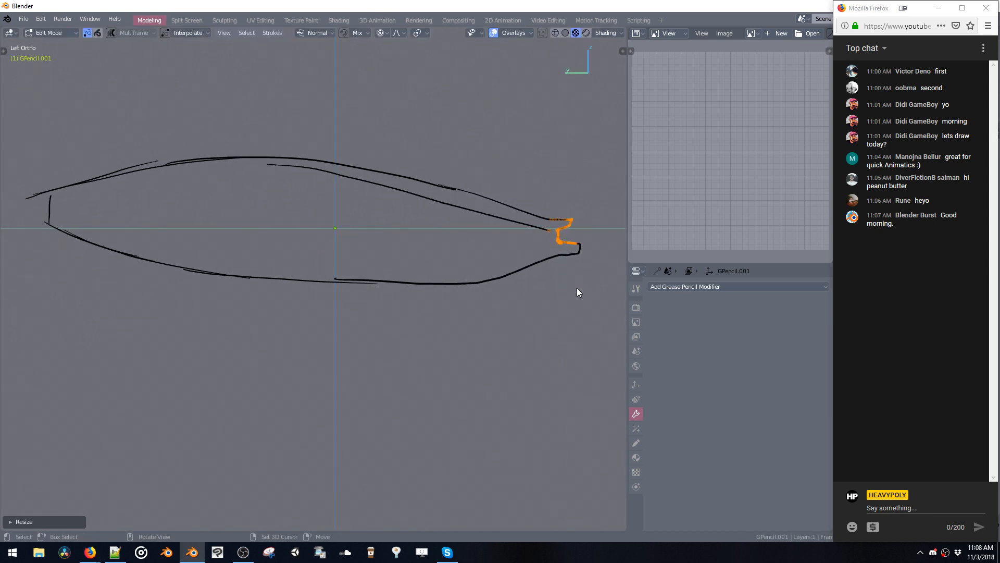
Move the stern contour along the Y axis and adjust its height by scaling along Z.
{"action": "key", "text": "g"}
{"action": "key", "text": "y"}
{"action": "left_click", "coordinate": [580, 298]}
{"action": "key", "text": "s"}
{"action": "key", "text": "z"}
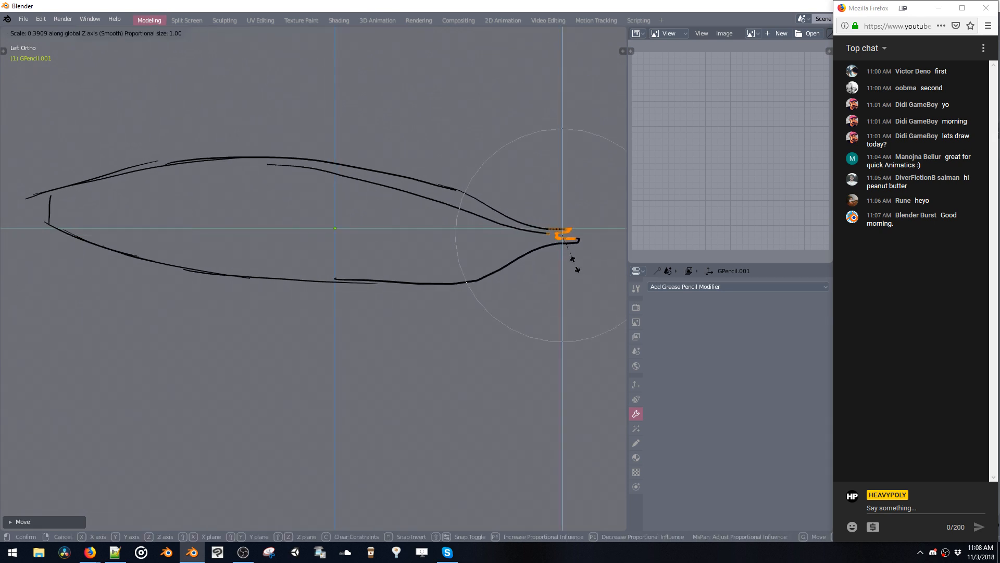
{"action": "left_click", "coordinate": [573, 321]}
{"action": "middle_click_drag", "start_coordinate": [492, 255], "coordinate": [486, 273], "text": "ctrl"}
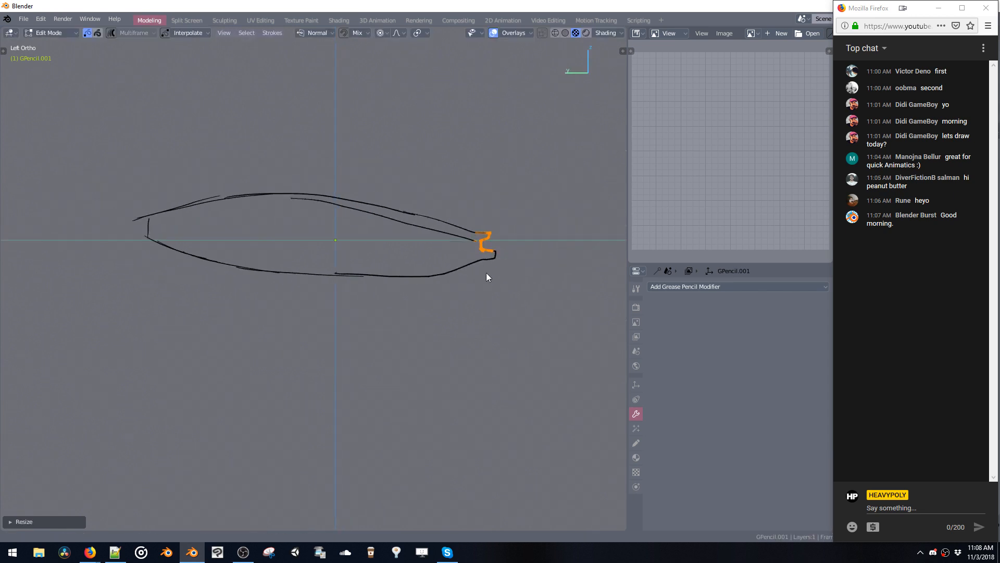
Deselect everything, return to Draw mode and sketch a swept wing outline extending below the middle of the hull.
{"action": "key", "text": "alt+a"}
{"action": "middle_click_drag", "start_coordinate": [337, 174], "coordinate": [366, 163], "text": "shift"}
{"action": "key", "text": "ctrl+Tab"}
{"action": "left_click", "coordinate": [345, 172]}
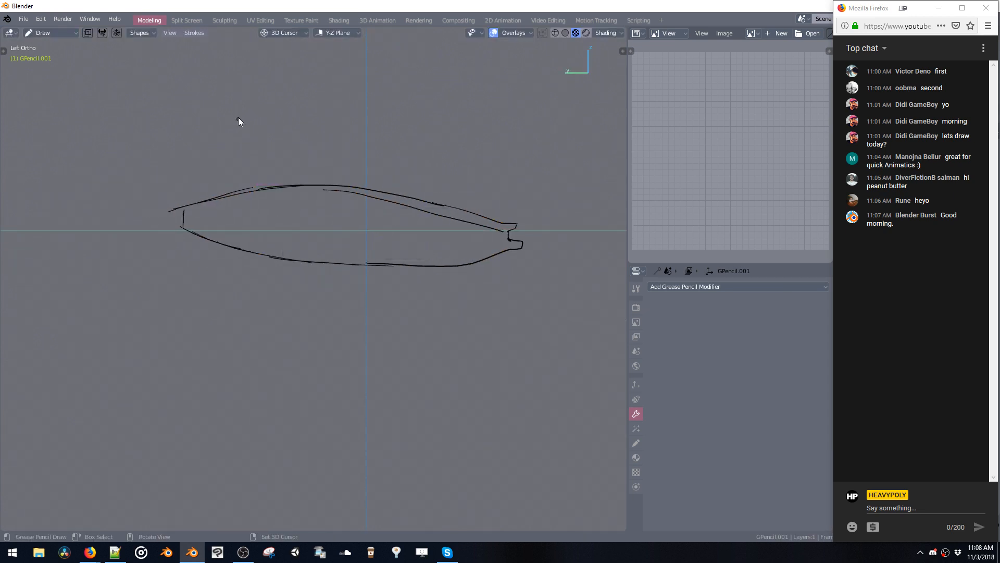
{"action": "left_click_drag", "start_coordinate": [312, 215], "coordinate": [435, 255]}
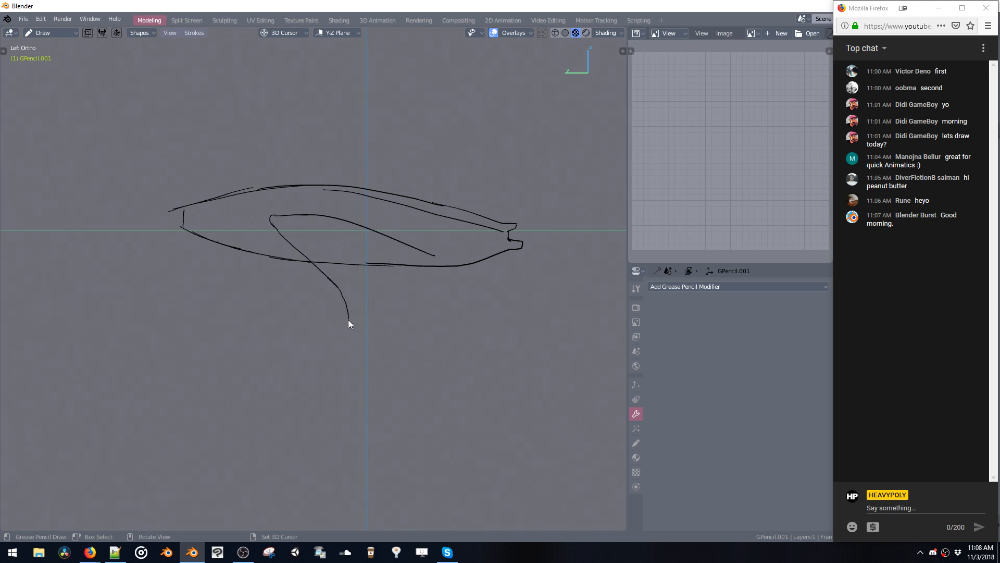
{"action": "key", "text": "ctrl+z"}
{"action": "left_click_drag", "start_coordinate": [336, 286], "coordinate": [342, 293]}
Switch the sketch to Edit Mode and select all the strokes of the wing outline.
{"action": "mouse_move", "coordinate": [416, 250]}
{"action": "middle_mouse_down"}
{"action": "mouse_move", "coordinate": [351, 212]}
{"action": "mouse_move", "coordinate": [321, 214]}
{"action": "middle_mouse_up"}
{"action": "key", "text": "ctrl+Tab"}
{"action": "left_click", "coordinate": [315, 151]}
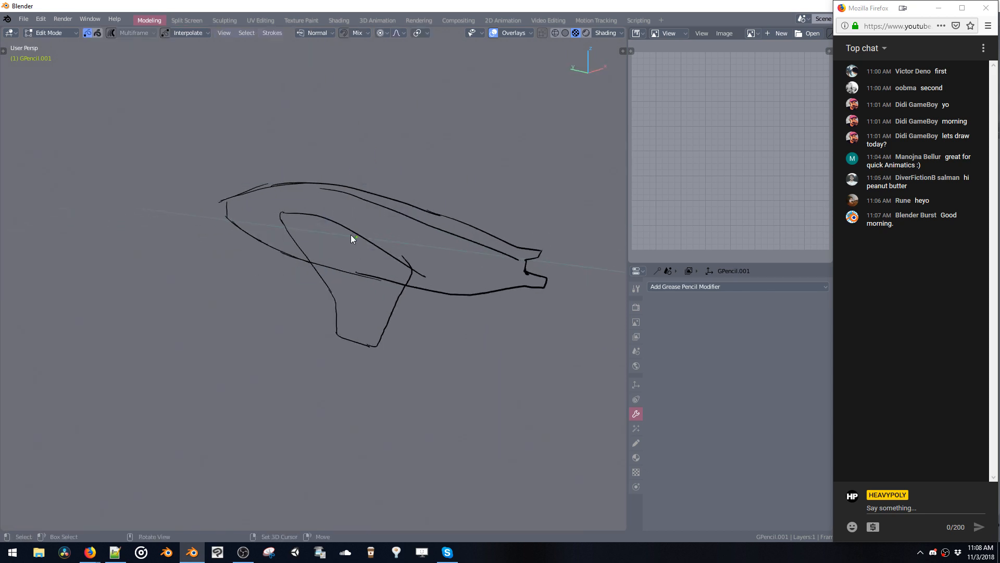
{"action": "left_click", "coordinate": [357, 238]}
{"action": "left_click", "coordinate": [327, 297], "text": "shift"}
{"action": "left_click", "coordinate": [377, 341], "text": "shift"}
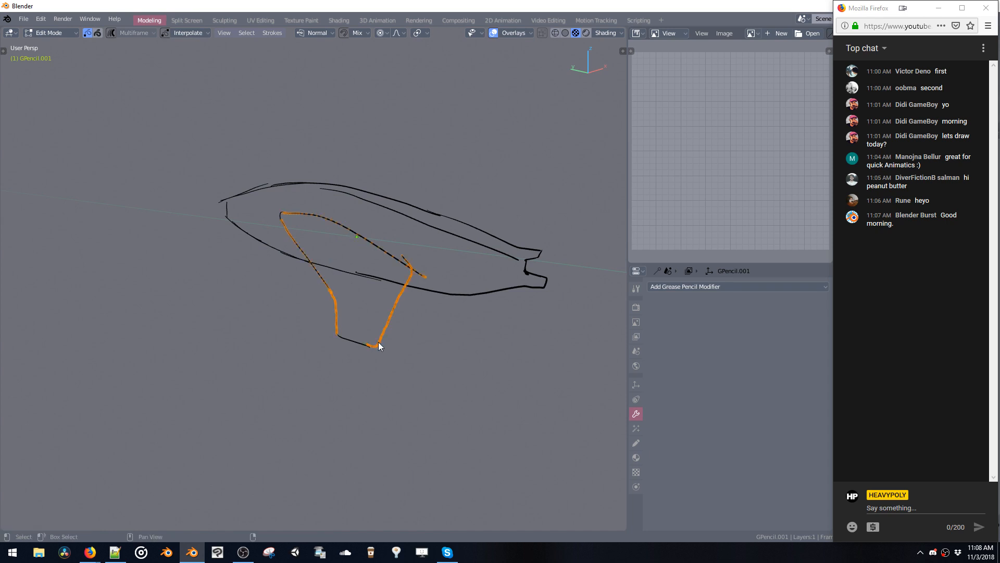
{"action": "left_click", "coordinate": [363, 344], "text": "shift"}
{"action": "middle_click_drag", "start_coordinate": [349, 290], "coordinate": [330, 290]}
{"action": "key", "text": "g"}
{"action": "key", "text": "x"}
{"action": "left_click", "coordinate": [252, 312]}
Disable proportional editing and move the wing outline along the X axis, well out to the side of the hull.
{"action": "left_click", "coordinate": [383, 33]}
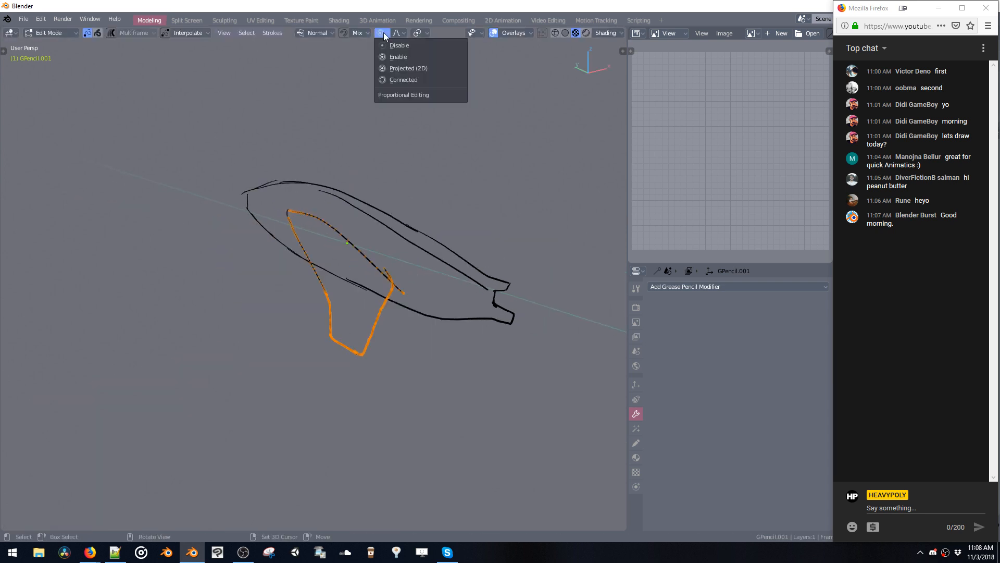
{"action": "left_click", "coordinate": [390, 47]}
{"action": "middle_click_drag", "start_coordinate": [358, 242], "coordinate": [323, 266]}
{"action": "key", "text": "g"}
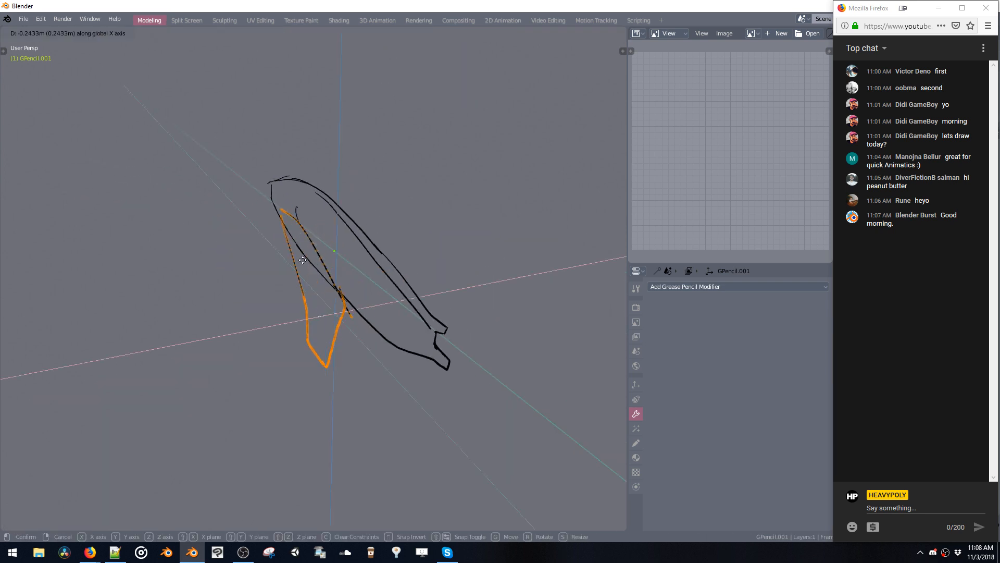
{"action": "left_click", "coordinate": [245, 290]}
{"action": "mouse_move", "coordinate": [245, 287]}
{"action": "middle_mouse_down"}
{"action": "mouse_move", "coordinate": [275, 261]}
{"action": "mouse_move", "coordinate": [283, 268]}
{"action": "mouse_move", "coordinate": [231, 287]}
{"action": "middle_mouse_up"}
{"action": "key", "text": "g"}
{"action": "key", "text": "x"}
{"action": "left_click", "coordinate": [245, 279]}
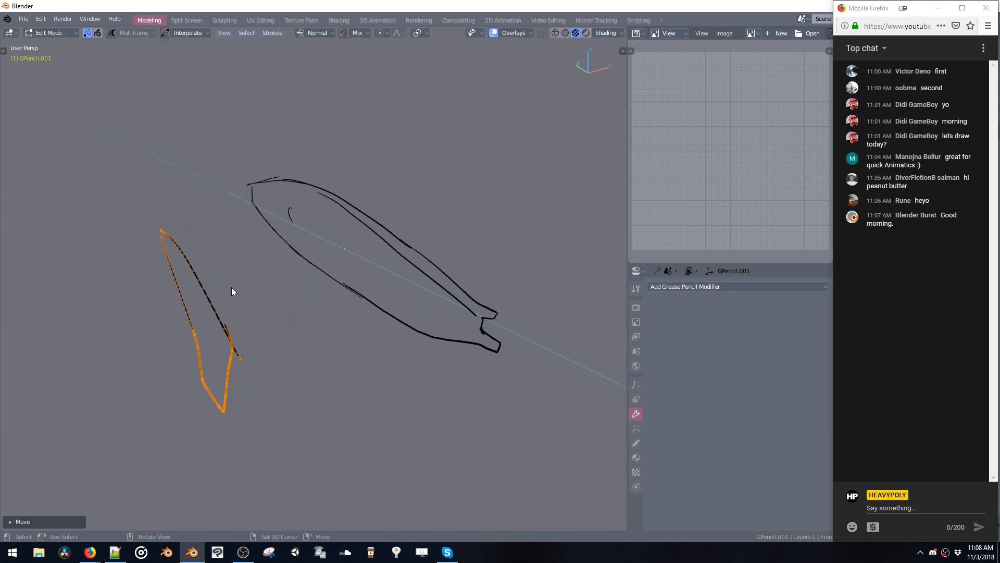
Add a Mirror modifier on the X axis to the Grease Pencil object and enable its display in Edit Mode.
{"action": "mouse_move", "coordinate": [344, 282]}
{"action": "middle_mouse_down"}
{"action": "mouse_move", "coordinate": [288, 273]}
{"action": "mouse_move", "coordinate": [332, 283]}
{"action": "mouse_move", "coordinate": [319, 295]}
{"action": "middle_mouse_up"}
{"action": "key", "text": "ctrl+shift+v"}
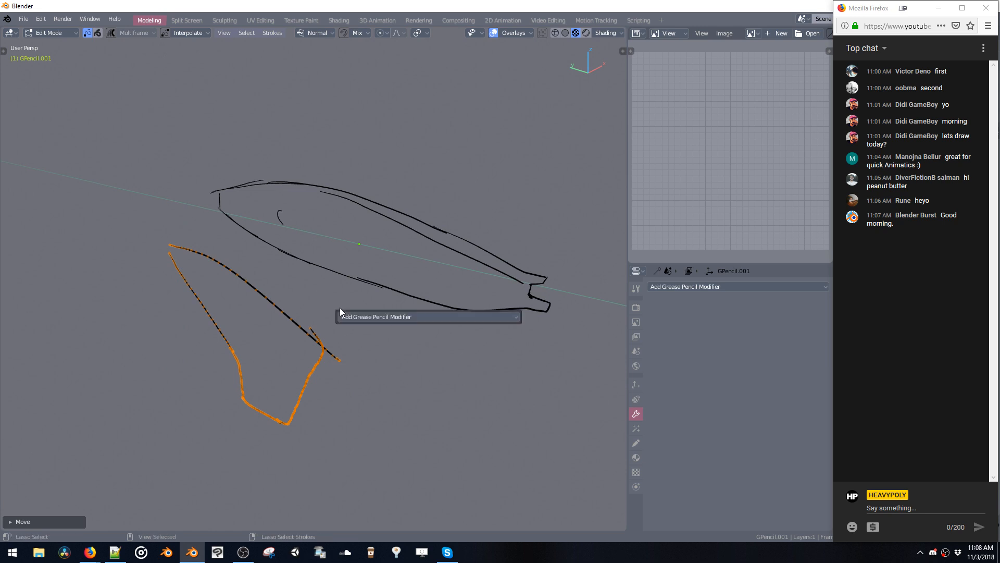
{"action": "left_click", "coordinate": [356, 319]}
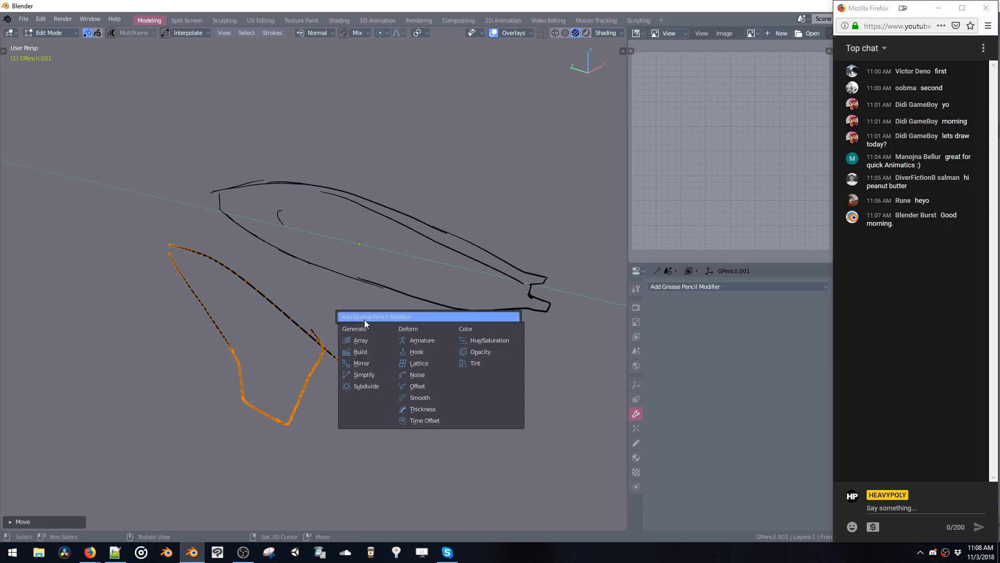
{"action": "left_click", "coordinate": [364, 362]}
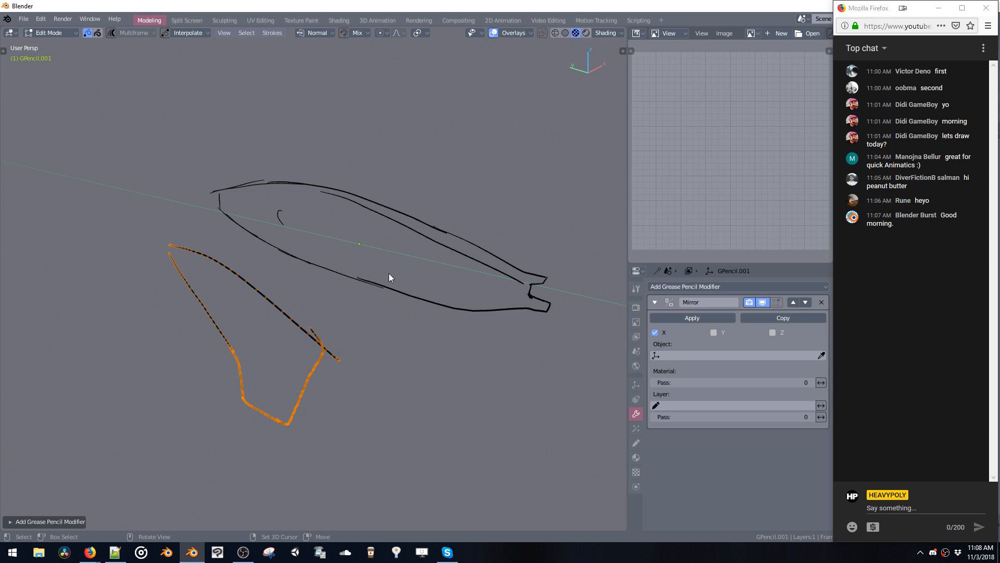
{"action": "middle_click_drag", "start_coordinate": [389, 277], "coordinate": [357, 271]}
{"action": "key", "text": "ctrl+shift+v"}
{"action": "left_click", "coordinate": [490, 298]}
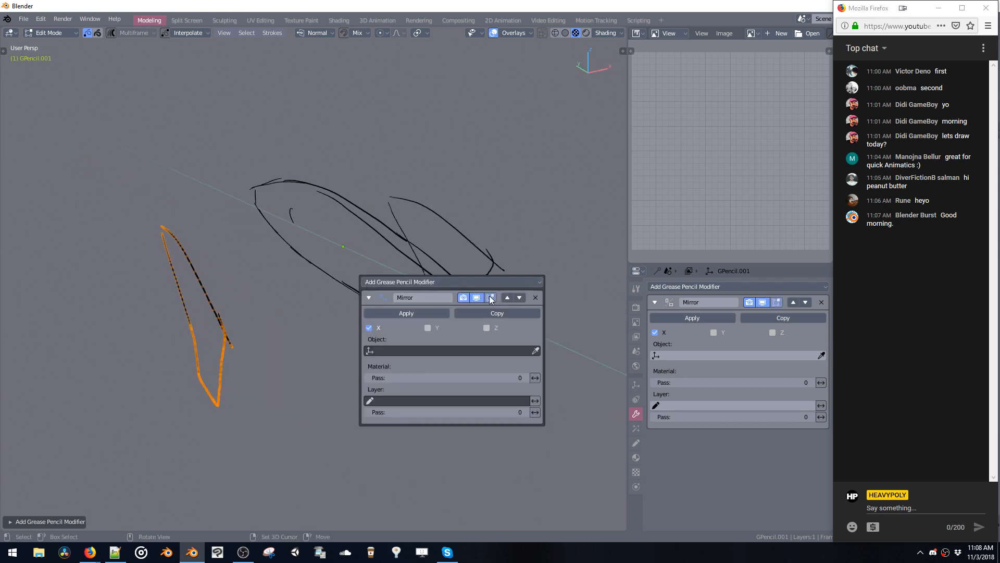
Reposition the wing outline along the Y axis and stretch it along Y to about the hull's length.
{"action": "mouse_move", "coordinate": [490, 299]}
{"action": "middle_mouse_down"}
{"action": "mouse_move", "coordinate": [364, 238]}
{"action": "mouse_move", "coordinate": [276, 229]}
{"action": "mouse_move", "coordinate": [381, 244]}
{"action": "middle_mouse_up"}
{"action": "key", "text": "g"}
{"action": "key", "text": "y"}
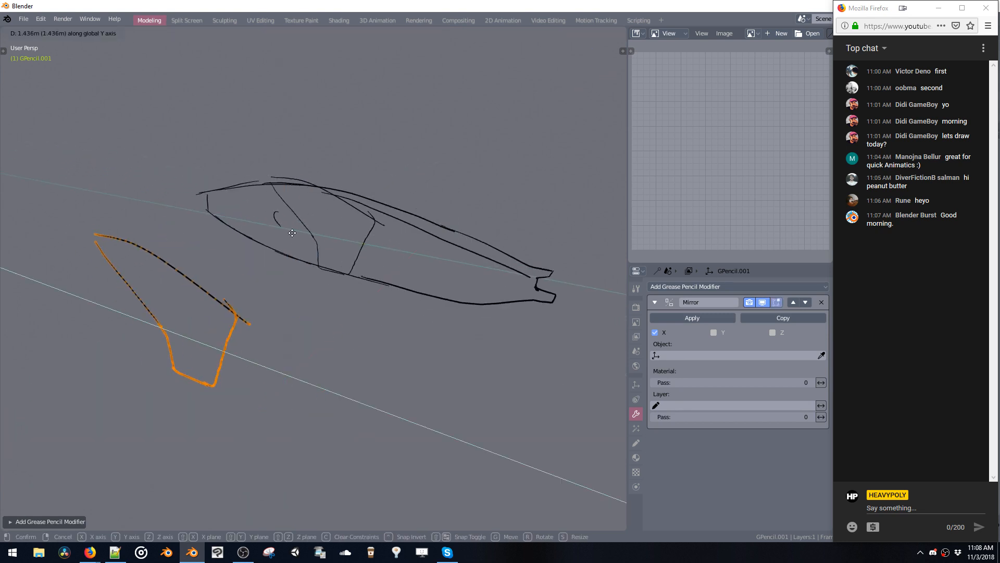
{"action": "left_click", "coordinate": [375, 279]}
{"action": "key", "text": "s"}
{"action": "key", "text": "y"}
{"action": "left_click", "coordinate": [547, 340]}
Rotate the wing outline about the Z axis so the mirrored wings angle relative to the hull.
{"action": "mouse_move", "coordinate": [432, 324]}
{"action": "middle_mouse_down"}
{"action": "mouse_move", "coordinate": [495, 400]}
{"action": "mouse_move", "coordinate": [417, 404]}
{"action": "middle_mouse_up"}
{"action": "key", "text": "r"}
{"action": "key", "text": "z"}
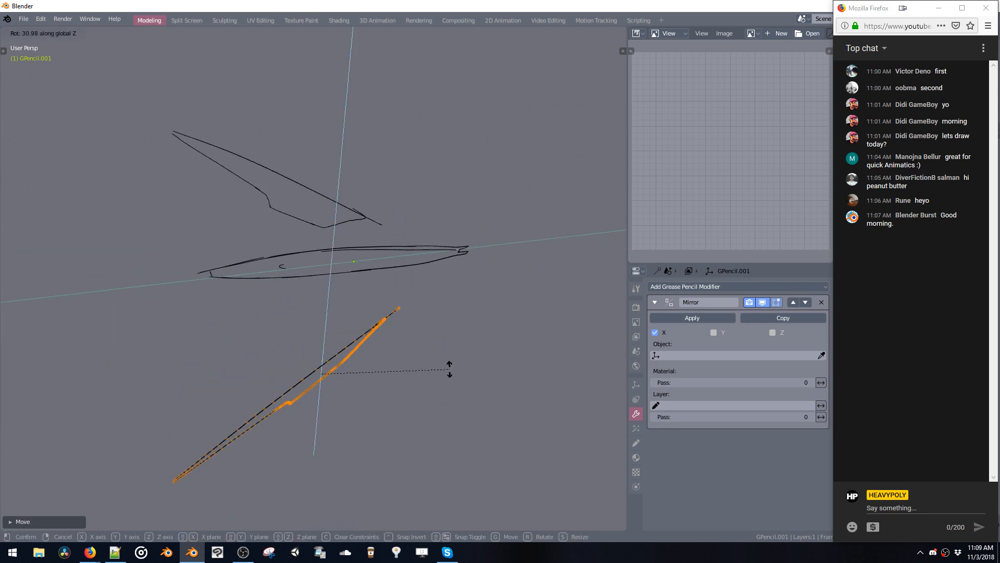
{"action": "left_click", "coordinate": [444, 390]}
{"action": "key", "text": "r"}
{"action": "key", "text": "z"}
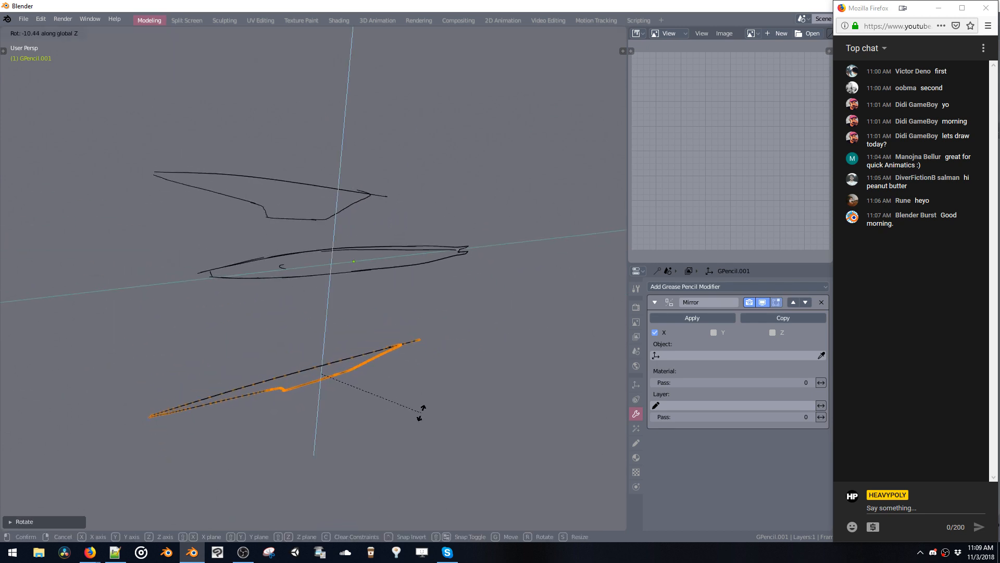
{"action": "left_click", "coordinate": [421, 411]}
Adjust the wing outline's height beside the hull along the Z axis.
{"action": "middle_click_drag", "start_coordinate": [414, 402], "coordinate": [336, 311]}
{"action": "key", "text": "g"}
{"action": "key", "text": "z"}
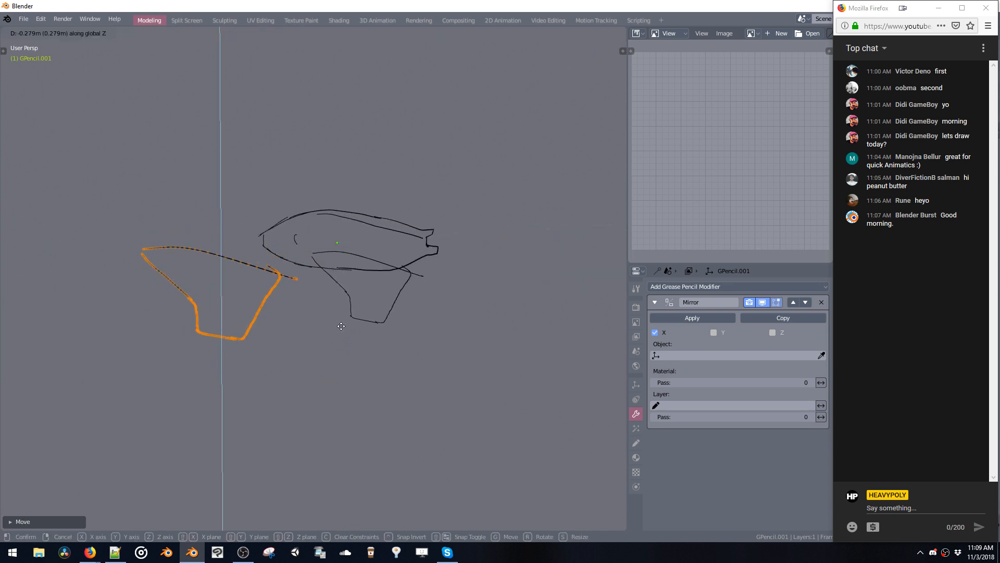
{"action": "key", "text": "s"}
{"action": "left_click", "coordinate": [344, 350]}
Select the wing's lower tip points, enable proportional editing and try raising them along the Z axis.
{"action": "key", "text": "b"}
{"action": "left_click_drag", "start_coordinate": [176, 315], "coordinate": [276, 361]}
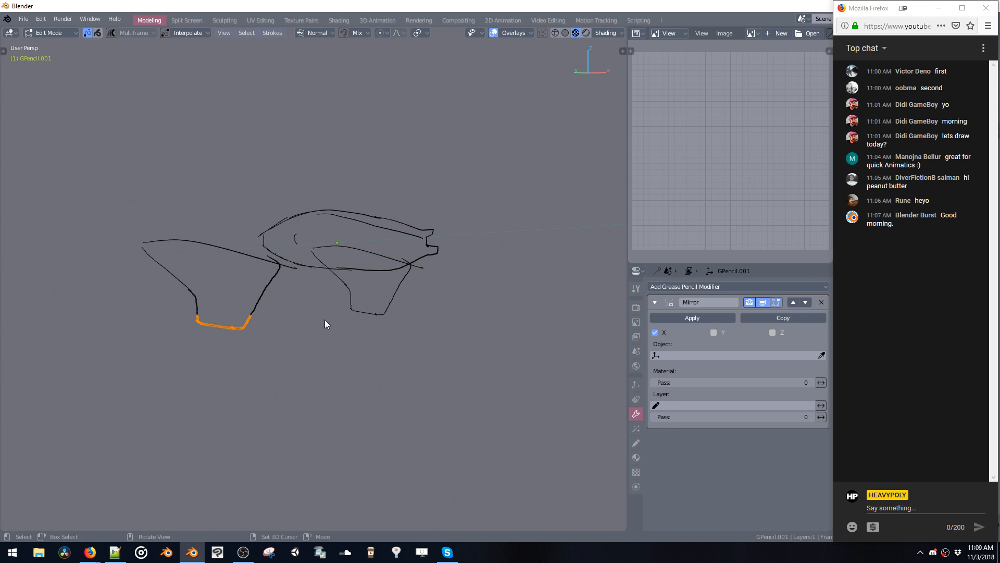
{"action": "key", "text": "o"}
{"action": "key", "text": "g"}
{"action": "key", "text": "z"}
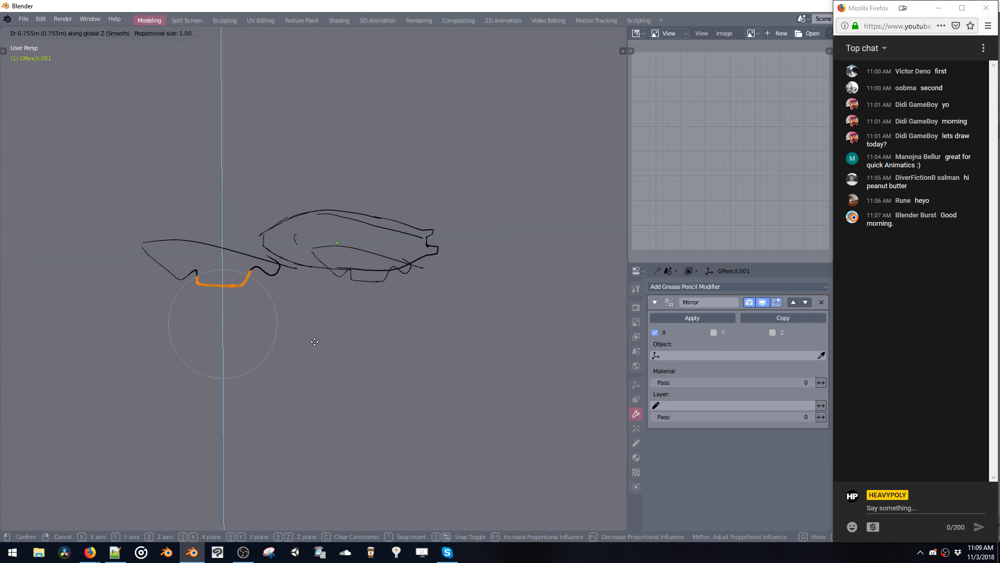
{"action": "left_click", "coordinate": [316, 351]}
{"action": "key", "text": "ctrl+z"}
Scale down the wing's lower tip with Smooth proportional editing to make it narrower.
{"action": "key", "text": "s"}
{"action": "left_click", "coordinate": [254, 358]}
{"action": "middle_click_drag", "start_coordinate": [255, 357], "coordinate": [328, 356]}
{"action": "key", "text": "s"}
{"action": "left_click", "coordinate": [338, 380]}
{"action": "key", "text": "g"}
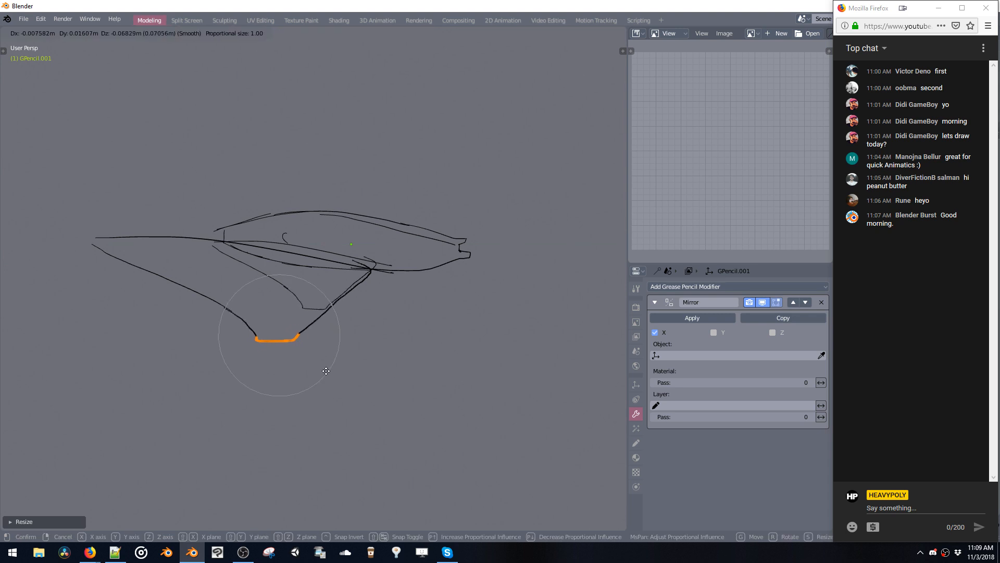
{"action": "left_click", "coordinate": [324, 395]}
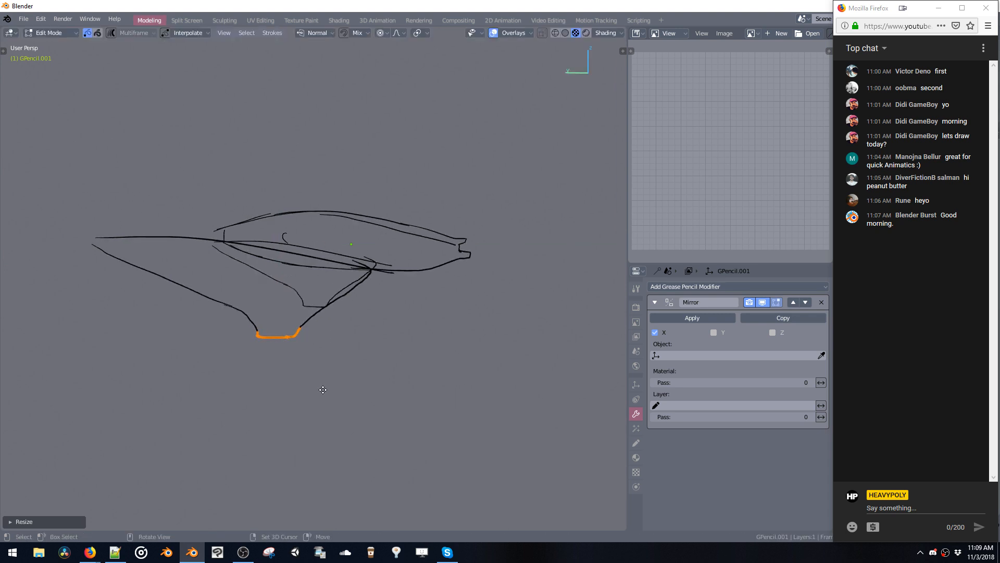
Switch to Draw mode in the top orthographic view and sketch the plan outline's rounded nose and straight side.
{"action": "mouse_move", "coordinate": [321, 397]}
{"action": "middle_mouse_down"}
{"action": "mouse_move", "coordinate": [344, 357]}
{"action": "mouse_move", "coordinate": [254, 339]}
{"action": "mouse_move", "coordinate": [312, 413]}
{"action": "mouse_move", "coordinate": [315, 329]}
{"action": "mouse_move", "coordinate": [348, 355]}
{"action": "middle_mouse_up"}
{"action": "left_click", "coordinate": [292, 310]}
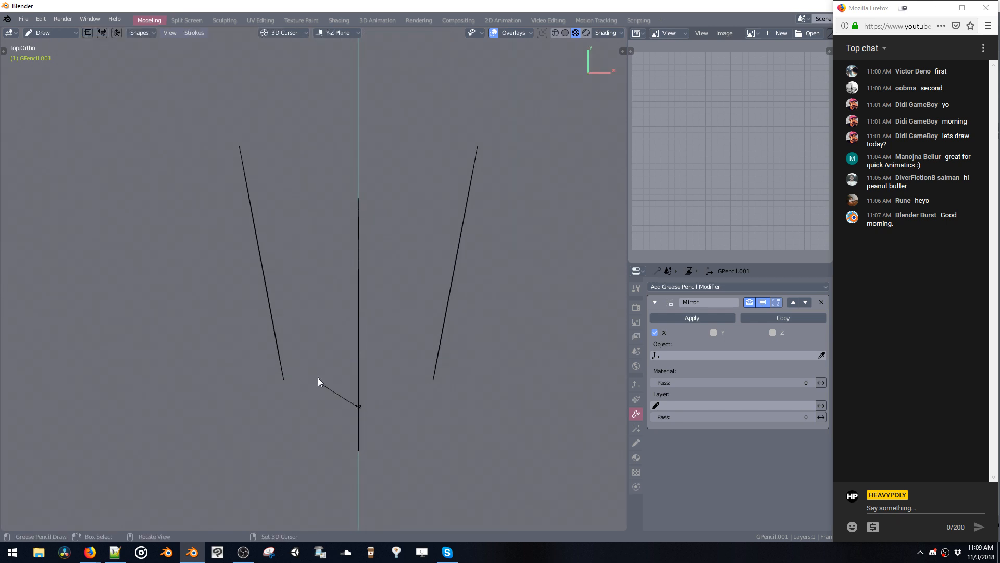
{"action": "left_click_drag", "start_coordinate": [318, 377], "coordinate": [307, 338]}
{"action": "key", "text": "ctrl+z"}
{"action": "left_click_drag", "start_coordinate": [309, 273], "coordinate": [313, 348]}
Continue the mirrored plan outline rearward with an inward step, a tapering side and a short angled rear edge.
{"action": "left_click_drag", "start_coordinate": [318, 257], "coordinate": [317, 259]}
{"action": "left_click_drag", "start_coordinate": [325, 211], "coordinate": [326, 210]}
{"action": "key", "text": "ctrl+z"}
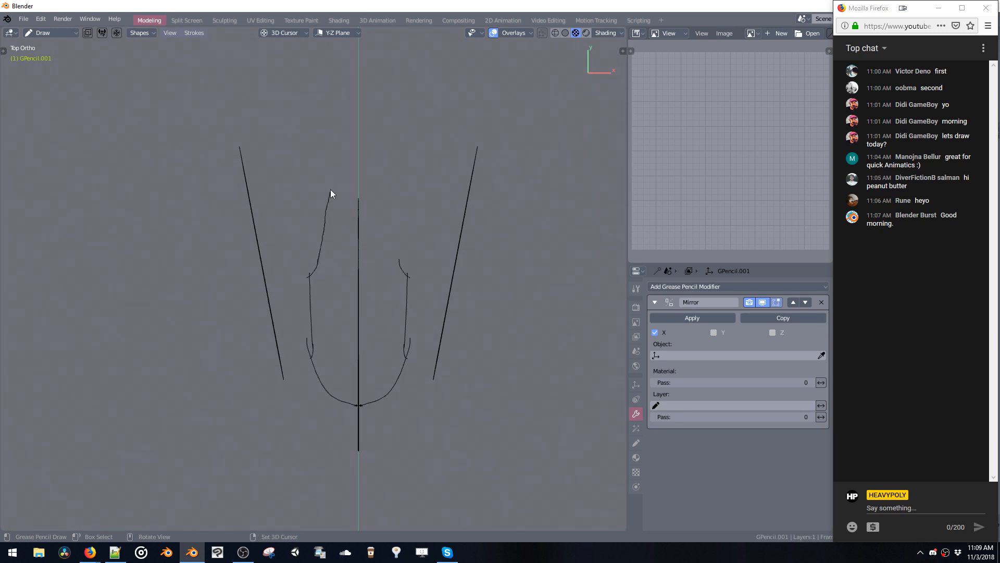
{"action": "left_click_drag", "start_coordinate": [331, 190], "coordinate": [331, 187]}
{"action": "key", "text": "ctrl+z"}
{"action": "mouse_move", "coordinate": [323, 186]}
{"action": "left_mouse_down"}
{"action": "mouse_move", "coordinate": [351, 176]}
{"action": "mouse_move", "coordinate": [329, 187]}
{"action": "left_mouse_up"}
{"action": "key", "text": "ctrl+z"}
{"action": "key", "text": "ctrl+z"}
Show the Grease Pencil drawing brushes and erasers in the viewport.
{"action": "left_click", "coordinate": [193, 34]}
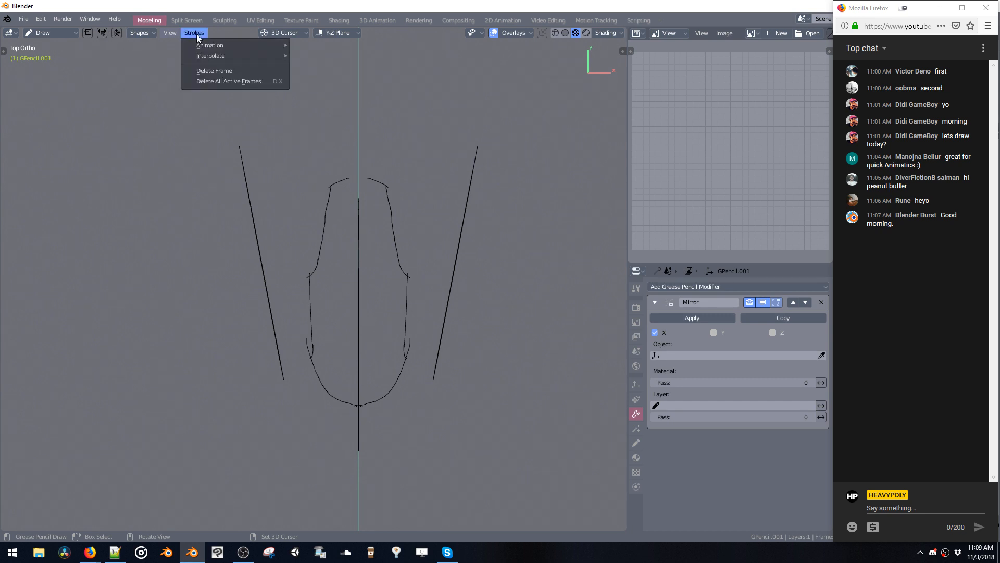
{"action": "left_click", "coordinate": [196, 35]}
{"action": "left_click", "coordinate": [286, 33]}
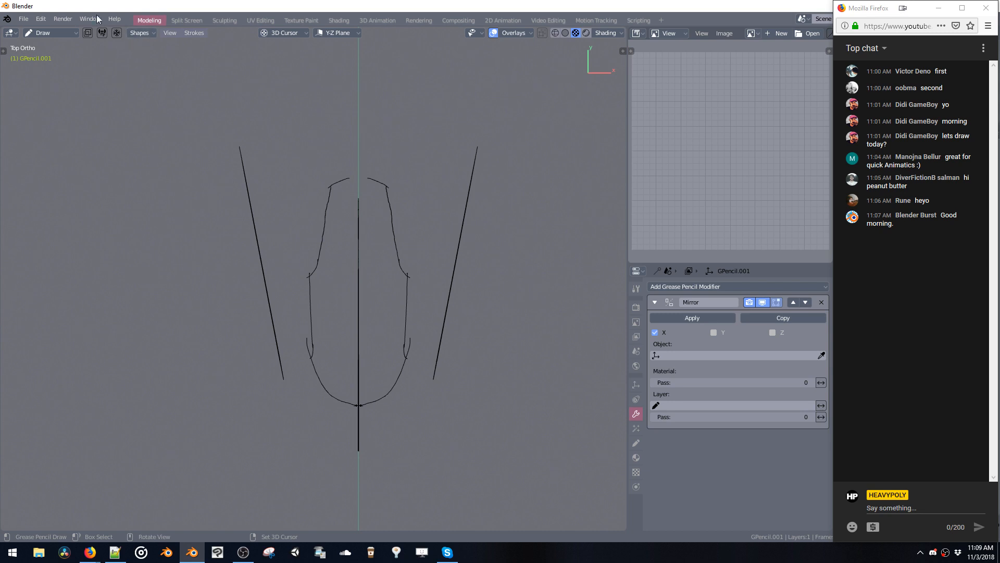
{"action": "left_click", "coordinate": [4, 51]}
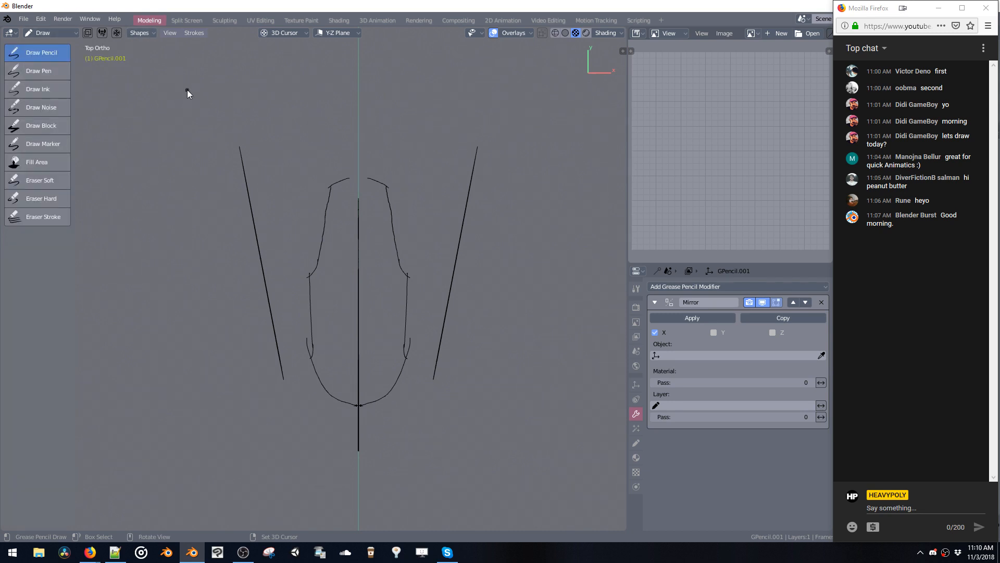
Hide the brush toolbar and sketch curved struts linking the plan outline's sides to the mirrored wings, including each wing's inner edge.
{"action": "key", "text": "t"}
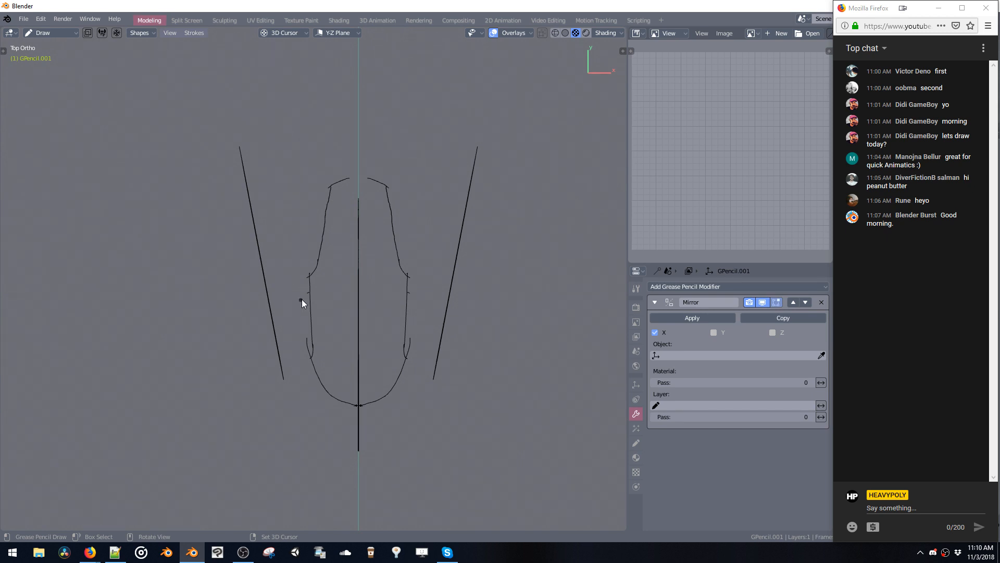
{"action": "left_click_drag", "start_coordinate": [308, 342], "coordinate": [307, 339]}
{"action": "mouse_move", "coordinate": [306, 292]}
{"action": "left_mouse_down"}
{"action": "mouse_move", "coordinate": [277, 273]}
{"action": "mouse_move", "coordinate": [272, 254]}
{"action": "left_mouse_up"}
{"action": "mouse_move", "coordinate": [311, 342]}
{"action": "left_mouse_down"}
{"action": "mouse_move", "coordinate": [294, 341]}
{"action": "mouse_move", "coordinate": [291, 405]}
{"action": "left_mouse_up"}
{"action": "middle_click_drag", "start_coordinate": [280, 221], "coordinate": [310, 249], "text": "shift"}
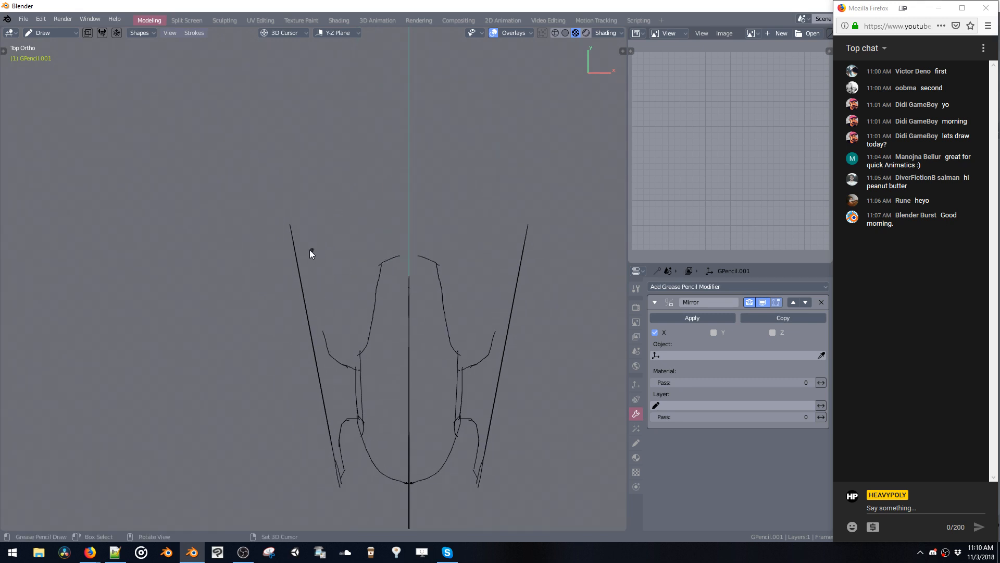
{"action": "mouse_move", "coordinate": [321, 336]}
{"action": "left_mouse_down"}
{"action": "mouse_move", "coordinate": [291, 226]}
{"action": "mouse_move", "coordinate": [300, 240]}
{"action": "left_mouse_up"}
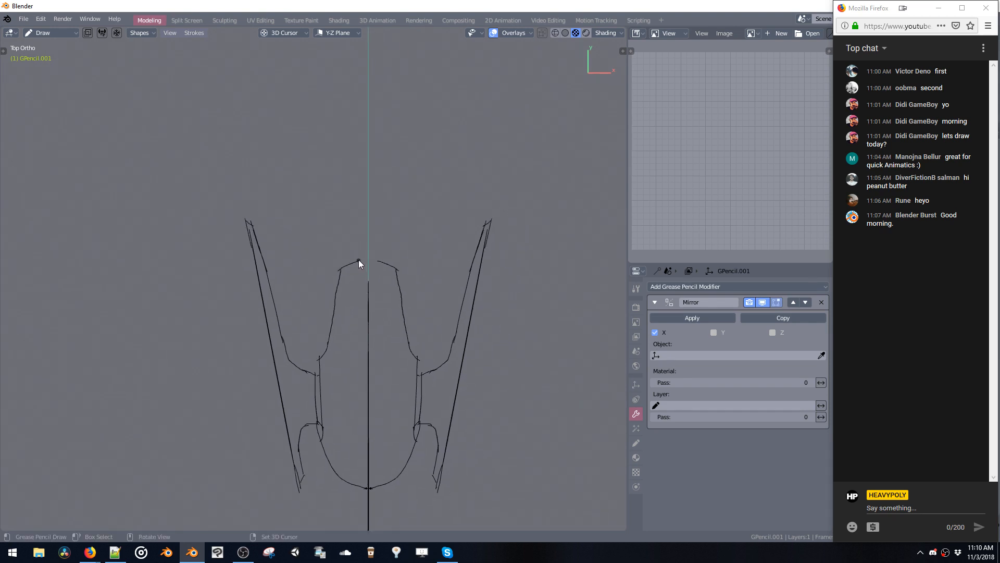
Rework the rear strokes, sketching a rounded centreline notch and short straight lines extending rearward from the hull's rear corners.
{"action": "key", "text": "ctrl+z"}
{"action": "key", "text": "ctrl+z"}
{"action": "scroll", "coordinate": [347, 268], "scroll_direction": "up", "scroll_amount": 4}
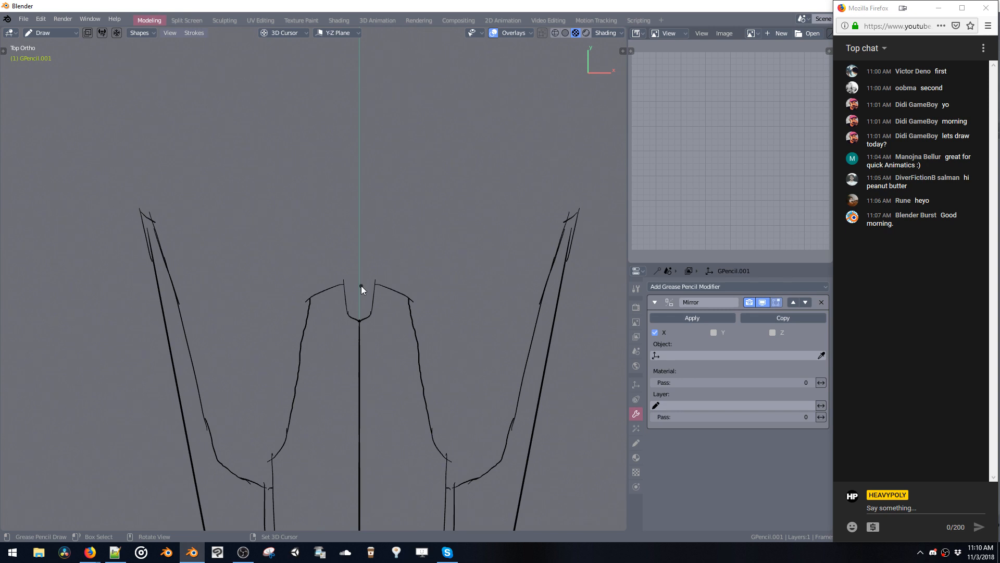
{"action": "middle_click_drag", "start_coordinate": [427, 293], "coordinate": [474, 285], "text": "shift"}
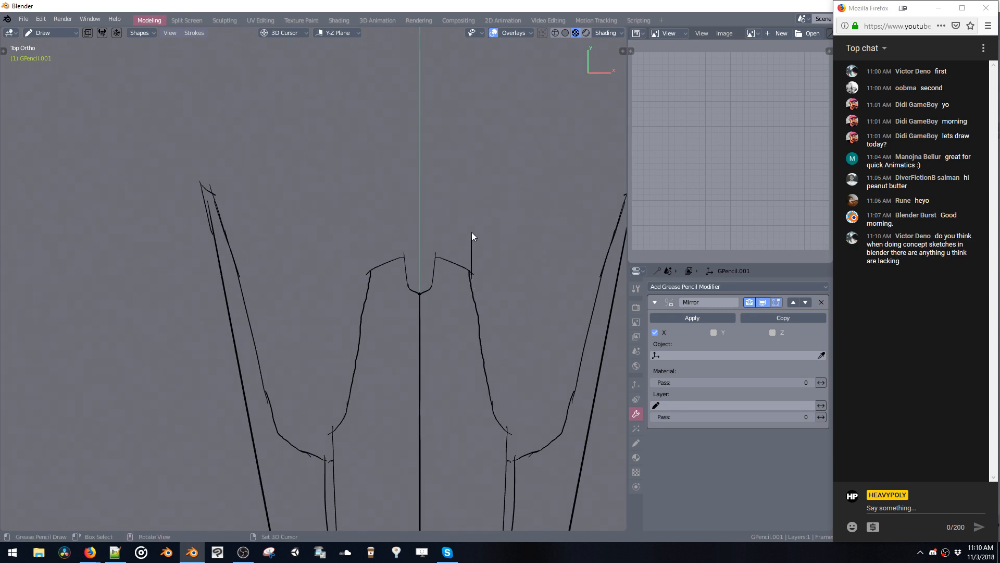
{"action": "key", "text": "ctrl+z"}
{"action": "left_click_drag", "start_coordinate": [367, 276], "coordinate": [367, 232]}
Examine the ship sketch in perspective and in the left orthographic view.
{"action": "mouse_move", "coordinate": [366, 273]}
{"action": "middle_mouse_down"}
{"action": "mouse_move", "coordinate": [413, 221]}
{"action": "mouse_move", "coordinate": [413, 189]}
{"action": "mouse_move", "coordinate": [370, 142]}
{"action": "mouse_move", "coordinate": [348, 137]}
{"action": "mouse_move", "coordinate": [338, 214]}
{"action": "mouse_move", "coordinate": [317, 217]}
{"action": "mouse_move", "coordinate": [337, 189]}
{"action": "mouse_move", "coordinate": [404, 302]}
{"action": "middle_mouse_up"}
{"action": "mouse_move", "coordinate": [524, 271]}
{"action": "middle_mouse_down"}
{"action": "mouse_move", "coordinate": [439, 284]}
{"action": "mouse_move", "coordinate": [404, 271]}
{"action": "mouse_move", "coordinate": [394, 286]}
{"action": "mouse_move", "coordinate": [386, 239]}
{"action": "middle_mouse_up"}
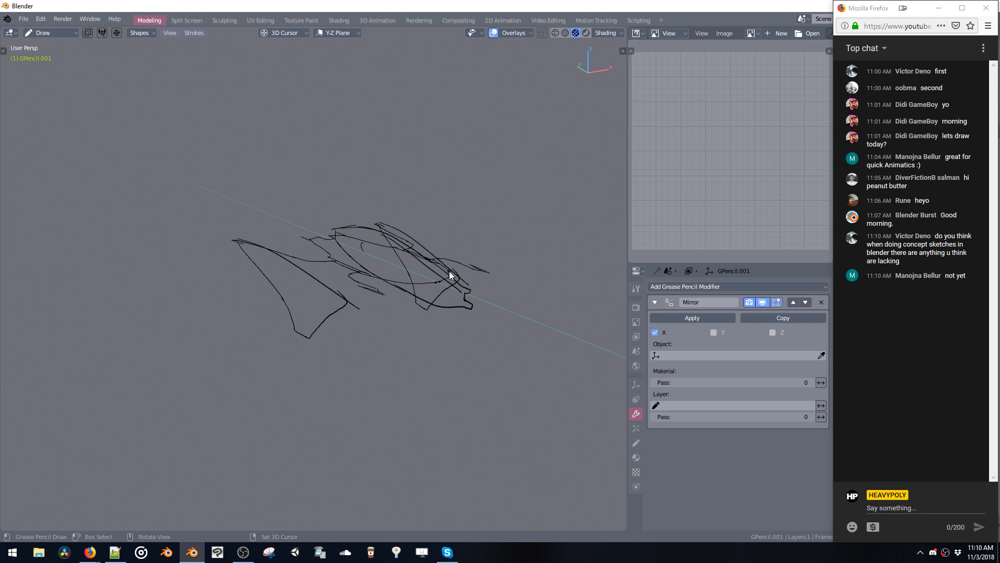
{"action": "mouse_move", "coordinate": [329, 258]}
{"action": "middle_mouse_down"}
{"action": "mouse_move", "coordinate": [377, 272]}
{"action": "mouse_move", "coordinate": [383, 308]}
{"action": "mouse_move", "coordinate": [326, 299]}
{"action": "mouse_move", "coordinate": [359, 288]}
{"action": "mouse_move", "coordinate": [339, 263]}
{"action": "mouse_move", "coordinate": [317, 265]}
{"action": "mouse_move", "coordinate": [382, 249]}
{"action": "middle_mouse_up"}
{"action": "key", "text": "grave"}
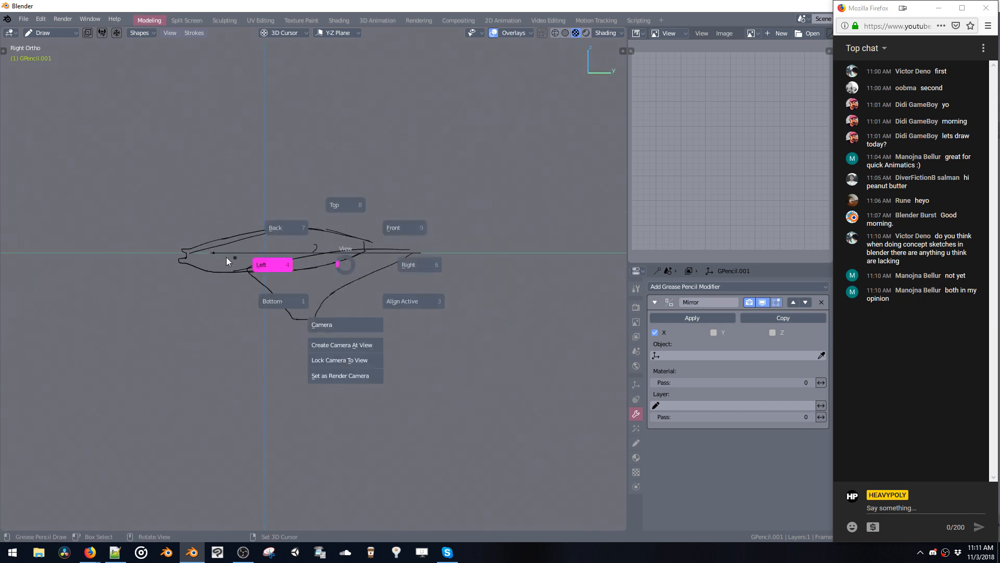
{"action": "left_click", "coordinate": [230, 258]}
{"action": "middle_click_drag", "start_coordinate": [348, 208], "coordinate": [372, 184], "text": "shift"}
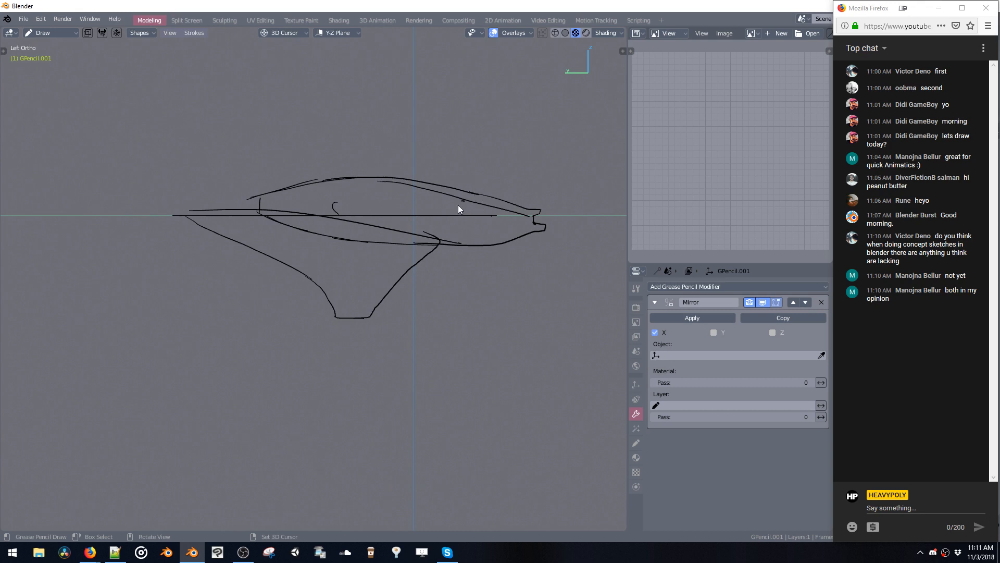
{"action": "mouse_move", "coordinate": [446, 209]}
{"action": "middle_mouse_down"}
{"action": "mouse_move", "coordinate": [352, 252]}
{"action": "mouse_move", "coordinate": [362, 249]}
{"action": "middle_mouse_up"}
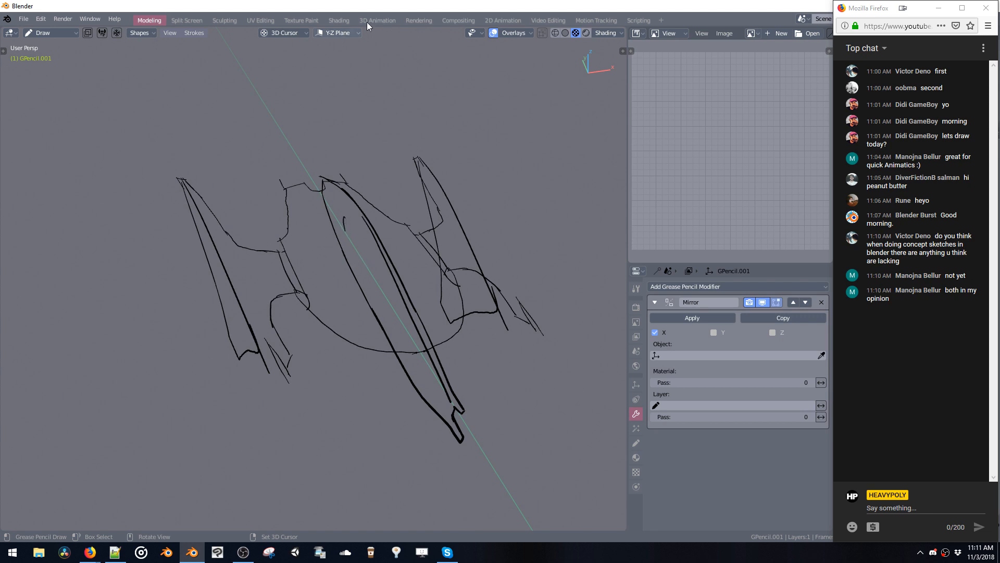
Turn on the Grease Pencil Canvas overlay and set its opacity to 0.893.
{"action": "left_click", "coordinate": [515, 33]}
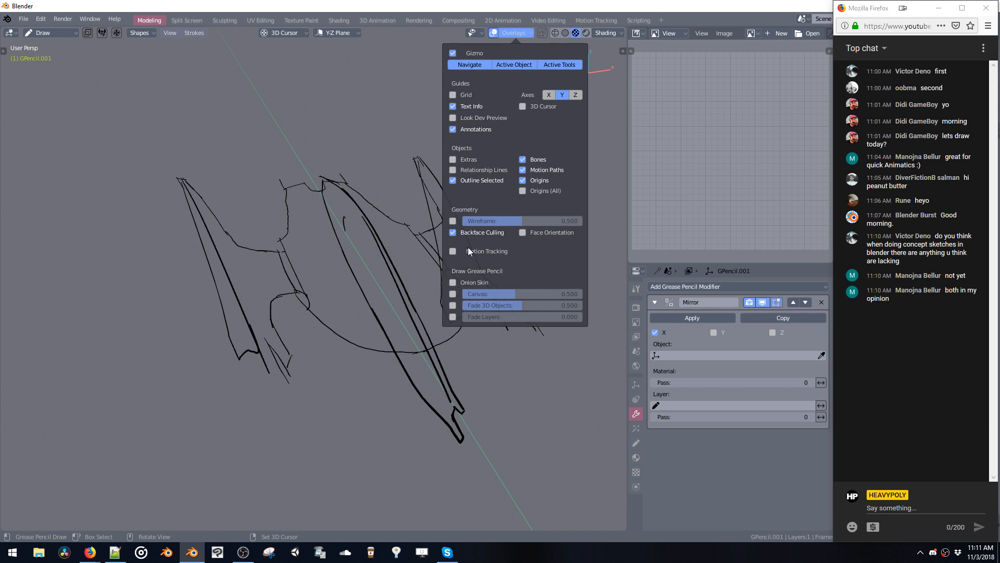
{"action": "left_click", "coordinate": [607, 33]}
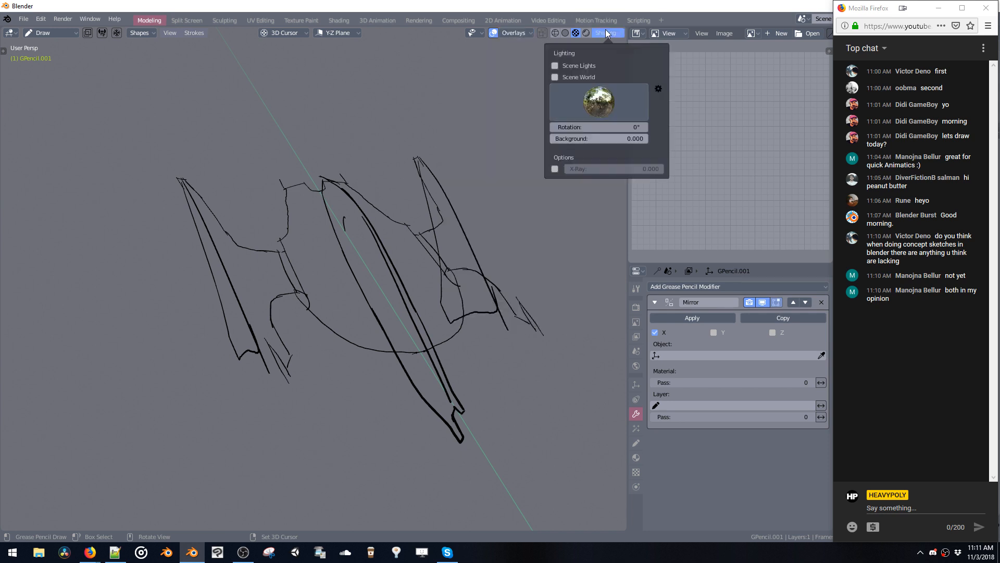
{"action": "left_click", "coordinate": [606, 34]}
{"action": "left_click", "coordinate": [513, 34]}
{"action": "left_click", "coordinate": [509, 33]}
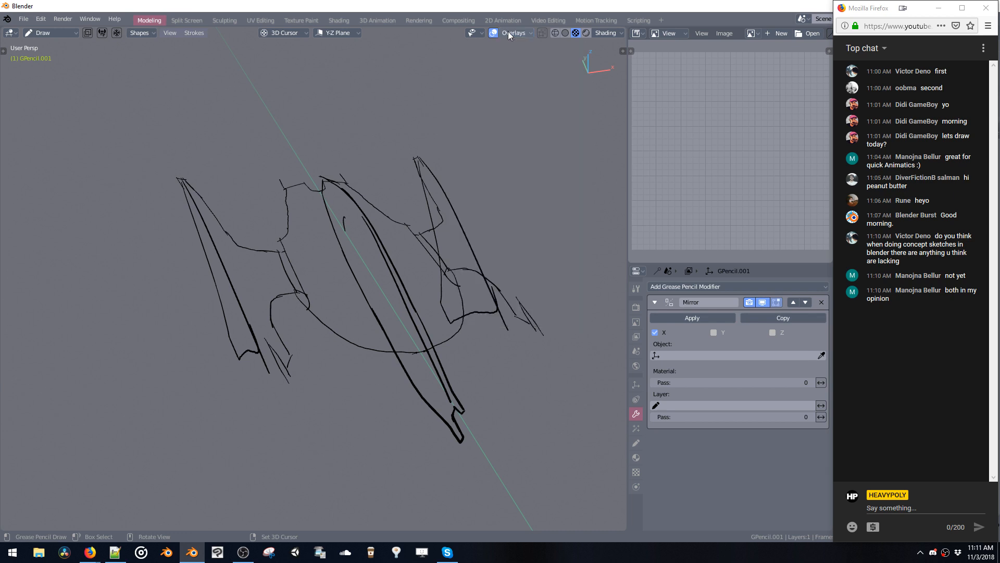
{"action": "left_click", "coordinate": [508, 33]}
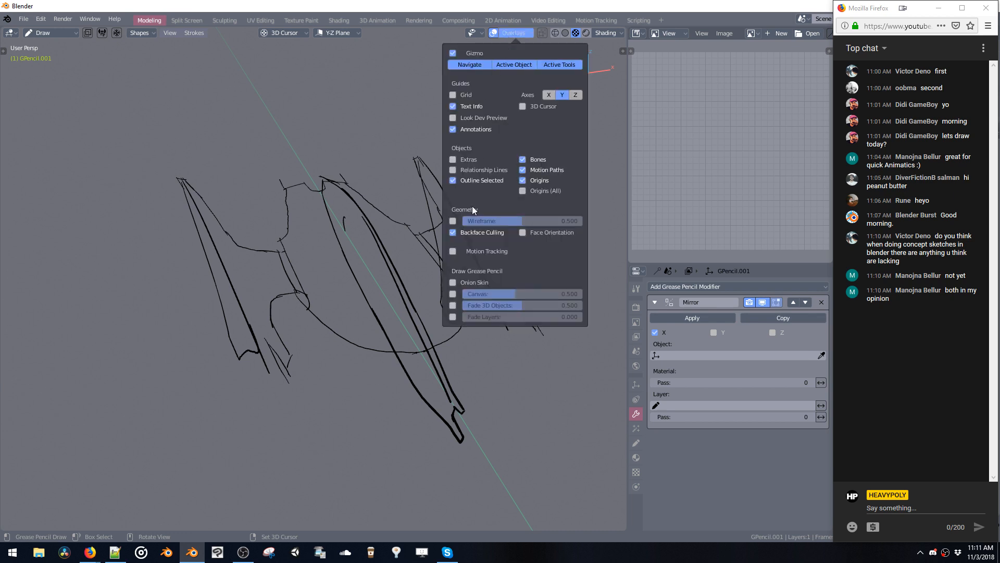
{"action": "left_click", "coordinate": [452, 294]}
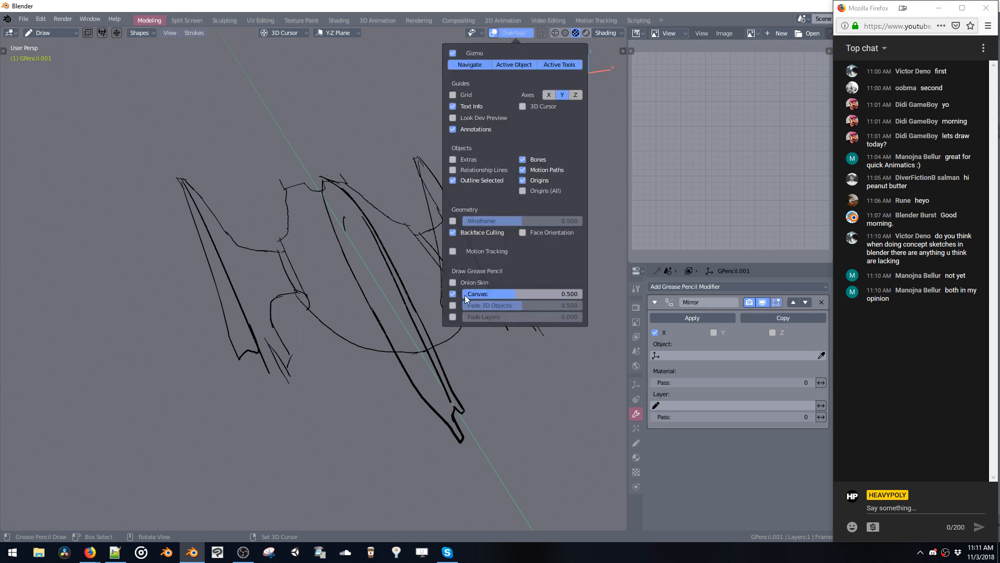
{"action": "left_click_drag", "start_coordinate": [465, 295], "coordinate": [568, 294]}
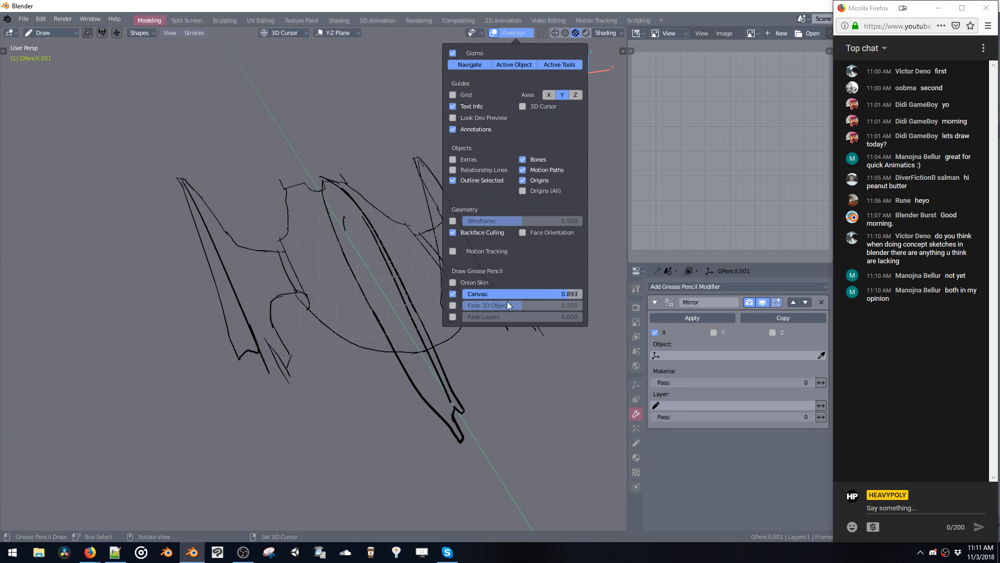
Enable the Fade 3D Objects overlay at 0.500, leaving Fade Layers off.
{"action": "left_click", "coordinate": [452, 305]}
{"action": "left_click", "coordinate": [452, 305]}
{"action": "left_click", "coordinate": [452, 305]}
{"action": "left_click", "coordinate": [453, 317]}
{"action": "left_click", "coordinate": [452, 317]}
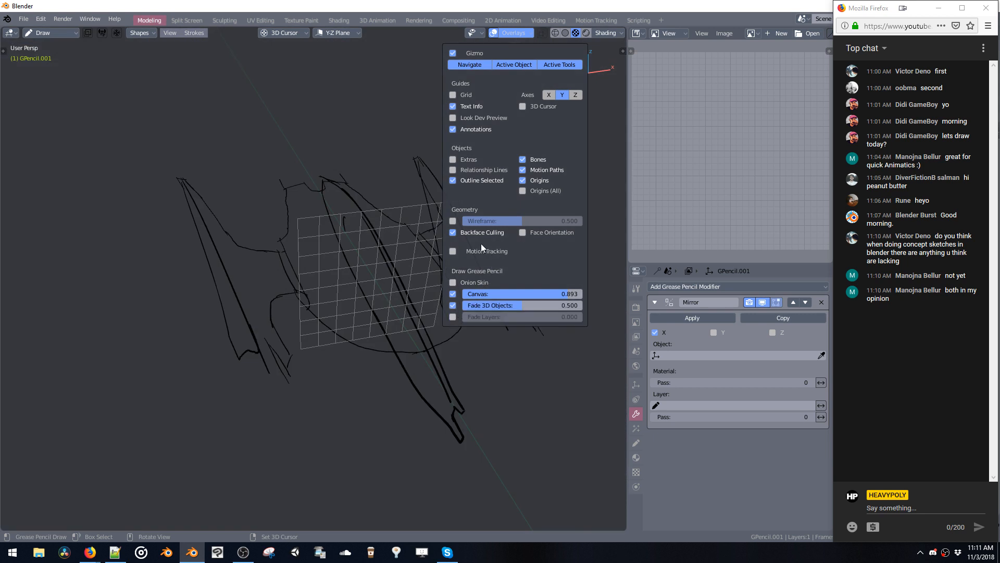
Examine the canvas grid's orientation against the sketch in the front, right and perspective views.
{"action": "mouse_move", "coordinate": [395, 241]}
{"action": "middle_mouse_down"}
{"action": "mouse_move", "coordinate": [344, 229]}
{"action": "mouse_move", "coordinate": [333, 248]}
{"action": "mouse_move", "coordinate": [384, 271]}
{"action": "mouse_move", "coordinate": [390, 261]}
{"action": "mouse_move", "coordinate": [338, 249]}
{"action": "mouse_move", "coordinate": [324, 217]}
{"action": "middle_mouse_up"}
{"action": "key", "text": "v"}
{"action": "key", "text": "v"}
{"action": "middle_click_drag", "start_coordinate": [398, 145], "coordinate": [332, 177]}
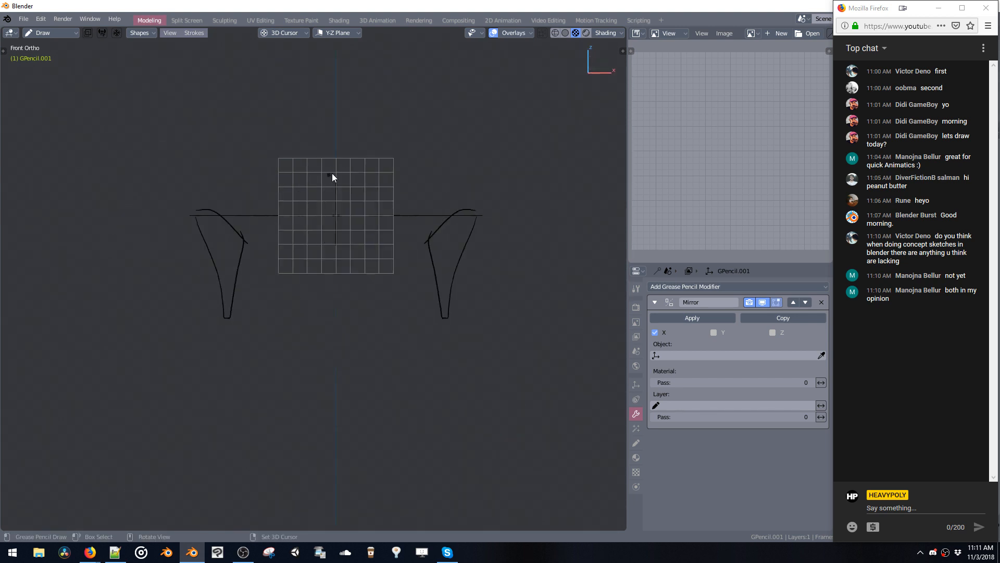
{"action": "mouse_move", "coordinate": [321, 238]}
{"action": "middle_mouse_down"}
{"action": "mouse_move", "coordinate": [344, 221]}
{"action": "mouse_move", "coordinate": [375, 261]}
{"action": "mouse_move", "coordinate": [393, 232]}
{"action": "mouse_move", "coordinate": [430, 236]}
{"action": "mouse_move", "coordinate": [397, 225]}
{"action": "middle_mouse_up"}
{"action": "key", "text": "v"}
{"action": "left_click", "coordinate": [449, 218]}
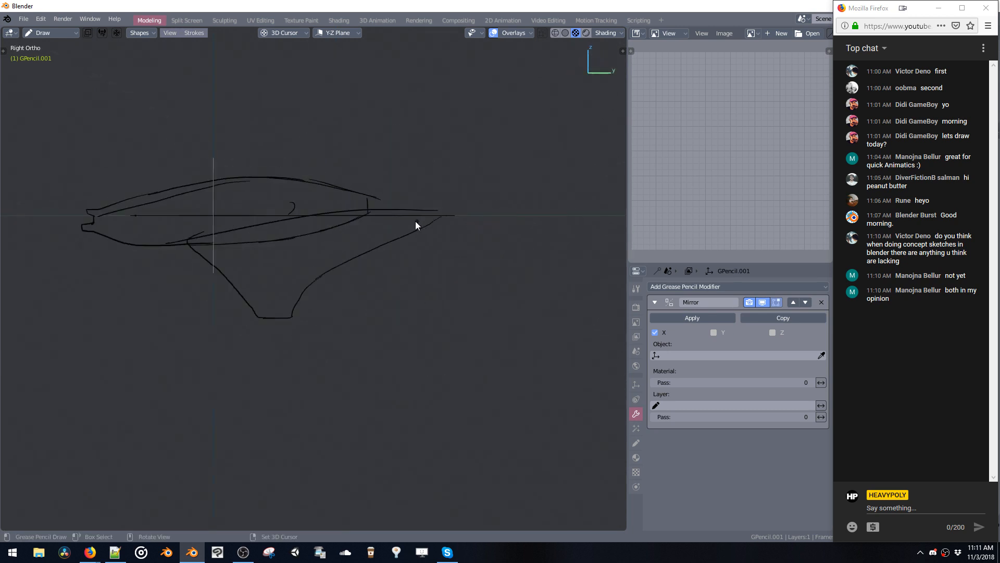
{"action": "middle_click_drag", "start_coordinate": [293, 196], "coordinate": [411, 266], "text": "shift"}
{"action": "key", "text": "grave"}
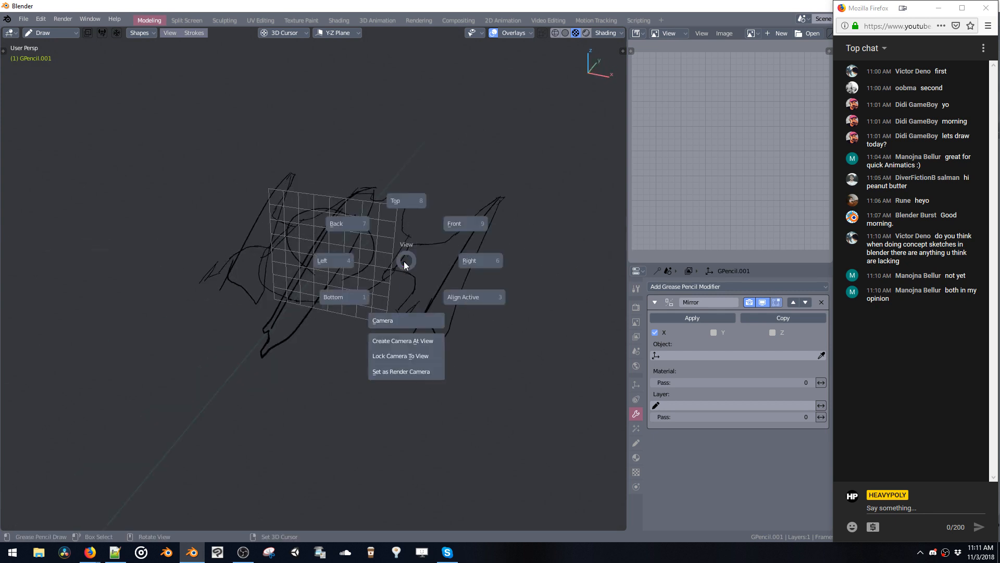
{"action": "left_click", "coordinate": [404, 261]}
Look through the viewport overlays and the Draw Pencil brush's Options, Curves, Appearance and Workspace settings.
{"action": "left_click", "coordinate": [516, 35]}
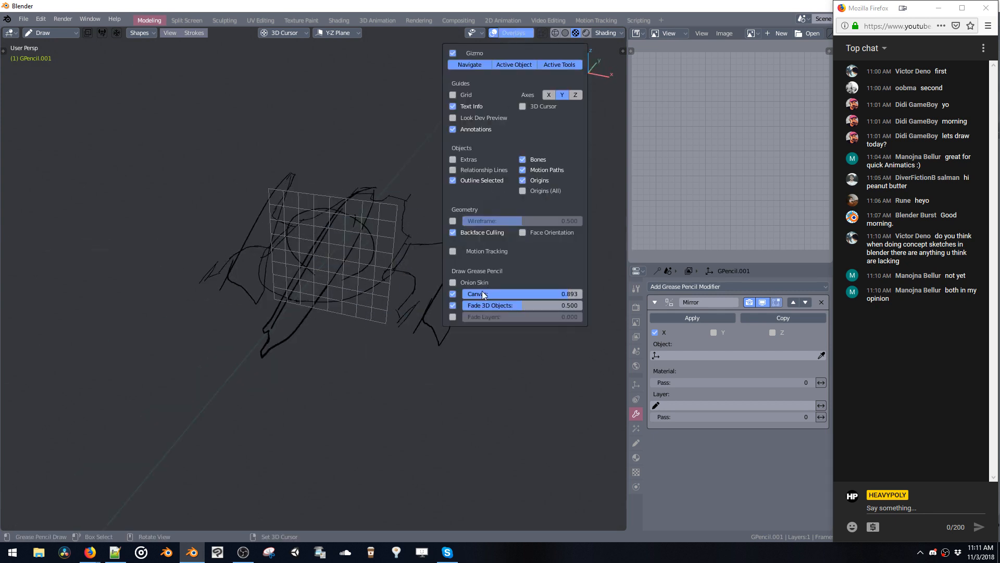
{"action": "left_click", "coordinate": [636, 288]}
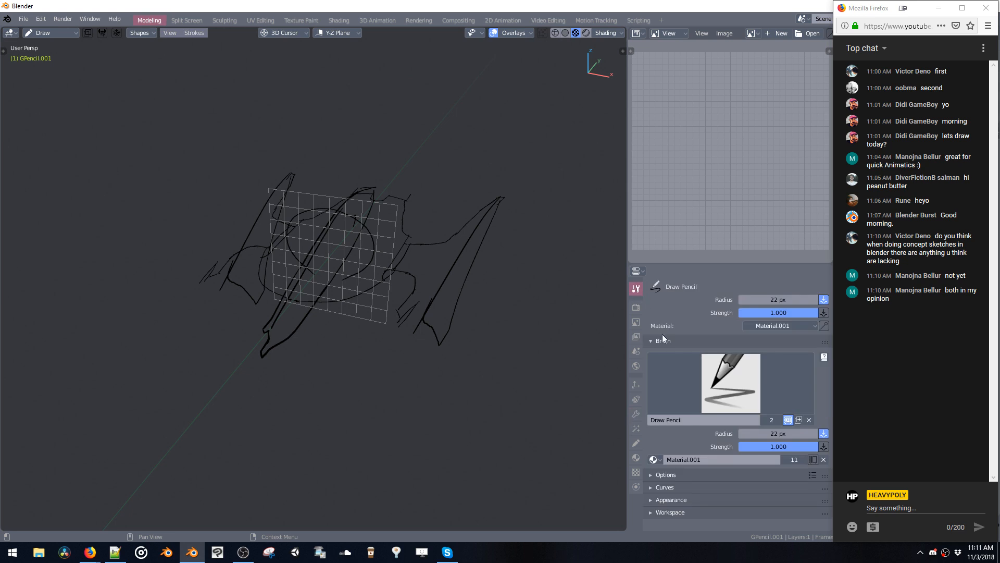
{"action": "left_click", "coordinate": [665, 474]}
{"action": "scroll", "coordinate": [660, 438], "scroll_direction": "down", "scroll_amount": 4}
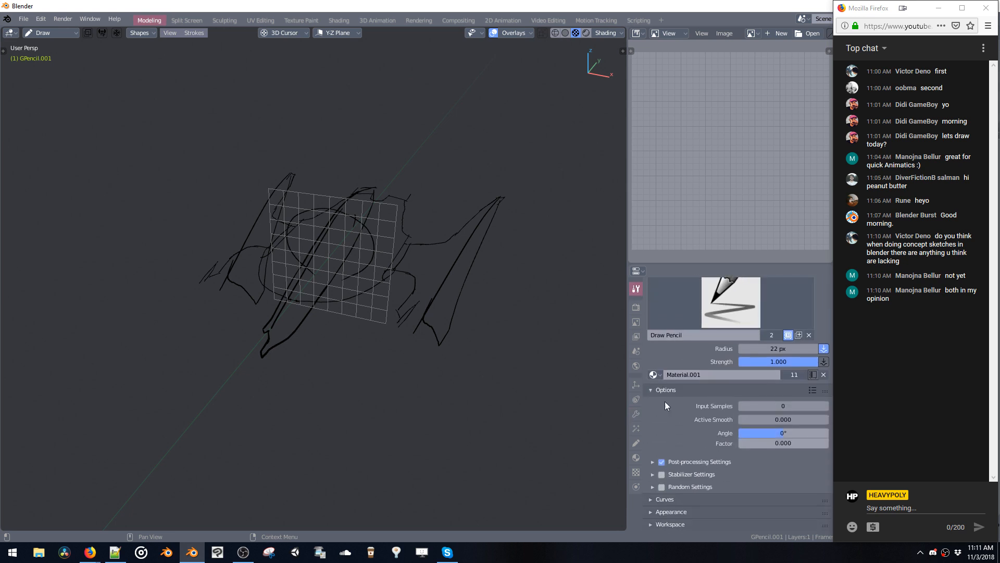
{"action": "left_click", "coordinate": [650, 500]}
{"action": "scroll", "coordinate": [671, 365], "scroll_direction": "down", "scroll_amount": 6}
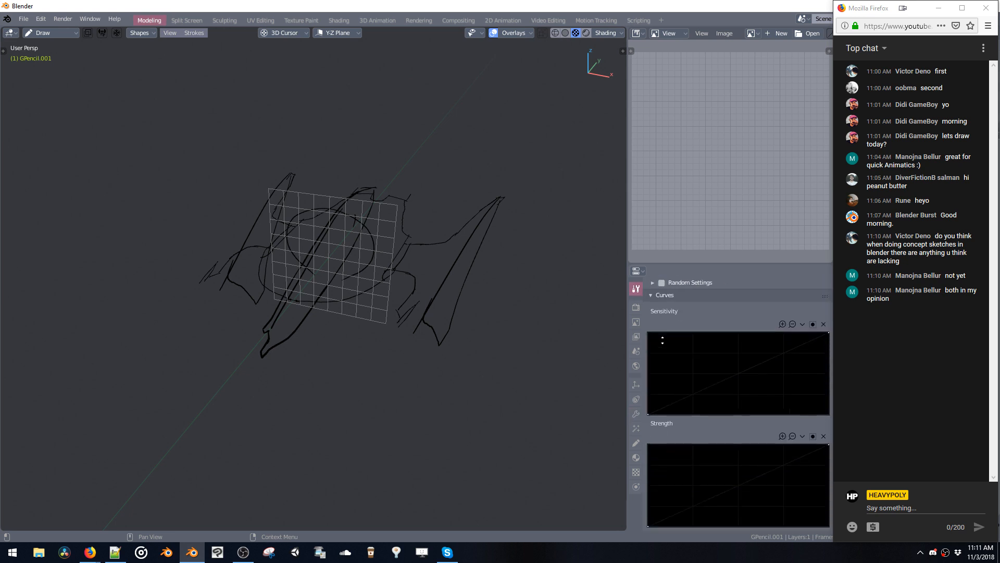
{"action": "scroll", "coordinate": [661, 381], "scroll_direction": "down", "scroll_amount": 1}
{"action": "left_click", "coordinate": [656, 512]}
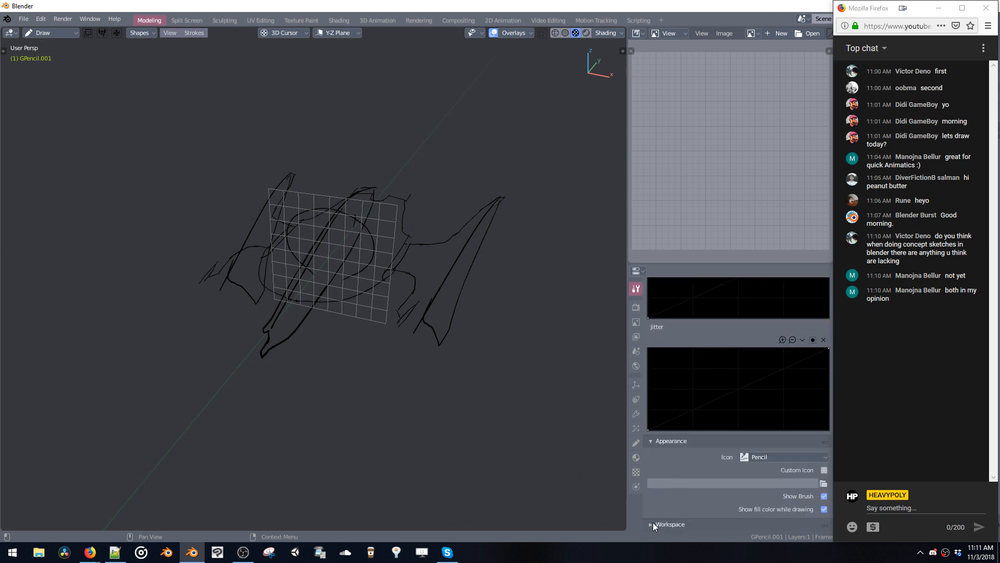
{"action": "left_click", "coordinate": [652, 524]}
{"action": "scroll", "coordinate": [667, 489], "scroll_direction": "down", "scroll_amount": 4}
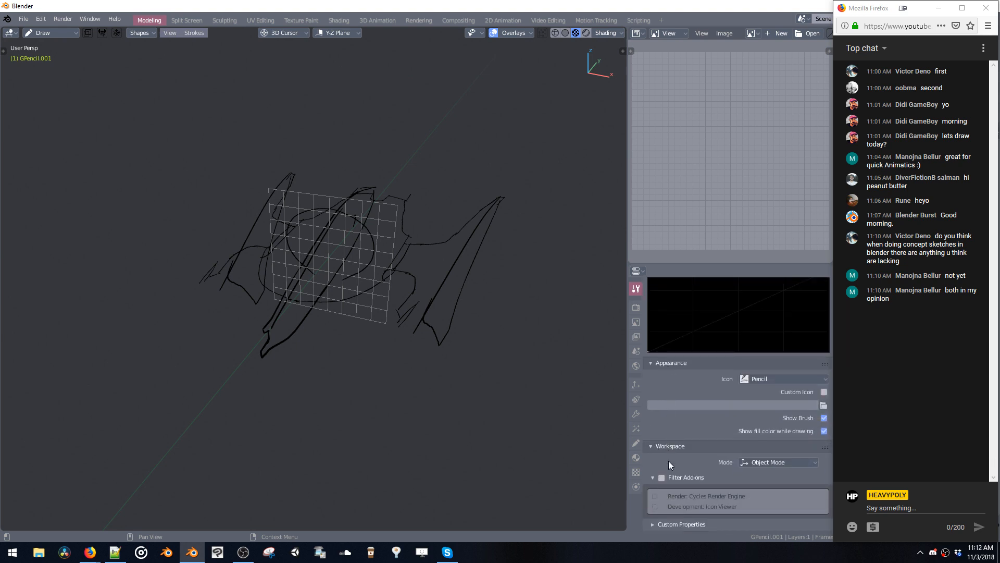
Change the image editor area to a Python Console and list the attributes available under bpy.context.
{"action": "mouse_move", "coordinate": [386, 261]}
{"action": "middle_mouse_down"}
{"action": "mouse_move", "coordinate": [412, 246]}
{"action": "mouse_move", "coordinate": [489, 248]}
{"action": "mouse_move", "coordinate": [452, 238]}
{"action": "mouse_move", "coordinate": [463, 237]}
{"action": "middle_mouse_up"}
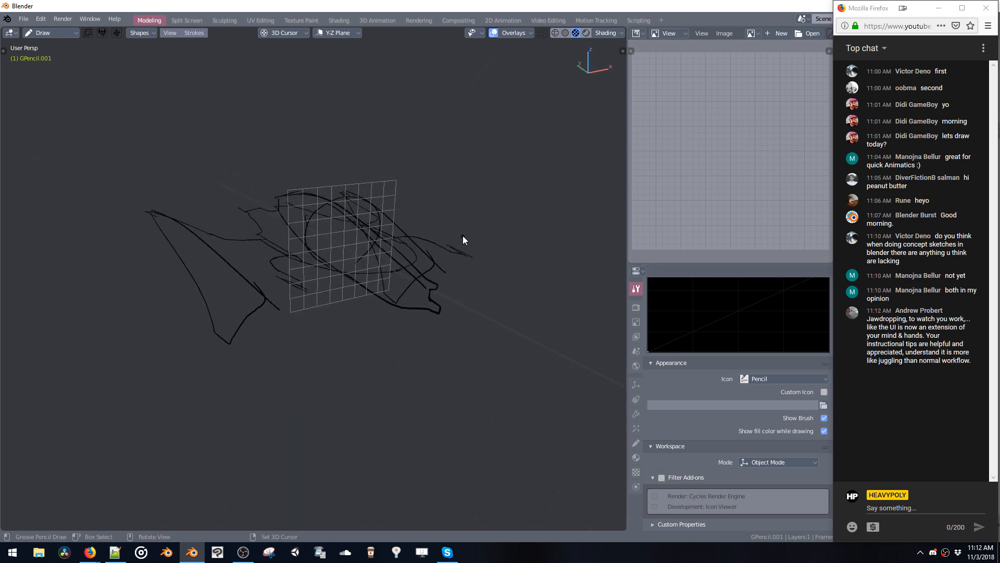
{"action": "left_click", "coordinate": [636, 33]}
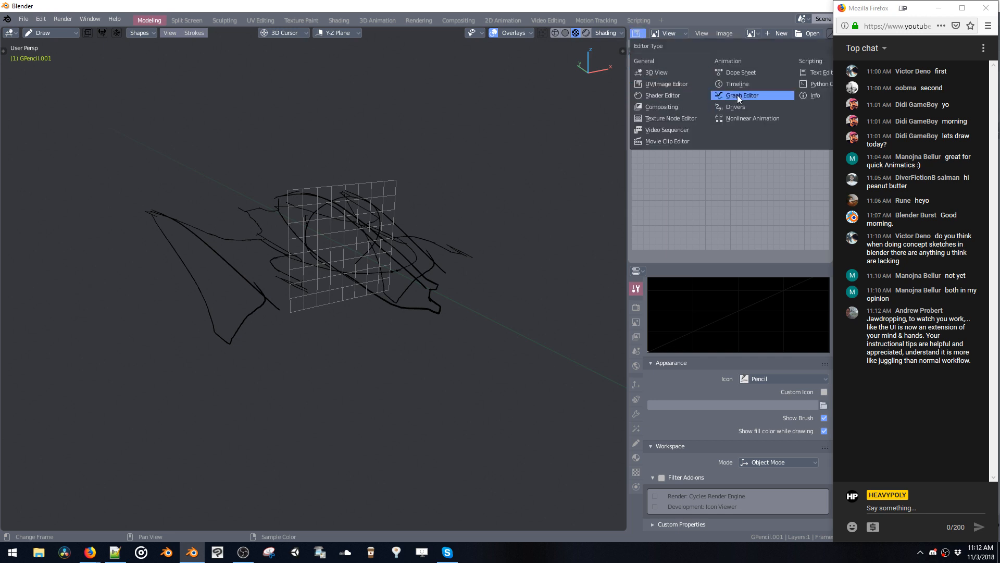
{"action": "left_click", "coordinate": [818, 84]}
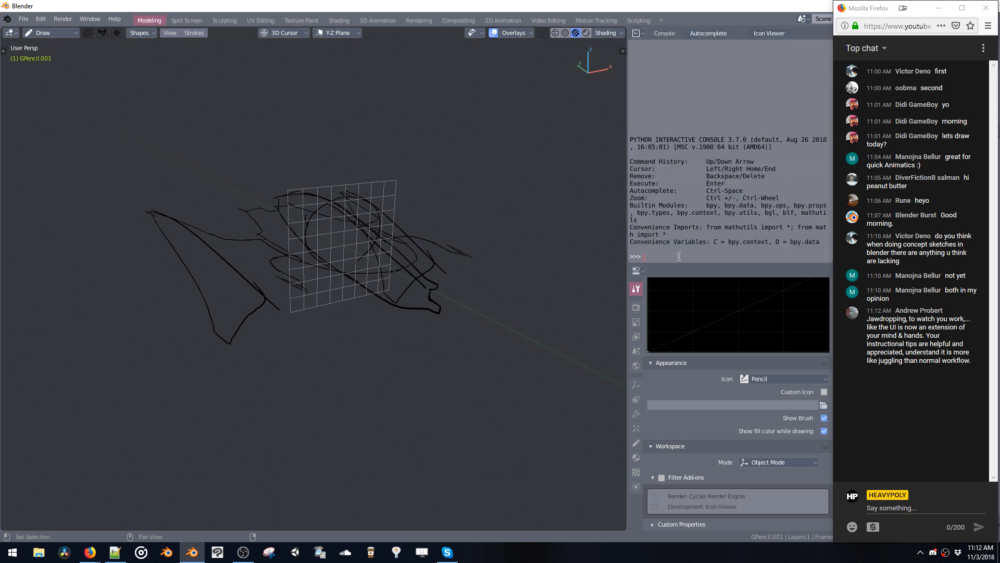
{"action": "type", "text": "bpy.context."}
{"action": "key", "text": "ctrl+space"}
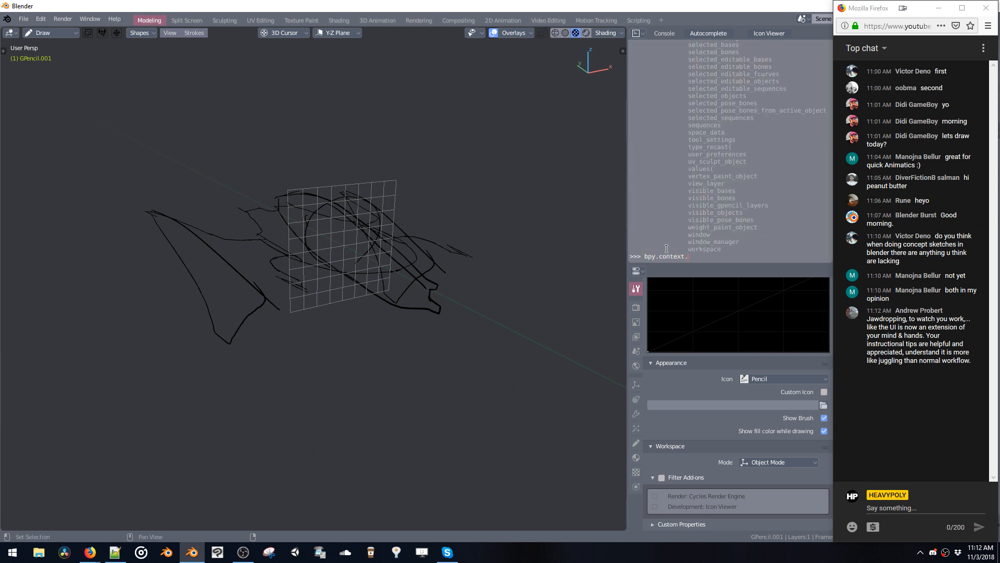
{"action": "scroll", "coordinate": [666, 249], "scroll_direction": "up", "scroll_amount": 10}
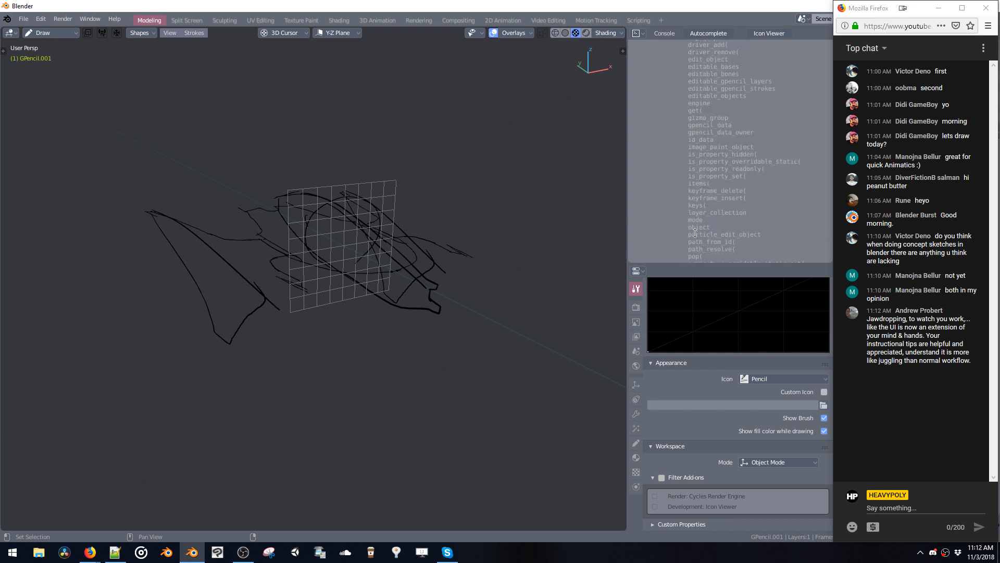
{"action": "scroll", "coordinate": [694, 233], "scroll_direction": "down", "scroll_amount": 10}
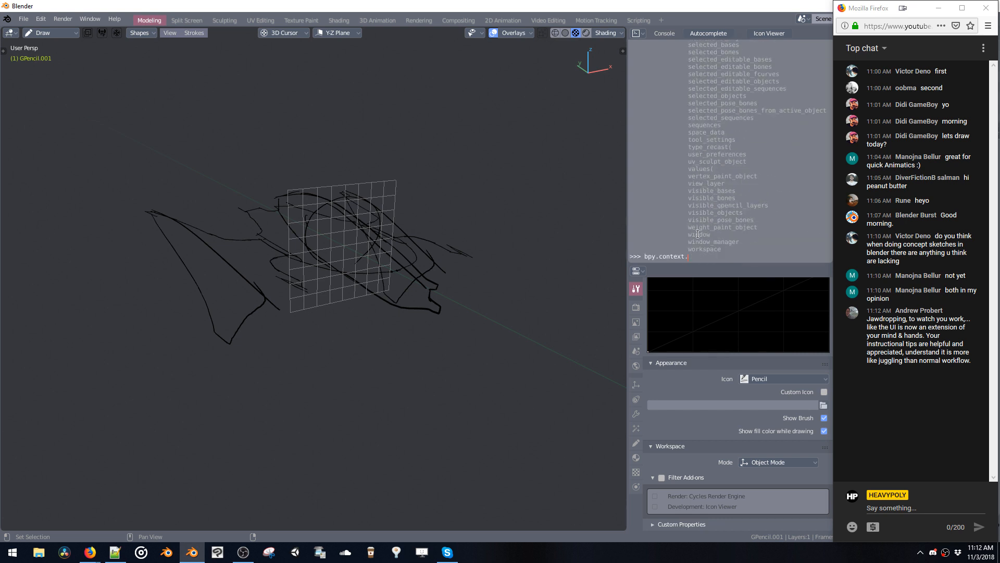
List the attributes under bpy.context.object in the Python Console and look through them for a Grease Pencil entry.
{"action": "type", "text": "object."}
{"action": "key", "text": "ctrl+space"}
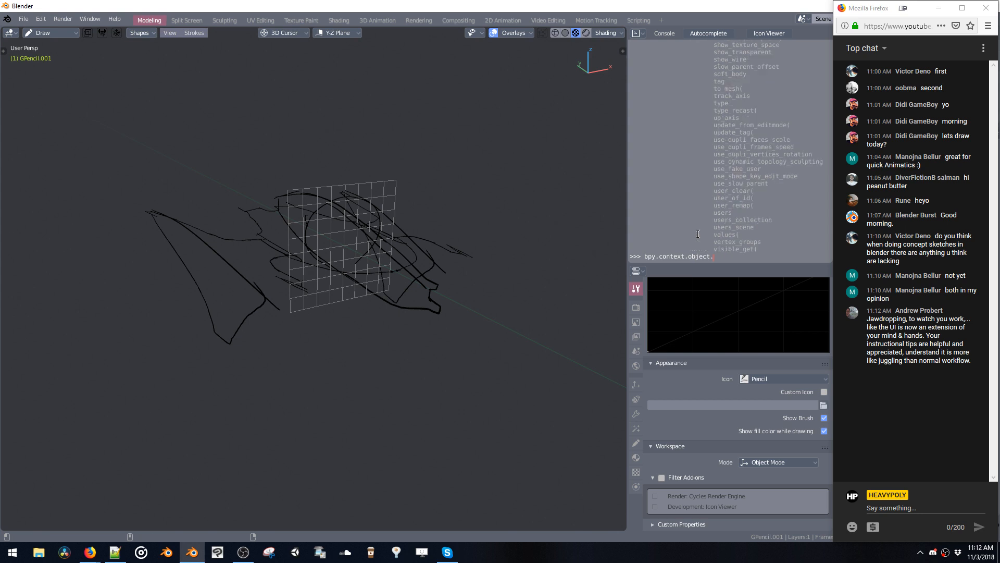
{"action": "type", "text": "gp"}
{"action": "scroll", "coordinate": [732, 216], "scroll_direction": "up", "scroll_amount": 10}
{"action": "scroll", "coordinate": [732, 215], "scroll_direction": "down", "scroll_amount": 10}
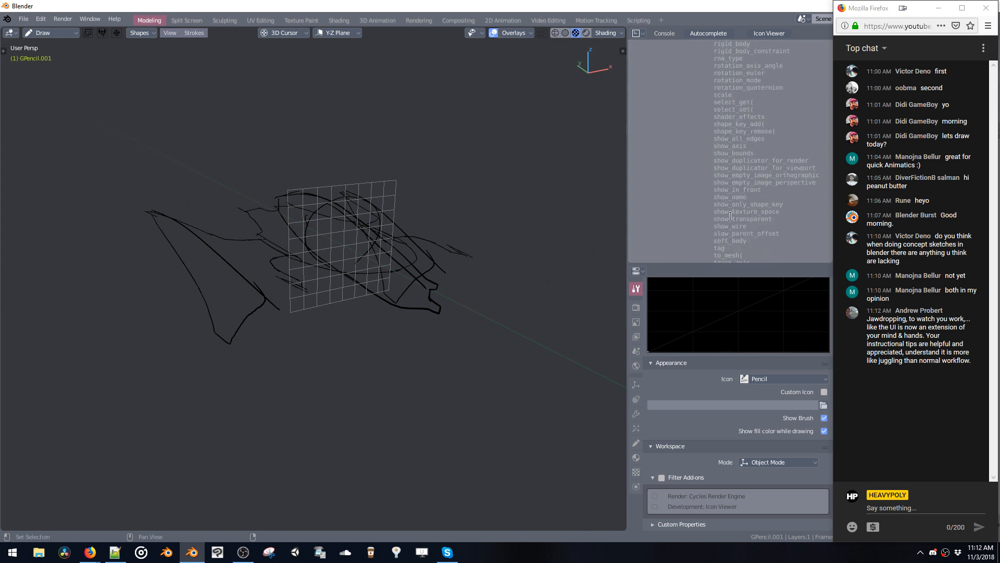
{"action": "scroll", "coordinate": [732, 206], "scroll_direction": "up", "scroll_amount": 15}
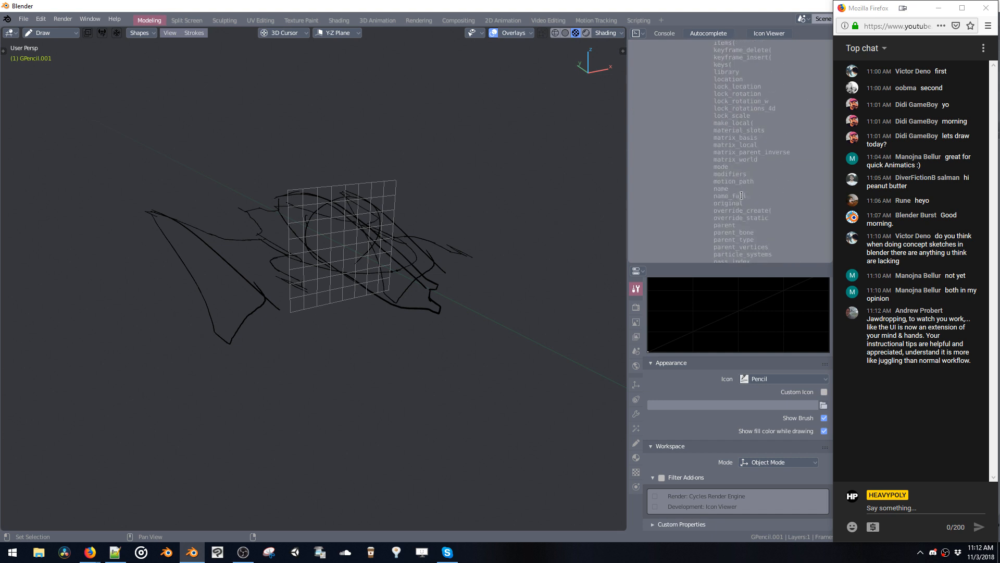
{"action": "scroll", "coordinate": [742, 195], "scroll_direction": "down", "scroll_amount": 15}
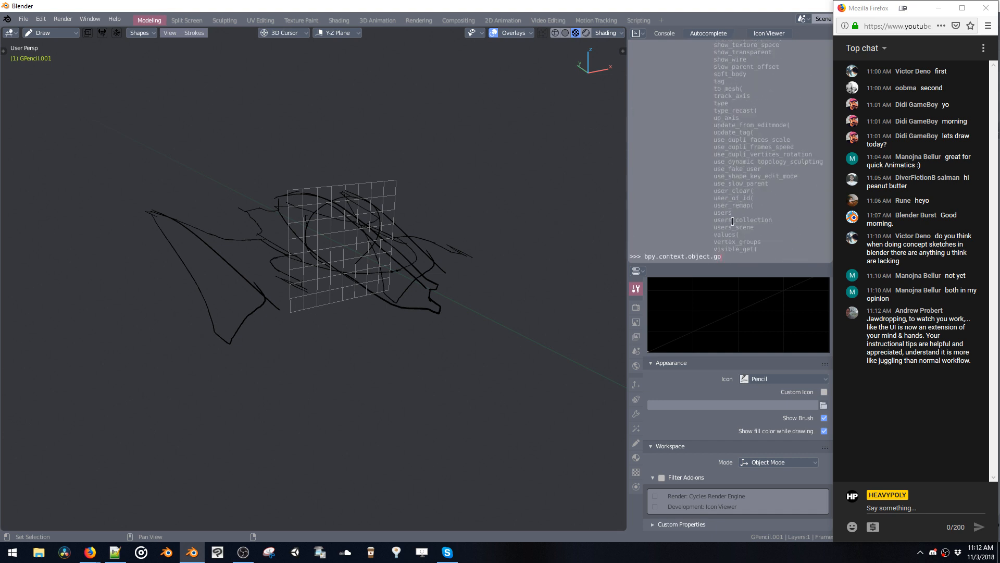
Clear the unfinished bpy.context.object.gp expression from the console's input line.
{"action": "key", "text": "BackSpace"}
{"action": "key", "text": "BackSpace"}
{"action": "key", "text": "BackSpace"}
{"action": "key", "text": "BackSpace"}
{"action": "key", "text": "BackSpace"}
{"action": "key", "text": "BackSpace"}
{"action": "key", "text": "BackSpace"}
{"action": "key", "text": "BackSpace"}
{"action": "key", "text": "BackSpace"}
{"action": "key", "text": "BackSpace"}
{"action": "key", "text": "BackSpace"}
{"action": "key", "text": "BackSpace"}
{"action": "key", "text": "BackSpace"}
{"action": "key", "text": "BackSpace"}
{"action": "key", "text": "BackSpace"}
{"action": "key", "text": "BackSpace"}
{"action": "key", "text": "BackSpace"}
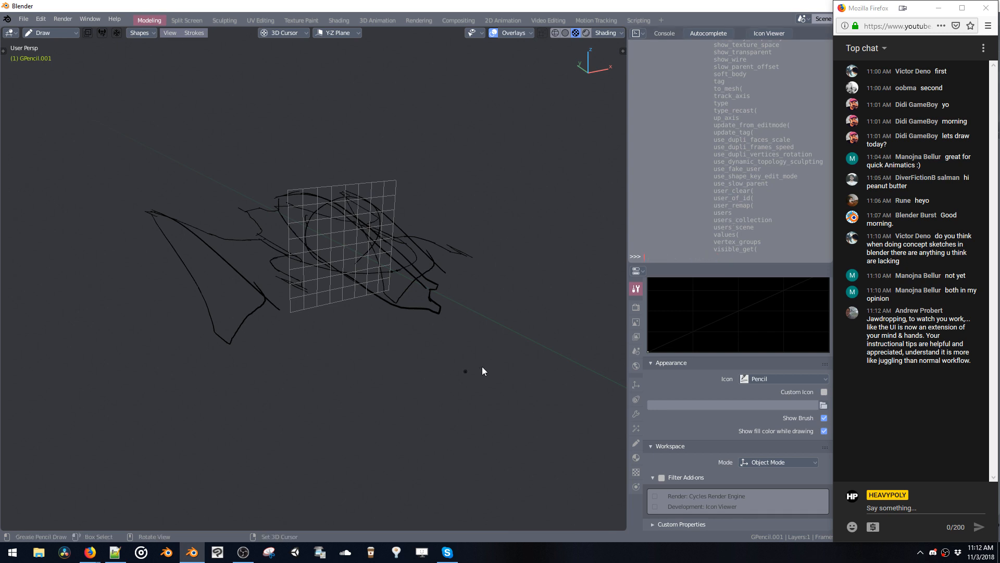
Check the Draw Grease Pencil overlay settings and examine the canvas grid against the ship from several angles.
{"action": "left_click", "coordinate": [340, 290]}
{"action": "mouse_move", "coordinate": [376, 281]}
{"action": "middle_mouse_down"}
{"action": "mouse_move", "coordinate": [383, 261]}
{"action": "mouse_move", "coordinate": [429, 271]}
{"action": "mouse_move", "coordinate": [363, 267]}
{"action": "mouse_move", "coordinate": [300, 237]}
{"action": "middle_mouse_up"}
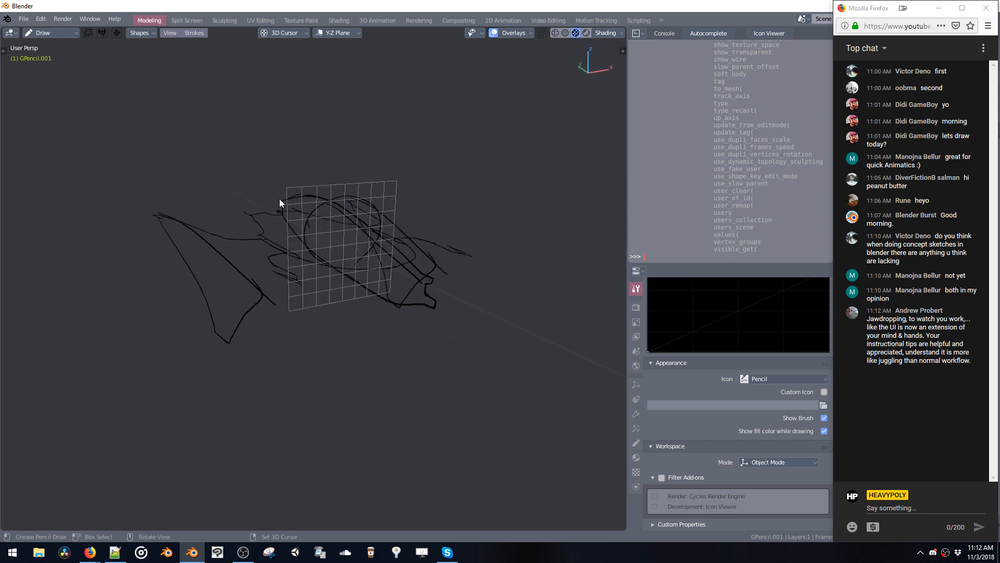
{"action": "left_click", "coordinate": [507, 33]}
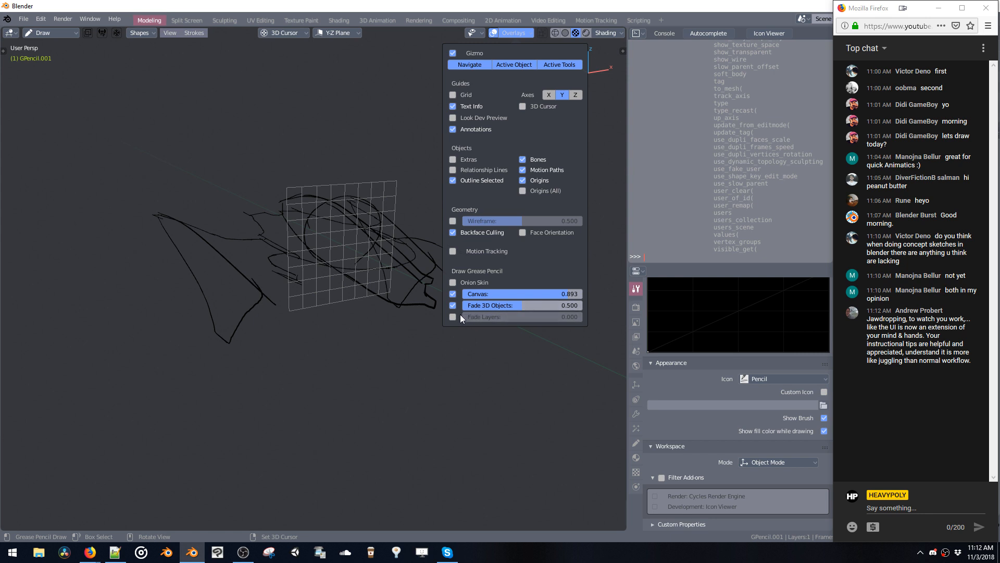
{"action": "mouse_move", "coordinate": [363, 246]}
{"action": "middle_mouse_down"}
{"action": "mouse_move", "coordinate": [317, 253]}
{"action": "mouse_move", "coordinate": [357, 250]}
{"action": "middle_mouse_up"}
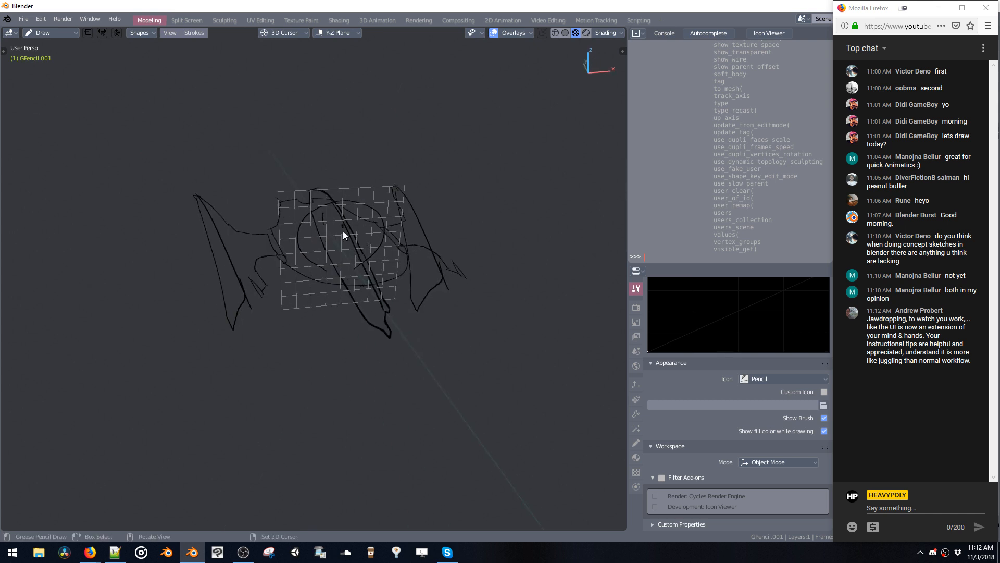
{"action": "mouse_move", "coordinate": [343, 231]}
{"action": "middle_mouse_down"}
{"action": "mouse_move", "coordinate": [376, 242]}
{"action": "mouse_move", "coordinate": [337, 244]}
{"action": "mouse_move", "coordinate": [335, 265]}
{"action": "mouse_move", "coordinate": [320, 270]}
{"action": "mouse_move", "coordinate": [358, 249]}
{"action": "mouse_move", "coordinate": [348, 253]}
{"action": "middle_mouse_up"}
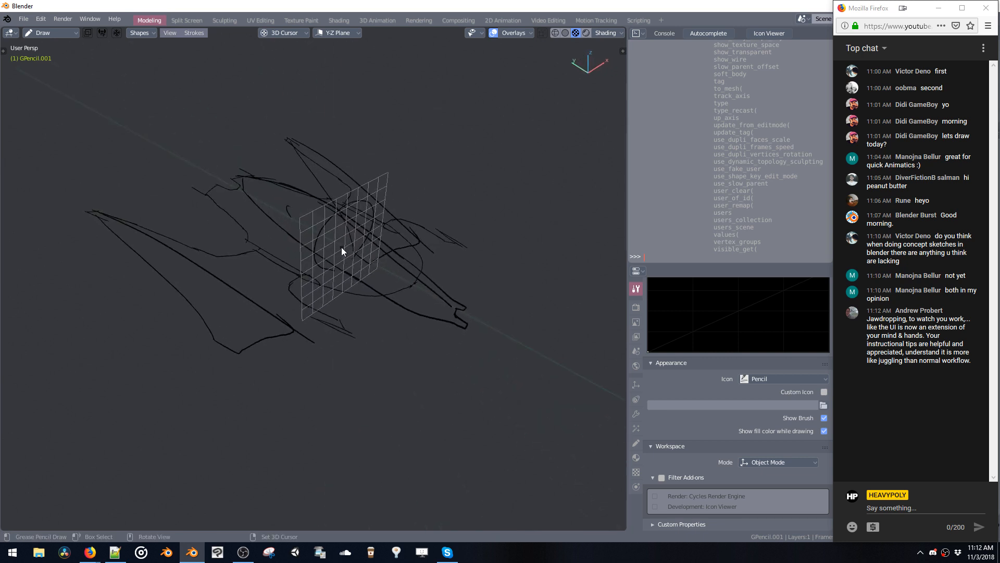
{"action": "scroll", "coordinate": [364, 232], "scroll_direction": "up", "scroll_amount": 2}
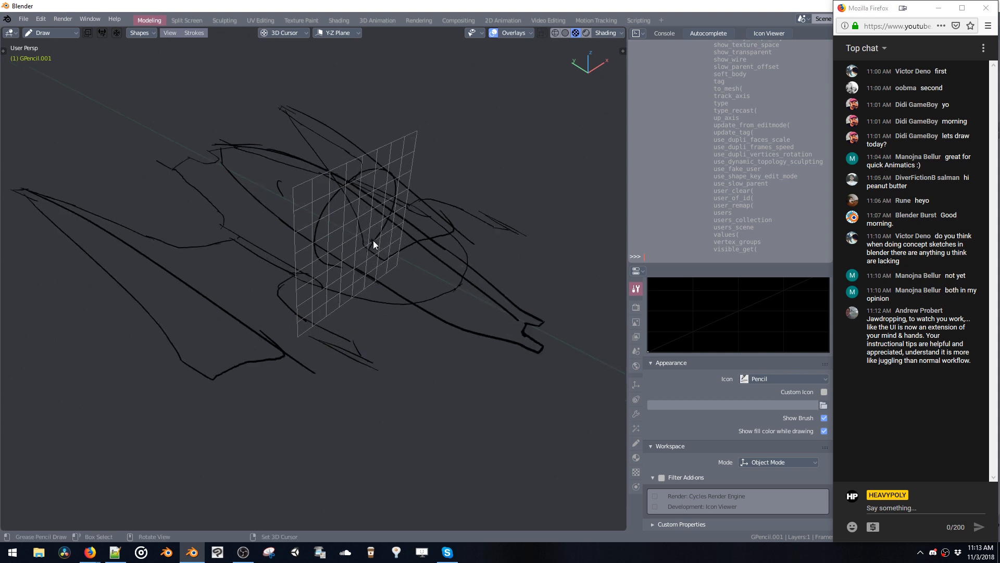
{"action": "mouse_move", "coordinate": [328, 276]}
{"action": "middle_mouse_down"}
{"action": "mouse_move", "coordinate": [276, 259]}
{"action": "mouse_move", "coordinate": [318, 252]}
{"action": "mouse_move", "coordinate": [318, 263]}
{"action": "mouse_move", "coordinate": [353, 215]}
{"action": "mouse_move", "coordinate": [277, 252]}
{"action": "mouse_move", "coordinate": [298, 254]}
{"action": "mouse_move", "coordinate": [285, 83]}
{"action": "middle_mouse_up"}
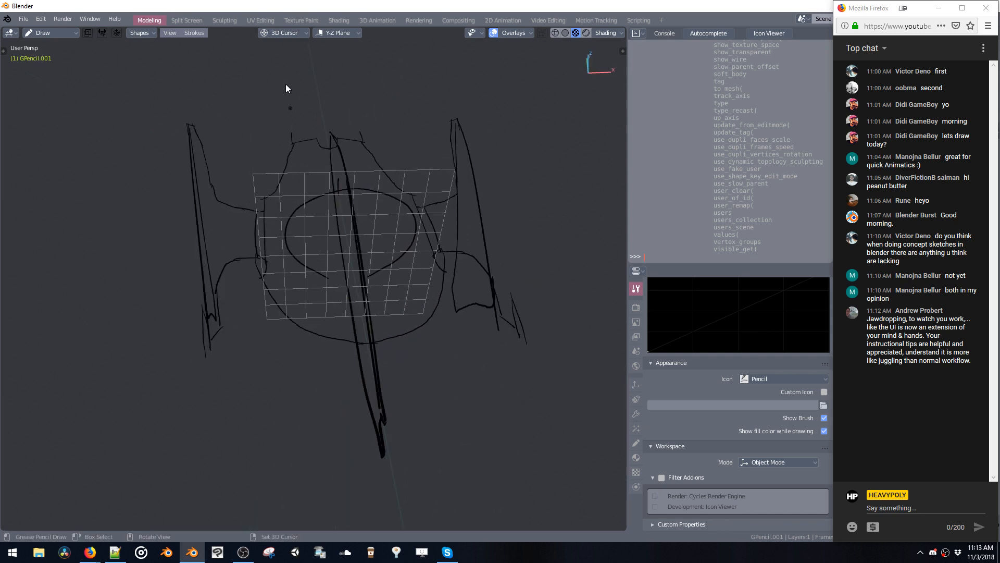
Review the Stroke Placement and Drawing Plane Lock options, and compare the canvas grid with the sketch from other angles.
{"action": "left_click", "coordinate": [281, 33]}
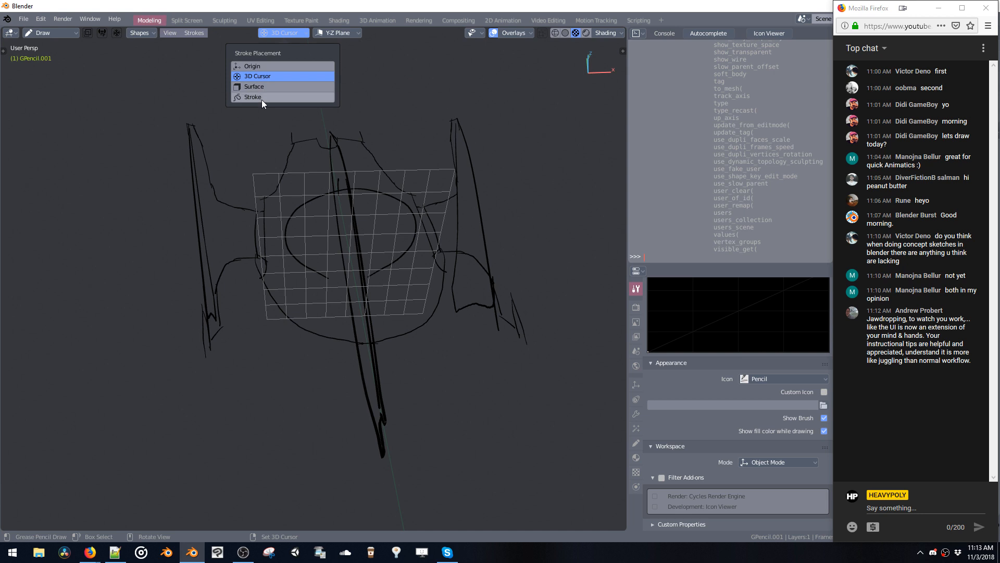
{"action": "left_click", "coordinate": [282, 33]}
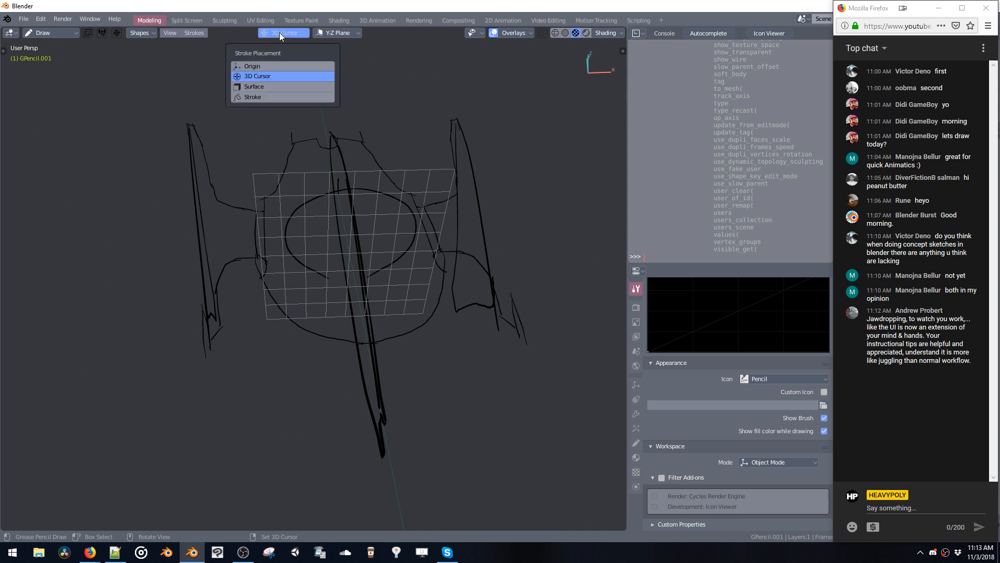
{"action": "left_click", "coordinate": [333, 33]}
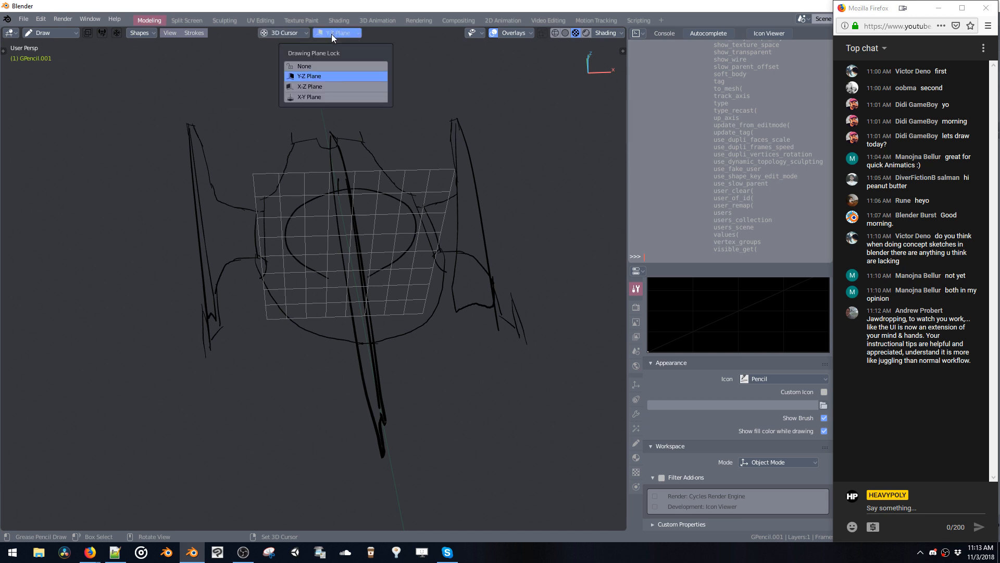
{"action": "mouse_move", "coordinate": [338, 308]}
{"action": "middle_mouse_down"}
{"action": "mouse_move", "coordinate": [375, 234]}
{"action": "mouse_move", "coordinate": [365, 223]}
{"action": "middle_mouse_up"}
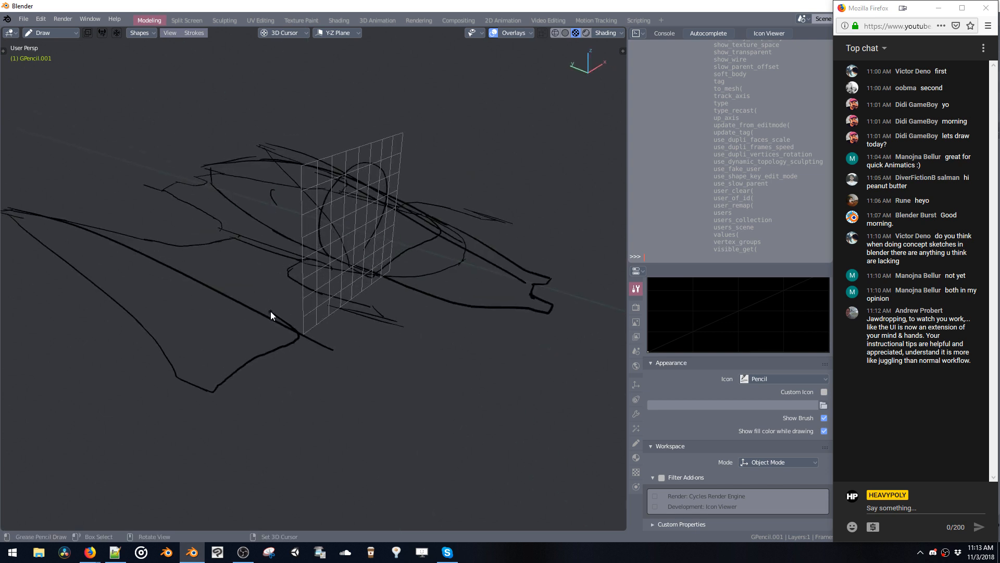
{"action": "mouse_move", "coordinate": [326, 282]}
{"action": "middle_mouse_down"}
{"action": "mouse_move", "coordinate": [292, 266]}
{"action": "mouse_move", "coordinate": [342, 289]}
{"action": "mouse_move", "coordinate": [341, 234]}
{"action": "middle_mouse_up"}
{"action": "mouse_move", "coordinate": [288, 295]}
{"action": "middle_mouse_down"}
{"action": "mouse_move", "coordinate": [328, 306]}
{"action": "mouse_move", "coordinate": [288, 295]}
{"action": "mouse_move", "coordinate": [345, 216]}
{"action": "mouse_move", "coordinate": [212, 233]}
{"action": "mouse_move", "coordinate": [219, 247]}
{"action": "mouse_move", "coordinate": [246, 253]}
{"action": "middle_mouse_up"}
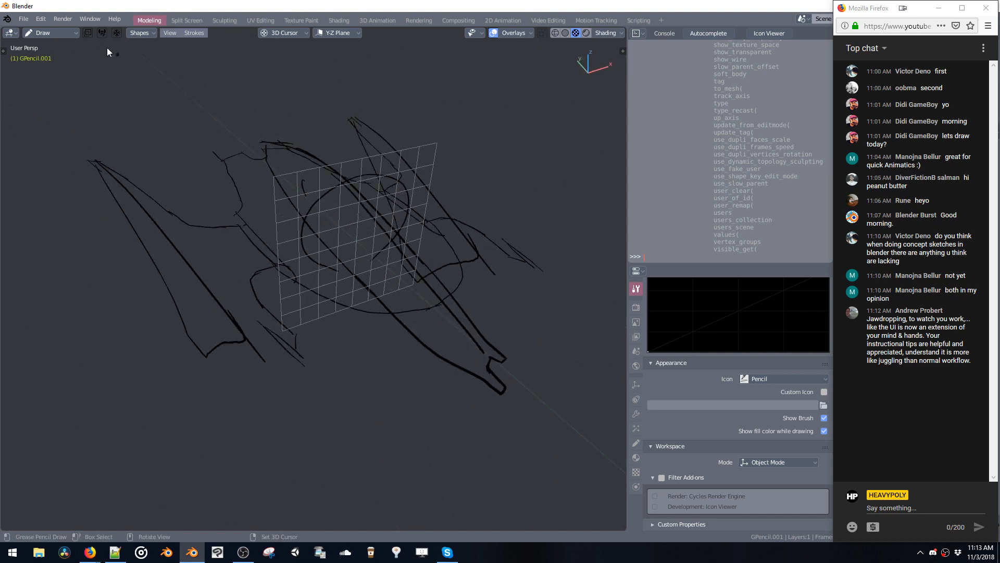
Switch from Draw mode to Object Mode and add a mesh plane at the ship's centre.
{"action": "left_click", "coordinate": [64, 33]}
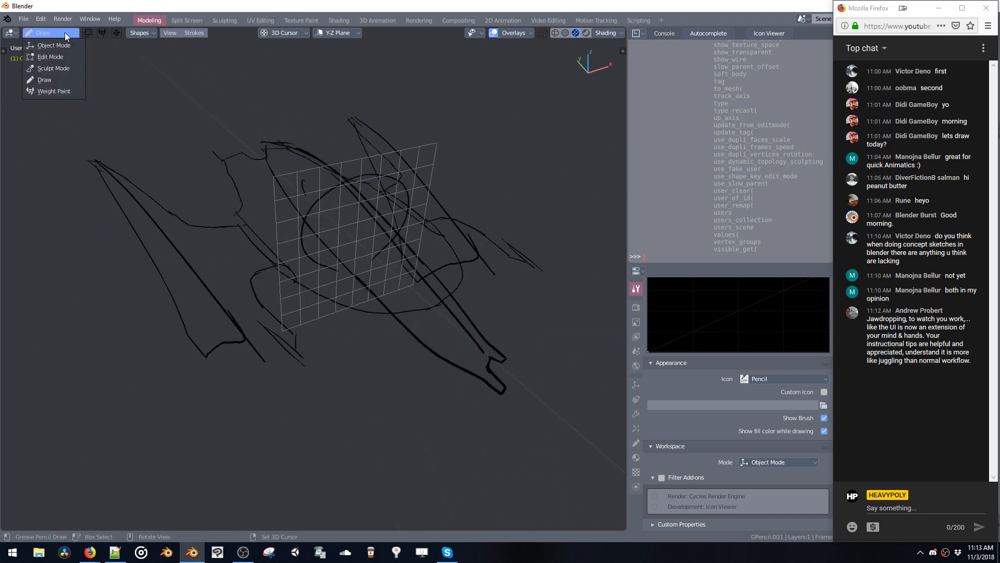
{"action": "left_click", "coordinate": [59, 81]}
{"action": "key", "text": "Tab"}
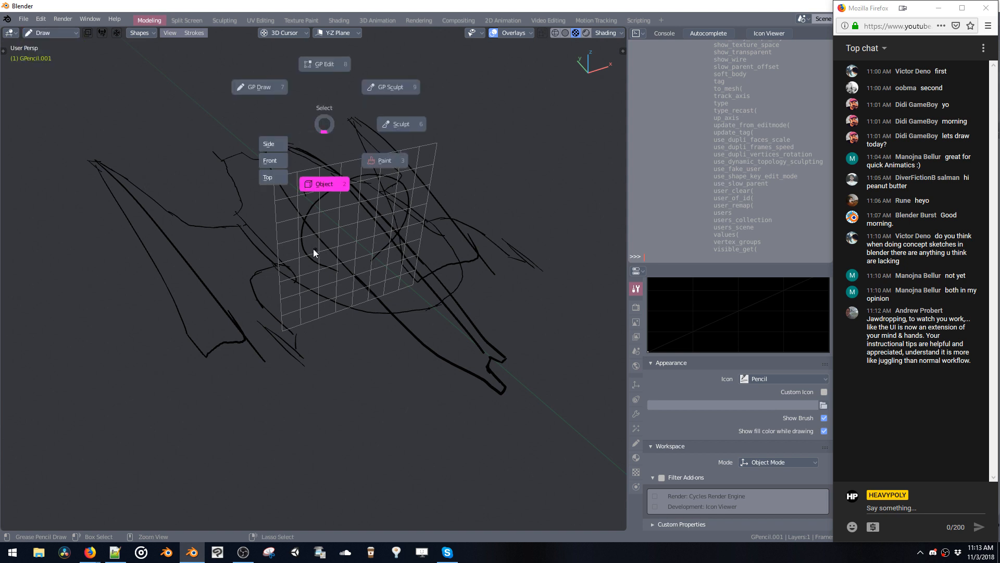
{"action": "key", "text": "shift+a"}
{"action": "mouse_move", "coordinate": [324, 159]}
{"action": "left_click", "coordinate": [357, 158]}
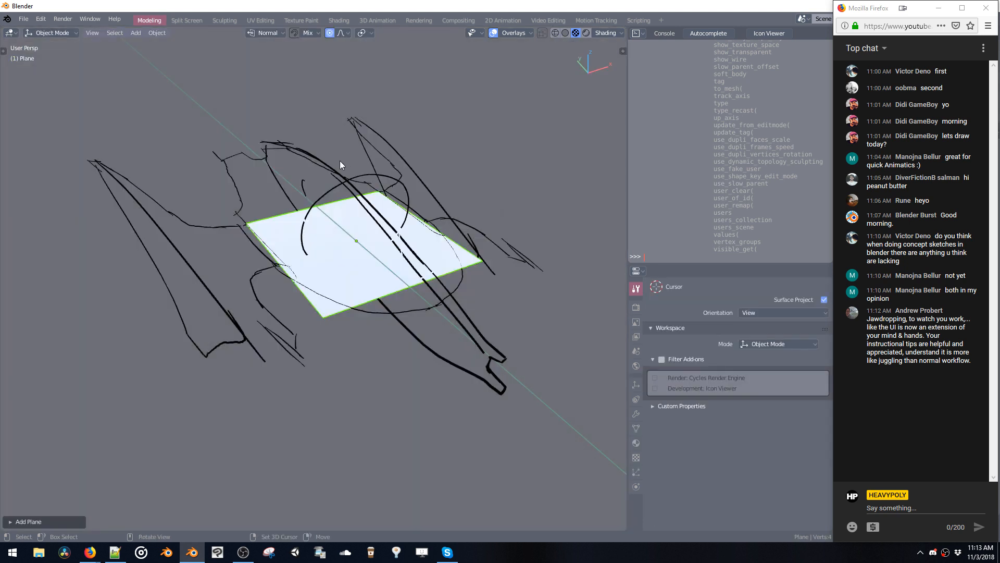
Move the plane along the X axis from the ship's centre toward one wing.
{"action": "middle_click_drag", "start_coordinate": [341, 208], "coordinate": [302, 224]}
{"action": "key", "text": "g"}
{"action": "key", "text": "x"}
{"action": "left_click", "coordinate": [320, 243]}
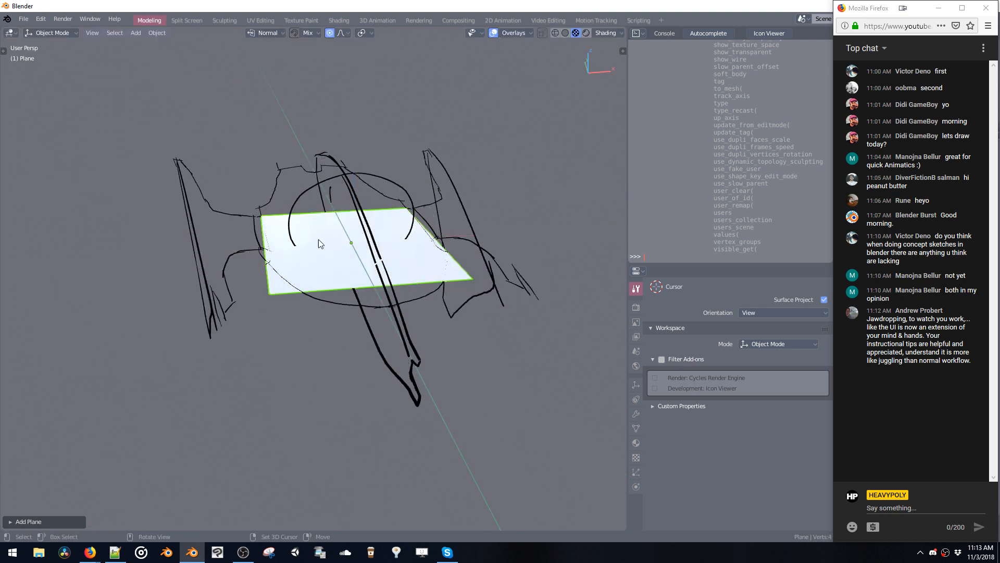
{"action": "key", "text": "g"}
{"action": "key", "text": "x"}
{"action": "left_click", "coordinate": [228, 237]}
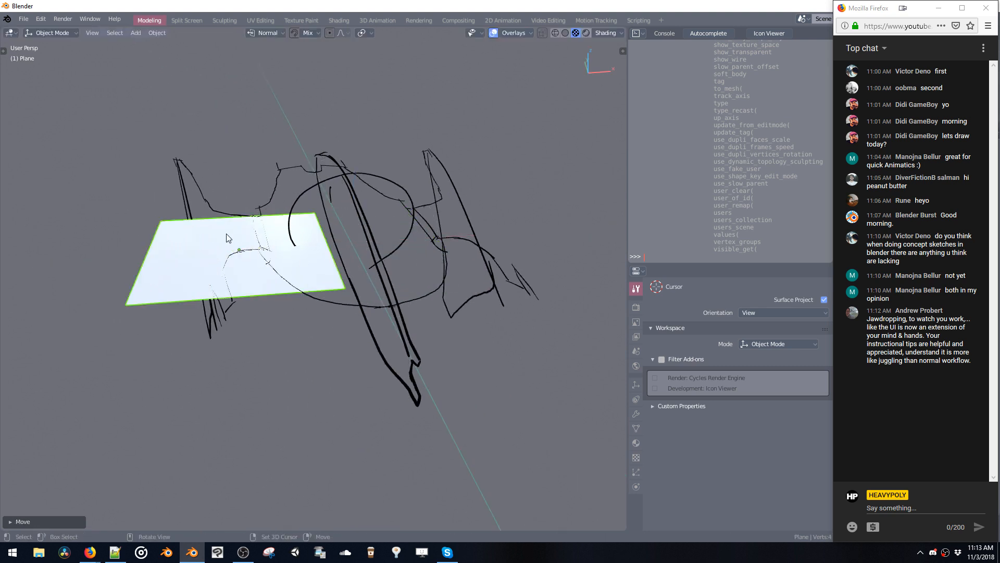
Raise the plane along Z and tilt it around the Y axis to form a slanted drawing surface.
{"action": "middle_click_drag", "start_coordinate": [227, 237], "coordinate": [244, 221]}
{"action": "key", "text": "g"}
{"action": "key", "text": "z"}
{"action": "left_click", "coordinate": [241, 162]}
{"action": "key", "text": "r"}
{"action": "key", "text": "x"}
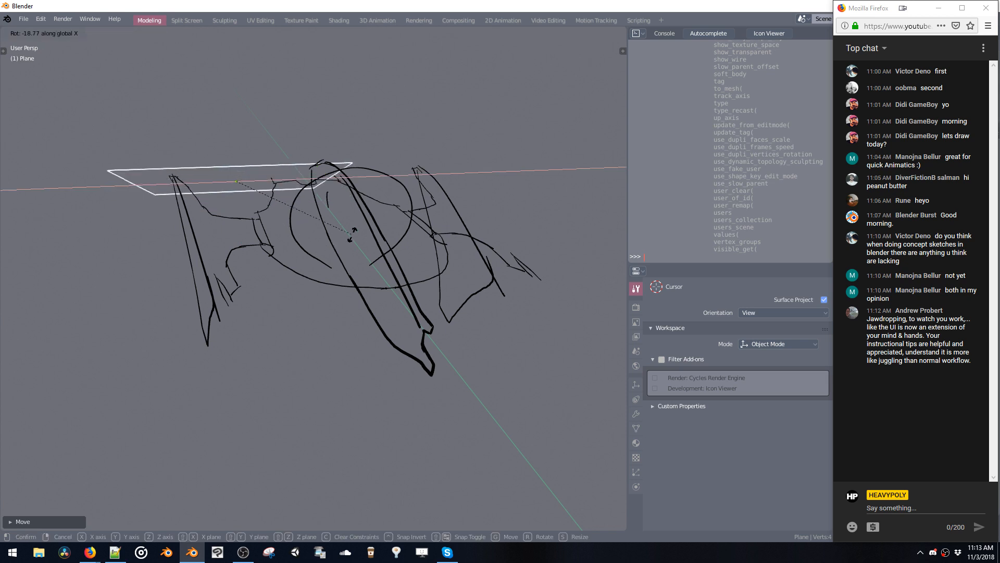
{"action": "key", "text": "y"}
{"action": "left_click", "coordinate": [321, 185]}
{"action": "middle_click_drag", "start_coordinate": [321, 185], "coordinate": [343, 203]}
Adjust the tilted plane's height along Z beside the hull and scale it over the wing area.
{"action": "key", "text": "g"}
{"action": "key", "text": "z"}
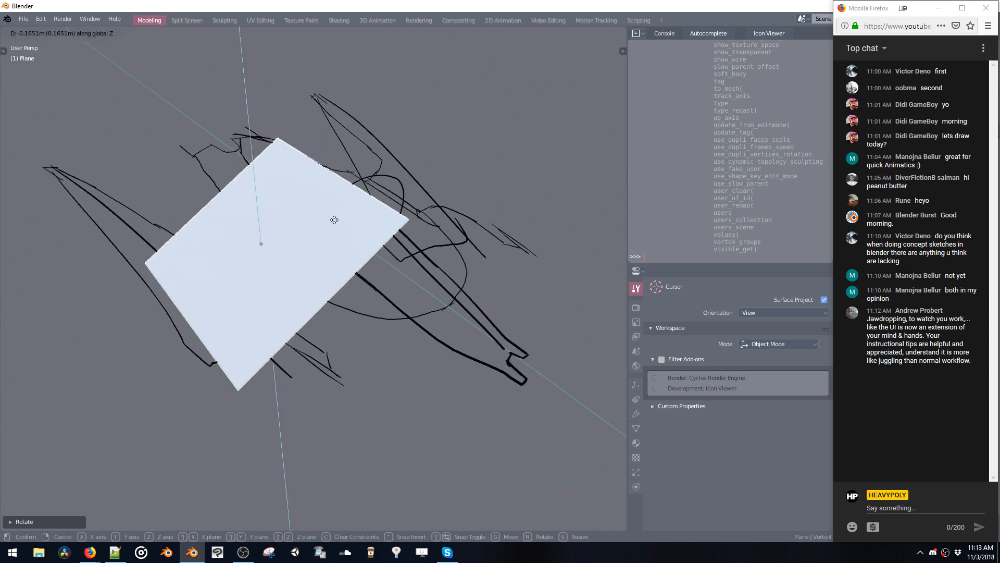
{"action": "left_click", "coordinate": [327, 251]}
{"action": "key", "text": "g"}
{"action": "key", "text": "z"}
{"action": "left_click", "coordinate": [327, 229]}
{"action": "key", "text": "s"}
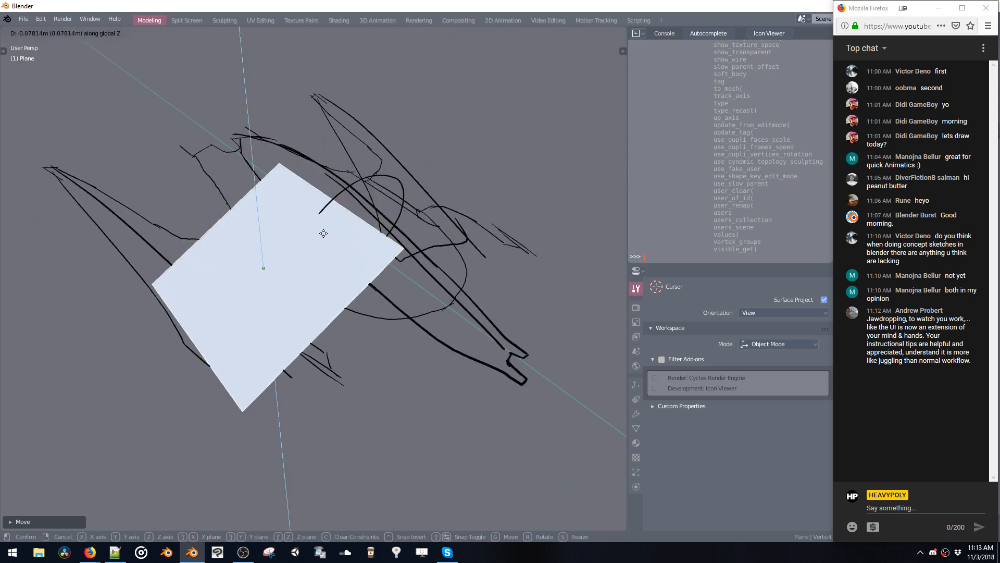
{"action": "left_click", "coordinate": [334, 240]}
{"action": "key", "text": "s"}
{"action": "left_click", "coordinate": [354, 278]}
{"action": "mouse_move", "coordinate": [355, 277]}
{"action": "middle_mouse_down"}
{"action": "mouse_move", "coordinate": [393, 280]}
{"action": "mouse_move", "coordinate": [316, 241]}
{"action": "middle_mouse_up"}
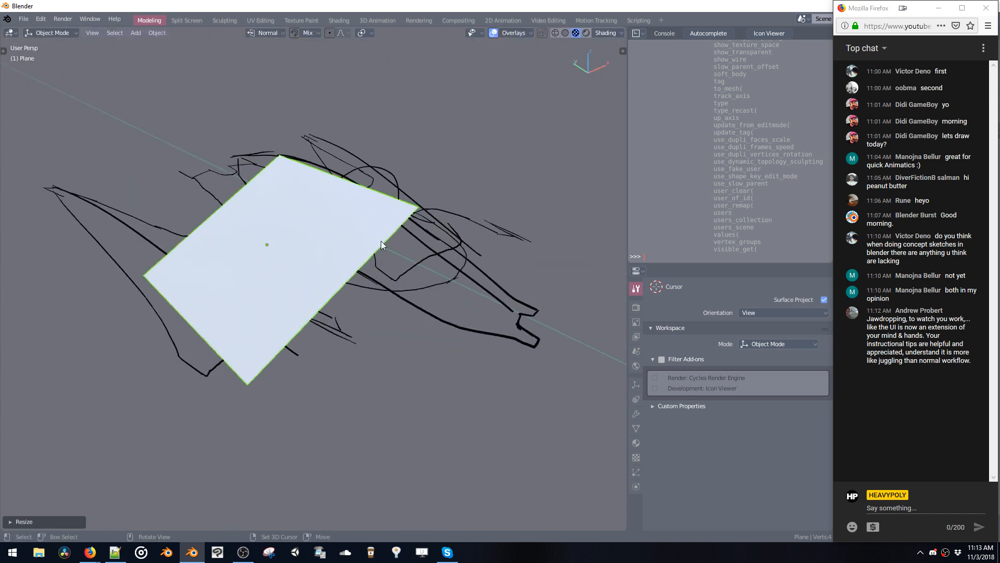
Change the Python Console area to an Outliner, expand Objects and select the GPencil object.
{"action": "key", "text": "z"}
{"action": "key", "text": "z"}
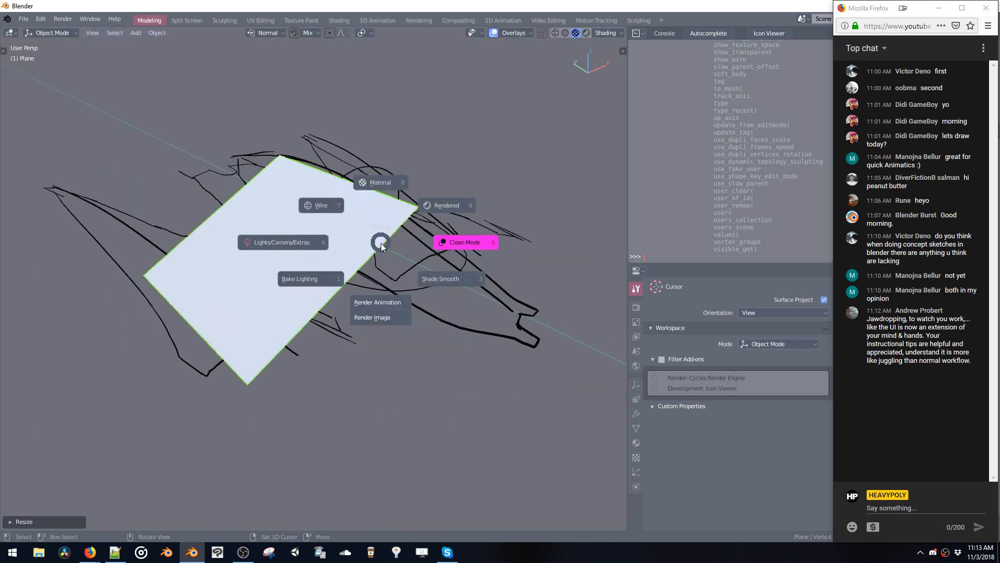
{"action": "key", "text": "ctrl+space"}
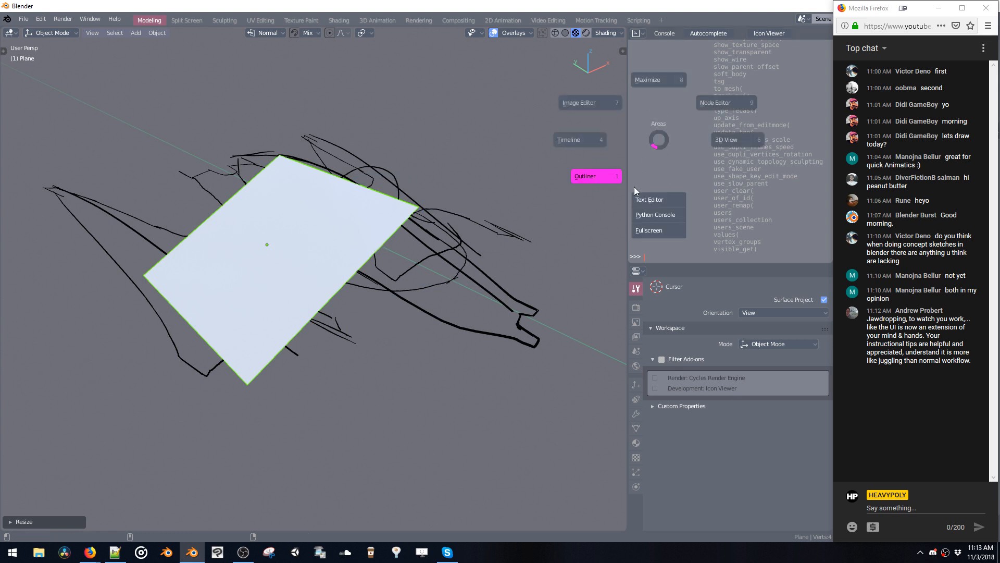
{"action": "left_click", "coordinate": [597, 180]}
{"action": "left_click", "coordinate": [644, 77]}
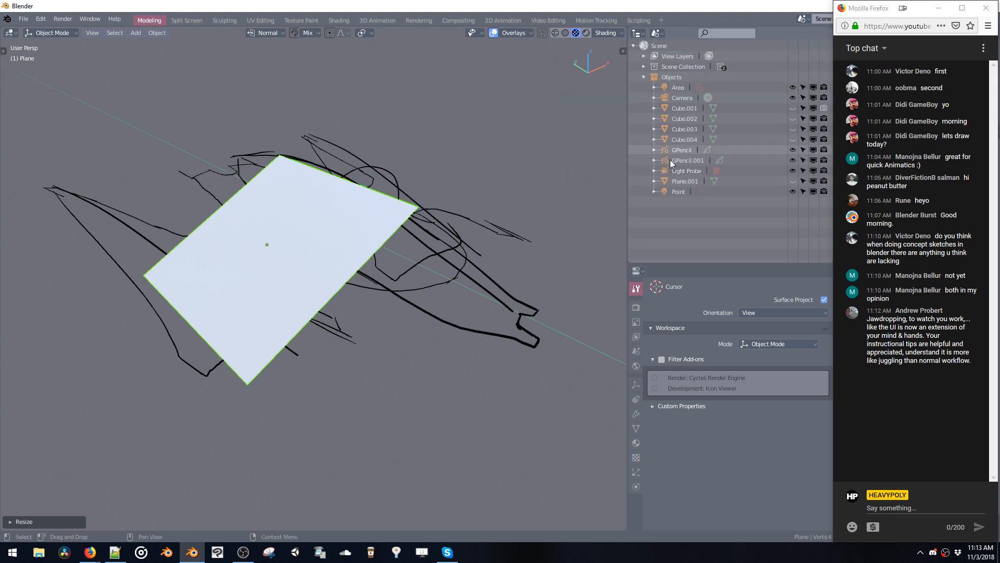
{"action": "left_click", "coordinate": [678, 151]}
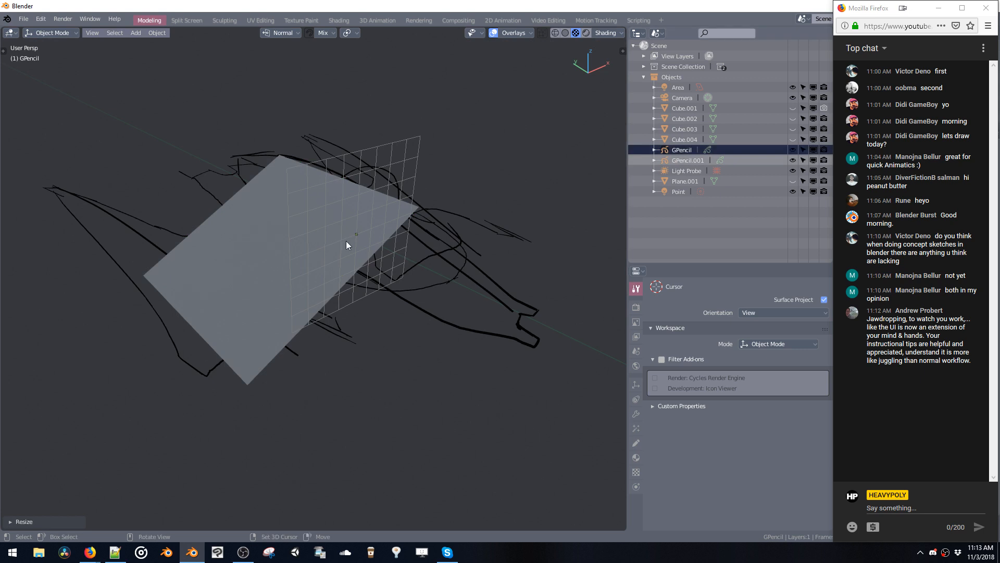
Put the GPencil object in Draw mode and set Stroke Placement to Surface.
{"action": "key", "text": "ctrl+Tab"}
{"action": "left_click", "coordinate": [286, 202]}
{"action": "mouse_move", "coordinate": [292, 205]}
{"action": "middle_mouse_down"}
{"action": "mouse_move", "coordinate": [358, 265]}
{"action": "mouse_move", "coordinate": [339, 144]}
{"action": "middle_mouse_up"}
{"action": "left_click", "coordinate": [300, 34]}
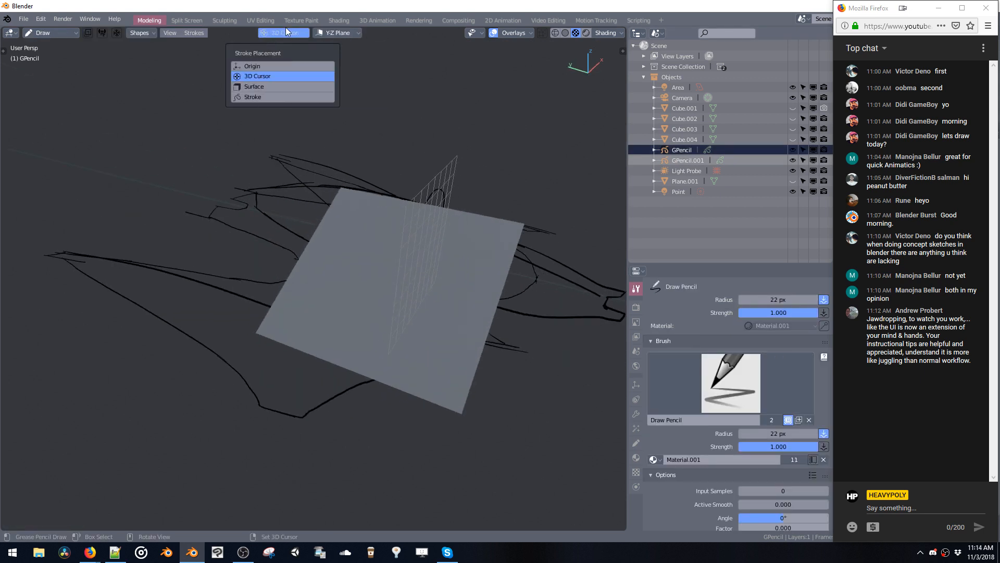
{"action": "left_click", "coordinate": [274, 86]}
Raise the Surface stroke placement offset slightly to about 0.0018.
{"action": "left_click", "coordinate": [288, 32]}
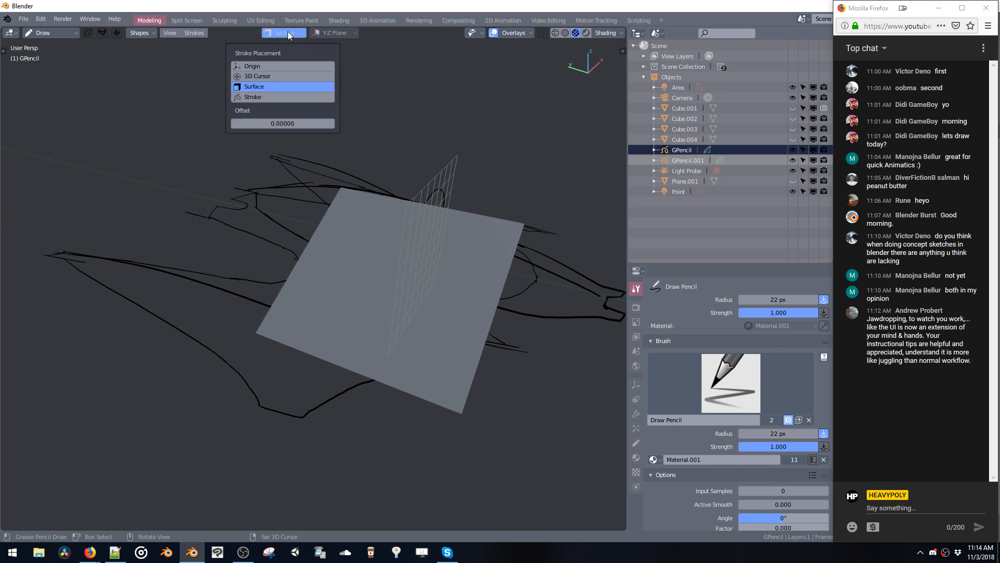
{"action": "middle_click_drag", "start_coordinate": [402, 128], "coordinate": [335, 146]}
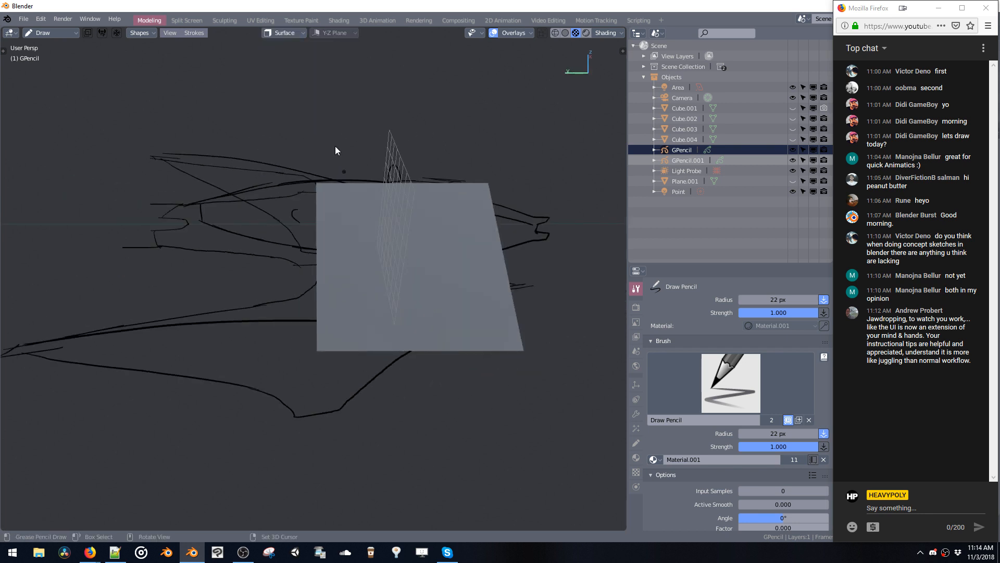
{"action": "left_click", "coordinate": [284, 33]}
{"action": "left_click_drag", "start_coordinate": [269, 123], "coordinate": [281, 123]}
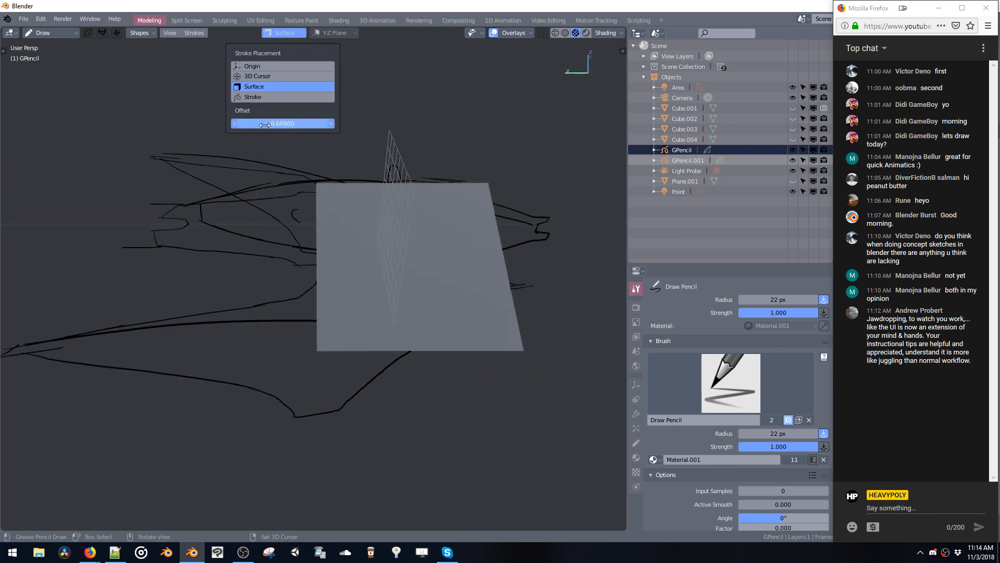
Draw a few curved freehand test strokes on the tilted plane.
{"action": "left_click_drag", "start_coordinate": [470, 254], "coordinate": [377, 221]}
{"action": "mouse_move", "coordinate": [366, 225]}
{"action": "middle_mouse_down"}
{"action": "mouse_move", "coordinate": [400, 247]}
{"action": "mouse_move", "coordinate": [401, 209]}
{"action": "mouse_move", "coordinate": [283, 211]}
{"action": "mouse_move", "coordinate": [333, 227]}
{"action": "mouse_move", "coordinate": [289, 205]}
{"action": "mouse_move", "coordinate": [323, 214]}
{"action": "mouse_move", "coordinate": [371, 259]}
{"action": "mouse_move", "coordinate": [332, 226]}
{"action": "middle_mouse_up"}
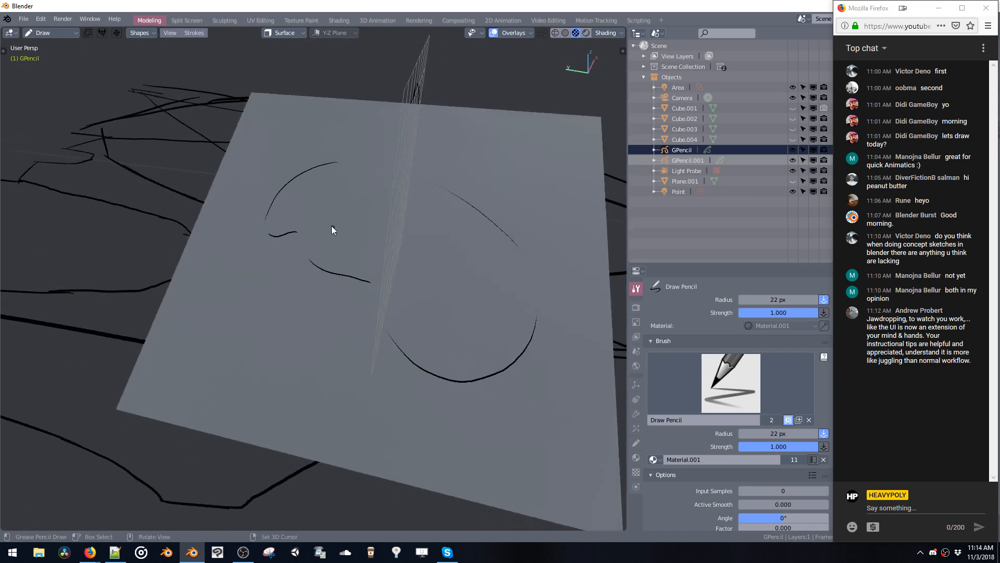
Draw freehand test strokes on the tilted plane using the current Surface placement offset.
{"action": "left_click", "coordinate": [275, 33]}
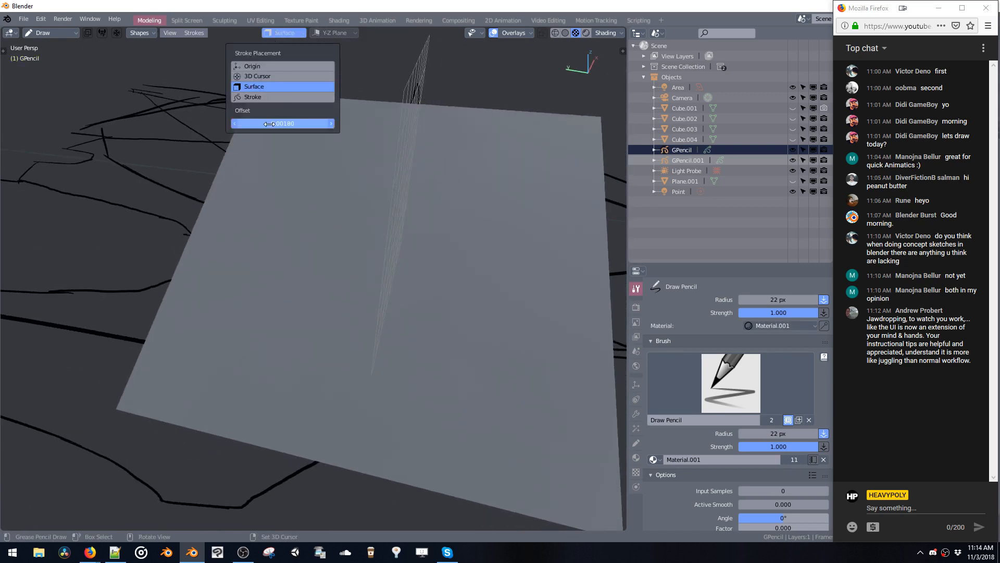
{"action": "left_click_drag", "start_coordinate": [292, 168], "coordinate": [341, 149]}
{"action": "mouse_move", "coordinate": [275, 182]}
{"action": "left_mouse_down"}
{"action": "mouse_move", "coordinate": [436, 336]}
{"action": "mouse_move", "coordinate": [459, 245]}
{"action": "left_mouse_up"}
{"action": "mouse_move", "coordinate": [296, 192]}
{"action": "middle_mouse_down"}
{"action": "mouse_move", "coordinate": [295, 167]}
{"action": "mouse_move", "coordinate": [252, 164]}
{"action": "mouse_move", "coordinate": [266, 176]}
{"action": "mouse_move", "coordinate": [276, 125]}
{"action": "middle_mouse_up"}
Set the Surface stroke placement offset to 0 and draw a lobed test outline on the tilted plane.
{"action": "left_click", "coordinate": [285, 33]}
{"action": "left_click_drag", "start_coordinate": [290, 120], "coordinate": [264, 127]}
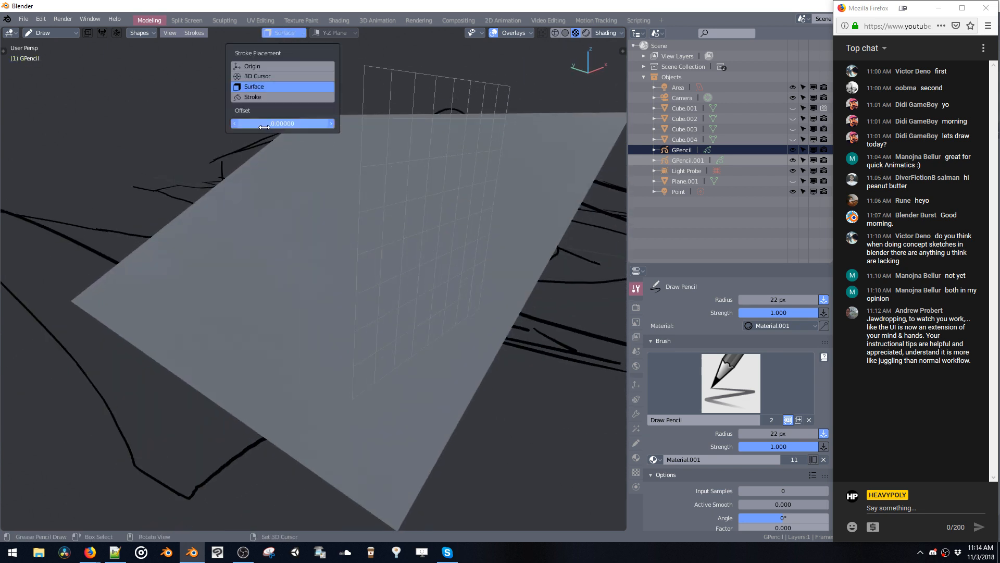
{"action": "mouse_move", "coordinate": [290, 165]}
{"action": "middle_mouse_down"}
{"action": "mouse_move", "coordinate": [333, 201]}
{"action": "mouse_move", "coordinate": [376, 146]}
{"action": "middle_mouse_up"}
{"action": "mouse_move", "coordinate": [374, 143]}
{"action": "left_mouse_down"}
{"action": "mouse_move", "coordinate": [296, 277]}
{"action": "mouse_move", "coordinate": [476, 341]}
{"action": "mouse_move", "coordinate": [333, 146]}
{"action": "left_mouse_up"}
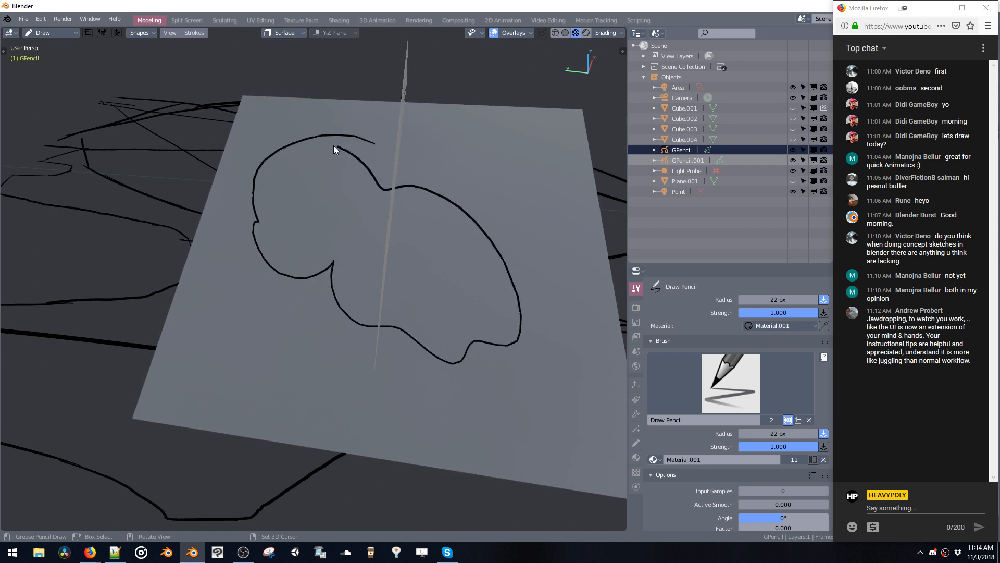
{"action": "mouse_move", "coordinate": [334, 145]}
{"action": "middle_mouse_down"}
{"action": "mouse_move", "coordinate": [302, 205]}
{"action": "mouse_move", "coordinate": [227, 188]}
{"action": "mouse_move", "coordinate": [292, 224]}
{"action": "middle_mouse_up"}
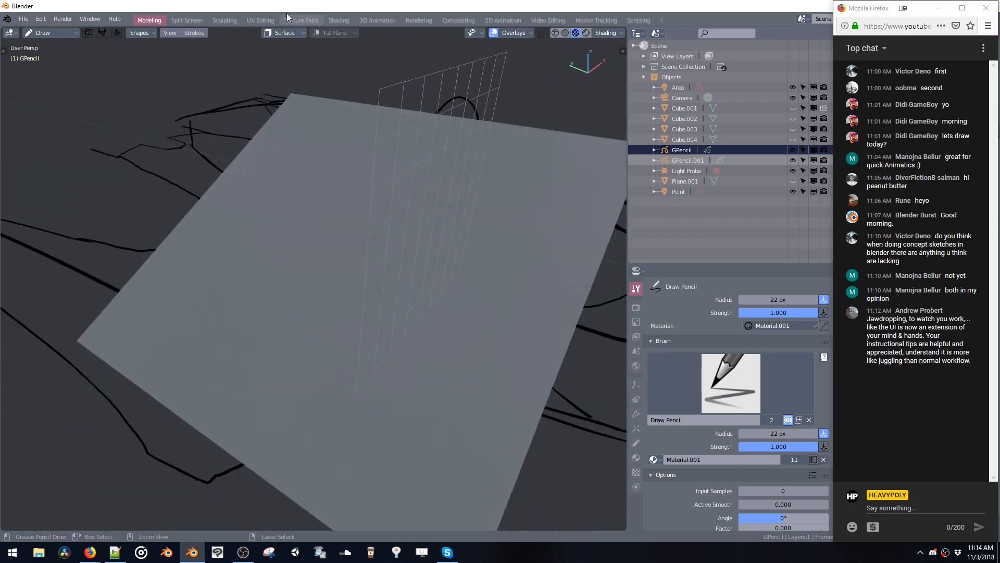
Set the Surface stroke placement offset to 0.0001 and draw a large wavy outline on the tilted plane.
{"action": "left_click", "coordinate": [284, 33]}
{"action": "left_click", "coordinate": [282, 124]}
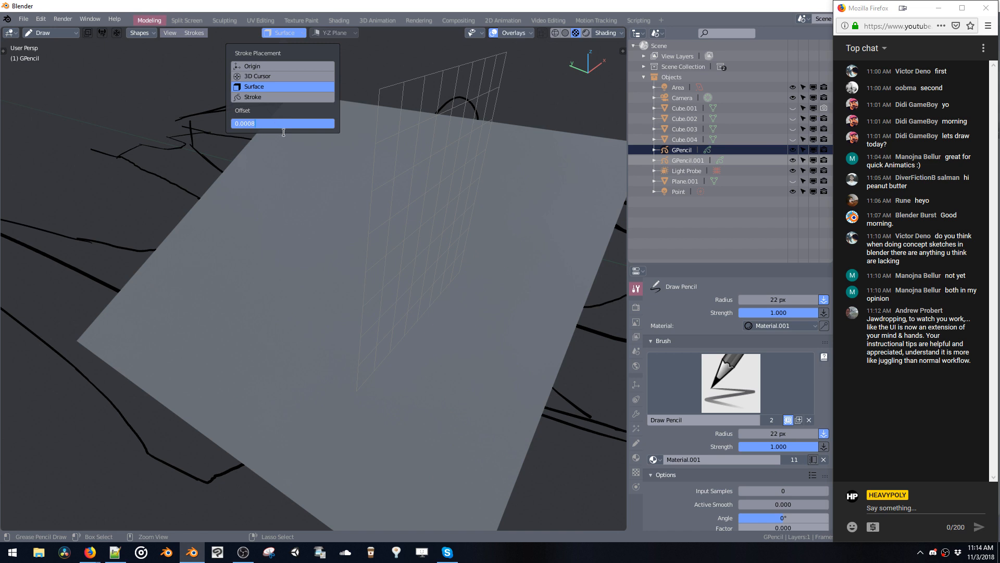
{"action": "key", "text": "Return"}
{"action": "mouse_move", "coordinate": [364, 159]}
{"action": "left_mouse_down"}
{"action": "mouse_move", "coordinate": [280, 194]}
{"action": "mouse_move", "coordinate": [404, 371]}
{"action": "mouse_move", "coordinate": [361, 190]}
{"action": "left_mouse_up"}
{"action": "mouse_move", "coordinate": [360, 189]}
{"action": "middle_mouse_down"}
{"action": "mouse_move", "coordinate": [305, 176]}
{"action": "mouse_move", "coordinate": [326, 30]}
{"action": "middle_mouse_up"}
{"action": "left_click", "coordinate": [283, 33]}
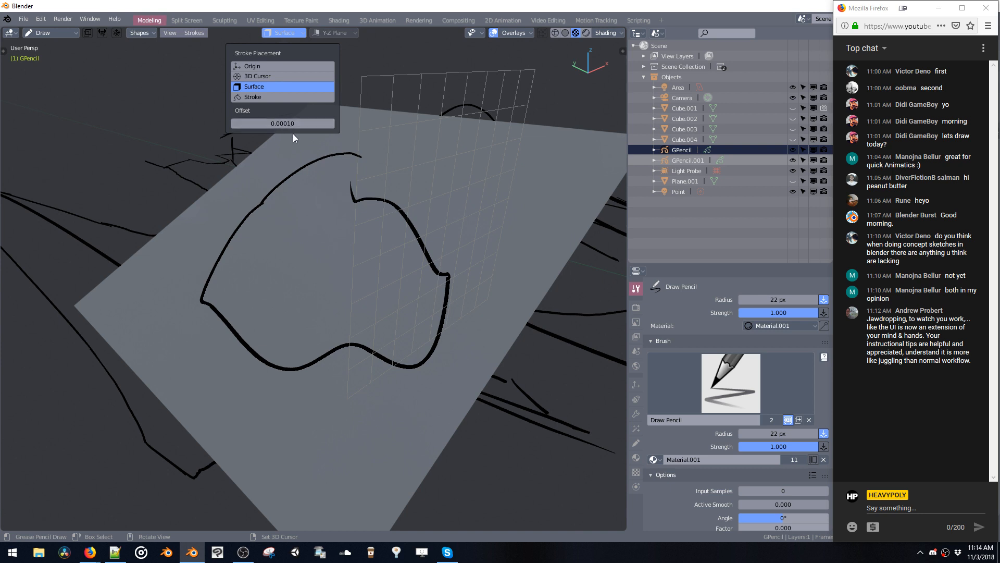
Return to Object Mode, select the mesh plane and move it about 1.8 m along the global Y axis.
{"action": "mouse_move", "coordinate": [395, 268]}
{"action": "middle_mouse_down"}
{"action": "mouse_move", "coordinate": [350, 236]}
{"action": "mouse_move", "coordinate": [394, 269]}
{"action": "mouse_move", "coordinate": [378, 302]}
{"action": "mouse_move", "coordinate": [425, 310]}
{"action": "mouse_move", "coordinate": [421, 317]}
{"action": "mouse_move", "coordinate": [358, 297]}
{"action": "mouse_move", "coordinate": [355, 263]}
{"action": "mouse_move", "coordinate": [415, 256]}
{"action": "middle_mouse_up"}
{"action": "key", "text": "Tab"}
{"action": "left_click", "coordinate": [419, 219]}
{"action": "left_click", "coordinate": [427, 304]}
{"action": "key", "text": "g"}
{"action": "key", "text": "y"}
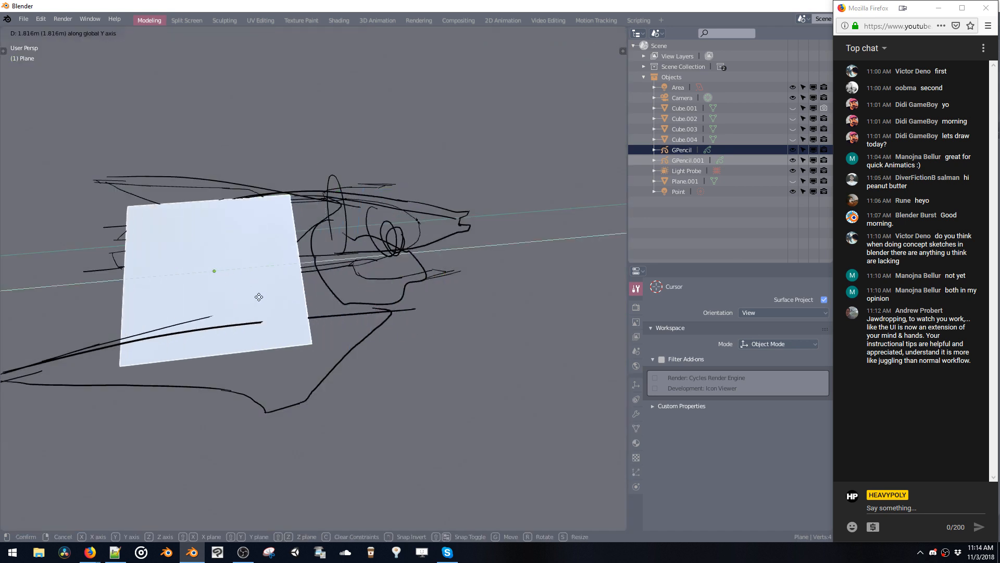
{"action": "left_click", "coordinate": [260, 297]}
Rotate the mesh plane about the global X axis and reposition it freely beside the ship sketch.
{"action": "middle_click_drag", "start_coordinate": [261, 296], "coordinate": [395, 339]}
{"action": "key", "text": "r"}
{"action": "key", "text": "x"}
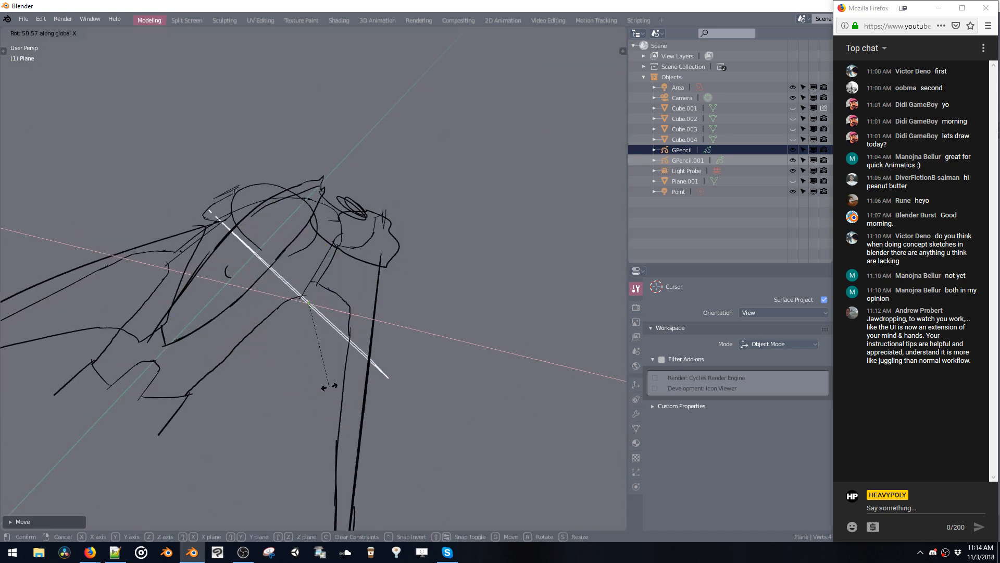
{"action": "left_click", "coordinate": [336, 320]}
{"action": "key", "text": "g"}
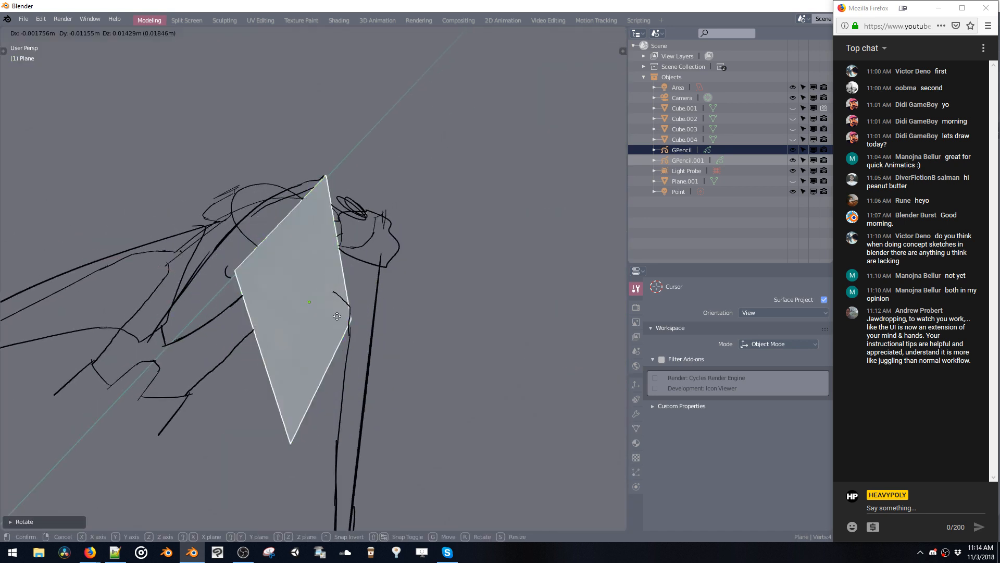
{"action": "left_click", "coordinate": [388, 340]}
{"action": "mouse_move", "coordinate": [387, 340]}
{"action": "middle_mouse_down"}
{"action": "mouse_move", "coordinate": [432, 355]}
{"action": "mouse_move", "coordinate": [376, 324]}
{"action": "mouse_move", "coordinate": [557, 224]}
{"action": "middle_mouse_up"}
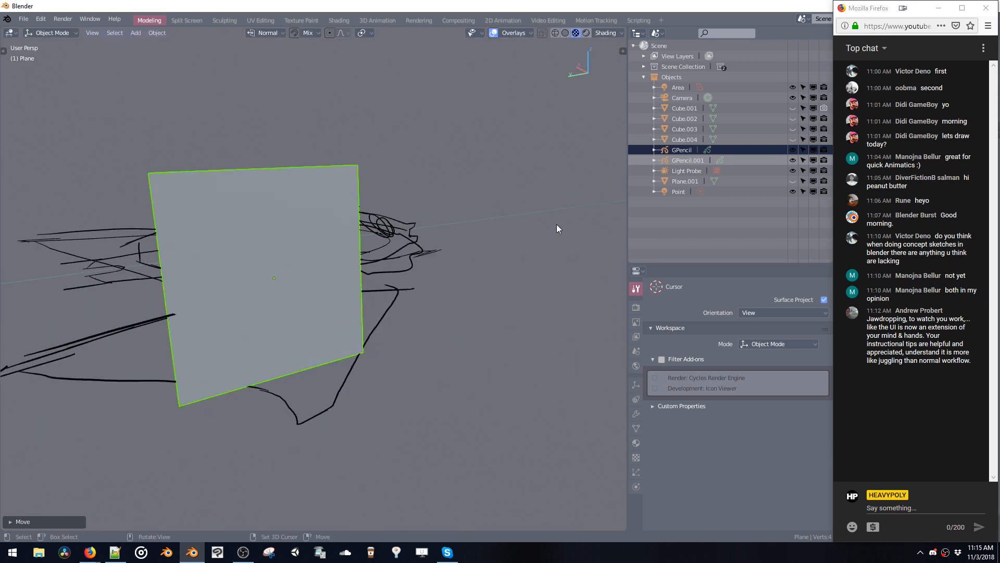
Select the GPencil.001 object and switch it to Draw mode.
{"action": "left_click", "coordinate": [684, 160]}
{"action": "middle_click_drag", "start_coordinate": [367, 223], "coordinate": [348, 231]}
{"action": "key", "text": "ctrl+Tab"}
{"action": "left_click", "coordinate": [294, 198]}
Draw a cloud-like outline with small loops on the repositioned mesh plane.
{"action": "middle_click_drag", "start_coordinate": [302, 200], "coordinate": [380, 217]}
{"action": "left_click_drag", "start_coordinate": [335, 215], "coordinate": [248, 240]}
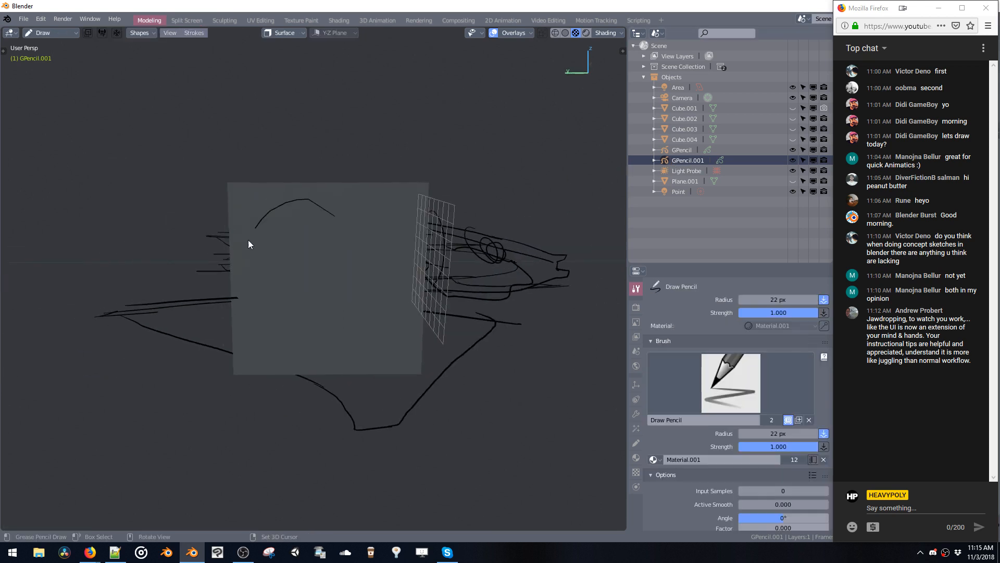
{"action": "left_click_drag", "start_coordinate": [375, 233], "coordinate": [315, 224]}
{"action": "mouse_move", "coordinate": [316, 224]}
{"action": "middle_mouse_down"}
{"action": "mouse_move", "coordinate": [316, 235]}
{"action": "mouse_move", "coordinate": [311, 229]}
{"action": "mouse_move", "coordinate": [348, 228]}
{"action": "middle_mouse_up"}
{"action": "mouse_move", "coordinate": [348, 228]}
{"action": "middle_mouse_down", "text": "ctrl"}
{"action": "mouse_move", "coordinate": [351, 208]}
{"action": "mouse_move", "coordinate": [328, 212]}
{"action": "mouse_move", "coordinate": [309, 126]}
{"action": "middle_mouse_up", "text": "ctrl"}
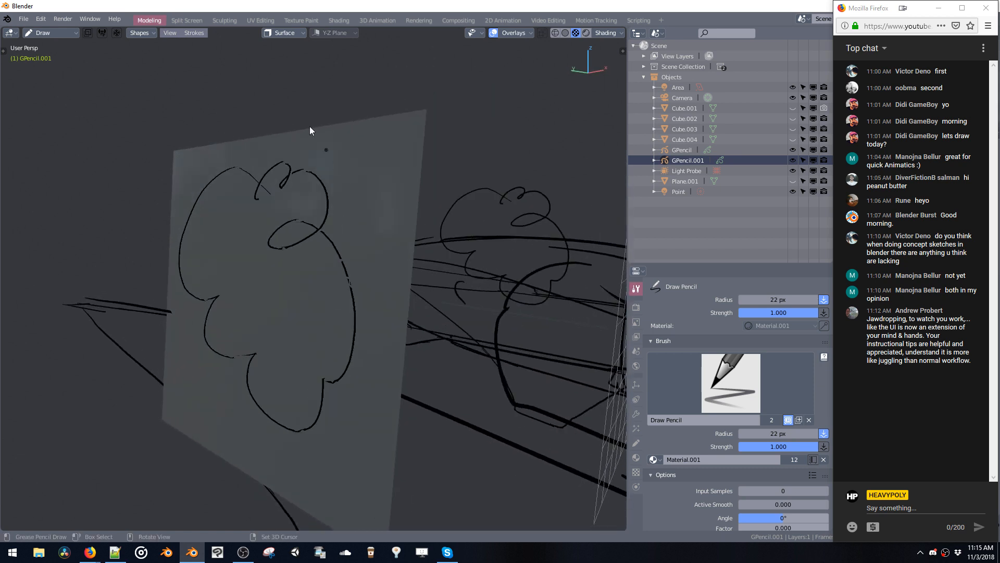
Set the Surface placement offset to 0.00001 and draw a curled vertical stroke beside the cloud outline.
{"action": "left_click", "coordinate": [285, 33]}
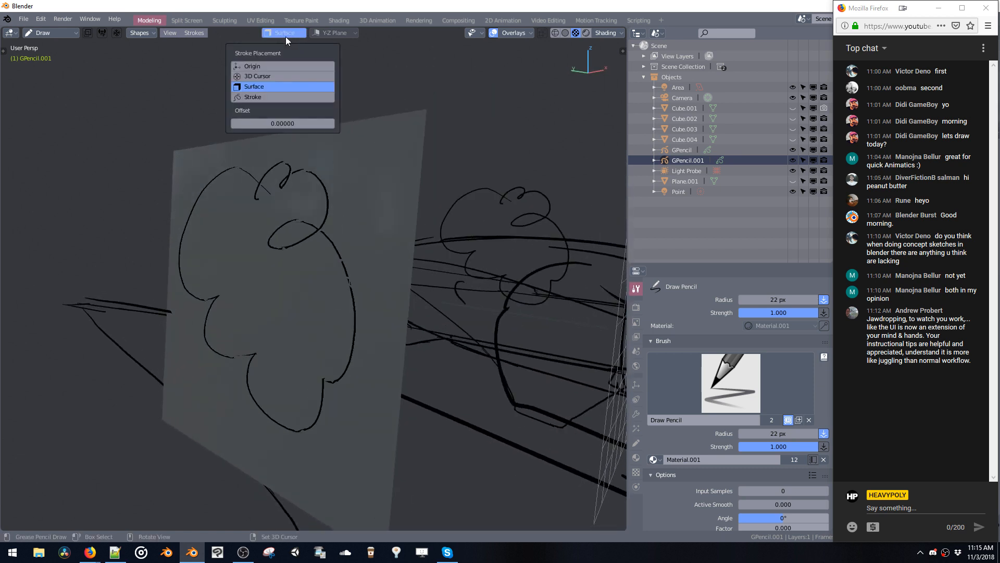
{"action": "left_click", "coordinate": [282, 124]}
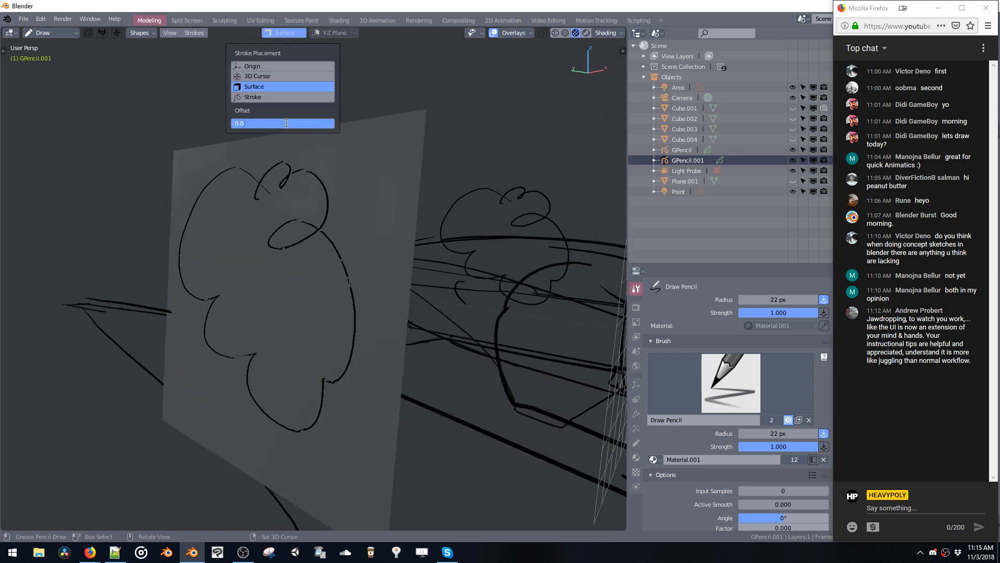
{"action": "key", "text": "Return"}
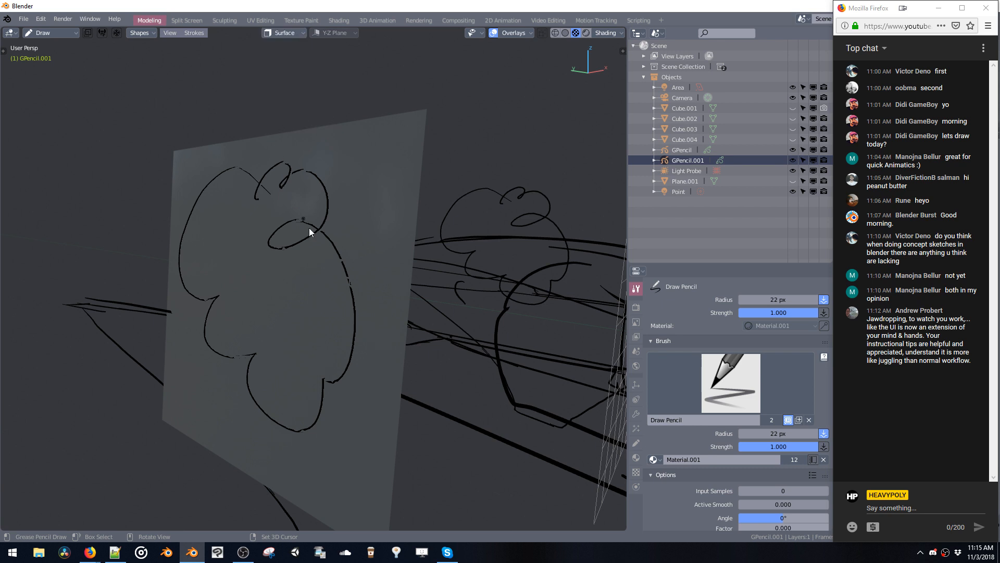
{"action": "middle_click_drag", "start_coordinate": [308, 227], "coordinate": [350, 223]}
{"action": "left_click_drag", "start_coordinate": [490, 213], "coordinate": [507, 428]}
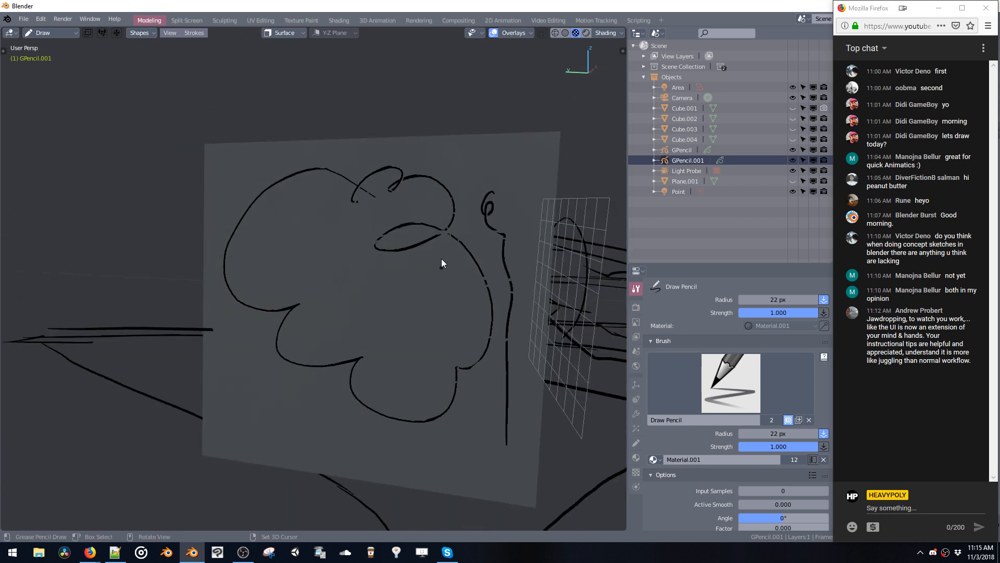
Set the Surface placement offset to 0.0001 and draw another long stroke beside the curled vertical line.
{"action": "middle_click_drag", "start_coordinate": [441, 259], "coordinate": [348, 109]}
{"action": "left_click", "coordinate": [285, 34]}
{"action": "left_click", "coordinate": [295, 123]}
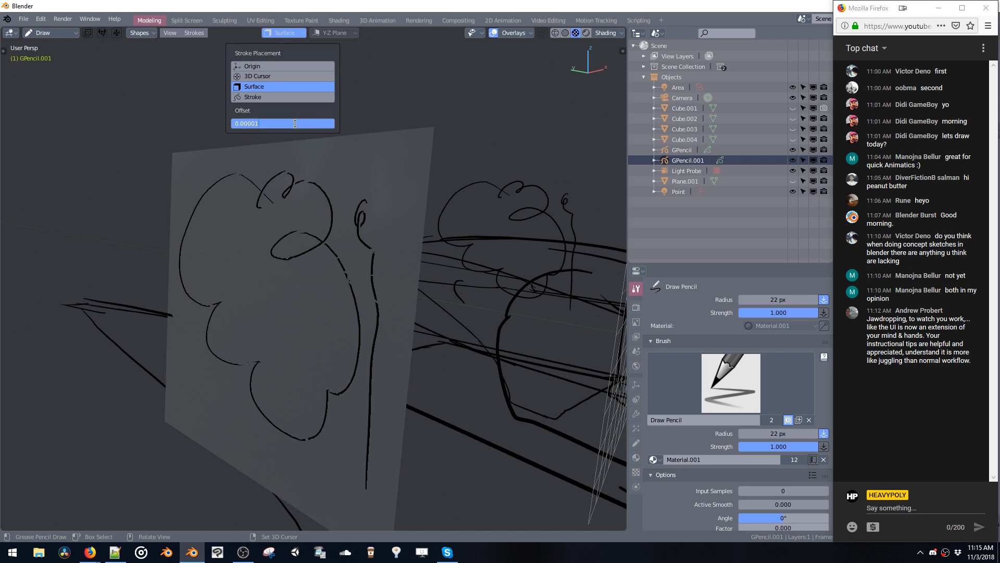
{"action": "type", "text": "0.0001"}
{"action": "key", "text": "Return"}
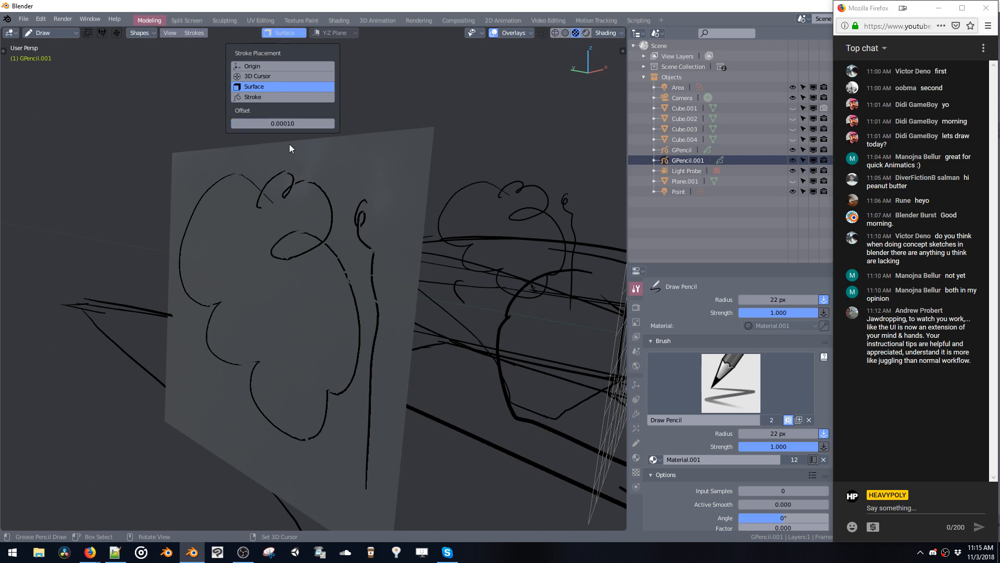
{"action": "left_click_drag", "start_coordinate": [369, 171], "coordinate": [397, 311]}
{"action": "mouse_move", "coordinate": [341, 285]}
{"action": "middle_mouse_down"}
{"action": "mouse_move", "coordinate": [350, 285]}
{"action": "mouse_move", "coordinate": [323, 280]}
{"action": "mouse_move", "coordinate": [381, 288]}
{"action": "mouse_move", "coordinate": [460, 272]}
{"action": "mouse_move", "coordinate": [404, 240]}
{"action": "mouse_move", "coordinate": [382, 258]}
{"action": "mouse_move", "coordinate": [410, 272]}
{"action": "mouse_move", "coordinate": [375, 284]}
{"action": "middle_mouse_up"}
{"action": "scroll", "coordinate": [412, 268], "scroll_direction": "down", "scroll_amount": 4}
Return to Object Mode, shift the mesh plane away from the strokes and delete it.
{"action": "key", "text": "Tab"}
{"action": "left_click", "coordinate": [366, 361]}
{"action": "left_click", "coordinate": [339, 310]}
{"action": "key", "text": "g"}
{"action": "middle_click_drag", "start_coordinate": [339, 311], "coordinate": [436, 169]}
{"action": "left_click", "coordinate": [322, 316]}
{"action": "key", "text": "Delete"}
Select the GPencil object, examine the strokes left in space from several angles, and select the plane.
{"action": "left_click", "coordinate": [681, 150]}
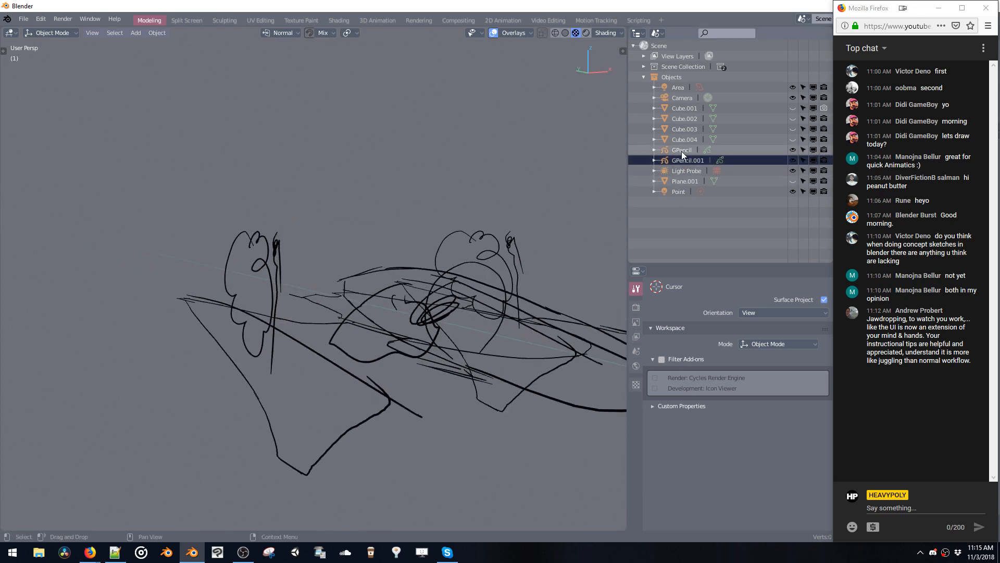
{"action": "middle_click_drag", "start_coordinate": [359, 246], "coordinate": [379, 290]}
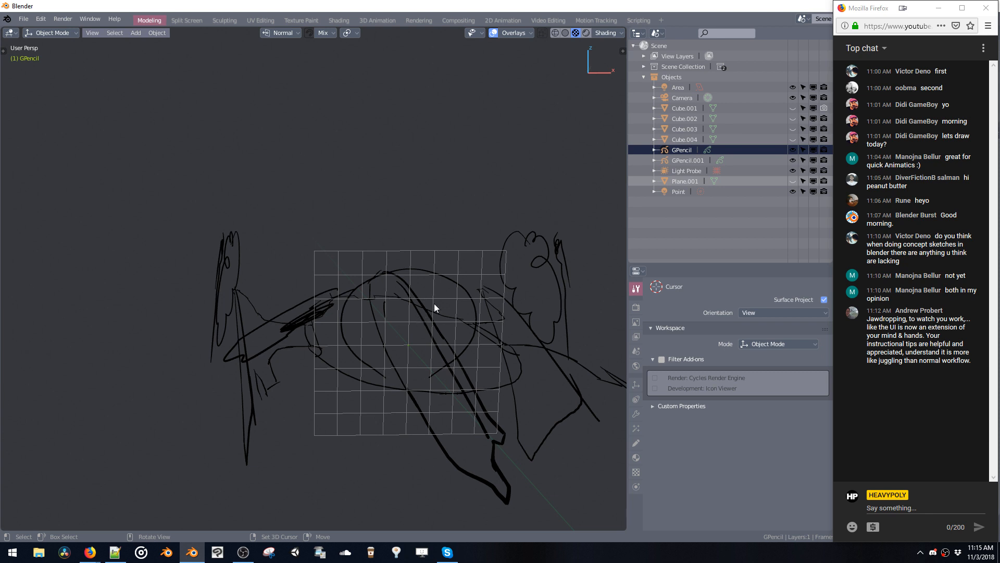
{"action": "mouse_move", "coordinate": [434, 303]}
{"action": "middle_mouse_down"}
{"action": "mouse_move", "coordinate": [298, 326]}
{"action": "mouse_move", "coordinate": [301, 346]}
{"action": "mouse_move", "coordinate": [345, 355]}
{"action": "middle_mouse_up"}
{"action": "left_click", "coordinate": [341, 345]}
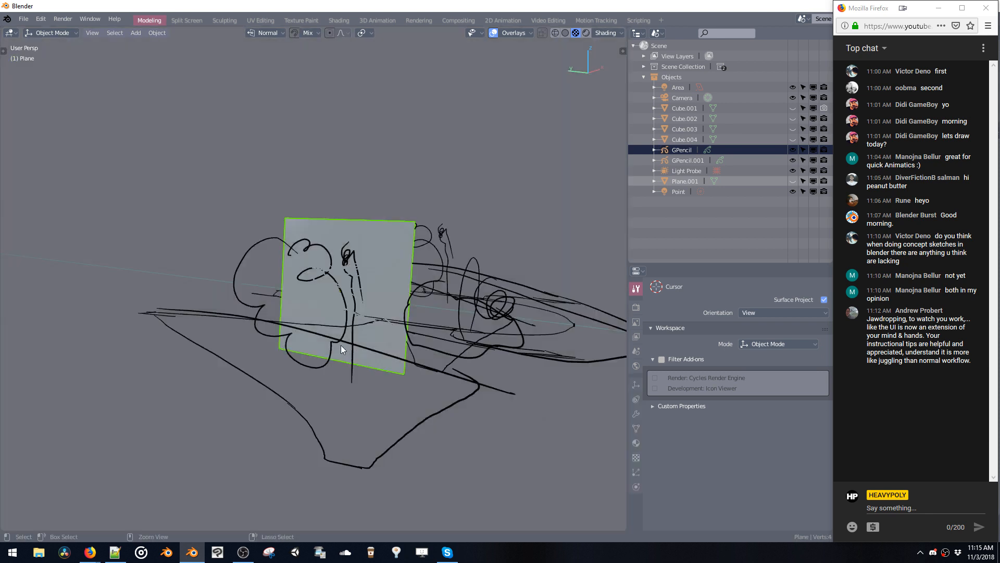
Undo back through the test strokes drawn on the plane in GPencil.001 and remove the mesh plane.
{"action": "key", "text": "ctrl+z"}
{"action": "key", "text": "ctrl+z"}
{"action": "key", "text": "ctrl+z"}
{"action": "key", "text": "ctrl+z"}
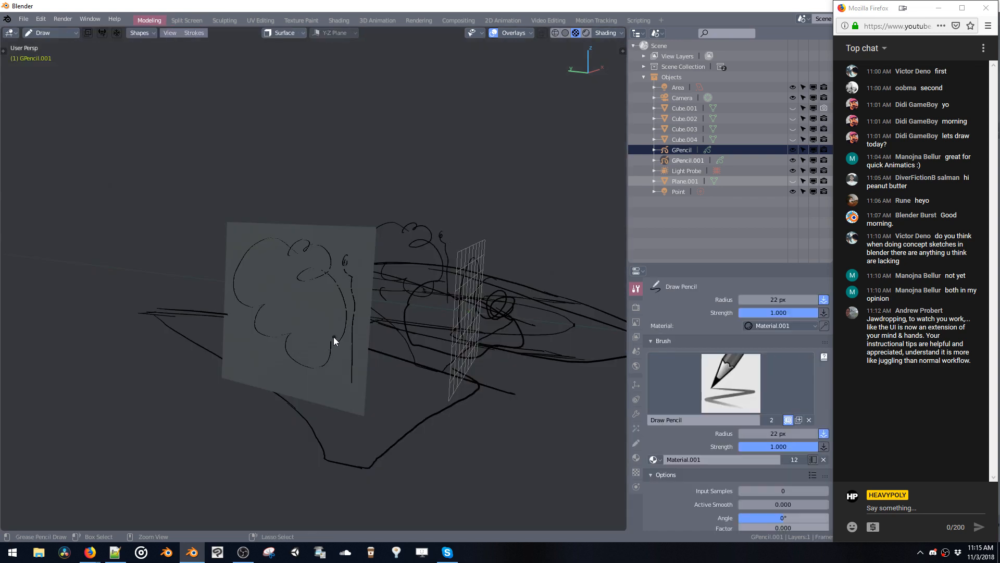
{"action": "key", "text": "ctrl+z"}
{"action": "key", "text": "ctrl+z"}
{"action": "key", "text": "ctrl+z"}
{"action": "key", "text": "ctrl+z"}
{"action": "key", "text": "ctrl+z"}
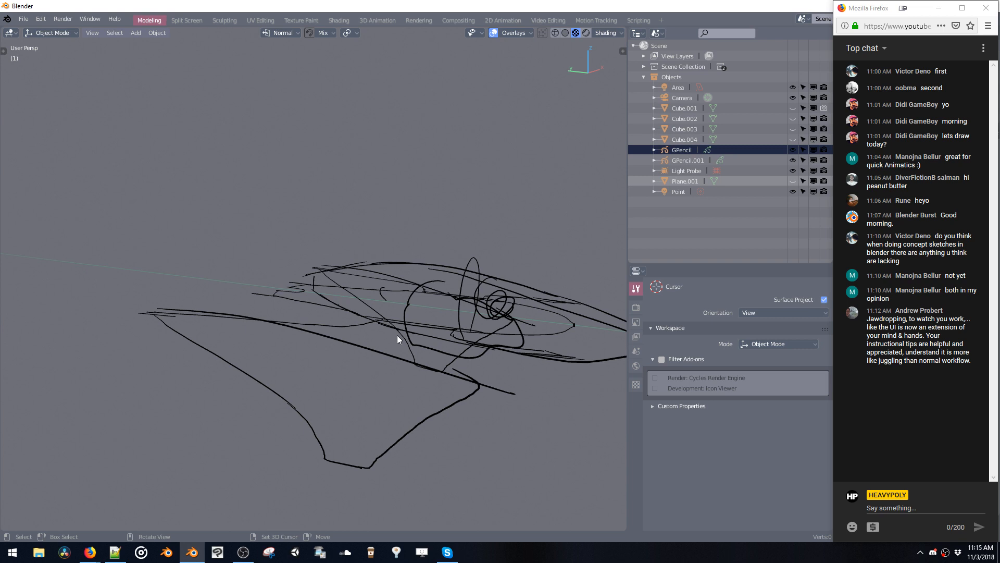
Select the GPencil.001 object and switch it to Edit Mode.
{"action": "mouse_move", "coordinate": [436, 283]}
{"action": "middle_mouse_down"}
{"action": "mouse_move", "coordinate": [445, 305]}
{"action": "mouse_move", "coordinate": [420, 316]}
{"action": "middle_mouse_up"}
{"action": "key", "text": "ctrl+Tab"}
{"action": "left_click", "coordinate": [439, 364]}
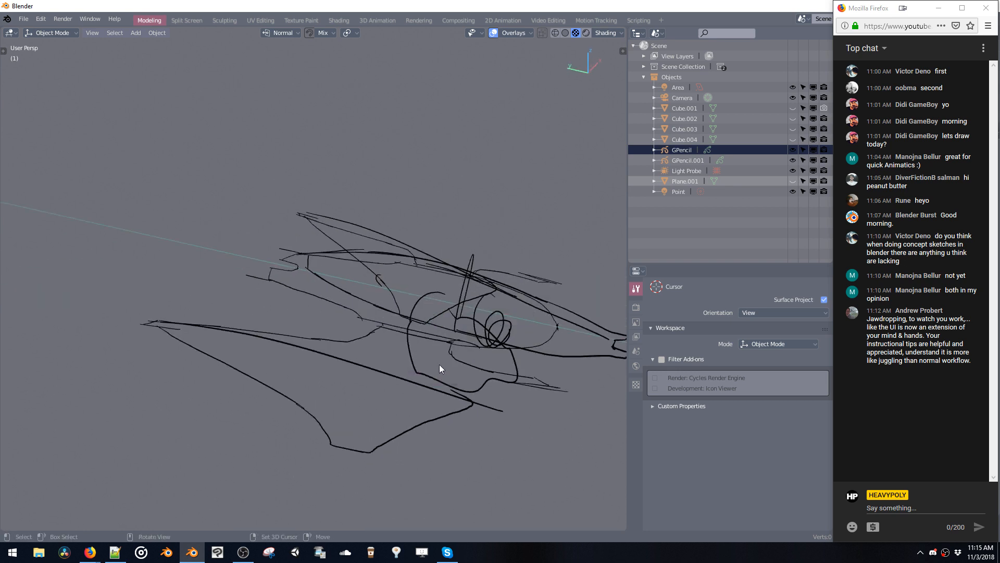
{"action": "left_click", "coordinate": [684, 160]}
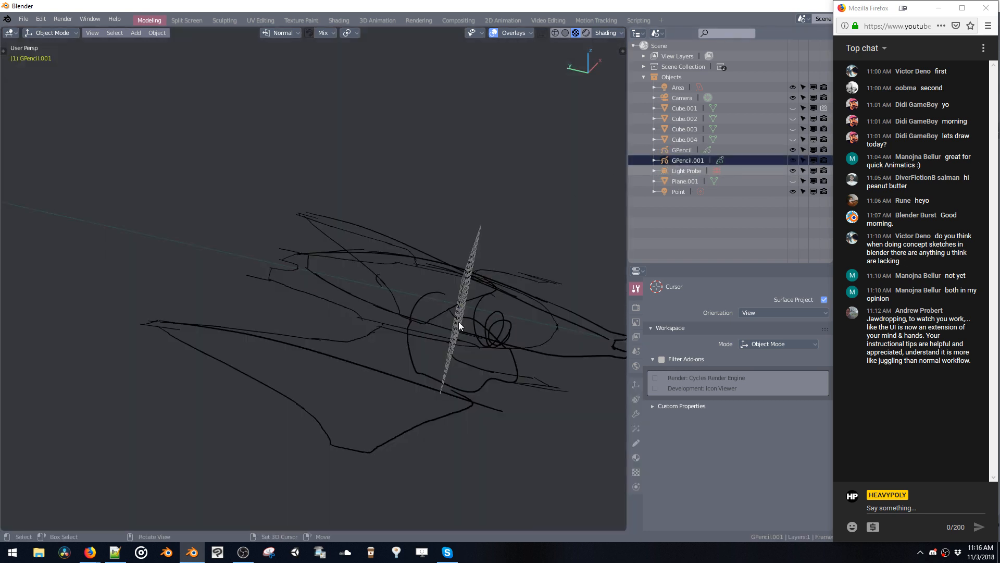
{"action": "key", "text": "ctrl+Tab"}
{"action": "left_click", "coordinate": [458, 270]}
Try to box-select the scribbled strokes beside the ship within GPencil.001.
{"action": "mouse_move", "coordinate": [445, 278]}
{"action": "middle_mouse_down"}
{"action": "mouse_move", "coordinate": [432, 299]}
{"action": "mouse_move", "coordinate": [358, 344]}
{"action": "mouse_move", "coordinate": [314, 318]}
{"action": "mouse_move", "coordinate": [239, 193]}
{"action": "middle_mouse_up"}
{"action": "key", "text": "b"}
{"action": "left_click_drag", "start_coordinate": [243, 177], "coordinate": [286, 232]}
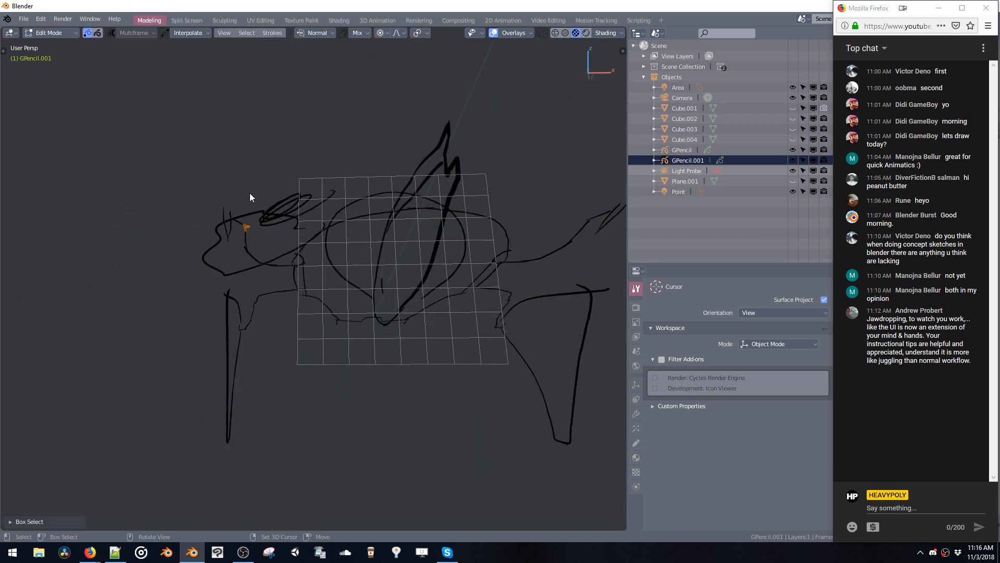
{"action": "left_click_drag", "start_coordinate": [242, 193], "coordinate": [277, 268]}
{"action": "mouse_move", "coordinate": [211, 186]}
{"action": "left_mouse_down"}
{"action": "mouse_move", "coordinate": [250, 290]}
{"action": "mouse_move", "coordinate": [286, 312]}
{"action": "left_mouse_up"}
{"action": "mouse_move", "coordinate": [286, 311]}
{"action": "middle_mouse_down"}
{"action": "mouse_move", "coordinate": [305, 226]}
{"action": "mouse_move", "coordinate": [384, 180]}
{"action": "mouse_move", "coordinate": [344, 167]}
{"action": "middle_mouse_up"}
{"action": "left_click_drag", "start_coordinate": [279, 150], "coordinate": [302, 243]}
Leave GPencil.001's Edit Mode, select the GPencil object and enter its Edit Mode.
{"action": "left_click", "coordinate": [688, 152]}
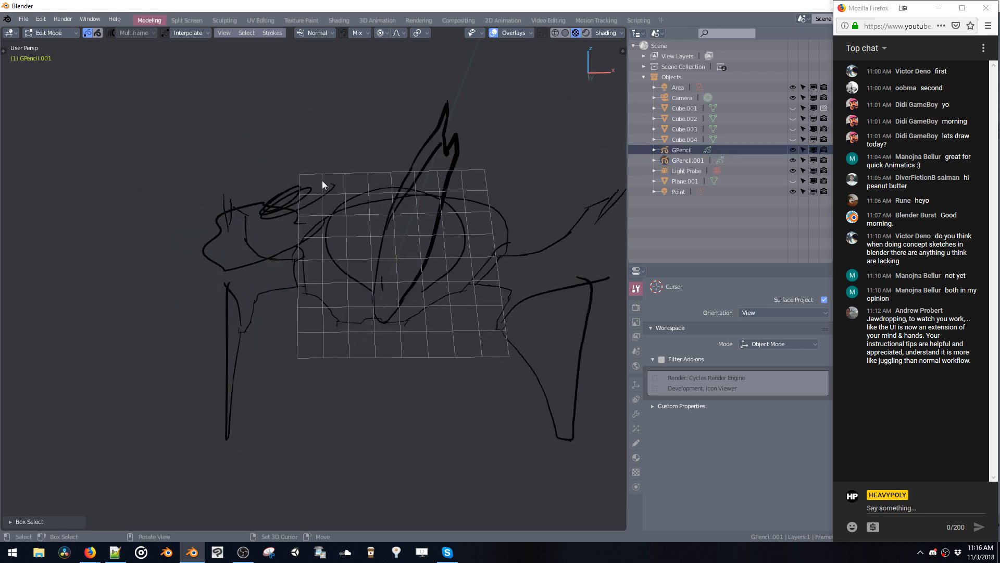
{"action": "key", "text": "ctrl+Tab"}
{"action": "left_click", "coordinate": [326, 258]}
{"action": "left_click", "coordinate": [674, 151]}
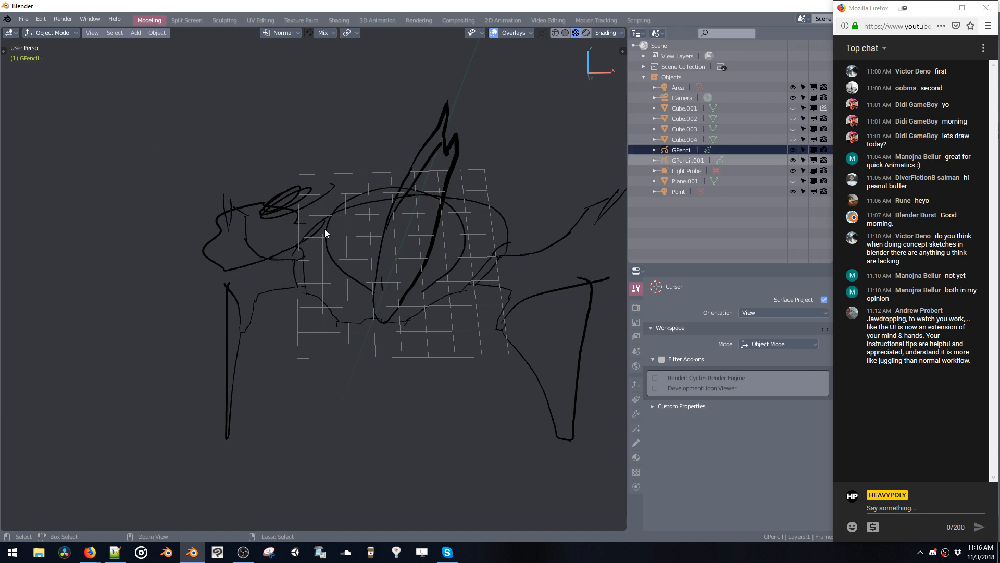
{"action": "key", "text": "Tab"}
Box-select the scribbled loops beside the ship, extend the selection to linked points and delete them.
{"action": "left_click_drag", "start_coordinate": [290, 171], "coordinate": [258, 224]}
{"action": "left_click_drag", "start_coordinate": [263, 170], "coordinate": [306, 221]}
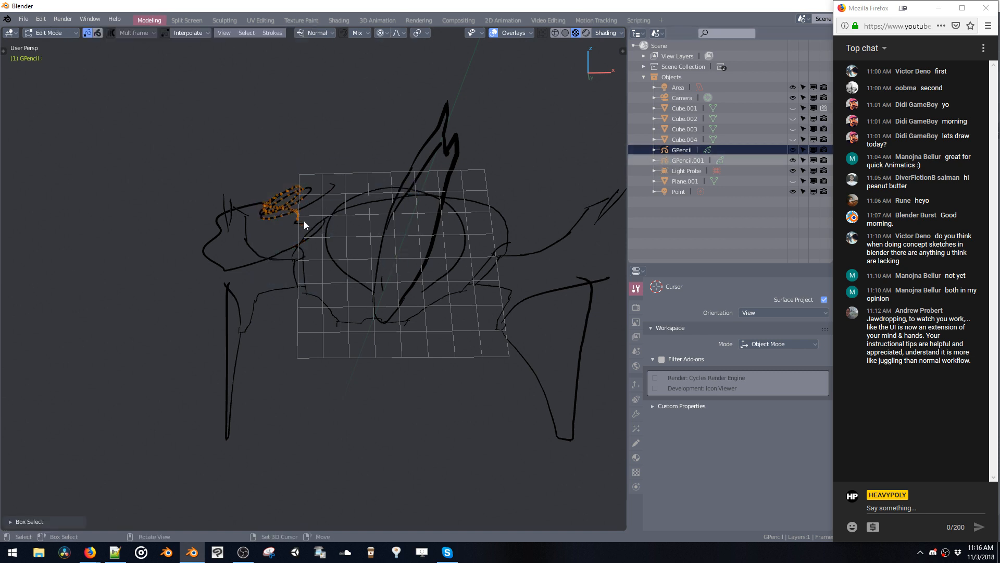
{"action": "key", "text": "ctrl+l"}
{"action": "key", "text": "x"}
{"action": "mouse_move", "coordinate": [295, 204]}
{"action": "middle_mouse_down"}
{"action": "mouse_move", "coordinate": [355, 229]}
{"action": "mouse_move", "coordinate": [476, 388]}
{"action": "middle_mouse_up"}
{"action": "left_click", "coordinate": [476, 381]}
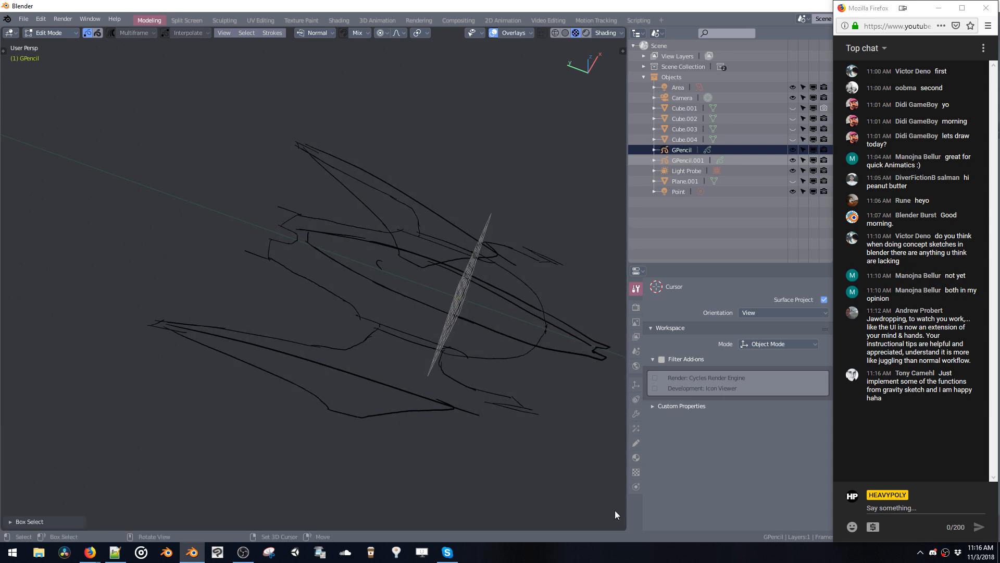
Delete the entire GPencil object in Object Mode and select GPencil.001.
{"action": "left_click_drag", "start_coordinate": [175, 110], "coordinate": [594, 498]}
{"action": "key", "text": "space"}
{"action": "key", "text": "x"}
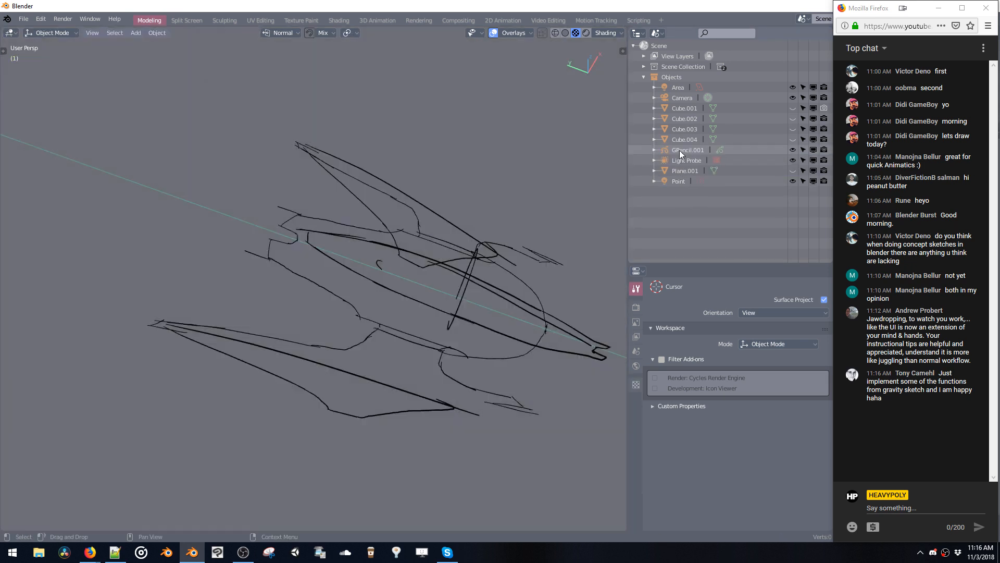
{"action": "left_click", "coordinate": [680, 150]}
{"action": "middle_click_drag", "start_coordinate": [453, 228], "coordinate": [455, 176]}
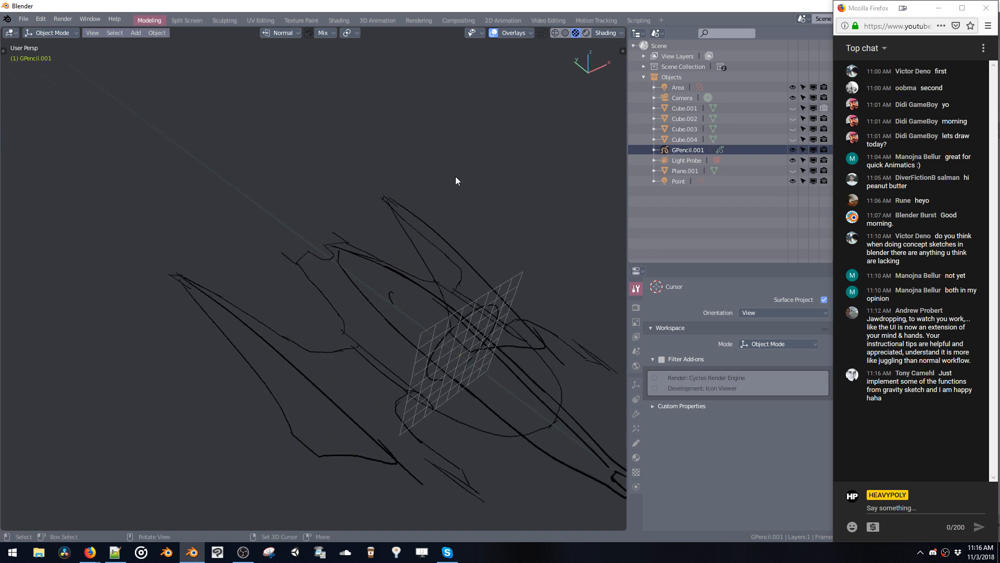
Turn off the Grease Pencil Canvas and Fade 3D Objects overlays.
{"action": "left_click", "coordinate": [523, 34]}
{"action": "left_click", "coordinate": [453, 293]}
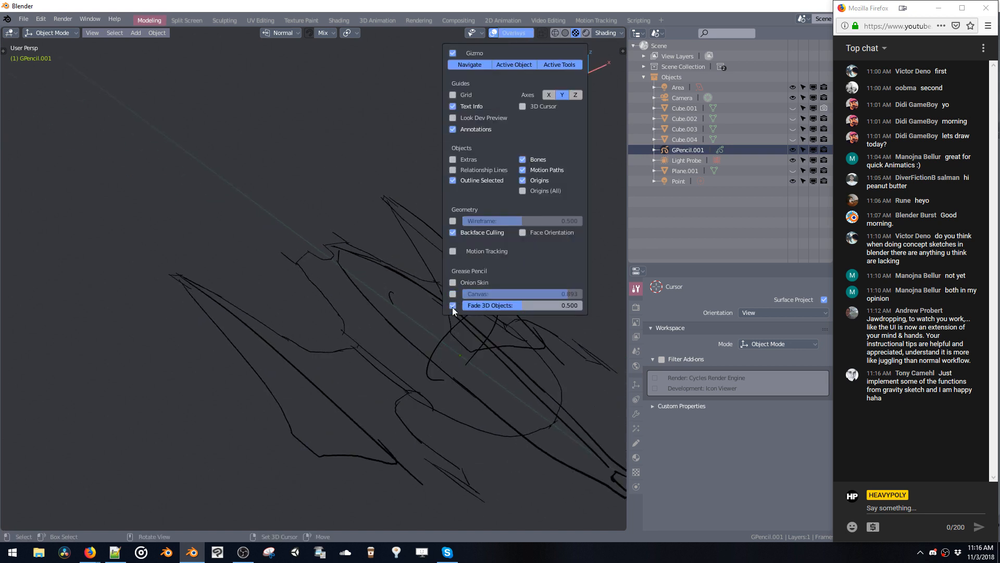
{"action": "left_click", "coordinate": [453, 305]}
{"action": "mouse_move", "coordinate": [339, 223]}
{"action": "middle_mouse_down"}
{"action": "mouse_move", "coordinate": [429, 271]}
{"action": "mouse_move", "coordinate": [383, 210]}
{"action": "mouse_move", "coordinate": [352, 205]}
{"action": "middle_mouse_up"}
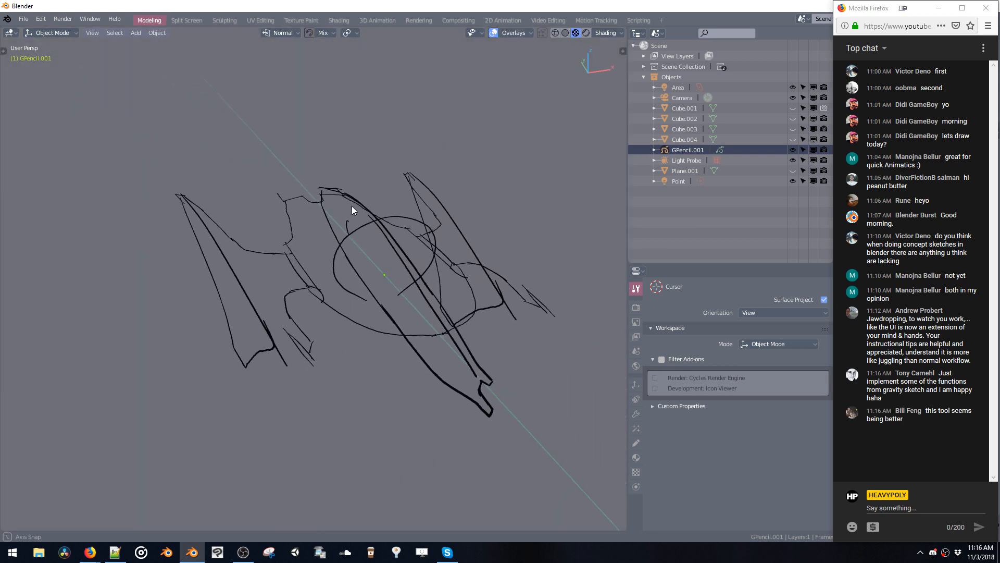
Put the GPencil.001 object back in Draw mode.
{"action": "key", "text": "ctrl+Tab"}
{"action": "left_click", "coordinate": [307, 180]}
{"action": "key", "text": "KP_7"}
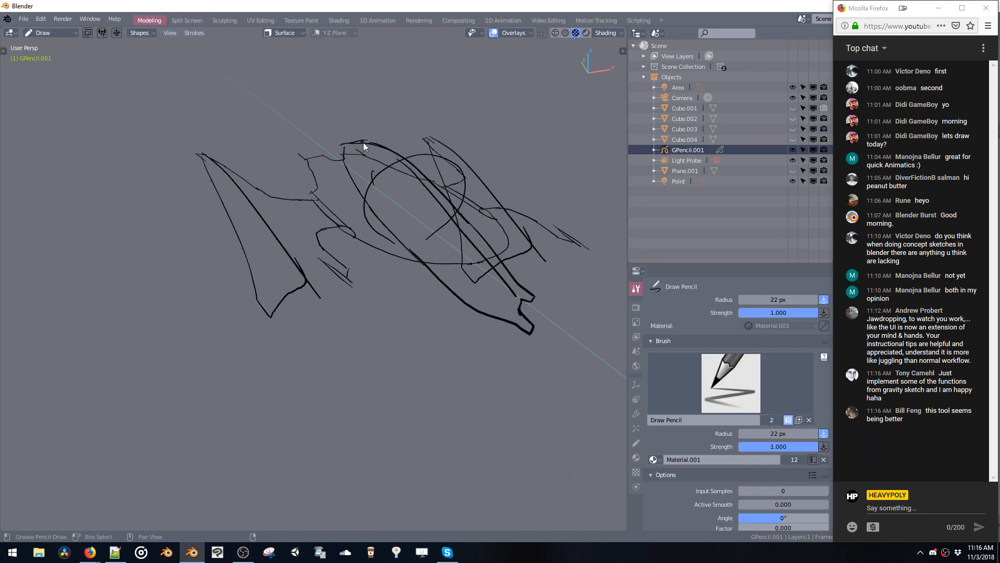
Draw a tapered tail outline extending past the hull's rounded end, working in the top view.
{"action": "middle_click_drag", "start_coordinate": [364, 171], "coordinate": [369, 214], "text": "ctrl"}
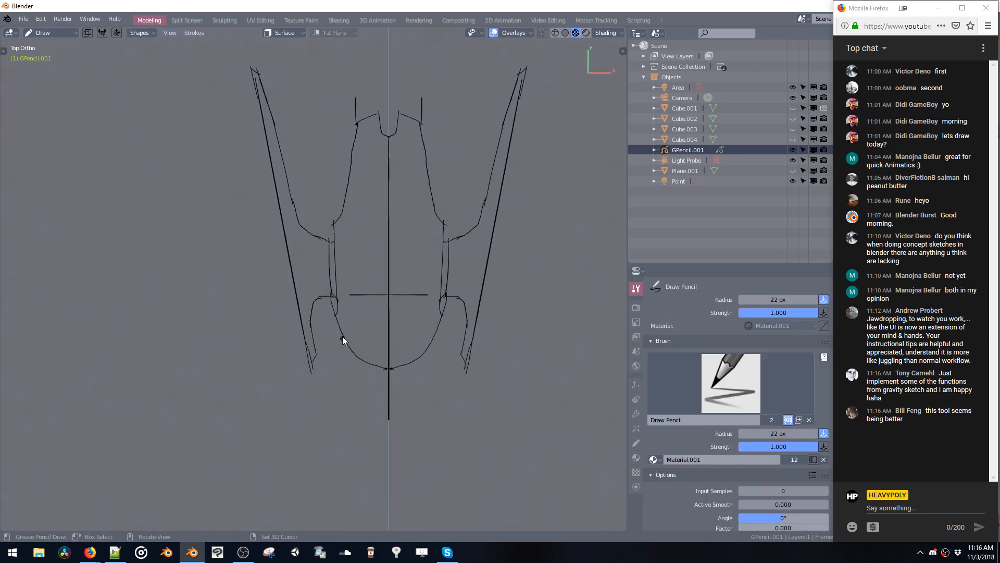
{"action": "mouse_move", "coordinate": [342, 335]}
{"action": "left_mouse_down"}
{"action": "mouse_move", "coordinate": [361, 413]}
{"action": "mouse_move", "coordinate": [389, 415]}
{"action": "mouse_move", "coordinate": [367, 411]}
{"action": "mouse_move", "coordinate": [364, 420]}
{"action": "left_mouse_up"}
{"action": "key", "text": "ctrl+z"}
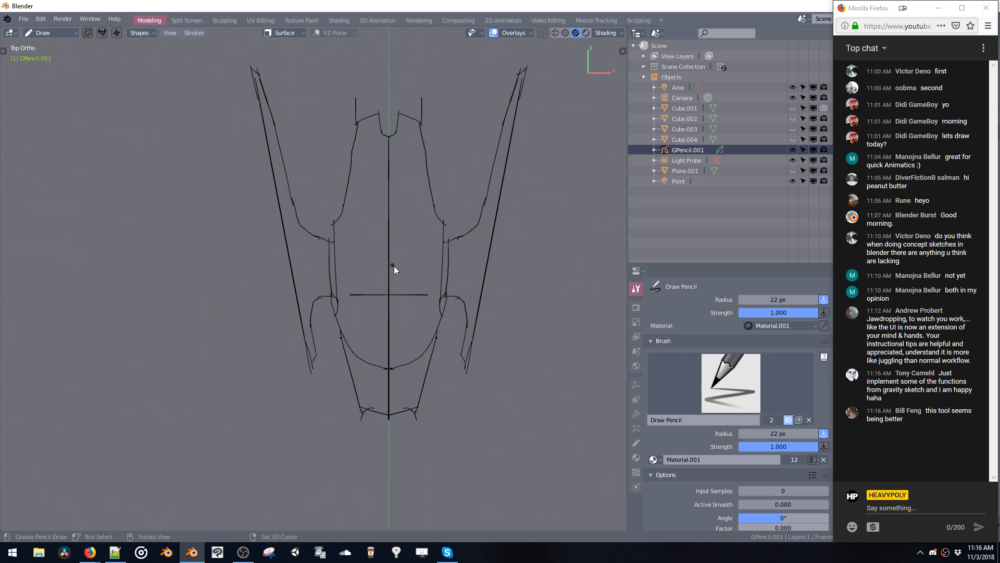
Draw a curved stroke linking the hull side to the wing's inner edge, undoing and redrawing misplaced attempts.
{"action": "middle_click_drag", "start_coordinate": [432, 219], "coordinate": [435, 235], "text": "shift"}
{"action": "mouse_move", "coordinate": [452, 242]}
{"action": "left_mouse_down"}
{"action": "mouse_move", "coordinate": [451, 271]}
{"action": "mouse_move", "coordinate": [469, 244]}
{"action": "left_mouse_up"}
{"action": "key", "text": "ctrl+z"}
{"action": "key", "text": "ctrl+z"}
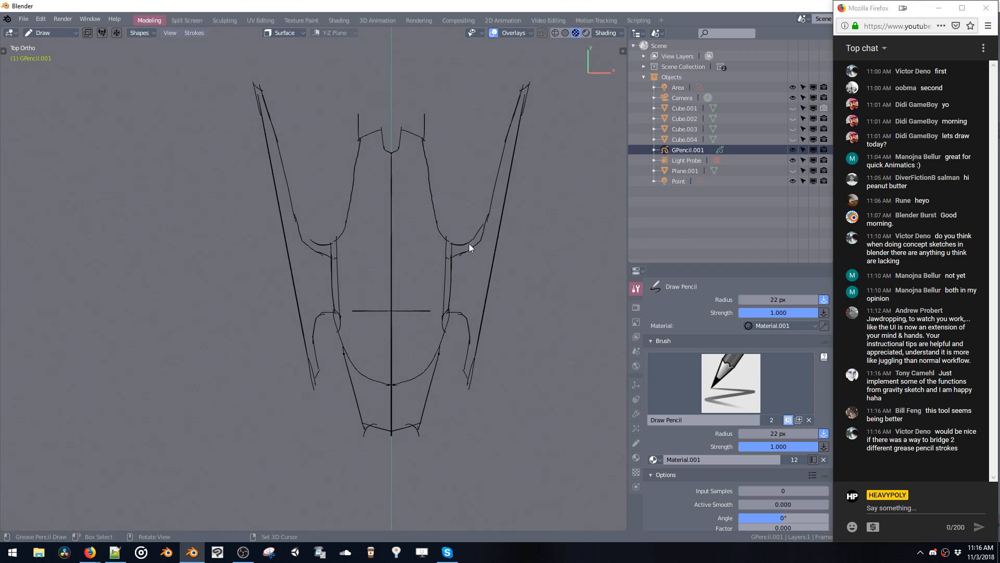
{"action": "key", "text": "ctrl+z"}
{"action": "left_click_drag", "start_coordinate": [487, 221], "coordinate": [467, 245]}
{"action": "middle_click_drag", "start_coordinate": [445, 265], "coordinate": [448, 242], "text": "shift"}
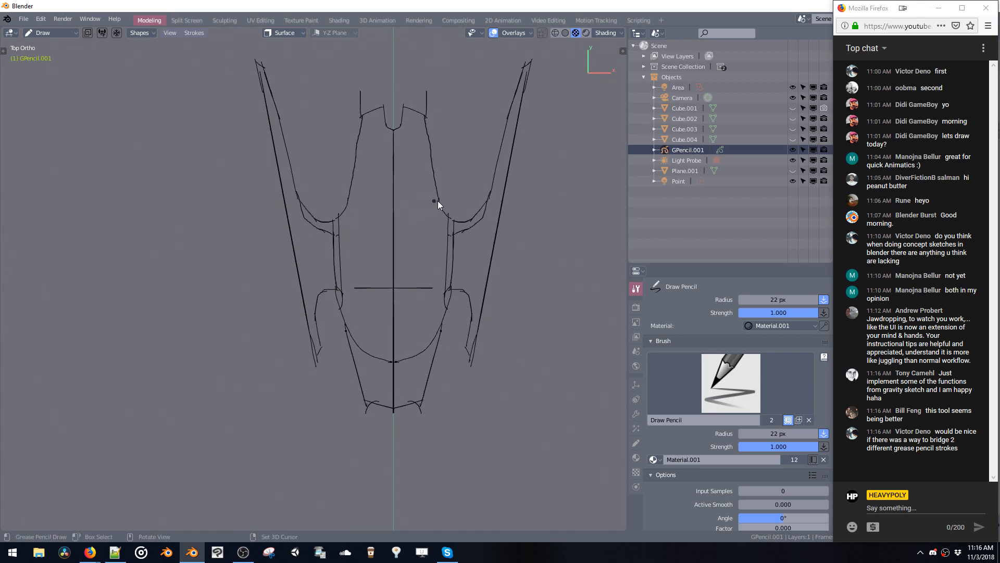
In Edit Mode, open a gap in the curve between hull and wing, then bridge it by joining the strokes.
{"action": "key", "text": "Tab"}
{"action": "scroll", "coordinate": [487, 188], "scroll_direction": "up", "scroll_amount": 2}
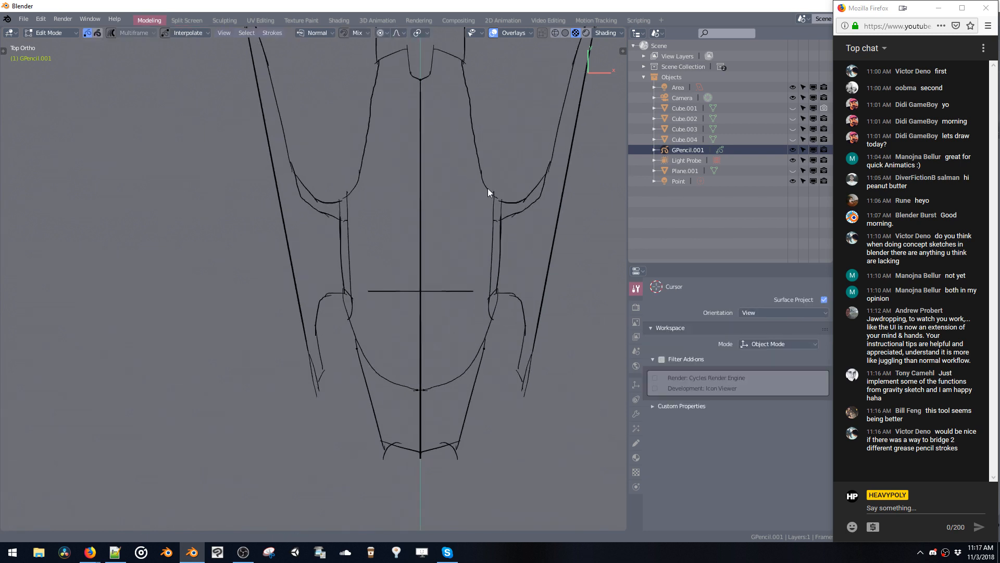
{"action": "middle_click_drag", "start_coordinate": [487, 188], "coordinate": [460, 210], "text": "shift"}
{"action": "left_click_drag", "start_coordinate": [456, 207], "coordinate": [468, 230]}
{"action": "left_click", "coordinate": [458, 218]}
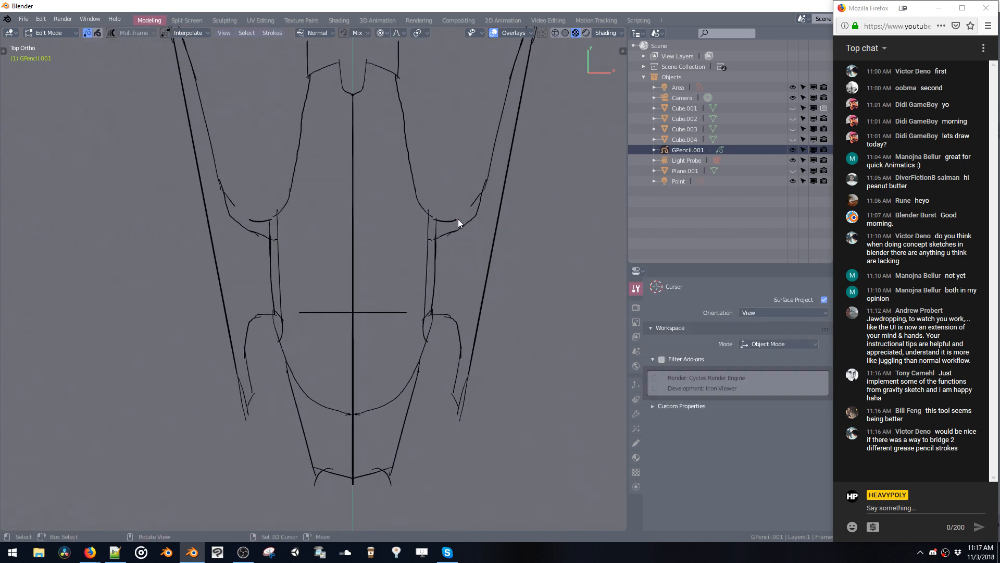
{"action": "scroll", "coordinate": [470, 216], "scroll_direction": "up", "scroll_amount": 3}
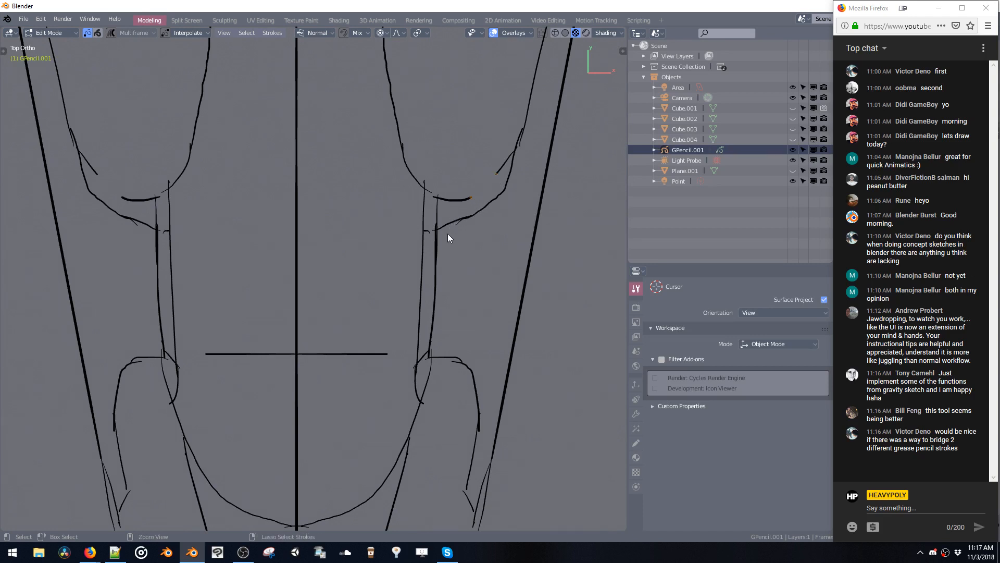
{"action": "key", "text": "ctrl+j"}
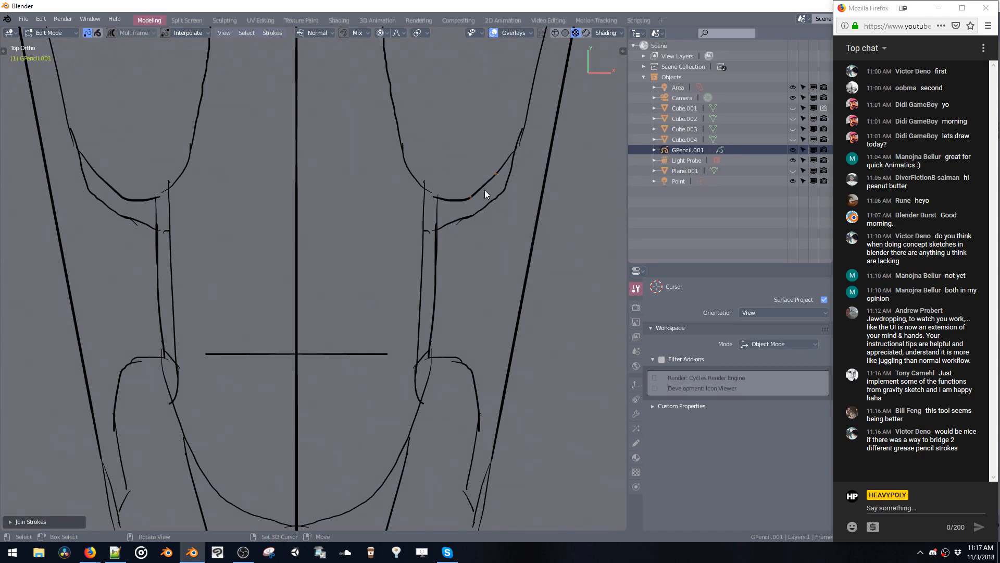
Select the curve between hull and wing in a perspective view and turn off proportional editing.
{"action": "mouse_move", "coordinate": [440, 179]}
{"action": "middle_mouse_down"}
{"action": "mouse_move", "coordinate": [410, 245]}
{"action": "mouse_move", "coordinate": [361, 189]}
{"action": "middle_mouse_up"}
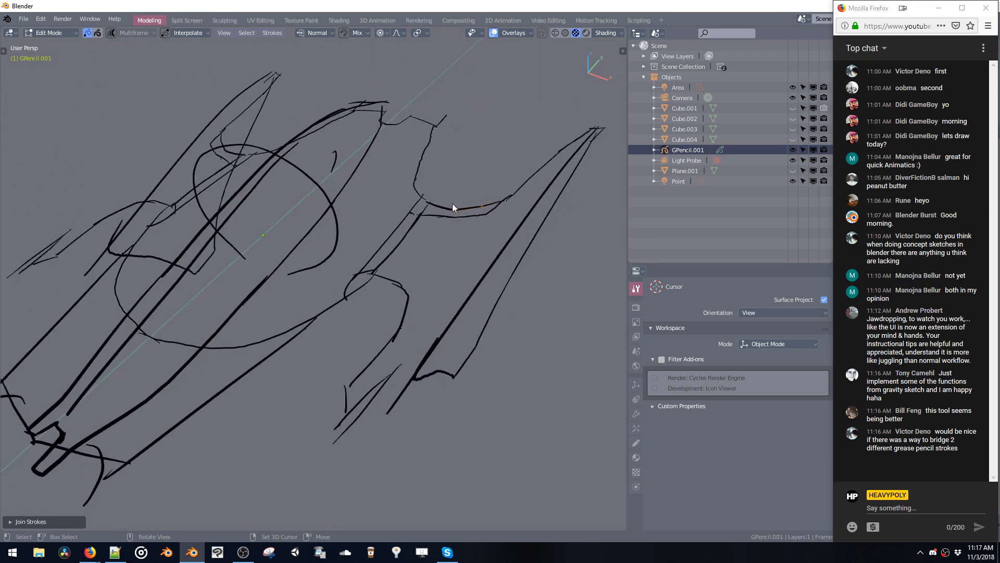
{"action": "double_click", "coordinate": [452, 207]}
{"action": "key", "text": "g"}
{"action": "key", "text": "shift+z"}
{"action": "right_click", "coordinate": [452, 174]}
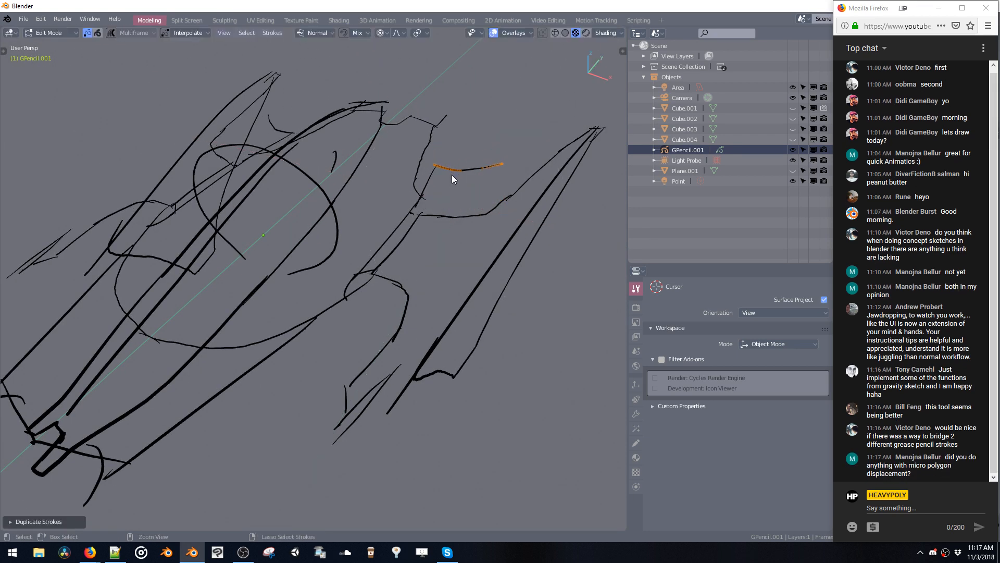
{"action": "left_click", "coordinate": [380, 33]}
{"action": "left_click", "coordinate": [387, 45]}
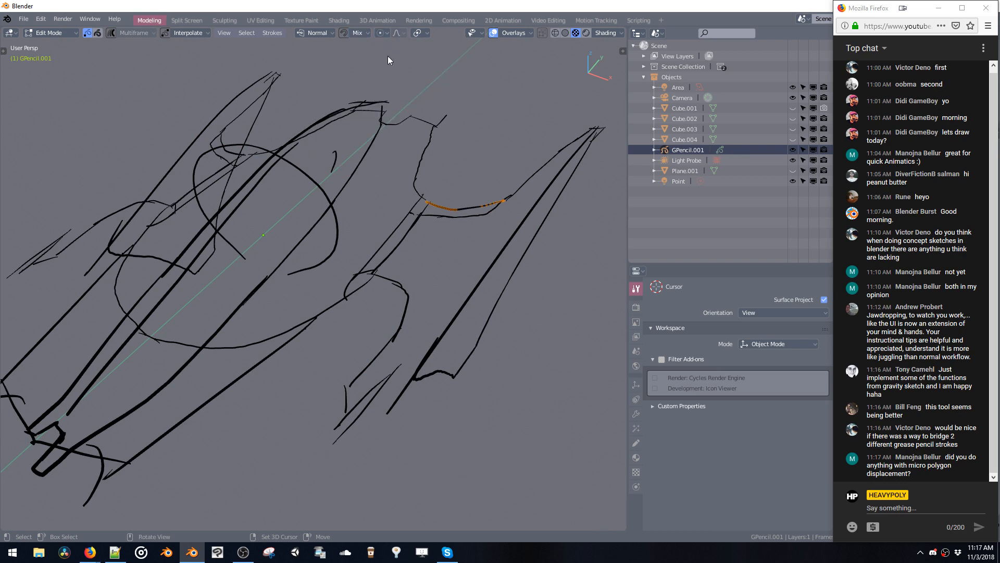
Duplicate the selected curve, raise the copy along the Z axis and add the original curve to the selection.
{"action": "key", "text": "shift+d"}
{"action": "key", "text": "z"}
{"action": "left_click", "coordinate": [465, 179]}
{"action": "mouse_move", "coordinate": [464, 180]}
{"action": "middle_mouse_down"}
{"action": "mouse_move", "coordinate": [490, 139]}
{"action": "mouse_move", "coordinate": [439, 186]}
{"action": "middle_mouse_up"}
{"action": "left_click", "coordinate": [440, 187], "text": "shift"}
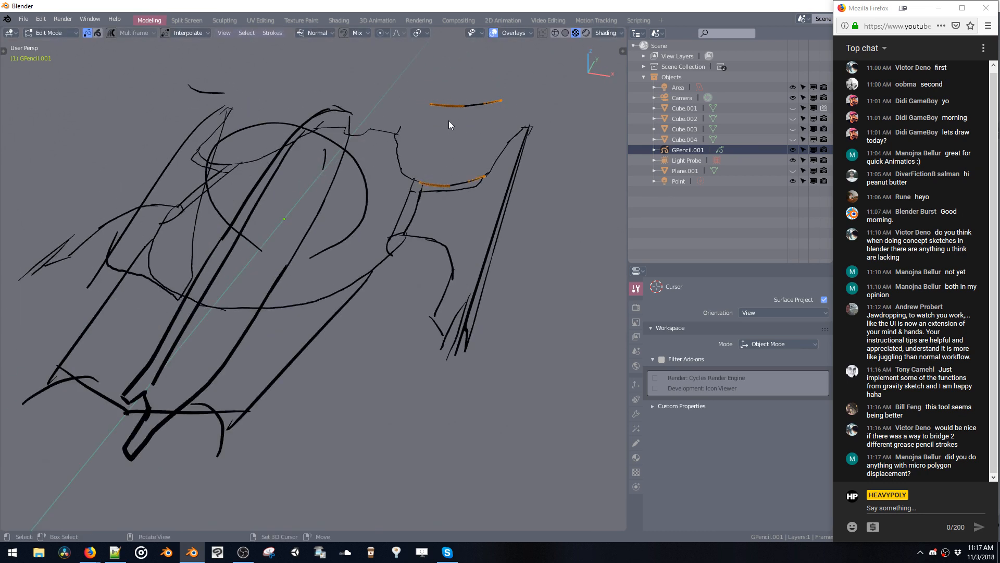
Reposition the duplicated curve along the Z and Y axes so it sits closely above the original.
{"action": "mouse_move", "coordinate": [449, 142]}
{"action": "middle_mouse_down"}
{"action": "mouse_move", "coordinate": [415, 115]}
{"action": "mouse_move", "coordinate": [370, 116]}
{"action": "mouse_move", "coordinate": [442, 124]}
{"action": "mouse_move", "coordinate": [414, 103]}
{"action": "mouse_move", "coordinate": [386, 133]}
{"action": "middle_mouse_up"}
{"action": "key", "text": "g"}
{"action": "key", "text": "z"}
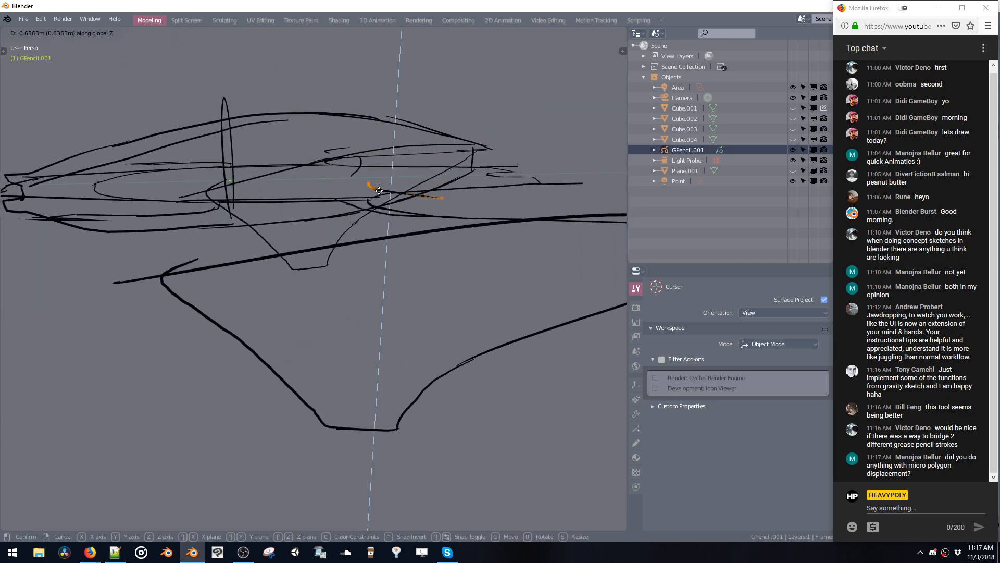
{"action": "left_click", "coordinate": [379, 192]}
{"action": "mouse_move", "coordinate": [381, 192]}
{"action": "middle_mouse_down"}
{"action": "mouse_move", "coordinate": [432, 178]}
{"action": "mouse_move", "coordinate": [410, 213]}
{"action": "mouse_move", "coordinate": [459, 190]}
{"action": "mouse_move", "coordinate": [431, 192]}
{"action": "mouse_move", "coordinate": [469, 204]}
{"action": "mouse_move", "coordinate": [453, 197]}
{"action": "middle_mouse_up"}
{"action": "key", "text": "g"}
{"action": "key", "text": "y"}
{"action": "left_click", "coordinate": [425, 201]}
{"action": "key", "text": "g"}
{"action": "key", "text": "z"}
{"action": "left_click", "coordinate": [430, 182]}
Select both the raised and original curves and join them into a single stroke.
{"action": "double_click", "coordinate": [430, 206], "text": "shift"}
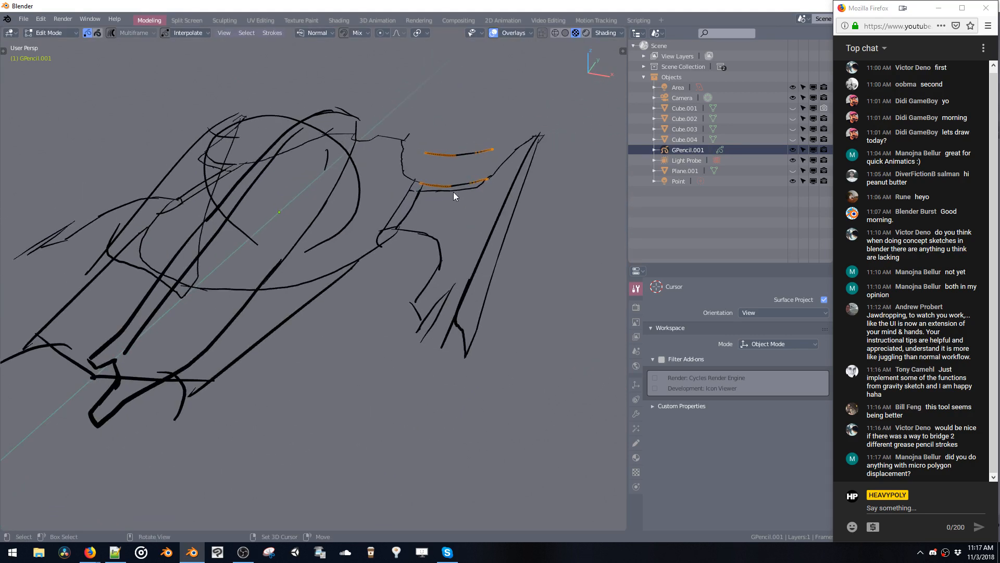
{"action": "left_click", "coordinate": [420, 182]}
{"action": "key", "text": "ctrl+j"}
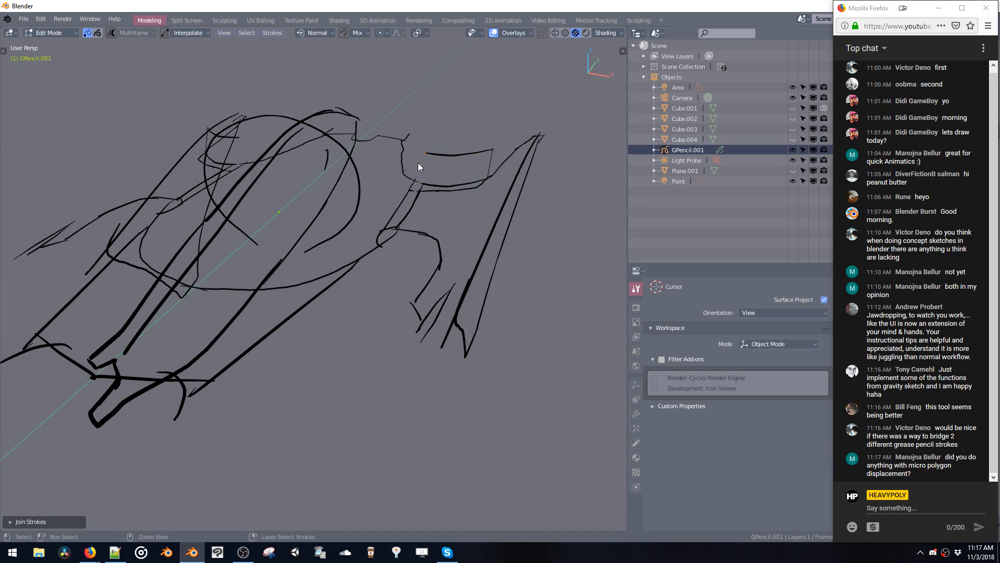
Select the joined double curve and try applying Join and Flip Direction to close its open end.
{"action": "mouse_move", "coordinate": [417, 163]}
{"action": "middle_mouse_down"}
{"action": "mouse_move", "coordinate": [439, 151]}
{"action": "mouse_move", "coordinate": [427, 143]}
{"action": "mouse_move", "coordinate": [437, 158]}
{"action": "mouse_move", "coordinate": [438, 146]}
{"action": "mouse_move", "coordinate": [401, 183]}
{"action": "mouse_move", "coordinate": [421, 199]}
{"action": "mouse_move", "coordinate": [446, 193]}
{"action": "middle_mouse_up"}
{"action": "left_click", "coordinate": [440, 159]}
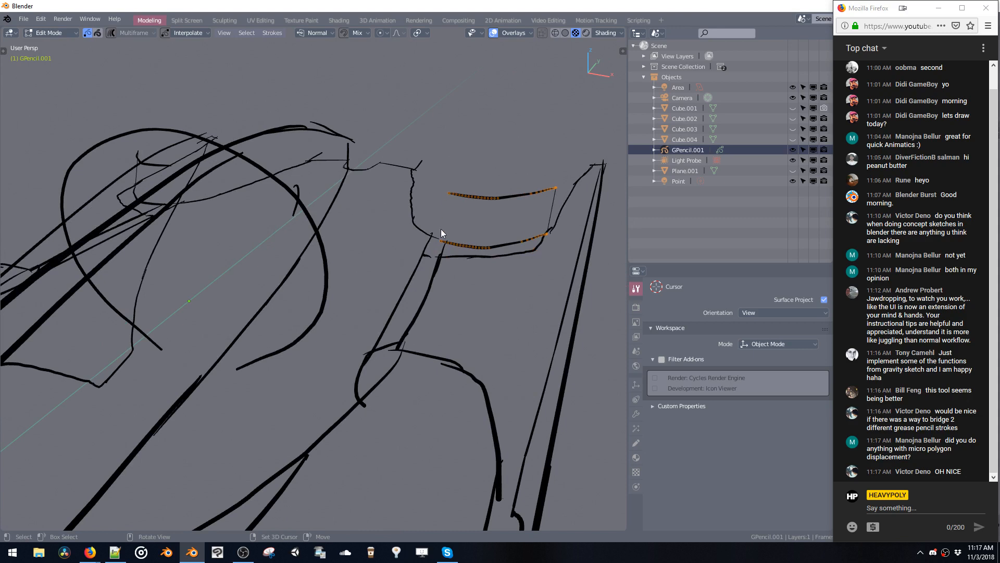
{"action": "left_click", "coordinate": [266, 33]}
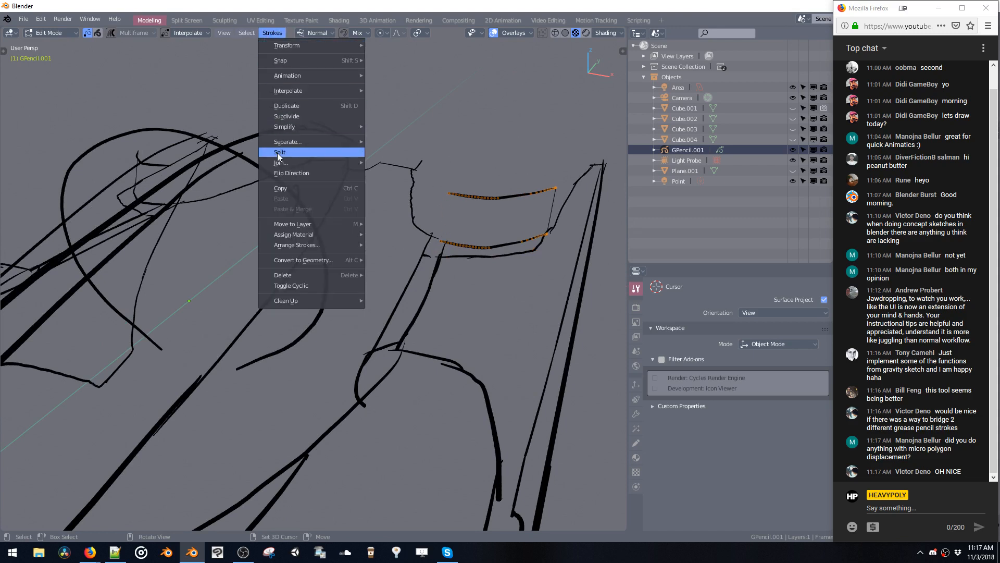
{"action": "mouse_move", "coordinate": [277, 164]}
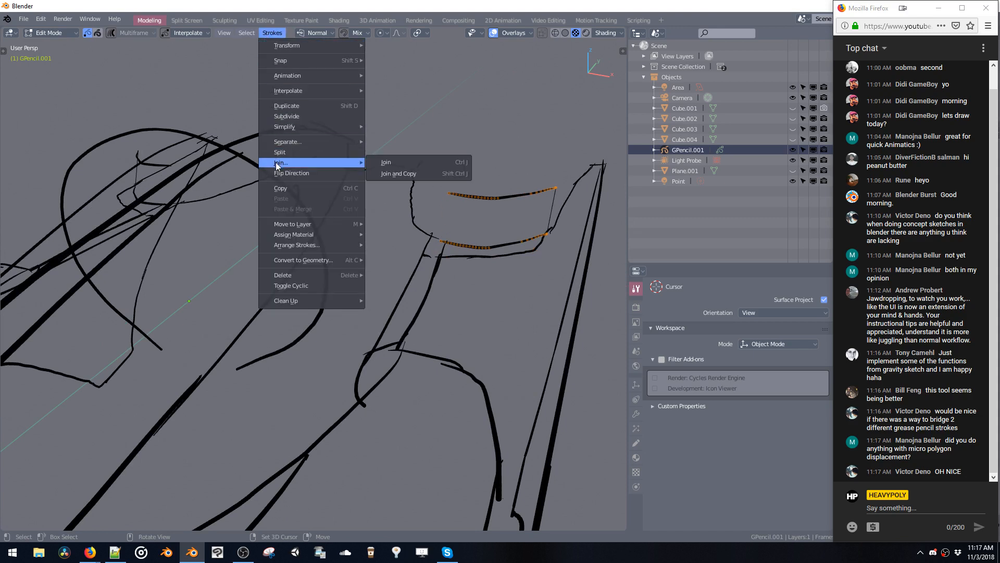
{"action": "left_click", "coordinate": [386, 162]}
{"action": "left_click", "coordinate": [278, 35]}
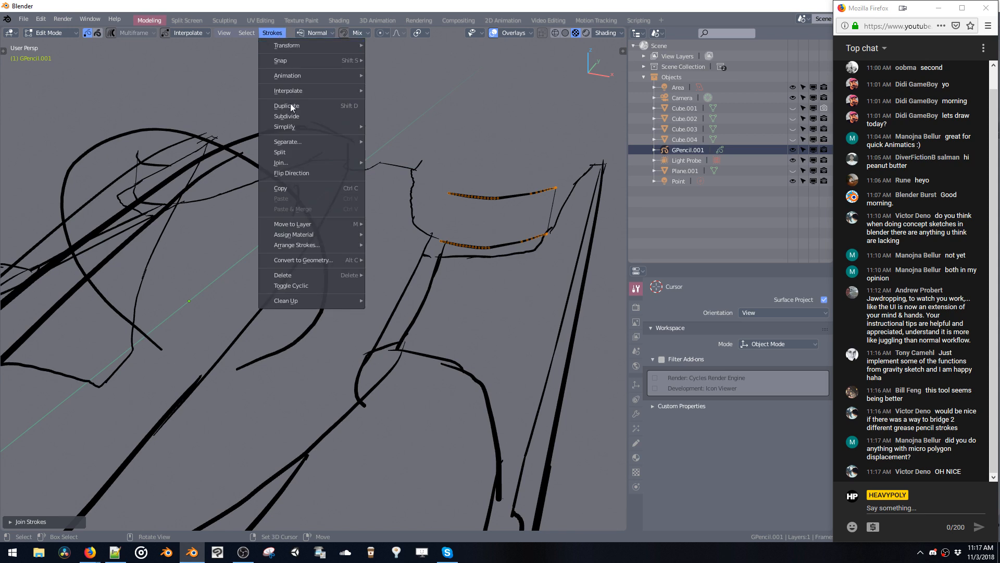
{"action": "left_click", "coordinate": [303, 173]}
{"action": "left_click", "coordinate": [272, 32]}
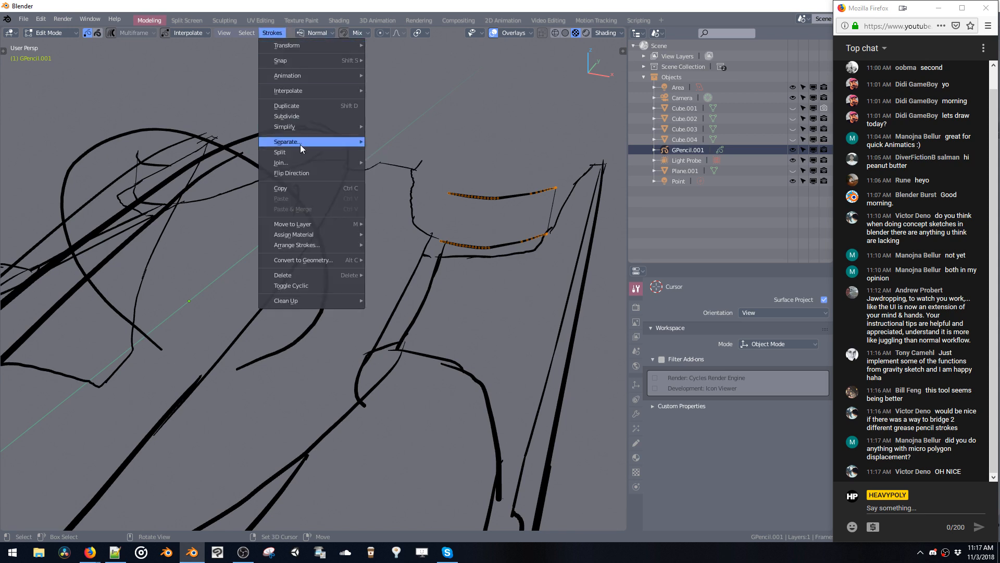
{"action": "mouse_move", "coordinate": [304, 162]}
{"action": "left_click", "coordinate": [377, 162]}
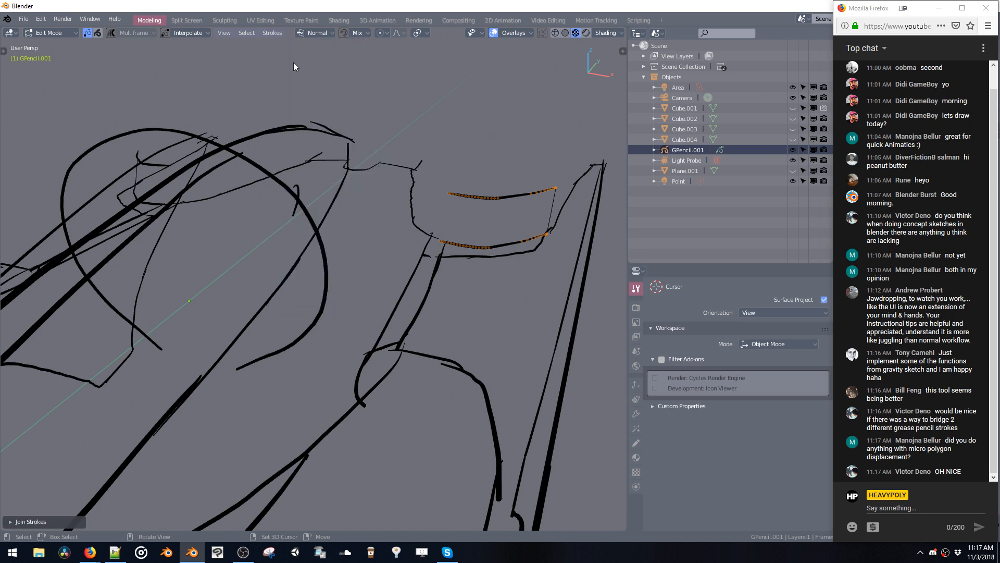
Select the joined double curve and close its open end with Toggle Cyclic.
{"action": "left_click", "coordinate": [271, 33]}
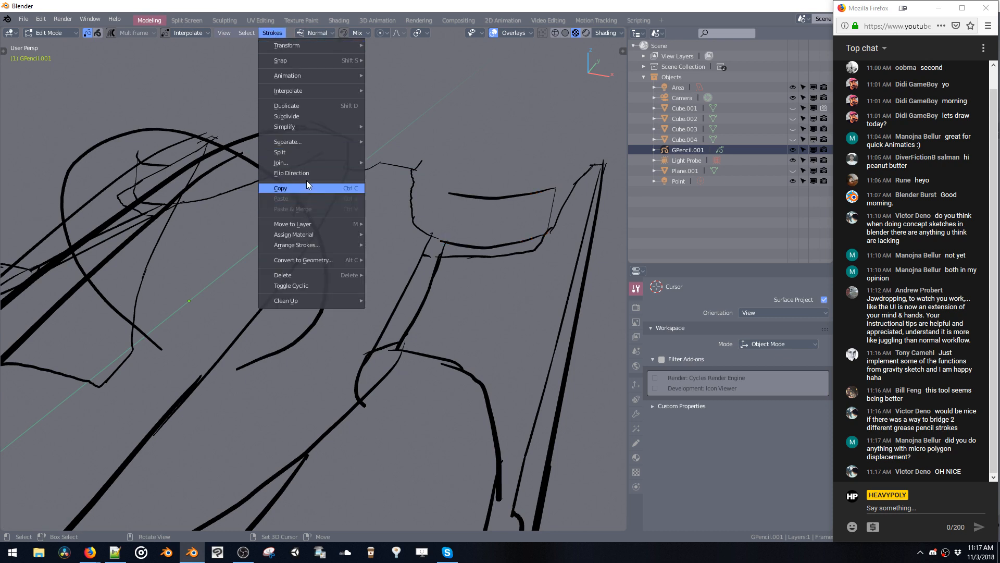
{"action": "mouse_move", "coordinate": [299, 91]}
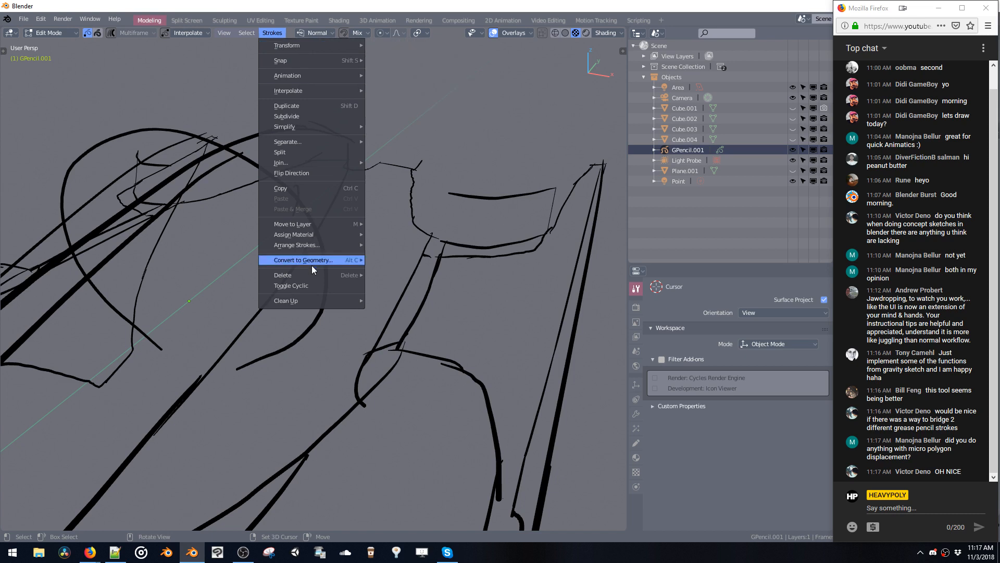
{"action": "left_click", "coordinate": [289, 287]}
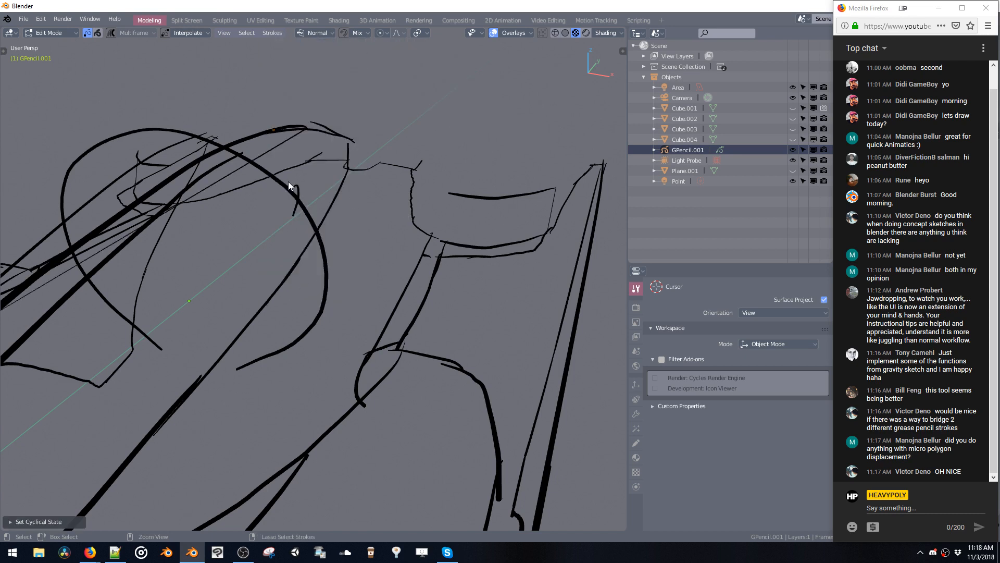
{"action": "left_click", "coordinate": [450, 193]}
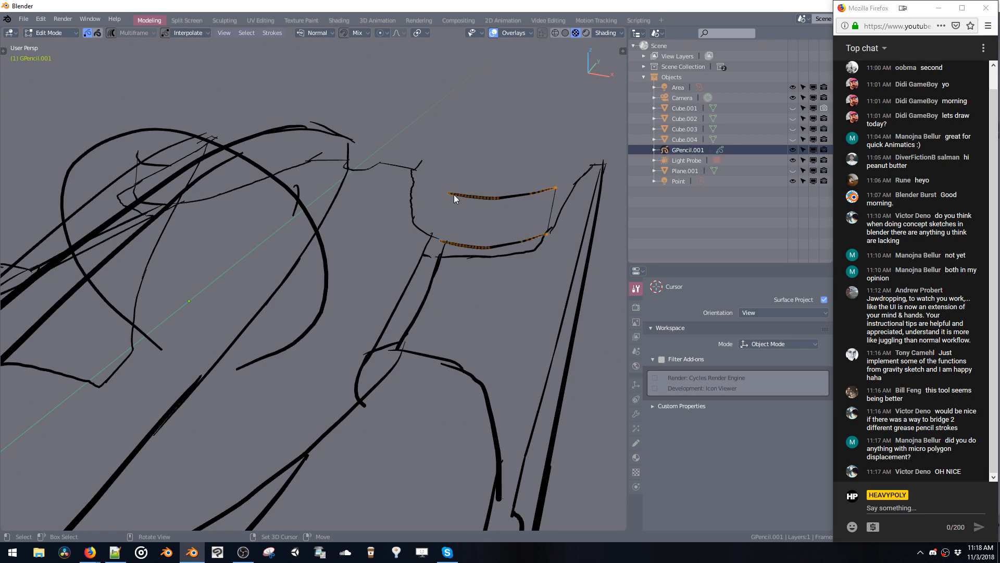
{"action": "left_click", "coordinate": [272, 33]}
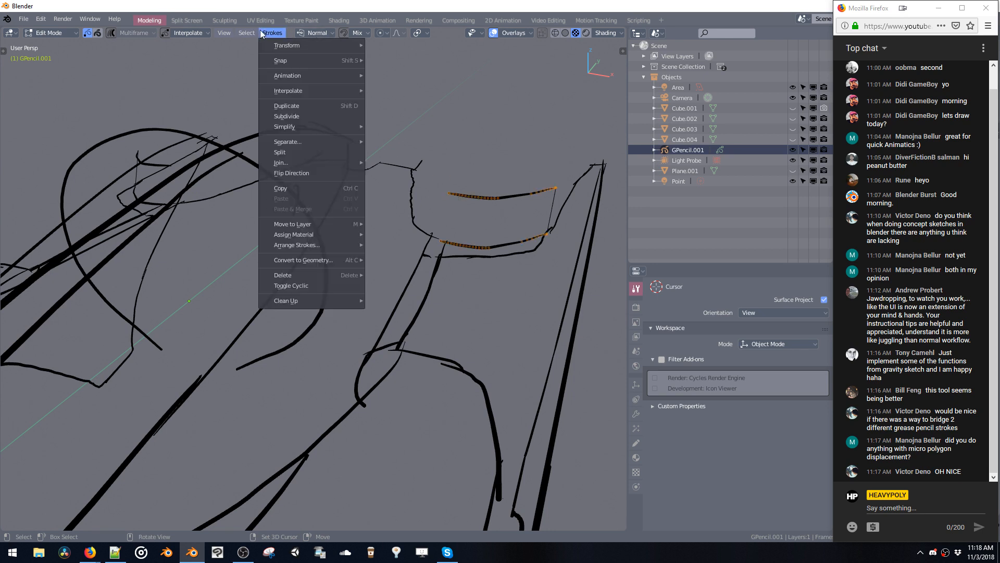
{"action": "left_click", "coordinate": [328, 286]}
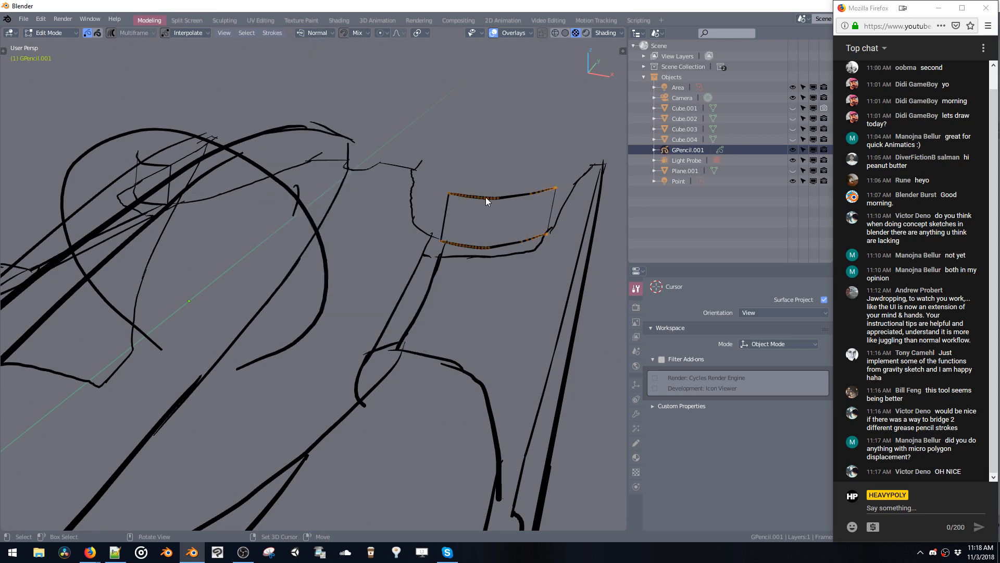
Move the closed panel stroke along the Z axis to align it with the end of the hull.
{"action": "middle_click_drag", "start_coordinate": [485, 197], "coordinate": [465, 178]}
{"action": "key", "text": "g"}
{"action": "key", "text": "z"}
{"action": "left_click", "coordinate": [465, 98]}
{"action": "mouse_move", "coordinate": [465, 98]}
{"action": "middle_mouse_down"}
{"action": "mouse_move", "coordinate": [437, 129]}
{"action": "mouse_move", "coordinate": [429, 203]}
{"action": "mouse_move", "coordinate": [453, 182]}
{"action": "mouse_move", "coordinate": [411, 158]}
{"action": "mouse_move", "coordinate": [348, 154]}
{"action": "mouse_move", "coordinate": [448, 164]}
{"action": "middle_mouse_up"}
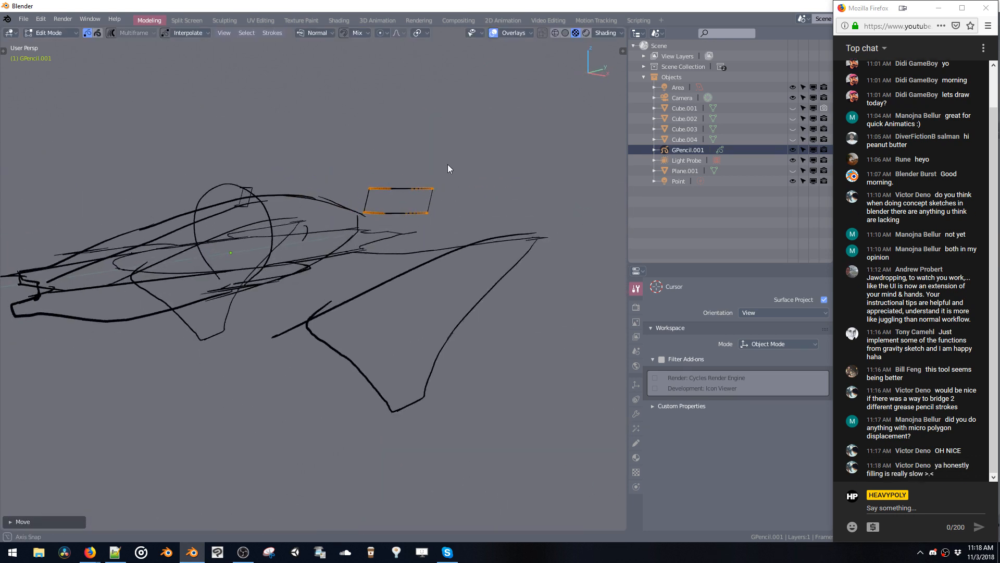
{"action": "key", "text": "g"}
{"action": "key", "text": "z"}
{"action": "left_click", "coordinate": [427, 201]}
{"action": "middle_click_drag", "start_coordinate": [425, 199], "coordinate": [419, 193]}
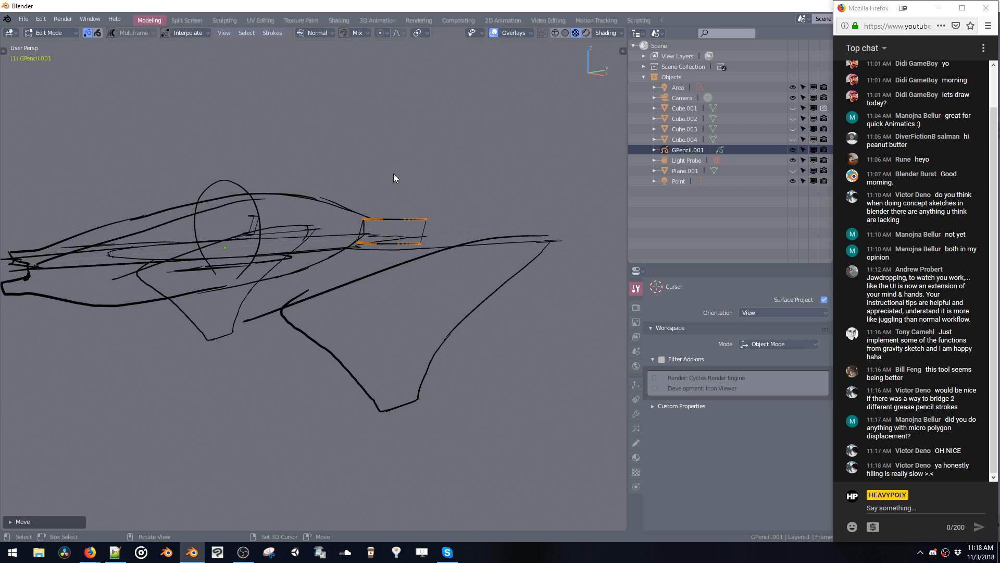
Widen the 3D viewport by narrowing the Outliner and Properties editors.
{"action": "key", "text": "shift+v"}
{"action": "key", "text": "shift+v"}
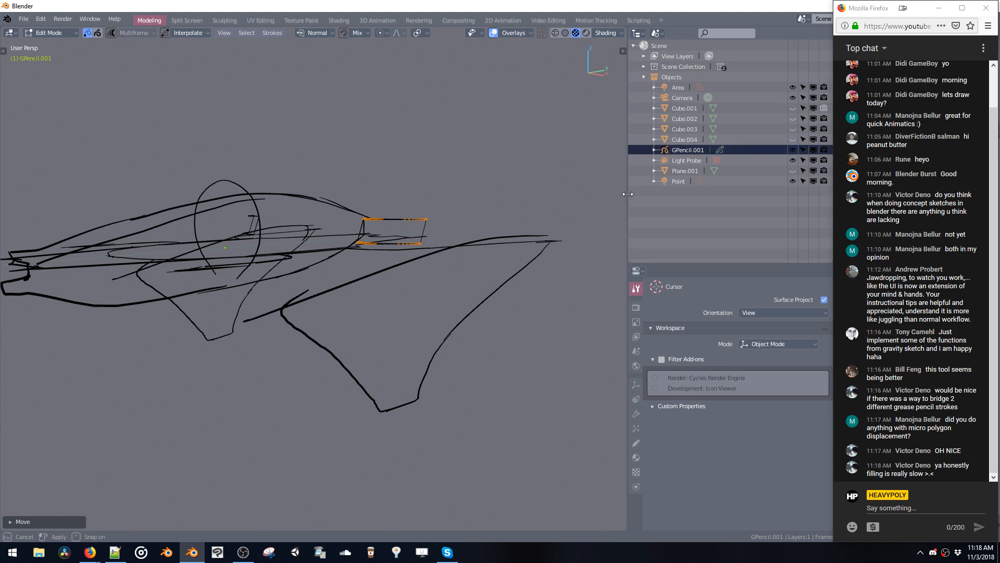
{"action": "left_click_drag", "start_coordinate": [627, 193], "coordinate": [695, 201]}
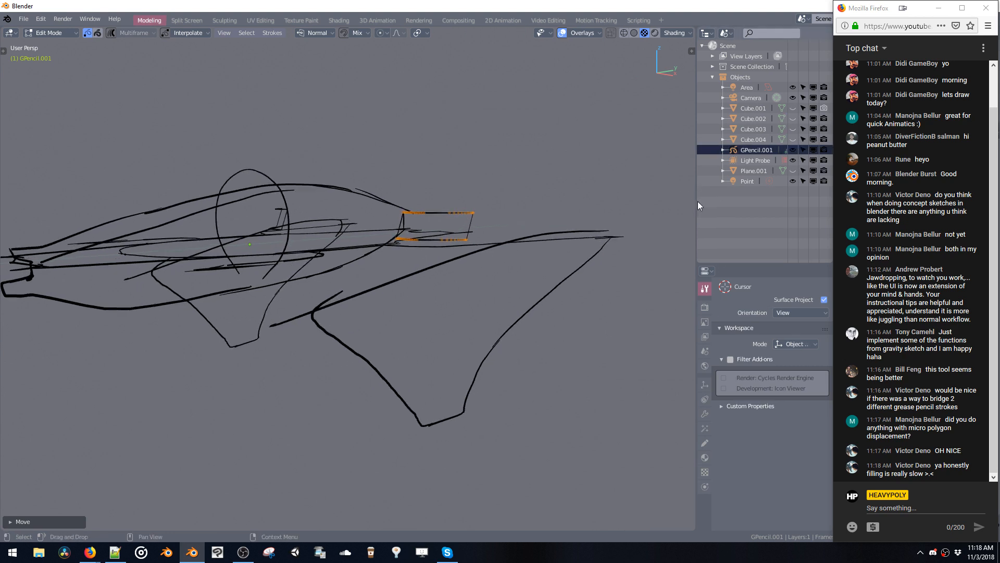
Assign a copy of Material.001 with a semi-transparent light blue fill to the closed panel stroke.
{"action": "key", "text": "shift+v"}
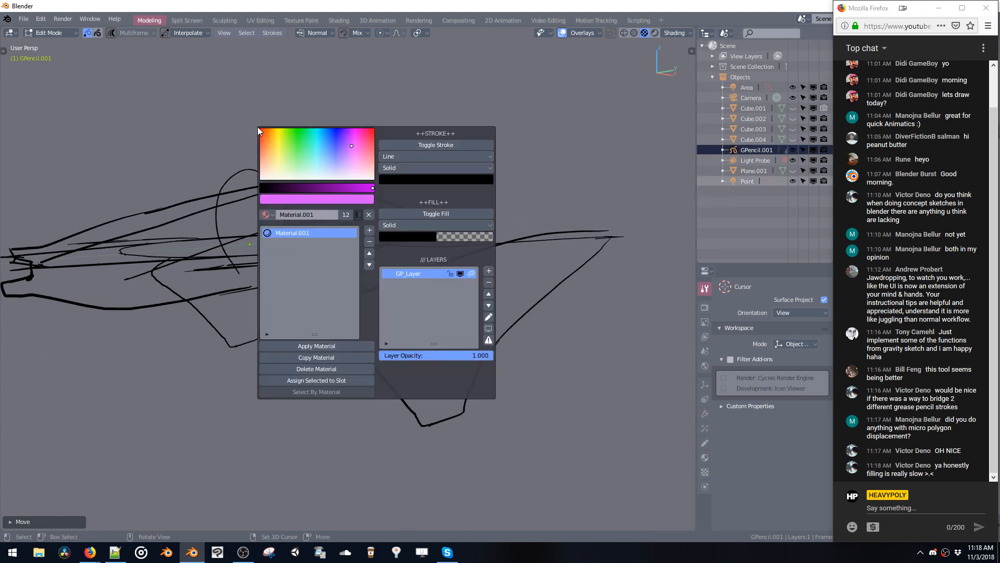
{"action": "key", "text": "shift+v"}
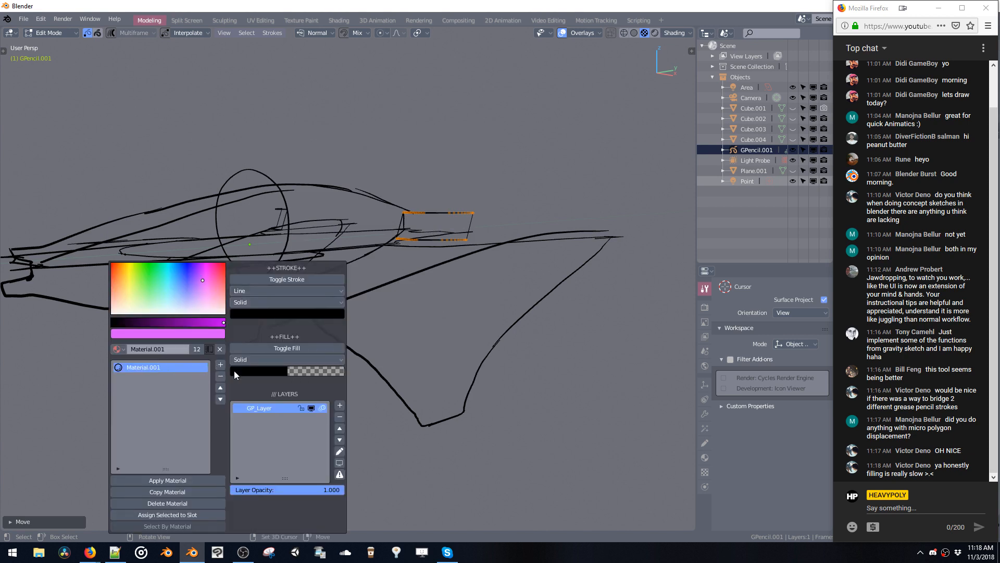
{"action": "left_click", "coordinate": [173, 492]}
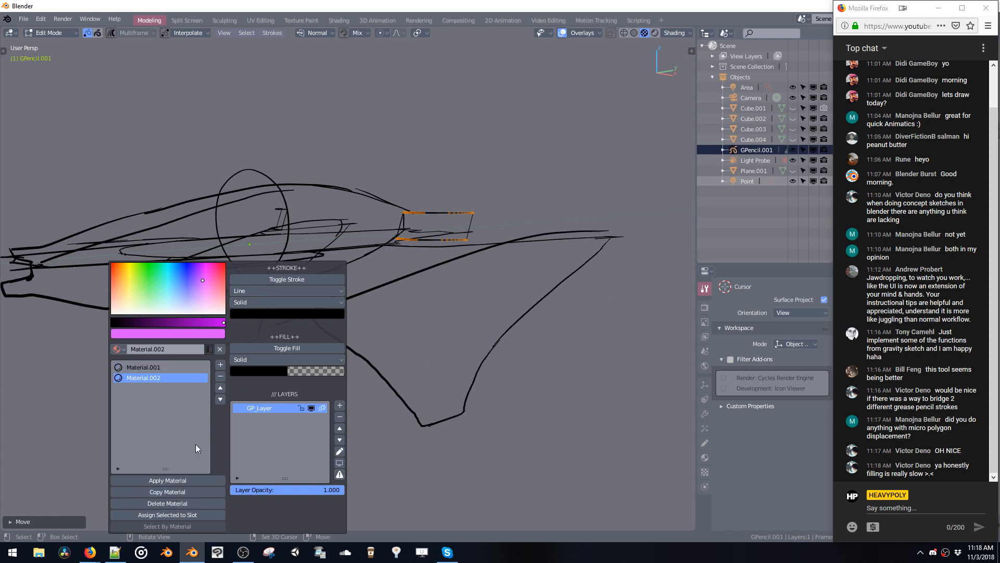
{"action": "left_click", "coordinate": [289, 370]}
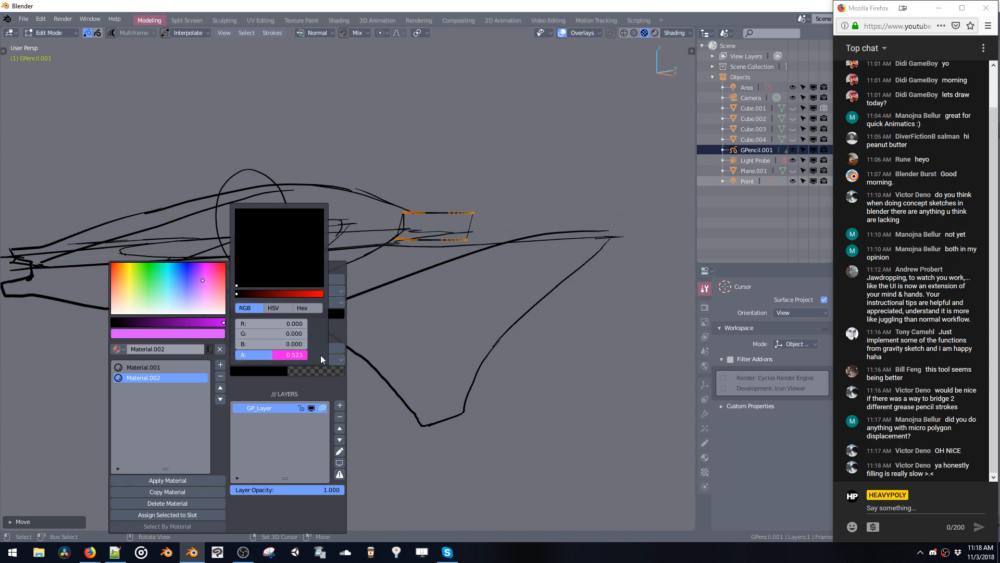
{"action": "left_click_drag", "start_coordinate": [291, 294], "coordinate": [293, 261]}
{"action": "key", "text": "shift+v"}
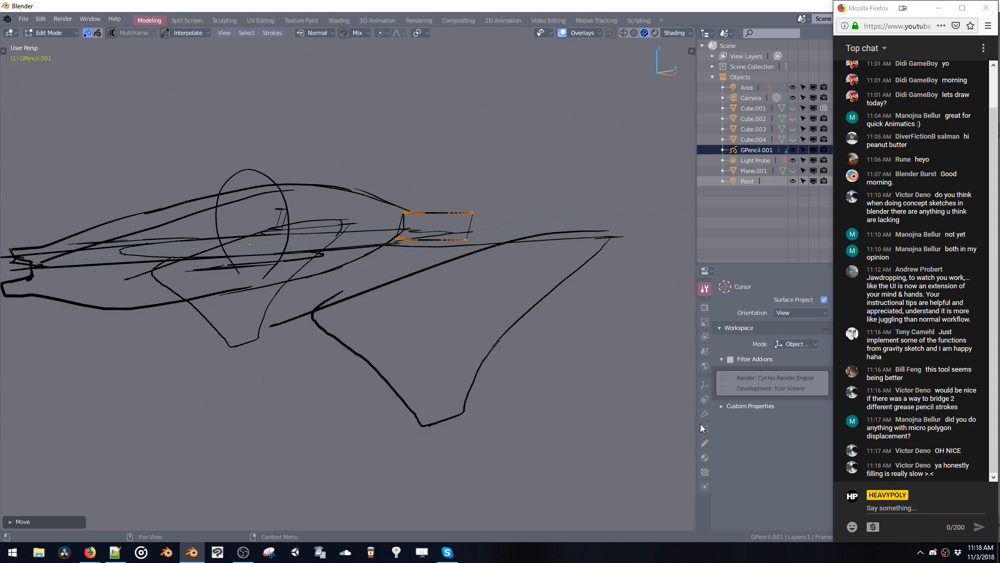
{"action": "left_click", "coordinate": [704, 458]}
{"action": "left_click", "coordinate": [734, 385]}
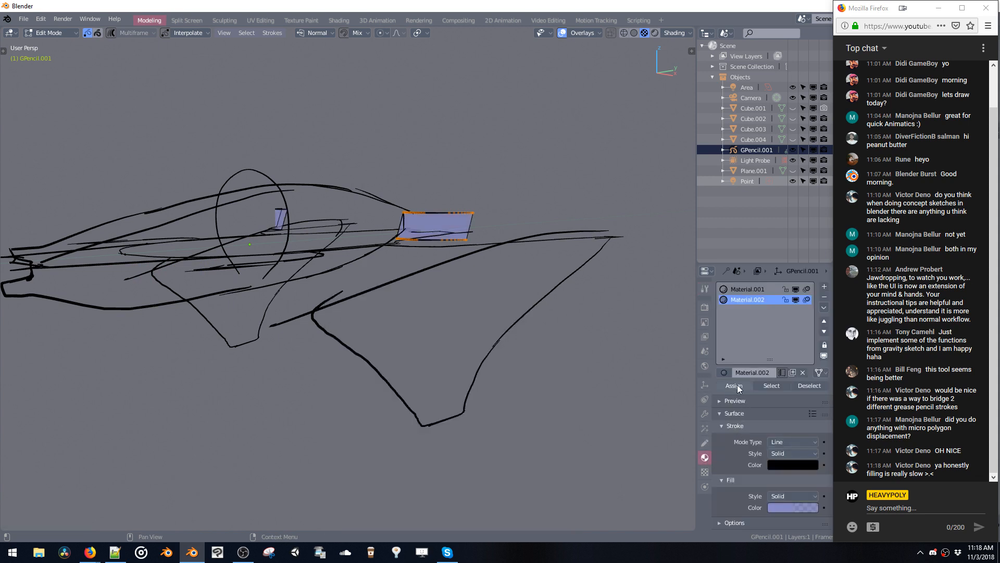
Duplicate the filled panel along the Z axis and offset the copy along Y.
{"action": "mouse_move", "coordinate": [661, 336]}
{"action": "middle_mouse_down"}
{"action": "mouse_move", "coordinate": [500, 258]}
{"action": "mouse_move", "coordinate": [562, 267]}
{"action": "mouse_move", "coordinate": [453, 264]}
{"action": "mouse_move", "coordinate": [486, 250]}
{"action": "mouse_move", "coordinate": [469, 239]}
{"action": "mouse_move", "coordinate": [464, 252]}
{"action": "mouse_move", "coordinate": [451, 246]}
{"action": "mouse_move", "coordinate": [518, 230]}
{"action": "mouse_move", "coordinate": [518, 238]}
{"action": "mouse_move", "coordinate": [434, 198]}
{"action": "middle_mouse_up"}
{"action": "key", "text": "shift+d"}
{"action": "key", "text": "z"}
{"action": "left_click", "coordinate": [487, 226]}
{"action": "key", "text": "g"}
{"action": "key", "text": "y"}
{"action": "left_click", "coordinate": [482, 236]}
Adjust the duplicated panel's height along the Z axis so it overlaps the original panel.
{"action": "key", "text": "g"}
{"action": "key", "text": "z"}
{"action": "left_click", "coordinate": [480, 249]}
{"action": "key", "text": "g"}
{"action": "key", "text": "z"}
{"action": "left_click", "coordinate": [450, 239]}
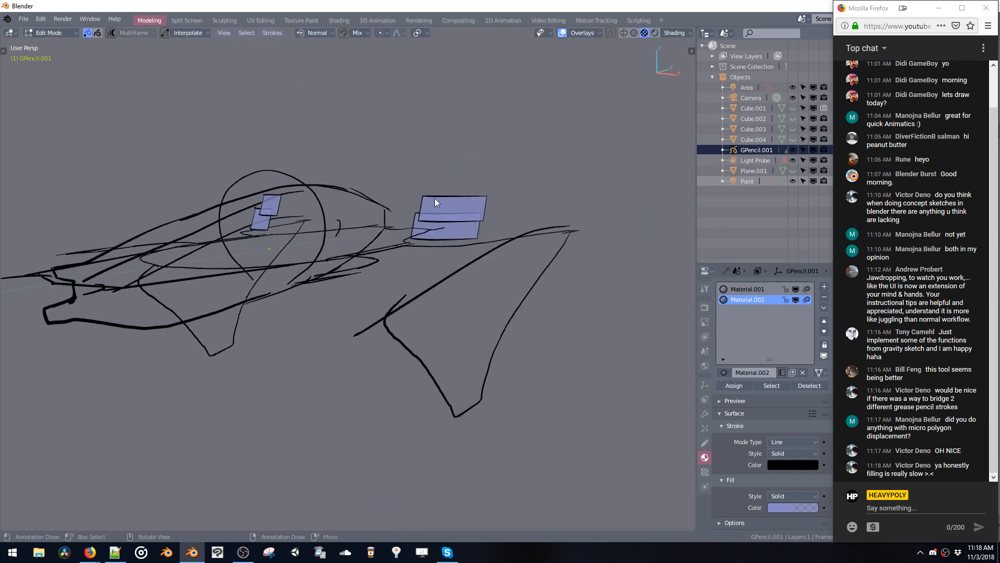
{"action": "key", "text": "g"}
{"action": "key", "text": "z"}
{"action": "left_click", "coordinate": [426, 212]}
Flatten the upper and lower panels along the Z axis and adjust the lower panel's height to match.
{"action": "key", "text": "s"}
{"action": "key", "text": "z"}
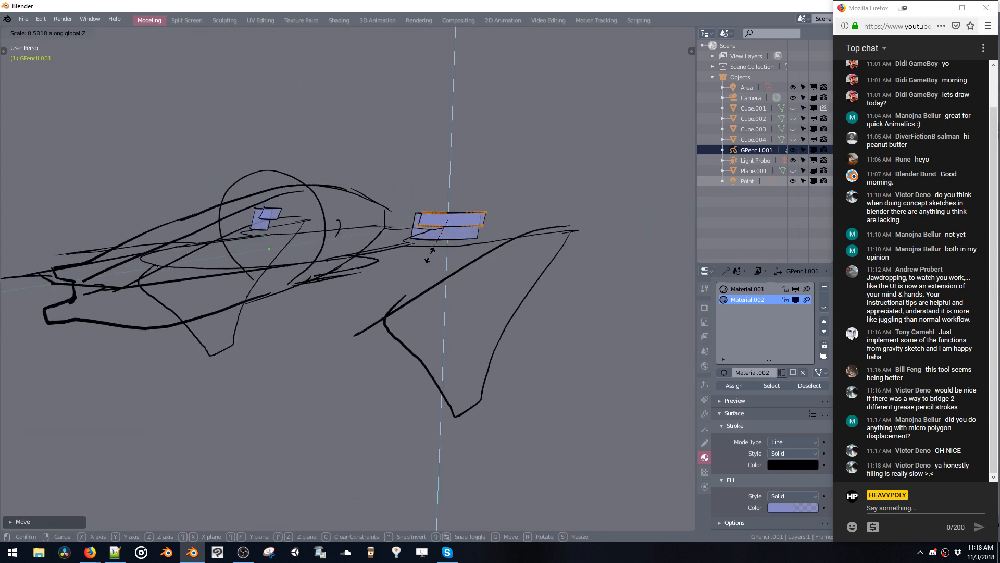
{"action": "left_click", "coordinate": [423, 231]}
{"action": "double_click", "coordinate": [415, 215]}
{"action": "key", "text": "s"}
{"action": "key", "text": "z"}
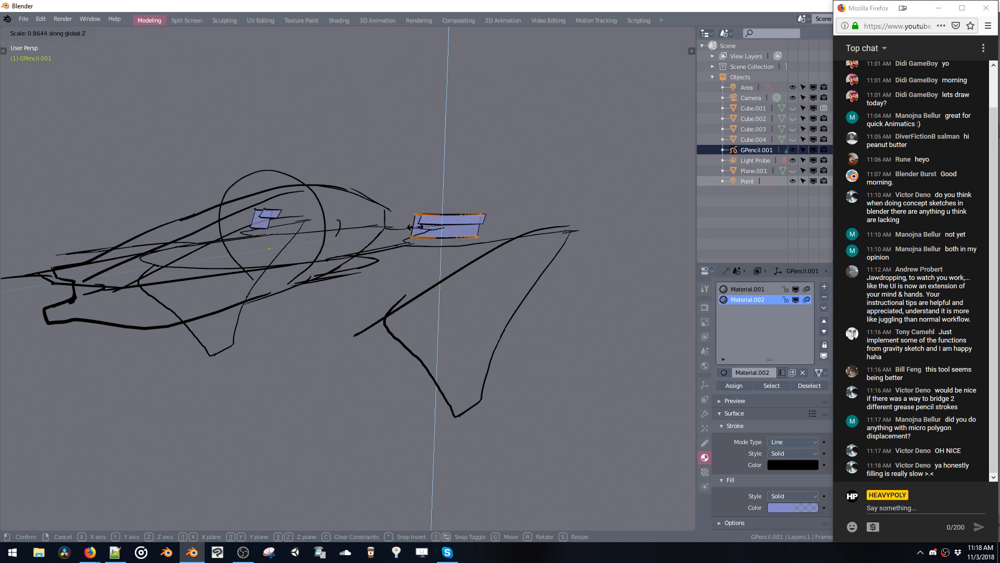
{"action": "left_click", "coordinate": [434, 233]}
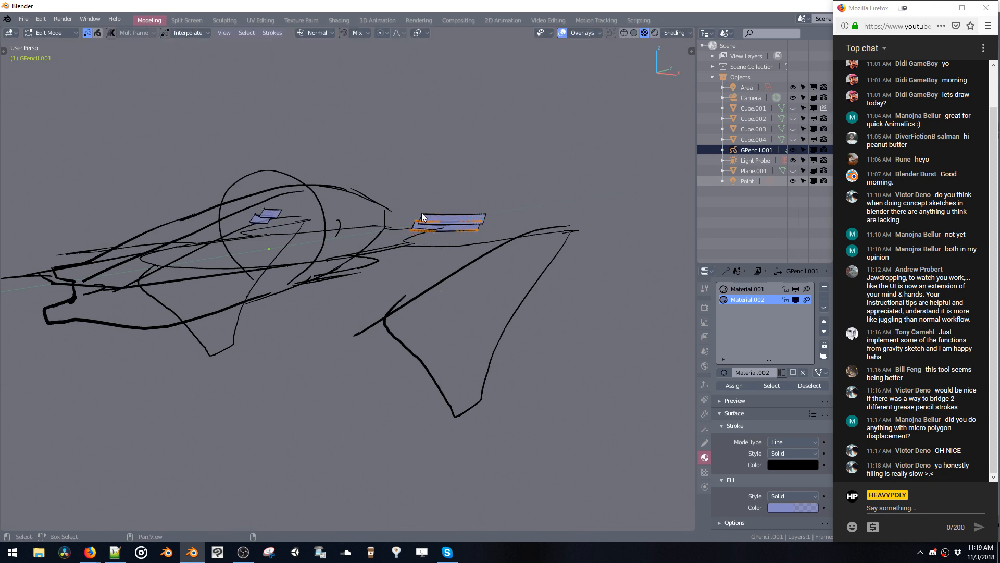
{"action": "key", "text": "g"}
{"action": "key", "text": "z"}
{"action": "left_click", "coordinate": [424, 222]}
Duplicate the panel along the Y axis and repeat the duplication seven times to build a long overlapping row.
{"action": "mouse_move", "coordinate": [424, 221]}
{"action": "middle_mouse_down"}
{"action": "mouse_move", "coordinate": [416, 260]}
{"action": "mouse_move", "coordinate": [395, 265]}
{"action": "mouse_move", "coordinate": [412, 264]}
{"action": "middle_mouse_up"}
{"action": "key", "text": "g"}
{"action": "key", "text": "y"}
{"action": "key", "text": "y"}
{"action": "left_click", "coordinate": [414, 265]}
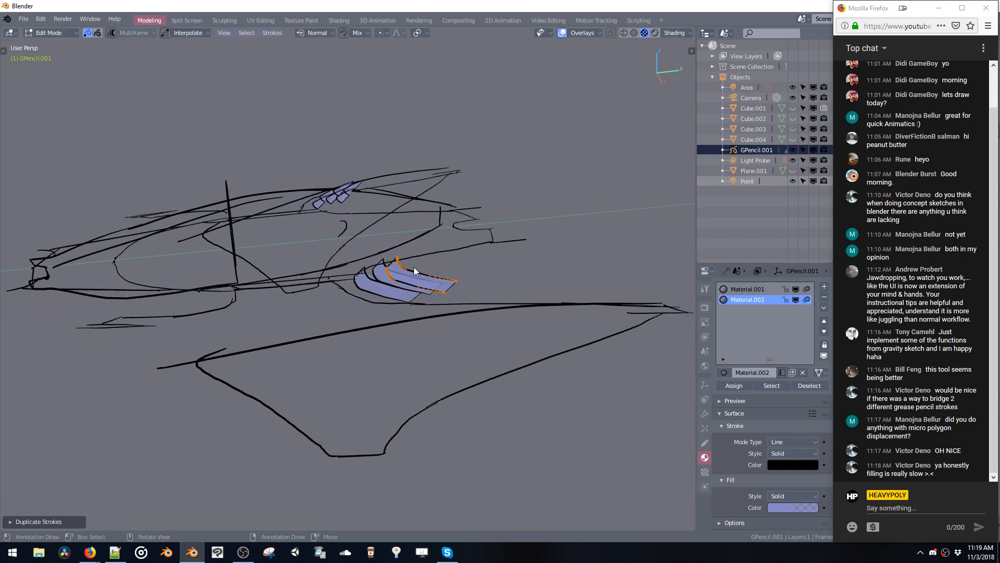
{"action": "key", "text": "shift+r"}
{"action": "key", "text": "shift+r"}
{"action": "key", "text": "shift+r"}
{"action": "key", "text": "shift+r"}
{"action": "key", "text": "shift+r"}
{"action": "key", "text": "shift+r"}
{"action": "key", "text": "shift+r"}
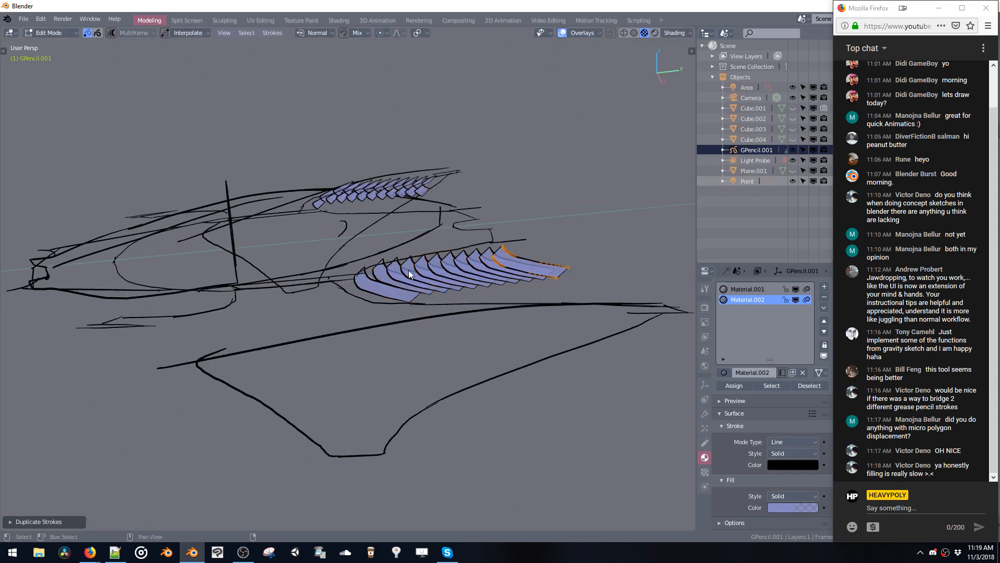
Box-select the inner edge points of the panel row and enable proportional editing.
{"action": "mouse_move", "coordinate": [408, 269]}
{"action": "middle_mouse_down"}
{"action": "mouse_move", "coordinate": [489, 268]}
{"action": "mouse_move", "coordinate": [474, 223]}
{"action": "mouse_move", "coordinate": [418, 178]}
{"action": "middle_mouse_up"}
{"action": "left_click_drag", "start_coordinate": [421, 182], "coordinate": [428, 243]}
{"action": "middle_click_drag", "start_coordinate": [429, 237], "coordinate": [429, 282]}
{"action": "left_click_drag", "start_coordinate": [426, 151], "coordinate": [432, 279]}
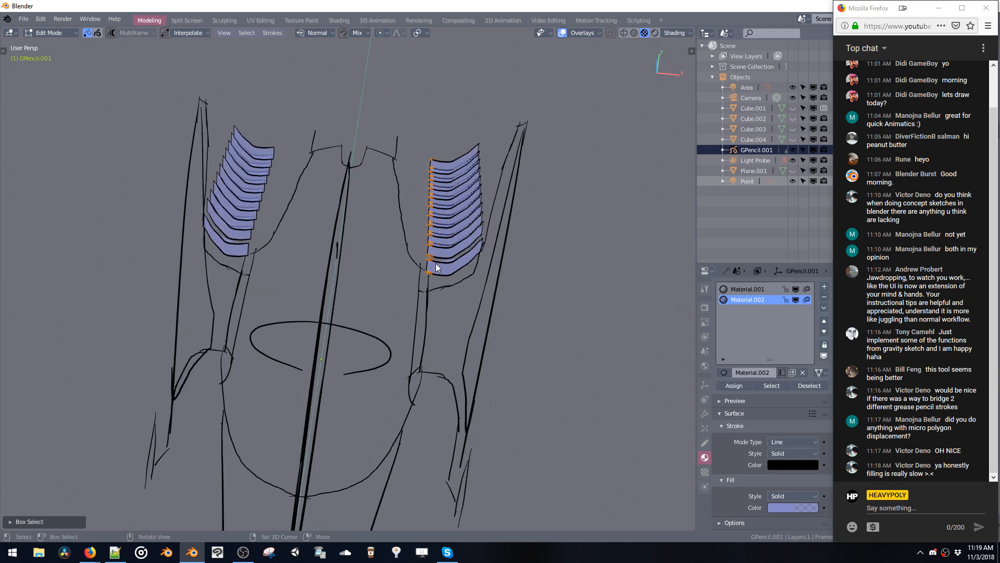
{"action": "key", "text": "g"}
{"action": "left_click", "coordinate": [411, 229]}
{"action": "middle_click_drag", "start_coordinate": [410, 229], "coordinate": [467, 193]}
{"action": "left_click", "coordinate": [384, 33]}
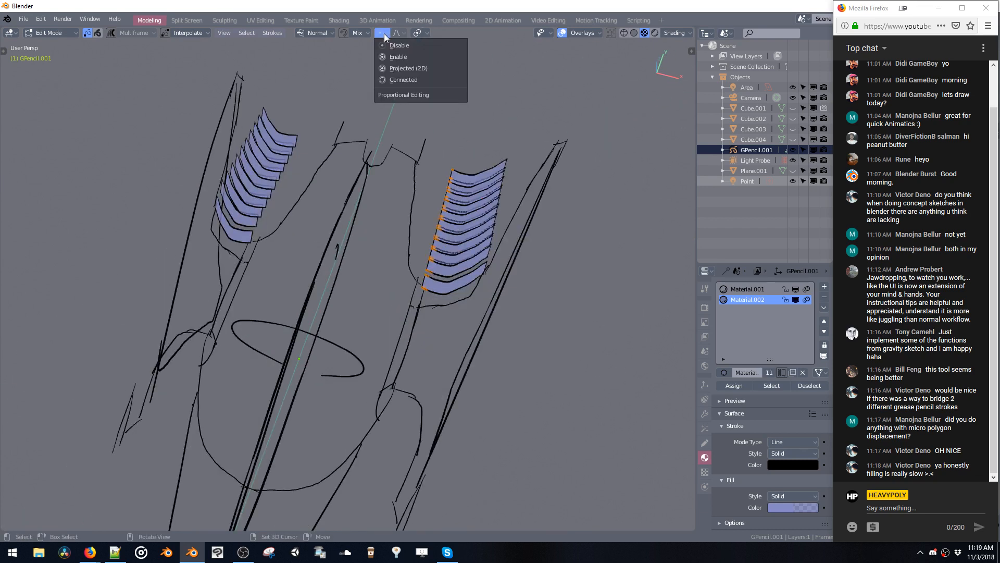
{"action": "left_click", "coordinate": [396, 56]}
Try pulling the panel row's inner edge points toward the hull along X with proportional editing.
{"action": "key", "text": "g"}
{"action": "key", "text": "x"}
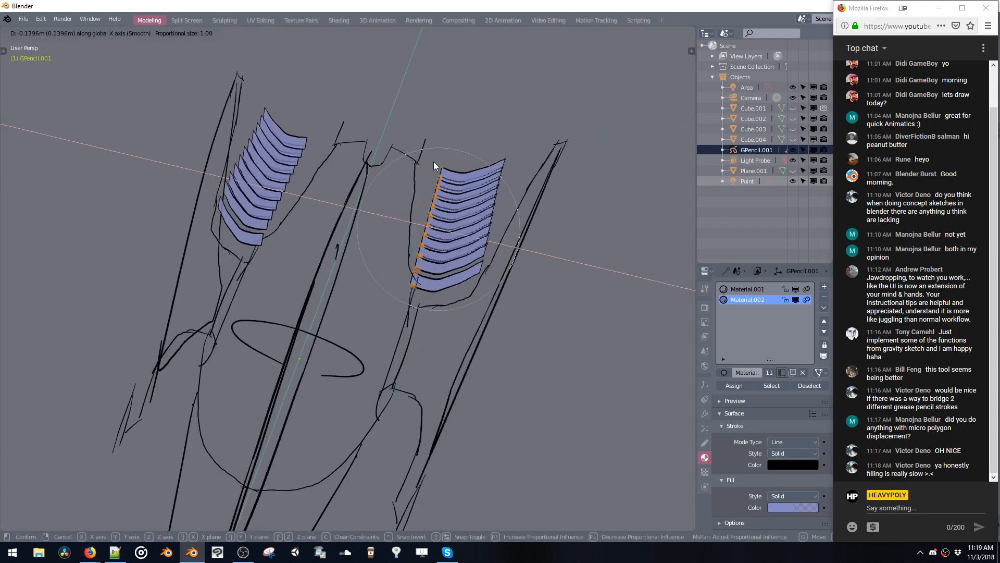
{"action": "left_click", "coordinate": [443, 190]}
{"action": "left_click_drag", "start_coordinate": [453, 179], "coordinate": [462, 184]}
{"action": "key", "text": "g"}
{"action": "key", "text": "x"}
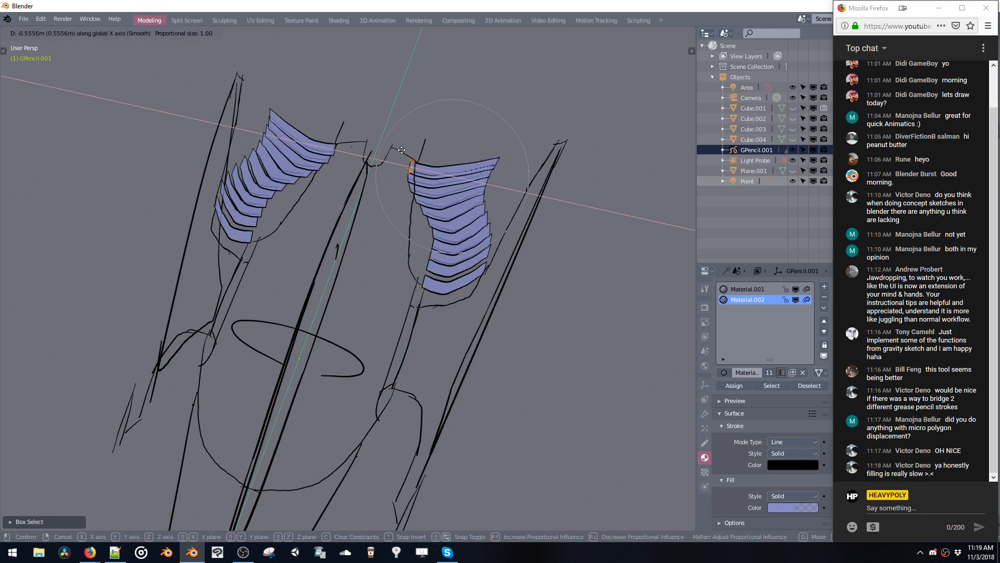
{"action": "left_click", "coordinate": [421, 158]}
In top view, pull the inner edge points at the far end of the panel row inward along X to meet the hull.
{"action": "mouse_move", "coordinate": [420, 158]}
{"action": "middle_mouse_down"}
{"action": "mouse_move", "coordinate": [215, 161]}
{"action": "mouse_move", "coordinate": [261, 99]}
{"action": "mouse_move", "coordinate": [412, 169]}
{"action": "middle_mouse_up"}
{"action": "middle_click_drag", "start_coordinate": [474, 182], "coordinate": [444, 205], "text": "shift"}
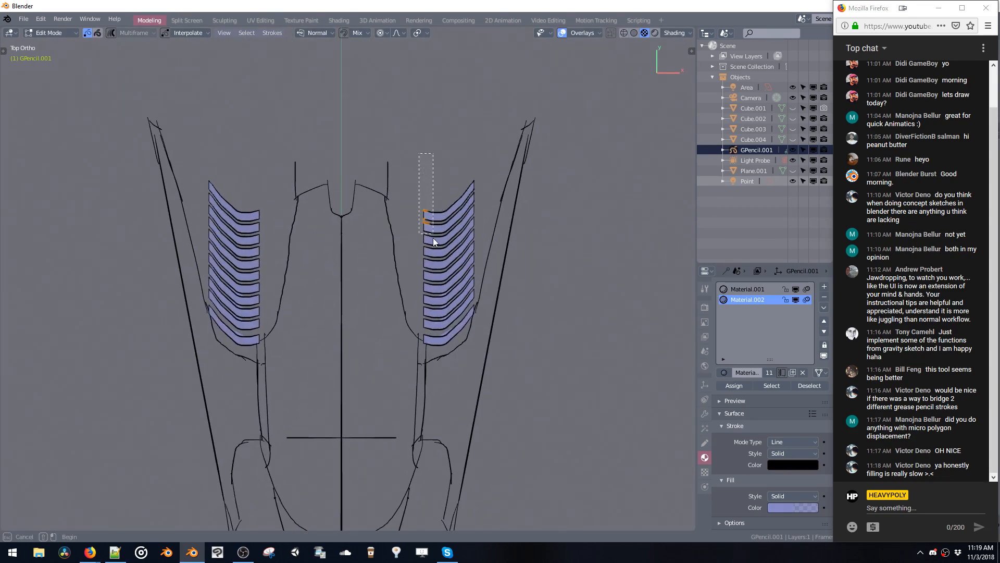
{"action": "left_click_drag", "start_coordinate": [433, 239], "coordinate": [436, 249]}
{"action": "key", "text": "g"}
{"action": "key", "text": "x"}
{"action": "left_click", "coordinate": [409, 204]}
Move the outer edge points at the far end of the panel row slightly inward along X.
{"action": "left_click_drag", "start_coordinate": [459, 164], "coordinate": [469, 263]}
{"action": "key", "text": "g"}
{"action": "key", "text": "x"}
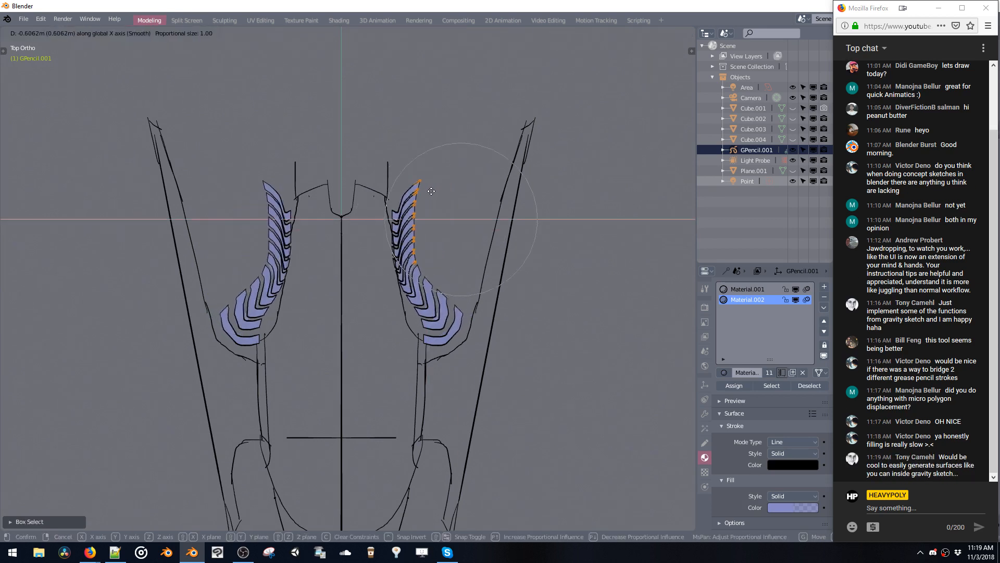
{"action": "left_click", "coordinate": [464, 194]}
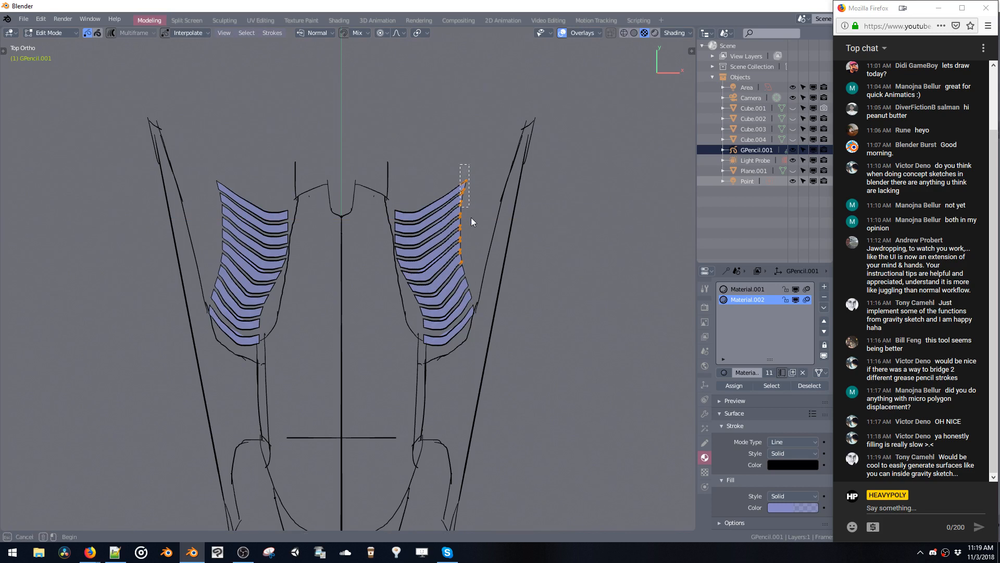
Try straightening the outer edge of the panel row by scaling its points along X, and undo it.
{"action": "left_click_drag", "start_coordinate": [482, 314], "coordinate": [474, 310]}
{"action": "key", "text": "s"}
{"action": "key", "text": "x"}
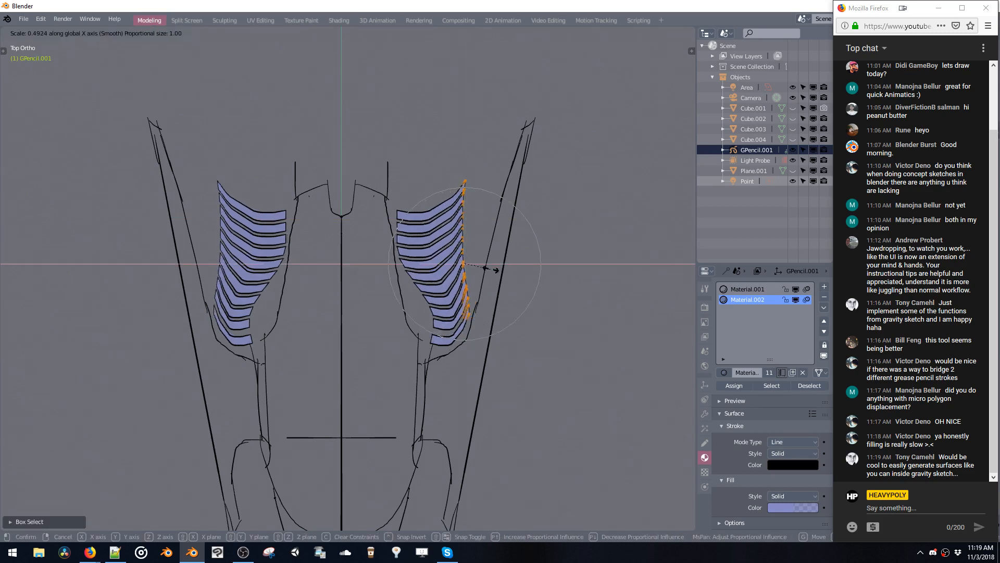
{"action": "left_click", "coordinate": [477, 261]}
{"action": "key", "text": "ctrl+z"}
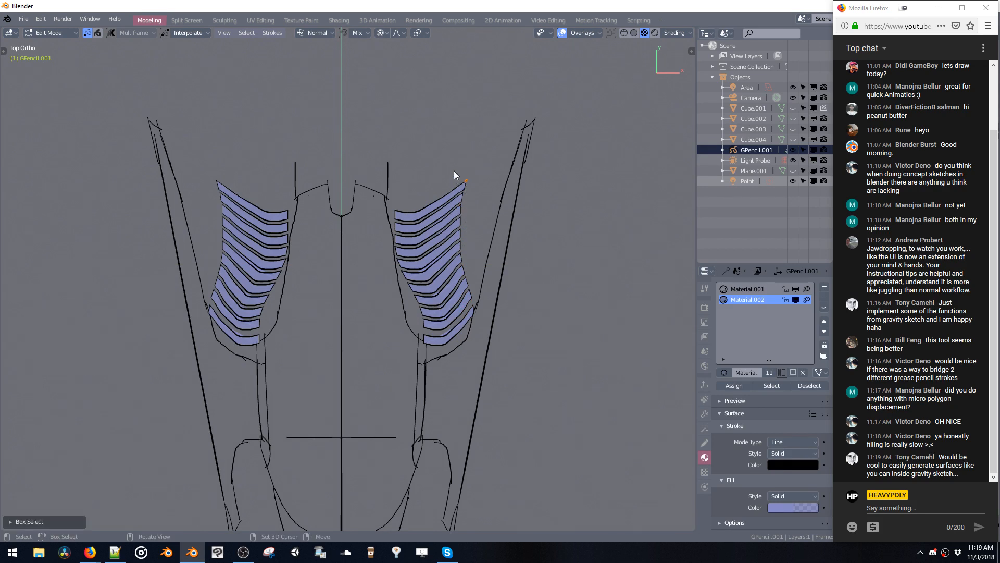
Box-select all outer edge points of the panel row and scale them along the X axis.
{"action": "left_click_drag", "start_coordinate": [455, 171], "coordinate": [468, 286]}
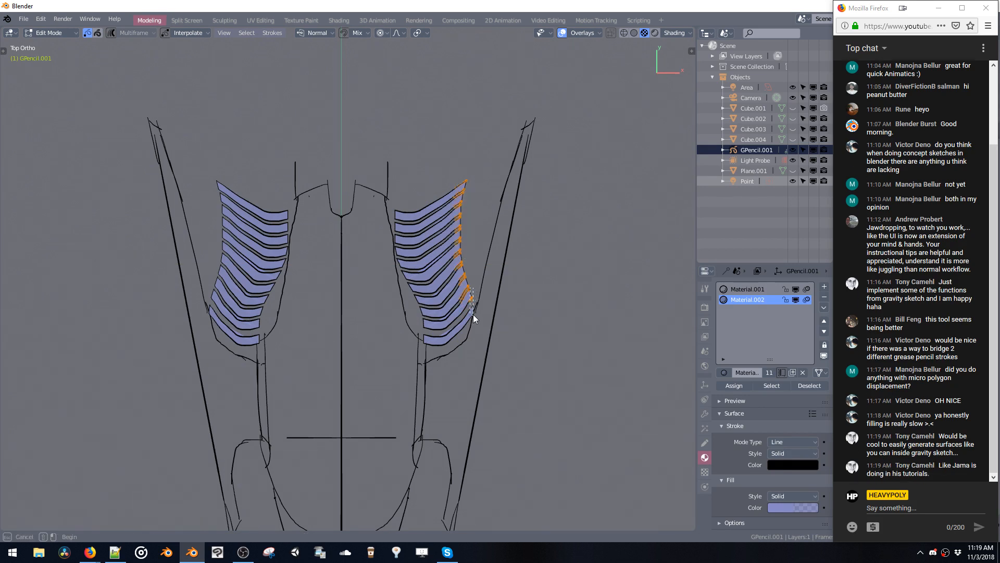
{"action": "middle_click_drag", "start_coordinate": [479, 302], "coordinate": [484, 286]}
{"action": "key", "text": "grave"}
{"action": "left_click", "coordinate": [489, 252]}
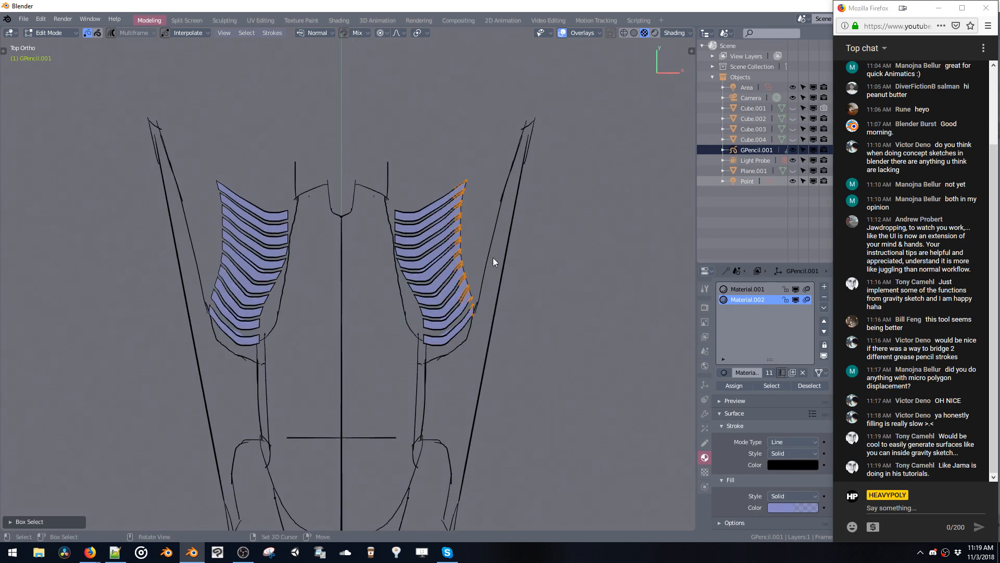
{"action": "key", "text": "s"}
{"action": "key", "text": "x"}
{"action": "left_click", "coordinate": [475, 253]}
Change Material.002's fill to a semi-transparent dark gray.
{"action": "mouse_move", "coordinate": [475, 252]}
{"action": "middle_mouse_down"}
{"action": "mouse_move", "coordinate": [443, 184]}
{"action": "mouse_move", "coordinate": [382, 149]}
{"action": "mouse_move", "coordinate": [428, 224]}
{"action": "mouse_move", "coordinate": [447, 224]}
{"action": "mouse_move", "coordinate": [351, 181]}
{"action": "mouse_move", "coordinate": [379, 229]}
{"action": "mouse_move", "coordinate": [546, 155]}
{"action": "mouse_move", "coordinate": [494, 178]}
{"action": "mouse_move", "coordinate": [457, 171]}
{"action": "middle_mouse_up"}
{"action": "key", "text": "shift+v"}
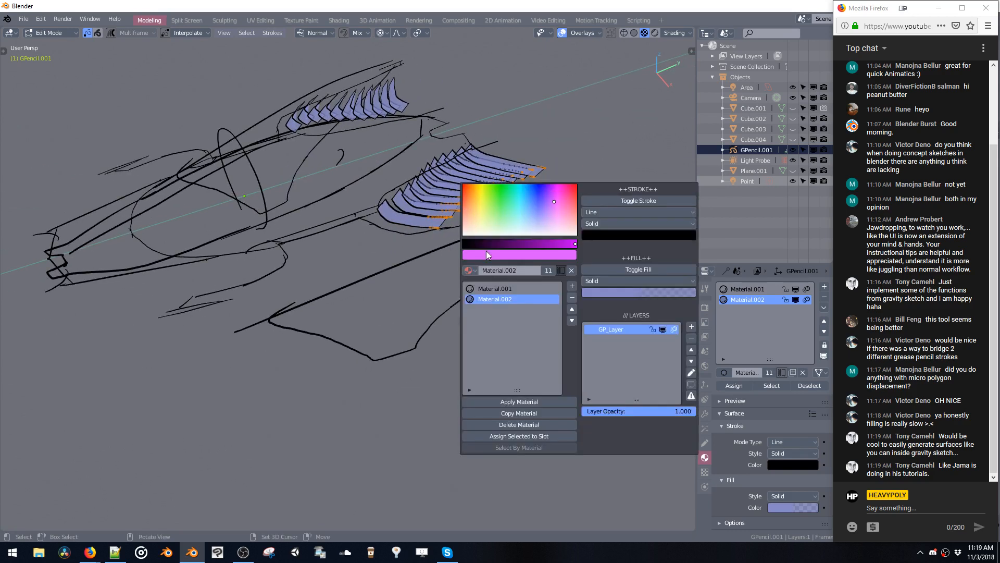
{"action": "left_click", "coordinate": [592, 292]}
{"action": "mouse_move", "coordinate": [614, 214]}
{"action": "left_mouse_down"}
{"action": "mouse_move", "coordinate": [585, 215]}
{"action": "mouse_move", "coordinate": [701, 215]}
{"action": "mouse_move", "coordinate": [601, 217]}
{"action": "left_mouse_up"}
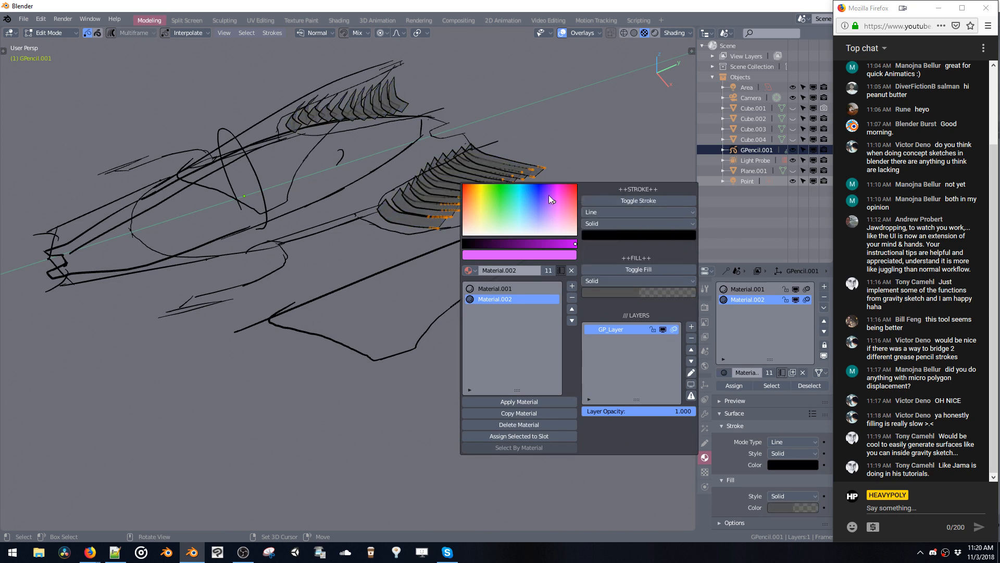
Select the hull's round cross-section stroke and try moving it along Z with proportional editing.
{"action": "mouse_move", "coordinate": [441, 136]}
{"action": "middle_mouse_down"}
{"action": "mouse_move", "coordinate": [481, 139]}
{"action": "mouse_move", "coordinate": [458, 138]}
{"action": "mouse_move", "coordinate": [461, 198]}
{"action": "mouse_move", "coordinate": [480, 194]}
{"action": "mouse_move", "coordinate": [495, 165]}
{"action": "mouse_move", "coordinate": [553, 157]}
{"action": "mouse_move", "coordinate": [490, 152]}
{"action": "middle_mouse_up"}
{"action": "left_click", "coordinate": [481, 140]}
{"action": "key", "text": "Tab"}
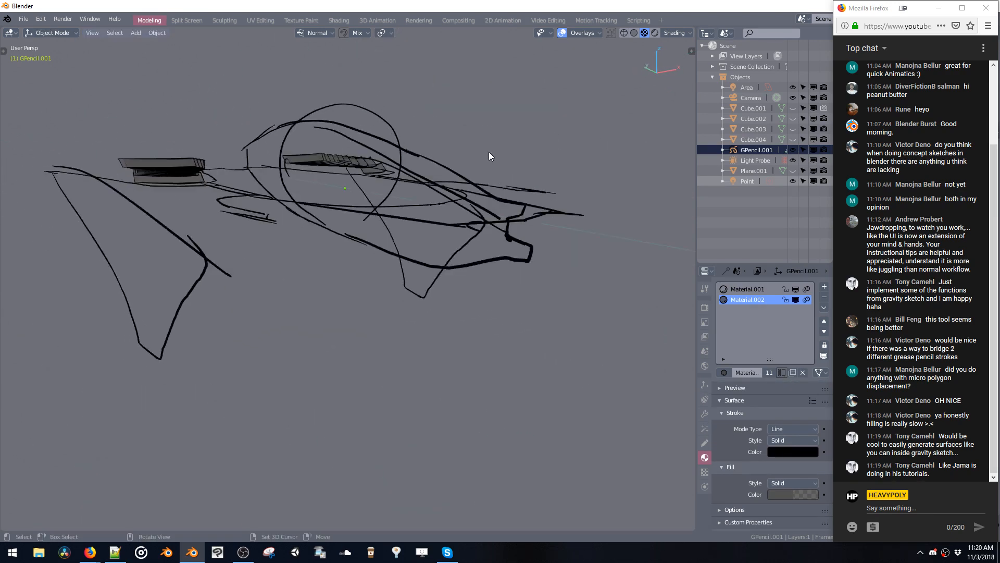
{"action": "key", "text": "Tab"}
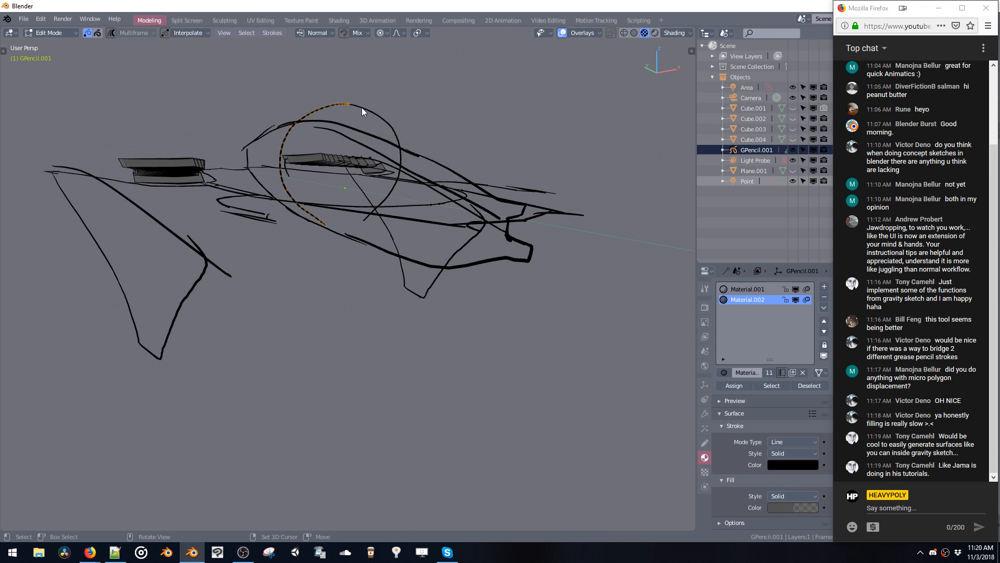
{"action": "mouse_move", "coordinate": [361, 107]}
{"action": "middle_mouse_down"}
{"action": "mouse_move", "coordinate": [362, 125]}
{"action": "mouse_move", "coordinate": [367, 117]}
{"action": "middle_mouse_up"}
{"action": "key", "text": "g"}
{"action": "key", "text": "z"}
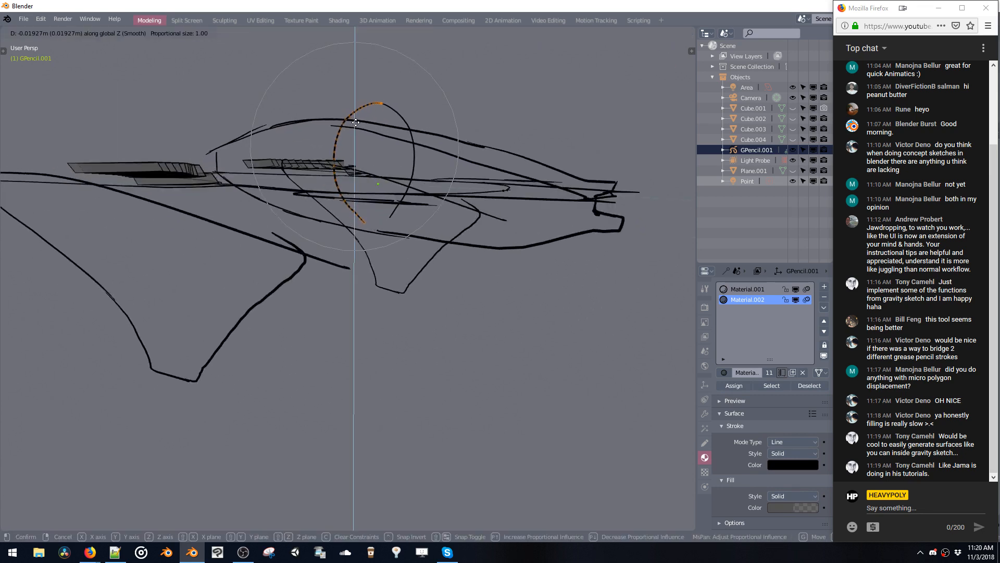
{"action": "left_click", "coordinate": [359, 111]}
Disable proportional editing and move the round cross-section stroke along the Z axis.
{"action": "left_click", "coordinate": [381, 34]}
{"action": "left_click", "coordinate": [388, 47]}
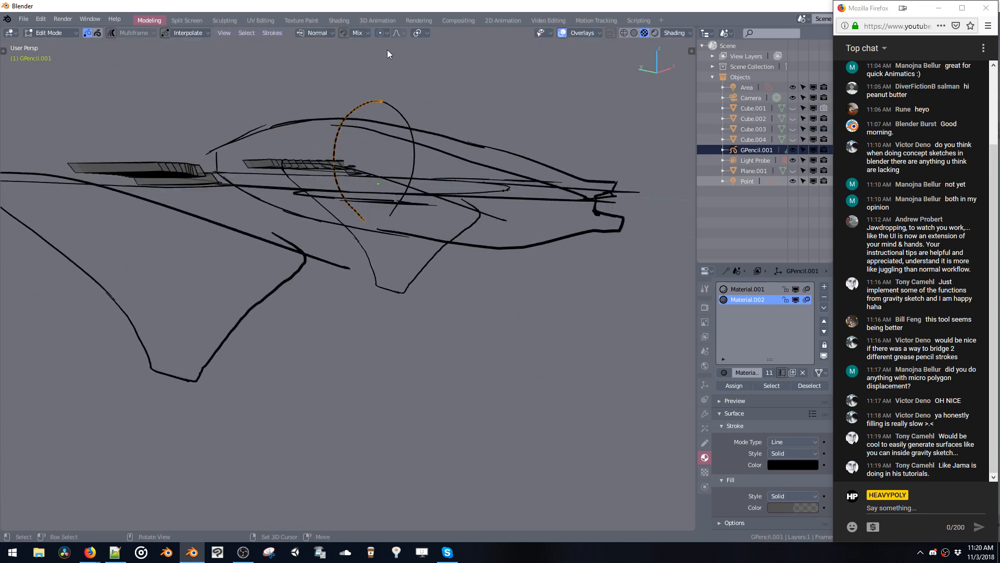
{"action": "key", "text": "g"}
{"action": "key", "text": "z"}
{"action": "left_click", "coordinate": [376, 129]}
Duplicate the round cross-section stroke along the Y axis toward the nose of the ship.
{"action": "middle_click_drag", "start_coordinate": [376, 128], "coordinate": [405, 149]}
{"action": "key", "text": "shift+d"}
{"action": "key", "text": "y"}
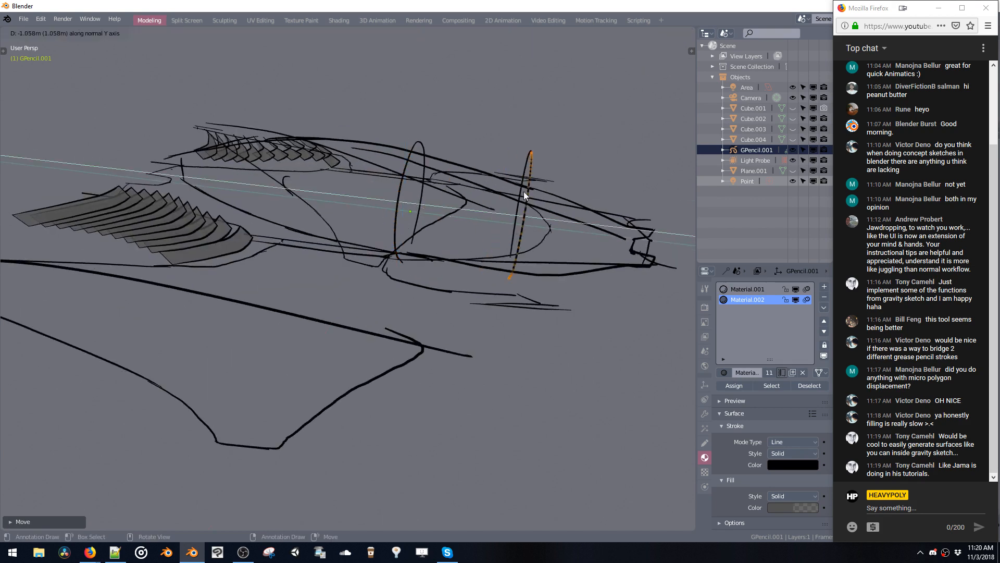
{"action": "left_click", "coordinate": [526, 194]}
Scale down the duplicated cross-section and move it along Z and X to fit the narrower hull.
{"action": "mouse_move", "coordinate": [525, 195]}
{"action": "middle_mouse_down"}
{"action": "mouse_move", "coordinate": [446, 194]}
{"action": "mouse_move", "coordinate": [445, 214]}
{"action": "mouse_move", "coordinate": [397, 232]}
{"action": "mouse_move", "coordinate": [436, 213]}
{"action": "middle_mouse_up"}
{"action": "key", "text": "s"}
{"action": "left_click", "coordinate": [420, 192]}
{"action": "key", "text": "g"}
{"action": "key", "text": "z"}
{"action": "left_click", "coordinate": [417, 212]}
{"action": "key", "text": "g"}
{"action": "key", "text": "x"}
{"action": "left_click", "coordinate": [409, 237]}
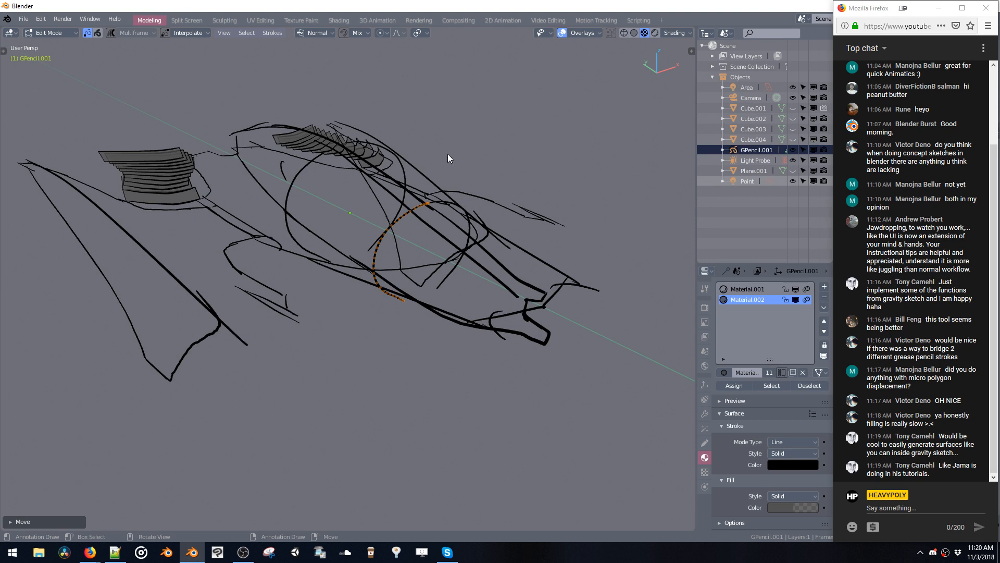
Set proportional editing to Disable and deselect the duplicated cross-section stroke.
{"action": "mouse_move", "coordinate": [448, 155]}
{"action": "middle_mouse_down"}
{"action": "mouse_move", "coordinate": [465, 136]}
{"action": "mouse_move", "coordinate": [462, 152]}
{"action": "middle_mouse_up"}
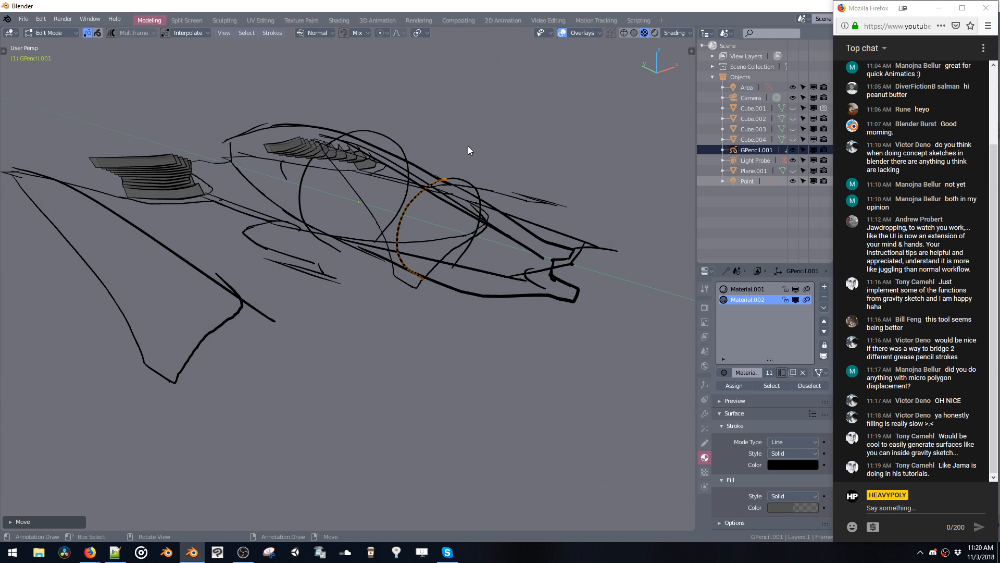
{"action": "left_click", "coordinate": [379, 32]}
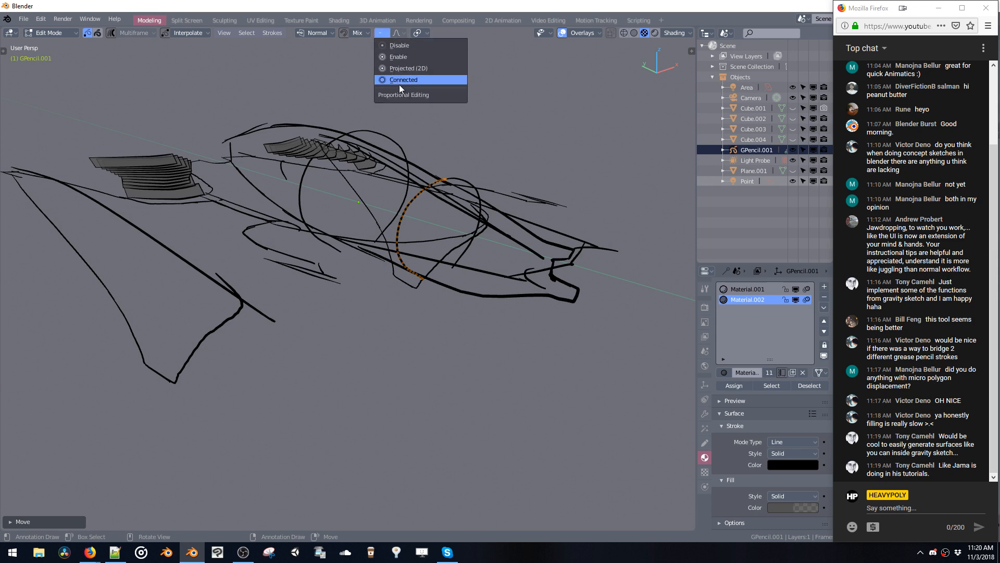
{"action": "left_click", "coordinate": [398, 45]}
{"action": "left_click", "coordinate": [458, 242]}
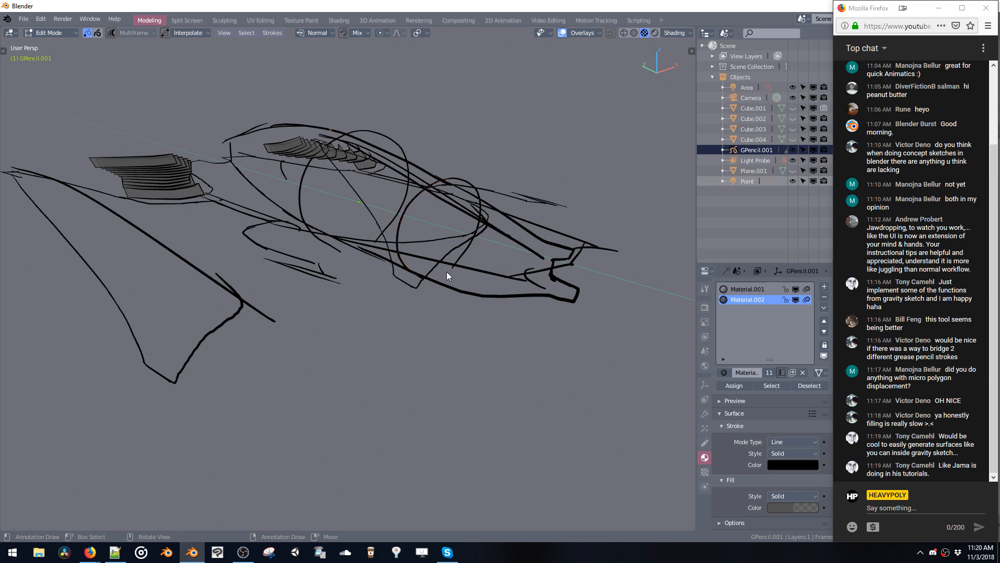
{"action": "left_click", "coordinate": [379, 34]}
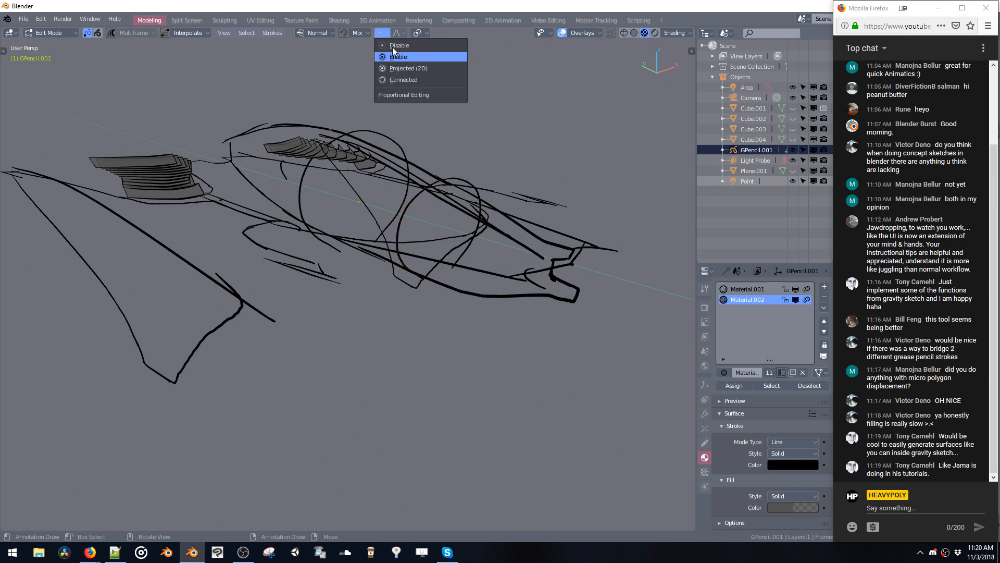
{"action": "middle_click_drag", "start_coordinate": [415, 181], "coordinate": [404, 171]}
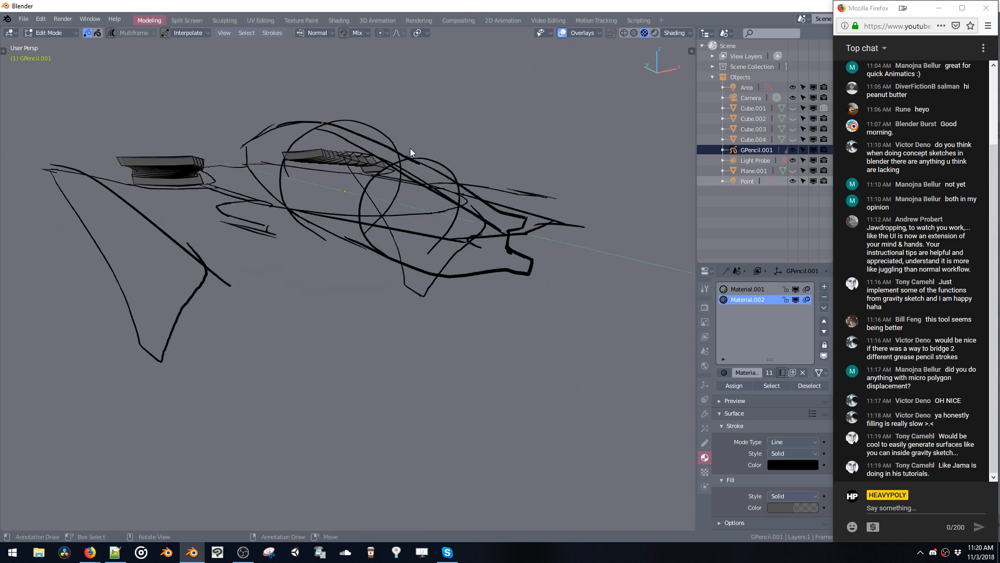
{"action": "mouse_move", "coordinate": [424, 132]}
{"action": "middle_mouse_down"}
{"action": "mouse_move", "coordinate": [411, 168]}
{"action": "mouse_move", "coordinate": [398, 150]}
{"action": "mouse_move", "coordinate": [380, 157]}
{"action": "mouse_move", "coordinate": [396, 133]}
{"action": "middle_mouse_up"}
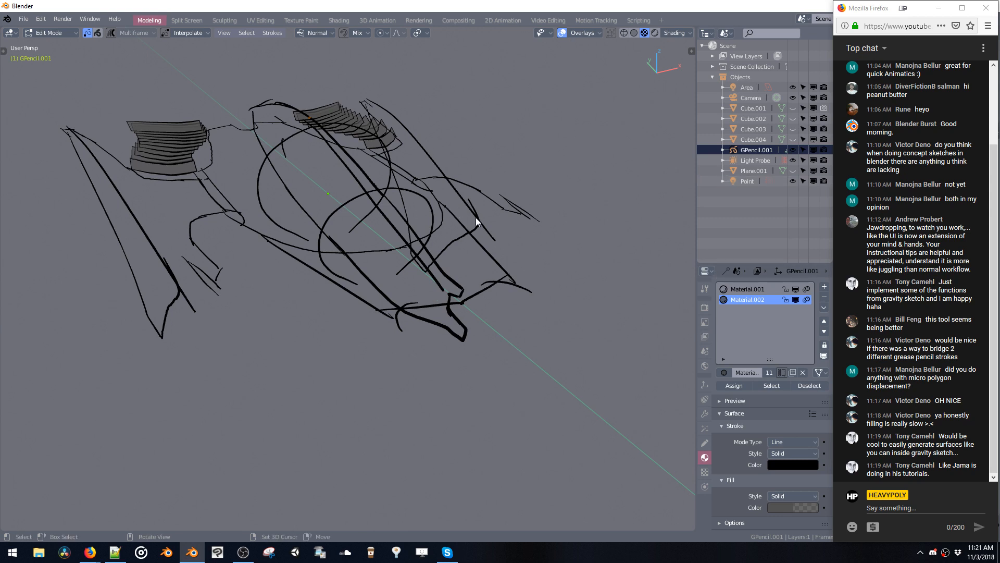
{"action": "mouse_move", "coordinate": [476, 218]}
{"action": "middle_mouse_down"}
{"action": "mouse_move", "coordinate": [424, 221]}
{"action": "mouse_move", "coordinate": [462, 205]}
{"action": "mouse_move", "coordinate": [417, 211]}
{"action": "mouse_move", "coordinate": [457, 218]}
{"action": "middle_mouse_up"}
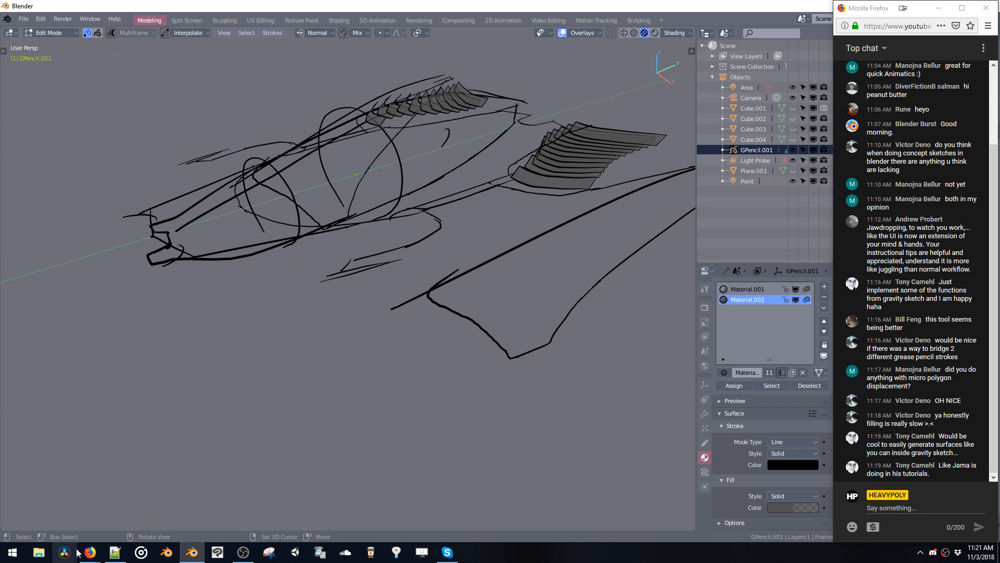
Switch to Firefox and run a Google search for "gravity sketch surface" in a new tab.
{"action": "mouse_move", "coordinate": [90, 552]}
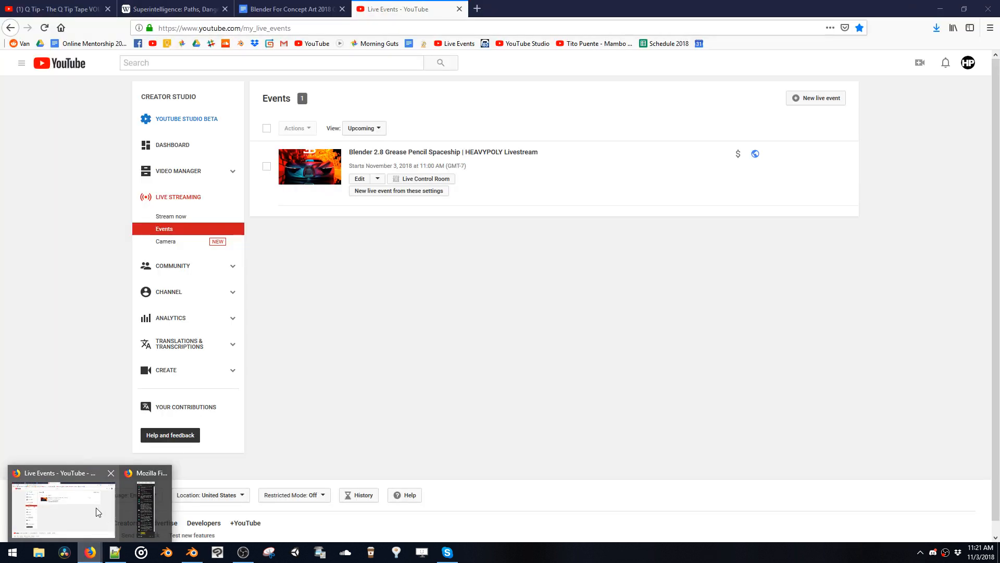
{"action": "left_click", "coordinate": [101, 510]}
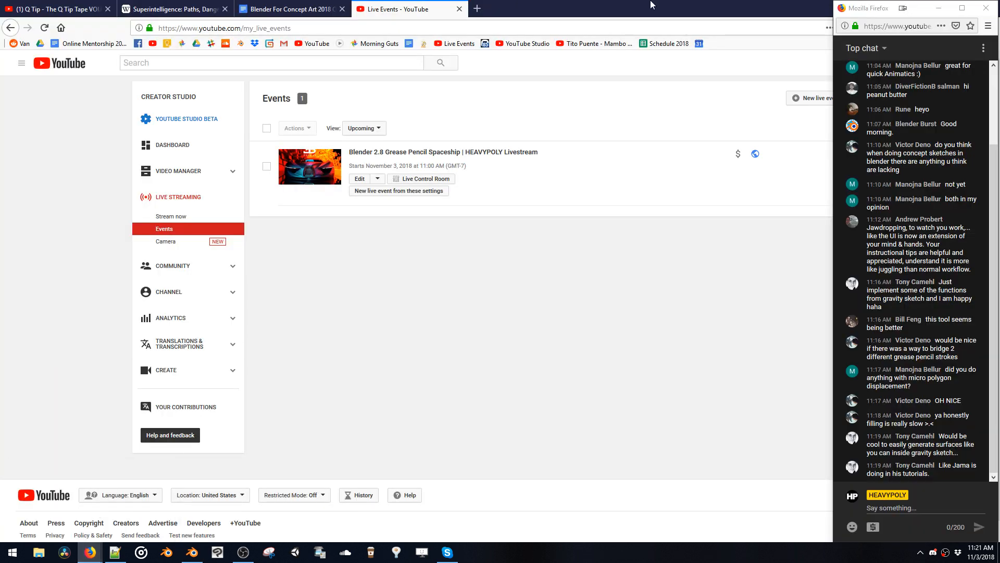
{"action": "left_click", "coordinate": [479, 2]}
{"action": "type", "text": "gr"}
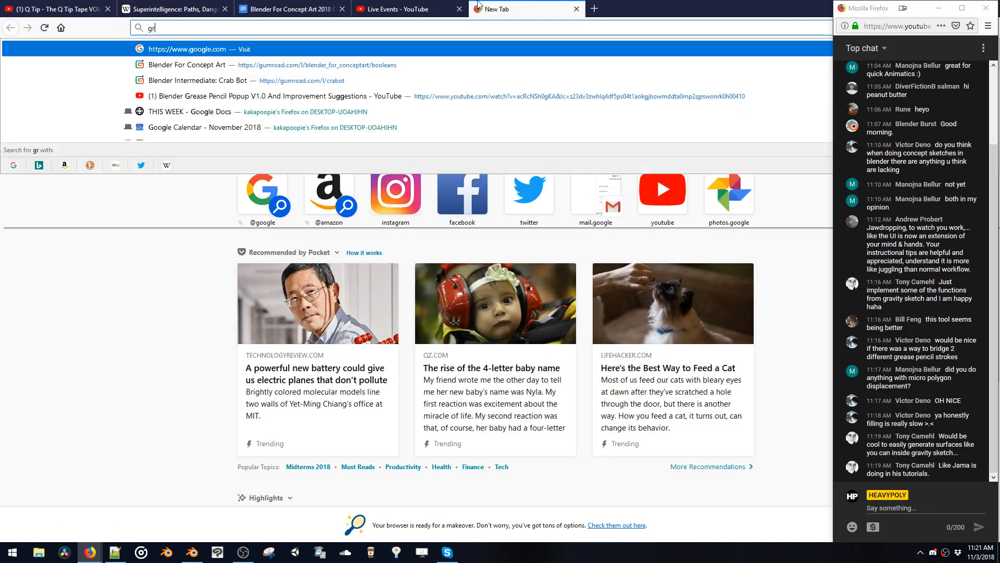
{"action": "type", "text": "avity sketch surface"}
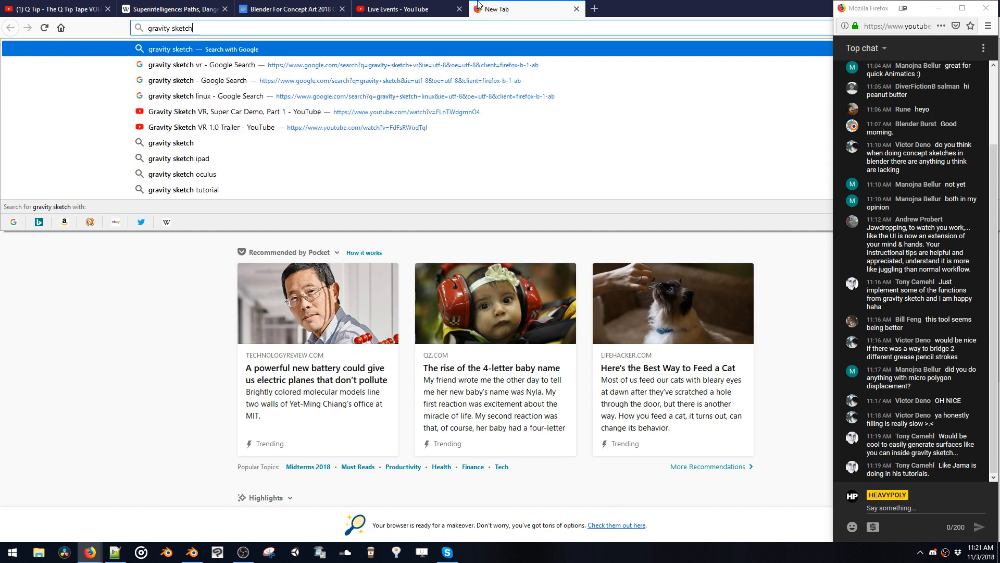
{"action": "key", "text": "Return"}
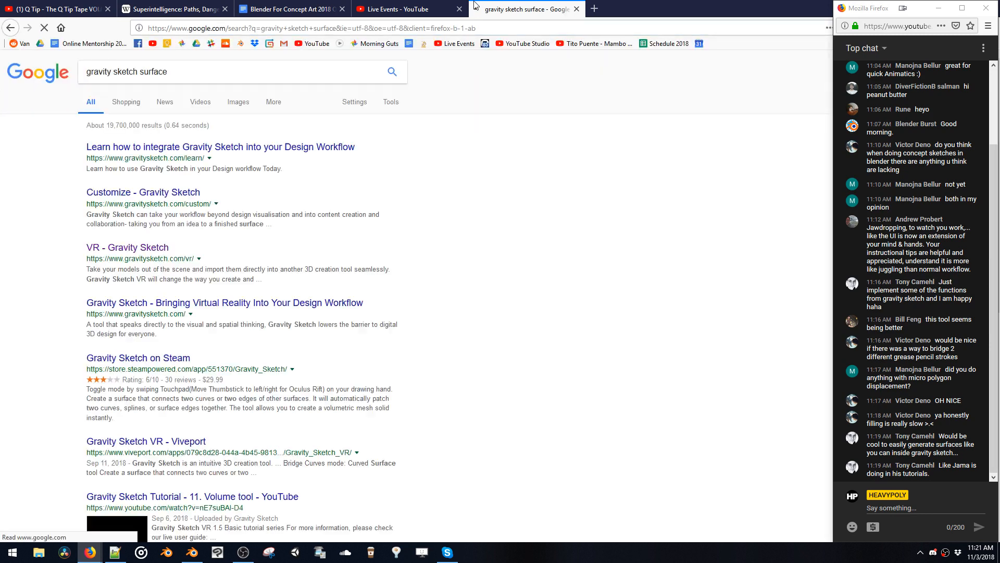
From the video results, open "Gravity Sketch VR Beta 0.3 Surface Tool - Quick Boat", raise its volume and skip toward the end.
{"action": "left_click", "coordinate": [200, 105]}
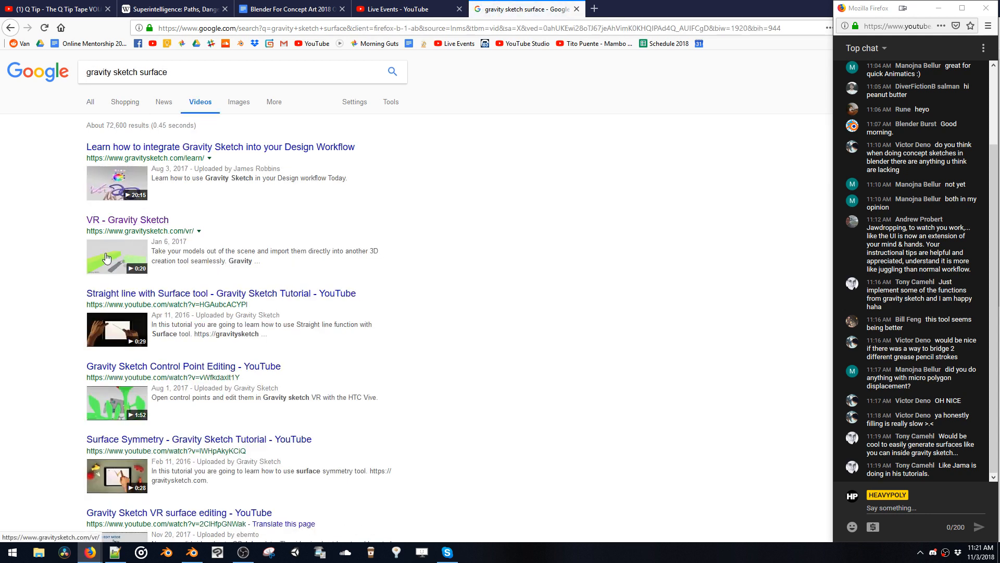
{"action": "scroll", "coordinate": [105, 257], "scroll_direction": "down", "scroll_amount": 5}
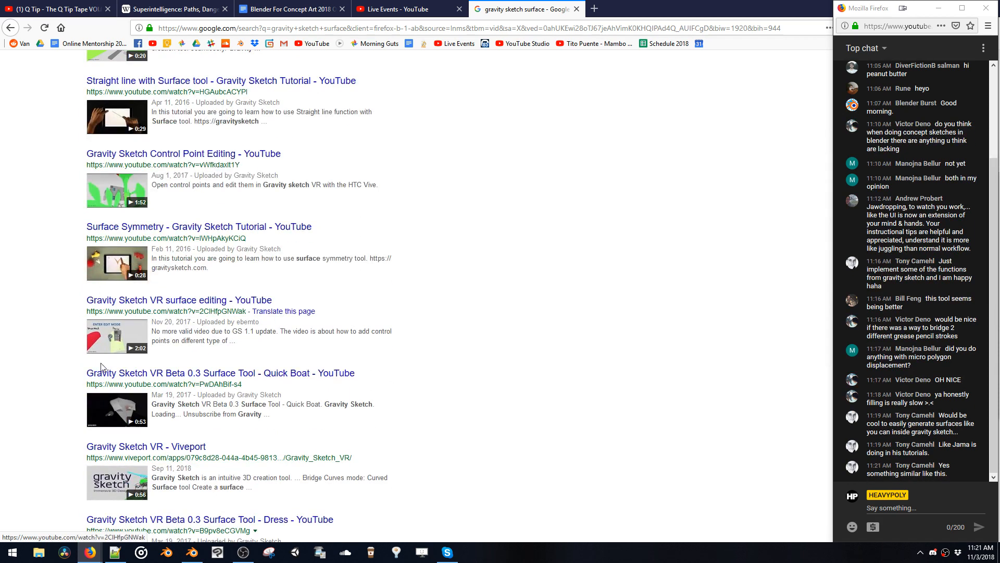
{"action": "left_click", "coordinate": [123, 411]}
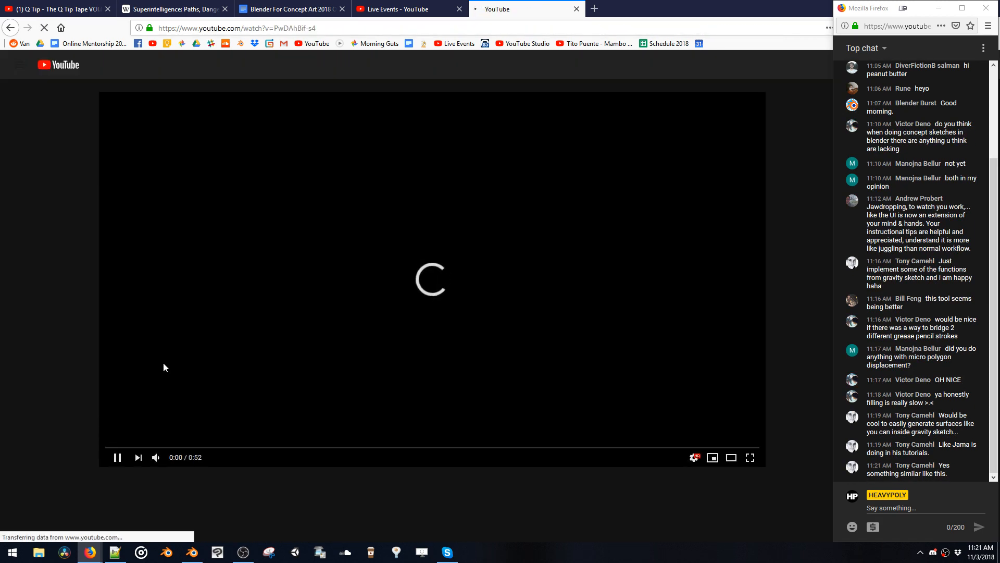
{"action": "mouse_move", "coordinate": [112, 460]}
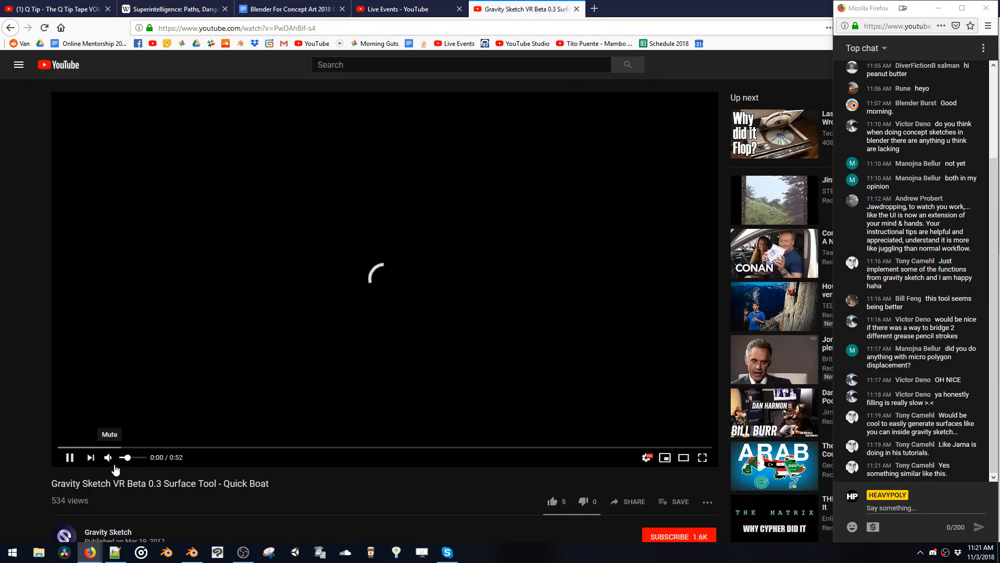
{"action": "left_click_drag", "start_coordinate": [138, 460], "coordinate": [149, 458]}
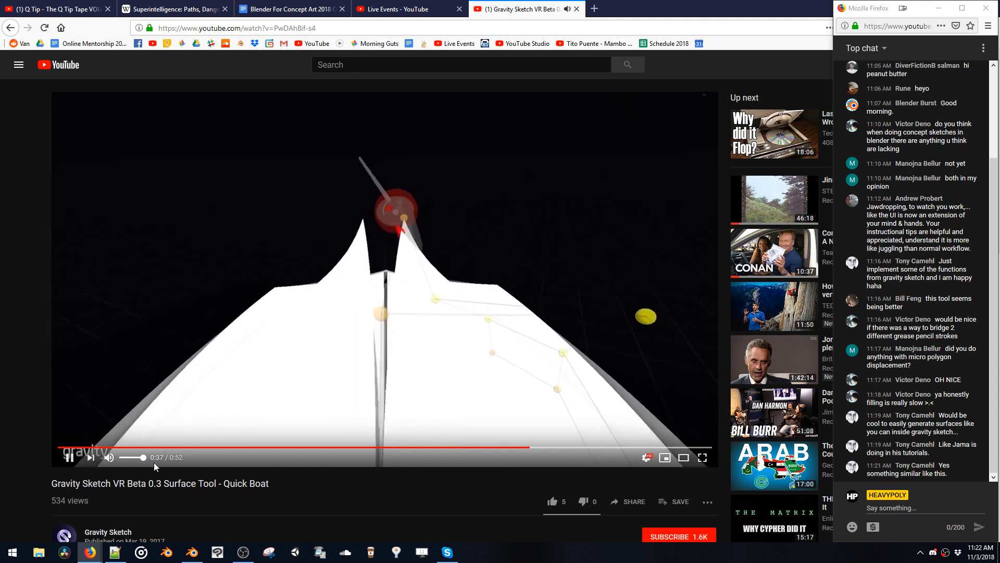
{"action": "left_click", "coordinate": [616, 451]}
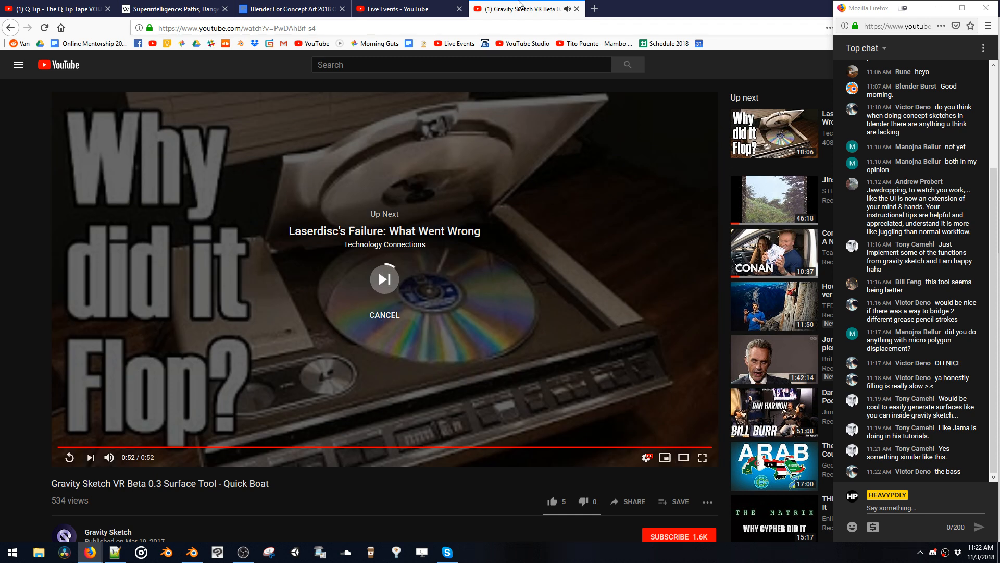
Shrink the maximized Firefox window so it floats over Blender with the YouTube video tab active.
{"action": "left_click", "coordinate": [401, 11]}
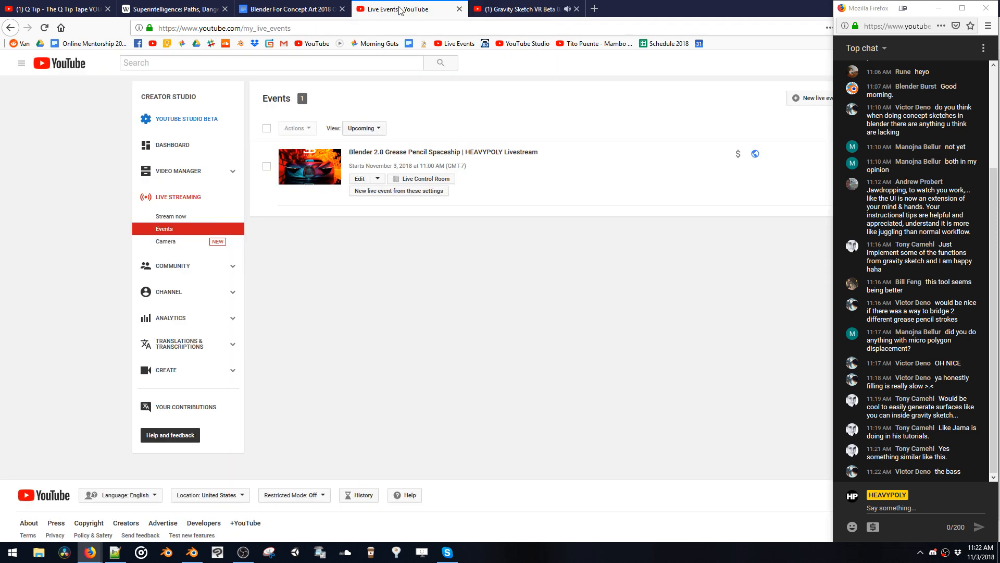
{"action": "left_click", "coordinate": [509, 6]}
{"action": "left_click_drag", "start_coordinate": [744, 16], "coordinate": [607, 100]}
{"action": "left_click", "coordinate": [607, 97]}
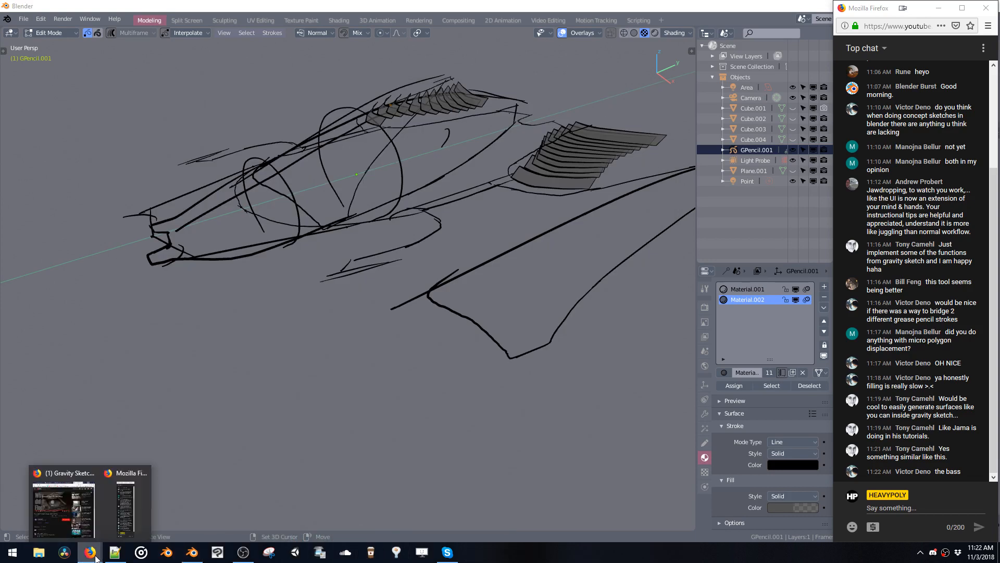
{"action": "left_click", "coordinate": [63, 502]}
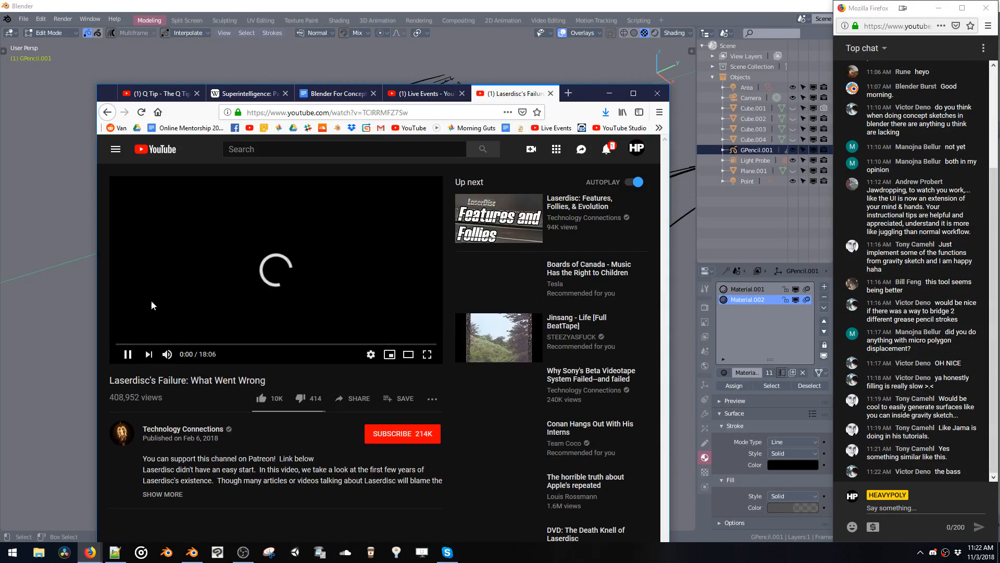
Search YouTube for "marui vr plugin" and view the MARUI - VR Plug-In for Maya channel, ending back in Blender.
{"action": "left_click", "coordinate": [399, 152]}
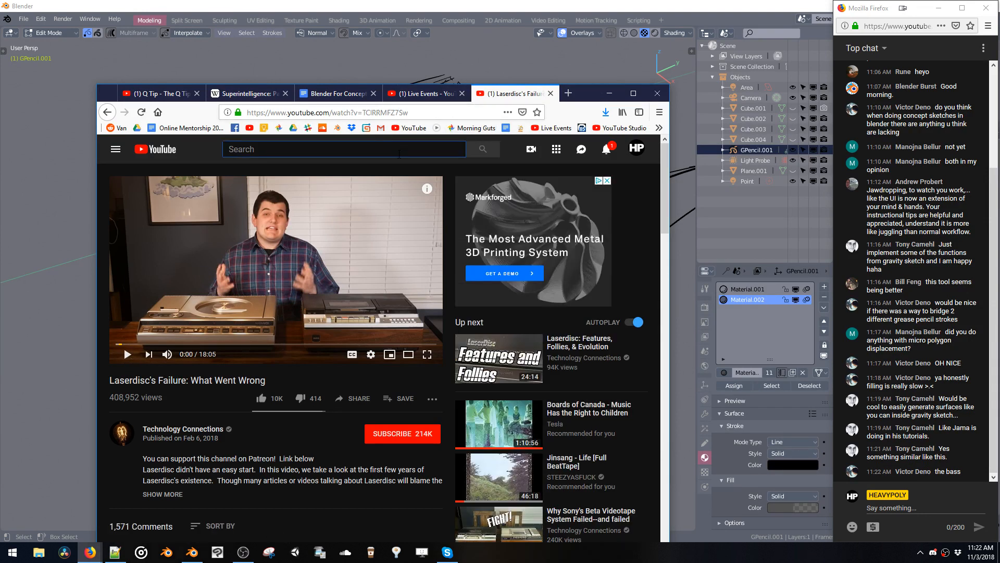
{"action": "type", "text": "mar"}
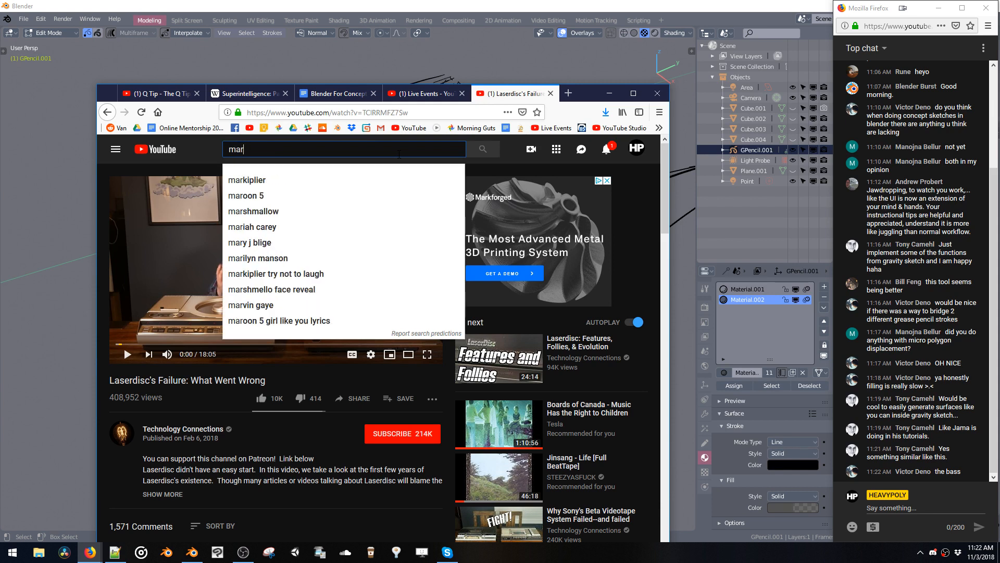
{"action": "type", "text": "ui"}
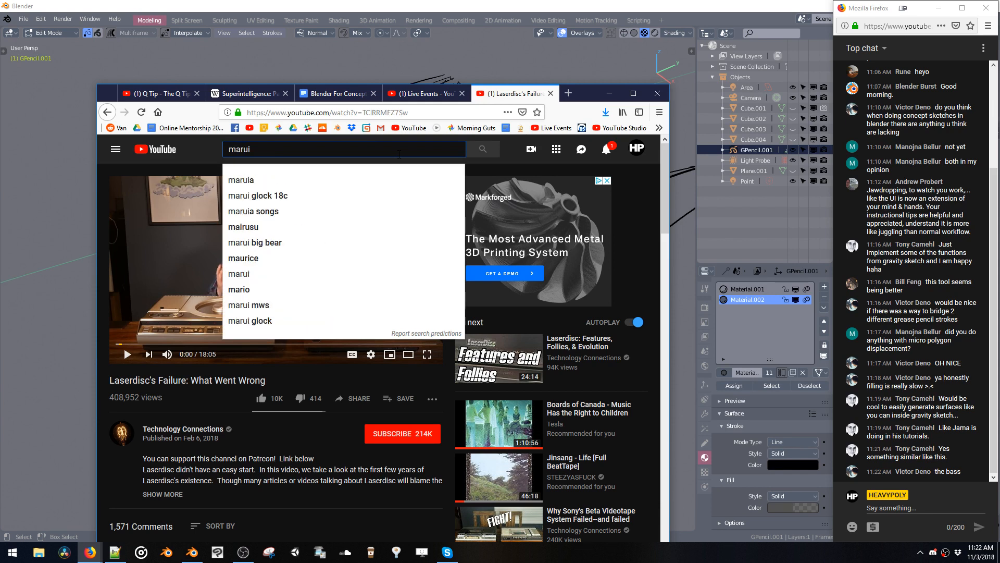
{"action": "type", "text": " vr plugin"}
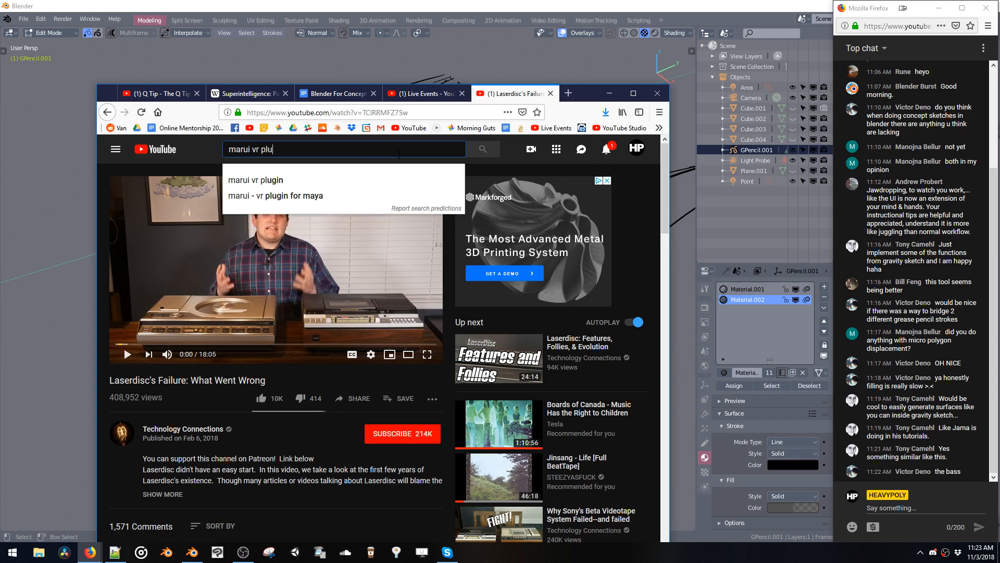
{"action": "key", "text": "Return"}
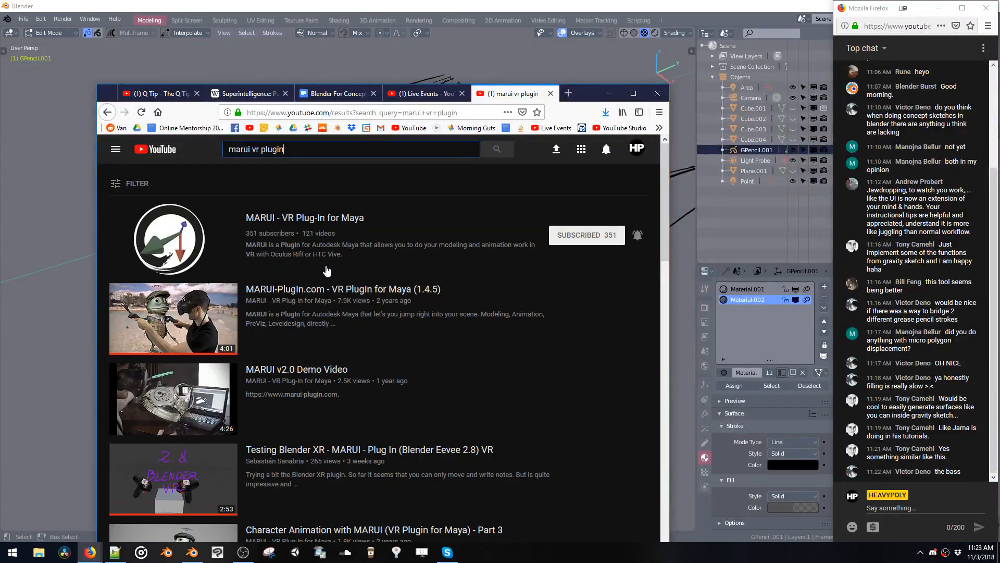
{"action": "left_click", "coordinate": [323, 223]}
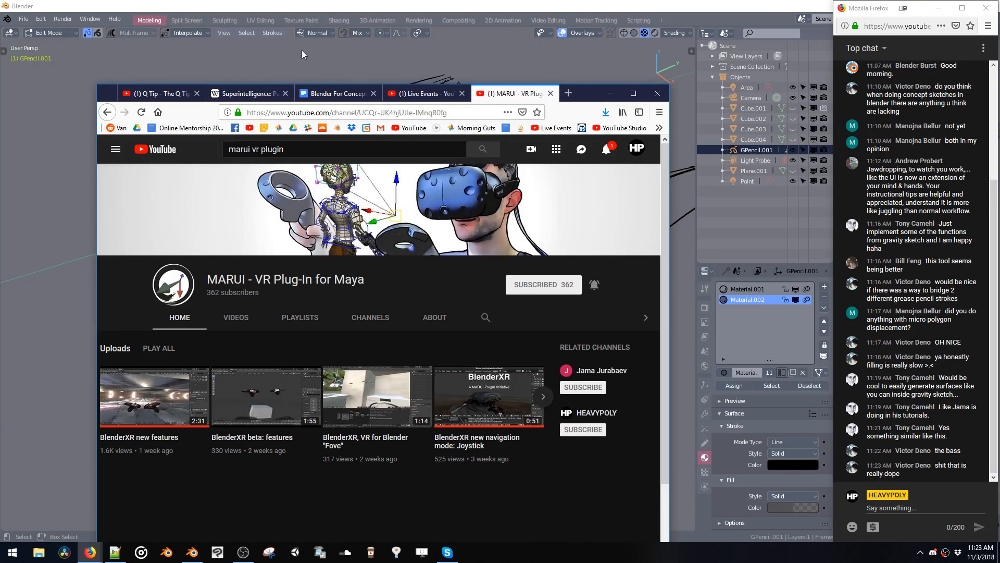
{"action": "left_click", "coordinate": [609, 94]}
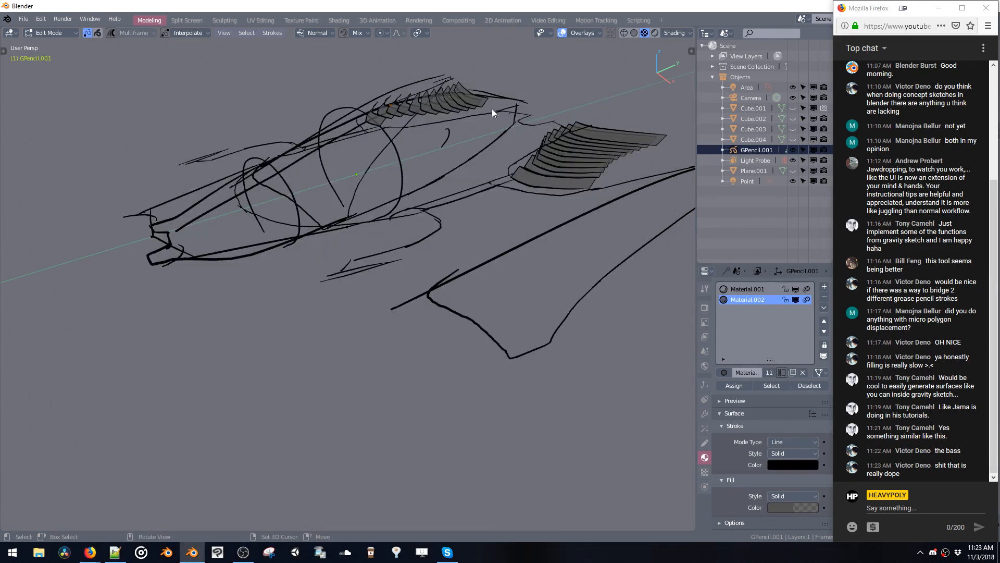
In the right view, use Draw mode with Material.001 to sketch a small hooked curve on the hull between the two cross-sections.
{"action": "mouse_move", "coordinate": [425, 203]}
{"action": "middle_mouse_down"}
{"action": "mouse_move", "coordinate": [433, 246]}
{"action": "mouse_move", "coordinate": [495, 228]}
{"action": "mouse_move", "coordinate": [453, 263]}
{"action": "mouse_move", "coordinate": [397, 237]}
{"action": "mouse_move", "coordinate": [285, 248]}
{"action": "mouse_move", "coordinate": [393, 237]}
{"action": "mouse_move", "coordinate": [386, 253]}
{"action": "middle_mouse_up"}
{"action": "scroll", "coordinate": [386, 251], "scroll_direction": "up", "scroll_amount": 3}
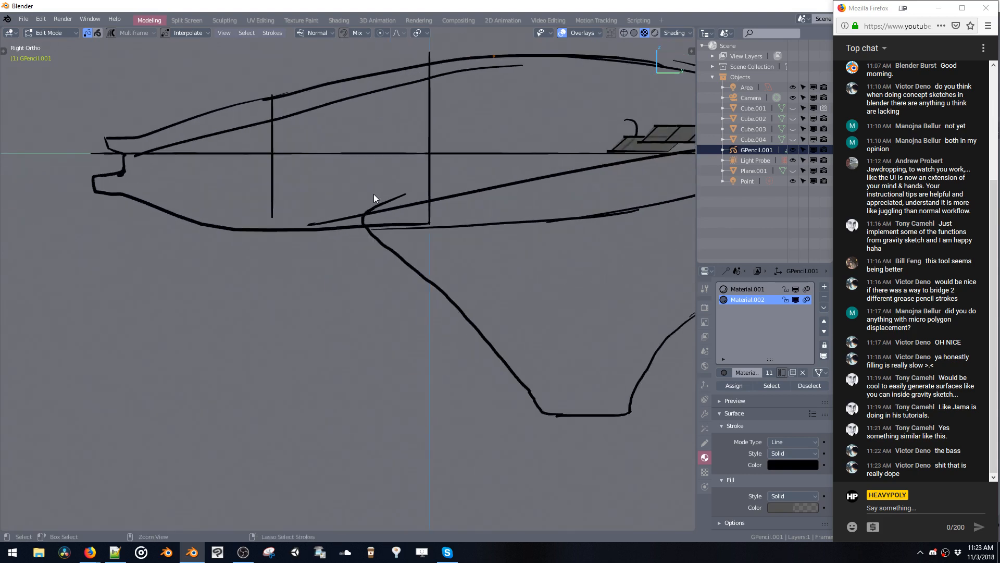
{"action": "key", "text": "ctrl+Tab"}
{"action": "left_click", "coordinate": [315, 178]}
{"action": "middle_click_drag", "start_coordinate": [317, 175], "coordinate": [308, 199], "text": "shift"}
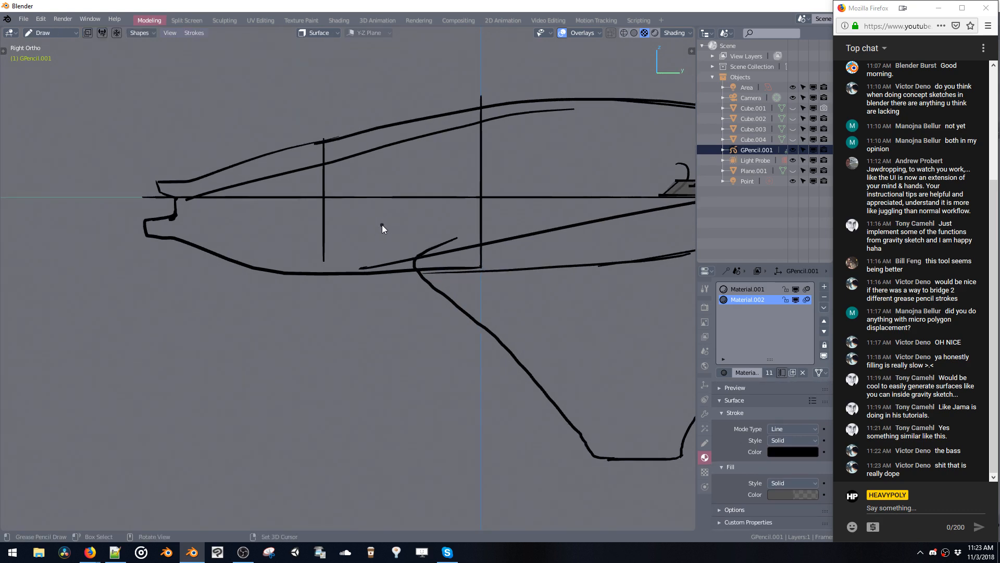
{"action": "key", "text": "shift+v"}
{"action": "left_click", "coordinate": [399, 331]}
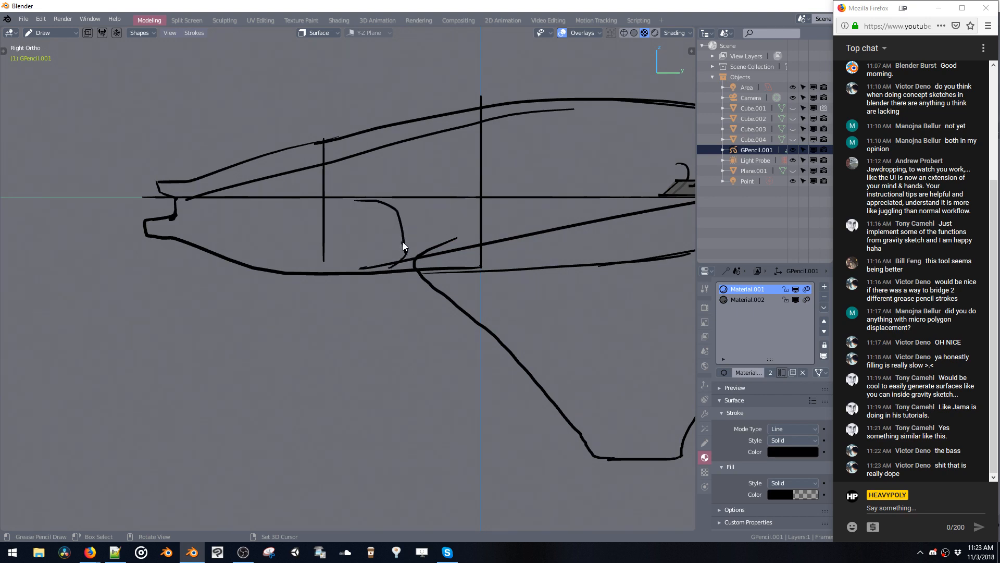
In Edit Mode, select the entire new hooked stroke and move it out to the side fin.
{"action": "mouse_move", "coordinate": [402, 242]}
{"action": "middle_mouse_down"}
{"action": "mouse_move", "coordinate": [564, 267]}
{"action": "mouse_move", "coordinate": [548, 359]}
{"action": "mouse_move", "coordinate": [495, 271]}
{"action": "middle_mouse_up"}
{"action": "key", "text": "Tab"}
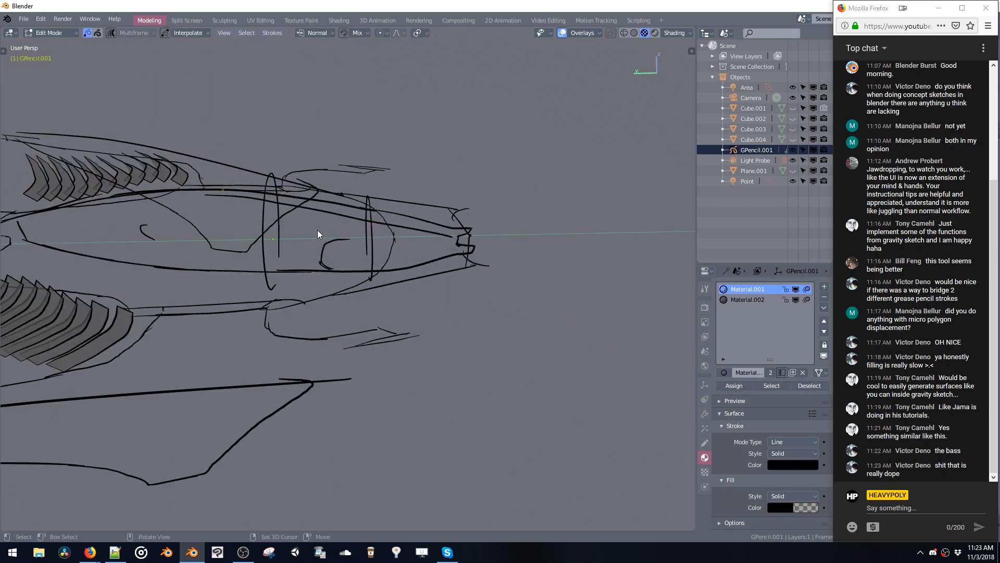
{"action": "left_click_drag", "start_coordinate": [318, 230], "coordinate": [348, 269]}
{"action": "key", "text": "ctrl+l"}
{"action": "left_click_drag", "start_coordinate": [307, 227], "coordinate": [354, 265]}
{"action": "key", "text": "ctrl+l"}
{"action": "left_click_drag", "start_coordinate": [310, 224], "coordinate": [354, 266]}
{"action": "middle_click_drag", "start_coordinate": [580, 346], "coordinate": [418, 289]}
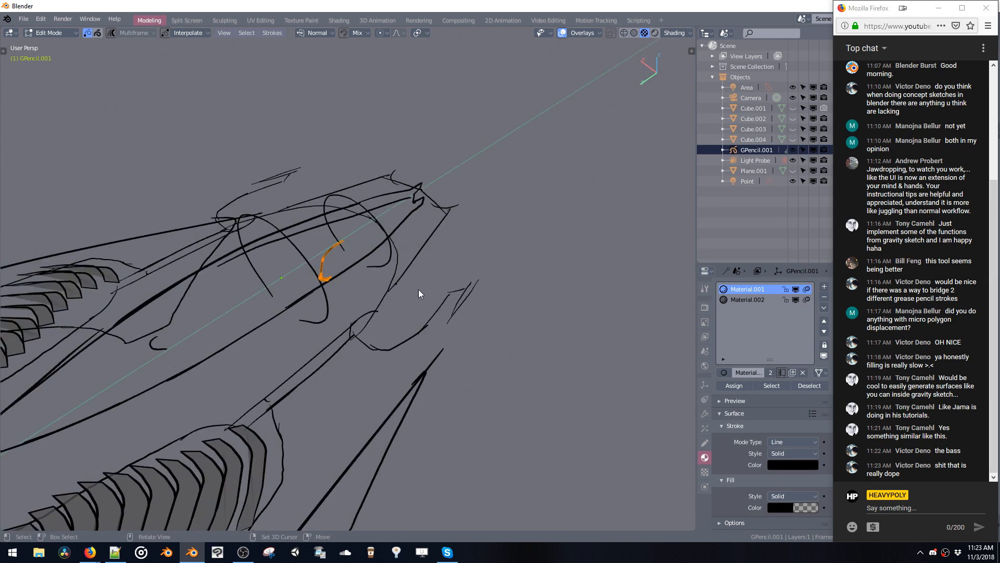
{"action": "key", "text": "g"}
{"action": "left_click", "coordinate": [435, 359]}
Scale the hooked stroke narrower along the global X axis at the side fin.
{"action": "mouse_move", "coordinate": [533, 356]}
{"action": "middle_mouse_down"}
{"action": "mouse_move", "coordinate": [480, 312]}
{"action": "mouse_move", "coordinate": [364, 305]}
{"action": "middle_mouse_up"}
{"action": "key", "text": "s"}
{"action": "key", "text": "x"}
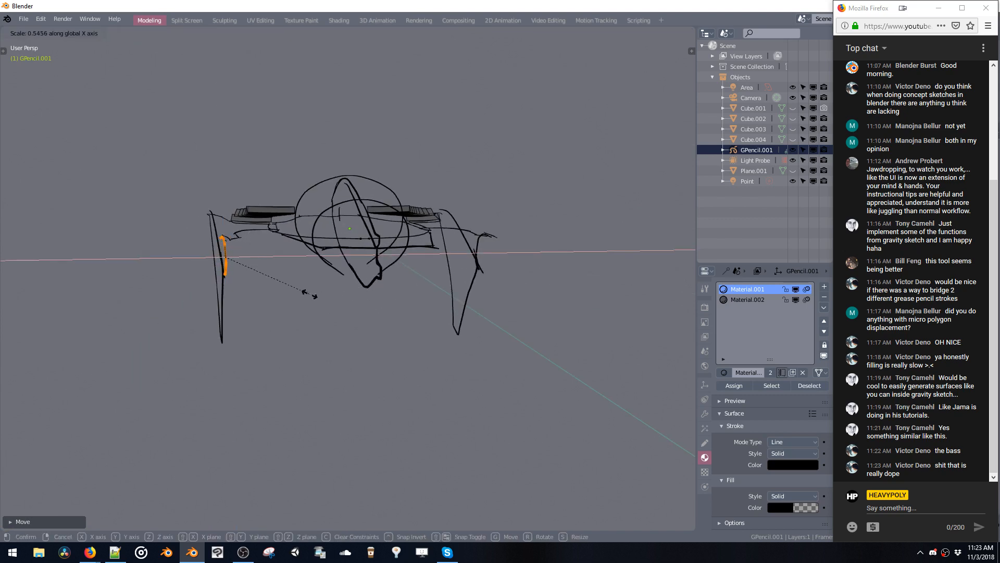
{"action": "left_click", "coordinate": [271, 293]}
In the top view, use Draw mode to sketch a long curved line along the rear hull beside the centreline.
{"action": "mouse_move", "coordinate": [271, 293]}
{"action": "middle_mouse_down"}
{"action": "mouse_move", "coordinate": [483, 305]}
{"action": "mouse_move", "coordinate": [470, 358]}
{"action": "mouse_move", "coordinate": [495, 367]}
{"action": "mouse_move", "coordinate": [422, 399]}
{"action": "mouse_move", "coordinate": [320, 417]}
{"action": "mouse_move", "coordinate": [320, 282]}
{"action": "mouse_move", "coordinate": [349, 293]}
{"action": "middle_mouse_up"}
{"action": "key", "text": "ctrl+Tab"}
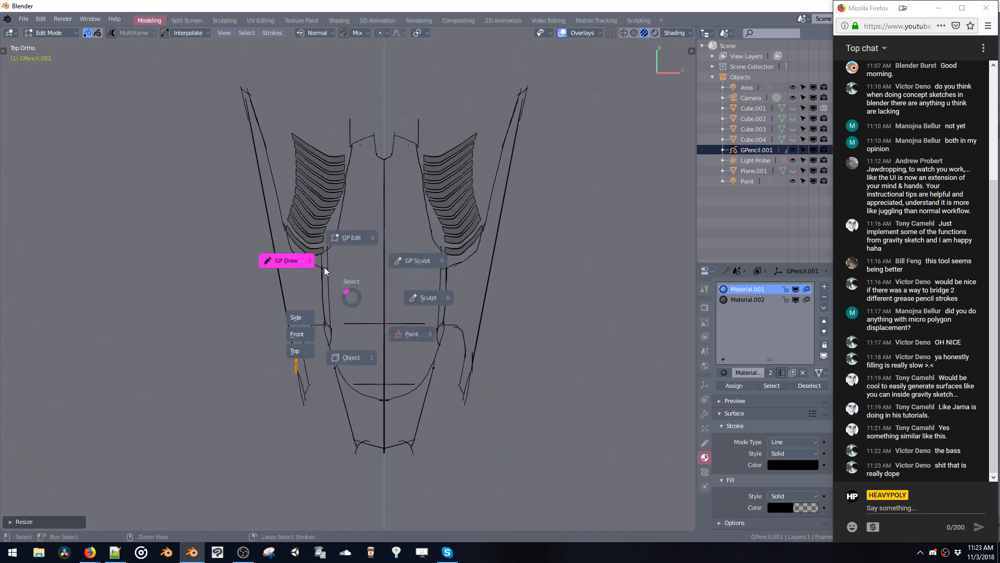
{"action": "left_click", "coordinate": [324, 267]}
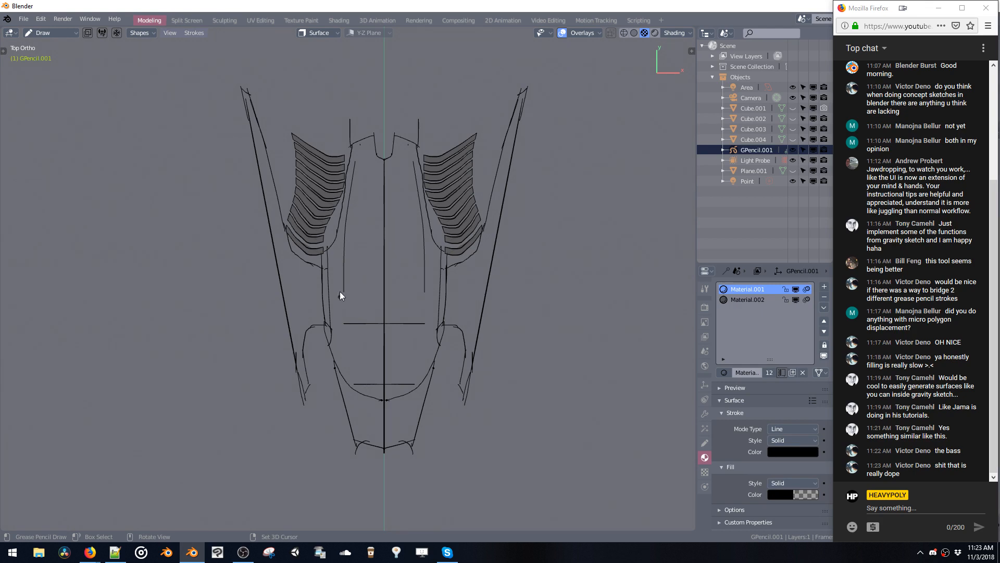
Switch to Object Mode and add a plane mesh at the ship's centre.
{"action": "mouse_move", "coordinate": [343, 307]}
{"action": "middle_mouse_down"}
{"action": "mouse_move", "coordinate": [387, 218]}
{"action": "mouse_move", "coordinate": [360, 207]}
{"action": "mouse_move", "coordinate": [399, 235]}
{"action": "middle_mouse_up"}
{"action": "key", "text": "ctrl+Tab"}
{"action": "left_click", "coordinate": [392, 247]}
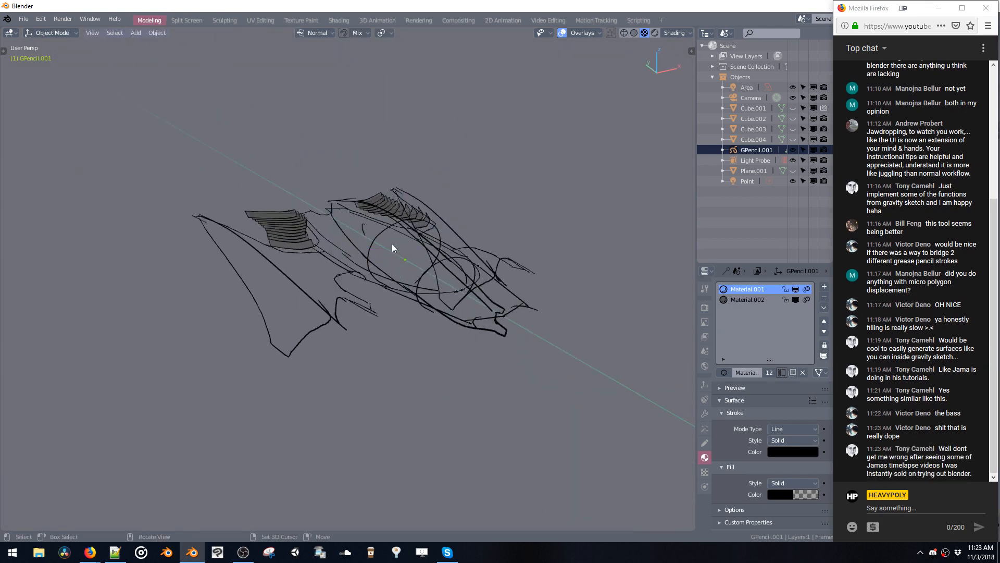
{"action": "key", "text": "shift+a"}
{"action": "mouse_move", "coordinate": [420, 251]}
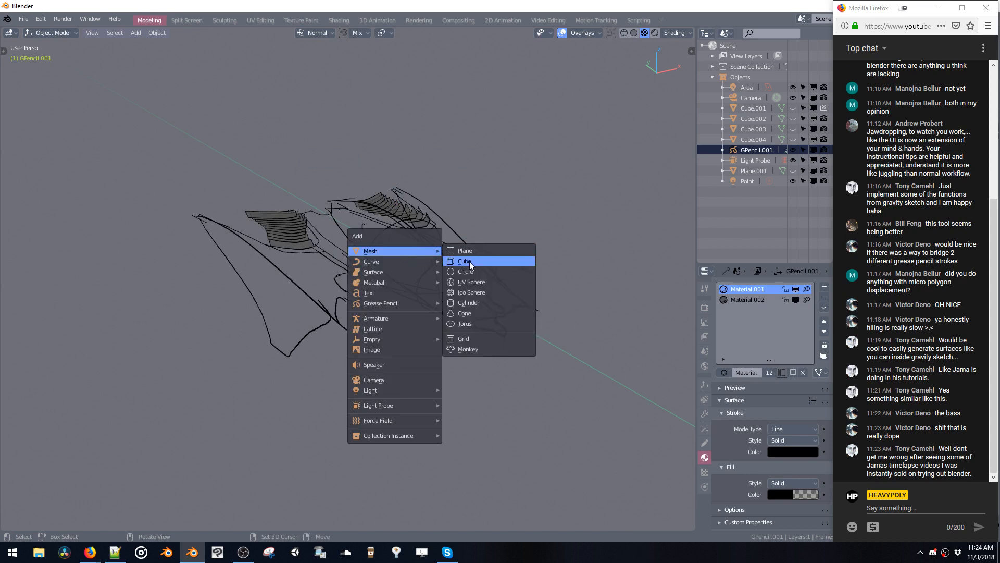
{"action": "left_click", "coordinate": [465, 250]}
In Edit Mode, scale the plane narrower along the global X axis.
{"action": "mouse_move", "coordinate": [465, 251]}
{"action": "middle_mouse_down"}
{"action": "mouse_move", "coordinate": [423, 179]}
{"action": "mouse_move", "coordinate": [420, 250]}
{"action": "middle_mouse_up"}
{"action": "key", "text": "Tab"}
{"action": "key", "text": "s"}
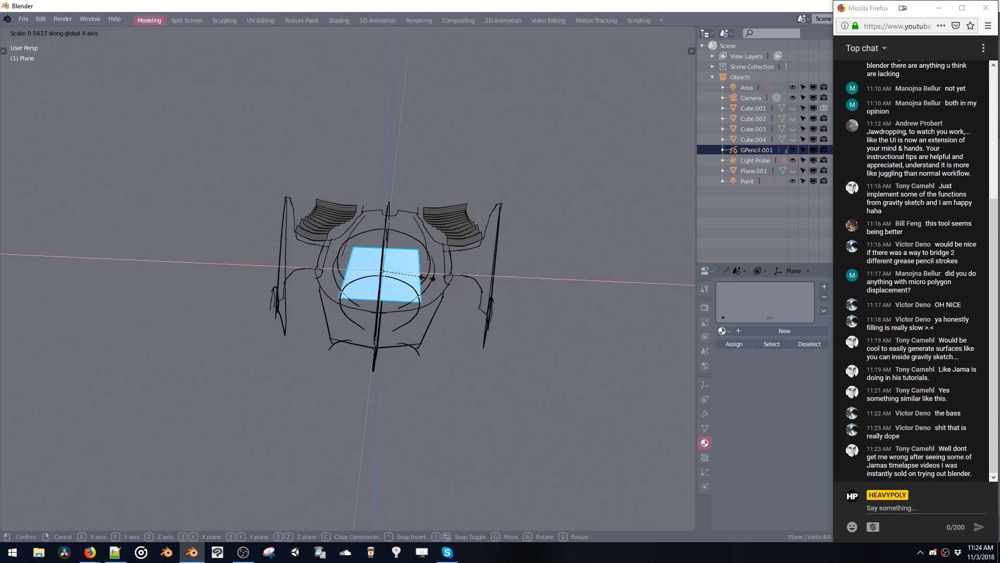
{"action": "left_click", "coordinate": [421, 271]}
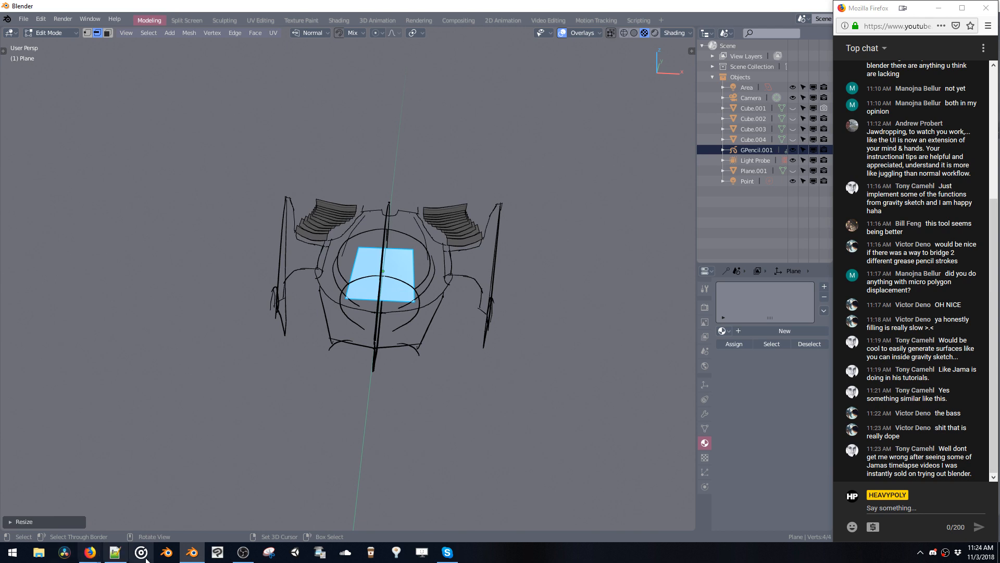
Switch to Firefox and skim through the BlenderXR new features video on YouTube, with its sound muted.
{"action": "mouse_move", "coordinate": [90, 552]}
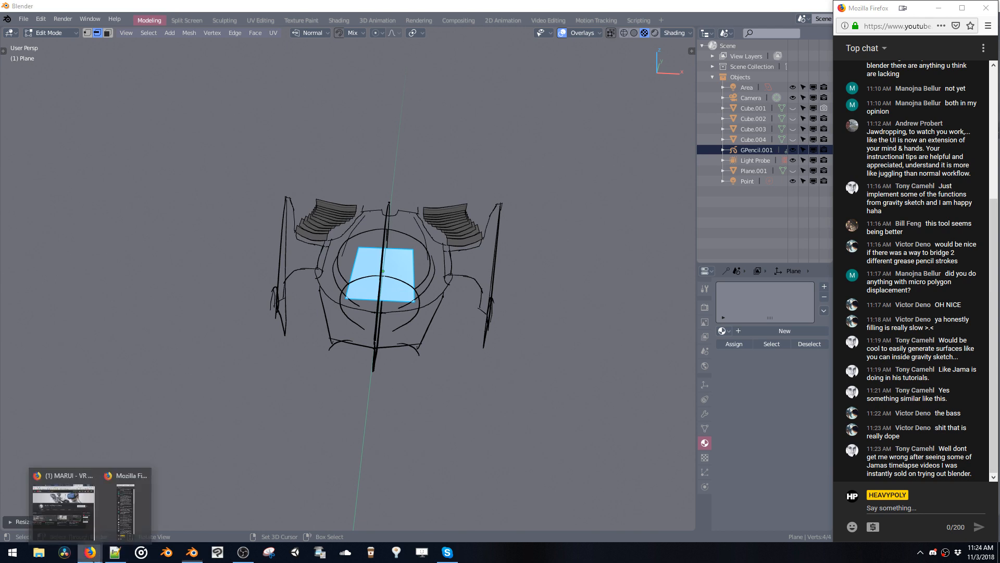
{"action": "left_click", "coordinate": [71, 507]}
{"action": "left_click", "coordinate": [176, 410]}
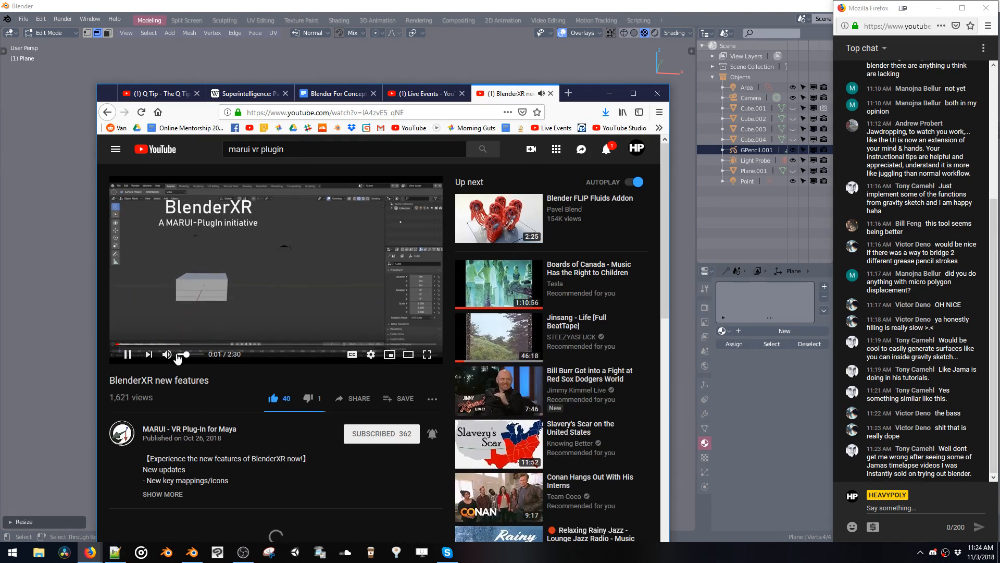
{"action": "left_click", "coordinate": [143, 345]}
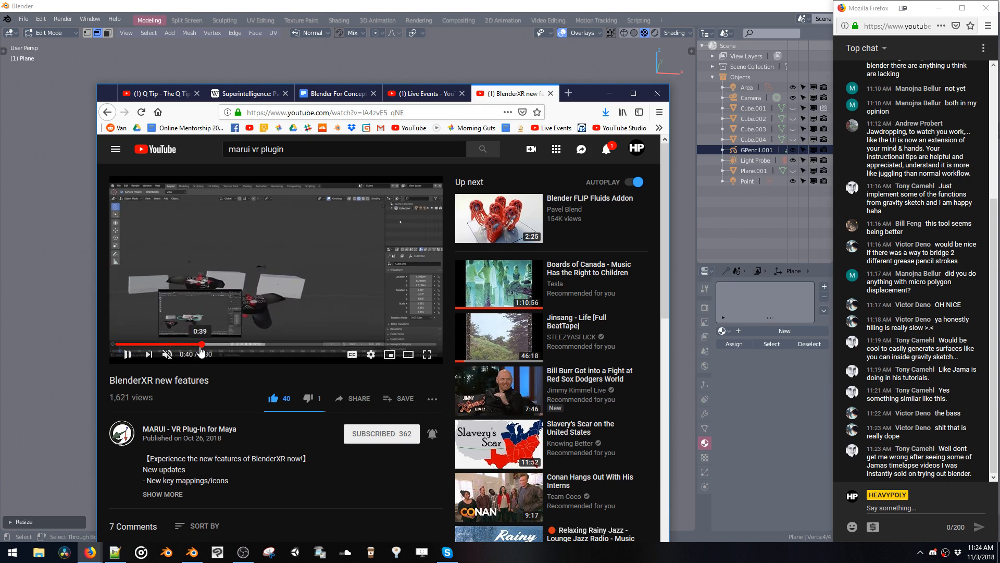
{"action": "left_click_drag", "start_coordinate": [201, 353], "coordinate": [242, 345]}
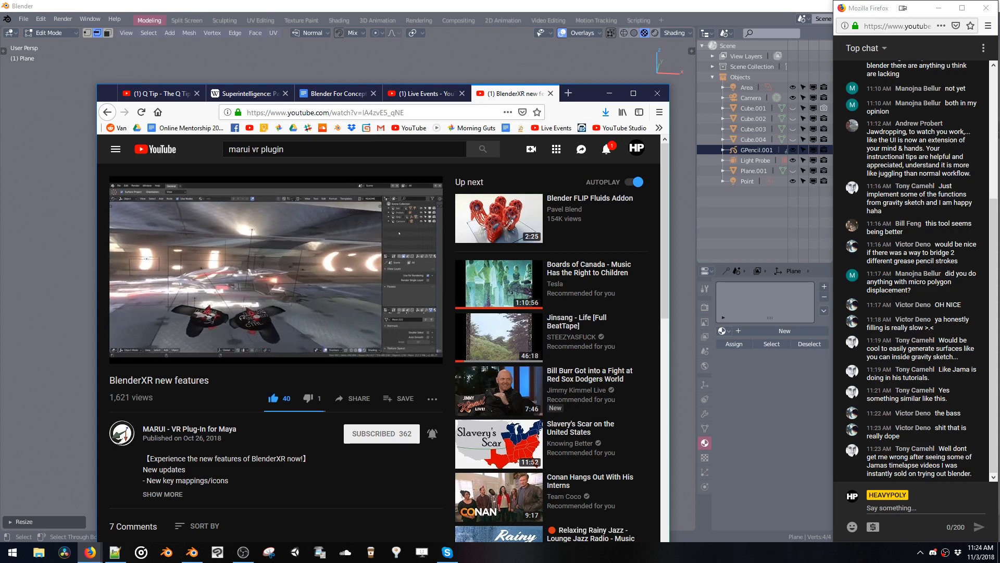
{"action": "left_click", "coordinate": [271, 345]}
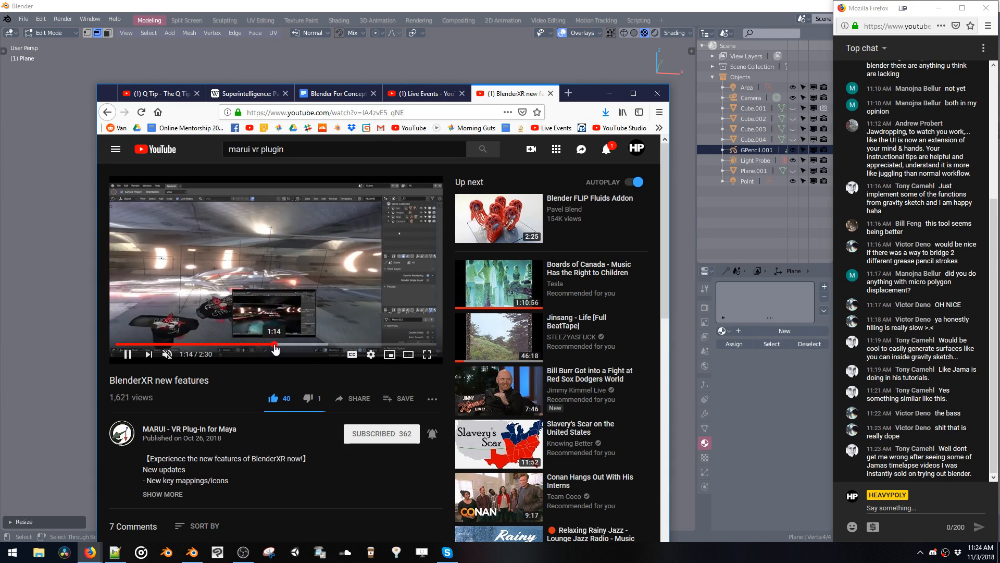
{"action": "left_click", "coordinate": [316, 345]}
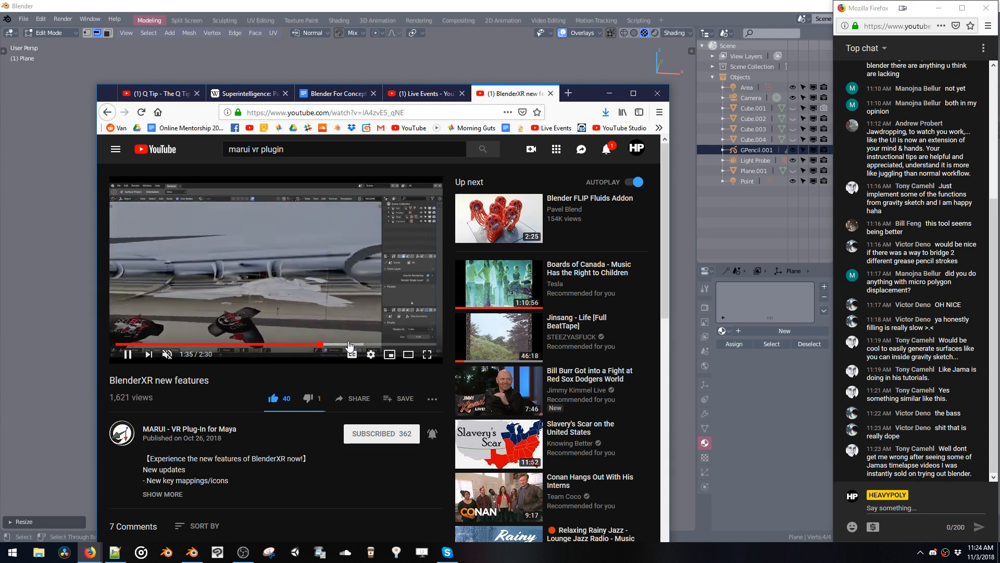
{"action": "left_click", "coordinate": [348, 345]}
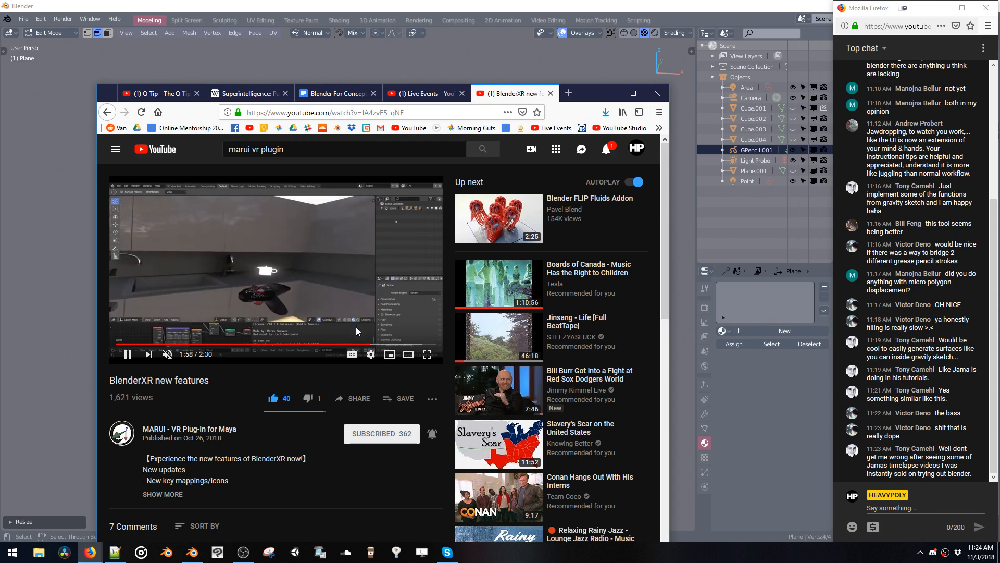
Look over the BlenderXR video's description and comments, and return to the Blender scene.
{"action": "scroll", "coordinate": [279, 461], "scroll_direction": "down", "scroll_amount": 1}
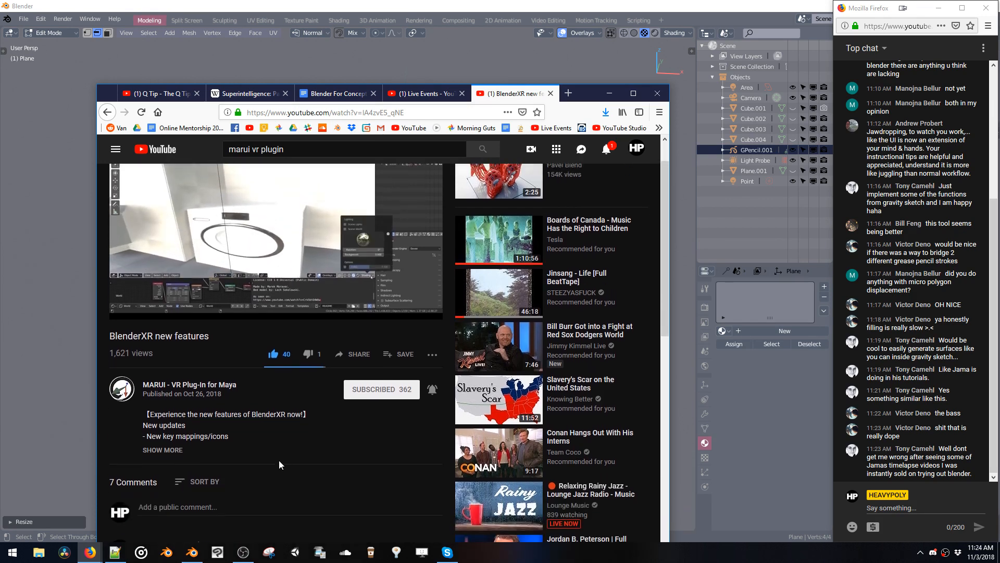
{"action": "scroll", "coordinate": [280, 460], "scroll_direction": "up", "scroll_amount": 1}
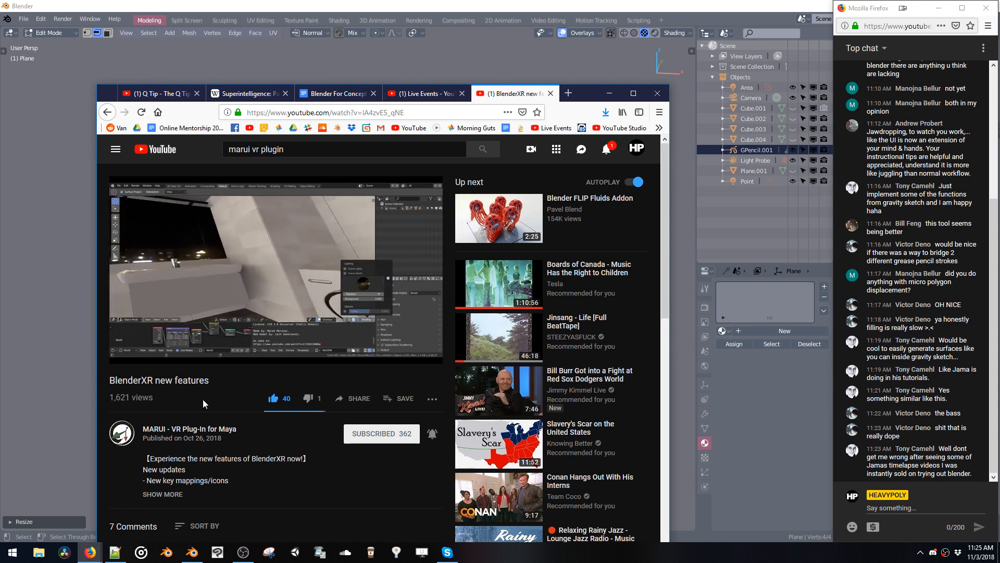
{"action": "scroll", "coordinate": [203, 399], "scroll_direction": "down", "scroll_amount": 6}
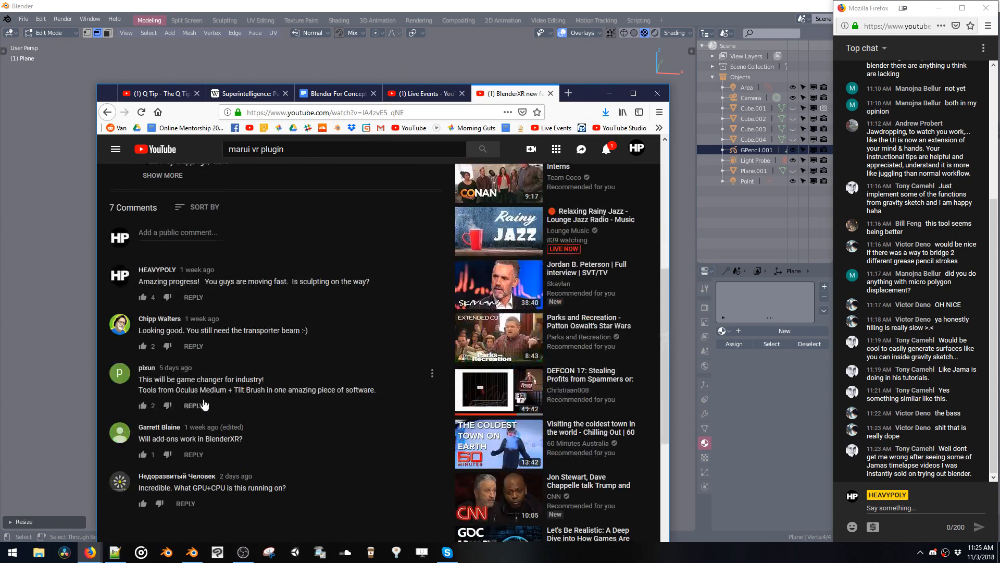
{"action": "scroll", "coordinate": [205, 405], "scroll_direction": "up", "scroll_amount": 6}
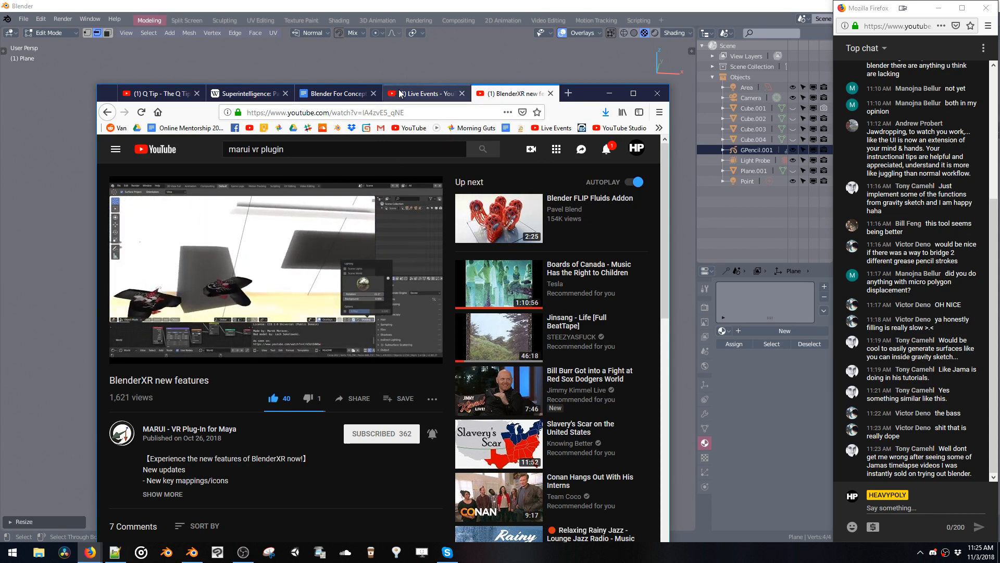
{"action": "left_click", "coordinate": [416, 94]}
{"action": "left_click", "coordinate": [609, 93]}
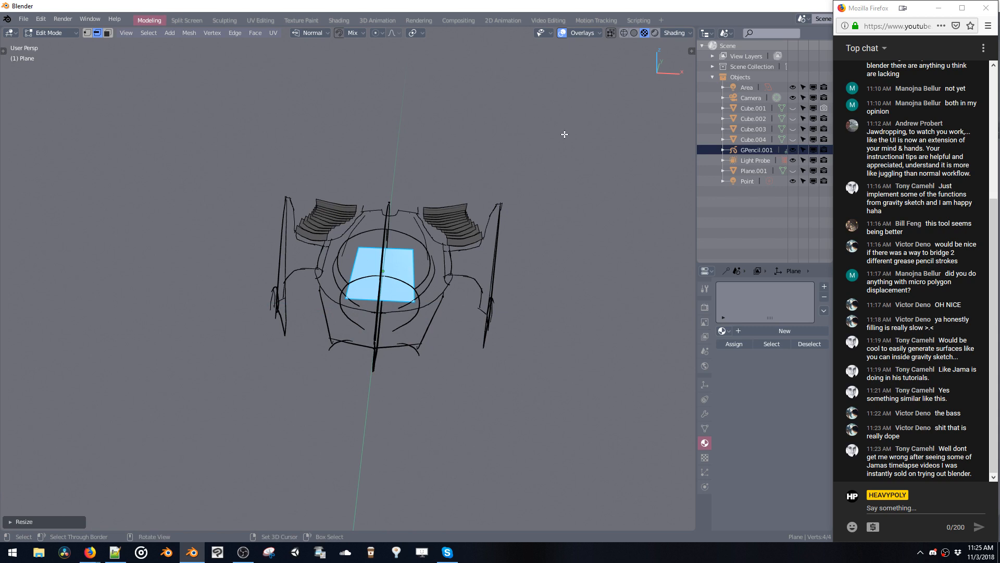
Split the plane lengthwise down the middle and raise its centre edge along Z to form the canopy ridge.
{"action": "mouse_move", "coordinate": [399, 272]}
{"action": "middle_mouse_down"}
{"action": "mouse_move", "coordinate": [421, 269]}
{"action": "mouse_move", "coordinate": [376, 286]}
{"action": "mouse_move", "coordinate": [391, 255]}
{"action": "middle_mouse_up"}
{"action": "key", "text": "alt+x"}
{"action": "left_click", "coordinate": [457, 267]}
{"action": "left_click", "coordinate": [386, 279]}
{"action": "key", "text": "g"}
{"action": "key", "text": "z"}
{"action": "left_click", "coordinate": [399, 204]}
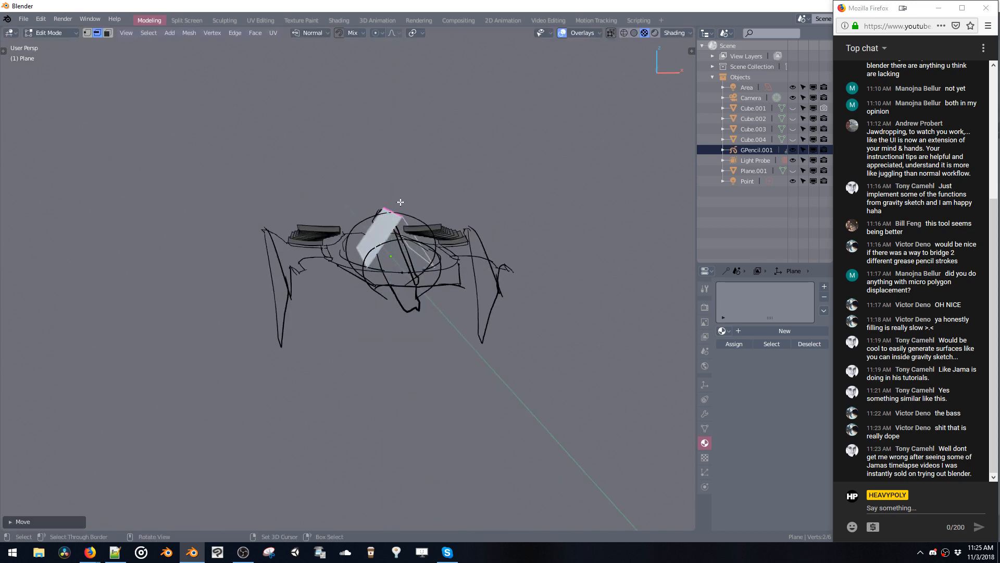
Adjust the height of the ridge's front vertex along Z in vertex mode.
{"action": "middle_click_drag", "start_coordinate": [398, 204], "coordinate": [423, 241]}
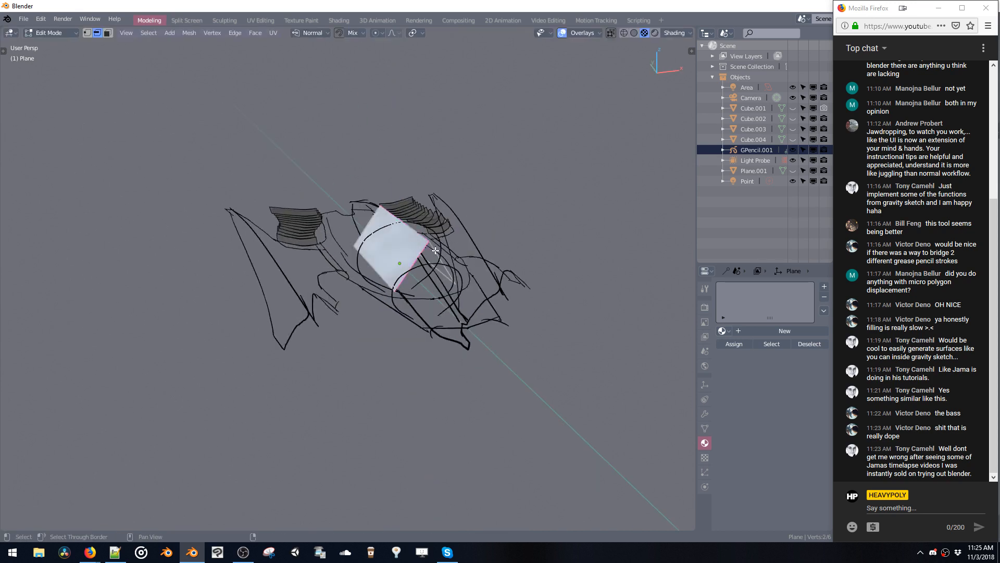
{"action": "key", "text": "ctrl+space"}
{"action": "left_click", "coordinate": [421, 230]}
{"action": "left_click", "coordinate": [429, 244]}
{"action": "key", "text": "g"}
{"action": "key", "text": "z"}
{"action": "left_click", "coordinate": [427, 249]}
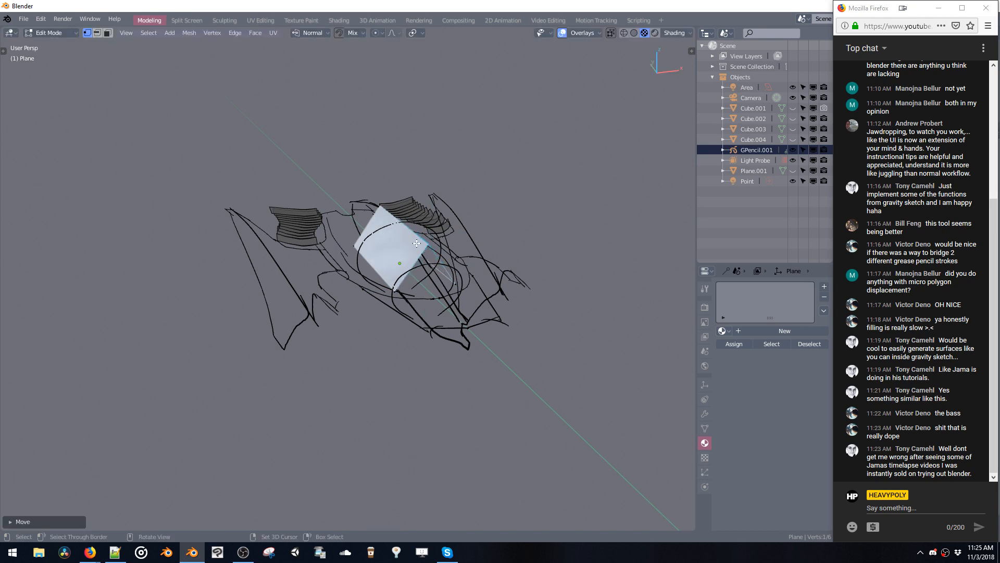
Raise the plane's outer edge on the -X side along Z toward the canopy sketch lines.
{"action": "middle_click_drag", "start_coordinate": [416, 243], "coordinate": [426, 281]}
{"action": "key", "text": "ctrl+space"}
{"action": "left_click", "coordinate": [392, 265]}
{"action": "left_click", "coordinate": [391, 271]}
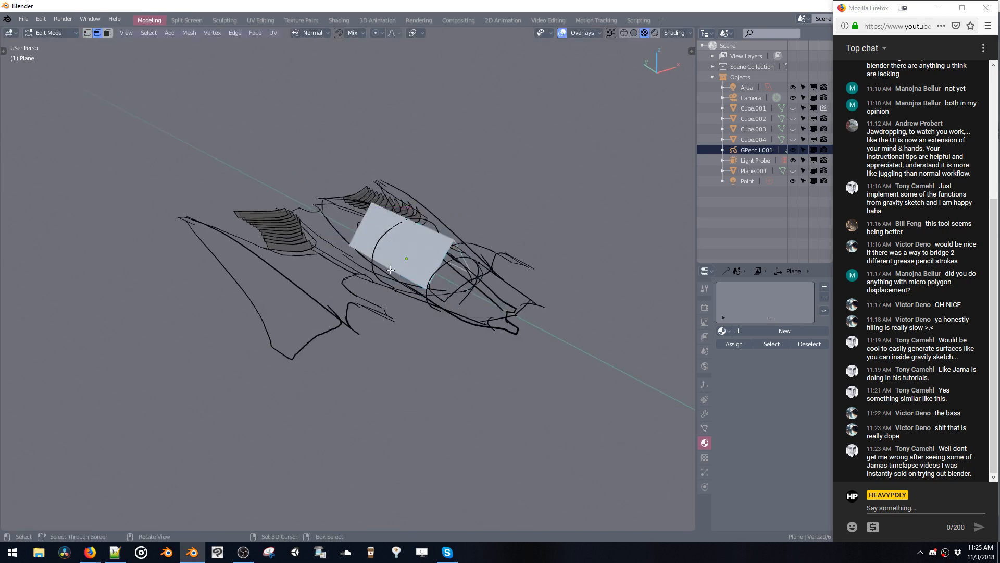
{"action": "key", "text": "g"}
{"action": "key", "text": "z"}
{"action": "left_click", "coordinate": [397, 240]}
Raise the opposite outer edge on the +X side along Z to form an even roof shape.
{"action": "middle_click_drag", "start_coordinate": [401, 242], "coordinate": [346, 239]}
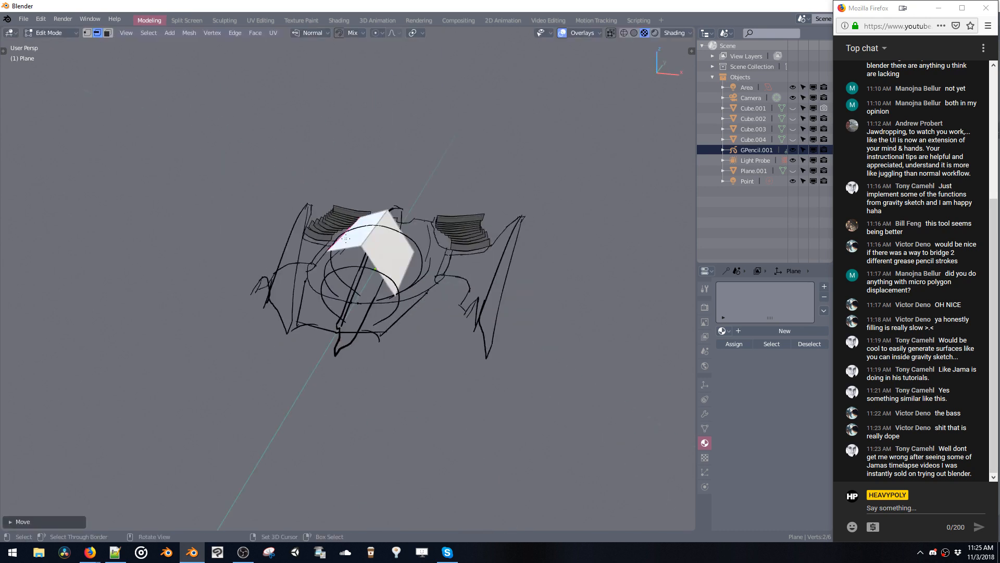
{"action": "left_click", "coordinate": [409, 271]}
{"action": "key", "text": "g"}
{"action": "key", "text": "z"}
{"action": "left_click", "coordinate": [406, 235]}
Move the canopy's front edges back along Y about 0.18 m to the middle cross-section stroke.
{"action": "mouse_move", "coordinate": [407, 236]}
{"action": "middle_mouse_down"}
{"action": "mouse_move", "coordinate": [445, 243]}
{"action": "mouse_move", "coordinate": [365, 207]}
{"action": "mouse_move", "coordinate": [407, 245]}
{"action": "middle_mouse_up"}
{"action": "left_click", "coordinate": [445, 243]}
{"action": "left_click", "coordinate": [366, 219]}
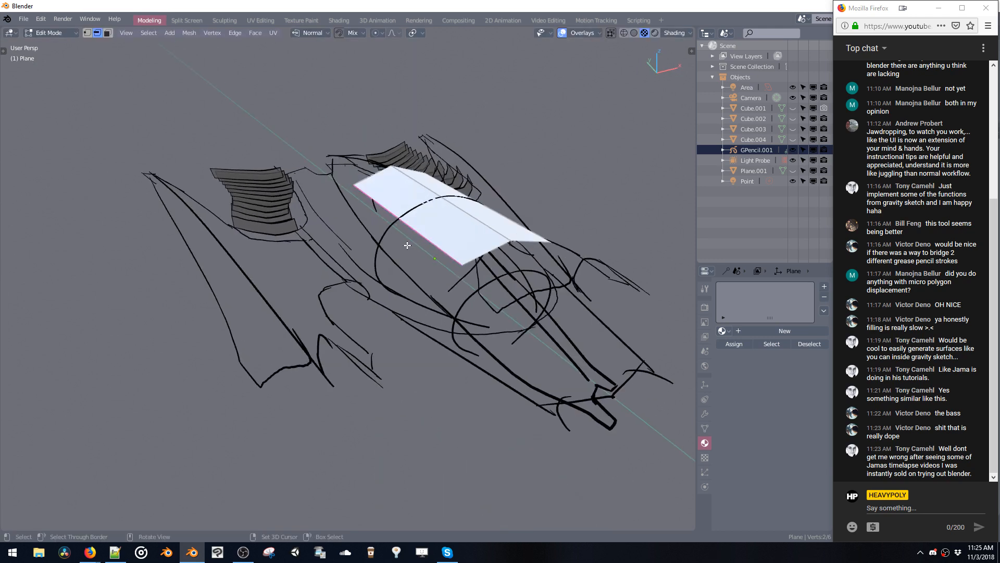
{"action": "middle_click_drag", "start_coordinate": [520, 239], "coordinate": [553, 260]}
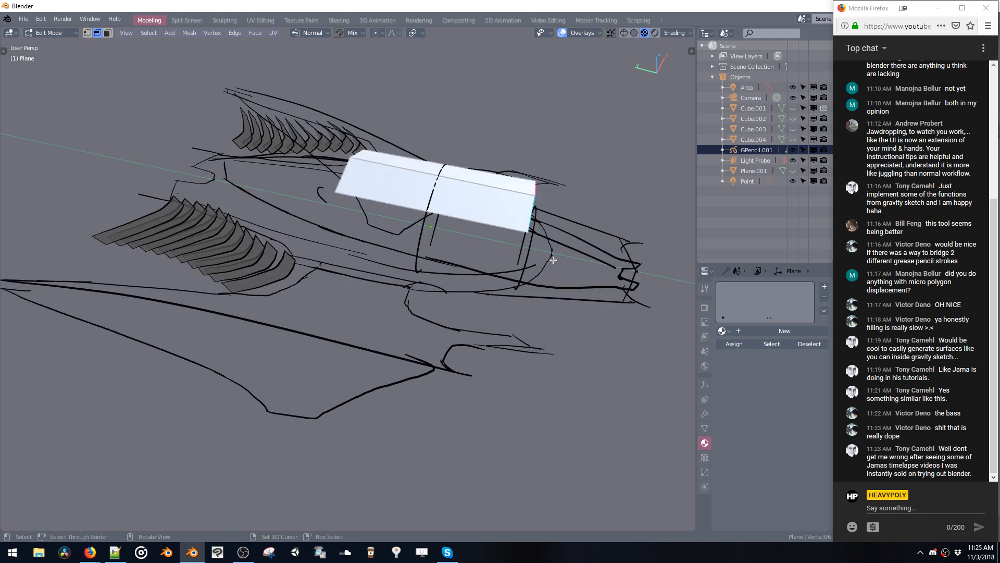
{"action": "key", "text": "g"}
{"action": "key", "text": "y"}
{"action": "left_click", "coordinate": [473, 246]}
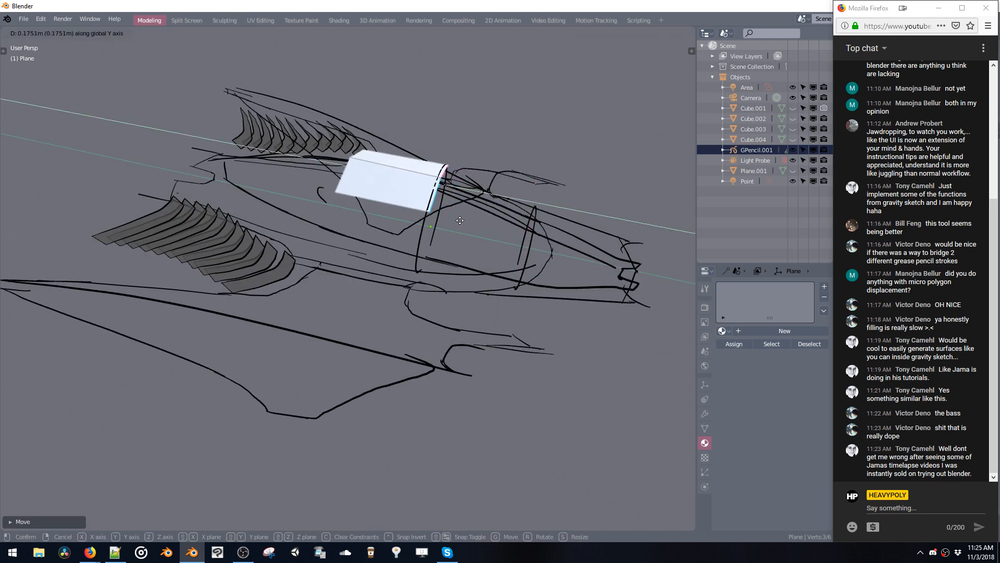
Extrude the front edges forward and align them along Z and Y with the front cross-section stroke.
{"action": "key", "text": "e"}
{"action": "left_click", "coordinate": [543, 247]}
{"action": "middle_click_drag", "start_coordinate": [544, 247], "coordinate": [400, 257]}
{"action": "key", "text": "g"}
{"action": "key", "text": "z"}
{"action": "left_click", "coordinate": [474, 243]}
{"action": "key", "text": "g"}
{"action": "key", "text": "y"}
{"action": "left_click", "coordinate": [513, 267]}
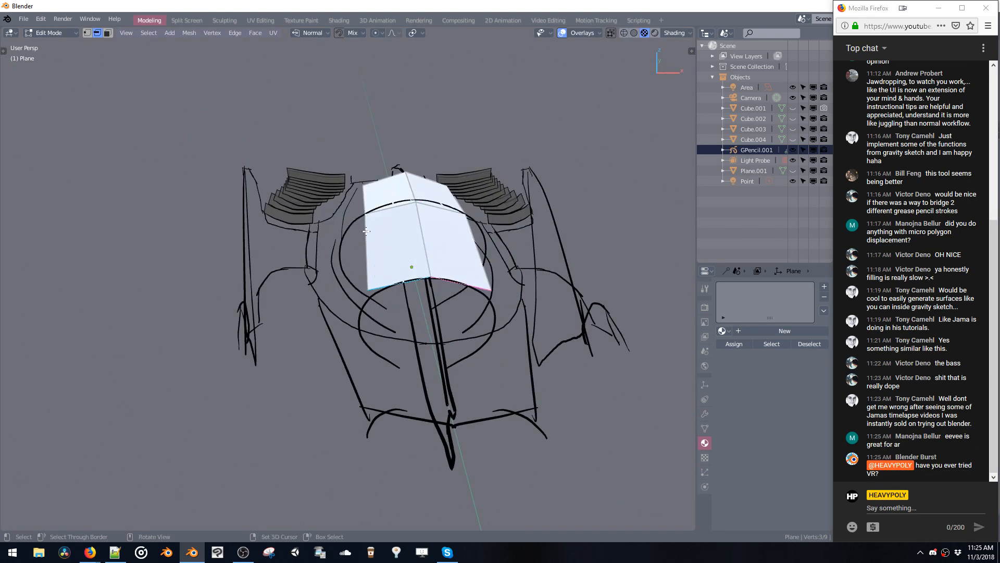
Try to slide the vertices of the canopy's -X side edges inward along the cross ribs.
{"action": "mouse_move", "coordinate": [361, 215]}
{"action": "middle_mouse_down"}
{"action": "mouse_move", "coordinate": [409, 204]}
{"action": "mouse_move", "coordinate": [404, 217]}
{"action": "mouse_move", "coordinate": [364, 202]}
{"action": "middle_mouse_up"}
{"action": "key", "text": "space"}
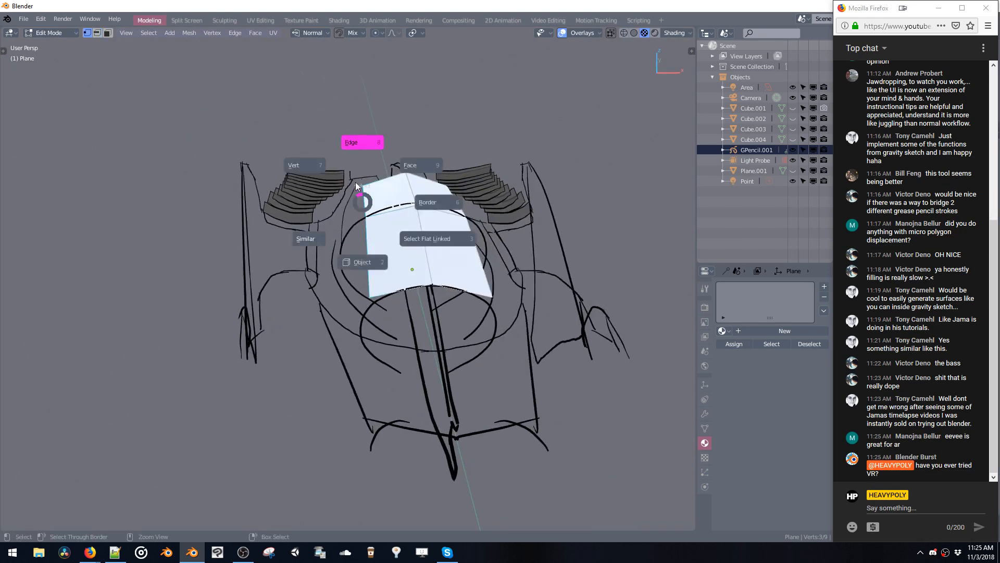
{"action": "left_click", "coordinate": [363, 201]}
{"action": "key", "text": "ctrl+Tab"}
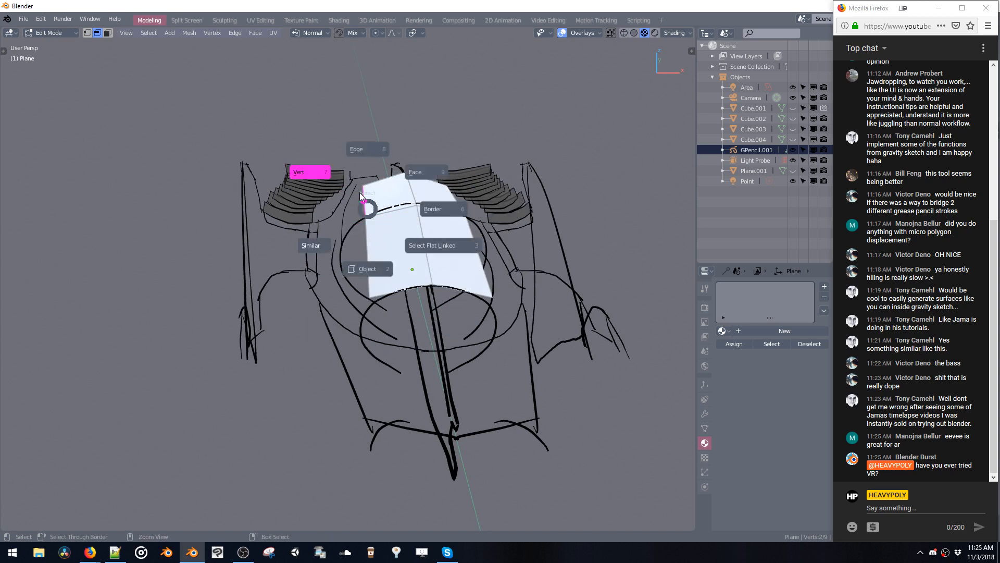
{"action": "left_click", "coordinate": [354, 183]}
{"action": "key", "text": "shift+v"}
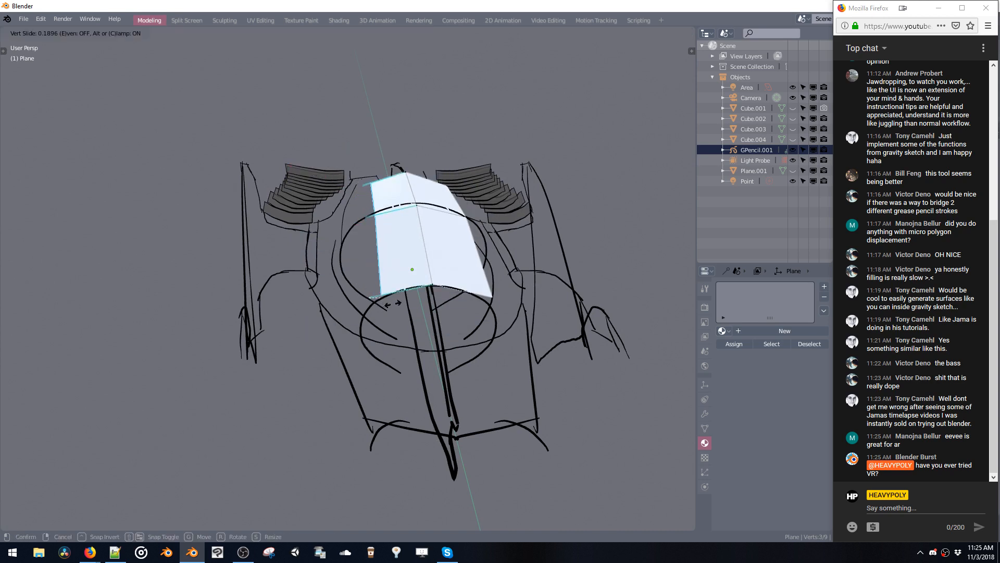
{"action": "left_click", "coordinate": [387, 303]}
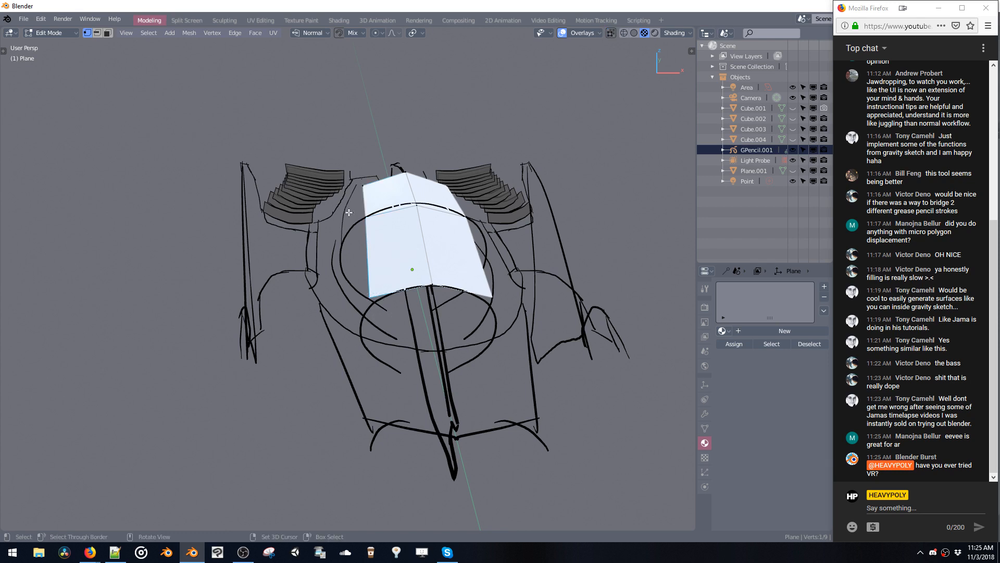
{"action": "key", "text": "shift+v"}
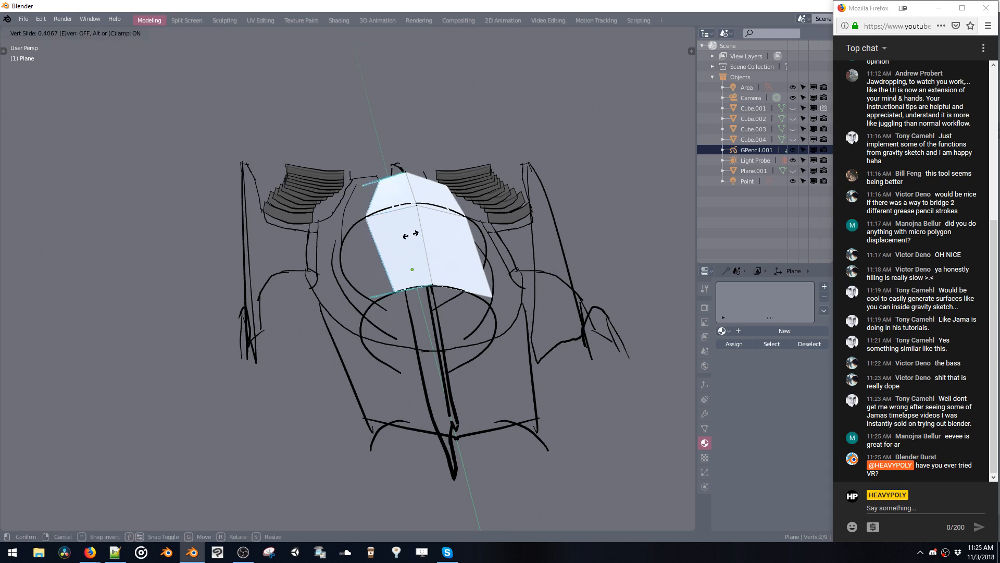
{"action": "left_click", "coordinate": [406, 231]}
{"action": "key", "text": "shift+v"}
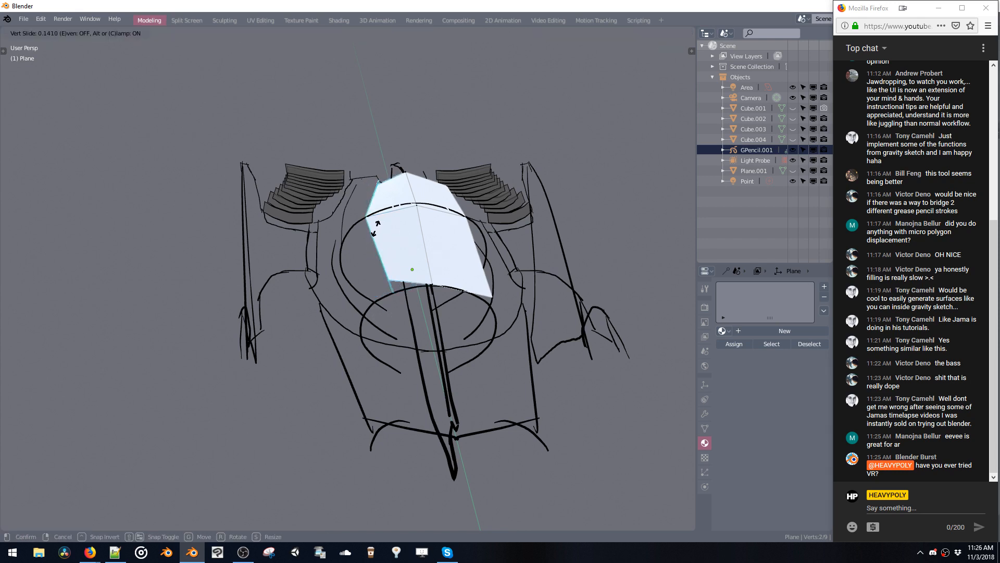
{"action": "left_click", "coordinate": [378, 231]}
{"action": "key", "text": "ctrl+z"}
Slide the -X side edges inward at the front and rear corners, and extrude the side edges downward.
{"action": "key", "text": "shift+v"}
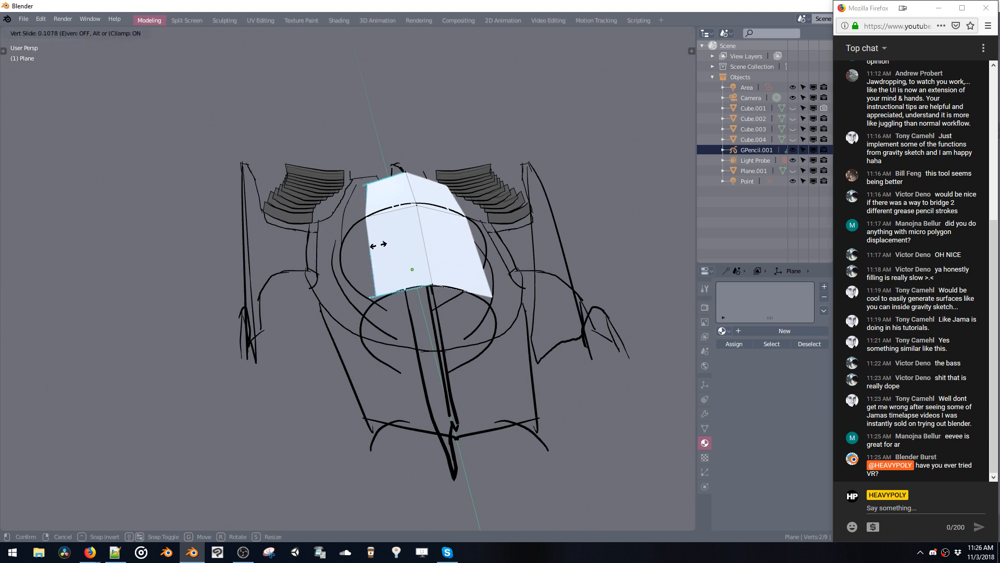
{"action": "left_click", "coordinate": [382, 242]}
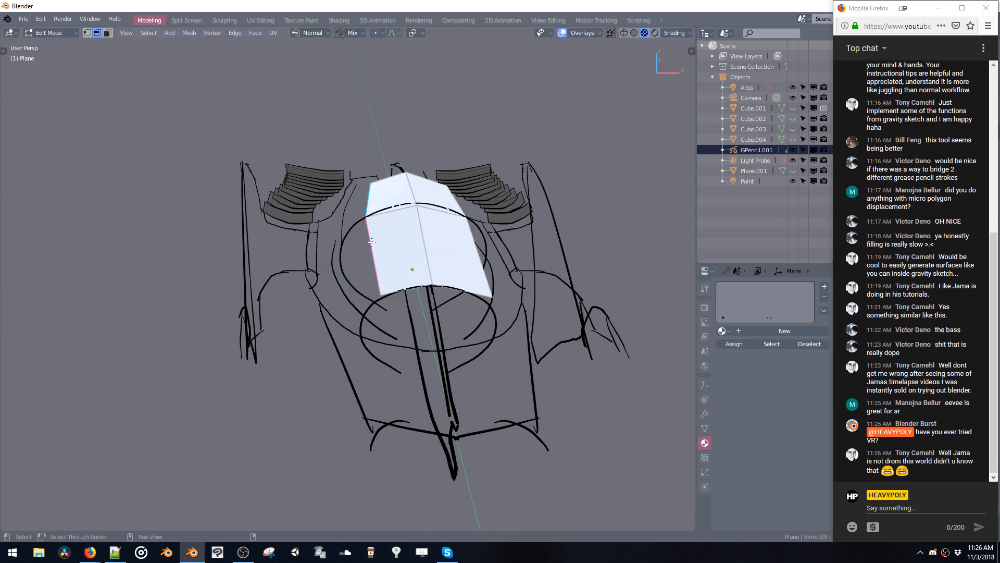
{"action": "middle_click_drag", "start_coordinate": [394, 279], "coordinate": [369, 210]}
{"action": "key", "text": "e"}
{"action": "left_click", "coordinate": [342, 235]}
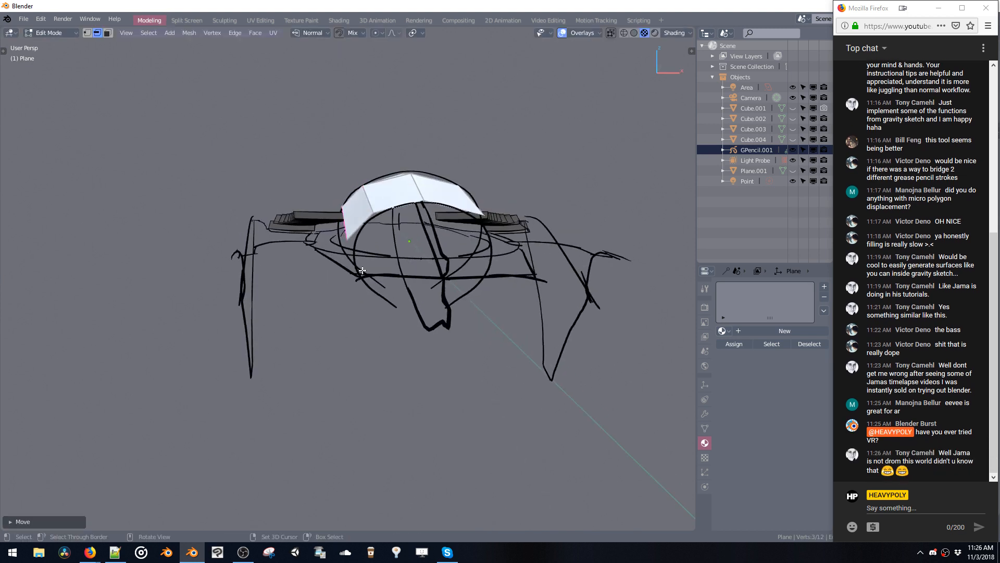
Rotate and reposition the extruded side edges to follow the sketched curve, and extrude another strip downward.
{"action": "middle_click_drag", "start_coordinate": [371, 273], "coordinate": [375, 268]}
{"action": "key", "text": "r"}
{"action": "left_click", "coordinate": [406, 227]}
{"action": "mouse_move", "coordinate": [407, 227]}
{"action": "middle_mouse_down"}
{"action": "mouse_move", "coordinate": [397, 249]}
{"action": "mouse_move", "coordinate": [422, 241]}
{"action": "mouse_move", "coordinate": [398, 240]}
{"action": "middle_mouse_up"}
{"action": "key", "text": "g"}
{"action": "left_click", "coordinate": [393, 248]}
{"action": "key", "text": "e"}
{"action": "left_click", "coordinate": [398, 273]}
Flatten the lower side edges by scaling along Z, and scale them slightly shorter along Y.
{"action": "middle_click_drag", "start_coordinate": [415, 339], "coordinate": [469, 335]}
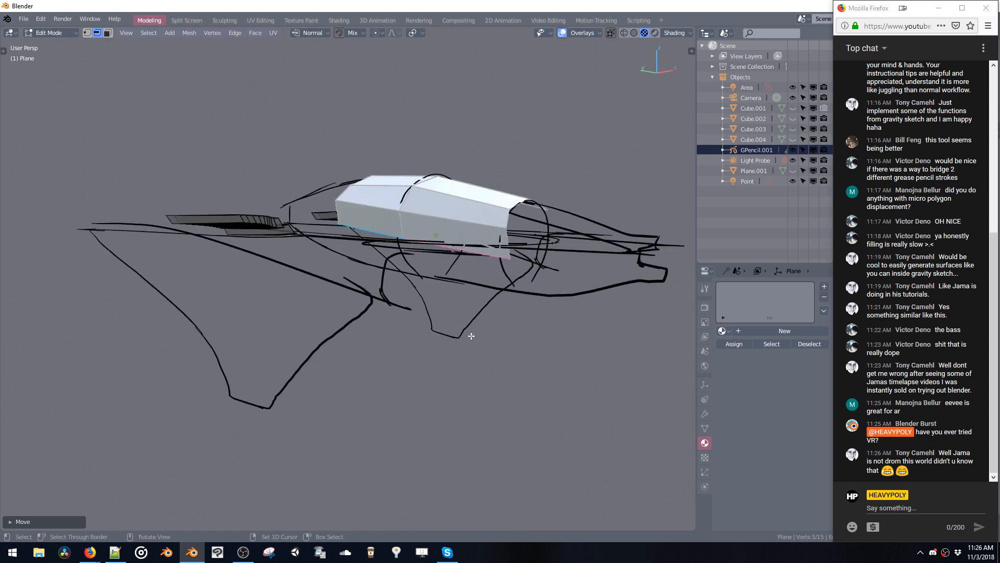
{"action": "key", "text": "s"}
{"action": "key", "text": "z"}
{"action": "left_click", "coordinate": [427, 225]}
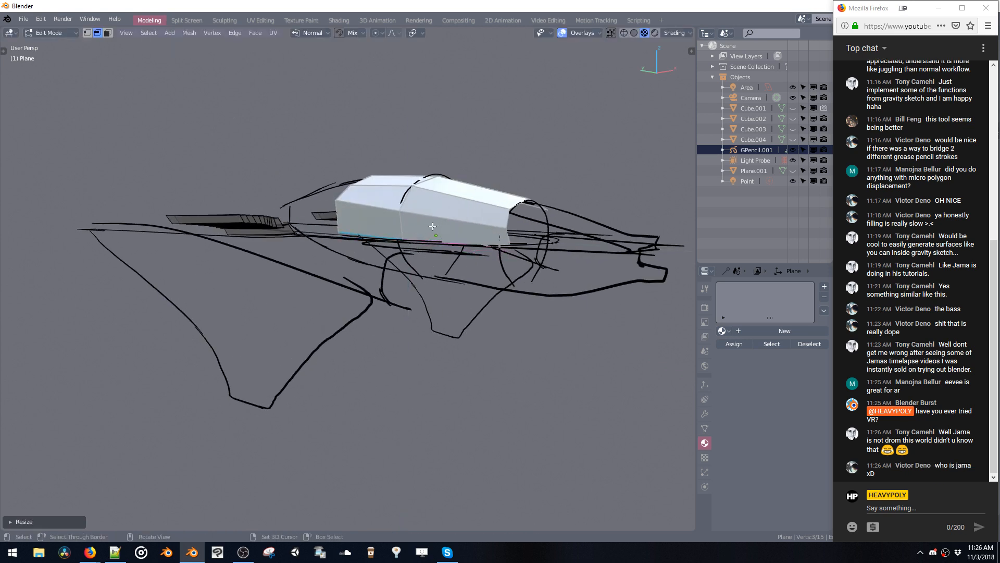
{"action": "middle_click_drag", "start_coordinate": [435, 227], "coordinate": [465, 253]}
{"action": "key", "text": "s"}
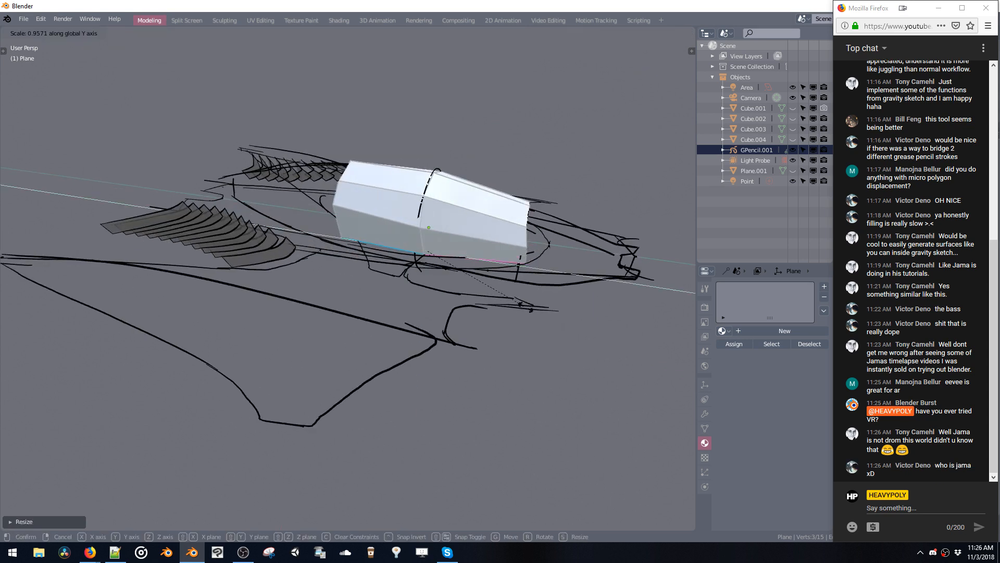
{"action": "left_click", "coordinate": [522, 302]}
Move the canopy's front edges along Y to fit the front cross-section stroke.
{"action": "middle_click_drag", "start_coordinate": [538, 266], "coordinate": [543, 256]}
{"action": "key", "text": "g"}
{"action": "key", "text": "y"}
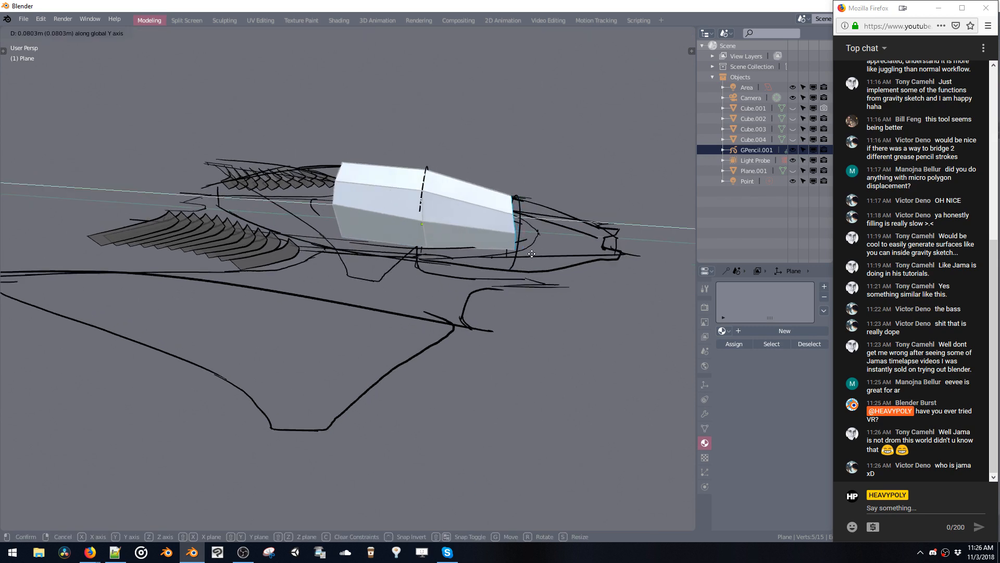
{"action": "left_click", "coordinate": [539, 252]}
{"action": "middle_click_drag", "start_coordinate": [367, 180], "coordinate": [371, 166]}
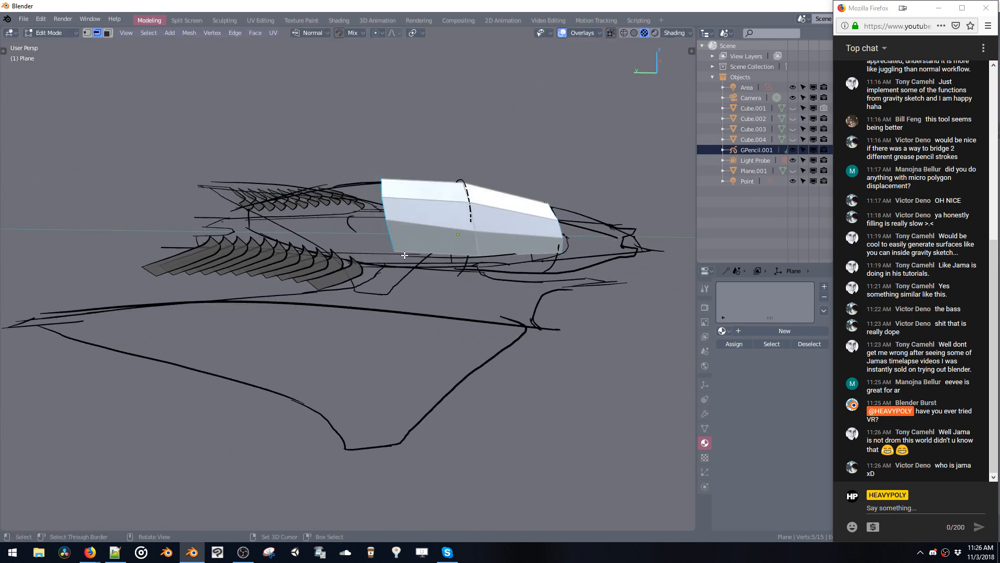
Move the canopy's rear edges along Y and shift its side edges along X to fit the sketch strokes.
{"action": "key", "text": "g"}
{"action": "key", "text": "y"}
{"action": "middle_click_drag", "start_coordinate": [405, 256], "coordinate": [486, 246]}
{"action": "left_click", "coordinate": [391, 233]}
{"action": "left_click", "coordinate": [391, 232]}
{"action": "key", "text": "g"}
{"action": "key", "text": "x"}
{"action": "left_click", "coordinate": [410, 241]}
{"action": "middle_click_drag", "start_coordinate": [410, 241], "coordinate": [386, 226]}
Mirror the canopy across the X axis so both halves form one symmetrical surface.
{"action": "key", "text": "alt+x"}
{"action": "key", "text": "Escape"}
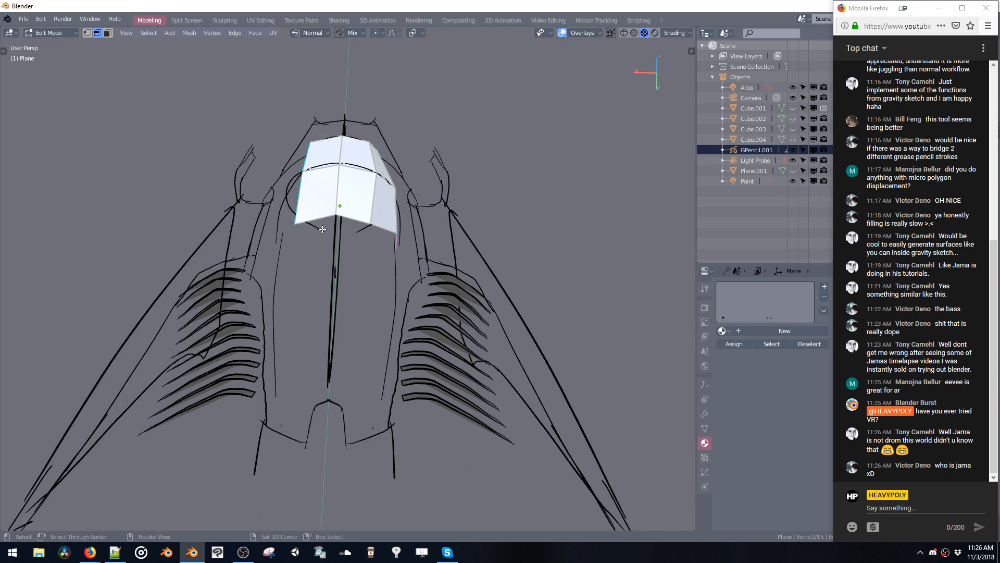
{"action": "key", "text": "x"}
{"action": "mouse_move", "coordinate": [322, 229]}
{"action": "middle_mouse_down"}
{"action": "mouse_move", "coordinate": [330, 225]}
{"action": "mouse_move", "coordinate": [322, 216]}
{"action": "middle_mouse_up"}
{"action": "key", "text": "alt+x"}
{"action": "left_click", "coordinate": [379, 184]}
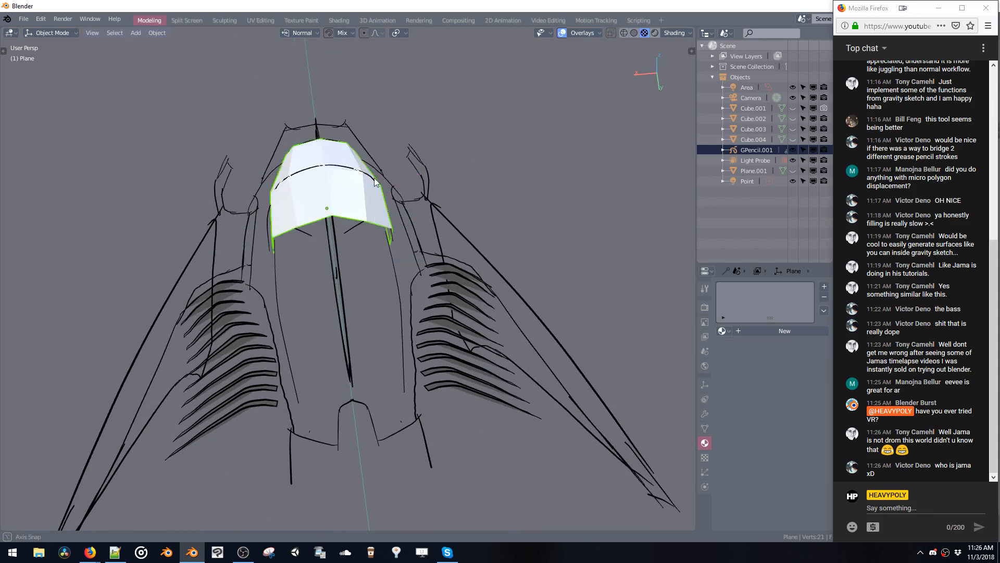
{"action": "middle_click_drag", "start_coordinate": [390, 186], "coordinate": [337, 193]}
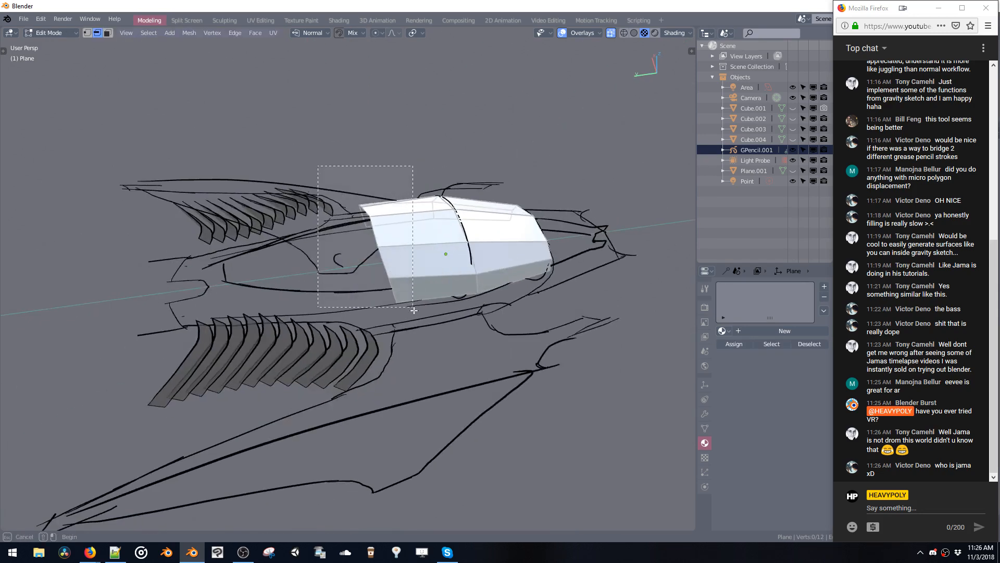
Extrude the canopy's rear edges backward along Y by about 1.5 m and scale them down.
{"action": "left_click_drag", "start_coordinate": [318, 165], "coordinate": [414, 310]}
{"action": "middle_click_drag", "start_coordinate": [414, 310], "coordinate": [286, 294]}
{"action": "key", "text": "e"}
{"action": "key", "text": "y"}
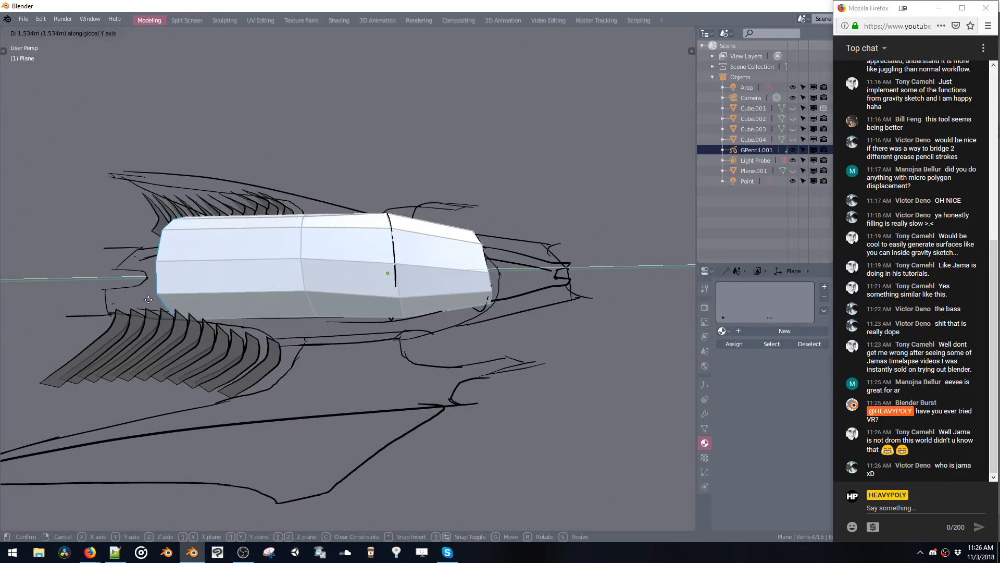
{"action": "left_click", "coordinate": [141, 298]}
{"action": "key", "text": "s"}
{"action": "left_click", "coordinate": [180, 275]}
Move the canopy's tapered rear edges along X and Z to follow the sketched spine.
{"action": "mouse_move", "coordinate": [181, 276]}
{"action": "middle_mouse_down"}
{"action": "mouse_move", "coordinate": [240, 289]}
{"action": "mouse_move", "coordinate": [294, 286]}
{"action": "mouse_move", "coordinate": [282, 275]}
{"action": "mouse_move", "coordinate": [244, 331]}
{"action": "mouse_move", "coordinate": [400, 197]}
{"action": "middle_mouse_up"}
{"action": "key", "text": "g"}
{"action": "key", "text": "x"}
{"action": "left_click", "coordinate": [274, 286]}
{"action": "key", "text": "g"}
{"action": "key", "text": "z"}
{"action": "left_click", "coordinate": [285, 271]}
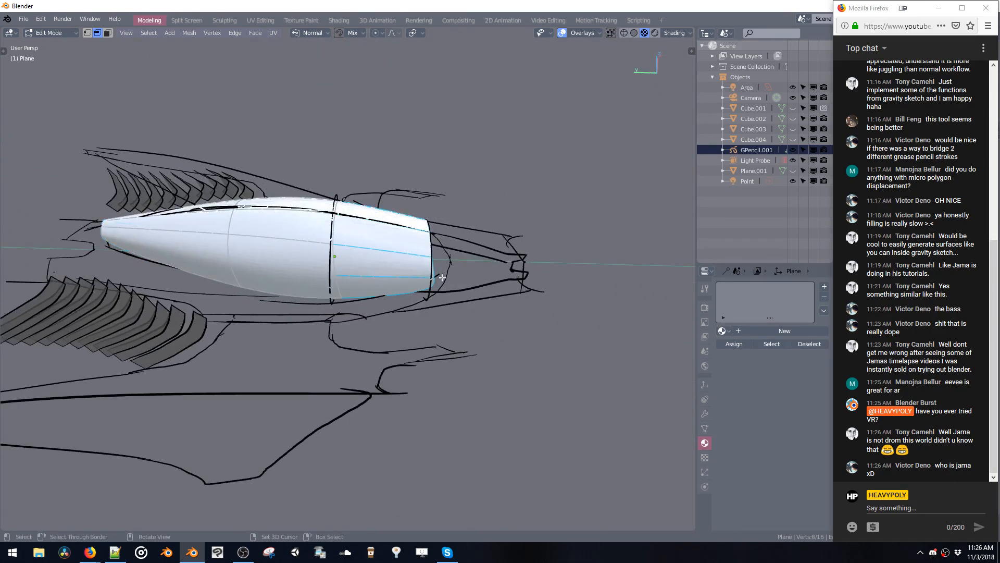
Select the canopy's front edge loop and extrude it forward along Y toward the sketched nose.
{"action": "middle_click_drag", "start_coordinate": [442, 277], "coordinate": [423, 285], "text": "shift"}
{"action": "key", "text": "1"}
{"action": "left_click_drag", "start_coordinate": [399, 233], "coordinate": [449, 343]}
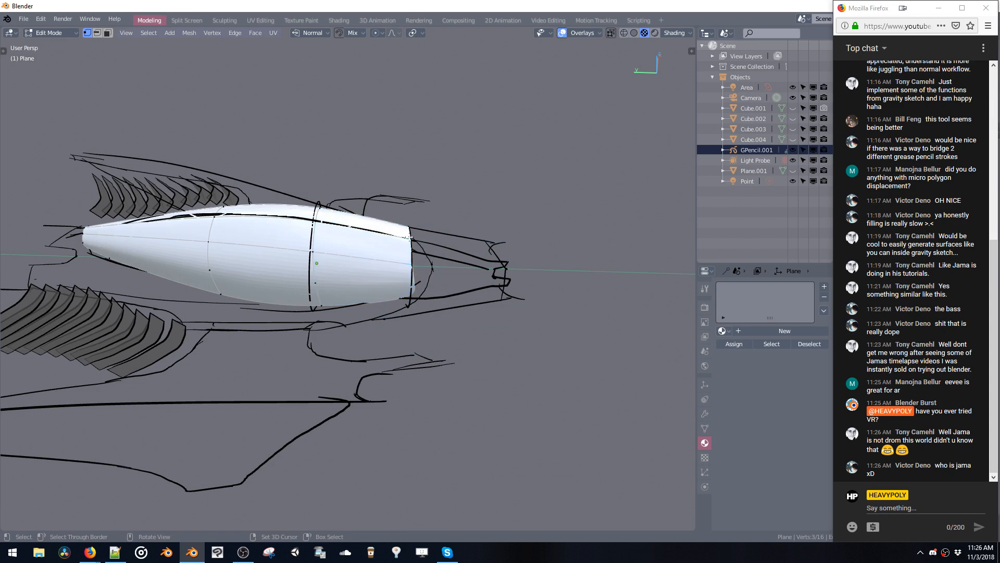
{"action": "key", "text": "2"}
{"action": "key", "text": "e"}
{"action": "key", "text": "y"}
{"action": "left_click", "coordinate": [482, 256]}
Scale down the extruded front edges and move them along X to taper the nose.
{"action": "middle_click_drag", "start_coordinate": [473, 260], "coordinate": [484, 404]}
{"action": "key", "text": "s"}
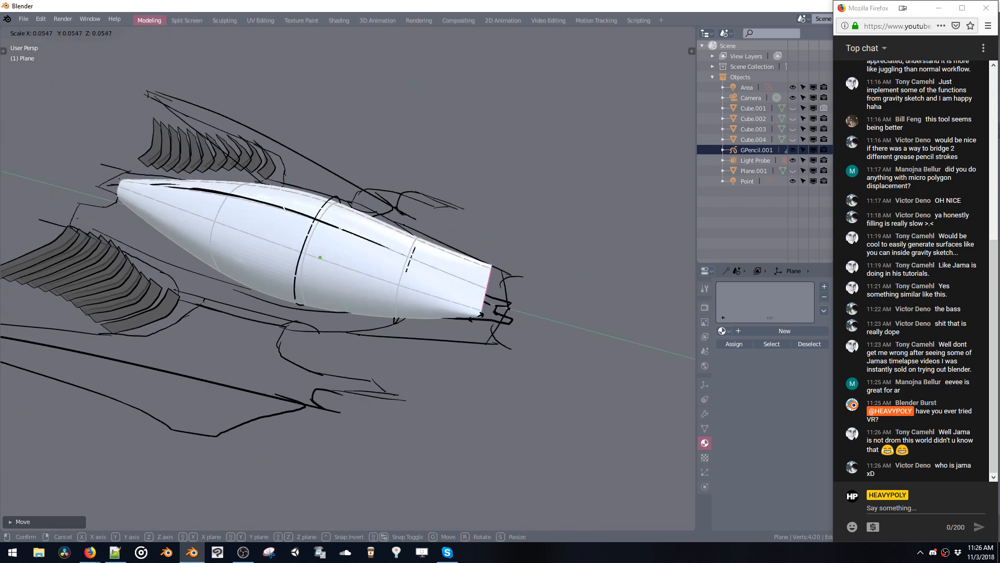
{"action": "left_click", "coordinate": [480, 333]}
{"action": "middle_click_drag", "start_coordinate": [481, 335], "coordinate": [371, 273]}
{"action": "key", "text": "g"}
{"action": "key", "text": "x"}
{"action": "left_click", "coordinate": [408, 310]}
Duplicate one of the canopy's edges and move the copy outward along X to the side fin sketch.
{"action": "key", "text": "3"}
{"action": "left_click", "coordinate": [397, 241]}
{"action": "key", "text": "2"}
{"action": "left_click", "coordinate": [399, 256]}
{"action": "key", "text": "shift+d"}
{"action": "key", "text": "x"}
{"action": "left_click", "coordinate": [267, 295]}
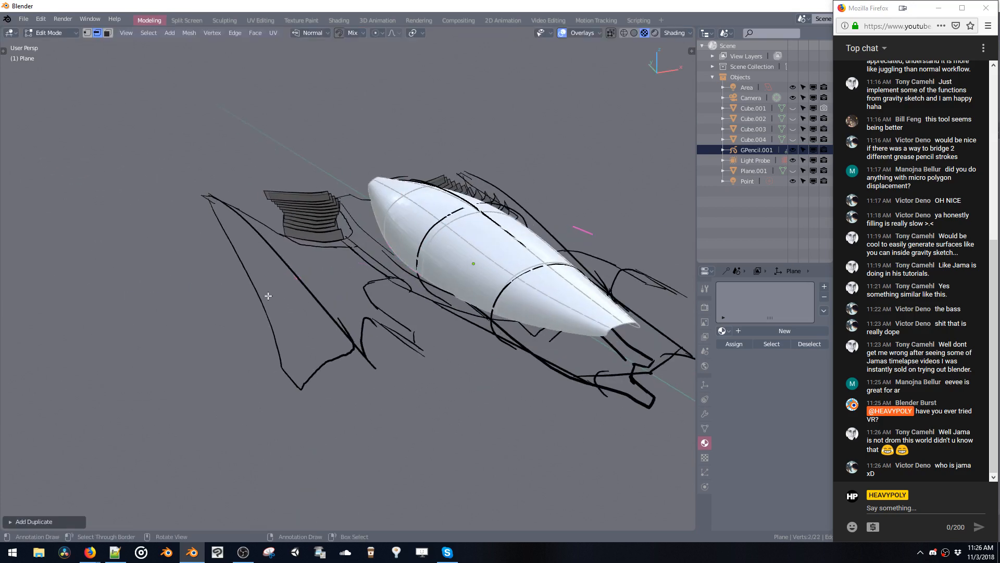
Level the duplicated edge by scaling along Z, and extrude it downward along Z into a side panel.
{"action": "middle_click_drag", "start_coordinate": [268, 296], "coordinate": [342, 300]}
{"action": "key", "text": "s"}
{"action": "key", "text": "z"}
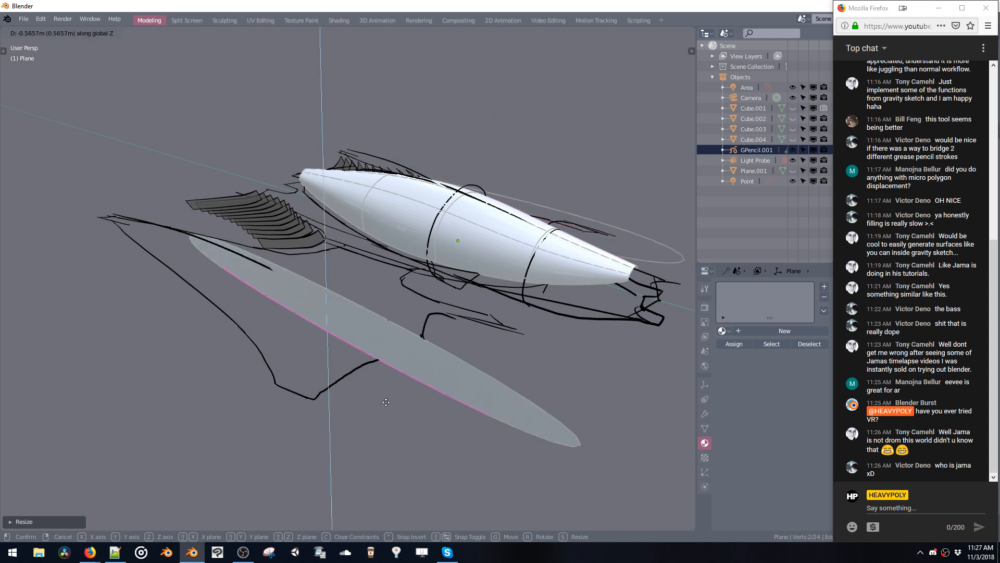
{"action": "left_click", "coordinate": [397, 453]}
Turn off the smoothed preview, scale the side panel along Z, and shorten it along Y.
{"action": "middle_click_drag", "start_coordinate": [409, 333], "coordinate": [417, 368]}
{"action": "key", "text": "Tab"}
{"action": "key", "text": "s"}
{"action": "key", "text": "z"}
{"action": "left_click", "coordinate": [394, 315]}
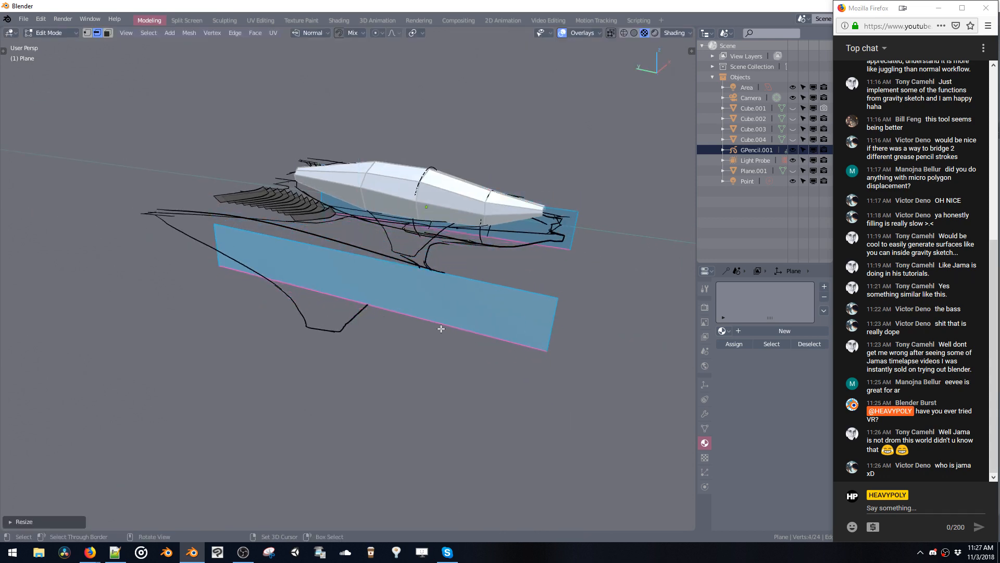
{"action": "key", "text": "s"}
{"action": "key", "text": "y"}
{"action": "left_click", "coordinate": [406, 322]}
Move the side panel along Y by about 0.67 m to sit over the fin sketch.
{"action": "middle_click_drag", "start_coordinate": [406, 322], "coordinate": [431, 297]}
{"action": "key", "text": "g"}
{"action": "key", "text": "y"}
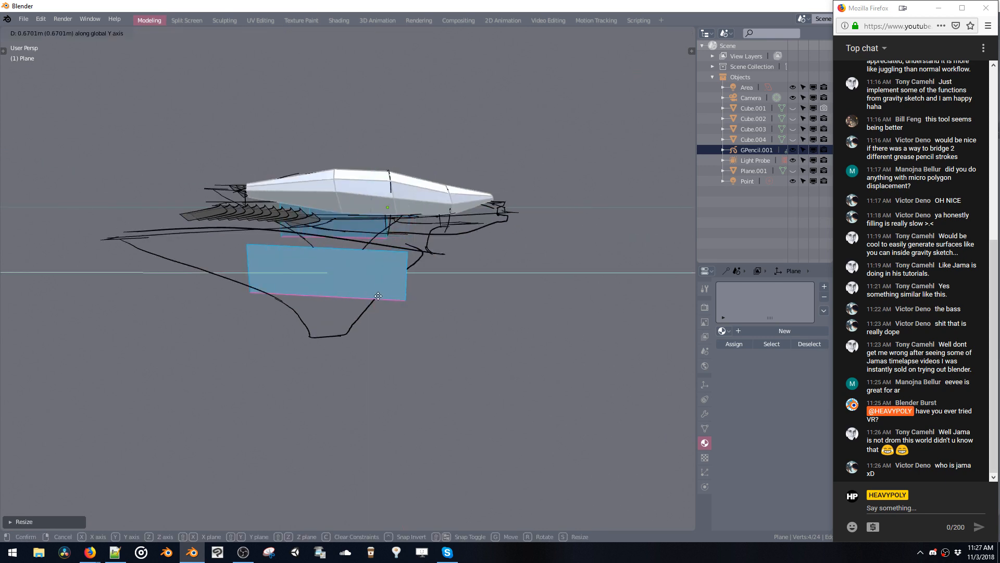
{"action": "left_click", "coordinate": [384, 299]}
{"action": "key", "text": "shift+x"}
{"action": "left_click", "coordinate": [320, 300]}
{"action": "mouse_move", "coordinate": [354, 290]}
{"action": "middle_mouse_down"}
{"action": "mouse_move", "coordinate": [336, 301]}
{"action": "mouse_move", "coordinate": [346, 305]}
{"action": "mouse_move", "coordinate": [318, 312]}
{"action": "mouse_move", "coordinate": [408, 292]}
{"action": "mouse_move", "coordinate": [429, 306]}
{"action": "mouse_move", "coordinate": [441, 299]}
{"action": "mouse_move", "coordinate": [467, 326]}
{"action": "mouse_move", "coordinate": [453, 275]}
{"action": "middle_mouse_up"}
In the left orthographic view, move the side panel's rear edge back along Y toward the fin sketch's rear point.
{"action": "key", "text": "space"}
{"action": "left_click", "coordinate": [446, 202]}
{"action": "left_click", "coordinate": [363, 284]}
{"action": "key", "text": "v"}
{"action": "left_click", "coordinate": [436, 297]}
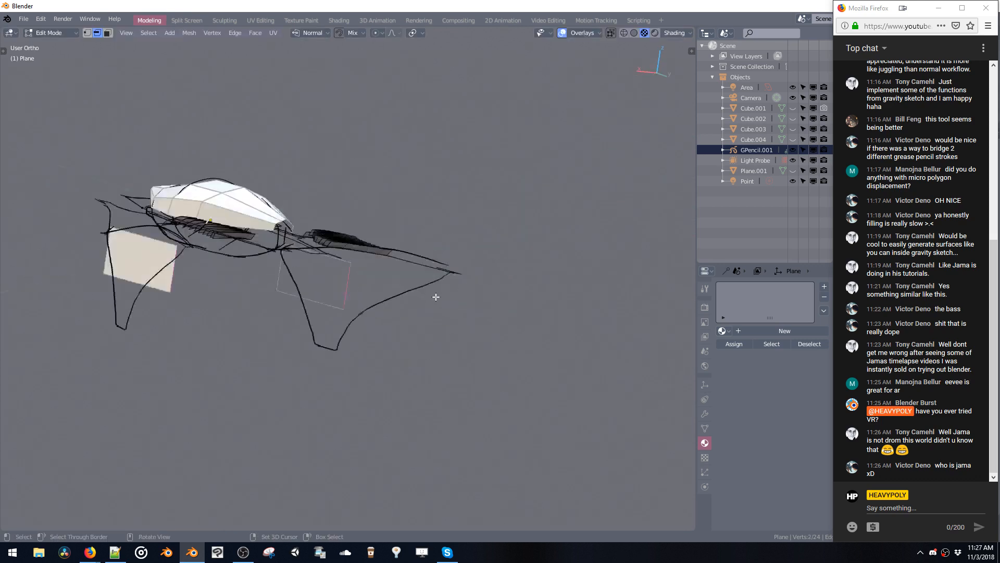
{"action": "key", "text": "g"}
{"action": "key", "text": "y"}
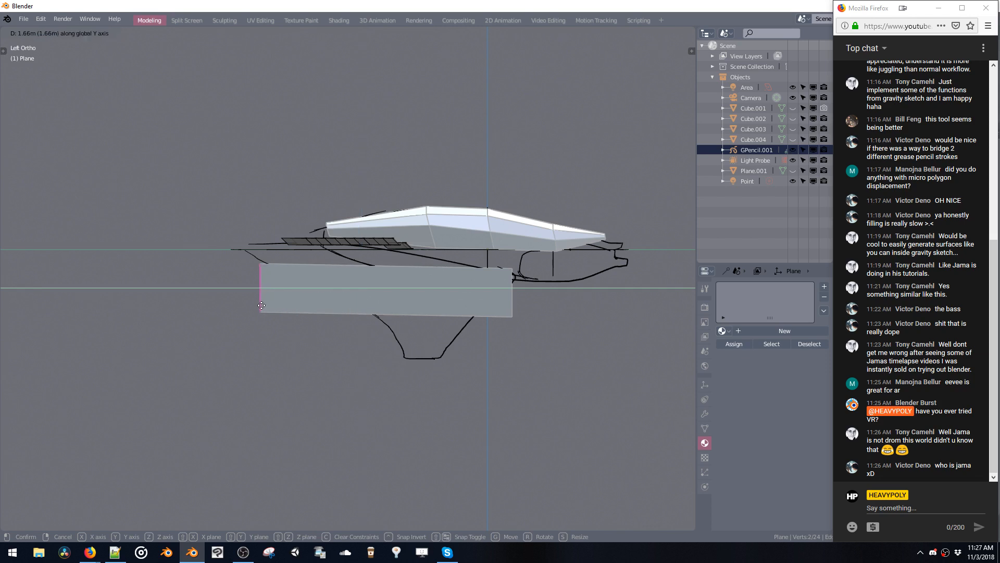
{"action": "left_click", "coordinate": [255, 308]}
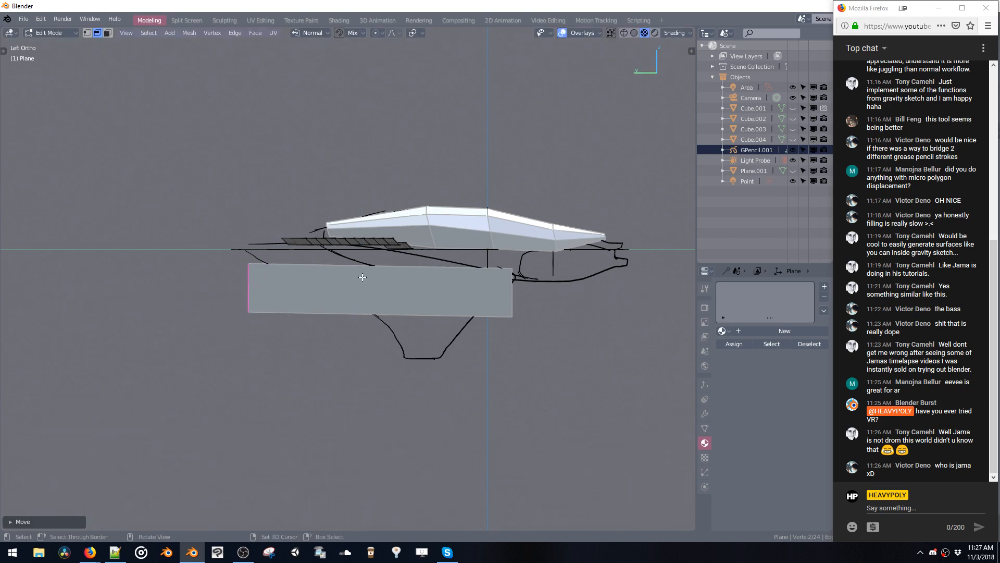
Move the panel's front edge backward along Y and extrude a new section about 0.84 m forward from it.
{"action": "left_click", "coordinate": [519, 292]}
{"action": "key", "text": "g"}
{"action": "key", "text": "y"}
{"action": "left_click", "coordinate": [468, 300]}
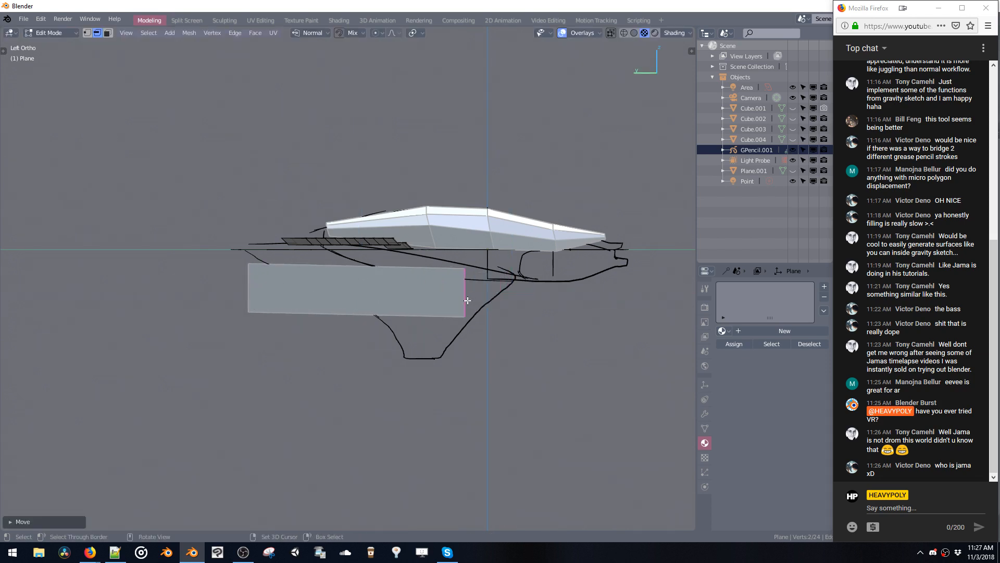
{"action": "middle_click_drag", "start_coordinate": [469, 301], "coordinate": [502, 305], "text": "shift"}
{"action": "key", "text": "e"}
{"action": "key", "text": "y"}
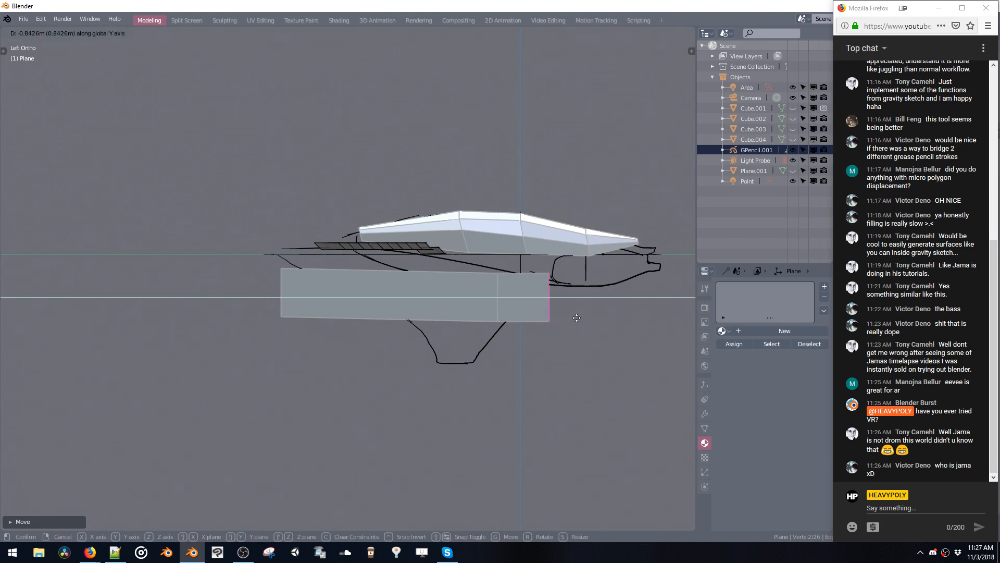
{"action": "left_click", "coordinate": [576, 318]}
Switch to wireframe and raise the panel's lower front vertex along Z to the sketched fin's front corner.
{"action": "key", "text": "z"}
{"action": "left_click", "coordinate": [478, 282]}
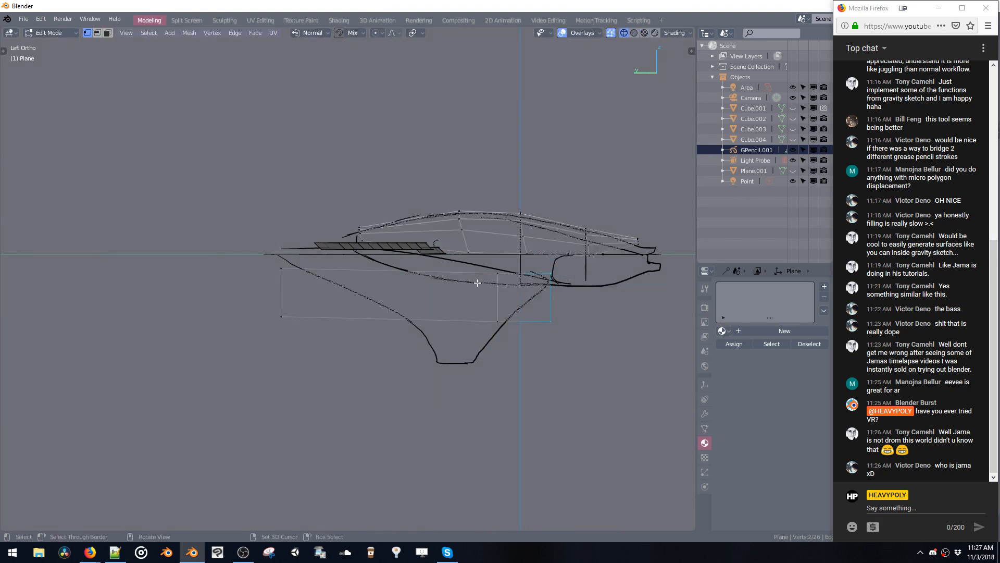
{"action": "left_click", "coordinate": [550, 323]}
{"action": "key", "text": "g"}
{"action": "key", "text": "z"}
{"action": "left_click", "coordinate": [551, 288]}
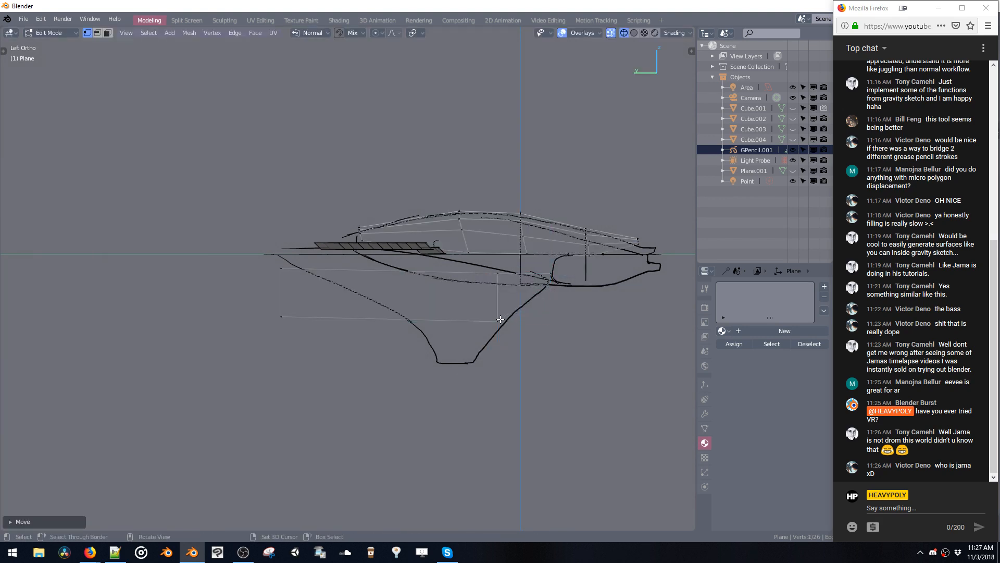
Lower the panel's bottom middle vertex along Z and slide its bottom rear vertex along Y to the sketched fin outline.
{"action": "key", "text": "g"}
{"action": "key", "text": "z"}
{"action": "left_click", "coordinate": [488, 332]}
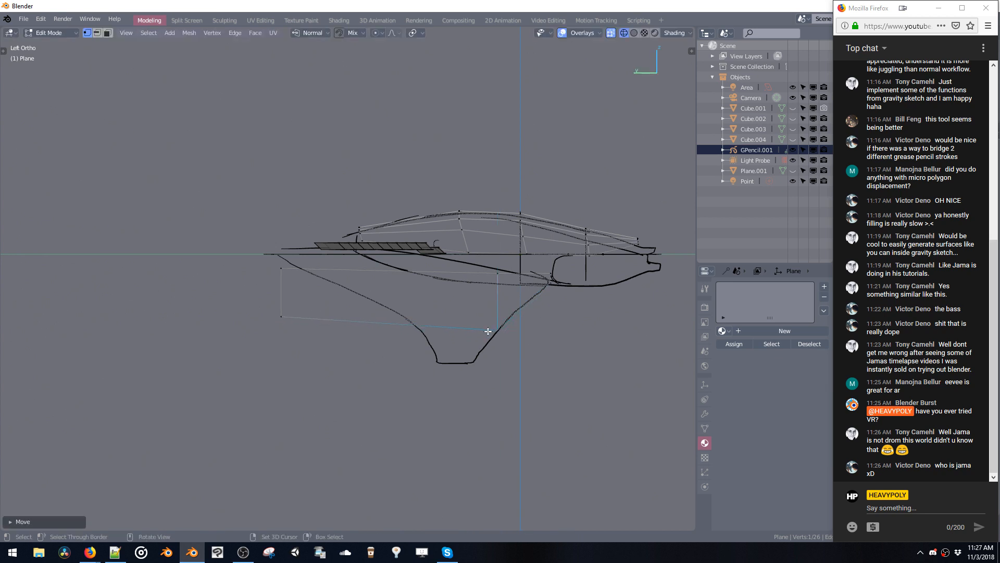
{"action": "left_click", "coordinate": [282, 319]}
{"action": "key", "text": "g"}
{"action": "key", "text": "y"}
{"action": "left_click", "coordinate": [417, 341]}
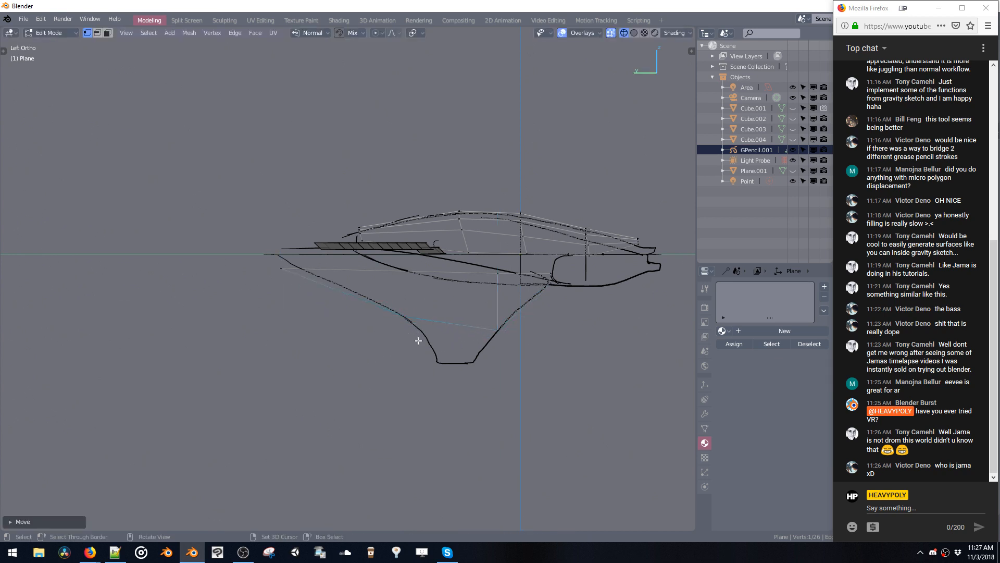
Raise the panel's bottom middle vertex and slide it forward along Y to meet the fin's front outline.
{"action": "left_click", "coordinate": [496, 332]}
{"action": "key", "text": "g"}
{"action": "key", "text": "y"}
{"action": "key", "text": "y"}
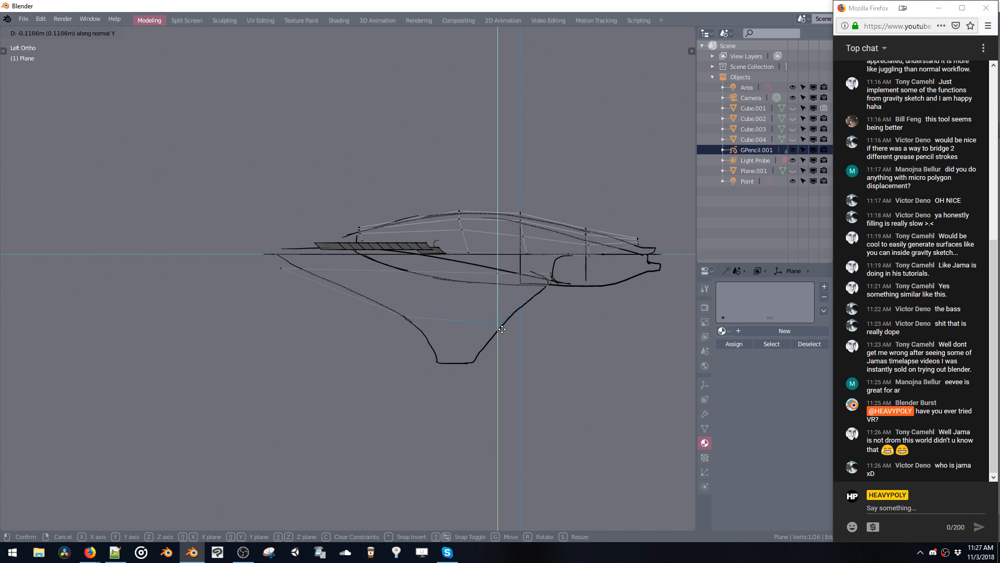
{"action": "left_click", "coordinate": [501, 324]}
{"action": "key", "text": "g"}
{"action": "key", "text": "y"}
{"action": "left_click", "coordinate": [508, 328]}
Extrude the fin's bottom edge down to the sketched tip and scale it to the tip's width.
{"action": "key", "text": "space"}
{"action": "left_click", "coordinate": [478, 317]}
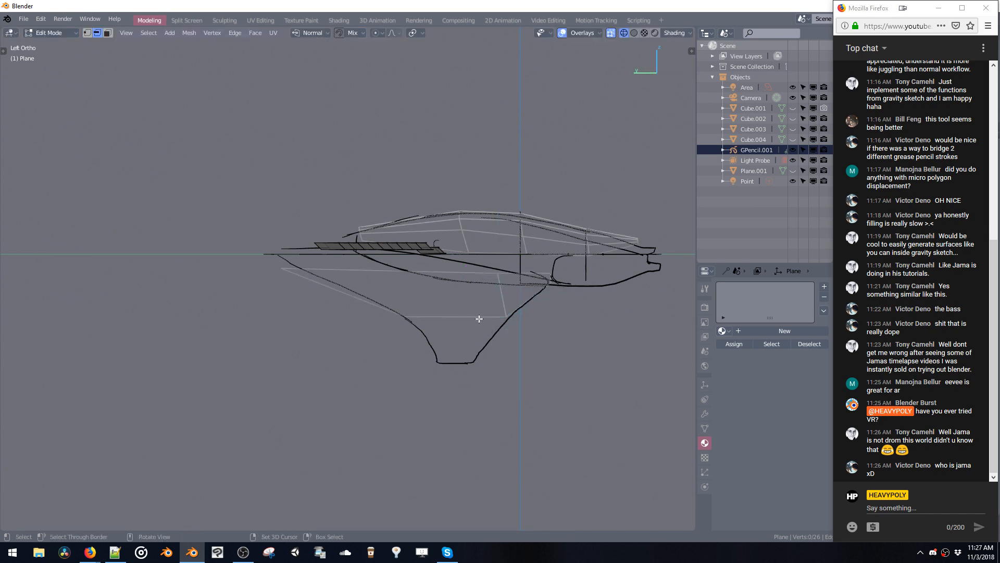
{"action": "key", "text": "g"}
{"action": "left_click", "coordinate": [472, 382]}
{"action": "key", "text": "s"}
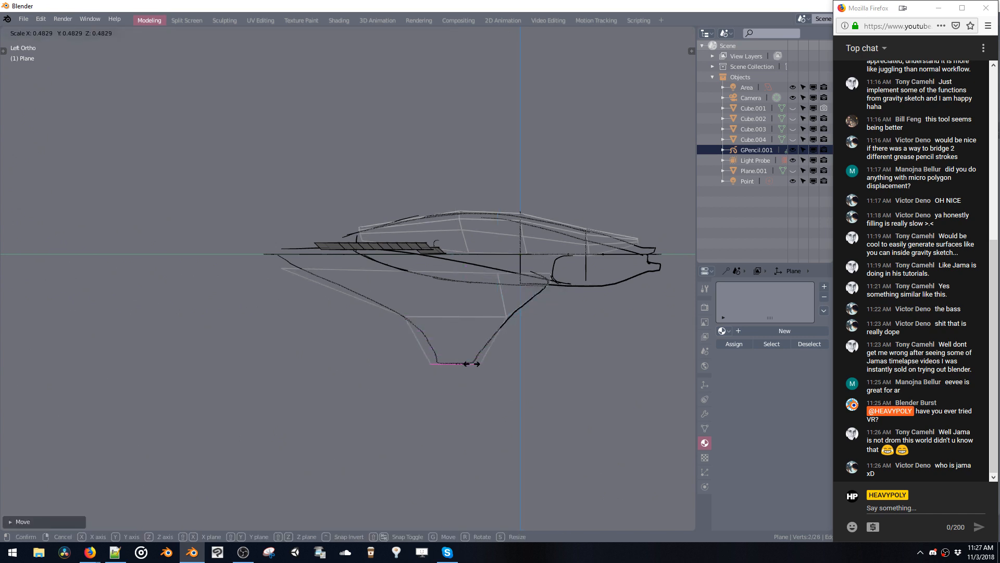
{"action": "left_click", "coordinate": [466, 363]}
Slide the fin's upper rear vertex forward along Y toward the sketched outline.
{"action": "left_click", "coordinate": [281, 270]}
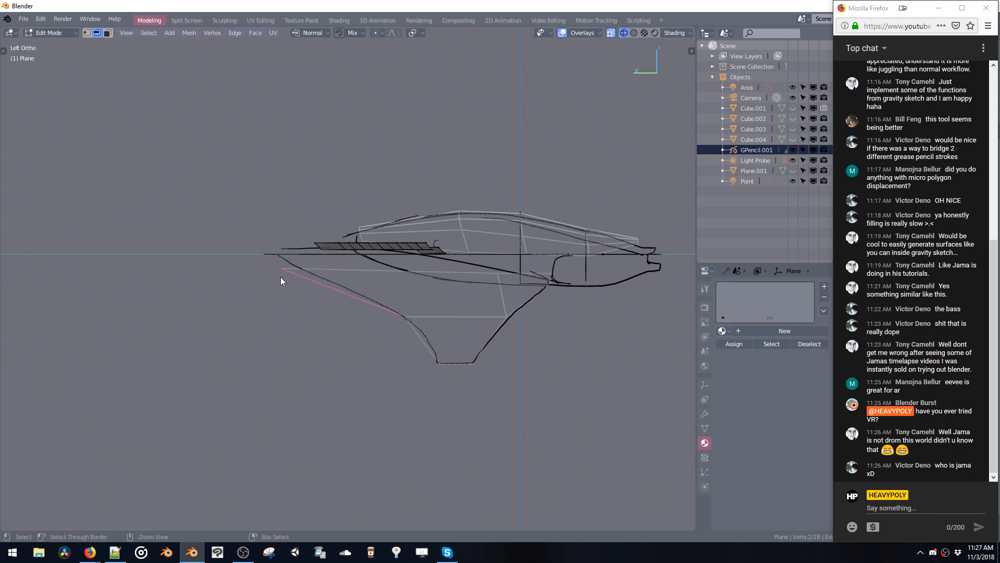
{"action": "key", "text": "1"}
{"action": "key", "text": "g"}
{"action": "key", "text": "y"}
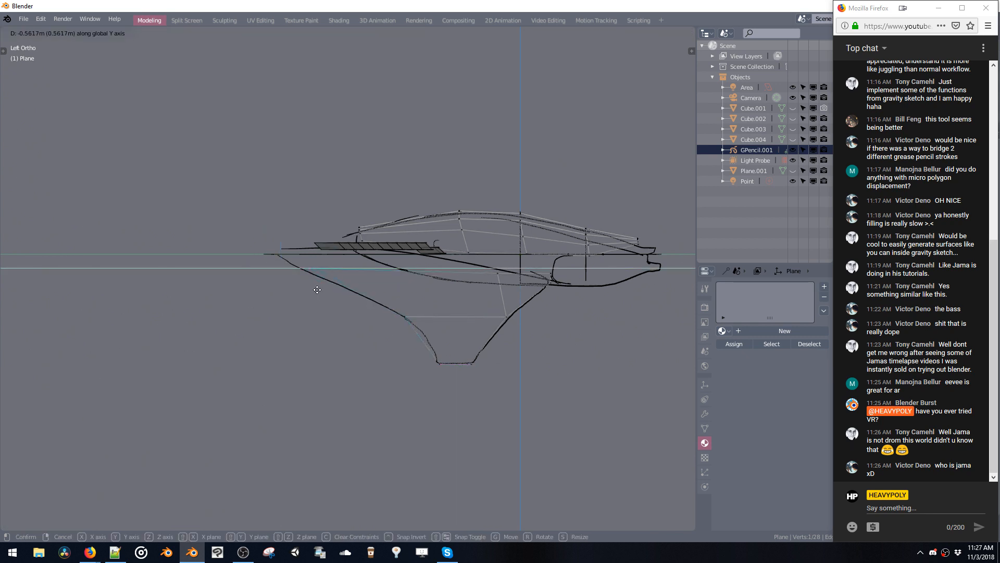
{"action": "left_click", "coordinate": [295, 293]}
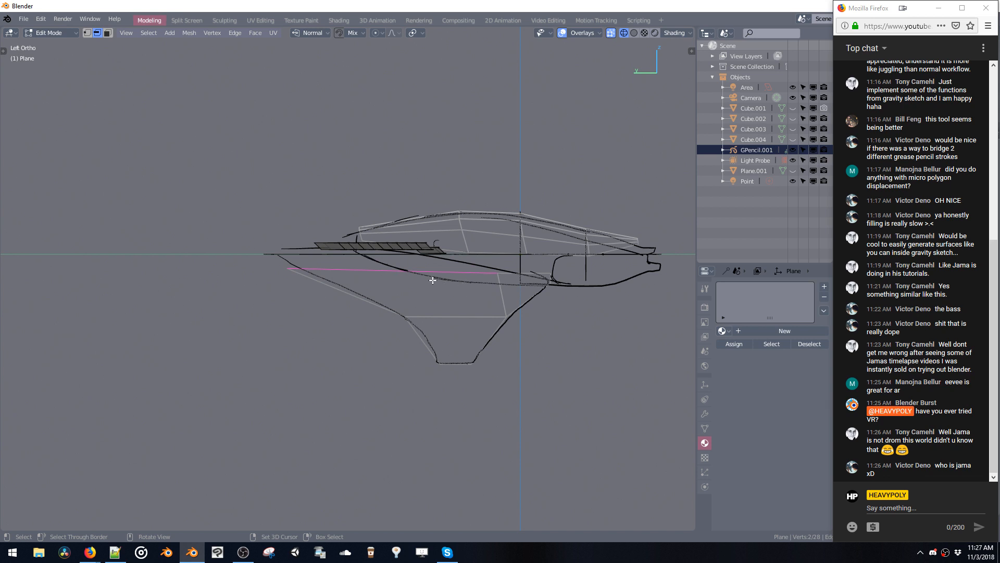
Extrude the fin's top edge up to the sketched upper line and move the new front vertex backward.
{"action": "key", "text": "e"}
{"action": "key", "text": "y"}
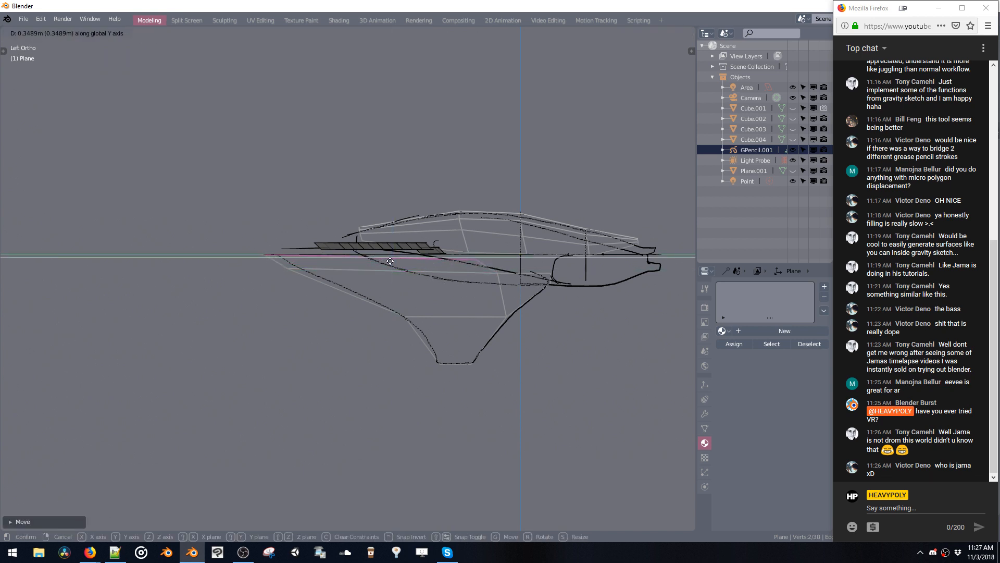
{"action": "left_click", "coordinate": [391, 261]}
{"action": "key", "text": "space"}
{"action": "left_click", "coordinate": [477, 259]}
{"action": "key", "text": "g"}
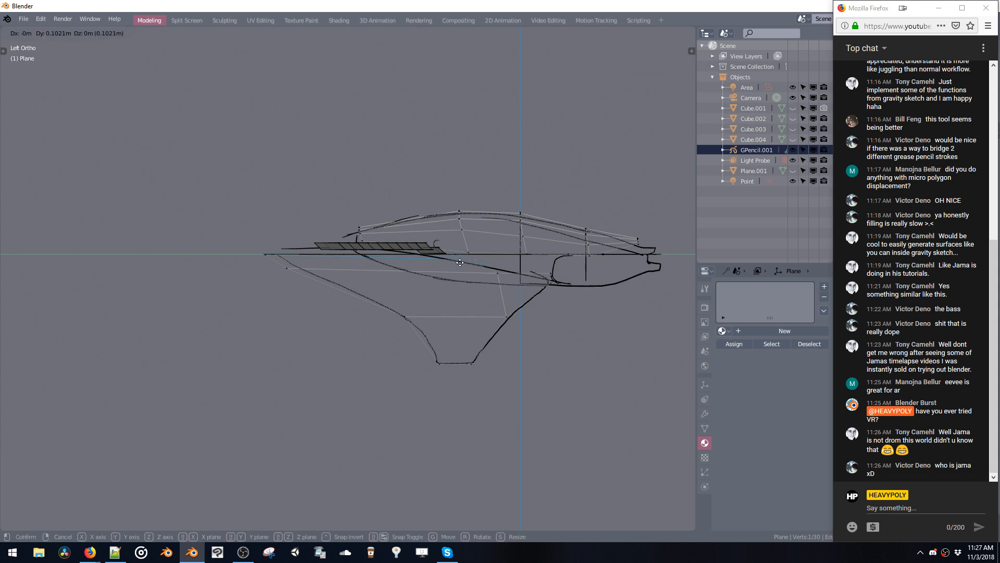
{"action": "left_click", "coordinate": [407, 264]}
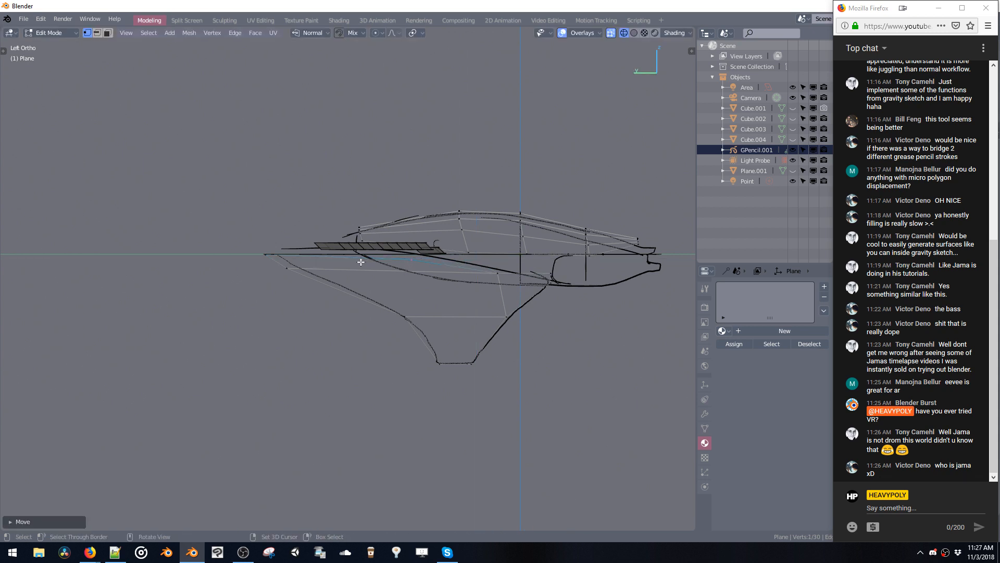
Raise both vertices of the fin's new top edge along Z by about 0.09 m.
{"action": "left_click", "coordinate": [264, 260], "text": "shift"}
{"action": "key", "text": "g"}
{"action": "key", "text": "z"}
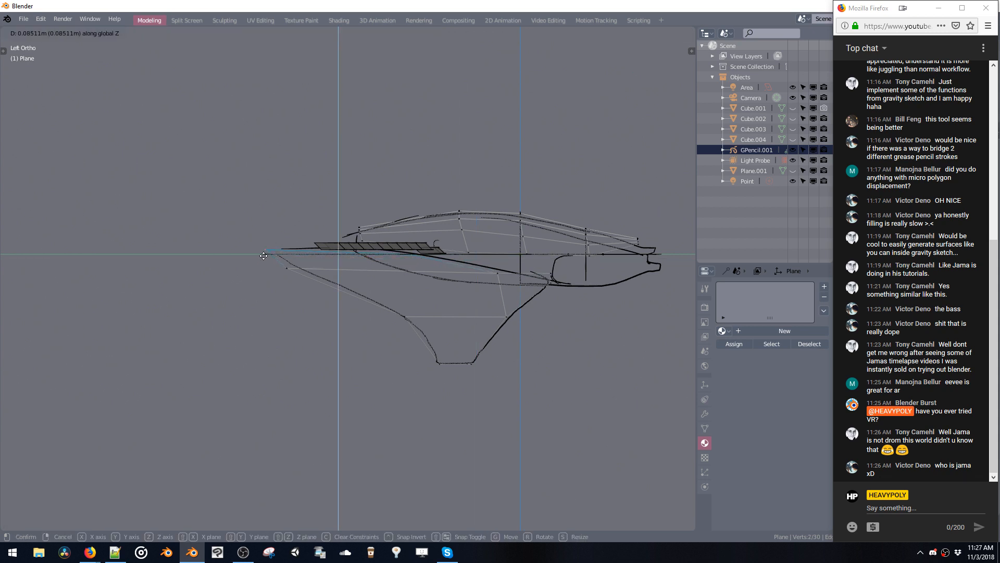
{"action": "left_click", "coordinate": [265, 256]}
{"action": "key", "text": "ctrl+alt+space"}
{"action": "left_click", "coordinate": [232, 300]}
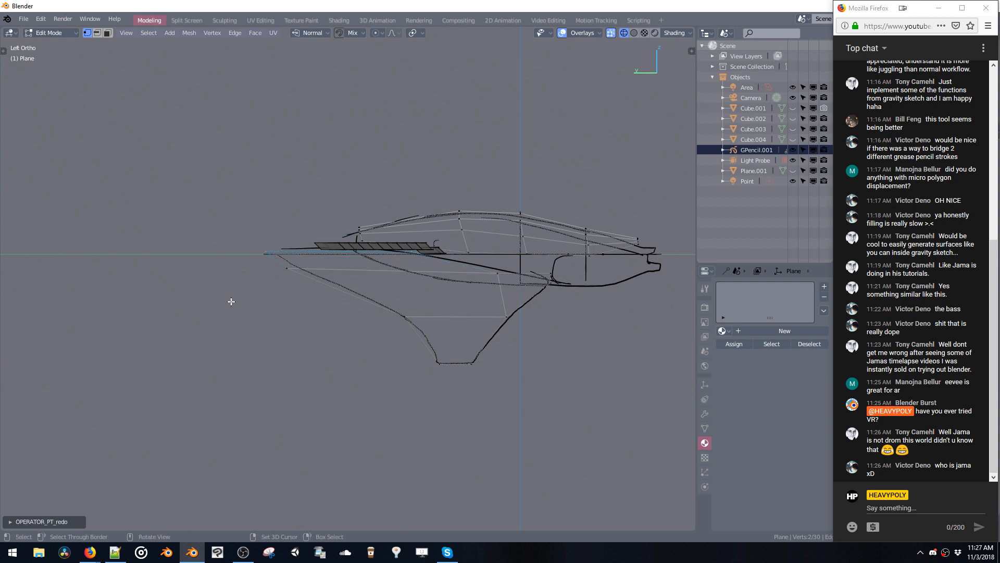
Adjust the fin's upper middle vertex and its front corner vertex along Z to follow the sketched outline.
{"action": "left_click", "coordinate": [494, 274]}
{"action": "key", "text": "g"}
{"action": "key", "text": "z"}
{"action": "left_click", "coordinate": [494, 274]}
{"action": "left_click", "coordinate": [554, 275]}
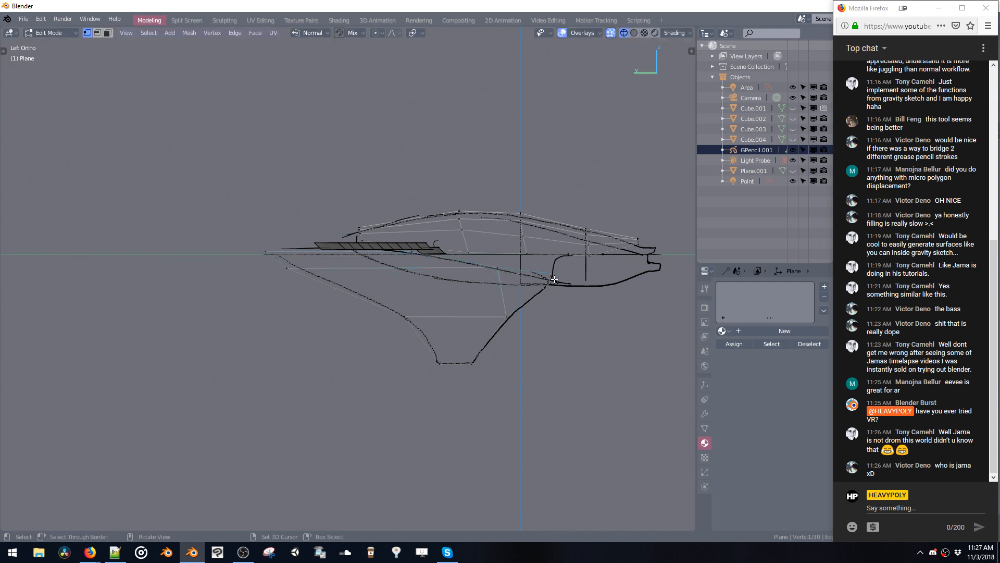
{"action": "key", "text": "g"}
{"action": "key", "text": "z"}
{"action": "left_click", "coordinate": [551, 285]}
{"action": "key", "text": "g"}
{"action": "key", "text": "z"}
{"action": "left_click", "coordinate": [551, 285]}
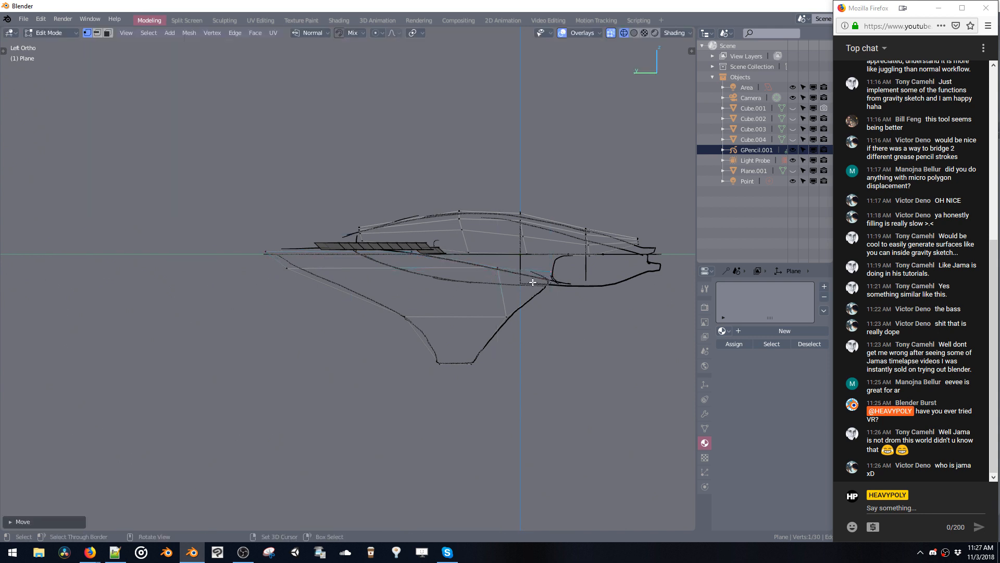
Select the whole linked fin, move it along X, and rotate and reposition it to match the sketched fin.
{"action": "middle_click_drag", "start_coordinate": [498, 286], "coordinate": [356, 301]}
{"action": "key", "text": "ctrl+l"}
{"action": "key", "text": "g"}
{"action": "key", "text": "x"}
{"action": "left_click", "coordinate": [331, 312]}
{"action": "key", "text": "r"}
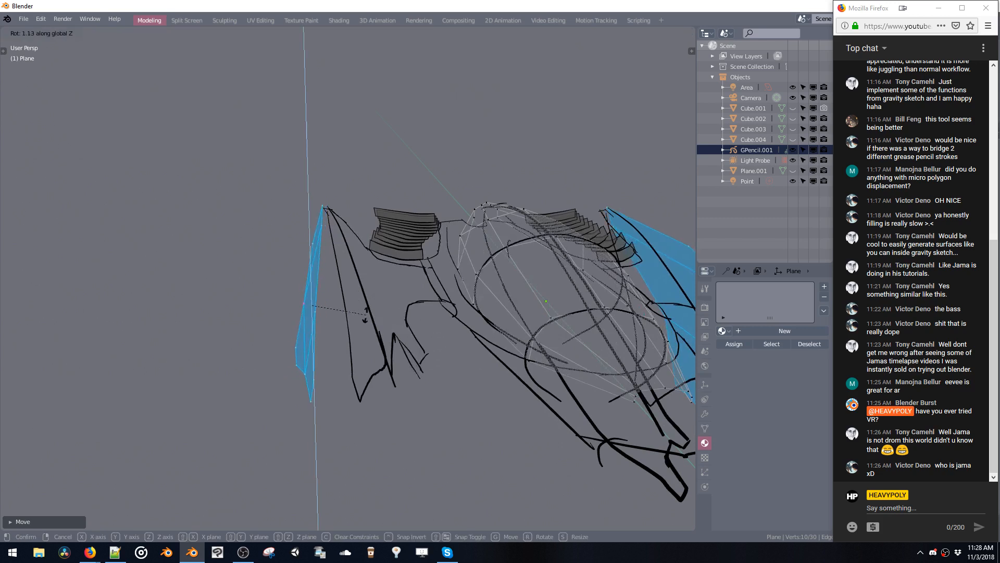
{"action": "left_click", "coordinate": [380, 306]}
{"action": "key", "text": "g"}
{"action": "left_click", "coordinate": [420, 316]}
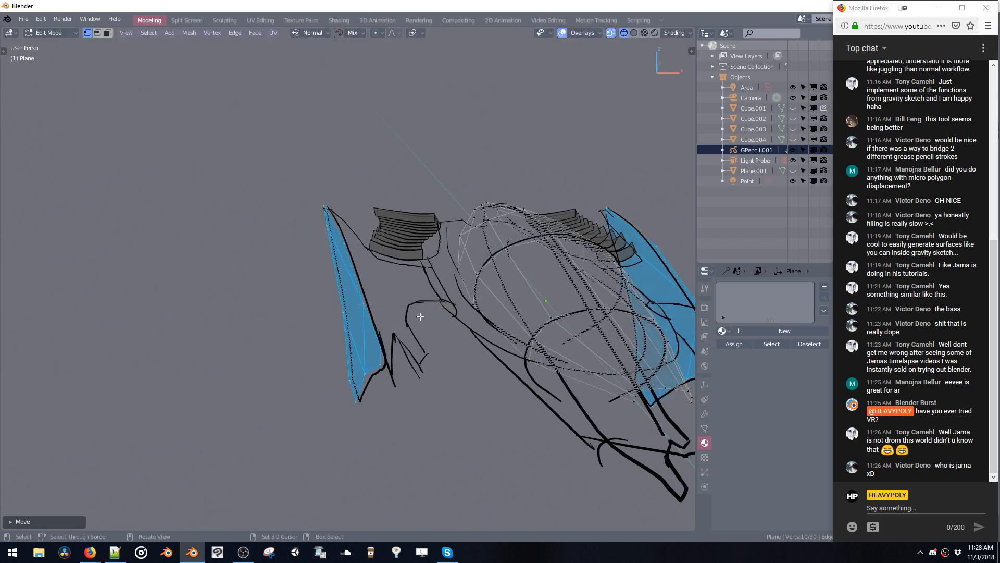
Try to add a loop cut near the fin's pointed rear tip and slide it into place.
{"action": "mouse_move", "coordinate": [420, 326]}
{"action": "middle_mouse_down"}
{"action": "mouse_move", "coordinate": [474, 295]}
{"action": "mouse_move", "coordinate": [519, 304]}
{"action": "mouse_move", "coordinate": [457, 280]}
{"action": "middle_mouse_up"}
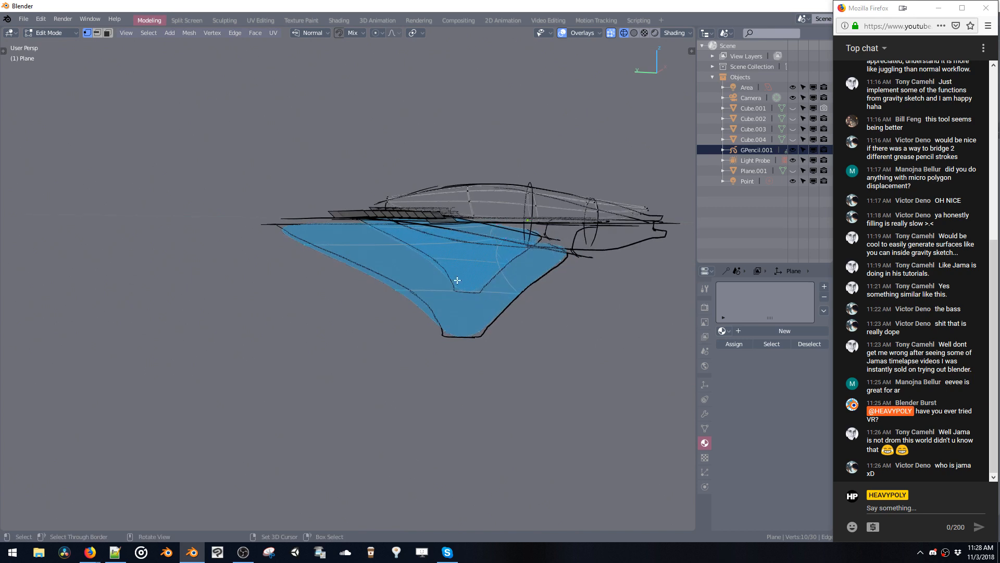
{"action": "key", "text": "ctrl+r"}
{"action": "left_click", "coordinate": [289, 229]}
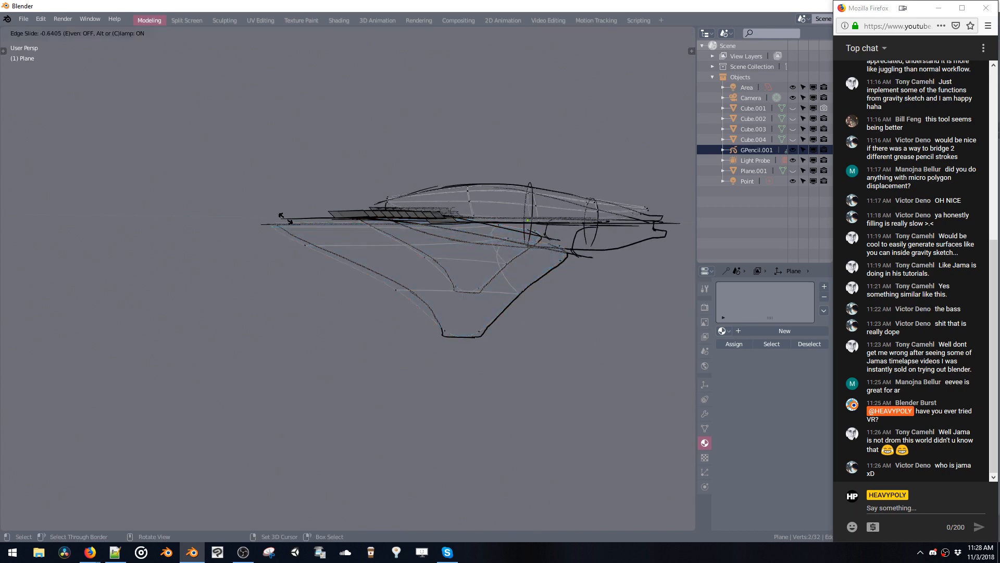
{"action": "left_click", "coordinate": [275, 209]}
{"action": "mouse_move", "coordinate": [276, 219]}
{"action": "middle_mouse_down"}
{"action": "mouse_move", "coordinate": [313, 248]}
{"action": "mouse_move", "coordinate": [289, 234]}
{"action": "mouse_move", "coordinate": [323, 224]}
{"action": "mouse_move", "coordinate": [437, 234]}
{"action": "mouse_move", "coordinate": [330, 224]}
{"action": "mouse_move", "coordinate": [296, 231]}
{"action": "mouse_move", "coordinate": [293, 259]}
{"action": "middle_mouse_up"}
{"action": "key", "text": "l"}
{"action": "left_click", "coordinate": [292, 222]}
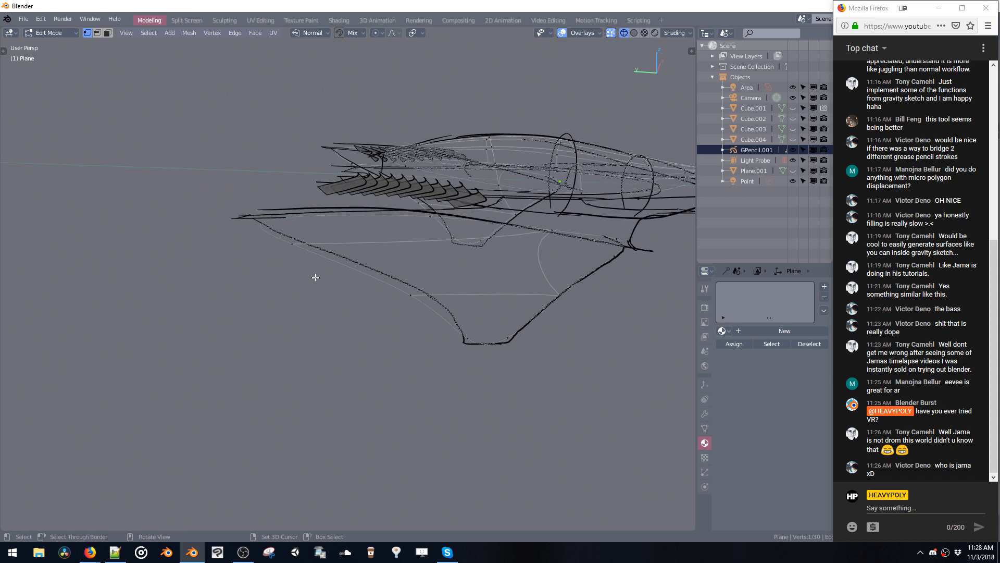
{"action": "key", "text": "ctrl+shift+b"}
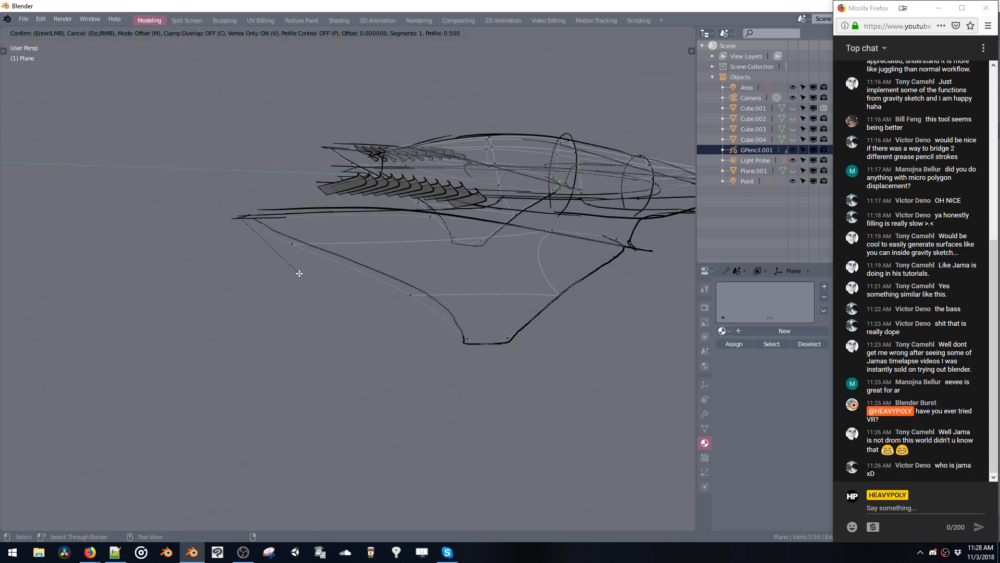
{"action": "right_click", "coordinate": [306, 280]}
{"action": "middle_click_drag", "start_coordinate": [304, 276], "coordinate": [305, 248]}
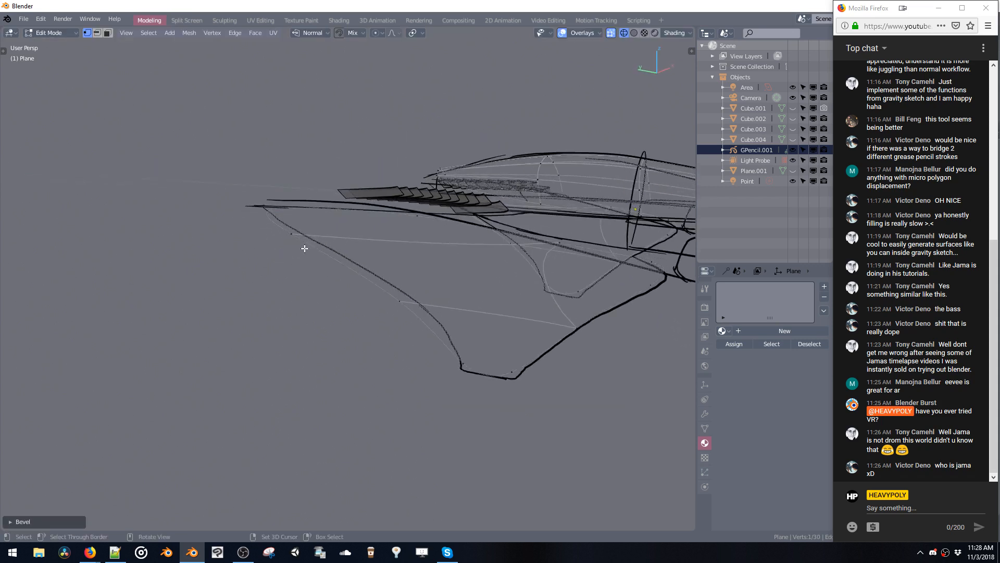
{"action": "middle_click_drag", "start_coordinate": [524, 221], "coordinate": [418, 257]}
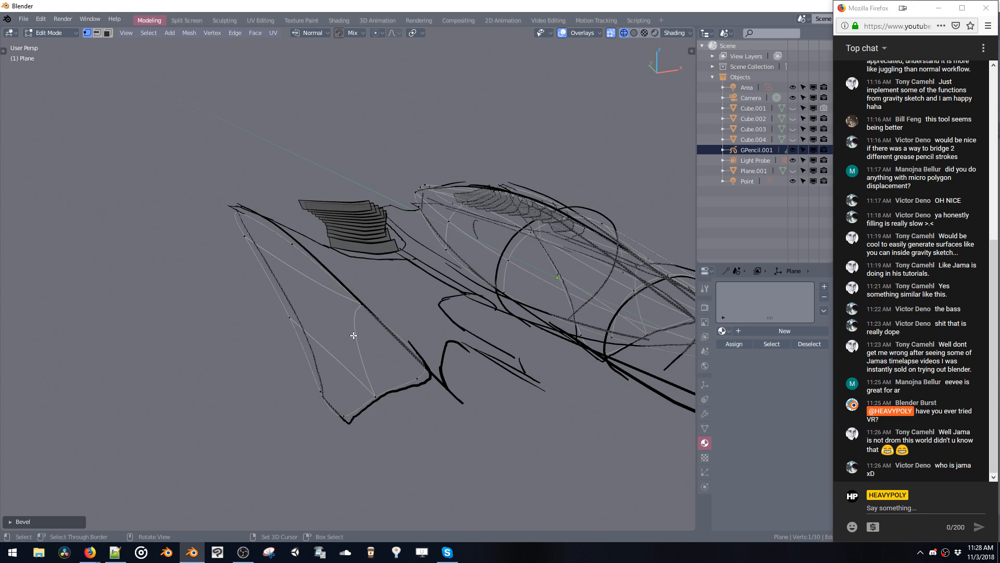
{"action": "key", "text": "3"}
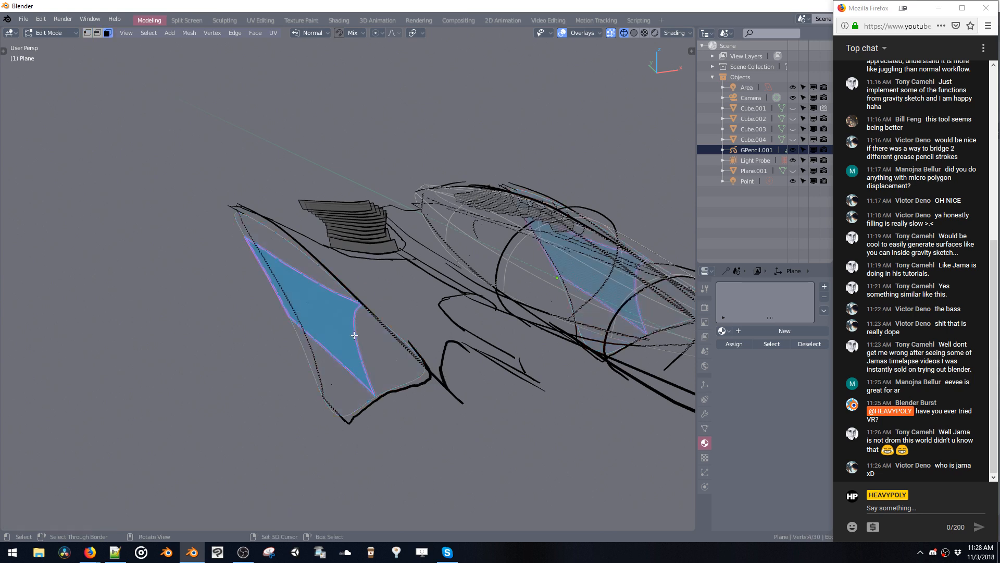
{"action": "key", "text": "ctrl+l"}
{"action": "mouse_move", "coordinate": [351, 335]}
{"action": "middle_mouse_down"}
{"action": "mouse_move", "coordinate": [475, 307]}
{"action": "mouse_move", "coordinate": [448, 319]}
{"action": "mouse_move", "coordinate": [455, 328]}
{"action": "mouse_move", "coordinate": [455, 296]}
{"action": "mouse_move", "coordinate": [463, 305]}
{"action": "mouse_move", "coordinate": [487, 292]}
{"action": "middle_mouse_up"}
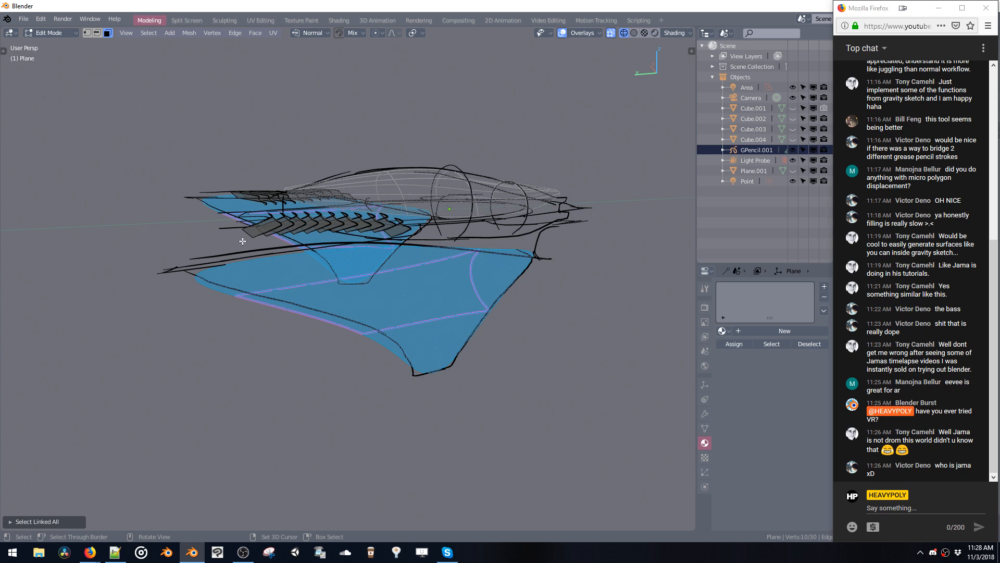
Select the vertex at the fin's pointed rear tip and split it with a vertex bevel.
{"action": "key", "text": "space"}
{"action": "left_click", "coordinate": [158, 235]}
{"action": "left_click", "coordinate": [210, 267]}
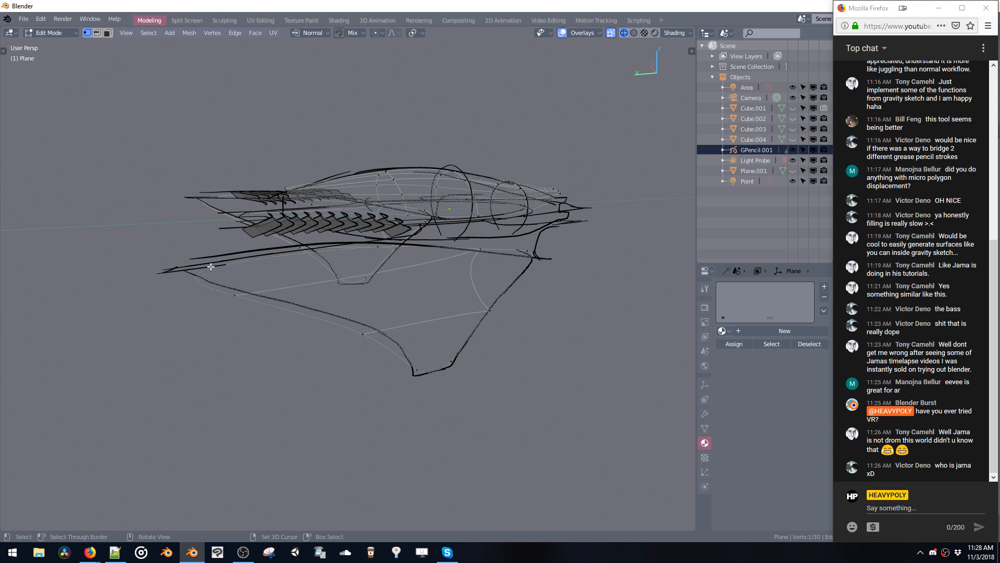
{"action": "key", "text": "ctrl+shift+b"}
{"action": "left_click", "coordinate": [204, 302]}
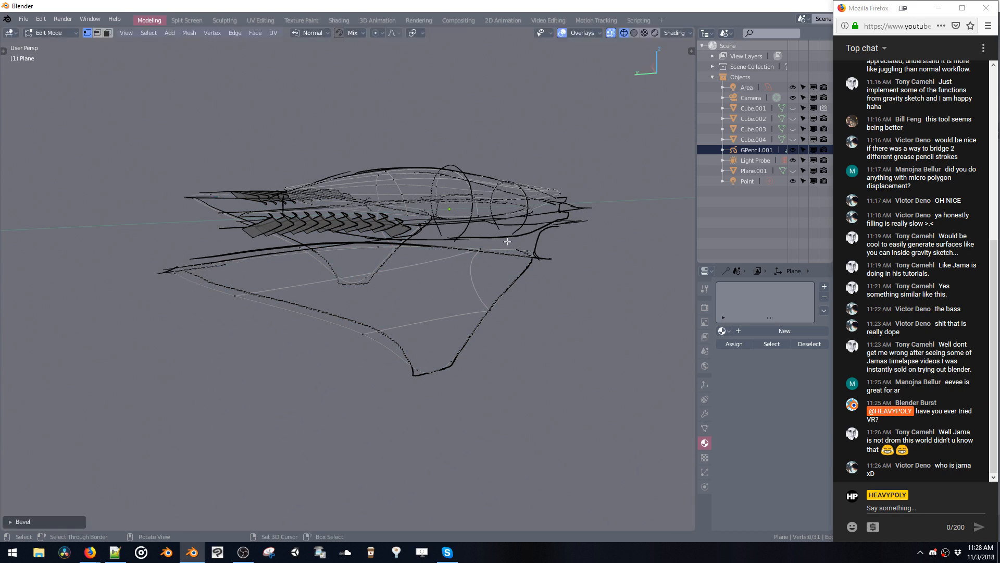
Move the fin's upper front corner vertex along Z and along Y to meet the sketched outline.
{"action": "left_click", "coordinate": [527, 253]}
{"action": "middle_click_drag", "start_coordinate": [527, 253], "coordinate": [505, 281]}
{"action": "key", "text": "g"}
{"action": "key", "text": "z"}
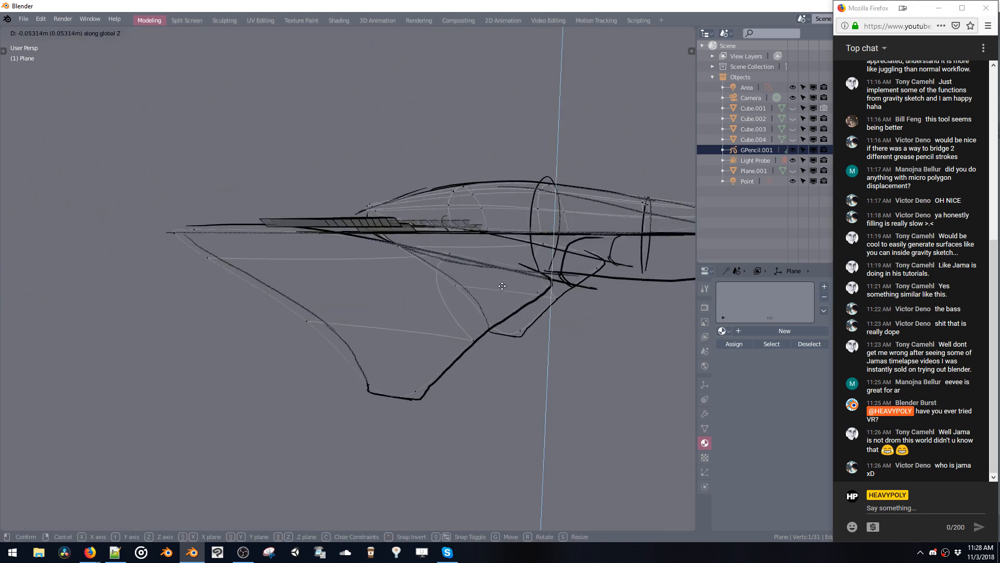
{"action": "left_click", "coordinate": [536, 302]}
{"action": "mouse_move", "coordinate": [527, 266]}
{"action": "middle_mouse_down"}
{"action": "mouse_move", "coordinate": [524, 291]}
{"action": "mouse_move", "coordinate": [546, 316]}
{"action": "mouse_move", "coordinate": [469, 328]}
{"action": "mouse_move", "coordinate": [491, 318]}
{"action": "middle_mouse_up"}
{"action": "key", "text": "g"}
{"action": "key", "text": "y"}
{"action": "left_click", "coordinate": [548, 320]}
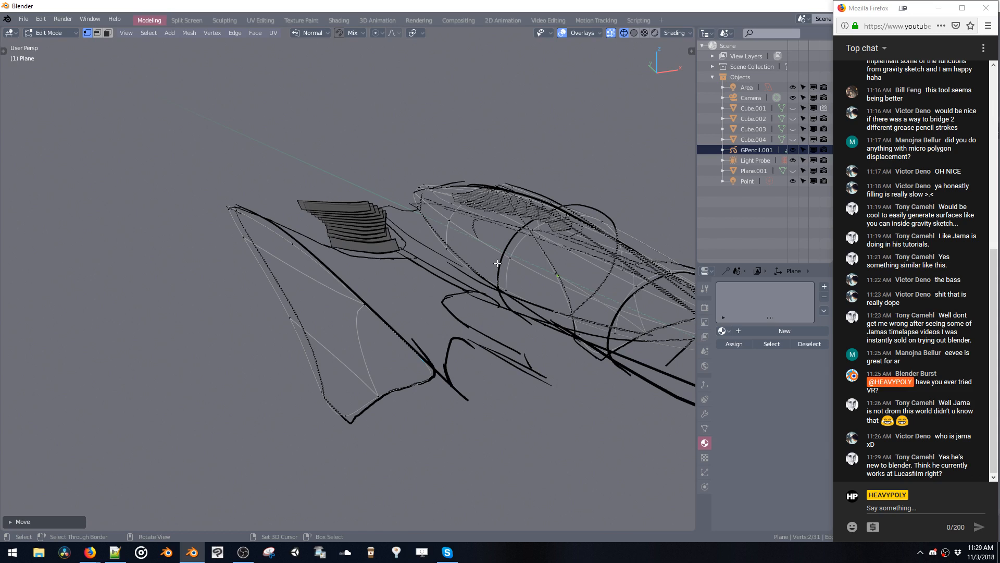
Select the vertices at the fin's rear tip and adjust them along Z to follow the sketched upper line.
{"action": "mouse_move", "coordinate": [486, 260]}
{"action": "middle_mouse_down"}
{"action": "mouse_move", "coordinate": [471, 261]}
{"action": "mouse_move", "coordinate": [468, 280]}
{"action": "middle_mouse_up"}
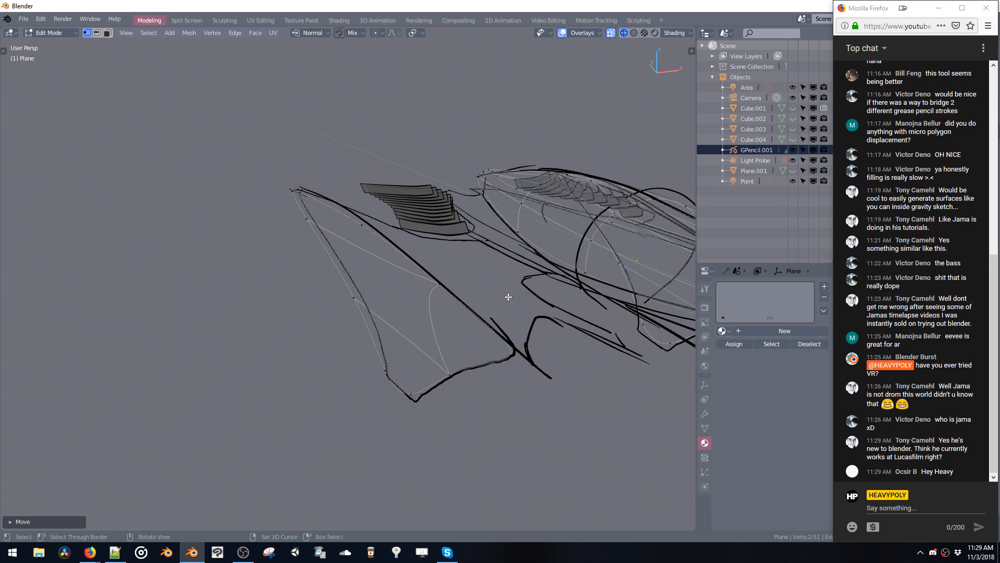
{"action": "middle_click_drag", "start_coordinate": [509, 296], "coordinate": [355, 219]}
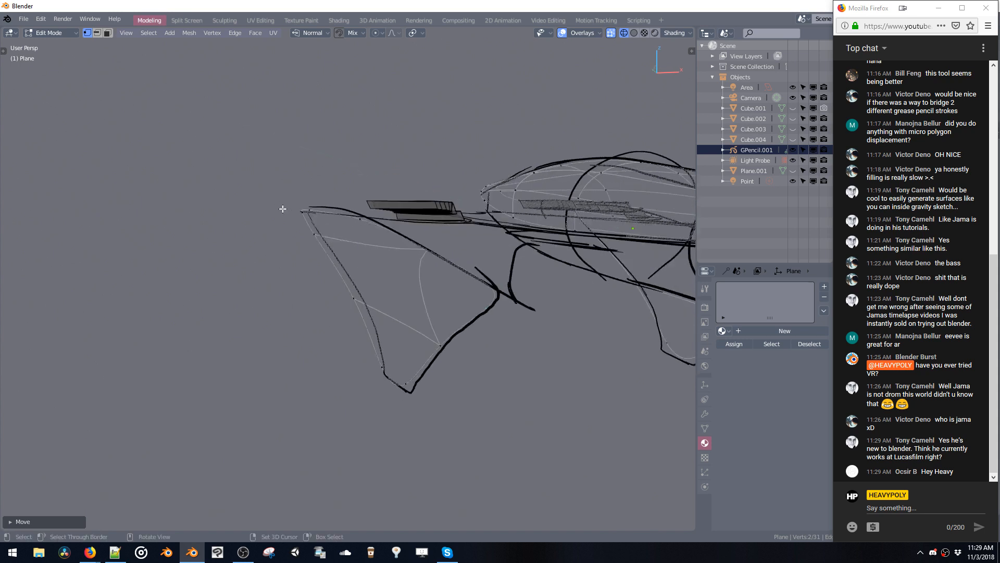
{"action": "left_click_drag", "start_coordinate": [284, 197], "coordinate": [368, 222]}
{"action": "key", "text": "g"}
{"action": "key", "text": "z"}
{"action": "left_click", "coordinate": [368, 221]}
{"action": "mouse_move", "coordinate": [368, 221]}
{"action": "middle_mouse_down"}
{"action": "mouse_move", "coordinate": [357, 221]}
{"action": "mouse_move", "coordinate": [368, 230]}
{"action": "mouse_move", "coordinate": [364, 261]}
{"action": "mouse_move", "coordinate": [380, 286]}
{"action": "mouse_move", "coordinate": [344, 283]}
{"action": "middle_mouse_up"}
{"action": "key", "text": "g"}
{"action": "key", "text": "z"}
{"action": "left_click", "coordinate": [356, 219]}
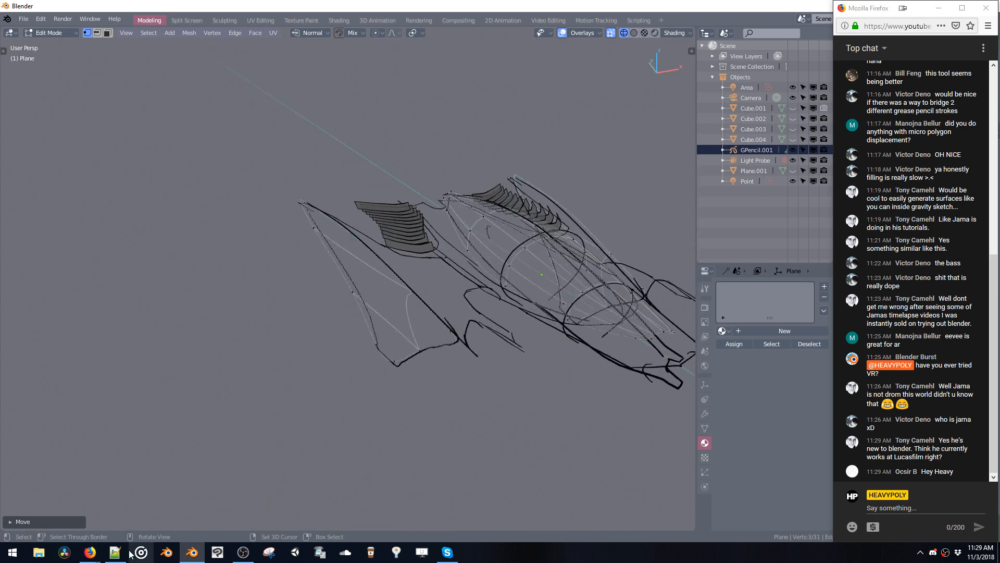
Switch to Firefox, replay the BlenderXR new features video, skip to about 0:48 and 1:09, pause it, and return to Blender.
{"action": "mouse_move", "coordinate": [90, 552]}
{"action": "left_click", "coordinate": [94, 526]}
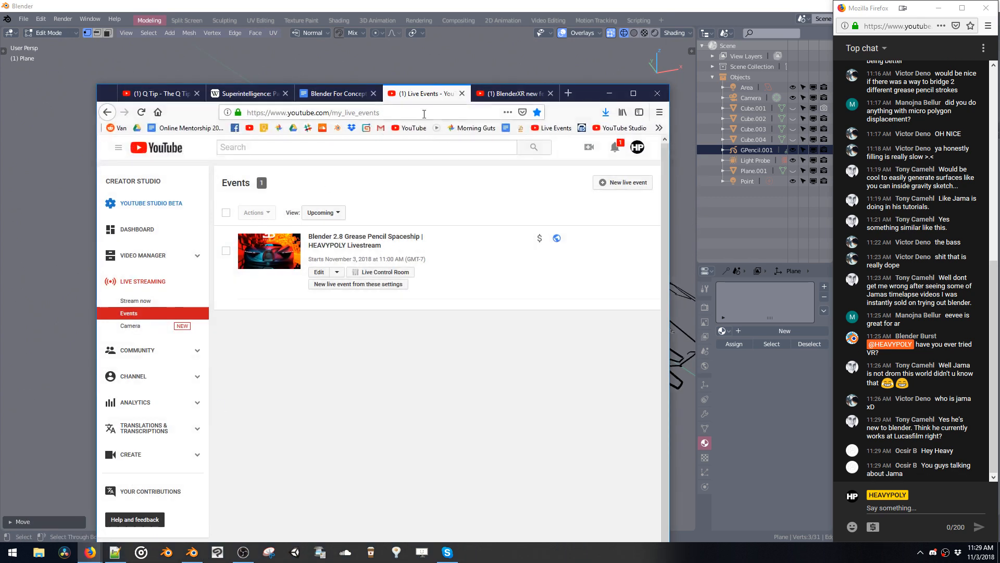
{"action": "left_click", "coordinate": [510, 94]}
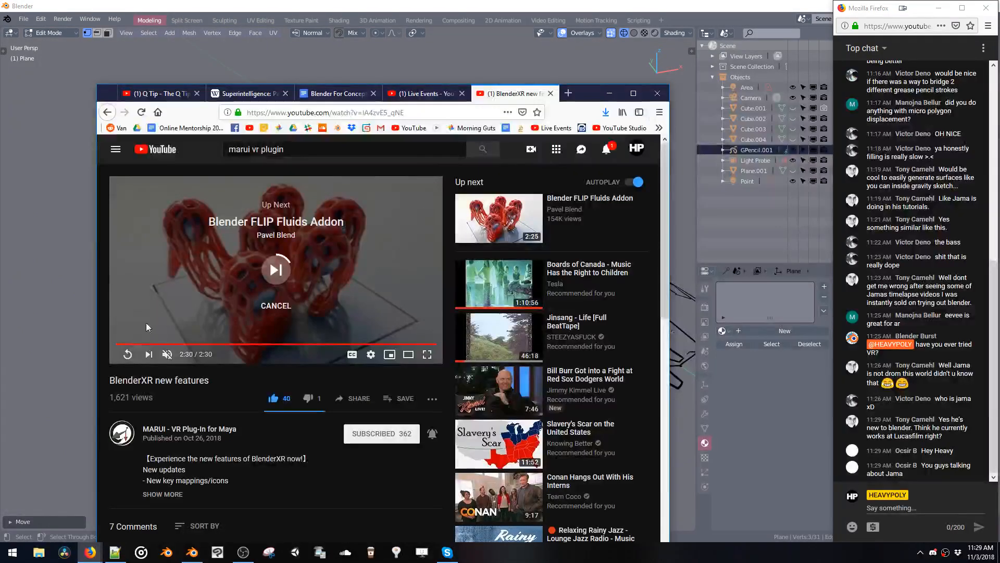
{"action": "left_click", "coordinate": [127, 353]}
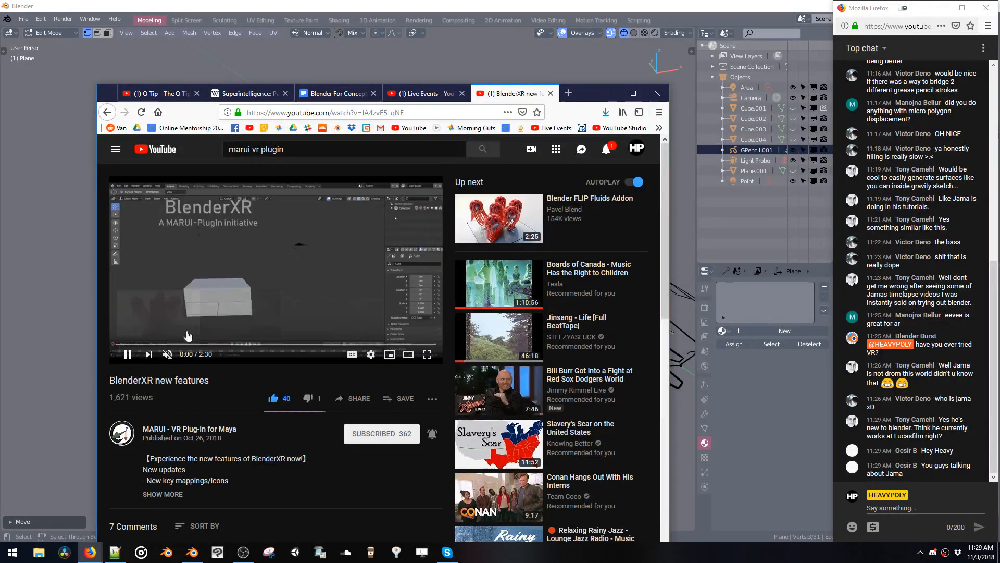
{"action": "left_click", "coordinate": [221, 346]}
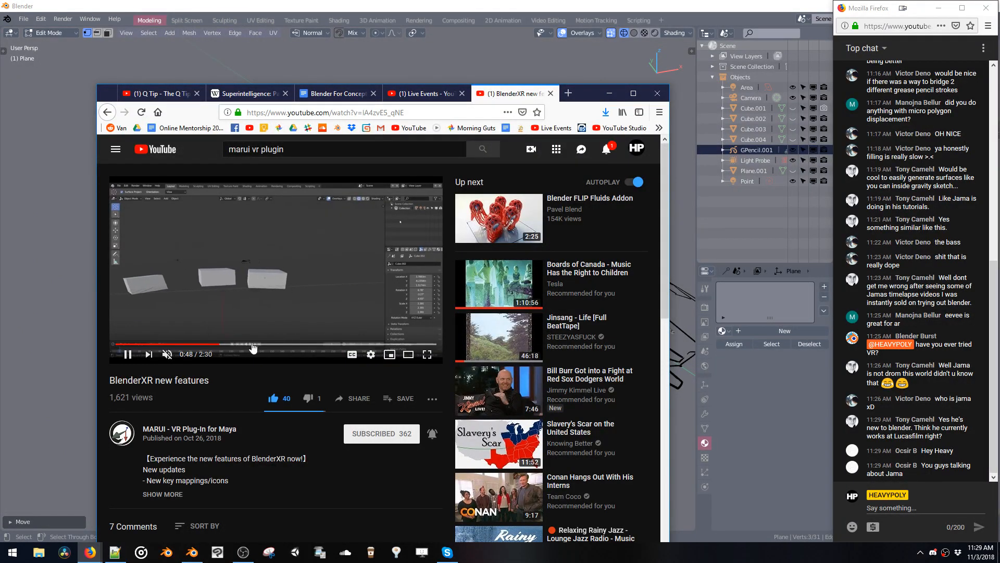
{"action": "left_click", "coordinate": [263, 345]}
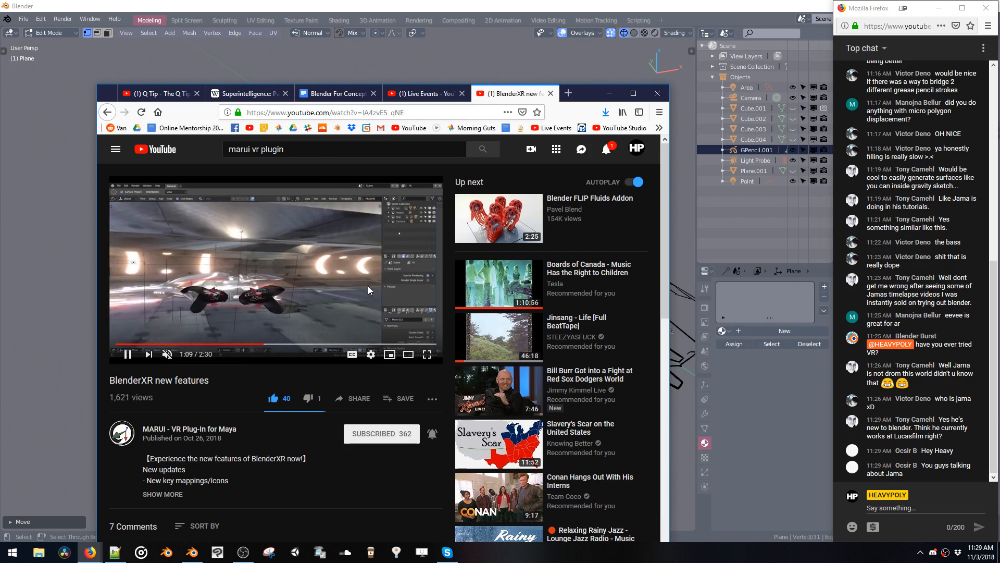
{"action": "left_click", "coordinate": [367, 286]}
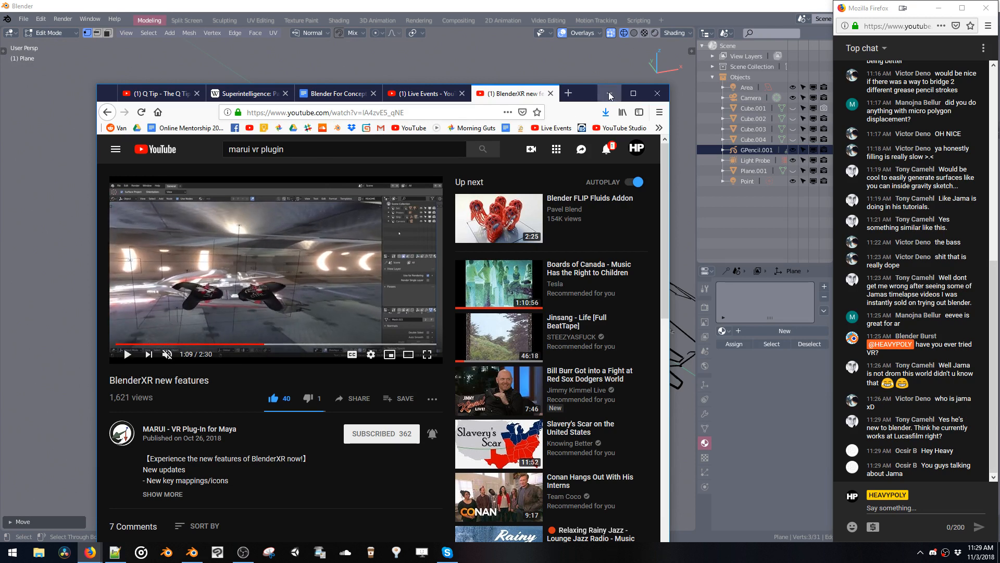
{"action": "left_click", "coordinate": [609, 93]}
Select all linked fin faces and extrude them along their normals to give the fin thickness.
{"action": "mouse_move", "coordinate": [430, 242]}
{"action": "middle_mouse_down"}
{"action": "mouse_move", "coordinate": [456, 238]}
{"action": "mouse_move", "coordinate": [417, 281]}
{"action": "mouse_move", "coordinate": [359, 308]}
{"action": "middle_mouse_up"}
{"action": "key", "text": "space"}
{"action": "left_click", "coordinate": [369, 307]}
{"action": "left_click", "coordinate": [370, 307]}
{"action": "key", "text": "ctrl+l"}
{"action": "key", "text": "alt+s"}
{"action": "left_click", "coordinate": [354, 322]}
Select the face loop around the fin's rim and try creasing all its edges with a value of 1.
{"action": "key", "text": "space"}
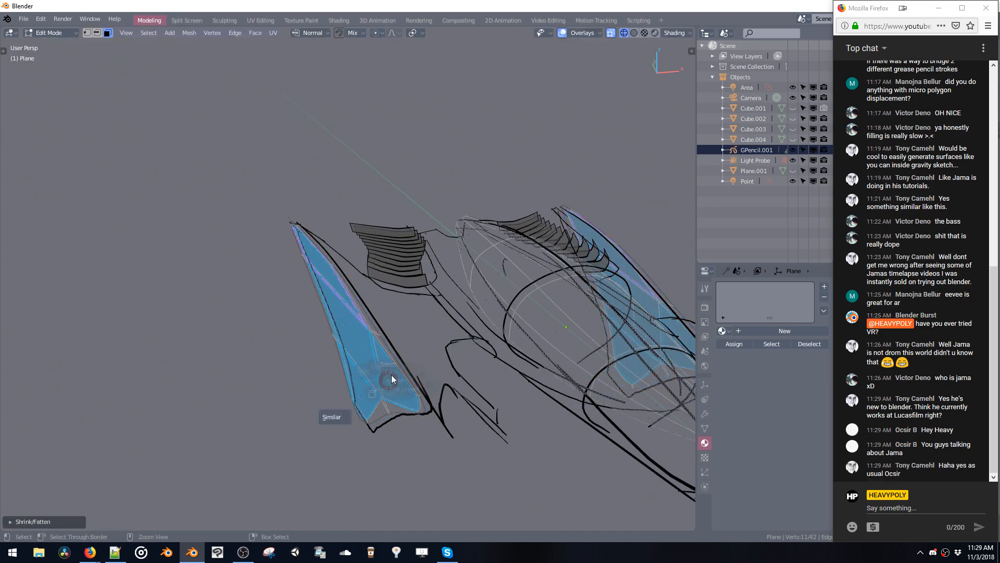
{"action": "key", "text": "space"}
{"action": "left_click", "coordinate": [374, 333], "text": "alt"}
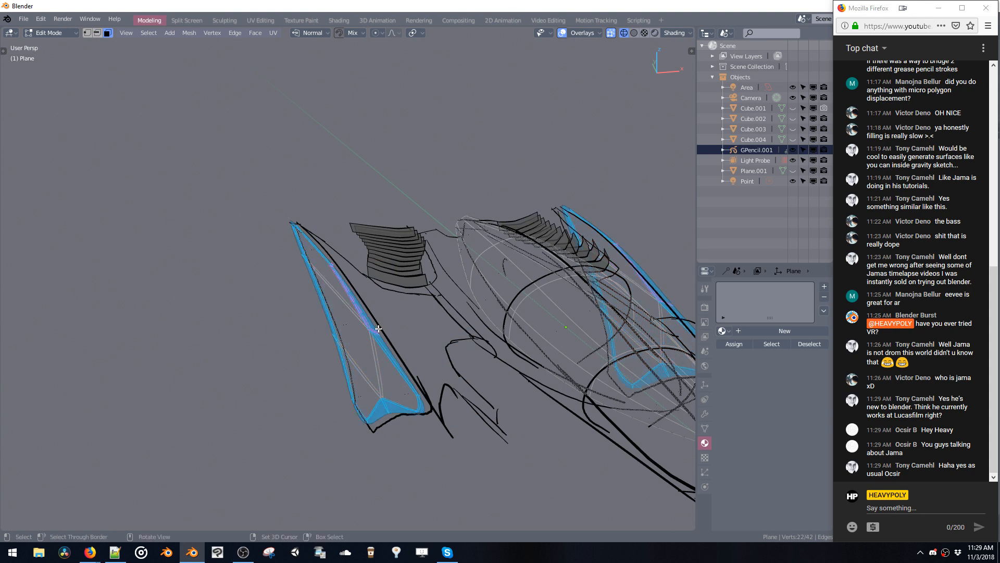
{"action": "key", "text": "shift+e"}
{"action": "key", "text": "1"}
{"action": "left_click", "coordinate": [298, 280]}
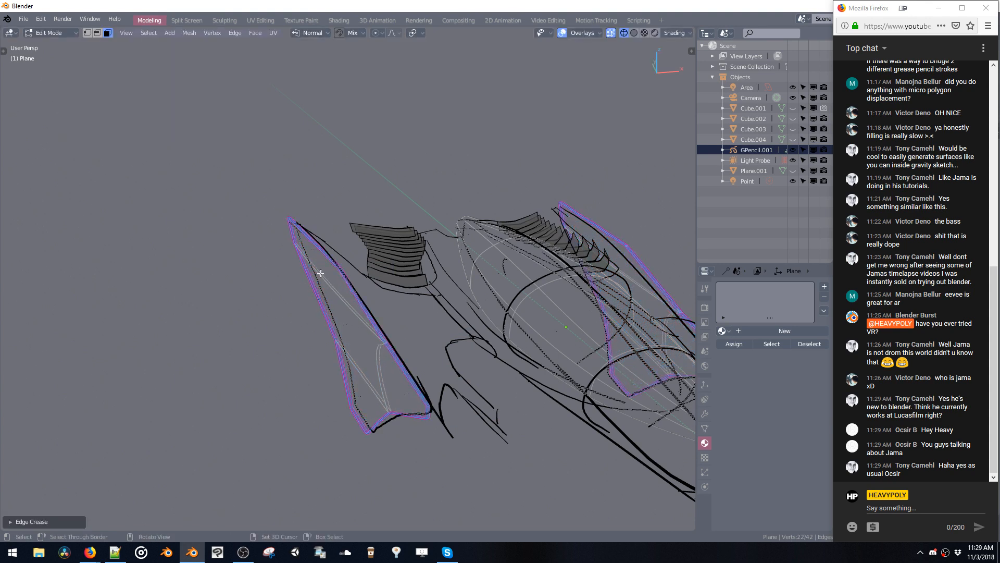
Reduce the rim selection to its bordering edge loops and set their edge crease to 1.
{"action": "middle_click_drag", "start_coordinate": [320, 274], "coordinate": [359, 259]}
{"action": "middle_click_drag", "start_coordinate": [426, 295], "coordinate": [388, 312]}
{"action": "key", "text": "space"}
{"action": "left_click", "coordinate": [463, 311]}
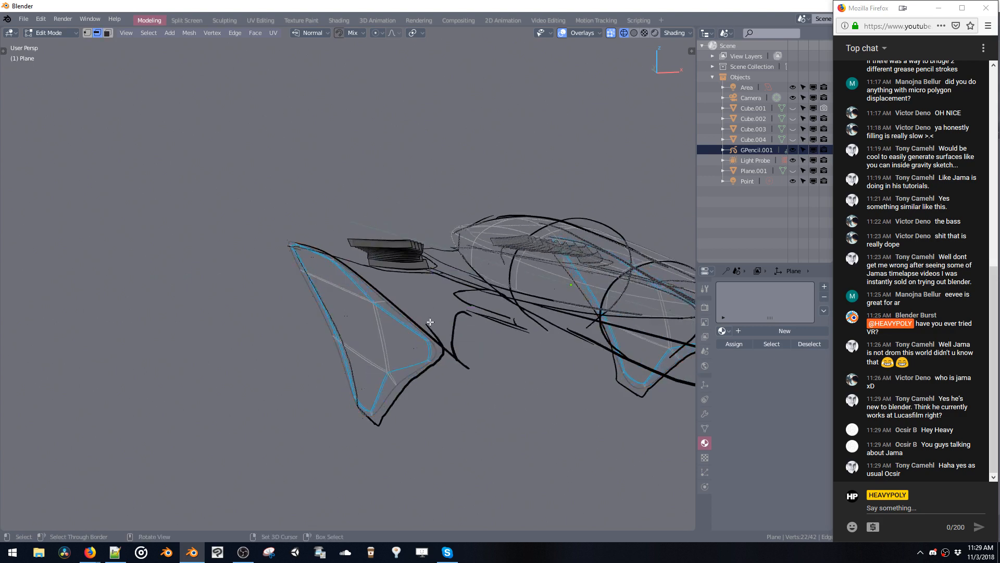
{"action": "key", "text": "shift+e"}
{"action": "key", "text": "1"}
{"action": "left_click", "coordinate": [367, 308]}
{"action": "middle_click_drag", "start_coordinate": [368, 309], "coordinate": [404, 292]}
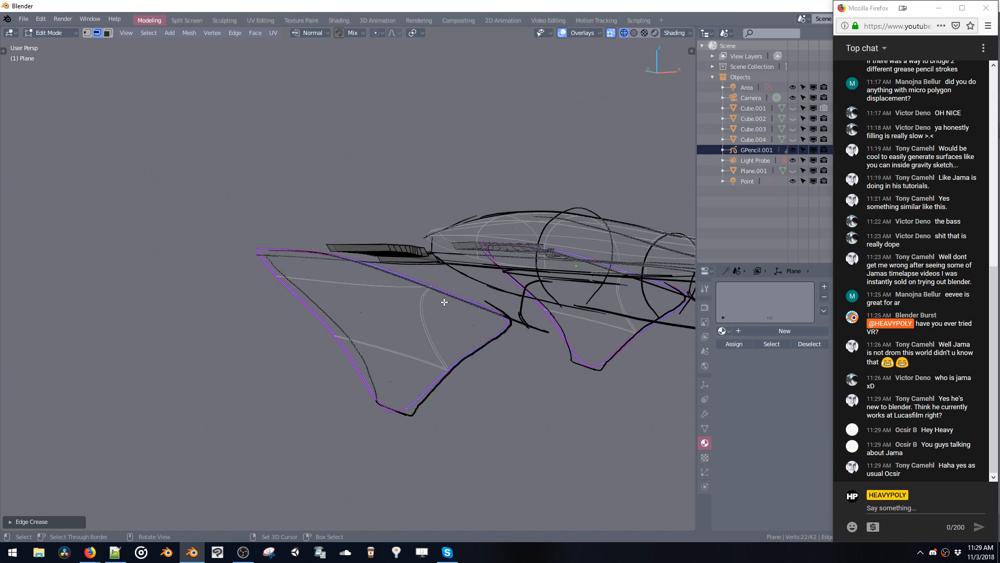
Select the linked flat faces on one side of the fin and move them along X to adjust its thickness.
{"action": "middle_click_drag", "start_coordinate": [444, 302], "coordinate": [486, 305]}
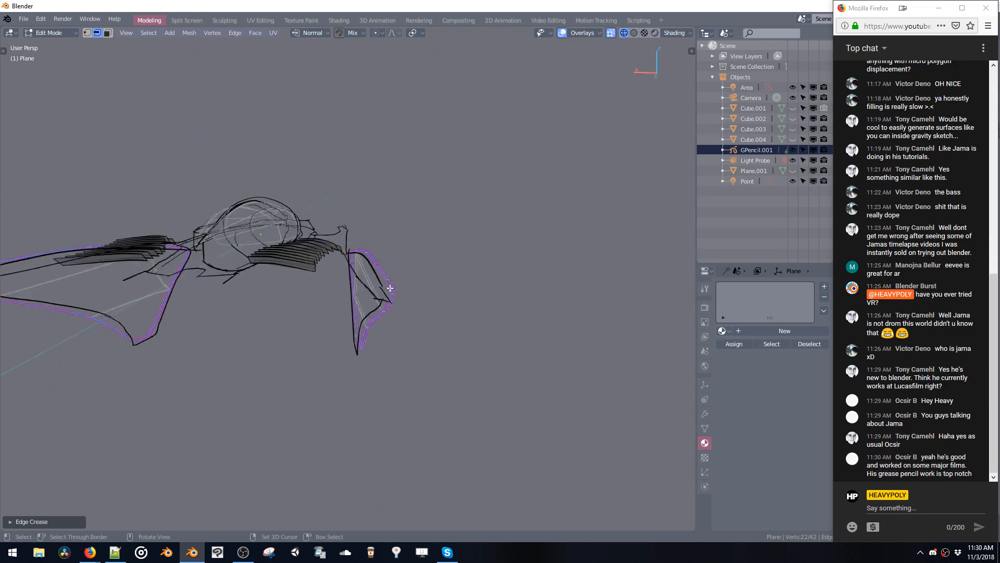
{"action": "left_click", "coordinate": [378, 289]}
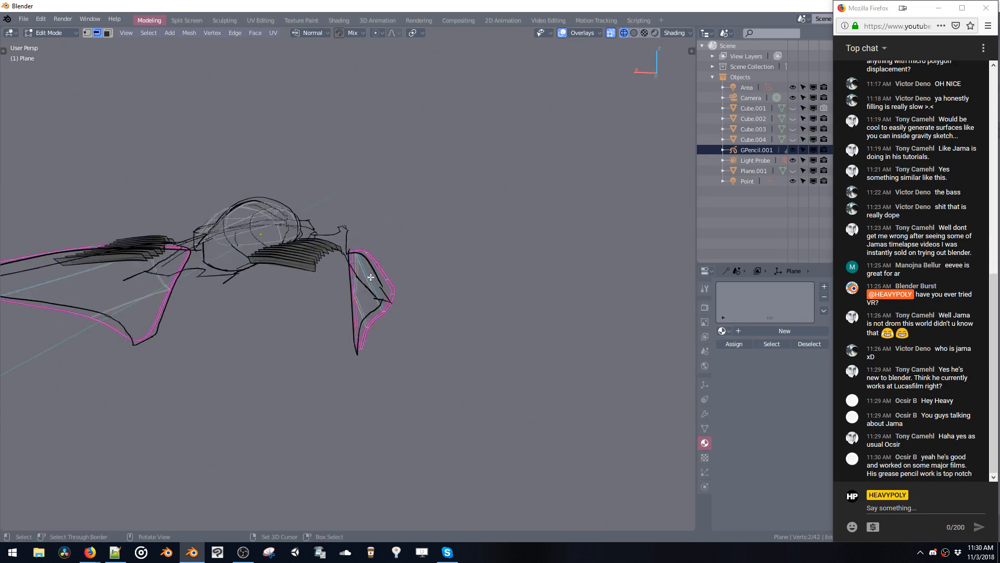
{"action": "key", "text": "a"}
{"action": "left_click", "coordinate": [411, 304]}
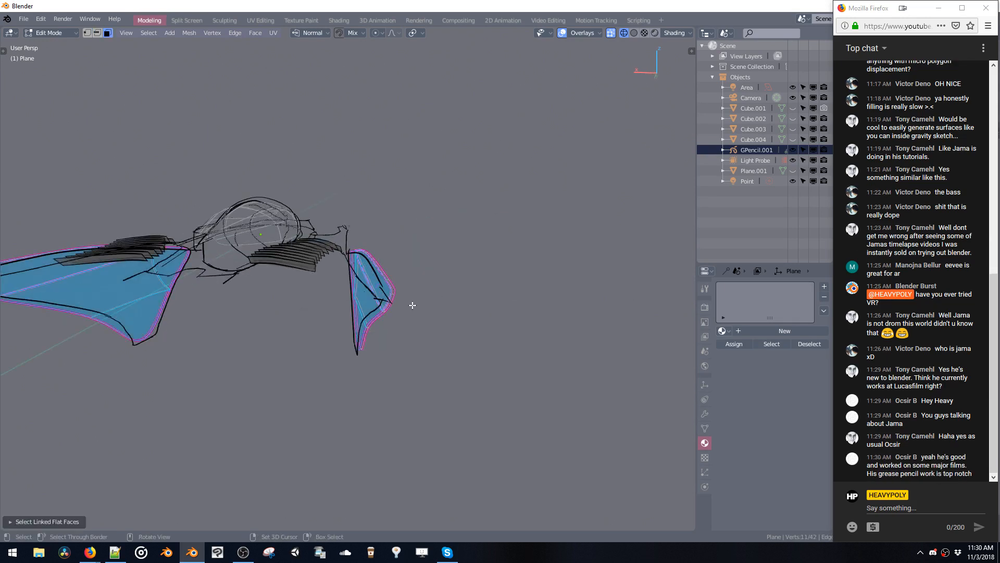
{"action": "middle_click_drag", "start_coordinate": [411, 304], "coordinate": [346, 272]}
{"action": "key", "text": "g"}
{"action": "key", "text": "x"}
{"action": "left_click", "coordinate": [389, 309]}
Move the vertices around the fin's front corner along X in successive adjustments to match the sketched outline.
{"action": "left_click_drag", "start_coordinate": [388, 314], "coordinate": [434, 332]}
{"action": "key", "text": "g"}
{"action": "key", "text": "x"}
{"action": "mouse_move", "coordinate": [433, 326]}
{"action": "middle_mouse_down"}
{"action": "mouse_move", "coordinate": [452, 328]}
{"action": "mouse_move", "coordinate": [427, 321]}
{"action": "mouse_move", "coordinate": [442, 320]}
{"action": "mouse_move", "coordinate": [438, 311]}
{"action": "mouse_move", "coordinate": [393, 321]}
{"action": "mouse_move", "coordinate": [383, 271]}
{"action": "mouse_move", "coordinate": [398, 233]}
{"action": "mouse_move", "coordinate": [348, 218]}
{"action": "middle_mouse_up"}
{"action": "left_click", "coordinate": [424, 325]}
{"action": "key", "text": "g"}
{"action": "key", "text": "x"}
{"action": "left_click", "coordinate": [460, 323]}
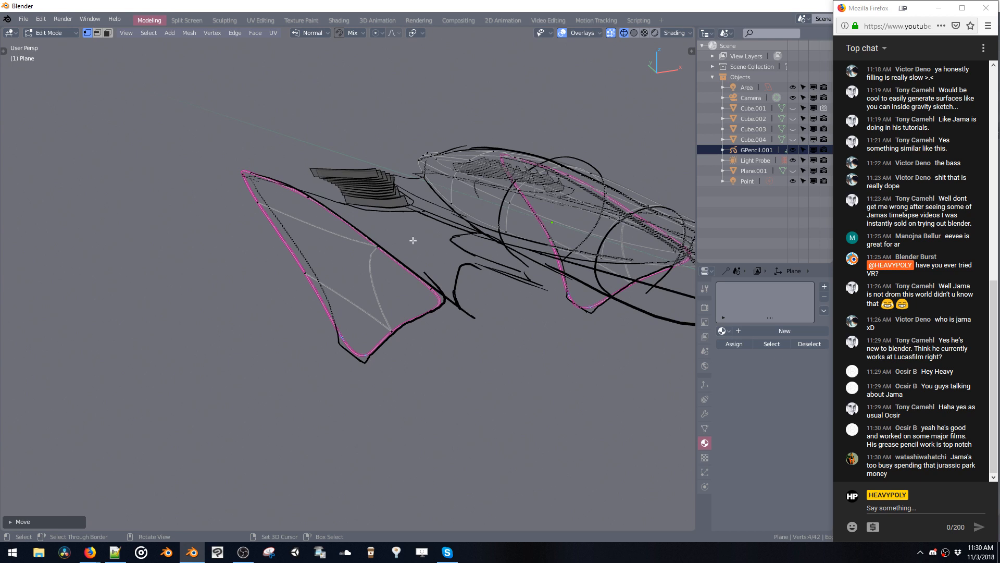
{"action": "mouse_move", "coordinate": [423, 304]}
{"action": "middle_mouse_down"}
{"action": "mouse_move", "coordinate": [427, 288]}
{"action": "mouse_move", "coordinate": [391, 275]}
{"action": "mouse_move", "coordinate": [430, 276]}
{"action": "mouse_move", "coordinate": [415, 303]}
{"action": "mouse_move", "coordinate": [389, 308]}
{"action": "mouse_move", "coordinate": [393, 283]}
{"action": "mouse_move", "coordinate": [423, 318]}
{"action": "mouse_move", "coordinate": [433, 302]}
{"action": "mouse_move", "coordinate": [475, 292]}
{"action": "mouse_move", "coordinate": [494, 308]}
{"action": "mouse_move", "coordinate": [437, 291]}
{"action": "middle_mouse_up"}
{"action": "key", "text": "g"}
{"action": "key", "text": "x"}
{"action": "left_click", "coordinate": [409, 279]}
Duplicate a creased edge of the fin and place the copy beside the cockpit canopy.
{"action": "left_click", "coordinate": [487, 318]}
{"action": "left_click", "coordinate": [481, 307], "text": "shift"}
{"action": "key", "text": "shift+d"}
{"action": "key", "text": "z"}
{"action": "left_click", "coordinate": [440, 283]}
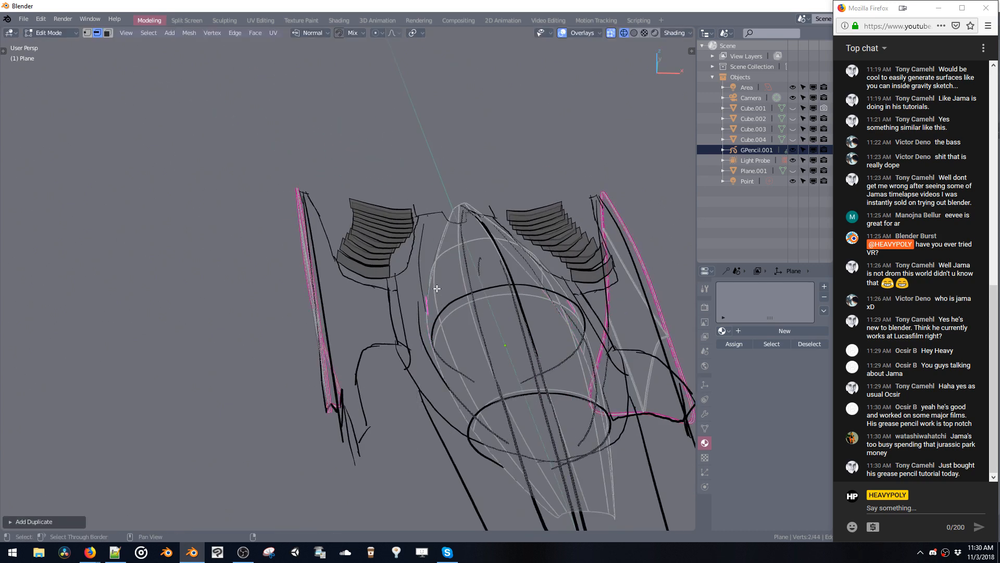
Extrude the duplicated edge twice along X, outward from the canopy toward the side fin.
{"action": "key", "text": "e"}
{"action": "key", "text": "x"}
{"action": "left_click", "coordinate": [354, 303]}
{"action": "middle_click_drag", "start_coordinate": [353, 303], "coordinate": [388, 297]}
{"action": "key", "text": "c"}
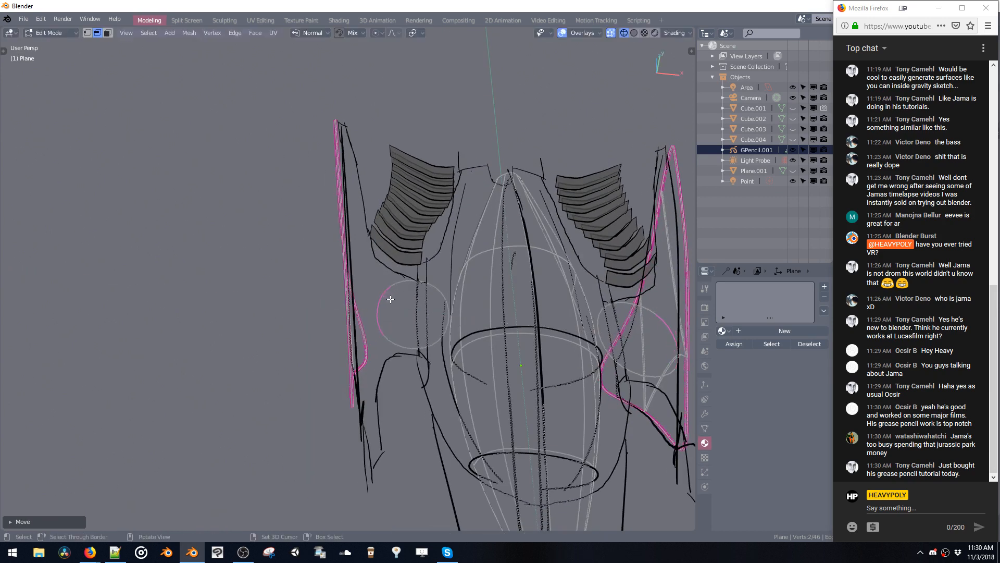
{"action": "key", "text": "Escape"}
{"action": "key", "text": "e"}
{"action": "key", "text": "x"}
{"action": "left_click", "coordinate": [367, 298]}
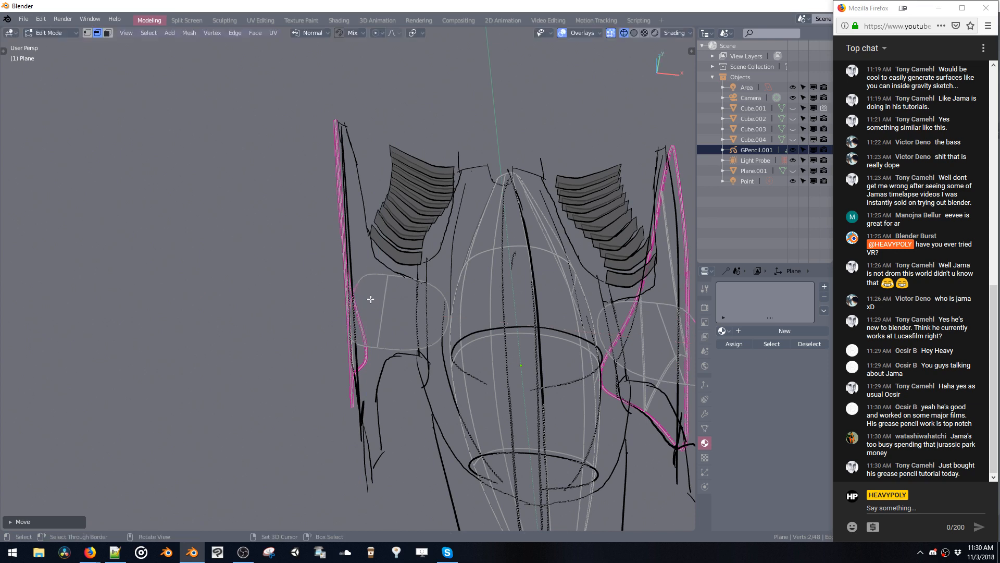
Move the connecting surface's edge along X, extend its front edge forward alongside the fin, and turn off the smoothed mesh display.
{"action": "middle_click_drag", "start_coordinate": [368, 295], "coordinate": [471, 266]}
{"action": "key", "text": "g"}
{"action": "key", "text": "x"}
{"action": "left_click", "coordinate": [409, 262]}
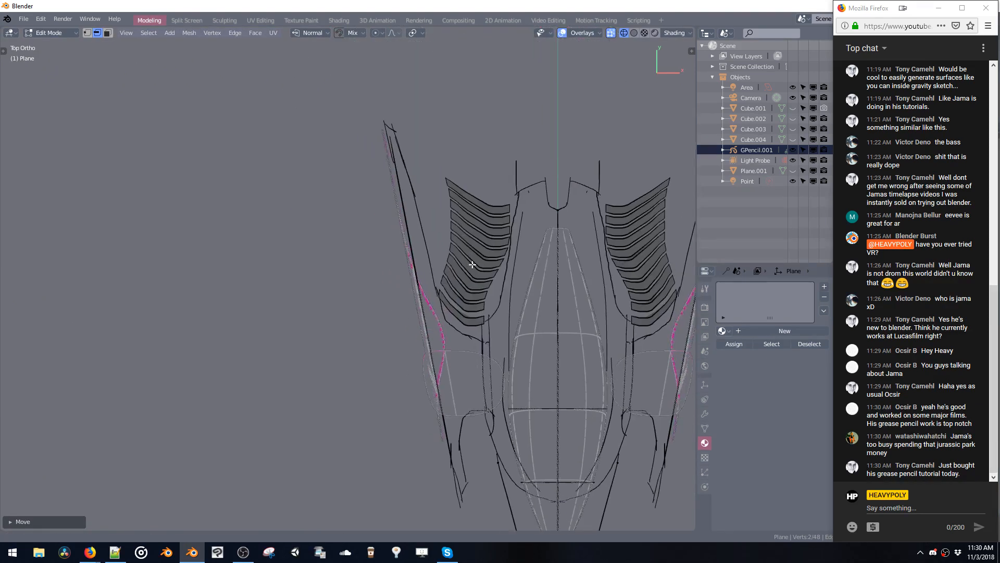
{"action": "key", "text": "g"}
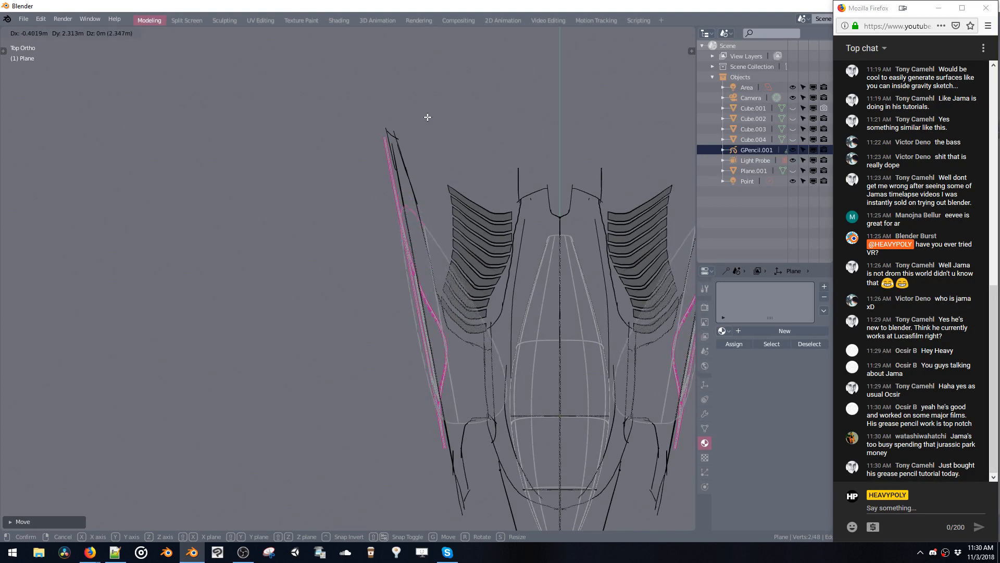
{"action": "left_click", "coordinate": [398, 318]}
{"action": "left_click", "coordinate": [415, 327]}
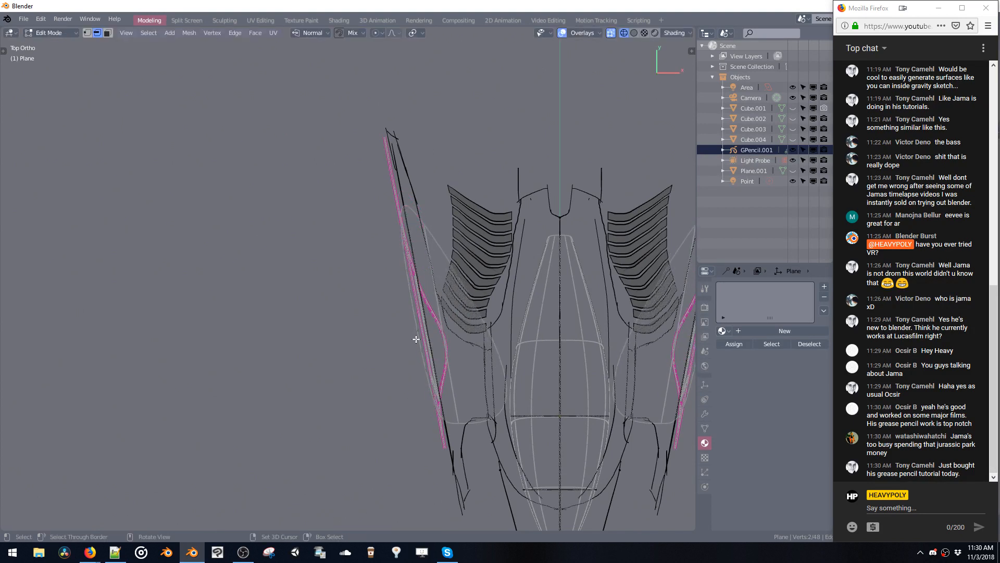
{"action": "key", "text": "ctrl+z"}
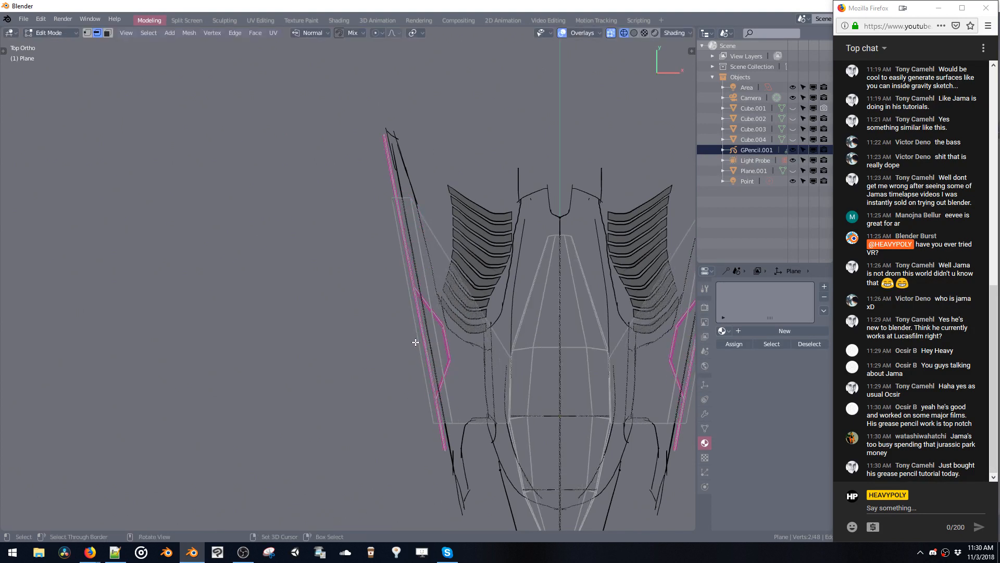
{"action": "mouse_move", "coordinate": [416, 336]}
{"action": "middle_mouse_down"}
{"action": "mouse_move", "coordinate": [420, 309]}
{"action": "mouse_move", "coordinate": [402, 324]}
{"action": "mouse_move", "coordinate": [417, 334]}
{"action": "middle_mouse_up"}
{"action": "key", "text": "v"}
{"action": "key", "text": "ctrl+space"}
{"action": "left_click", "coordinate": [367, 177]}
{"action": "left_click", "coordinate": [390, 197]}
{"action": "left_click_drag", "start_coordinate": [385, 190], "coordinate": [414, 225]}
{"action": "left_click_drag", "start_coordinate": [386, 195], "coordinate": [498, 435]}
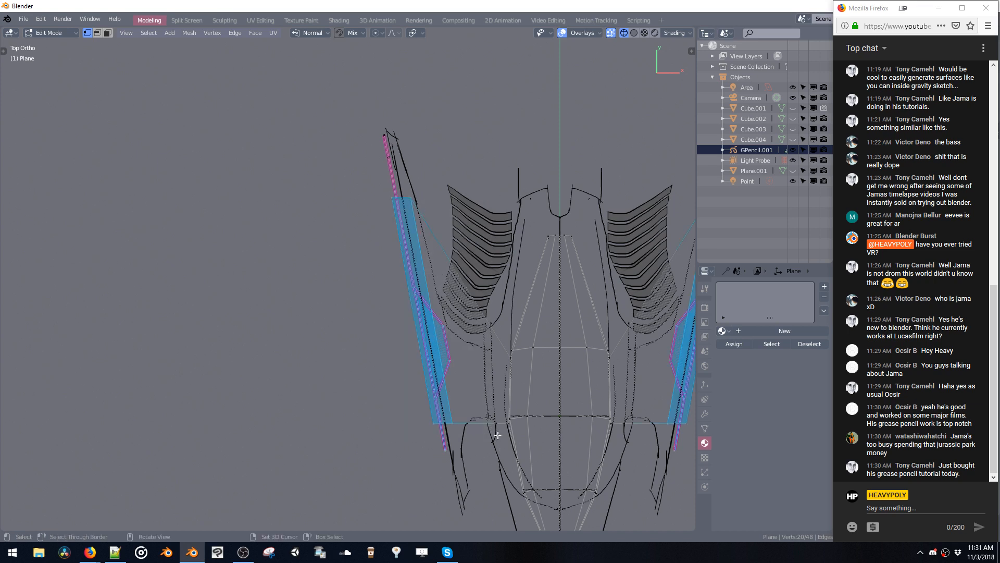
{"action": "key", "text": "ctrl+l"}
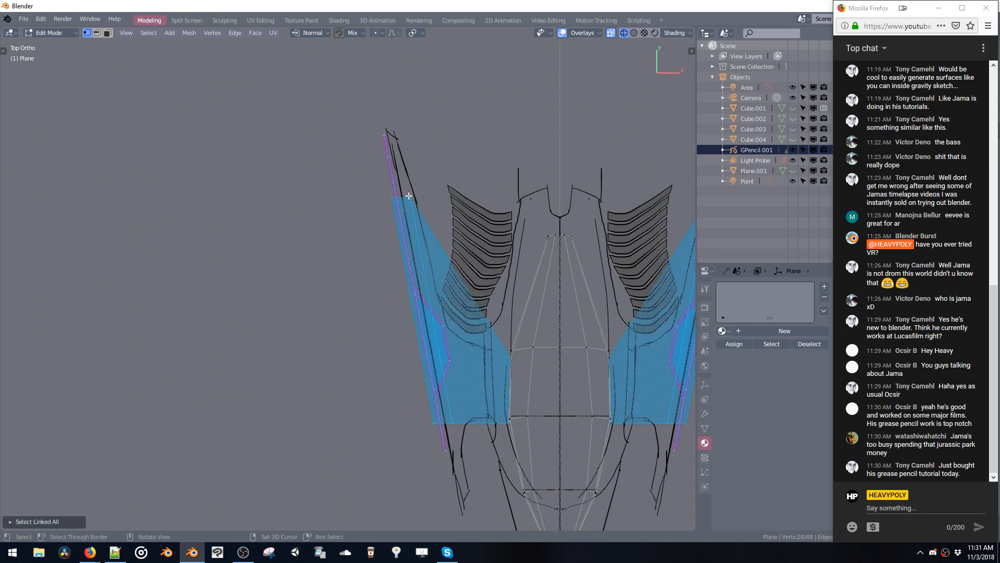
{"action": "key", "text": "g"}
{"action": "right_click", "coordinate": [411, 217]}
{"action": "key", "text": "ctrl+z"}
{"action": "key", "text": "ctrl+z"}
{"action": "key", "text": "ctrl+z"}
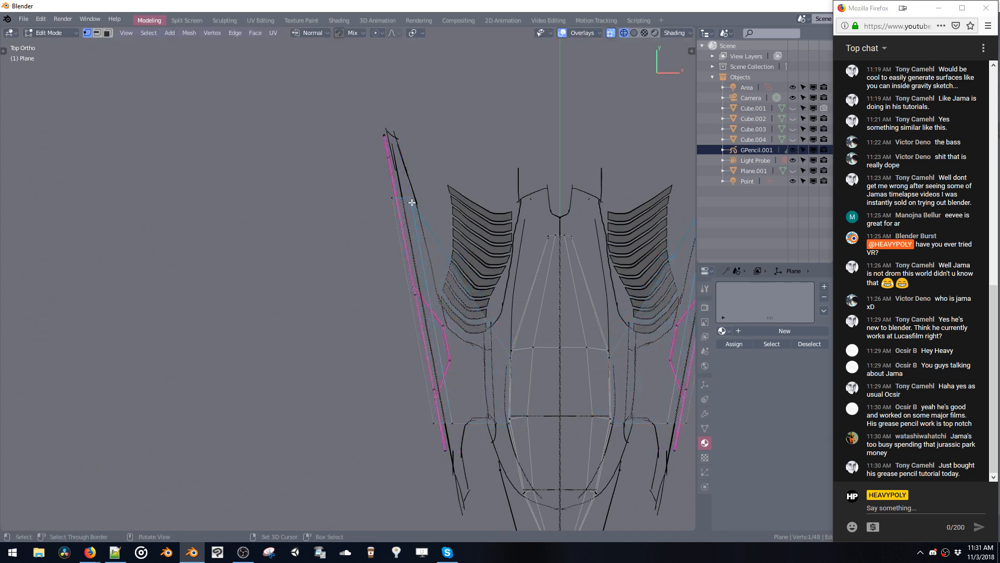
Select the whole linked connecting surface, shift it toward the canopy, scale it slightly and reposition it against the sketch.
{"action": "left_click", "coordinate": [411, 200]}
{"action": "key", "text": "ctrl+l"}
{"action": "key", "text": "g"}
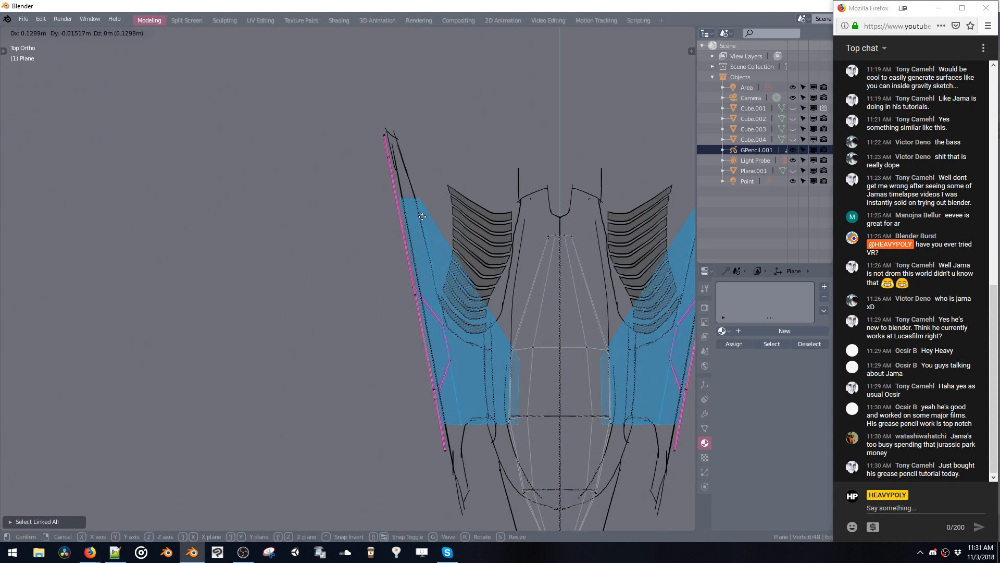
{"action": "left_click", "coordinate": [420, 217]}
{"action": "key", "text": "s"}
{"action": "middle_click_drag", "start_coordinate": [553, 334], "coordinate": [557, 335]}
{"action": "left_click", "coordinate": [559, 335]}
{"action": "key", "text": "s"}
{"action": "left_click", "coordinate": [553, 335]}
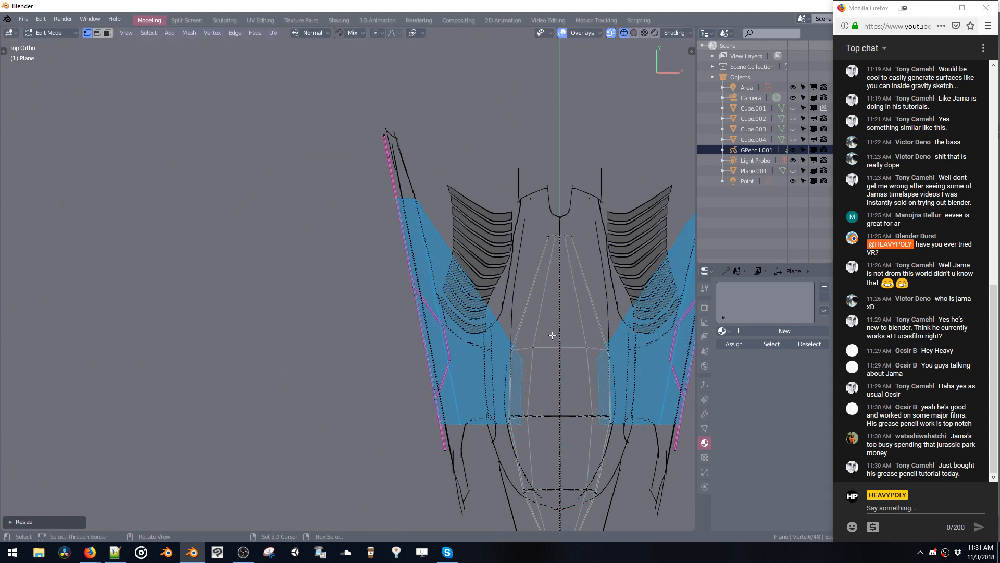
{"action": "key", "text": "g"}
{"action": "left_click", "coordinate": [553, 332]}
Select the connecting surface's middle lengthwise edge and move it outward to narrow the strip alongside the fin.
{"action": "key", "text": "space"}
{"action": "left_click", "coordinate": [433, 287]}
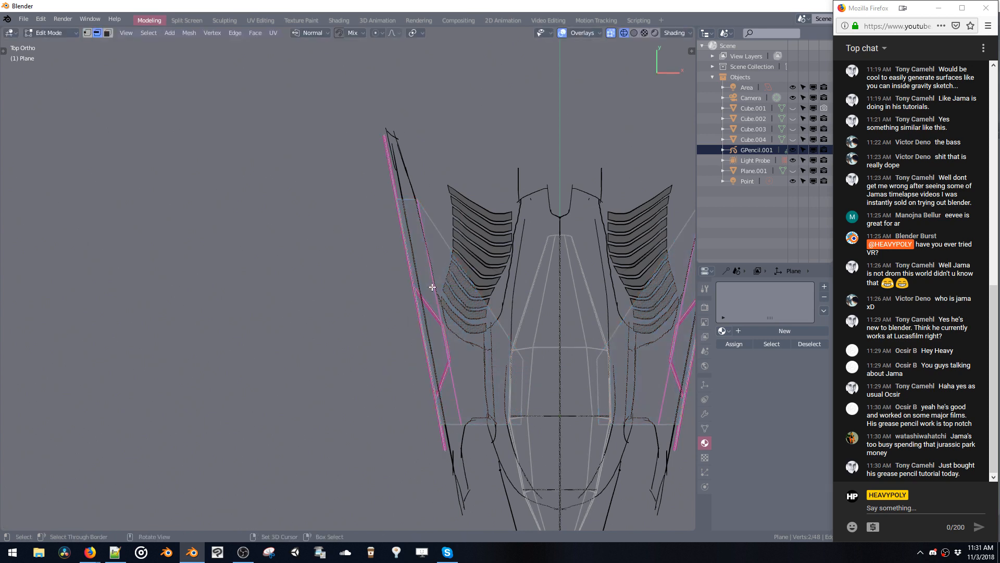
{"action": "key", "text": "g"}
{"action": "middle_click_drag", "start_coordinate": [430, 287], "coordinate": [423, 290]}
{"action": "left_click", "coordinate": [421, 289]}
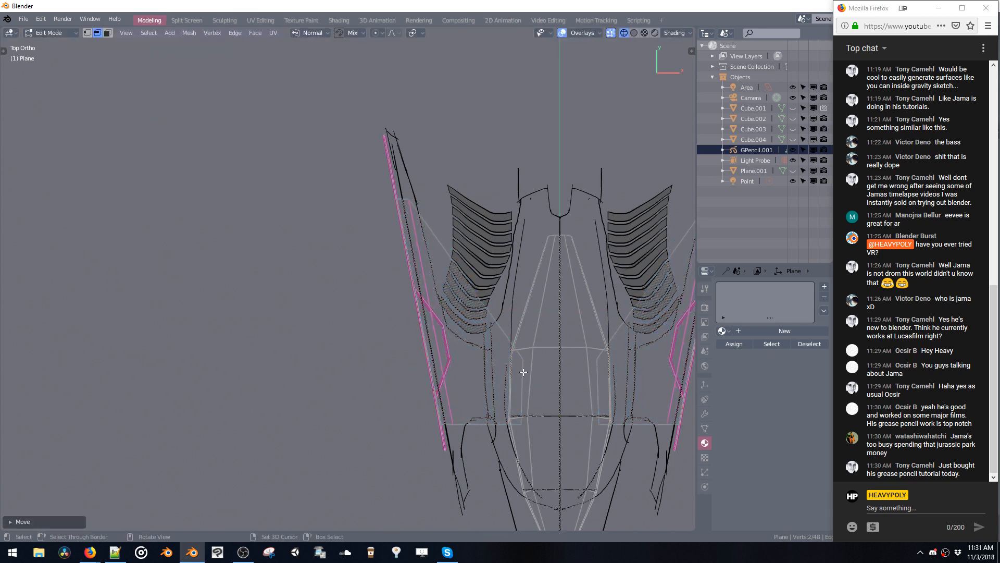
Isolate the connecting surface's inner edge vertices next to the canopy and move them along X to sit close to the fin.
{"action": "key", "text": "g"}
{"action": "right_click", "coordinate": [505, 342]}
{"action": "key", "text": "ctrl+l"}
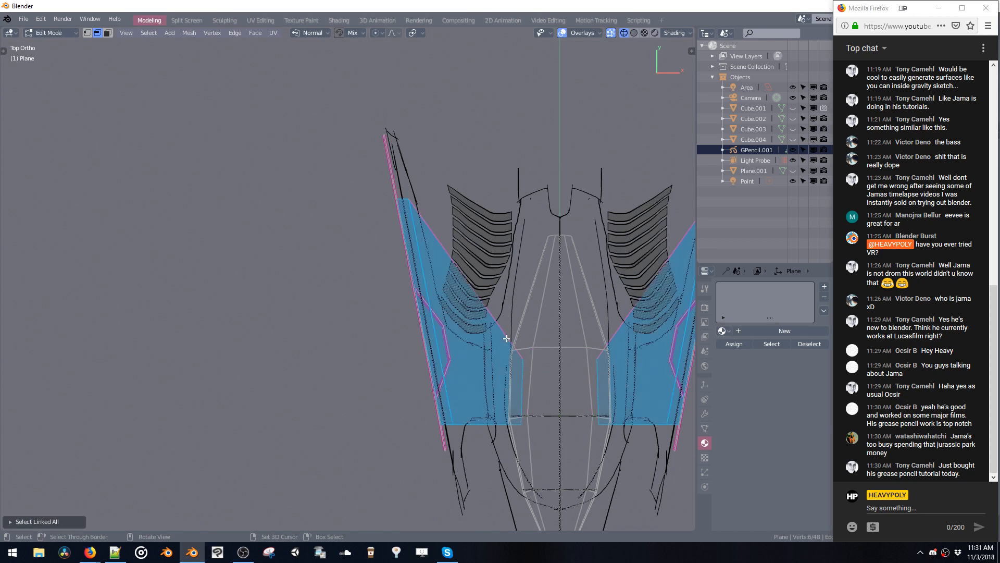
{"action": "left_click_drag", "start_coordinate": [397, 187], "coordinate": [463, 440], "text": "ctrl"}
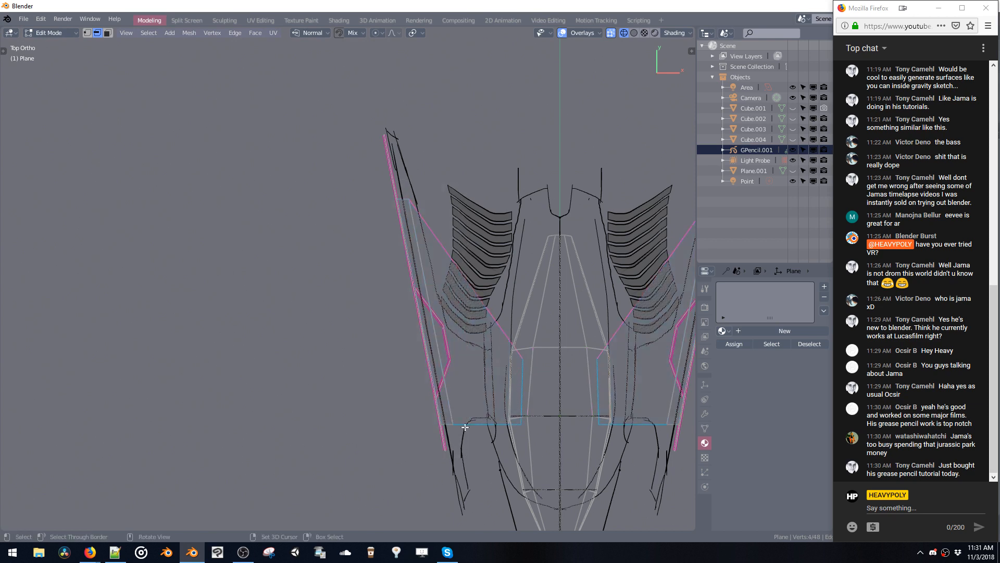
{"action": "key", "text": "1"}
{"action": "key", "text": "ctrl+l"}
{"action": "left_click_drag", "start_coordinate": [375, 171], "coordinate": [464, 452], "text": "ctrl"}
{"action": "key", "text": "g"}
{"action": "key", "text": "x"}
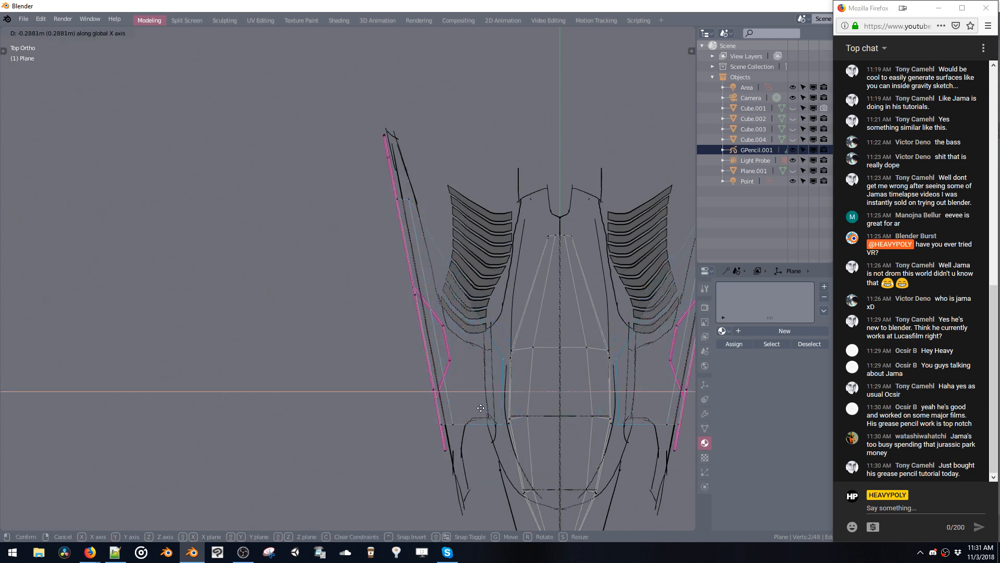
{"action": "left_click", "coordinate": [480, 408]}
{"action": "middle_click_drag", "start_coordinate": [480, 395], "coordinate": [446, 353], "text": "shift"}
{"action": "key", "text": "g"}
{"action": "key", "text": "x"}
{"action": "left_click", "coordinate": [423, 369]}
Reposition individual vertices at the connecting surface's rear inner corner to follow the sketched outline.
{"action": "key", "text": "g"}
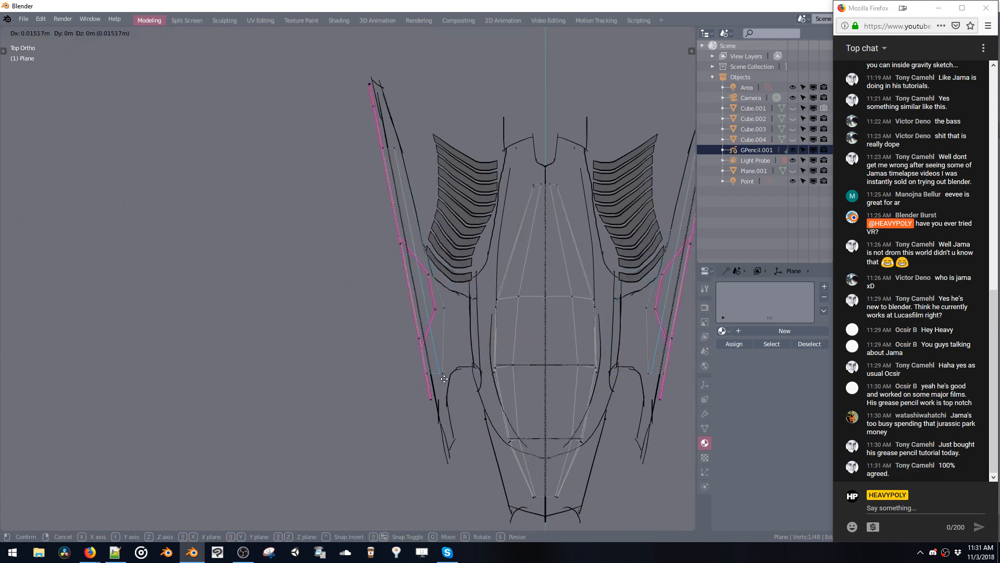
{"action": "left_click", "coordinate": [442, 378]}
{"action": "key", "text": "g"}
{"action": "left_click", "coordinate": [460, 378]}
{"action": "left_click", "coordinate": [438, 379]}
Extrude the connecting surface's rear edge backward and move its end vertex onto the sketched pointed tip.
{"action": "key", "text": "2"}
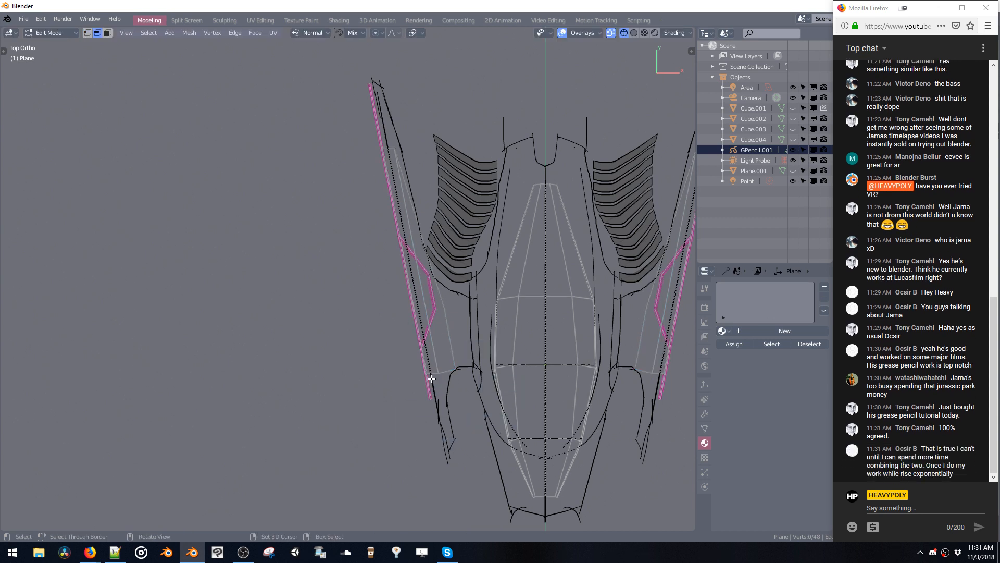
{"action": "key", "text": "e"}
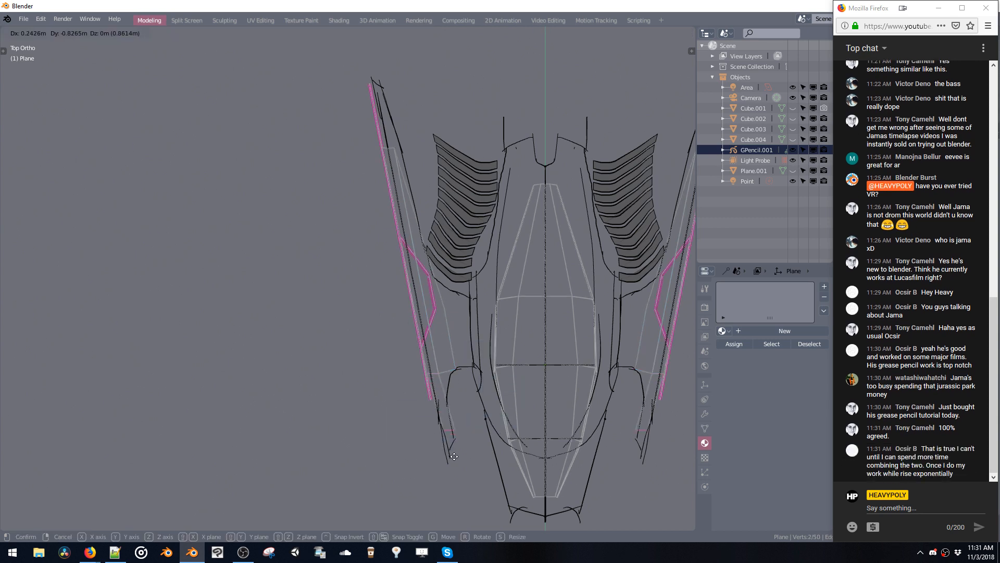
{"action": "left_click", "coordinate": [453, 462]}
{"action": "key", "text": "1"}
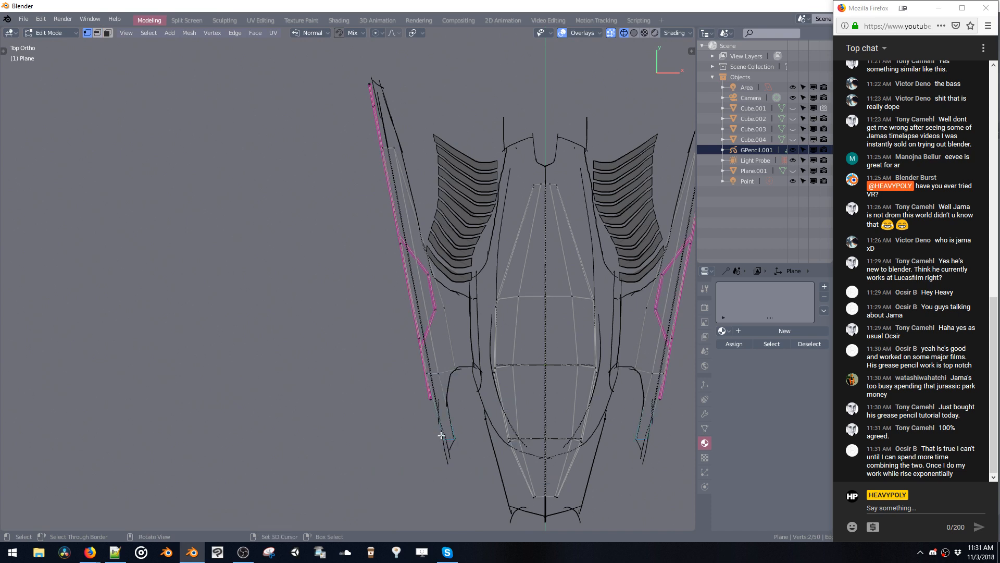
{"action": "key", "text": "g"}
{"action": "left_click", "coordinate": [452, 471]}
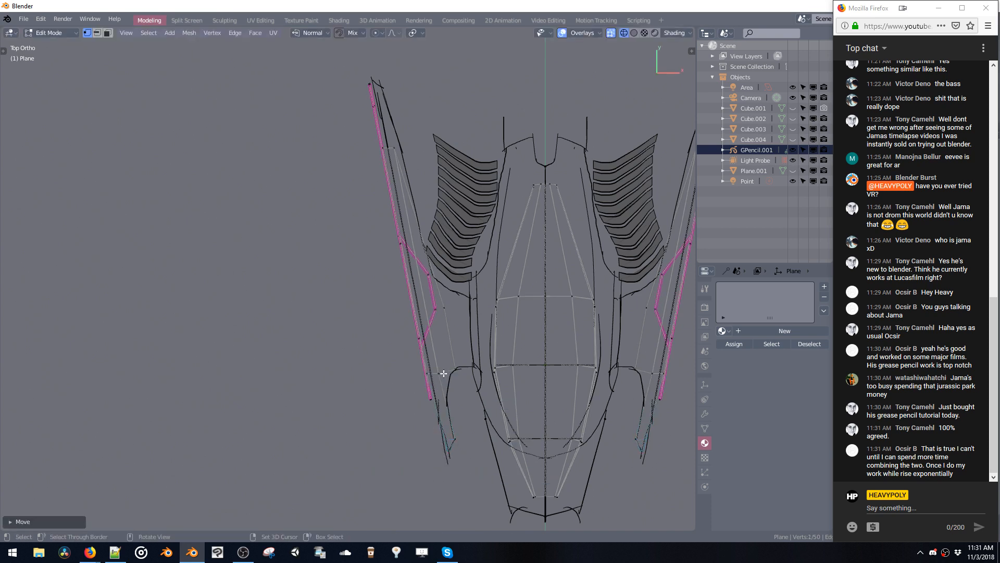
Move the vertex at the base of the rear tip backward and adjust the surface's inner side to the sketched outline.
{"action": "key", "text": "g"}
{"action": "key", "text": "y"}
{"action": "key", "text": "y"}
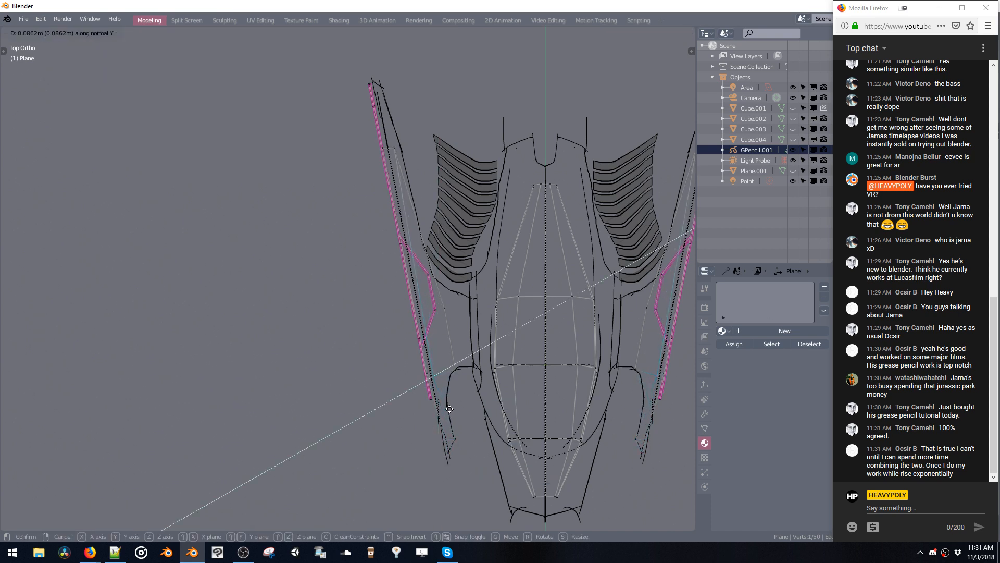
{"action": "key", "text": "y"}
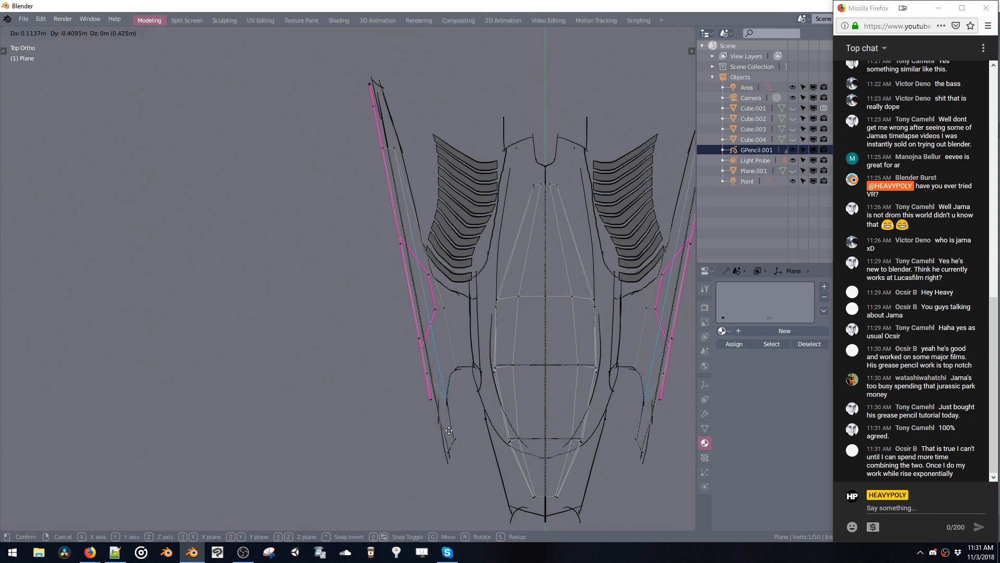
{"action": "left_click", "coordinate": [449, 425]}
{"action": "key", "text": "space"}
{"action": "key", "text": "space"}
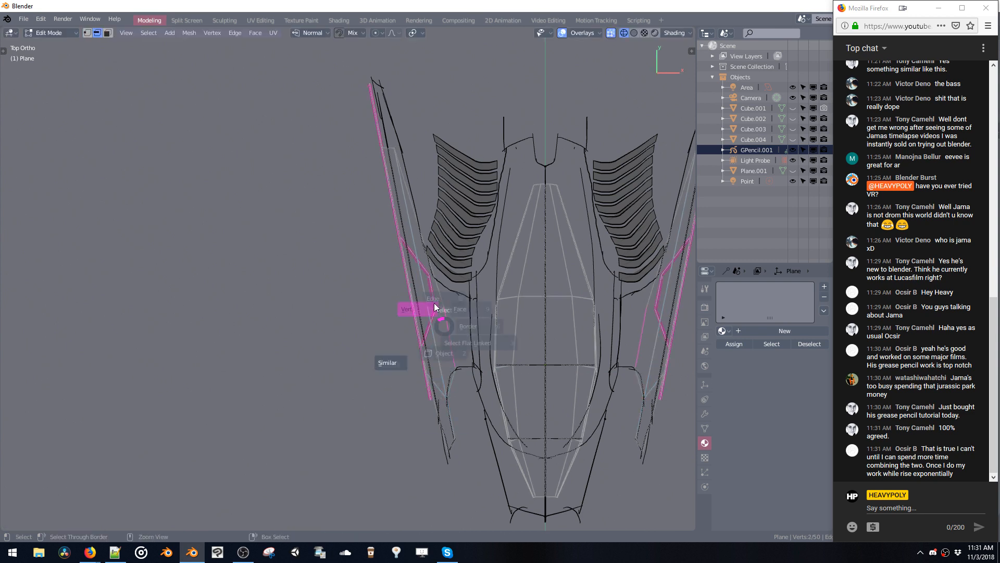
{"action": "left_click", "coordinate": [442, 310]}
{"action": "key", "text": "g"}
{"action": "left_click", "coordinate": [433, 286]}
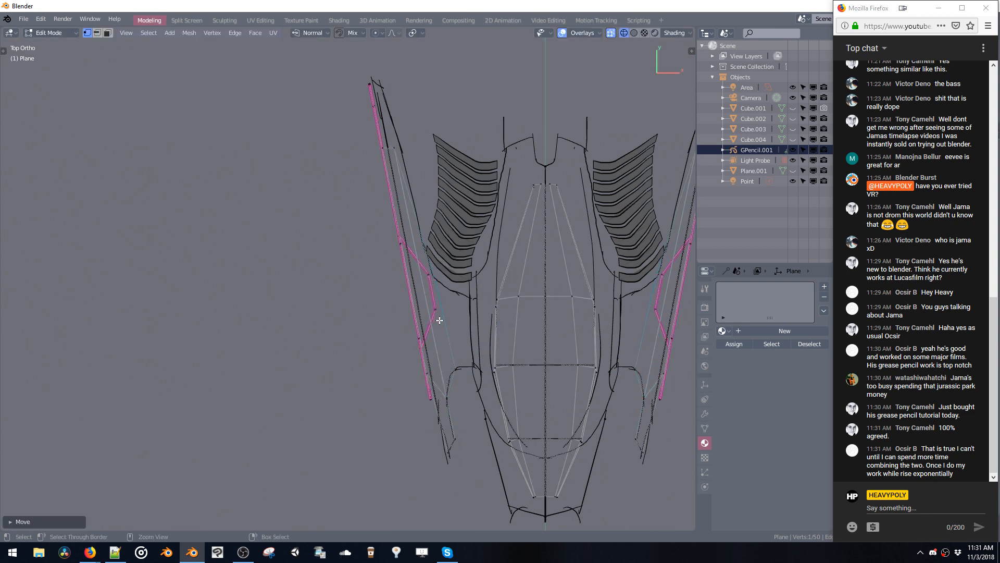
Extrude the surface's inner edge toward the canopy, then scale it down and reposition it within the sketched bridge.
{"action": "key", "text": "space"}
{"action": "left_click", "coordinate": [444, 315]}
{"action": "key", "text": "e"}
{"action": "left_click", "coordinate": [462, 322]}
{"action": "key", "text": "s"}
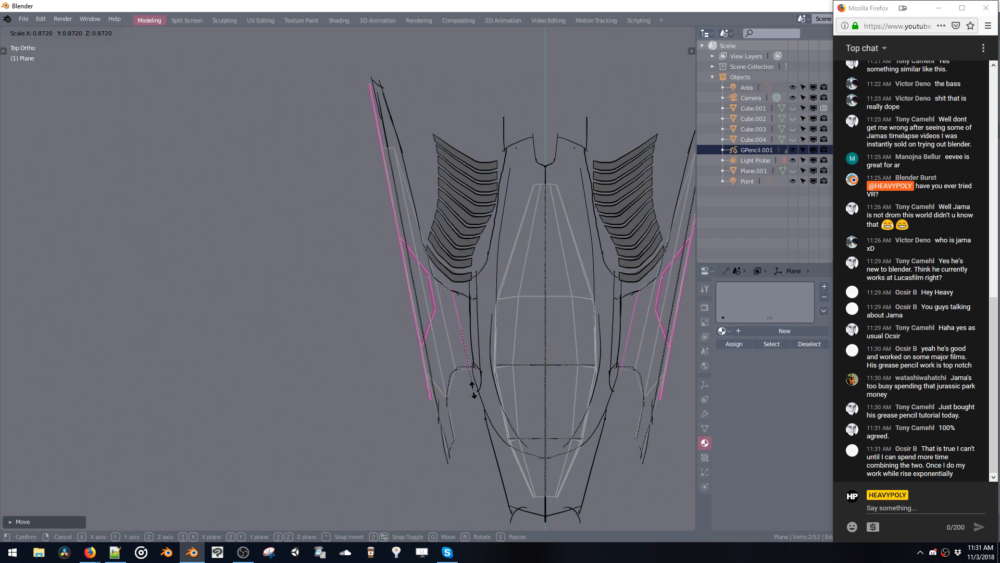
{"action": "left_click", "coordinate": [472, 384]}
{"action": "key", "text": "g"}
{"action": "left_click", "coordinate": [469, 383]}
Extrude the bridge edge again toward the canopy and scale the new edge along X to straighten it.
{"action": "key", "text": "e"}
{"action": "middle_click_drag", "start_coordinate": [477, 385], "coordinate": [499, 387]}
{"action": "left_click", "coordinate": [507, 387]}
{"action": "key", "text": "s"}
{"action": "key", "text": "x"}
{"action": "left_click", "coordinate": [478, 341]}
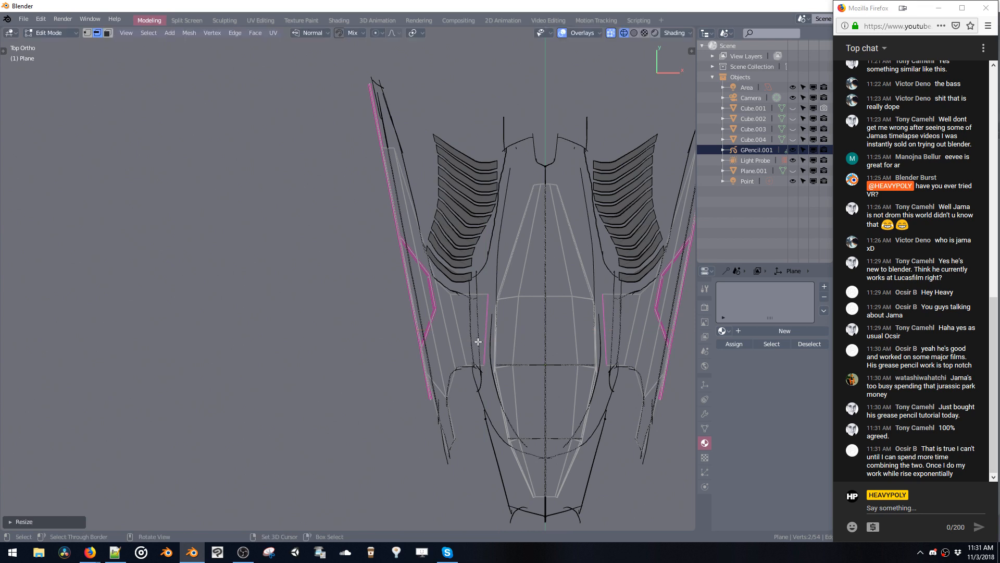
Move the bridge's inner edge along X up to the canopy side and adjust its height along Z.
{"action": "key", "text": "g"}
{"action": "key", "text": "x"}
{"action": "left_click", "coordinate": [508, 325]}
{"action": "mouse_move", "coordinate": [509, 324]}
{"action": "middle_mouse_down"}
{"action": "mouse_move", "coordinate": [501, 270]}
{"action": "mouse_move", "coordinate": [428, 260]}
{"action": "mouse_move", "coordinate": [463, 279]}
{"action": "mouse_move", "coordinate": [541, 292]}
{"action": "mouse_move", "coordinate": [572, 281]}
{"action": "mouse_move", "coordinate": [476, 263]}
{"action": "mouse_move", "coordinate": [524, 259]}
{"action": "mouse_move", "coordinate": [494, 271]}
{"action": "mouse_move", "coordinate": [455, 259]}
{"action": "mouse_move", "coordinate": [324, 193]}
{"action": "mouse_move", "coordinate": [382, 259]}
{"action": "middle_mouse_up"}
{"action": "key", "text": "g"}
{"action": "key", "text": "z"}
{"action": "left_click", "coordinate": [433, 274]}
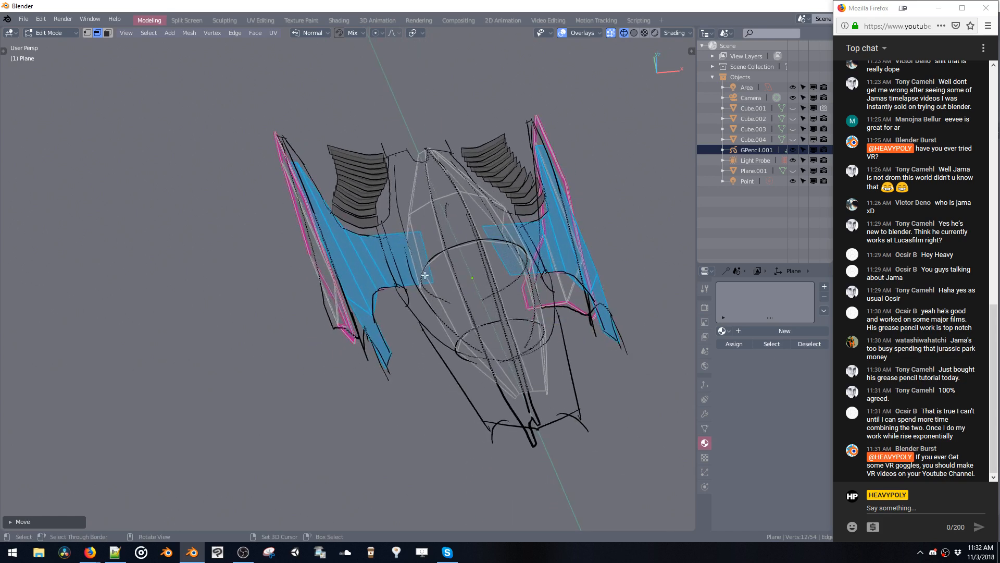
Add a loop cut across the bridge and side surface, and another across the surface's rear tip.
{"action": "key", "text": "ctrl+r"}
{"action": "left_click", "coordinate": [387, 266]}
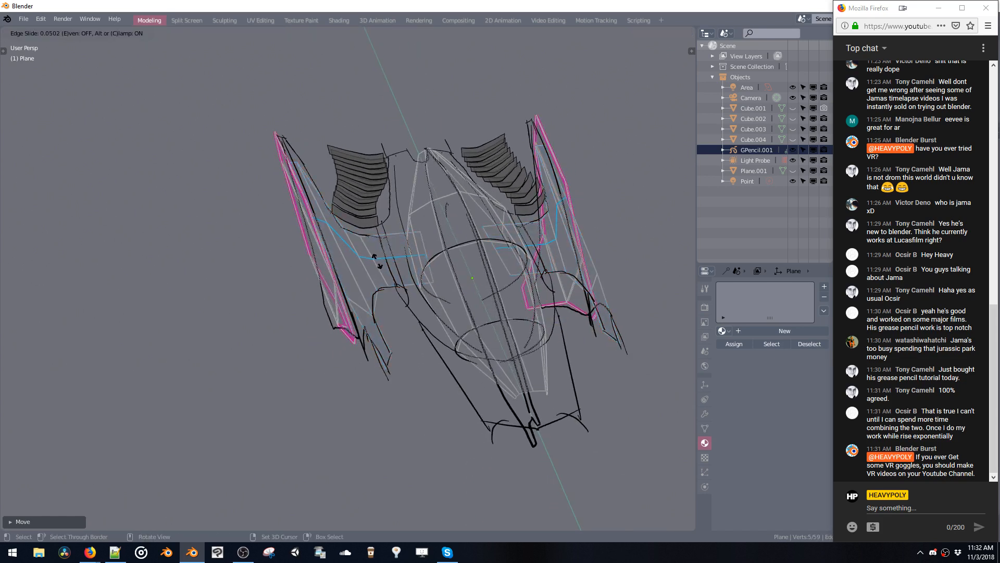
{"action": "left_click", "coordinate": [376, 262]}
{"action": "mouse_move", "coordinate": [376, 262]}
{"action": "middle_mouse_down"}
{"action": "mouse_move", "coordinate": [385, 266]}
{"action": "mouse_move", "coordinate": [399, 241]}
{"action": "mouse_move", "coordinate": [400, 206]}
{"action": "mouse_move", "coordinate": [385, 289]}
{"action": "mouse_move", "coordinate": [414, 295]}
{"action": "middle_mouse_up"}
{"action": "key", "text": "ctrl+r"}
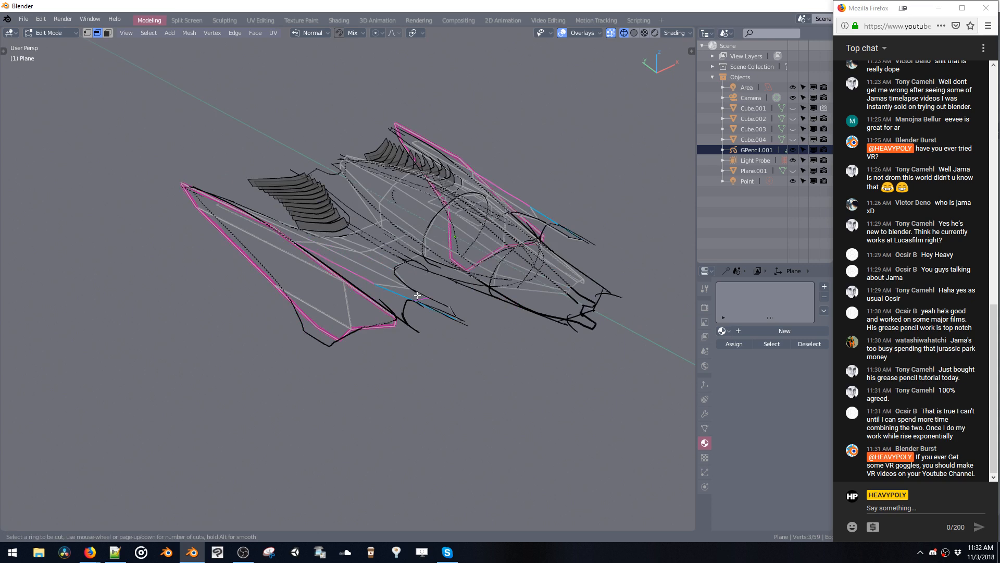
{"action": "left_click", "coordinate": [417, 295]}
{"action": "left_click", "coordinate": [411, 295]}
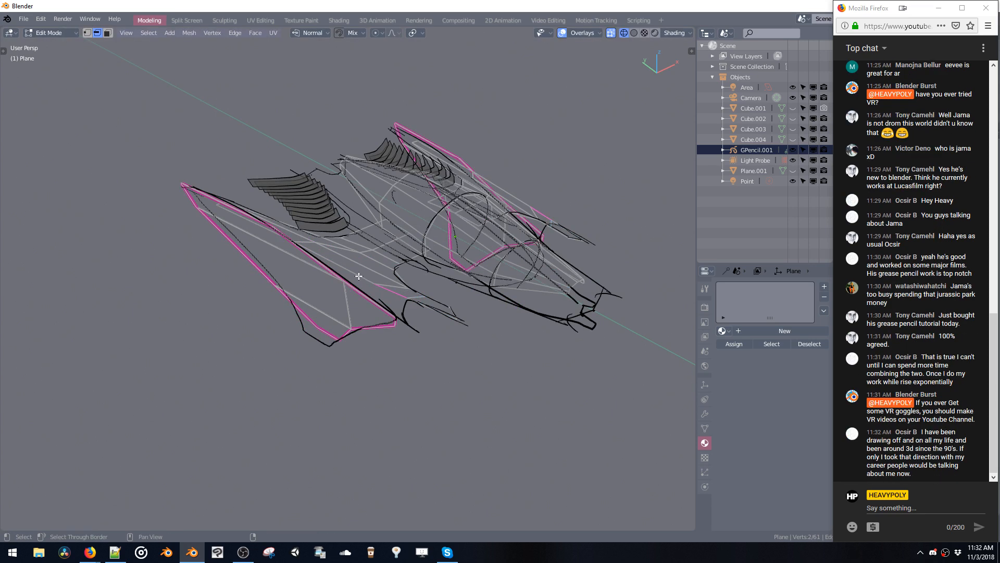
Extrude the side surface's outer edges downward along Z beside the fin and fine-tune their height.
{"action": "middle_click_drag", "start_coordinate": [360, 276], "coordinate": [352, 254]}
{"action": "key", "text": "g"}
{"action": "key", "text": "z"}
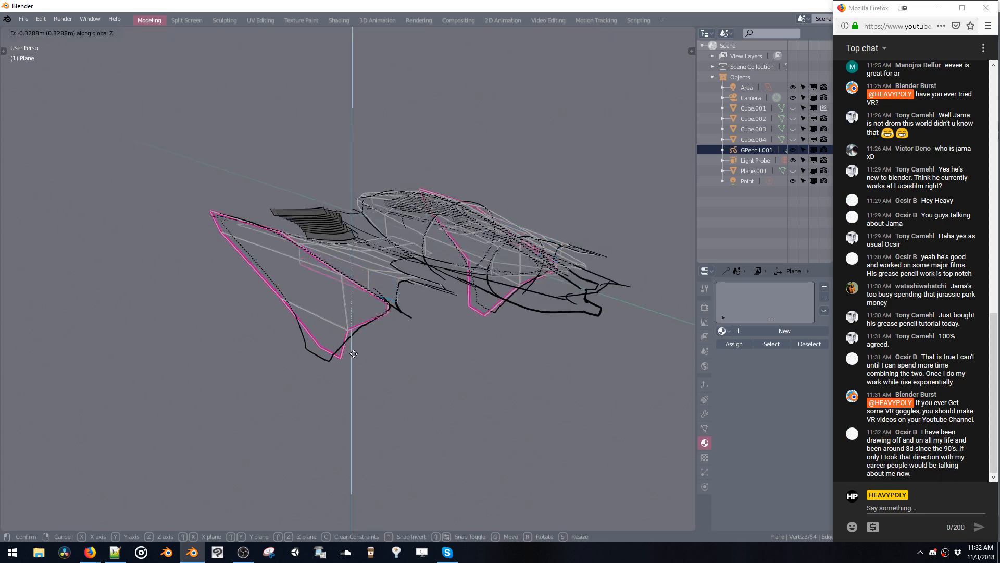
{"action": "left_click", "coordinate": [354, 388]}
{"action": "key", "text": "g"}
{"action": "key", "text": "z"}
{"action": "left_click", "coordinate": [378, 310]}
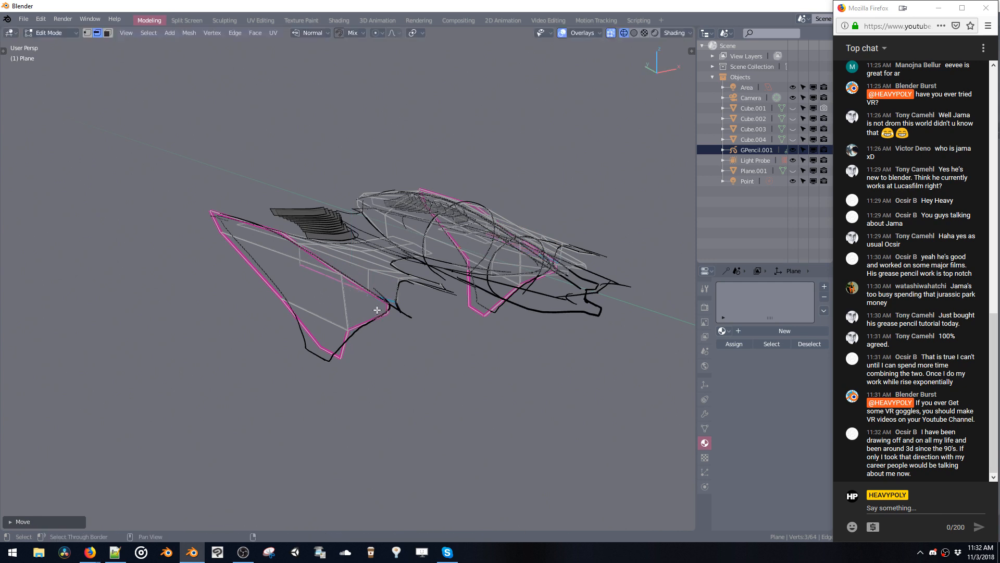
Move the lowered rear edge along Y, then extrude the rear end edge of the side wall toward the sketched tip.
{"action": "middle_click_drag", "start_coordinate": [391, 309], "coordinate": [425, 324]}
{"action": "key", "text": "g"}
{"action": "key", "text": "y"}
{"action": "left_click", "coordinate": [420, 319]}
{"action": "left_click", "coordinate": [415, 311]}
{"action": "key", "text": "e"}
{"action": "left_click", "coordinate": [412, 321]}
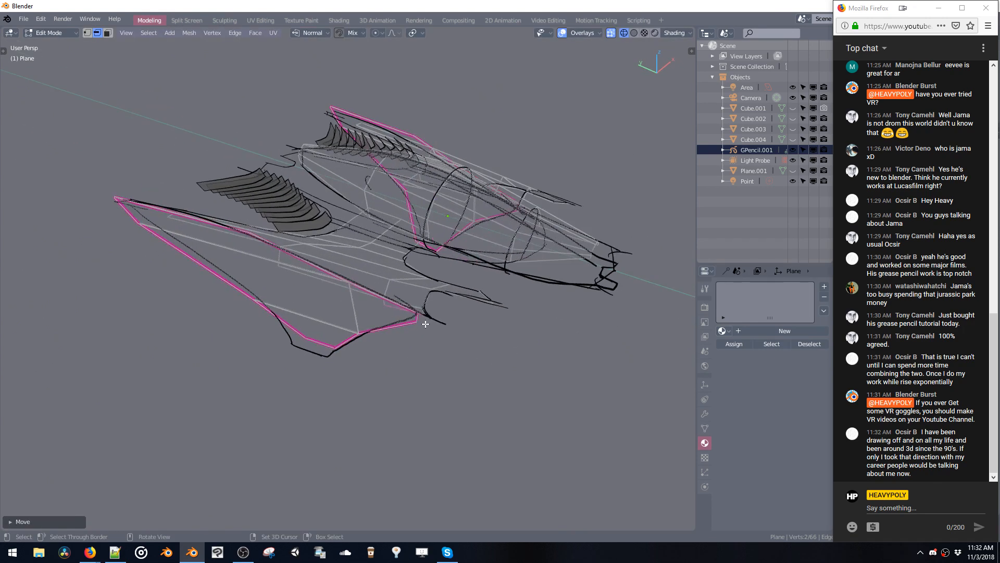
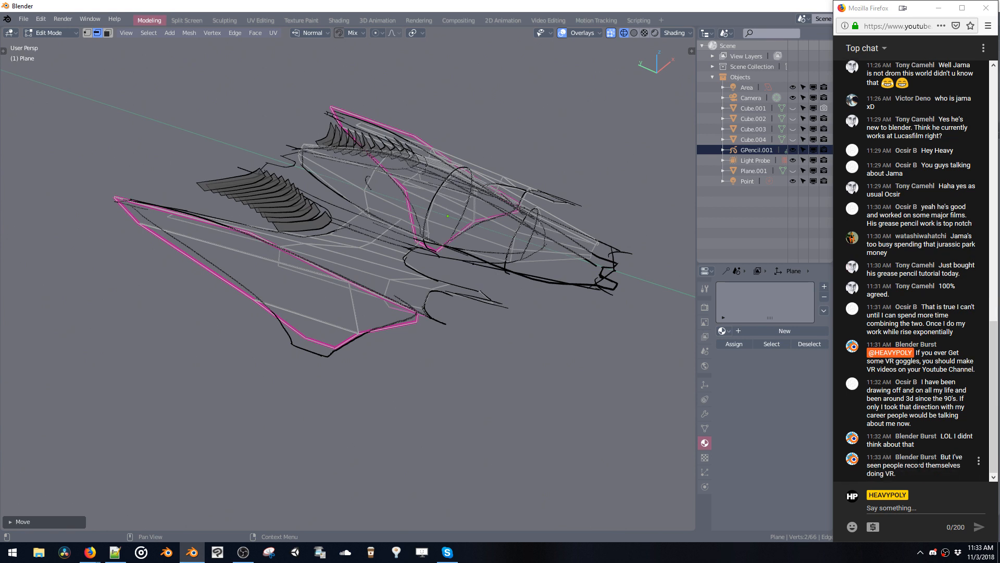
Move the side wall's extruded rear end edge onto the sketched fin tip in top view.
{"action": "mouse_move", "coordinate": [488, 298]}
{"action": "middle_mouse_down"}
{"action": "mouse_move", "coordinate": [395, 298]}
{"action": "mouse_move", "coordinate": [320, 223]}
{"action": "mouse_move", "coordinate": [432, 239]}
{"action": "mouse_move", "coordinate": [478, 264]}
{"action": "mouse_move", "coordinate": [449, 175]}
{"action": "mouse_move", "coordinate": [440, 290]}
{"action": "middle_mouse_up"}
{"action": "key", "text": "g"}
{"action": "key", "text": "y"}
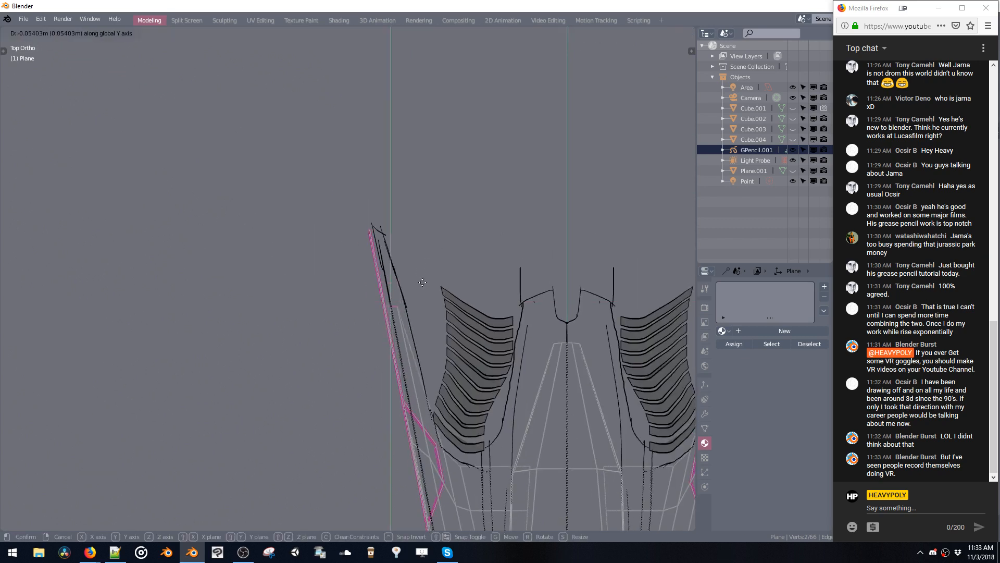
{"action": "right_click", "coordinate": [407, 286]}
{"action": "key", "text": "g"}
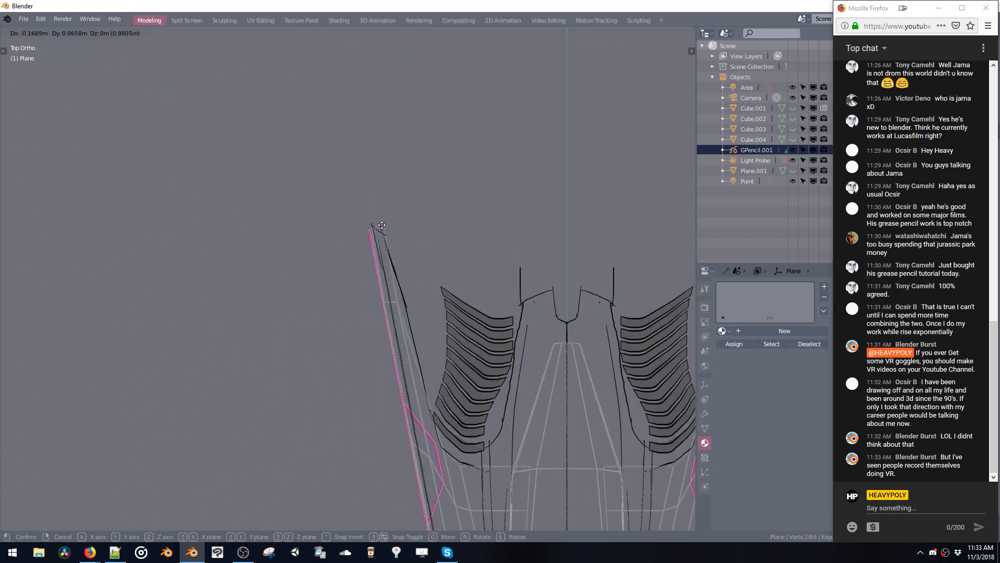
{"action": "left_click", "coordinate": [380, 223]}
Reposition the inner vertex at the side wall's rear tip to follow the sketched fin outline.
{"action": "key", "text": "space"}
{"action": "left_click", "coordinate": [380, 224]}
{"action": "key", "text": "g"}
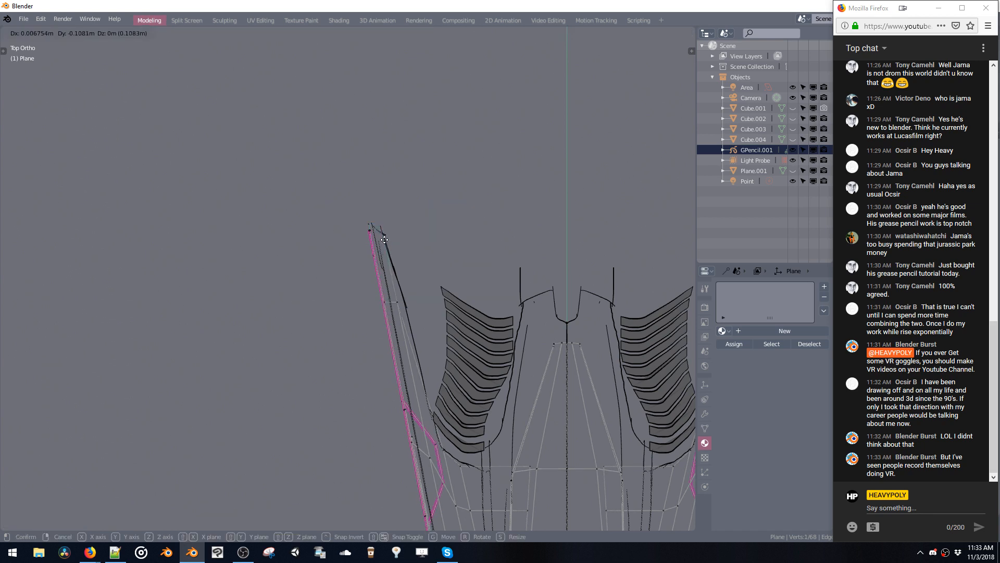
{"action": "left_click", "coordinate": [382, 228]}
{"action": "middle_click_drag", "start_coordinate": [385, 262], "coordinate": [383, 238], "text": "shift"}
{"action": "key", "text": "g"}
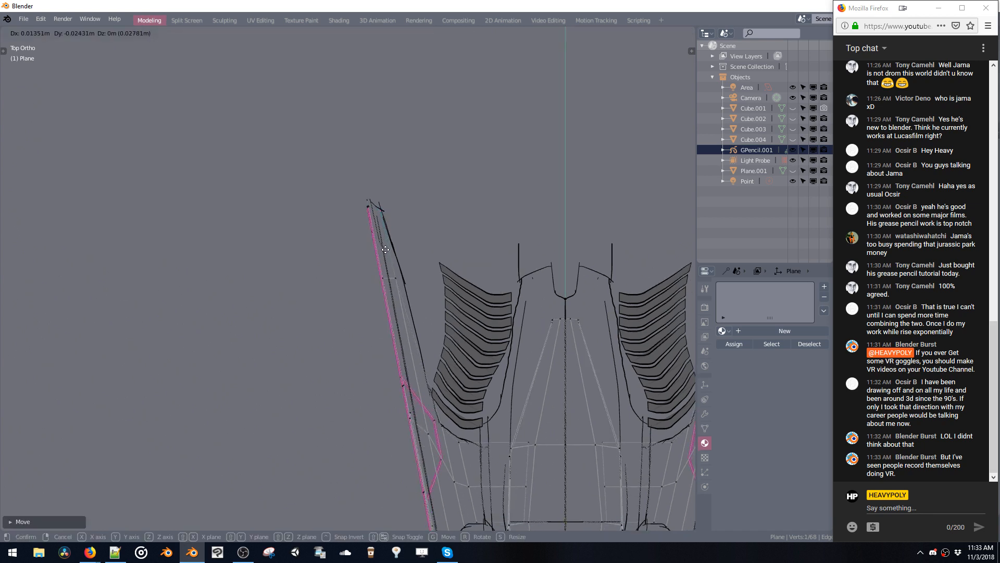
{"action": "left_click", "coordinate": [385, 256]}
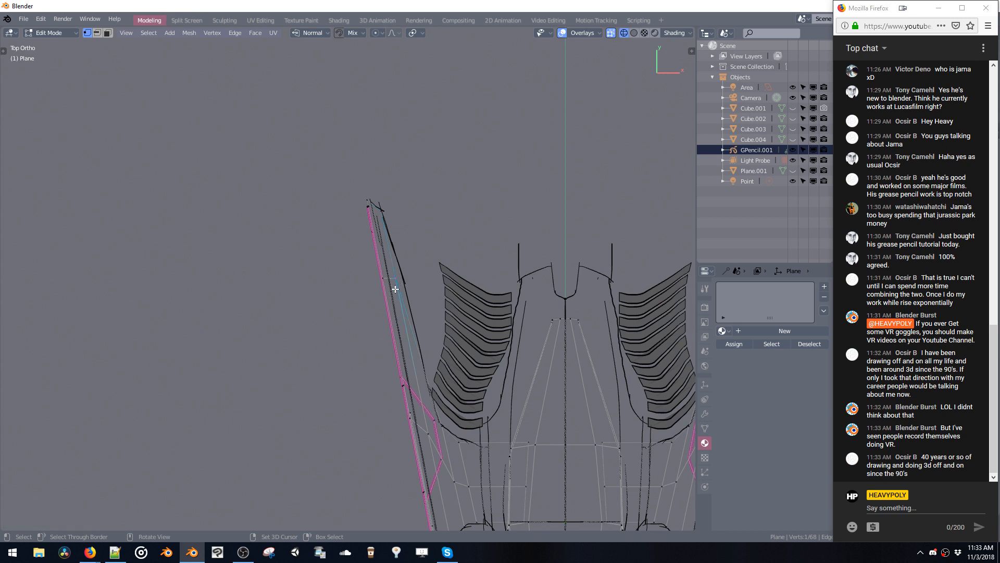
Adjust the vertices further forward along the side surface's inner edge to match the sketched fin outline.
{"action": "key", "text": "g"}
{"action": "left_click", "coordinate": [399, 291]}
{"action": "key", "text": "g"}
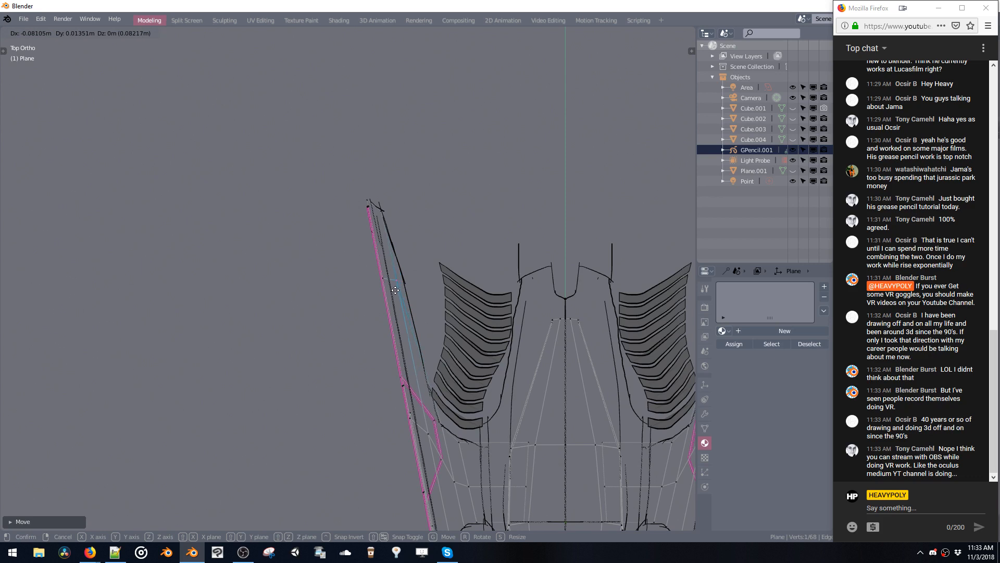
{"action": "left_click", "coordinate": [396, 295]}
{"action": "left_click", "coordinate": [445, 430]}
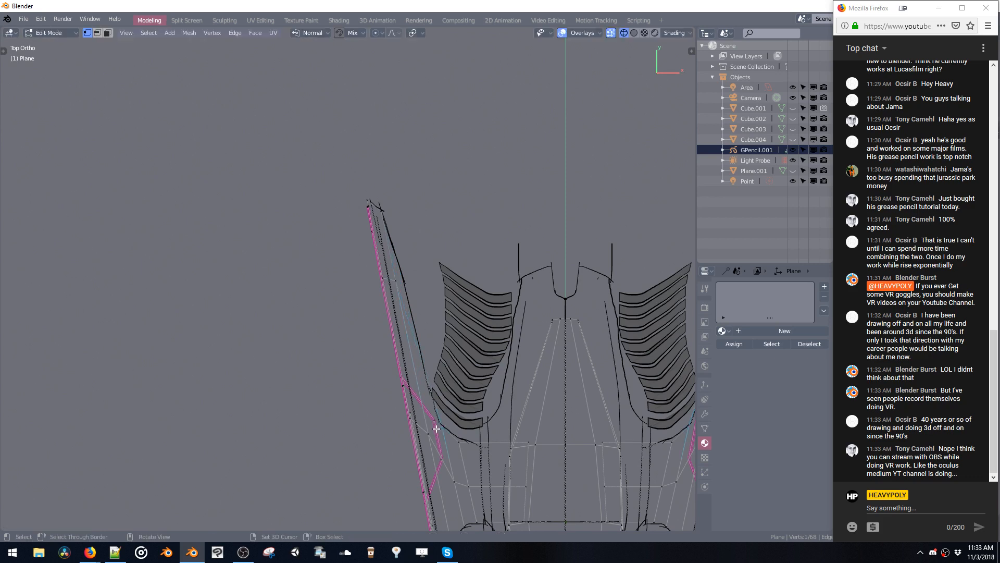
{"action": "key", "text": "g"}
{"action": "left_click", "coordinate": [432, 423]}
{"action": "left_click", "coordinate": [397, 284]}
Duplicate a bridge face beside the canopy and place the copy behind the canopy near the sketched tail.
{"action": "middle_click_drag", "start_coordinate": [484, 268], "coordinate": [400, 200], "text": "shift"}
{"action": "middle_click_drag", "start_coordinate": [400, 200], "coordinate": [398, 291], "text": "ctrl"}
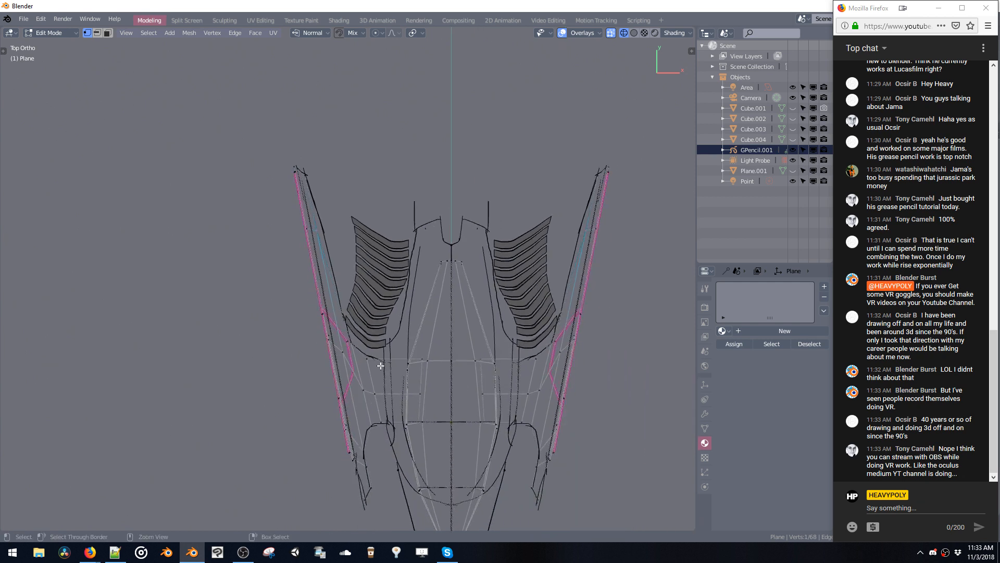
{"action": "key", "text": "3"}
{"action": "key", "text": "shift+d"}
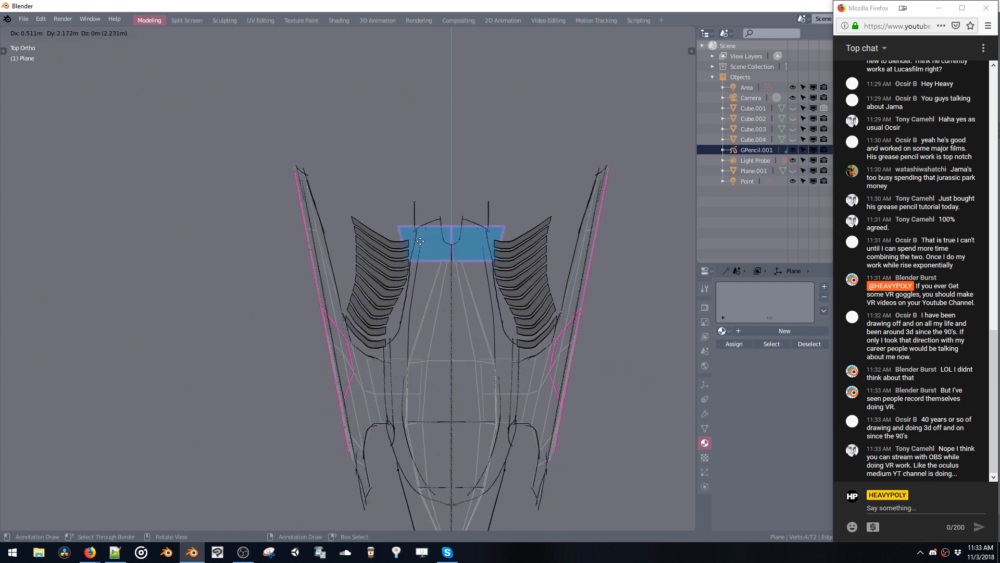
{"action": "left_click", "coordinate": [405, 238]}
Move the duplicated face's corner vertices to fit the sketched outline around the tail notch.
{"action": "key", "text": "1"}
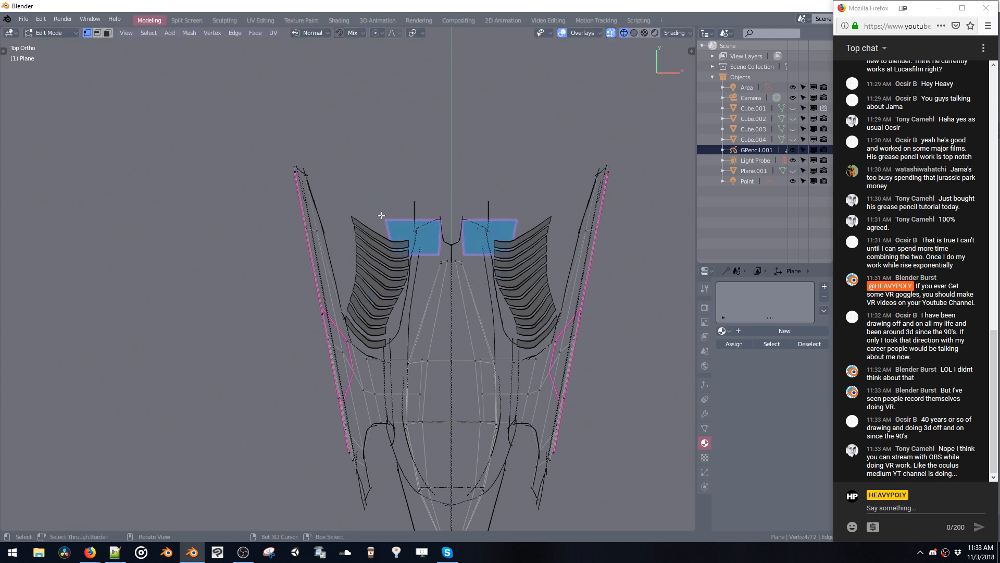
{"action": "left_click", "coordinate": [384, 218]}
{"action": "key", "text": "g"}
{"action": "left_click", "coordinate": [416, 241]}
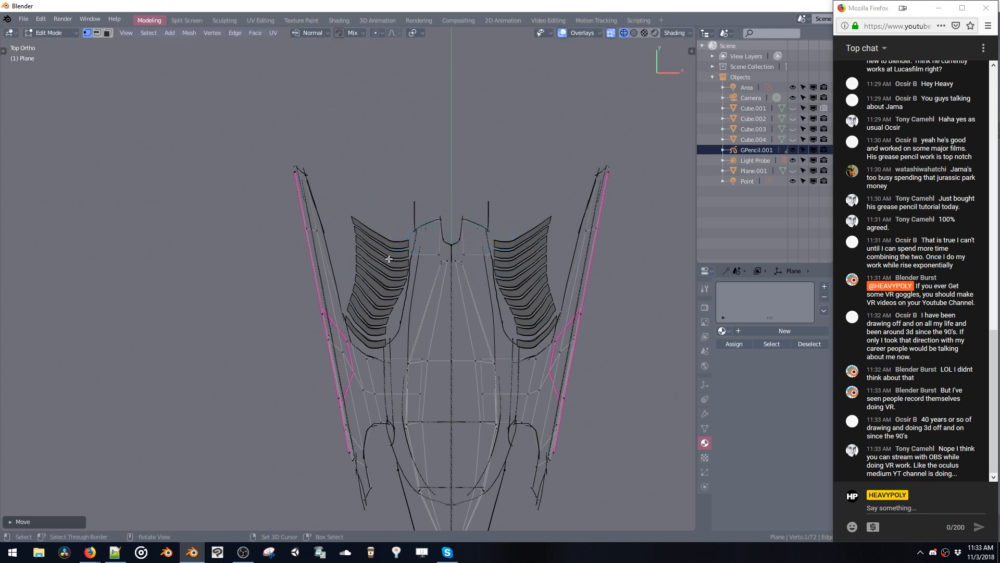
{"action": "key", "text": "g"}
{"action": "left_click", "coordinate": [439, 258]}
{"action": "key", "text": "g"}
{"action": "left_click", "coordinate": [444, 243]}
Extrude the tail panel's front edge a short distance forward toward the canopy.
{"action": "key", "text": "space"}
{"action": "left_click", "coordinate": [438, 235]}
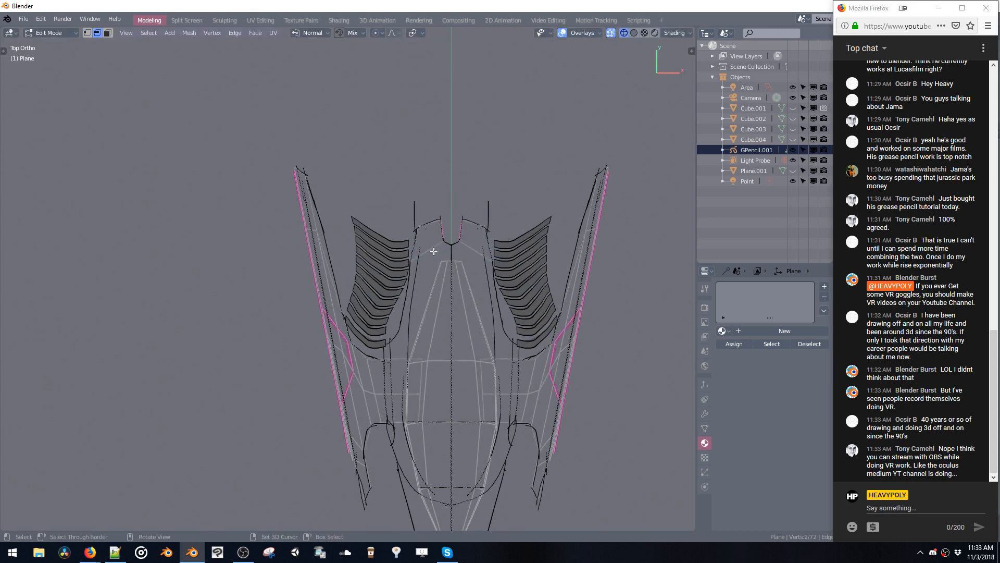
{"action": "left_click", "coordinate": [429, 254]}
{"action": "key", "text": "e"}
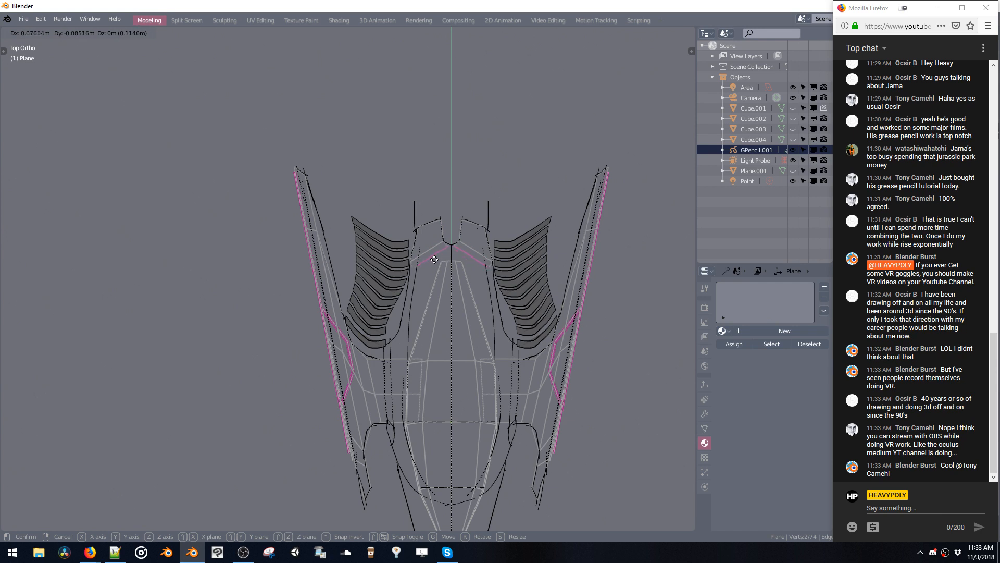
{"action": "left_click", "coordinate": [435, 263]}
Turn on center clipping for the mirror and move the extruded tail edge onto the centerline.
{"action": "key", "text": "shift+v"}
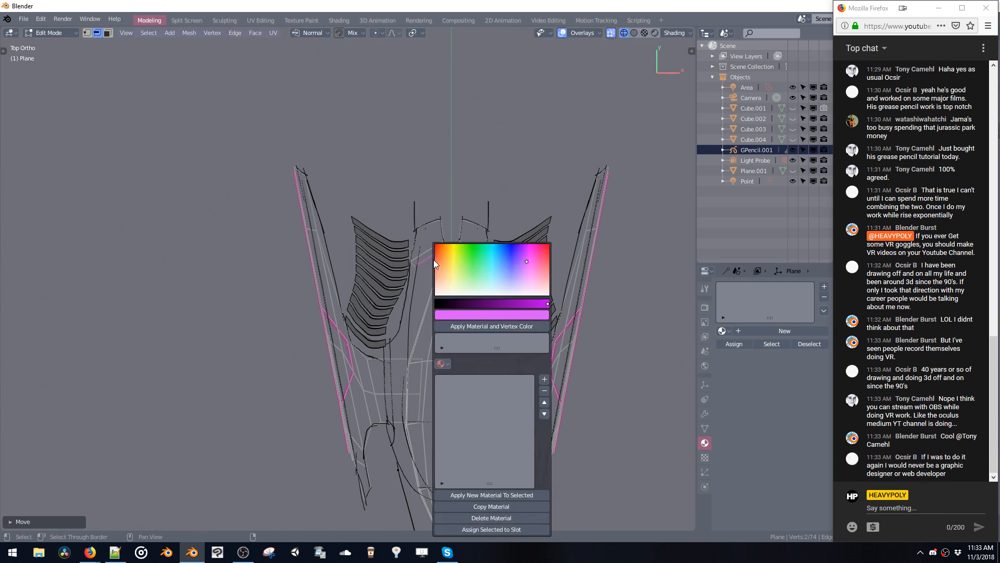
{"action": "key", "text": "shift+x"}
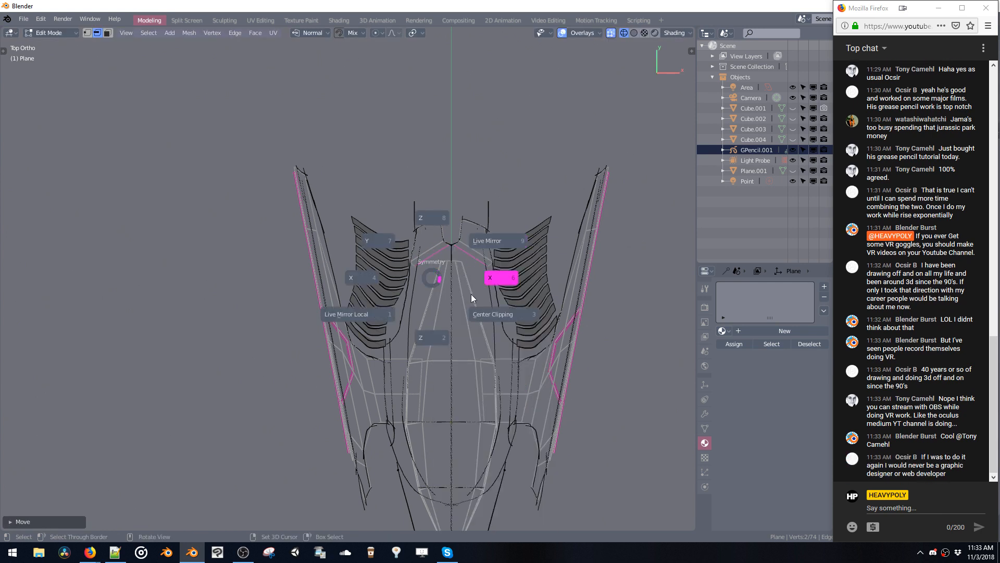
{"action": "left_click", "coordinate": [473, 292]}
{"action": "key", "text": "g"}
{"action": "left_click", "coordinate": [432, 287]}
{"action": "key", "text": "shift+x"}
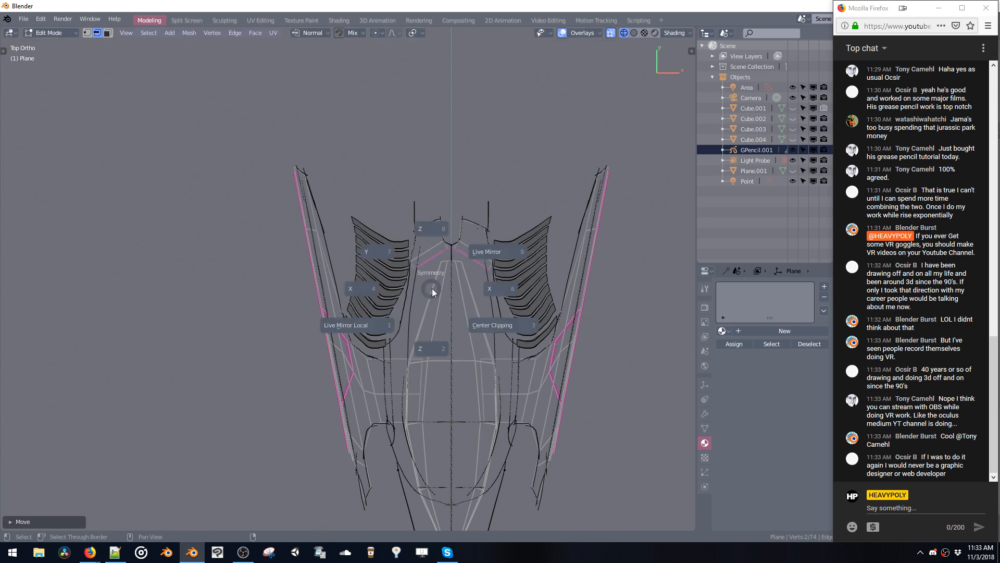
{"action": "left_click", "coordinate": [469, 324]}
{"action": "key", "text": "g"}
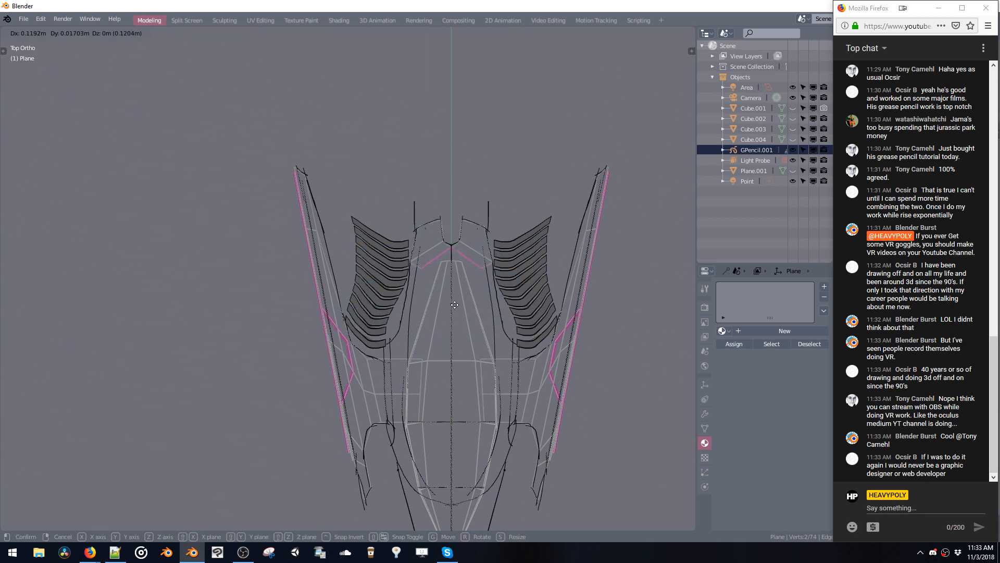
{"action": "left_click", "coordinate": [455, 302]}
Move the tail edge's outer vertex forward to the sketched outline, then extrude the edge forward over the canopy.
{"action": "key", "text": "ctrl+space"}
{"action": "left_click", "coordinate": [424, 275]}
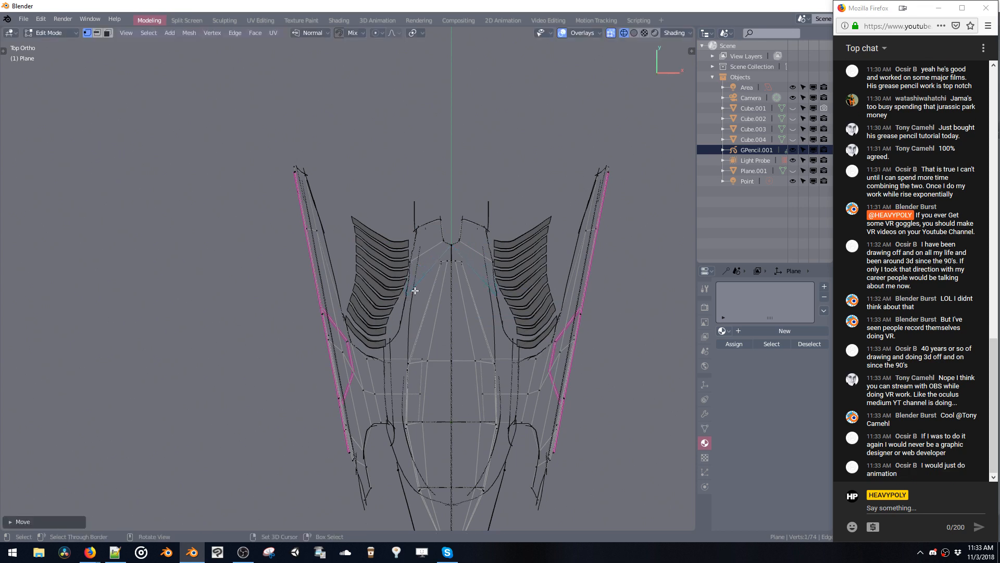
{"action": "key", "text": "ctrl+space"}
{"action": "left_click", "coordinate": [430, 271]}
{"action": "key", "text": "e"}
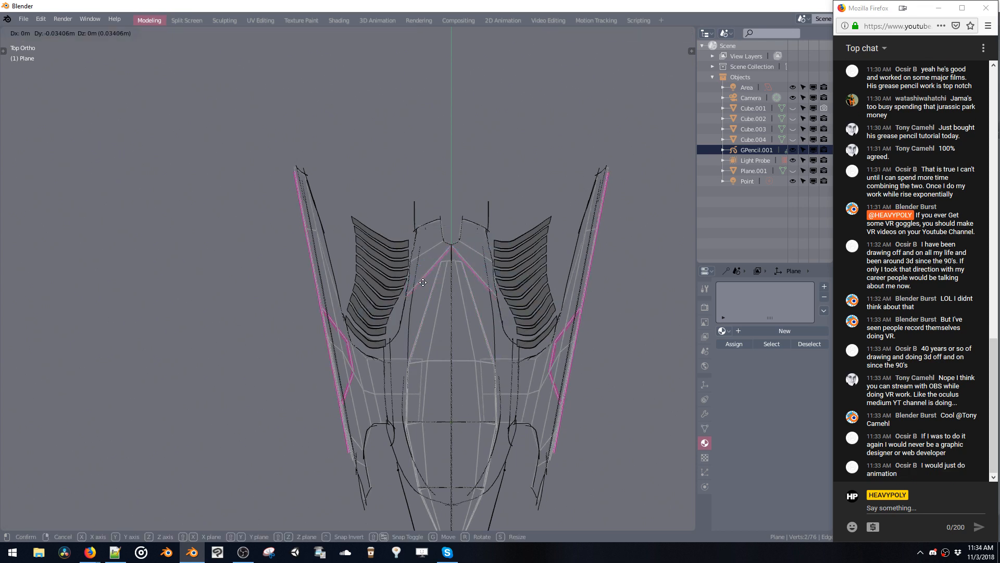
{"action": "left_click", "coordinate": [410, 331]}
Merge the newly extruded edge's outer vertex with the preceding outer vertex.
{"action": "key", "text": "1"}
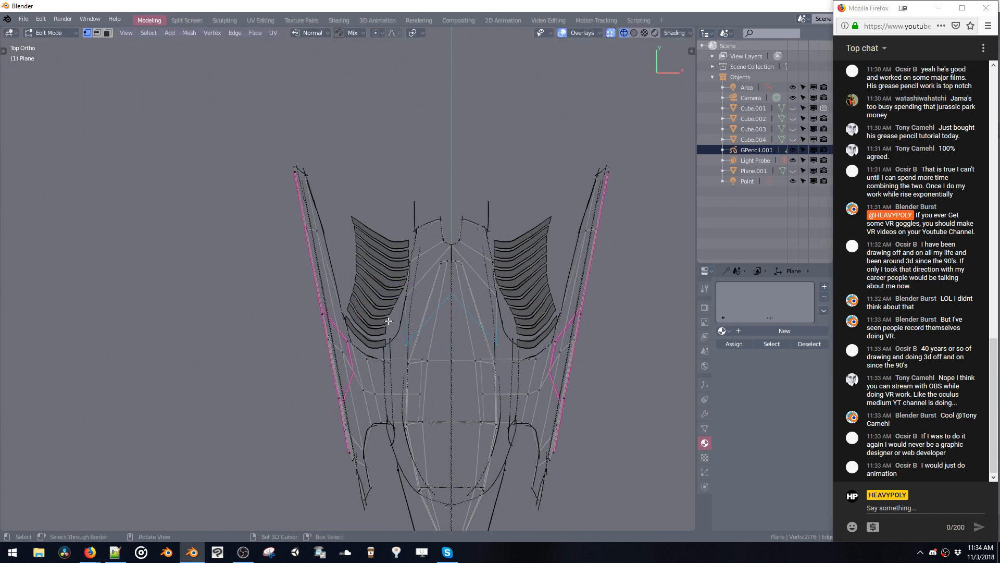
{"action": "key", "text": "alt+m"}
{"action": "left_click", "coordinate": [407, 307]}
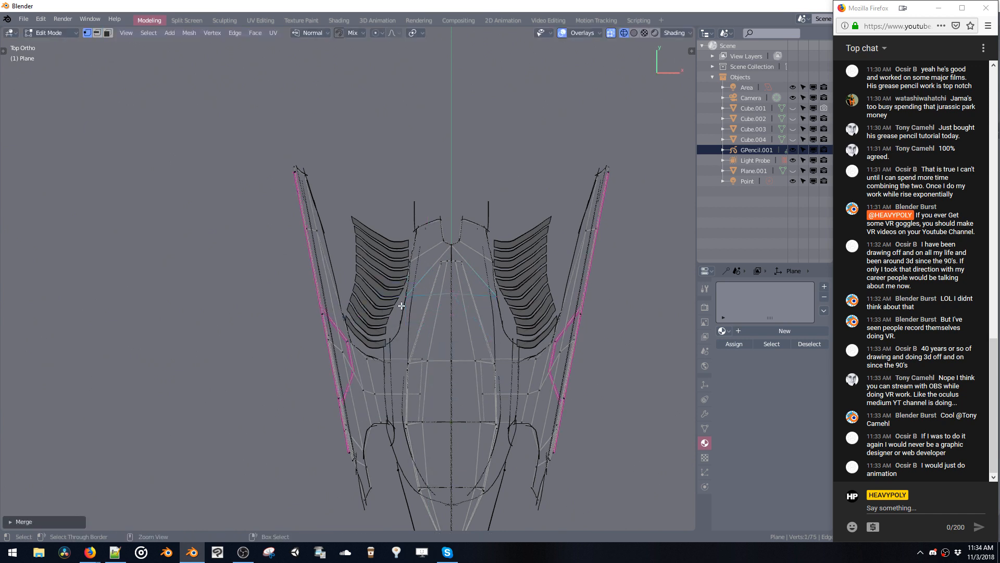
Extrude the tail panel's front edge forward along Y, then extrude it again forward and outward.
{"action": "key", "text": "space"}
{"action": "left_click", "coordinate": [418, 301]}
{"action": "middle_click_drag", "start_coordinate": [418, 302], "coordinate": [425, 265], "text": "shift"}
{"action": "key", "text": "e"}
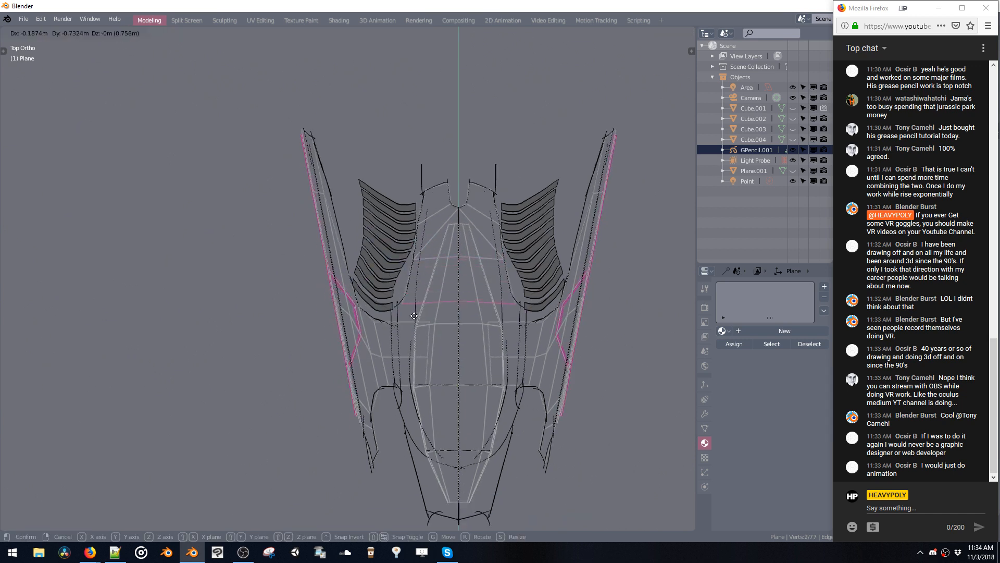
{"action": "key", "text": "y"}
{"action": "left_click", "coordinate": [414, 302]}
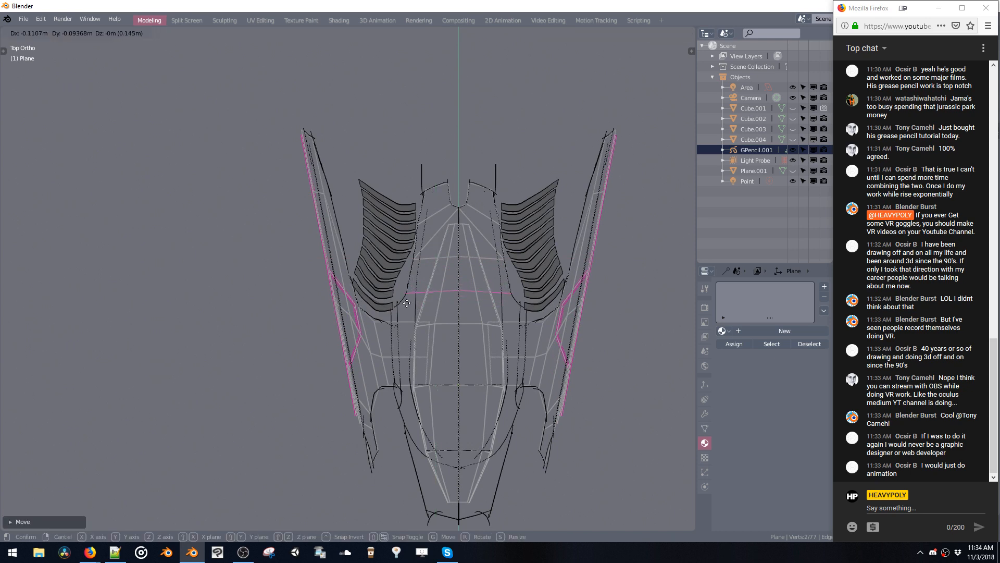
{"action": "key", "text": "e"}
{"action": "left_click", "coordinate": [402, 321]}
Move the center vertex of the panel's front edge forward along the centerline into a V shape.
{"action": "key", "text": "space"}
{"action": "left_click", "coordinate": [442, 312]}
{"action": "left_click_drag", "start_coordinate": [452, 298], "coordinate": [464, 315]}
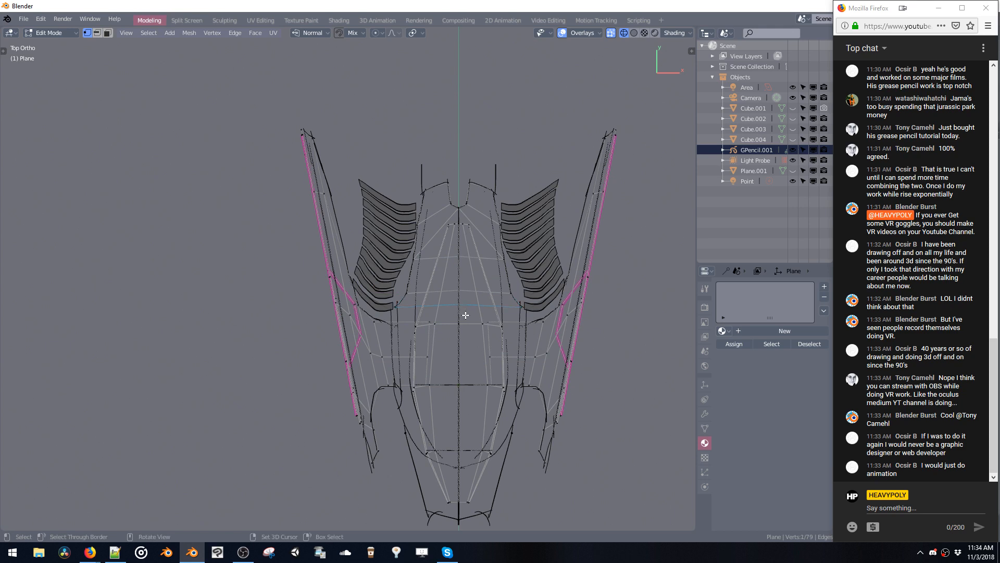
{"action": "key", "text": "g"}
{"action": "left_click", "coordinate": [452, 365]}
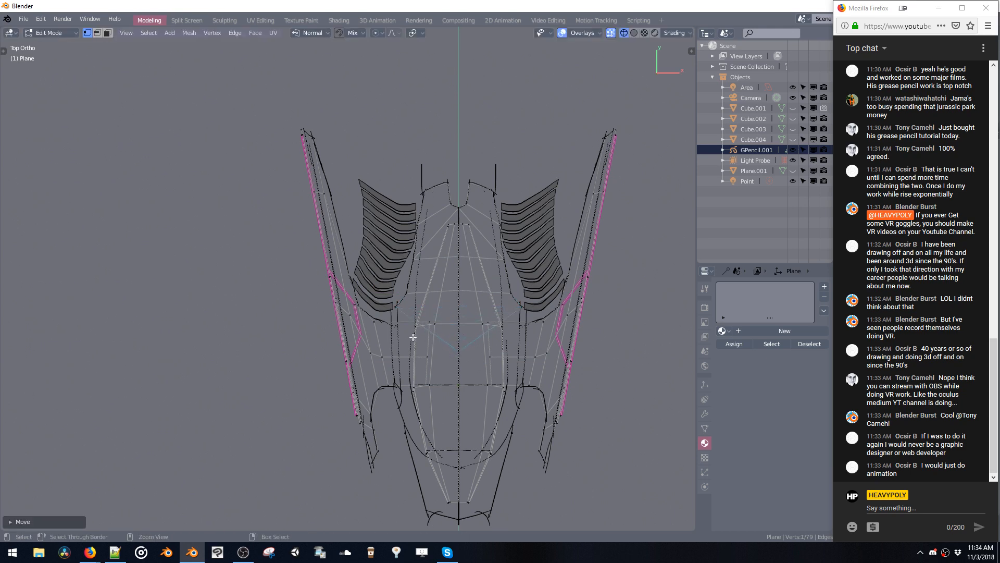
Extrude the panel's outer side edge outward toward the side body surface.
{"action": "left_click", "coordinate": [406, 313], "text": "shift"}
{"action": "middle_click_drag", "start_coordinate": [406, 312], "coordinate": [417, 286]}
{"action": "key", "text": "e"}
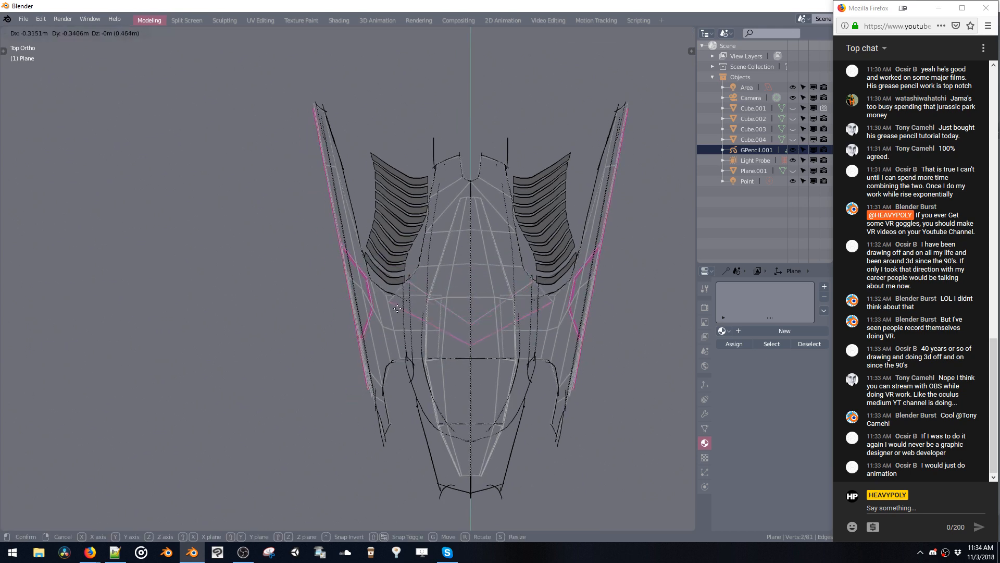
{"action": "left_click", "coordinate": [400, 303]}
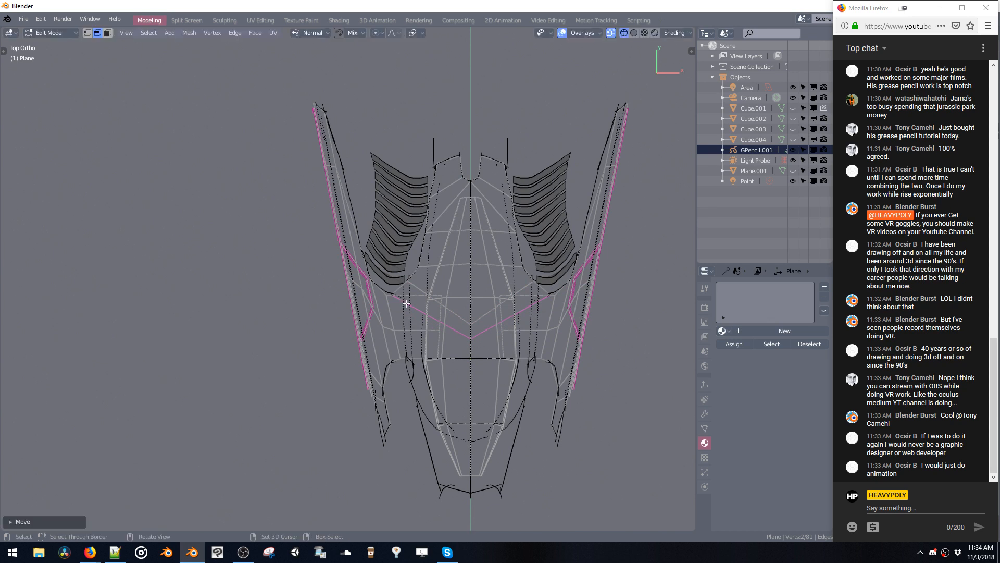
Move the extruded panel's outer vertex toward the rear inner corner of the side surface.
{"action": "middle_click_drag", "start_coordinate": [416, 300], "coordinate": [441, 279], "text": "shift"}
{"action": "key", "text": "space"}
{"action": "left_click", "coordinate": [467, 293]}
{"action": "key", "text": "g"}
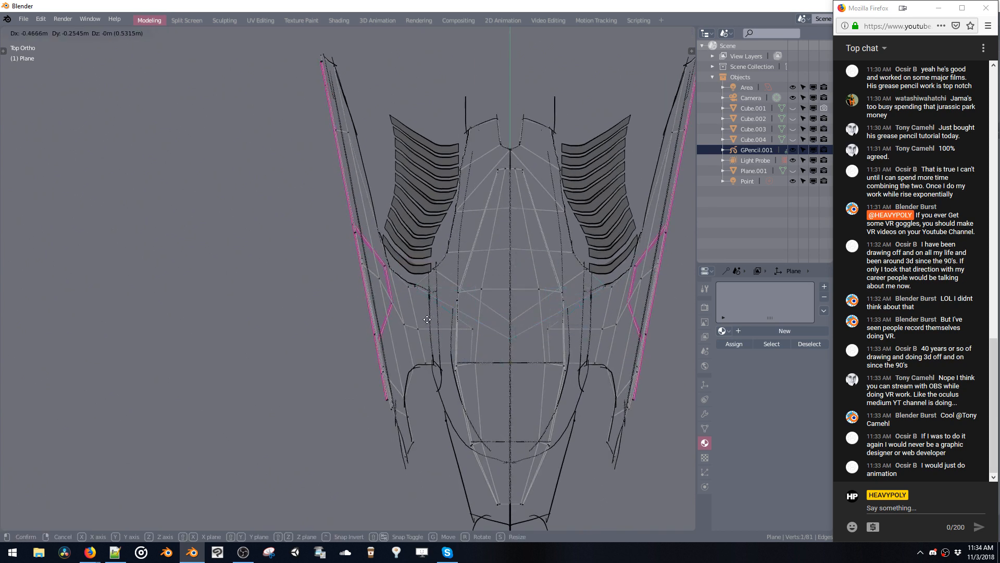
{"action": "left_click", "coordinate": [407, 304]}
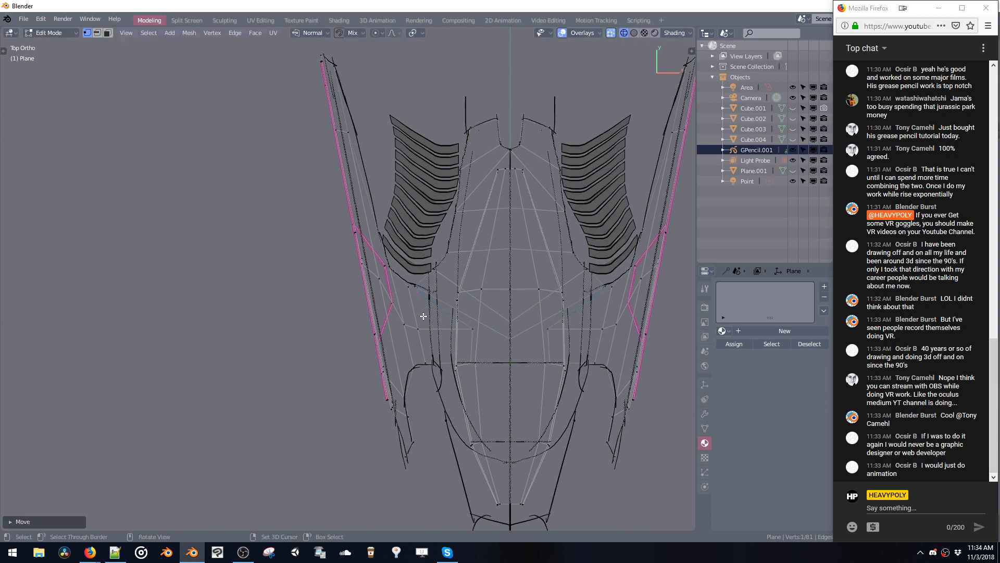
Delete the face between the rear panel and side surface, then add a lengthwise loop cut along the panel.
{"action": "key", "text": "space"}
{"action": "left_click", "coordinate": [422, 313]}
{"action": "key", "text": "x"}
{"action": "key", "text": "ctrl+r"}
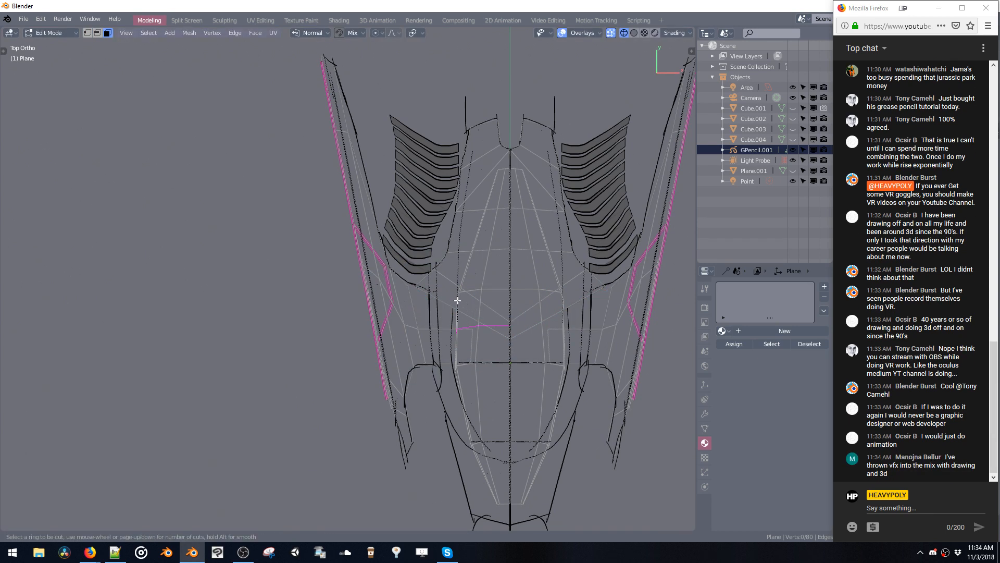
{"action": "left_click", "coordinate": [446, 280]}
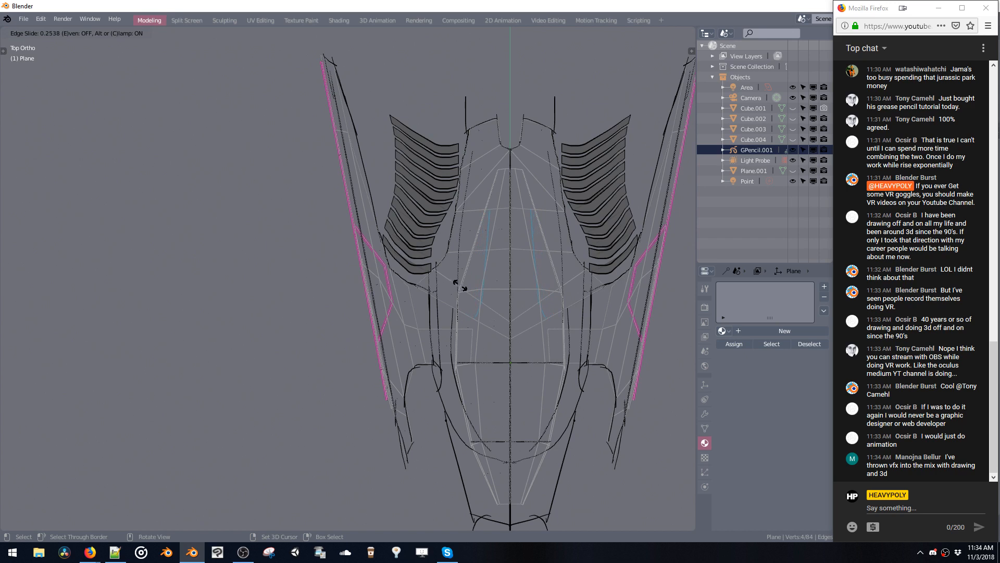
{"action": "left_click", "coordinate": [458, 284]}
Bridge the rear panel's outer edge to the facing edge of the side surface.
{"action": "key", "text": "space"}
{"action": "left_click", "coordinate": [434, 298]}
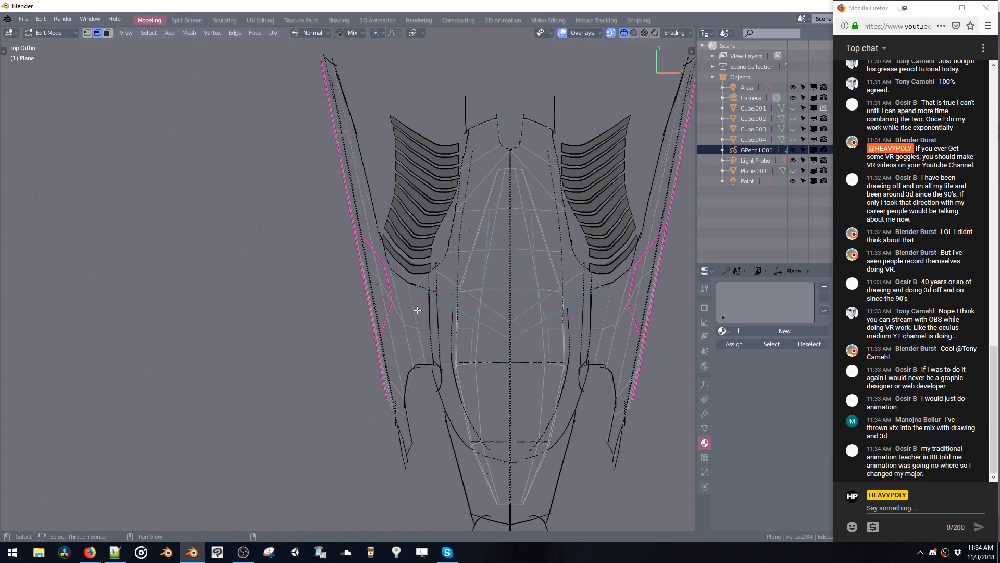
{"action": "left_click", "coordinate": [415, 313], "text": "shift"}
{"action": "key", "text": "shift+b"}
Merge the two neighbouring vertices at the inner end of the new bridge face.
{"action": "key", "text": "space"}
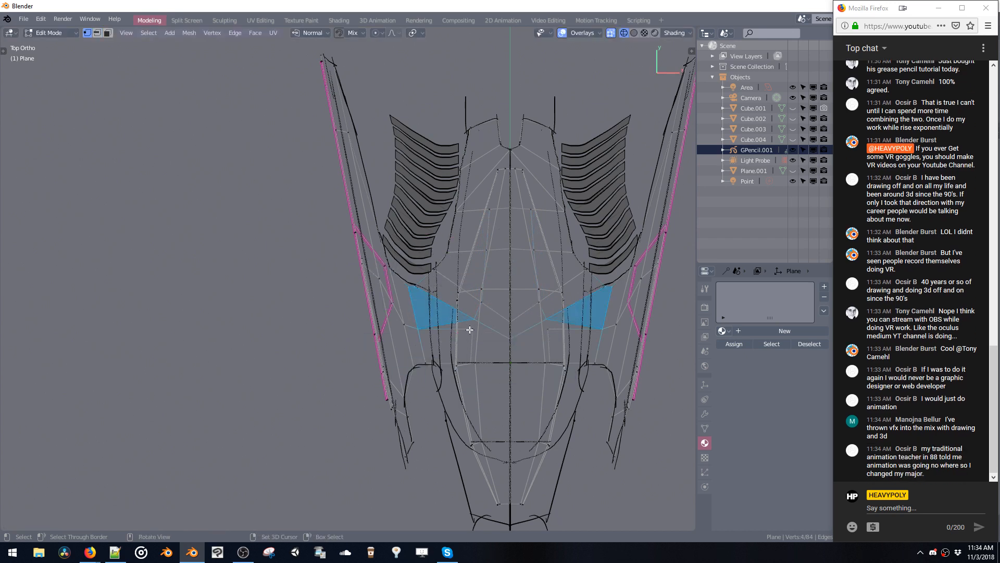
{"action": "left_click", "coordinate": [472, 329]}
{"action": "left_click", "coordinate": [472, 320], "text": "shift"}
{"action": "key", "text": "alt+m"}
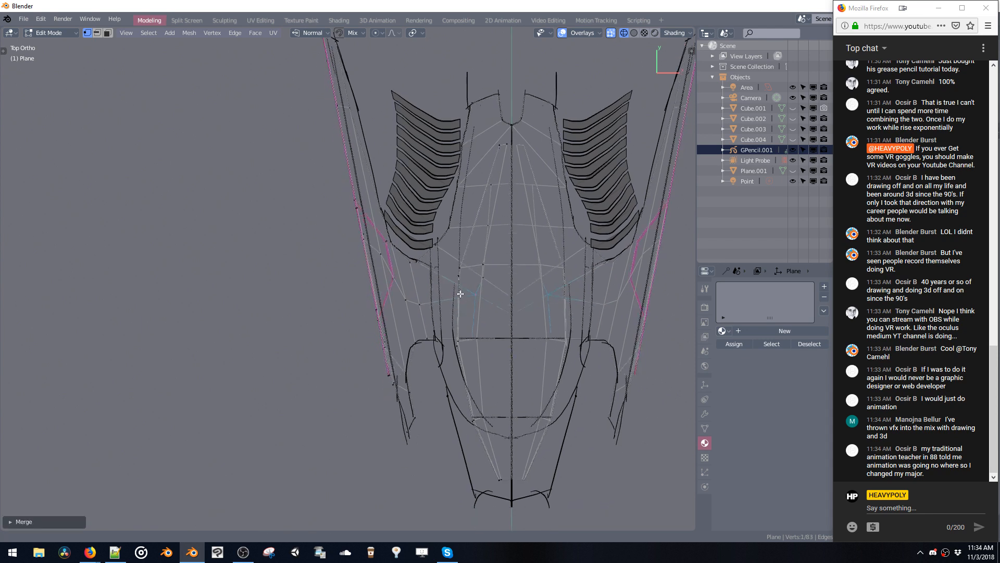
Extrude the body panel's end edge three times along the sketched hull outline to its narrow tip.
{"action": "scroll", "coordinate": [463, 312], "scroll_direction": "down", "scroll_amount": 2}
{"action": "middle_click_drag", "start_coordinate": [463, 305], "coordinate": [457, 283], "text": "shift"}
{"action": "key", "text": "2"}
{"action": "left_click", "coordinate": [425, 301]}
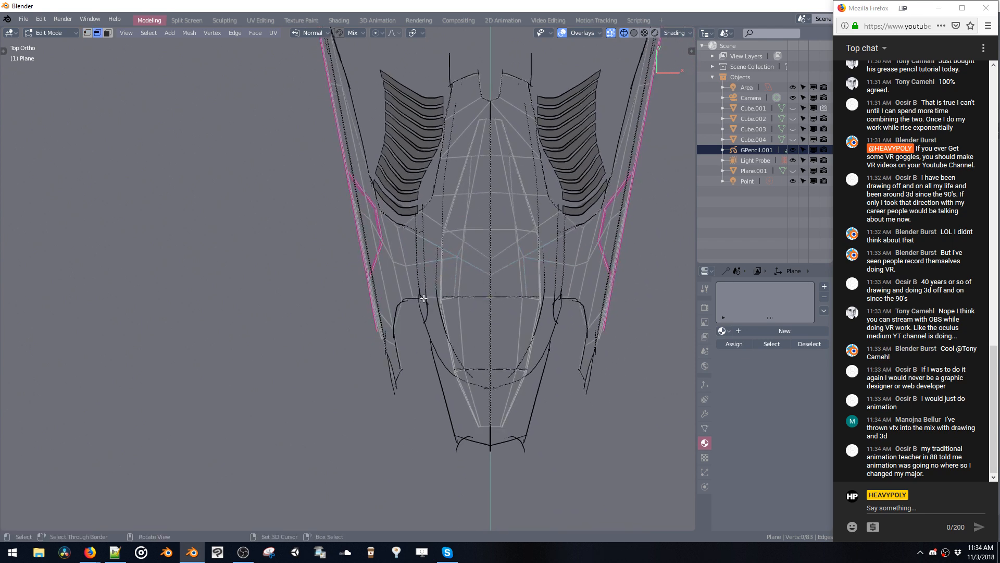
{"action": "key", "text": "e"}
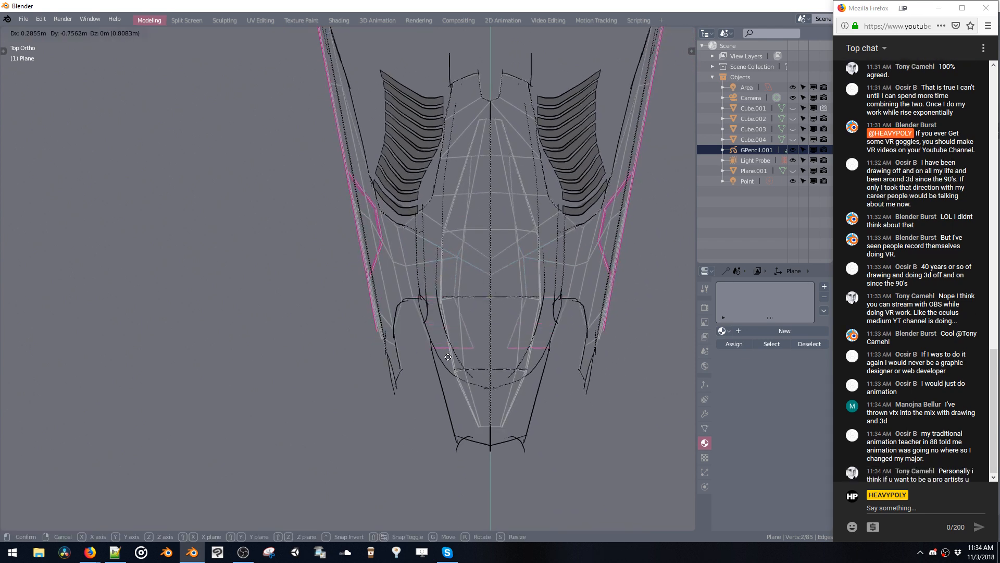
{"action": "left_click", "coordinate": [451, 348]}
{"action": "middle_click_drag", "start_coordinate": [451, 348], "coordinate": [436, 295], "text": "shift"}
{"action": "key", "text": "e"}
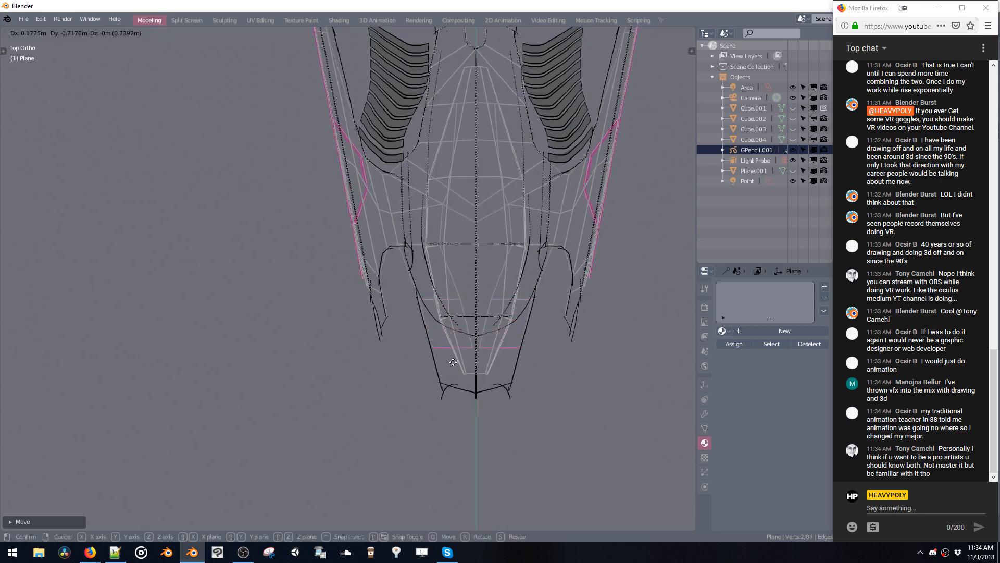
{"action": "left_click", "coordinate": [452, 355]}
{"action": "key", "text": "e"}
{"action": "left_click", "coordinate": [464, 405]}
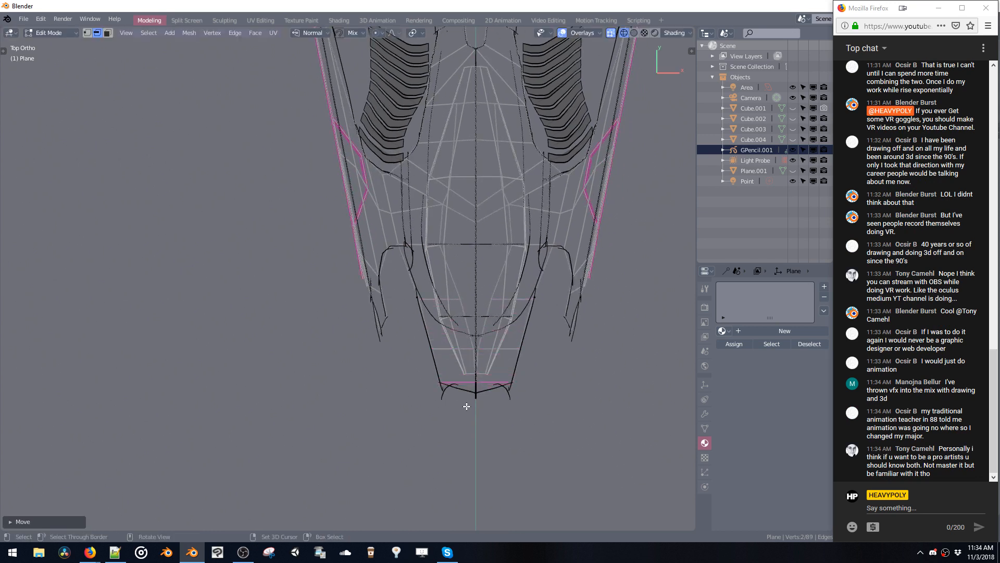
Move the new end edge's centre vertex outward along Y to meet the sketched point.
{"action": "key", "text": "1"}
{"action": "left_click", "coordinate": [475, 384]}
{"action": "key", "text": "g"}
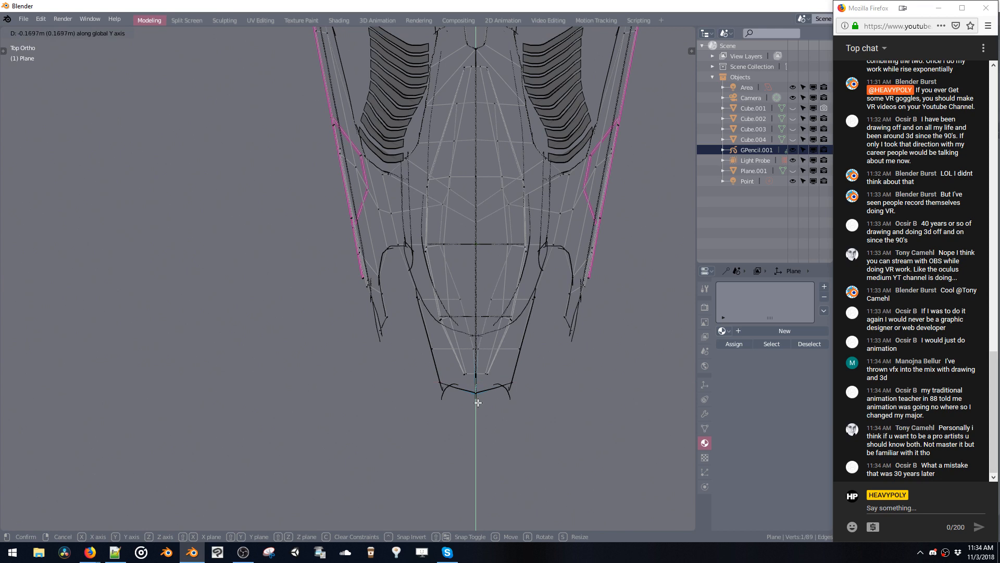
{"action": "left_click", "coordinate": [478, 403]}
Switch the viewport from wireframe to shaded display and inspect the body in perspective.
{"action": "middle_click_drag", "start_coordinate": [478, 403], "coordinate": [473, 331]}
{"action": "key", "text": "Tab"}
{"action": "key", "text": "Tab"}
{"action": "key", "text": "3"}
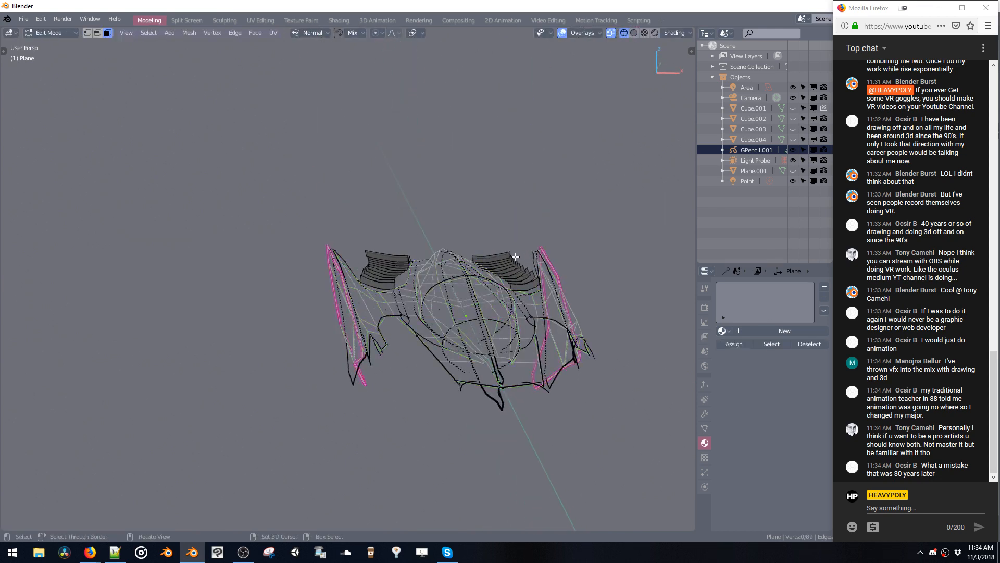
{"action": "middle_click_drag", "start_coordinate": [516, 256], "coordinate": [480, 274]}
{"action": "key", "text": "v"}
{"action": "key", "text": "z"}
{"action": "key", "text": "z"}
{"action": "key", "text": "z"}
{"action": "key", "text": "z"}
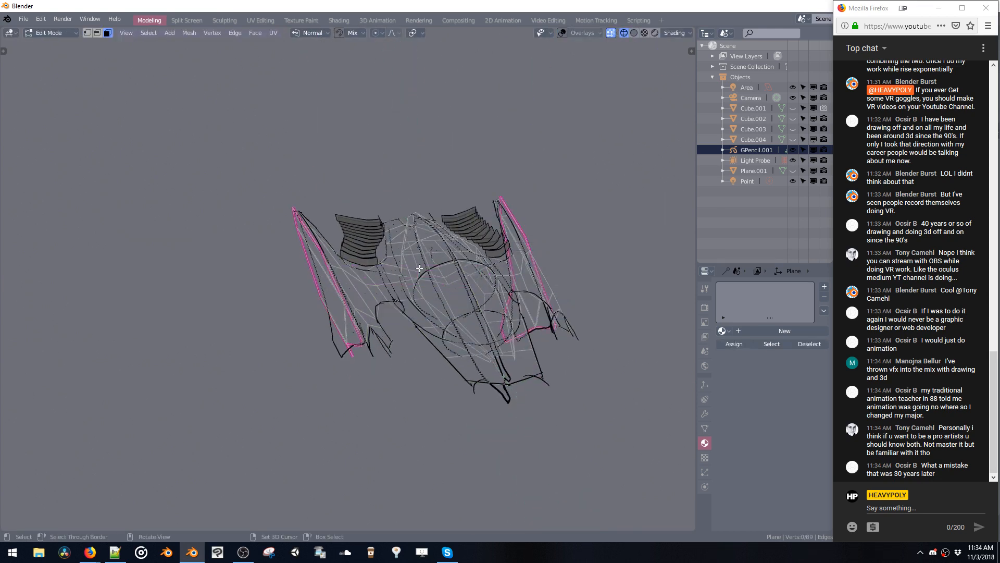
{"action": "key", "text": "z"}
{"action": "key", "text": "z"}
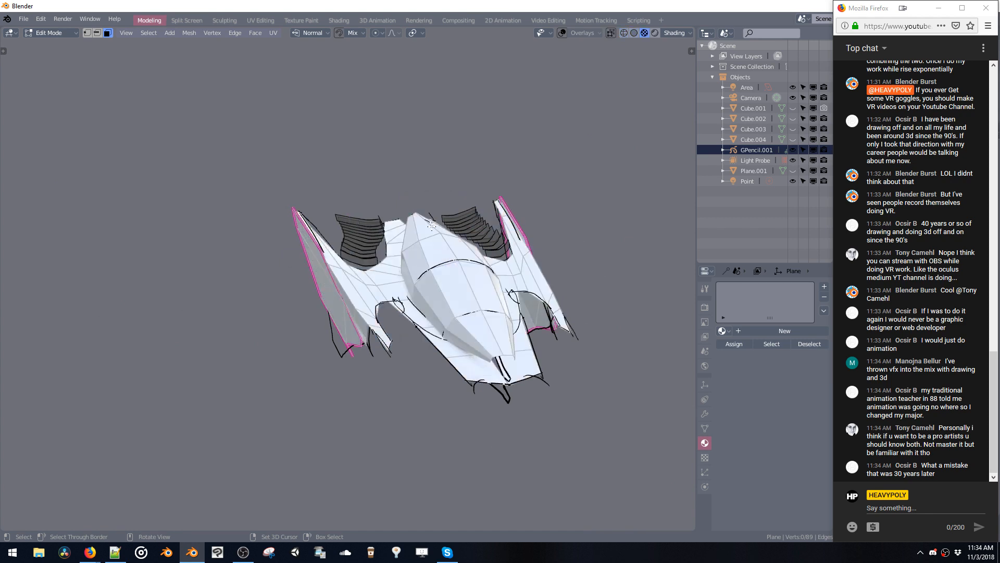
{"action": "mouse_move", "coordinate": [466, 252]}
{"action": "middle_mouse_down"}
{"action": "mouse_move", "coordinate": [427, 247]}
{"action": "mouse_move", "coordinate": [510, 315]}
{"action": "mouse_move", "coordinate": [447, 274]}
{"action": "mouse_move", "coordinate": [392, 258]}
{"action": "mouse_move", "coordinate": [445, 255]}
{"action": "mouse_move", "coordinate": [487, 237]}
{"action": "mouse_move", "coordinate": [523, 248]}
{"action": "mouse_move", "coordinate": [453, 269]}
{"action": "mouse_move", "coordinate": [467, 250]}
{"action": "mouse_move", "coordinate": [408, 280]}
{"action": "mouse_move", "coordinate": [465, 374]}
{"action": "mouse_move", "coordinate": [438, 379]}
{"action": "middle_mouse_up"}
Lower the edges at the canopy's narrow tip along Z toward the sketch.
{"action": "key", "text": "Tab"}
{"action": "scroll", "coordinate": [398, 303], "scroll_direction": "down", "scroll_amount": 4}
{"action": "key", "text": "space"}
{"action": "key", "text": "space"}
{"action": "double_click", "coordinate": [474, 376]}
{"action": "key", "text": "g"}
{"action": "key", "text": "z"}
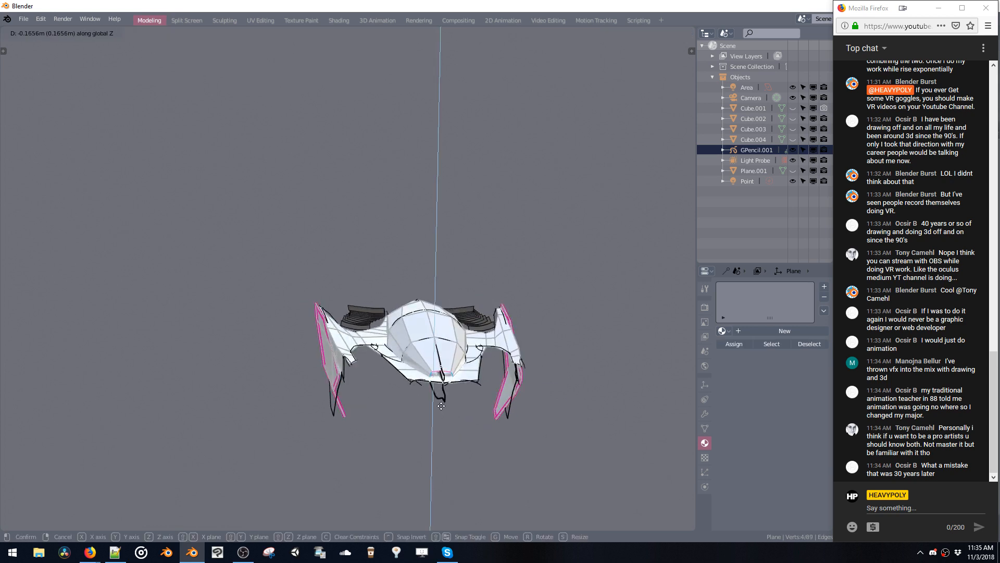
{"action": "left_click", "coordinate": [444, 368]}
Duplicate all the linked canopy faces and place the copy beneath the body.
{"action": "middle_click_drag", "start_coordinate": [443, 367], "coordinate": [377, 348]}
{"action": "key", "text": "space"}
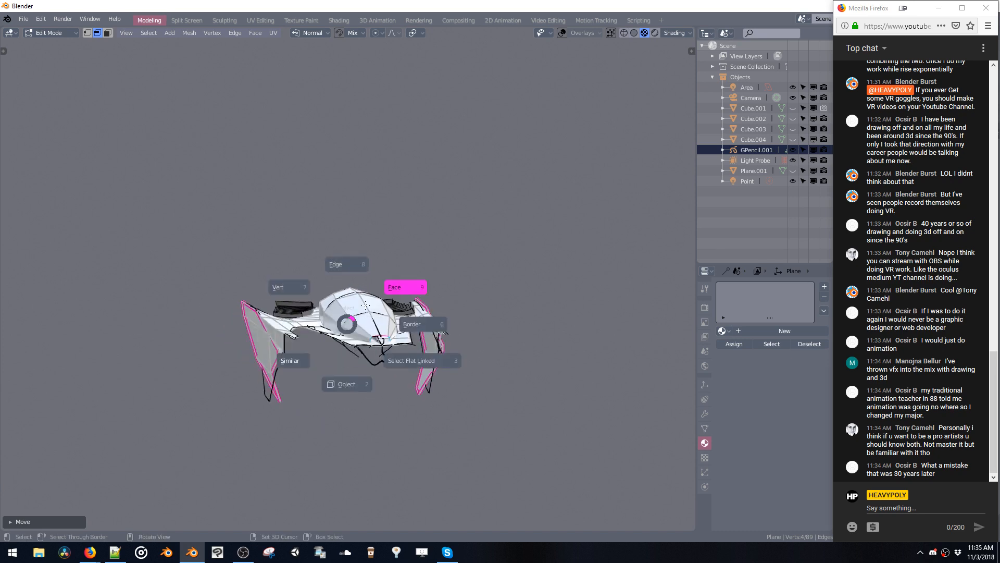
{"action": "double_click", "coordinate": [354, 311]}
{"action": "middle_click_drag", "start_coordinate": [354, 315], "coordinate": [348, 295]}
{"action": "key", "text": "shift+d"}
{"action": "left_click", "coordinate": [333, 353]}
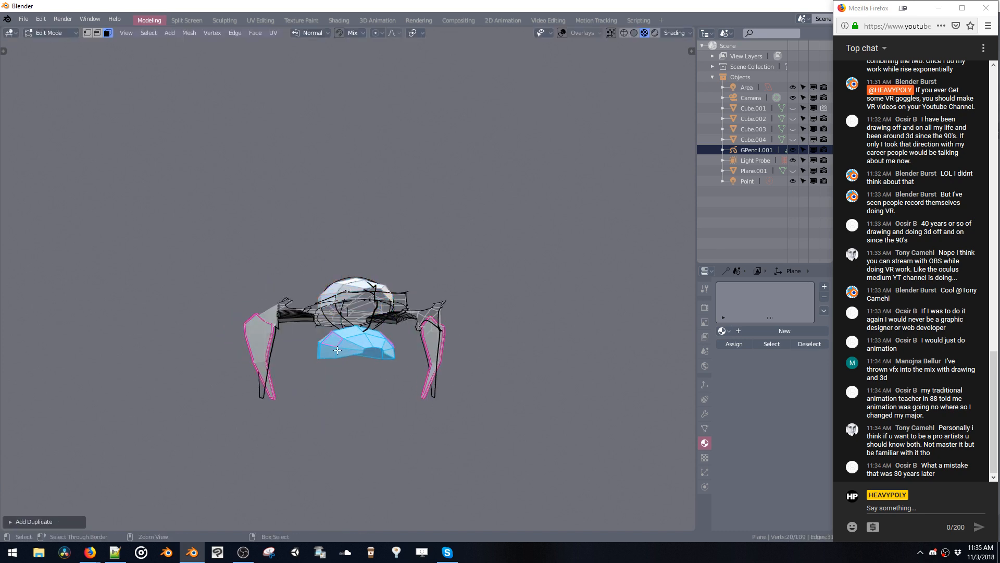
Flip the canopy copy upside down by scaling it negatively along Z, then correct its normals.
{"action": "key", "text": "s"}
{"action": "key", "text": "z"}
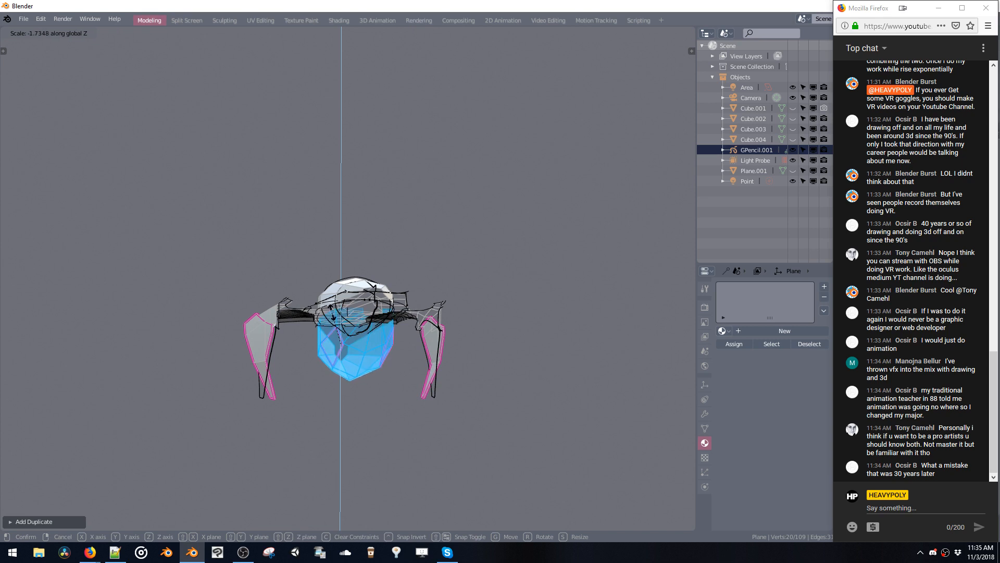
{"action": "left_click", "coordinate": [332, 334]}
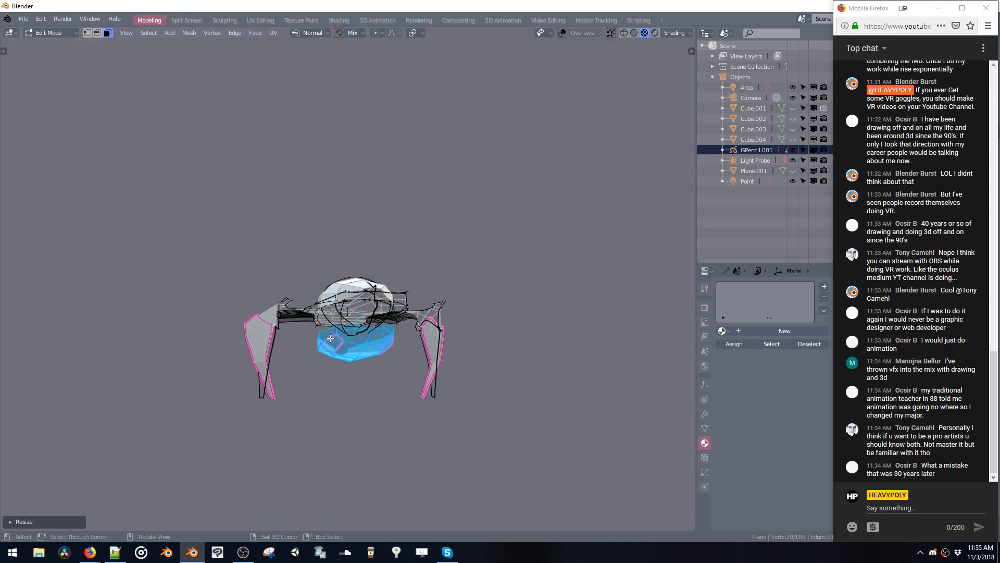
{"action": "key", "text": "shift+n"}
Move the flipped copy vertically against the body's underside and scale it along Y.
{"action": "key", "text": "g"}
{"action": "key", "text": "z"}
{"action": "mouse_move", "coordinate": [372, 336]}
{"action": "middle_mouse_down"}
{"action": "mouse_move", "coordinate": [412, 320]}
{"action": "mouse_move", "coordinate": [395, 307]}
{"action": "mouse_move", "coordinate": [412, 323]}
{"action": "mouse_move", "coordinate": [359, 322]}
{"action": "mouse_move", "coordinate": [454, 343]}
{"action": "mouse_move", "coordinate": [384, 329]}
{"action": "middle_mouse_up"}
{"action": "left_click", "coordinate": [372, 319]}
{"action": "key", "text": "s"}
{"action": "key", "text": "y"}
{"action": "left_click", "coordinate": [411, 319]}
Adjust the lower hull's geometry along Z to fit it beneath the body.
{"action": "key", "text": "space"}
{"action": "left_click", "coordinate": [413, 265]}
{"action": "left_click", "coordinate": [395, 326]}
{"action": "key", "text": "g"}
{"action": "key", "text": "z"}
{"action": "left_click", "coordinate": [382, 345]}
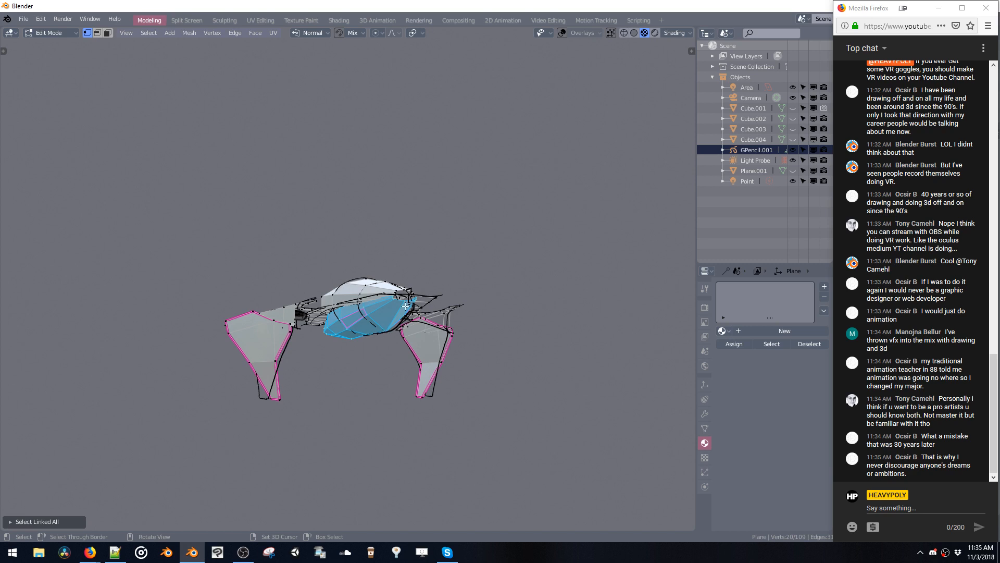
{"action": "key", "text": "g"}
{"action": "key", "text": "z"}
{"action": "left_click", "coordinate": [402, 319]}
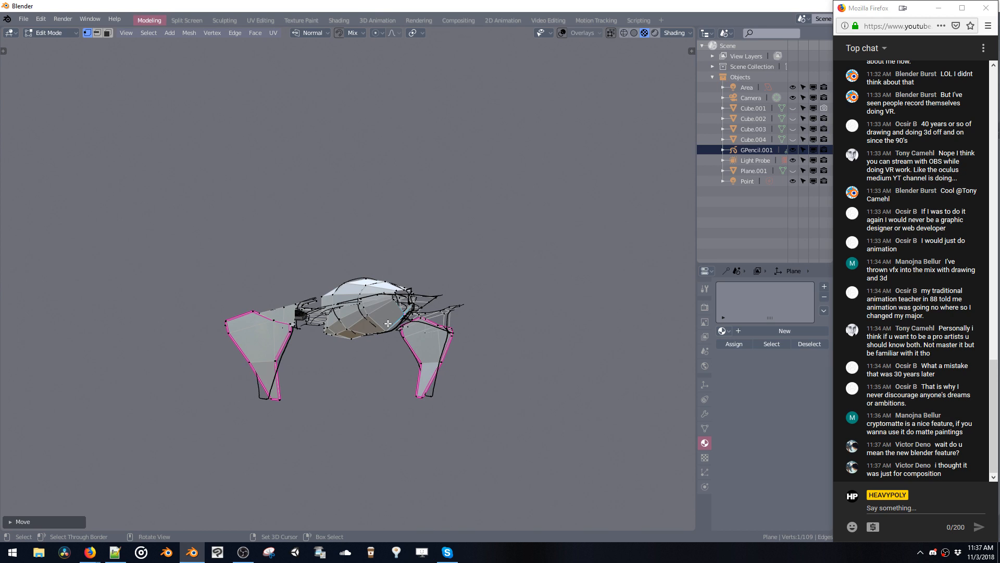
Return to object mode and examine the ship against the sketch in right and back views.
{"action": "mouse_move", "coordinate": [366, 342]}
{"action": "middle_mouse_down"}
{"action": "mouse_move", "coordinate": [399, 388]}
{"action": "mouse_move", "coordinate": [413, 381]}
{"action": "mouse_move", "coordinate": [484, 413]}
{"action": "mouse_move", "coordinate": [522, 319]}
{"action": "mouse_move", "coordinate": [471, 342]}
{"action": "mouse_move", "coordinate": [420, 319]}
{"action": "mouse_move", "coordinate": [420, 370]}
{"action": "mouse_move", "coordinate": [470, 374]}
{"action": "mouse_move", "coordinate": [422, 339]}
{"action": "mouse_move", "coordinate": [462, 348]}
{"action": "mouse_move", "coordinate": [522, 296]}
{"action": "mouse_move", "coordinate": [480, 319]}
{"action": "mouse_move", "coordinate": [490, 336]}
{"action": "mouse_move", "coordinate": [340, 302]}
{"action": "mouse_move", "coordinate": [322, 275]}
{"action": "mouse_move", "coordinate": [327, 307]}
{"action": "middle_mouse_up"}
{"action": "key", "text": "Tab"}
{"action": "key", "text": "z"}
{"action": "left_click", "coordinate": [479, 379]}
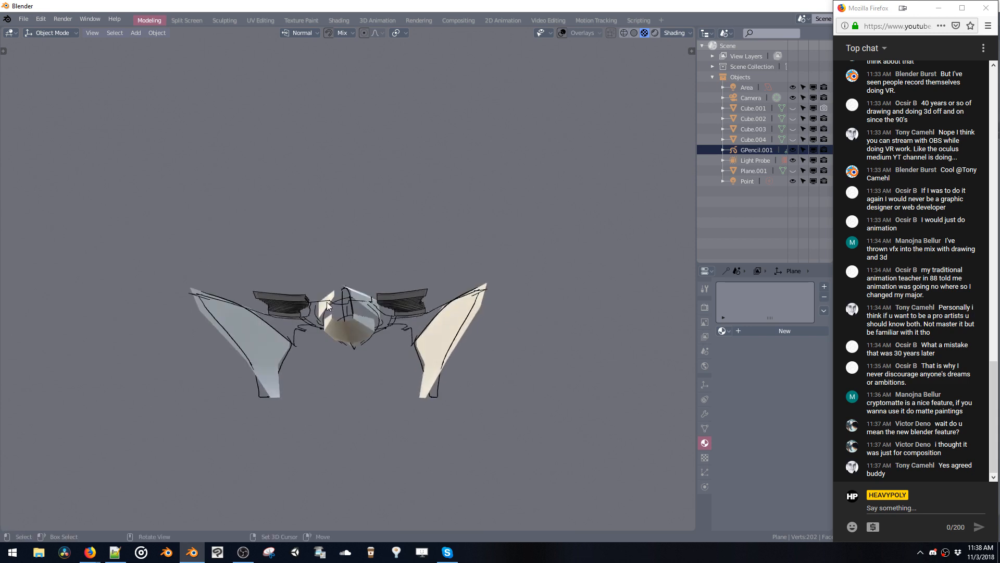
{"action": "key", "text": "v"}
{"action": "left_click", "coordinate": [394, 315]}
{"action": "key", "text": "v"}
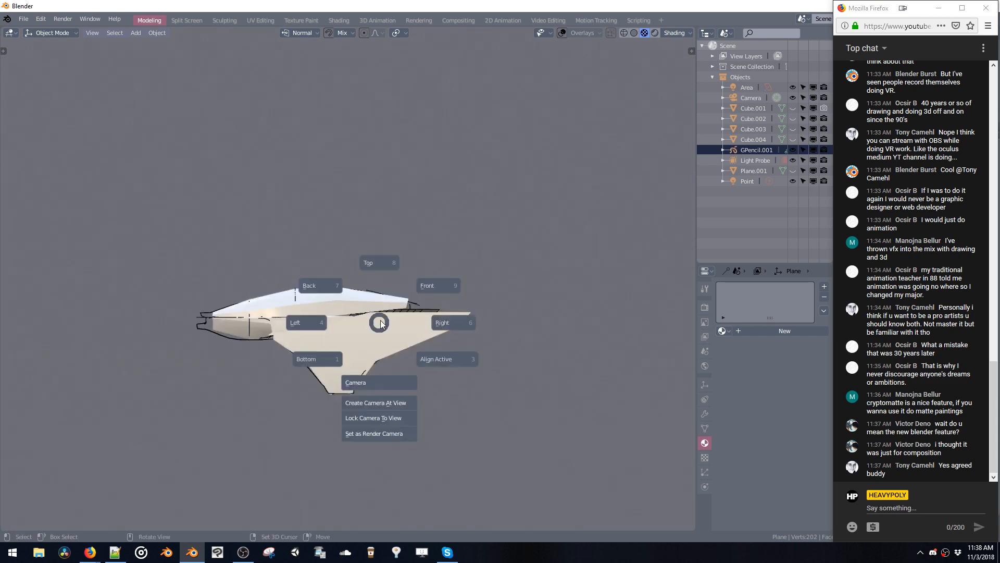
{"action": "left_click", "coordinate": [326, 285]}
{"action": "middle_click_drag", "start_coordinate": [350, 297], "coordinate": [346, 325], "text": "ctrl"}
{"action": "middle_click_drag", "start_coordinate": [346, 325], "coordinate": [382, 278], "text": "shift"}
{"action": "key", "text": "ctrl+space"}
{"action": "left_click", "coordinate": [359, 376]}
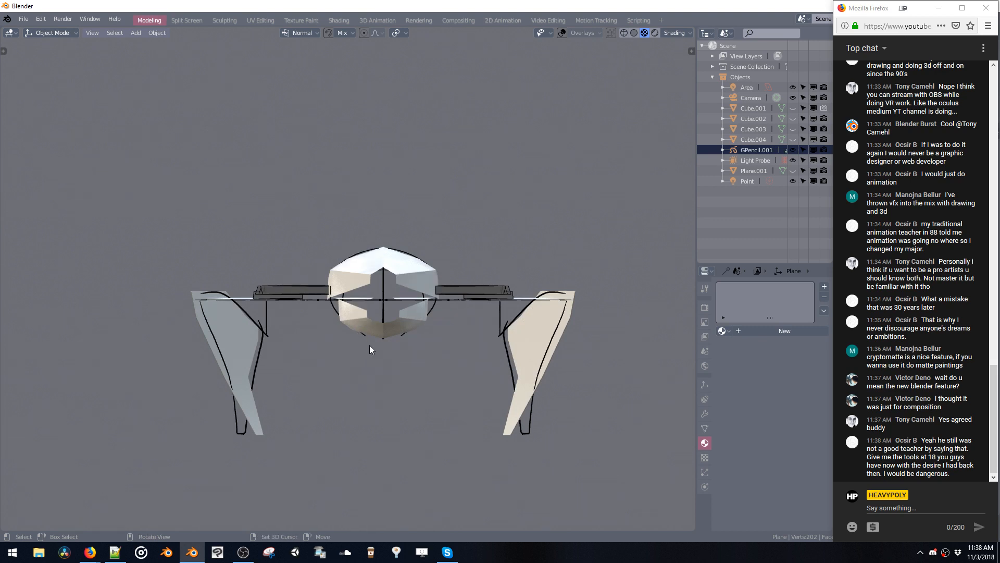
Turn the viewport overlays back on and select the grease pencil sketch.
{"action": "key", "text": "z"}
{"action": "left_click", "coordinate": [410, 317]}
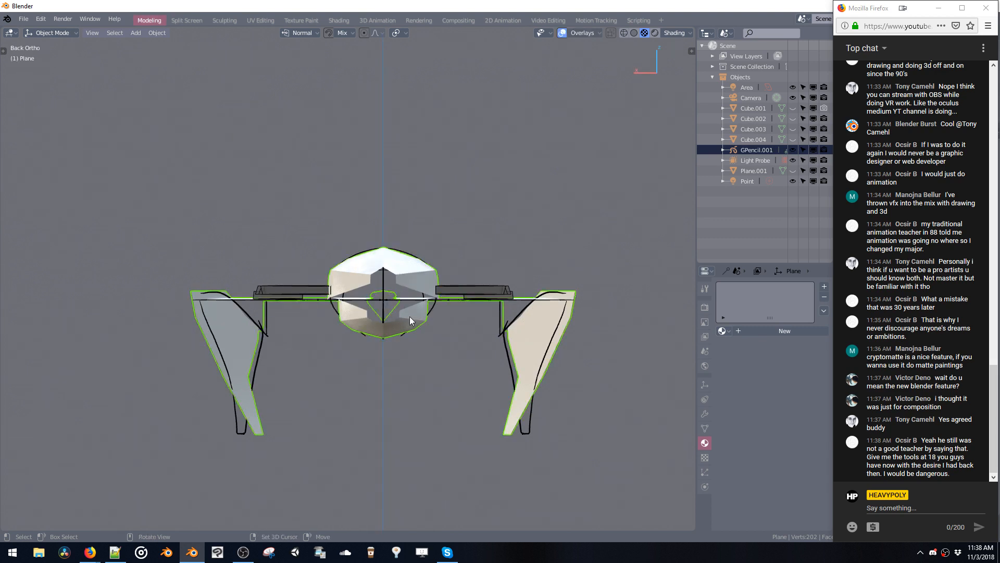
{"action": "left_click", "coordinate": [383, 299]}
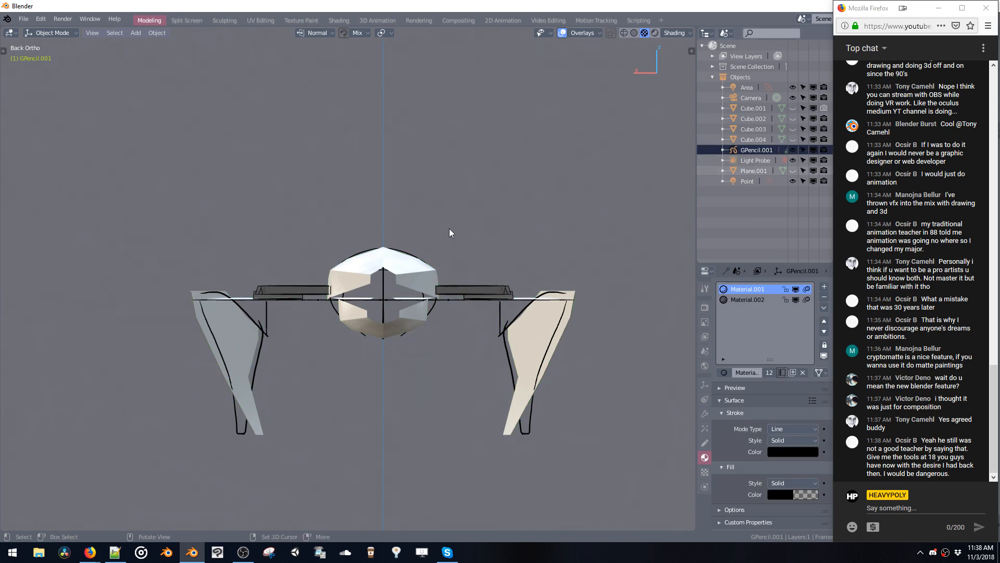
Examine the ship's open end, underside and fins against the grease pencil lines.
{"action": "middle_click_drag", "start_coordinate": [450, 232], "coordinate": [471, 249]}
{"action": "left_click", "coordinate": [391, 278]}
{"action": "mouse_move", "coordinate": [390, 279]}
{"action": "middle_mouse_down"}
{"action": "mouse_move", "coordinate": [391, 262]}
{"action": "mouse_move", "coordinate": [379, 265]}
{"action": "middle_mouse_up"}
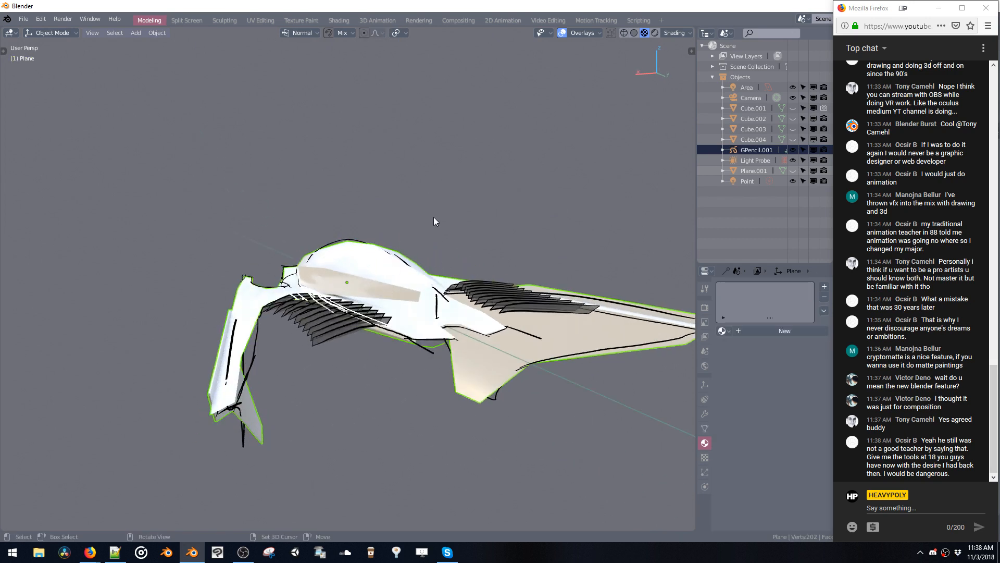
{"action": "key", "text": "space"}
{"action": "left_click", "coordinate": [430, 276]}
{"action": "middle_click_drag", "start_coordinate": [486, 277], "coordinate": [479, 256]}
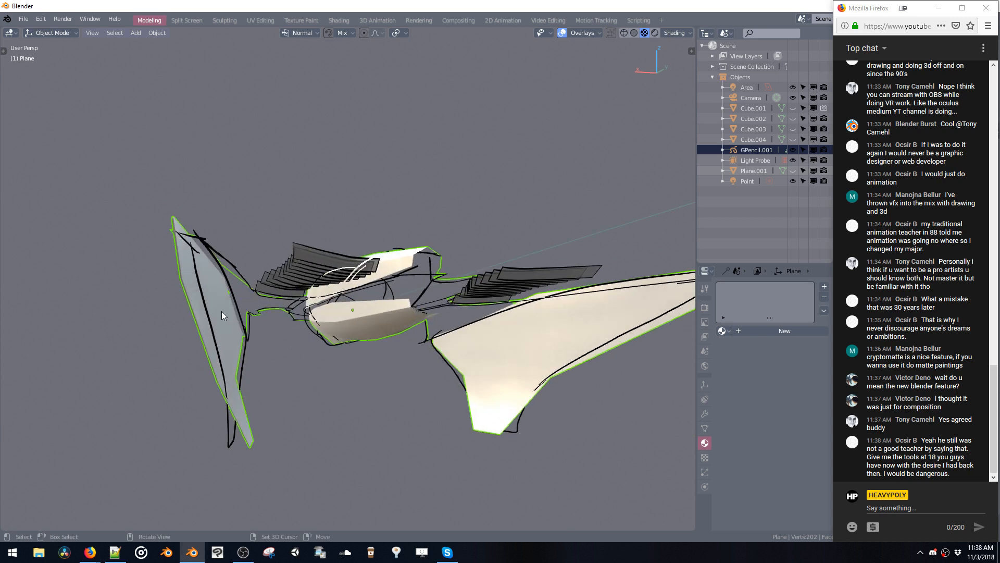
{"action": "middle_click_drag", "start_coordinate": [314, 246], "coordinate": [297, 224]}
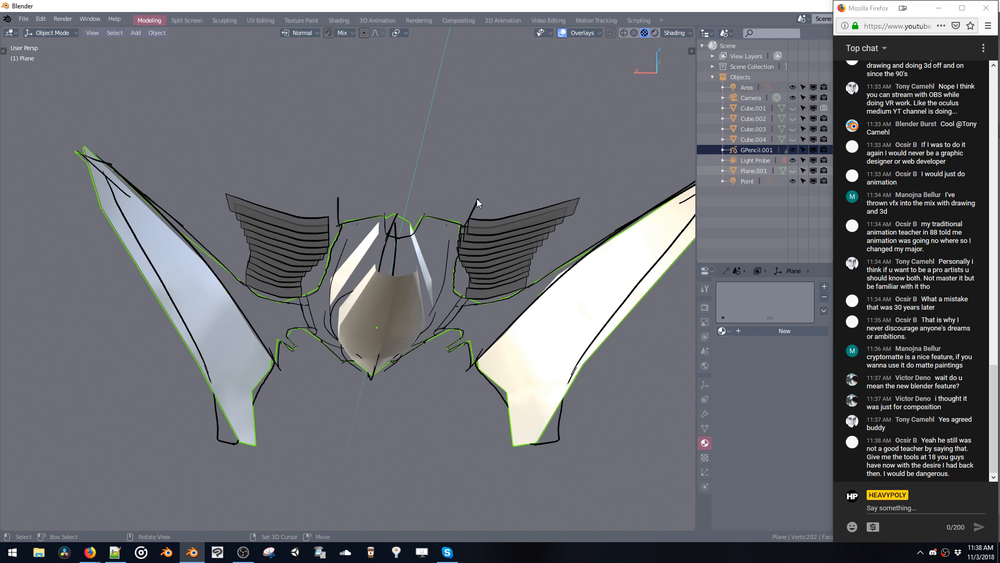
{"action": "middle_click_drag", "start_coordinate": [284, 257], "coordinate": [298, 278]}
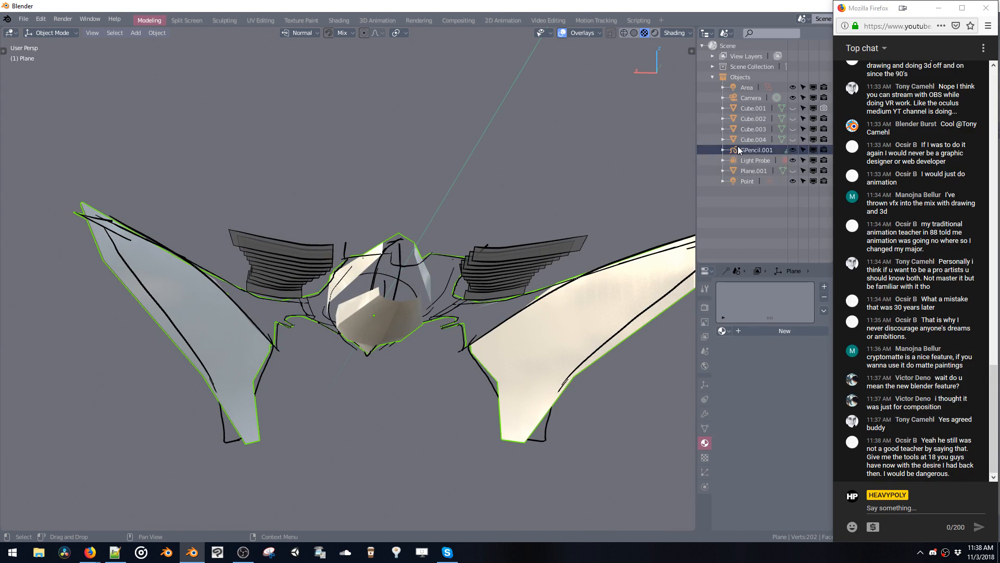
{"action": "mouse_move", "coordinate": [410, 223]}
{"action": "middle_mouse_down"}
{"action": "mouse_move", "coordinate": [405, 236]}
{"action": "mouse_move", "coordinate": [411, 204]}
{"action": "mouse_move", "coordinate": [418, 209]}
{"action": "middle_mouse_up"}
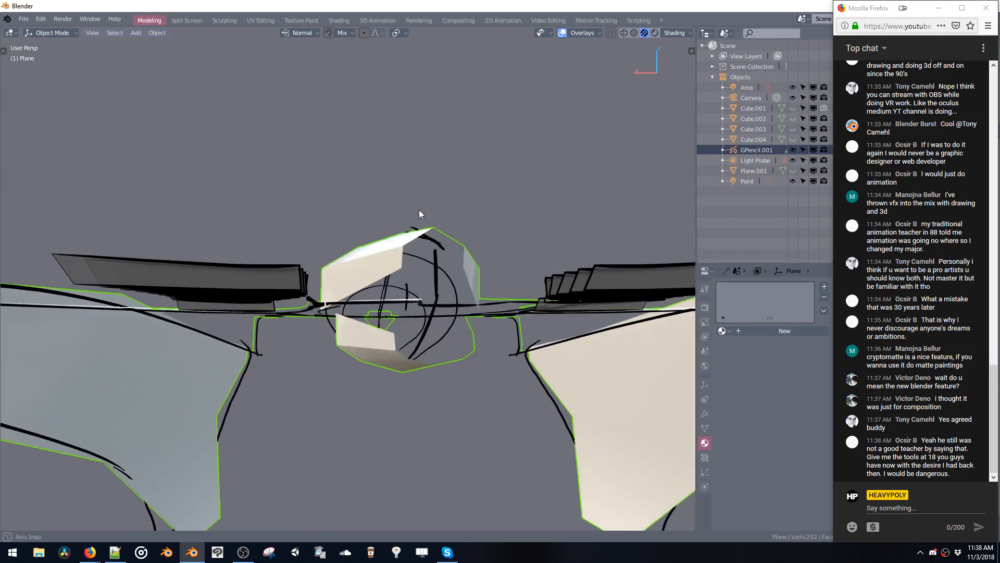
Show the lights, camera and other scene extras in the viewport.
{"action": "key", "text": "z"}
{"action": "left_click", "coordinate": [473, 229]}
{"action": "key", "text": "z"}
{"action": "left_click", "coordinate": [487, 230]}
{"action": "key", "text": "z"}
{"action": "left_click", "coordinate": [384, 242]}
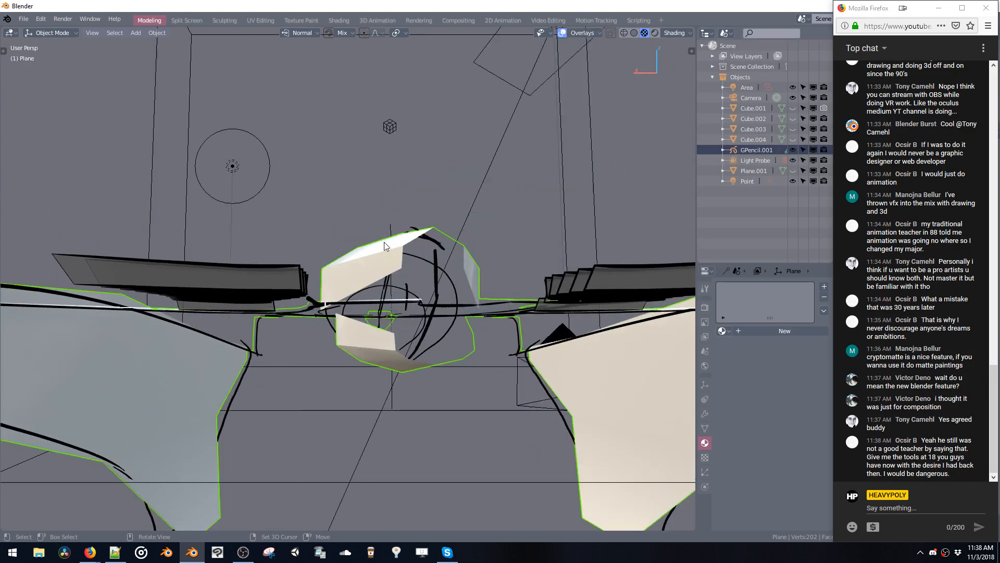
Compare the canopy, lower hull and fins with the sketch in right and front views.
{"action": "mouse_move", "coordinate": [385, 245]}
{"action": "middle_mouse_down"}
{"action": "mouse_move", "coordinate": [392, 292]}
{"action": "mouse_move", "coordinate": [380, 314]}
{"action": "mouse_move", "coordinate": [423, 307]}
{"action": "mouse_move", "coordinate": [400, 319]}
{"action": "middle_mouse_up"}
{"action": "left_click", "coordinate": [420, 312]}
{"action": "key", "text": "v"}
{"action": "left_click", "coordinate": [490, 303]}
{"action": "key", "text": "v"}
{"action": "middle_click_drag", "start_coordinate": [400, 319], "coordinate": [499, 332], "text": "shift"}
{"action": "left_click", "coordinate": [348, 319]}
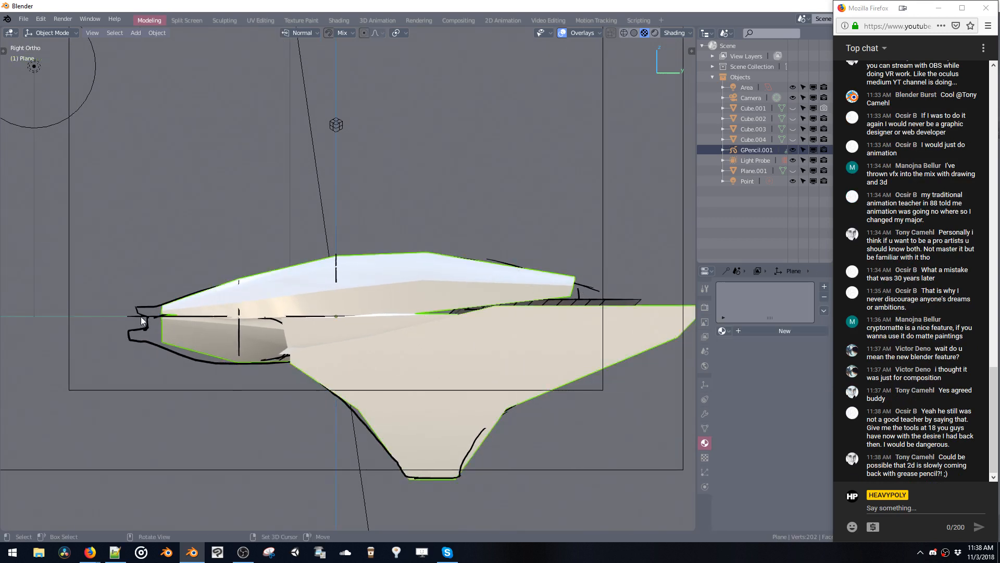
{"action": "key", "text": "alt+a"}
{"action": "key", "text": "z"}
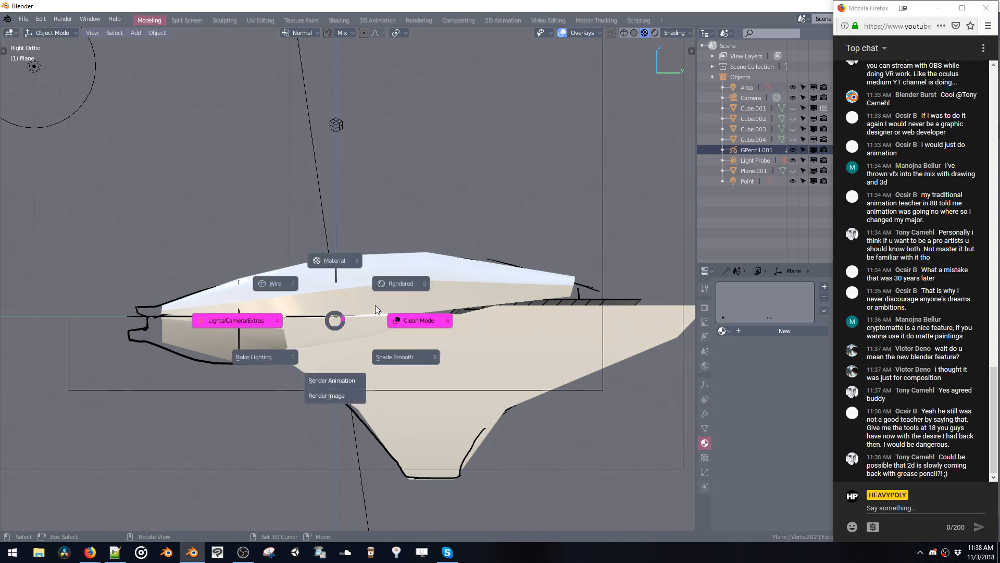
{"action": "key", "text": "Escape"}
{"action": "key", "text": "grave"}
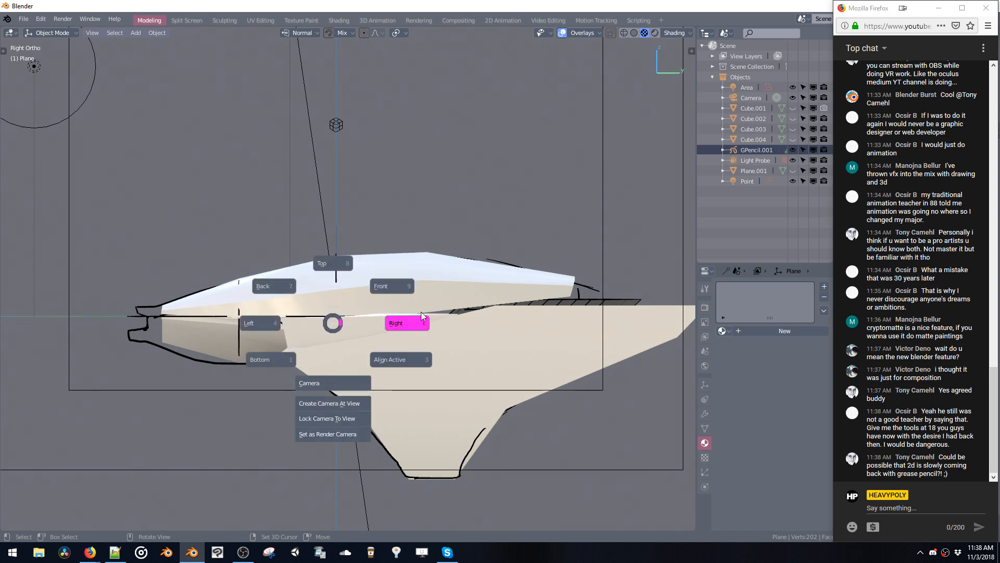
{"action": "left_click", "coordinate": [388, 285]}
{"action": "left_click", "coordinate": [305, 319]}
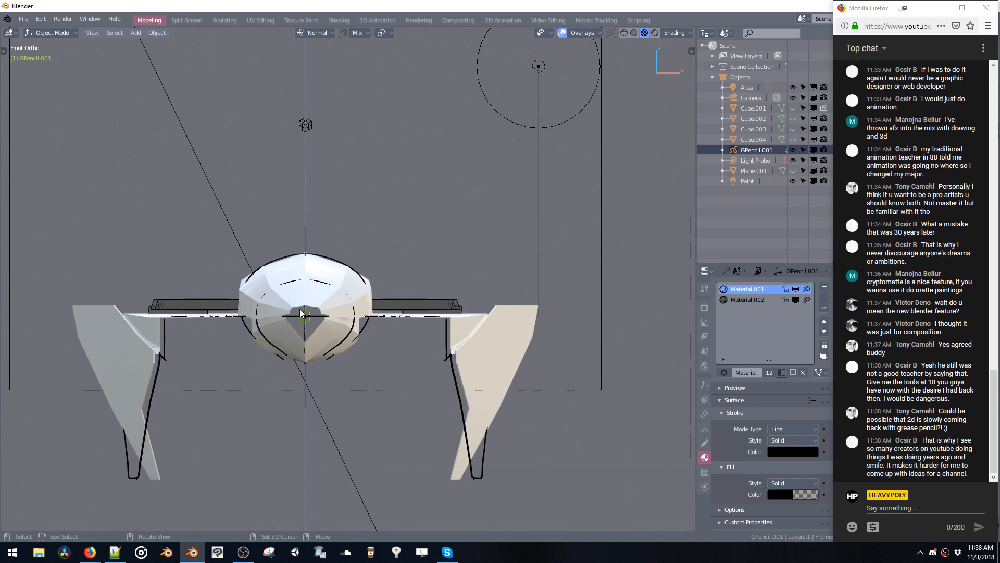
{"action": "middle_click_drag", "start_coordinate": [300, 313], "coordinate": [371, 336]}
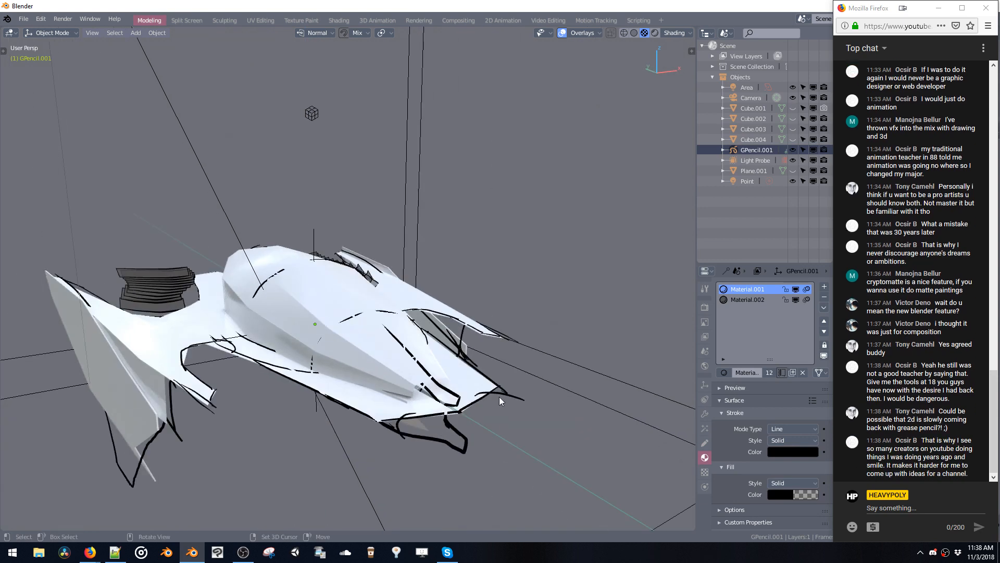
{"action": "left_click", "coordinate": [446, 427]}
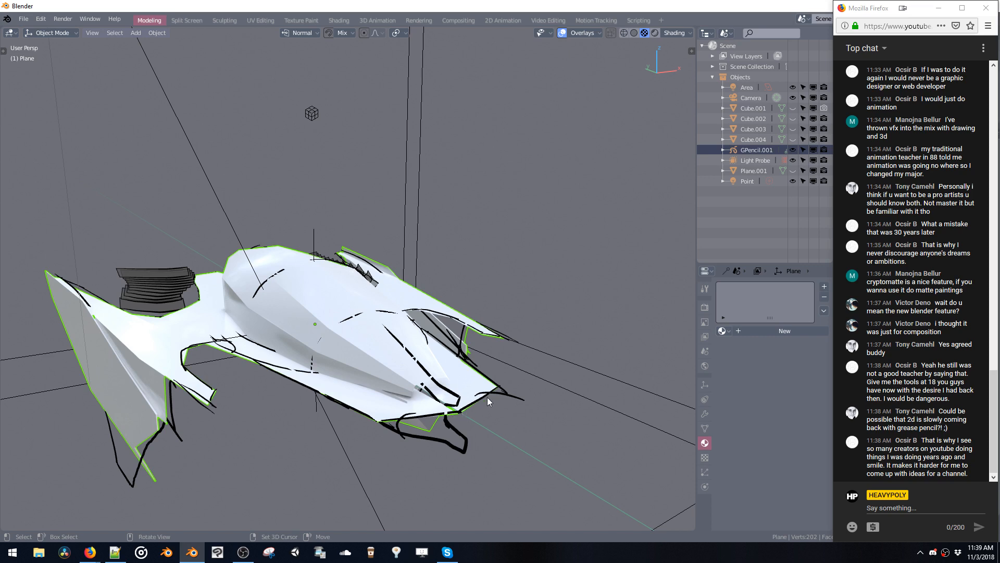
{"action": "key", "text": "Tab"}
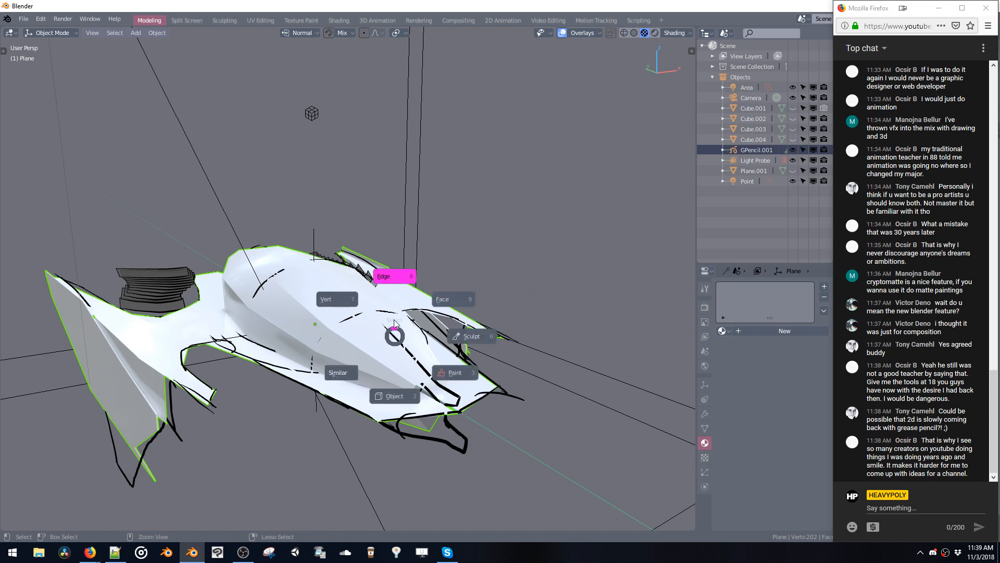
{"action": "left_click", "coordinate": [396, 376]}
{"action": "left_click", "coordinate": [753, 152]}
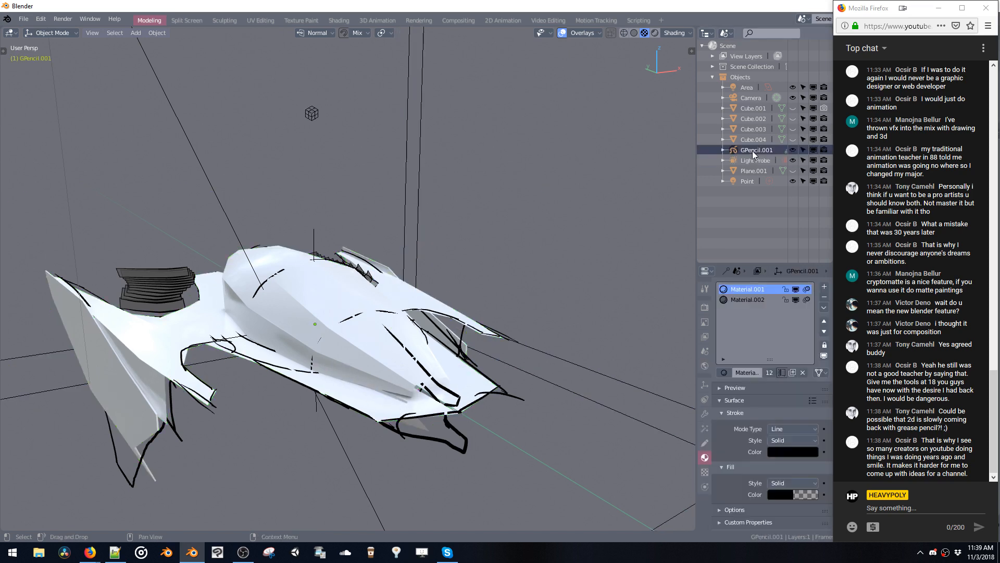
{"action": "left_click", "coordinate": [742, 98]}
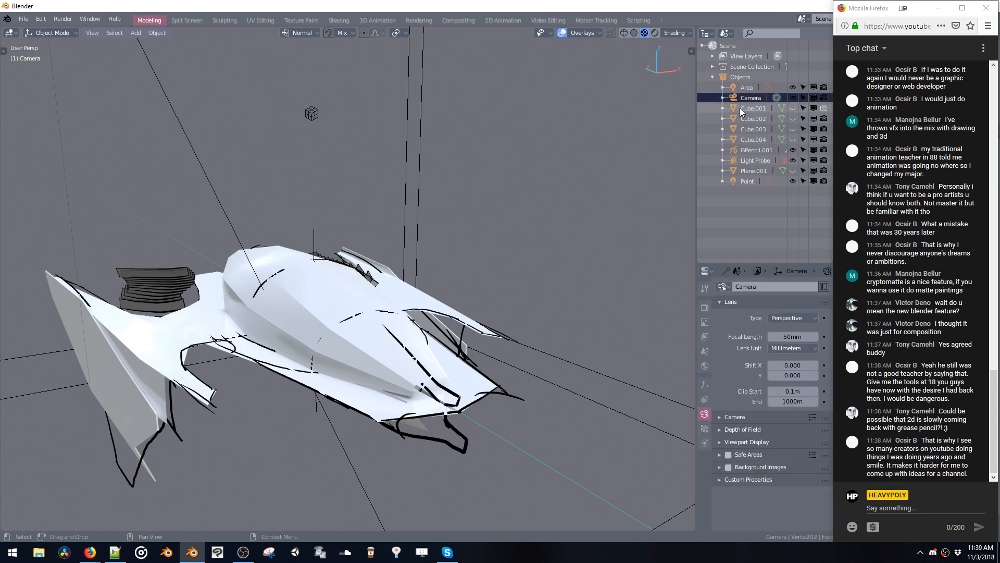
Select the GPencil.001 sketch and switch it to Draw mode in front view.
{"action": "left_click", "coordinate": [750, 150]}
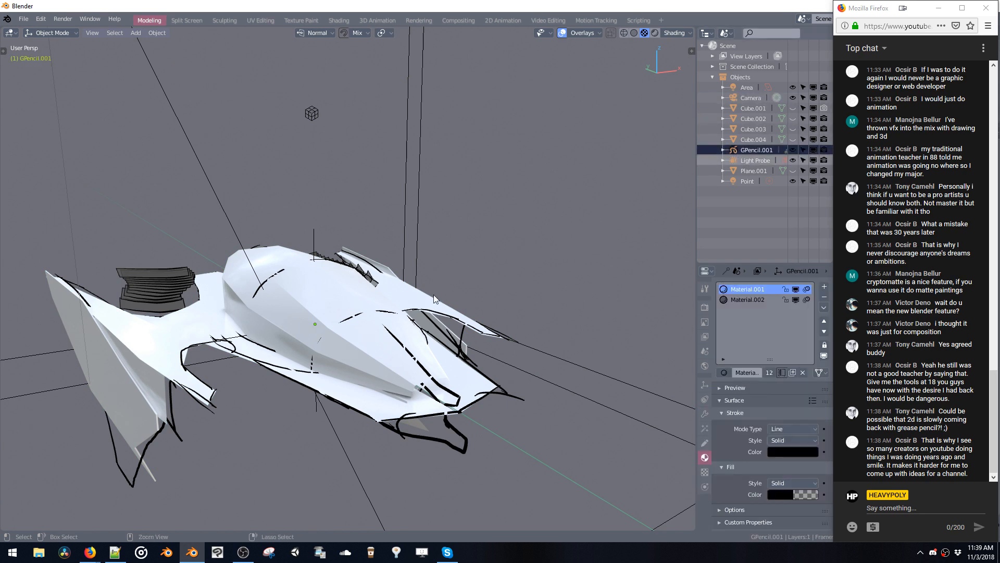
{"action": "key", "text": "Tab"}
{"action": "mouse_move", "coordinate": [434, 299]}
{"action": "middle_mouse_down"}
{"action": "mouse_move", "coordinate": [348, 247]}
{"action": "mouse_move", "coordinate": [426, 250]}
{"action": "mouse_move", "coordinate": [368, 229]}
{"action": "mouse_move", "coordinate": [415, 210]}
{"action": "mouse_move", "coordinate": [379, 228]}
{"action": "mouse_move", "coordinate": [426, 230]}
{"action": "middle_mouse_up"}
{"action": "key", "text": "alt+a"}
{"action": "key", "text": "v"}
{"action": "key", "text": "v"}
{"action": "key", "text": "Tab"}
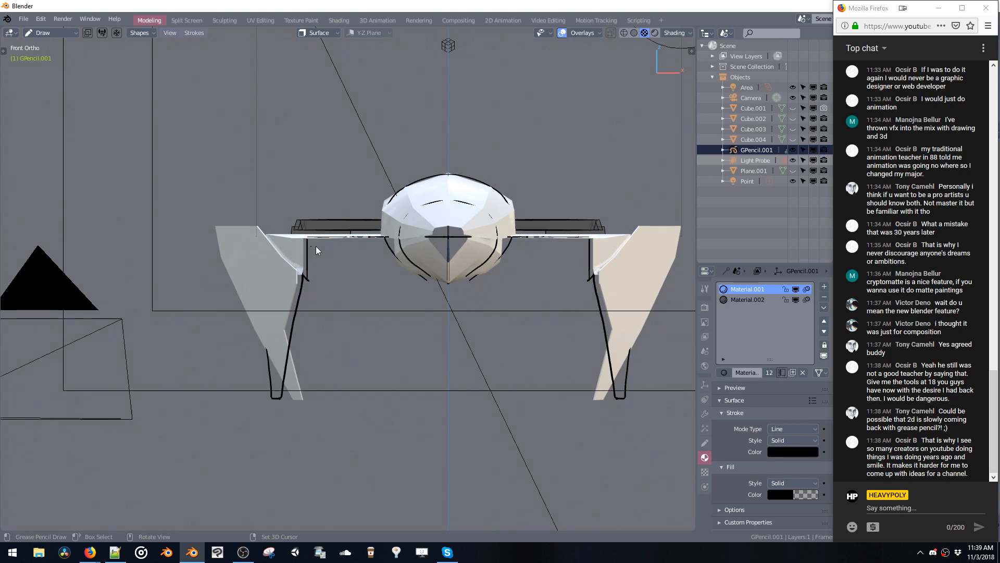
{"action": "mouse_move", "coordinate": [330, 247]}
{"action": "left_mouse_down"}
{"action": "mouse_move", "coordinate": [366, 269]}
{"action": "mouse_move", "coordinate": [348, 254]}
{"action": "mouse_move", "coordinate": [380, 260]}
{"action": "mouse_move", "coordinate": [343, 245]}
{"action": "mouse_move", "coordinate": [297, 274]}
{"action": "left_mouse_up"}
{"action": "key", "text": "ctrl+z"}
{"action": "key", "text": "ctrl+z"}
{"action": "key", "text": "ctrl+z"}
{"action": "left_click_drag", "start_coordinate": [348, 243], "coordinate": [291, 267]}
{"action": "key", "text": "ctrl+z"}
Set the stroke placement to 3D Cursor and draw an arched line from the hull's side over to the side fin.
{"action": "left_click", "coordinate": [312, 32]}
{"action": "left_click", "coordinate": [300, 76]}
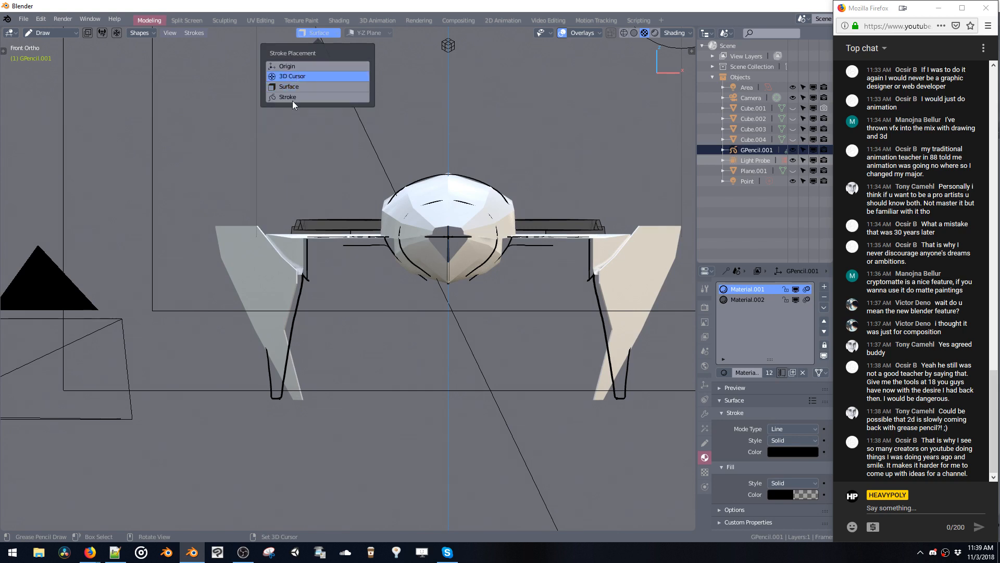
{"action": "left_click_drag", "start_coordinate": [345, 247], "coordinate": [283, 280]}
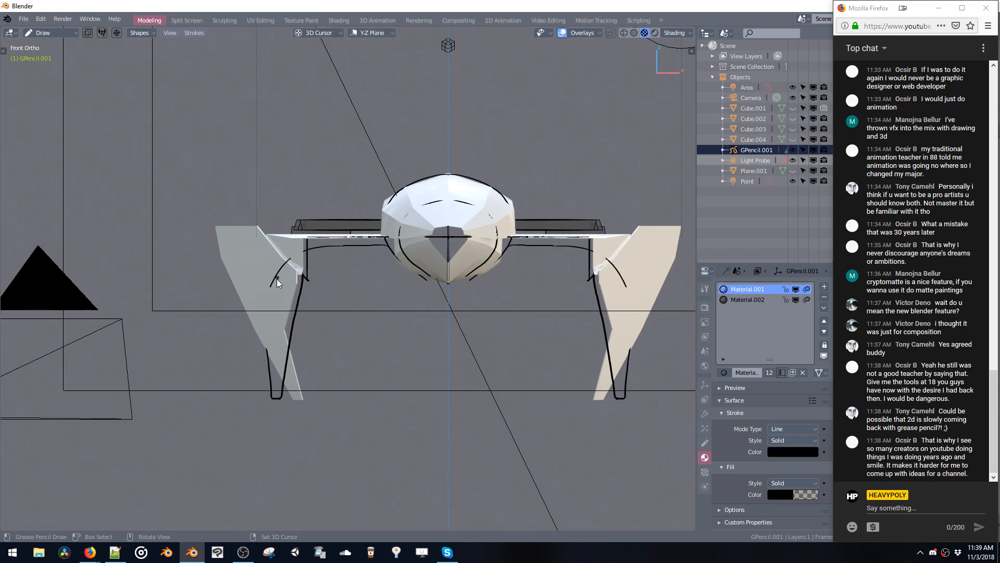
In the sketch's Edit mode, scale the new arch stroke to about 0.51 along X, then shift it along X and resize it.
{"action": "mouse_move", "coordinate": [277, 279]}
{"action": "middle_mouse_down"}
{"action": "mouse_move", "coordinate": [364, 230]}
{"action": "mouse_move", "coordinate": [301, 228]}
{"action": "mouse_move", "coordinate": [303, 245]}
{"action": "middle_mouse_up"}
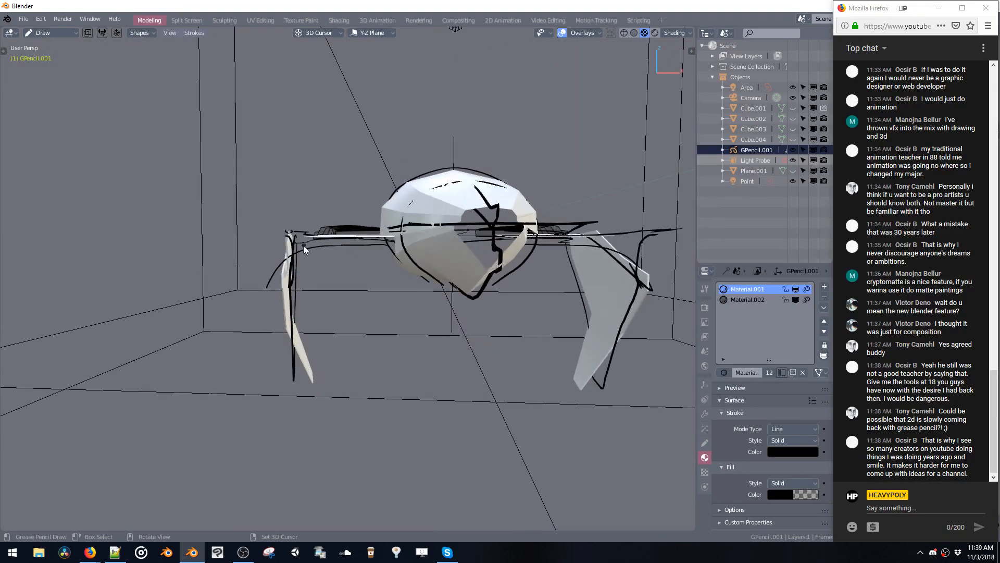
{"action": "key", "text": "Tab"}
{"action": "key", "text": "s"}
{"action": "key", "text": "x"}
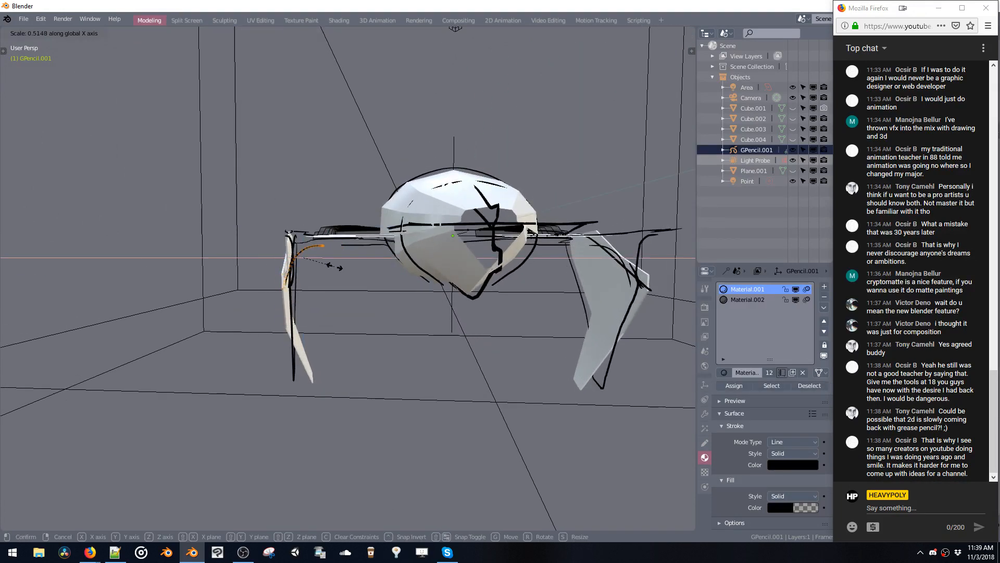
{"action": "left_click", "coordinate": [339, 268]}
{"action": "key", "text": "g"}
{"action": "key", "text": "x"}
{"action": "left_click", "coordinate": [350, 268]}
{"action": "key", "text": "s"}
{"action": "left_click", "coordinate": [359, 273]}
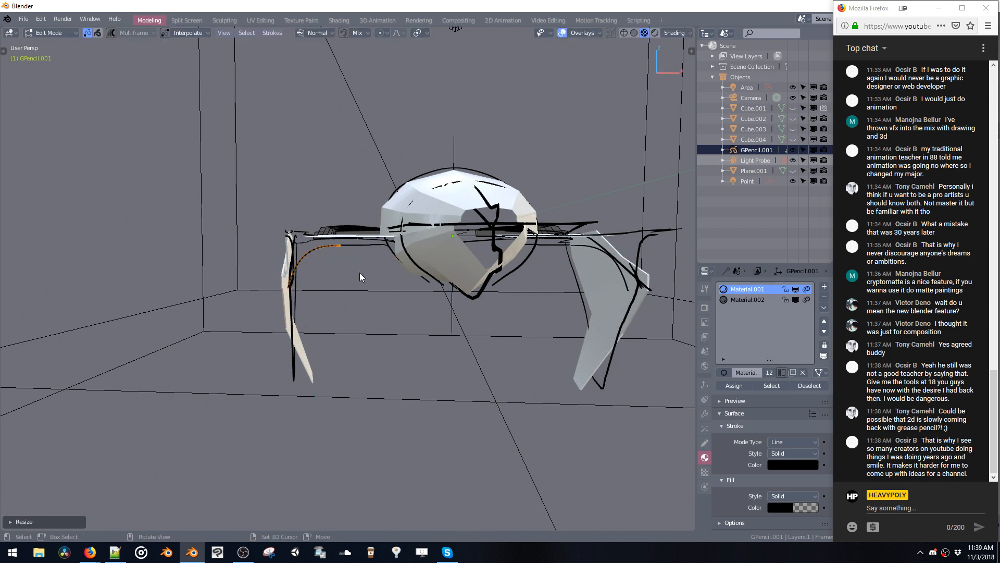
Place a copy of the arch stroke farther back along Y and shift it along X to meet the side fin.
{"action": "mouse_move", "coordinate": [359, 273]}
{"action": "middle_mouse_down"}
{"action": "mouse_move", "coordinate": [353, 246]}
{"action": "mouse_move", "coordinate": [370, 260]}
{"action": "mouse_move", "coordinate": [361, 273]}
{"action": "mouse_move", "coordinate": [349, 248]}
{"action": "mouse_move", "coordinate": [290, 220]}
{"action": "mouse_move", "coordinate": [271, 189]}
{"action": "middle_mouse_up"}
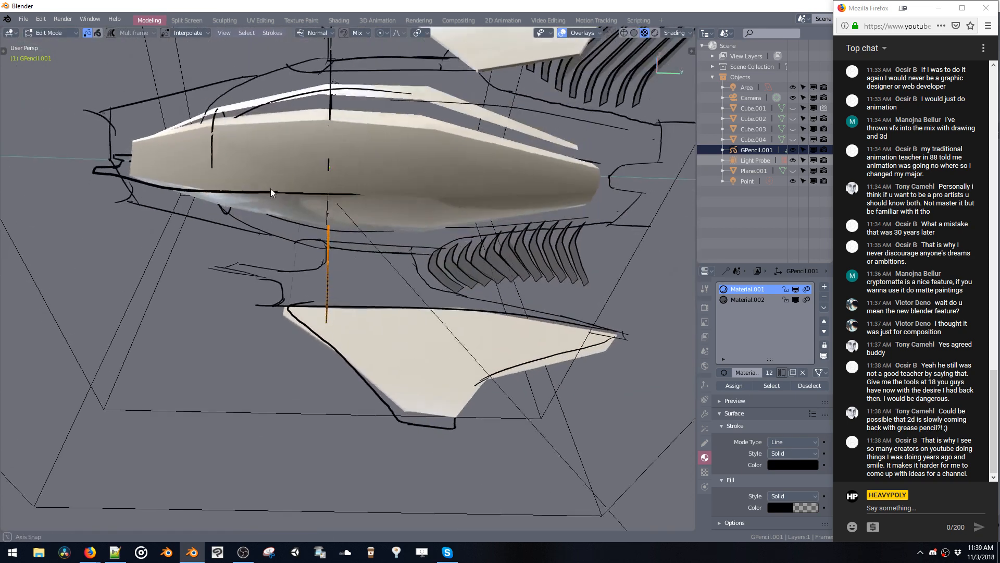
{"action": "key", "text": "g"}
{"action": "key", "text": "y"}
{"action": "key", "text": "y"}
{"action": "left_click", "coordinate": [377, 227]}
{"action": "mouse_move", "coordinate": [378, 227]}
{"action": "middle_mouse_down"}
{"action": "mouse_move", "coordinate": [290, 258]}
{"action": "mouse_move", "coordinate": [280, 276]}
{"action": "mouse_move", "coordinate": [328, 273]}
{"action": "mouse_move", "coordinate": [336, 245]}
{"action": "mouse_move", "coordinate": [354, 235]}
{"action": "middle_mouse_up"}
{"action": "key", "text": "g"}
{"action": "key", "text": "x"}
{"action": "left_click", "coordinate": [360, 263]}
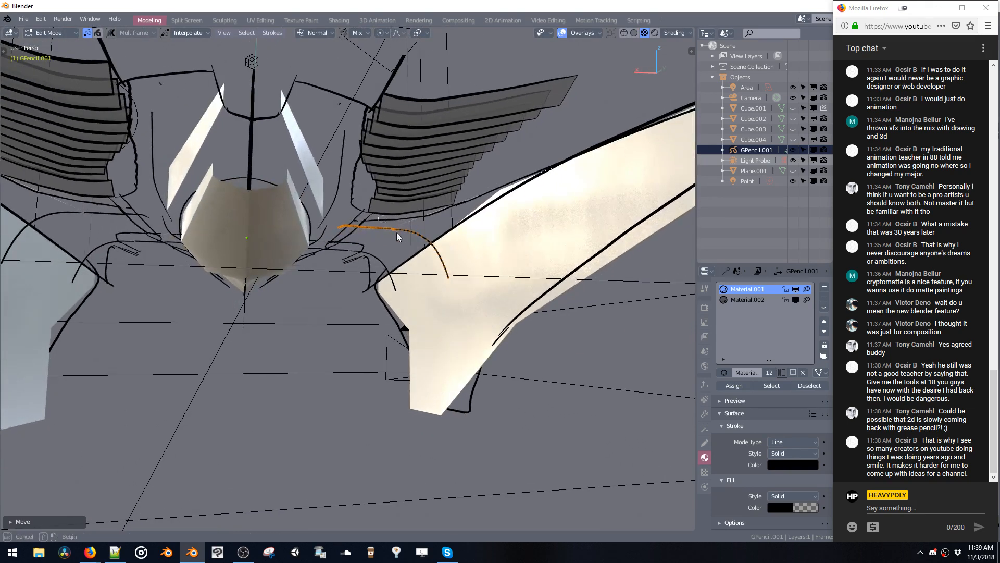
Select the second arch's inner end and move it along X to fit between the hull and the fin.
{"action": "left_click_drag", "start_coordinate": [396, 232], "coordinate": [300, 258]}
{"action": "middle_click_drag", "start_coordinate": [333, 248], "coordinate": [317, 240]}
{"action": "key", "text": "g"}
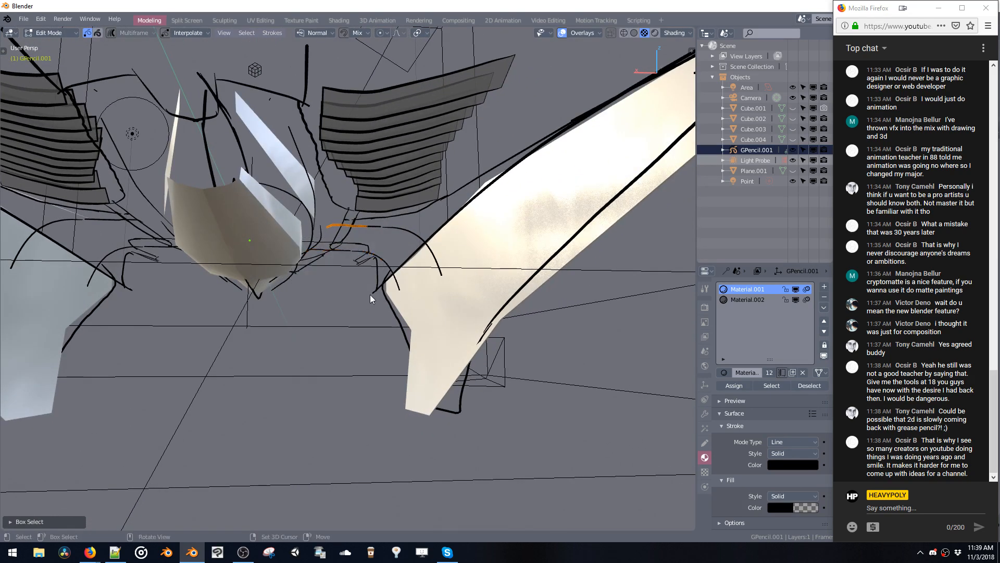
{"action": "key", "text": "x"}
{"action": "left_click", "coordinate": [334, 289]}
{"action": "mouse_move", "coordinate": [335, 289]}
{"action": "middle_mouse_down"}
{"action": "mouse_move", "coordinate": [347, 218]}
{"action": "mouse_move", "coordinate": [333, 292]}
{"action": "mouse_move", "coordinate": [373, 296]}
{"action": "mouse_move", "coordinate": [395, 249]}
{"action": "mouse_move", "coordinate": [390, 238]}
{"action": "mouse_move", "coordinate": [375, 233]}
{"action": "mouse_move", "coordinate": [337, 323]}
{"action": "mouse_move", "coordinate": [351, 318]}
{"action": "middle_mouse_up"}
{"action": "key", "text": "g"}
{"action": "key", "text": "x"}
{"action": "left_click", "coordinate": [333, 254]}
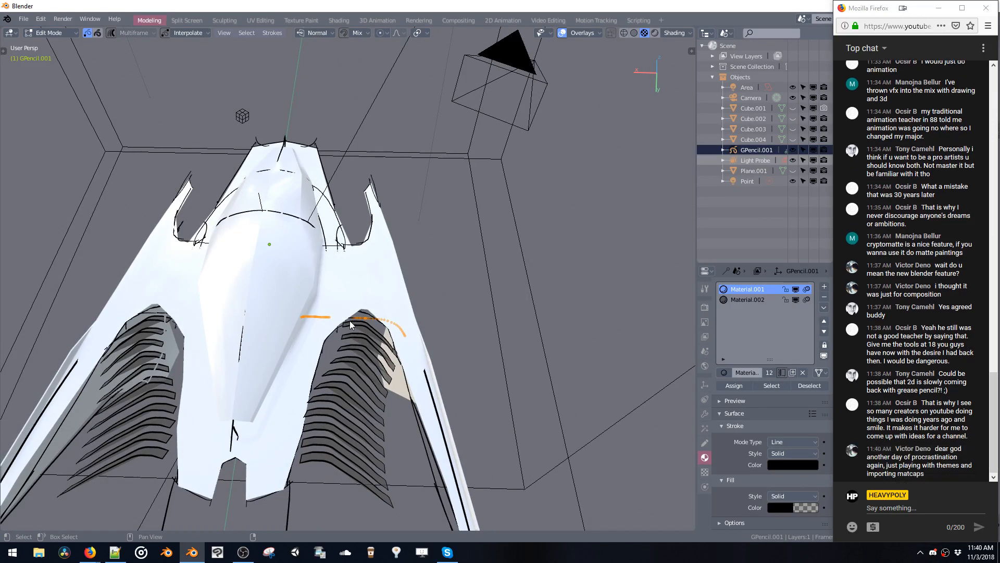
Duplicate the second arch stroke farther toward the rear along Y and reposition the copy over the fin.
{"action": "middle_click_drag", "start_coordinate": [349, 321], "coordinate": [380, 234]}
{"action": "key", "text": "shift+d"}
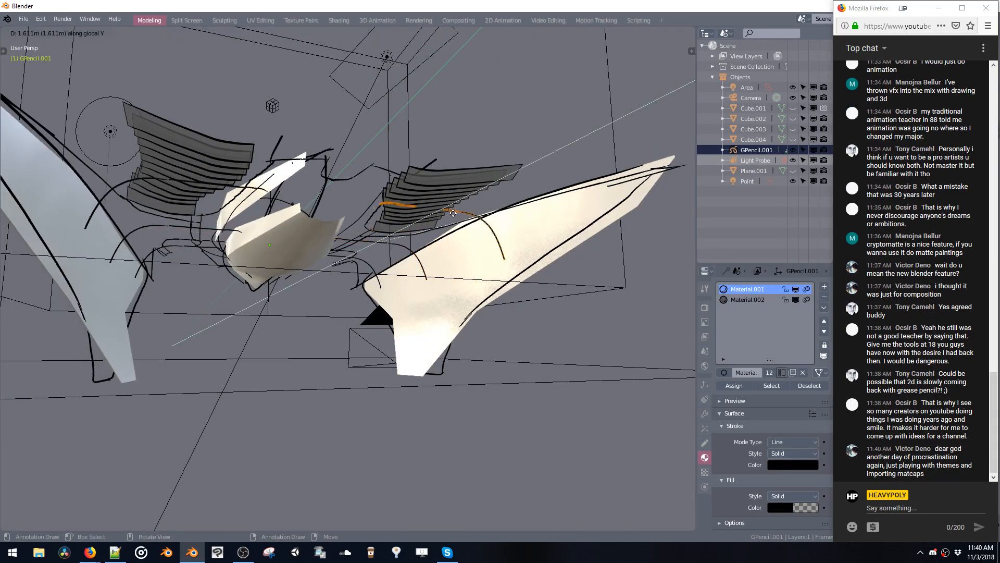
{"action": "left_click", "coordinate": [461, 215]}
{"action": "mouse_move", "coordinate": [461, 219]}
{"action": "middle_mouse_down"}
{"action": "mouse_move", "coordinate": [426, 197]}
{"action": "mouse_move", "coordinate": [415, 255]}
{"action": "mouse_move", "coordinate": [439, 250]}
{"action": "mouse_move", "coordinate": [427, 262]}
{"action": "mouse_move", "coordinate": [430, 252]}
{"action": "middle_mouse_up"}
{"action": "key", "text": "g"}
{"action": "left_click", "coordinate": [425, 231]}
Box-select the inner end of the rearmost arch stroke and move it along X toward the hull.
{"action": "left_click_drag", "start_coordinate": [368, 204], "coordinate": [439, 277], "text": "ctrl"}
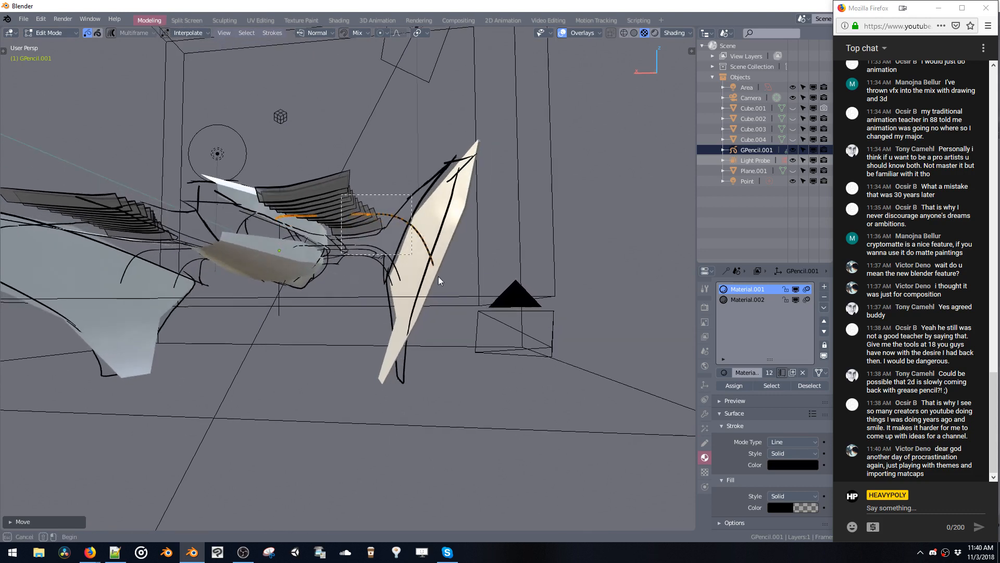
{"action": "mouse_move", "coordinate": [327, 263]}
{"action": "middle_mouse_down"}
{"action": "mouse_move", "coordinate": [292, 245]}
{"action": "mouse_move", "coordinate": [296, 211]}
{"action": "middle_mouse_up"}
{"action": "key", "text": "g"}
{"action": "key", "text": "x"}
{"action": "left_click", "coordinate": [272, 244]}
Undo the last changes to the rearmost arch's inner end.
{"action": "mouse_move", "coordinate": [293, 192]}
{"action": "middle_mouse_down"}
{"action": "mouse_move", "coordinate": [289, 207]}
{"action": "mouse_move", "coordinate": [297, 189]}
{"action": "middle_mouse_up"}
{"action": "key", "text": "ctrl+Tab"}
{"action": "left_click", "coordinate": [293, 240]}
{"action": "mouse_move", "coordinate": [292, 241]}
{"action": "middle_mouse_down"}
{"action": "mouse_move", "coordinate": [253, 301]}
{"action": "mouse_move", "coordinate": [425, 349]}
{"action": "mouse_move", "coordinate": [379, 338]}
{"action": "middle_mouse_up"}
{"action": "key", "text": "ctrl+z"}
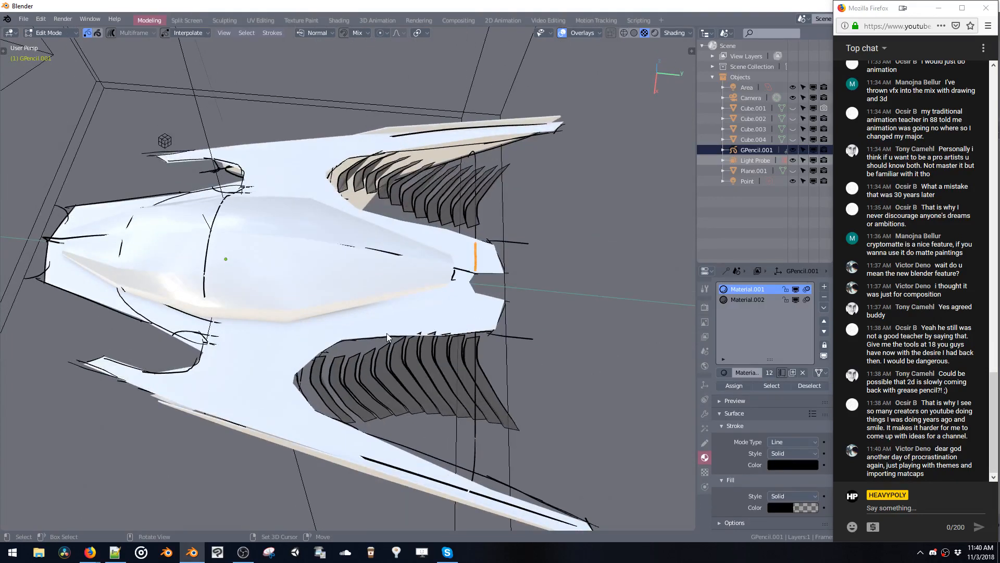
{"action": "middle_click_drag", "start_coordinate": [442, 265], "coordinate": [392, 290], "text": "shift"}
{"action": "key", "text": "ctrl+z"}
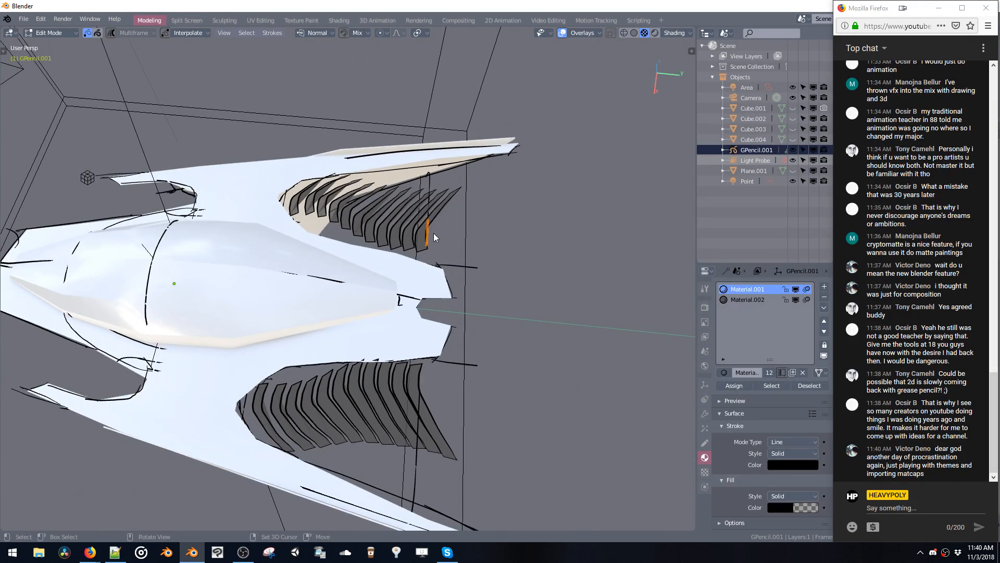
{"action": "middle_click_drag", "start_coordinate": [432, 230], "coordinate": [379, 218]}
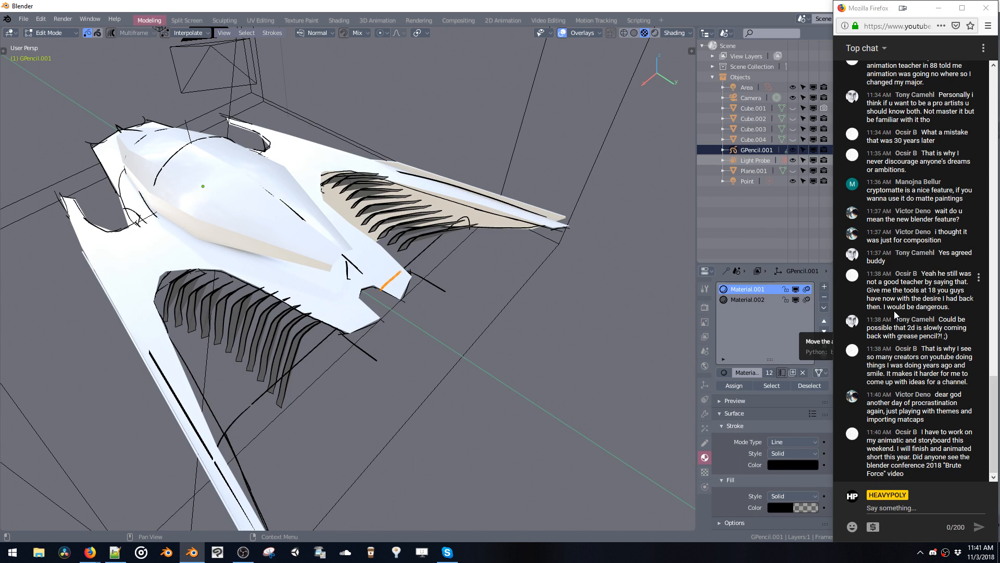
Move the rearmost arch's inner end along X closer to the ship's centreline.
{"action": "mouse_move", "coordinate": [349, 289]}
{"action": "middle_mouse_down"}
{"action": "mouse_move", "coordinate": [308, 198]}
{"action": "mouse_move", "coordinate": [294, 214]}
{"action": "mouse_move", "coordinate": [304, 244]}
{"action": "mouse_move", "coordinate": [331, 254]}
{"action": "mouse_move", "coordinate": [312, 208]}
{"action": "middle_mouse_up"}
{"action": "key", "text": "g"}
{"action": "left_click", "coordinate": [306, 230]}
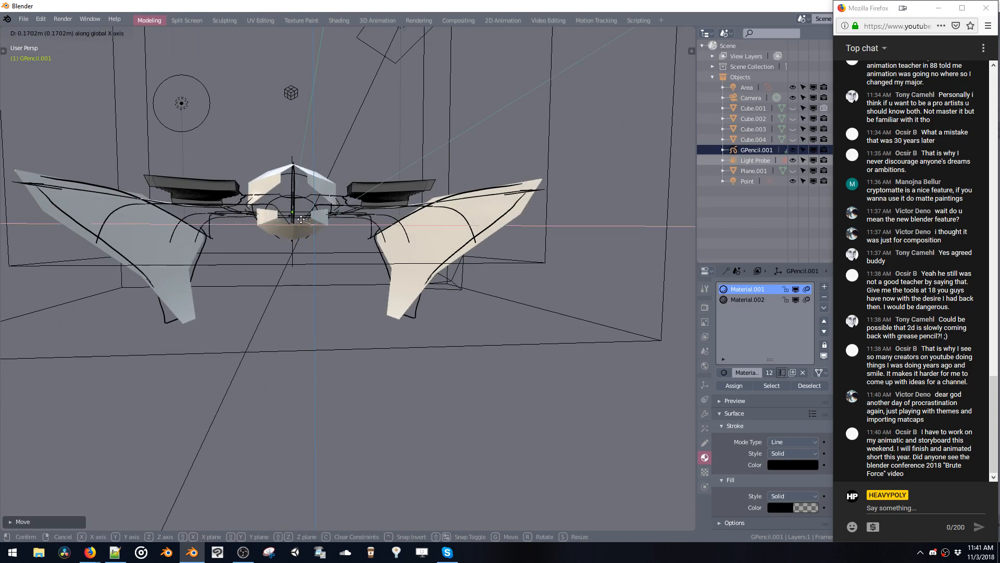
Hide the lights, camera and other scene extras in the viewport.
{"action": "mouse_move", "coordinate": [307, 219]}
{"action": "middle_mouse_down", "text": "ctrl"}
{"action": "mouse_move", "coordinate": [322, 187]}
{"action": "mouse_move", "coordinate": [299, 330]}
{"action": "mouse_move", "coordinate": [346, 259]}
{"action": "mouse_move", "coordinate": [368, 296]}
{"action": "mouse_move", "coordinate": [391, 292]}
{"action": "mouse_move", "coordinate": [364, 257]}
{"action": "mouse_move", "coordinate": [370, 295]}
{"action": "mouse_move", "coordinate": [373, 274]}
{"action": "mouse_move", "coordinate": [305, 252]}
{"action": "mouse_move", "coordinate": [292, 278]}
{"action": "mouse_move", "coordinate": [361, 258]}
{"action": "mouse_move", "coordinate": [389, 301]}
{"action": "mouse_move", "coordinate": [361, 317]}
{"action": "mouse_move", "coordinate": [353, 301]}
{"action": "middle_mouse_up", "text": "ctrl"}
{"action": "key", "text": "z"}
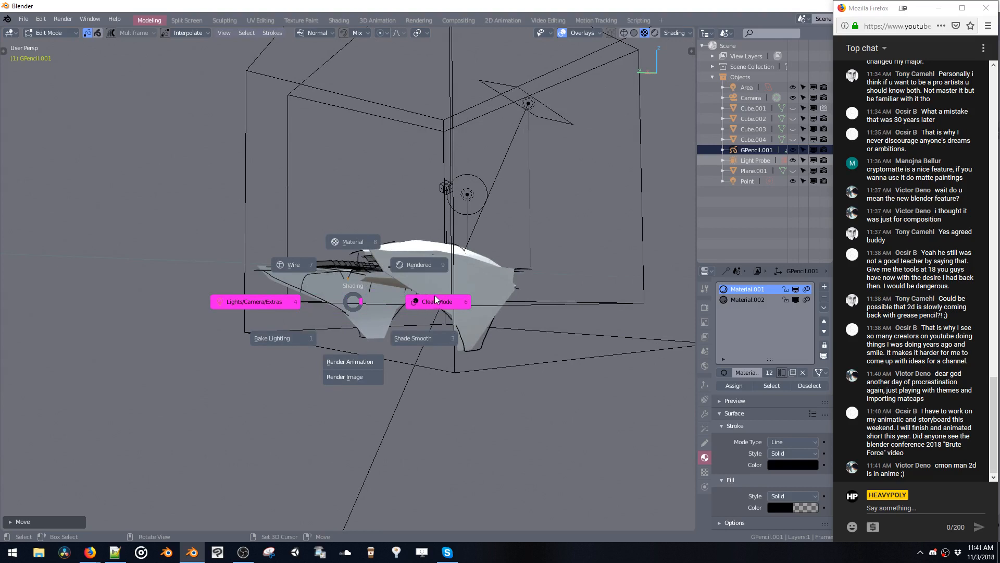
{"action": "left_click", "coordinate": [276, 301]}
{"action": "middle_click_drag", "start_coordinate": [277, 299], "coordinate": [333, 252]}
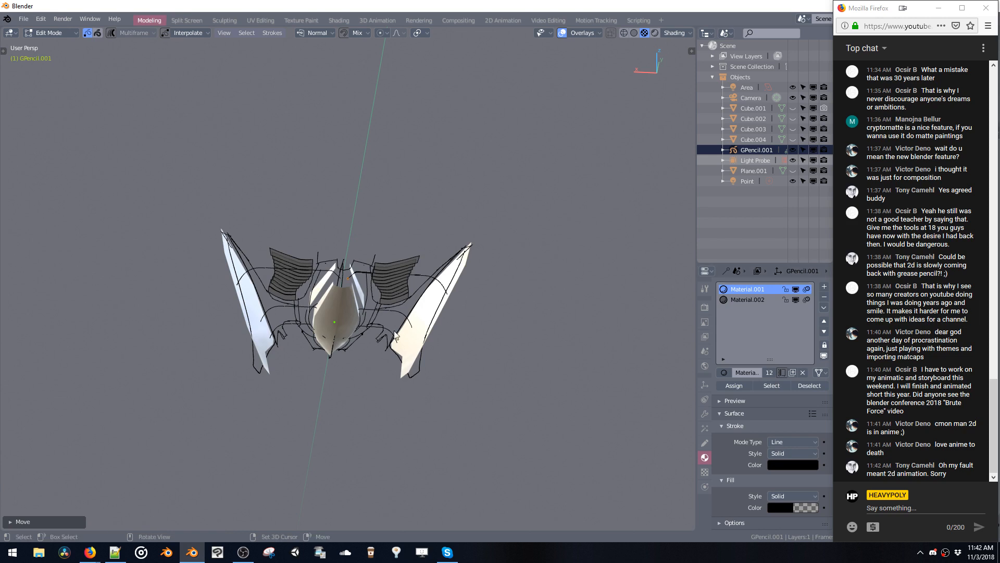
Add the rear arch's bend points to the selected inner end and duplicate them downward along Z.
{"action": "middle_click_drag", "start_coordinate": [333, 250], "coordinate": [338, 276]}
{"action": "mouse_move", "coordinate": [338, 276]}
{"action": "middle_mouse_down", "text": "ctrl"}
{"action": "mouse_move", "coordinate": [359, 223]}
{"action": "mouse_move", "coordinate": [338, 258]}
{"action": "mouse_move", "coordinate": [358, 420]}
{"action": "mouse_move", "coordinate": [376, 300]}
{"action": "middle_mouse_up", "text": "ctrl"}
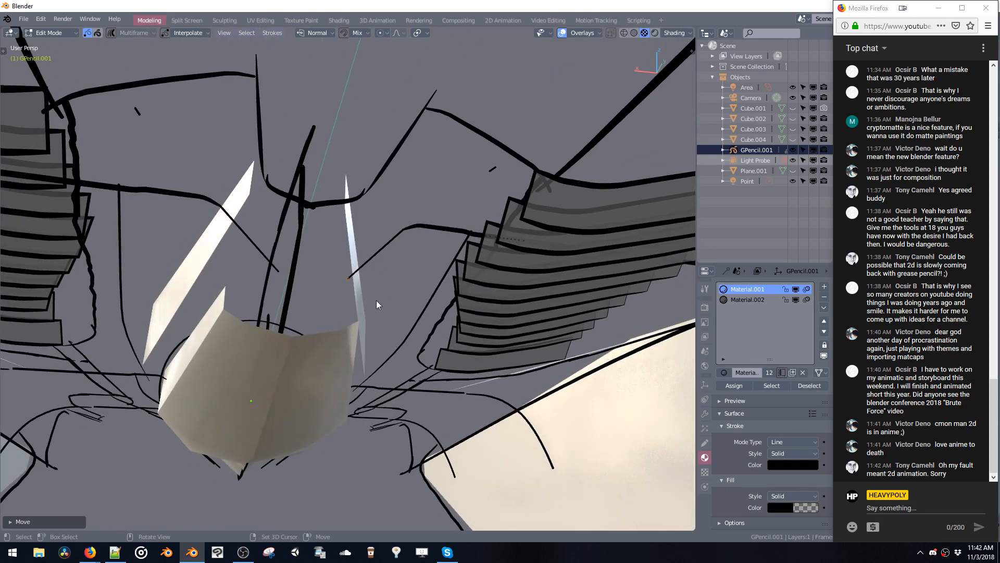
{"action": "left_click", "coordinate": [404, 231], "text": "shift"}
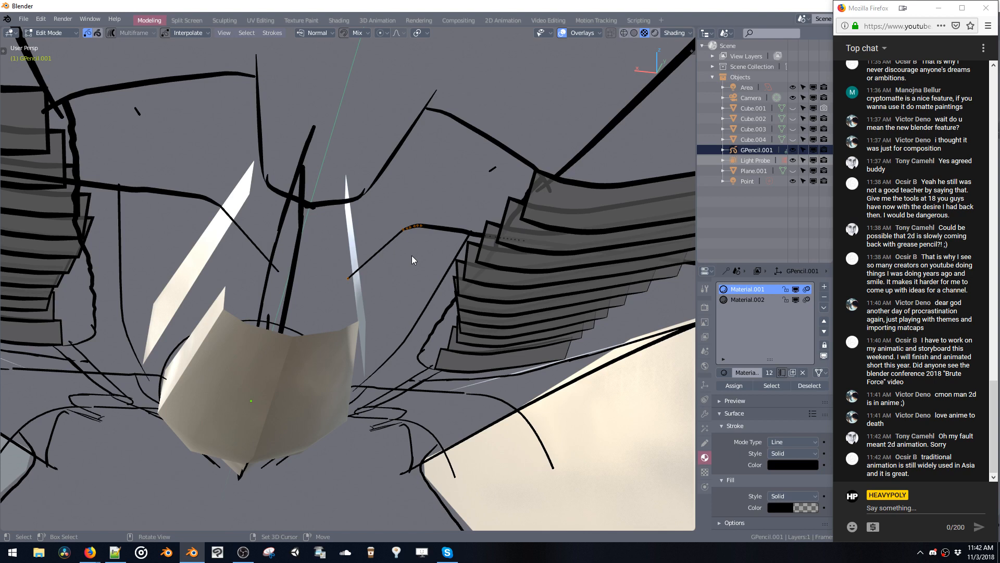
{"action": "mouse_move", "coordinate": [377, 269]}
{"action": "middle_mouse_down"}
{"action": "mouse_move", "coordinate": [396, 274]}
{"action": "mouse_move", "coordinate": [399, 328]}
{"action": "mouse_move", "coordinate": [323, 350]}
{"action": "mouse_move", "coordinate": [324, 376]}
{"action": "mouse_move", "coordinate": [351, 347]}
{"action": "mouse_move", "coordinate": [338, 396]}
{"action": "mouse_move", "coordinate": [361, 322]}
{"action": "mouse_move", "coordinate": [385, 305]}
{"action": "mouse_move", "coordinate": [408, 318]}
{"action": "mouse_move", "coordinate": [414, 309]}
{"action": "mouse_move", "coordinate": [396, 283]}
{"action": "middle_mouse_up"}
{"action": "key", "text": "shift+d"}
{"action": "key", "text": "z"}
{"action": "left_click", "coordinate": [404, 292]}
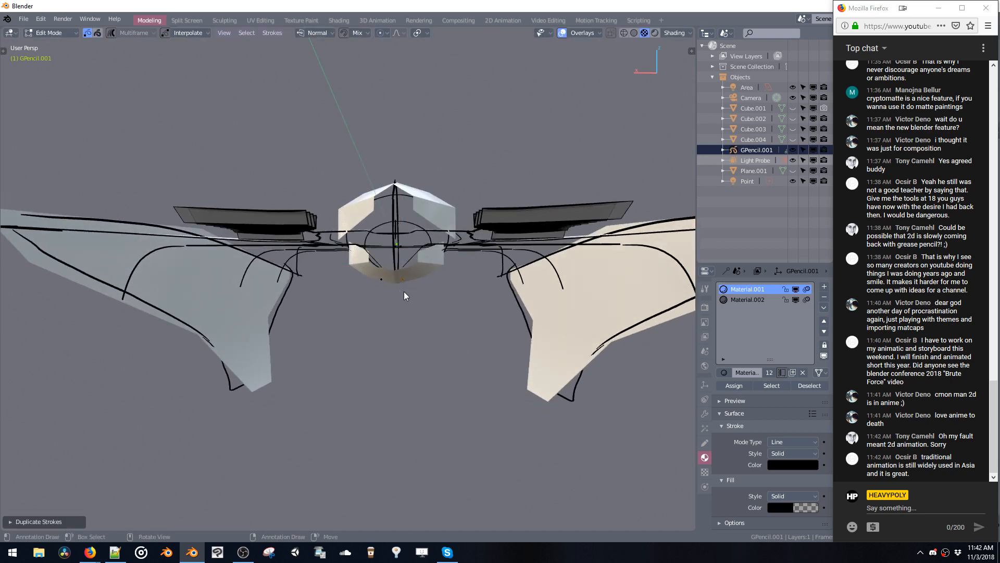
{"action": "mouse_move", "coordinate": [399, 304]}
{"action": "middle_mouse_down"}
{"action": "mouse_move", "coordinate": [416, 295]}
{"action": "mouse_move", "coordinate": [429, 239]}
{"action": "mouse_move", "coordinate": [423, 286]}
{"action": "middle_mouse_up"}
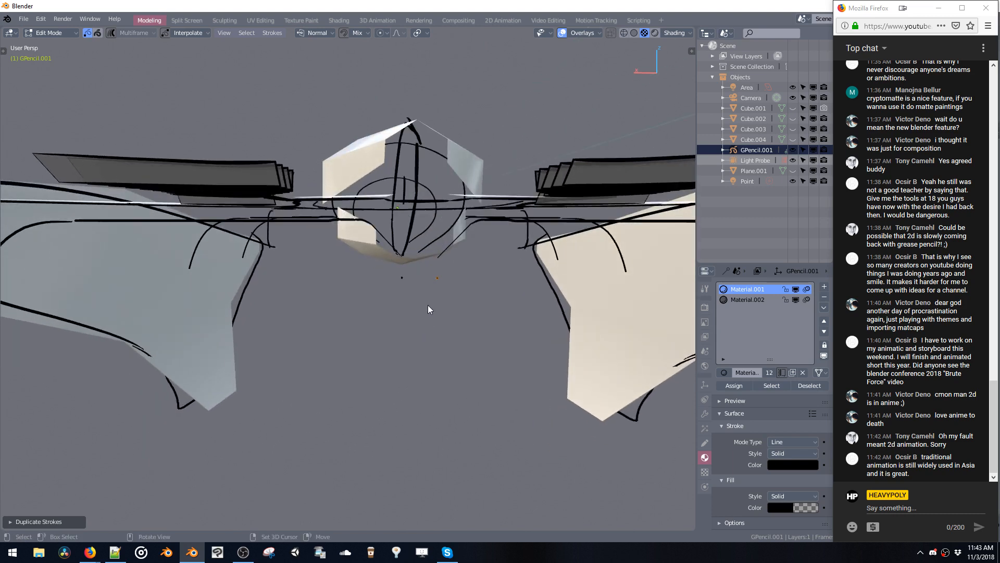
{"action": "left_click", "coordinate": [281, 35]}
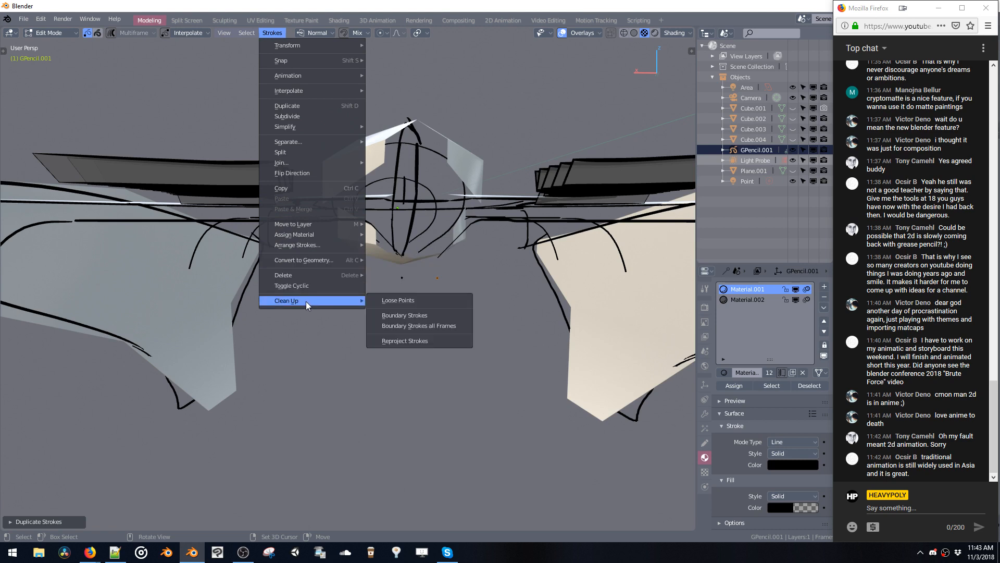
{"action": "mouse_move", "coordinate": [306, 76]}
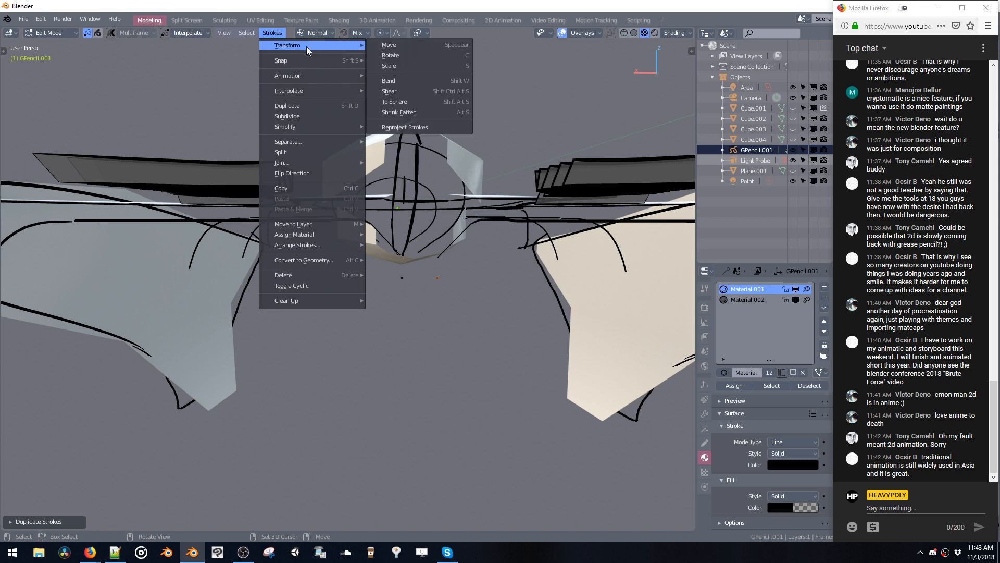
{"action": "left_click", "coordinate": [248, 32]}
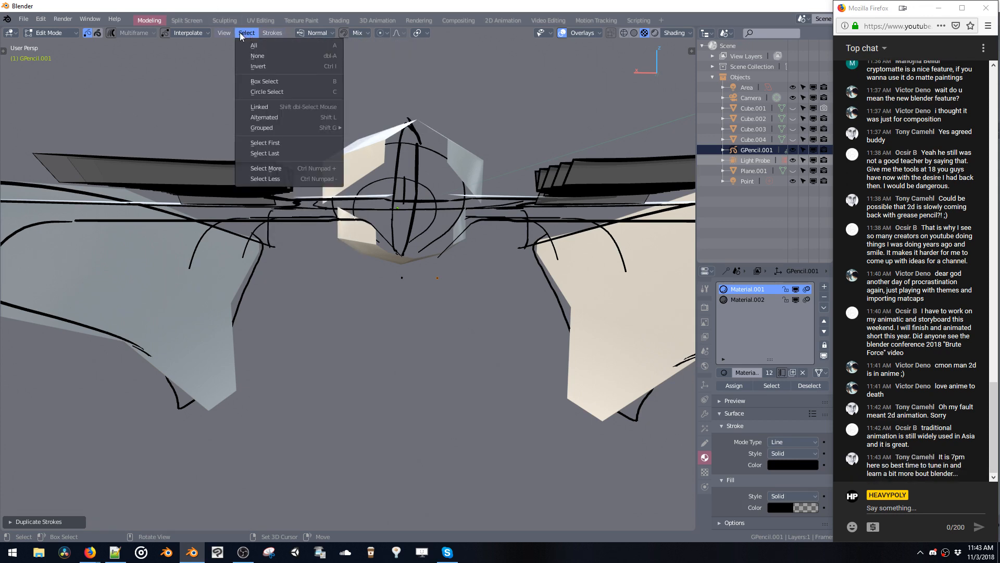
{"action": "mouse_move", "coordinate": [229, 33]}
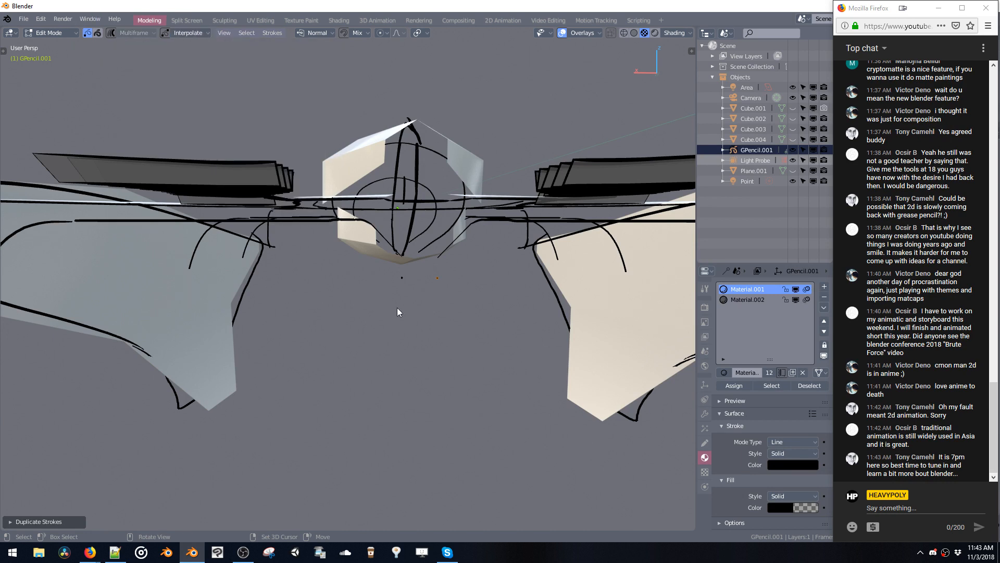
{"action": "mouse_move", "coordinate": [463, 292]}
{"action": "middle_mouse_down"}
{"action": "mouse_move", "coordinate": [439, 292]}
{"action": "mouse_move", "coordinate": [449, 292]}
{"action": "mouse_move", "coordinate": [443, 276]}
{"action": "mouse_move", "coordinate": [477, 258]}
{"action": "mouse_move", "coordinate": [451, 257]}
{"action": "mouse_move", "coordinate": [424, 320]}
{"action": "mouse_move", "coordinate": [424, 367]}
{"action": "mouse_move", "coordinate": [445, 378]}
{"action": "mouse_move", "coordinate": [399, 223]}
{"action": "mouse_move", "coordinate": [363, 205]}
{"action": "mouse_move", "coordinate": [392, 191]}
{"action": "mouse_move", "coordinate": [307, 149]}
{"action": "middle_mouse_up"}
{"action": "key", "text": "grave"}
{"action": "left_click", "coordinate": [493, 277]}
{"action": "key", "text": "grave"}
{"action": "left_click", "coordinate": [482, 268]}
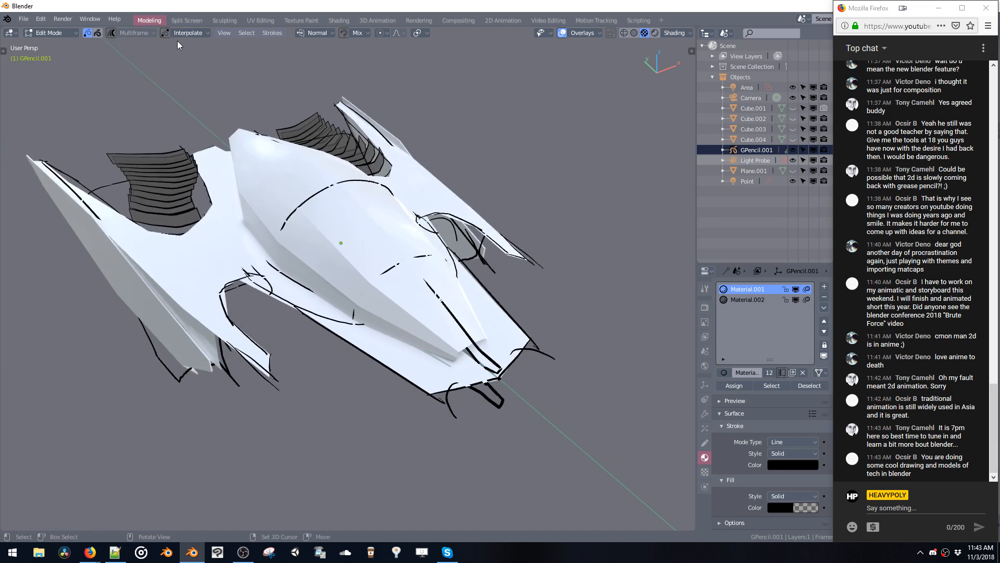
Switch the grease pencil to Draw mode and place new strokes on the Surface with an offset of 0.00001.
{"action": "left_click", "coordinate": [270, 33]}
{"action": "left_click", "coordinate": [311, 33]}
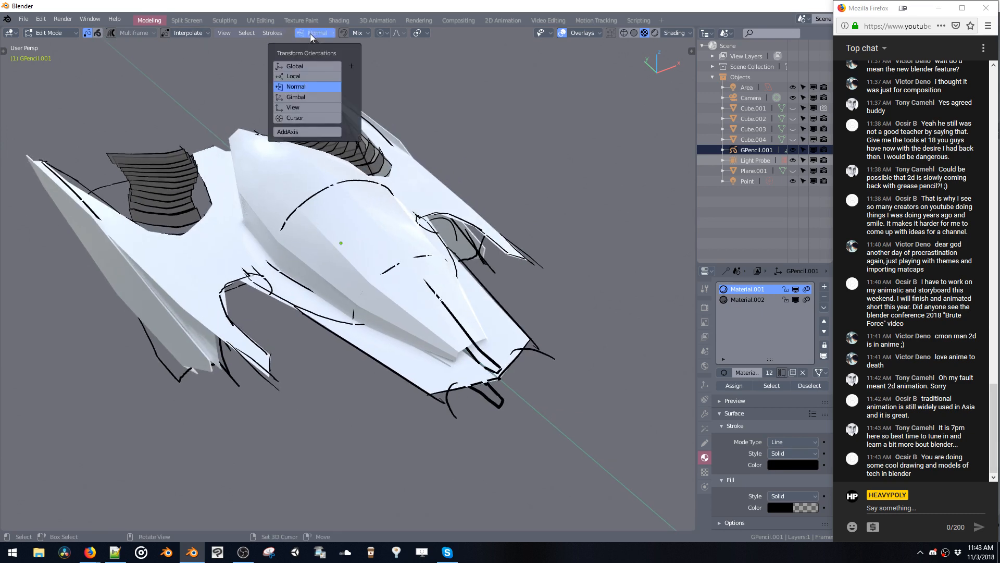
{"action": "key", "text": "ctrl+Tab"}
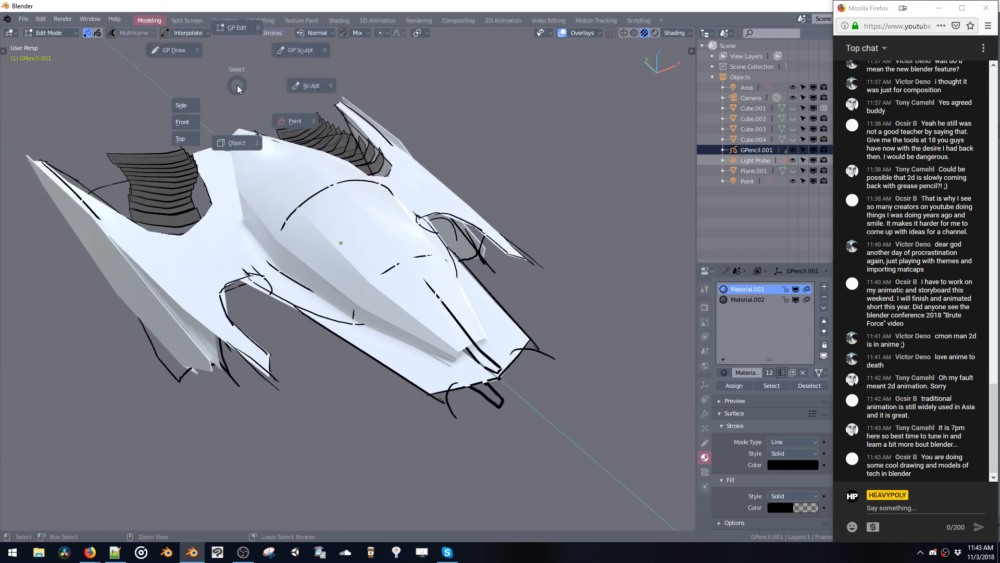
{"action": "left_click", "coordinate": [192, 49]}
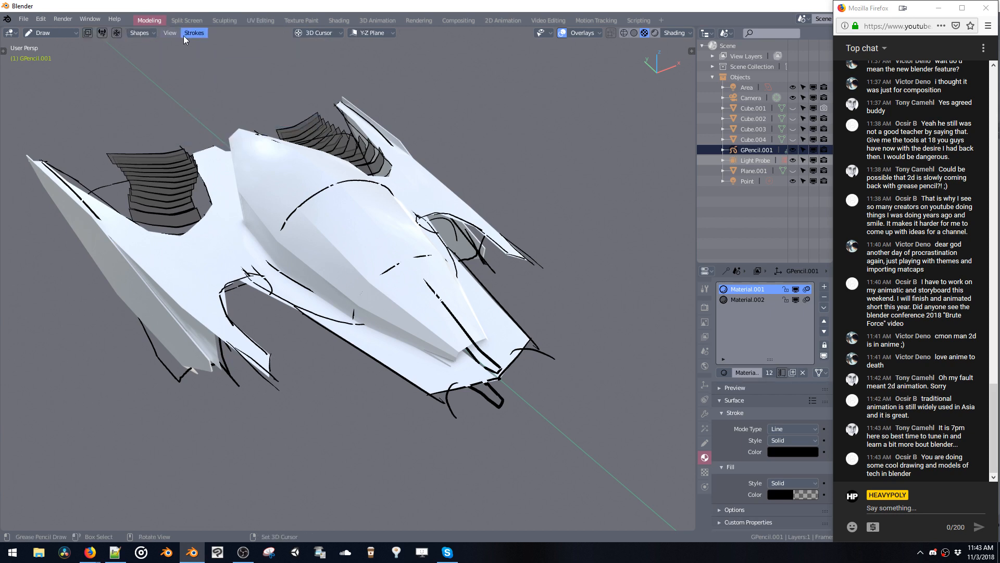
{"action": "left_click", "coordinate": [141, 33]}
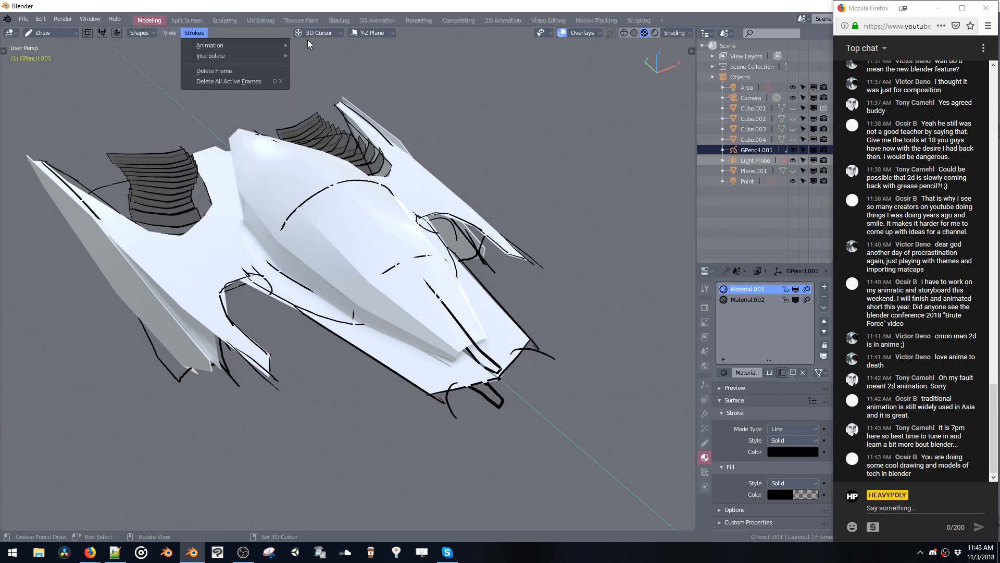
{"action": "left_click", "coordinate": [326, 32]}
{"action": "left_click", "coordinate": [305, 88]}
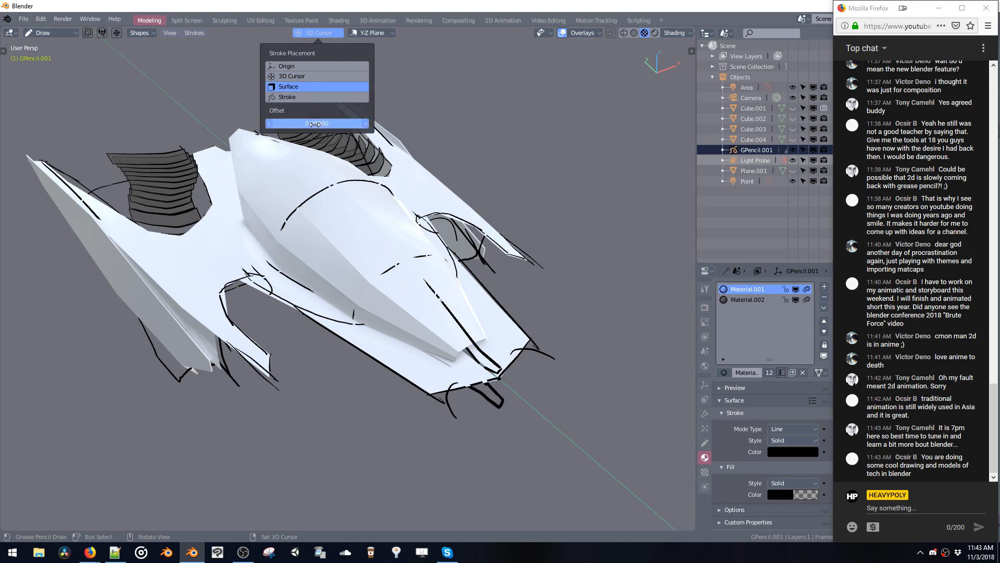
{"action": "left_click", "coordinate": [315, 123]}
{"action": "key", "text": "Return"}
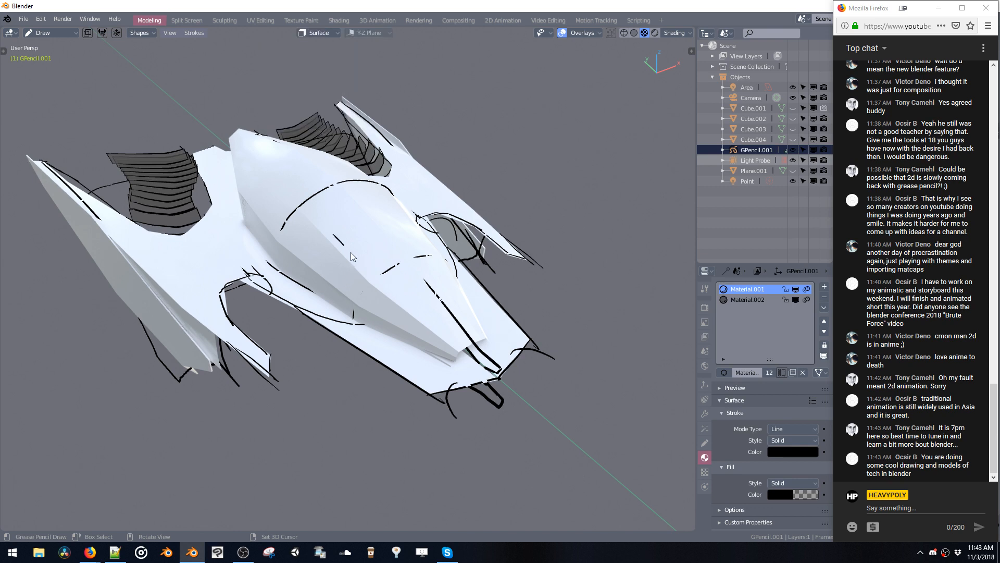
Test a stroke on the canopy, undo it, and set the surface placement offset to 0.0001.
{"action": "left_click_drag", "start_coordinate": [334, 233], "coordinate": [390, 276]}
{"action": "key", "text": "ctrl+z"}
{"action": "left_click", "coordinate": [330, 35]}
{"action": "left_click", "coordinate": [332, 123]}
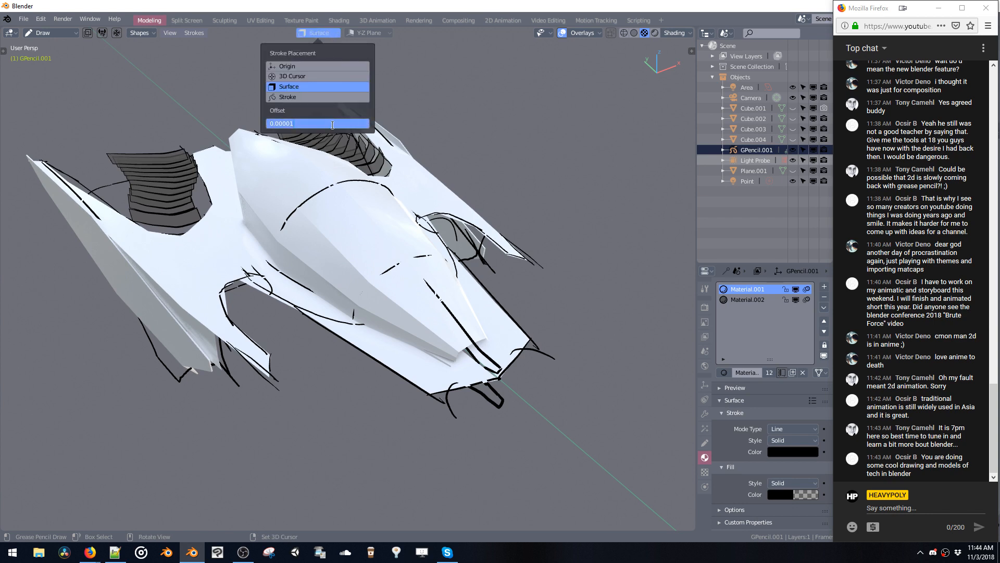
{"action": "type", "text": "0.0001"}
{"action": "key", "text": "Return"}
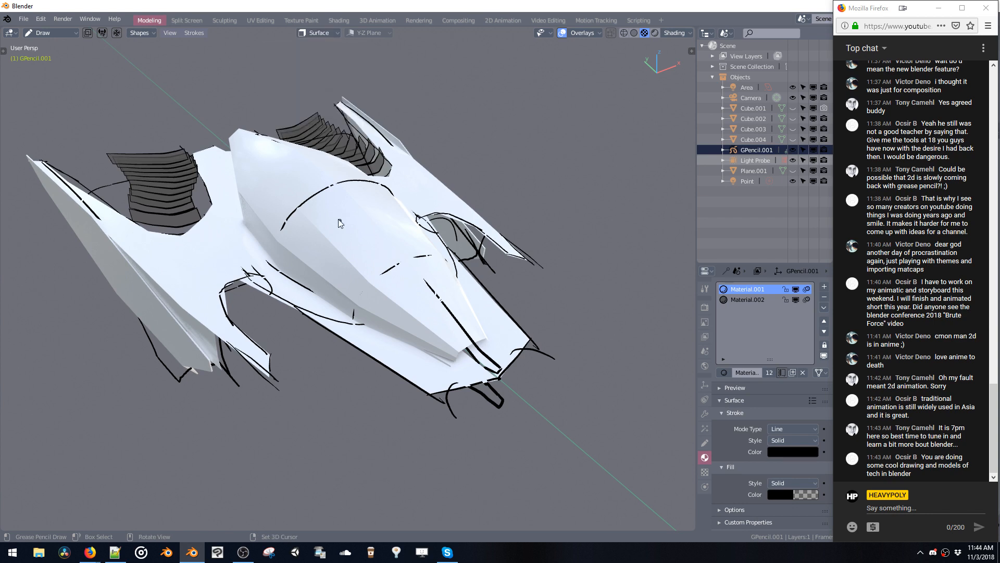
Try drawing strokes across the canopy surface, including one down its side near the front arch, and undo them.
{"action": "left_click_drag", "start_coordinate": [376, 199], "coordinate": [429, 241]}
{"action": "mouse_move", "coordinate": [329, 244]}
{"action": "middle_mouse_down", "text": "ctrl"}
{"action": "mouse_move", "coordinate": [371, 201]}
{"action": "mouse_move", "coordinate": [364, 230]}
{"action": "mouse_move", "coordinate": [355, 211]}
{"action": "middle_mouse_up", "text": "ctrl"}
{"action": "key", "text": "ctrl+z"}
{"action": "key", "text": "ctrl+z"}
{"action": "left_click_drag", "start_coordinate": [383, 165], "coordinate": [324, 237]}
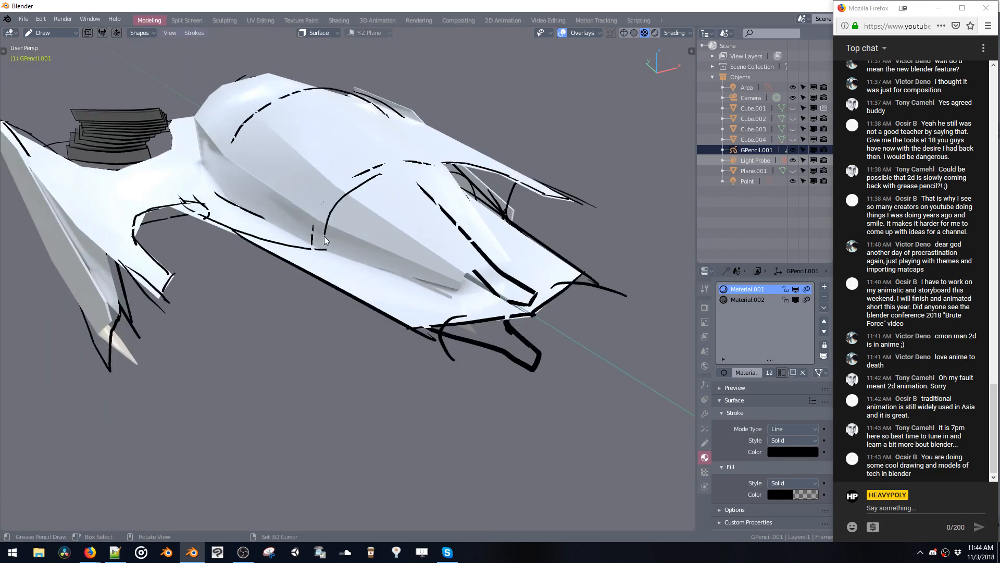
{"action": "mouse_move", "coordinate": [373, 195]}
{"action": "middle_mouse_down"}
{"action": "mouse_move", "coordinate": [339, 177]}
{"action": "mouse_move", "coordinate": [363, 181]}
{"action": "middle_mouse_up"}
{"action": "key", "text": "ctrl+z"}
Switch to Object mode, pick the ship's hull mesh, and enter its vertex editing with the surface smoothed.
{"action": "key", "text": "ctrl+space"}
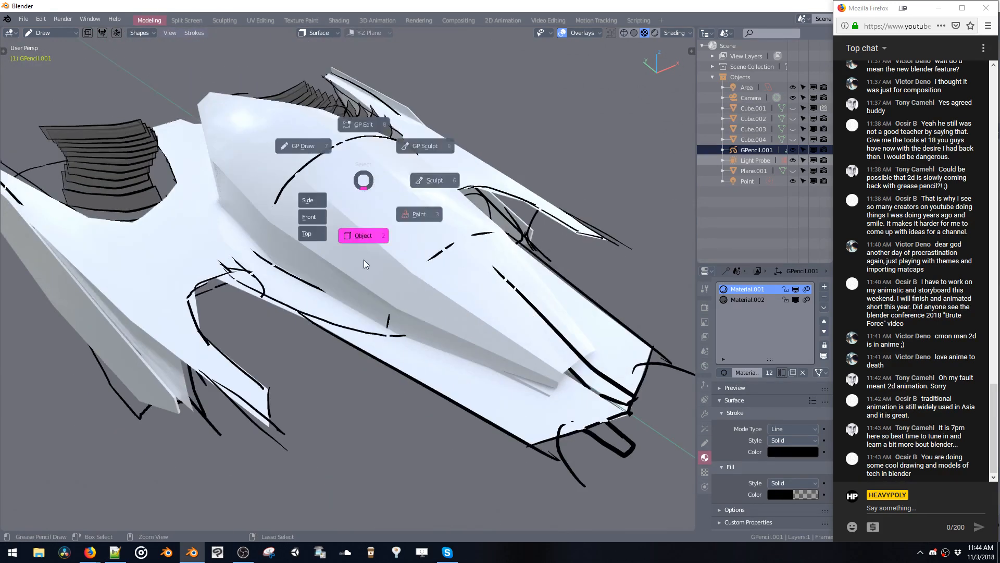
{"action": "left_click", "coordinate": [359, 239]}
{"action": "mouse_move", "coordinate": [359, 239]}
{"action": "middle_mouse_down"}
{"action": "mouse_move", "coordinate": [364, 210]}
{"action": "mouse_move", "coordinate": [352, 211]}
{"action": "mouse_move", "coordinate": [339, 253]}
{"action": "mouse_move", "coordinate": [384, 232]}
{"action": "mouse_move", "coordinate": [260, 214]}
{"action": "mouse_move", "coordinate": [363, 239]}
{"action": "middle_mouse_up"}
{"action": "key", "text": "v"}
{"action": "key", "text": "Tab"}
{"action": "key", "text": "Tab"}
{"action": "key", "text": "Tab"}
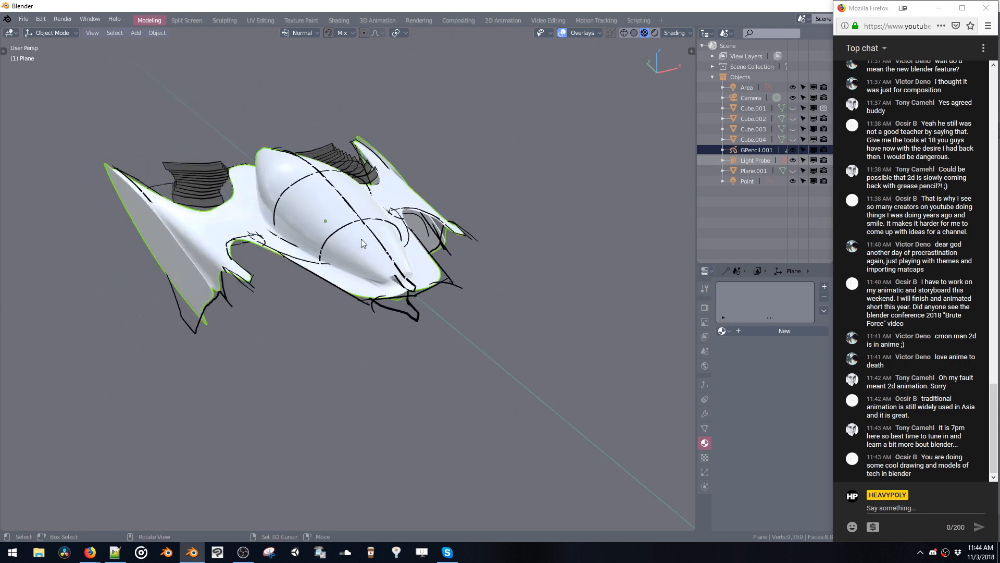
{"action": "key", "text": "Tab"}
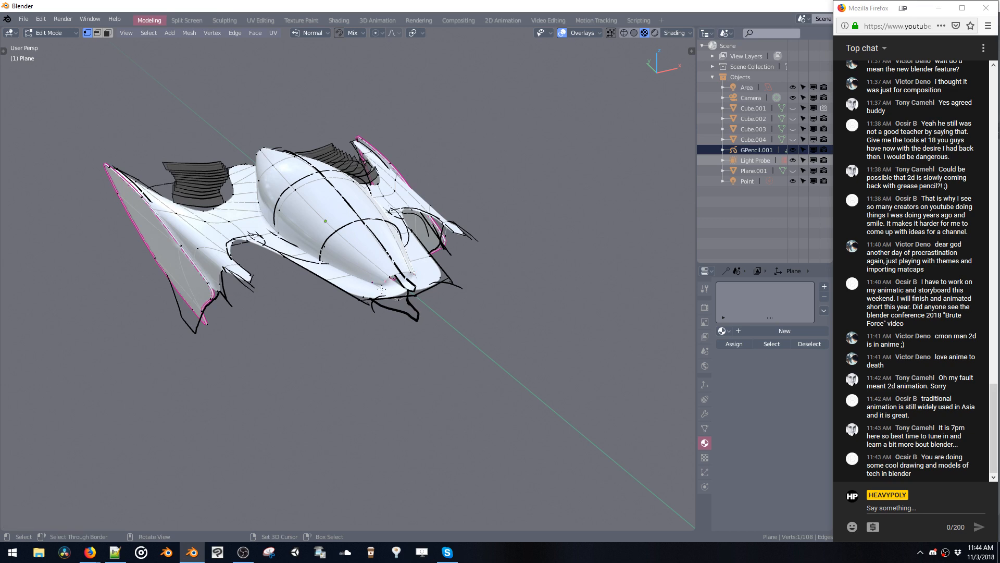
Try to merge two vertices along the canopy's lower edge and dissolve the remaining one.
{"action": "middle_click_drag", "start_coordinate": [383, 294], "coordinate": [327, 120]}
{"action": "left_click", "coordinate": [345, 163]}
{"action": "left_click", "coordinate": [359, 150], "text": "shift"}
{"action": "key", "text": "ctrl+j"}
{"action": "scroll", "coordinate": [363, 166], "scroll_direction": "up", "scroll_amount": 5}
{"action": "key", "text": "ctrl+x"}
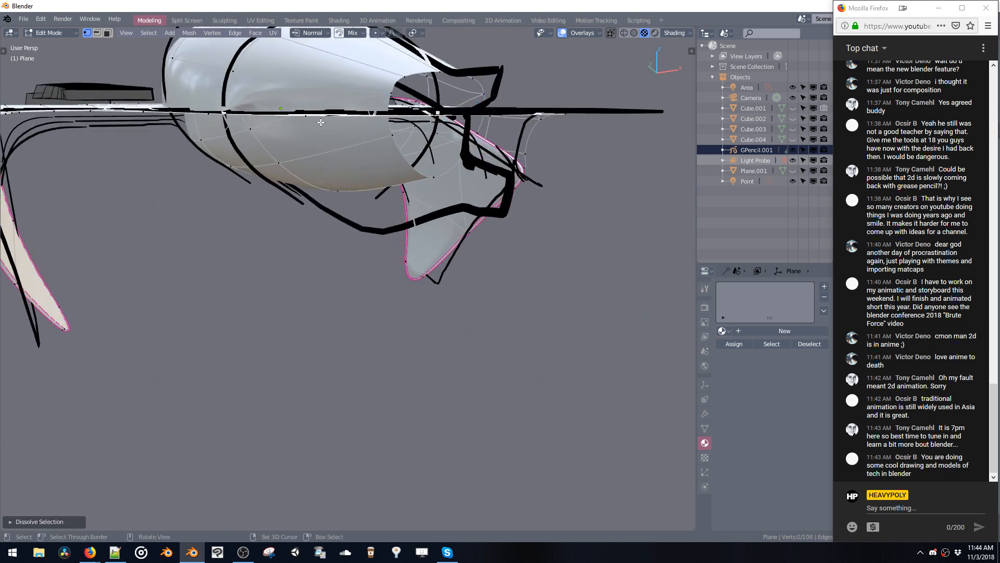
Undo the dissolve and the vertex merge along the canopy's lower edge.
{"action": "key", "text": "ctrl+z"}
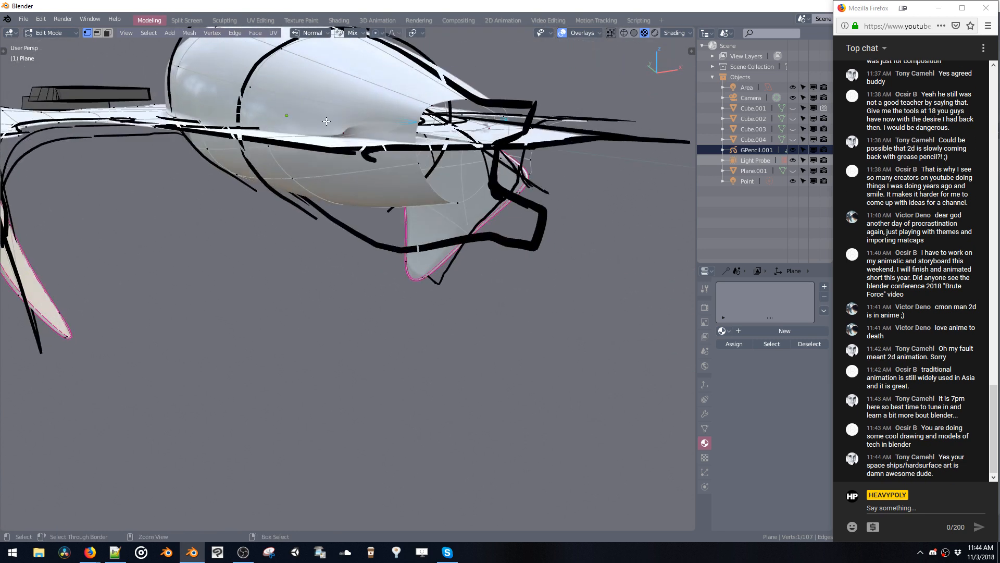
{"action": "key", "text": "ctrl+z"}
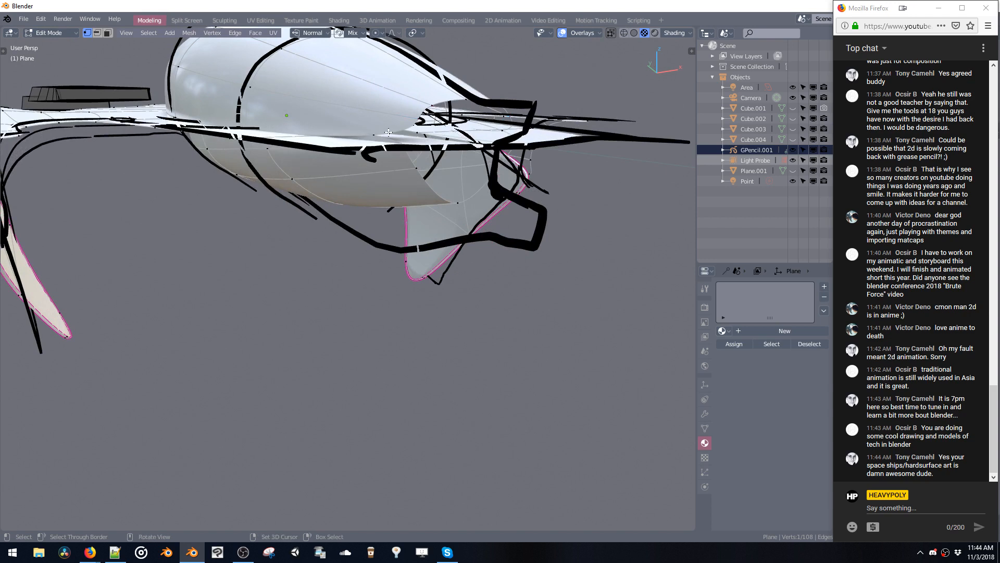
{"action": "key", "text": "ctrl+shift+z"}
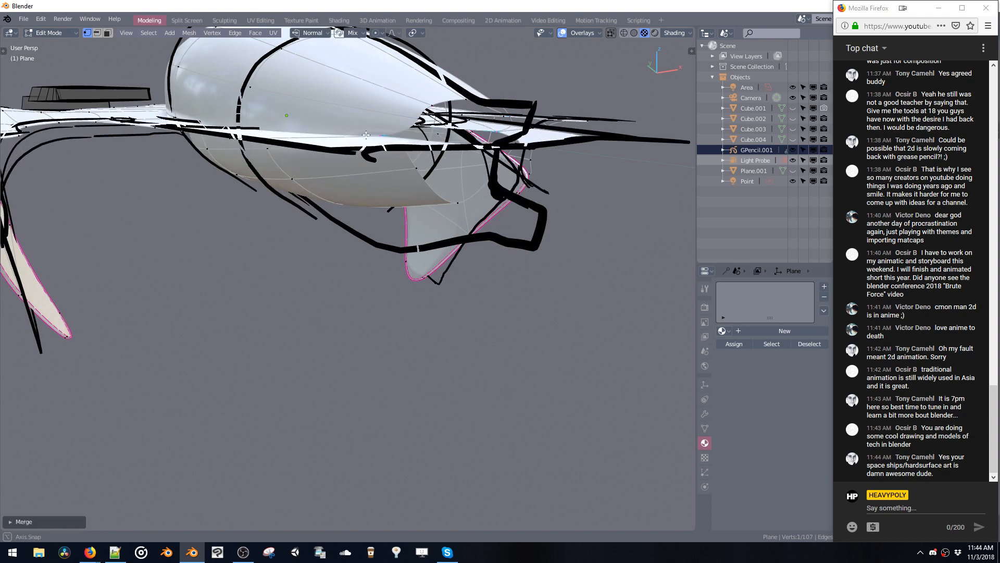
{"action": "middle_click_drag", "start_coordinate": [367, 134], "coordinate": [297, 99]}
{"action": "key", "text": "ctrl+z"}
{"action": "key", "text": "ctrl+shift+z"}
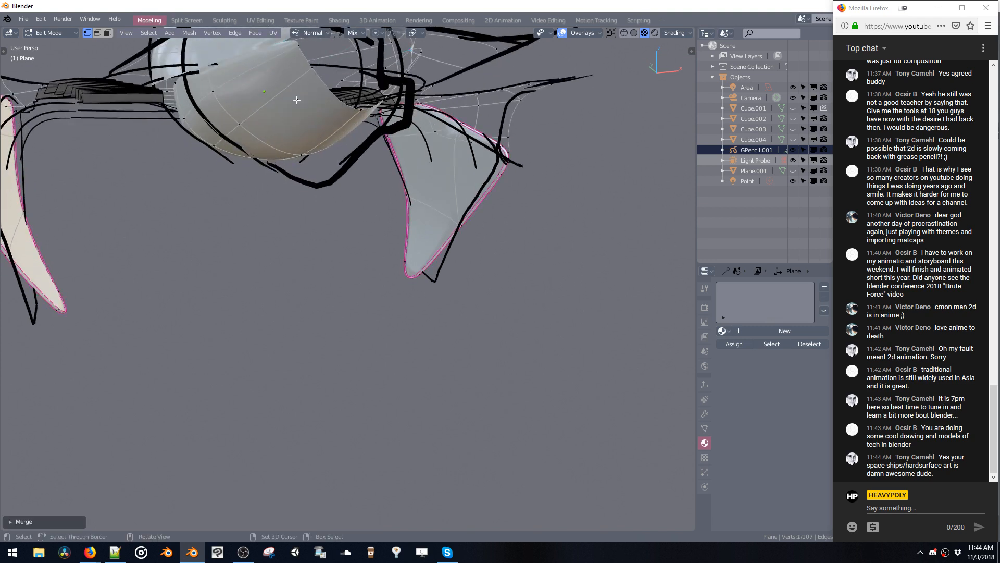
{"action": "key", "text": "ctrl+z"}
{"action": "key", "text": "ctrl+l"}
{"action": "middle_click_drag", "start_coordinate": [297, 52], "coordinate": [295, 66]}
{"action": "left_click", "coordinate": [264, 137]}
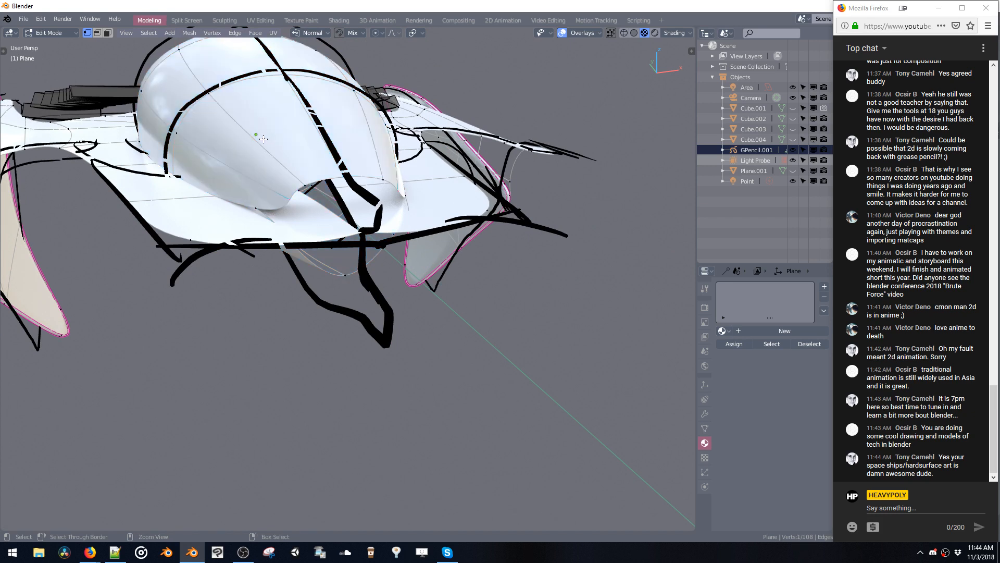
{"action": "key", "text": "ctrl+z"}
Isolate the linked canopy and lower hull pieces by hiding the rest of the mesh, and show them unsmoothed.
{"action": "middle_click_drag", "start_coordinate": [264, 139], "coordinate": [279, 133]}
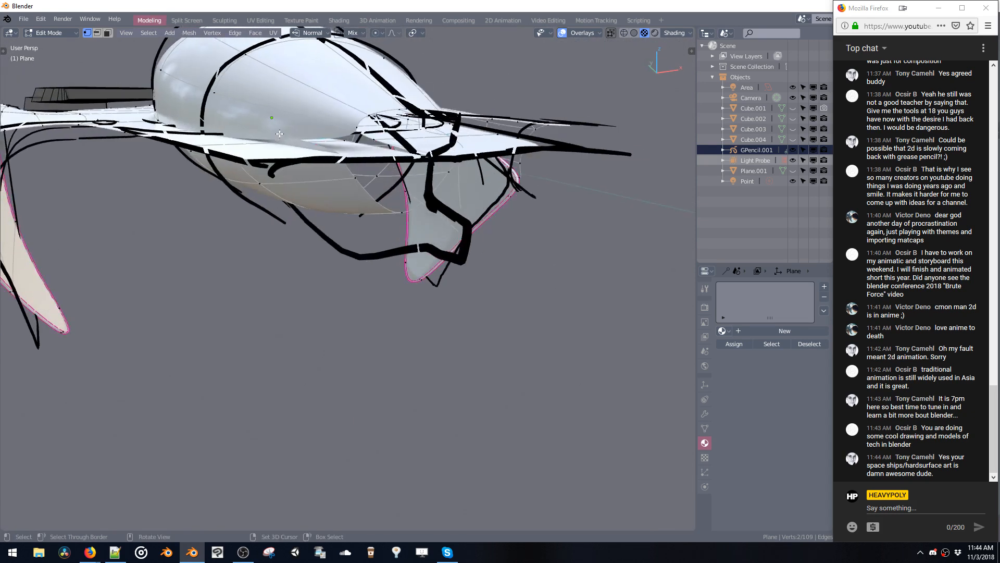
{"action": "key", "text": "ctrl+l"}
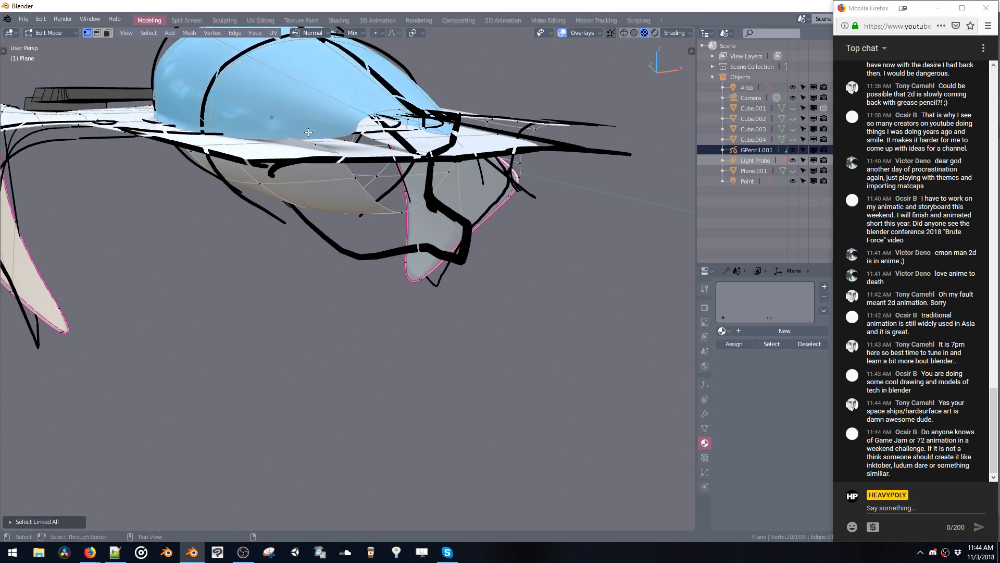
{"action": "double_click", "coordinate": [349, 183], "text": "shift"}
{"action": "key", "text": "h"}
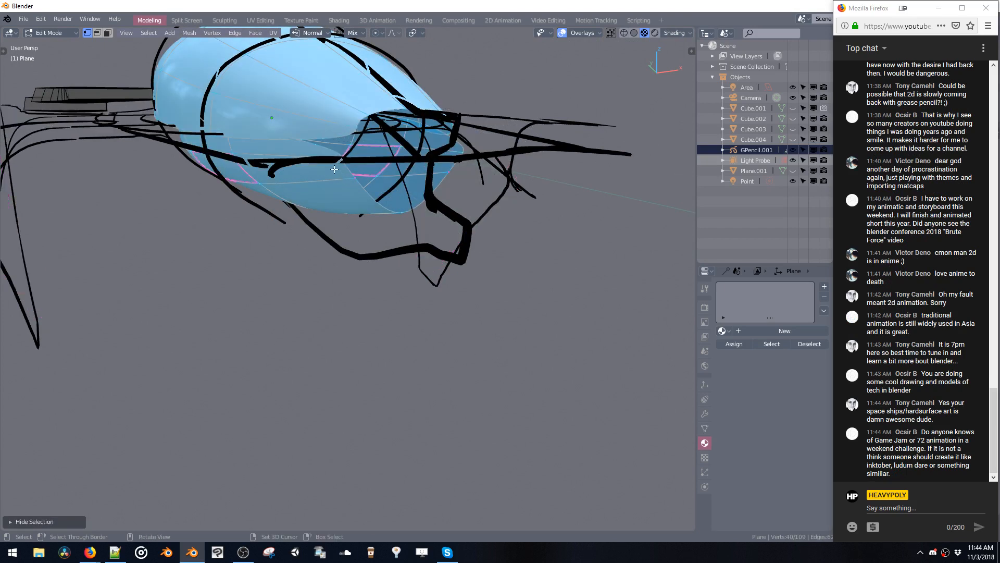
{"action": "middle_click_drag", "start_coordinate": [333, 171], "coordinate": [333, 178]}
{"action": "key", "text": "Tab"}
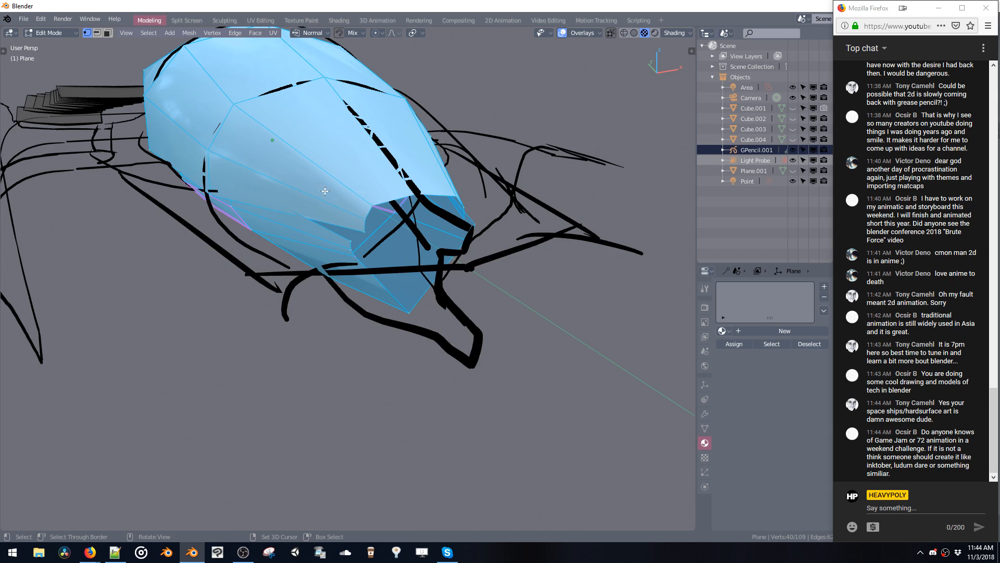
Merge the canopy's front lower corner vertex with the adjacent lower hull vertex.
{"action": "key", "text": "alt+a"}
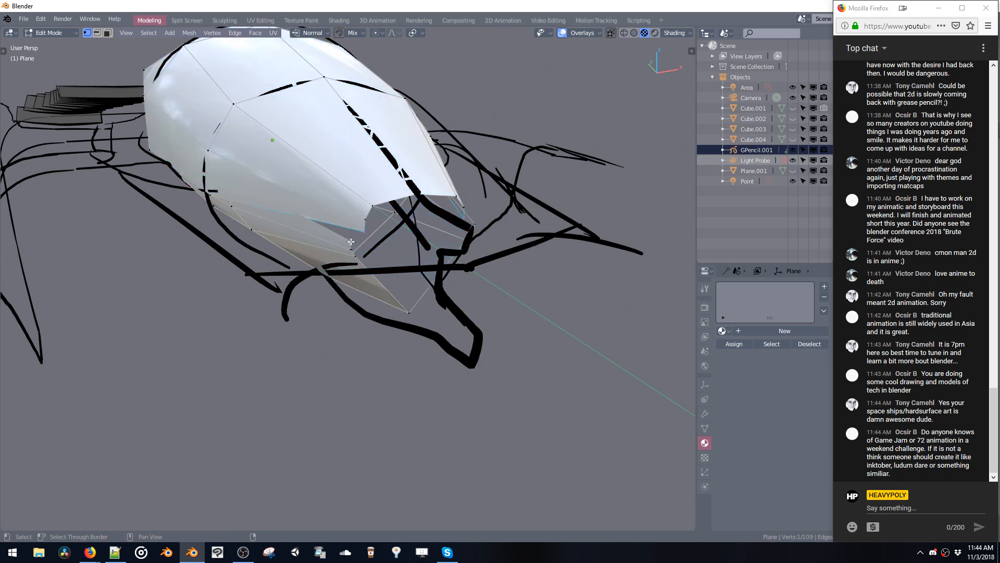
{"action": "left_click", "coordinate": [352, 241], "text": "ctrl"}
{"action": "key", "text": "ctrl+j"}
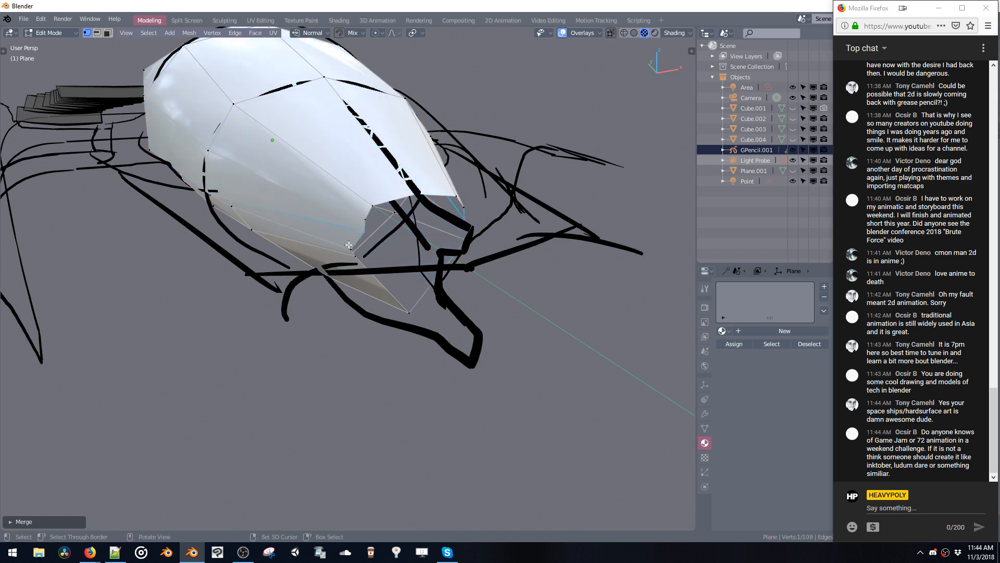
Select the vertices farther back on the seam between canopy and lower hull and move them along X.
{"action": "mouse_move", "coordinate": [275, 183]}
{"action": "middle_mouse_down"}
{"action": "mouse_move", "coordinate": [227, 119]}
{"action": "mouse_move", "coordinate": [143, 137]}
{"action": "mouse_move", "coordinate": [209, 138]}
{"action": "mouse_move", "coordinate": [208, 121]}
{"action": "middle_mouse_up"}
{"action": "left_click", "coordinate": [178, 143], "text": "shift"}
{"action": "key", "text": "g"}
{"action": "key", "text": "x"}
{"action": "left_click", "coordinate": [207, 152]}
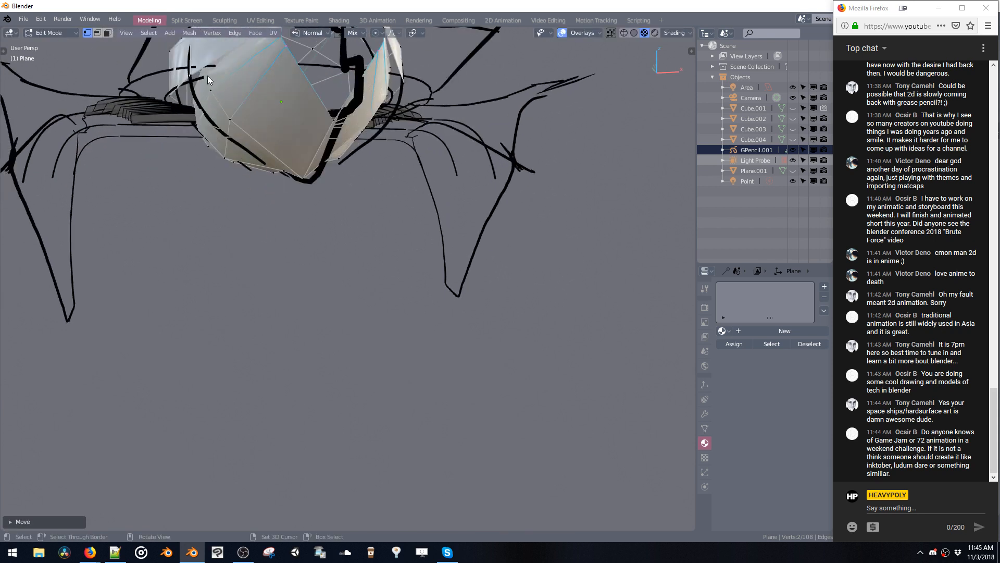
Reposition the side seam vertex and merge it with its counterpart on the other hull piece.
{"action": "middle_click_drag", "start_coordinate": [208, 76], "coordinate": [210, 66]}
{"action": "key", "text": "space"}
{"action": "left_click", "coordinate": [210, 55]}
{"action": "left_click_drag", "start_coordinate": [210, 55], "coordinate": [216, 57]}
{"action": "key", "text": "space"}
{"action": "left_click", "coordinate": [211, 56]}
{"action": "left_click", "coordinate": [196, 66], "text": "shift"}
{"action": "key", "text": "ctrl+j"}
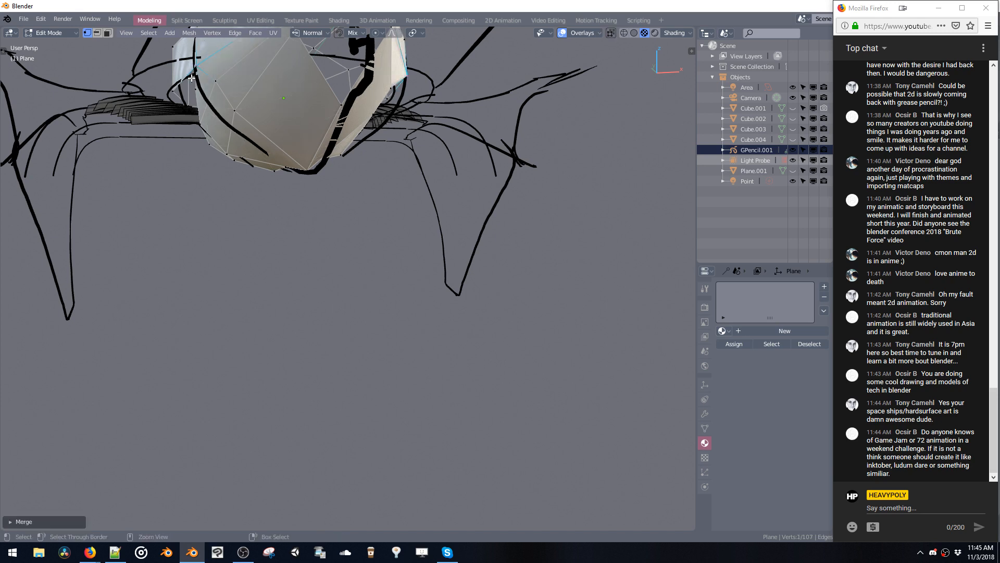
Merge the remaining two pairs of side vertices toward the rear to close the canopy and lower hull seam.
{"action": "middle_click_drag", "start_coordinate": [192, 78], "coordinate": [252, 95]}
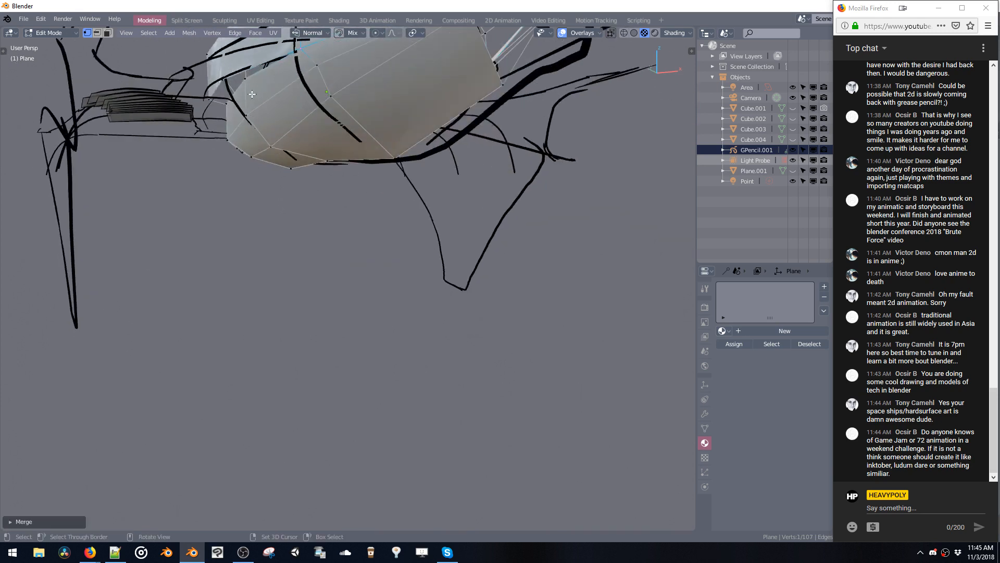
{"action": "left_click", "coordinate": [245, 82]}
{"action": "left_click", "coordinate": [222, 82], "text": "shift"}
{"action": "key", "text": "ctrl+j"}
{"action": "left_click", "coordinate": [225, 104]}
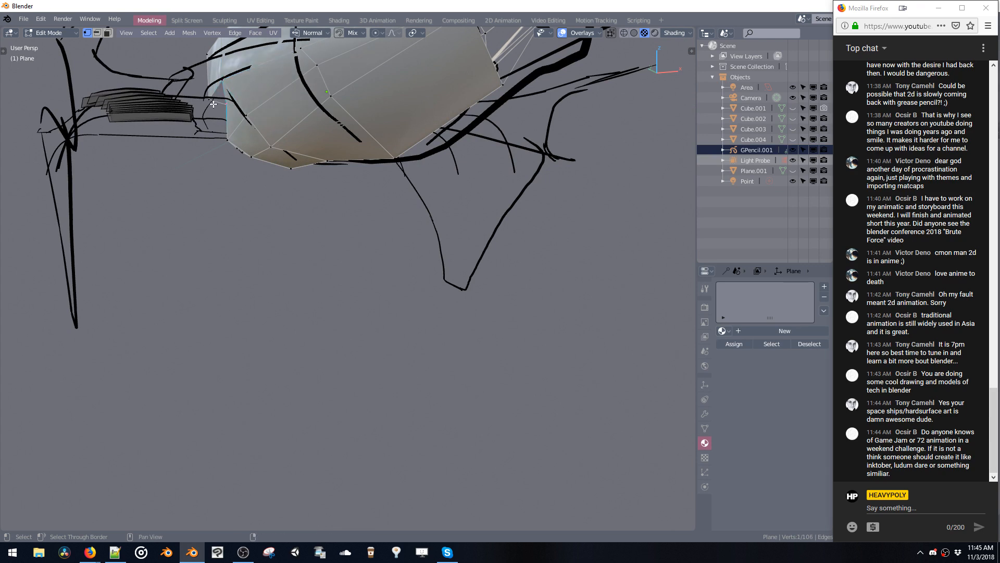
{"action": "left_click", "coordinate": [213, 105], "text": "shift"}
{"action": "key", "text": "ctrl+j"}
Leave mesh editing, select the GPencil.001 object, and switch it to Draw mode.
{"action": "middle_click_drag", "start_coordinate": [213, 104], "coordinate": [247, 164]}
{"action": "key", "text": "Tab"}
{"action": "middle_click_drag", "start_coordinate": [247, 164], "coordinate": [214, 134], "text": "shift"}
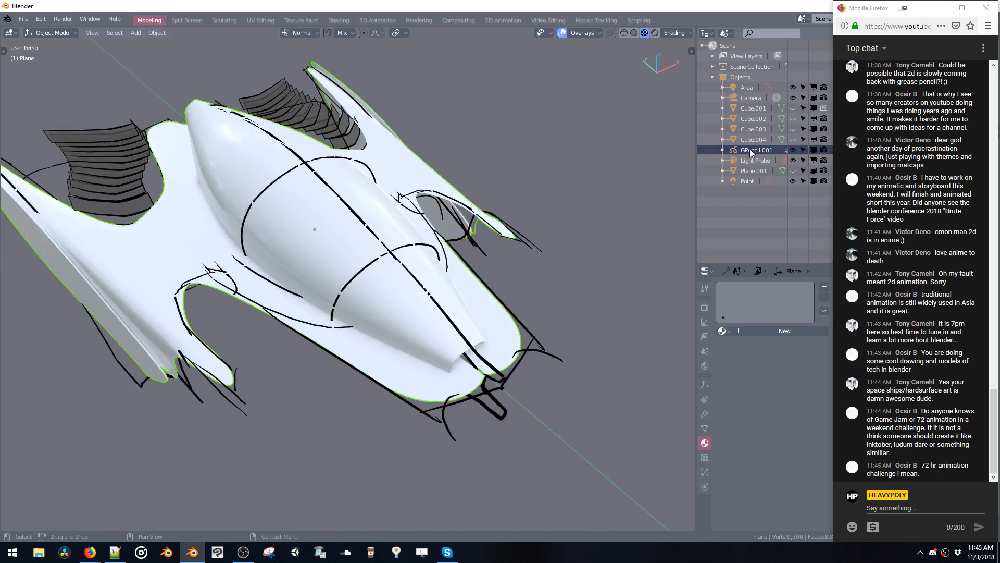
{"action": "left_click", "coordinate": [749, 149]}
{"action": "key", "text": "ctrl+Tab"}
{"action": "left_click", "coordinate": [270, 188]}
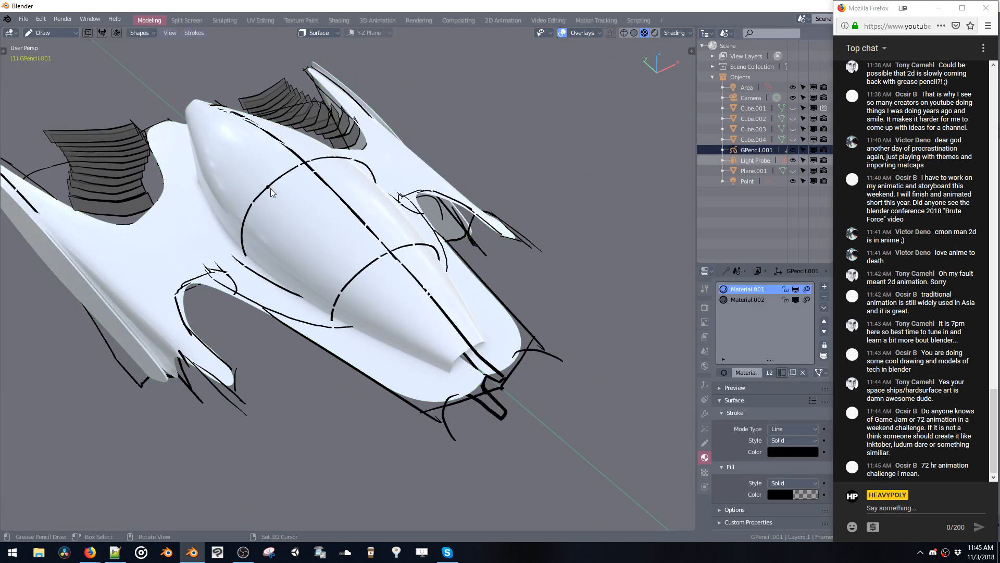
Try drawing a lengthwise stroke on the smoothed canopy surface and undo it.
{"action": "middle_click_drag", "start_coordinate": [313, 208], "coordinate": [326, 205]}
{"action": "left_click_drag", "start_coordinate": [320, 229], "coordinate": [391, 275]}
{"action": "middle_click_drag", "start_coordinate": [353, 228], "coordinate": [332, 173]}
{"action": "key", "text": "ctrl+z"}
Draw a closed panel outline with grease pencil on the canopy's front section, ahead of the second cross arc.
{"action": "left_click", "coordinate": [329, 33]}
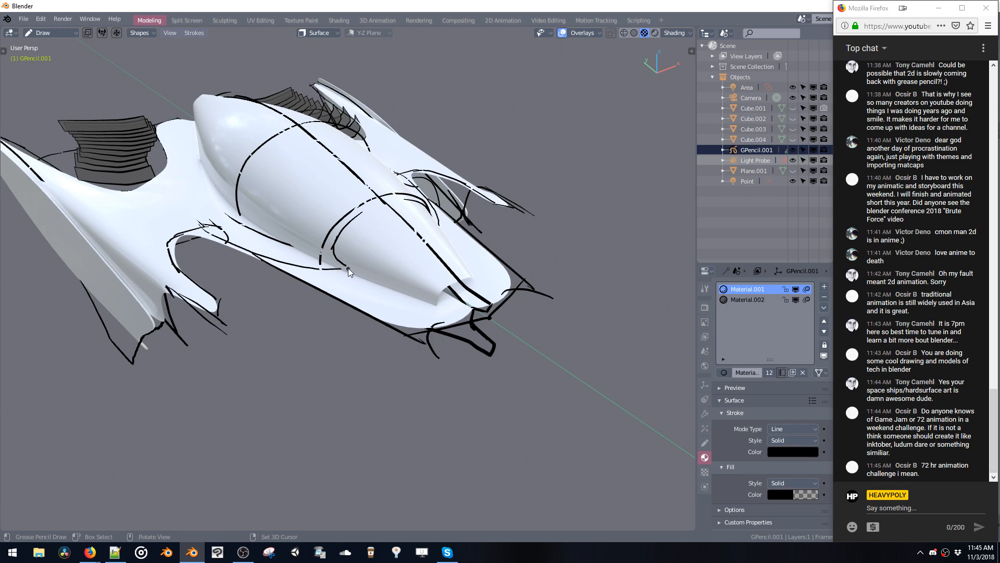
{"action": "left_click_drag", "start_coordinate": [359, 274], "coordinate": [408, 289]}
{"action": "left_click_drag", "start_coordinate": [380, 214], "coordinate": [401, 230]}
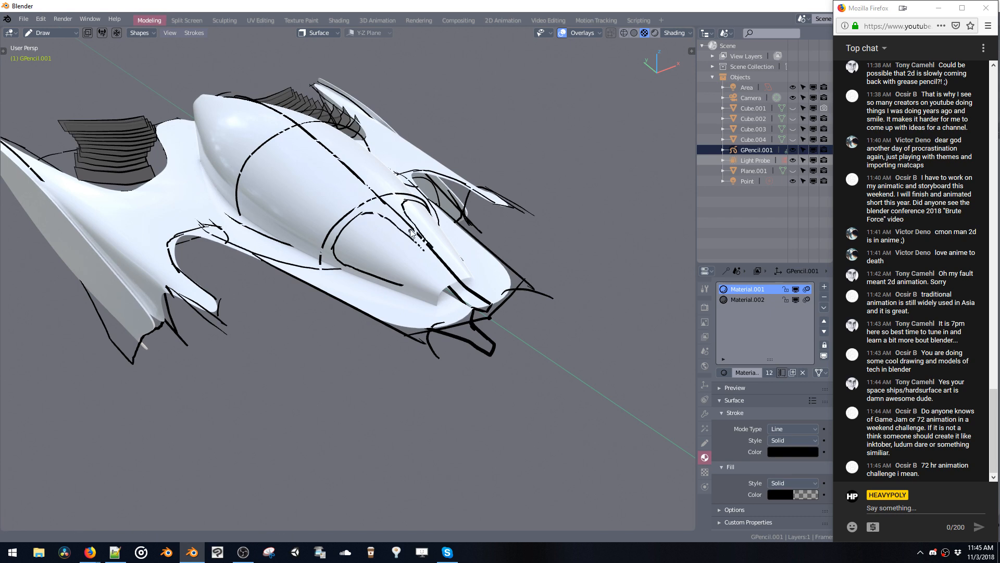
{"action": "scroll", "coordinate": [411, 229], "scroll_direction": "up", "scroll_amount": 4}
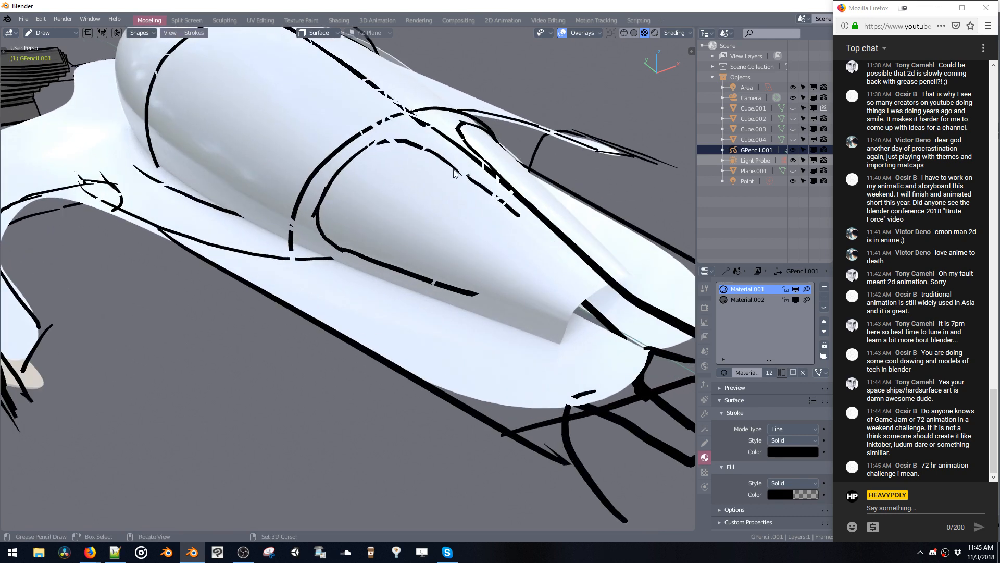
{"action": "middle_click_drag", "start_coordinate": [390, 118], "coordinate": [371, 104]}
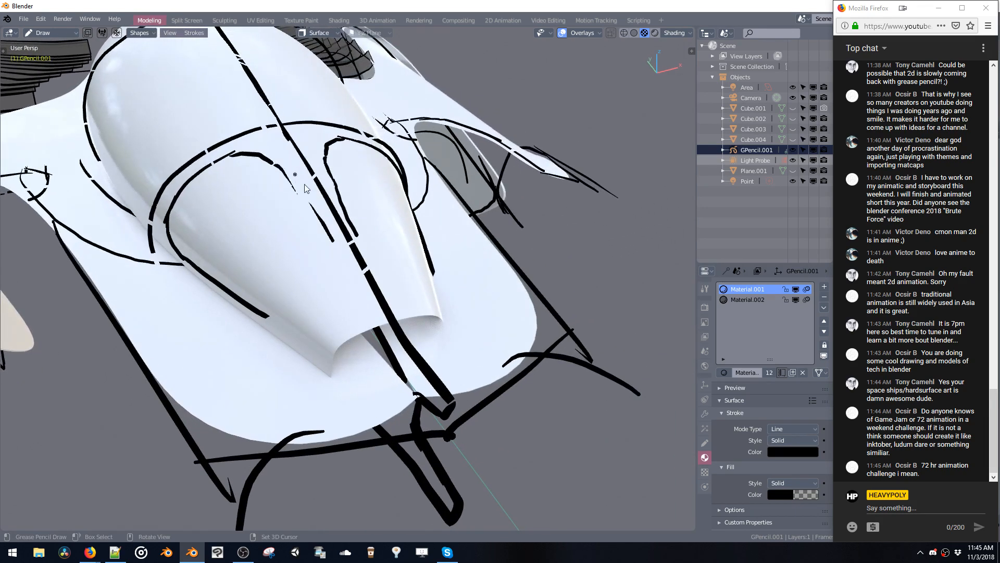
{"action": "middle_click_drag", "start_coordinate": [346, 170], "coordinate": [467, 255]}
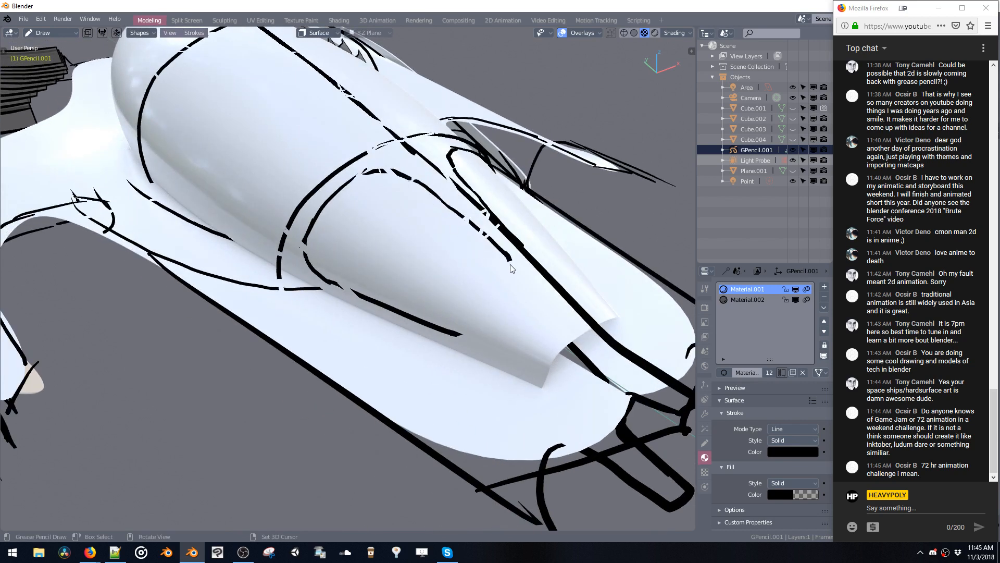
{"action": "left_click_drag", "start_coordinate": [512, 268], "coordinate": [471, 330]}
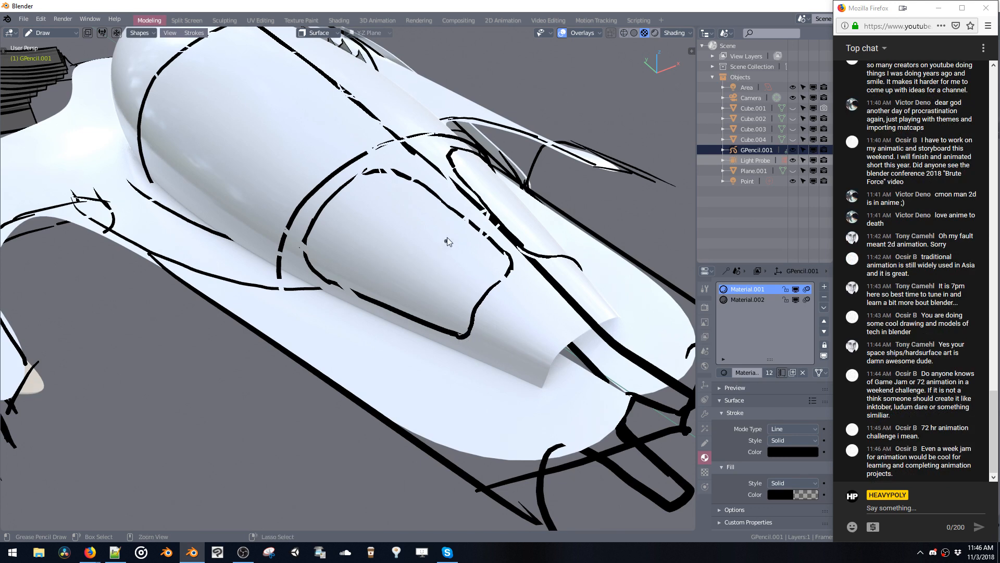
Redraw the inner edge of the front canopy panel outline as an inward-curving line.
{"action": "scroll", "coordinate": [453, 239], "scroll_direction": "down", "scroll_amount": 5}
{"action": "mouse_move", "coordinate": [453, 240]}
{"action": "middle_mouse_down"}
{"action": "mouse_move", "coordinate": [389, 270]}
{"action": "mouse_move", "coordinate": [305, 229]}
{"action": "middle_mouse_up"}
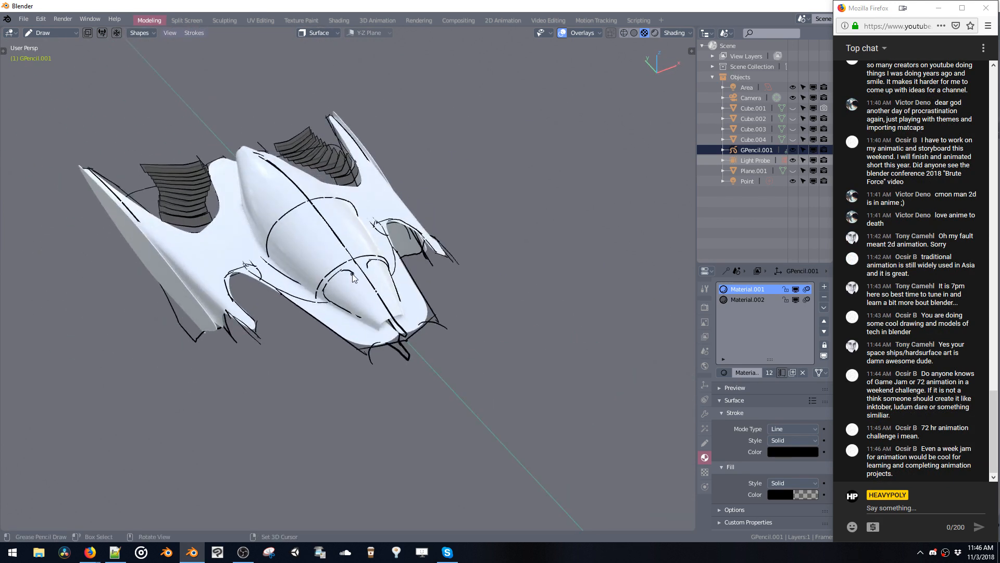
{"action": "scroll", "coordinate": [355, 286], "scroll_direction": "up", "scroll_amount": 4}
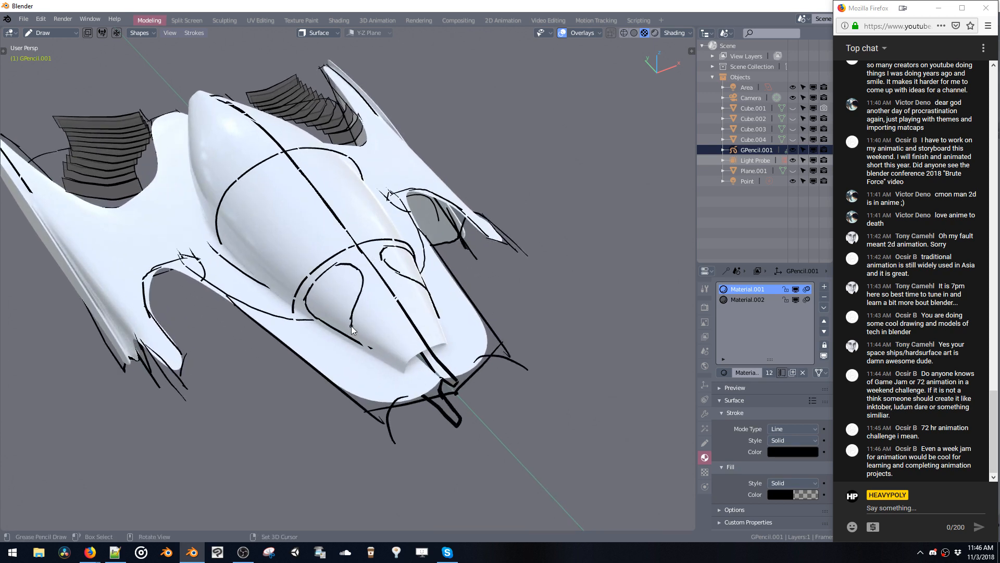
{"action": "key", "text": "ctrl+z"}
Draw a narrow rounded slot along the canopy's centreline and a small rounded square between the two cross arcs.
{"action": "middle_click_drag", "start_coordinate": [349, 308], "coordinate": [429, 382], "text": "shift"}
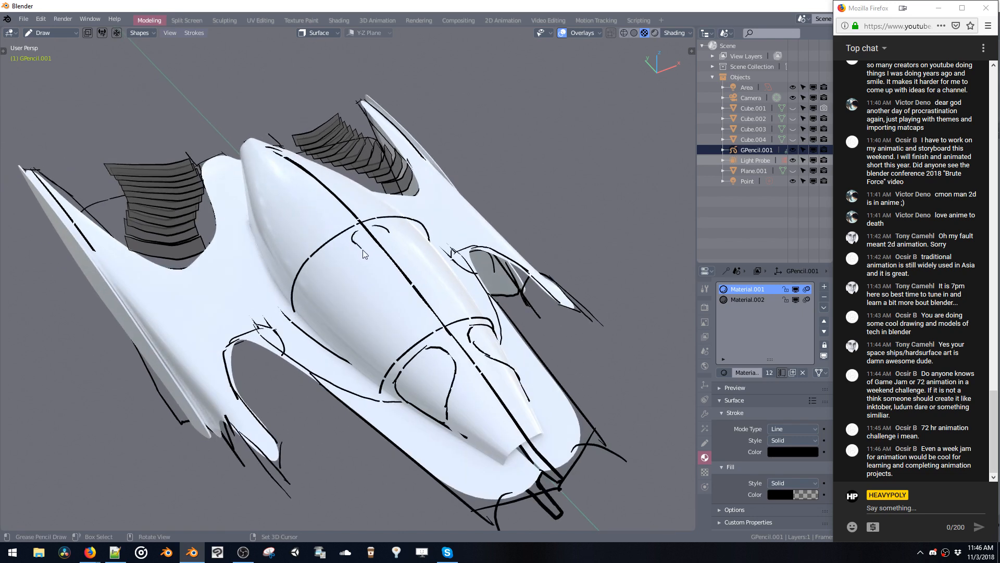
{"action": "left_click_drag", "start_coordinate": [401, 292], "coordinate": [405, 295]}
{"action": "middle_click_drag", "start_coordinate": [362, 291], "coordinate": [386, 263], "text": "shift"}
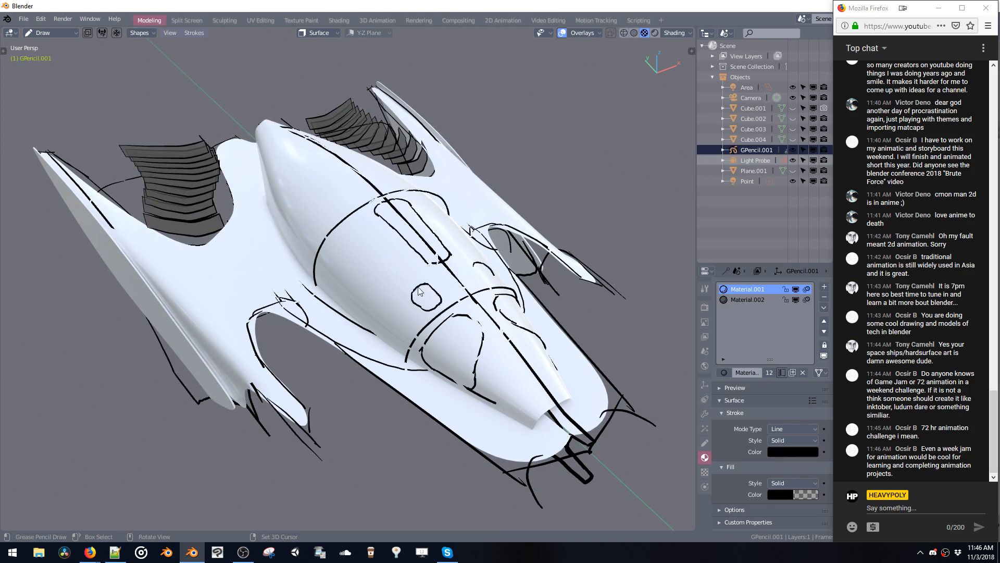
Leave grease pencil drawing, open the Plane hull object's mesh for editing and reveal its hidden geometry.
{"action": "middle_click_drag", "start_coordinate": [374, 267], "coordinate": [475, 287]}
{"action": "key", "text": "ctrl+Tab"}
{"action": "left_click", "coordinate": [419, 291]}
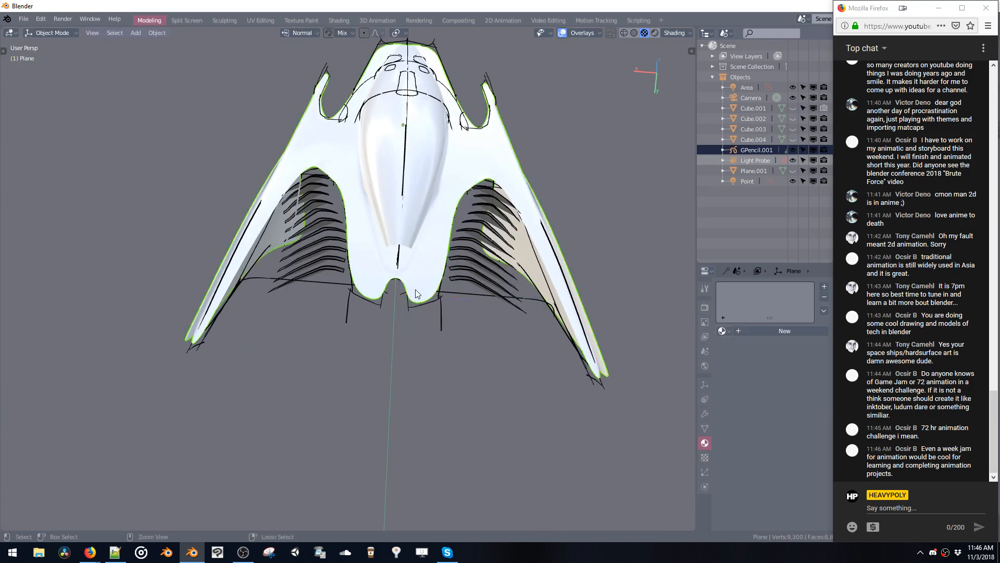
{"action": "key", "text": "Tab"}
{"action": "key", "text": "l"}
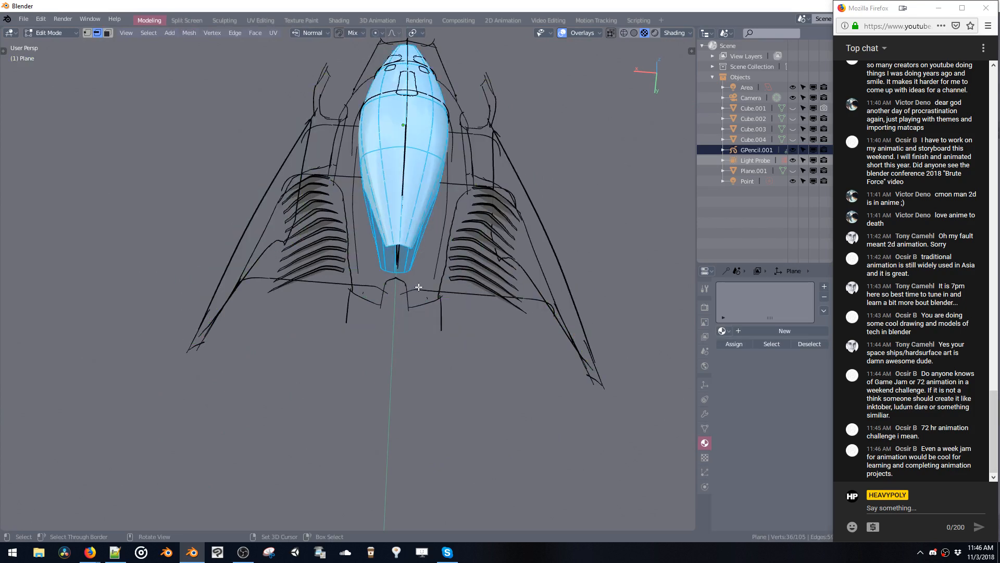
{"action": "key", "text": "alt+h"}
Add an edge loop across the hull's notched tail, slide it fully to the end edge, and leave mesh editing.
{"action": "key", "text": "ctrl+r"}
{"action": "left_click", "coordinate": [436, 293]}
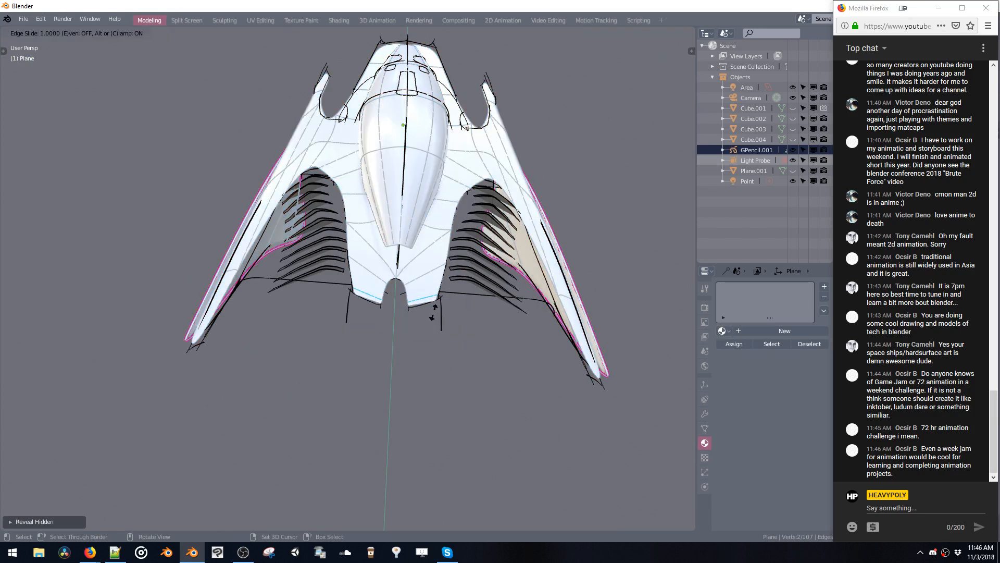
{"action": "left_click", "coordinate": [433, 312]}
{"action": "key", "text": "Tab"}
Select the GPencil.001 object and switch it to Edit mode.
{"action": "mouse_move", "coordinate": [445, 301]}
{"action": "middle_mouse_down"}
{"action": "mouse_move", "coordinate": [268, 288]}
{"action": "mouse_move", "coordinate": [226, 240]}
{"action": "mouse_move", "coordinate": [323, 274]}
{"action": "mouse_move", "coordinate": [297, 286]}
{"action": "mouse_move", "coordinate": [306, 233]}
{"action": "mouse_move", "coordinate": [296, 251]}
{"action": "middle_mouse_up"}
{"action": "key", "text": "Tab"}
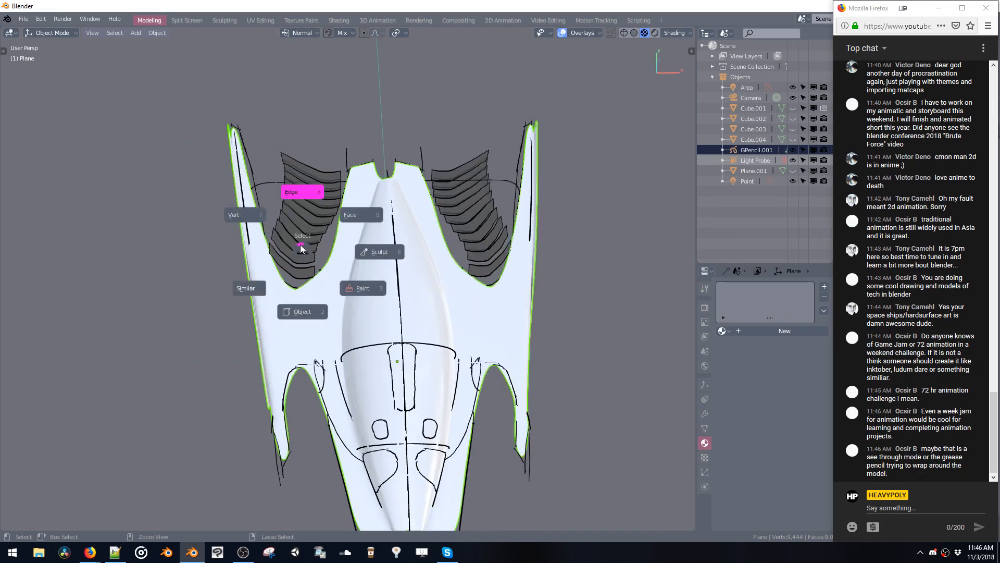
{"action": "left_click", "coordinate": [301, 193]}
{"action": "key", "text": "ctrl+space"}
{"action": "left_click", "coordinate": [300, 242]}
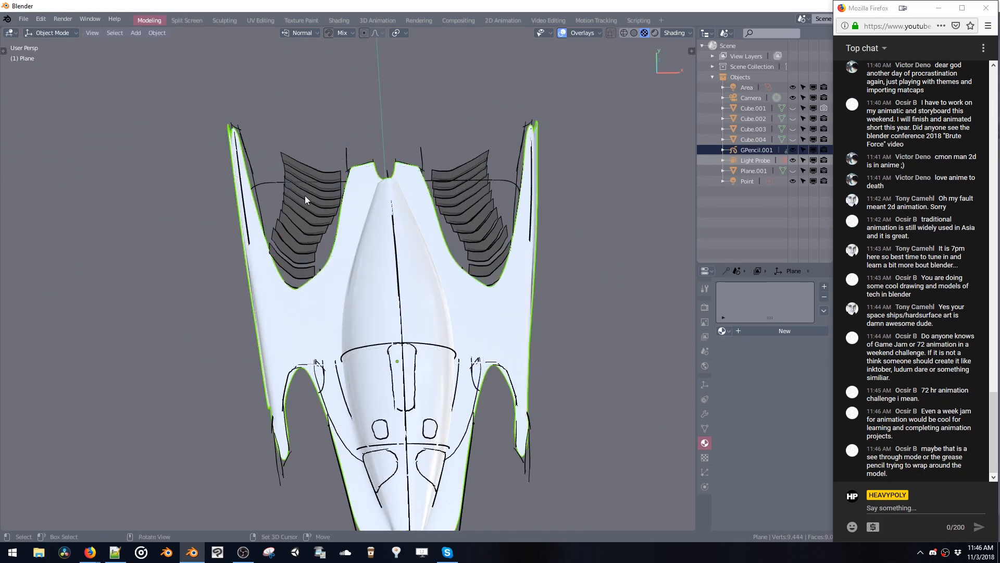
{"action": "left_click", "coordinate": [734, 149]}
{"action": "key", "text": "Tab"}
{"action": "left_click", "coordinate": [292, 174]}
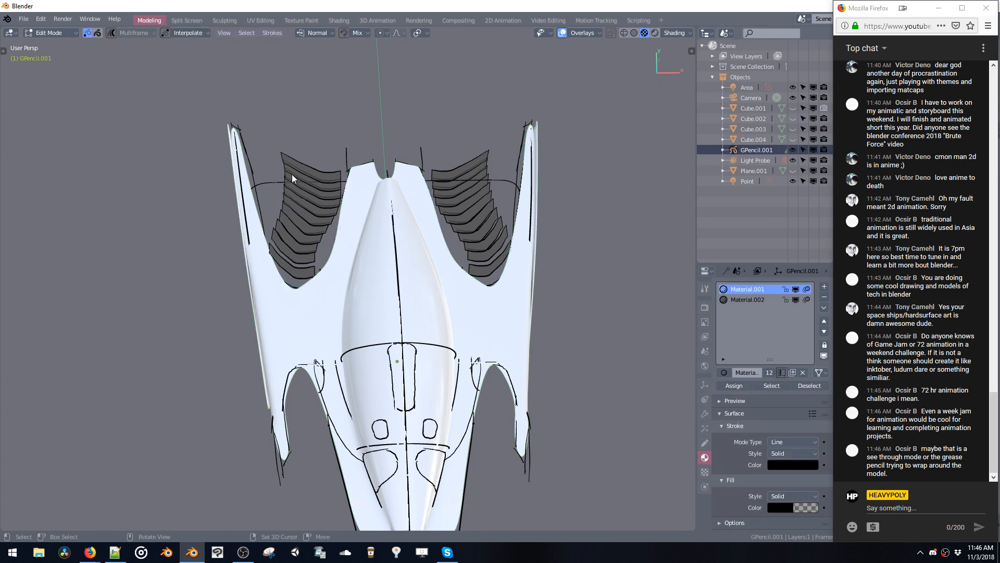
Select the outer end points of the grease pencil slat strokes between the hull and one wing.
{"action": "mouse_move", "coordinate": [266, 138]}
{"action": "left_mouse_down"}
{"action": "mouse_move", "coordinate": [294, 174]}
{"action": "mouse_move", "coordinate": [289, 196]}
{"action": "mouse_move", "coordinate": [306, 217]}
{"action": "left_mouse_up"}
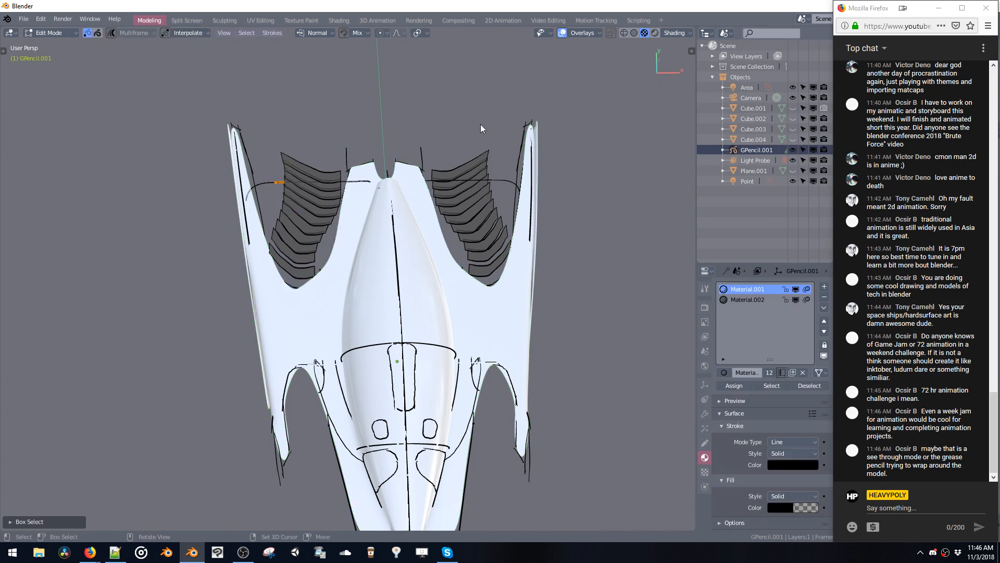
{"action": "left_click_drag", "start_coordinate": [480, 129], "coordinate": [508, 271]}
{"action": "middle_click_drag", "start_coordinate": [508, 271], "coordinate": [452, 232]}
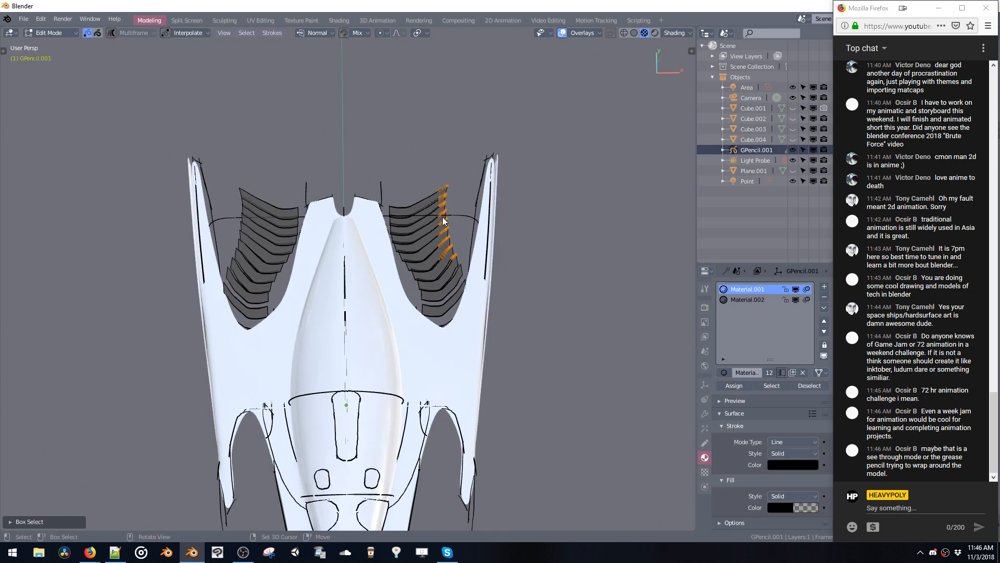
{"action": "left_click_drag", "start_coordinate": [441, 175], "coordinate": [449, 204]}
{"action": "left_click_drag", "start_coordinate": [462, 258], "coordinate": [462, 258]}
Try moving the selected slat end points along the global Y axis and undo it.
{"action": "key", "text": "g"}
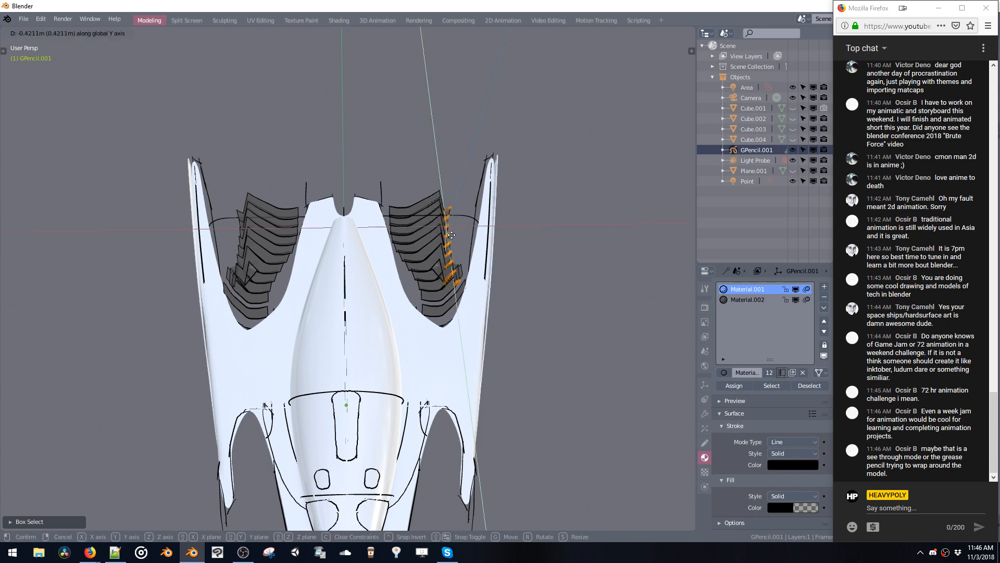
{"action": "left_click", "coordinate": [421, 210]}
{"action": "key", "text": "ctrl+z"}
Try Connected proportional editing, set it to Enable, and try moving the slat end points with smooth falloff.
{"action": "left_click", "coordinate": [383, 33]}
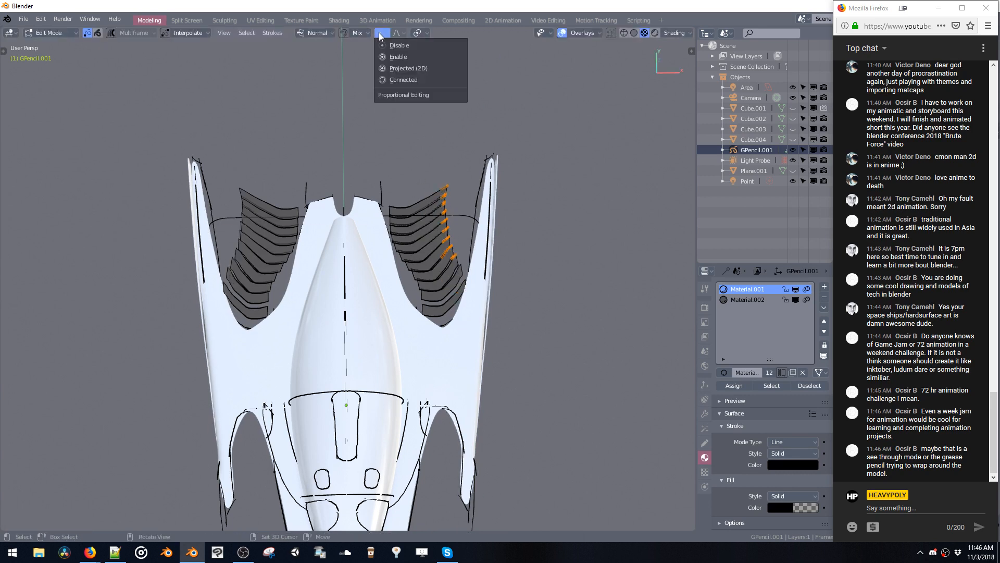
{"action": "left_click", "coordinate": [401, 78]}
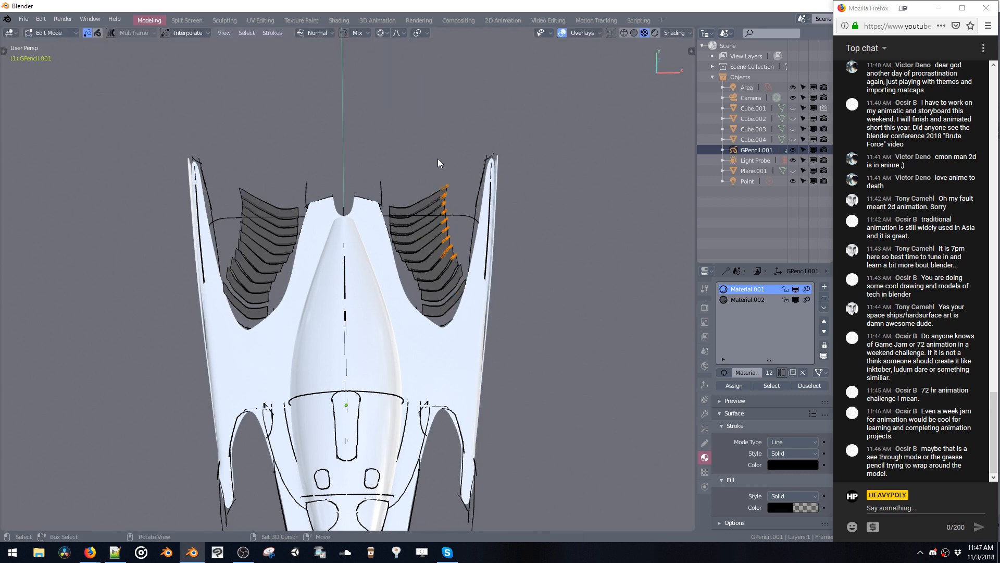
{"action": "left_click", "coordinate": [457, 249]}
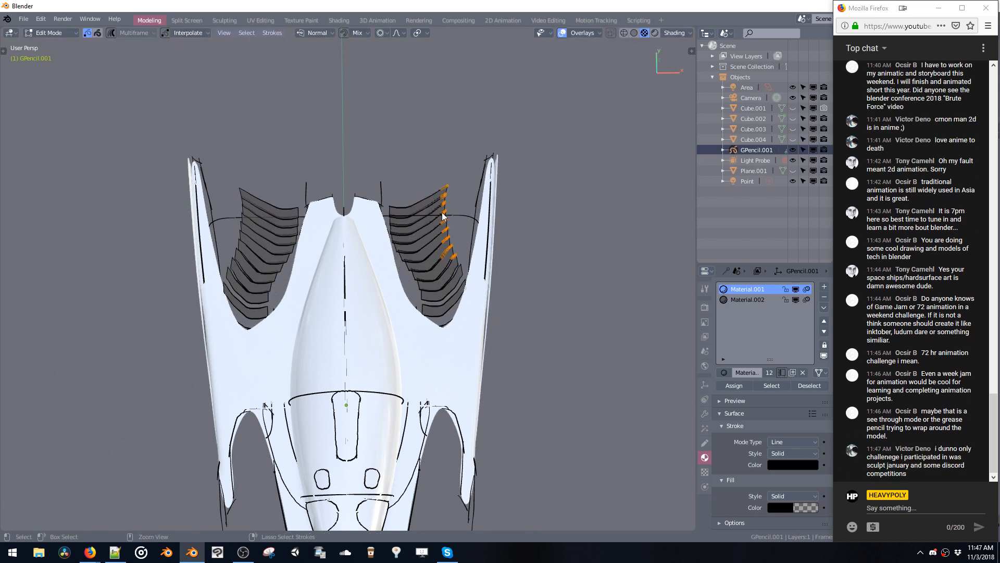
{"action": "left_click", "coordinate": [381, 33]}
{"action": "left_click", "coordinate": [399, 56]}
{"action": "key", "text": "g"}
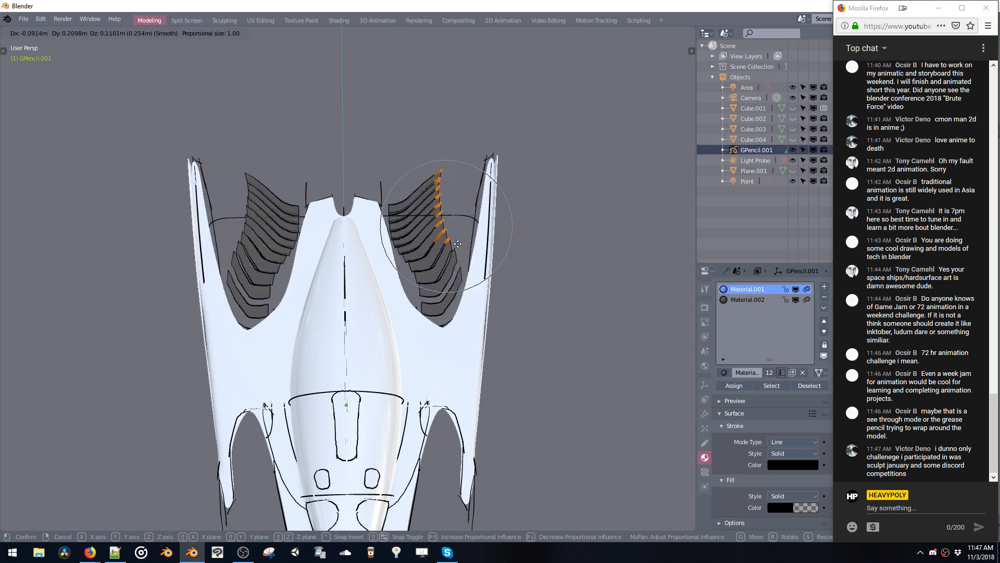
{"action": "left_click", "coordinate": [436, 209]}
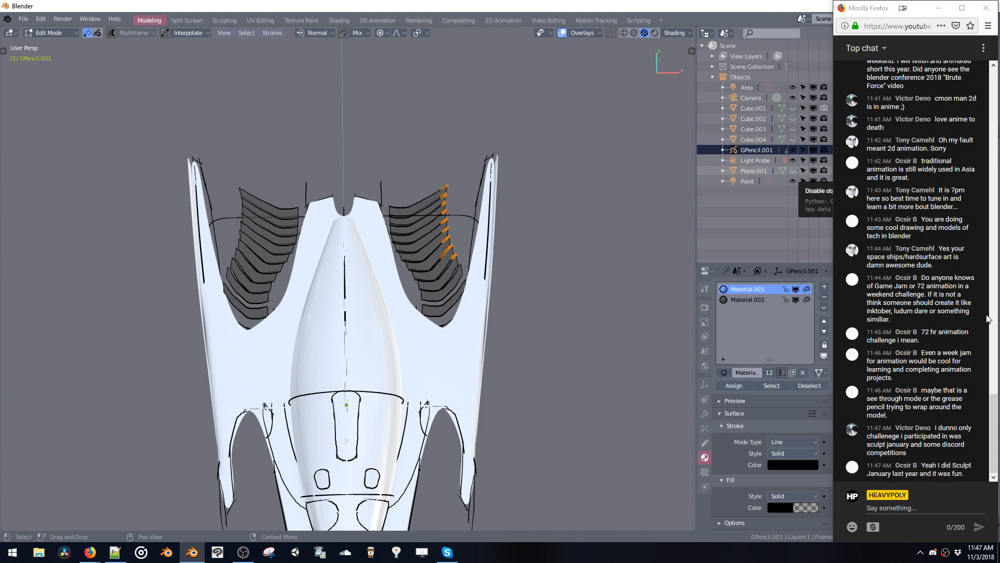
Switch to the Firefox live chat window and read the viewers' earlier and most recent messages.
{"action": "scroll", "coordinate": [988, 375], "scroll_direction": "up", "scroll_amount": 3}
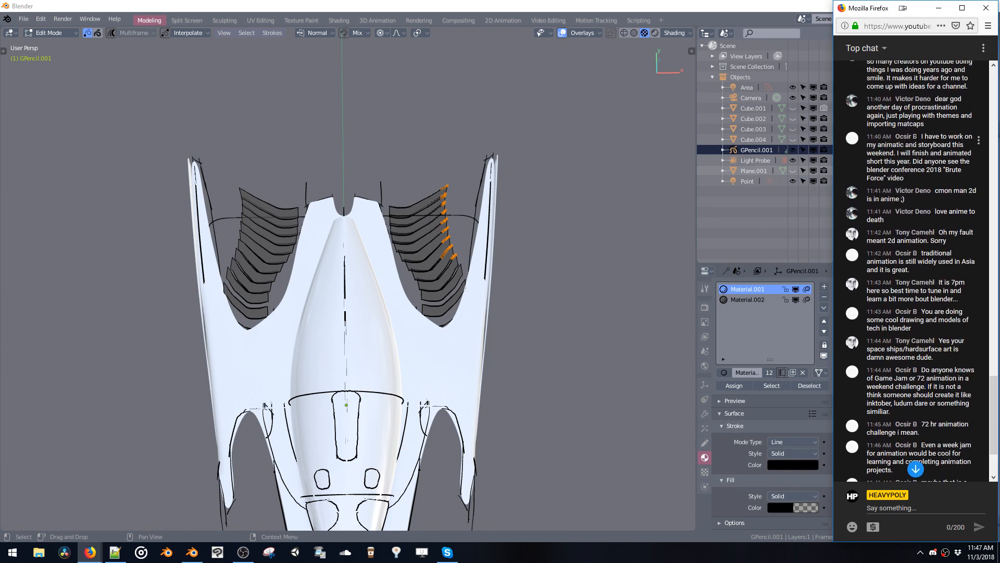
{"action": "left_click_drag", "start_coordinate": [922, 137], "coordinate": [922, 175]}
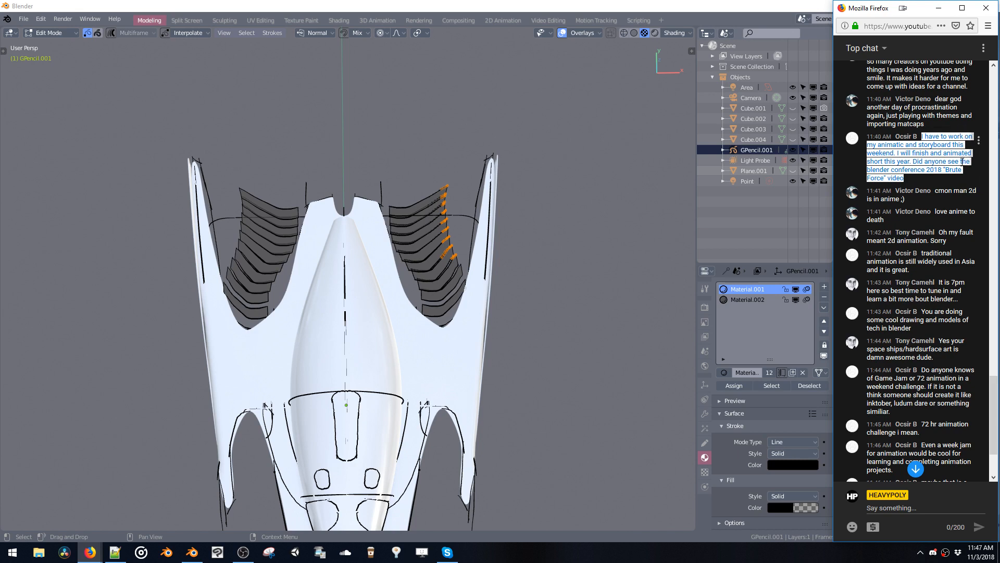
{"action": "left_click", "coordinate": [938, 191]}
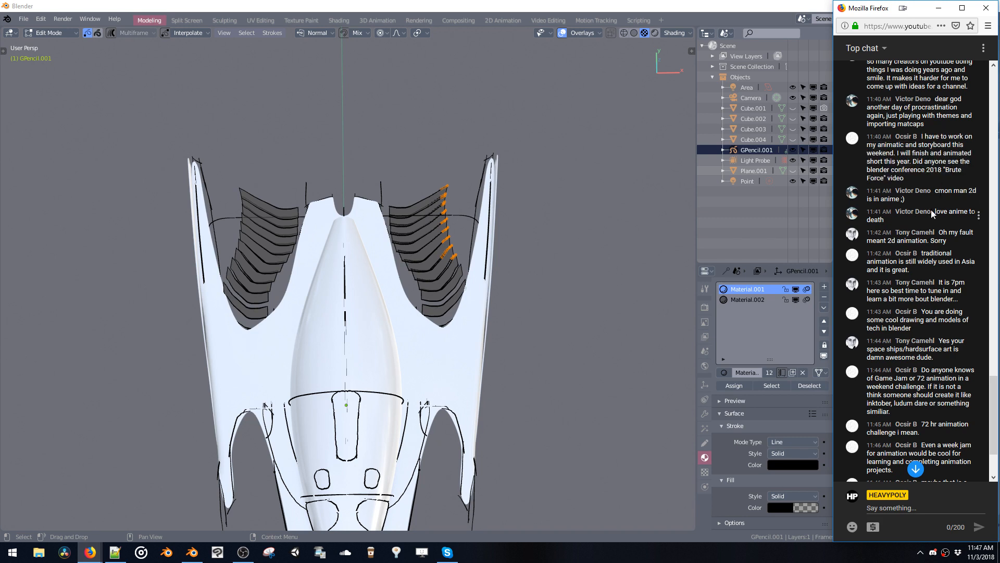
{"action": "left_click_drag", "start_coordinate": [933, 211], "coordinate": [942, 346]}
{"action": "left_click", "coordinate": [919, 388]}
{"action": "left_click", "coordinate": [921, 315]}
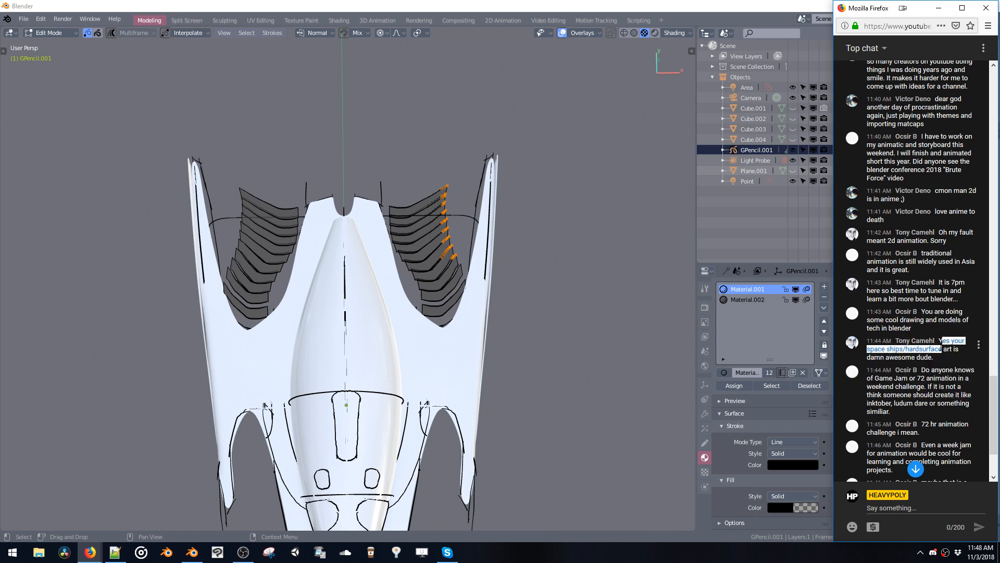
{"action": "left_click", "coordinate": [897, 386]}
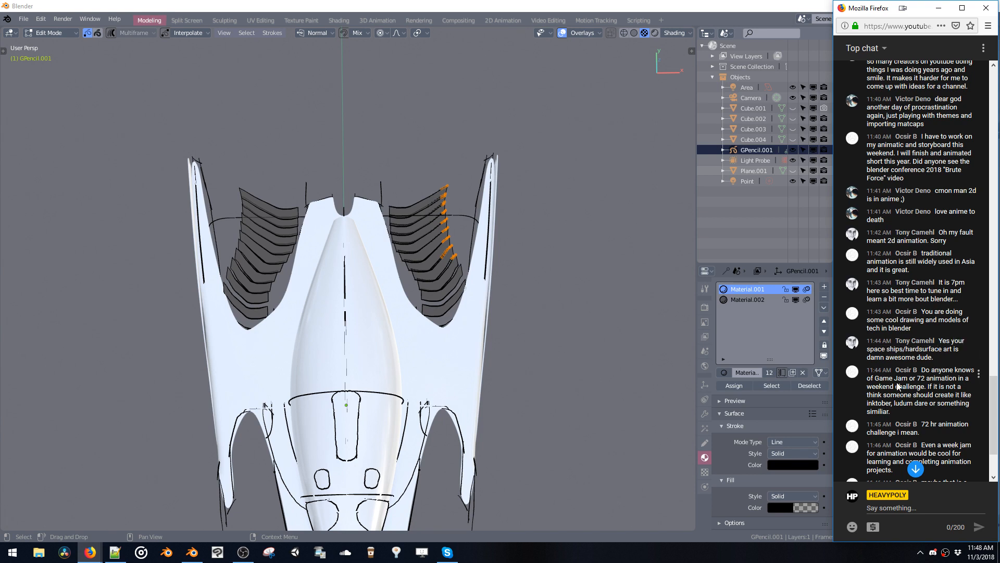
{"action": "left_click_drag", "start_coordinate": [920, 370], "coordinate": [912, 395]}
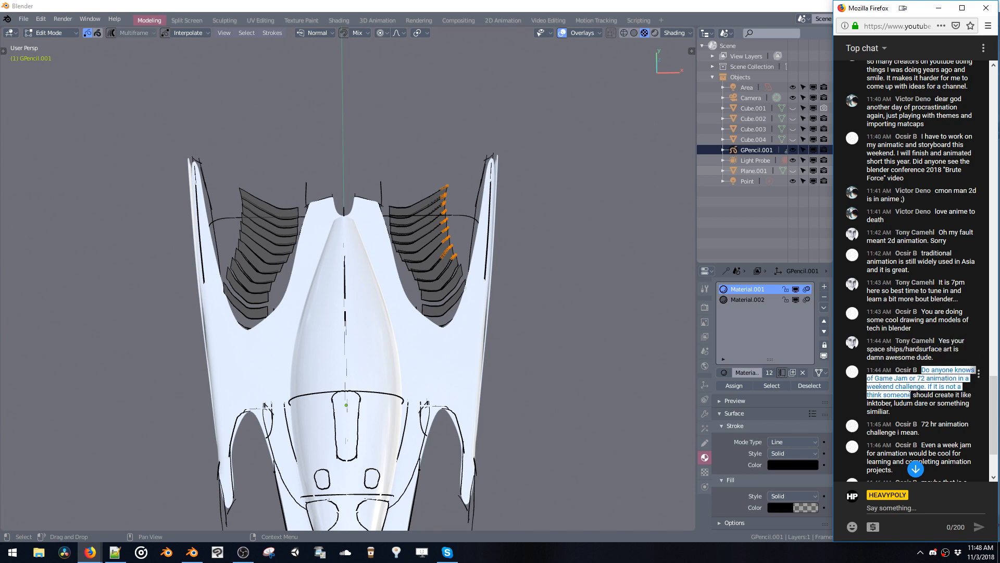
{"action": "mouse_move", "coordinate": [911, 399]}
{"action": "left_mouse_down"}
{"action": "mouse_move", "coordinate": [943, 404]}
{"action": "mouse_move", "coordinate": [913, 411]}
{"action": "left_mouse_up"}
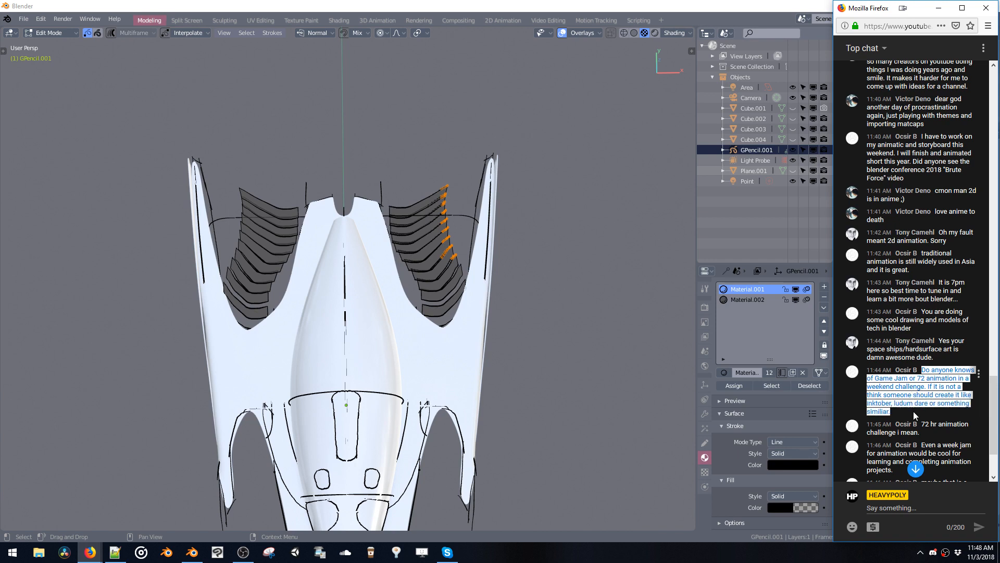
{"action": "left_click", "coordinate": [914, 411]}
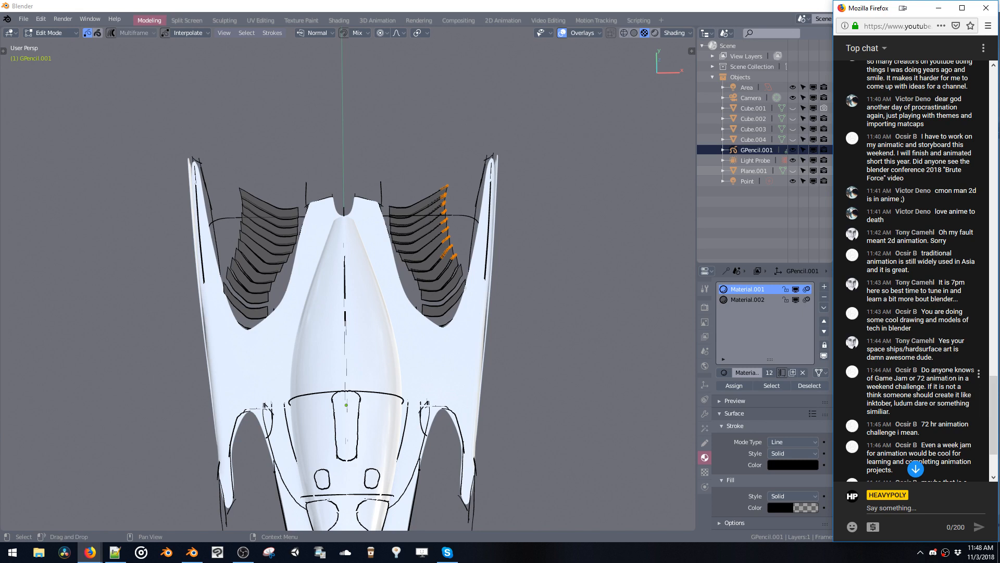
{"action": "scroll", "coordinate": [974, 424], "scroll_direction": "down", "scroll_amount": 3}
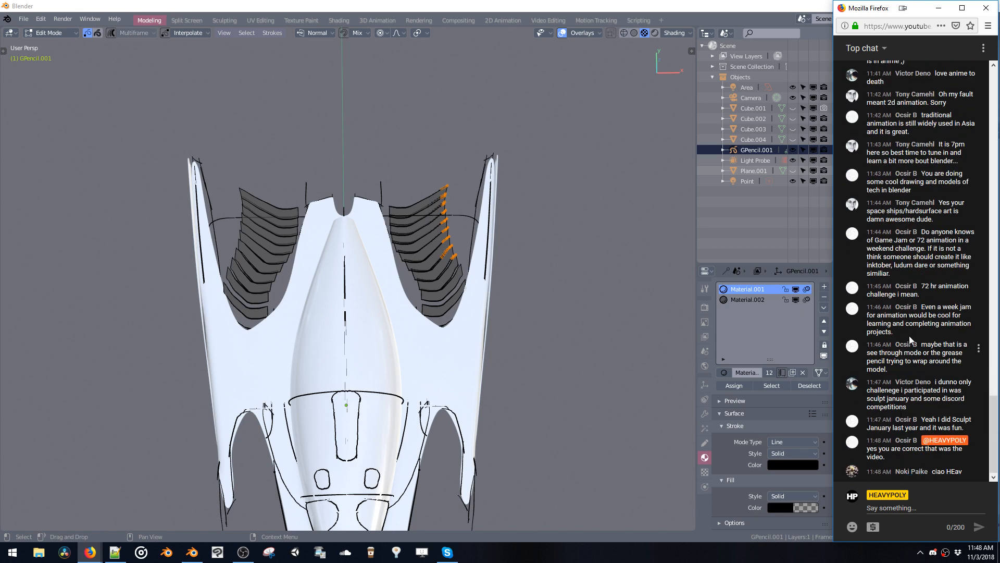
{"action": "left_click_drag", "start_coordinate": [914, 323], "coordinate": [929, 360]}
{"action": "left_click", "coordinate": [936, 361]}
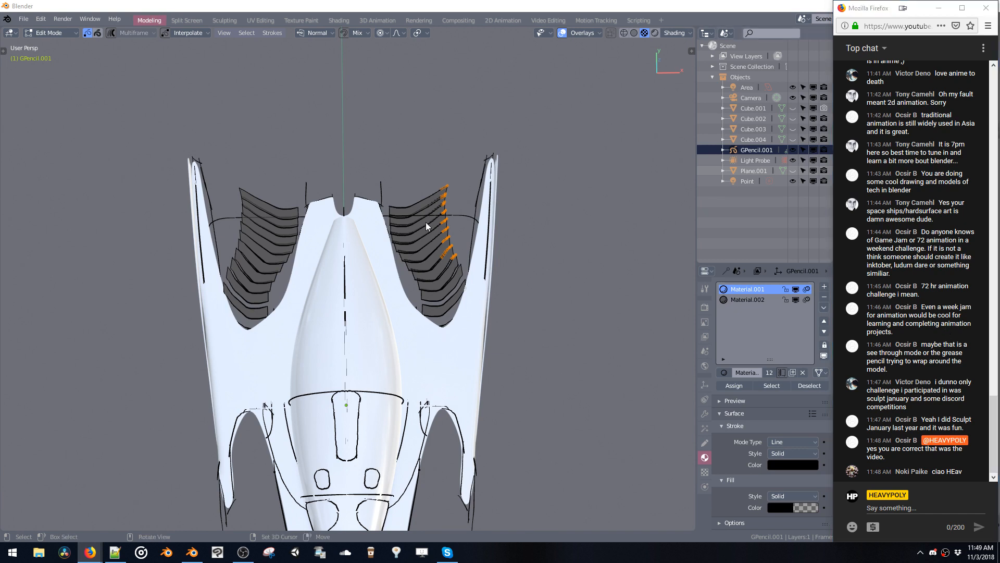
Move the selected slat end points about 0.5 m with smooth proportional editing so the slats sweep rearward.
{"action": "middle_click_drag", "start_coordinate": [423, 224], "coordinate": [446, 202], "text": "shift"}
{"action": "key", "text": "g"}
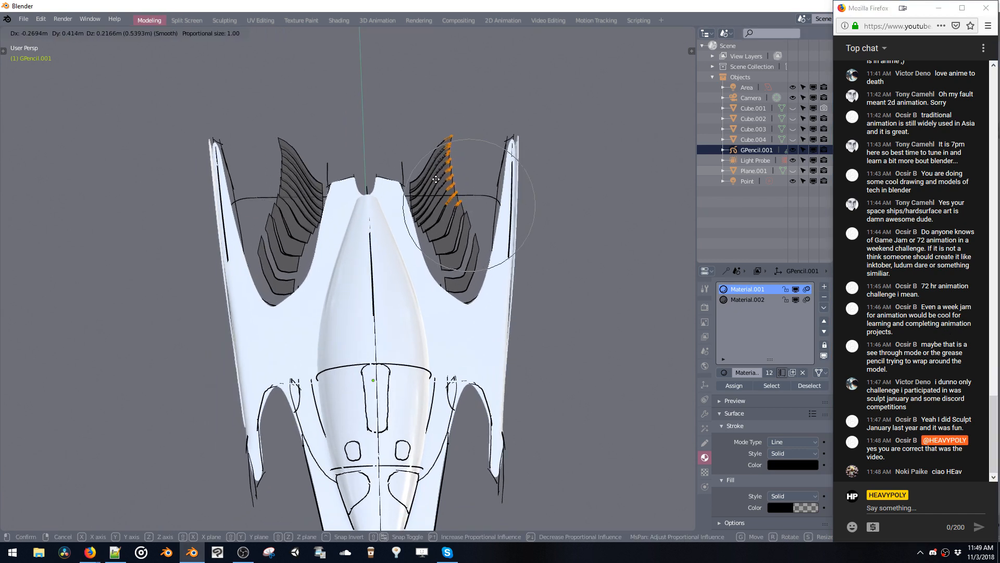
{"action": "left_click", "coordinate": [431, 178]}
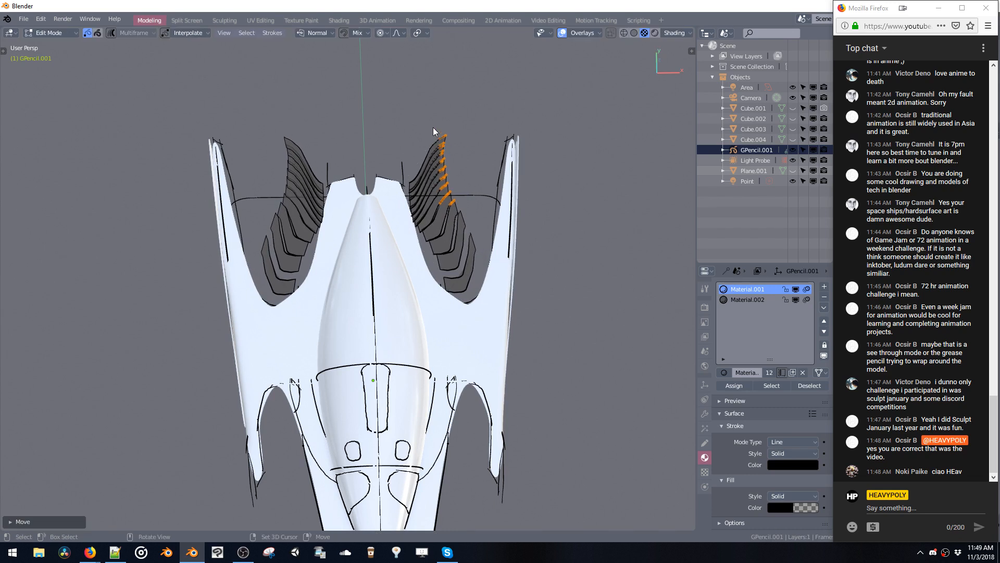
Select the complete slat strokes beside one wing, try moving them along the global X axis, and turn off proportional editing.
{"action": "left_click_drag", "start_coordinate": [429, 129], "coordinate": [475, 250], "text": "shift"}
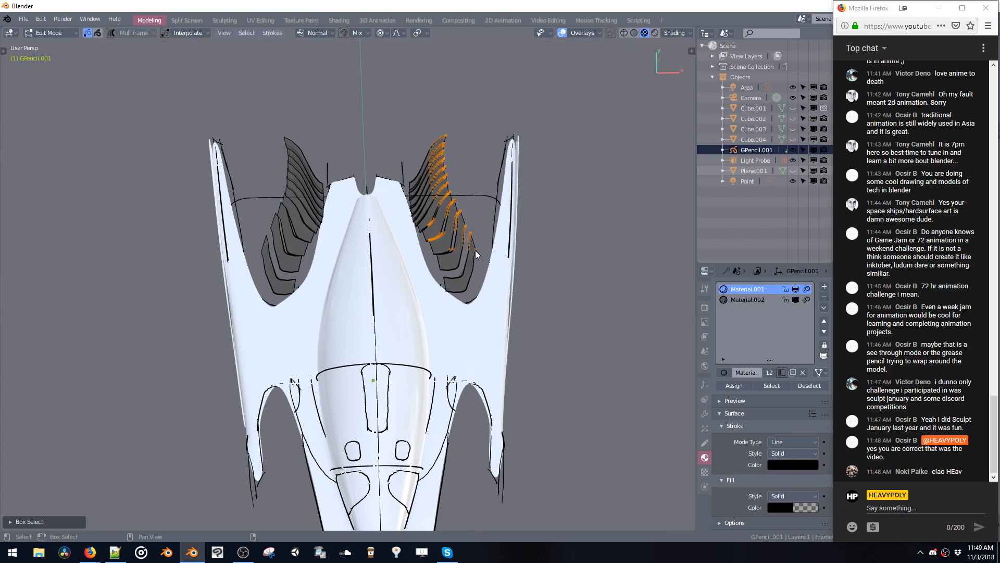
{"action": "key", "text": "ctrl+KP_Add"}
{"action": "key", "text": "g"}
{"action": "key", "text": "x"}
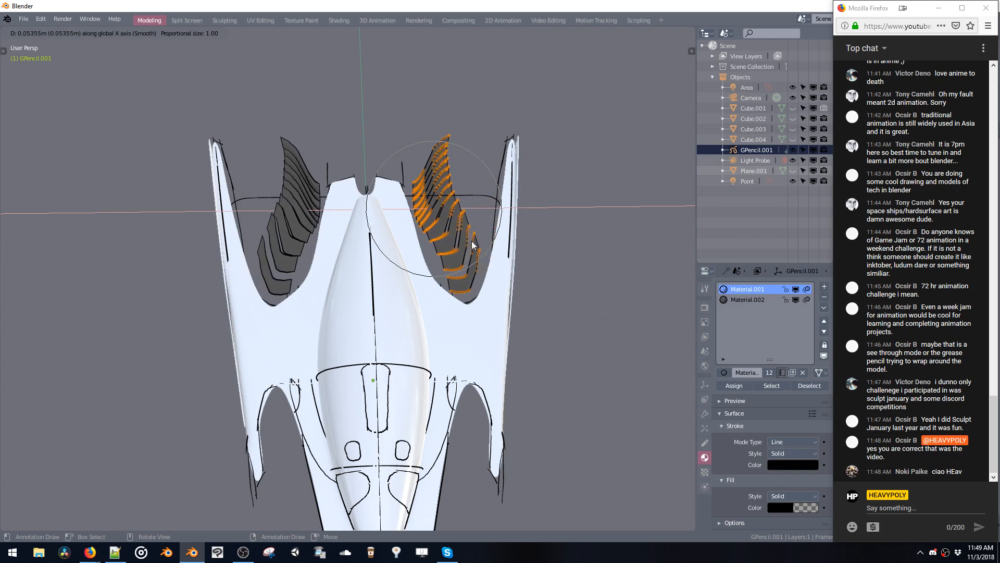
{"action": "key", "text": "Escape"}
{"action": "left_click", "coordinate": [384, 32]}
{"action": "left_click", "coordinate": [383, 44]}
Duplicate the selected slat strokes and mirror the copy by scaling it negatively along the global X axis.
{"action": "key", "text": "g"}
{"action": "key", "text": "x"}
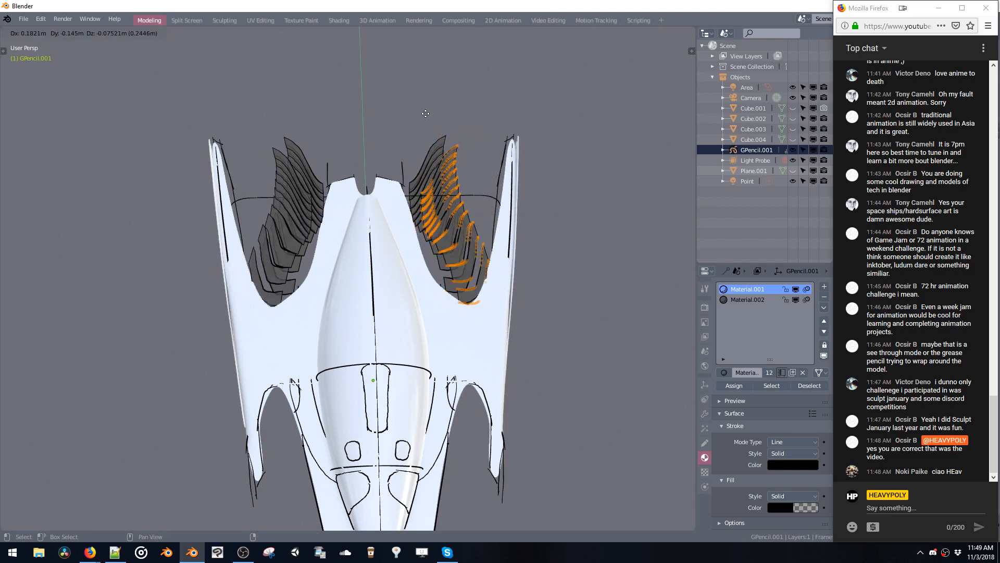
{"action": "left_click", "coordinate": [433, 108]}
{"action": "key", "text": "s"}
{"action": "key", "text": "x"}
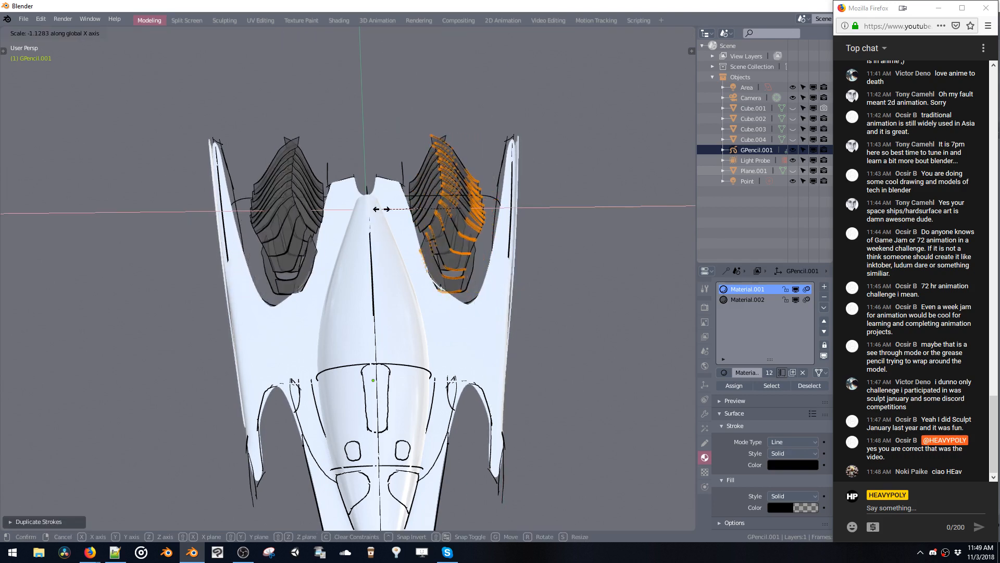
{"action": "left_click", "coordinate": [386, 208]}
Move and rescale the duplicated slats along the global X axis to fill the gap toward the wing.
{"action": "key", "text": "g"}
{"action": "key", "text": "x"}
{"action": "left_click", "coordinate": [416, 208]}
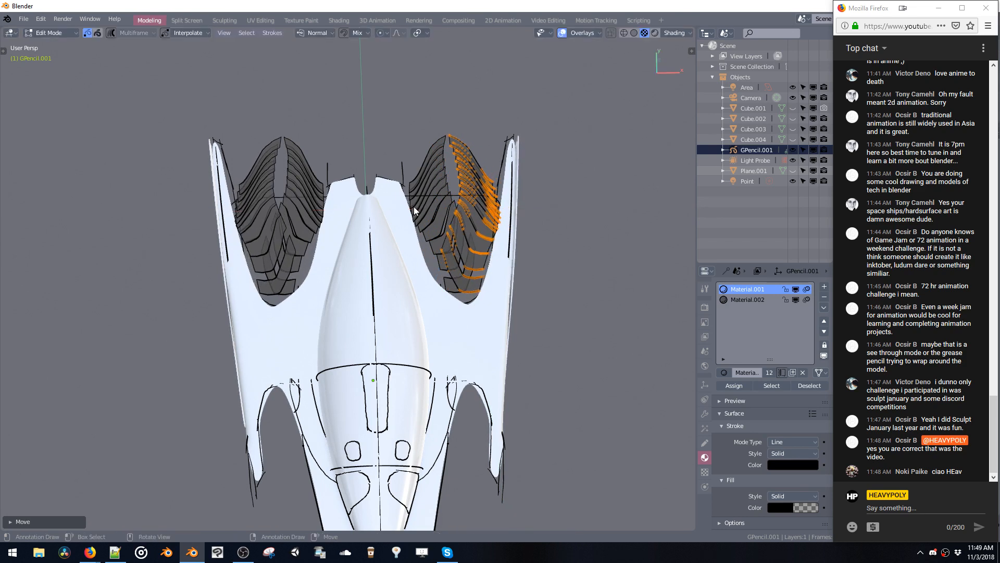
{"action": "middle_click_drag", "start_coordinate": [421, 208], "coordinate": [502, 199], "text": "shift"}
{"action": "key", "text": "s"}
{"action": "key", "text": "x"}
{"action": "left_click", "coordinate": [452, 210]}
{"action": "key", "text": "g"}
{"action": "key", "text": "x"}
{"action": "left_click", "coordinate": [433, 206]}
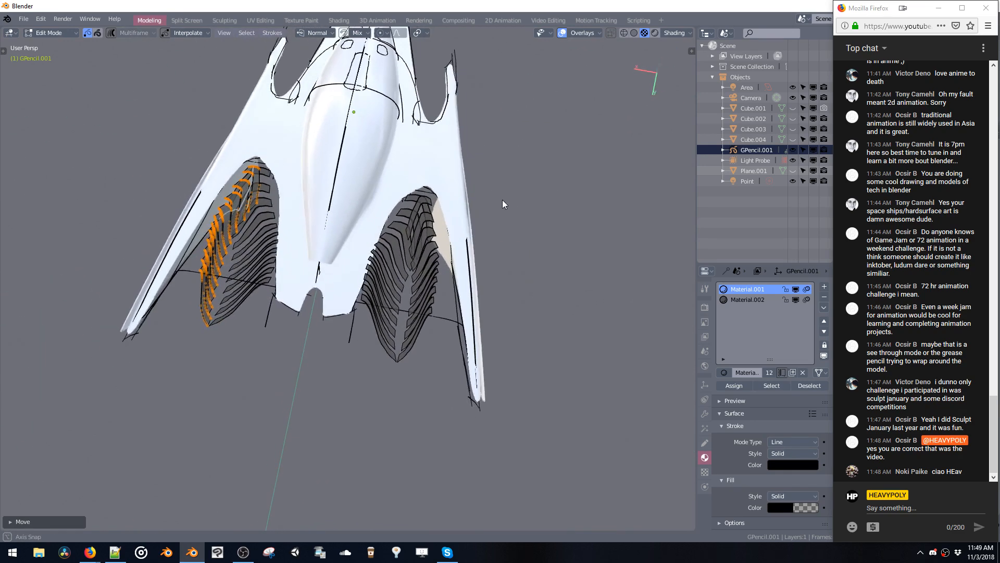
Select all original slat strokes, save the file, and separate the selected points into their own grease pencil object.
{"action": "middle_click_drag", "start_coordinate": [351, 169], "coordinate": [290, 218]}
{"action": "left_click_drag", "start_coordinate": [293, 220], "coordinate": [325, 413]}
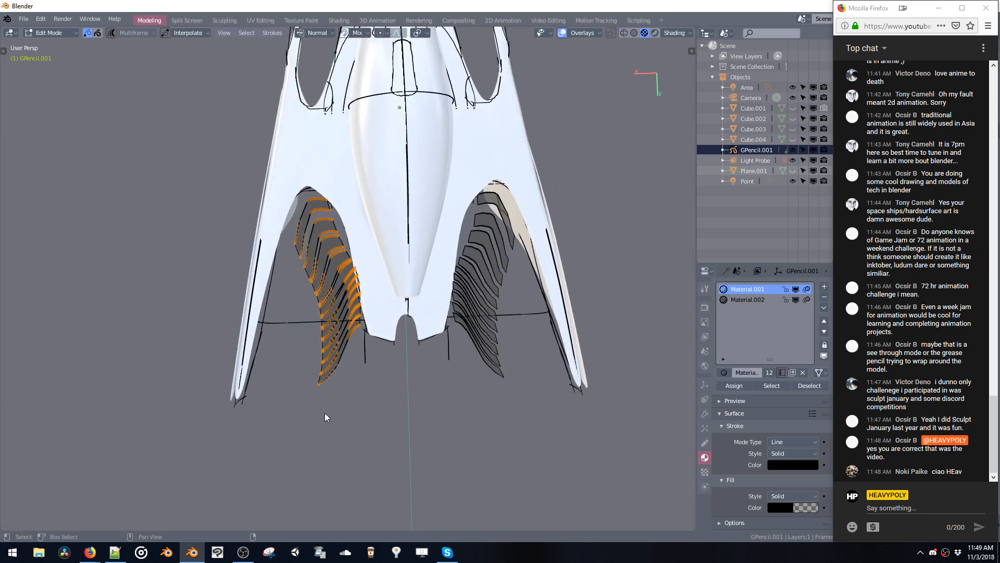
{"action": "middle_click_drag", "start_coordinate": [345, 323], "coordinate": [373, 209]}
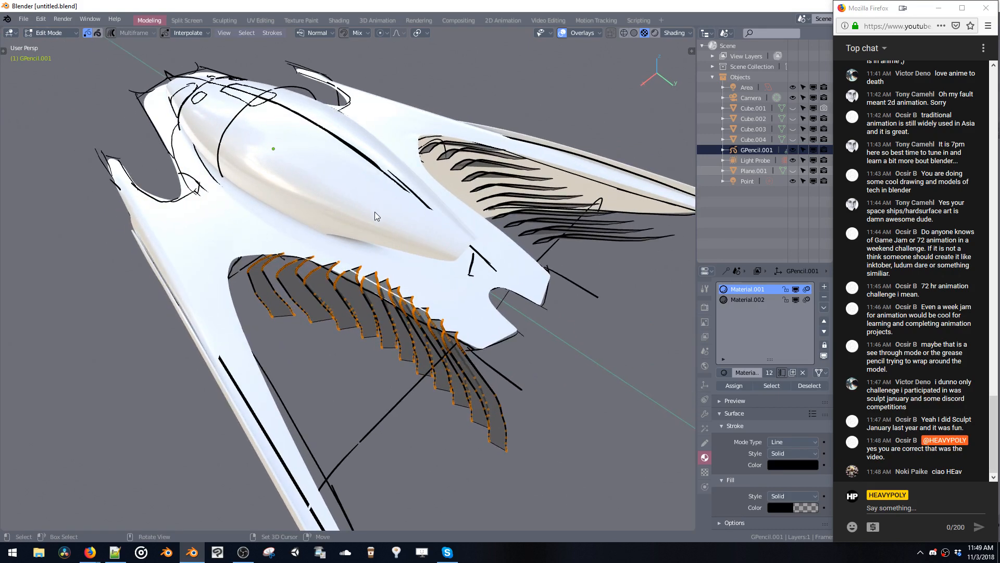
{"action": "key", "text": "ctrl+s"}
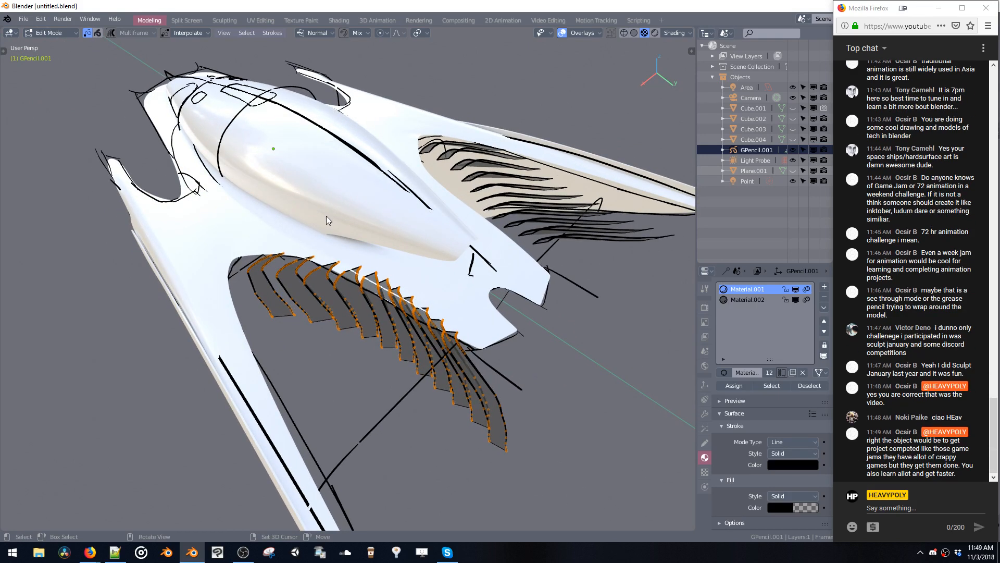
{"action": "key", "text": "p"}
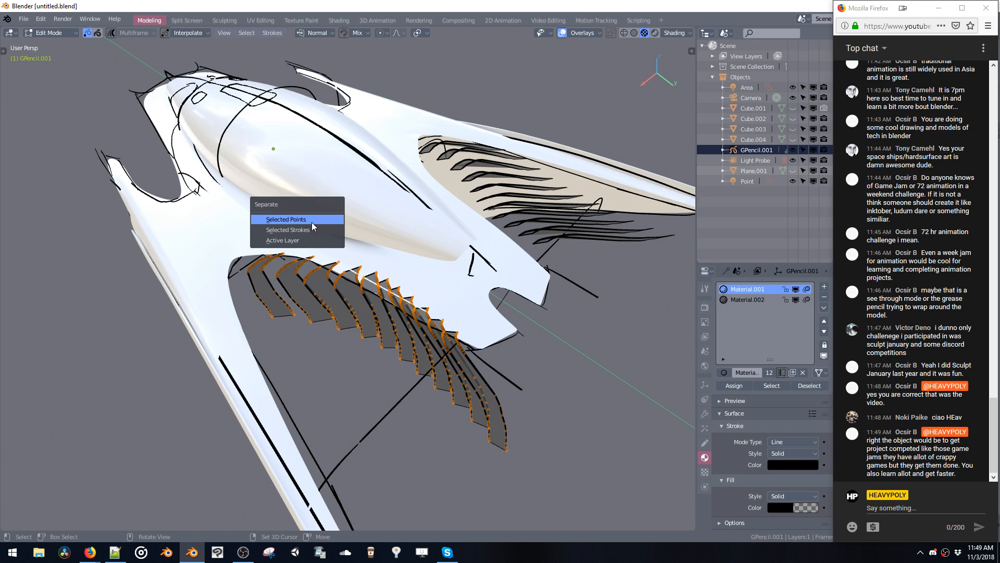
{"action": "left_click", "coordinate": [312, 221]}
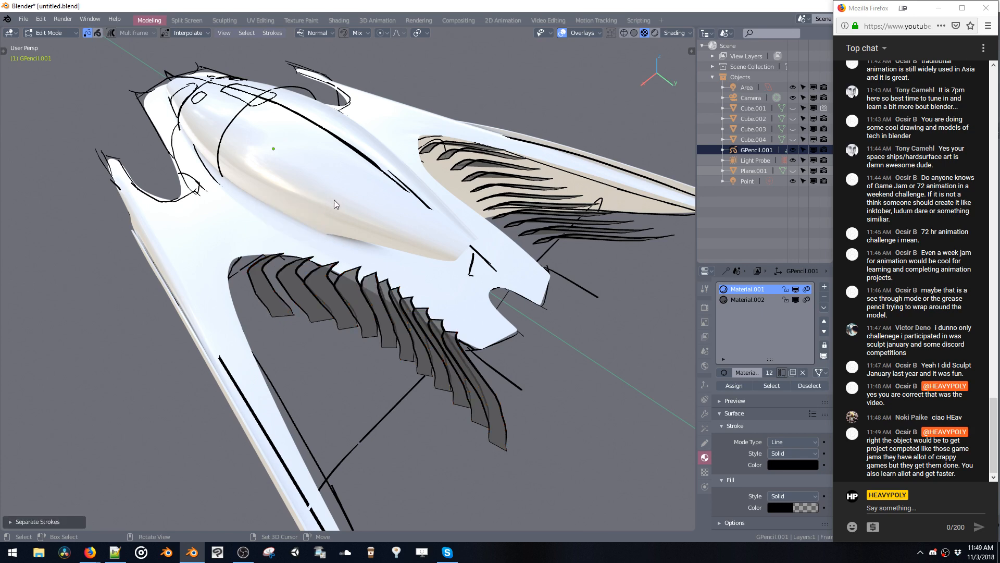
Return to object mode, reselect GPencil.001 in the scene hierarchy, and enter grease pencil edit mode.
{"action": "key", "text": "space"}
{"action": "left_click", "coordinate": [366, 258]}
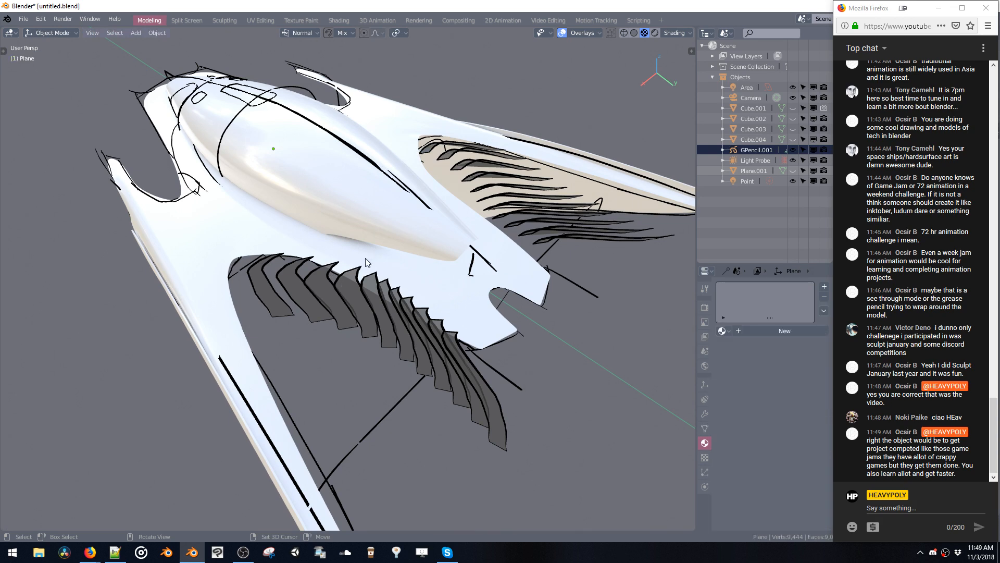
{"action": "key", "text": "space"}
{"action": "key", "text": "l"}
{"action": "key", "text": "space"}
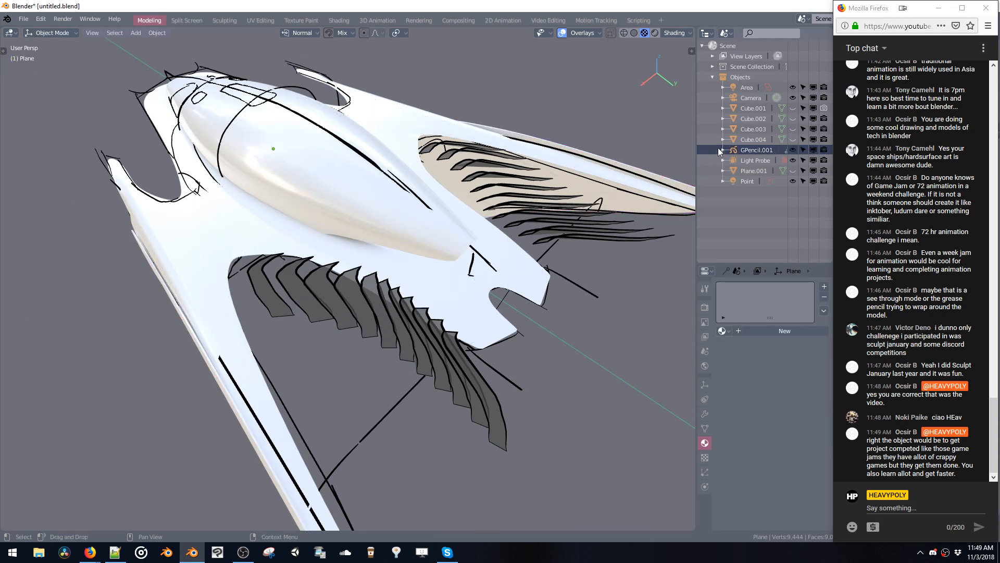
{"action": "left_click", "coordinate": [735, 151]}
{"action": "key", "text": "space"}
{"action": "key", "text": "space"}
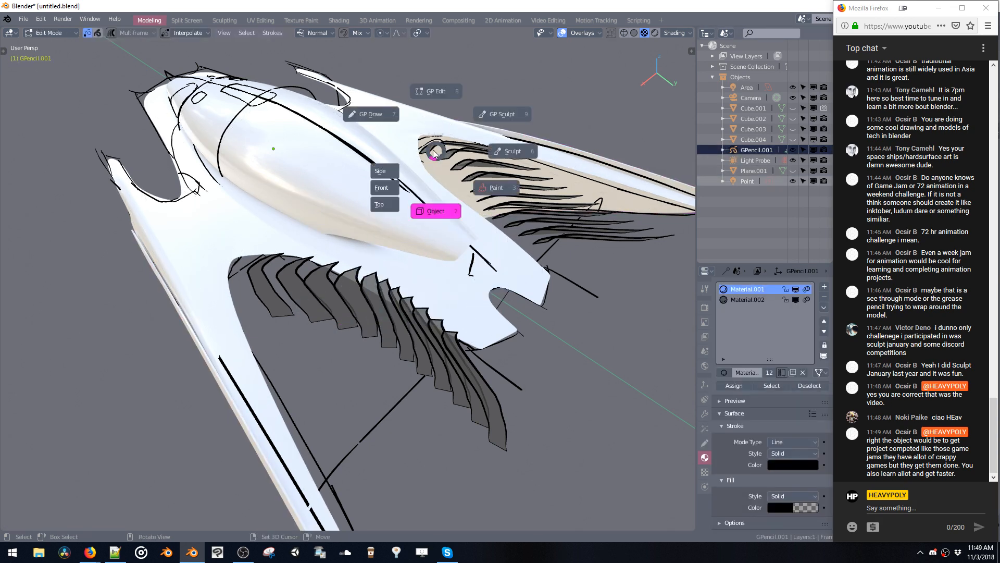
{"action": "left_click", "coordinate": [430, 98]}
Box-select the sketch strokes across the hull and wing to examine which ones still belong to GPencil.001.
{"action": "left_click_drag", "start_coordinate": [230, 199], "coordinate": [527, 354]}
{"action": "left_click_drag", "start_coordinate": [225, 144], "coordinate": [478, 307]}
{"action": "left_click_drag", "start_coordinate": [244, 115], "coordinate": [610, 310]}
{"action": "mouse_move", "coordinate": [428, 272]}
{"action": "middle_mouse_down"}
{"action": "mouse_move", "coordinate": [367, 244]}
{"action": "mouse_move", "coordinate": [259, 165]}
{"action": "middle_mouse_up"}
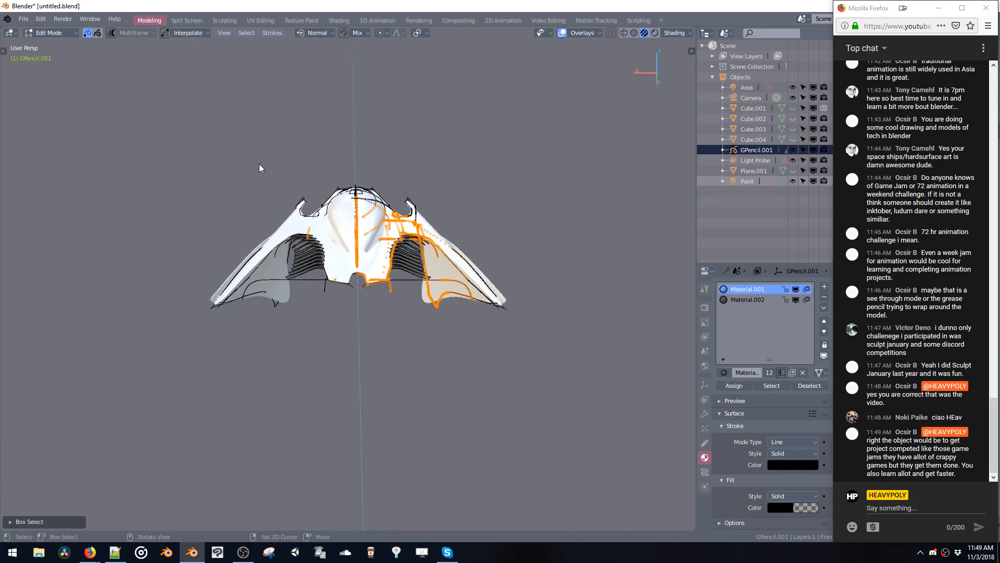
{"action": "mouse_move", "coordinate": [543, 426]}
{"action": "middle_mouse_down"}
{"action": "mouse_move", "coordinate": [424, 357]}
{"action": "mouse_move", "coordinate": [418, 398]}
{"action": "mouse_move", "coordinate": [485, 292]}
{"action": "middle_mouse_up"}
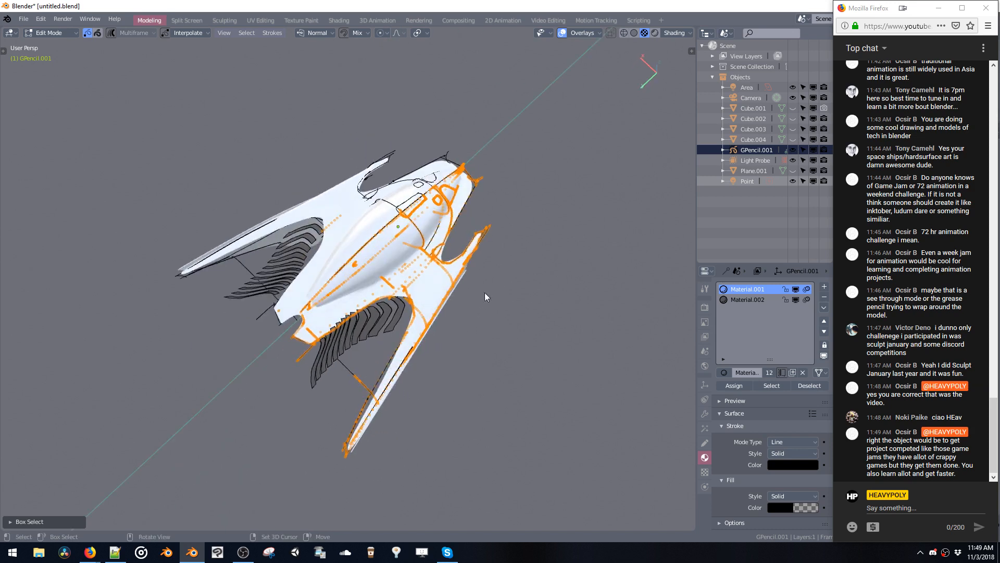
Expand the view layers and scene collection in the scene hierarchy to look for the separated slat object.
{"action": "left_click", "coordinate": [713, 66]}
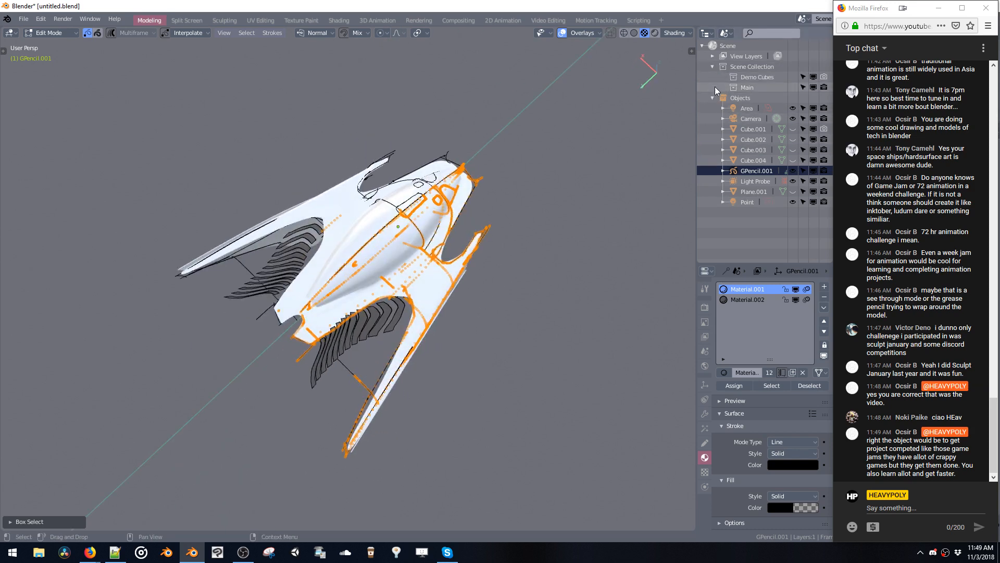
{"action": "left_click", "coordinate": [712, 56]}
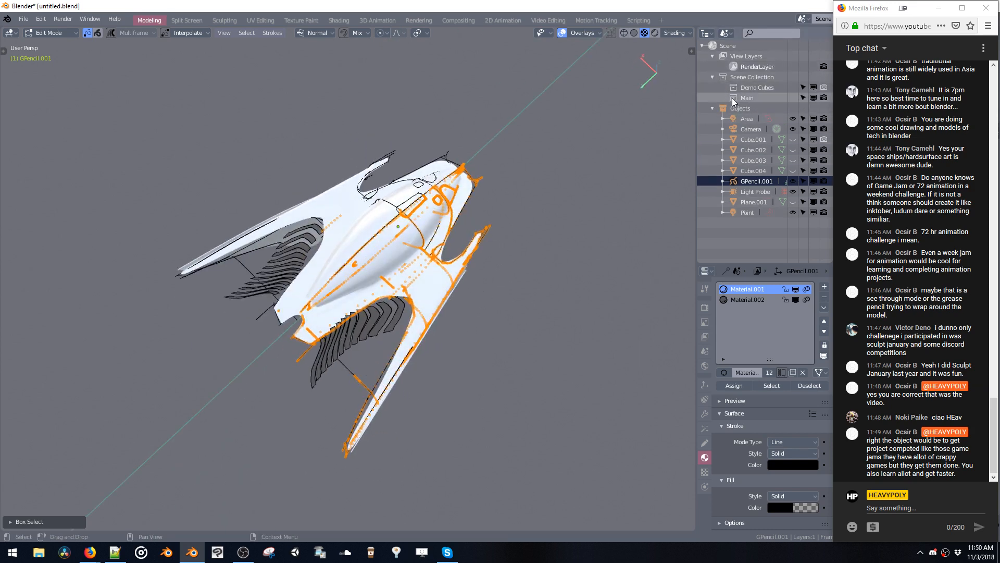
{"action": "left_click", "coordinate": [738, 192]}
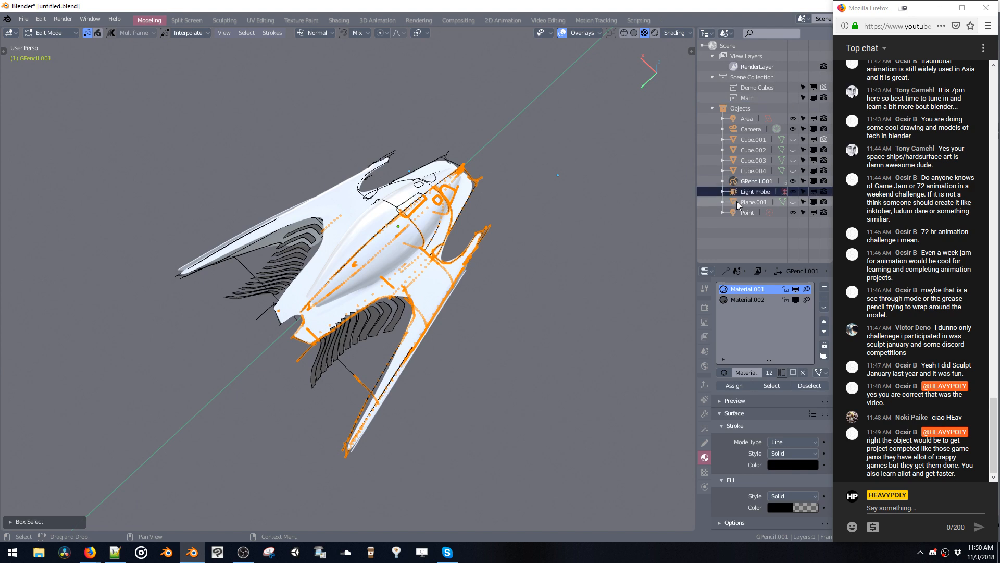
{"action": "left_click", "coordinate": [750, 181]}
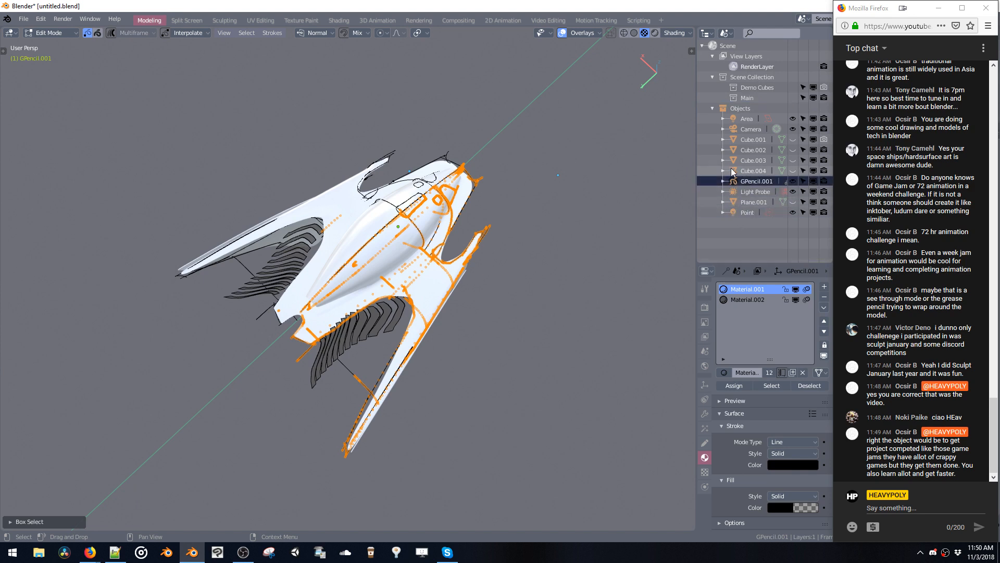
{"action": "mouse_move", "coordinate": [661, 126]}
{"action": "middle_mouse_down"}
{"action": "mouse_move", "coordinate": [661, 73]}
{"action": "mouse_move", "coordinate": [695, 41]}
{"action": "mouse_move", "coordinate": [522, 128]}
{"action": "mouse_move", "coordinate": [529, 139]}
{"action": "mouse_move", "coordinate": [533, 92]}
{"action": "mouse_move", "coordinate": [520, 124]}
{"action": "mouse_move", "coordinate": [524, 109]}
{"action": "middle_mouse_up"}
Leave edit mode, show the viewport overlays, and pick the separated slat object GPencil.000 from the overlapping objects near the canopy.
{"action": "key", "text": "Tab"}
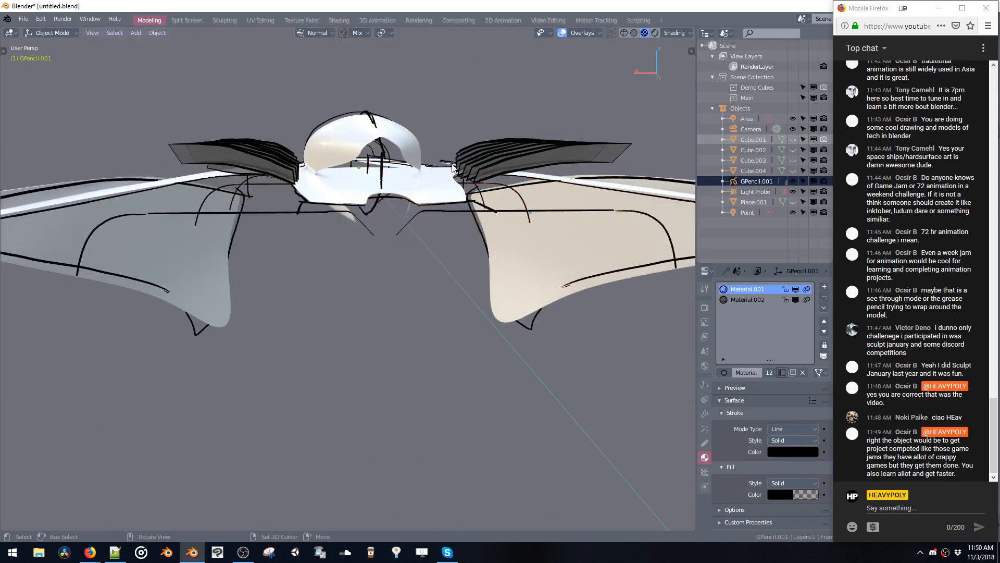
{"action": "key", "text": "z"}
{"action": "left_click", "coordinate": [323, 161]}
{"action": "left_click", "coordinate": [358, 168]}
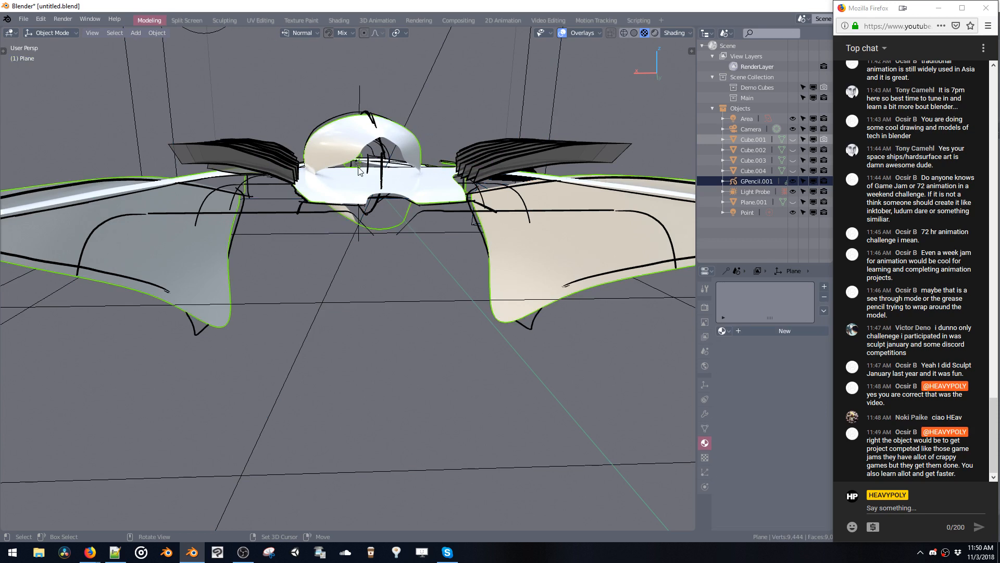
{"action": "left_click", "coordinate": [362, 169]}
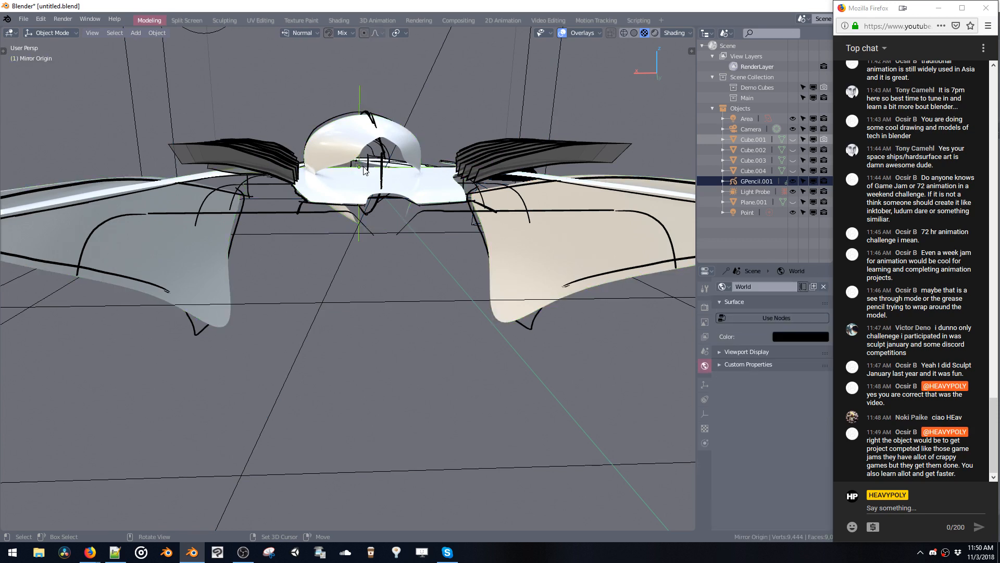
{"action": "left_click", "coordinate": [362, 166]}
{"action": "left_click", "coordinate": [362, 166]}
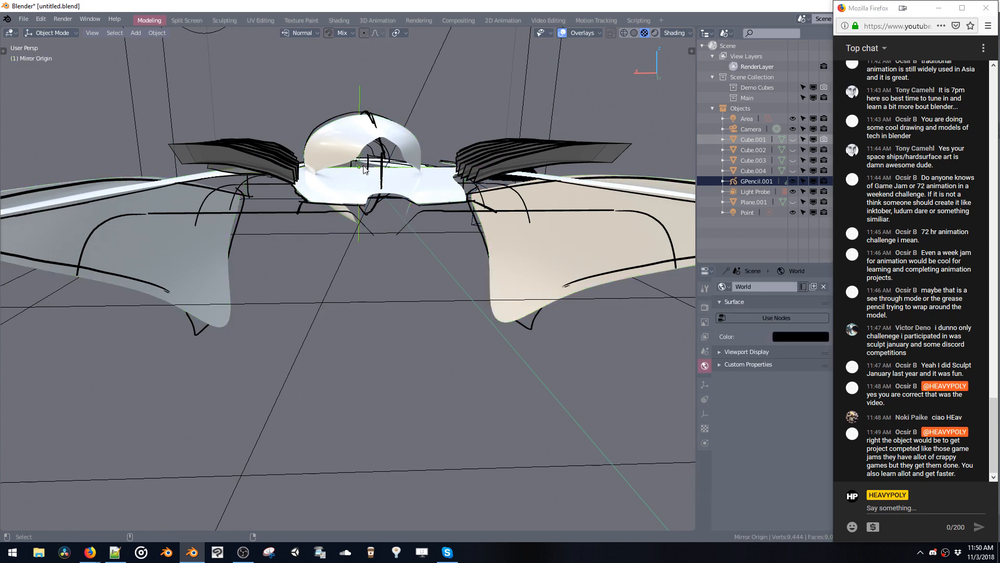
{"action": "left_click", "coordinate": [362, 167], "text": "alt"}
{"action": "left_click", "coordinate": [362, 166]}
{"action": "key", "text": "g"}
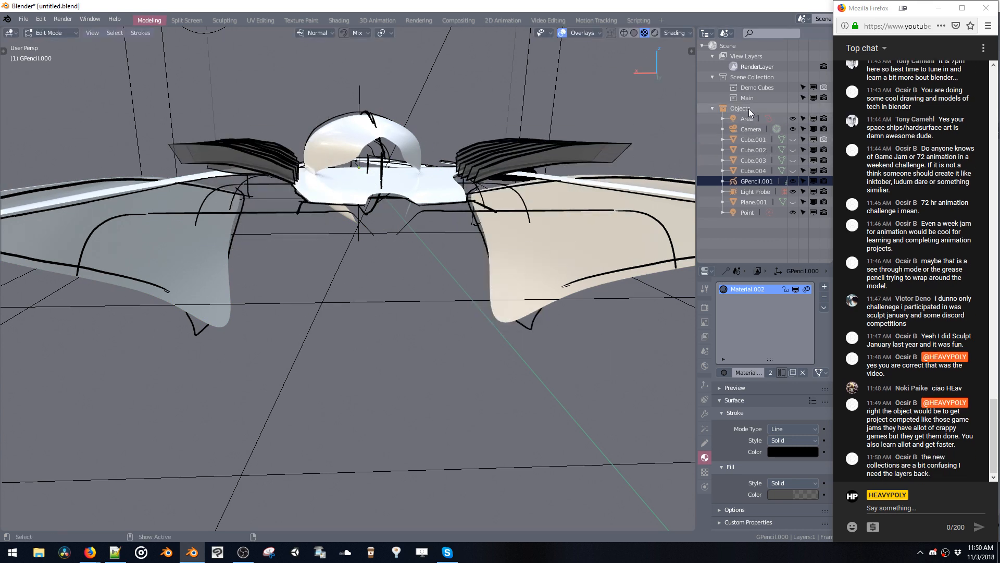
Move the separated slats down along the Z axis, below the hull.
{"action": "middle_click_drag", "start_coordinate": [343, 99], "coordinate": [388, 117]}
{"action": "key", "text": "g"}
{"action": "key", "text": "z"}
{"action": "left_click", "coordinate": [359, 229]}
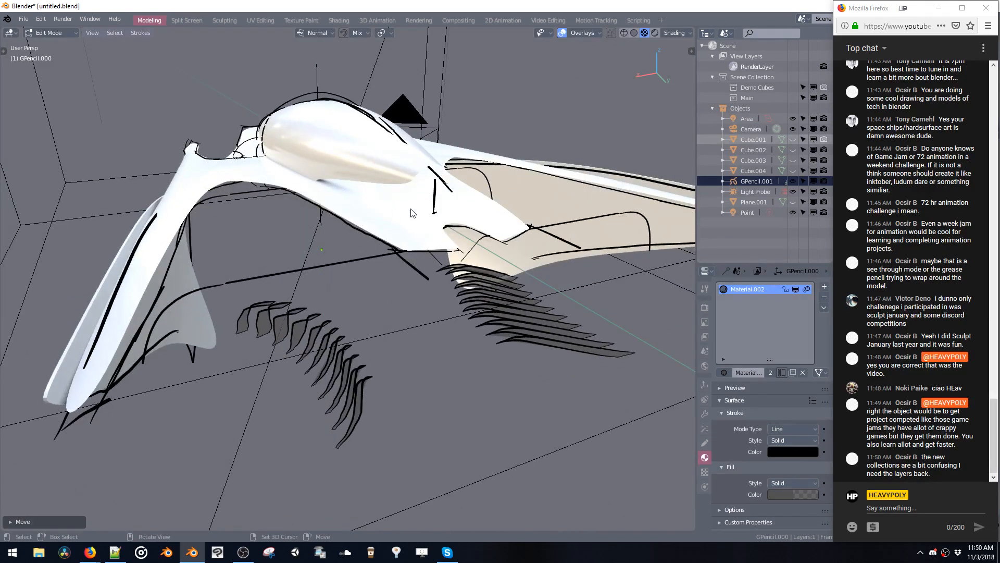
Expand the GPencil.001, Light Probe and Plane.001 entries in the scene hierarchy while searching for the separated slats.
{"action": "middle_click_drag", "start_coordinate": [761, 154], "coordinate": [723, 123]}
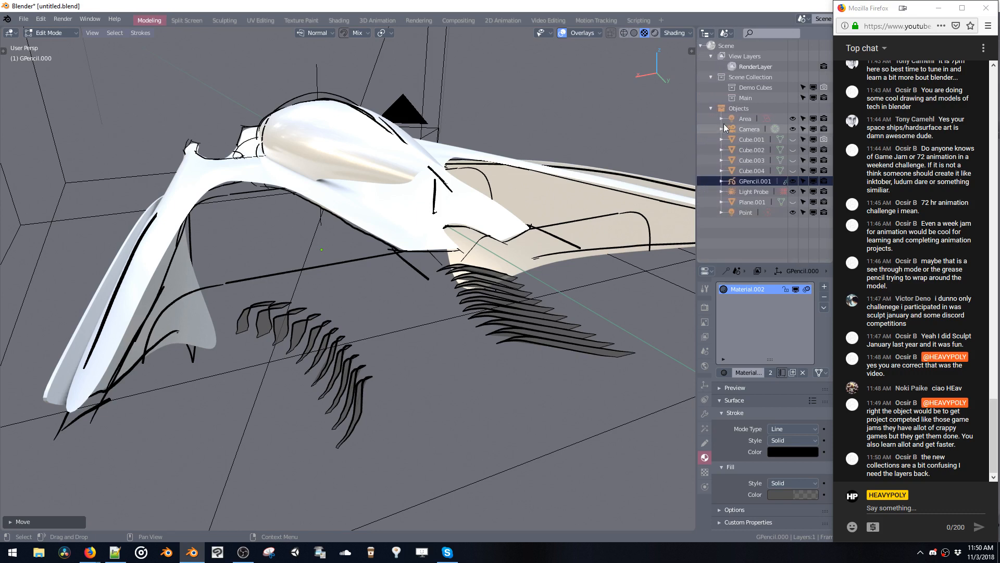
{"action": "left_click", "coordinate": [711, 109]}
{"action": "left_click", "coordinate": [712, 109]}
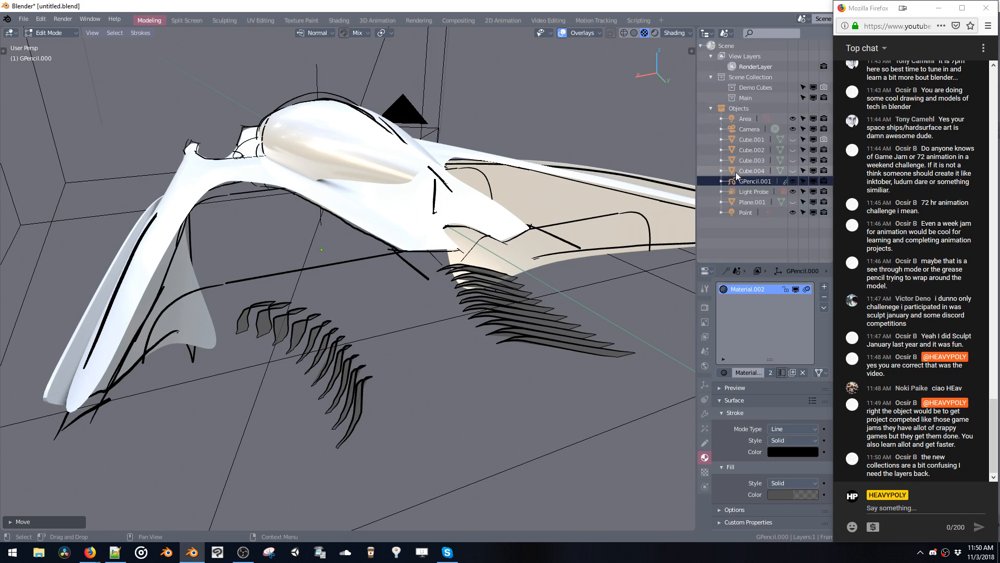
{"action": "left_click", "coordinate": [722, 182]}
{"action": "left_click", "coordinate": [722, 182]}
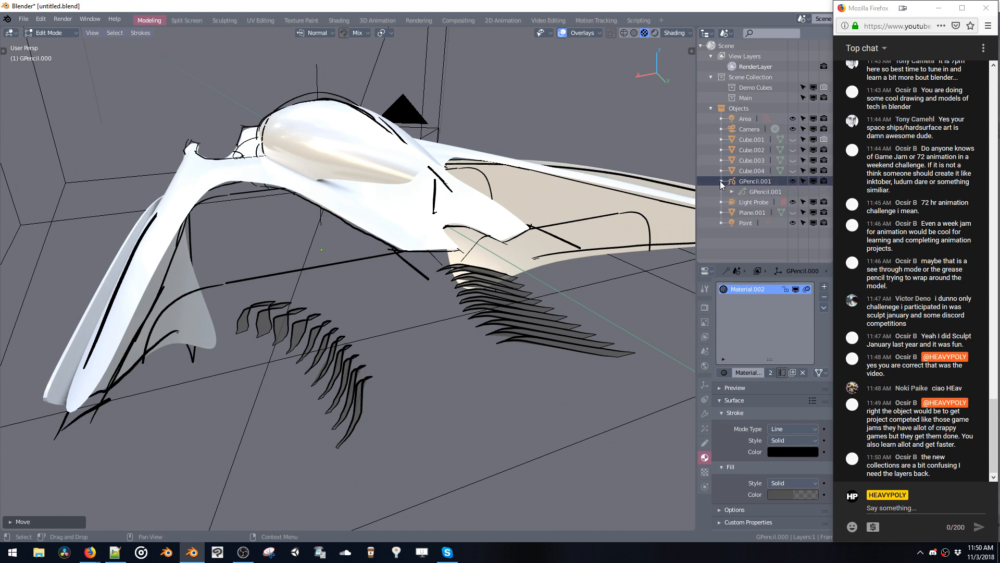
{"action": "middle_click_drag", "start_coordinate": [738, 199], "coordinate": [740, 172]}
{"action": "left_click", "coordinate": [723, 203]}
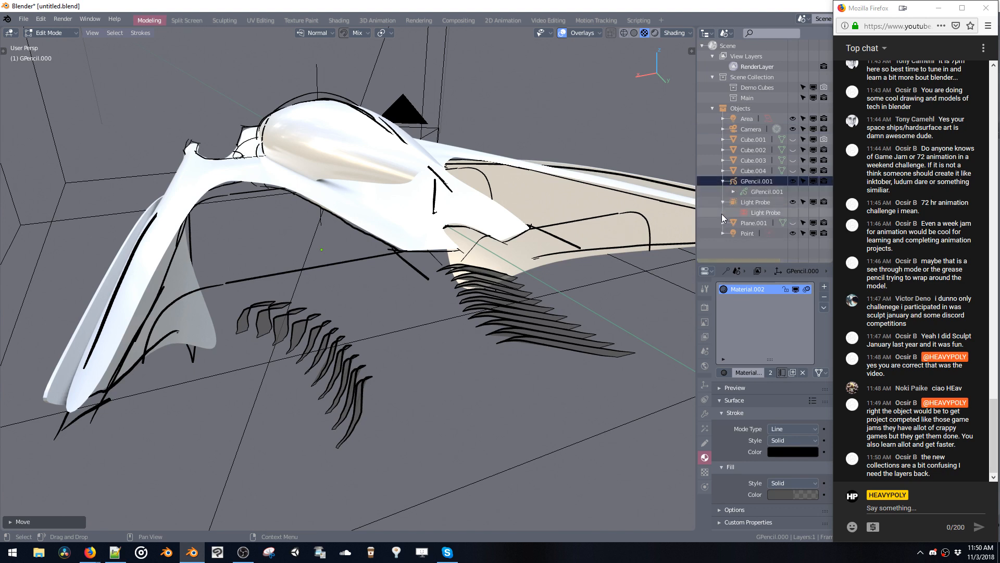
{"action": "left_click", "coordinate": [723, 222]}
Set the scene hierarchy's display mode to View Layer and select GPencil.000 in it.
{"action": "left_click", "coordinate": [726, 34]}
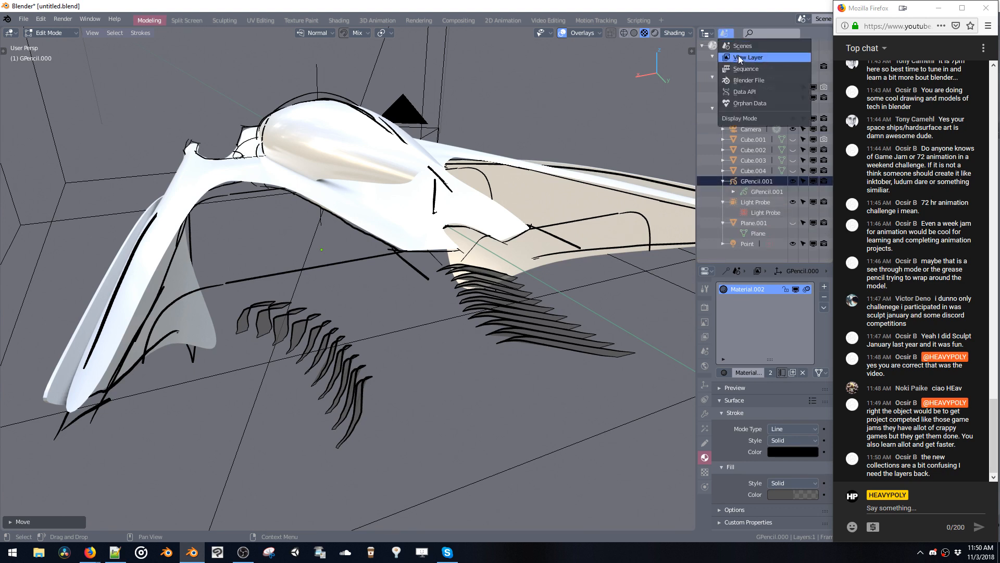
{"action": "left_click", "coordinate": [739, 46]}
{"action": "left_click", "coordinate": [729, 34]}
{"action": "left_click", "coordinate": [736, 58]}
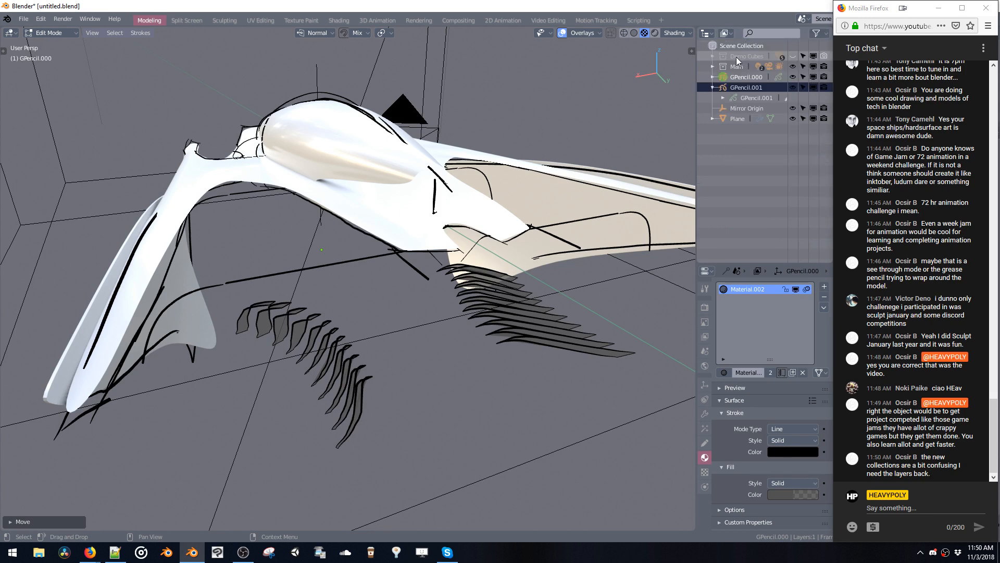
{"action": "left_click", "coordinate": [736, 78]}
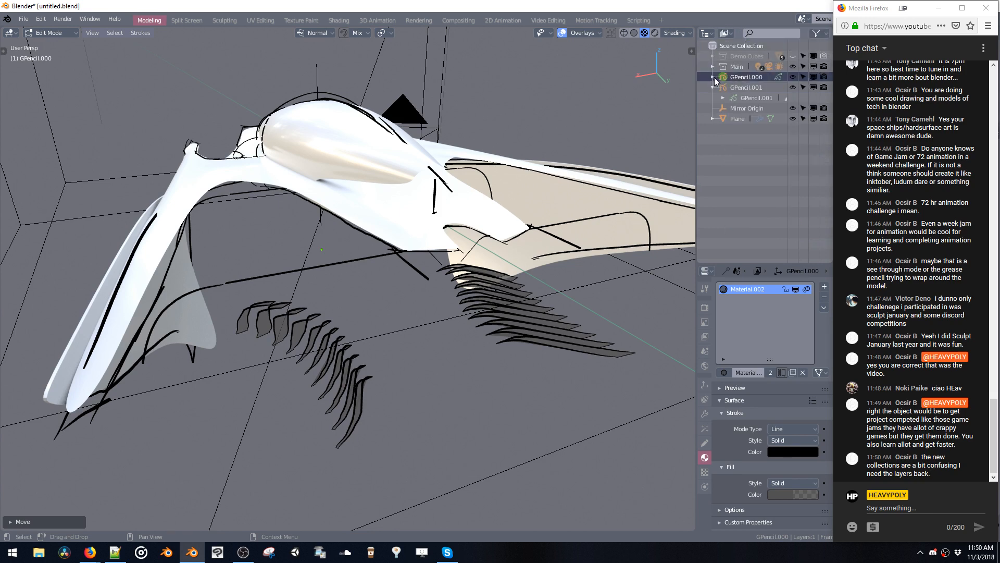
{"action": "left_click", "coordinate": [713, 77]}
{"action": "left_click", "coordinate": [713, 77]}
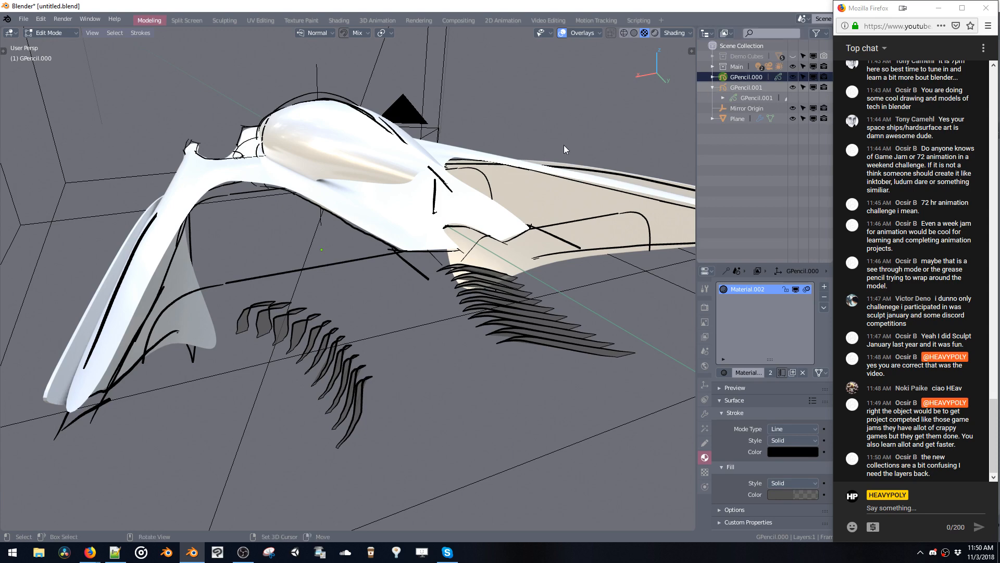
Raise the slats along the Z axis back into the gaps between the hull and the wings.
{"action": "mouse_move", "coordinate": [469, 167]}
{"action": "middle_mouse_down"}
{"action": "mouse_move", "coordinate": [414, 183]}
{"action": "mouse_move", "coordinate": [390, 127]}
{"action": "mouse_move", "coordinate": [402, 178]}
{"action": "mouse_move", "coordinate": [377, 215]}
{"action": "mouse_move", "coordinate": [354, 200]}
{"action": "mouse_move", "coordinate": [414, 168]}
{"action": "middle_mouse_up"}
{"action": "key", "text": "g"}
{"action": "key", "text": "z"}
{"action": "left_click", "coordinate": [349, 194]}
{"action": "left_click", "coordinate": [729, 87]}
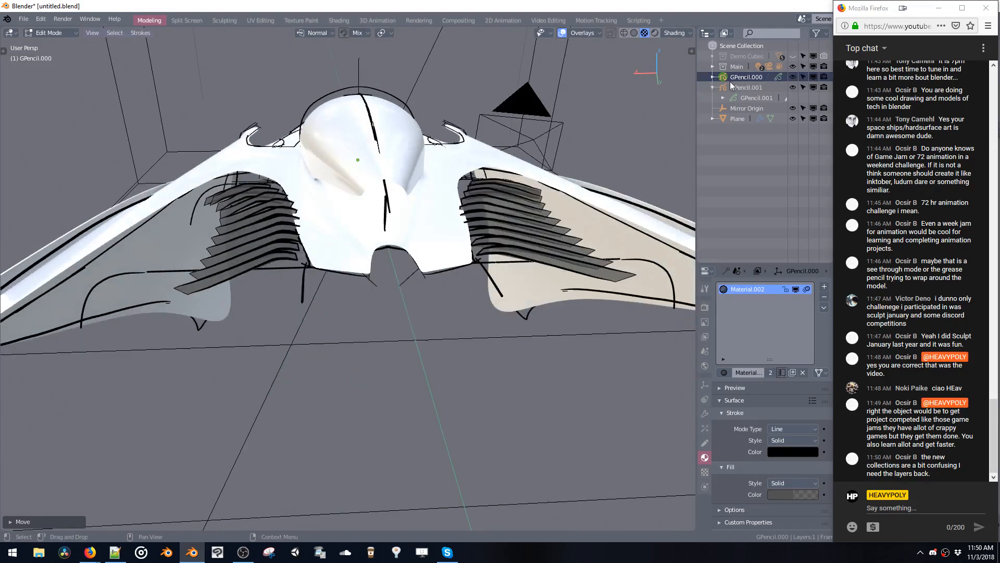
Show the strokes of the GPencil.001 object in Edit Mode and rename the object Ship.
{"action": "key", "text": "Tab"}
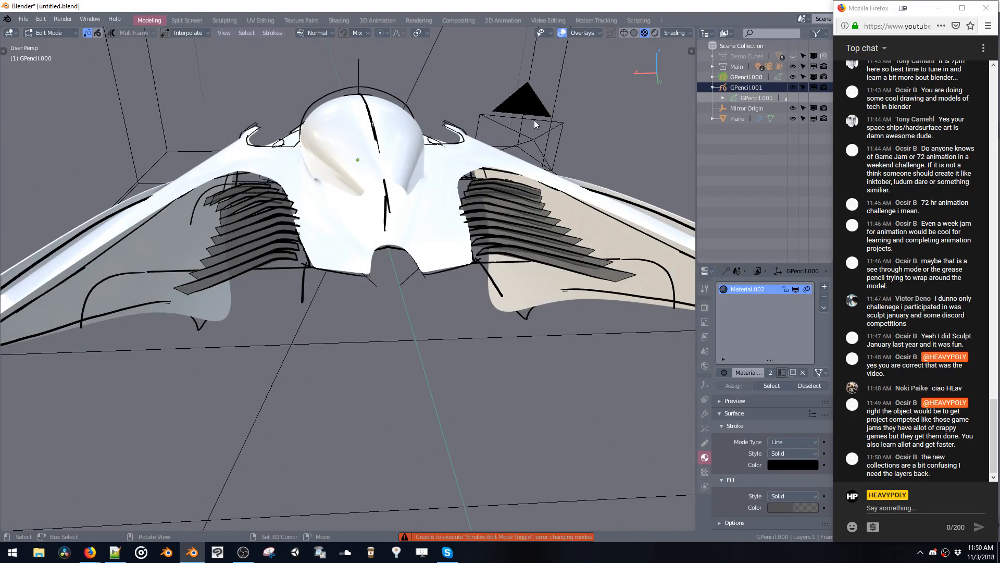
{"action": "left_click", "coordinate": [497, 185]}
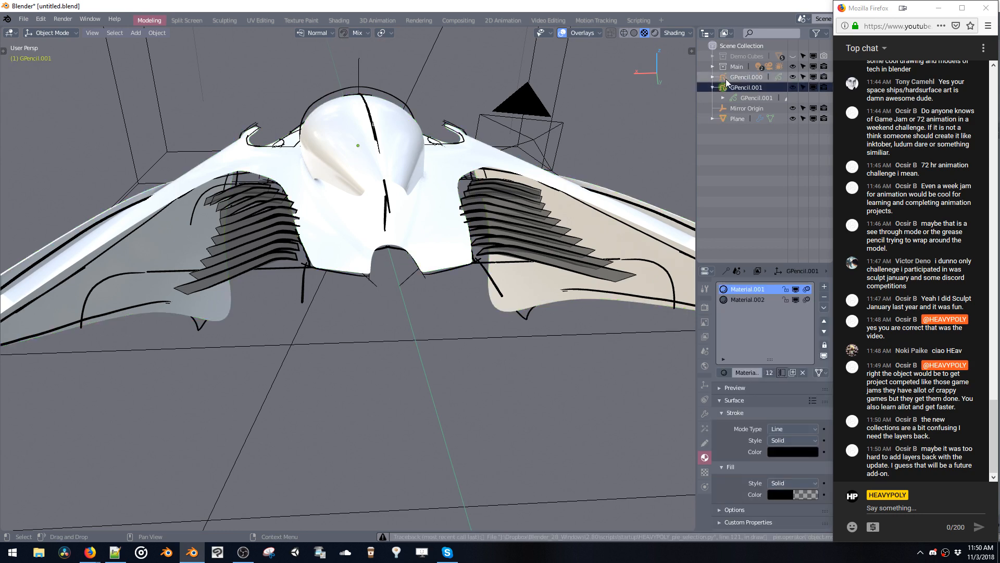
{"action": "key", "text": "Tab"}
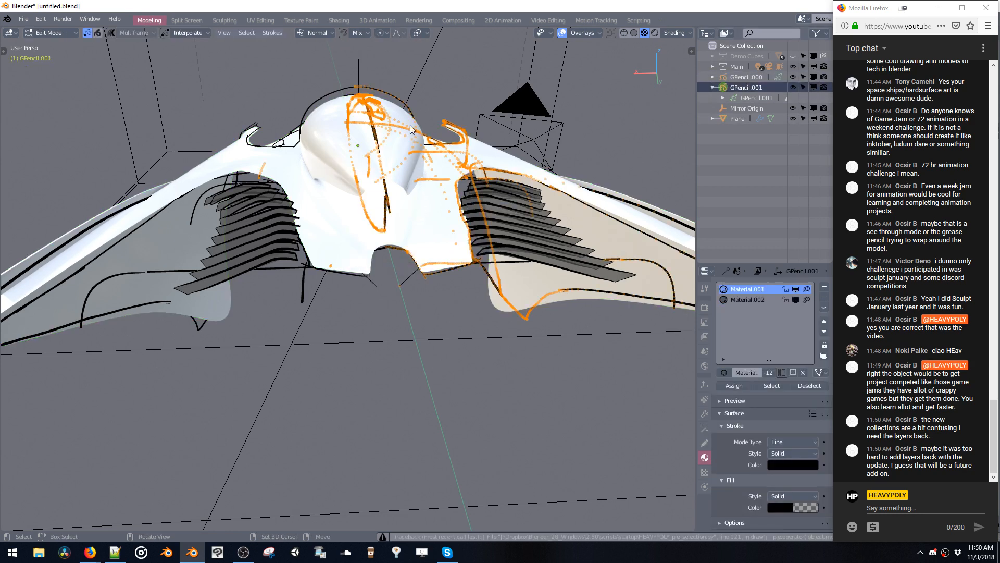
{"action": "mouse_move", "coordinate": [428, 97]}
{"action": "middle_mouse_down"}
{"action": "mouse_move", "coordinate": [431, 122]}
{"action": "mouse_move", "coordinate": [433, 110]}
{"action": "mouse_move", "coordinate": [568, 100]}
{"action": "middle_mouse_up"}
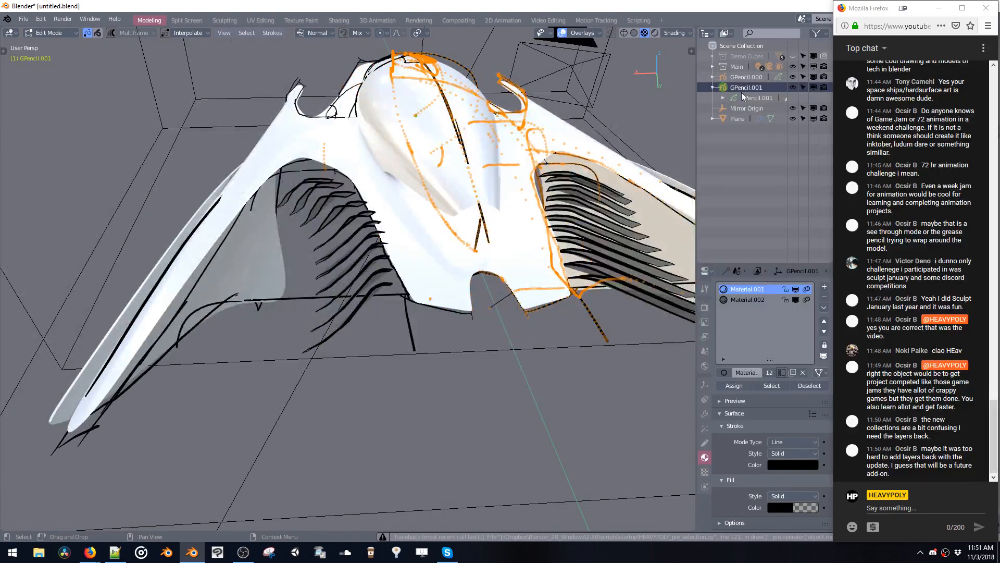
{"action": "type", "text": "Ship"}
{"action": "key", "text": "Return"}
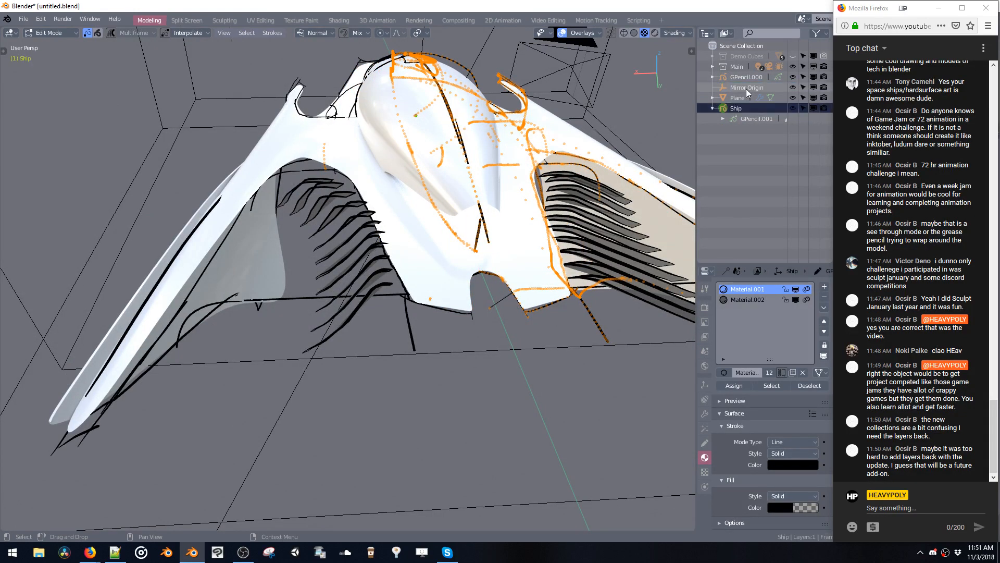
Rename the GPencil.000 object Fins.
{"action": "double_click", "coordinate": [735, 77]}
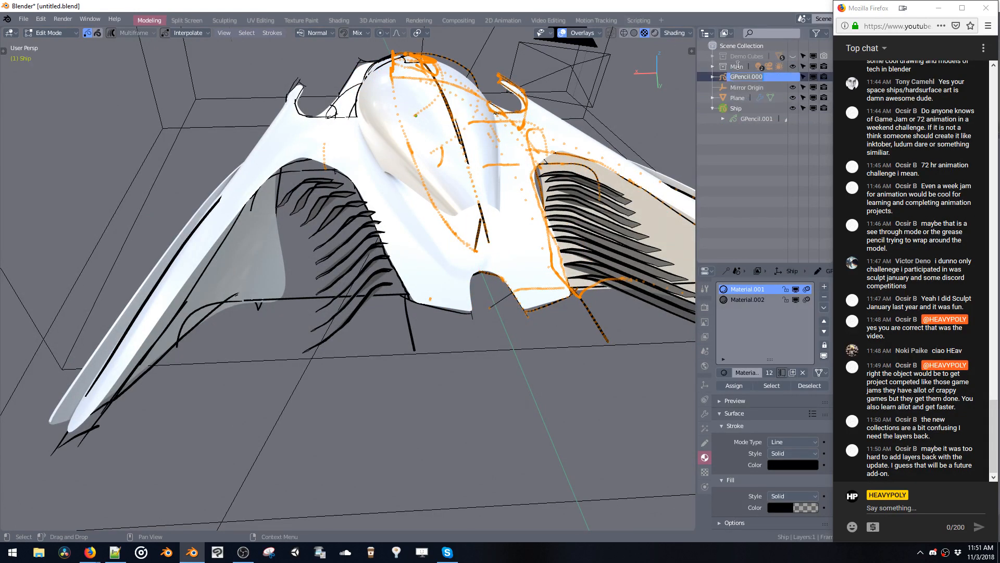
{"action": "type", "text": "Fins"}
{"action": "key", "text": "Return"}
Leave Edit Mode on Ship, open the Fins object in grease pencil Edit Mode and select all its strokes.
{"action": "key", "text": "Tab"}
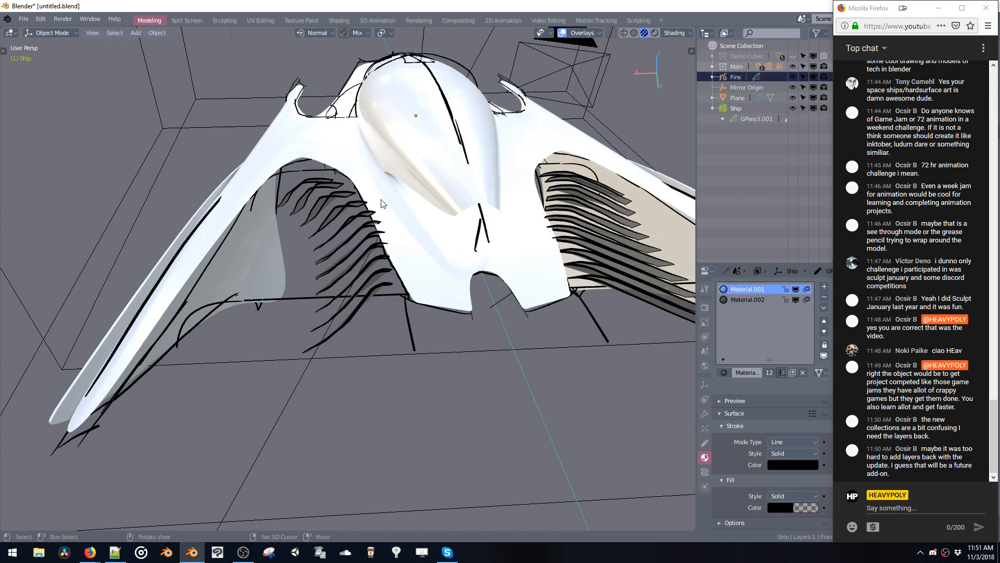
{"action": "left_click", "coordinate": [328, 226]}
{"action": "key", "text": "ctrl+Tab"}
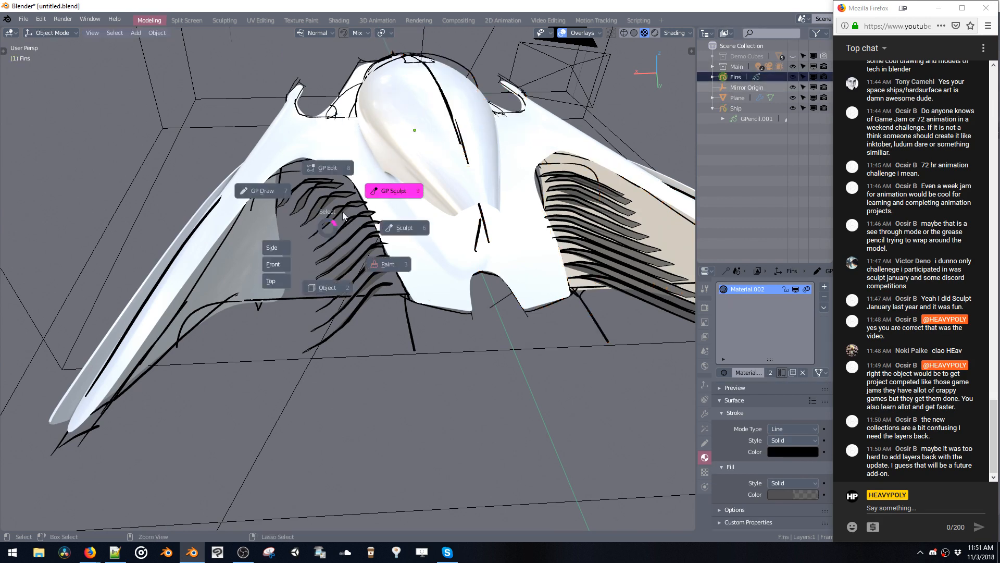
{"action": "left_click", "coordinate": [332, 153]}
{"action": "key", "text": "a"}
Scale the selected fin strokes and move them along the X axis.
{"action": "left_click_drag", "start_coordinate": [285, 166], "coordinate": [307, 195], "text": "alt"}
{"action": "key", "text": "s"}
{"action": "middle_click_drag", "start_coordinate": [390, 239], "coordinate": [367, 244]}
{"action": "left_click", "coordinate": [369, 239]}
{"action": "key", "text": "g"}
{"action": "key", "text": "x"}
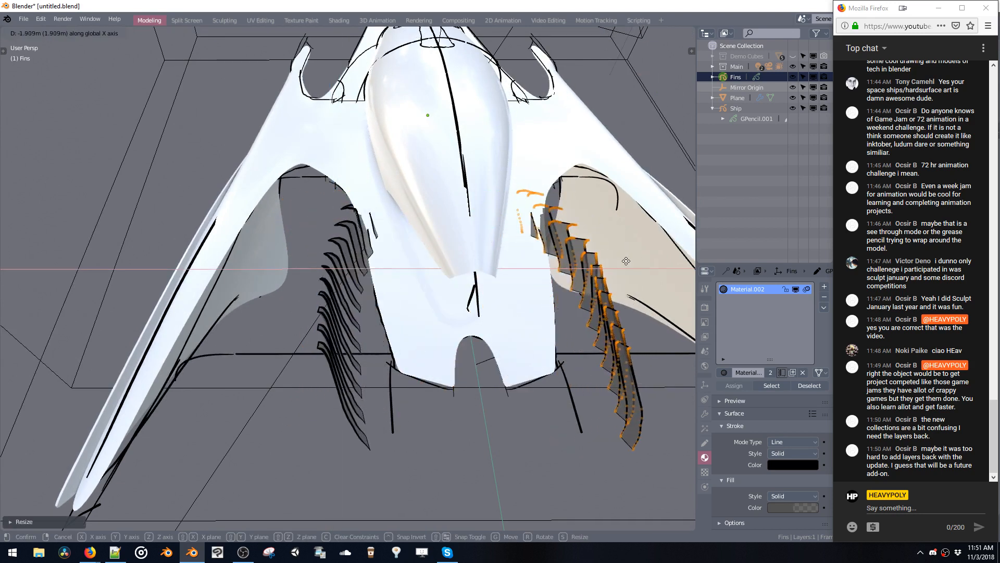
{"action": "left_click", "coordinate": [670, 261]}
Rescale the fin strokes and shift them along X toward the inner edge of the wing.
{"action": "left_click_drag", "start_coordinate": [669, 261], "coordinate": [488, 275], "text": "alt+shift"}
{"action": "key", "text": "s"}
{"action": "mouse_move", "coordinate": [492, 275]}
{"action": "middle_mouse_down"}
{"action": "mouse_move", "coordinate": [567, 280]}
{"action": "mouse_move", "coordinate": [507, 274]}
{"action": "middle_mouse_up"}
{"action": "left_click", "coordinate": [566, 279]}
{"action": "key", "text": "g"}
{"action": "key", "text": "x"}
{"action": "left_click", "coordinate": [522, 271]}
Fine-tune the overall size of the fins and position them in the rear gap between wing and hull.
{"action": "key", "text": "s"}
{"action": "left_click", "coordinate": [488, 276]}
{"action": "key", "text": "g"}
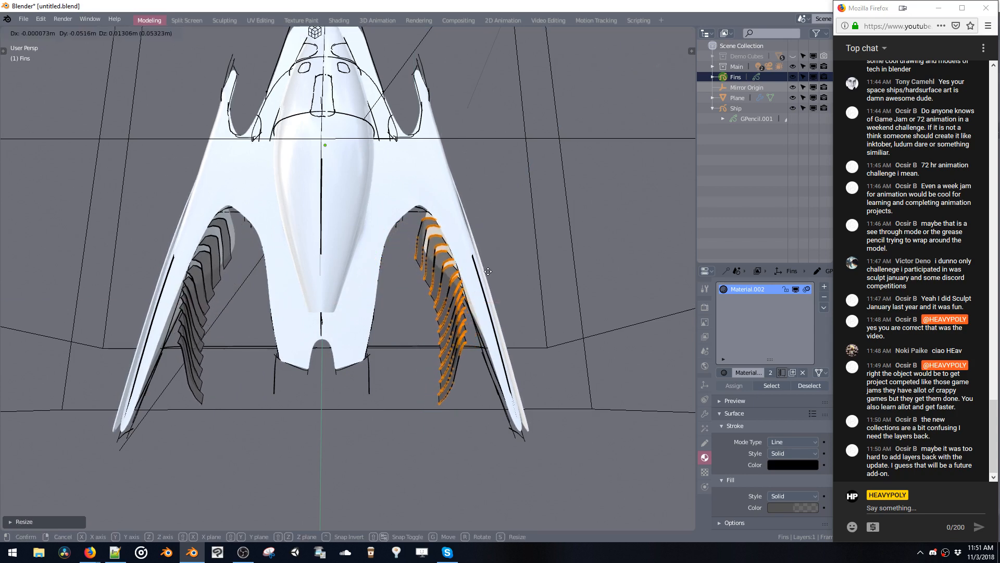
{"action": "left_click", "coordinate": [489, 275]}
{"action": "left_click_drag", "start_coordinate": [489, 275], "coordinate": [489, 304], "text": "alt"}
{"action": "key", "text": "g"}
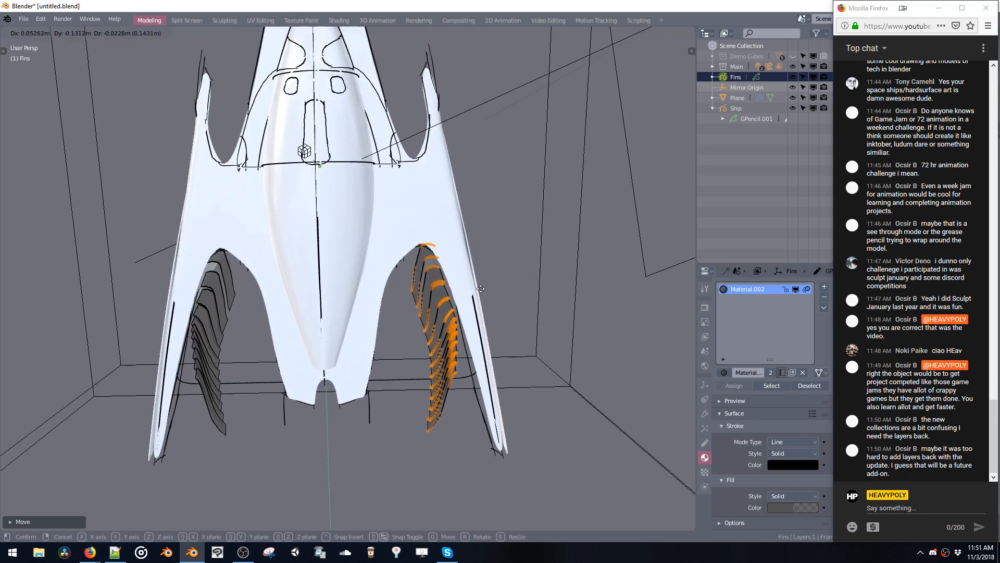
{"action": "left_click", "coordinate": [476, 282]}
Scale the fin strokes along the X axis by about 1.14.
{"action": "key", "text": "s"}
{"action": "key", "text": "x"}
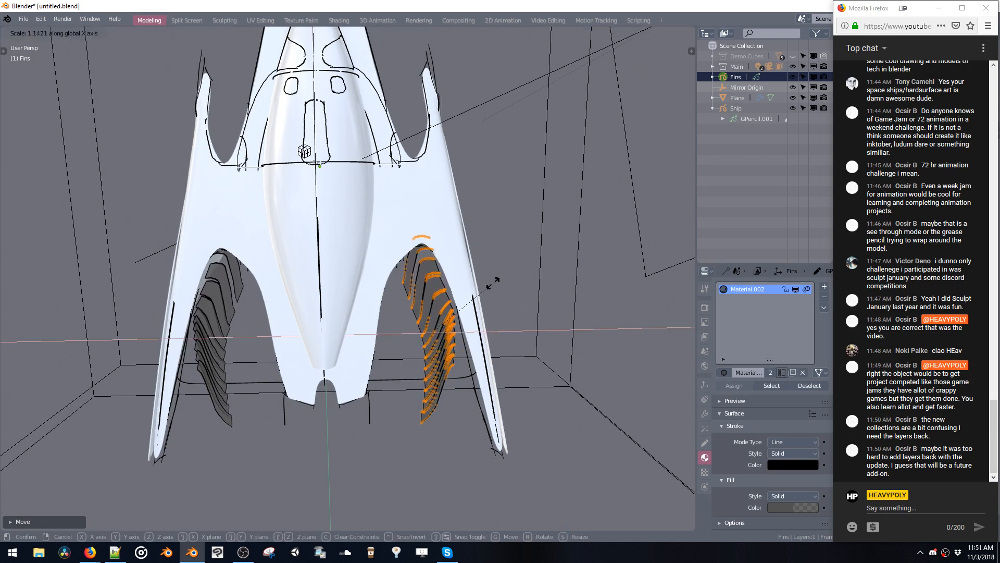
{"action": "left_click", "coordinate": [492, 289]}
Enable proportional editing and move the rearmost fin tip inward toward the hull with a proportional size of 3.14.
{"action": "key", "text": "g"}
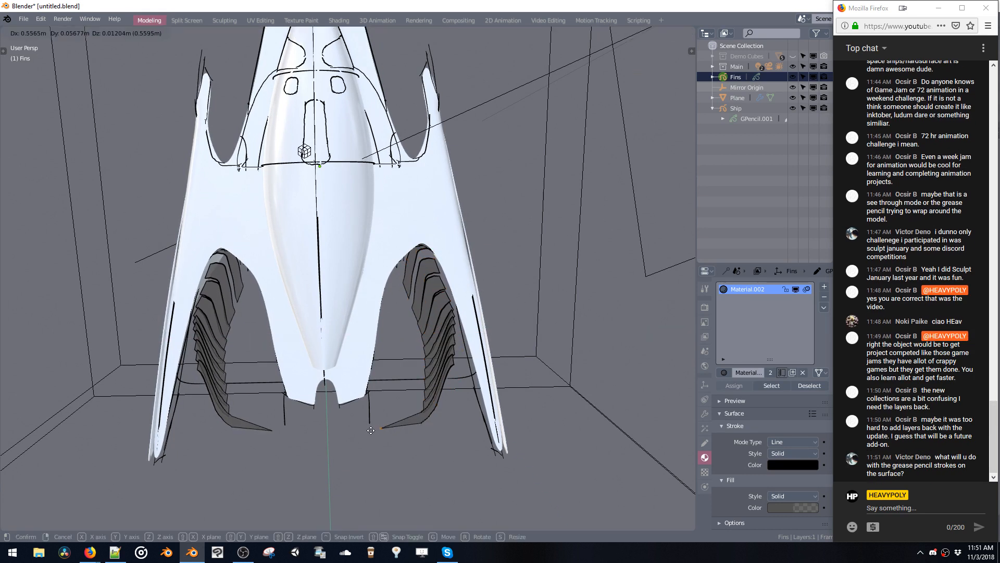
{"action": "right_click", "coordinate": [370, 430]}
{"action": "left_click", "coordinate": [382, 33]}
{"action": "left_click", "coordinate": [390, 46]}
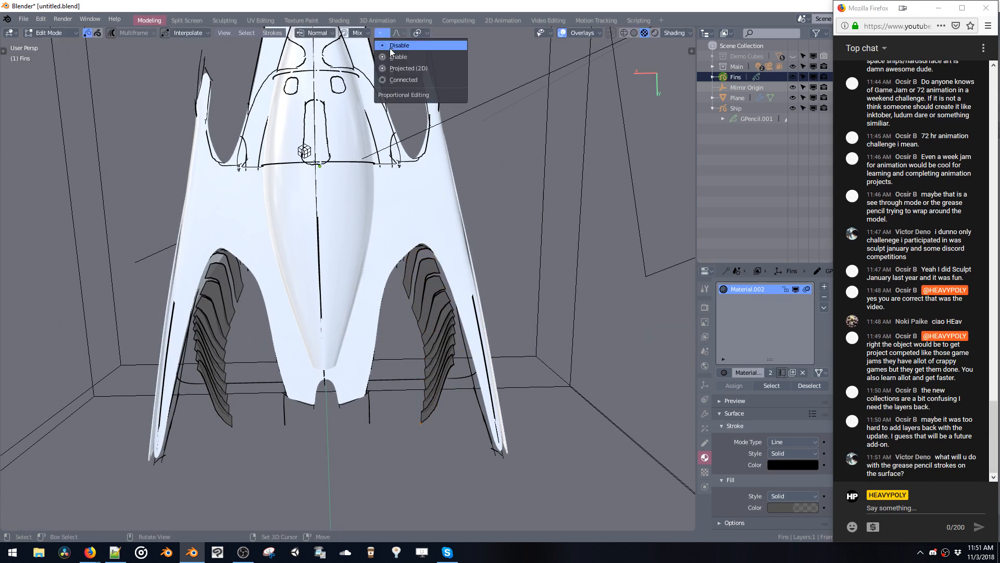
{"action": "key", "text": "g"}
{"action": "scroll", "coordinate": [352, 260], "scroll_direction": "down", "scroll_amount": 11}
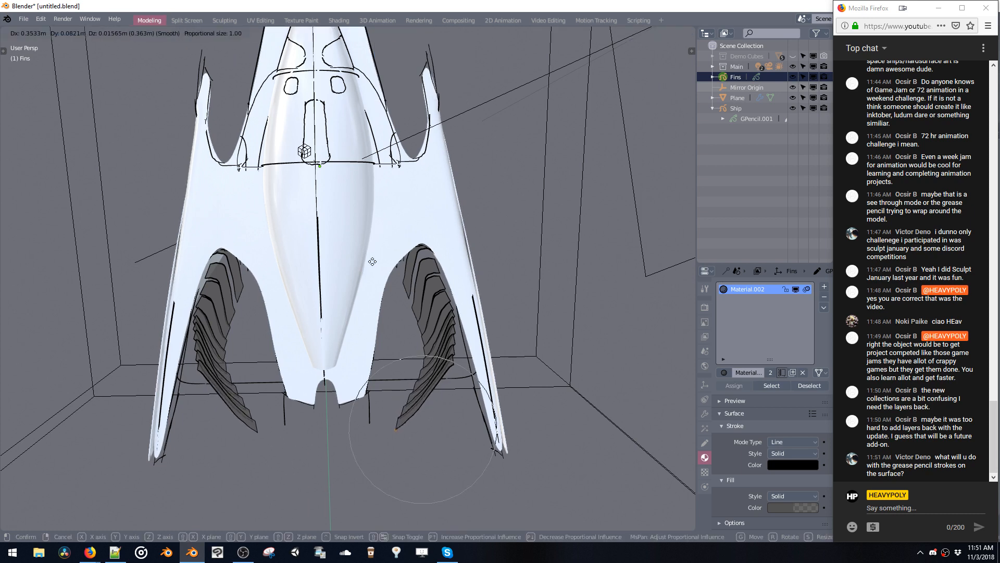
{"action": "scroll", "coordinate": [350, 238], "scroll_direction": "down", "scroll_amount": 4}
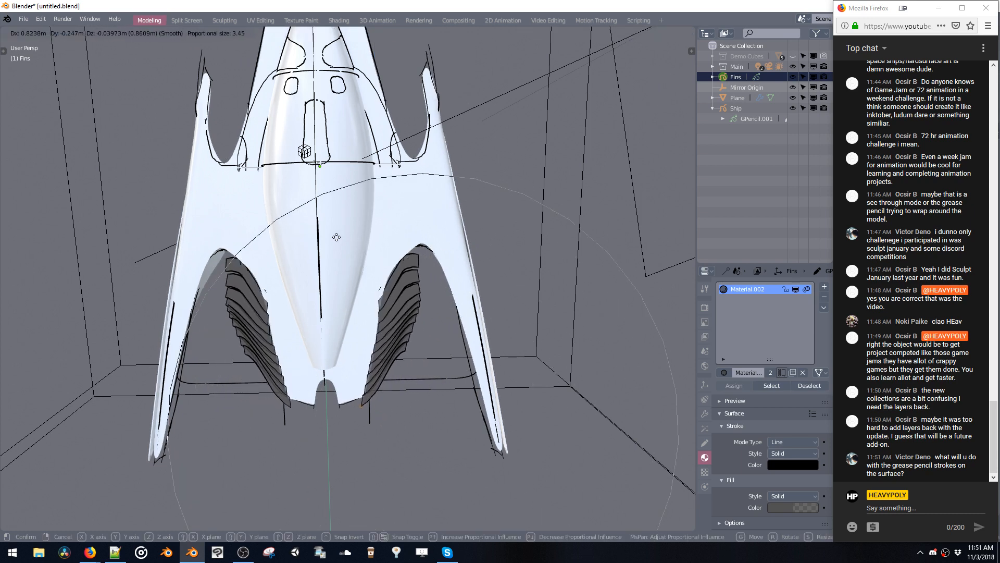
{"action": "scroll", "coordinate": [330, 237], "scroll_direction": "up", "scroll_amount": 3}
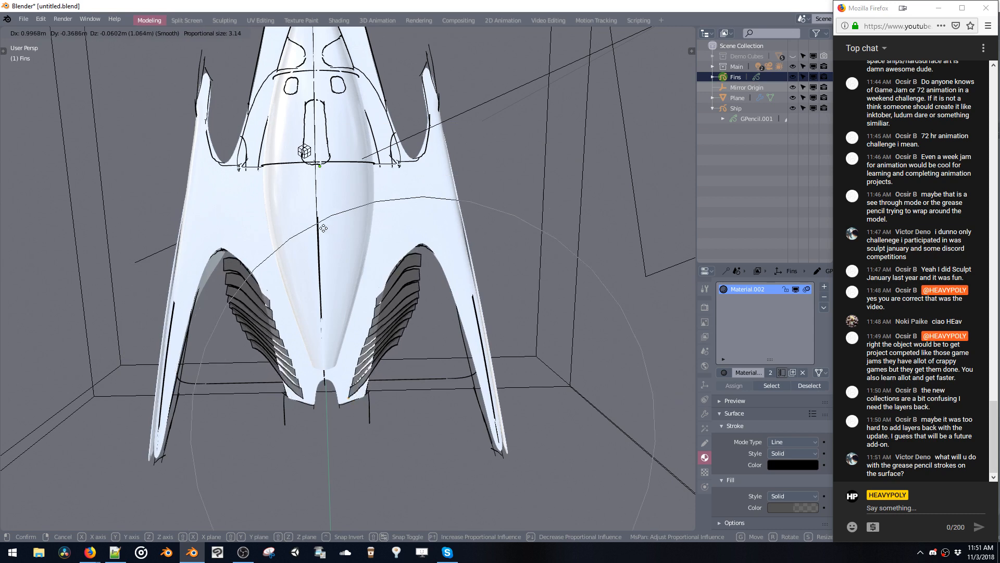
{"action": "left_click", "coordinate": [325, 236]}
Lower the rear fin tips along Z and raise the fin ends near the wing along Z with proportional editing.
{"action": "middle_click_drag", "start_coordinate": [338, 236], "coordinate": [356, 141]}
{"action": "key", "text": "g"}
{"action": "key", "text": "z"}
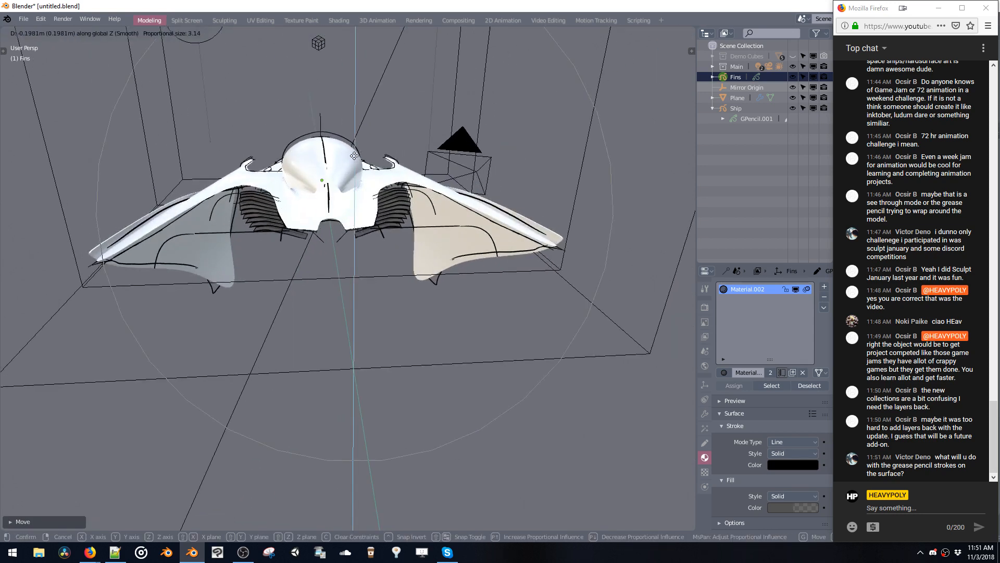
{"action": "left_click", "coordinate": [356, 157]}
{"action": "left_click", "coordinate": [403, 200]}
{"action": "key", "text": "g"}
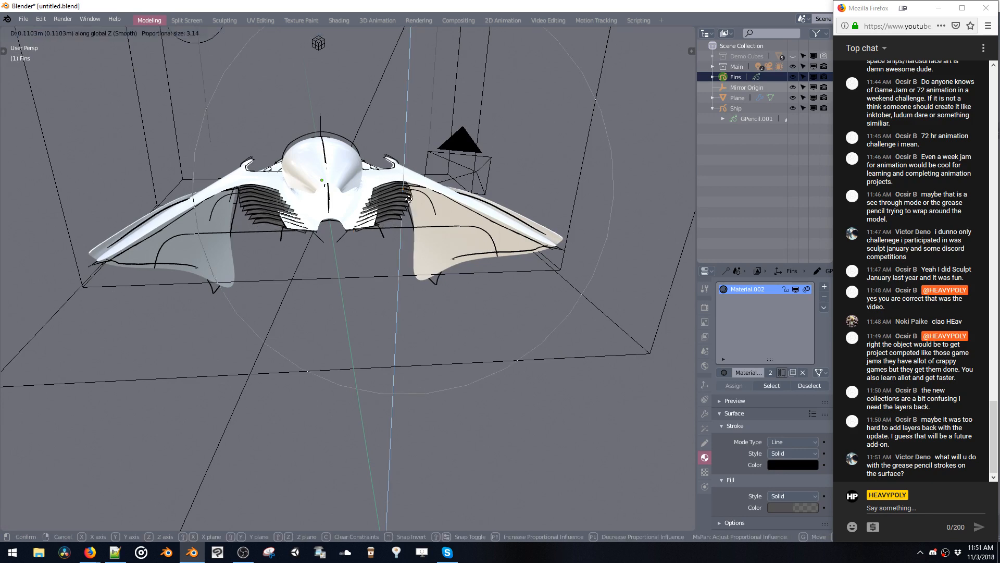
{"action": "left_click", "coordinate": [395, 193]}
Select the fin strokes and move them as a group within the gap beside the hull.
{"action": "middle_click_drag", "start_coordinate": [394, 193], "coordinate": [320, 172]}
{"action": "left_click_drag", "start_coordinate": [319, 172], "coordinate": [411, 242]}
{"action": "key", "text": "g"}
{"action": "mouse_move", "coordinate": [412, 242]}
{"action": "middle_mouse_down"}
{"action": "mouse_move", "coordinate": [423, 234]}
{"action": "mouse_move", "coordinate": [438, 264]}
{"action": "mouse_move", "coordinate": [431, 286]}
{"action": "middle_mouse_up"}
{"action": "left_click", "coordinate": [419, 230]}
Scale the selected fin strokes along X and shift them along Y to fit the gap.
{"action": "key", "text": "s"}
{"action": "key", "text": "x"}
{"action": "left_click", "coordinate": [431, 227]}
{"action": "key", "text": "g"}
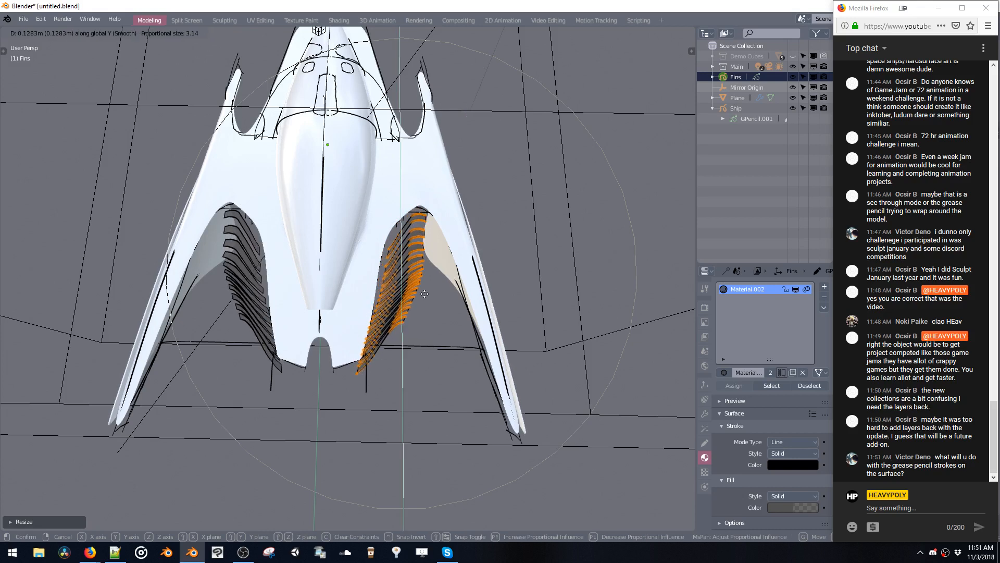
{"action": "left_click", "coordinate": [419, 285]}
Try to switch from editing Fins to drawing on Ship without returning to Object Mode.
{"action": "middle_click_drag", "start_coordinate": [419, 286], "coordinate": [318, 175]}
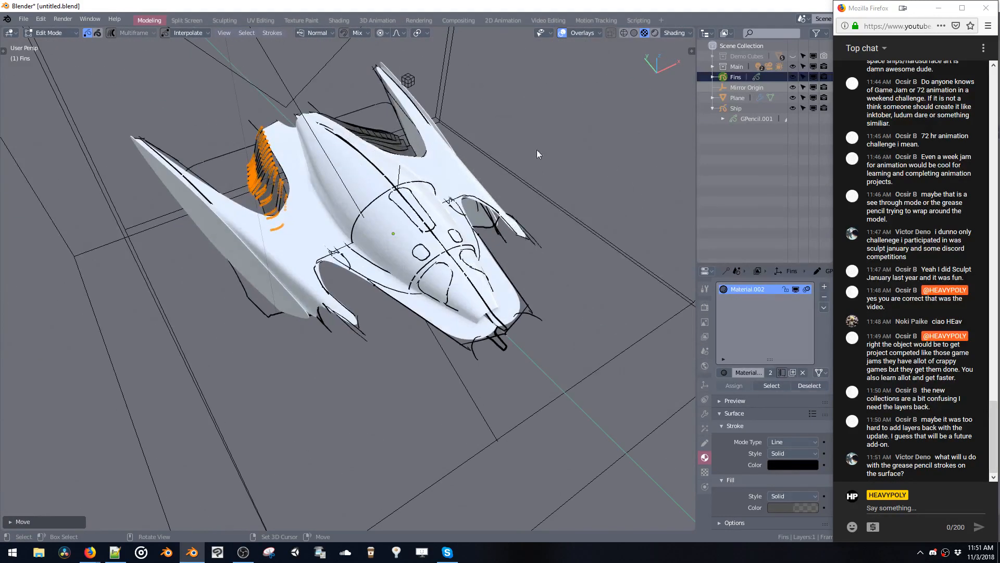
{"action": "left_click", "coordinate": [736, 108]}
{"action": "key", "text": "space"}
{"action": "left_click", "coordinate": [388, 130]}
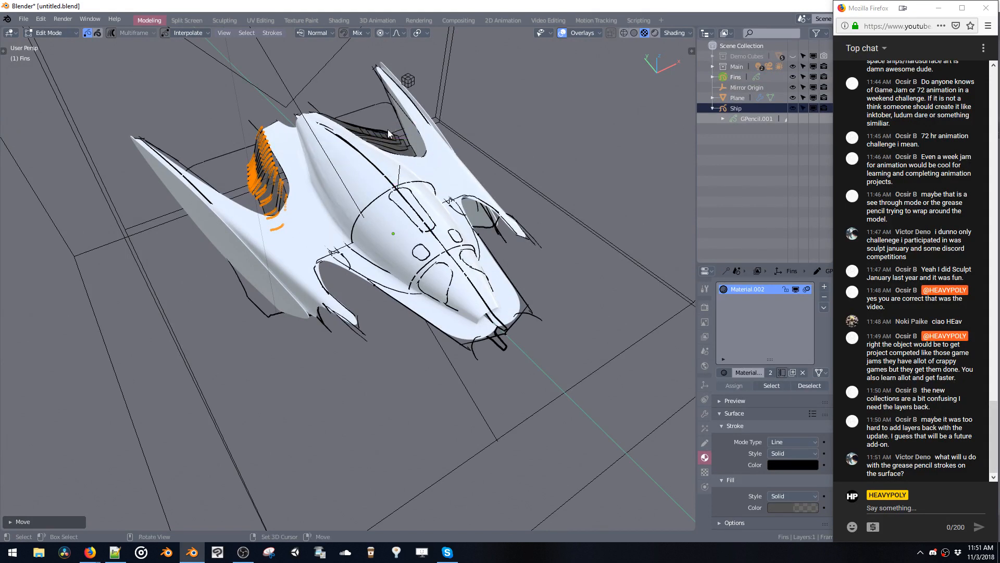
{"action": "key", "text": "space"}
{"action": "left_click", "coordinate": [252, 102]}
{"action": "middle_click_drag", "start_coordinate": [326, 132], "coordinate": [341, 149]}
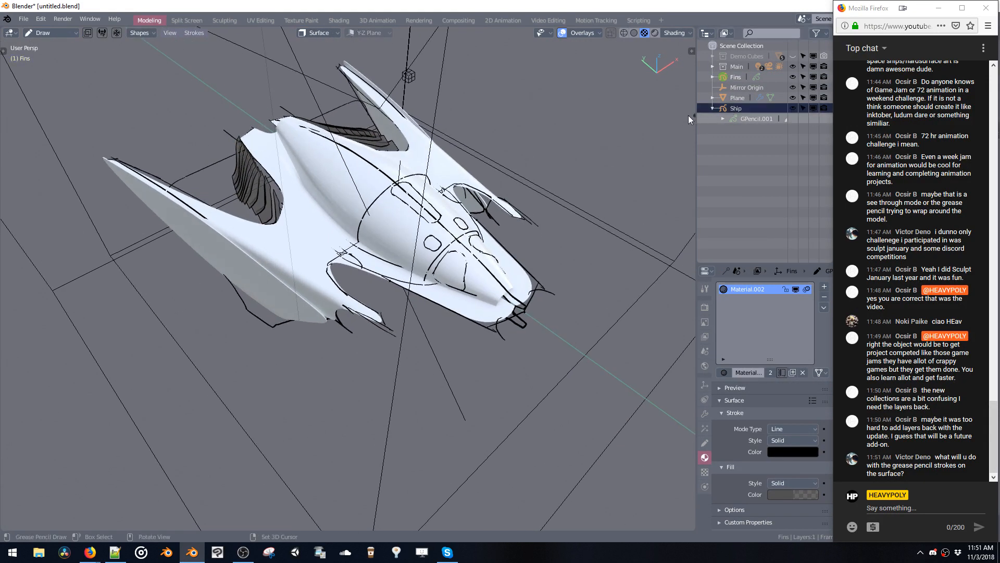
Return to Object Mode and switch the active object between Fins and Ship, ending on Ship.
{"action": "left_click", "coordinate": [728, 108]}
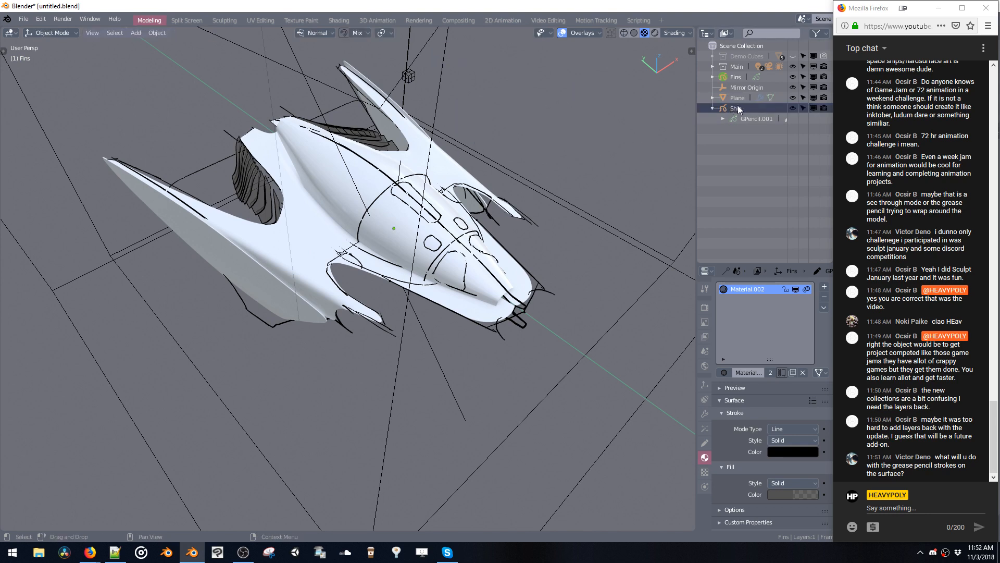
{"action": "middle_click_drag", "start_coordinate": [416, 156], "coordinate": [402, 198]}
{"action": "scroll", "coordinate": [403, 198], "scroll_direction": "up", "scroll_amount": 5}
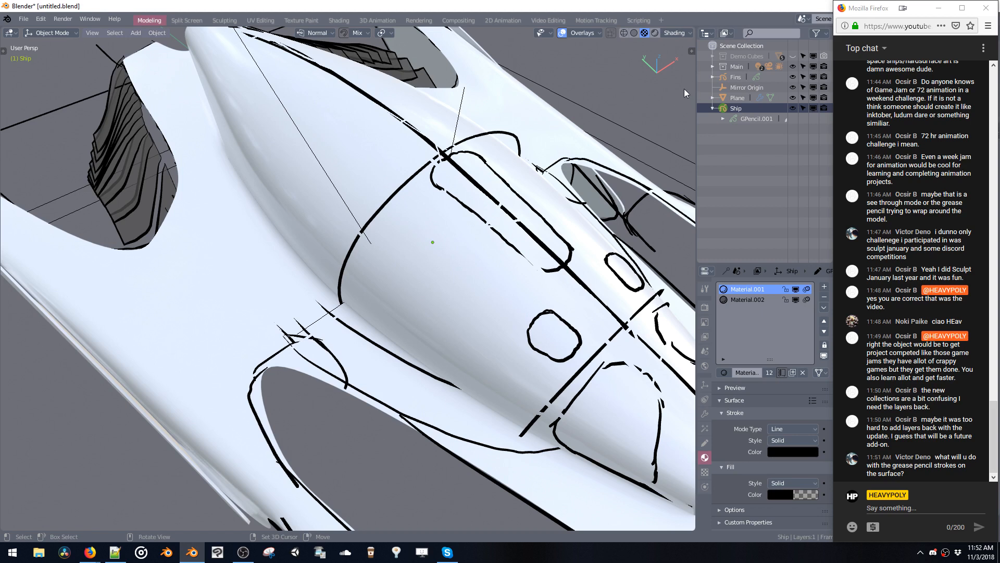
{"action": "left_click", "coordinate": [725, 77]}
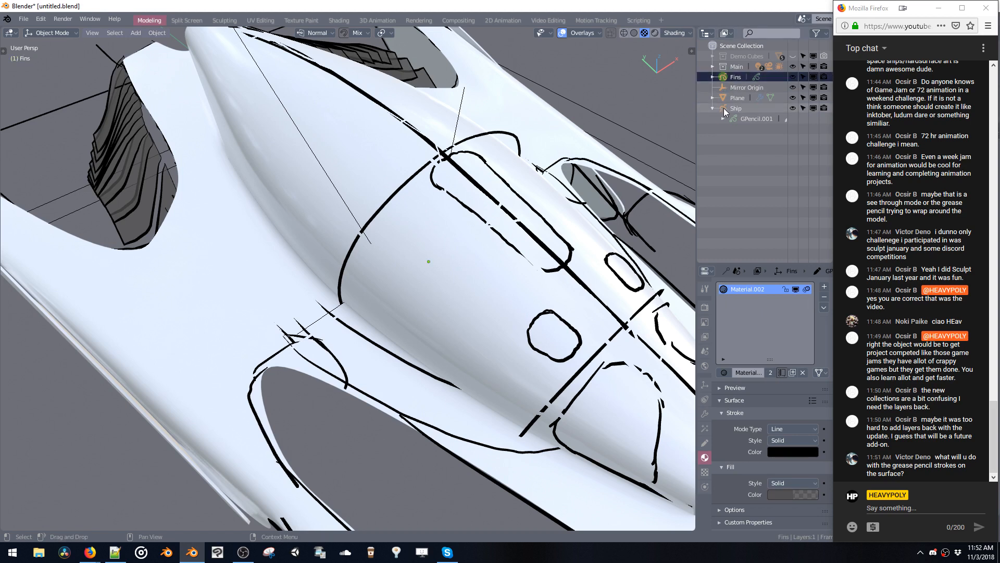
{"action": "left_click", "coordinate": [724, 108]}
Put Ship in grease pencil Draw mode and sketch freehand curved and looping strokes on the side of the canopy.
{"action": "key", "text": "ctrl+Tab"}
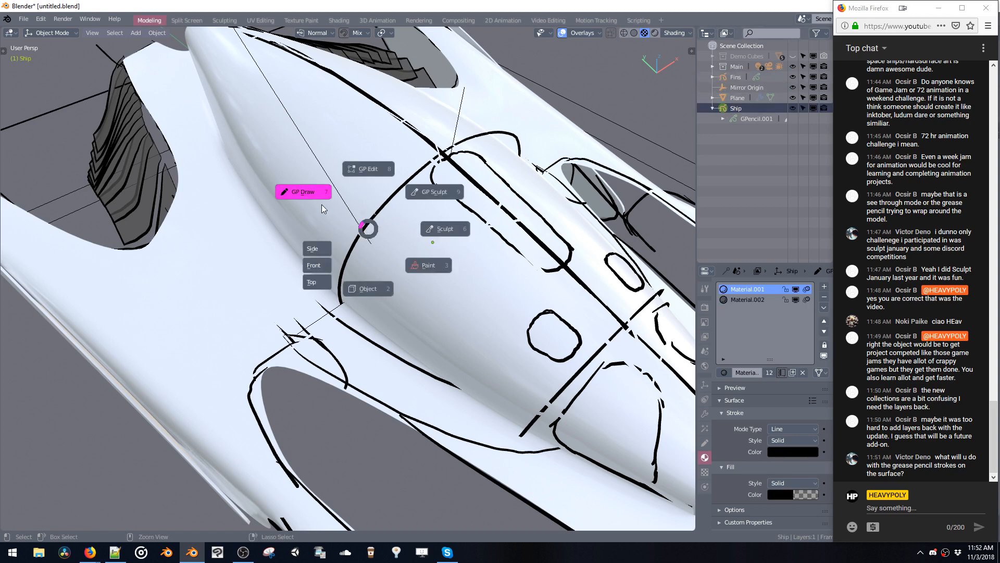
{"action": "left_click", "coordinate": [320, 204]}
{"action": "middle_click_drag", "start_coordinate": [331, 195], "coordinate": [359, 174]}
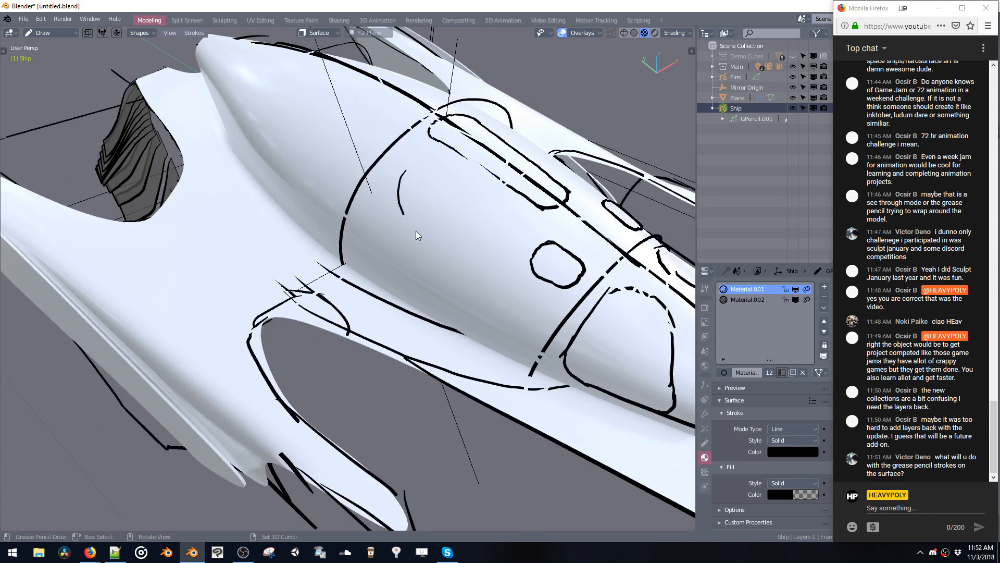
Return Ship to Object Mode, make Fins the active object and put it in grease pencil Draw mode.
{"action": "left_click", "coordinate": [724, 78]}
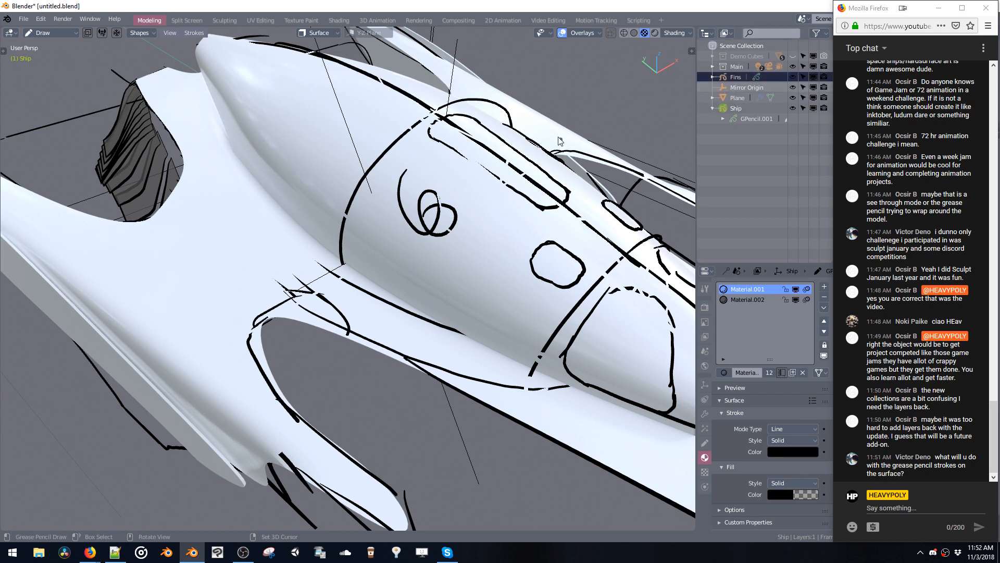
{"action": "middle_click_drag", "start_coordinate": [498, 140], "coordinate": [436, 110]}
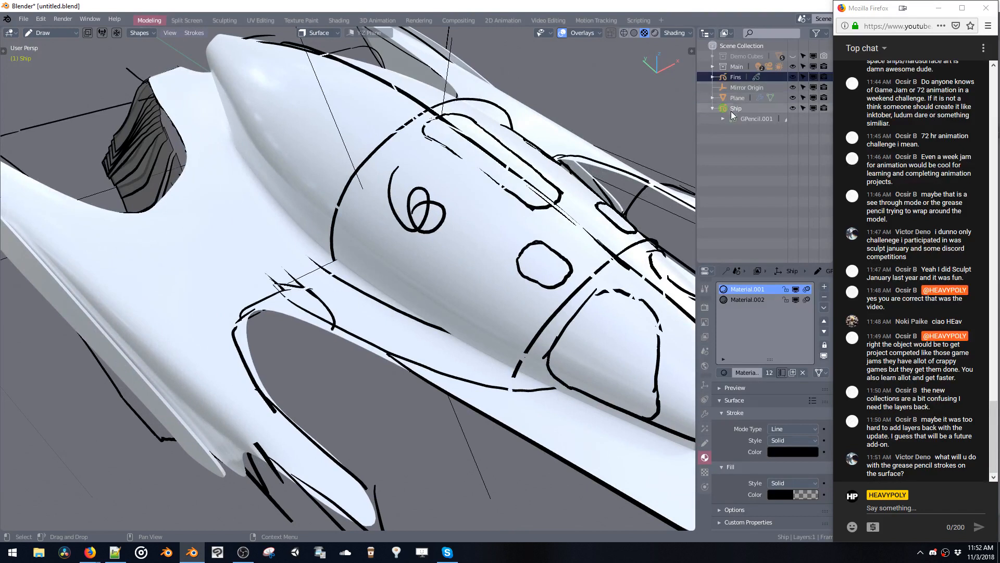
{"action": "key", "text": "ctrl+Tab"}
{"action": "left_click", "coordinate": [434, 174]}
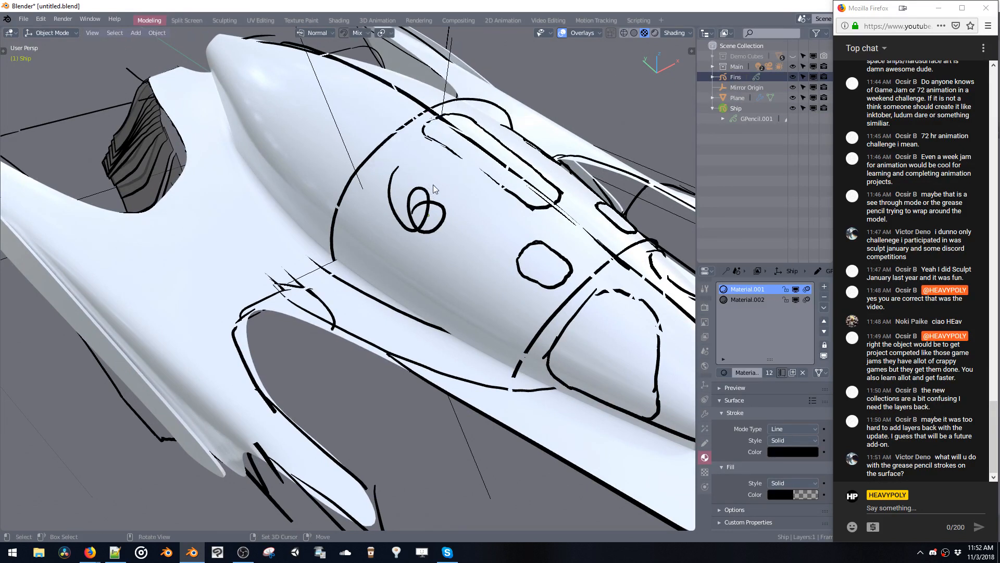
{"action": "left_click", "coordinate": [730, 78]}
{"action": "key", "text": "ctrl+Tab"}
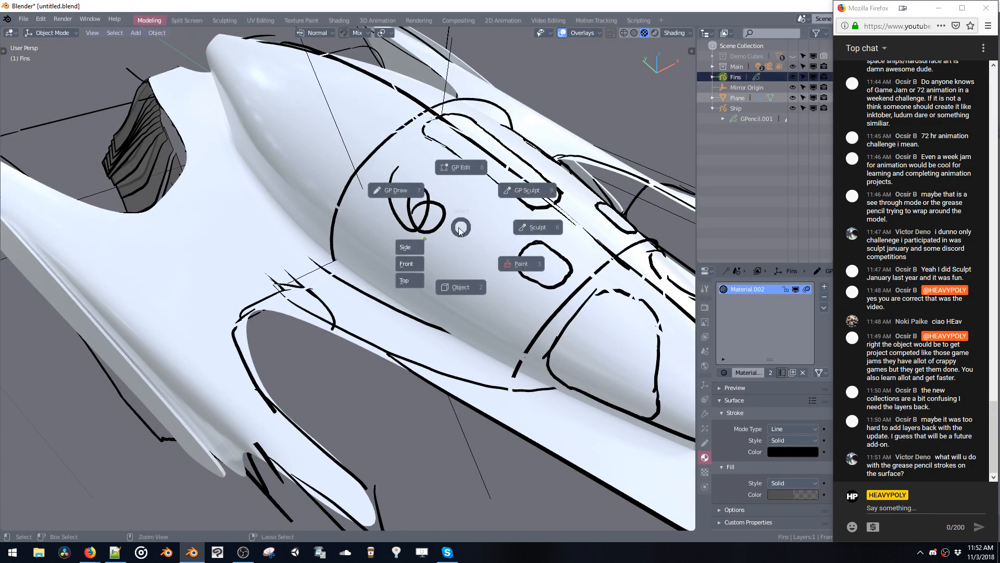
{"action": "left_click", "coordinate": [323, 167]}
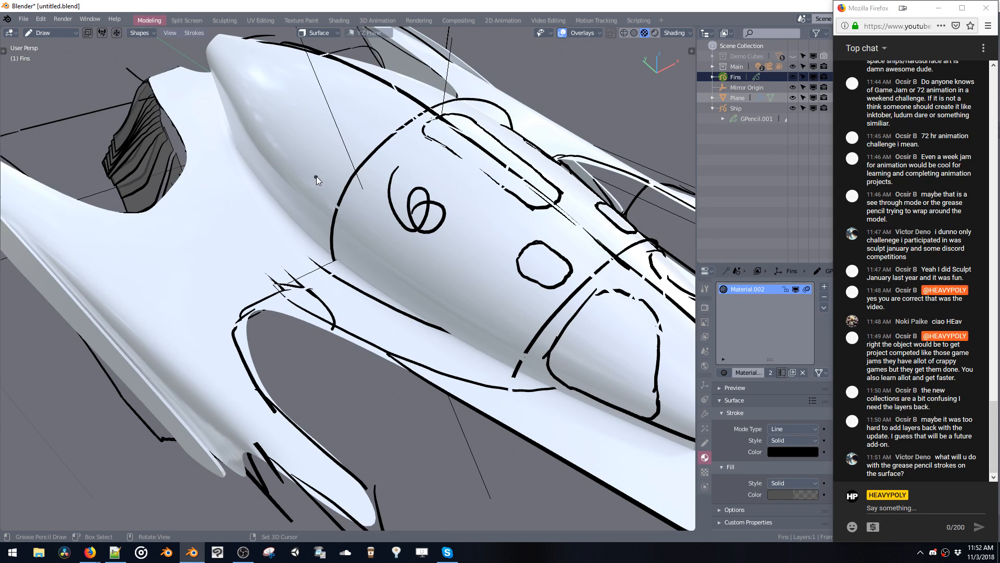
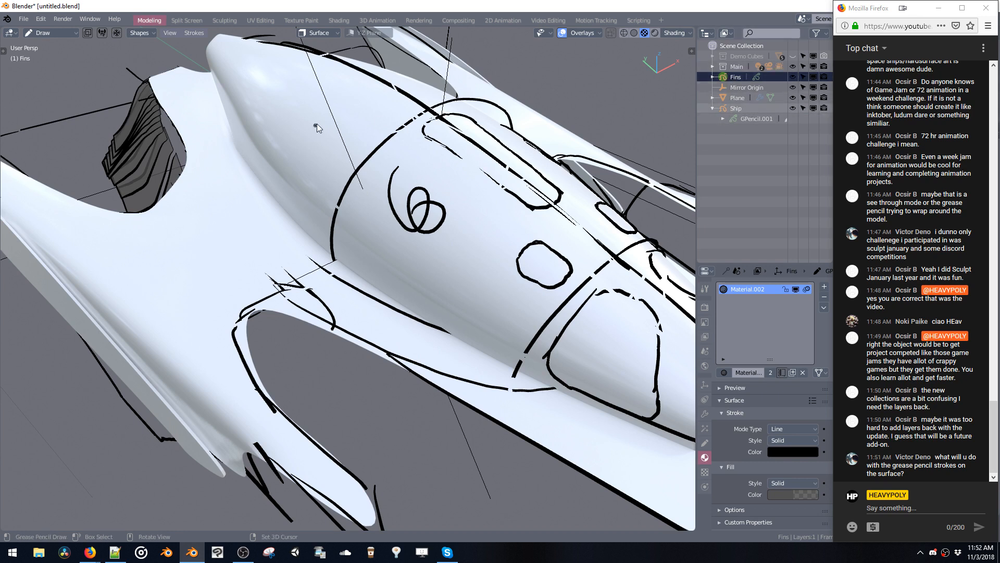
{"action": "middle_click_drag", "start_coordinate": [314, 126], "coordinate": [396, 136]}
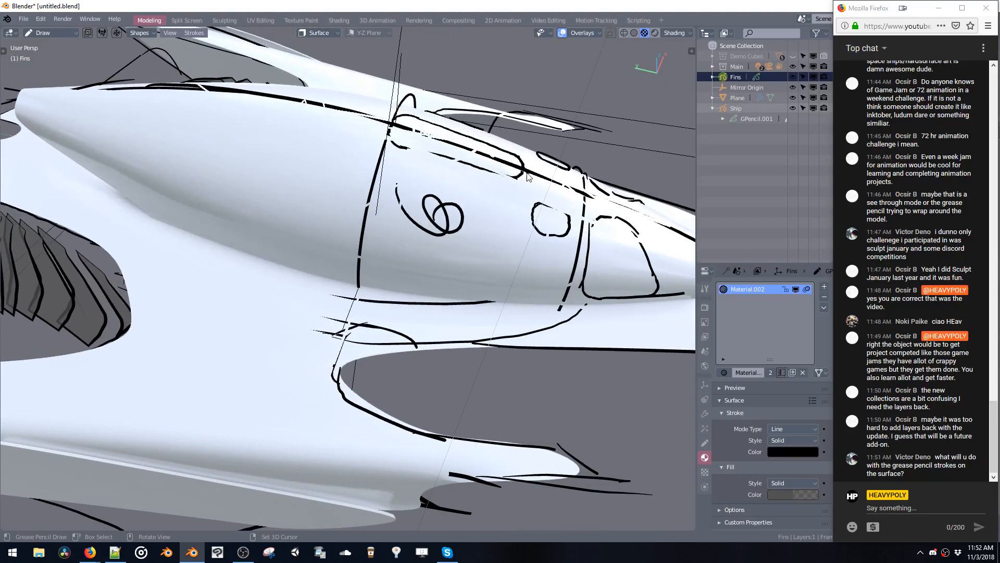
Make Ship the active object and put it in grease pencil Edit mode with nothing selected.
{"action": "left_click", "coordinate": [729, 108]}
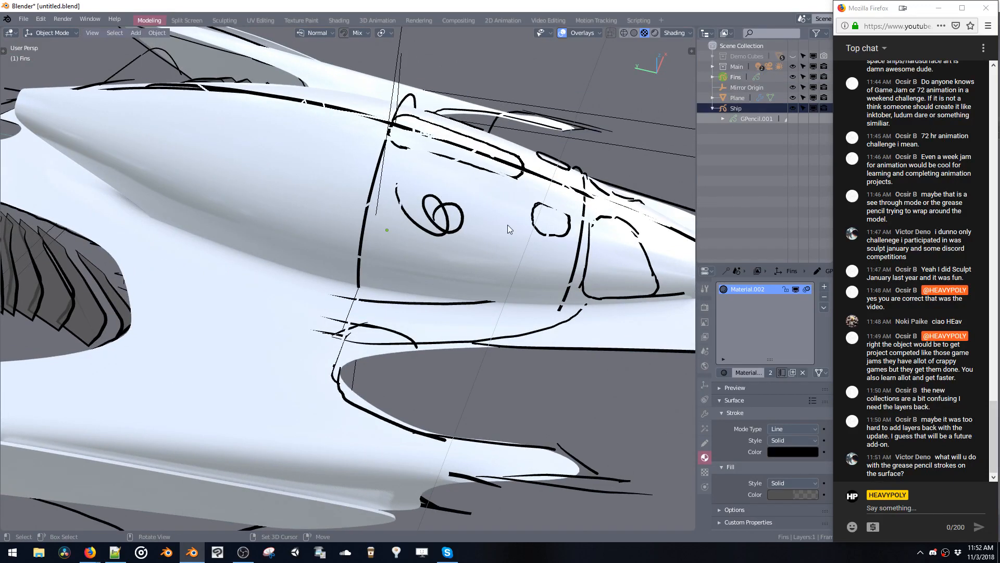
{"action": "key", "text": "ctrl+Tab"}
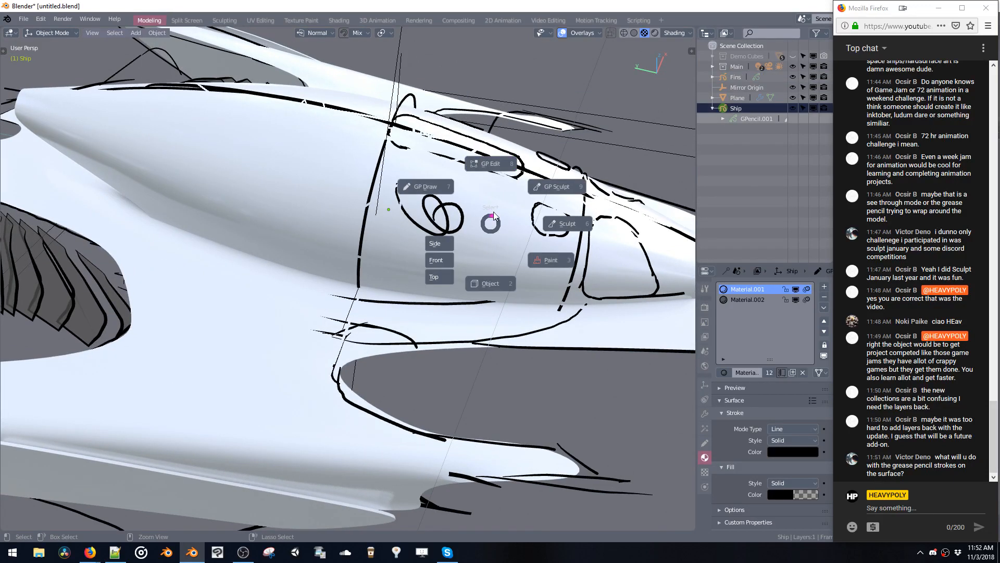
{"action": "left_click", "coordinate": [480, 161]}
{"action": "scroll", "coordinate": [428, 186], "scroll_direction": "down", "scroll_amount": 5}
{"action": "key", "text": "alt+a"}
{"action": "mouse_move", "coordinate": [427, 186]}
{"action": "middle_mouse_down"}
{"action": "mouse_move", "coordinate": [353, 196]}
{"action": "mouse_move", "coordinate": [567, 244]}
{"action": "middle_mouse_up"}
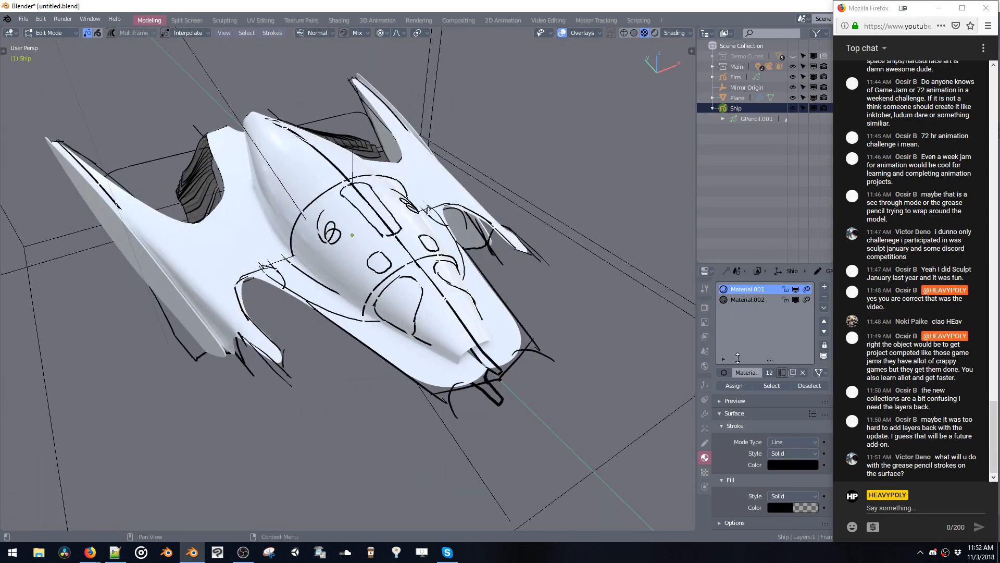
{"action": "middle_click_drag", "start_coordinate": [446, 170], "coordinate": [507, 229]}
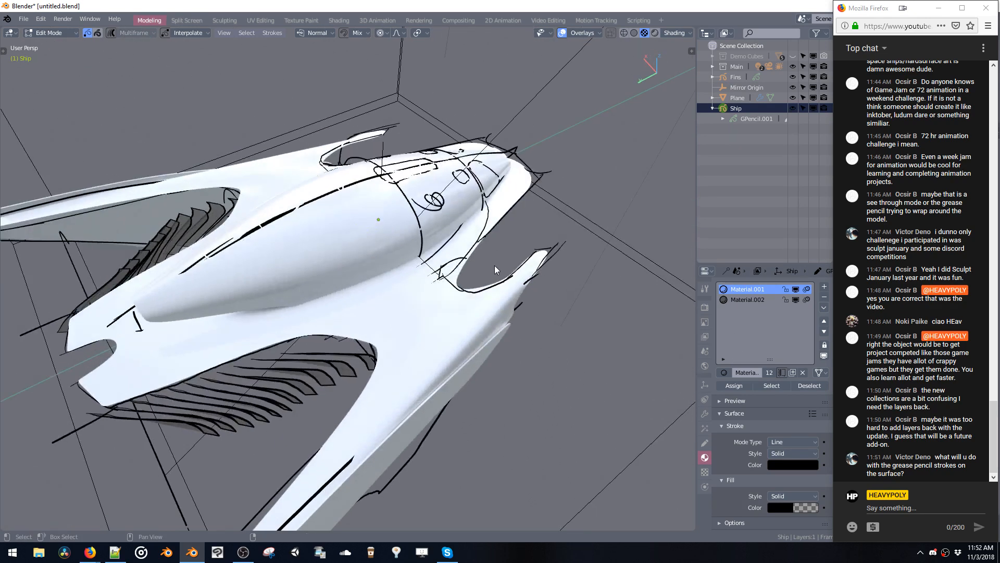
Delete the curved and looping test strokes from the side of the canopy and clear the remaining stroke selection.
{"action": "key", "text": "shift+v"}
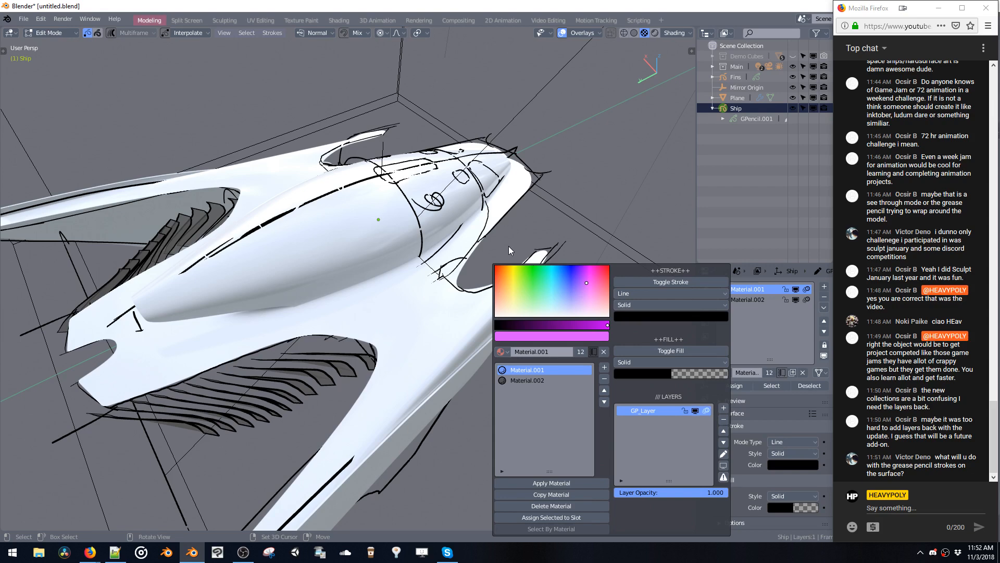
{"action": "mouse_move", "coordinate": [483, 188]}
{"action": "middle_mouse_down"}
{"action": "mouse_move", "coordinate": [365, 177]}
{"action": "mouse_move", "coordinate": [452, 250]}
{"action": "middle_mouse_up"}
{"action": "key", "text": "a"}
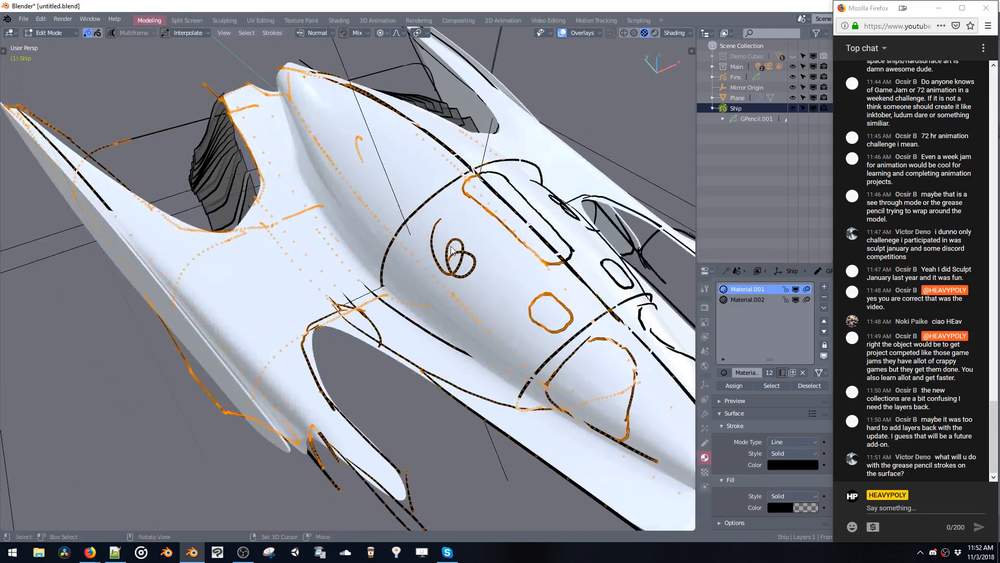
{"action": "key", "text": "alt+a"}
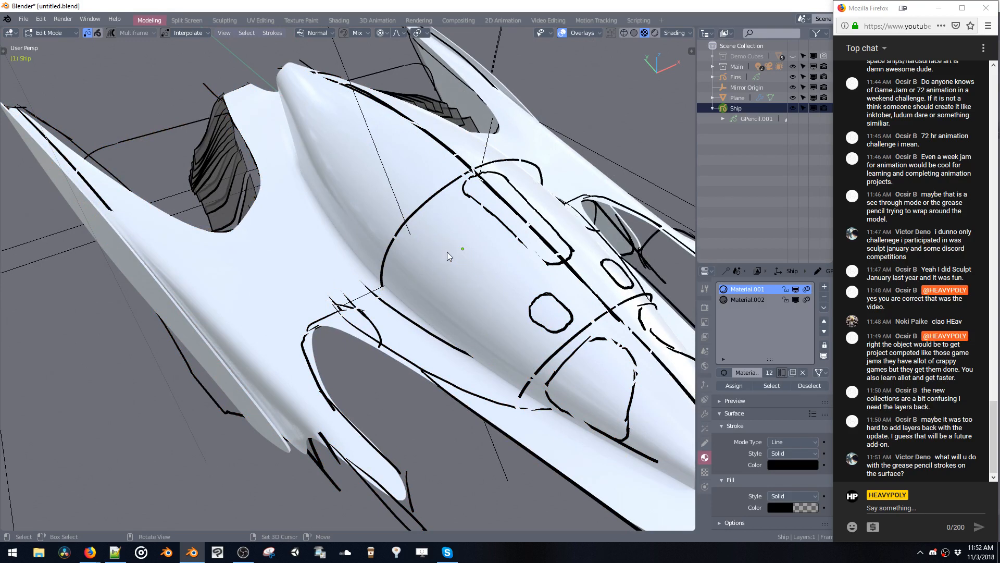
Put Ship in grease pencil Draw mode and sketch a rounded panel outline on the canopy side beside the rear cross line.
{"action": "key", "text": "space"}
{"action": "left_click", "coordinate": [401, 215]}
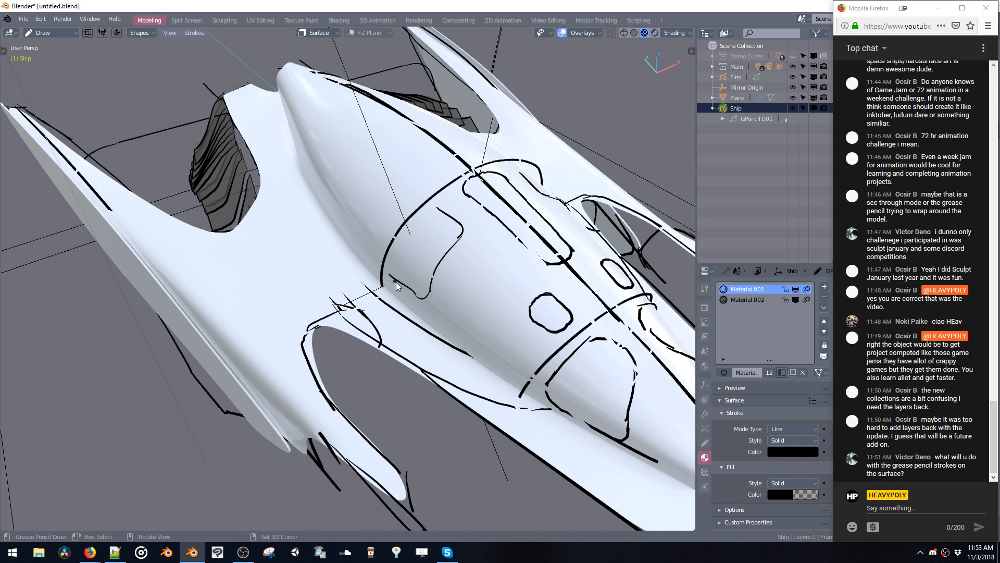
{"action": "left_click_drag", "start_coordinate": [414, 296], "coordinate": [393, 280]}
{"action": "middle_click_drag", "start_coordinate": [427, 209], "coordinate": [433, 209]}
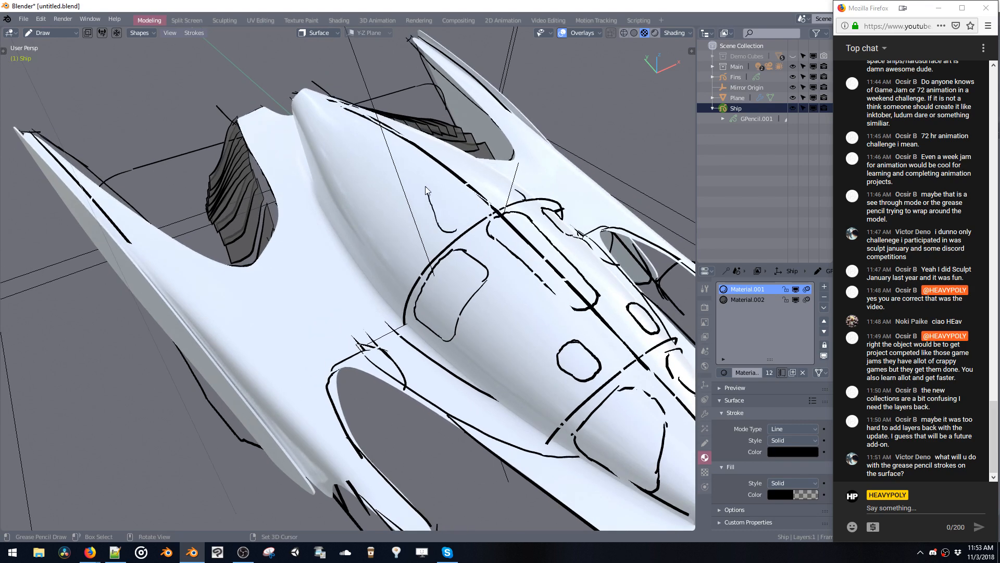
Sketch a triangular panel with rounded corners on top of the hull behind the canopy's rear cross line.
{"action": "left_click_drag", "start_coordinate": [423, 170], "coordinate": [515, 191]}
{"action": "middle_click_drag", "start_coordinate": [442, 176], "coordinate": [415, 211]}
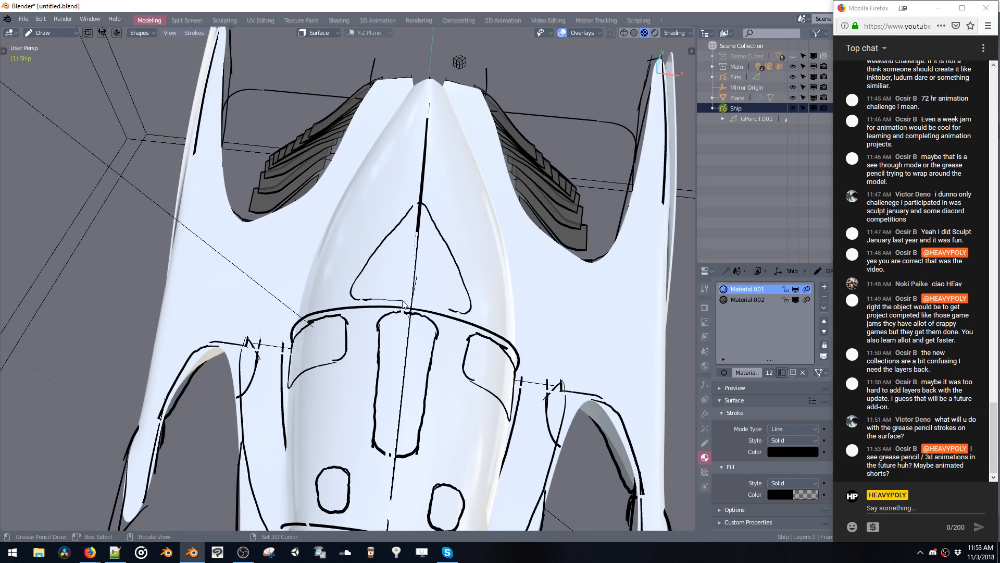
{"action": "middle_click_drag", "start_coordinate": [380, 223], "coordinate": [401, 248]}
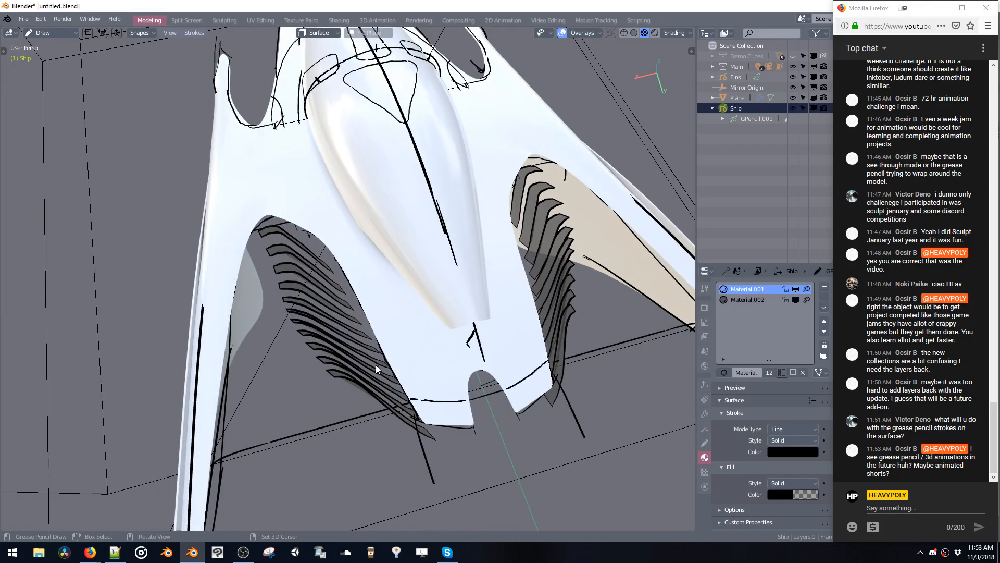
Sketch a curved contour on the wing surface around the cutout that holds the fins, undoing the stray stroke.
{"action": "middle_click_drag", "start_coordinate": [376, 365], "coordinate": [380, 314]}
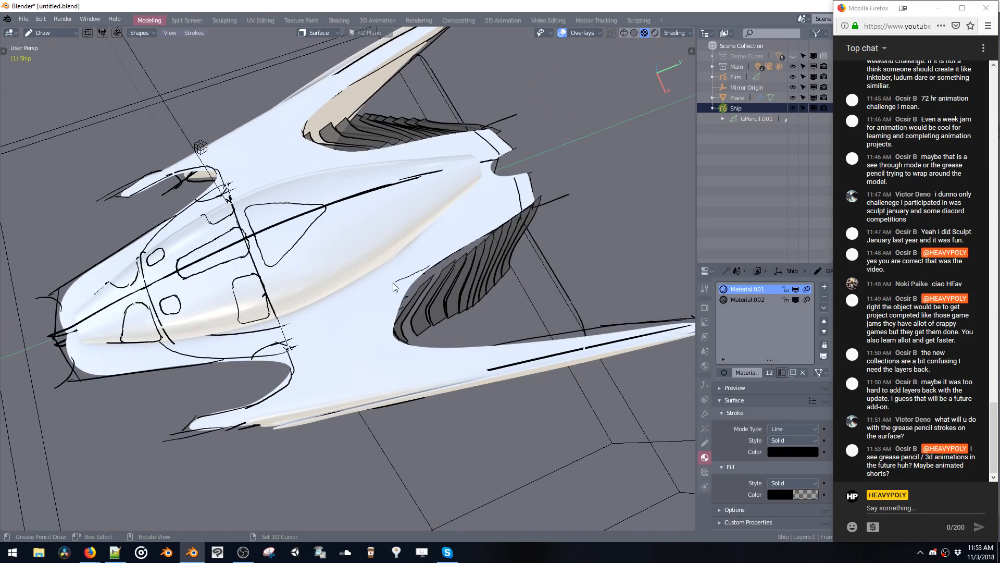
{"action": "left_click_drag", "start_coordinate": [374, 311], "coordinate": [375, 322]}
{"action": "middle_click_drag", "start_coordinate": [384, 352], "coordinate": [344, 358]}
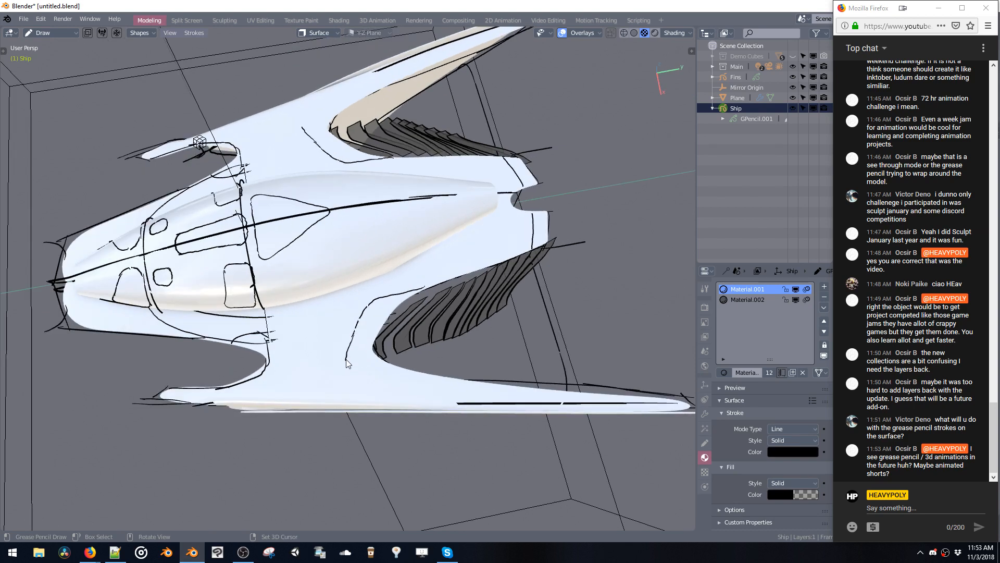
{"action": "middle_click_drag", "start_coordinate": [294, 376], "coordinate": [311, 349]}
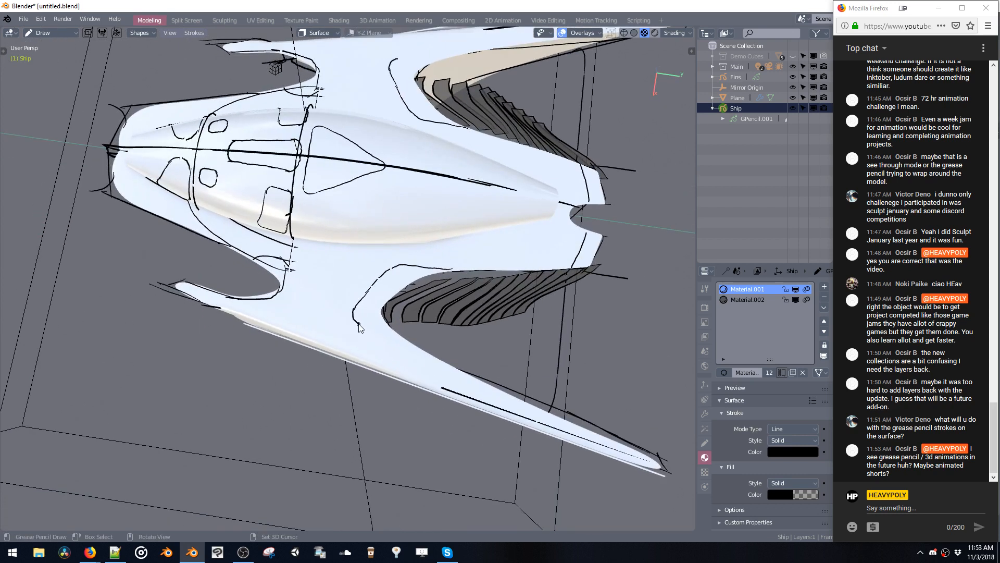
{"action": "left_click_drag", "start_coordinate": [355, 322], "coordinate": [359, 326]}
{"action": "key", "text": "ctrl+z"}
Extend the fin cutout contour along the hull edge to the tail, undoing the strokes that miss.
{"action": "mouse_move", "coordinate": [489, 392]}
{"action": "middle_mouse_down"}
{"action": "mouse_move", "coordinate": [368, 315]}
{"action": "mouse_move", "coordinate": [466, 327]}
{"action": "middle_mouse_up"}
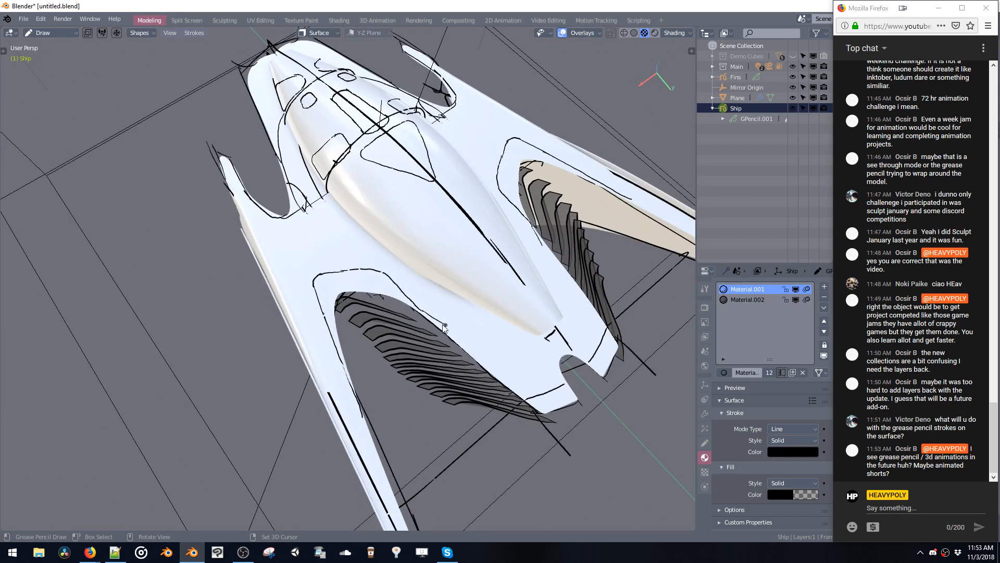
{"action": "key", "text": "ctrl+z"}
{"action": "mouse_move", "coordinate": [426, 315]}
{"action": "left_mouse_down"}
{"action": "mouse_move", "coordinate": [484, 358]}
{"action": "mouse_move", "coordinate": [421, 313]}
{"action": "left_mouse_up"}
{"action": "key", "text": "ctrl+z"}
{"action": "left_click_drag", "start_coordinate": [519, 391], "coordinate": [528, 400]}
{"action": "key", "text": "ctrl+z"}
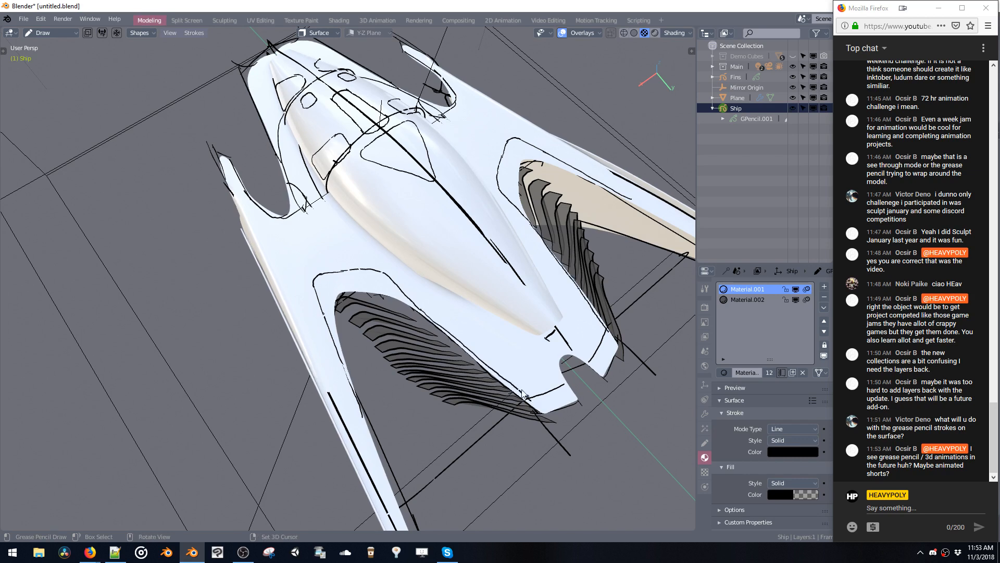
Sketch curved bands around the tapered rear of the hull and start an inset outline inside the triangular panel.
{"action": "mouse_move", "coordinate": [465, 339]}
{"action": "middle_mouse_down"}
{"action": "mouse_move", "coordinate": [478, 311]}
{"action": "mouse_move", "coordinate": [580, 356]}
{"action": "mouse_move", "coordinate": [461, 289]}
{"action": "mouse_move", "coordinate": [432, 291]}
{"action": "mouse_move", "coordinate": [426, 270]}
{"action": "mouse_move", "coordinate": [473, 273]}
{"action": "mouse_move", "coordinate": [401, 233]}
{"action": "mouse_move", "coordinate": [492, 269]}
{"action": "mouse_move", "coordinate": [527, 226]}
{"action": "mouse_move", "coordinate": [438, 358]}
{"action": "mouse_move", "coordinate": [452, 393]}
{"action": "mouse_move", "coordinate": [437, 407]}
{"action": "mouse_move", "coordinate": [474, 371]}
{"action": "mouse_move", "coordinate": [425, 337]}
{"action": "middle_mouse_up"}
{"action": "scroll", "coordinate": [438, 357], "scroll_direction": "up", "scroll_amount": 1}
{"action": "middle_click_drag", "start_coordinate": [365, 348], "coordinate": [383, 307]}
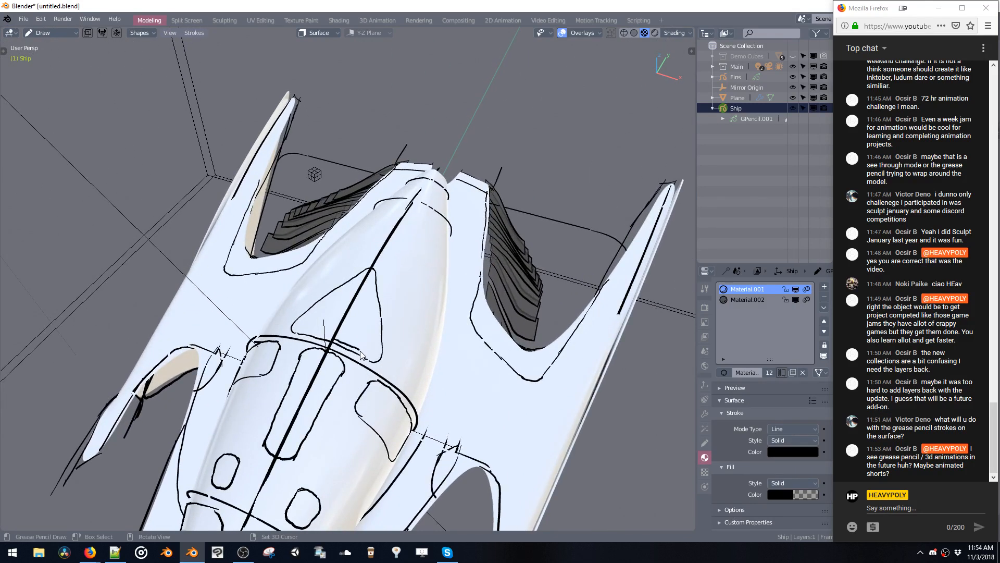
{"action": "left_click_drag", "start_coordinate": [370, 348], "coordinate": [368, 343]}
{"action": "key", "text": "ctrl+z"}
{"action": "left_click_drag", "start_coordinate": [358, 302], "coordinate": [357, 301]}
Sketch smaller inset outlines inside the canopy's rear side panel and its front side window.
{"action": "mouse_move", "coordinate": [358, 318]}
{"action": "middle_mouse_down"}
{"action": "mouse_move", "coordinate": [305, 332]}
{"action": "mouse_move", "coordinate": [360, 316]}
{"action": "mouse_move", "coordinate": [363, 288]}
{"action": "mouse_move", "coordinate": [338, 328]}
{"action": "middle_mouse_up"}
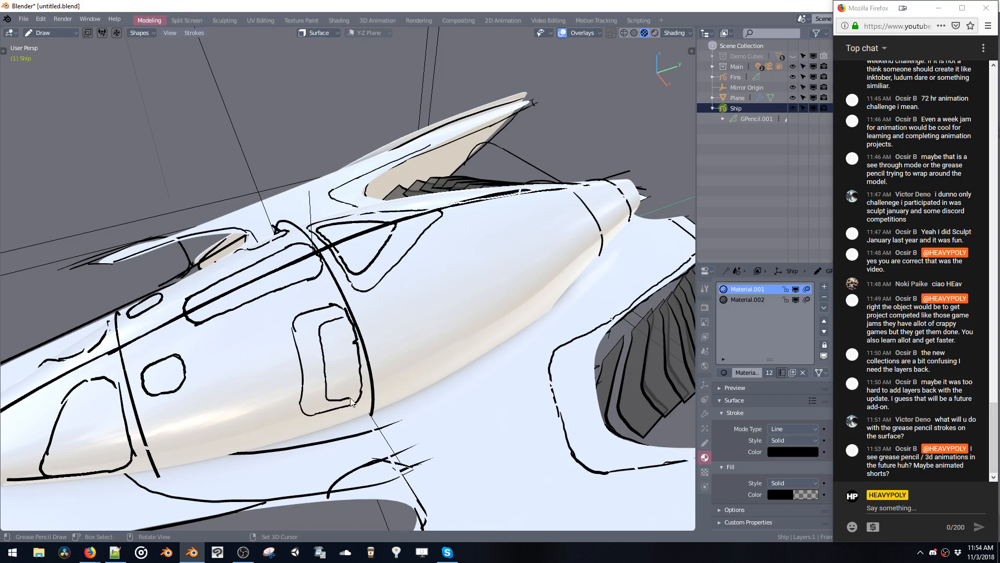
{"action": "left_click_drag", "start_coordinate": [349, 348], "coordinate": [355, 377]}
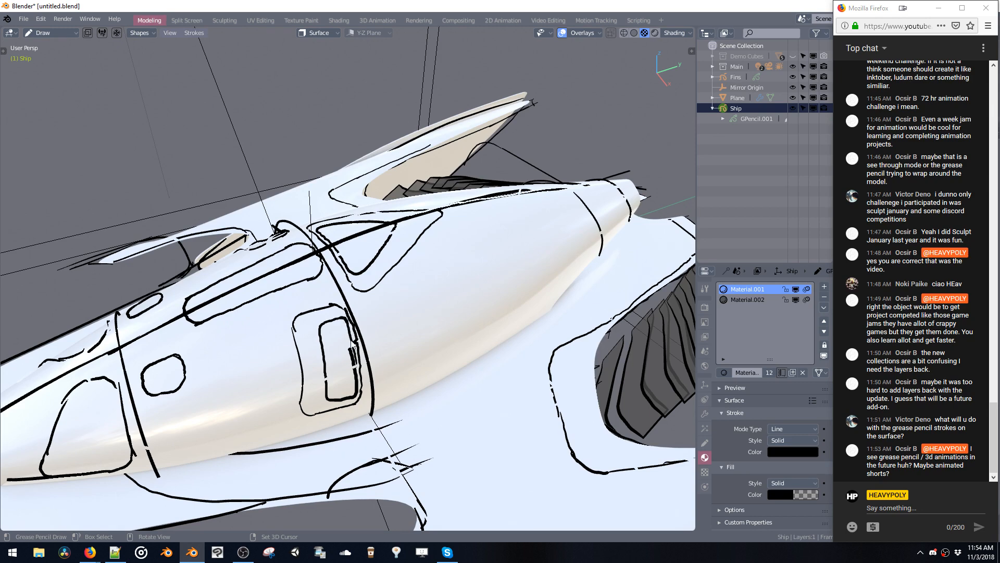
{"action": "middle_click_drag", "start_coordinate": [341, 338], "coordinate": [383, 323], "text": "ctrl"}
{"action": "middle_click_drag", "start_coordinate": [383, 344], "coordinate": [374, 320], "text": "ctrl"}
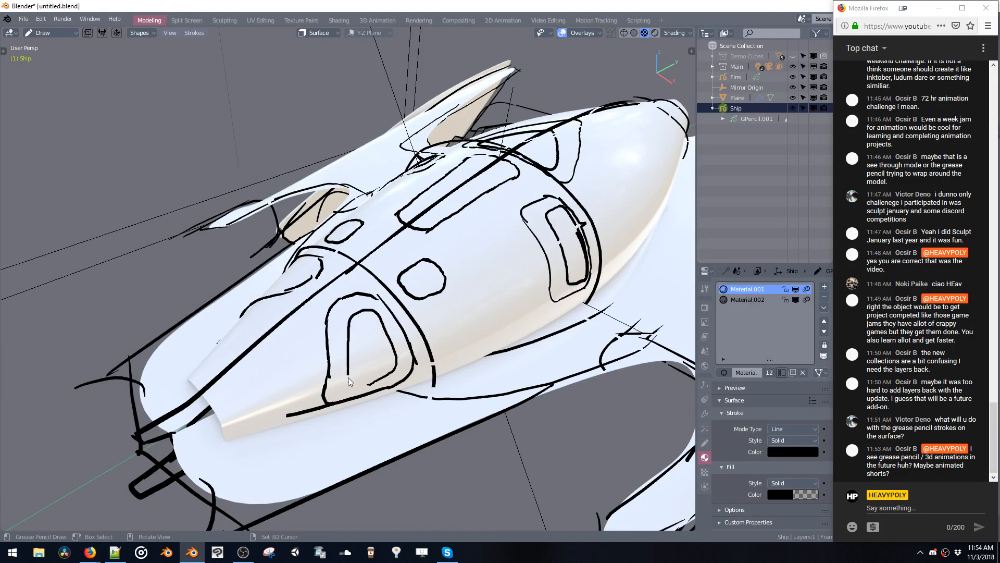
{"action": "left_click_drag", "start_coordinate": [379, 379], "coordinate": [392, 373]}
{"action": "mouse_move", "coordinate": [393, 348]}
{"action": "middle_mouse_down", "text": "ctrl"}
{"action": "mouse_move", "coordinate": [402, 416]}
{"action": "mouse_move", "coordinate": [227, 260]}
{"action": "mouse_move", "coordinate": [369, 235]}
{"action": "mouse_move", "coordinate": [264, 311]}
{"action": "mouse_move", "coordinate": [298, 271]}
{"action": "middle_mouse_up", "text": "ctrl"}
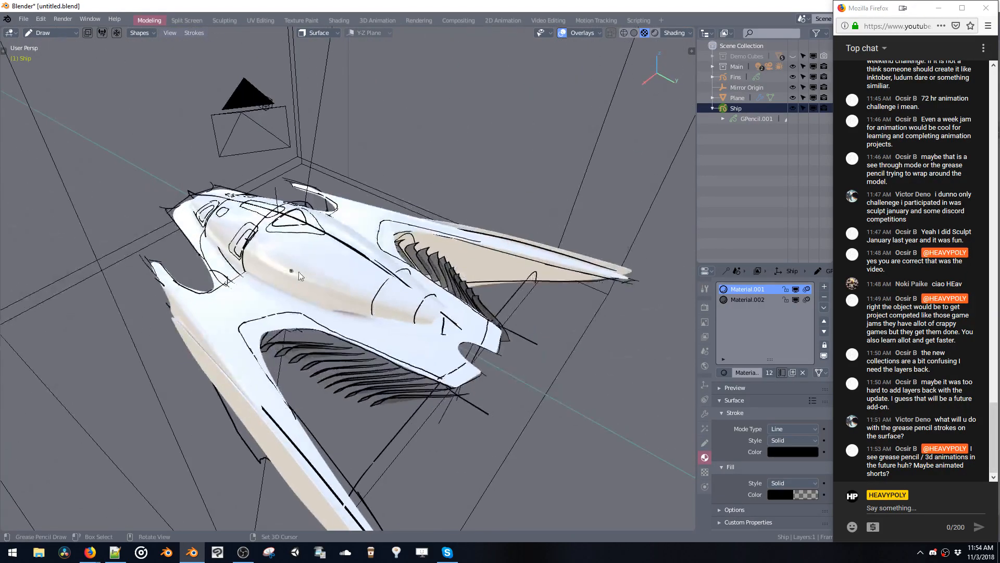
Save the file and switch the viewport to Clean Mode to hide the overlays.
{"action": "key", "text": "ctrl+s"}
{"action": "mouse_move", "coordinate": [380, 258]}
{"action": "middle_mouse_down"}
{"action": "mouse_move", "coordinate": [390, 225]}
{"action": "mouse_move", "coordinate": [452, 202]}
{"action": "mouse_move", "coordinate": [397, 199]}
{"action": "middle_mouse_up"}
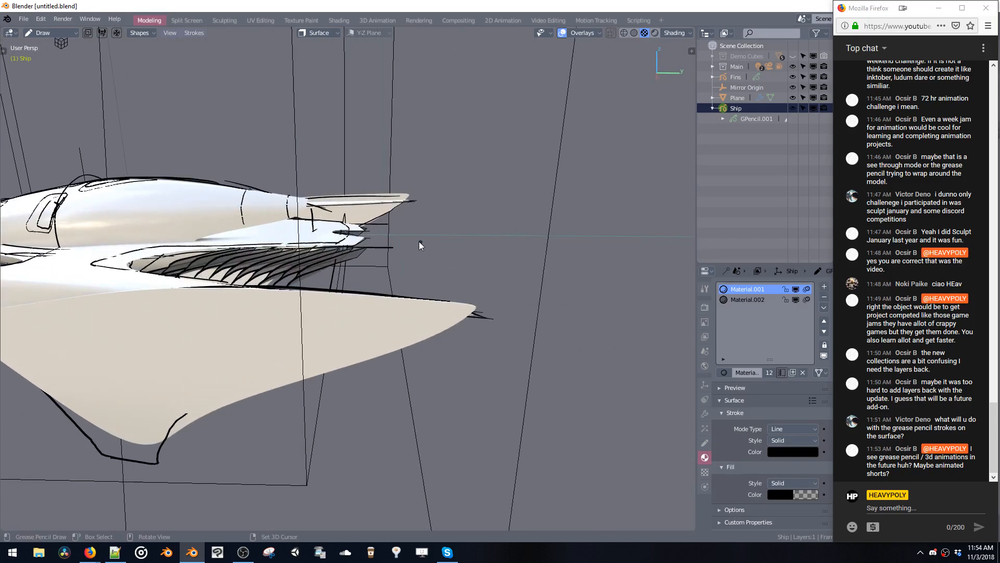
{"action": "key", "text": "z"}
{"action": "left_click", "coordinate": [514, 243]}
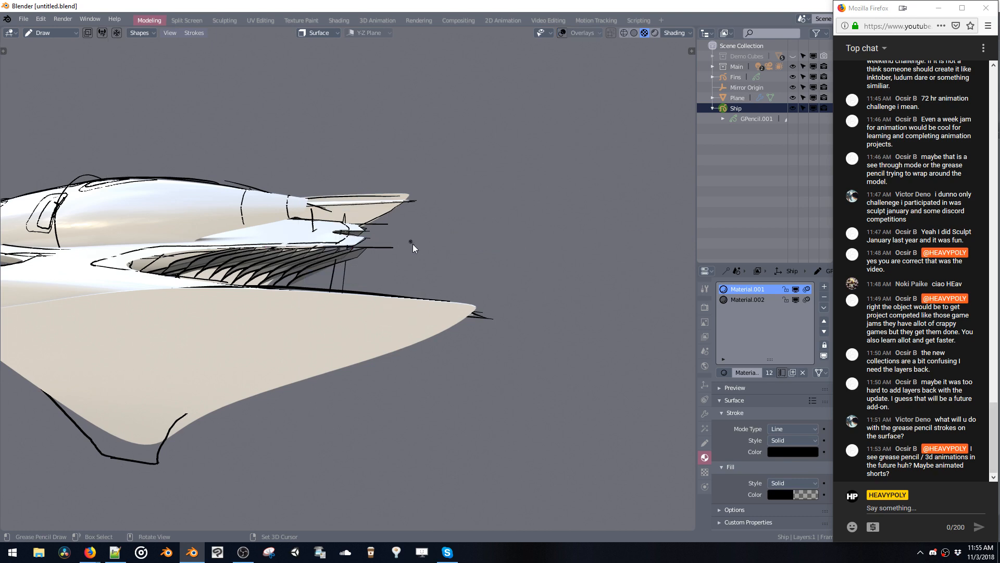
Return Ship to Object Mode and add a separate Blank grease pencil object.
{"action": "key", "text": "shift+v"}
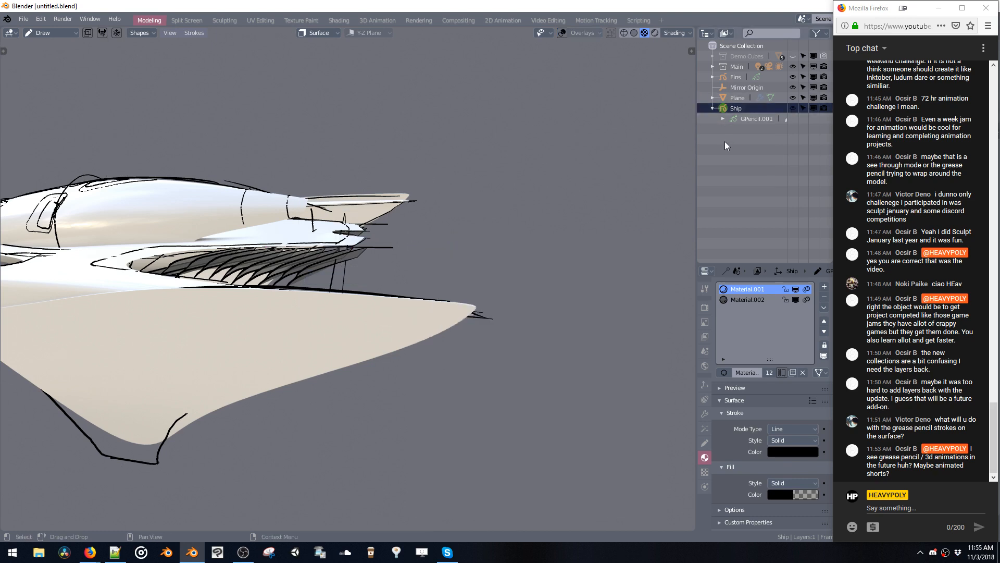
{"action": "left_click", "coordinate": [739, 108]}
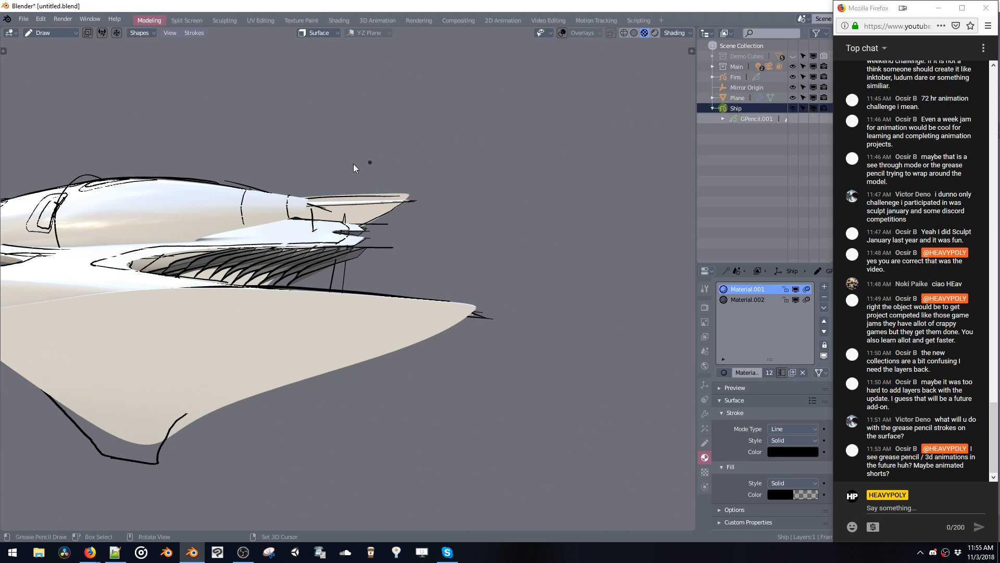
{"action": "key", "text": "ctrl+Tab"}
{"action": "left_click", "coordinate": [373, 161]}
{"action": "key", "text": "shift+a"}
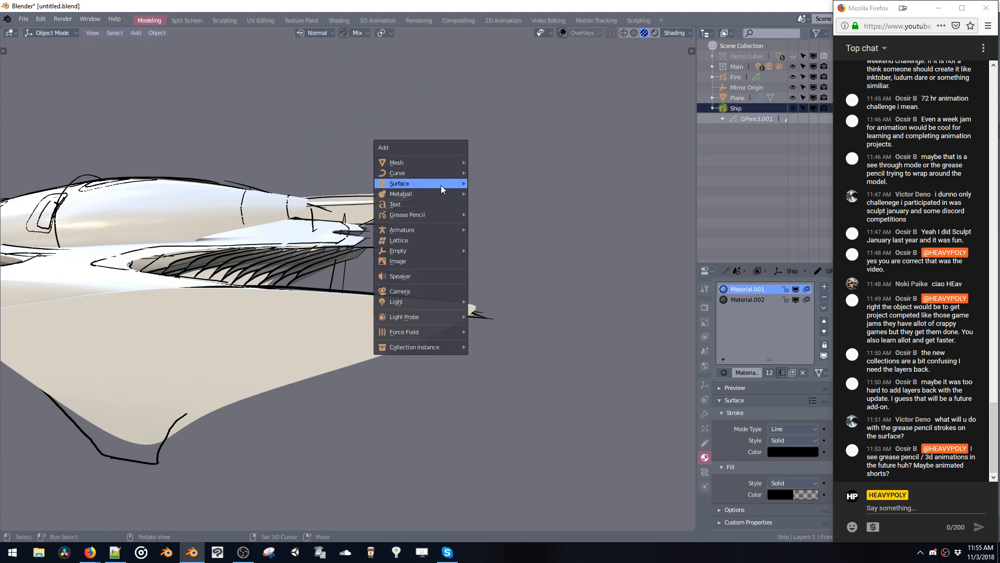
{"action": "mouse_move", "coordinate": [415, 215]}
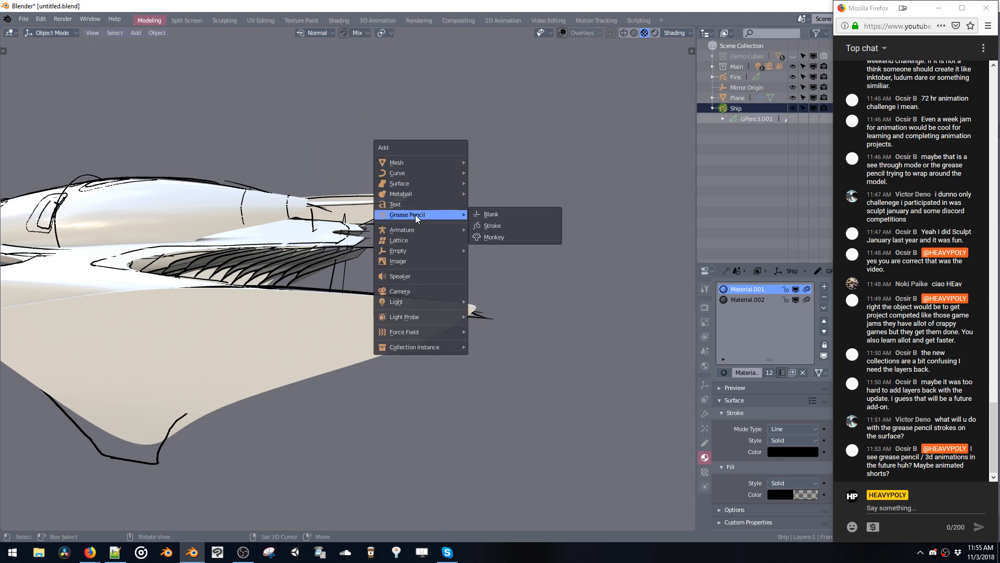
{"action": "left_click", "coordinate": [498, 213]}
Put the new grease pencil object in Draw mode and sketch a jagged flame outline behind the ship.
{"action": "key", "text": "ctrl+Tab"}
{"action": "left_click", "coordinate": [394, 198]}
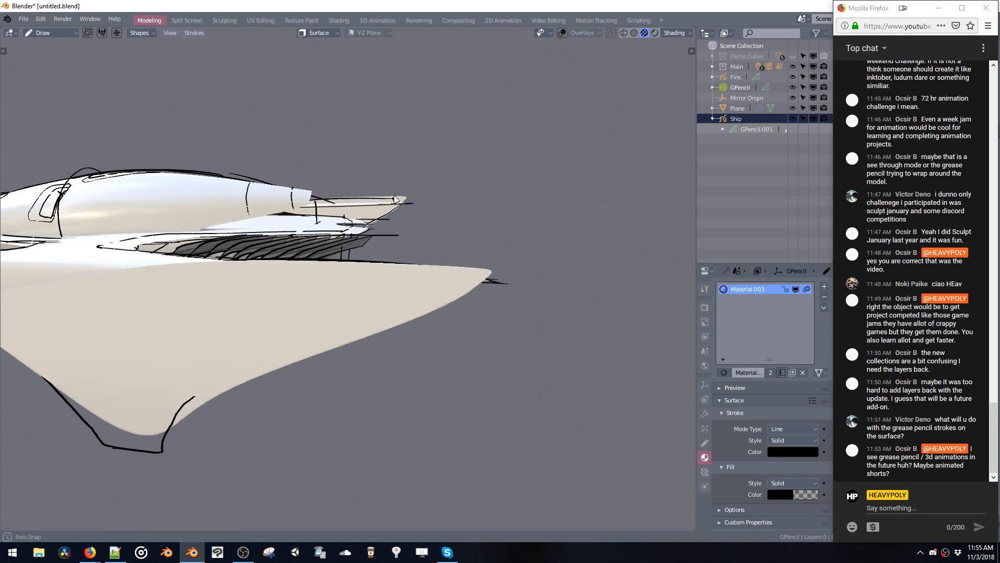
{"action": "middle_click_drag", "start_coordinate": [394, 199], "coordinate": [516, 156]}
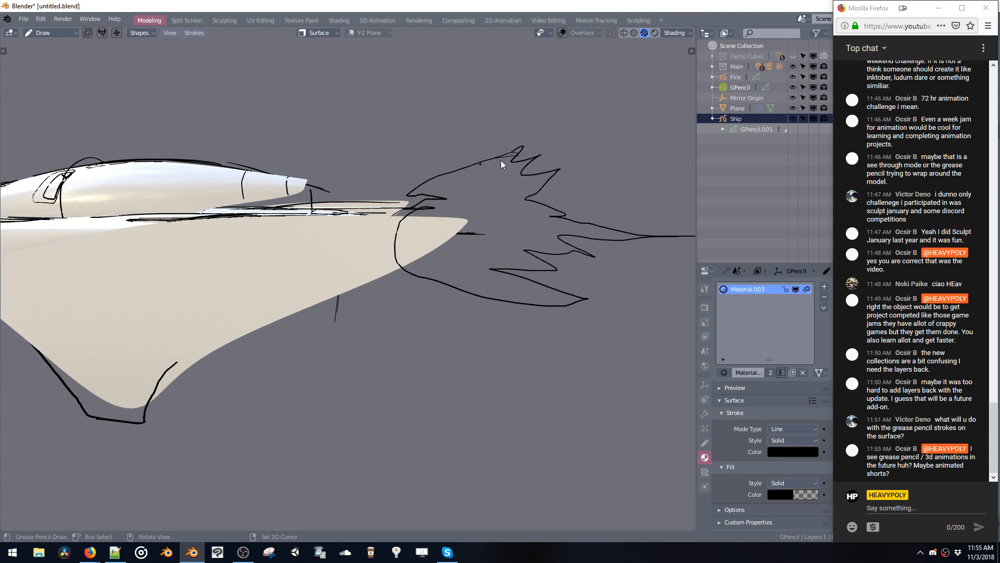
Put the flame sketch in Edit mode, select all its strokes and flatten the warped outline.
{"action": "mouse_move", "coordinate": [411, 189]}
{"action": "middle_mouse_down"}
{"action": "mouse_move", "coordinate": [449, 200]}
{"action": "mouse_move", "coordinate": [374, 145]}
{"action": "mouse_move", "coordinate": [352, 156]}
{"action": "mouse_move", "coordinate": [319, 133]}
{"action": "mouse_move", "coordinate": [336, 140]}
{"action": "mouse_move", "coordinate": [343, 115]}
{"action": "middle_mouse_up"}
{"action": "key", "text": "Tab"}
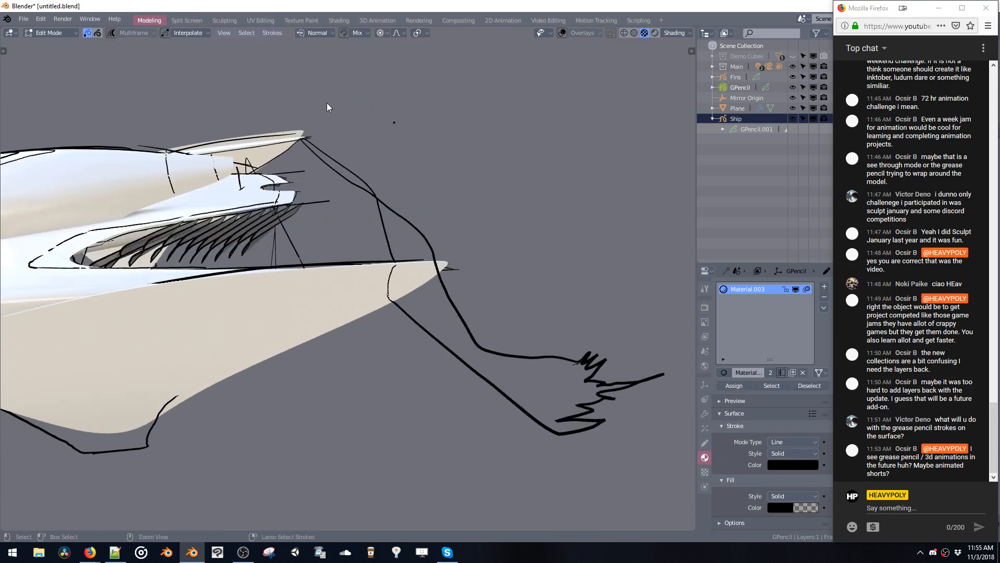
{"action": "left_click_drag", "start_coordinate": [326, 107], "coordinate": [677, 507]}
{"action": "key", "text": "s"}
{"action": "key", "text": "x"}
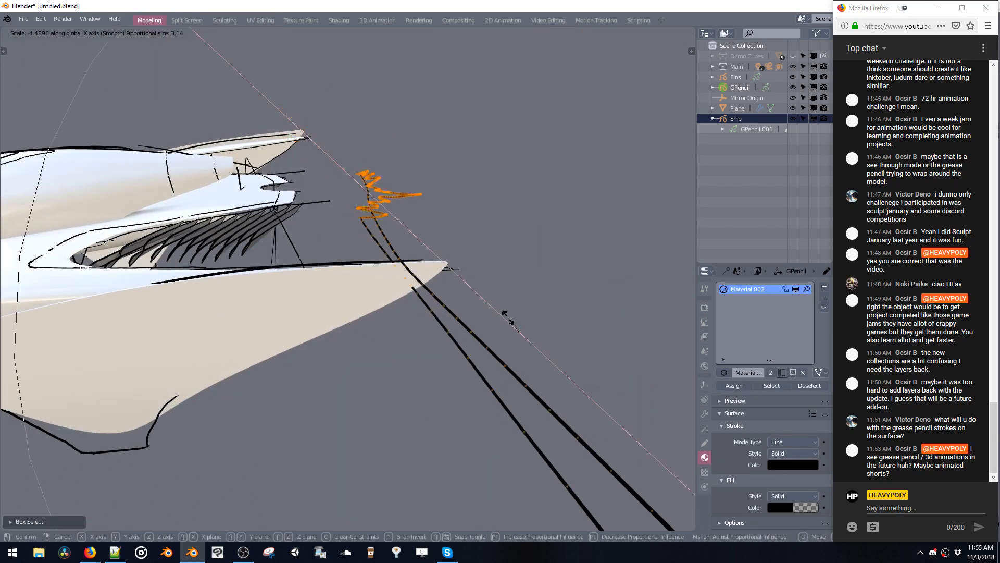
{"action": "right_click", "coordinate": [508, 318]}
{"action": "key", "text": "alt+s"}
{"action": "left_click", "coordinate": [402, 296]}
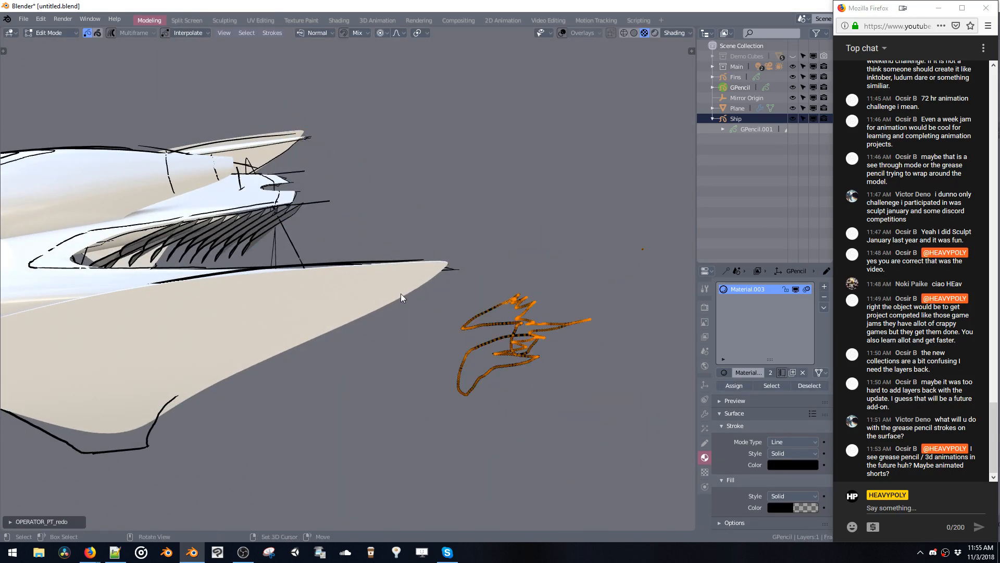
Move the flattened flame strokes up to the rear of the ship by the wing tip.
{"action": "middle_click_drag", "start_coordinate": [401, 294], "coordinate": [448, 318]}
{"action": "key", "text": "g"}
{"action": "left_click", "coordinate": [192, 109]}
{"action": "mouse_move", "coordinate": [299, 177]}
{"action": "middle_mouse_down"}
{"action": "mouse_move", "coordinate": [262, 161]}
{"action": "mouse_move", "coordinate": [203, 204]}
{"action": "mouse_move", "coordinate": [271, 182]}
{"action": "middle_mouse_up"}
{"action": "left_click_drag", "start_coordinate": [344, 167], "coordinate": [384, 211]}
{"action": "mouse_move", "coordinate": [354, 203]}
{"action": "middle_mouse_down"}
{"action": "mouse_move", "coordinate": [397, 194]}
{"action": "mouse_move", "coordinate": [404, 227]}
{"action": "middle_mouse_up"}
Show the ship from the side in wireframe shading.
{"action": "key", "text": "space"}
{"action": "left_click", "coordinate": [448, 177]}
{"action": "key", "text": "grave"}
{"action": "left_click", "coordinate": [314, 186]}
{"action": "key", "text": "grave"}
{"action": "left_click", "coordinate": [443, 188]}
{"action": "key", "text": "z"}
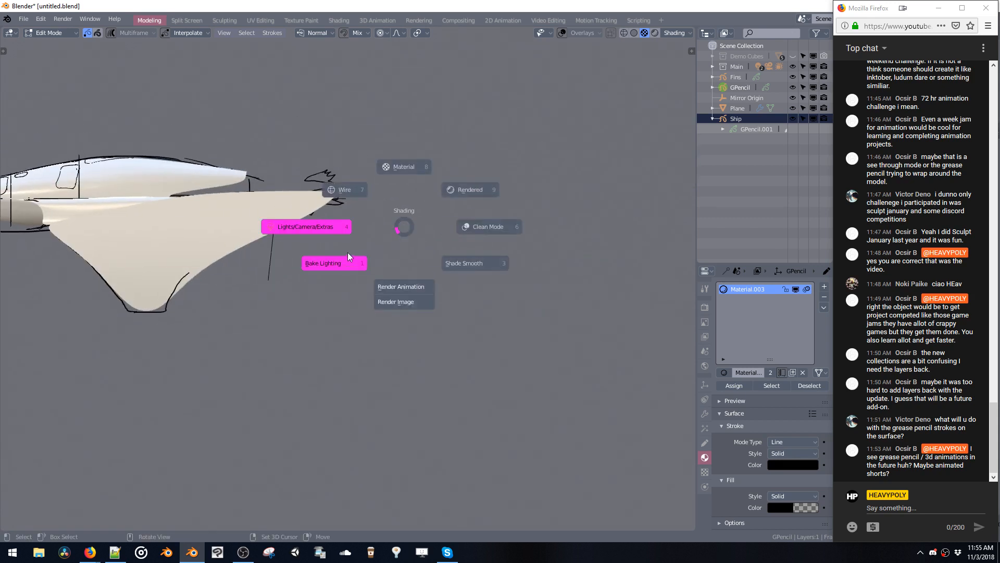
{"action": "left_click", "coordinate": [349, 189]}
Select the flame strokes behind the wing tip and delete them.
{"action": "mouse_move", "coordinate": [350, 187]}
{"action": "middle_mouse_down", "text": "ctrl"}
{"action": "mouse_move", "coordinate": [371, 138]}
{"action": "mouse_move", "coordinate": [415, 220]}
{"action": "middle_mouse_up", "text": "ctrl"}
{"action": "left_click_drag", "start_coordinate": [268, 126], "coordinate": [435, 237]}
{"action": "key", "text": "x"}
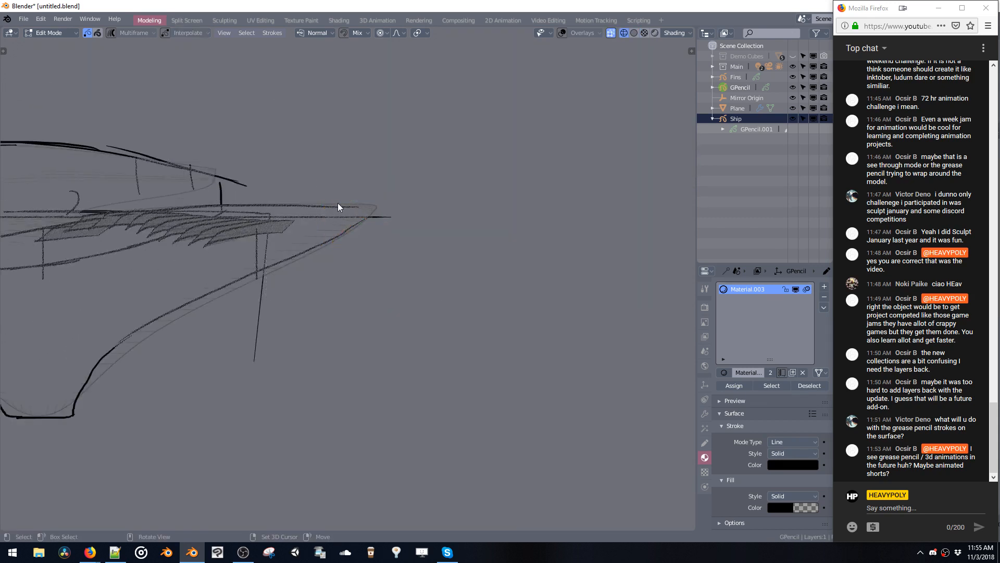
In Draw mode, sketch a jagged exhaust flame outline behind the ship's rear, with pointed tongues trailing backwards.
{"action": "middle_click_drag", "start_coordinate": [337, 206], "coordinate": [367, 221], "text": "shift"}
{"action": "key", "text": "ctrl+Tab"}
{"action": "left_click", "coordinate": [326, 192]}
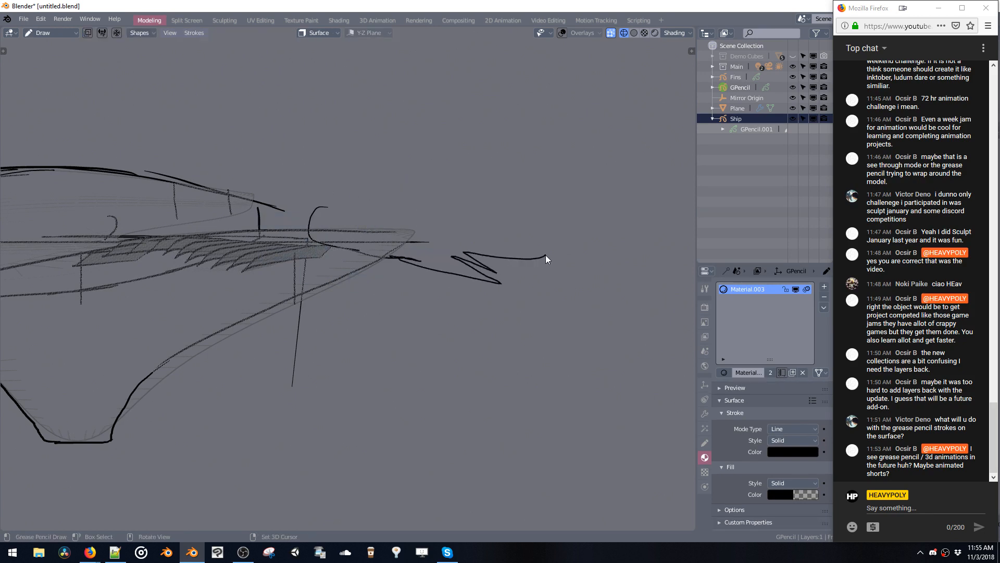
{"action": "left_click_drag", "start_coordinate": [596, 282], "coordinate": [583, 230]}
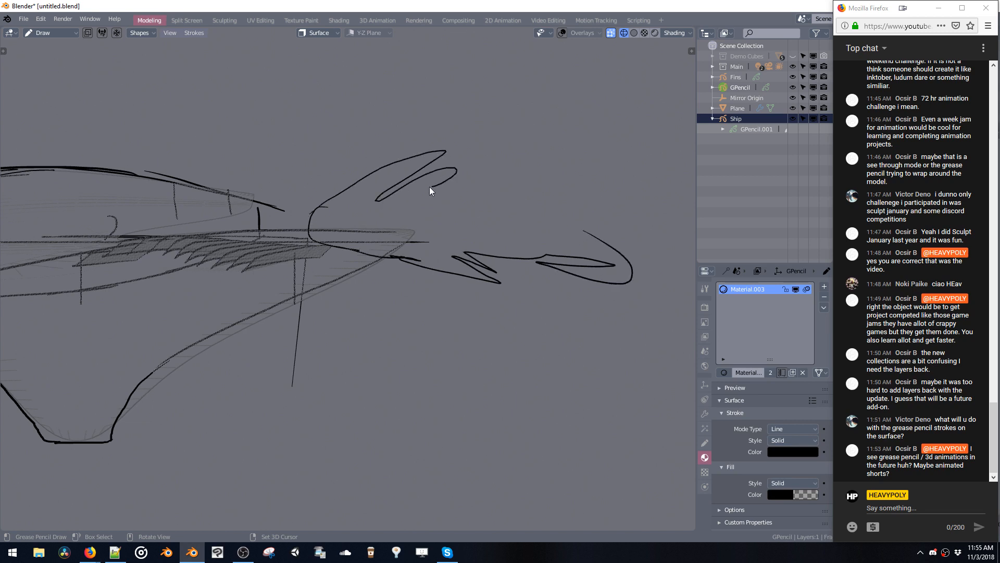
{"action": "mouse_move", "coordinate": [430, 187]}
{"action": "left_mouse_down"}
{"action": "mouse_move", "coordinate": [670, 182]}
{"action": "mouse_move", "coordinate": [638, 207]}
{"action": "left_mouse_up"}
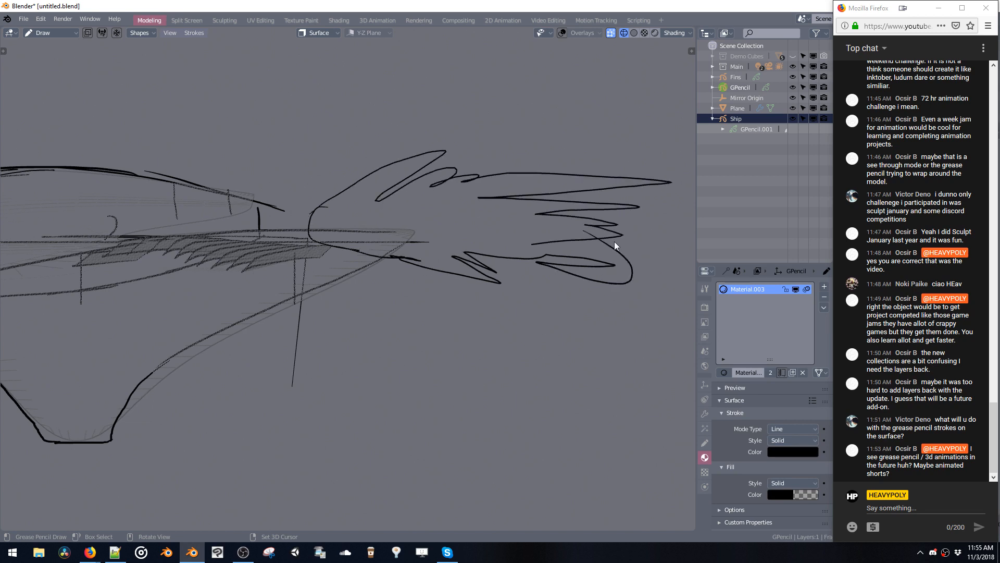
{"action": "middle_click_drag", "start_coordinate": [614, 242], "coordinate": [518, 234], "text": "shift"}
{"action": "mouse_move", "coordinate": [471, 218]}
{"action": "left_mouse_down"}
{"action": "mouse_move", "coordinate": [639, 229]}
{"action": "mouse_move", "coordinate": [504, 256]}
{"action": "left_mouse_up"}
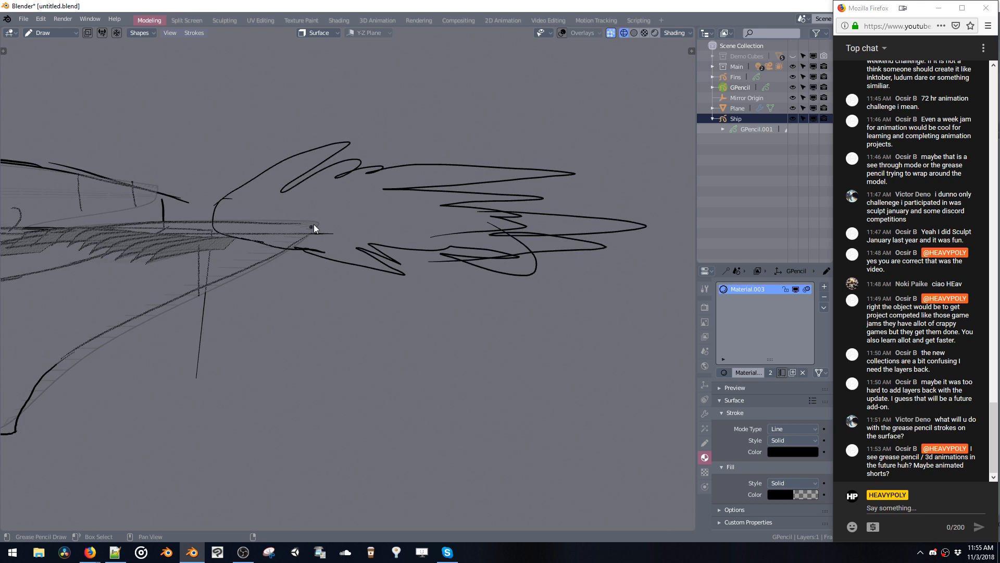
{"action": "middle_click_drag", "start_coordinate": [314, 224], "coordinate": [414, 235], "text": "shift"}
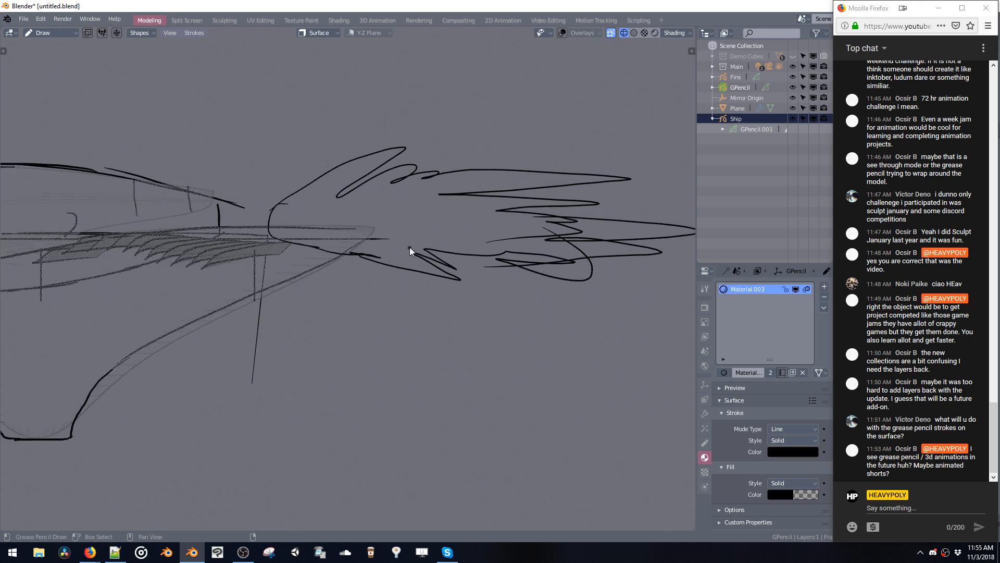
Give the flame material a translucent dusty pink fill with RGB 0.621, 0.528, 0.528 and alpha 0.431.
{"action": "key", "text": "shift+v"}
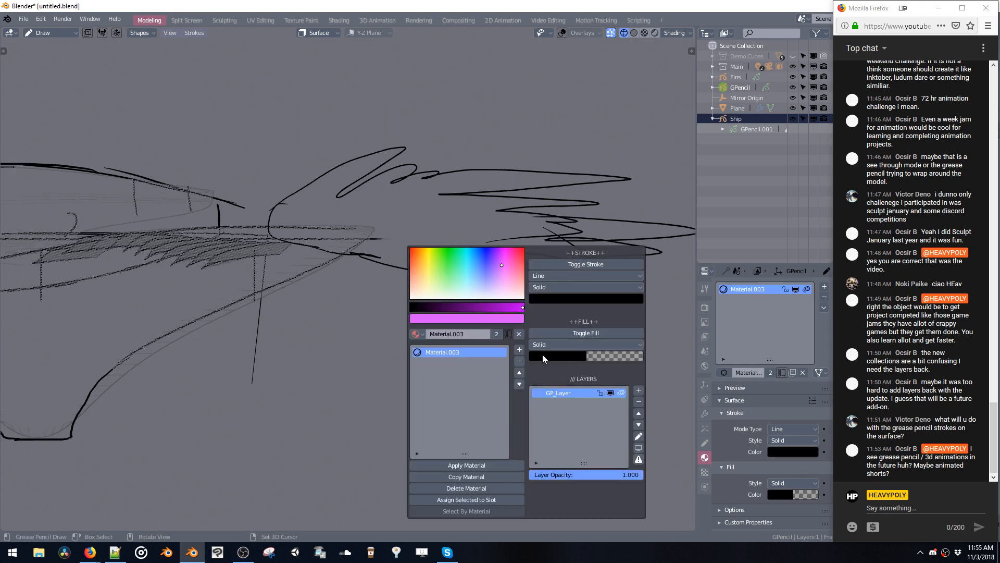
{"action": "left_click", "coordinate": [591, 356]}
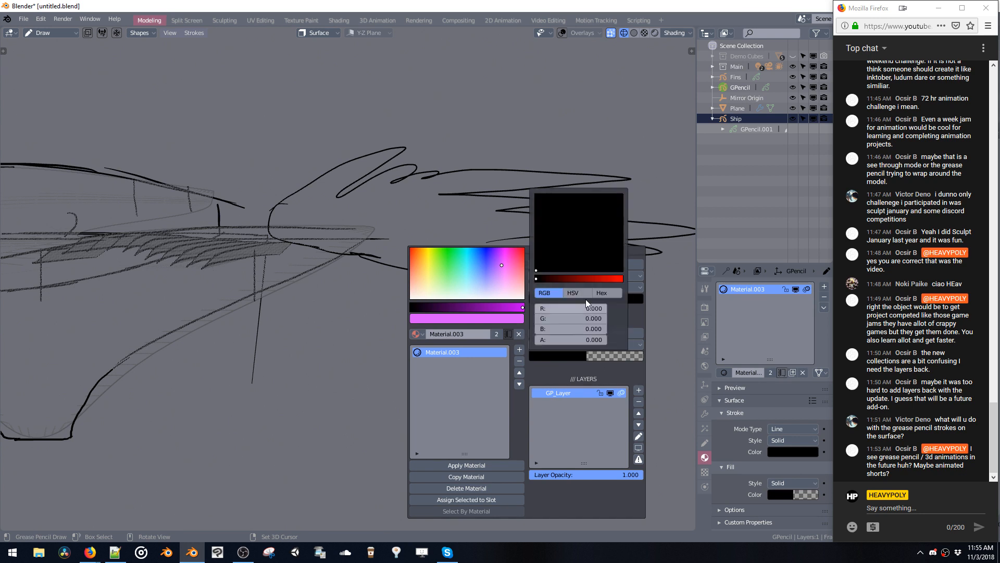
{"action": "left_click", "coordinate": [590, 279]}
{"action": "left_click", "coordinate": [590, 340]}
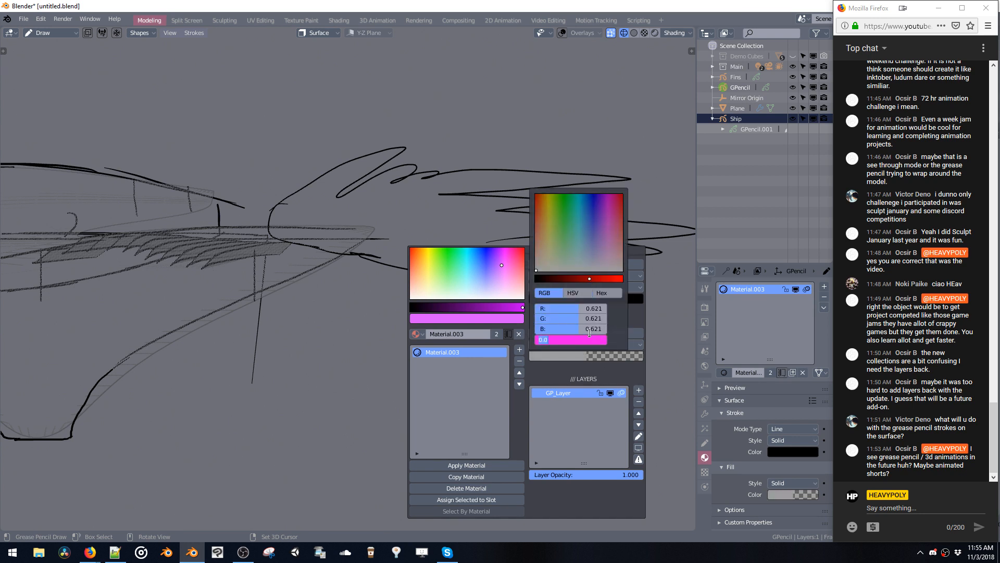
{"action": "left_click", "coordinate": [616, 335]}
{"action": "left_click_drag", "start_coordinate": [599, 341], "coordinate": [654, 342]}
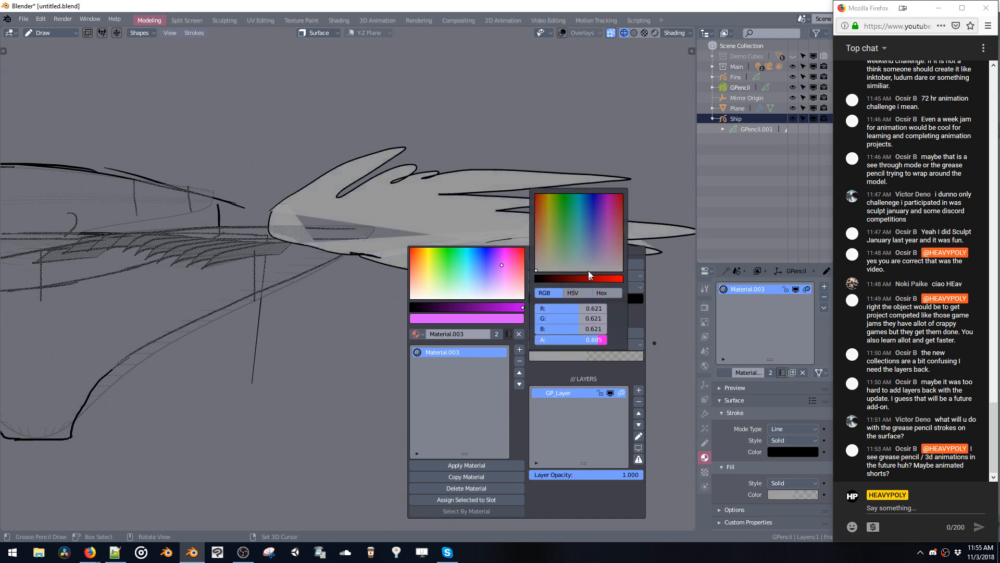
{"action": "left_click", "coordinate": [542, 204]}
{"action": "left_click", "coordinate": [545, 221]}
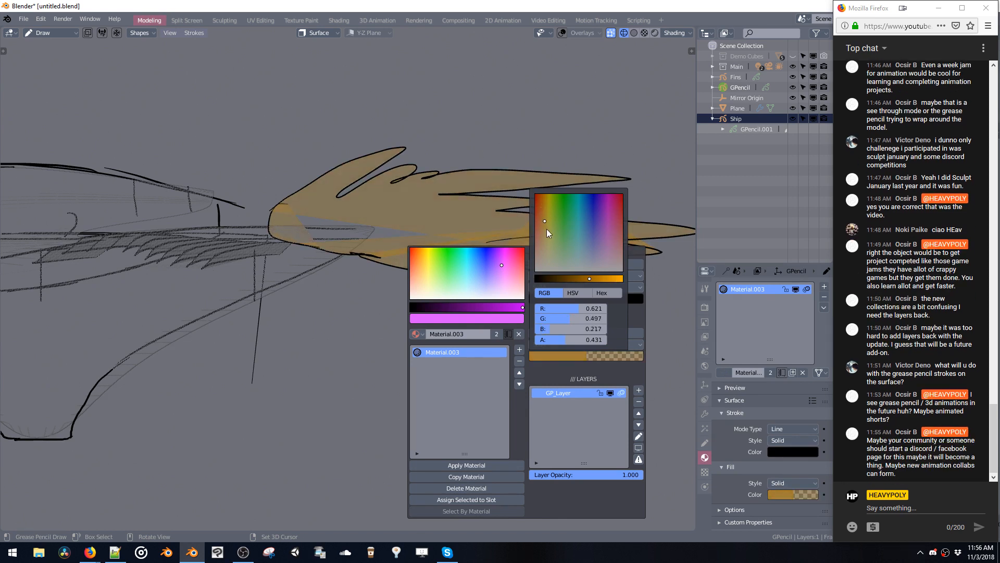
{"action": "left_click_drag", "start_coordinate": [546, 229], "coordinate": [532, 261]}
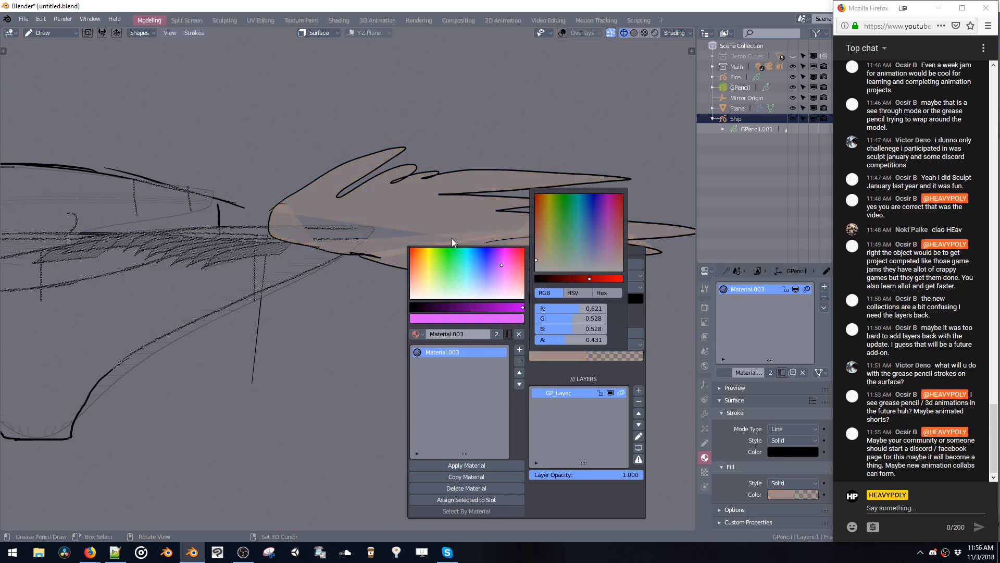
Copy the flame material and set the copy's fill to a brighter translucent orange.
{"action": "key", "text": "shift+v"}
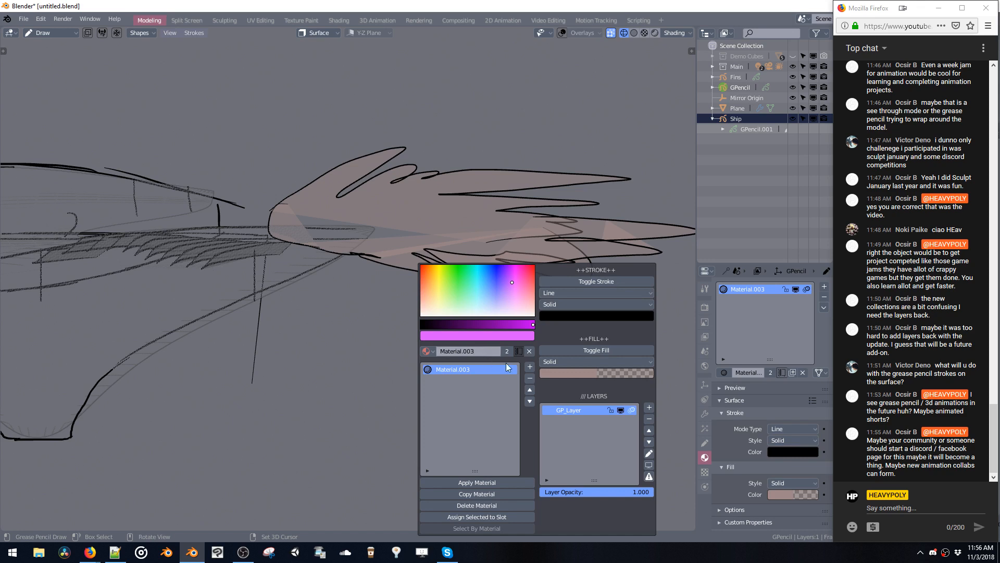
{"action": "left_click", "coordinate": [474, 492]}
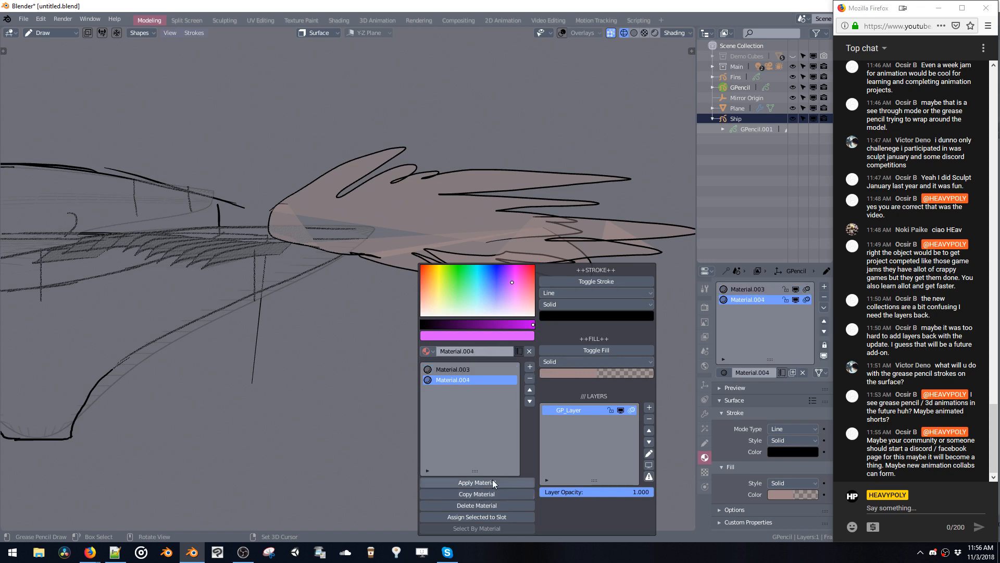
{"action": "left_click", "coordinate": [567, 374]}
{"action": "left_click_drag", "start_coordinate": [551, 269], "coordinate": [553, 215]}
{"action": "mouse_move", "coordinate": [588, 285]}
{"action": "left_mouse_down"}
{"action": "mouse_move", "coordinate": [571, 287]}
{"action": "mouse_move", "coordinate": [556, 270]}
{"action": "mouse_move", "coordinate": [572, 282]}
{"action": "left_mouse_up"}
{"action": "left_click_drag", "start_coordinate": [600, 295], "coordinate": [624, 297]}
{"action": "left_click", "coordinate": [552, 242]}
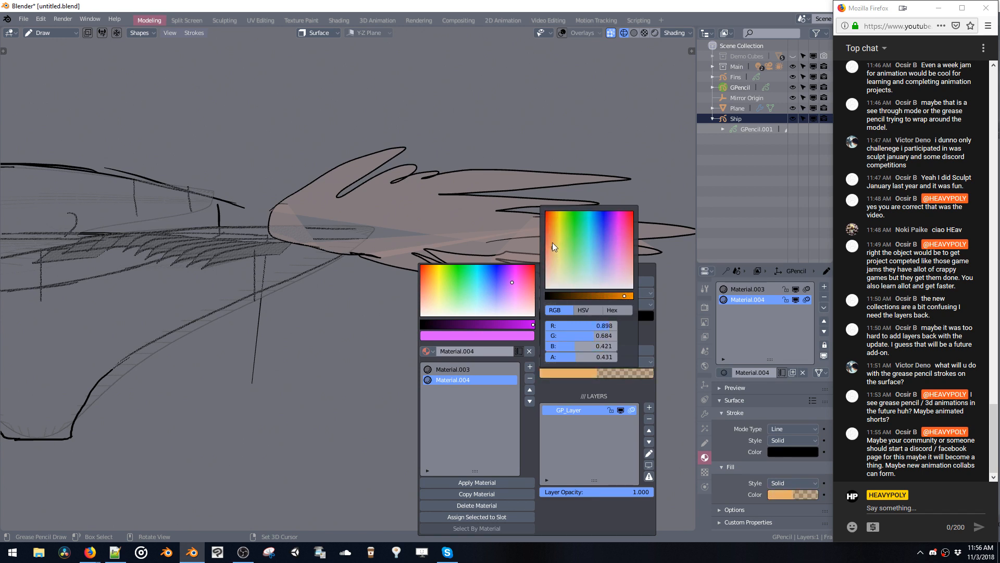
Draw the orange inner flame shapes inside the outline and toggle off the stroke on both flame materials.
{"action": "mouse_move", "coordinate": [347, 227]}
{"action": "left_mouse_down"}
{"action": "mouse_move", "coordinate": [473, 214]}
{"action": "mouse_move", "coordinate": [348, 244]}
{"action": "left_mouse_up"}
{"action": "left_click_drag", "start_coordinate": [282, 215], "coordinate": [296, 202]}
{"action": "key", "text": "shift+v"}
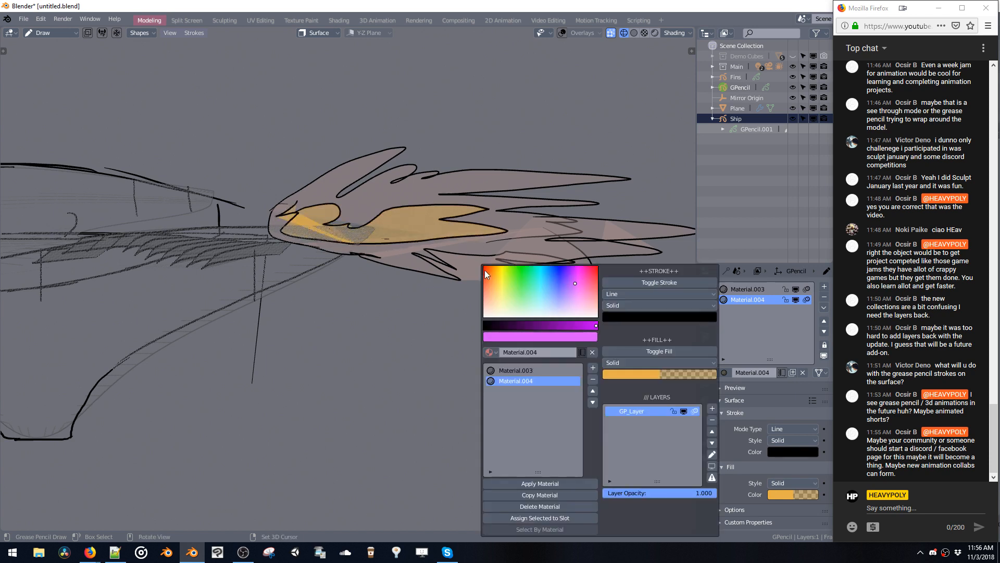
{"action": "left_click", "coordinate": [640, 283]}
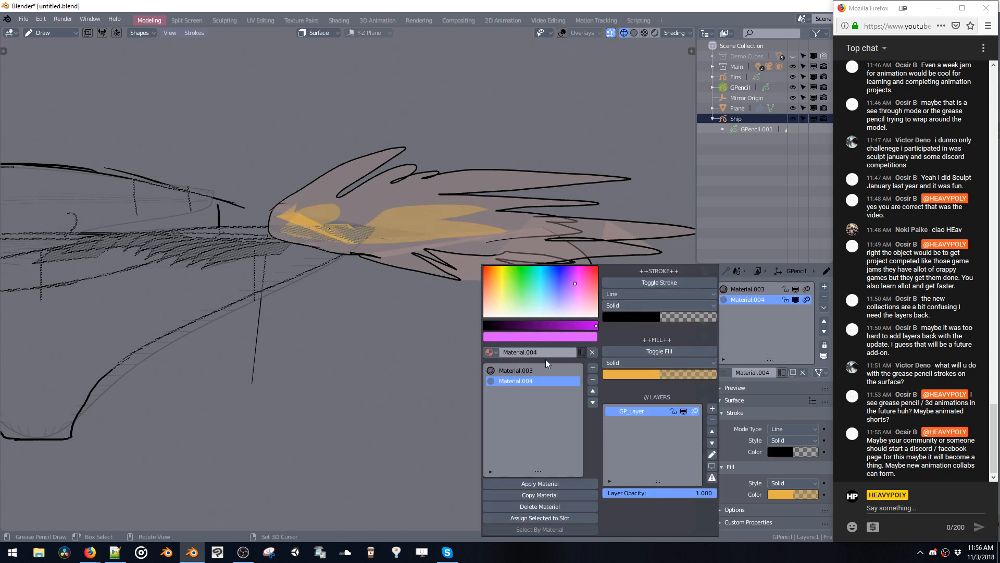
{"action": "left_click", "coordinate": [542, 370]}
{"action": "left_click", "coordinate": [623, 284]}
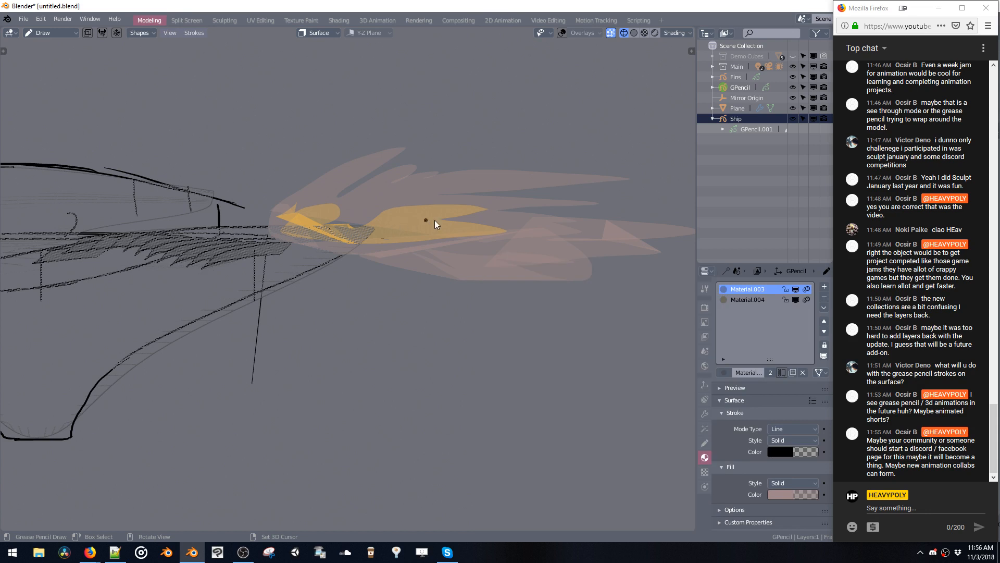
Set the grease pencil stroke placement to 3D Cursor.
{"action": "mouse_move", "coordinate": [434, 220]}
{"action": "middle_mouse_down"}
{"action": "mouse_move", "coordinate": [406, 227]}
{"action": "mouse_move", "coordinate": [422, 226]}
{"action": "mouse_move", "coordinate": [424, 321]}
{"action": "mouse_move", "coordinate": [449, 305]}
{"action": "mouse_move", "coordinate": [380, 222]}
{"action": "mouse_move", "coordinate": [387, 197]}
{"action": "mouse_move", "coordinate": [357, 124]}
{"action": "mouse_move", "coordinate": [361, 214]}
{"action": "middle_mouse_up"}
{"action": "left_click", "coordinate": [317, 33]}
{"action": "left_click", "coordinate": [308, 76]}
{"action": "middle_click_drag", "start_coordinate": [379, 280], "coordinate": [402, 300]}
In Edit mode, flatten the selected flame strokes along the X axis and move them along X into line with the ship.
{"action": "key", "text": "ctrl+Tab"}
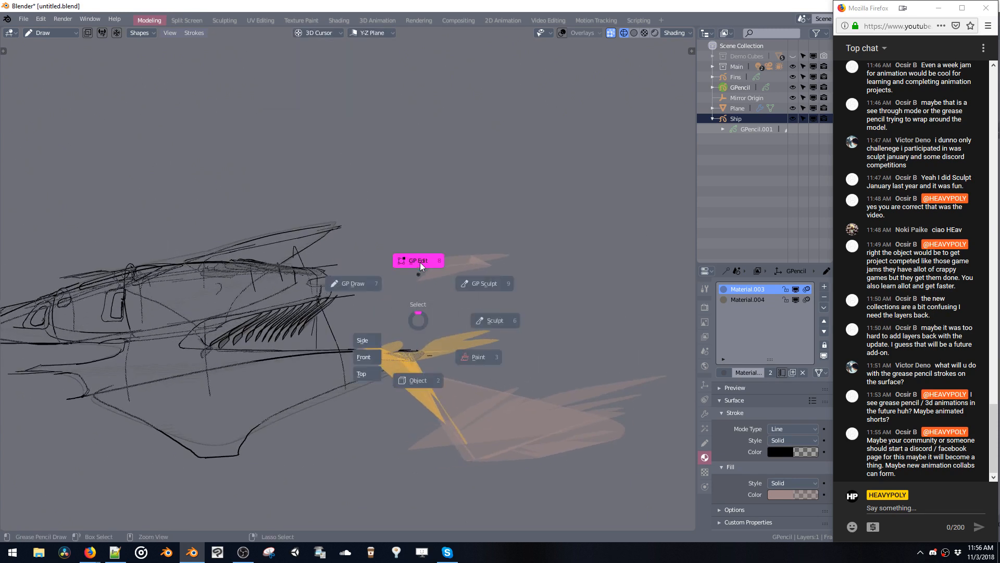
{"action": "left_click", "coordinate": [420, 262]}
{"action": "key", "text": "s"}
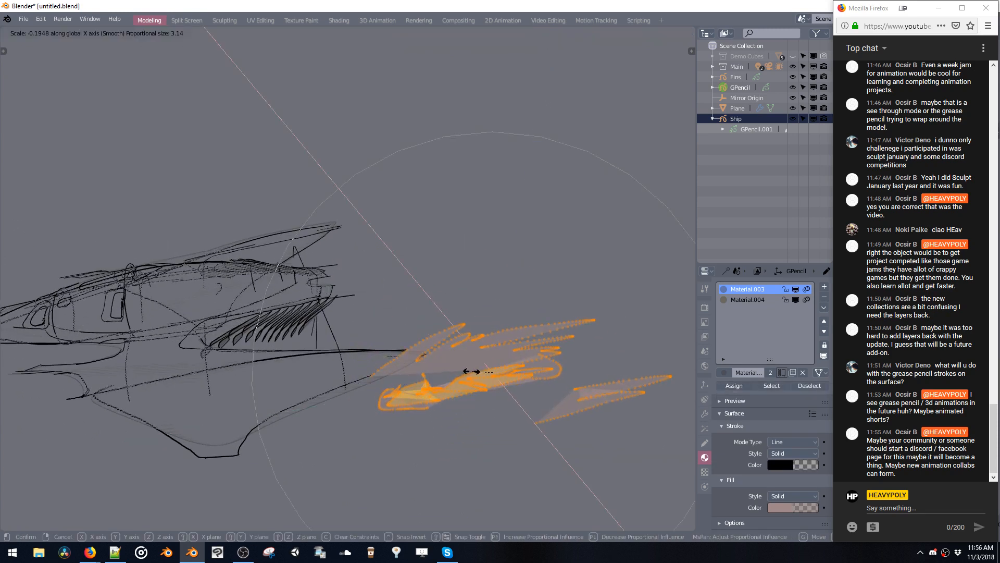
{"action": "left_click", "coordinate": [475, 384]}
{"action": "key", "text": "g"}
{"action": "key", "text": "x"}
{"action": "left_click", "coordinate": [379, 259]}
Scale the flattened flame down slightly and move it along Y up to the ship's rear end.
{"action": "mouse_move", "coordinate": [379, 259]}
{"action": "middle_mouse_down"}
{"action": "mouse_move", "coordinate": [461, 253]}
{"action": "mouse_move", "coordinate": [417, 196]}
{"action": "mouse_move", "coordinate": [382, 232]}
{"action": "mouse_move", "coordinate": [388, 225]}
{"action": "mouse_move", "coordinate": [472, 268]}
{"action": "middle_mouse_up"}
{"action": "key", "text": "g"}
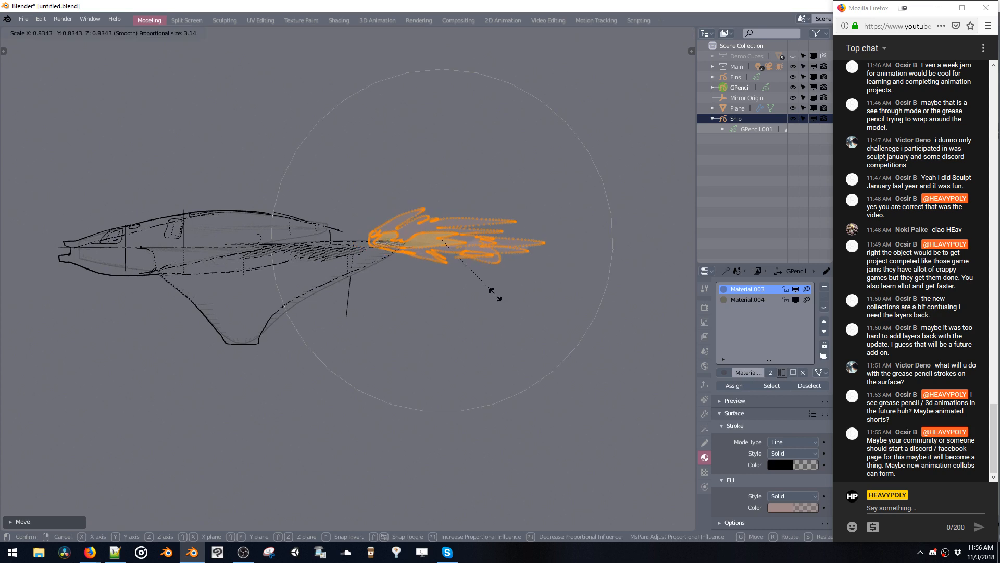
{"action": "key", "text": "y"}
{"action": "left_click", "coordinate": [409, 265]}
{"action": "key", "text": "g"}
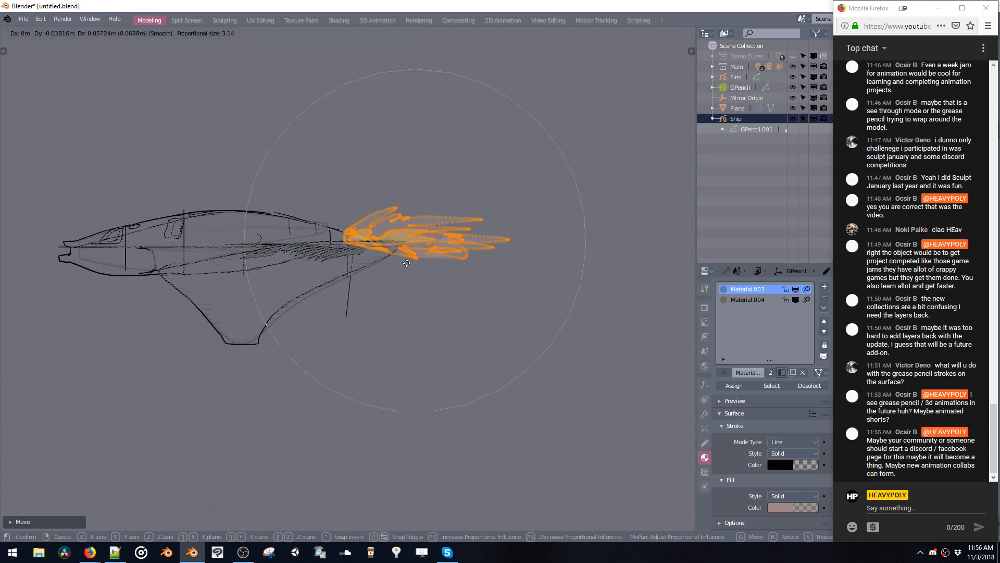
{"action": "key", "text": "y"}
{"action": "left_click", "coordinate": [411, 264]}
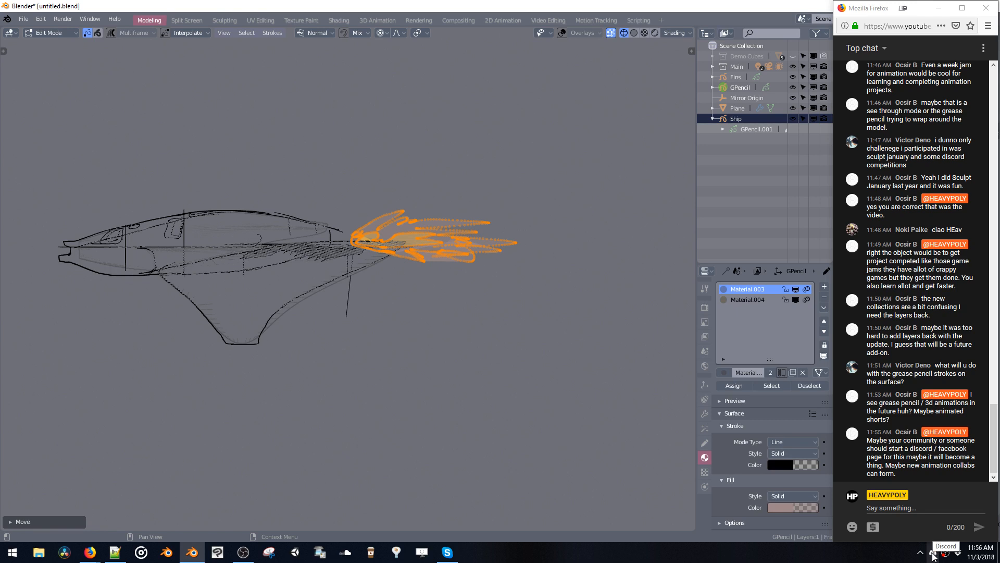
Switch to Firefox, open the livestream page from the YouTube notifications and check its description for the Discord link.
{"action": "mouse_move", "coordinate": [87, 552]}
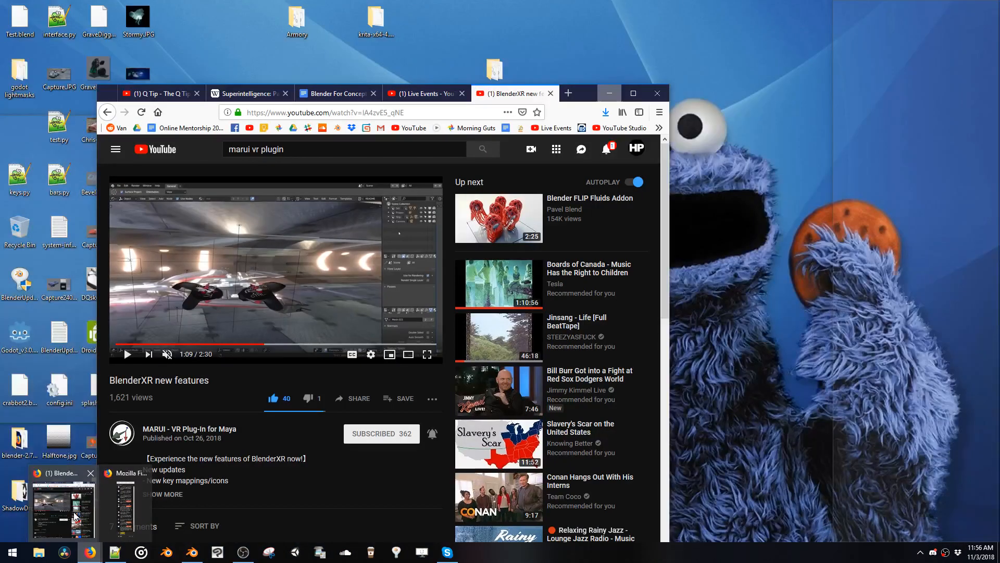
{"action": "left_click", "coordinate": [64, 507]}
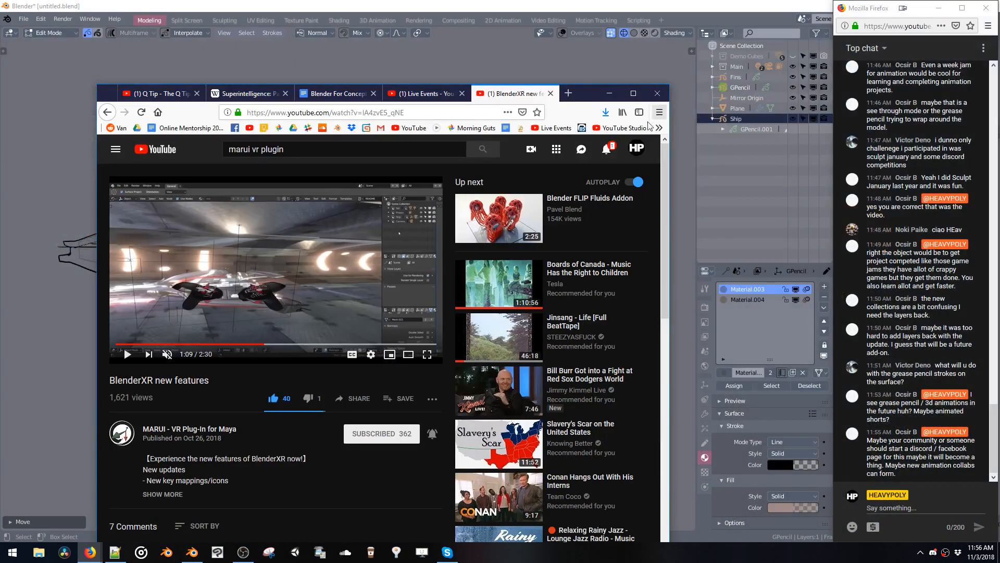
{"action": "left_click", "coordinate": [606, 149]}
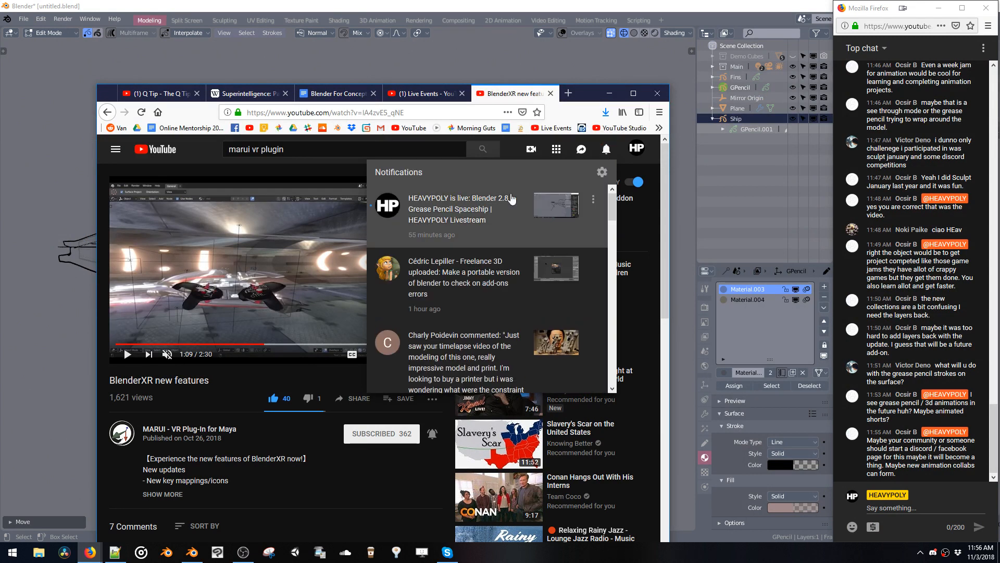
{"action": "left_click", "coordinate": [498, 203]}
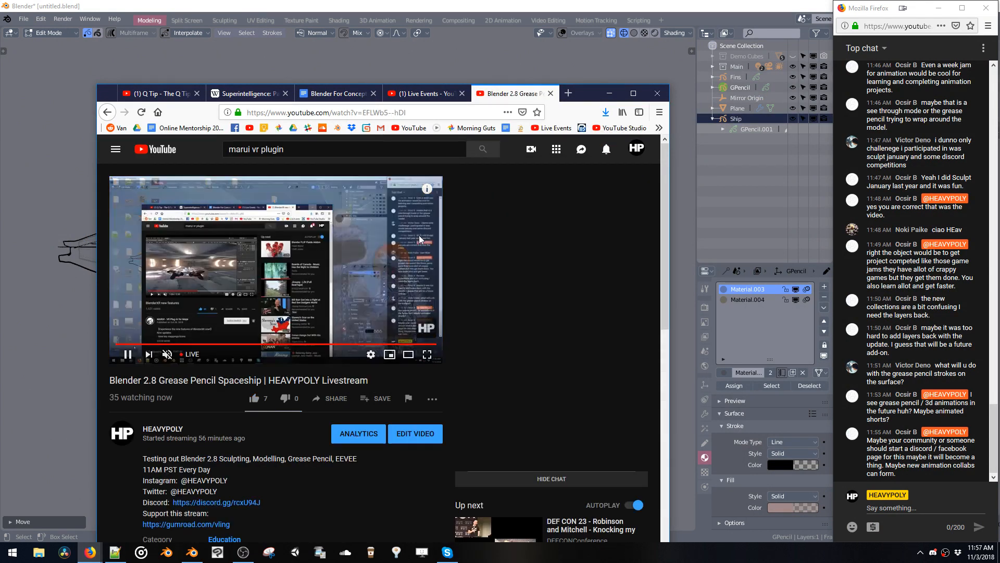
{"action": "scroll", "coordinate": [195, 456], "scroll_direction": "down", "scroll_amount": 1}
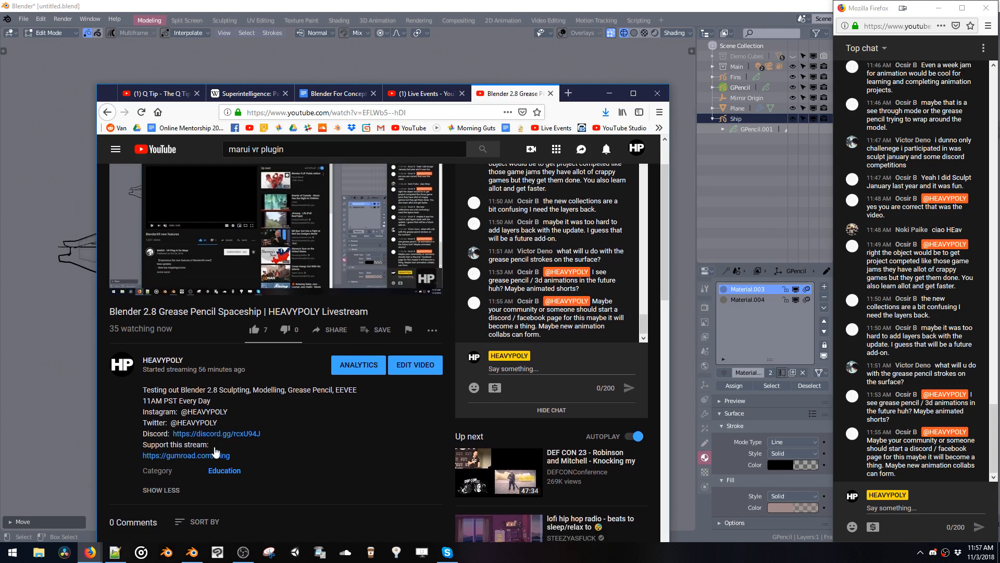
{"action": "scroll", "coordinate": [216, 451], "scroll_direction": "down", "scroll_amount": 2}
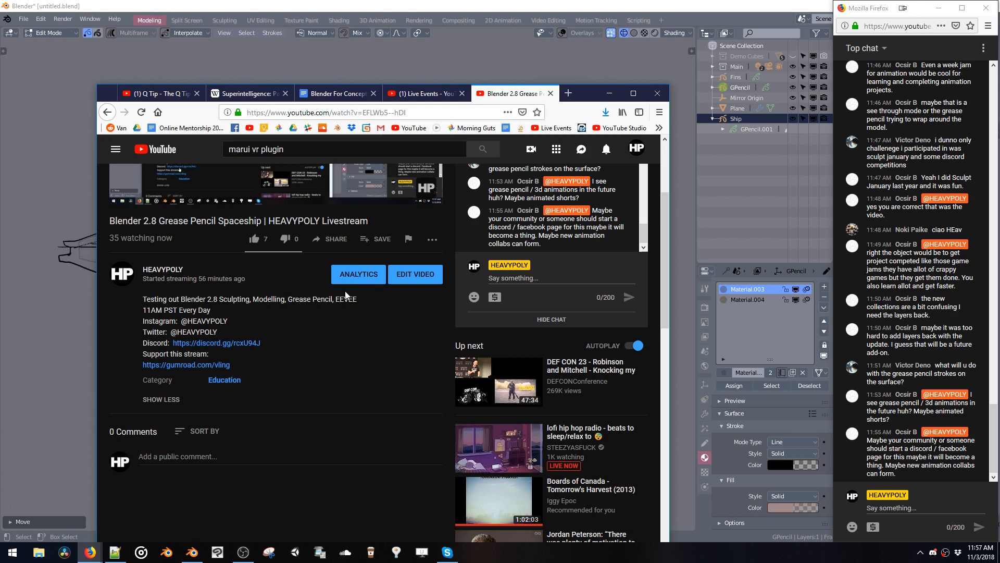
{"action": "scroll", "coordinate": [305, 386], "scroll_direction": "up", "scroll_amount": 1}
{"action": "scroll", "coordinate": [308, 383], "scroll_direction": "up", "scroll_amount": 2}
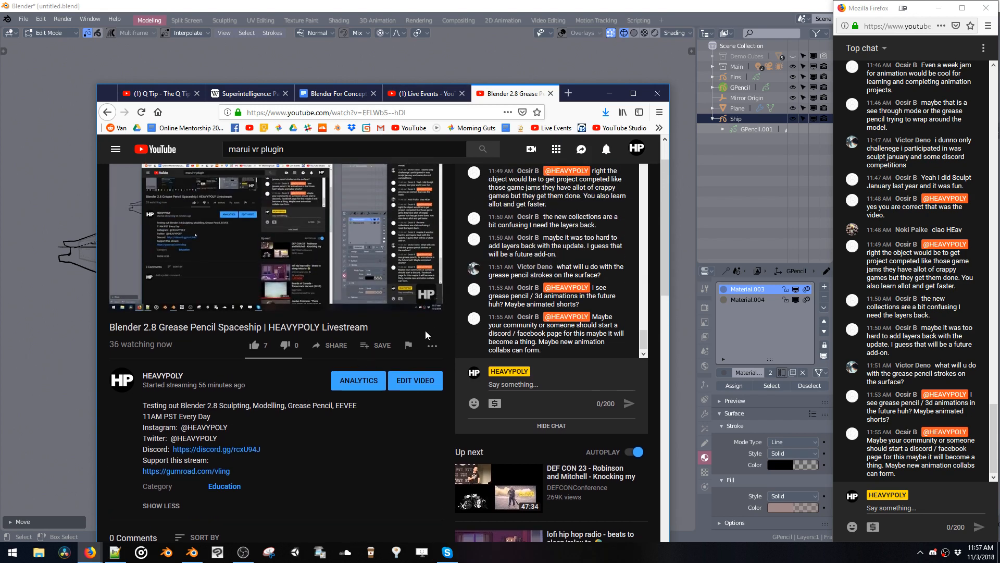
{"action": "left_click", "coordinate": [610, 93]}
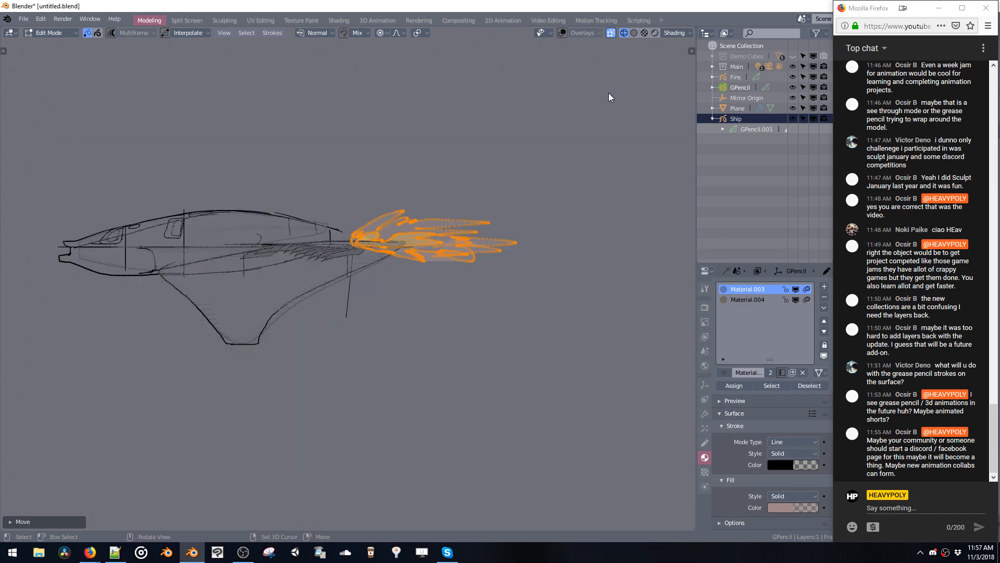
Try to move the inner orange flame stroke with proportional editing, undo the move and deselect the strokes.
{"action": "middle_click_drag", "start_coordinate": [452, 201], "coordinate": [441, 158], "text": "ctrl"}
{"action": "middle_click_drag", "start_coordinate": [441, 159], "coordinate": [389, 238], "text": "shift"}
{"action": "mouse_move", "coordinate": [404, 230]}
{"action": "middle_mouse_down", "text": "ctrl"}
{"action": "mouse_move", "coordinate": [420, 218]}
{"action": "mouse_move", "coordinate": [421, 185]}
{"action": "middle_mouse_up", "text": "ctrl"}
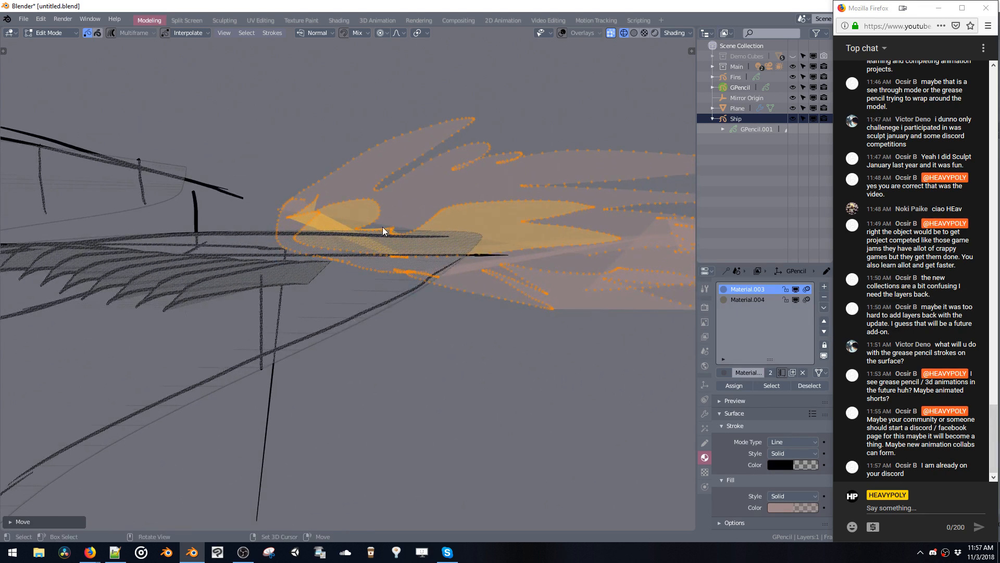
{"action": "left_click", "coordinate": [317, 216]}
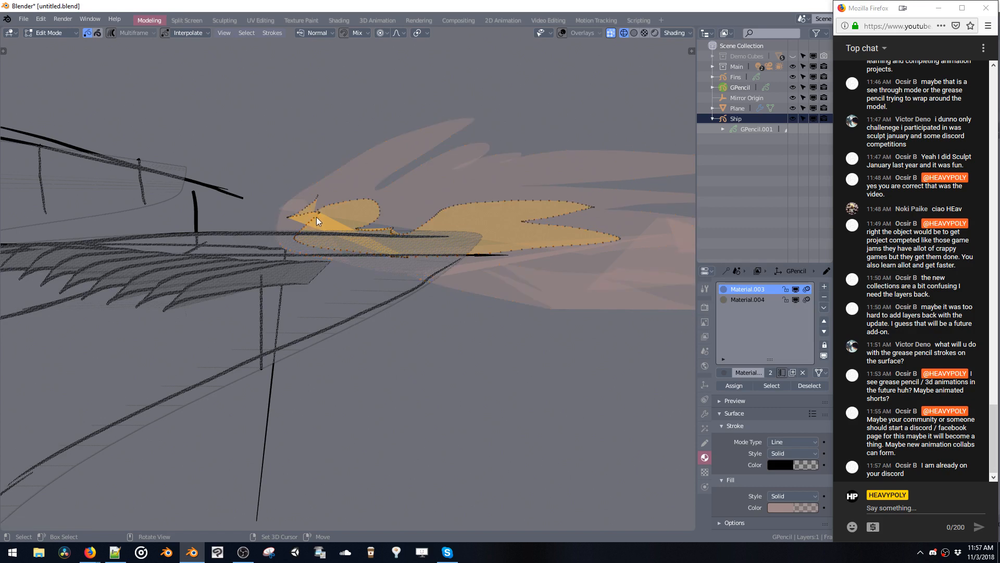
{"action": "key", "text": "g"}
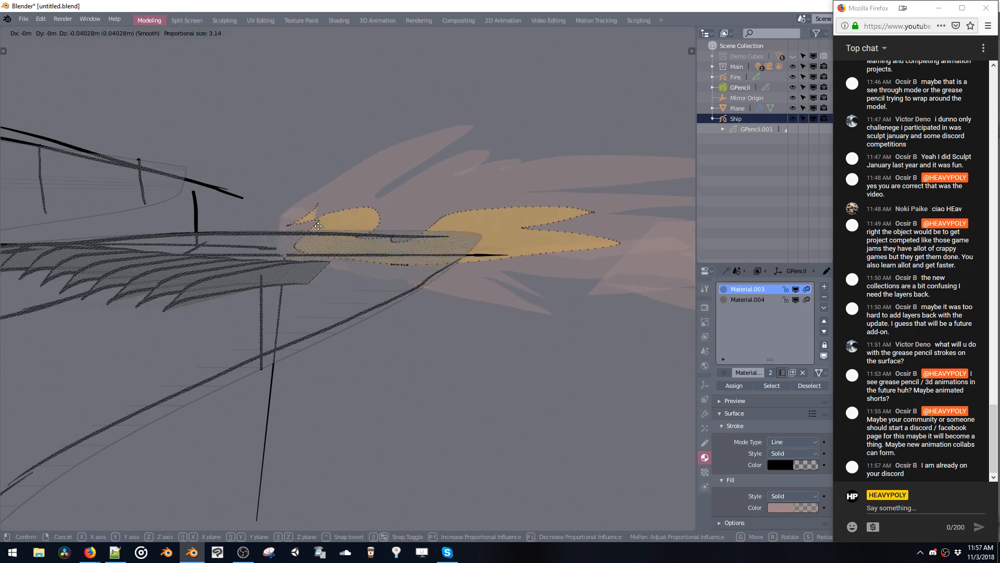
{"action": "left_click", "coordinate": [332, 199]}
{"action": "key", "text": "ctrl+z"}
{"action": "mouse_move", "coordinate": [332, 199]}
{"action": "middle_mouse_down"}
{"action": "mouse_move", "coordinate": [368, 233]}
{"action": "mouse_move", "coordinate": [367, 204]}
{"action": "mouse_move", "coordinate": [327, 211]}
{"action": "middle_mouse_up"}
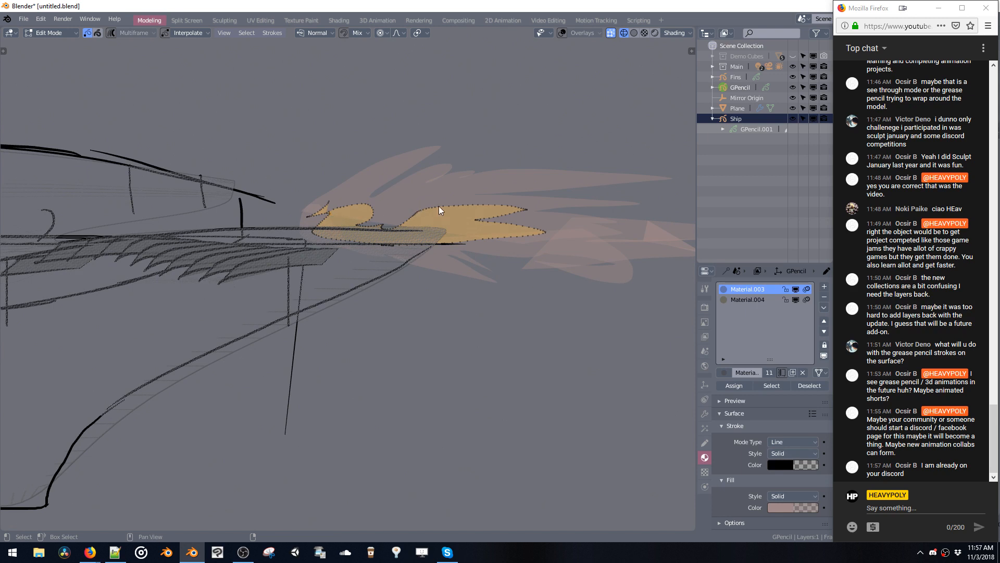
{"action": "mouse_move", "coordinate": [440, 212]}
{"action": "middle_mouse_down"}
{"action": "mouse_move", "coordinate": [388, 206]}
{"action": "mouse_move", "coordinate": [380, 228]}
{"action": "middle_mouse_up"}
{"action": "left_click", "coordinate": [379, 225]}
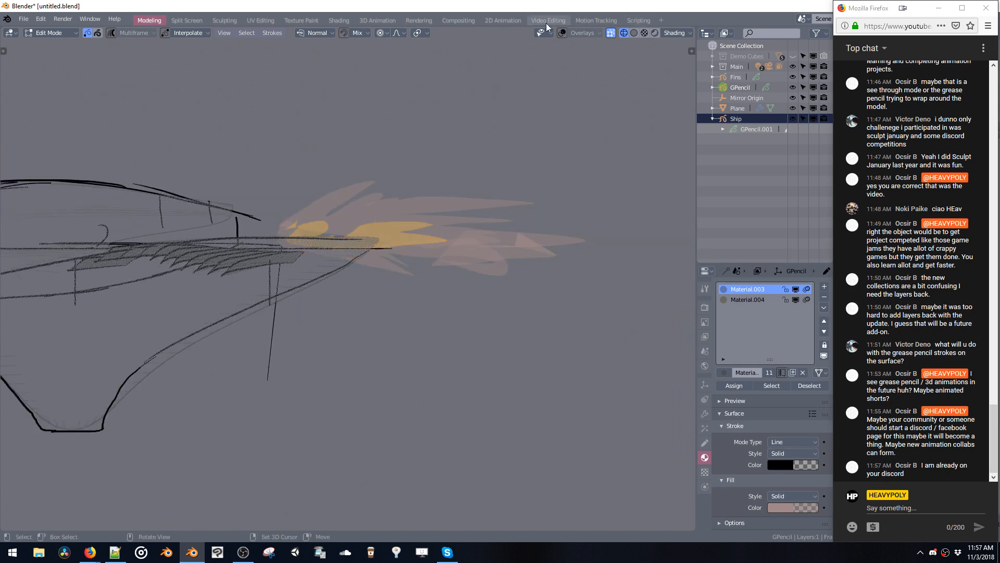
Turn the outliner area into a Dope Sheet and fit its whole frame range in view.
{"action": "left_click", "coordinate": [708, 34]}
{"action": "left_click", "coordinate": [517, 78]}
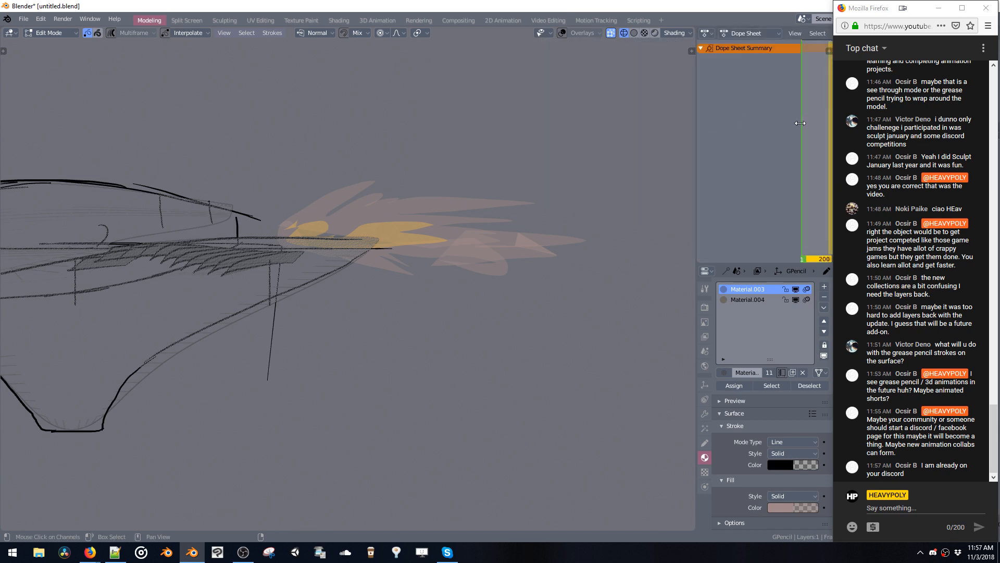
{"action": "key", "text": "Home"}
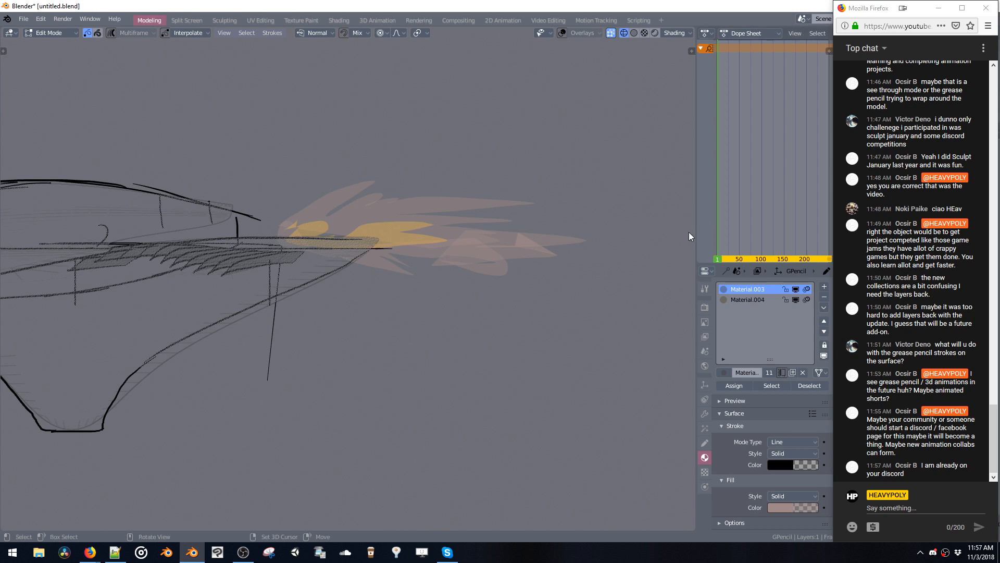
Step through the timeline to frame 2 and save the file.
{"action": "key", "text": "Right"}
{"action": "key", "text": "Right"}
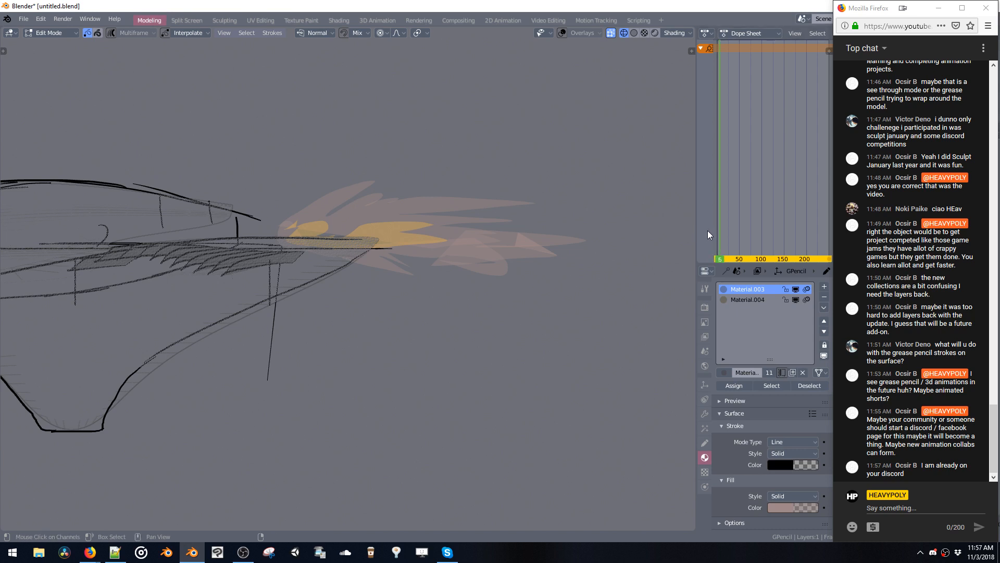
{"action": "key", "text": "Left"}
{"action": "key", "text": "Left"}
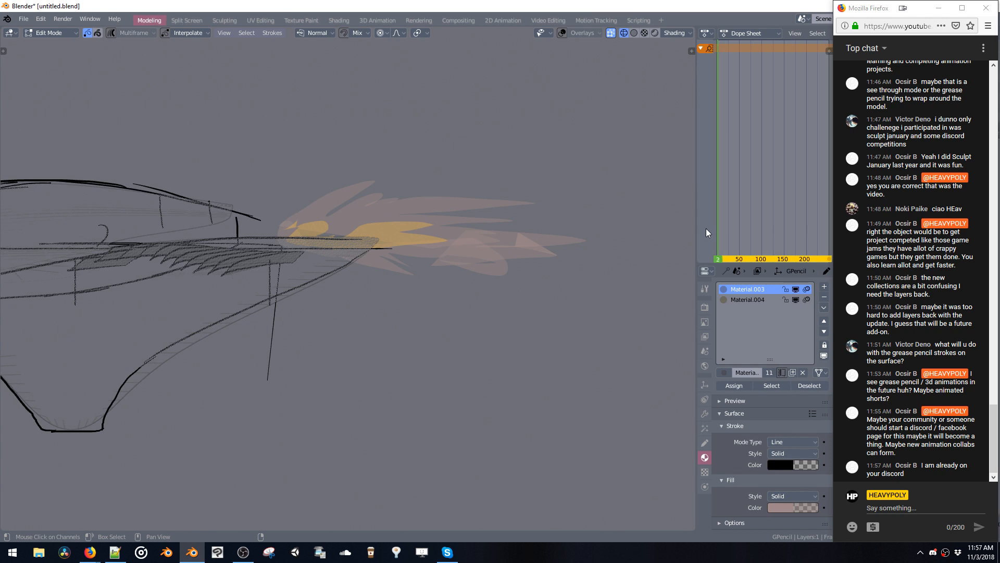
{"action": "key", "text": "ctrl+Tab"}
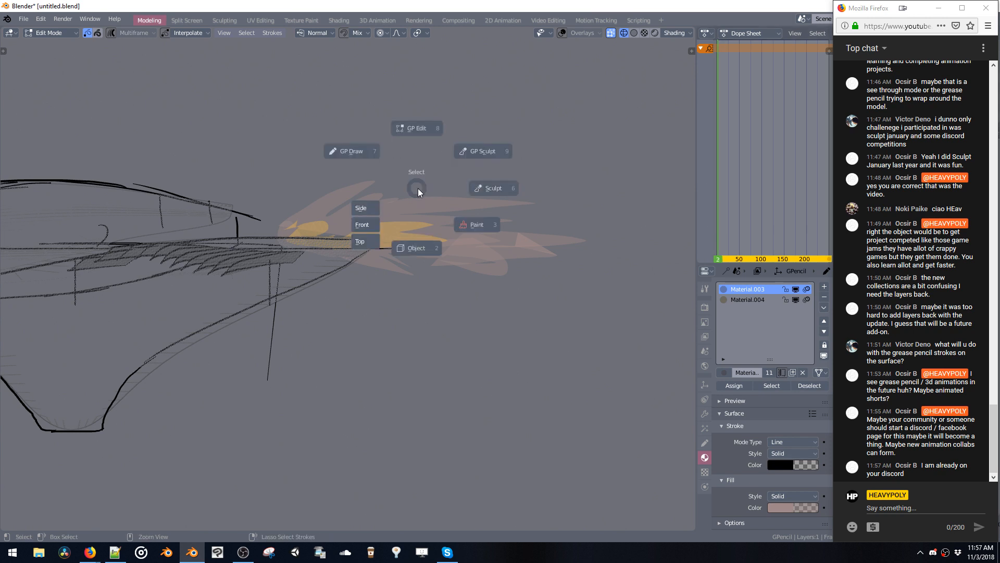
{"action": "key", "text": "Escape"}
{"action": "key", "text": "ctrl+s"}
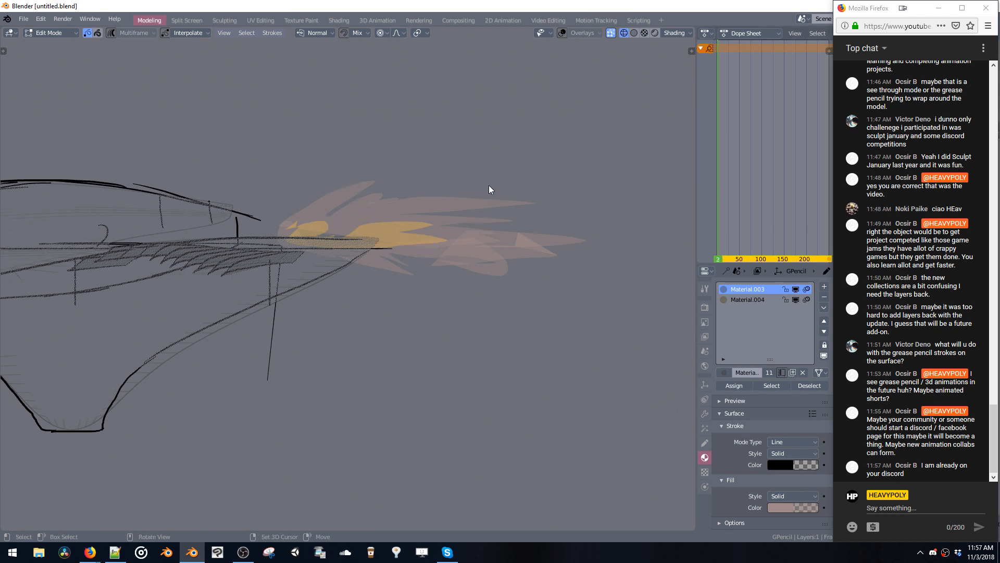
In Draw mode on frame 2, draw a spiky outer flame with Material.003 and its orange core with Material.004.
{"action": "key", "text": "ctrl+Tab"}
{"action": "left_click", "coordinate": [354, 156]}
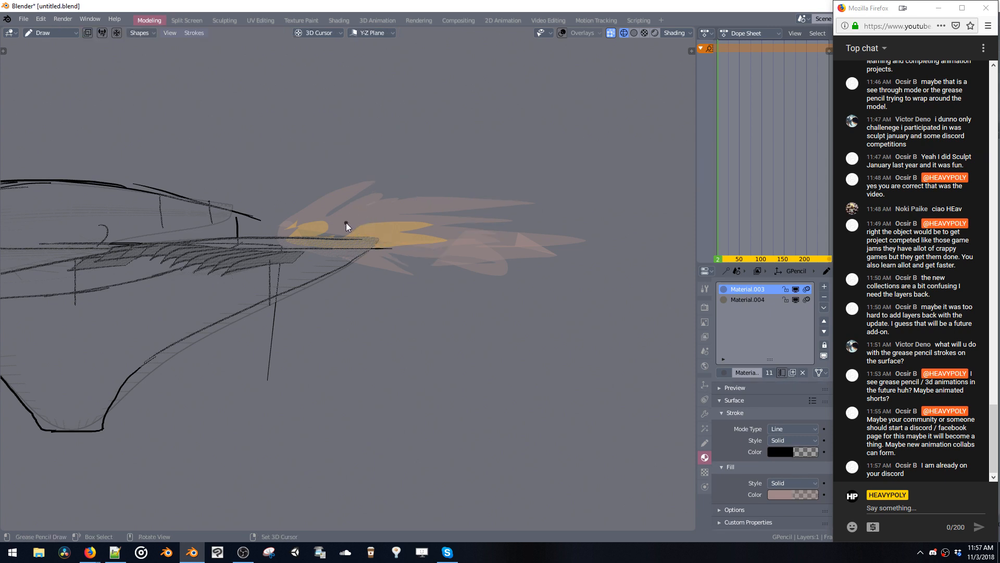
{"action": "mouse_move", "coordinate": [403, 181]}
{"action": "left_mouse_down"}
{"action": "mouse_move", "coordinate": [411, 216]}
{"action": "mouse_move", "coordinate": [555, 233]}
{"action": "mouse_move", "coordinate": [436, 262]}
{"action": "mouse_move", "coordinate": [374, 311]}
{"action": "mouse_move", "coordinate": [320, 226]}
{"action": "left_mouse_up"}
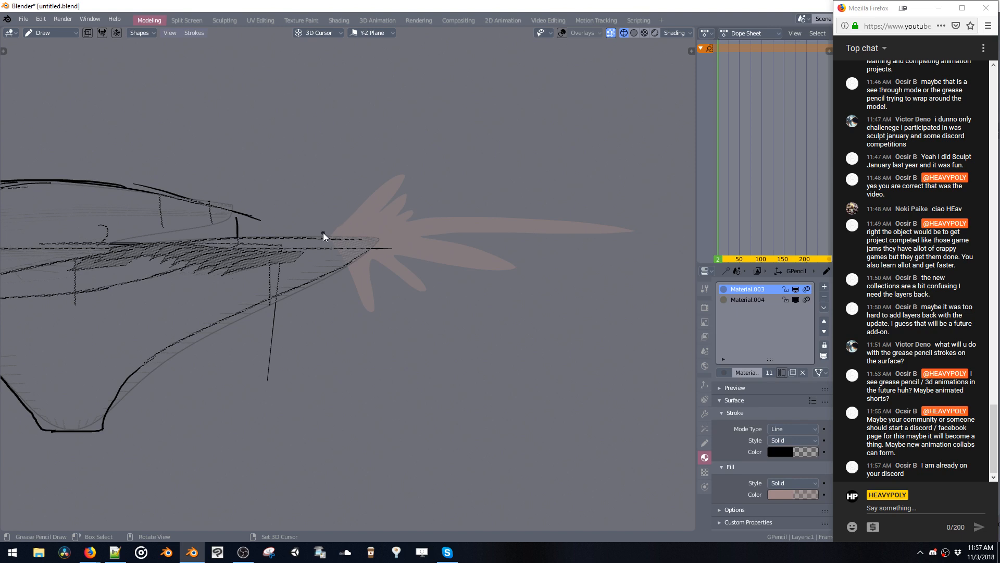
{"action": "key", "text": "ctrl+Tab"}
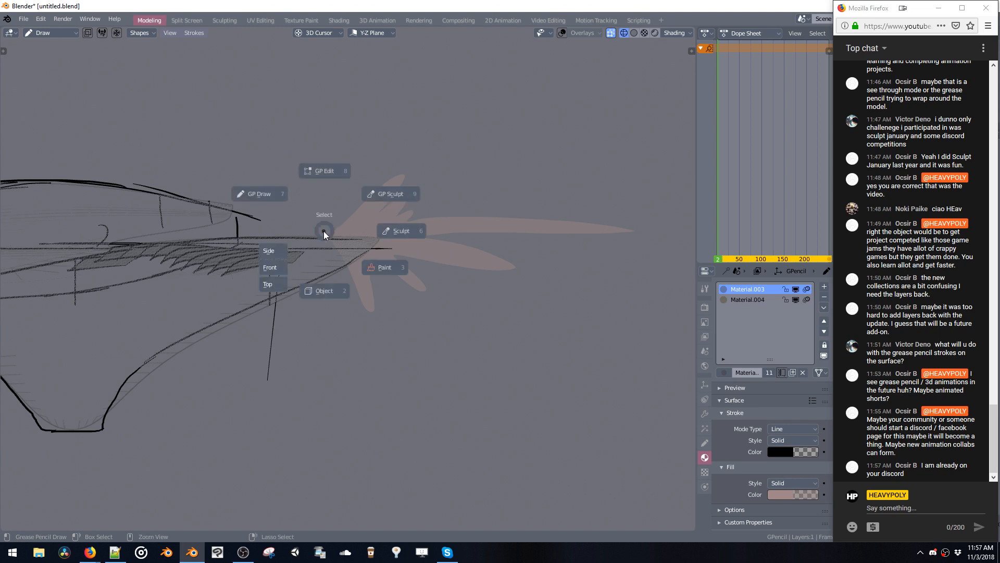
{"action": "key", "text": "shift+v"}
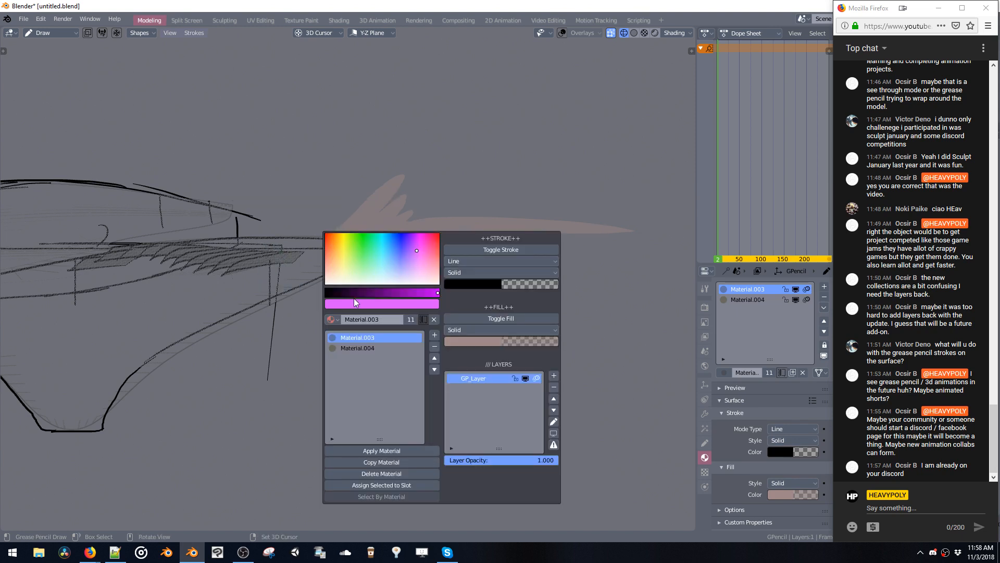
{"action": "left_click", "coordinate": [351, 348]}
{"action": "mouse_move", "coordinate": [321, 240]}
{"action": "left_mouse_down"}
{"action": "mouse_move", "coordinate": [405, 248]}
{"action": "mouse_move", "coordinate": [322, 252]}
{"action": "left_mouse_up"}
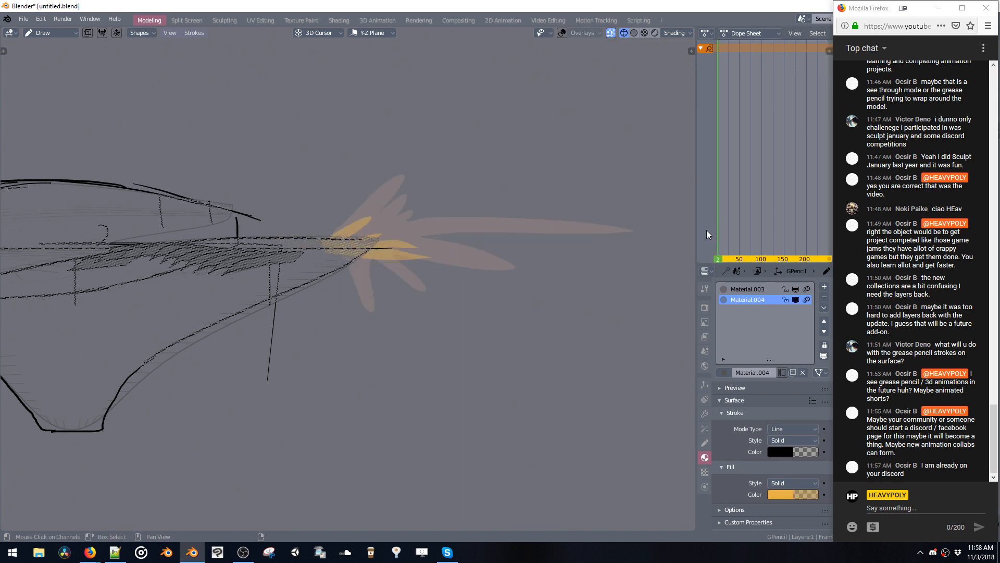
On frame 3, draw a larger outer flame behind the ship with Material.003 and an orange core with Material.004.
{"action": "key", "text": "Right"}
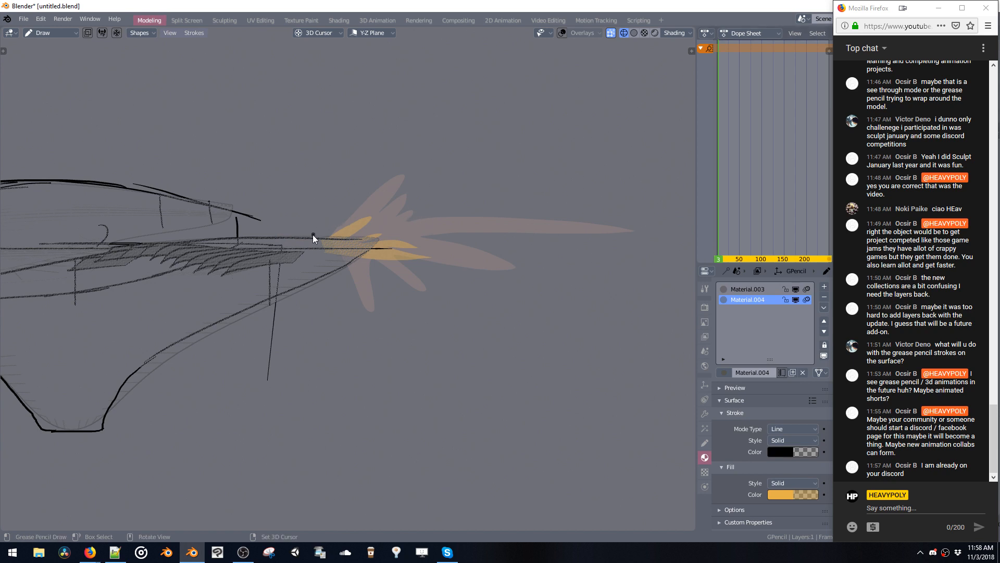
{"action": "key", "text": "v"}
{"action": "key", "text": "shift+v"}
{"action": "left_click", "coordinate": [358, 329]}
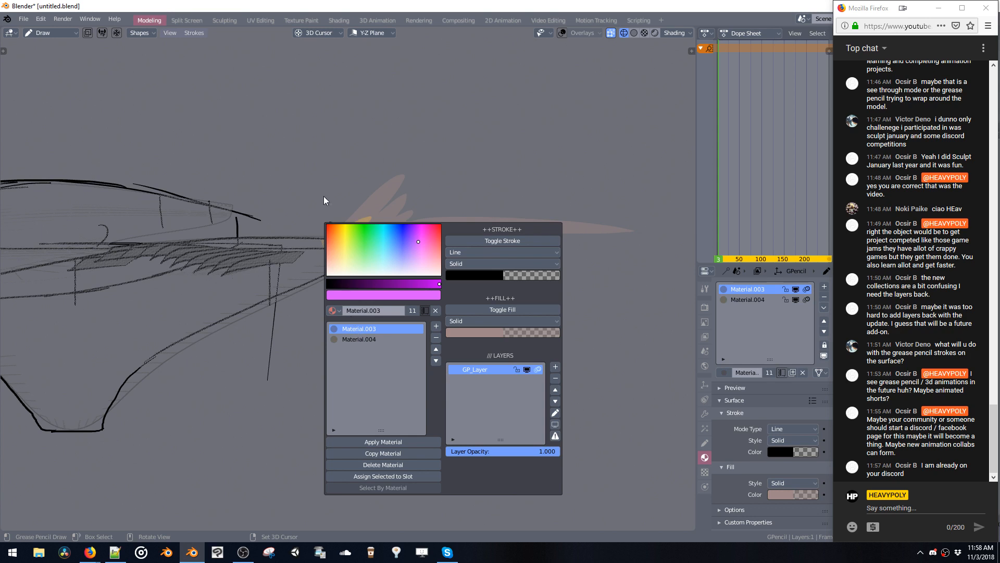
{"action": "mouse_move", "coordinate": [312, 241]}
{"action": "left_mouse_down"}
{"action": "mouse_move", "coordinate": [368, 172]}
{"action": "mouse_move", "coordinate": [458, 178]}
{"action": "mouse_move", "coordinate": [480, 228]}
{"action": "mouse_move", "coordinate": [599, 258]}
{"action": "mouse_move", "coordinate": [586, 274]}
{"action": "mouse_move", "coordinate": [401, 279]}
{"action": "mouse_move", "coordinate": [333, 268]}
{"action": "mouse_move", "coordinate": [334, 253]}
{"action": "mouse_move", "coordinate": [349, 231]}
{"action": "mouse_move", "coordinate": [473, 236]}
{"action": "mouse_move", "coordinate": [338, 249]}
{"action": "left_mouse_up"}
{"action": "key", "text": "shift+v"}
{"action": "left_click", "coordinate": [395, 354]}
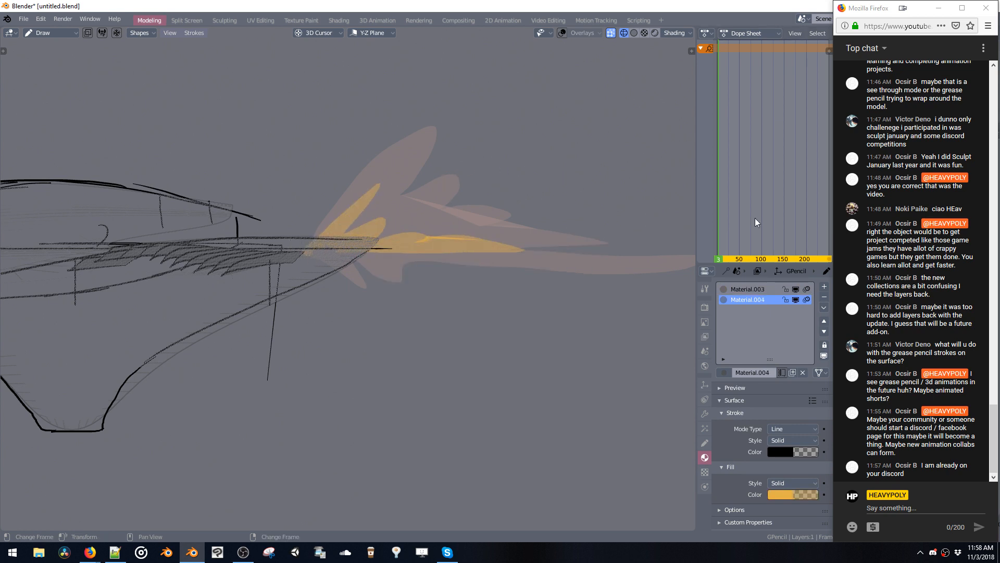
On frame 4, draw long flame lobes with Material.003, and draw the orange core with Material.004, undoing and redrawing a core stroke.
{"action": "key", "text": "shift+v"}
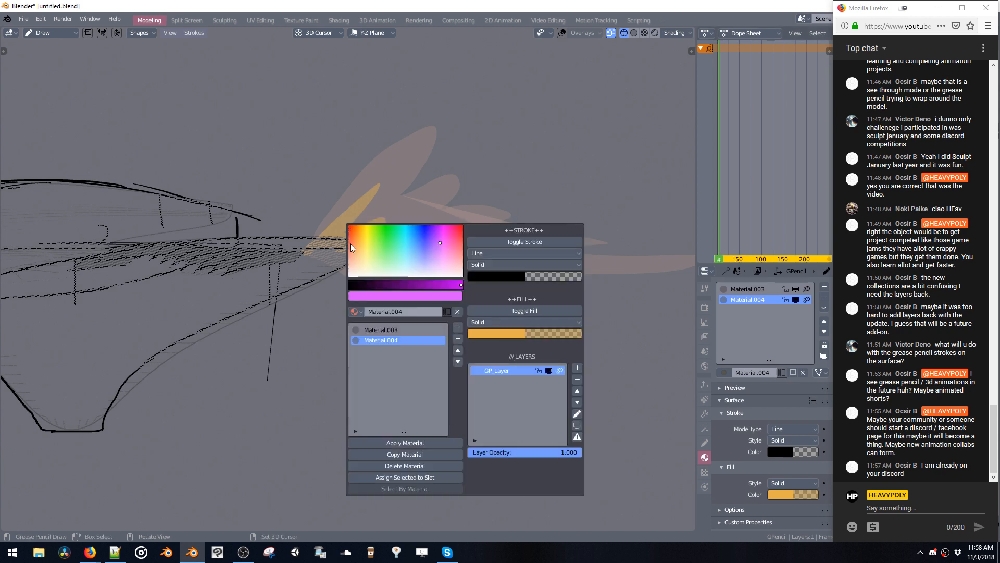
{"action": "left_click", "coordinate": [371, 330]}
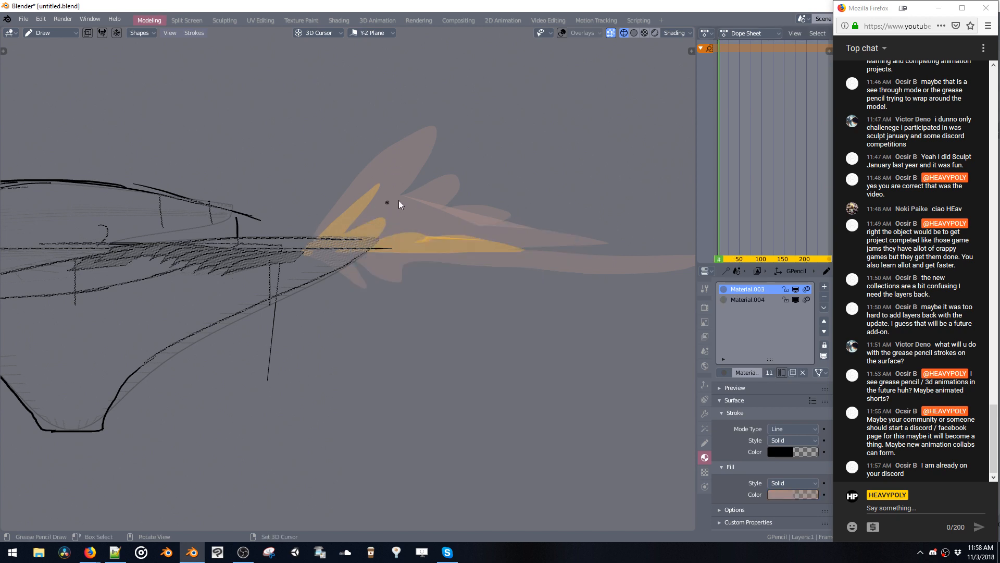
{"action": "left_click_drag", "start_coordinate": [435, 230], "coordinate": [589, 204]}
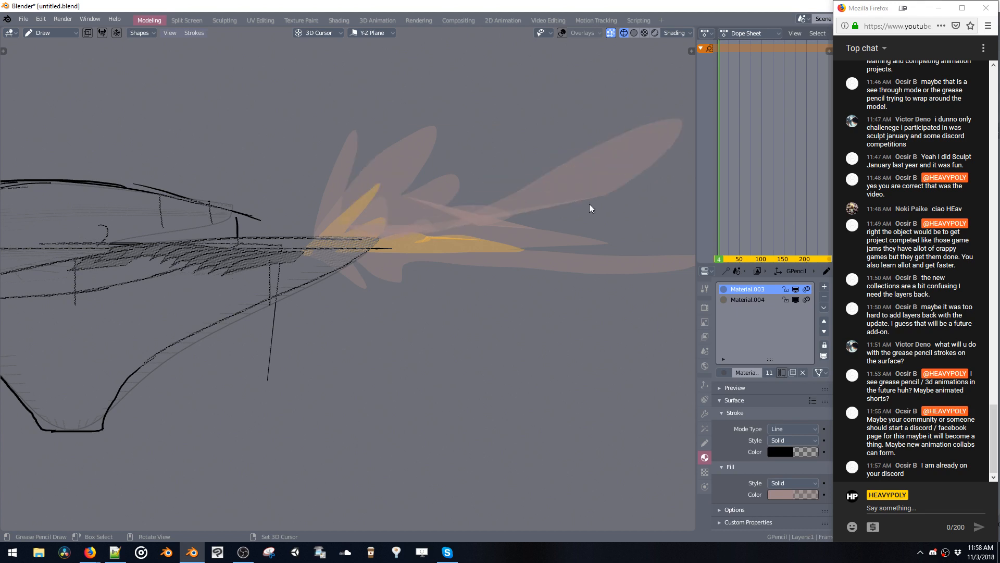
{"action": "mouse_move", "coordinate": [868, 271]}
{"action": "left_mouse_down"}
{"action": "mouse_move", "coordinate": [398, 277]}
{"action": "mouse_move", "coordinate": [359, 297]}
{"action": "mouse_move", "coordinate": [332, 255]}
{"action": "left_mouse_up"}
{"action": "middle_click_drag", "start_coordinate": [332, 255], "coordinate": [370, 391], "text": "ctrl"}
{"action": "key", "text": "shift+v"}
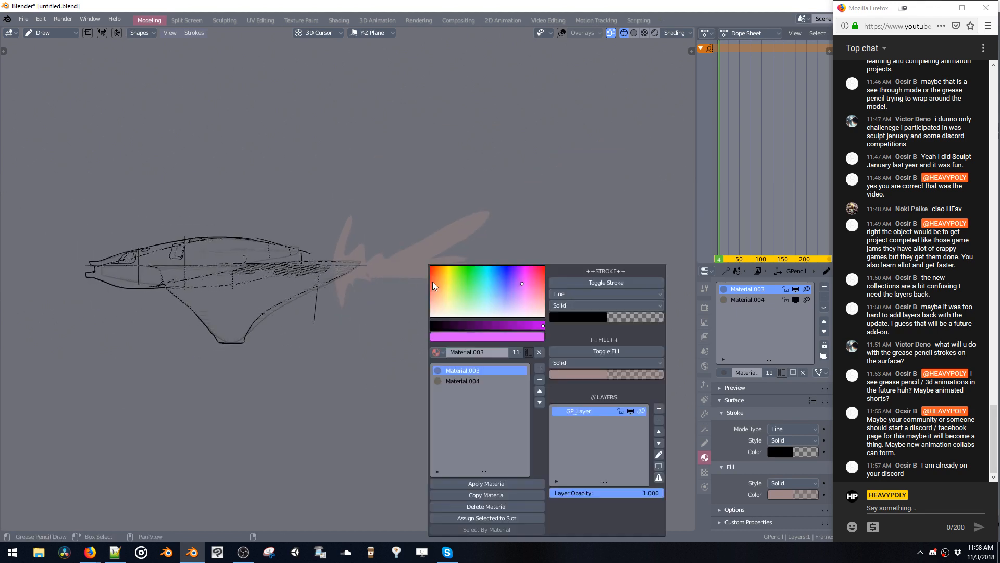
{"action": "left_click", "coordinate": [458, 379]}
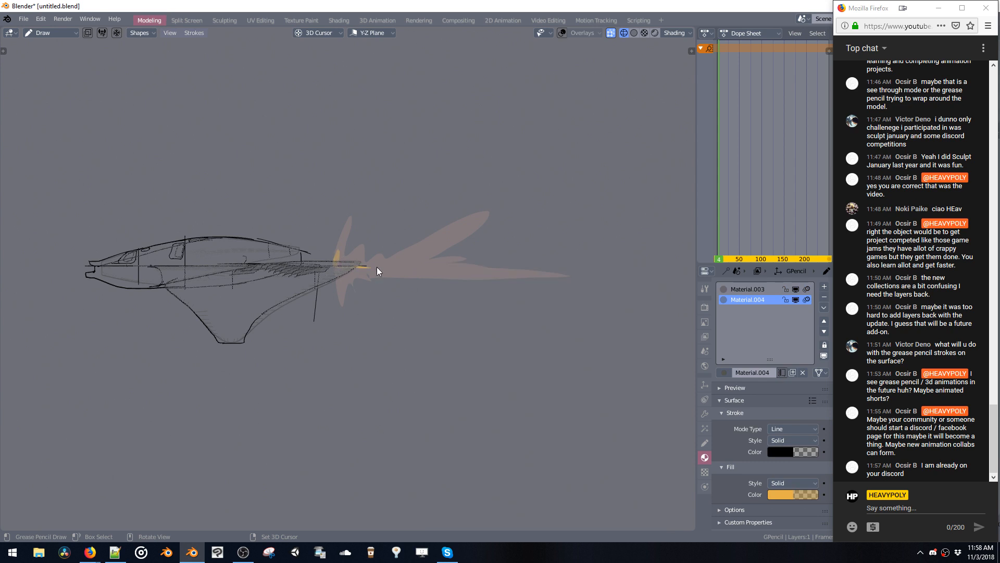
{"action": "key", "text": "ctrl+z"}
{"action": "mouse_move", "coordinate": [359, 266]}
{"action": "left_mouse_down"}
{"action": "mouse_move", "coordinate": [435, 272]}
{"action": "mouse_move", "coordinate": [408, 273]}
{"action": "left_mouse_up"}
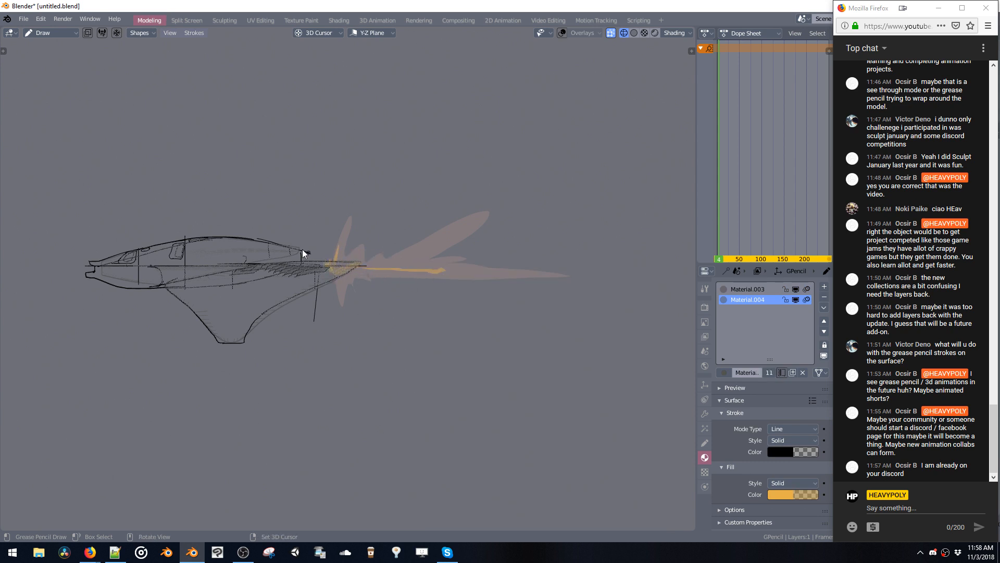
On frame 5, draw a long trailing outer flame with Material.003 and thin orange core strokes with Material.004.
{"action": "middle_click_drag", "start_coordinate": [465, 262], "coordinate": [444, 235], "text": "shift"}
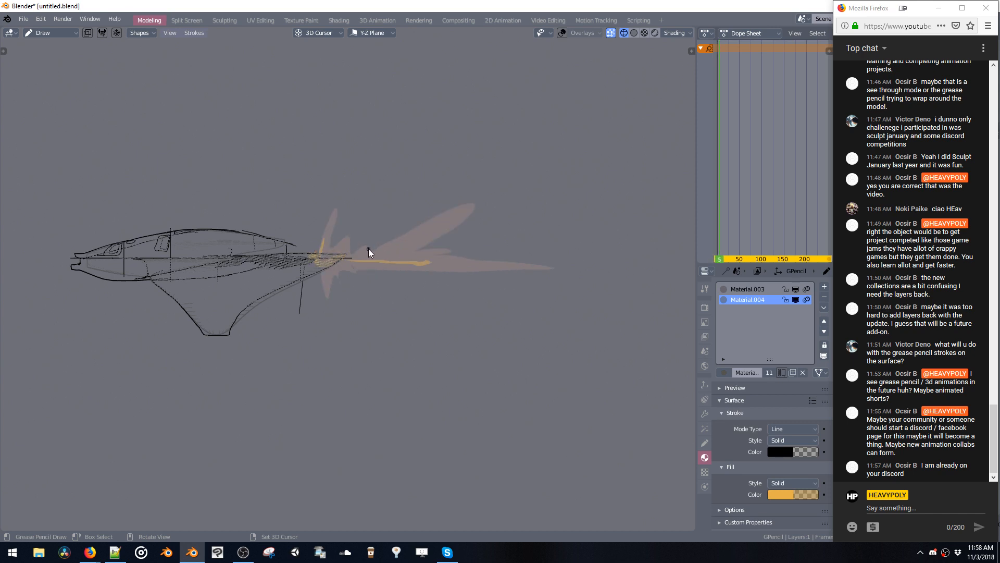
{"action": "key", "text": "shift+v"}
{"action": "left_click", "coordinate": [400, 354]}
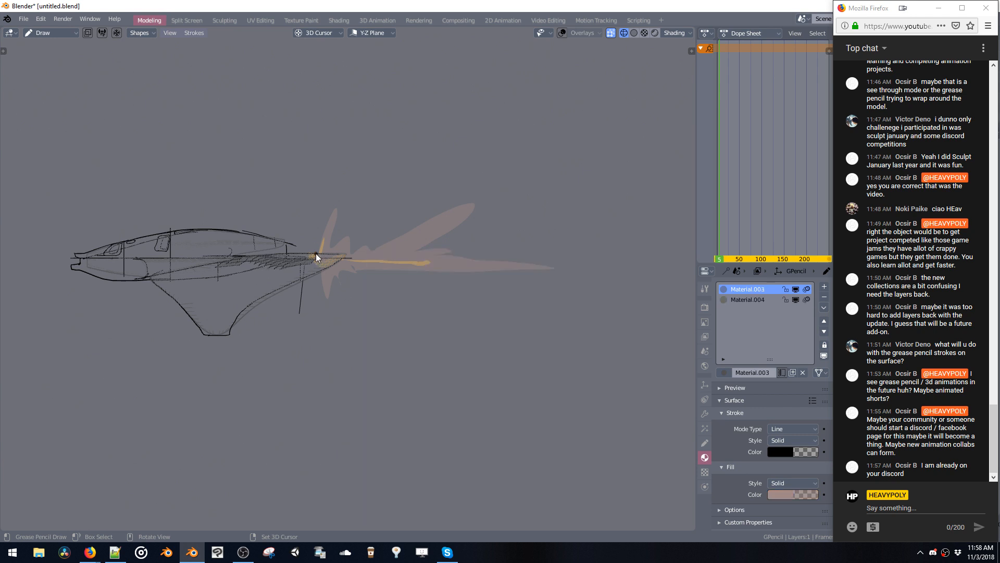
{"action": "left_click_drag", "start_coordinate": [327, 236], "coordinate": [342, 256]}
{"action": "mouse_move", "coordinate": [442, 245]}
{"action": "left_mouse_down"}
{"action": "mouse_move", "coordinate": [645, 264]}
{"action": "mouse_move", "coordinate": [396, 267]}
{"action": "left_mouse_up"}
{"action": "left_click_drag", "start_coordinate": [326, 267], "coordinate": [324, 246]}
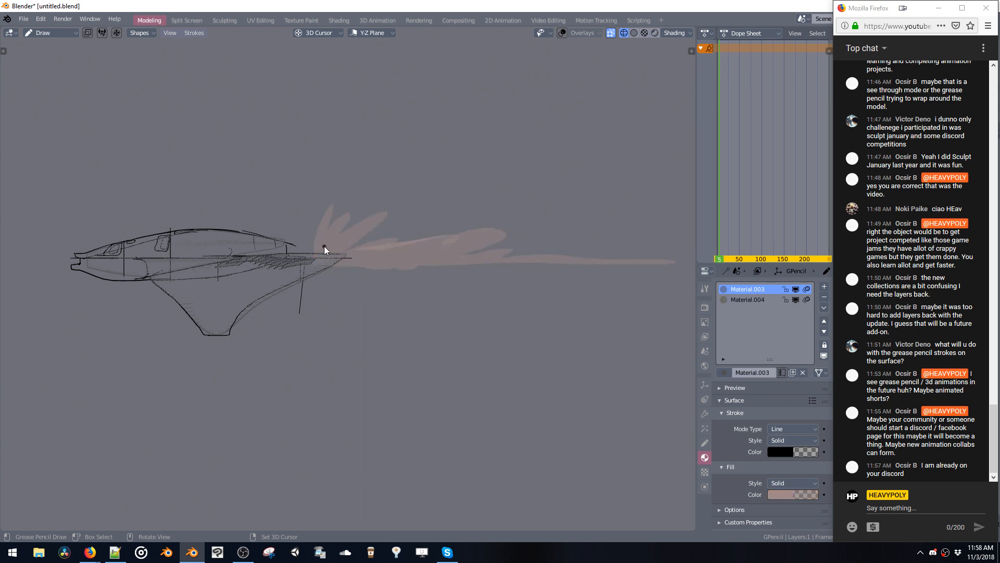
{"action": "right_click", "coordinate": [365, 268]}
{"action": "left_click", "coordinate": [388, 383]}
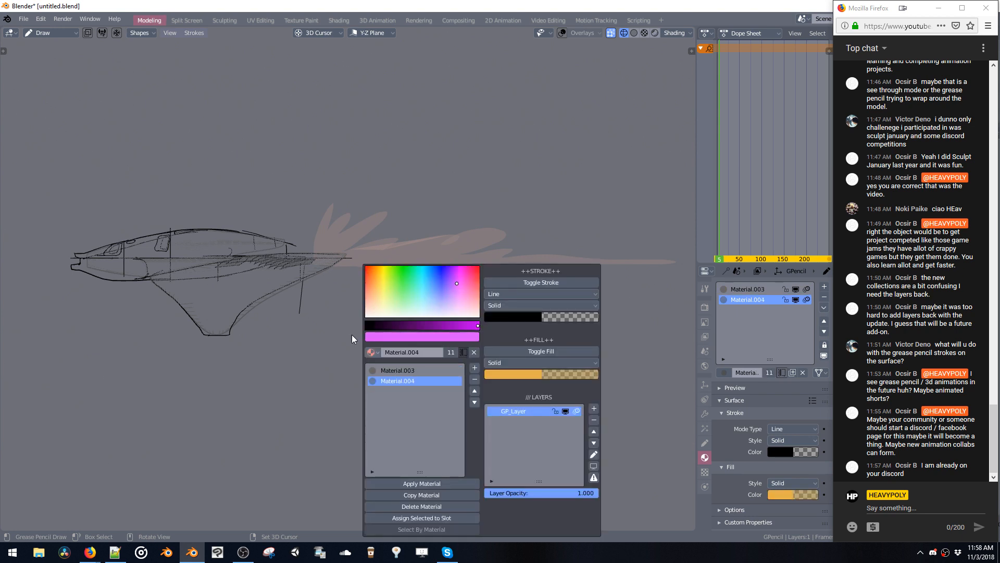
{"action": "mouse_move", "coordinate": [338, 266]}
{"action": "left_mouse_down"}
{"action": "mouse_move", "coordinate": [517, 273]}
{"action": "mouse_move", "coordinate": [320, 263]}
{"action": "mouse_move", "coordinate": [335, 276]}
{"action": "mouse_move", "coordinate": [313, 258]}
{"action": "left_mouse_up"}
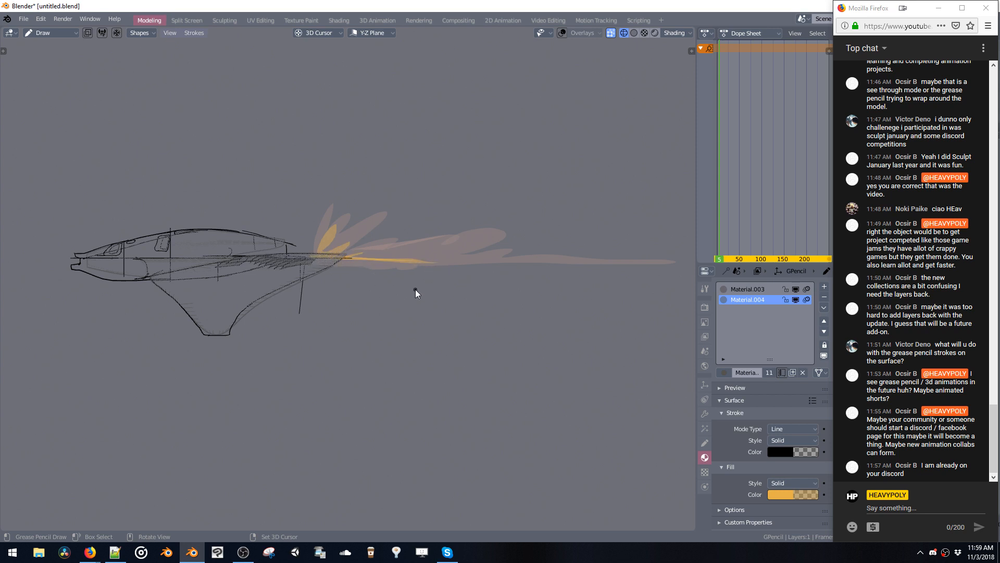
On frame 6, draw a thinner outer flame with Material.003 and a narrow orange core with Material.004.
{"action": "right_click", "coordinate": [355, 264]}
{"action": "left_click", "coordinate": [370, 365]}
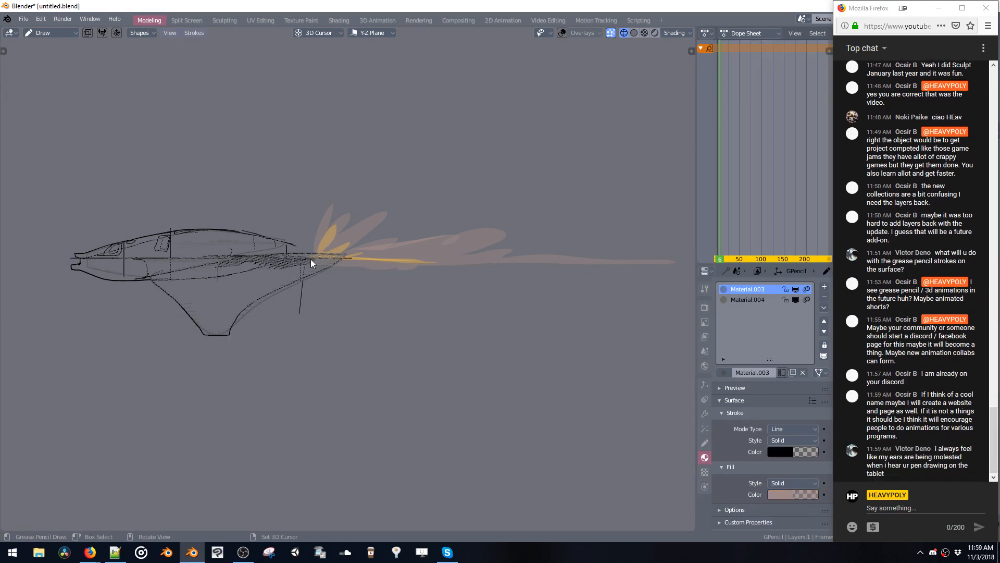
{"action": "mouse_move", "coordinate": [522, 263]}
{"action": "left_mouse_down"}
{"action": "mouse_move", "coordinate": [595, 264]}
{"action": "mouse_move", "coordinate": [301, 258]}
{"action": "left_mouse_up"}
{"action": "right_click", "coordinate": [393, 271]}
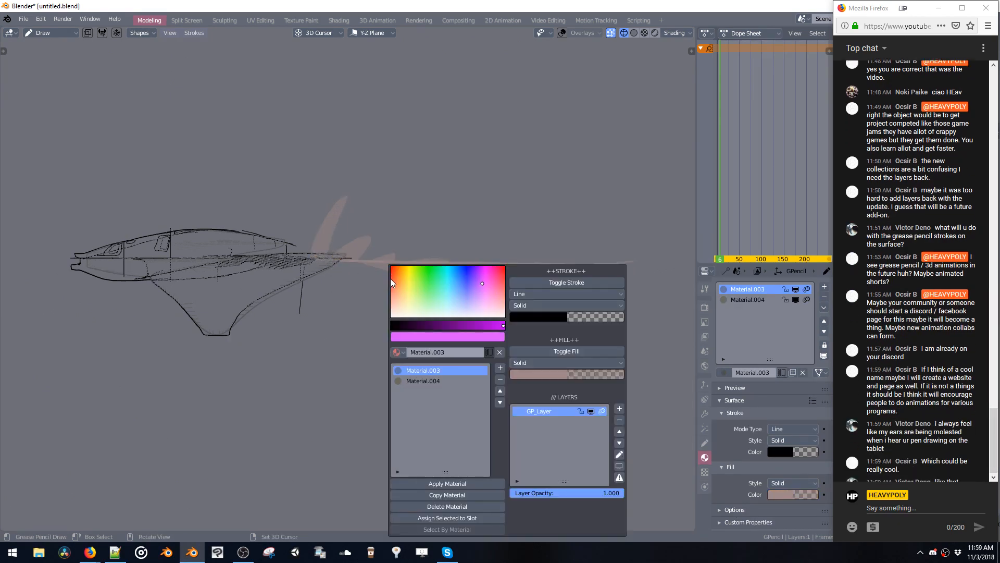
{"action": "left_click", "coordinate": [413, 377]}
{"action": "mouse_move", "coordinate": [360, 249]}
{"action": "left_mouse_down"}
{"action": "mouse_move", "coordinate": [434, 268]}
{"action": "mouse_move", "coordinate": [319, 256]}
{"action": "left_mouse_up"}
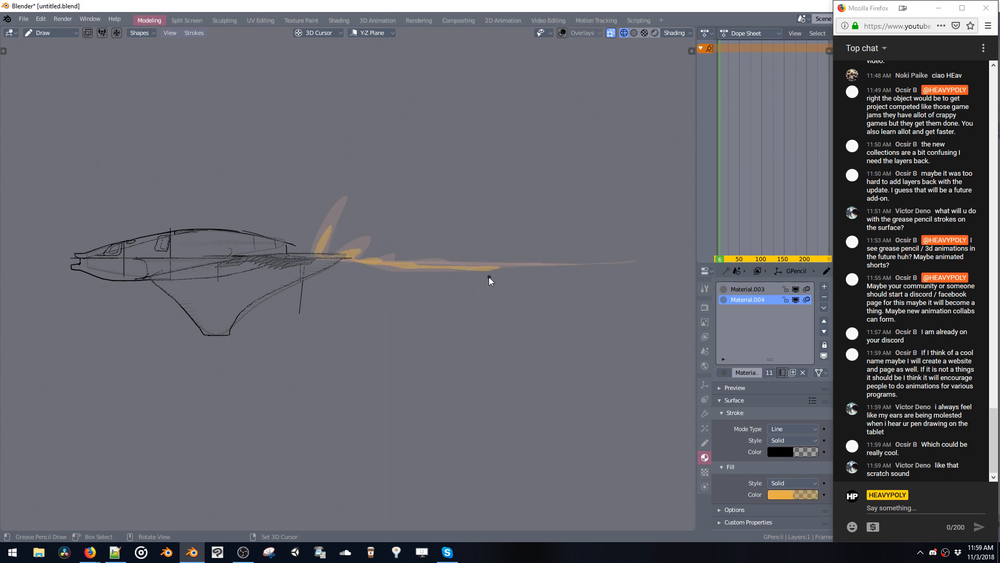
On frame 7, draw a wide, wavy outer flame with Material.003 and a thick orange core with Material.004.
{"action": "right_click", "coordinate": [362, 254]}
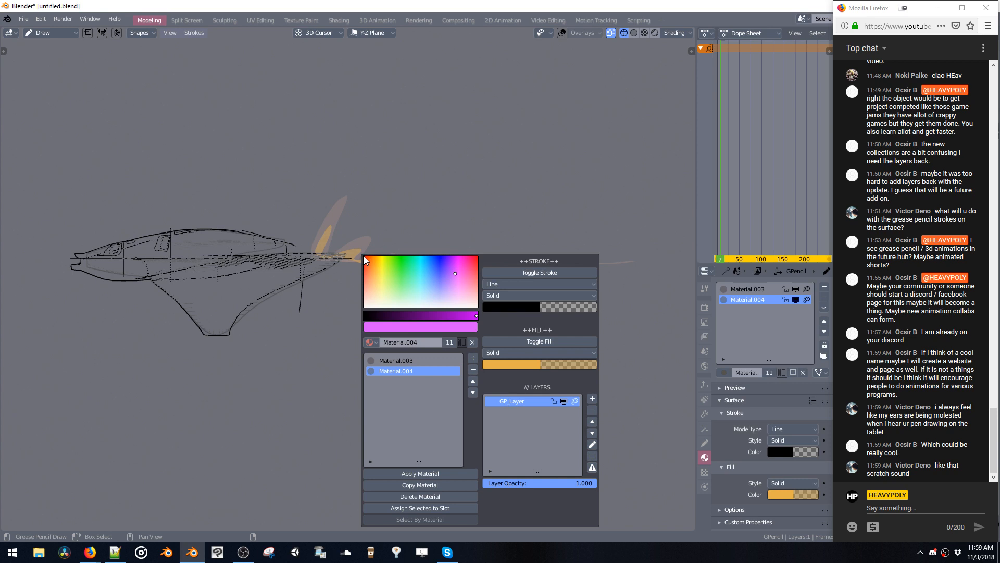
{"action": "left_click", "coordinate": [410, 352]}
{"action": "mouse_move", "coordinate": [324, 248]}
{"action": "left_mouse_down"}
{"action": "mouse_move", "coordinate": [408, 223]}
{"action": "mouse_move", "coordinate": [470, 255]}
{"action": "mouse_move", "coordinate": [608, 270]}
{"action": "mouse_move", "coordinate": [326, 261]}
{"action": "mouse_move", "coordinate": [383, 258]}
{"action": "mouse_move", "coordinate": [523, 273]}
{"action": "mouse_move", "coordinate": [313, 267]}
{"action": "left_mouse_up"}
{"action": "right_click", "coordinate": [370, 290]}
{"action": "left_click", "coordinate": [390, 376]}
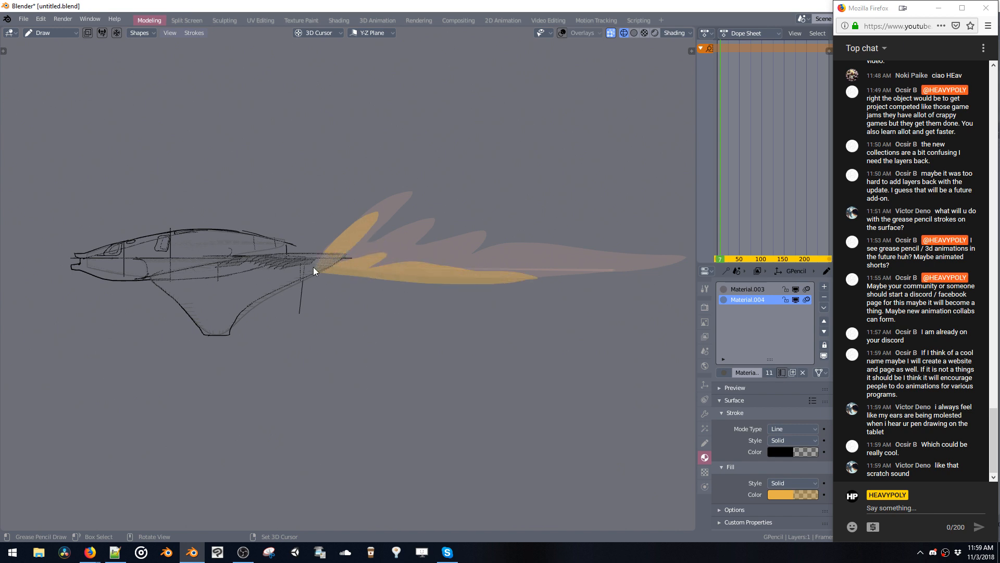
On frame 8, draw a broad outer flame larger than the ship with Material.003 and an orange core with Material.004.
{"action": "key", "text": "Right"}
{"action": "right_click", "coordinate": [380, 256]}
{"action": "left_click", "coordinate": [398, 362]}
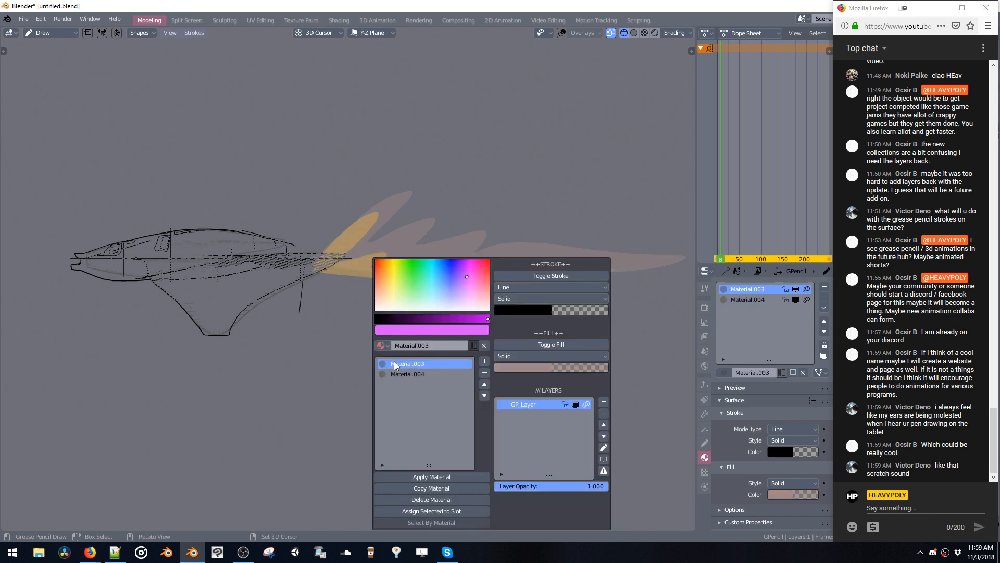
{"action": "mouse_move", "coordinate": [321, 255]}
{"action": "left_mouse_down"}
{"action": "mouse_move", "coordinate": [689, 168]}
{"action": "mouse_move", "coordinate": [623, 244]}
{"action": "mouse_move", "coordinate": [655, 291]}
{"action": "mouse_move", "coordinate": [336, 286]}
{"action": "mouse_move", "coordinate": [320, 278]}
{"action": "left_mouse_up"}
{"action": "mouse_move", "coordinate": [390, 273]}
{"action": "middle_mouse_down", "text": "ctrl"}
{"action": "mouse_move", "coordinate": [399, 360]}
{"action": "mouse_move", "coordinate": [368, 279]}
{"action": "middle_mouse_up", "text": "ctrl"}
{"action": "right_click", "coordinate": [369, 283]}
{"action": "left_click", "coordinate": [395, 364]}
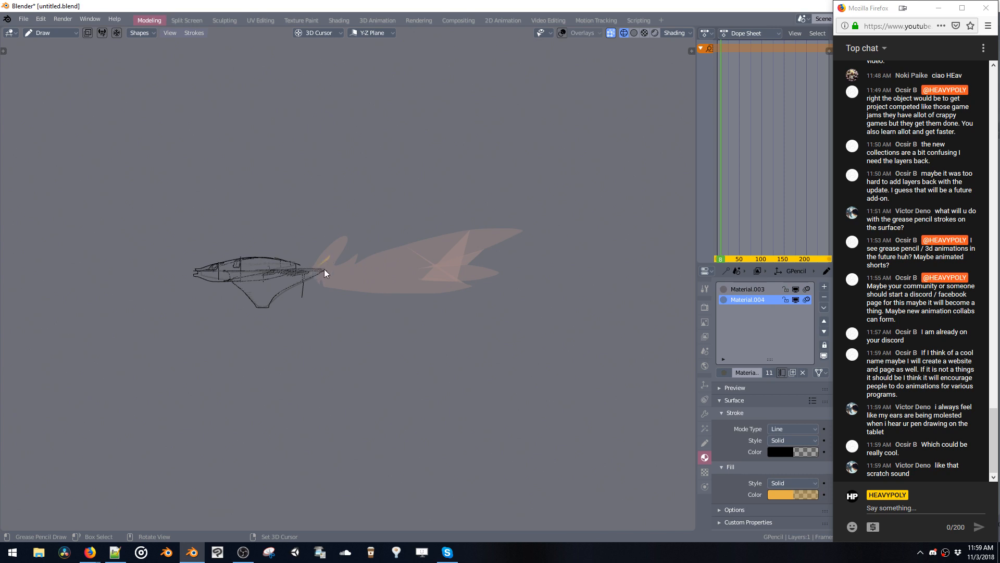
{"action": "mouse_move", "coordinate": [324, 269]}
{"action": "left_mouse_down"}
{"action": "mouse_move", "coordinate": [410, 281]}
{"action": "mouse_move", "coordinate": [308, 279]}
{"action": "left_mouse_up"}
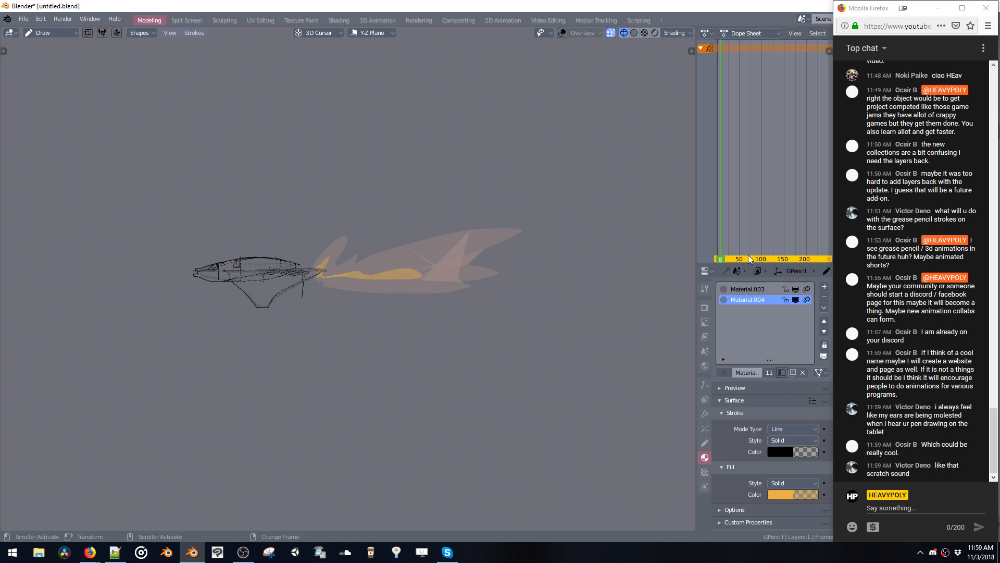
On frame 9, draw a long billowing outer flame with Material.003 and a thin orange core with Material.004.
{"action": "left_click", "coordinate": [720, 260]}
{"action": "right_click", "coordinate": [379, 260]}
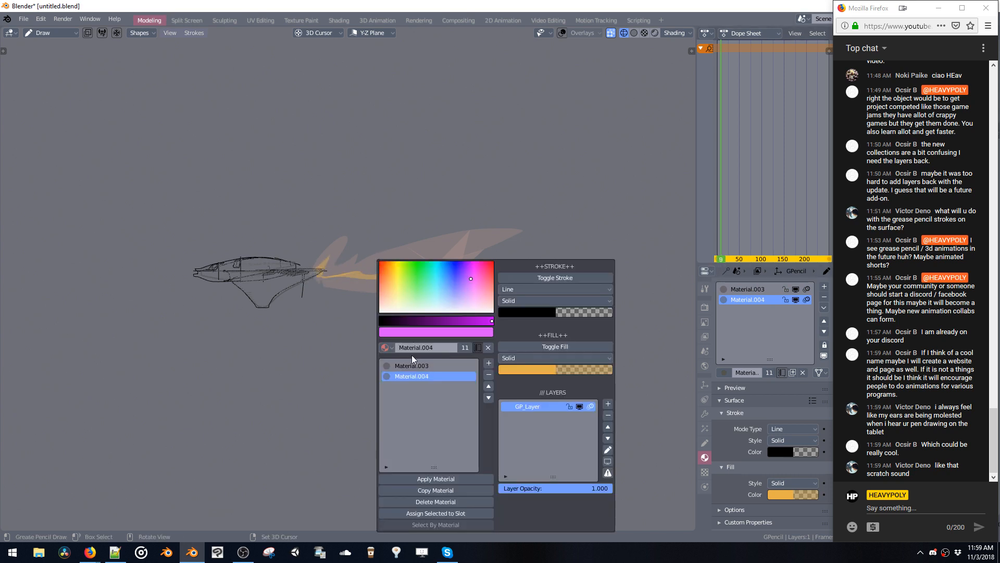
{"action": "left_click", "coordinate": [404, 334]}
{"action": "mouse_move", "coordinate": [450, 257]}
{"action": "left_mouse_down"}
{"action": "mouse_move", "coordinate": [619, 267]}
{"action": "mouse_move", "coordinate": [683, 291]}
{"action": "mouse_move", "coordinate": [299, 274]}
{"action": "mouse_move", "coordinate": [458, 276]}
{"action": "mouse_move", "coordinate": [319, 269]}
{"action": "left_mouse_up"}
{"action": "right_click", "coordinate": [374, 280]}
{"action": "left_click", "coordinate": [407, 361]}
{"action": "middle_click_drag", "start_coordinate": [531, 278], "coordinate": [409, 267], "text": "shift"}
{"action": "middle_click_drag", "start_coordinate": [410, 268], "coordinate": [399, 315], "text": "ctrl"}
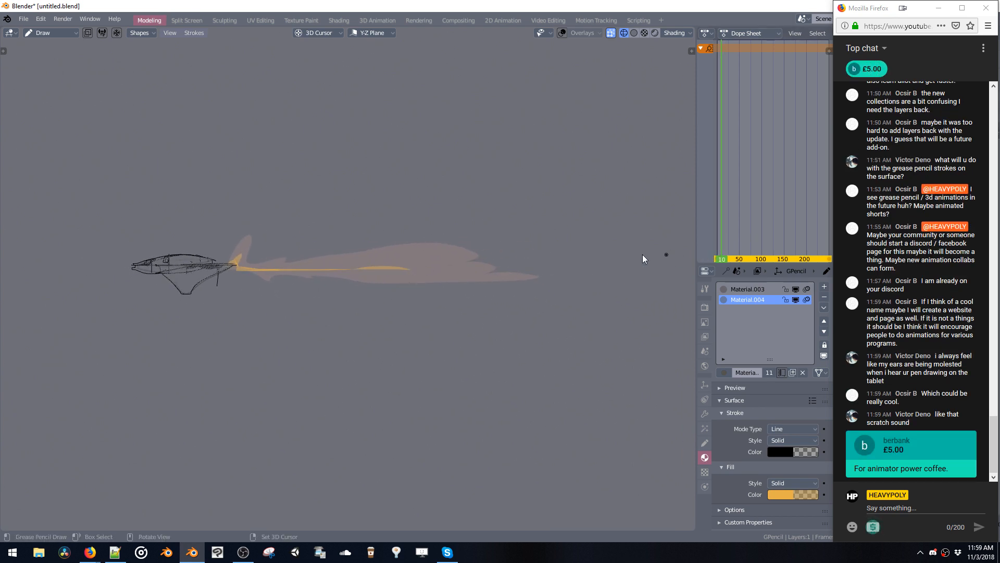
On frame 10, draw a very long, jagged outer flame with Material.003 and a thin orange core with Material.004.
{"action": "right_click", "coordinate": [368, 264]}
{"action": "left_click", "coordinate": [329, 369]}
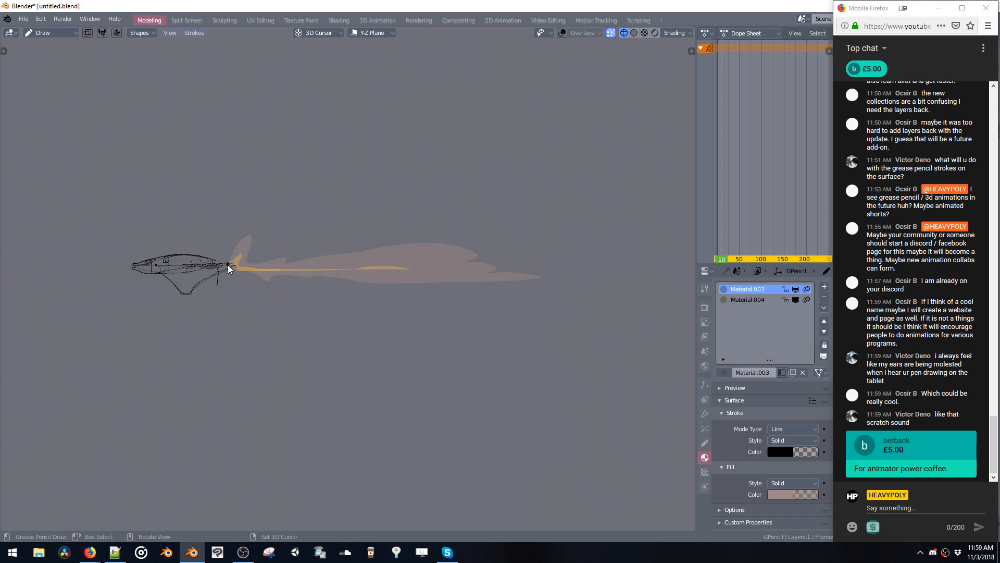
{"action": "left_click_drag", "start_coordinate": [432, 262], "coordinate": [687, 265]}
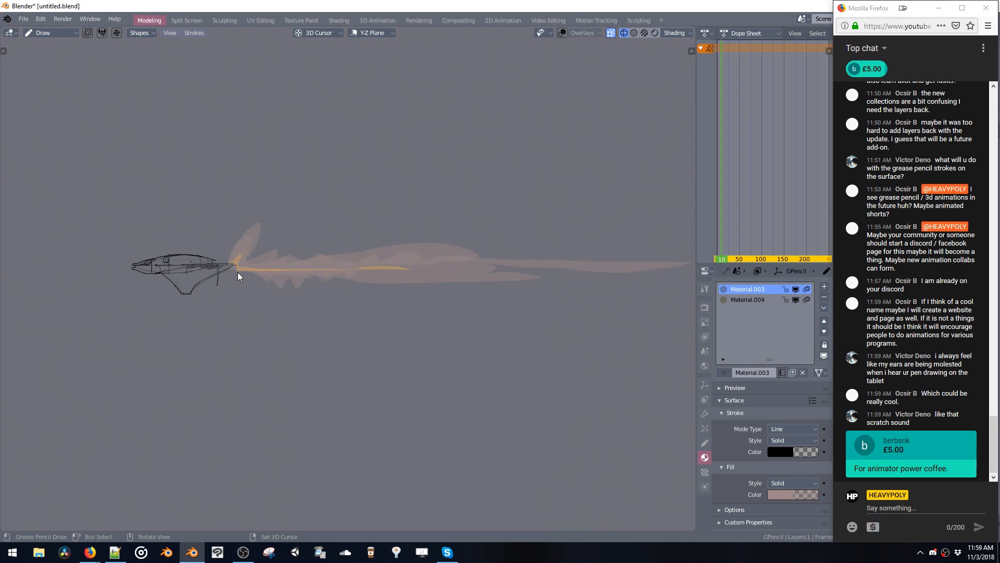
{"action": "left_click_drag", "start_coordinate": [238, 271], "coordinate": [237, 271]}
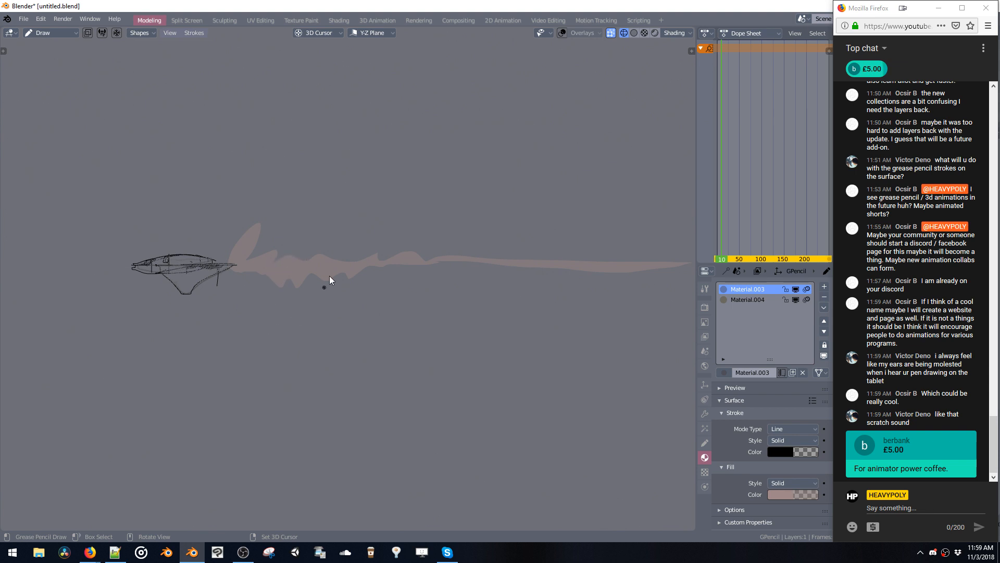
{"action": "right_click", "coordinate": [316, 280]}
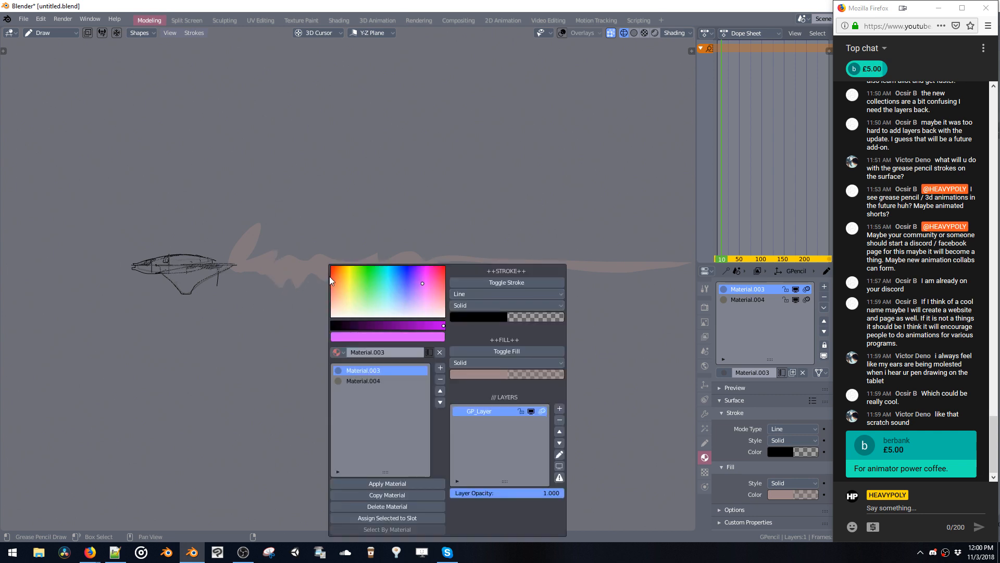
{"action": "left_click", "coordinate": [367, 380]}
{"action": "left_click_drag", "start_coordinate": [300, 268], "coordinate": [414, 263]}
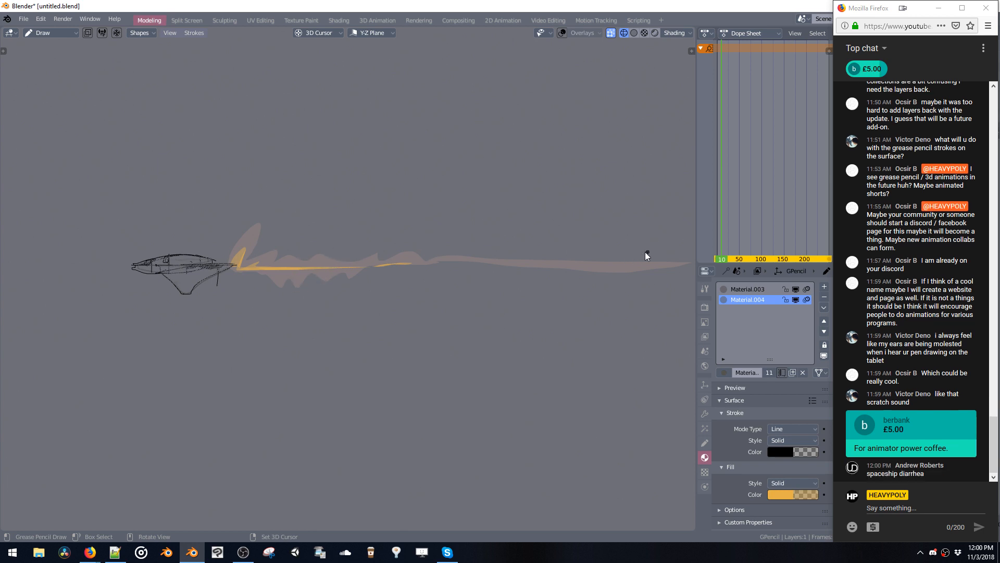
On frame 11, draw a long, gently wavy outer flame with Material.003 and a long orange core with Material.004.
{"action": "key", "text": "Right"}
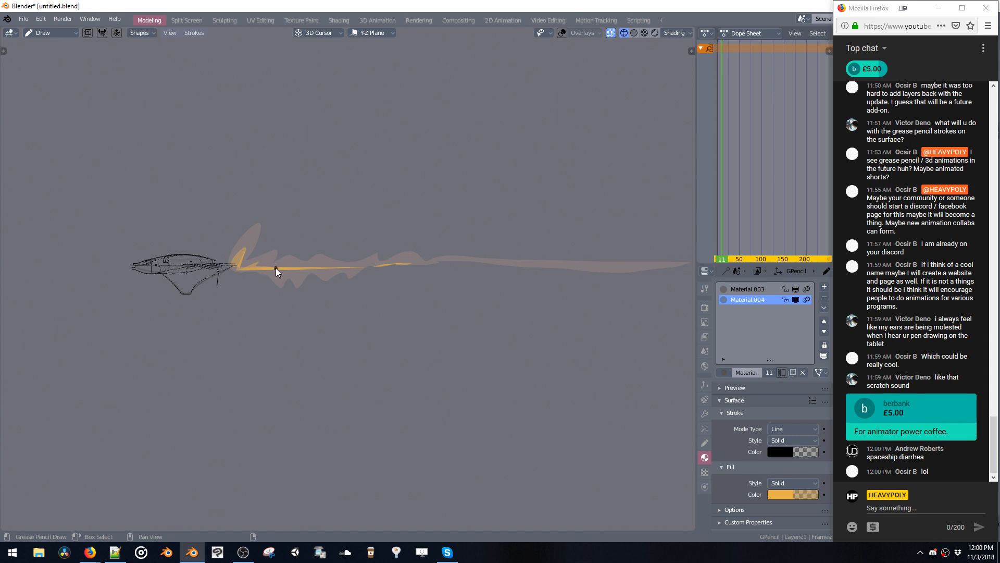
{"action": "key", "text": "shift+v"}
{"action": "left_click", "coordinate": [311, 368]}
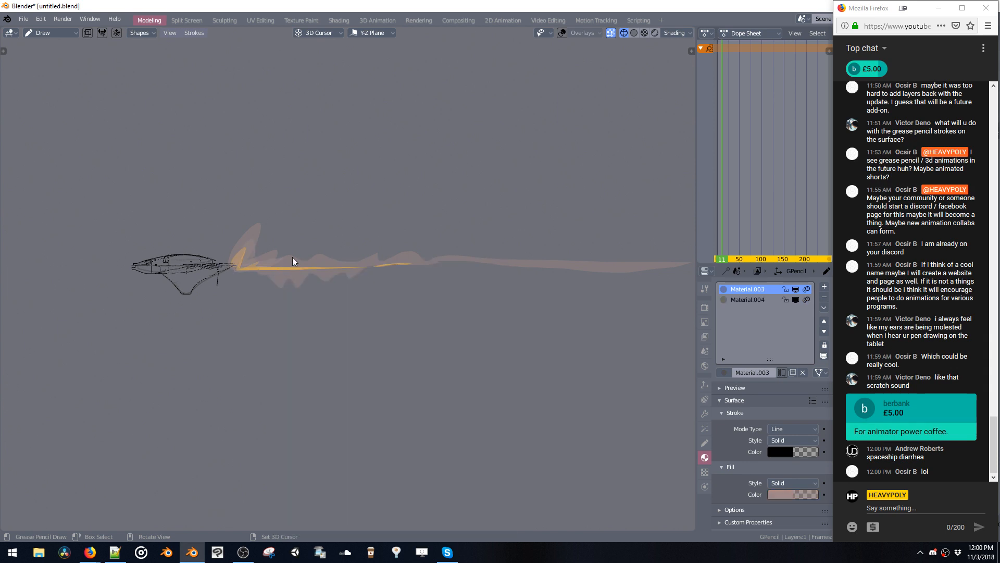
{"action": "mouse_move", "coordinate": [292, 257]}
{"action": "left_mouse_down"}
{"action": "mouse_move", "coordinate": [688, 262]}
{"action": "mouse_move", "coordinate": [677, 277]}
{"action": "mouse_move", "coordinate": [392, 280]}
{"action": "left_mouse_up"}
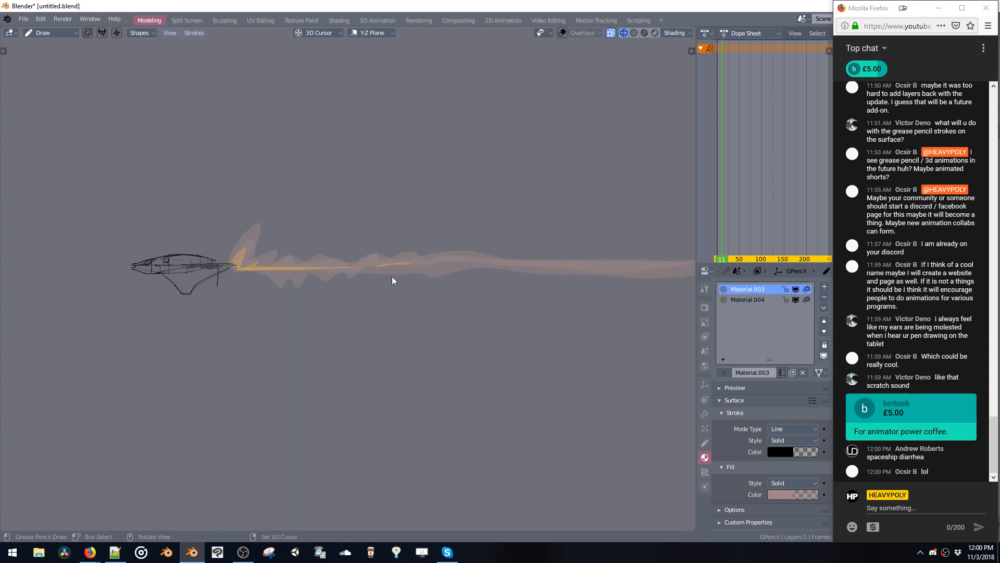
{"action": "left_click_drag", "start_coordinate": [257, 273], "coordinate": [237, 268]}
{"action": "key", "text": "shift+v"}
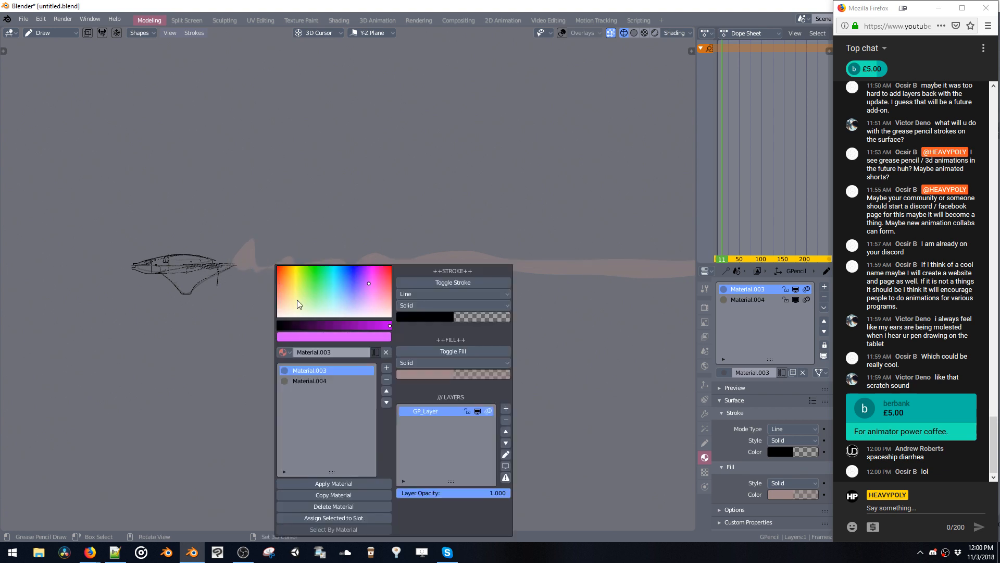
{"action": "left_click", "coordinate": [306, 382]}
{"action": "mouse_move", "coordinate": [266, 267]}
{"action": "left_mouse_down"}
{"action": "mouse_move", "coordinate": [643, 271]}
{"action": "mouse_move", "coordinate": [502, 268]}
{"action": "left_mouse_up"}
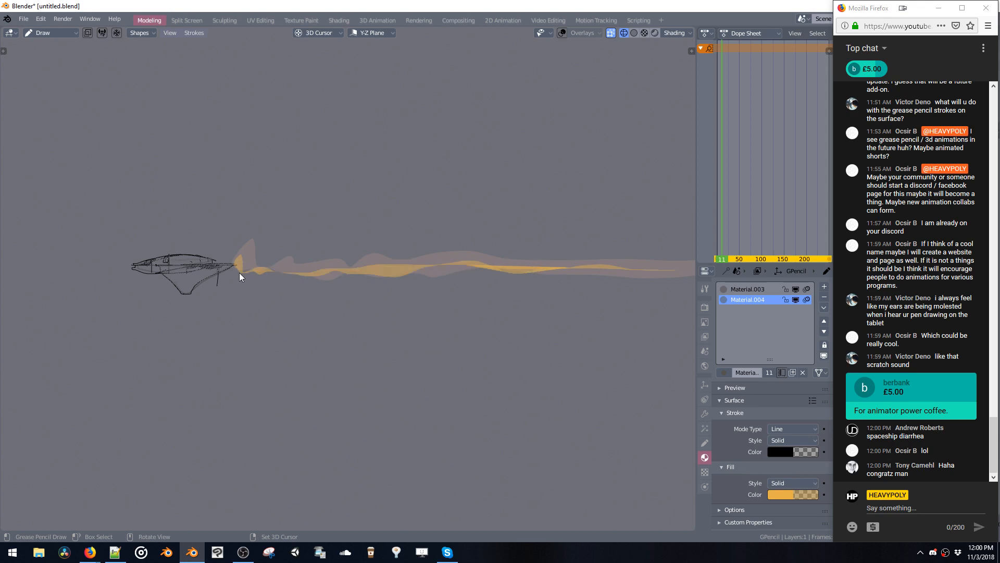
Play the exhaust flame animation repeatedly from the start to review its motion and timing.
{"action": "mouse_move", "coordinate": [342, 279]}
{"action": "middle_mouse_down", "text": "ctrl"}
{"action": "mouse_move", "coordinate": [314, 255]}
{"action": "mouse_move", "coordinate": [313, 294]}
{"action": "mouse_move", "coordinate": [305, 270]}
{"action": "mouse_move", "coordinate": [326, 273]}
{"action": "middle_mouse_up", "text": "ctrl"}
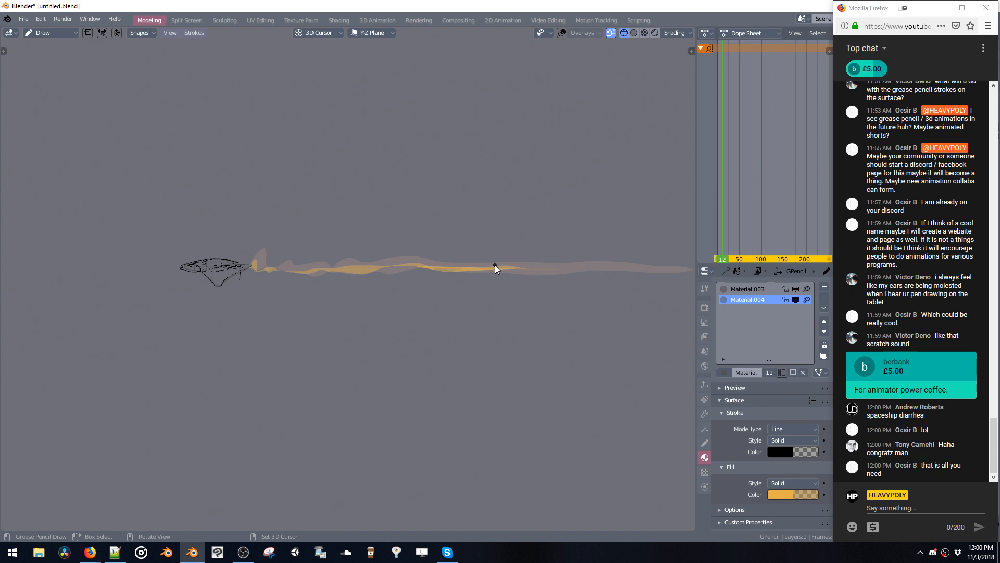
{"action": "middle_click_drag", "start_coordinate": [476, 259], "coordinate": [412, 255], "text": "shift"}
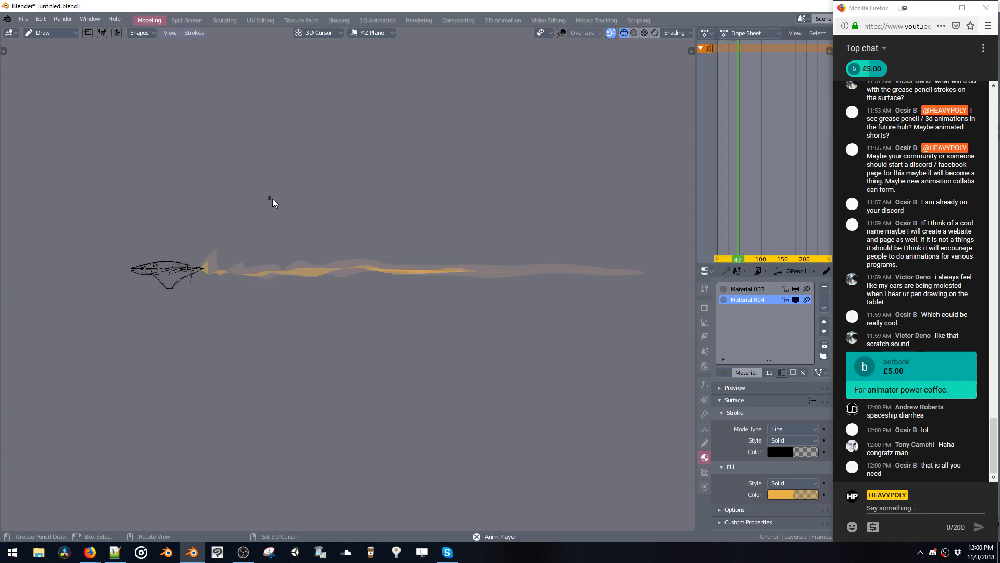
{"action": "key", "text": "Escape"}
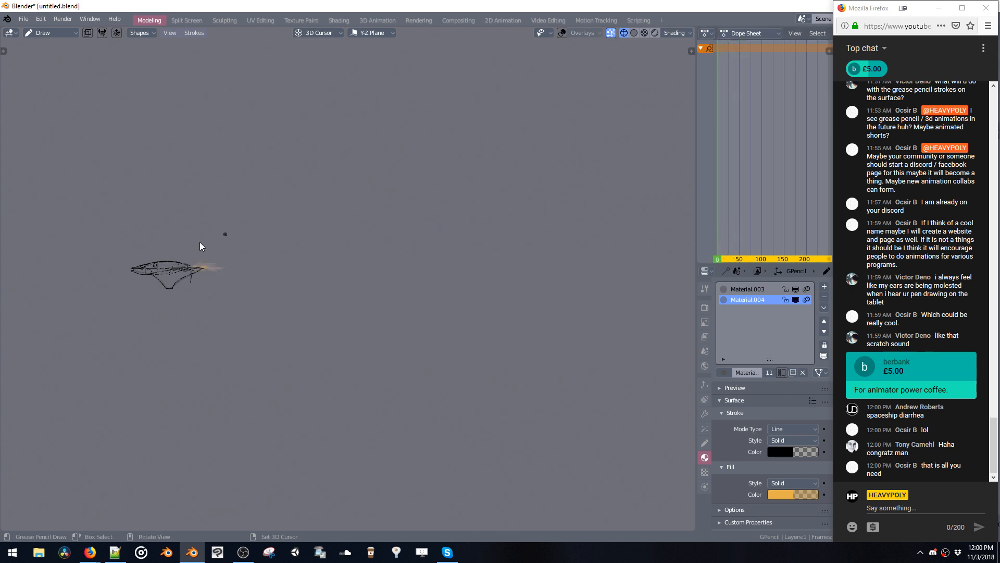
{"action": "key", "text": "space"}
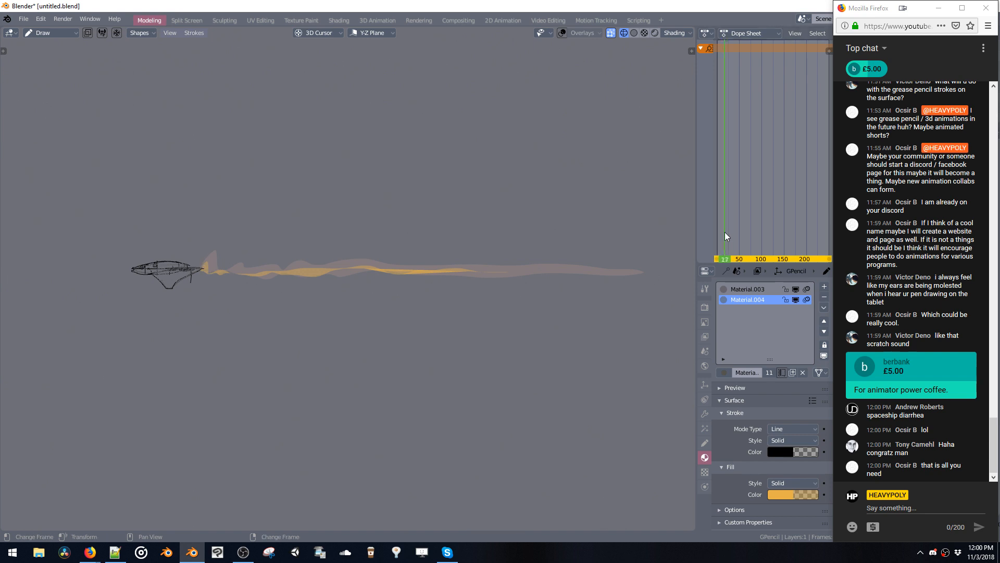
{"action": "left_click_drag", "start_coordinate": [725, 232], "coordinate": [716, 231]}
{"action": "key", "text": "space"}
{"action": "key", "text": "space"}
{"action": "left_click", "coordinate": [717, 237]}
{"action": "key", "text": "space"}
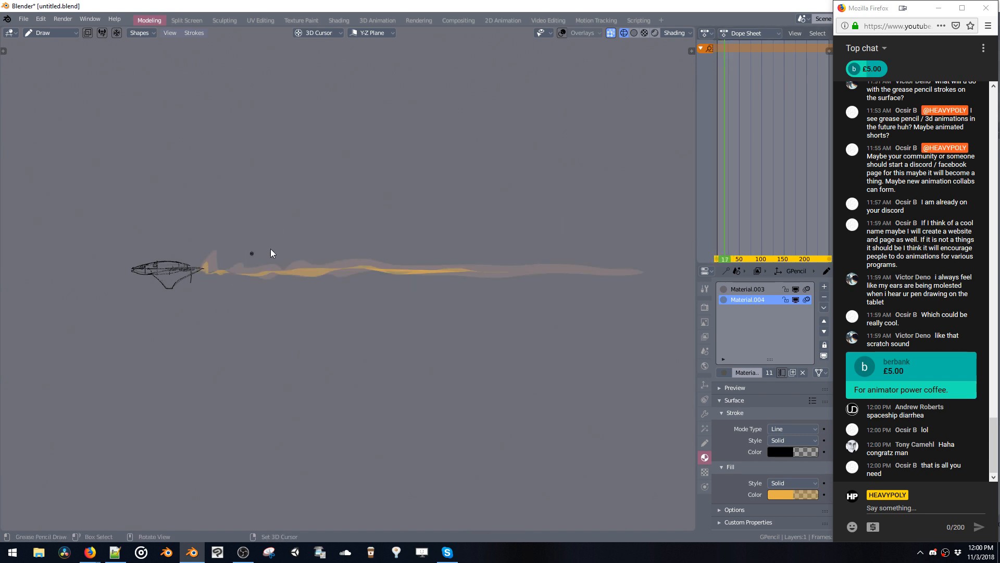
{"action": "left_click_drag", "start_coordinate": [715, 249], "coordinate": [725, 250]}
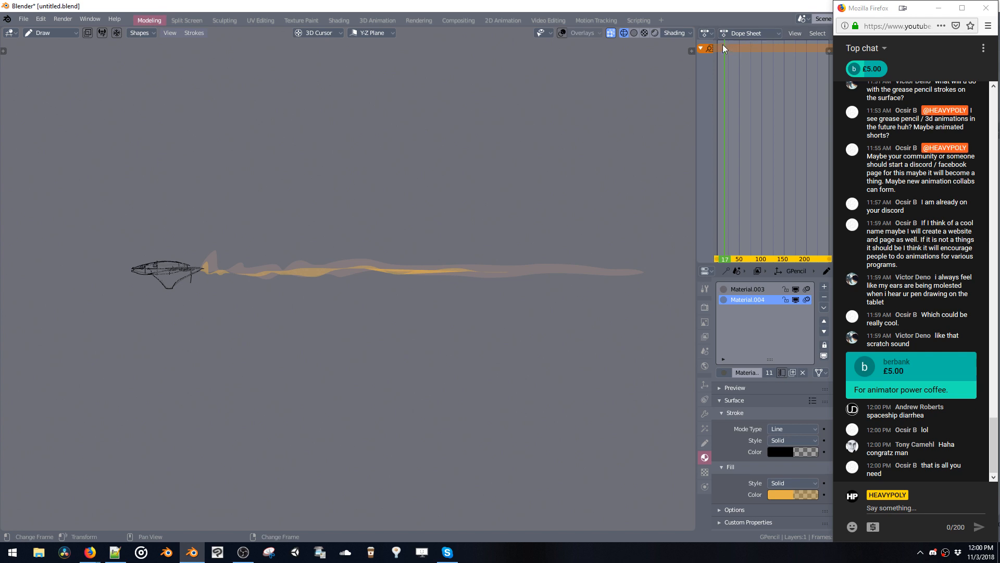
Switch the Dope Sheet to Grease Pencil mode, set the current frame to 0 and widen the editor to show the keyframes.
{"action": "left_click", "coordinate": [740, 36]}
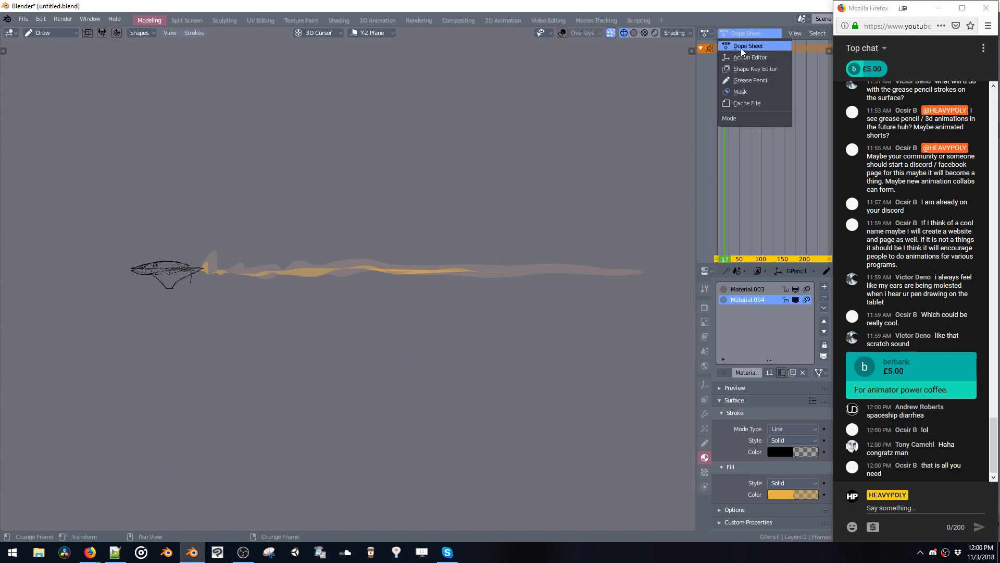
{"action": "left_click", "coordinate": [739, 80]}
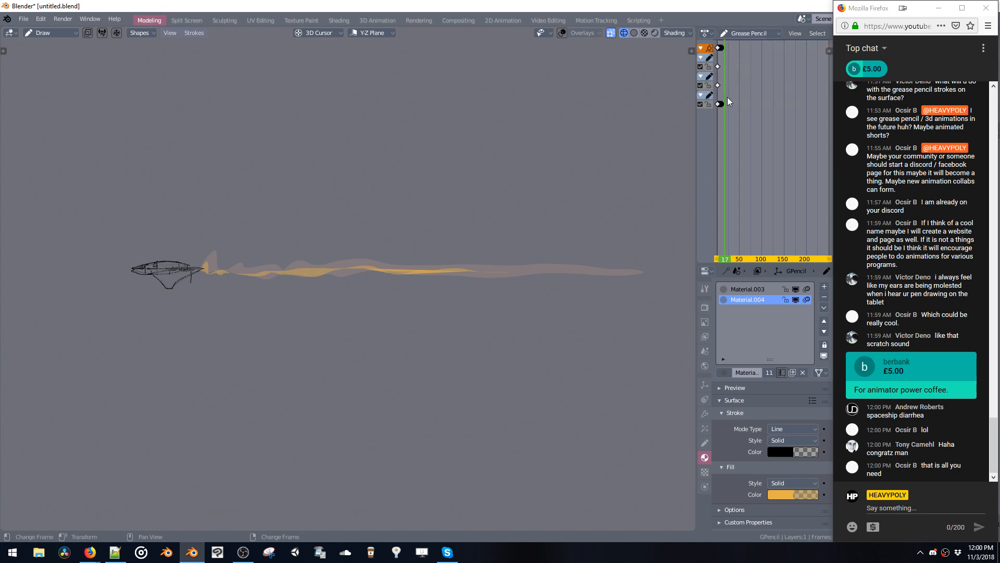
{"action": "scroll", "coordinate": [724, 107], "scroll_direction": "up", "scroll_amount": 4}
{"action": "mouse_move", "coordinate": [732, 107]}
{"action": "middle_mouse_down"}
{"action": "mouse_move", "coordinate": [792, 132]}
{"action": "mouse_move", "coordinate": [747, 147]}
{"action": "middle_mouse_up"}
{"action": "scroll", "coordinate": [776, 107], "scroll_direction": "up", "scroll_amount": 4}
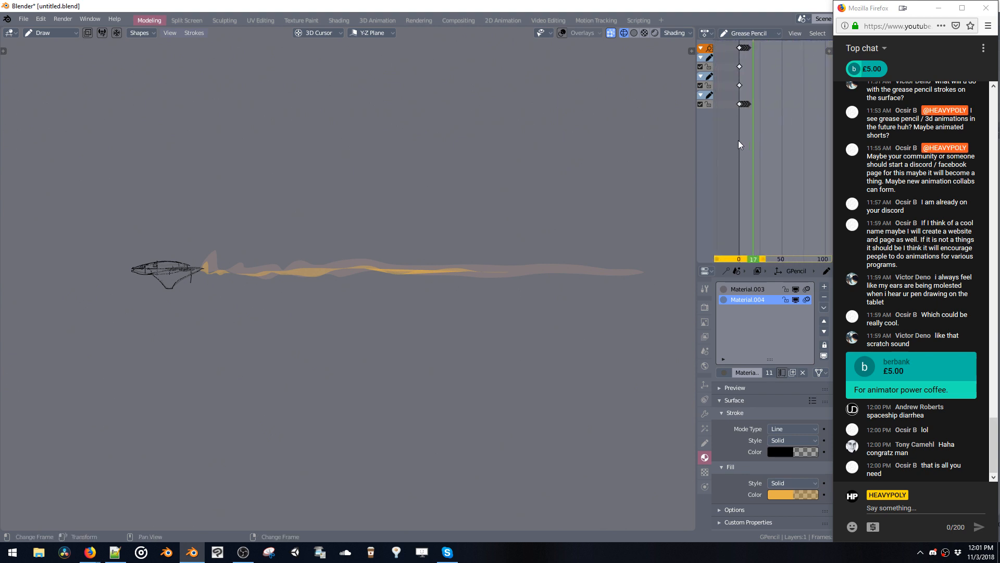
{"action": "left_click", "coordinate": [739, 140]}
{"action": "scroll", "coordinate": [753, 108], "scroll_direction": "up", "scroll_amount": 4}
{"action": "middle_click_drag", "start_coordinate": [746, 108], "coordinate": [771, 100]}
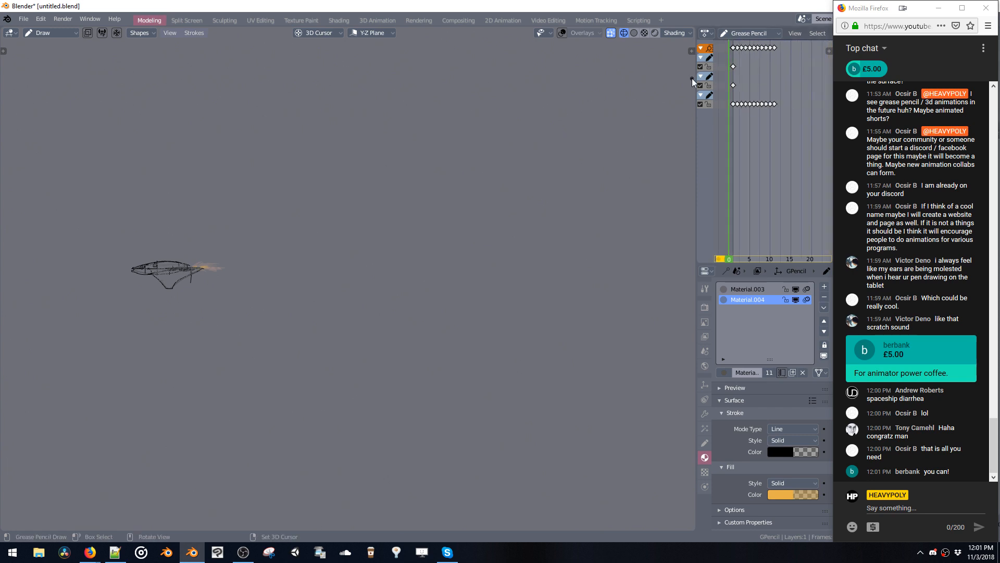
{"action": "left_click_drag", "start_coordinate": [694, 82], "coordinate": [570, 86]}
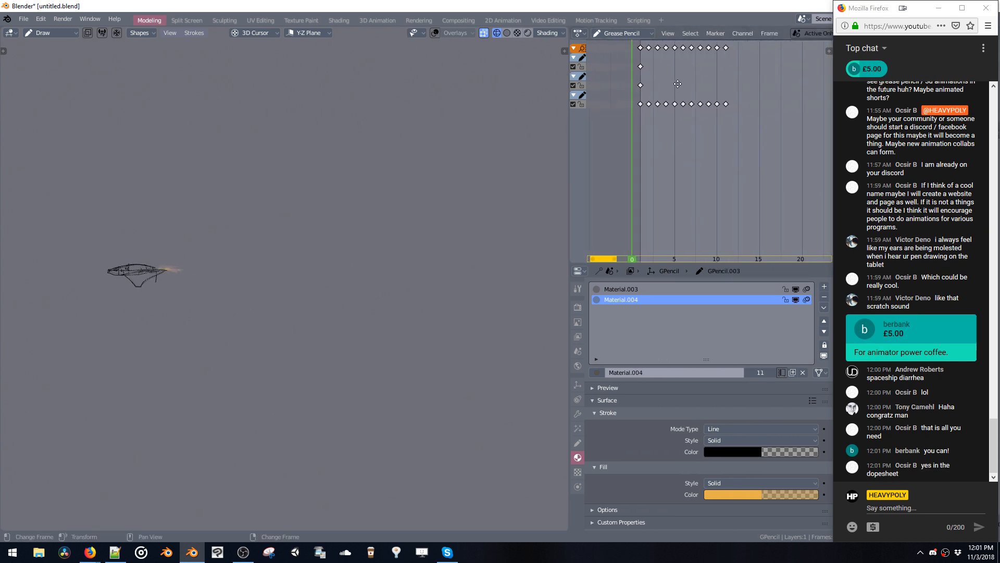
Scale all grease pencil keyframes out from frame 0 until the last lands near frame 40, and play the slower animation.
{"action": "middle_click_drag", "start_coordinate": [677, 84], "coordinate": [680, 84]}
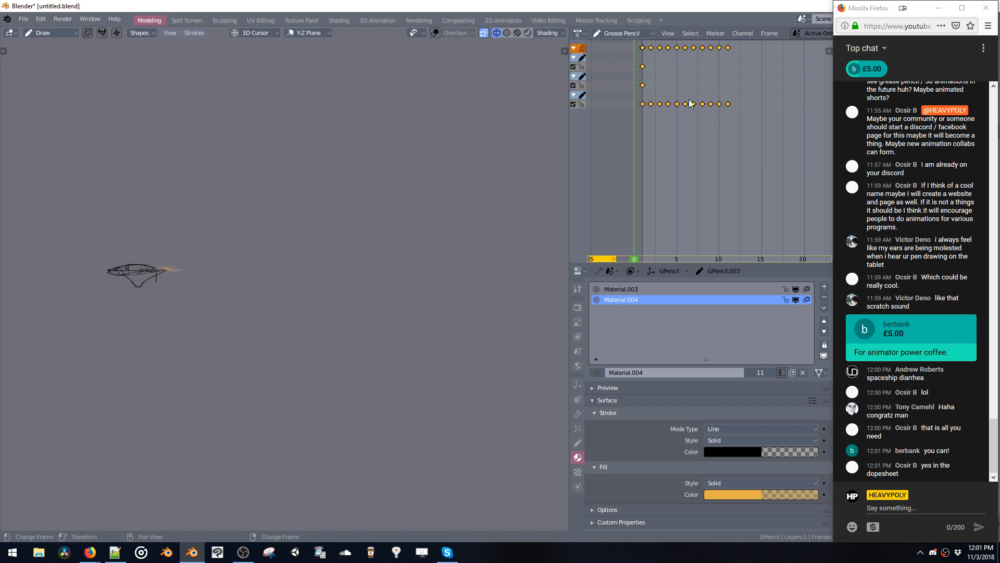
{"action": "key", "text": "s"}
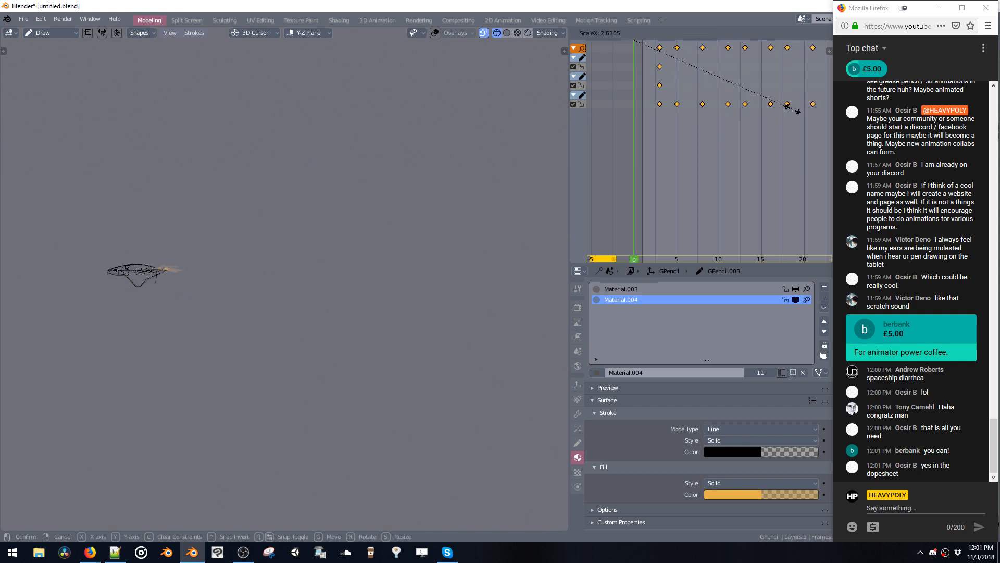
{"action": "left_click", "coordinate": [729, 114]}
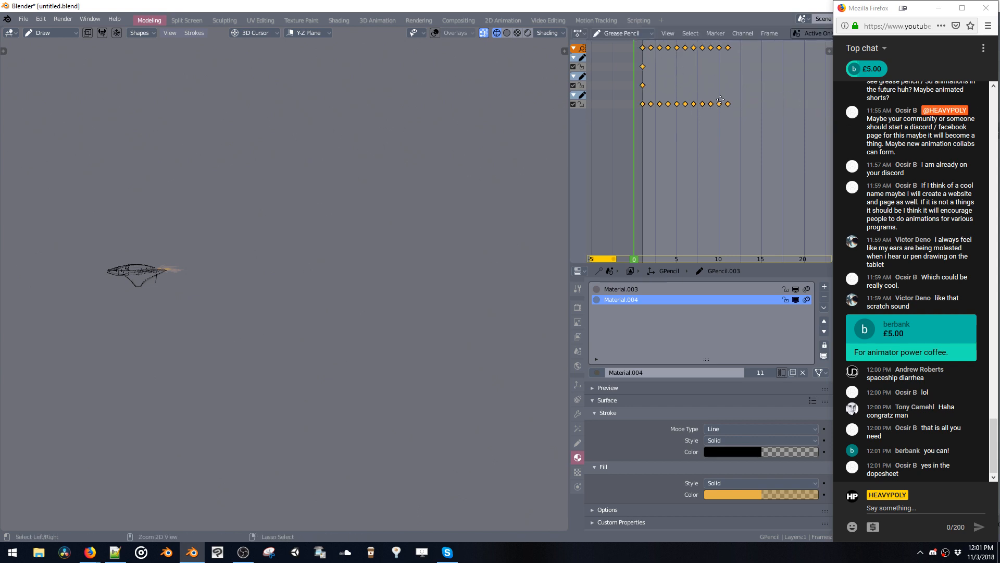
{"action": "middle_click_drag", "start_coordinate": [720, 100], "coordinate": [688, 114], "text": "ctrl"}
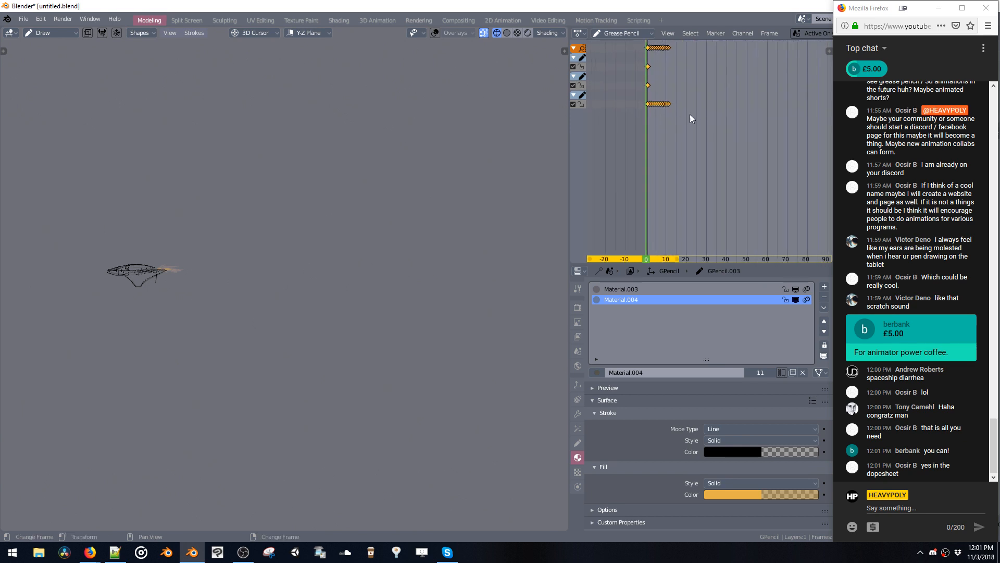
{"action": "key", "text": "s"}
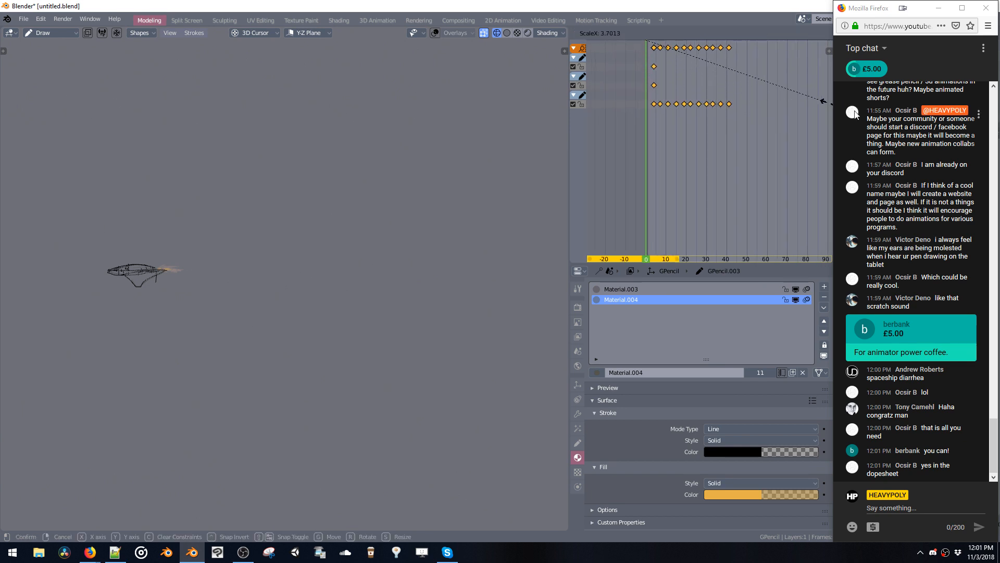
{"action": "left_click", "coordinate": [826, 107]}
{"action": "key", "text": "space"}
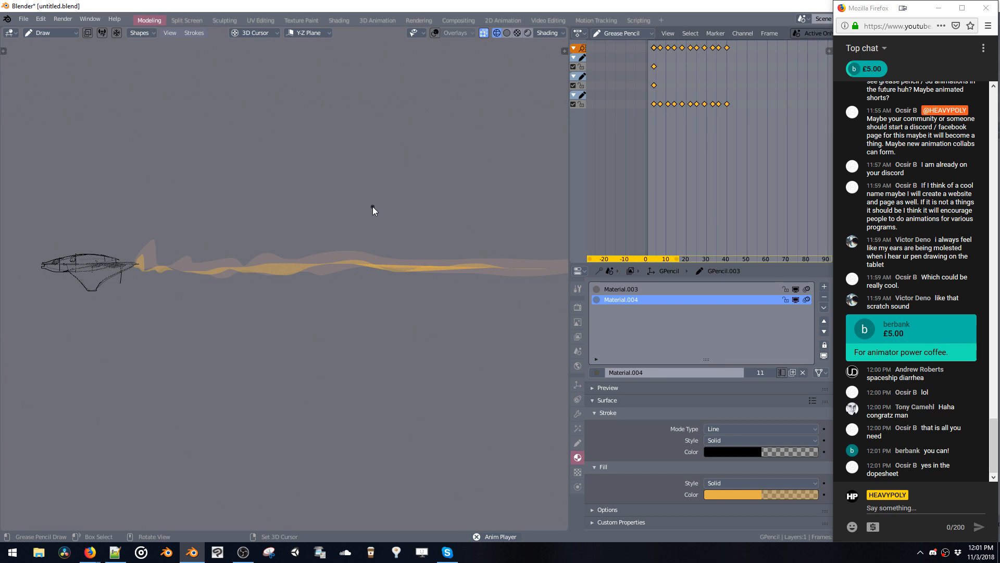
Examine the scene's render settings, including the Hair, Sampling and Film sections.
{"action": "left_click", "coordinate": [577, 307]}
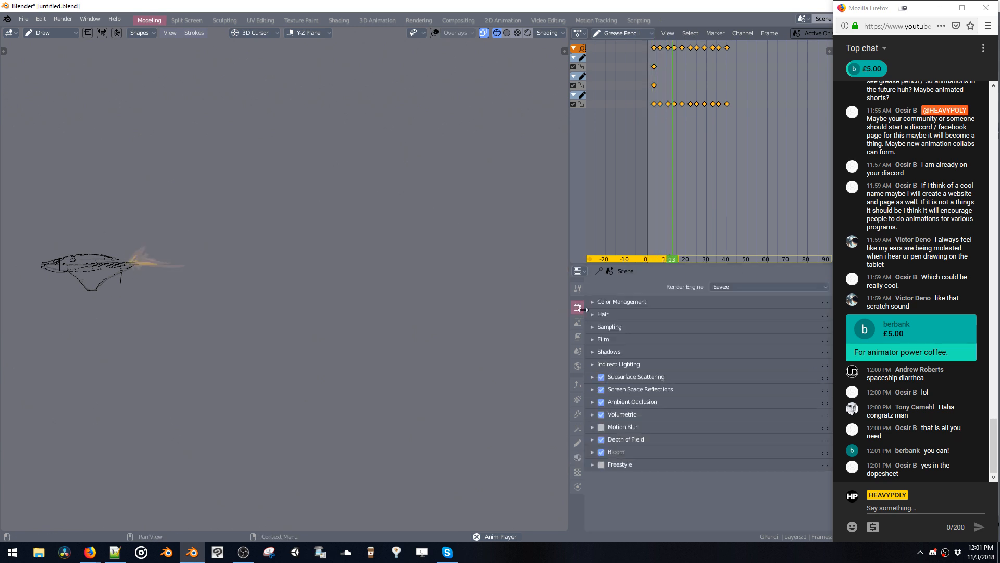
{"action": "left_click", "coordinate": [627, 304]}
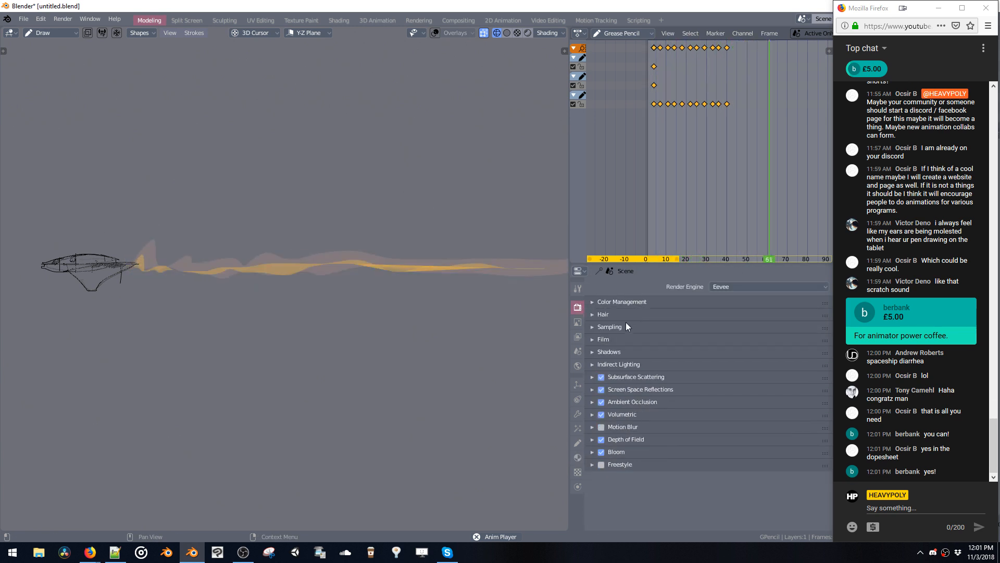
{"action": "left_click", "coordinate": [624, 315]}
{"action": "left_click", "coordinate": [624, 315]}
{"action": "left_click", "coordinate": [624, 339]}
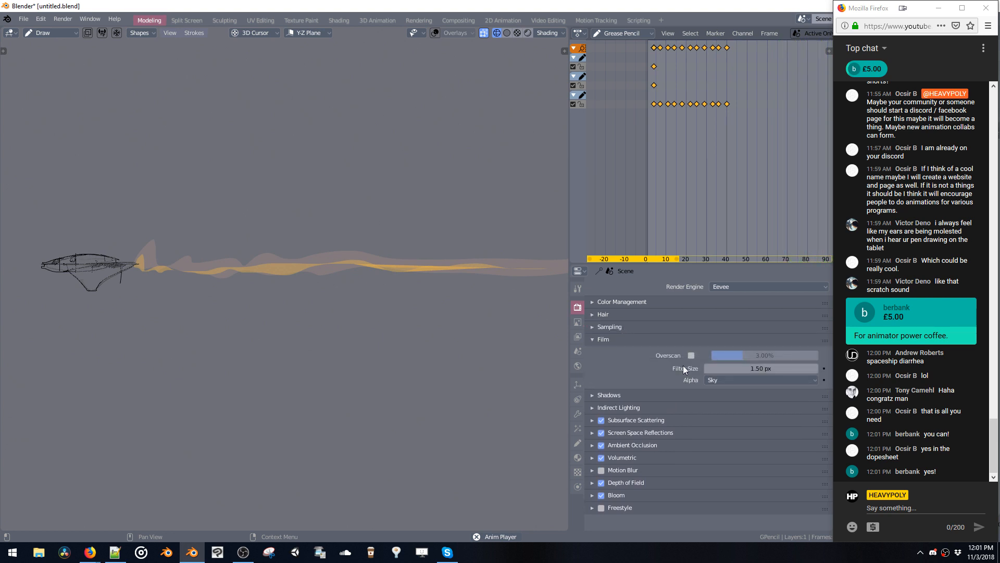
{"action": "left_click", "coordinate": [614, 326]}
{"action": "left_click", "coordinate": [611, 328]}
{"action": "left_click", "coordinate": [612, 339]}
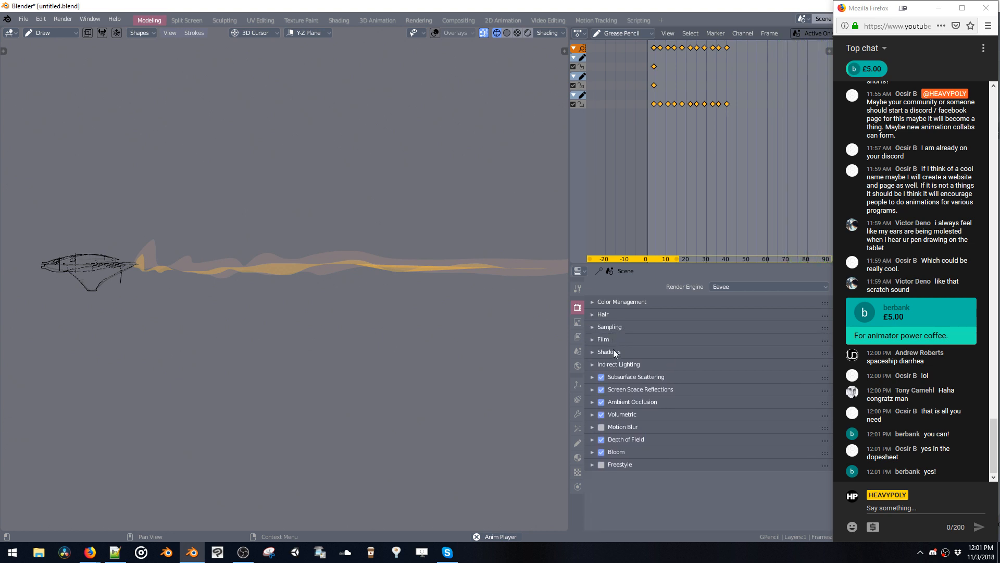
Examine the Color Management settings and the output Dimensions with the frame range and frame rate.
{"action": "left_click", "coordinate": [609, 304]}
{"action": "left_click", "coordinate": [609, 305]}
{"action": "left_click", "coordinate": [608, 303]}
{"action": "left_click", "coordinate": [608, 302]}
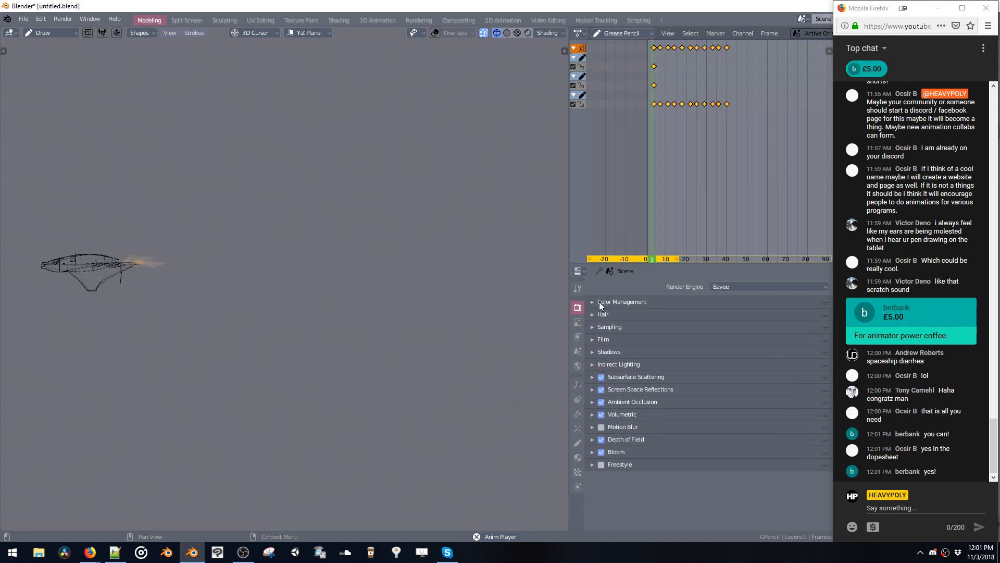
{"action": "left_click", "coordinate": [597, 301]}
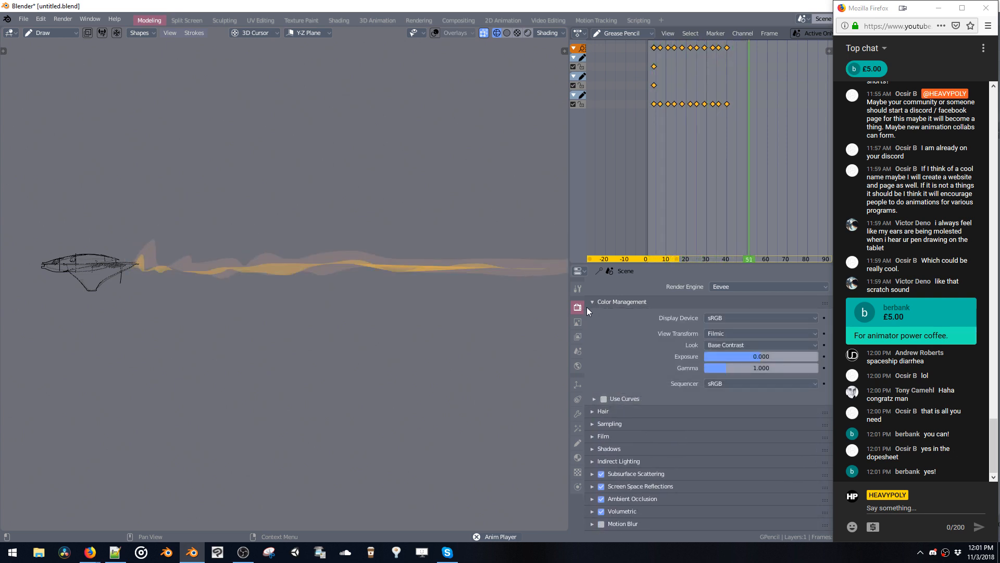
{"action": "left_click", "coordinate": [592, 303]}
{"action": "left_click", "coordinate": [598, 302]}
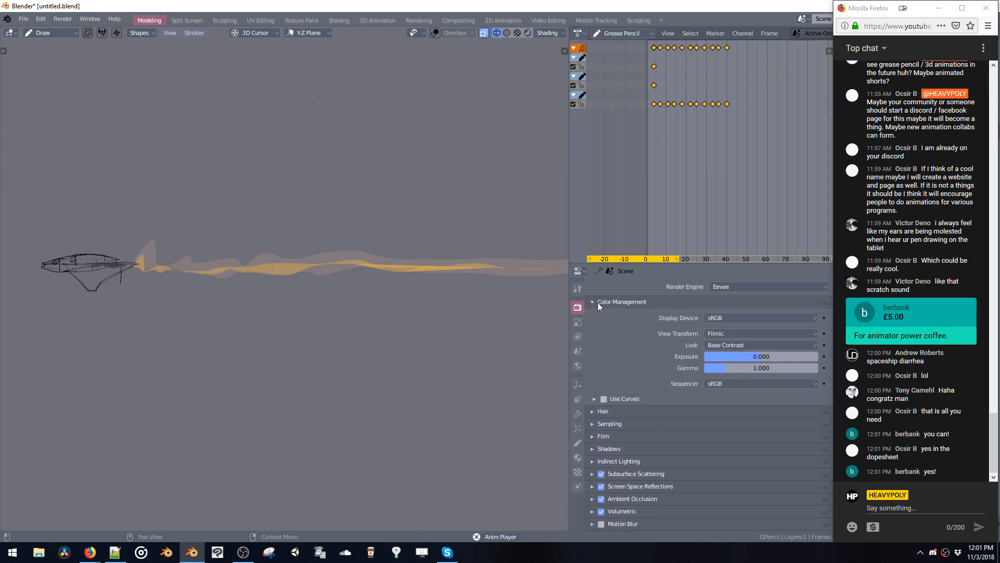
{"action": "left_click", "coordinate": [598, 302]}
{"action": "left_click", "coordinate": [597, 302]}
{"action": "left_click", "coordinate": [598, 302]}
{"action": "left_click", "coordinate": [578, 323]}
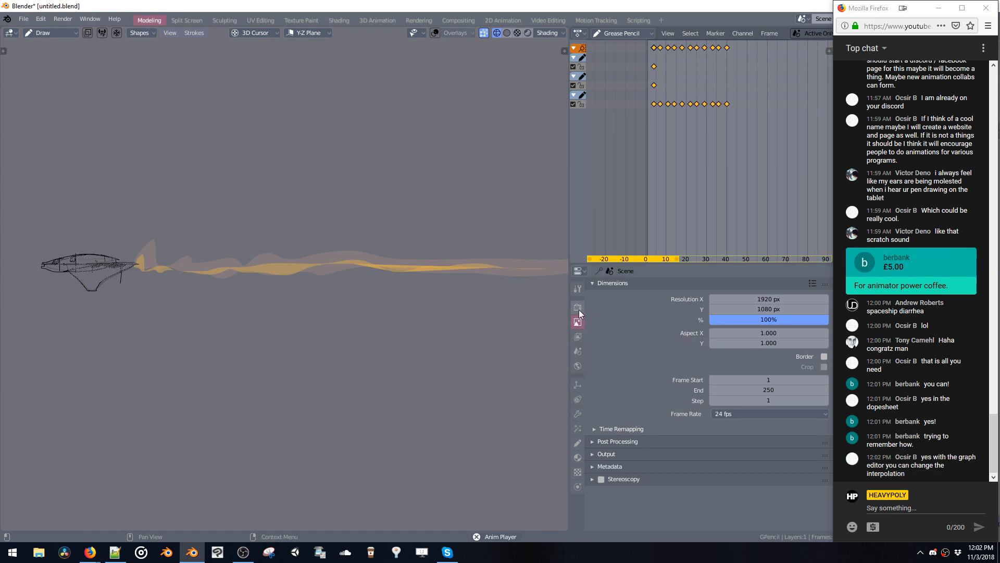
Examine the scene's render, output dimensions, view layer and scene settings while the animation plays.
{"action": "left_click", "coordinate": [578, 308]}
{"action": "left_click", "coordinate": [577, 323]}
{"action": "left_click", "coordinate": [597, 283]}
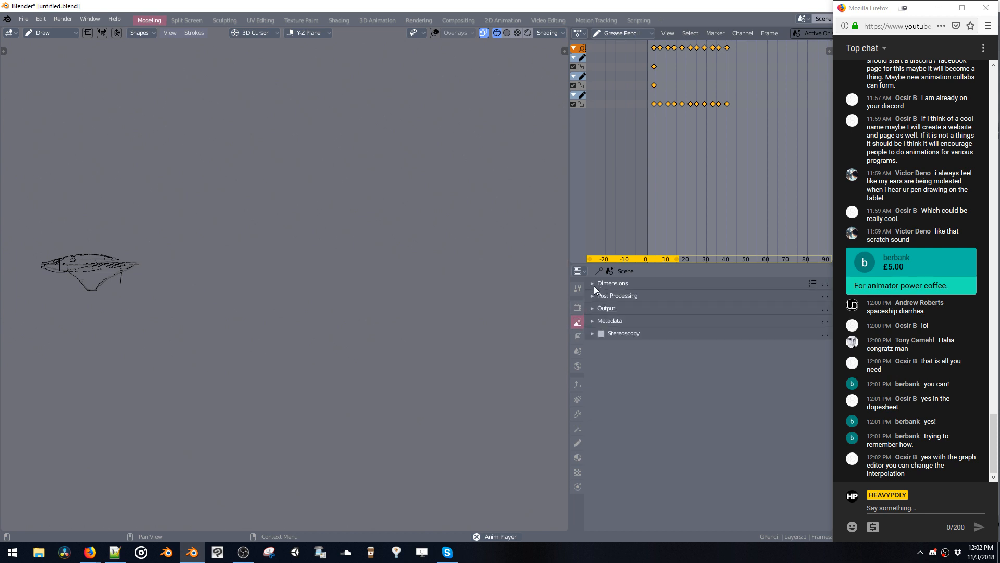
{"action": "left_click", "coordinate": [594, 285]}
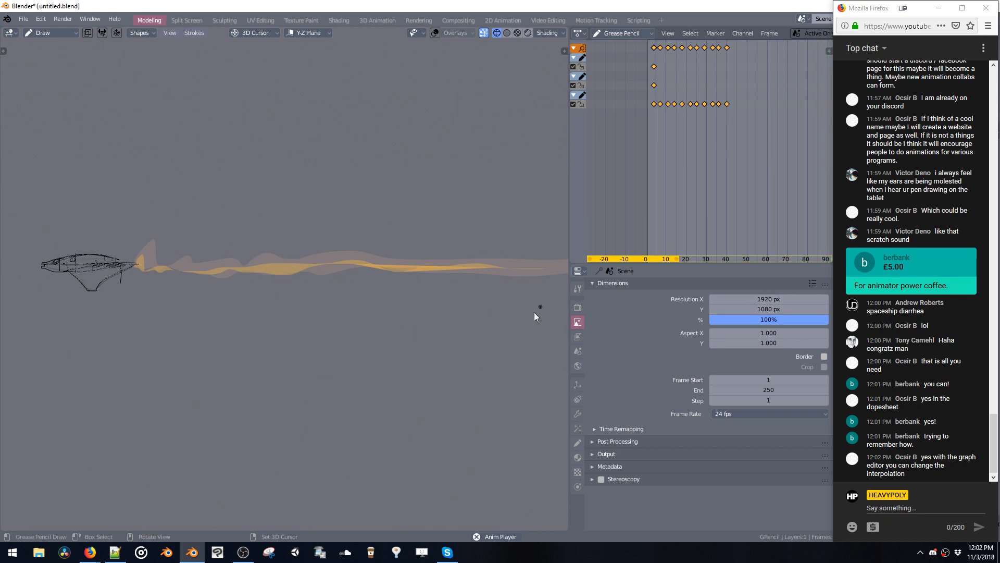
{"action": "left_click", "coordinate": [576, 309]}
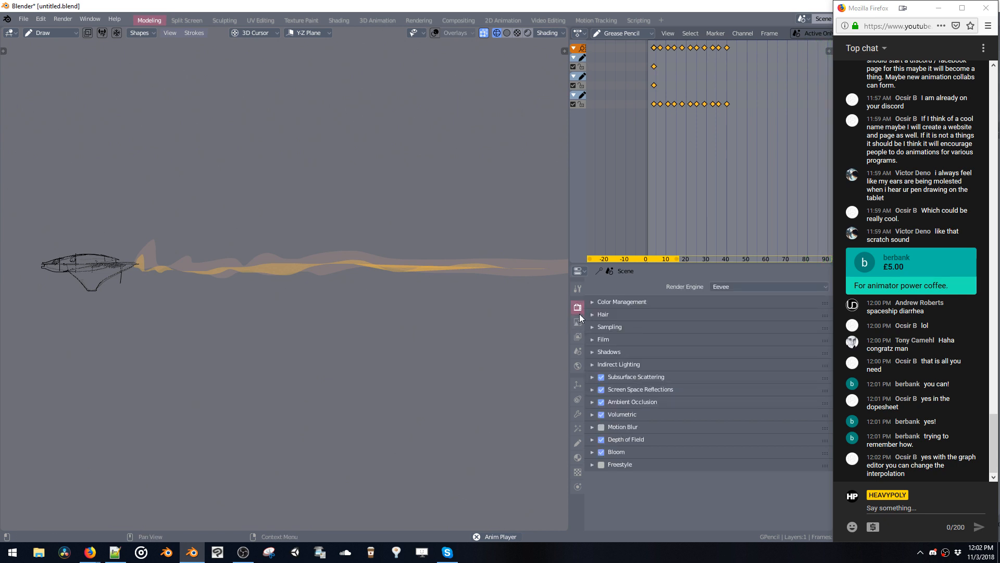
{"action": "left_click", "coordinate": [578, 321]}
{"action": "left_click", "coordinate": [579, 308]}
{"action": "left_click", "coordinate": [595, 302]}
{"action": "left_click", "coordinate": [595, 302]}
{"action": "left_click", "coordinate": [578, 322]}
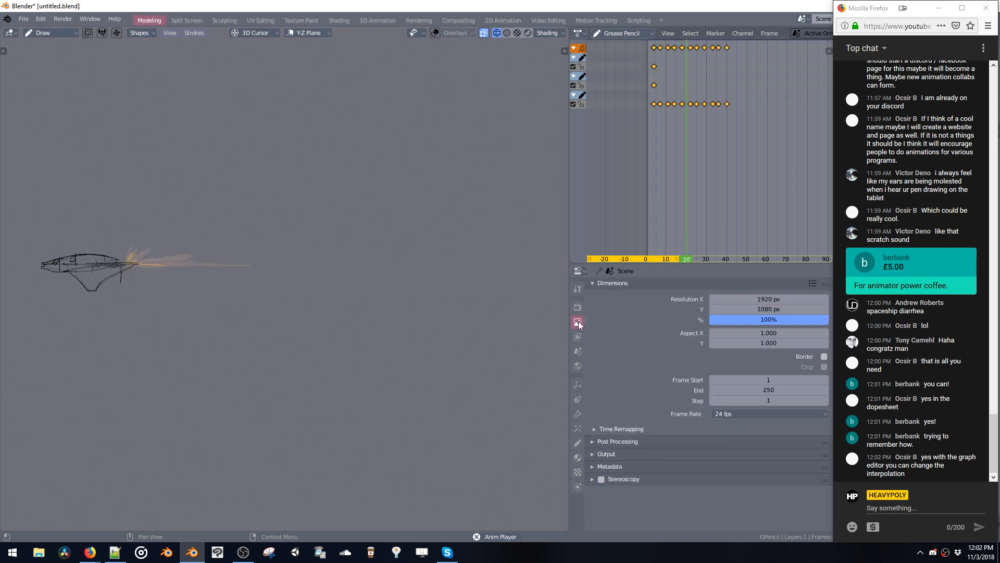
{"action": "left_click", "coordinate": [578, 336]}
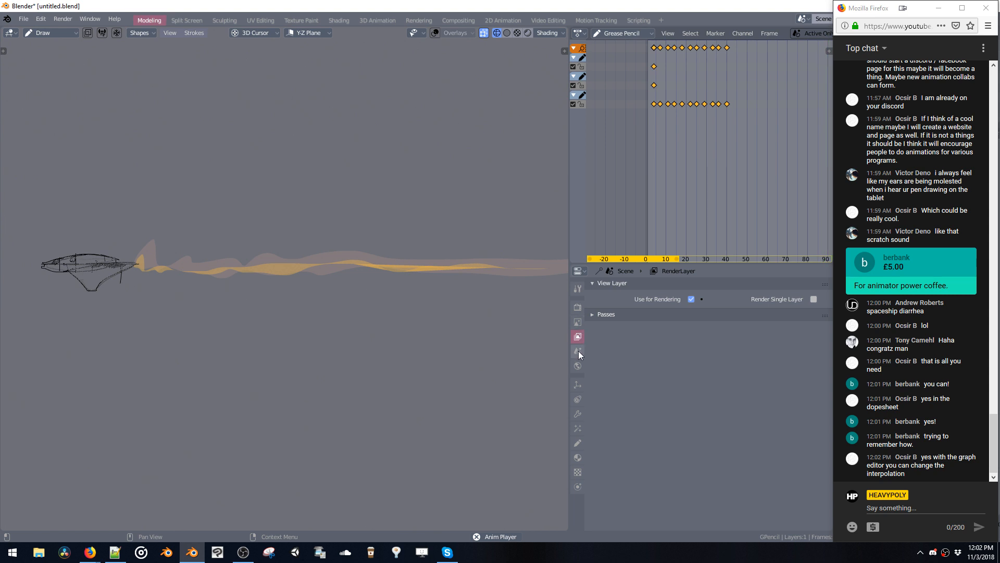
{"action": "left_click", "coordinate": [578, 351]}
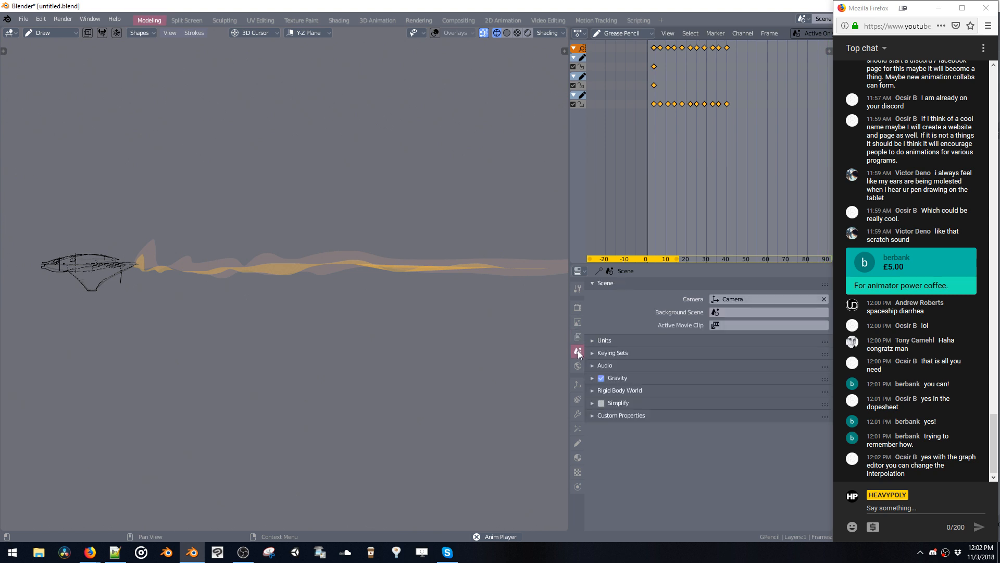
Set the scene's end frame to 69 in the output dimensions.
{"action": "left_click", "coordinate": [579, 322]}
{"action": "left_click", "coordinate": [579, 308]}
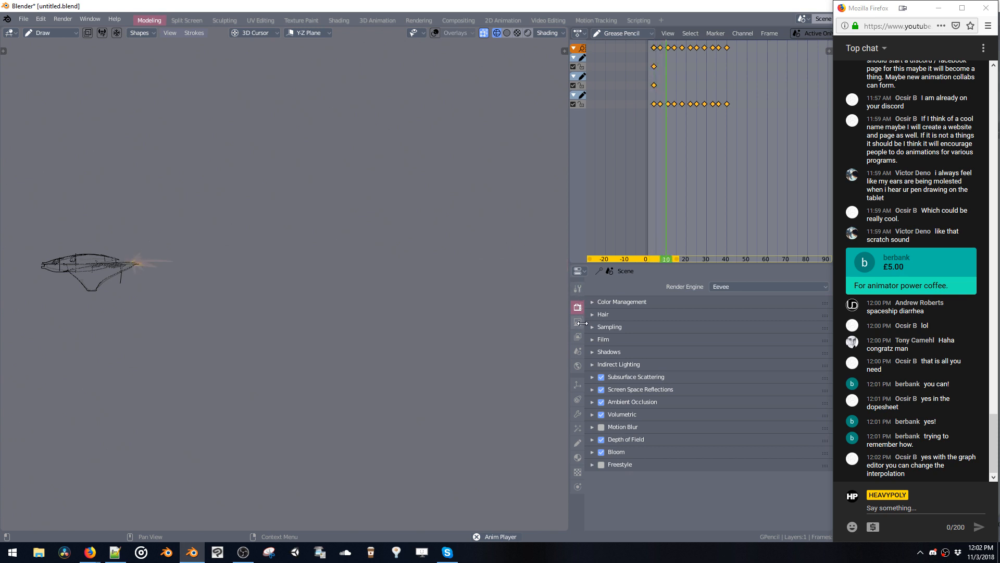
{"action": "left_click", "coordinate": [577, 322]}
{"action": "left_click_drag", "start_coordinate": [766, 390], "coordinate": [702, 386]}
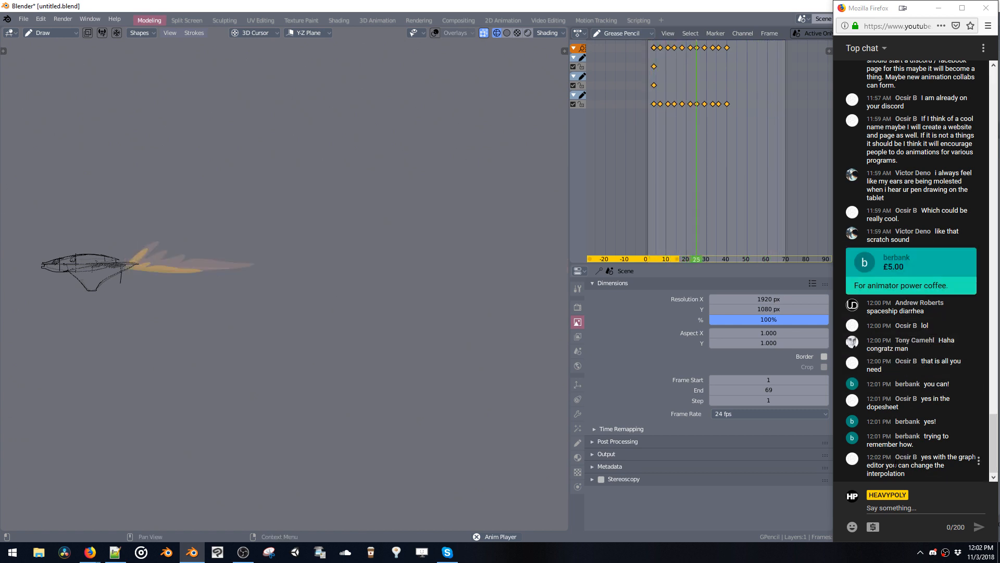
Switch the Dope Sheet area to the Graph Editor, frame its whole range and examine its marker and keyframe interpolation commands.
{"action": "left_click", "coordinate": [578, 33]}
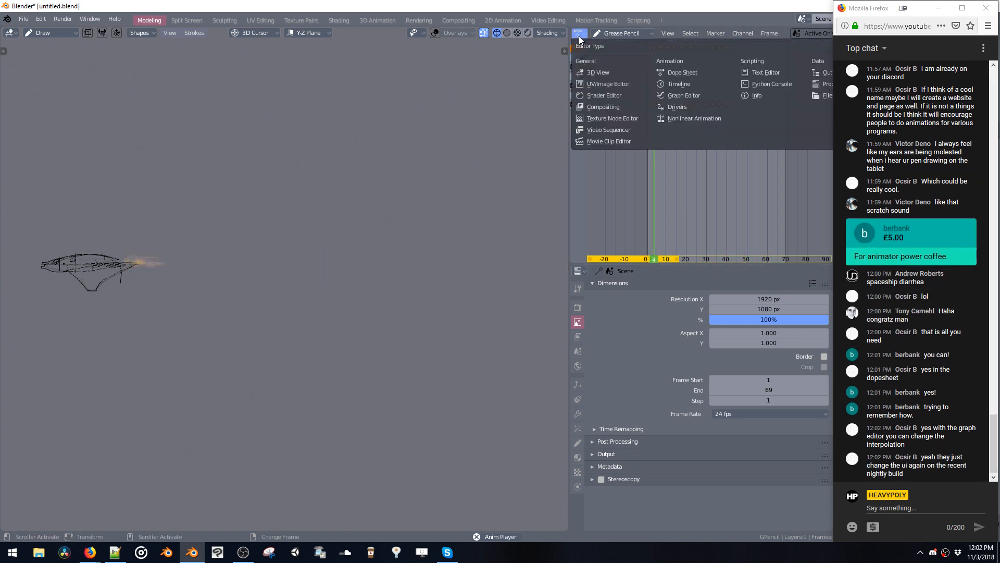
{"action": "left_click", "coordinate": [687, 96]}
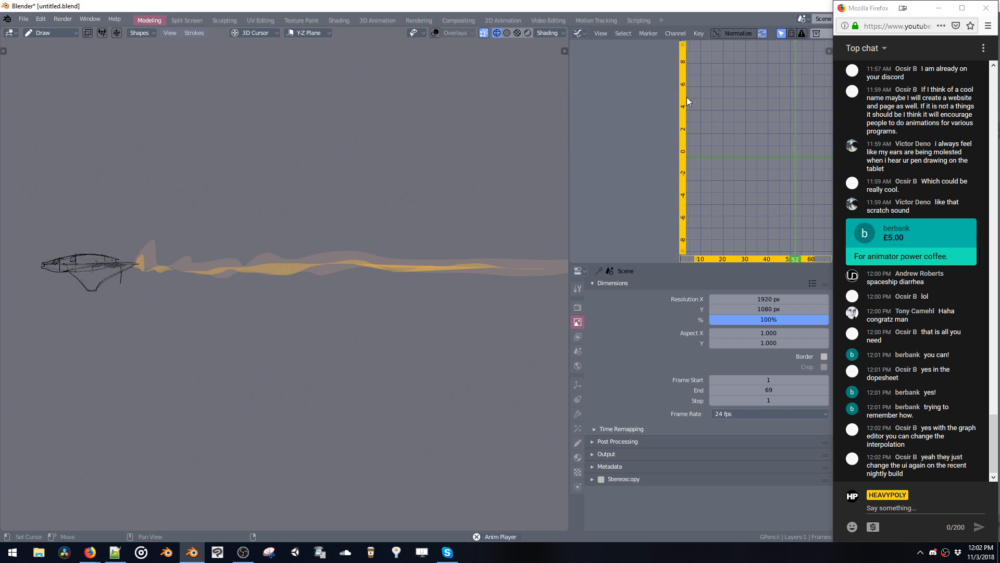
{"action": "key", "text": "Home"}
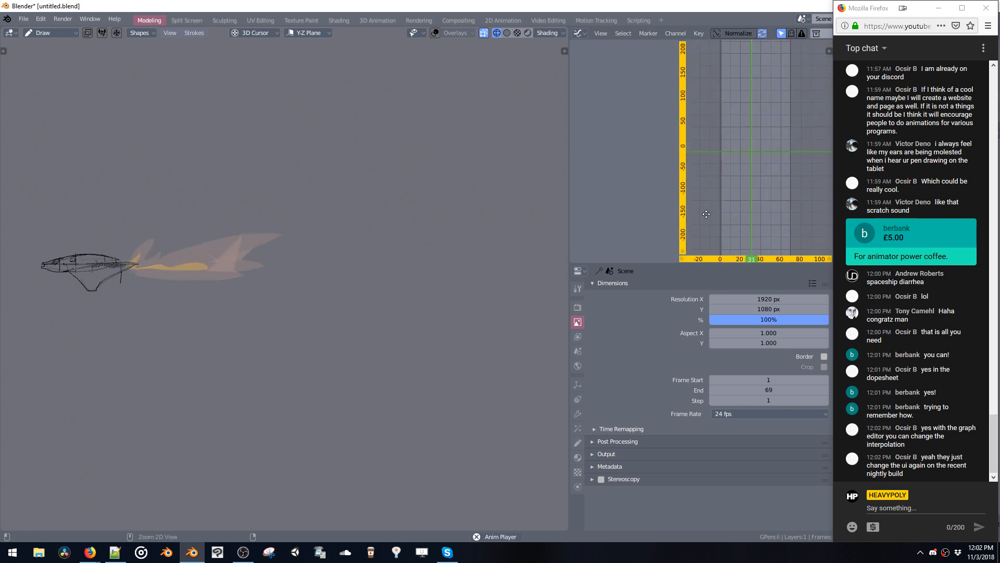
{"action": "left_click", "coordinate": [602, 33]}
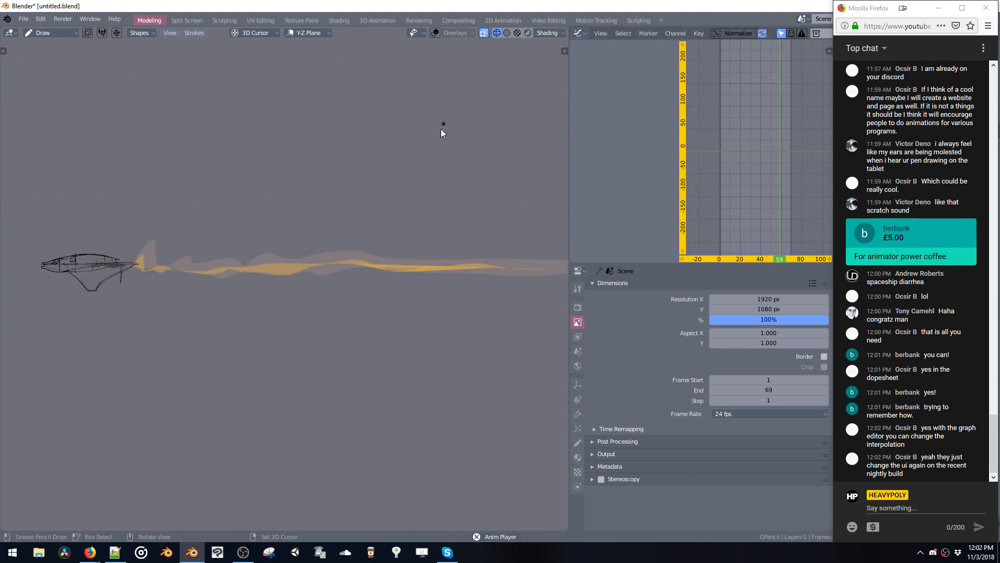
{"action": "left_click", "coordinate": [593, 34]}
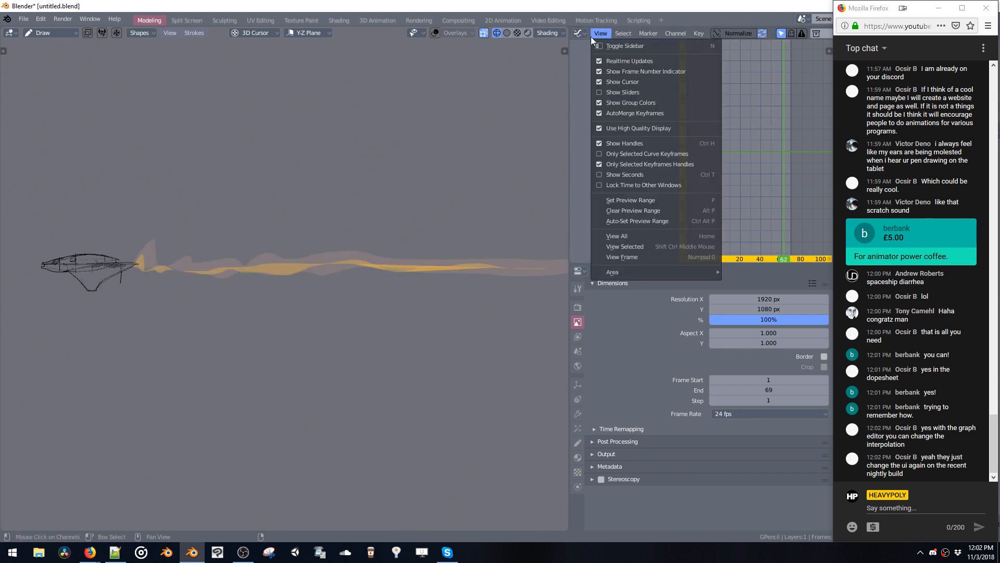
{"action": "left_click", "coordinate": [626, 33]}
{"action": "mouse_move", "coordinate": [651, 34]}
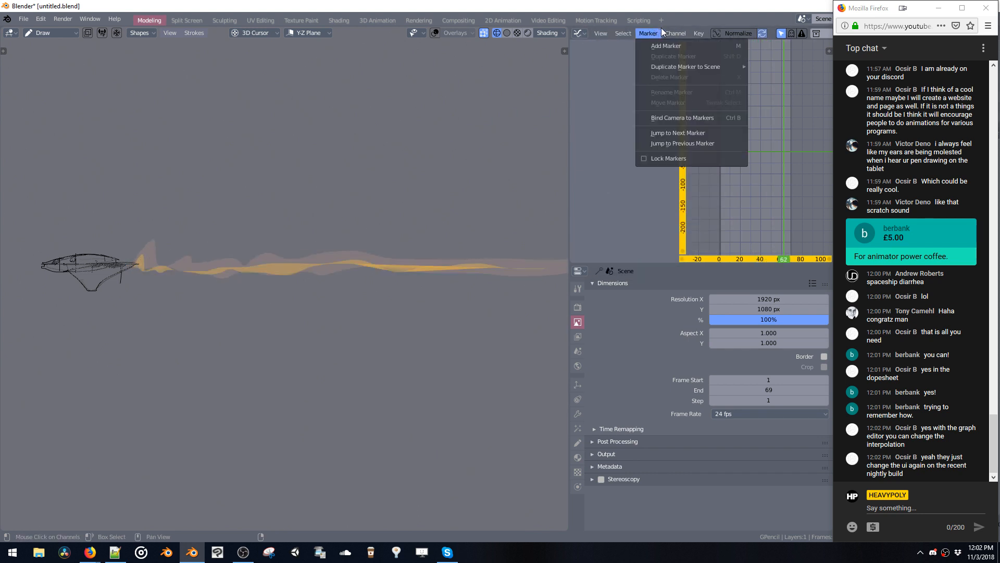
{"action": "mouse_move", "coordinate": [735, 131]}
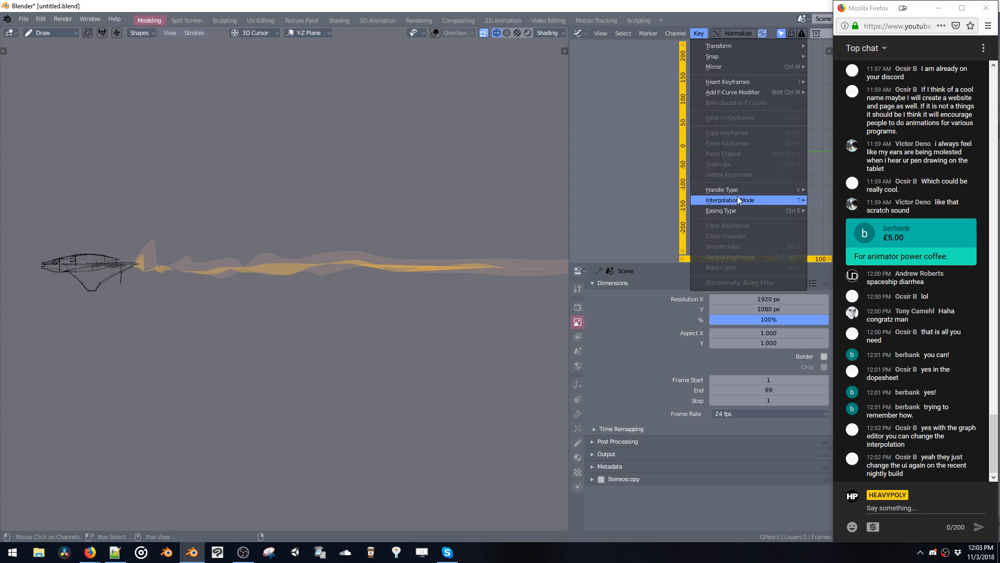
{"action": "mouse_move", "coordinate": [737, 196]}
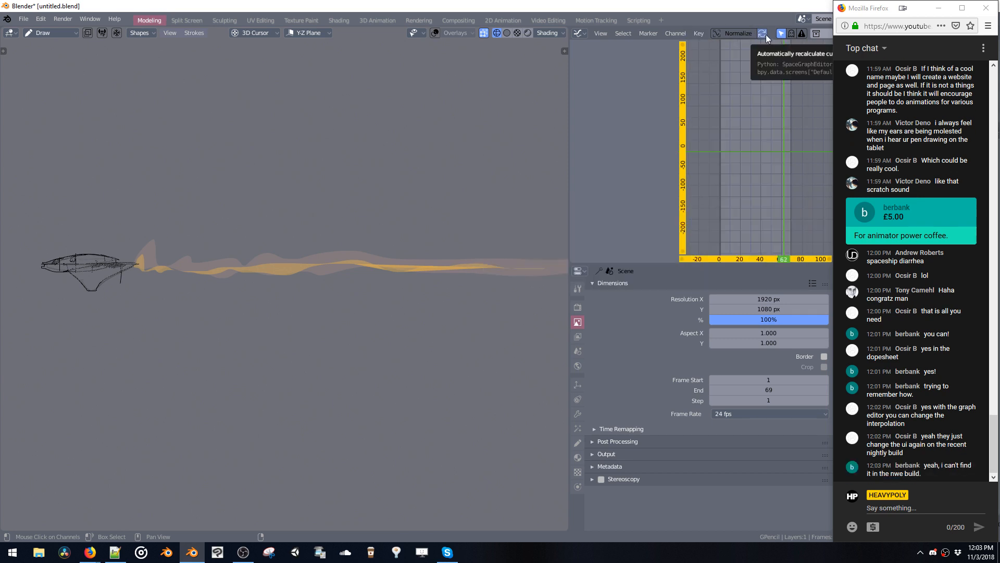
Return the area to the Dope Sheet and examine its grease pencil selection and channel commands.
{"action": "left_click", "coordinate": [580, 34]}
{"action": "left_click", "coordinate": [669, 72]}
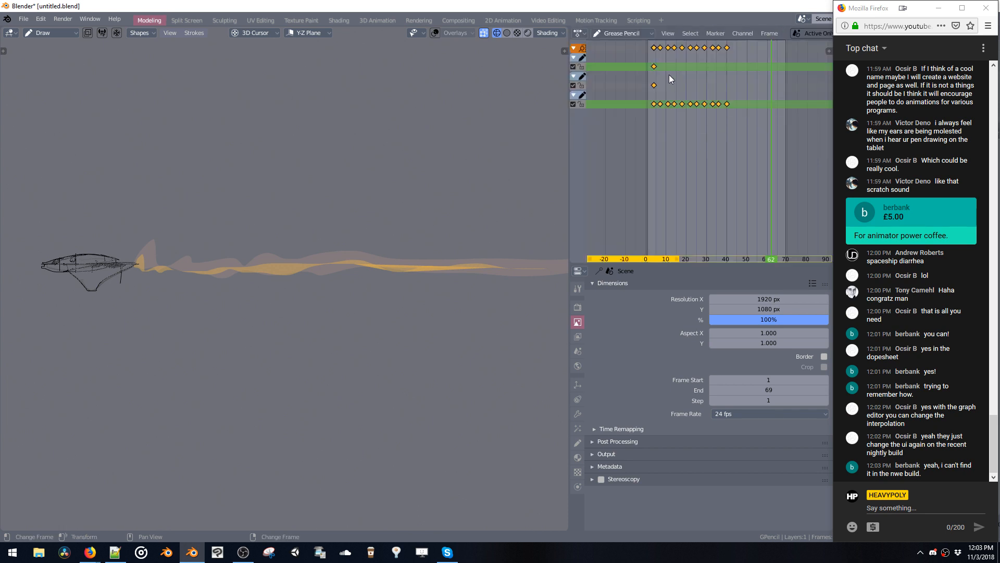
{"action": "left_click", "coordinate": [690, 34]}
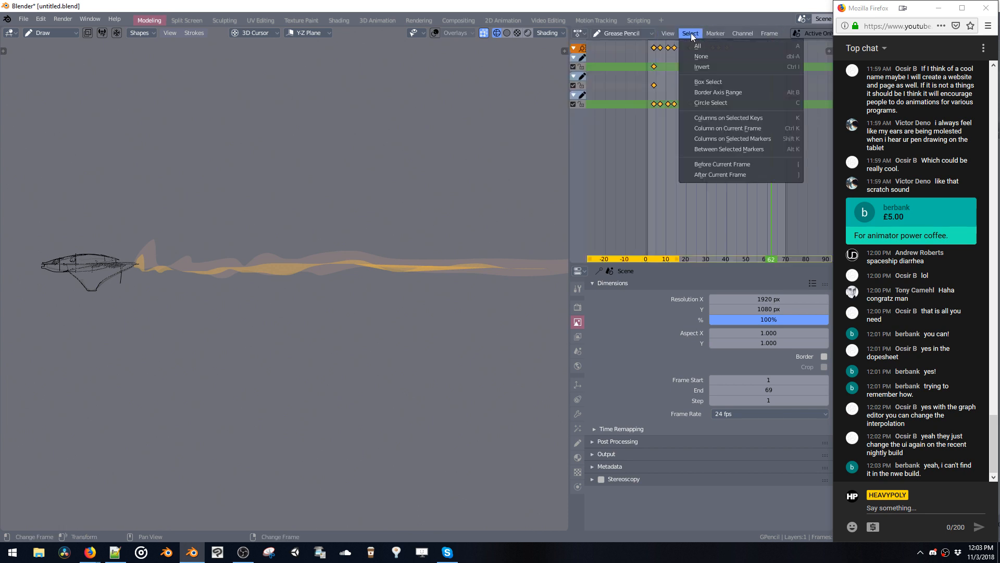
{"action": "mouse_move", "coordinate": [736, 33]}
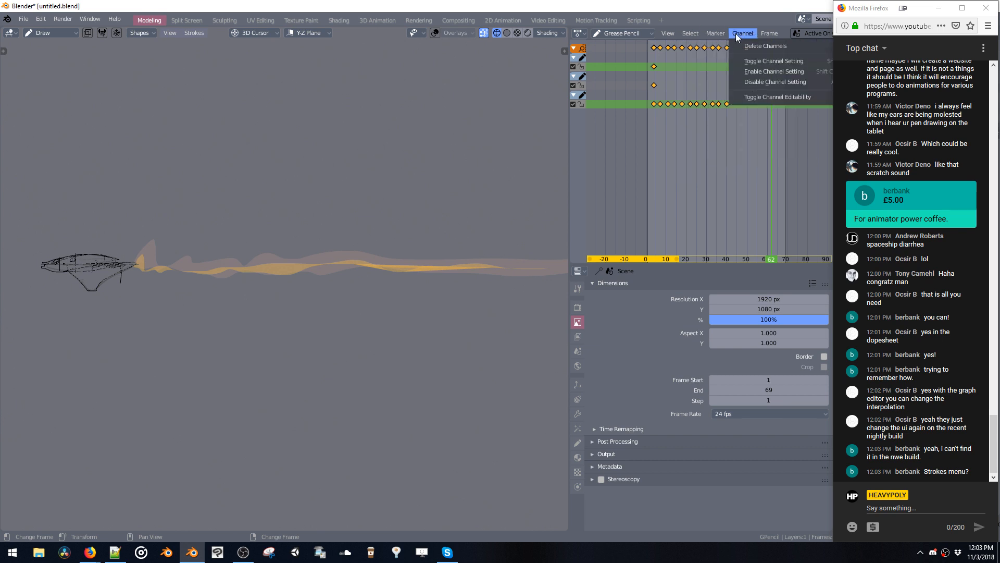
{"action": "mouse_move", "coordinate": [670, 35]}
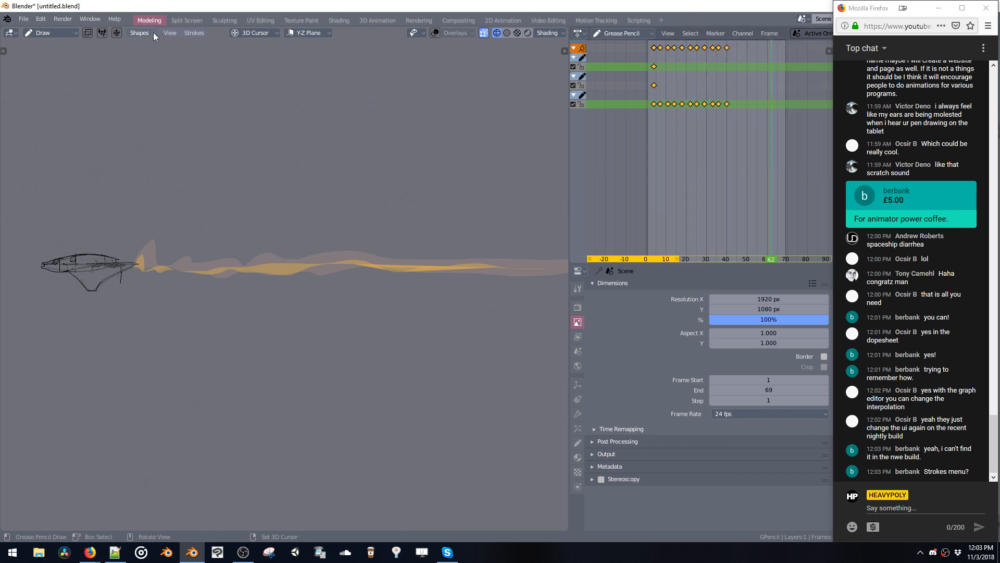
Try to interpolate the flame's grease pencil strokes at frame 62.
{"action": "left_click", "coordinate": [195, 33]}
{"action": "mouse_move", "coordinate": [205, 55]}
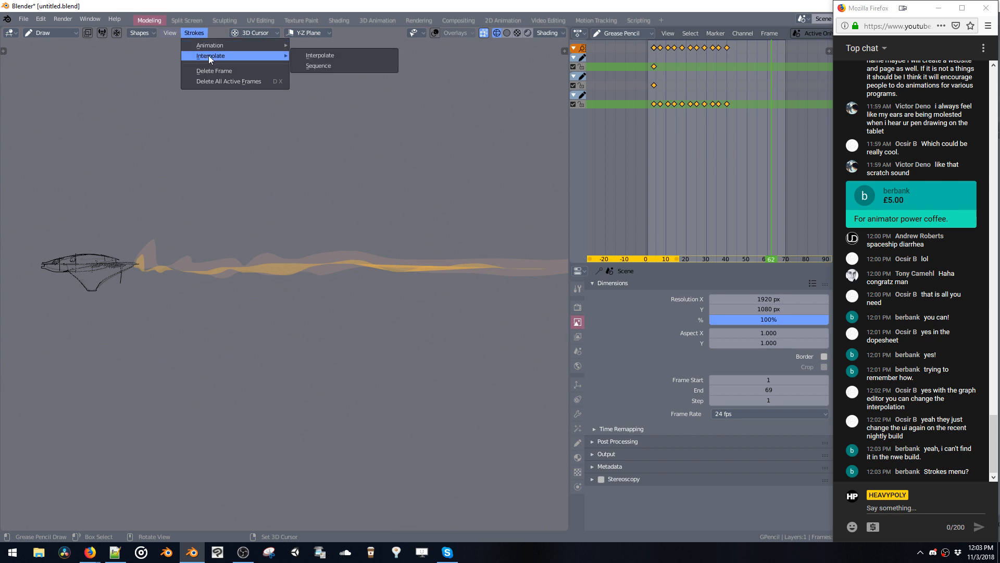
{"action": "left_click", "coordinate": [308, 56]}
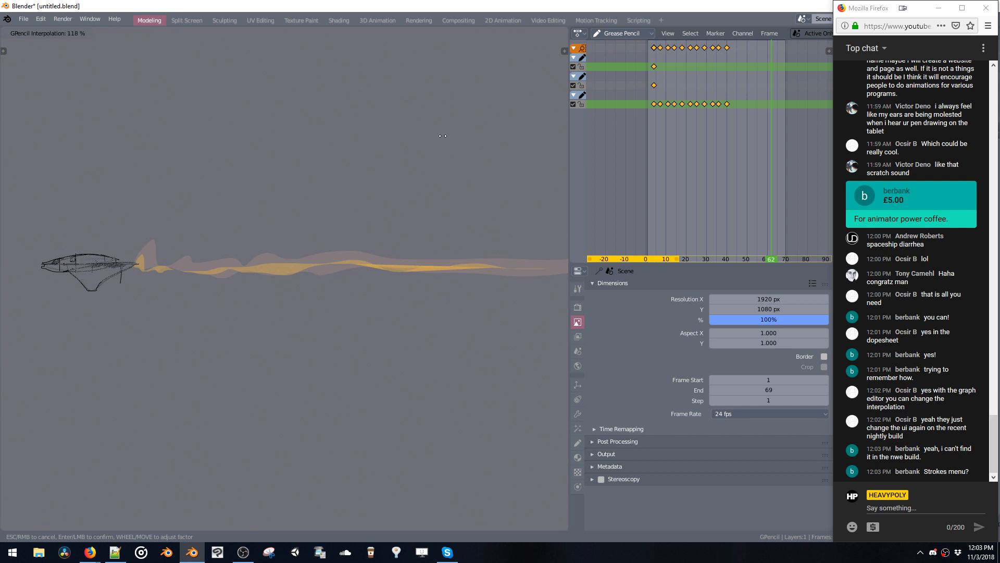
{"action": "left_click", "coordinate": [127, 208]}
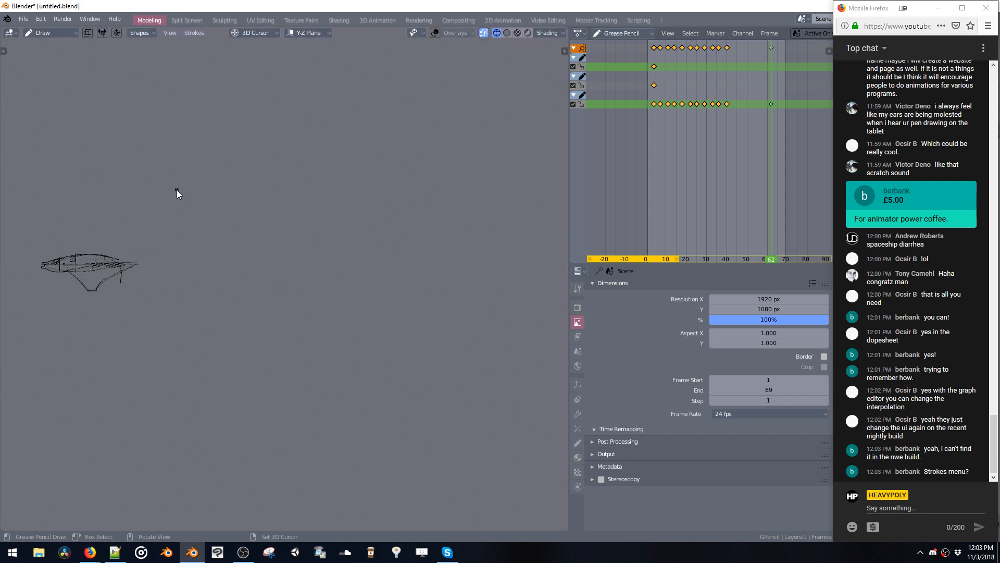
Scrub around the interpolated flame frame, undo the interpolation and go back to frame 5.
{"action": "mouse_move", "coordinate": [203, 176]}
{"action": "middle_mouse_down"}
{"action": "mouse_move", "coordinate": [266, 195]}
{"action": "mouse_move", "coordinate": [316, 182]}
{"action": "mouse_move", "coordinate": [318, 195]}
{"action": "middle_mouse_up"}
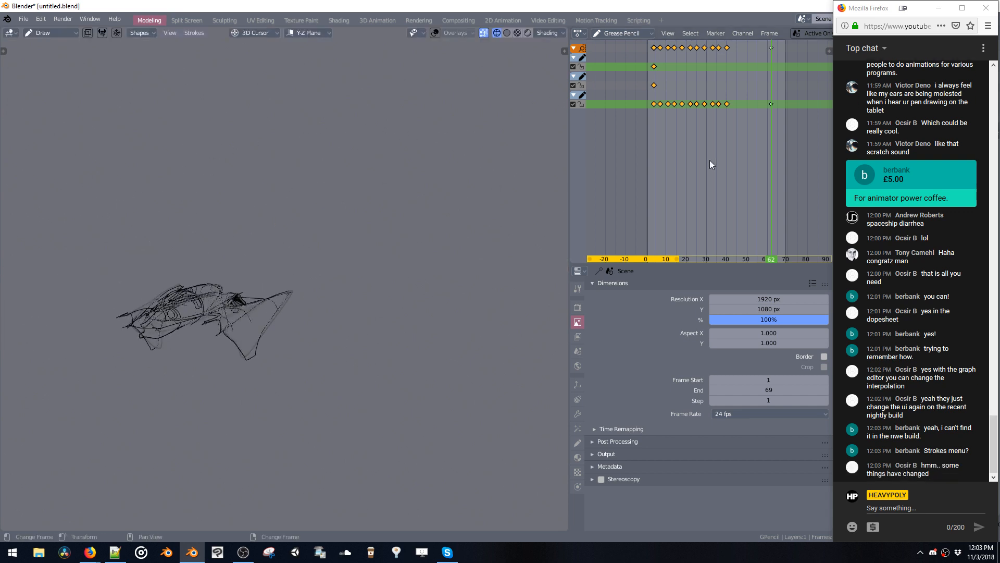
{"action": "mouse_move", "coordinate": [707, 169]}
{"action": "left_mouse_down"}
{"action": "mouse_move", "coordinate": [633, 182]}
{"action": "mouse_move", "coordinate": [739, 177]}
{"action": "left_mouse_up"}
{"action": "left_click_drag", "start_coordinate": [784, 171], "coordinate": [747, 169]}
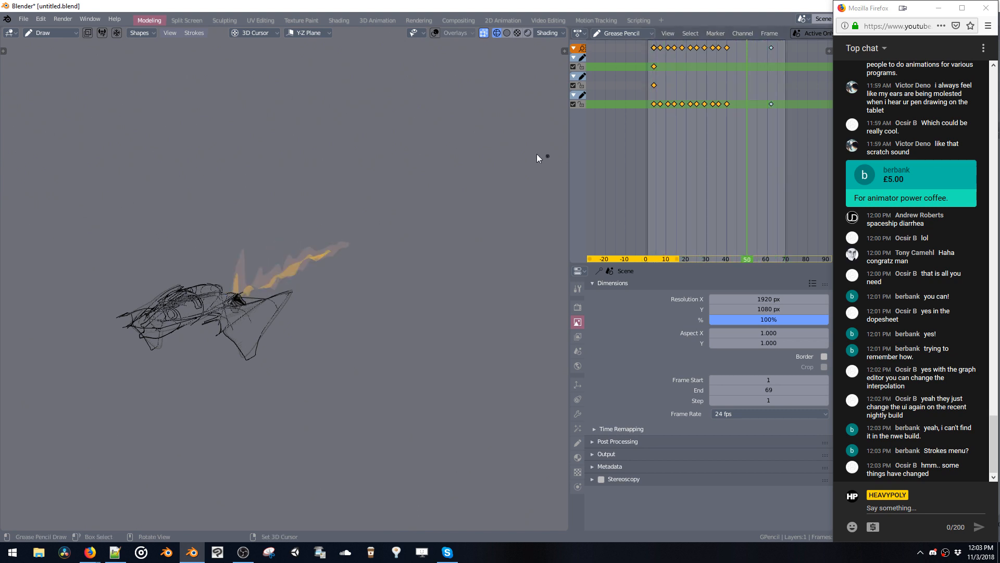
{"action": "key", "text": "shift+Left"}
{"action": "key", "text": "Up"}
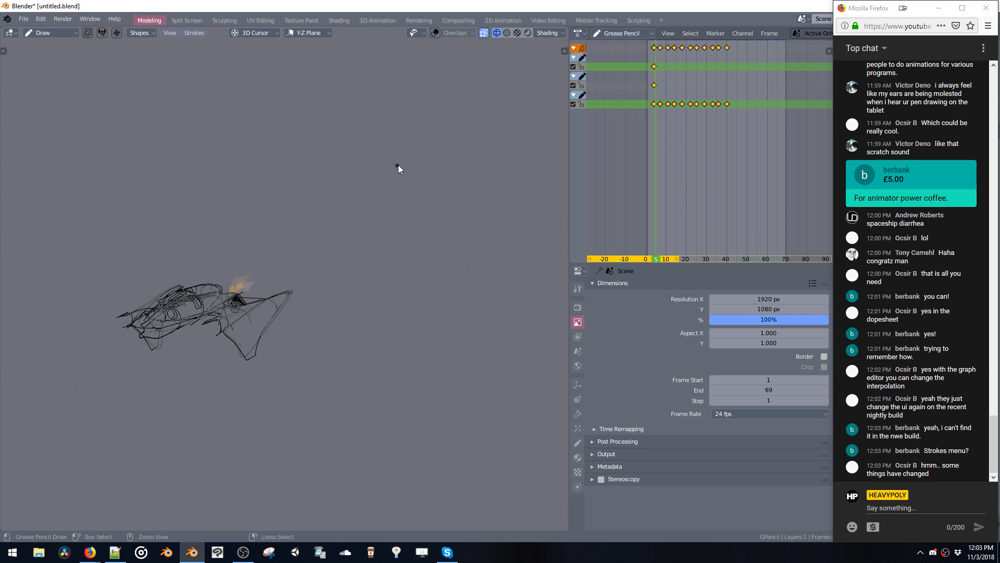
Go to frame 17 and examine the flame up close along with the stroke animation and interpolation commands.
{"action": "mouse_move", "coordinate": [389, 145]}
{"action": "middle_mouse_down"}
{"action": "mouse_move", "coordinate": [335, 152]}
{"action": "mouse_move", "coordinate": [404, 101]}
{"action": "middle_mouse_up"}
{"action": "scroll", "coordinate": [306, 103], "scroll_direction": "up", "scroll_amount": 5}
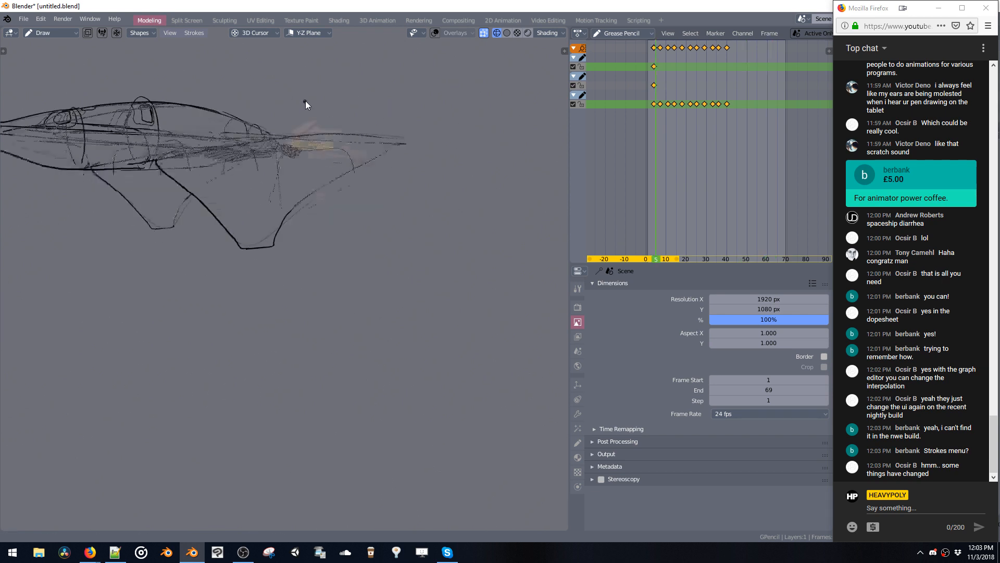
{"action": "middle_click_drag", "start_coordinate": [311, 156], "coordinate": [306, 165]}
{"action": "mouse_move", "coordinate": [681, 158]}
{"action": "left_mouse_down"}
{"action": "mouse_move", "coordinate": [658, 159]}
{"action": "mouse_move", "coordinate": [680, 160]}
{"action": "left_mouse_up"}
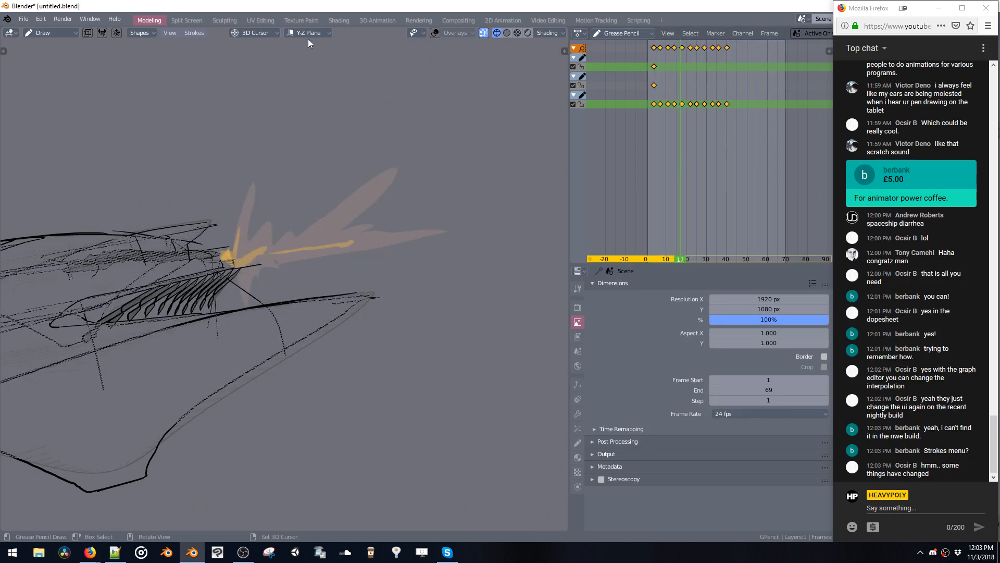
{"action": "left_click", "coordinate": [194, 33]}
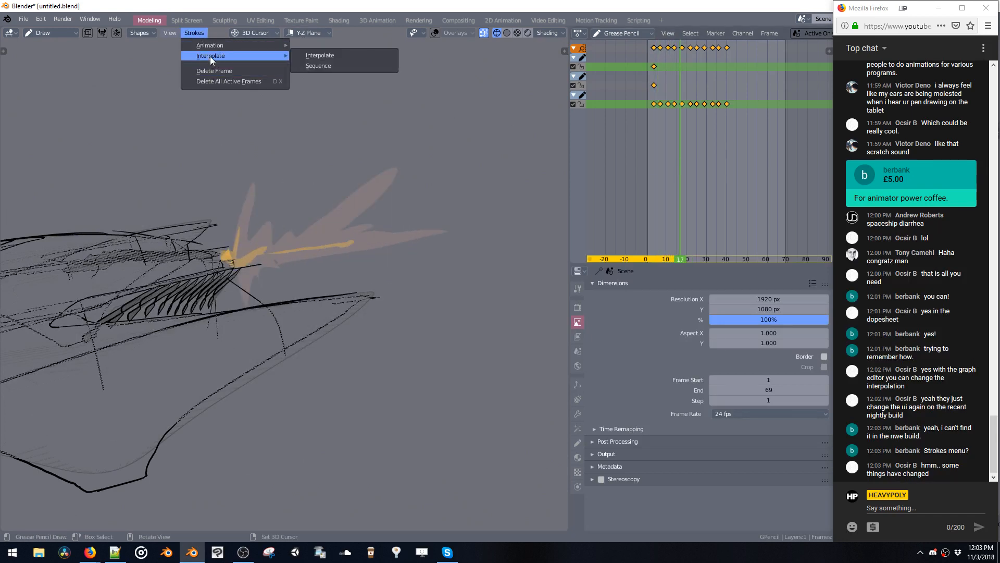
{"action": "mouse_move", "coordinate": [211, 46]}
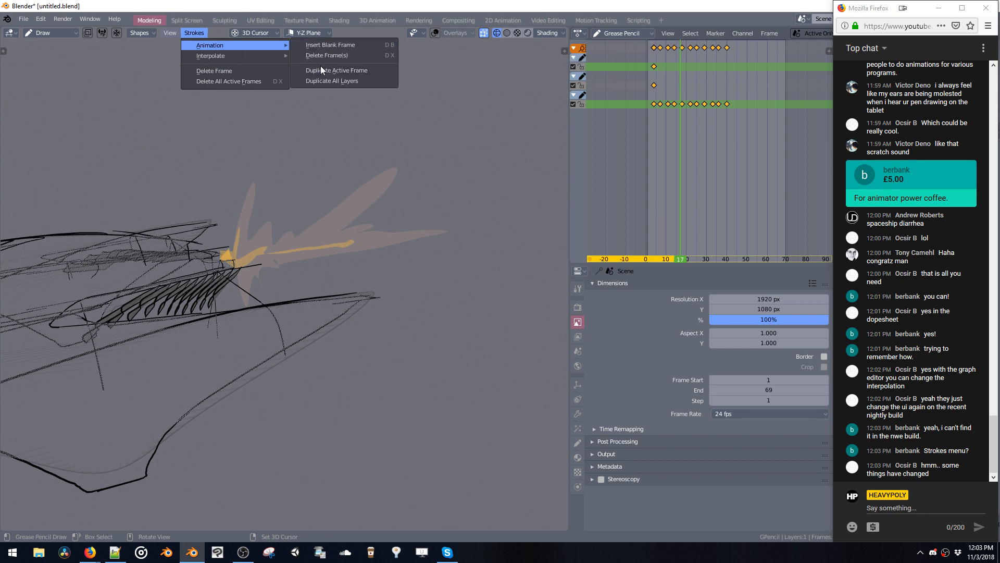
{"action": "mouse_move", "coordinate": [270, 57]}
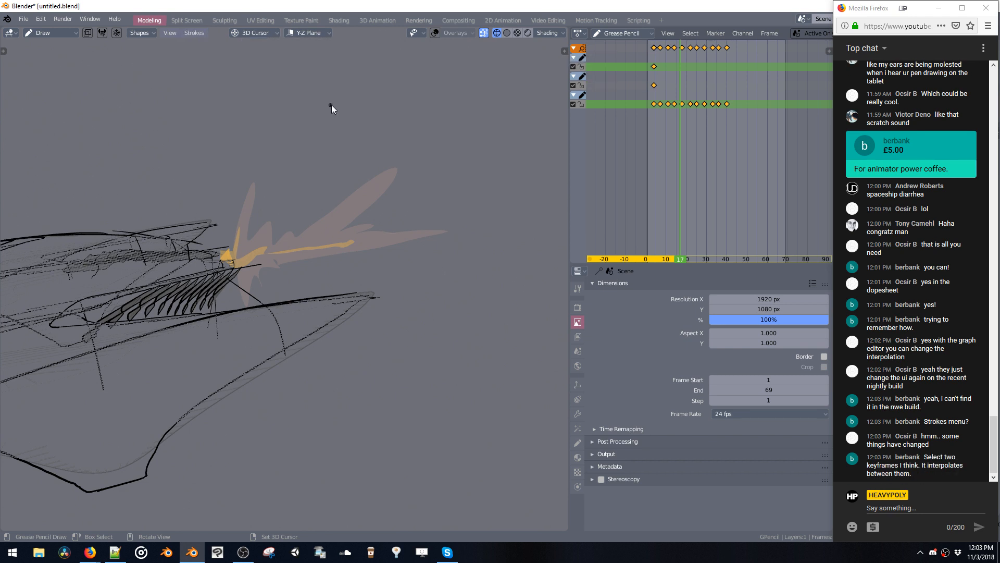
Select only the last two flame keyframes and set the current frame to 38, between them.
{"action": "left_click", "coordinate": [718, 107]}
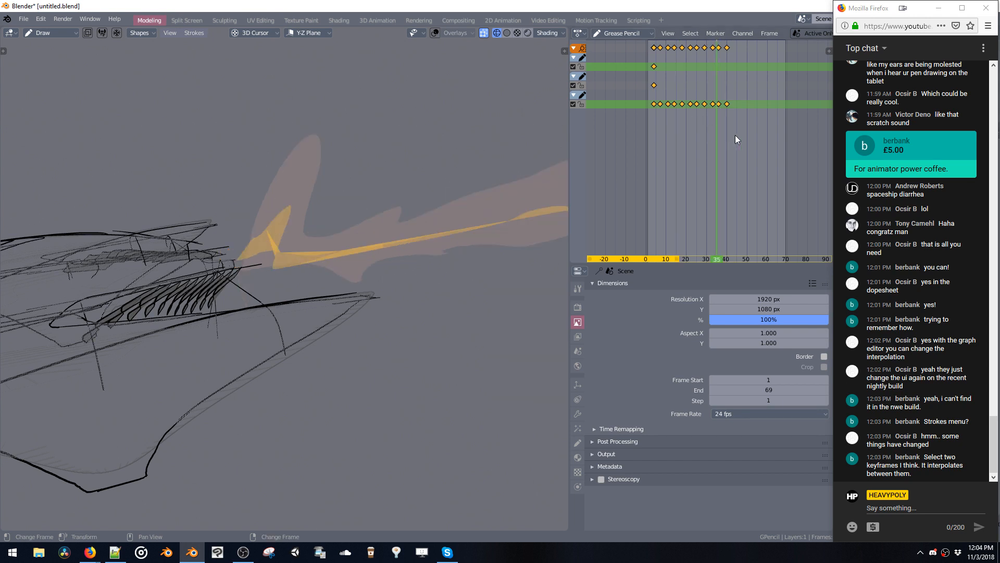
{"action": "left_click_drag", "start_coordinate": [733, 133], "coordinate": [712, 95]}
{"action": "middle_click_drag", "start_coordinate": [458, 120], "coordinate": [488, 127]}
{"action": "key", "text": "Right"}
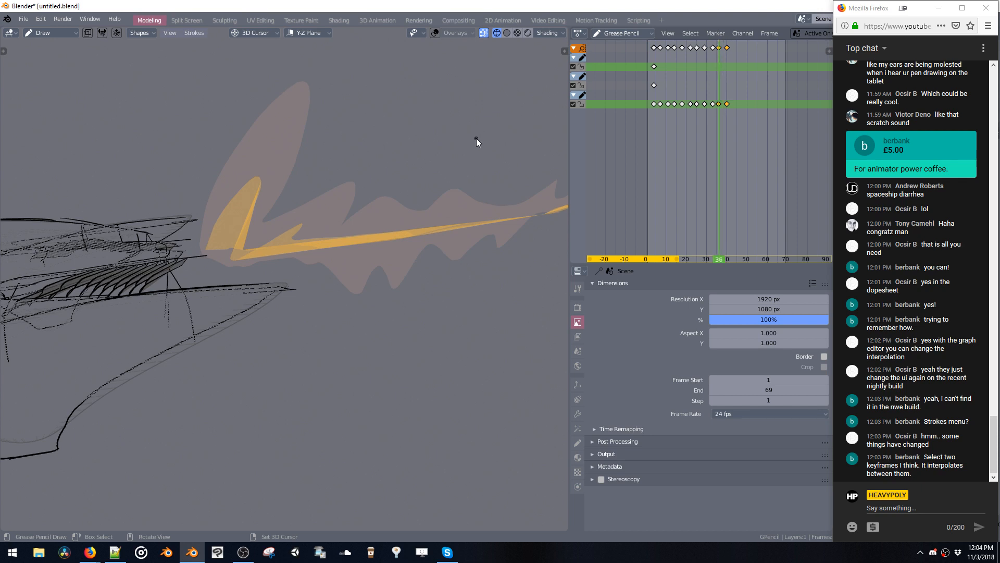
{"action": "key", "text": "Right"}
{"action": "key", "text": "Right"}
{"action": "key", "text": "Right"}
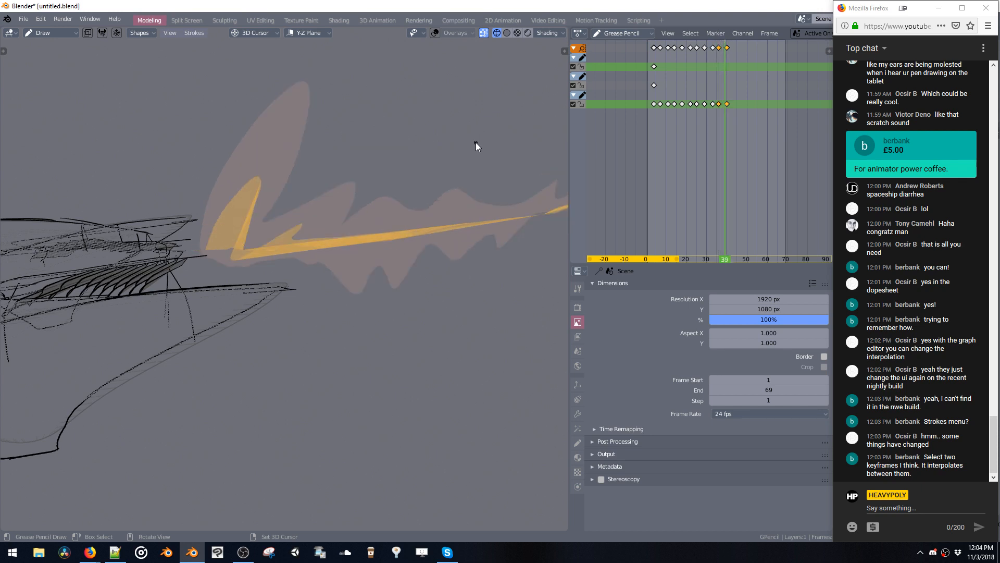
{"action": "key", "text": "Left"}
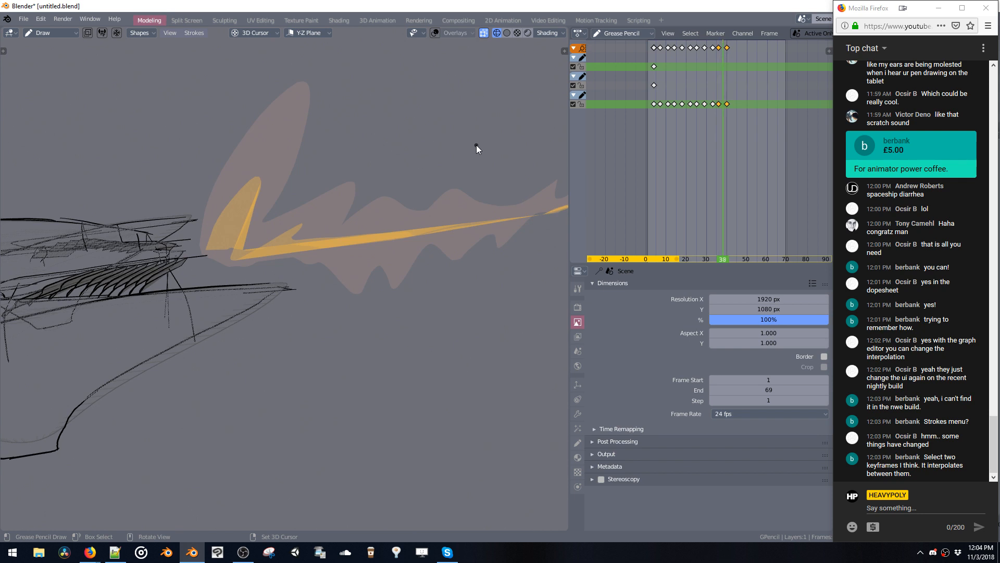
Interpolate the flame's grease pencil strokes at frame 38, between the last two keyframes.
{"action": "left_click", "coordinate": [295, 35]}
{"action": "left_click", "coordinate": [194, 33]}
{"action": "mouse_move", "coordinate": [210, 57]}
{"action": "left_click", "coordinate": [306, 56]}
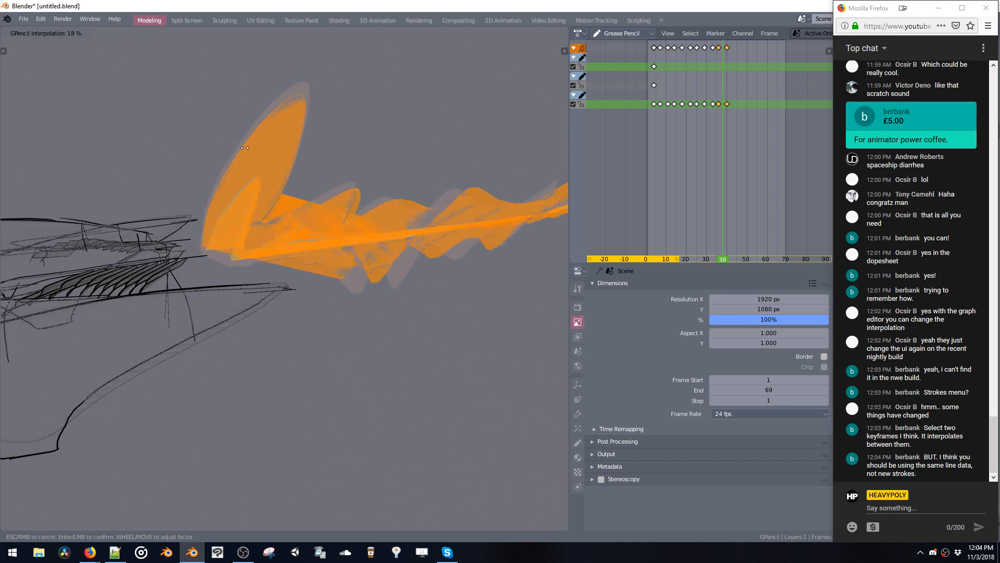
{"action": "left_click", "coordinate": [292, 171]}
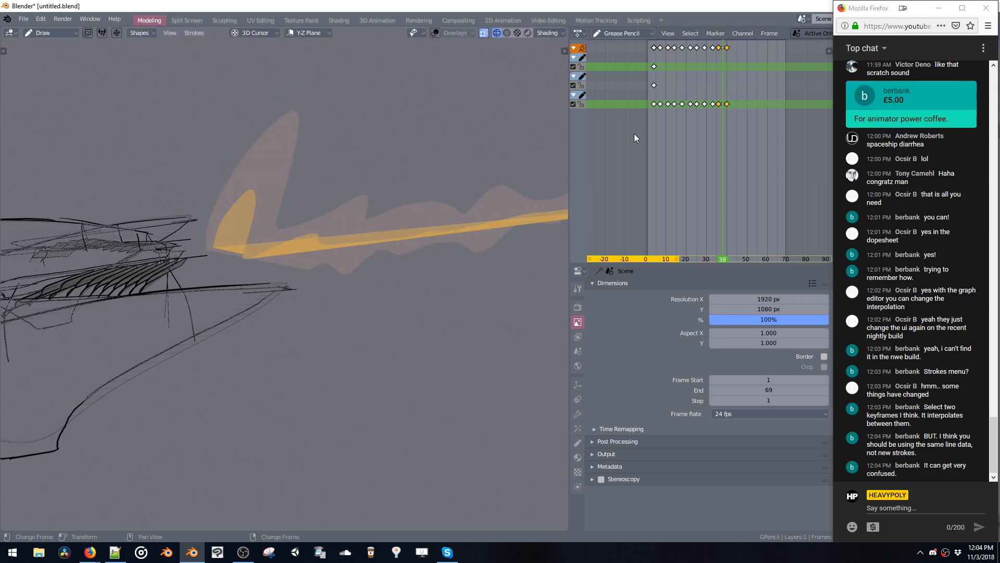
Step back and forth between frames 34 and 40 to compare the interpolated flame with the neighbouring keyframes.
{"action": "key", "text": "Left"}
{"action": "key", "text": "Left"}
{"action": "key", "text": "Left"}
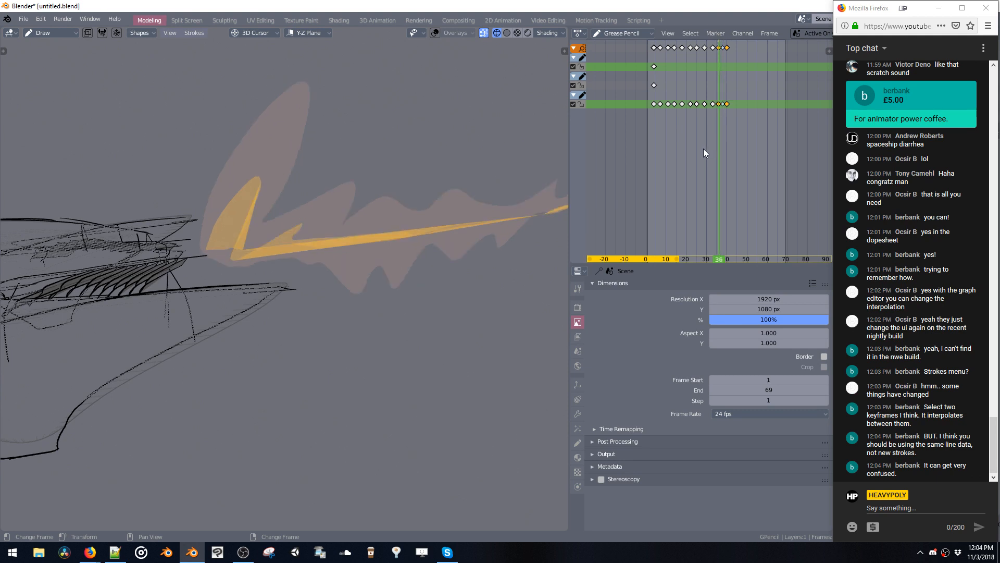
{"action": "key", "text": "Right"}
{"action": "key", "text": "Right"}
{"action": "key", "text": "Right"}
{"action": "key", "text": "Right"}
{"action": "key", "text": "Right"}
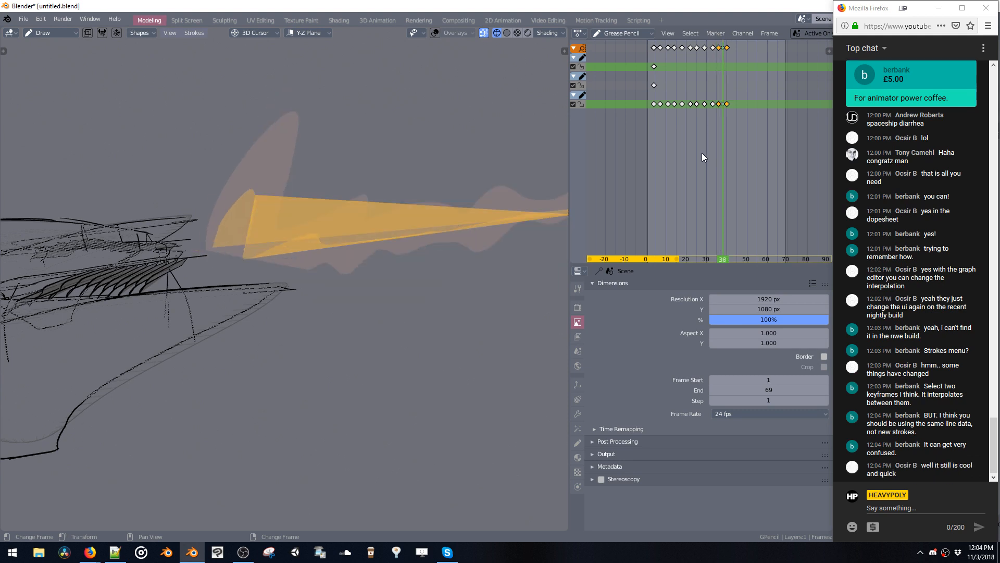
{"action": "key", "text": "Left"}
{"action": "key", "text": "Left"}
{"action": "key", "text": "Left"}
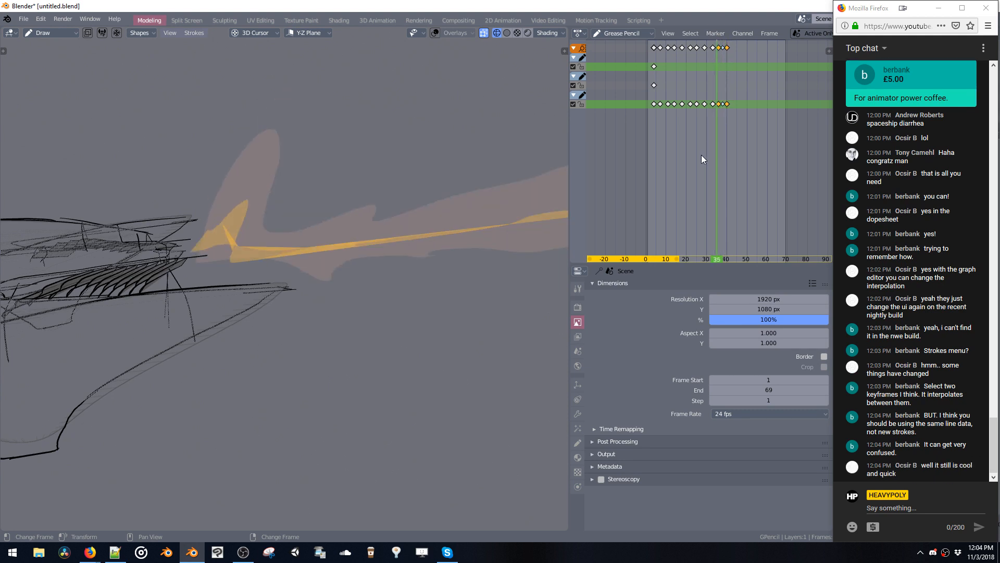
{"action": "key", "text": "Right"}
{"action": "key", "text": "Right"}
{"action": "key", "text": "Right"}
{"action": "key", "text": "Left"}
{"action": "key", "text": "Left"}
{"action": "key", "text": "Left"}
{"action": "key", "text": "Left"}
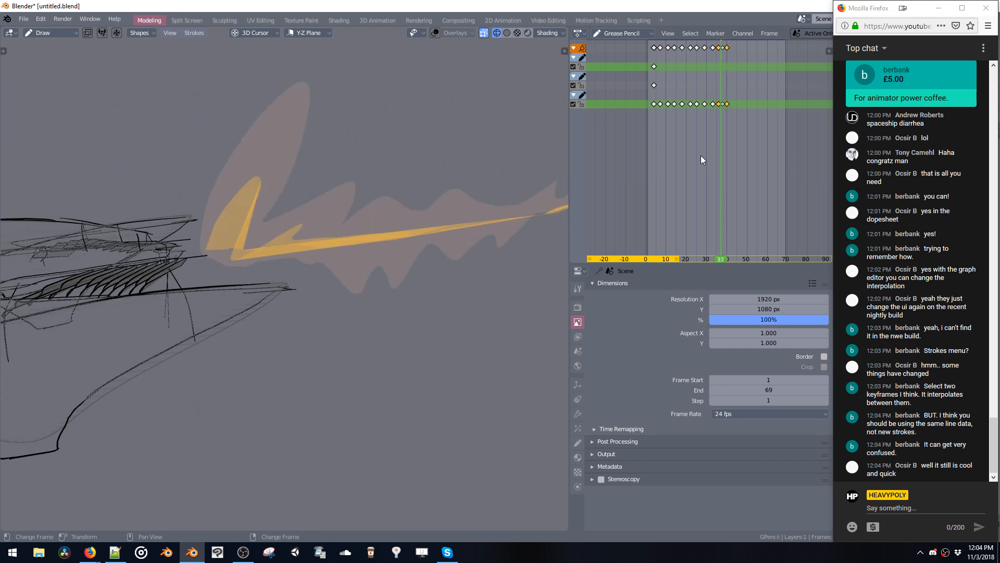
{"action": "key", "text": "Right"}
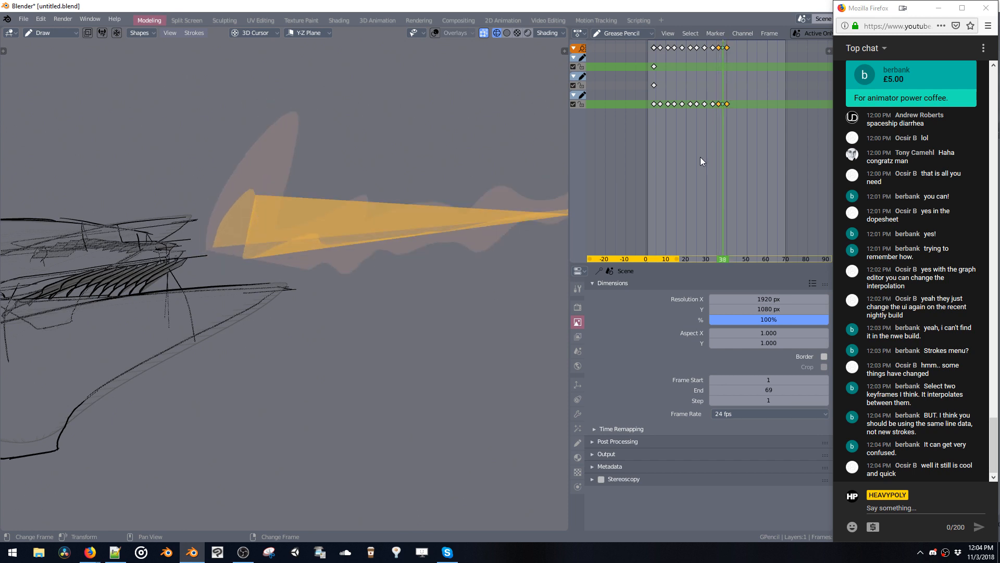
{"action": "key", "text": "Left"}
{"action": "key", "text": "Right"}
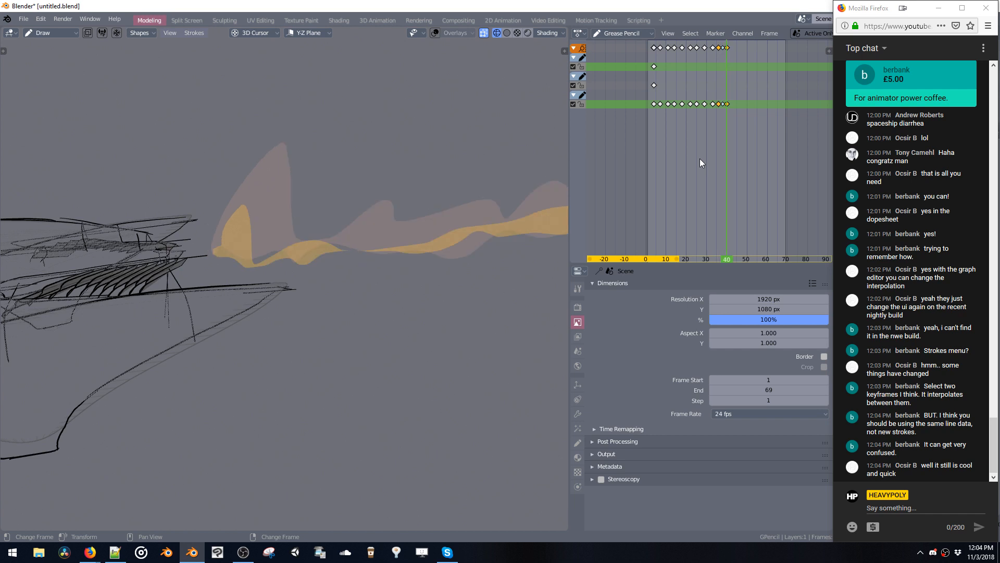
{"action": "key", "text": "Right"}
{"action": "key", "text": "Left"}
{"action": "key", "text": "Left"}
{"action": "key", "text": "Left"}
{"action": "key", "text": "Left"}
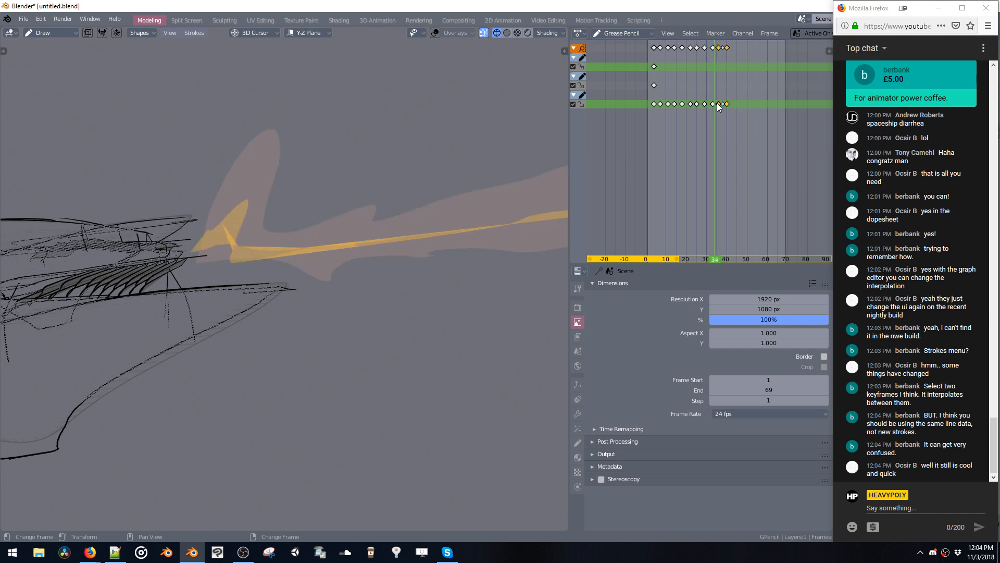
{"action": "key", "text": "Right"}
{"action": "key", "text": "Right"}
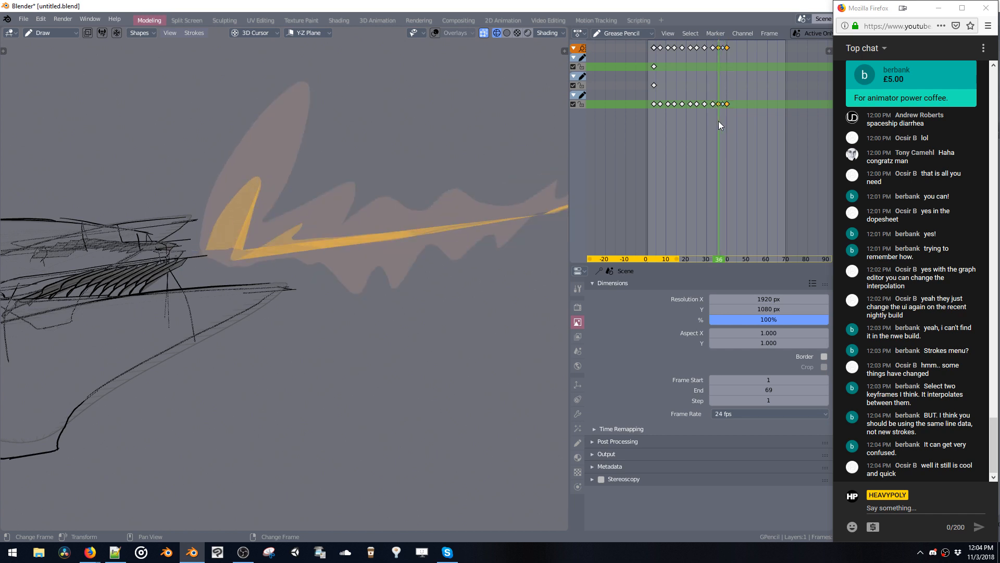
Select the earlier keyframes and try to interpolate the flame's strokes at frame 36.
{"action": "left_click", "coordinate": [712, 104]}
{"action": "left_click", "coordinate": [191, 35]}
{"action": "mouse_move", "coordinate": [227, 56]}
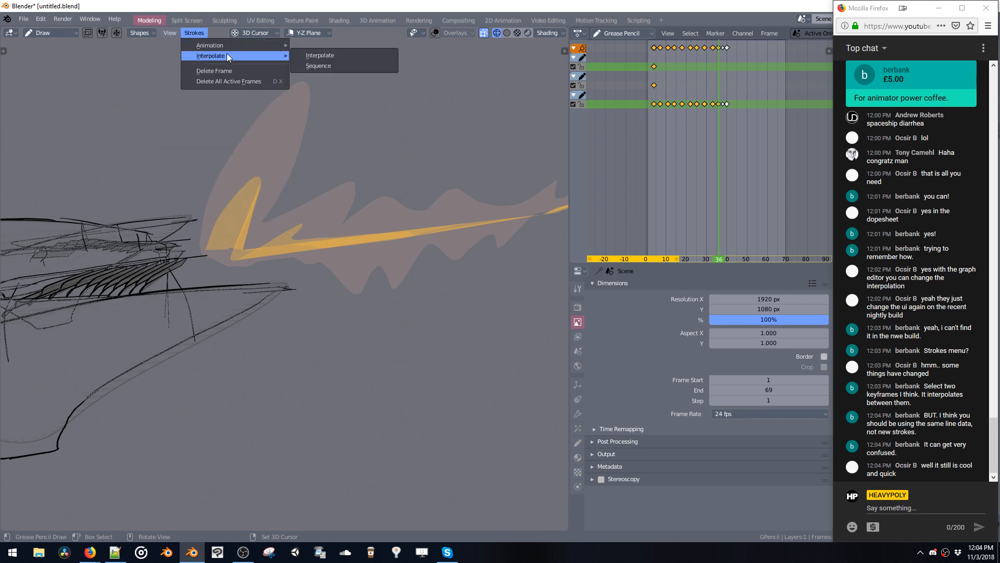
{"action": "left_click", "coordinate": [304, 58]}
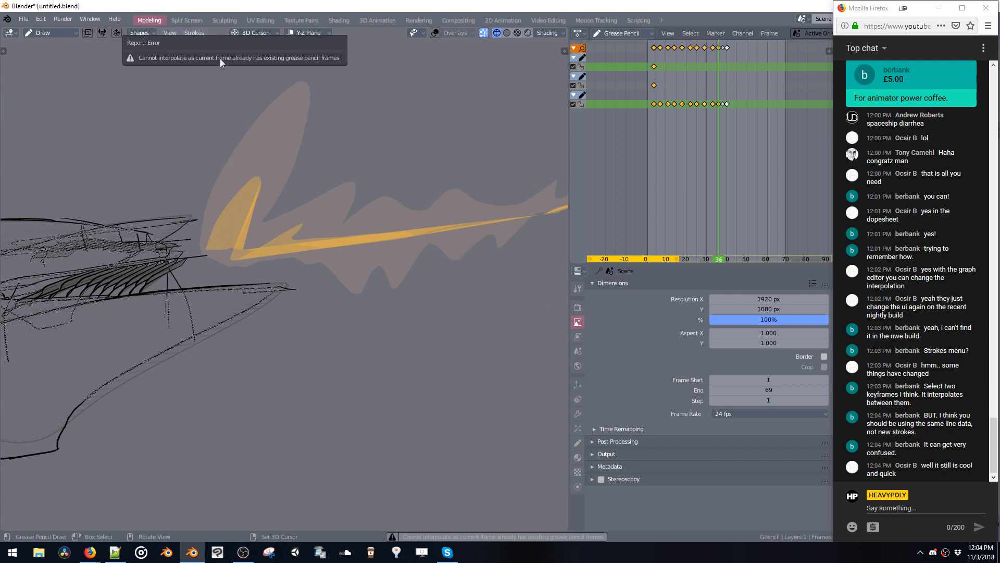
Interpolate the flame's strokes at frame 35 with an interpolation factor of -38 %.
{"action": "key", "text": "Left"}
{"action": "key", "text": "Left"}
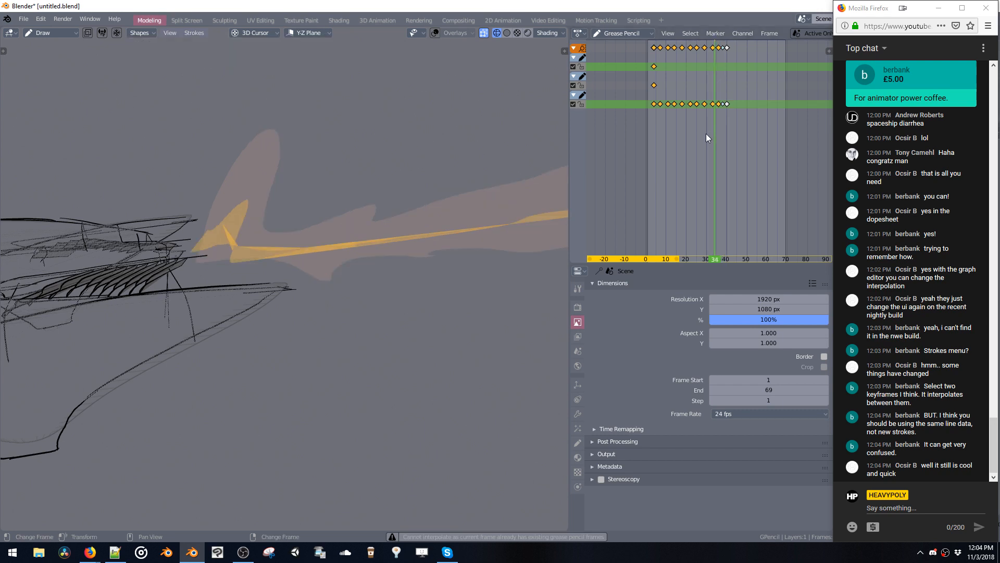
{"action": "key", "text": "Right"}
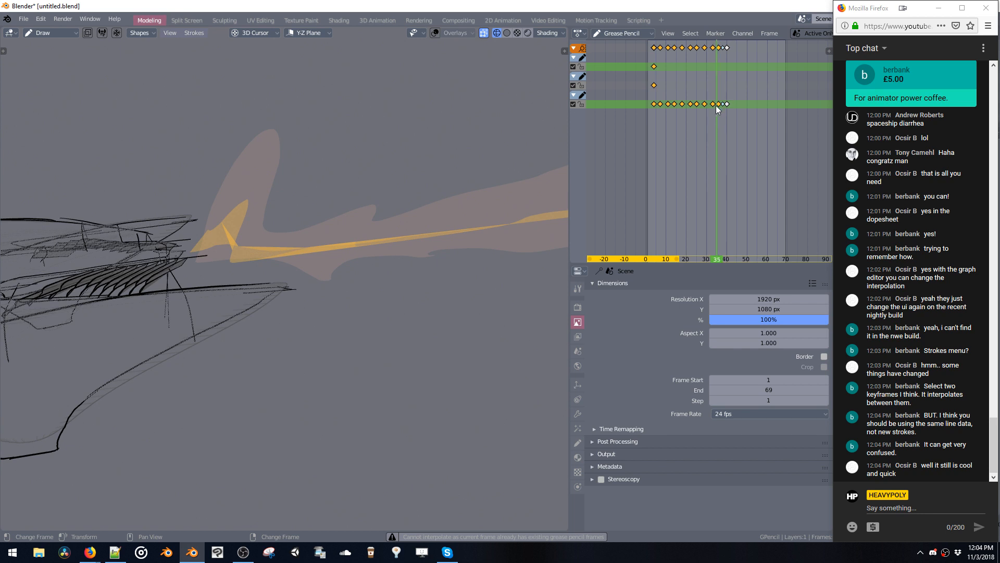
{"action": "left_click", "coordinate": [190, 33]}
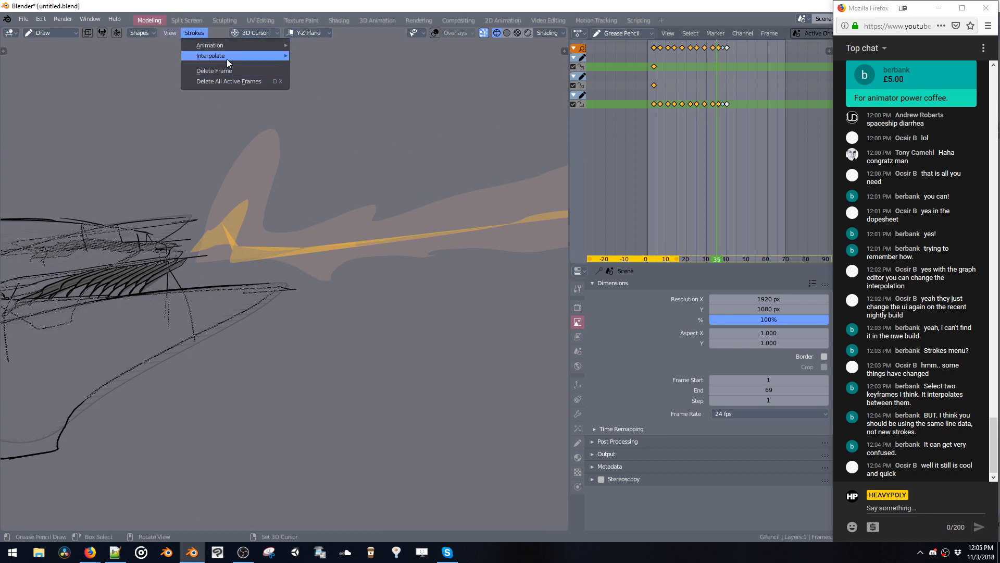
{"action": "mouse_move", "coordinate": [210, 55]}
{"action": "left_click", "coordinate": [307, 52]}
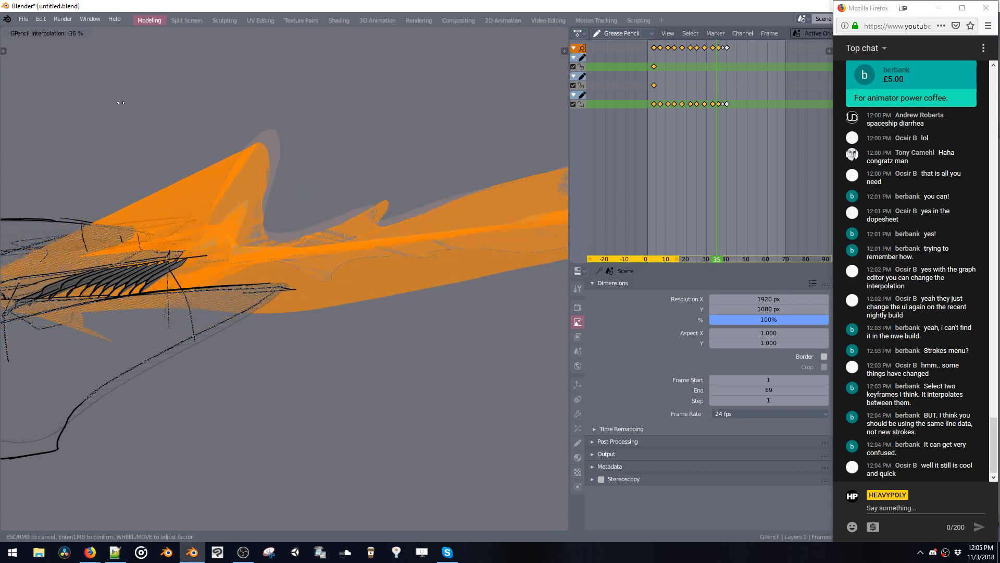
{"action": "left_click", "coordinate": [121, 103]}
Step through frames 34 to 41 to examine the whole flame's motion, and play the animation from frame 1.
{"action": "mouse_move", "coordinate": [131, 108]}
{"action": "middle_mouse_down"}
{"action": "mouse_move", "coordinate": [273, 121]}
{"action": "mouse_move", "coordinate": [263, 126]}
{"action": "mouse_move", "coordinate": [459, 172]}
{"action": "mouse_move", "coordinate": [438, 179]}
{"action": "middle_mouse_up"}
{"action": "key", "text": "Left"}
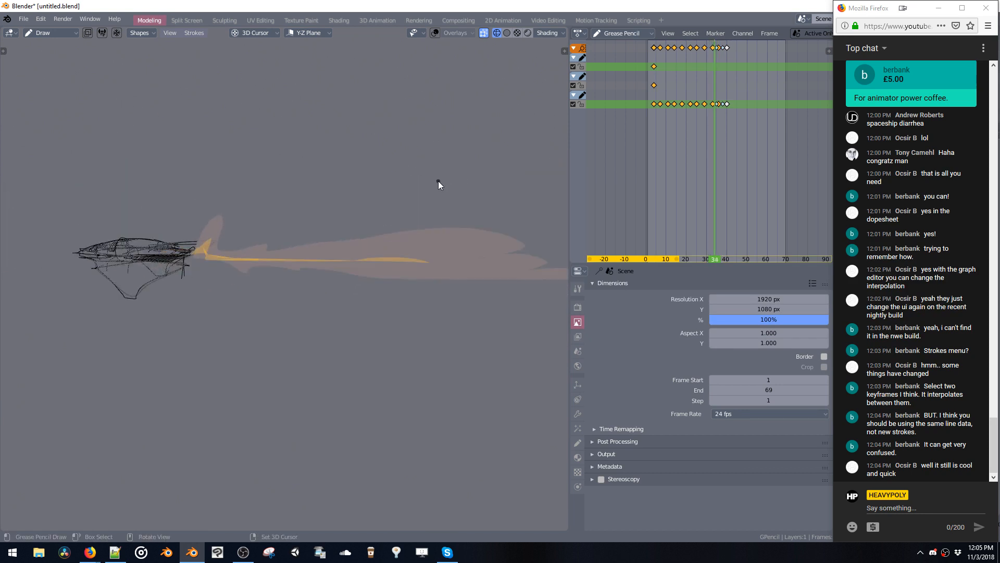
{"action": "key", "text": "Right"}
{"action": "key", "text": "Left"}
{"action": "key", "text": "Right"}
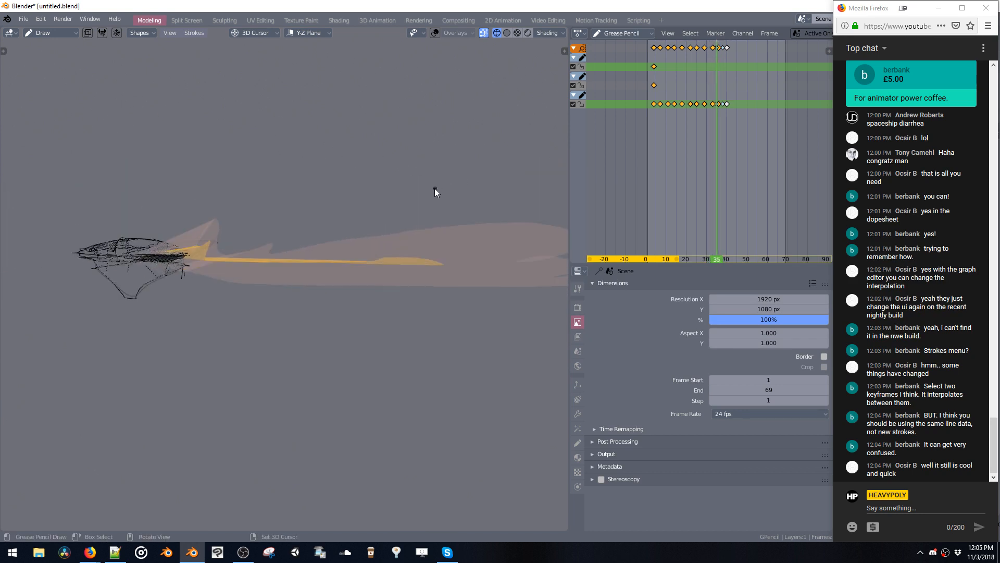
{"action": "key", "text": "Right"}
{"action": "key", "text": "Left"}
{"action": "key", "text": "Left"}
{"action": "key", "text": "Right"}
{"action": "key", "text": "Right"}
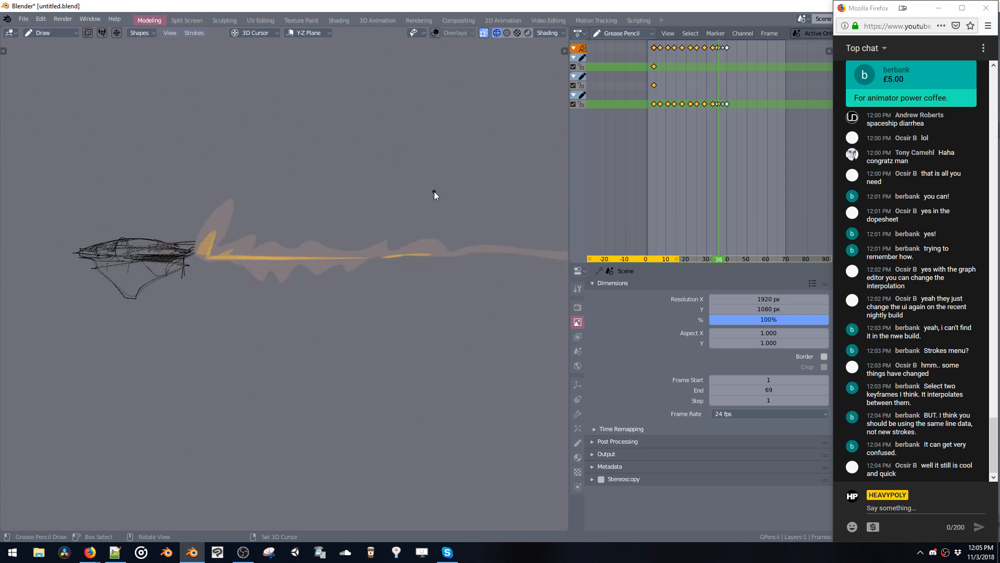
{"action": "key", "text": "Right"}
{"action": "key", "text": "Right"}
{"action": "key", "text": "Right"}
{"action": "key", "text": "Right"}
{"action": "key", "text": "Right"}
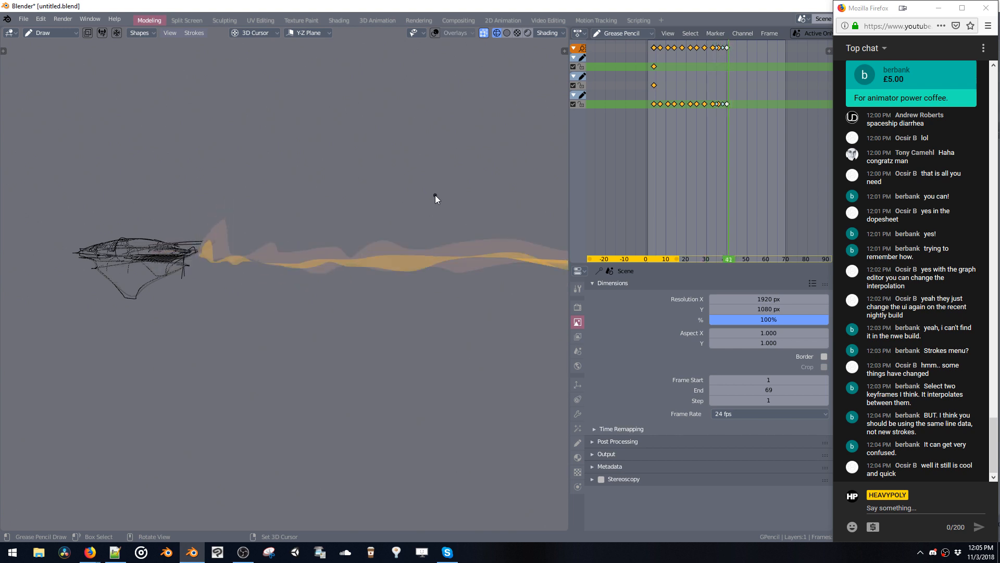
{"action": "key", "text": "Left"}
{"action": "key", "text": "Left"}
{"action": "key", "text": "Left"}
{"action": "key", "text": "Left"}
{"action": "key", "text": "Left"}
{"action": "key", "text": "Left"}
{"action": "key", "text": "Left"}
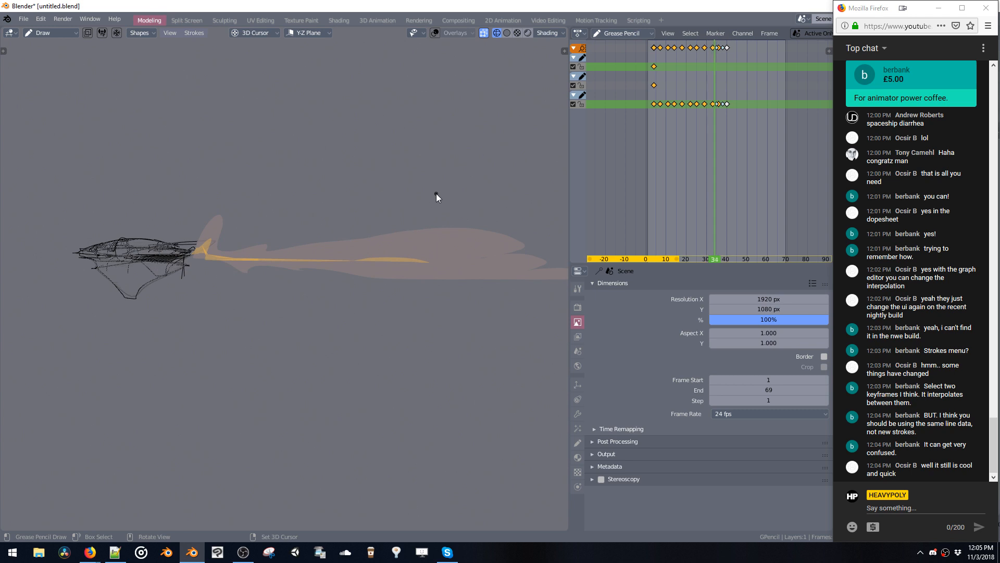
{"action": "key", "text": "Right"}
{"action": "key", "text": "Right"}
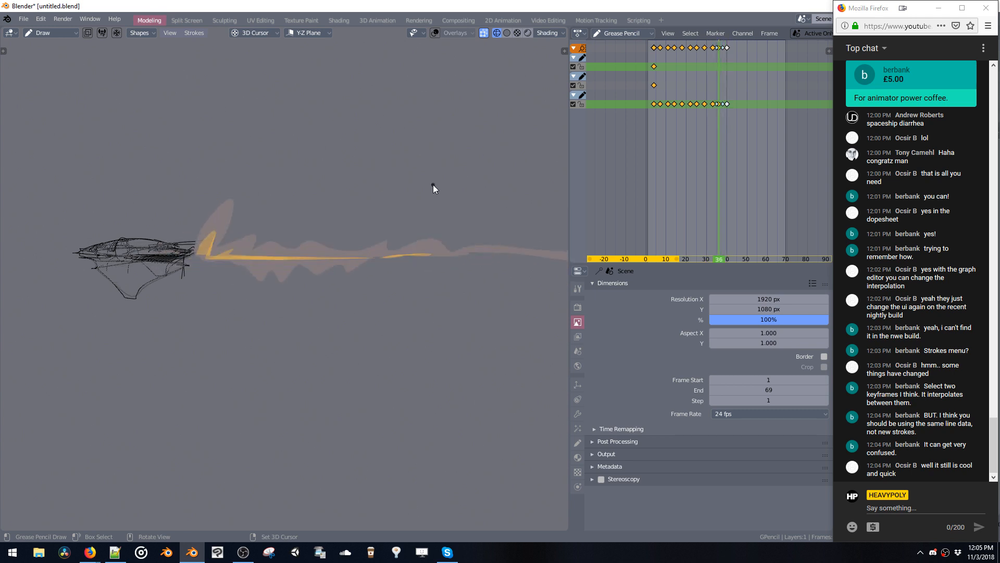
{"action": "key", "text": "Right"}
{"action": "key", "text": "Right"}
{"action": "key", "text": "Right"}
{"action": "key", "text": "Right"}
{"action": "key", "text": "Right"}
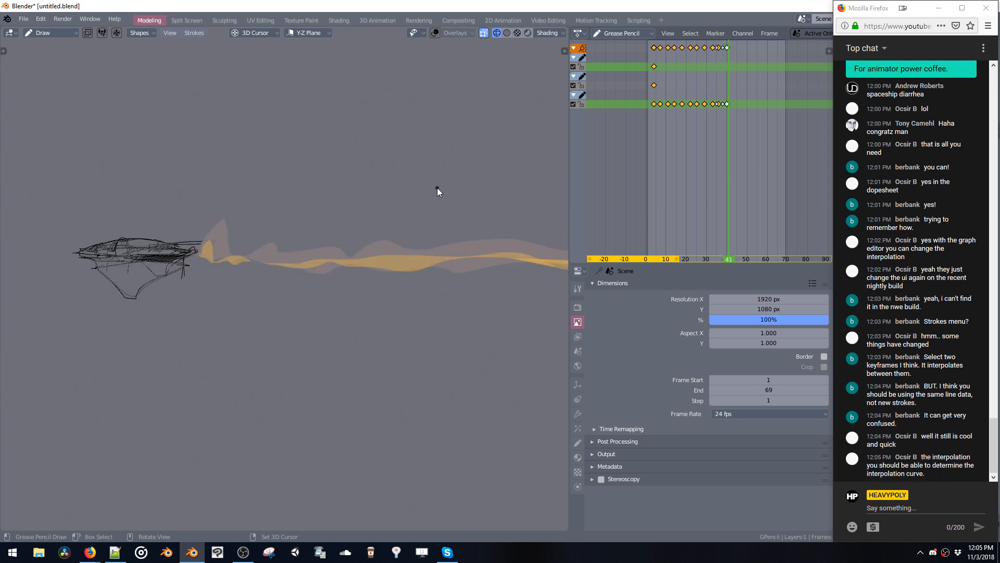
{"action": "key", "text": "Left"}
{"action": "key", "text": "Left"}
{"action": "key", "text": "Left"}
{"action": "key", "text": "Left"}
{"action": "key", "text": "Left"}
{"action": "key", "text": "Left"}
{"action": "key", "text": "Left"}
{"action": "left_click", "coordinate": [646, 136]}
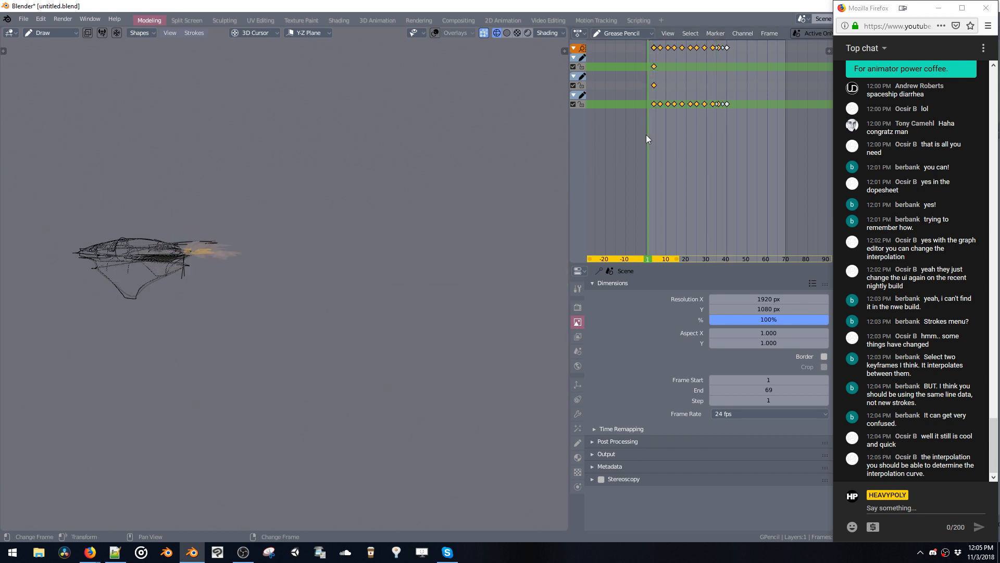
{"action": "key", "text": "space"}
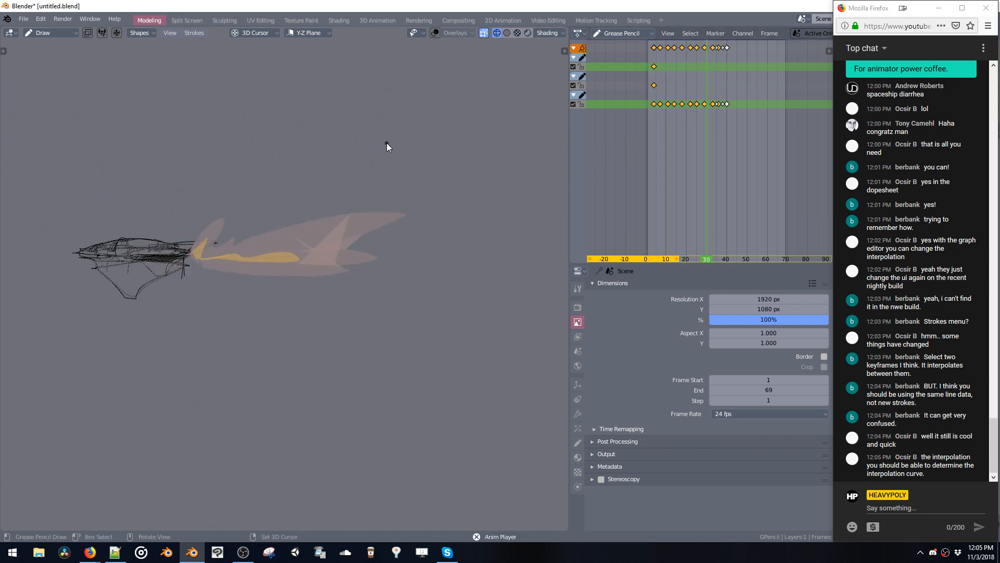
Delete the two interpolated flame keyframes at frames 38 and 35.
{"action": "left_click", "coordinate": [723, 111]}
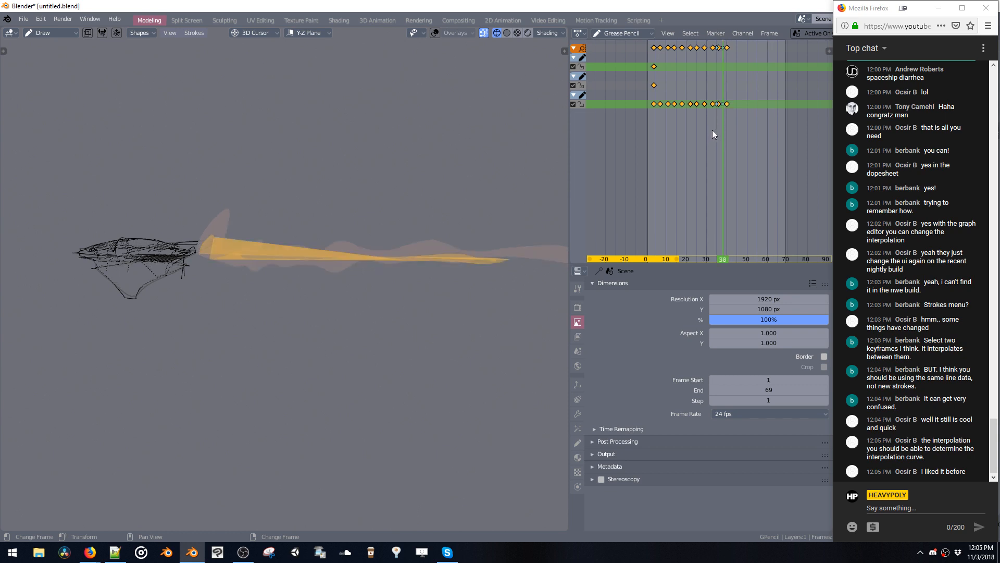
{"action": "left_click", "coordinate": [722, 107]}
{"action": "scroll", "coordinate": [740, 88], "scroll_direction": "up", "scroll_amount": 8}
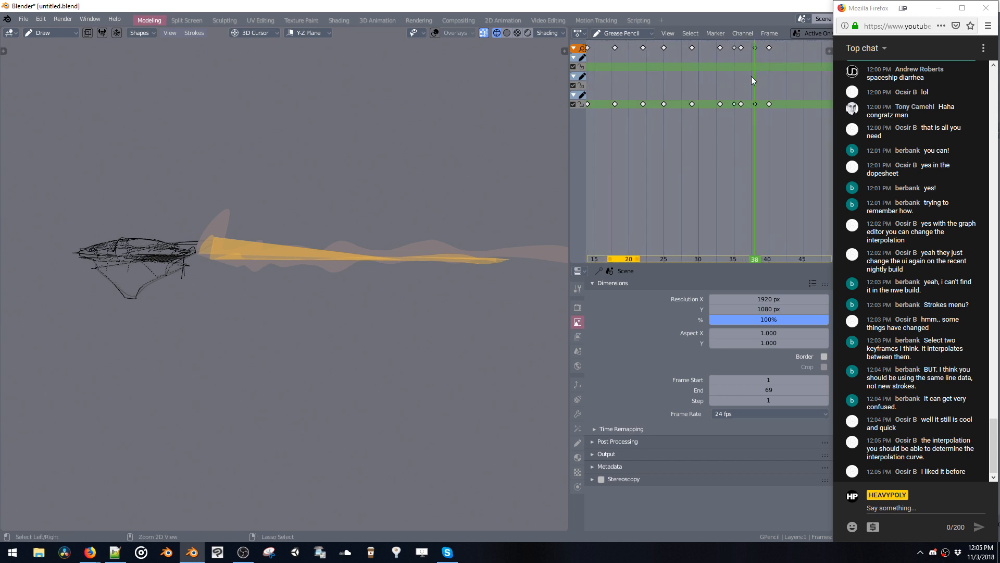
{"action": "key", "text": "x"}
{"action": "left_click", "coordinate": [742, 106]}
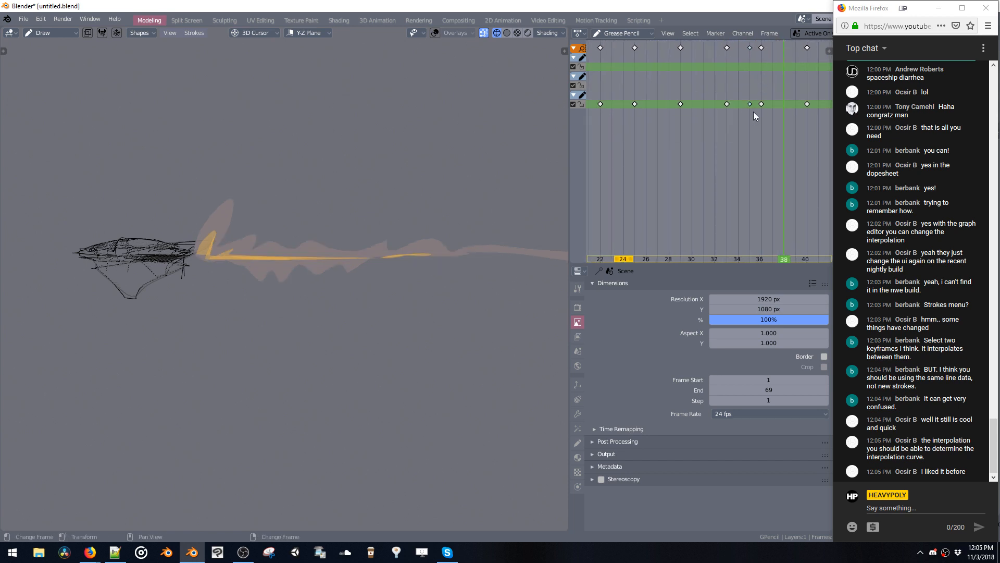
{"action": "key", "text": "x"}
{"action": "left_click", "coordinate": [738, 100]}
{"action": "scroll", "coordinate": [629, 106], "scroll_direction": "down", "scroll_amount": 4}
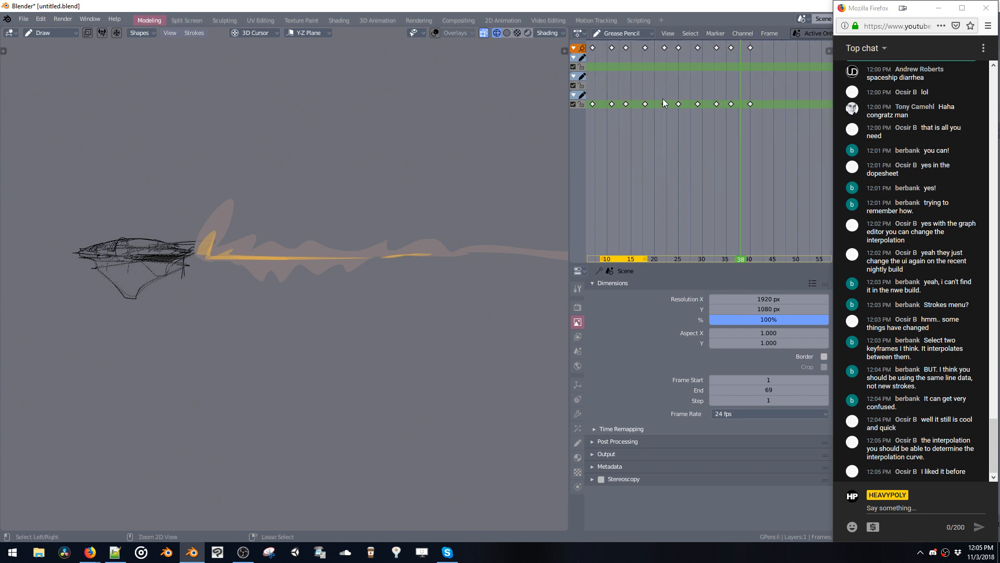
Play back the animation with all flame keyframes in view and scrub to frame 31.
{"action": "middle_click_drag", "start_coordinate": [665, 103], "coordinate": [702, 94], "text": "ctrl"}
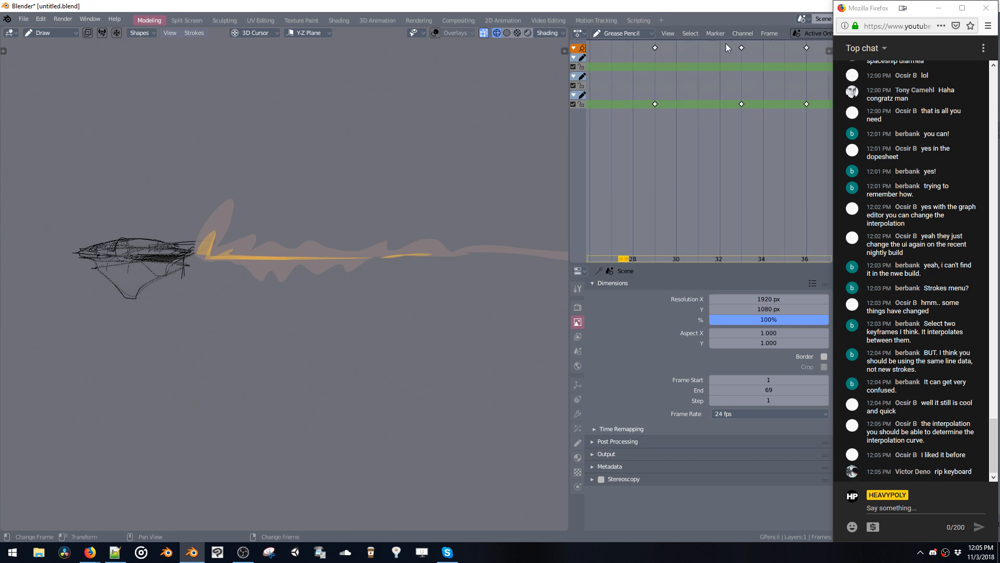
{"action": "middle_click_drag", "start_coordinate": [805, 58], "coordinate": [768, 94], "text": "ctrl"}
{"action": "middle_click_drag", "start_coordinate": [748, 54], "coordinate": [708, 96], "text": "ctrl"}
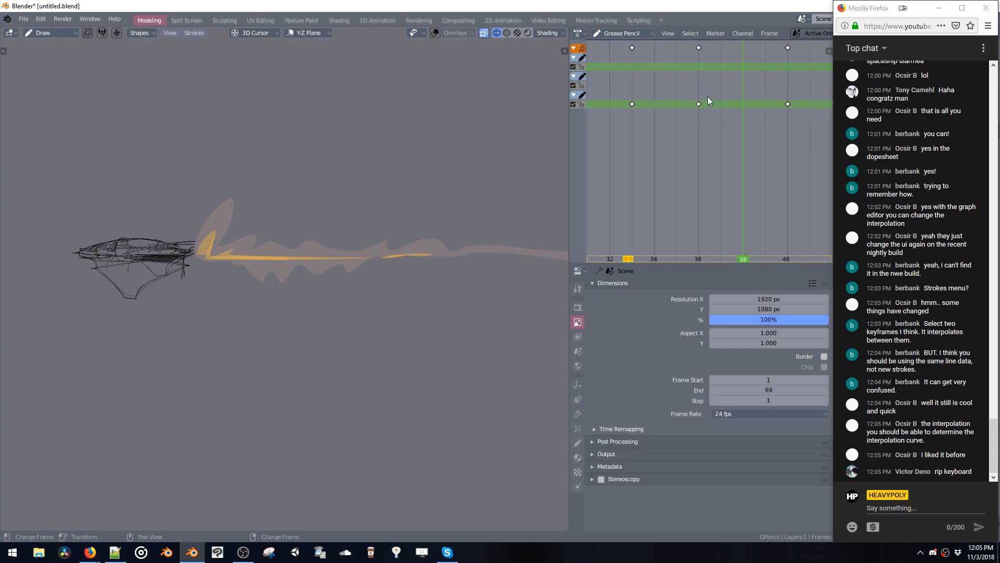
{"action": "middle_click_drag", "start_coordinate": [789, 96], "coordinate": [649, 122], "text": "ctrl"}
{"action": "key", "text": "space"}
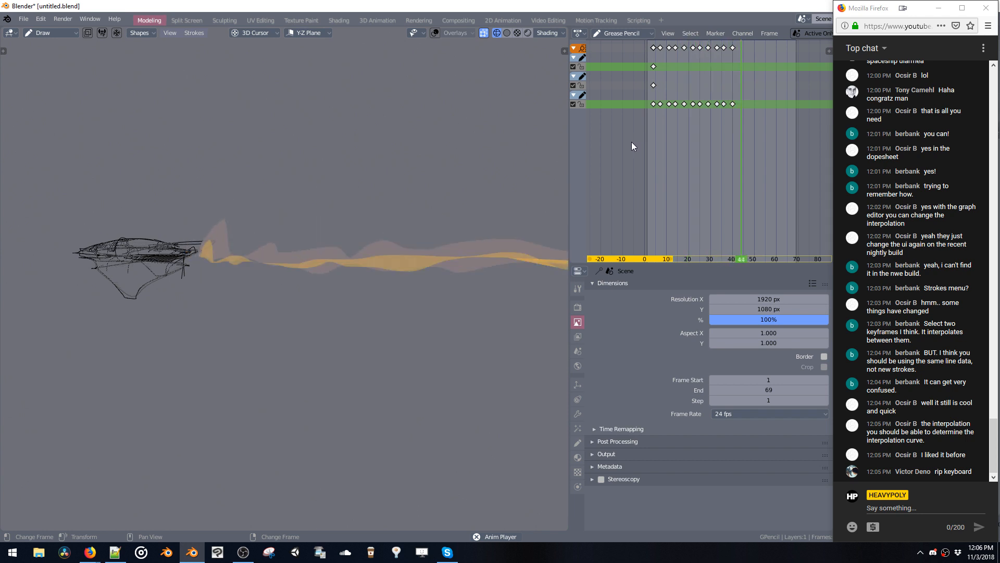
{"action": "key", "text": "space"}
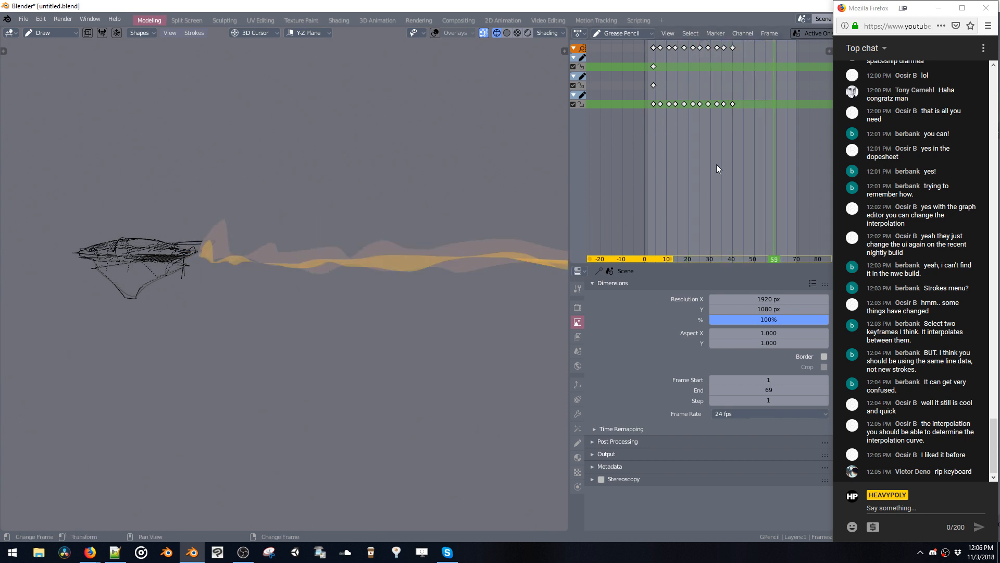
{"action": "mouse_move", "coordinate": [688, 138]}
{"action": "left_mouse_down"}
{"action": "mouse_move", "coordinate": [727, 131]}
{"action": "mouse_move", "coordinate": [698, 126]}
{"action": "mouse_move", "coordinate": [713, 124]}
{"action": "mouse_move", "coordinate": [712, 135]}
{"action": "left_mouse_up"}
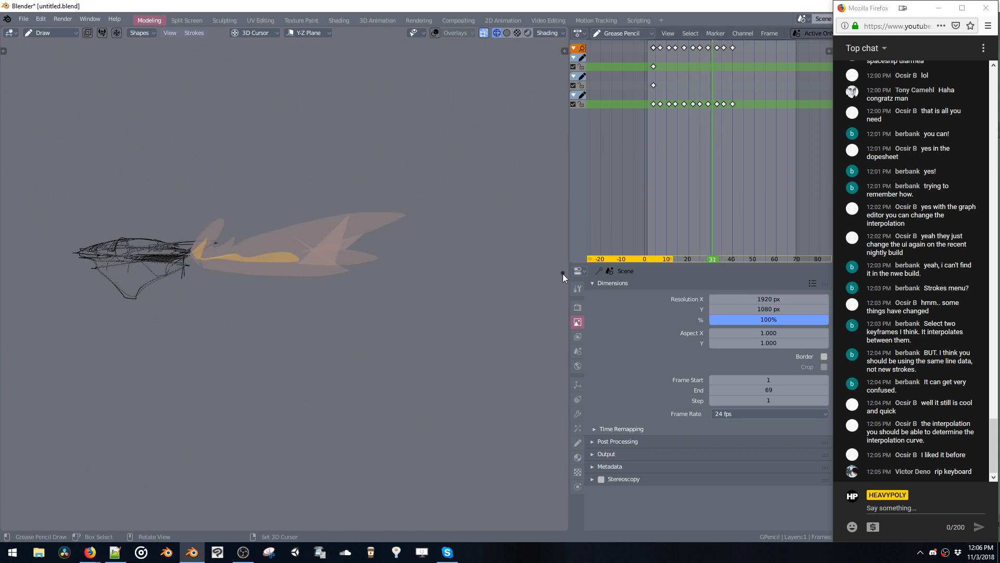
Add a Noise modifier to the grease pencil flame and play back the animation to check it.
{"action": "left_click", "coordinate": [577, 289]}
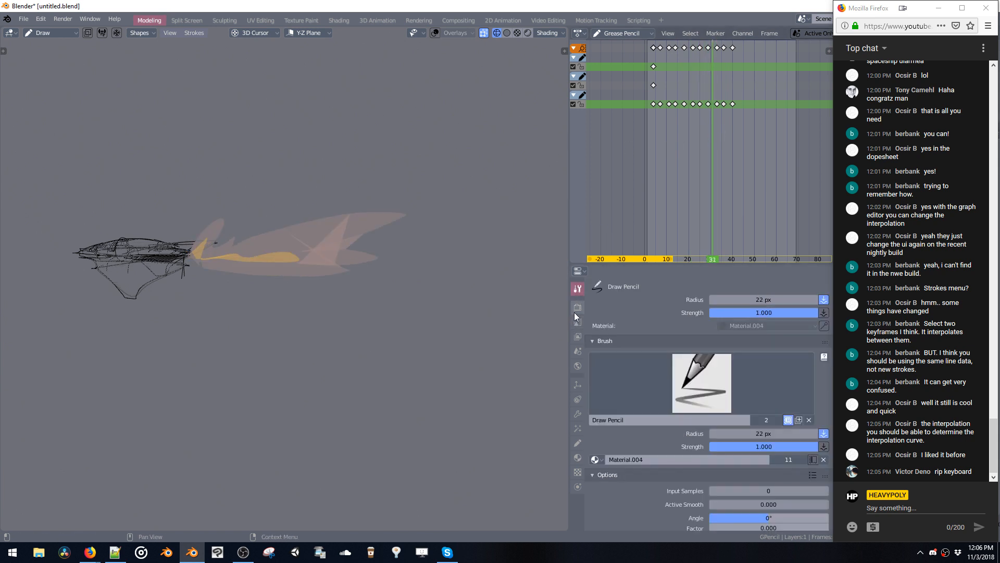
{"action": "left_click", "coordinate": [577, 414]}
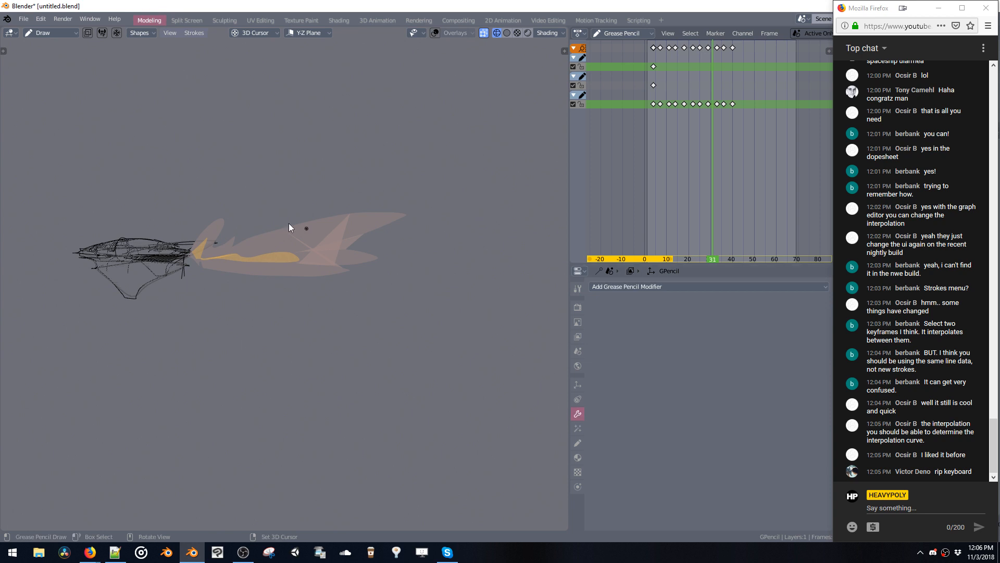
{"action": "left_click", "coordinate": [628, 285]}
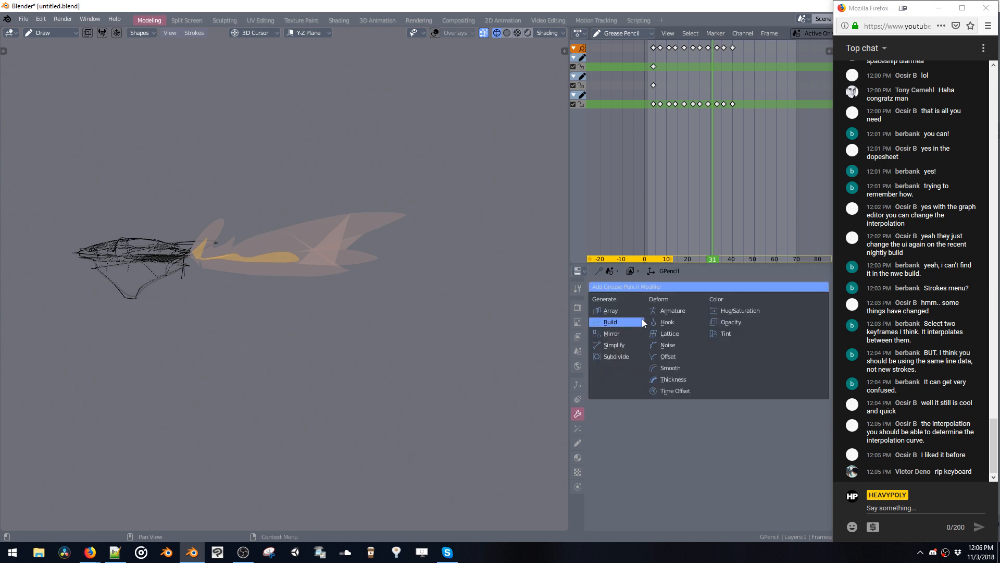
{"action": "left_click", "coordinate": [659, 348]}
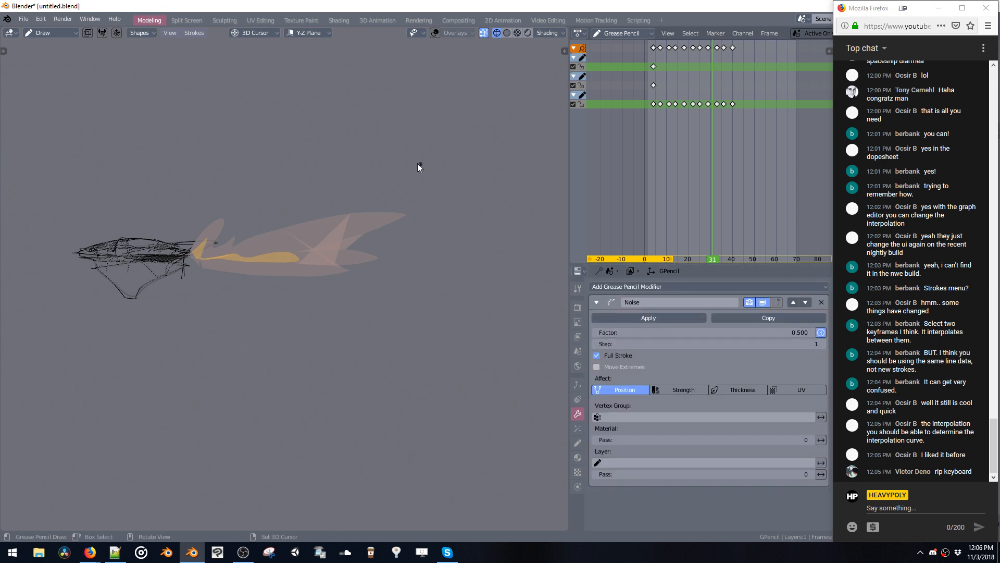
{"action": "key", "text": "space"}
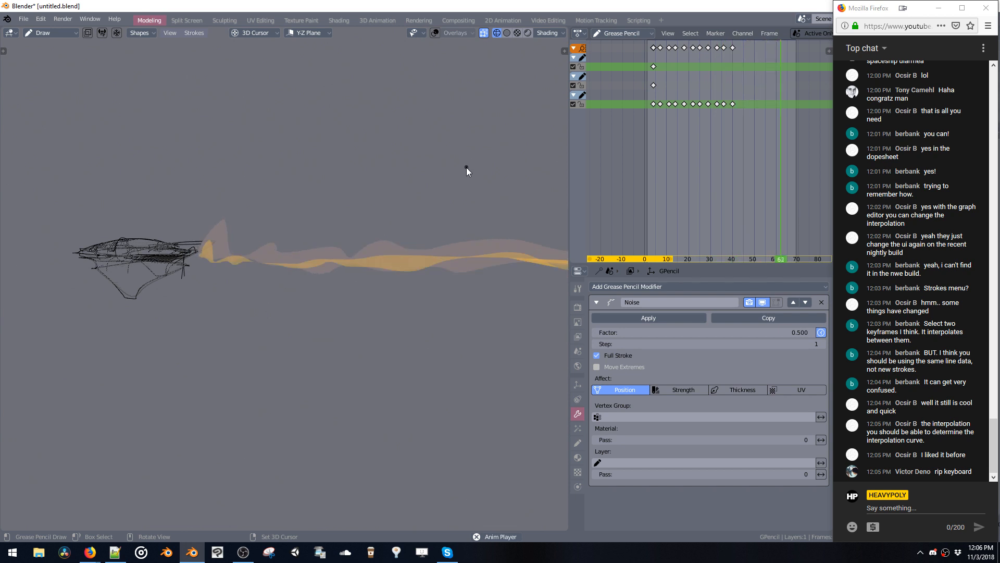
{"action": "key", "text": "space"}
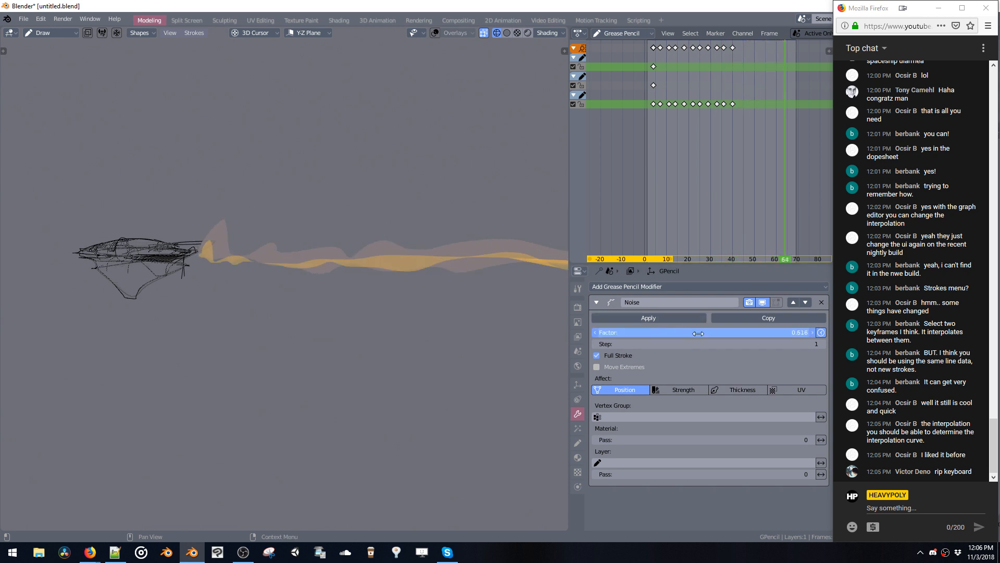
Raise the Noise modifier's factor to 30 while playing the animation.
{"action": "left_click_drag", "start_coordinate": [769, 337], "coordinate": [782, 337]}
{"action": "key", "text": "space"}
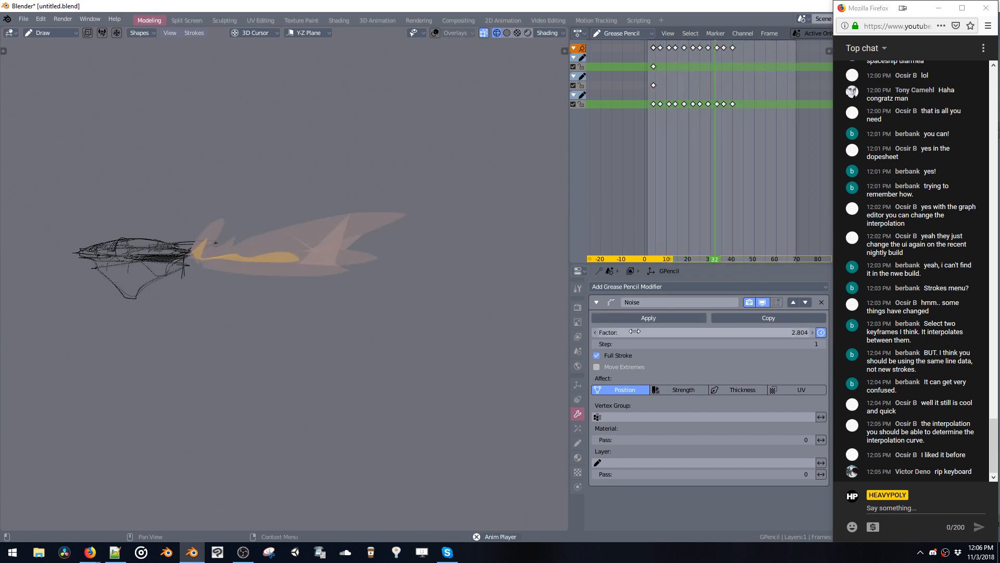
{"action": "mouse_move", "coordinate": [635, 331]}
{"action": "left_mouse_down"}
{"action": "mouse_move", "coordinate": [846, 335]}
{"action": "mouse_move", "coordinate": [650, 329]}
{"action": "mouse_move", "coordinate": [829, 335]}
{"action": "left_mouse_up"}
{"action": "left_click_drag", "start_coordinate": [683, 332], "coordinate": [738, 336]}
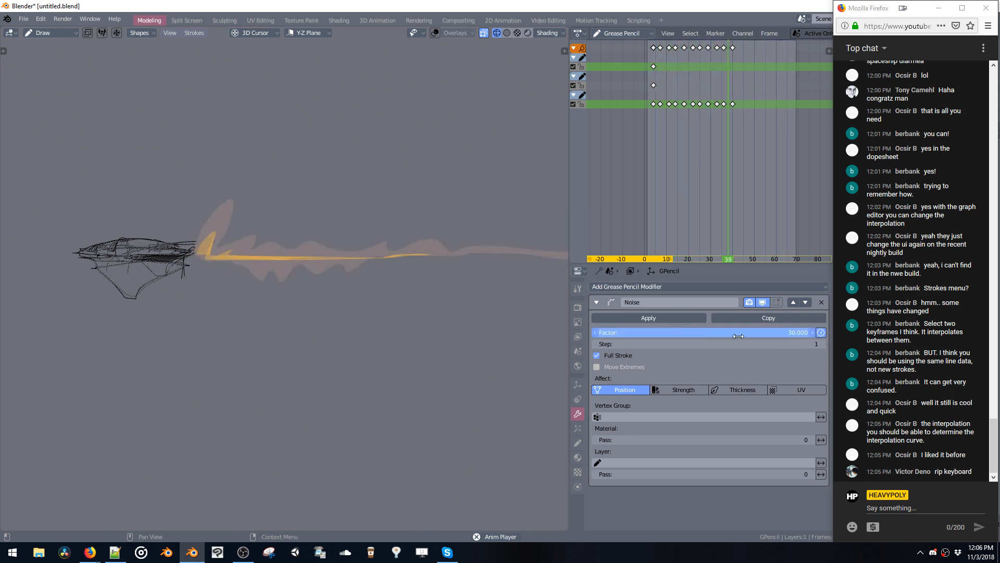
{"action": "left_click", "coordinate": [670, 332]}
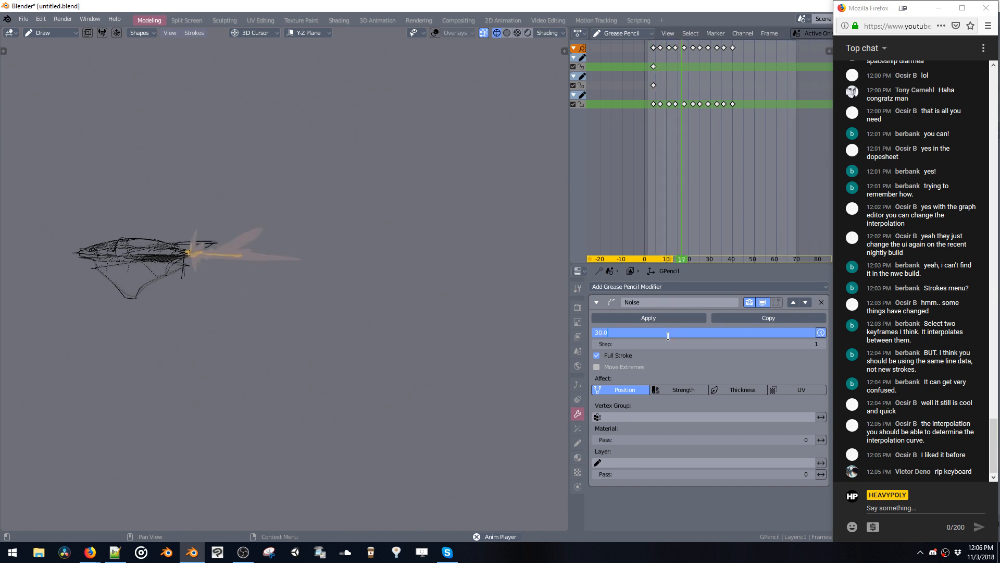
{"action": "key", "text": "Return"}
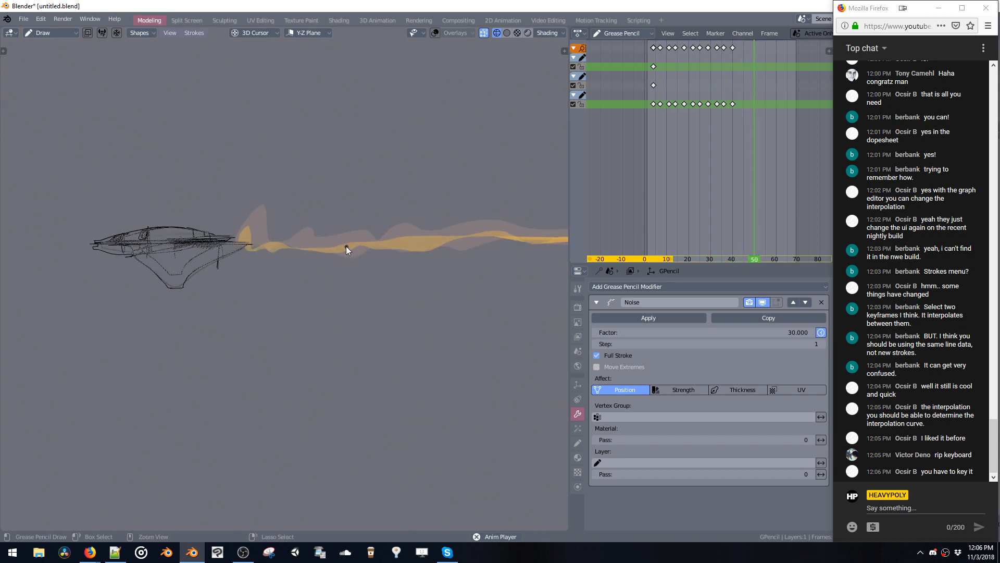
Try the noise on Strength, Thickness and UV in a close-up of the flame, and turn all three off again.
{"action": "mouse_move", "coordinate": [345, 246]}
{"action": "middle_mouse_down"}
{"action": "mouse_move", "coordinate": [358, 193]}
{"action": "mouse_move", "coordinate": [405, 215]}
{"action": "mouse_move", "coordinate": [347, 211]}
{"action": "mouse_move", "coordinate": [368, 208]}
{"action": "mouse_move", "coordinate": [361, 201]}
{"action": "middle_mouse_up"}
{"action": "left_click", "coordinate": [669, 390]}
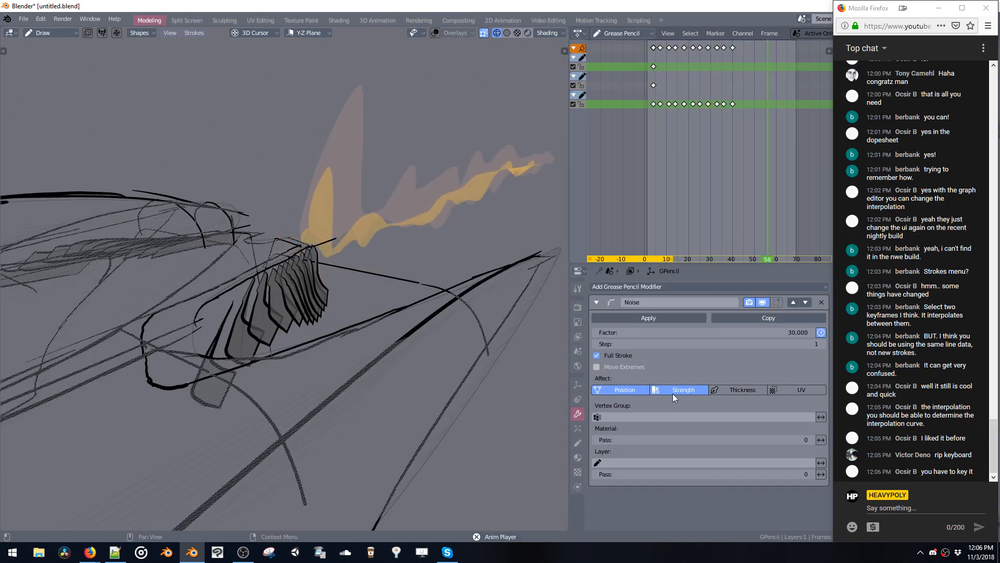
{"action": "left_click", "coordinate": [732, 392]}
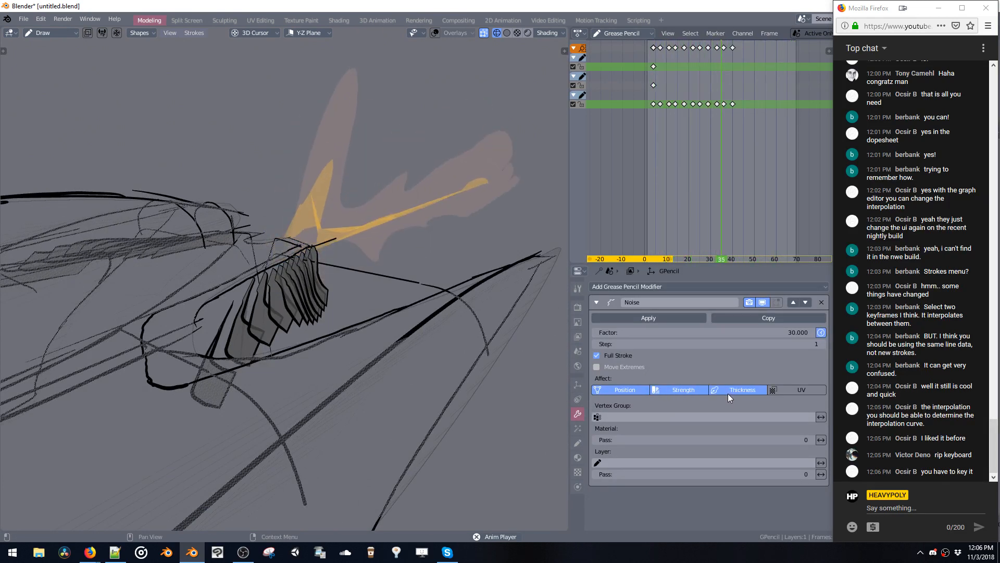
{"action": "left_click", "coordinate": [779, 393]}
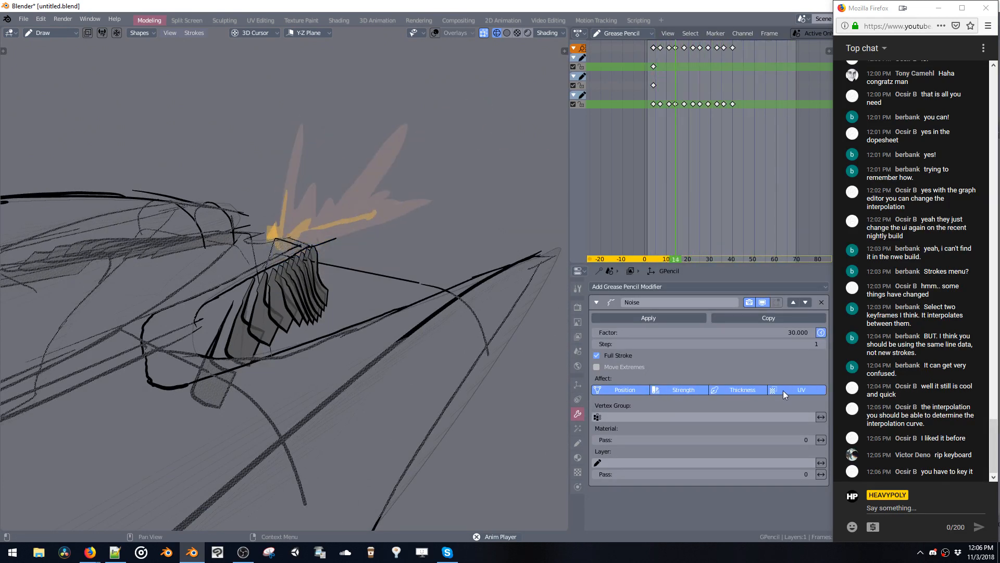
{"action": "left_click", "coordinate": [782, 391]}
{"action": "left_click", "coordinate": [738, 389]}
{"action": "left_click", "coordinate": [680, 389]}
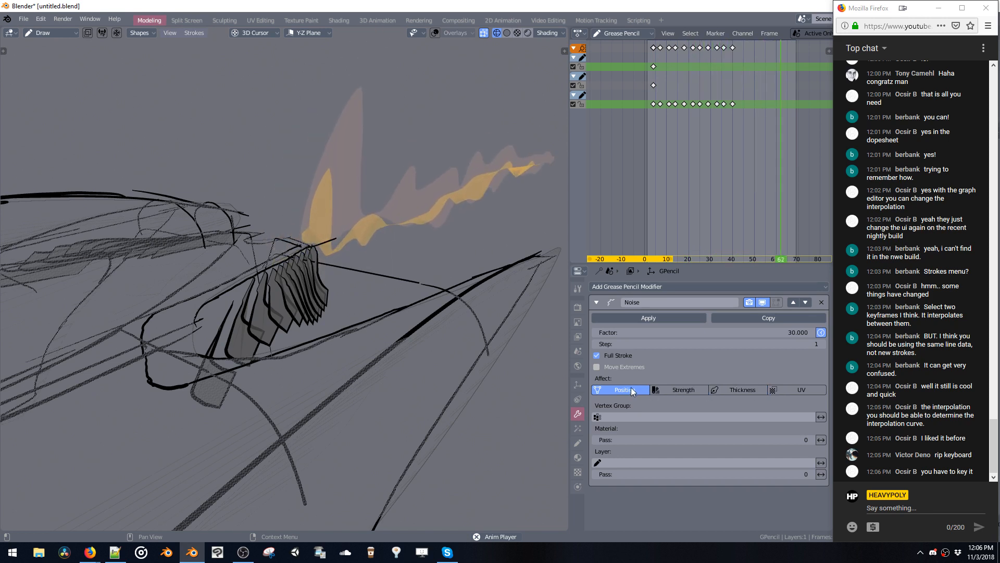
Test the noise's Position, Move Extremes and Full Stroke options during playback, restoring Position and Full Stroke with Move Extremes off.
{"action": "left_click", "coordinate": [630, 389]}
{"action": "left_click", "coordinate": [596, 368]}
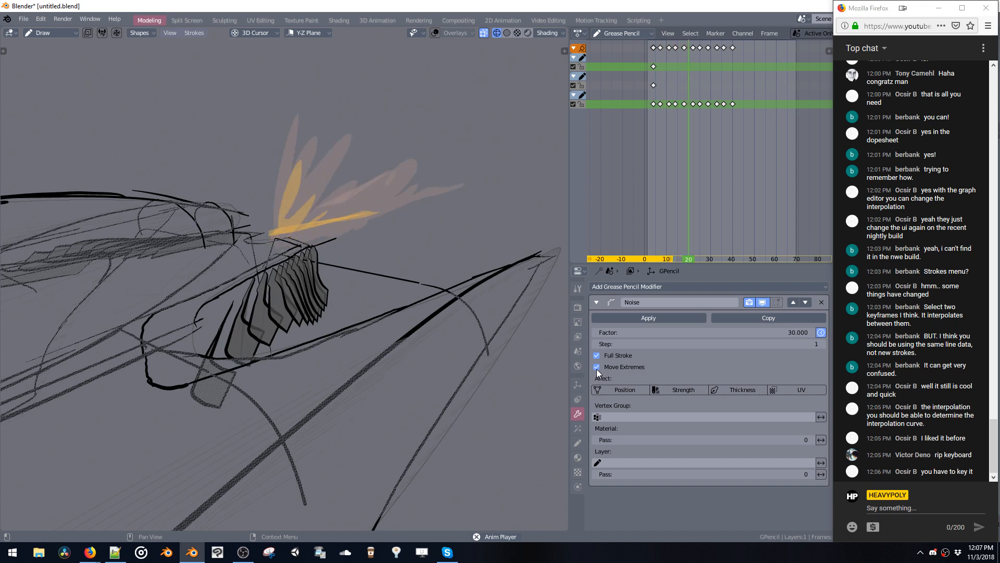
{"action": "left_click", "coordinate": [596, 367]}
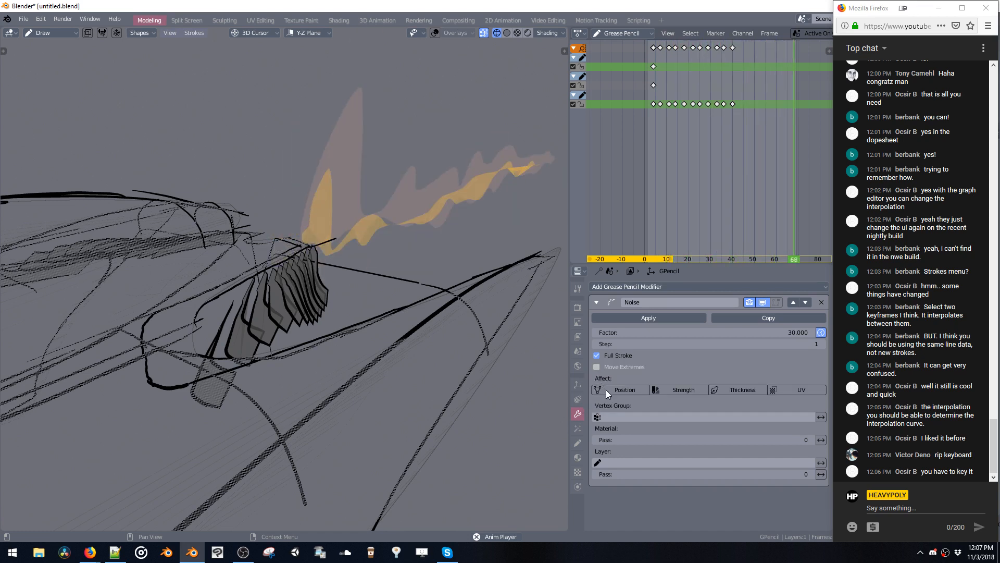
{"action": "left_click", "coordinate": [605, 389]}
{"action": "left_click", "coordinate": [597, 367]}
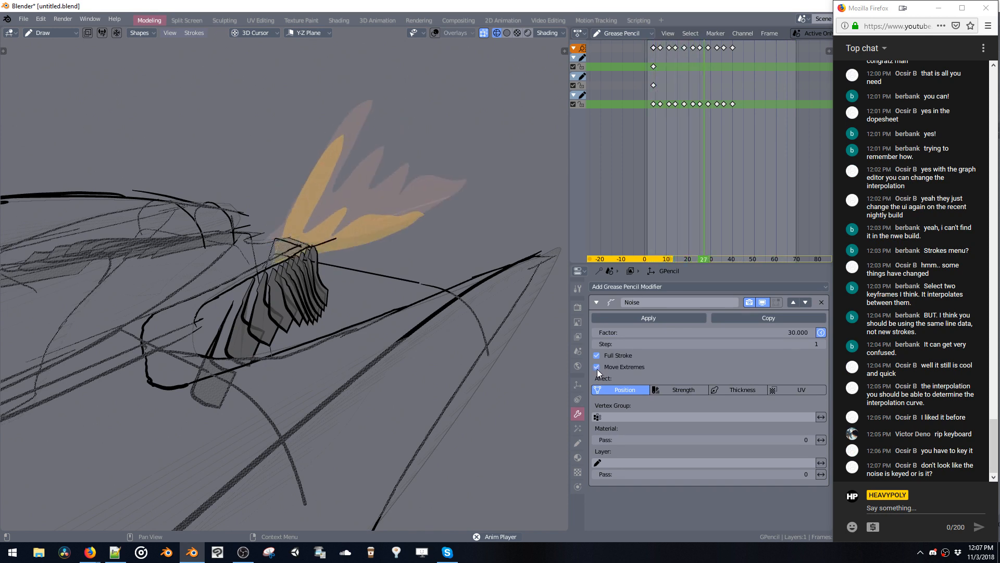
{"action": "left_click", "coordinate": [597, 368]}
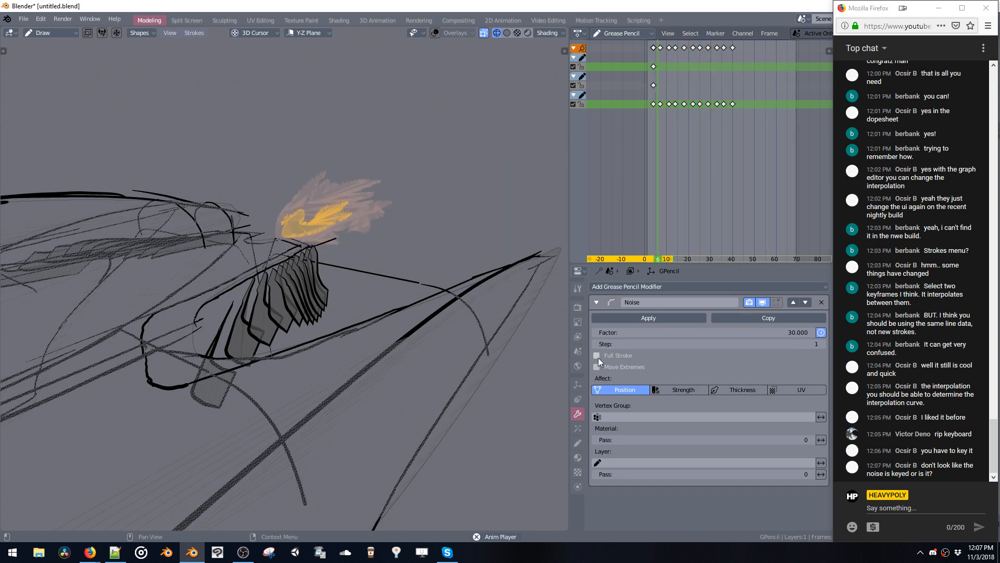
{"action": "left_click", "coordinate": [597, 356]}
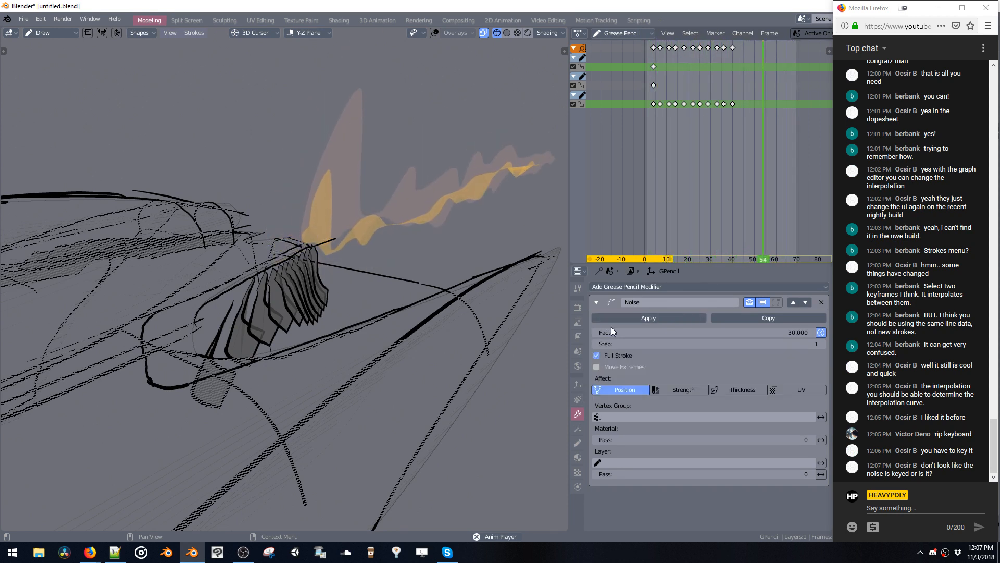
Set the Noise modifier's step to 3, keep its factor at 30 and collapse its settings.
{"action": "left_click", "coordinate": [781, 332]}
{"action": "key", "text": "Return"}
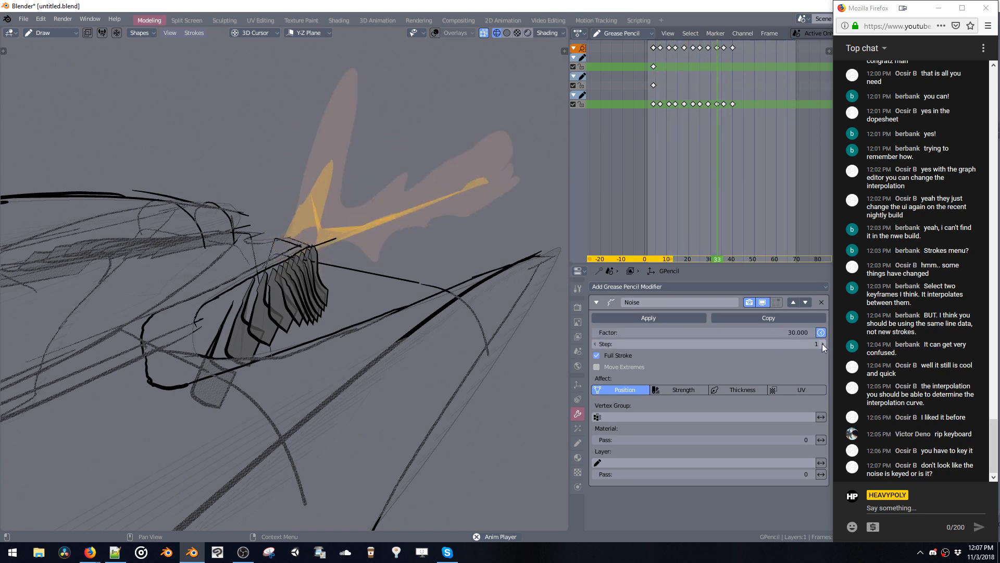
{"action": "left_click", "coordinate": [823, 344]}
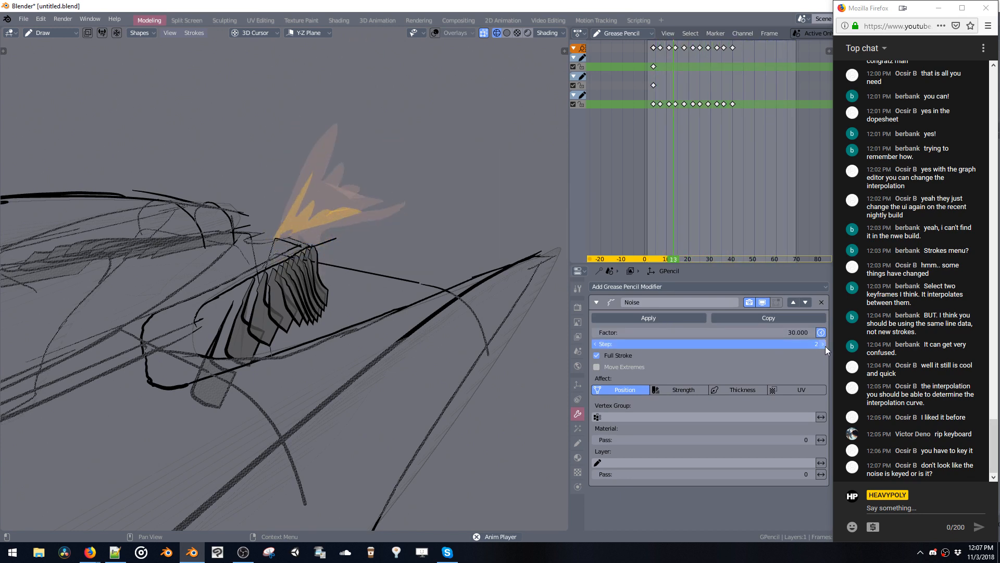
{"action": "left_click", "coordinate": [823, 345]}
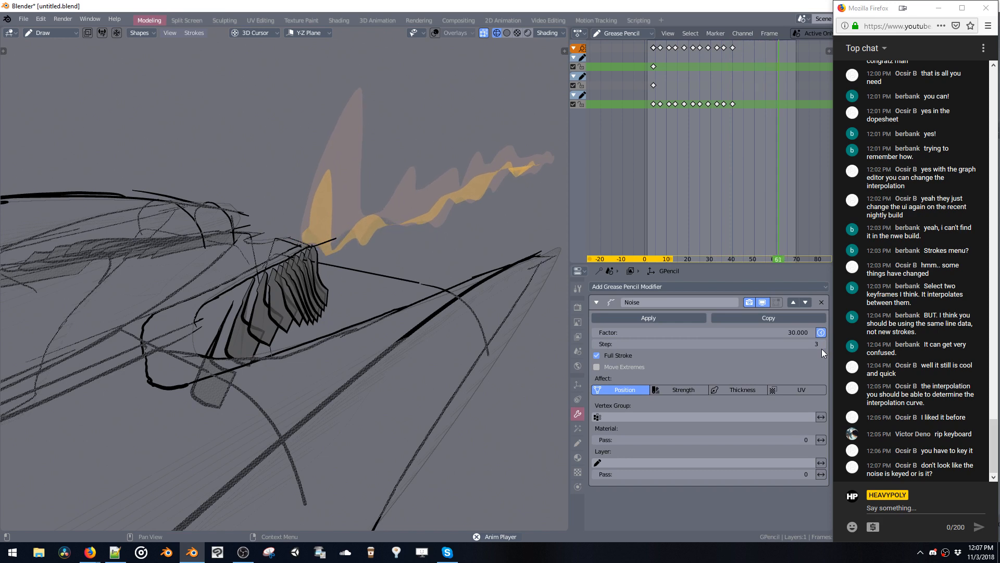
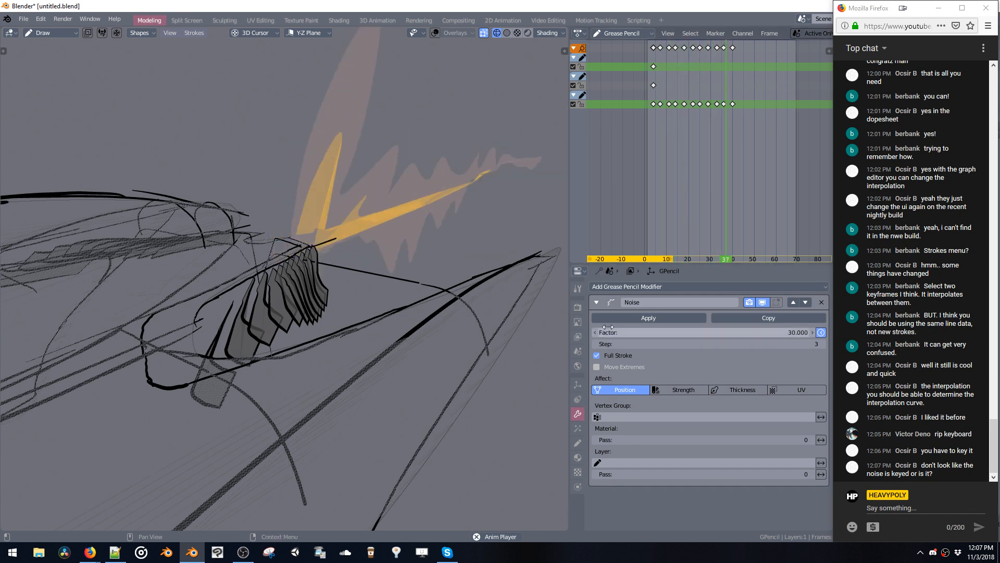
{"action": "left_click", "coordinate": [713, 334]}
{"action": "left_click", "coordinate": [597, 302]}
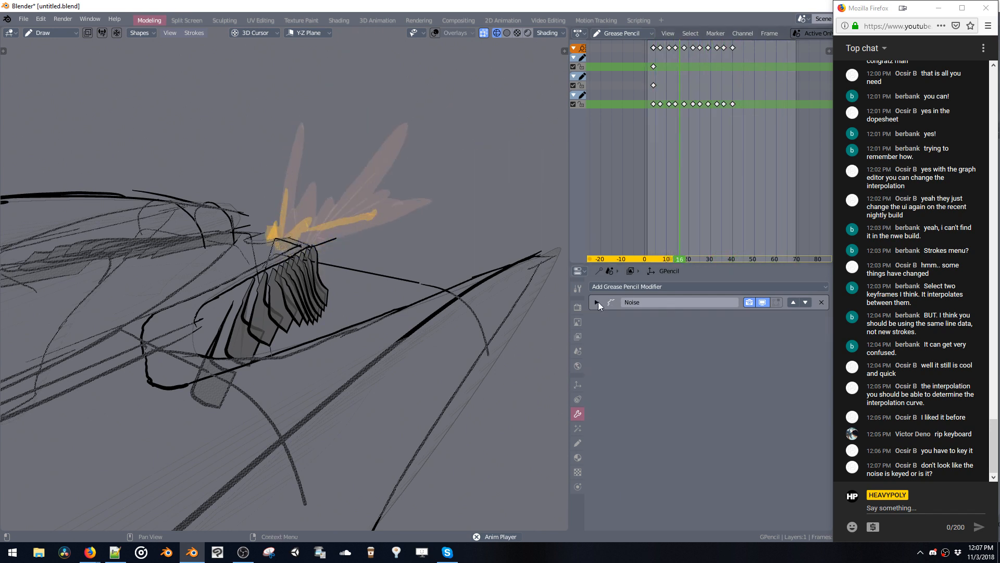
Add a second Noise modifier to the flame and set its factor to 30.
{"action": "left_click", "coordinate": [655, 287]}
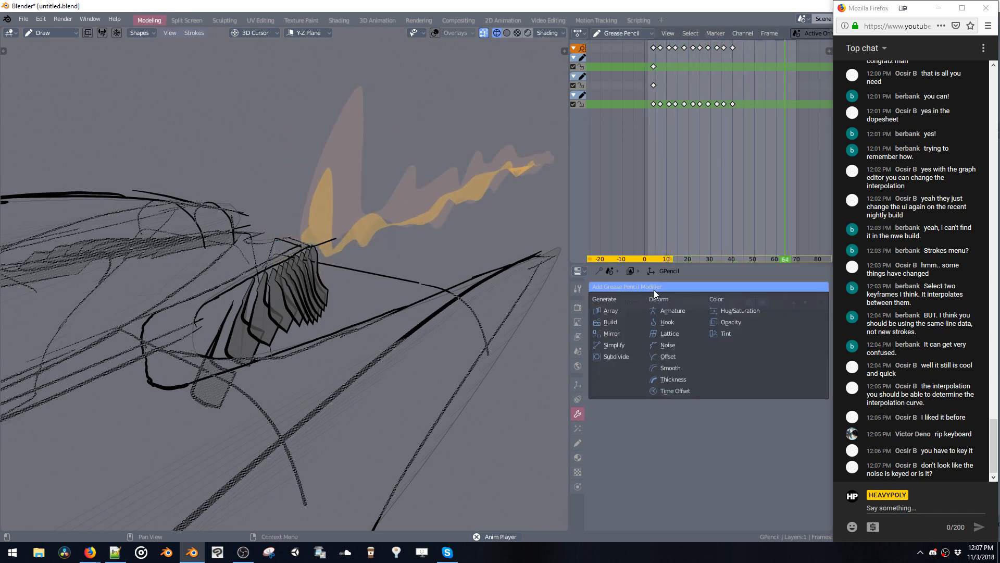
{"action": "left_click", "coordinate": [676, 342]}
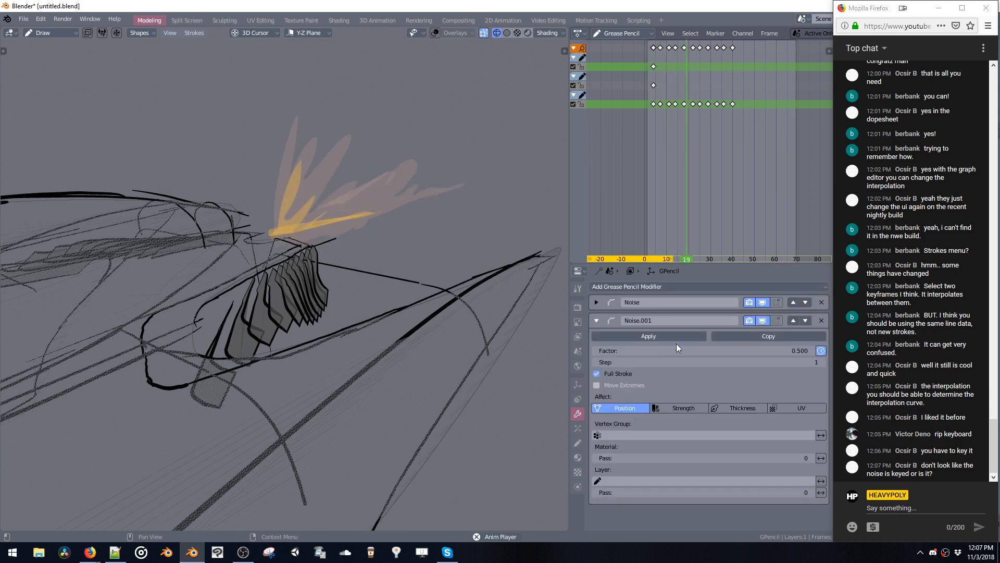
{"action": "left_click", "coordinate": [651, 351]}
{"action": "left_click_drag", "start_coordinate": [857, 360], "coordinate": [758, 353]}
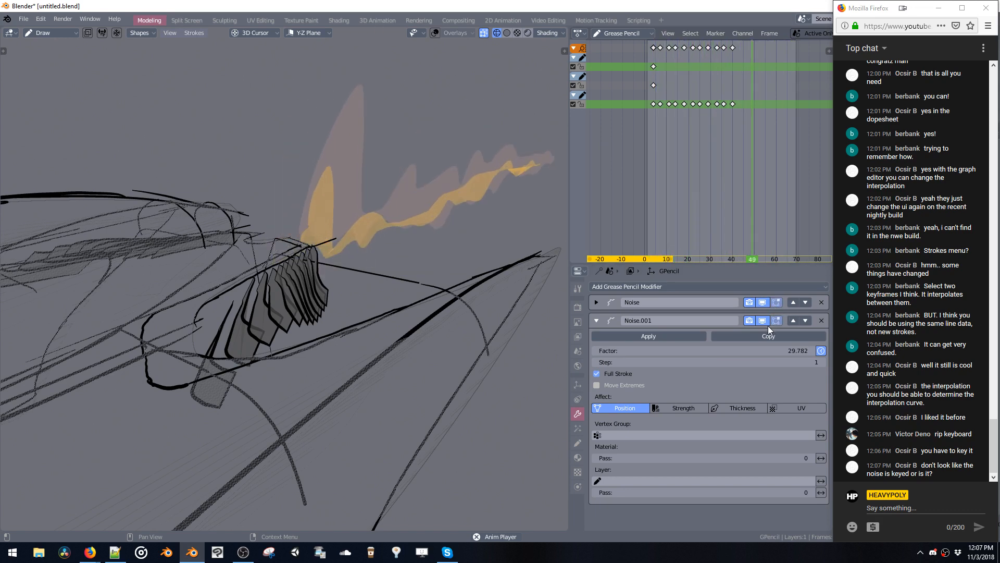
{"action": "left_click_drag", "start_coordinate": [769, 351], "coordinate": [786, 352]}
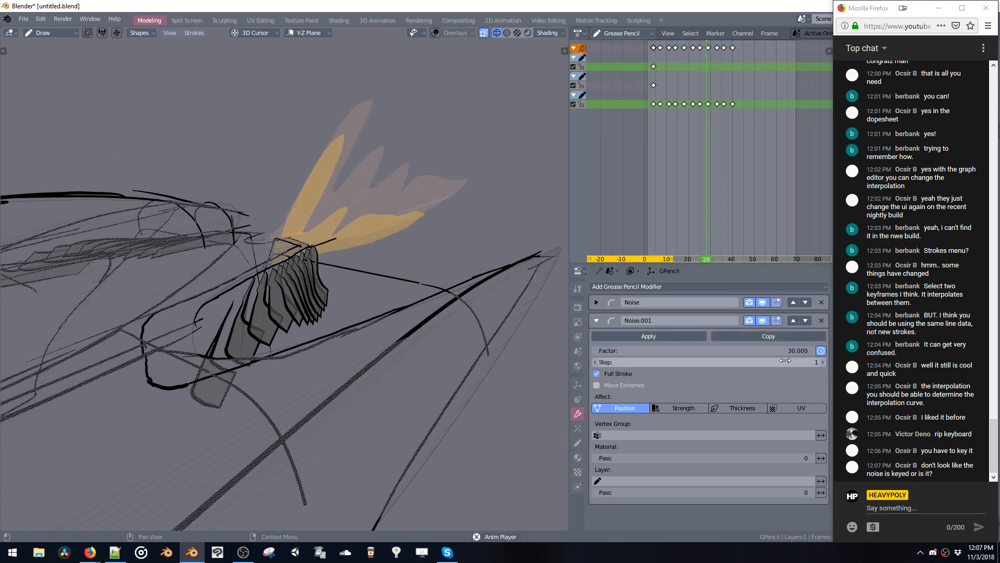
Try the second Noise modifier's Strength and Thickness options, and return it to affecting Position only.
{"action": "left_click", "coordinate": [674, 412]}
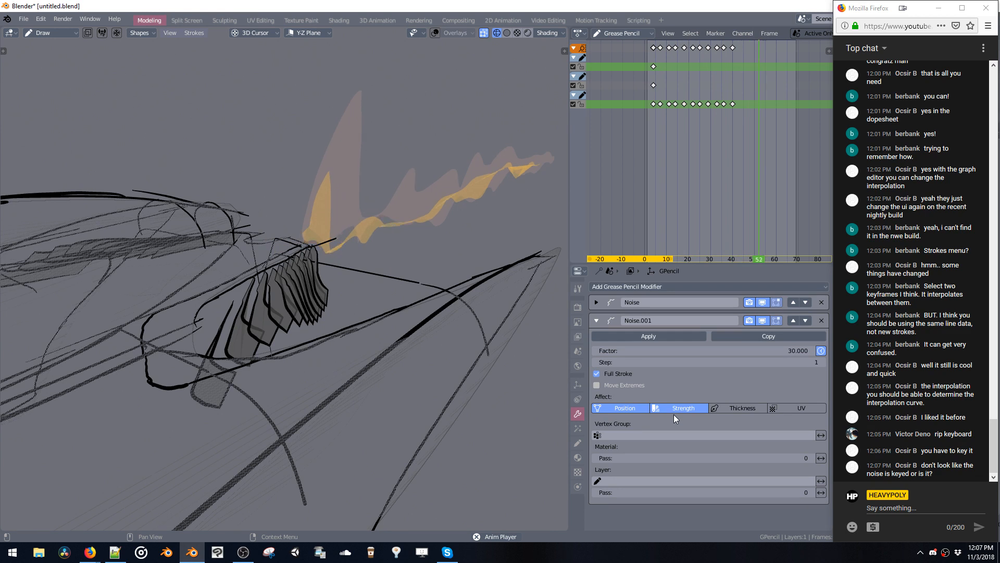
{"action": "left_click", "coordinate": [730, 409]}
{"action": "left_click", "coordinate": [730, 410]}
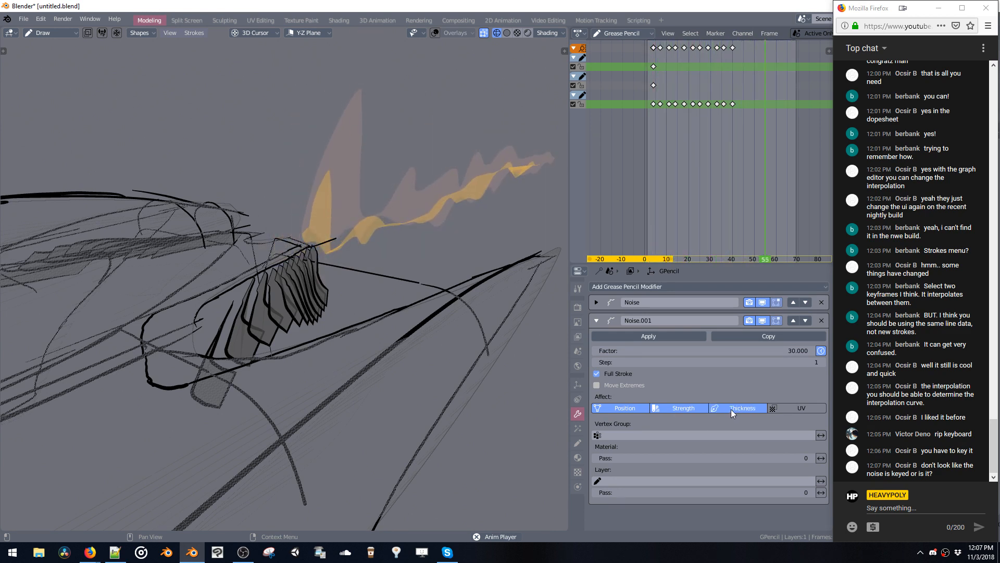
{"action": "left_click", "coordinate": [630, 411]}
{"action": "left_click", "coordinate": [630, 411]}
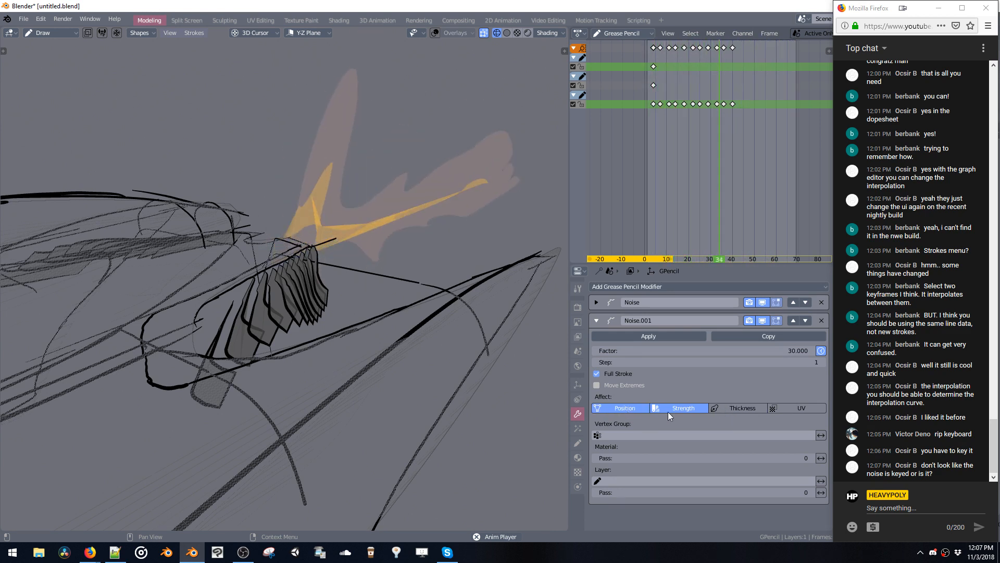
{"action": "left_click", "coordinate": [667, 411]}
Change Material.003's fill colour to a warm grey with R 0.621, G 0.586 and B 0.586.
{"action": "mouse_move", "coordinate": [402, 308]}
{"action": "middle_mouse_down"}
{"action": "mouse_move", "coordinate": [353, 276]}
{"action": "mouse_move", "coordinate": [331, 360]}
{"action": "mouse_move", "coordinate": [309, 296]}
{"action": "mouse_move", "coordinate": [276, 303]}
{"action": "mouse_move", "coordinate": [264, 274]}
{"action": "mouse_move", "coordinate": [177, 256]}
{"action": "mouse_move", "coordinate": [201, 252]}
{"action": "middle_mouse_up"}
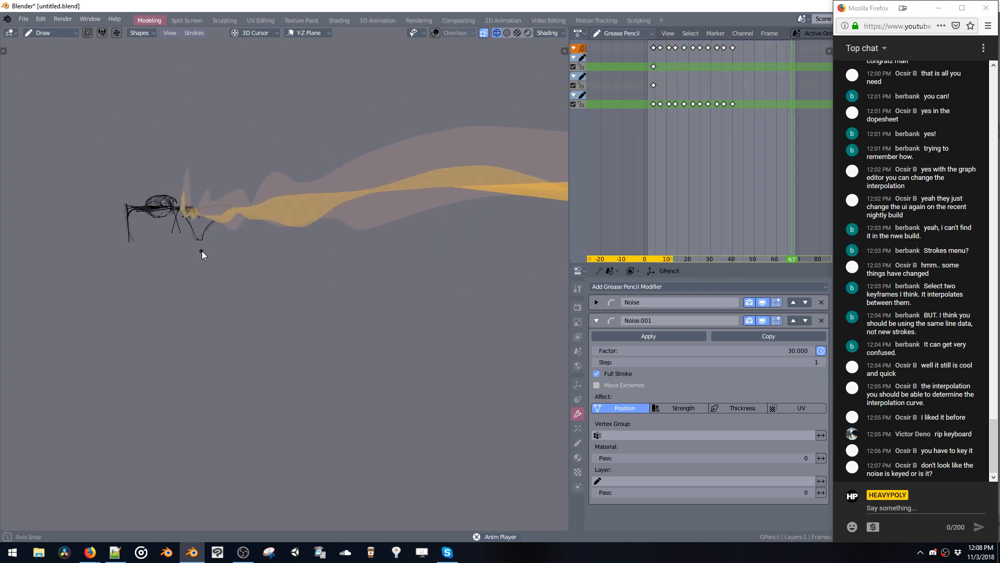
{"action": "right_click", "coordinate": [295, 250]}
{"action": "left_click", "coordinate": [339, 344]}
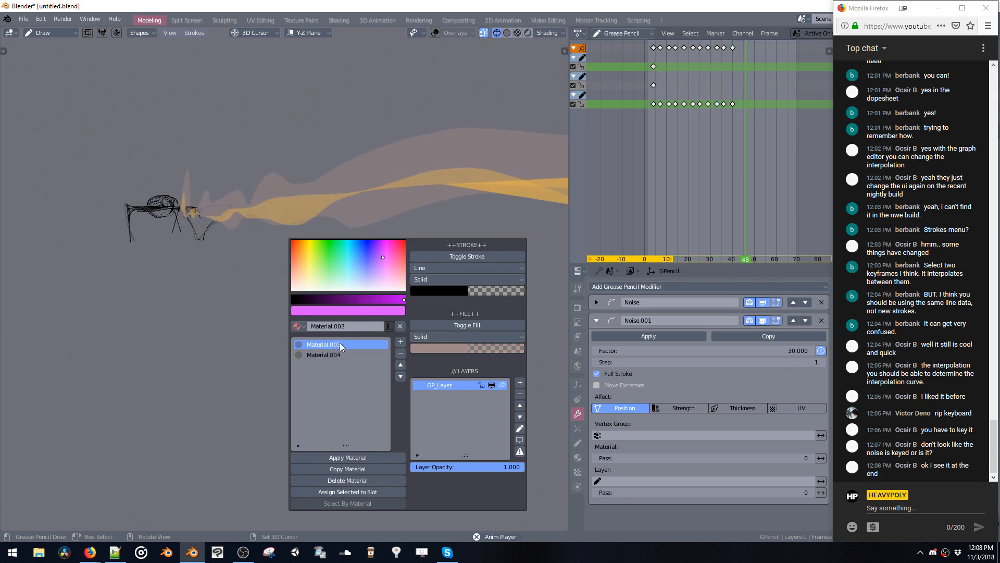
{"action": "left_click", "coordinate": [433, 347]}
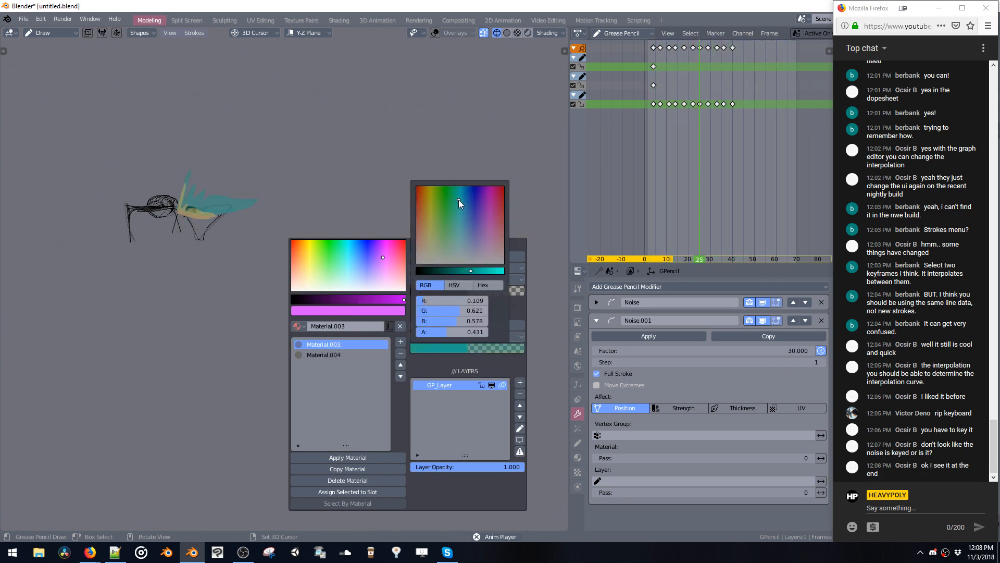
{"action": "left_click_drag", "start_coordinate": [459, 199], "coordinate": [404, 259]}
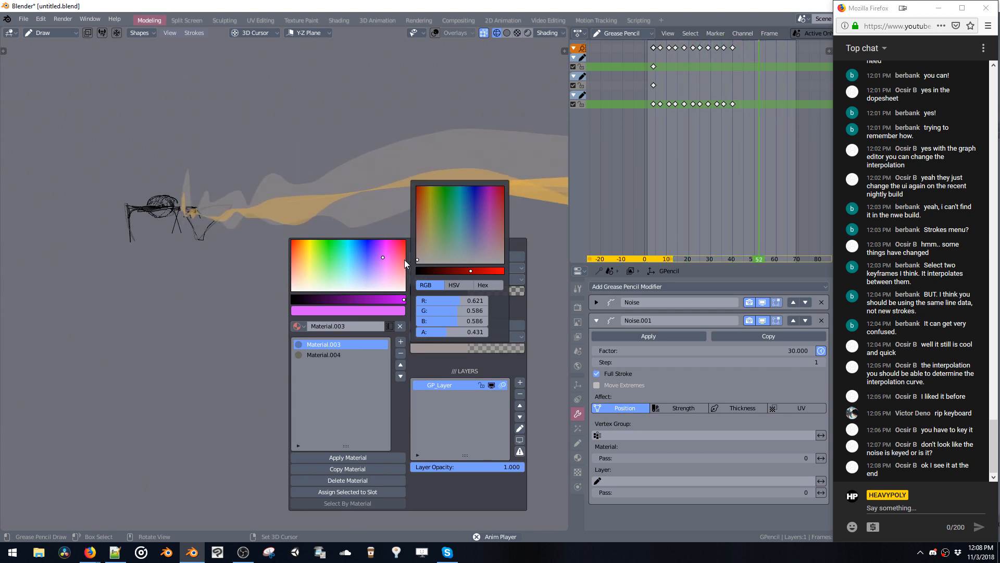
Make the flame's fill colours fully opaque by raising the alpha of Material.004 and Material.003 to 1.000.
{"action": "left_click", "coordinate": [436, 347]}
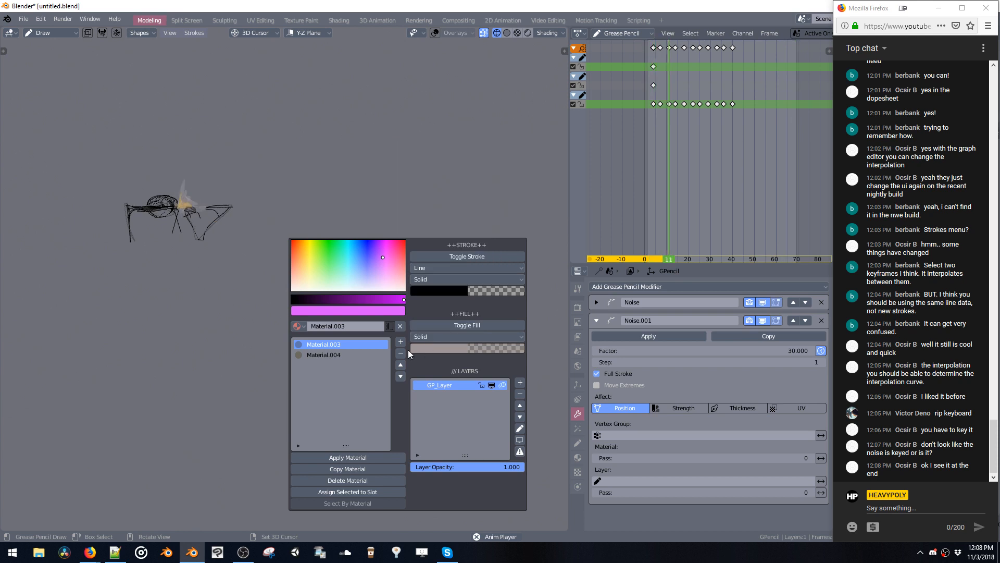
{"action": "left_click", "coordinate": [332, 355]}
{"action": "left_click", "coordinate": [440, 347]}
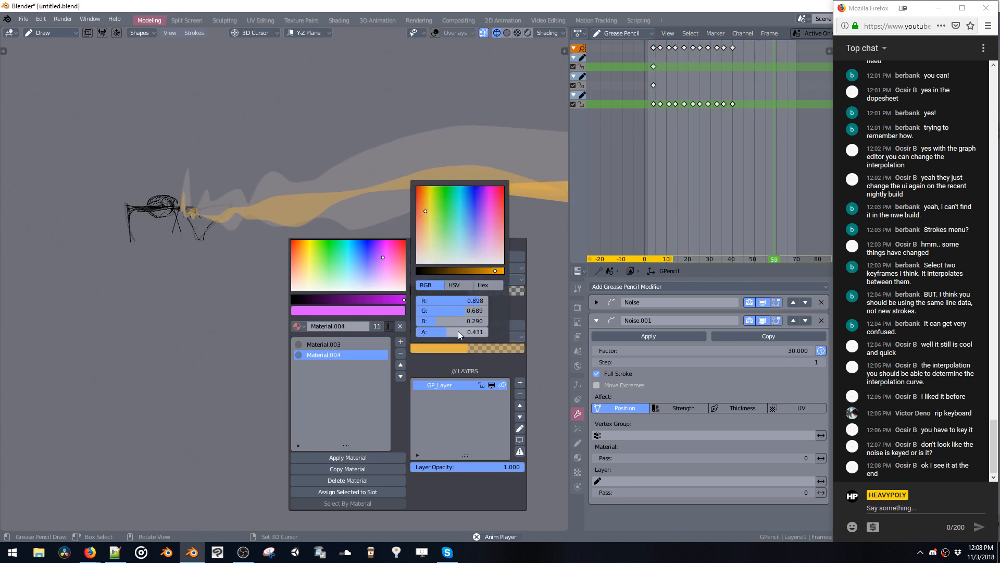
{"action": "left_click_drag", "start_coordinate": [458, 331], "coordinate": [493, 332]}
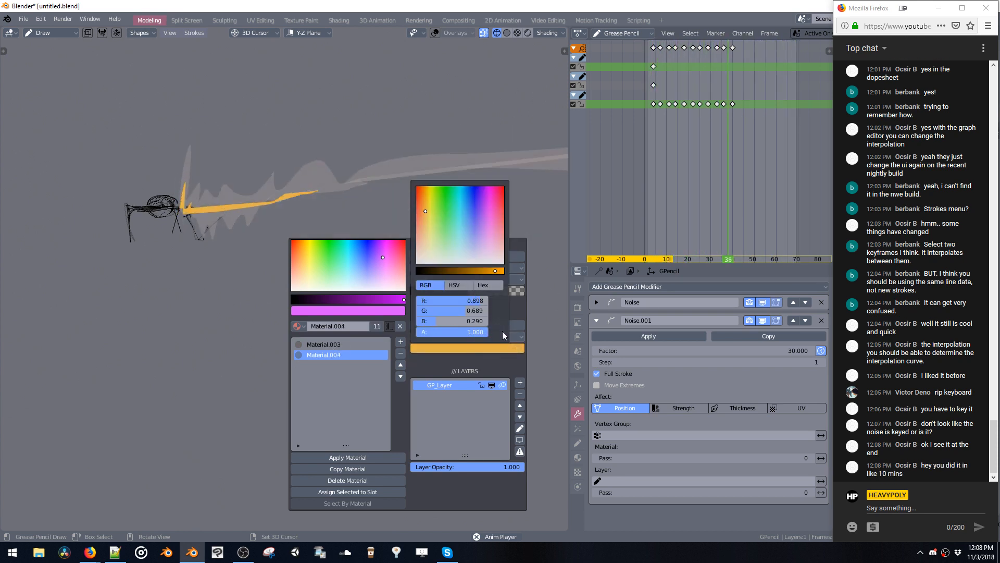
{"action": "left_click", "coordinate": [344, 344]}
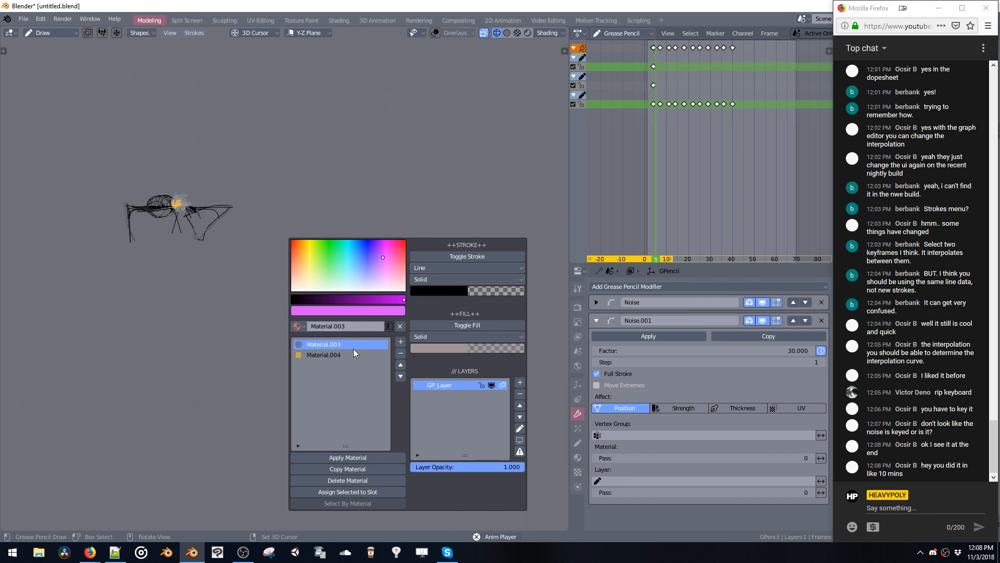
{"action": "left_click", "coordinate": [463, 348]}
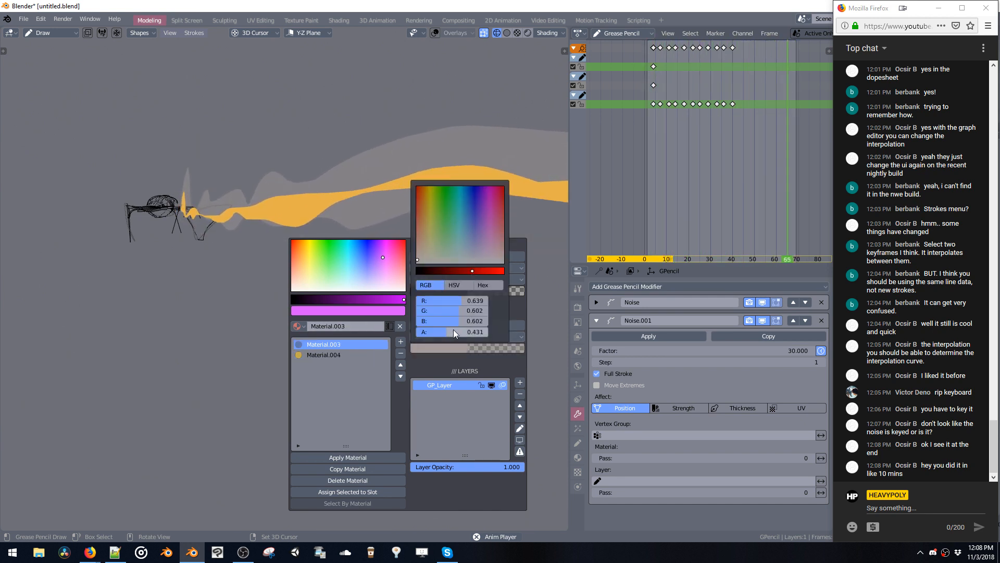
{"action": "left_click_drag", "start_coordinate": [453, 332], "coordinate": [490, 334]}
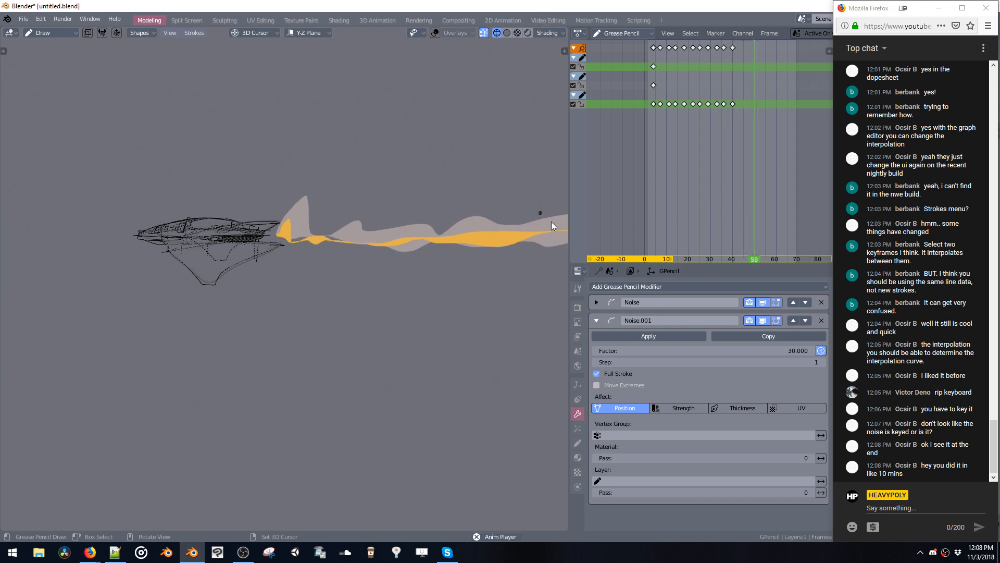
Enable Use Nodes for the world and set the viewport shading background to World.
{"action": "left_click", "coordinate": [576, 346]}
{"action": "left_click", "coordinate": [577, 365]}
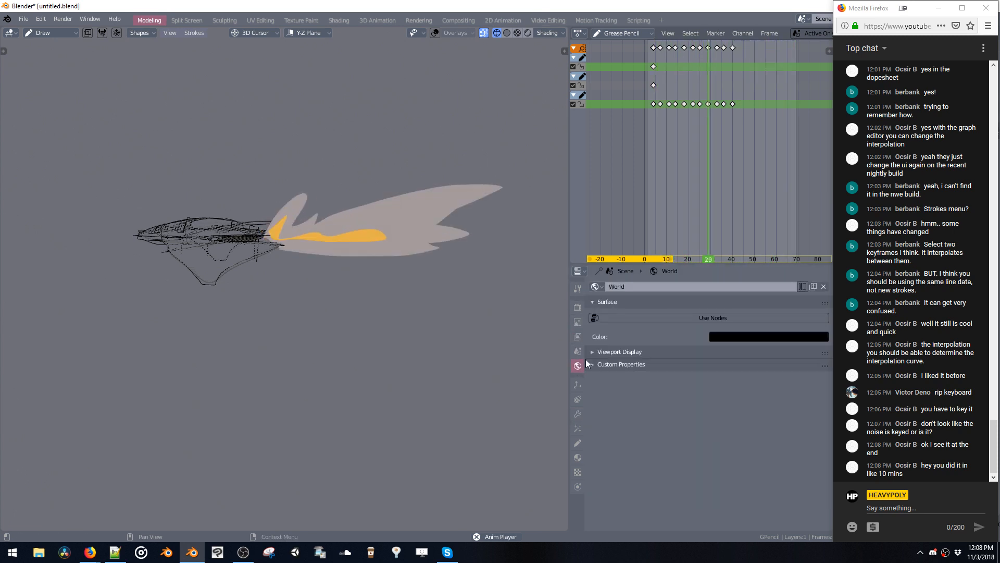
{"action": "left_click", "coordinate": [703, 319]}
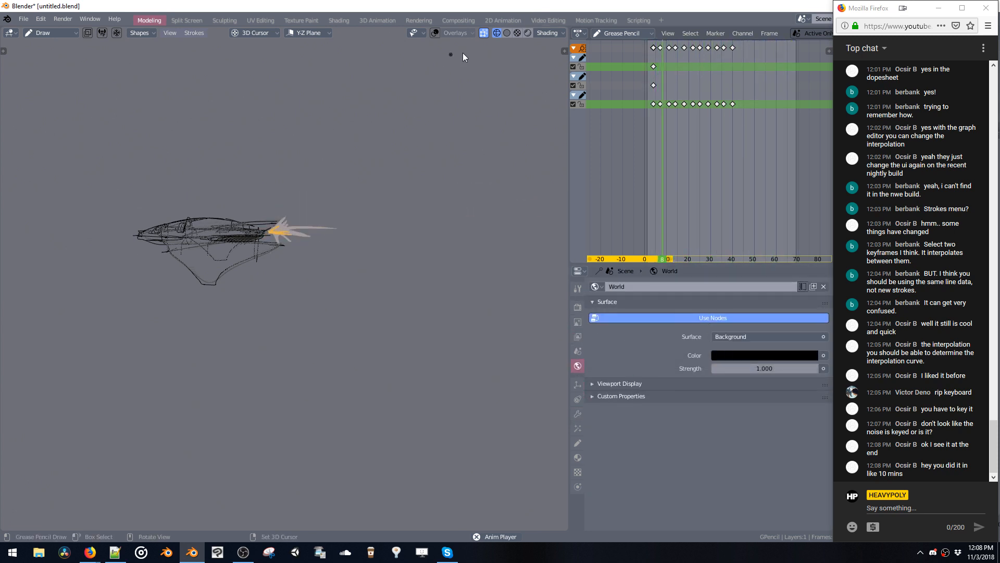
{"action": "left_click", "coordinate": [547, 32]}
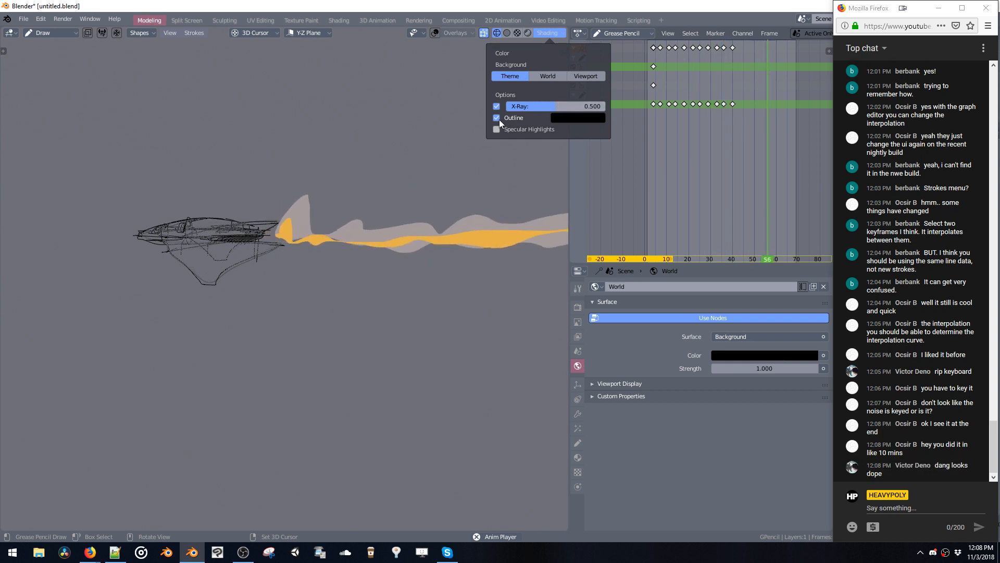
{"action": "left_click", "coordinate": [545, 74]}
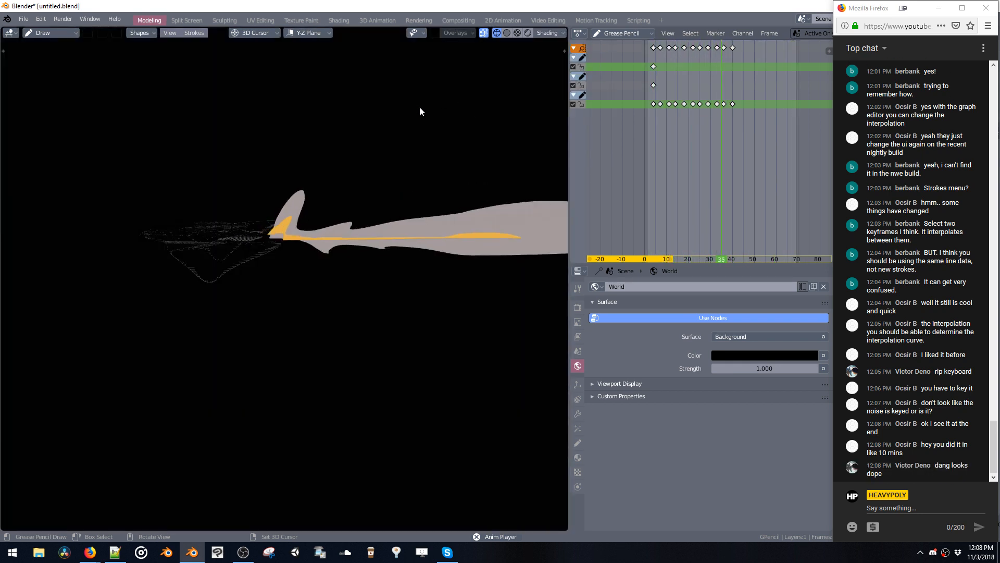
Orbit around the ship and compare the wireframe and shaded display modes against the black background during playback.
{"action": "mouse_move", "coordinate": [420, 107]}
{"action": "middle_mouse_down"}
{"action": "mouse_move", "coordinate": [522, 109]}
{"action": "mouse_move", "coordinate": [490, 122]}
{"action": "mouse_move", "coordinate": [493, 99]}
{"action": "mouse_move", "coordinate": [471, 99]}
{"action": "middle_mouse_up"}
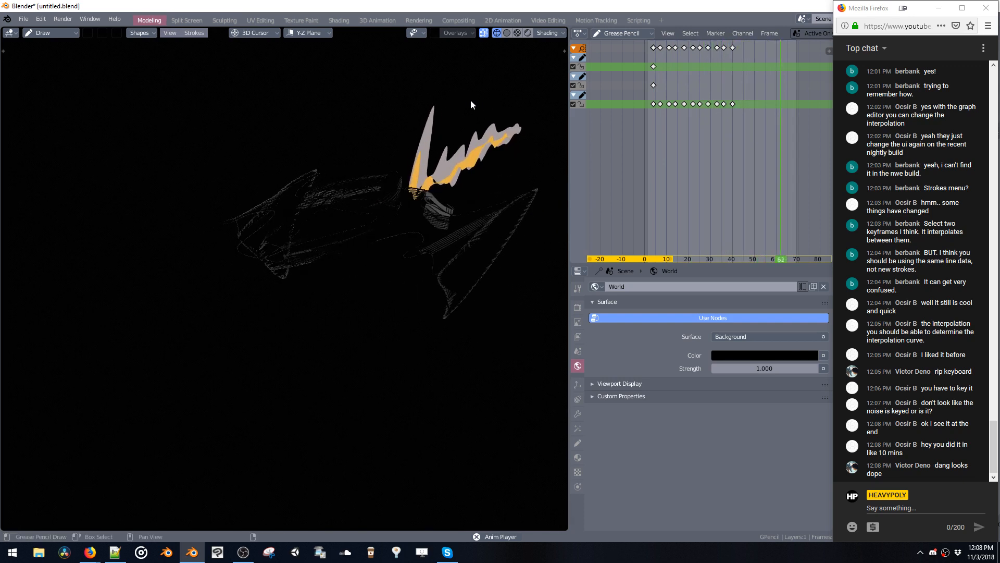
{"action": "key", "text": "z"}
{"action": "left_click", "coordinate": [353, 77]}
{"action": "key", "text": "z"}
{"action": "left_click", "coordinate": [352, 90]}
{"action": "key", "text": "z"}
{"action": "left_click", "coordinate": [329, 71]}
{"action": "key", "text": "z"}
{"action": "left_click", "coordinate": [365, 48]}
{"action": "key", "text": "z"}
{"action": "left_click", "coordinate": [373, 83]}
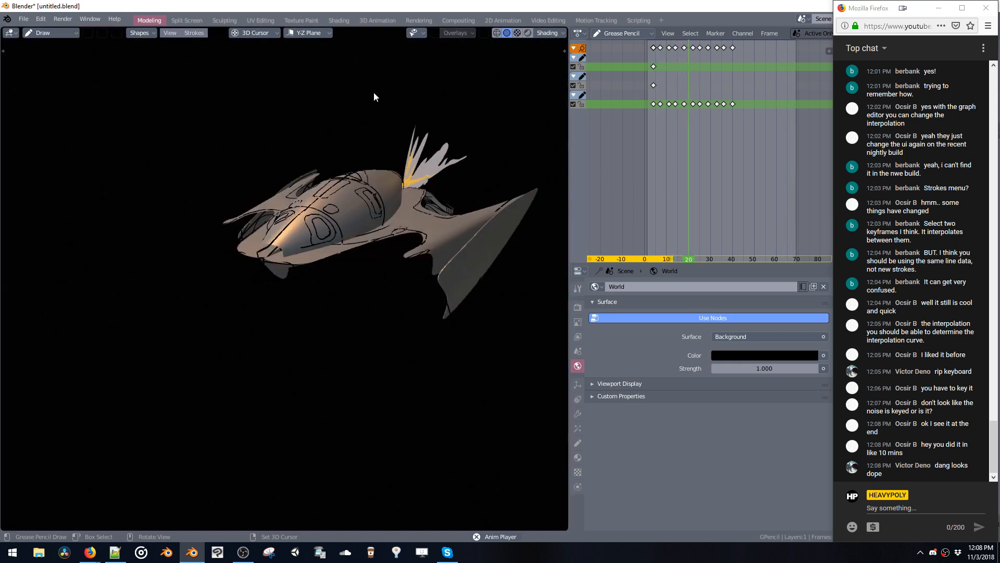
{"action": "key", "text": "z"}
{"action": "left_click", "coordinate": [330, 89]}
Display the ship in solid shading with flat lighting.
{"action": "key", "text": "z"}
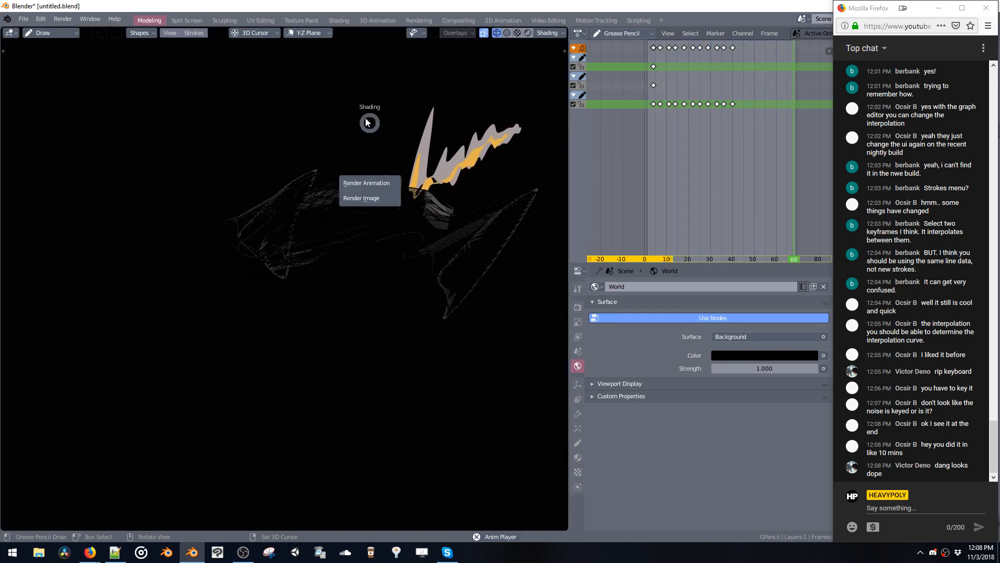
{"action": "left_click", "coordinate": [415, 109]}
{"action": "left_click", "coordinate": [545, 36]}
{"action": "left_click", "coordinate": [508, 66]}
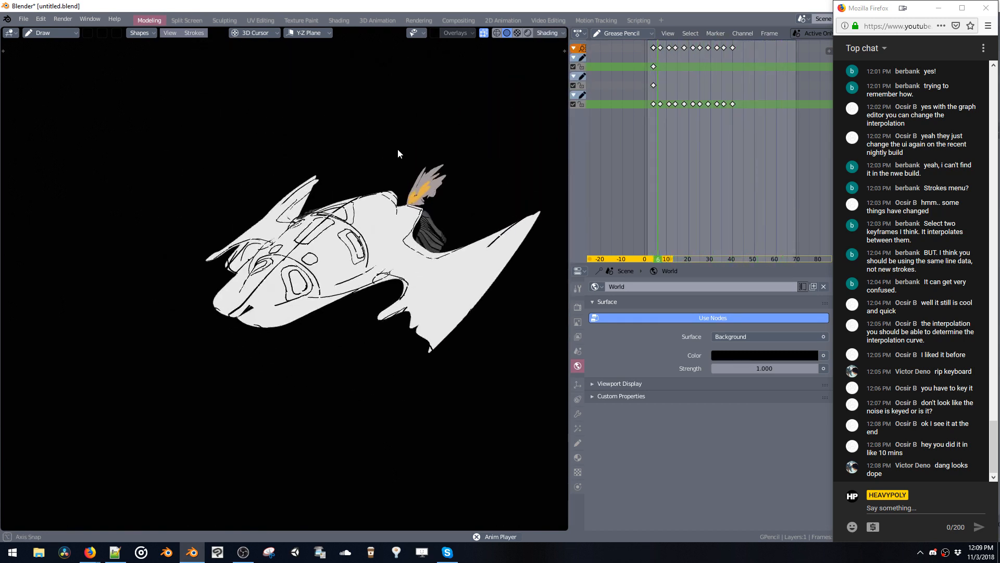
Orbit to an angled view of the ship and flame and try to create a camera there from Draw mode.
{"action": "key", "text": "grave"}
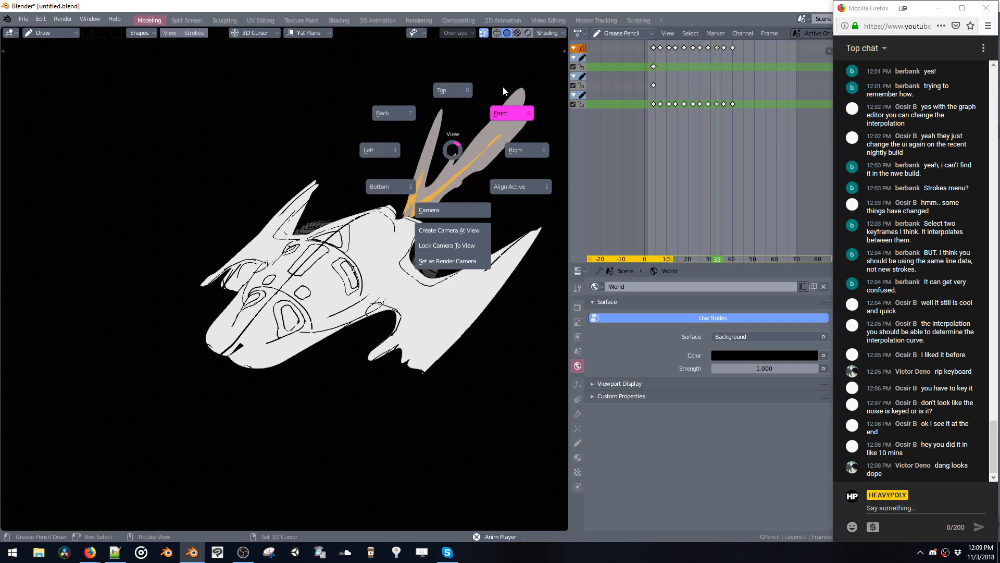
{"action": "left_click", "coordinate": [461, 159]}
{"action": "middle_click_drag", "start_coordinate": [462, 133], "coordinate": [388, 257]}
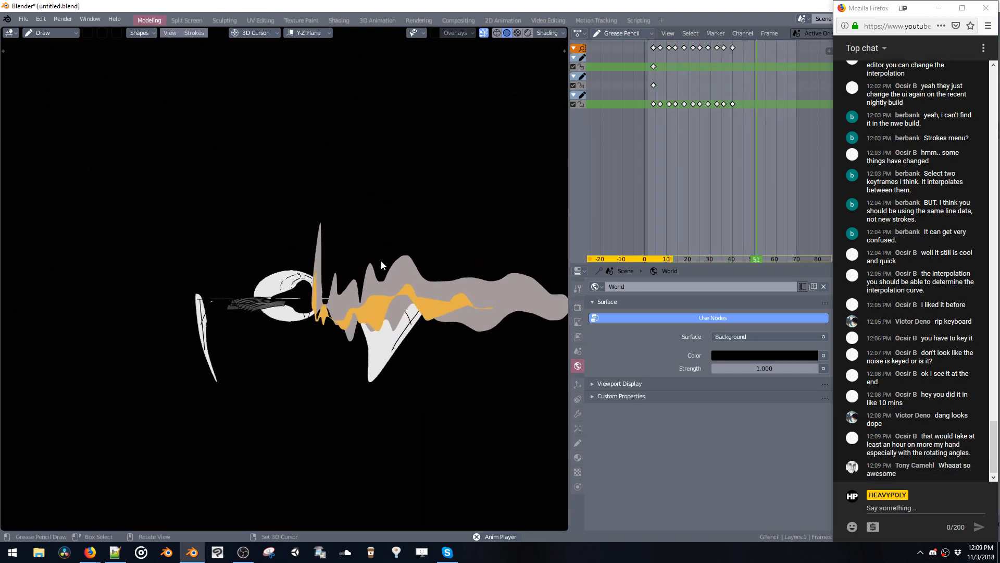
{"action": "key", "text": "grave"}
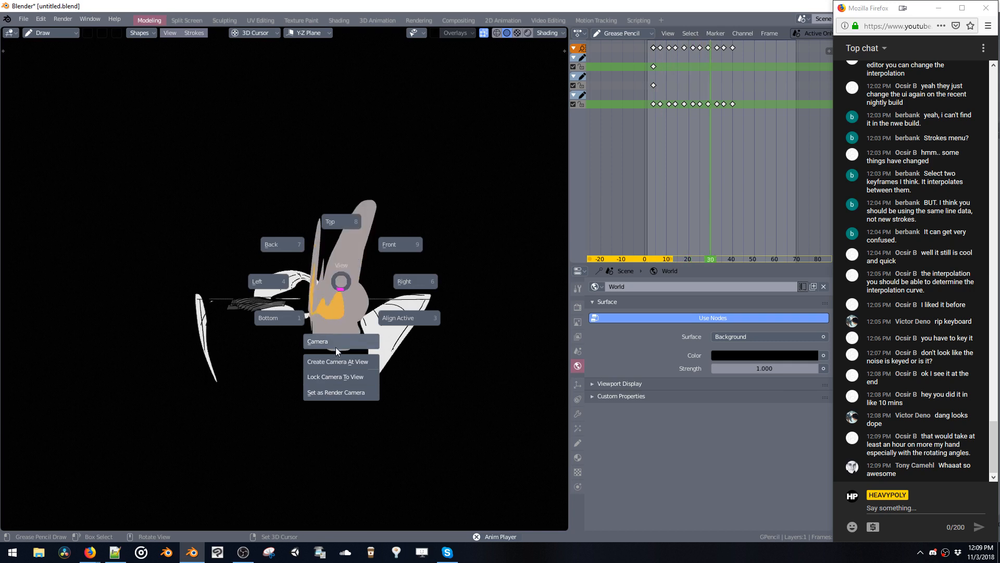
{"action": "left_click", "coordinate": [332, 364]}
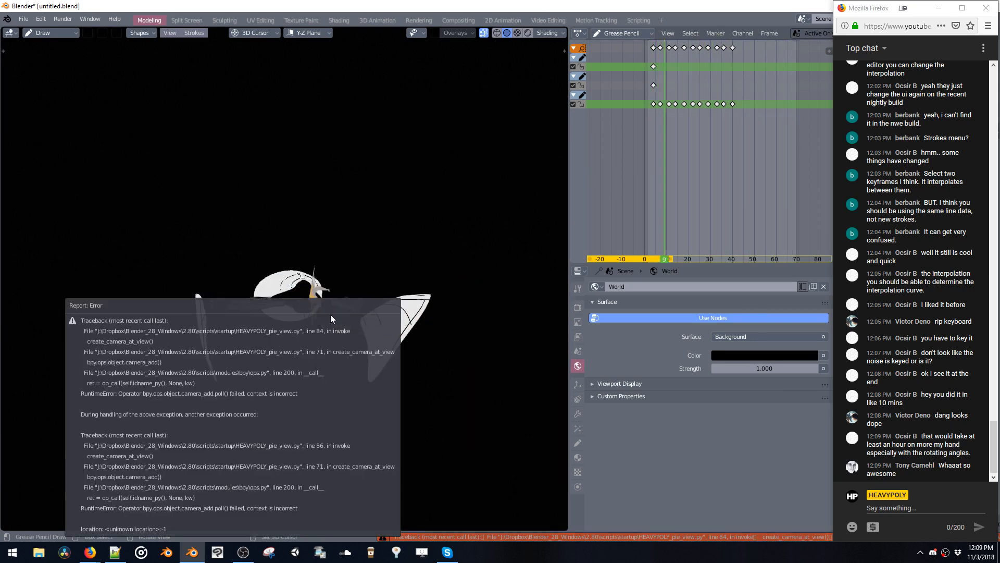
Switch to Object Mode, select the Plane in the Outliner and create a camera at the current view.
{"action": "key", "text": "Tab"}
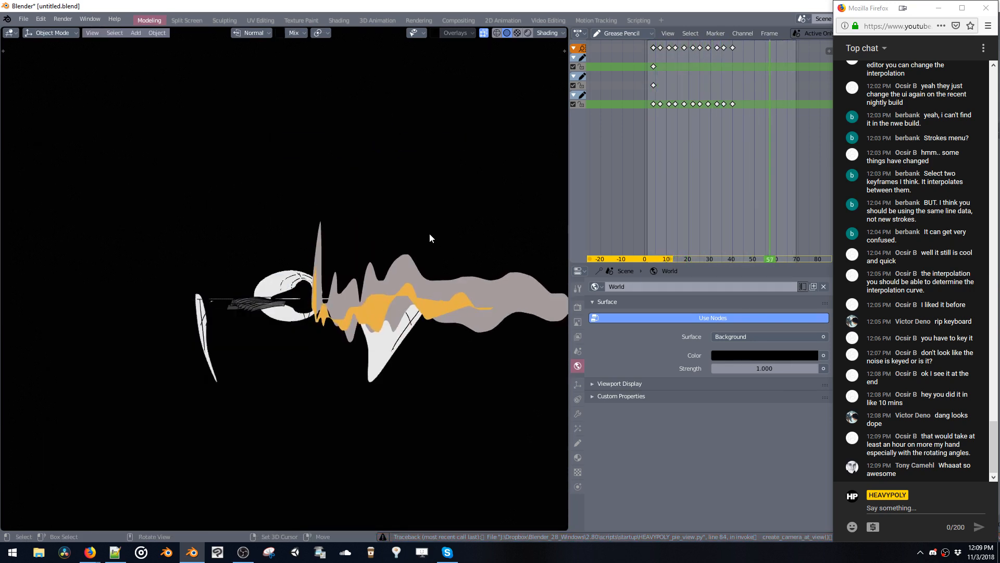
{"action": "key", "text": "ctrl+alt+shift+space"}
{"action": "left_click", "coordinate": [607, 207]}
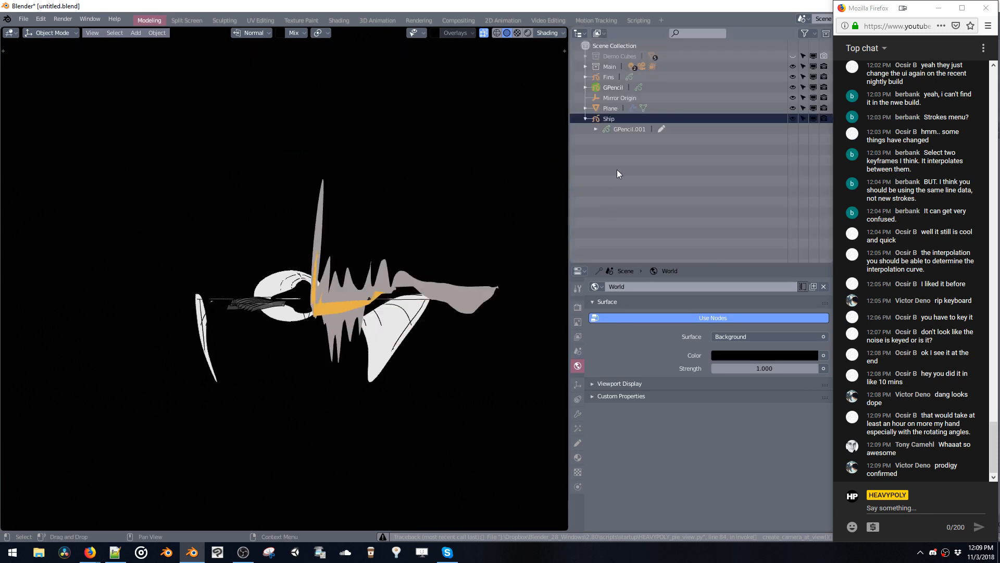
{"action": "left_click", "coordinate": [604, 108]}
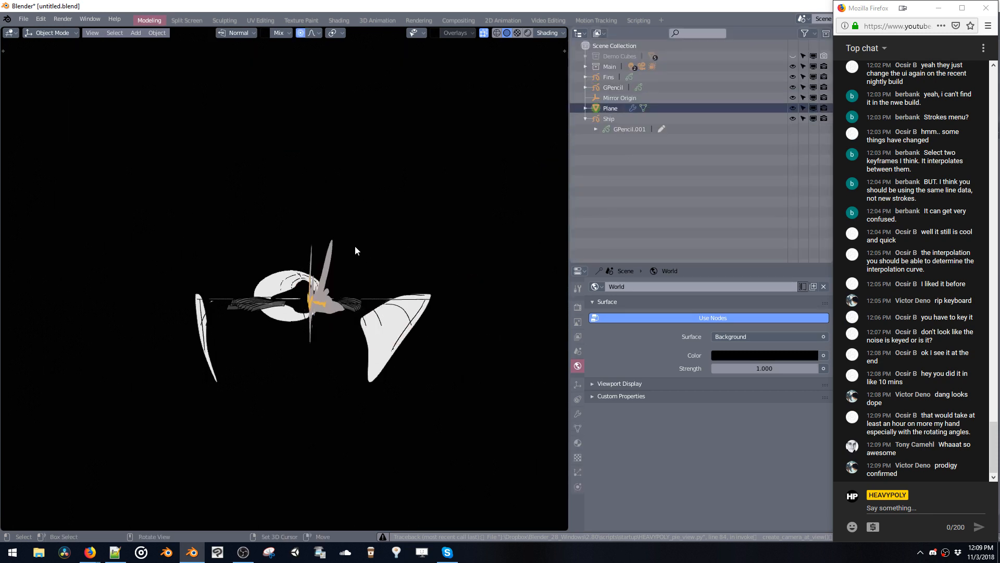
{"action": "key", "text": "v"}
{"action": "left_click", "coordinate": [345, 332]}
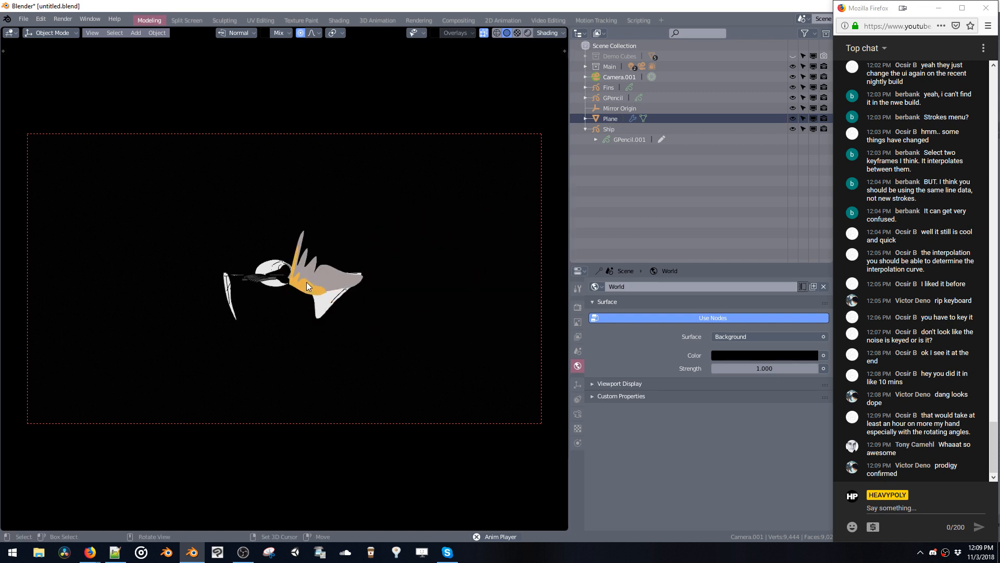
Change the Outliner area back to the Dope Sheet showing the grease pencil keyframes.
{"action": "key", "text": "ctrl+alt+space"}
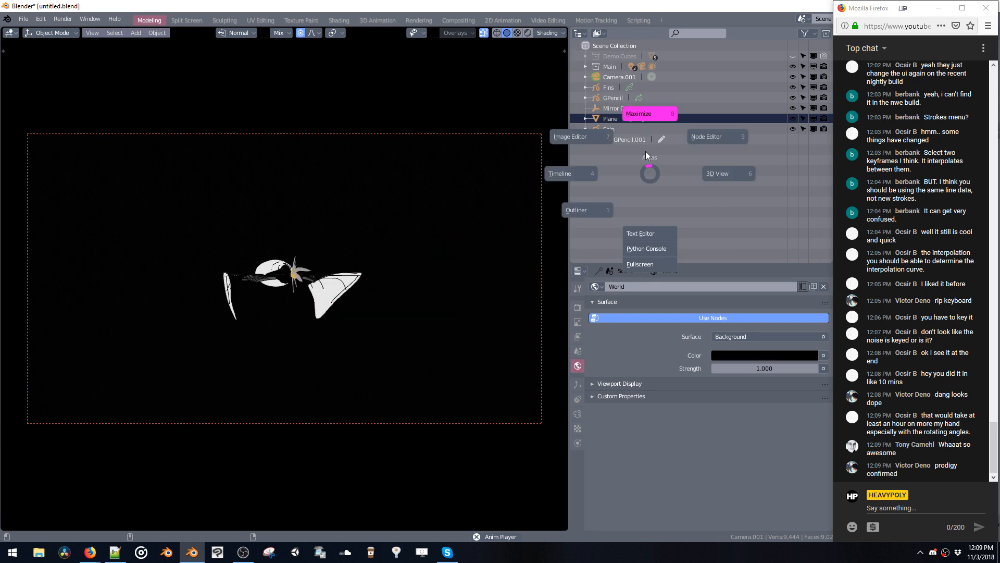
{"action": "left_click", "coordinate": [589, 176]}
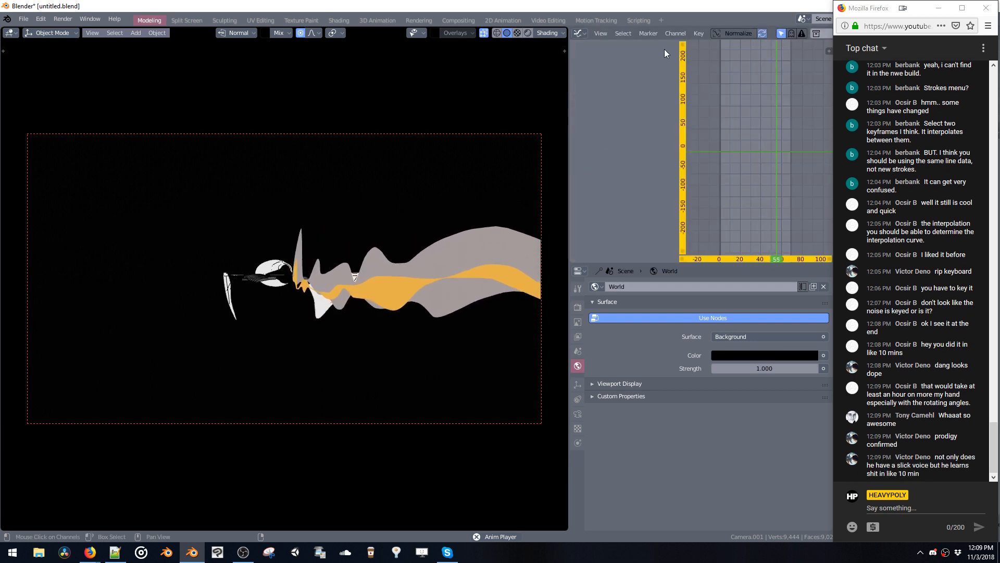
{"action": "left_click", "coordinate": [581, 33]}
{"action": "left_click", "coordinate": [677, 73]}
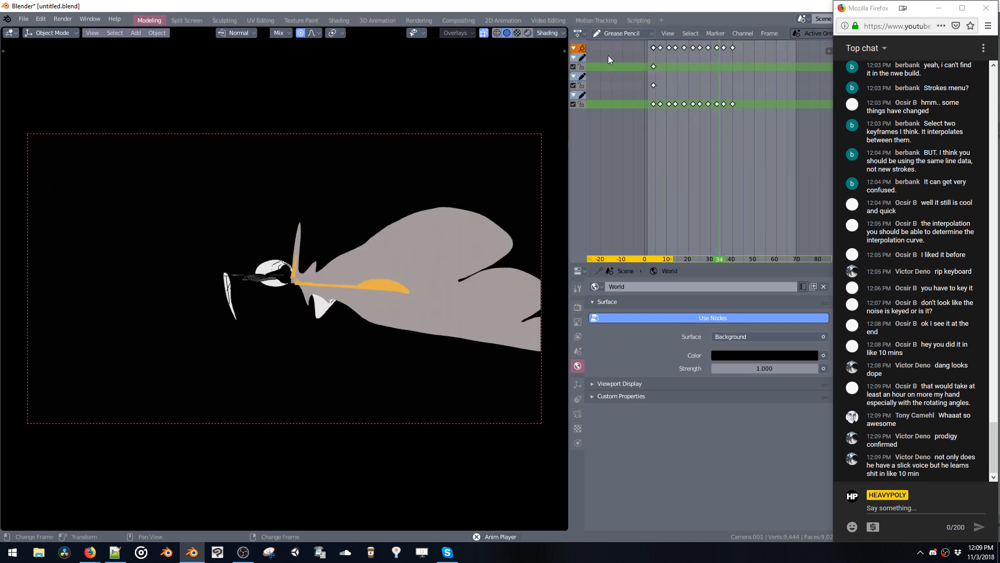
Hold the animation at frame 43 and orbit out of the camera to see the ship and flame from the side.
{"action": "left_click", "coordinate": [730, 127]}
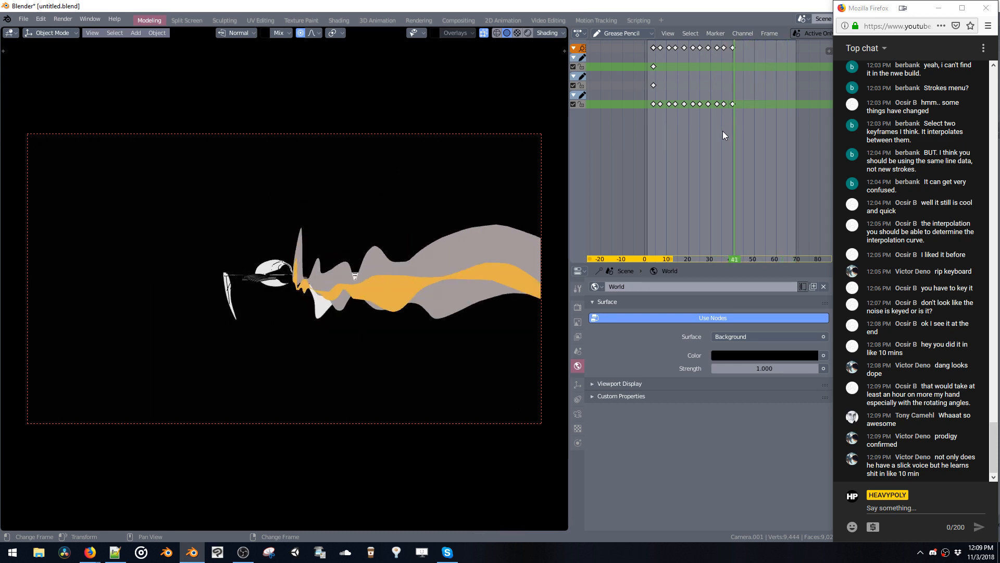
{"action": "key", "text": "Right"}
{"action": "key", "text": "Right"}
{"action": "key", "text": "Right"}
{"action": "key", "text": "Left"}
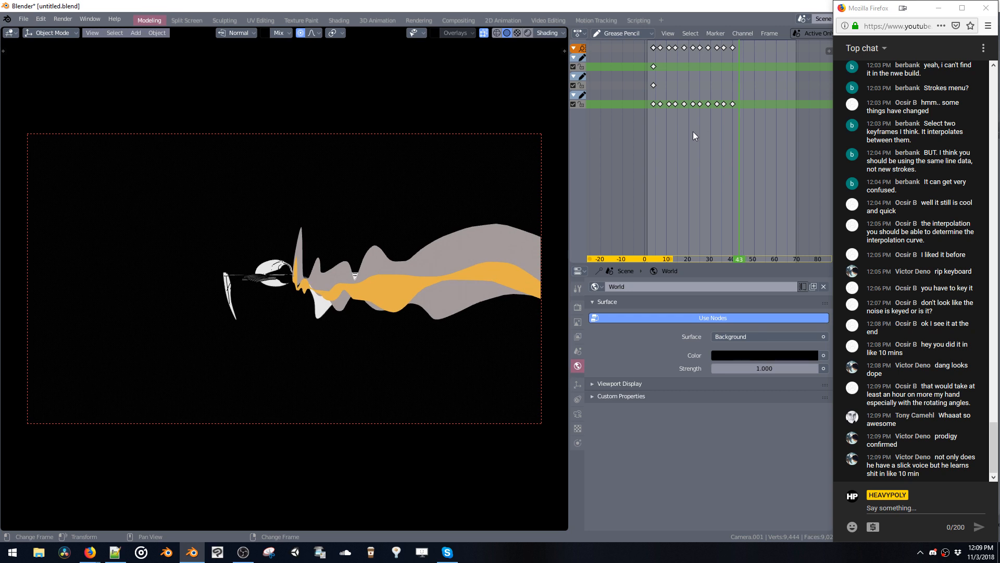
{"action": "middle_click_drag", "start_coordinate": [386, 246], "coordinate": [307, 233]}
{"action": "key", "text": "space"}
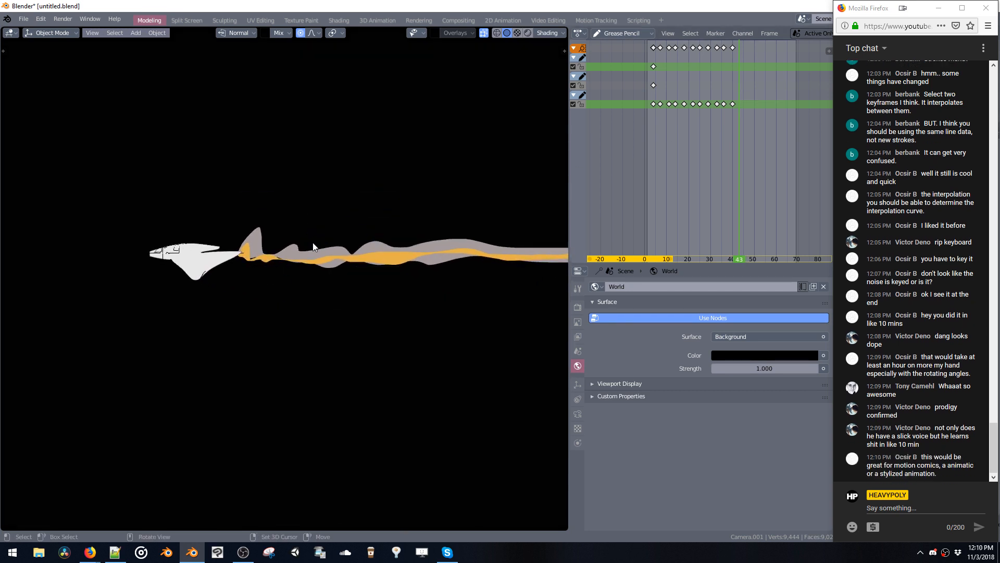
Change the Properties area to an Outliner and select the Ship object.
{"action": "key", "text": "ctrl+alt+shift+space"}
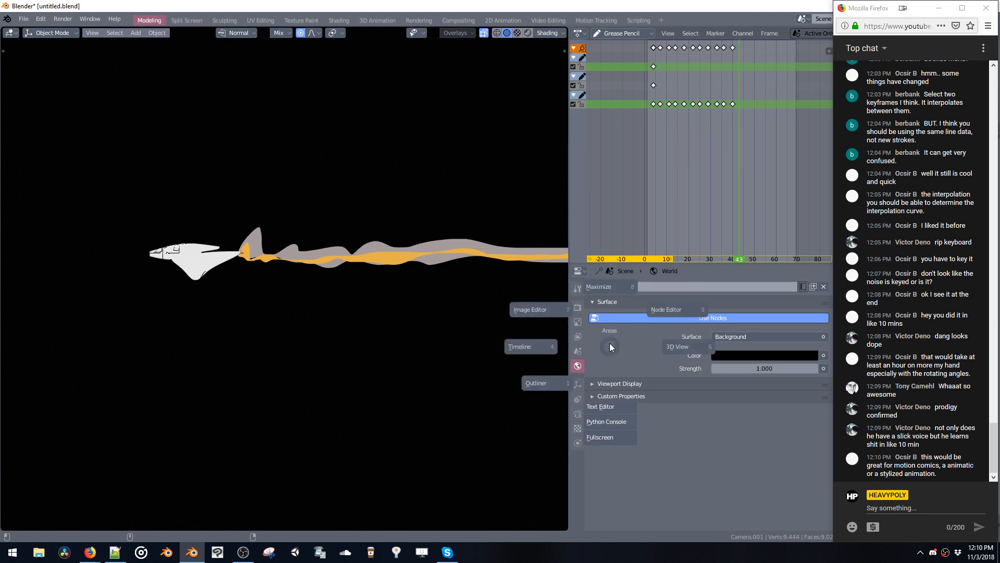
{"action": "left_click", "coordinate": [566, 389]}
{"action": "left_click", "coordinate": [585, 315]}
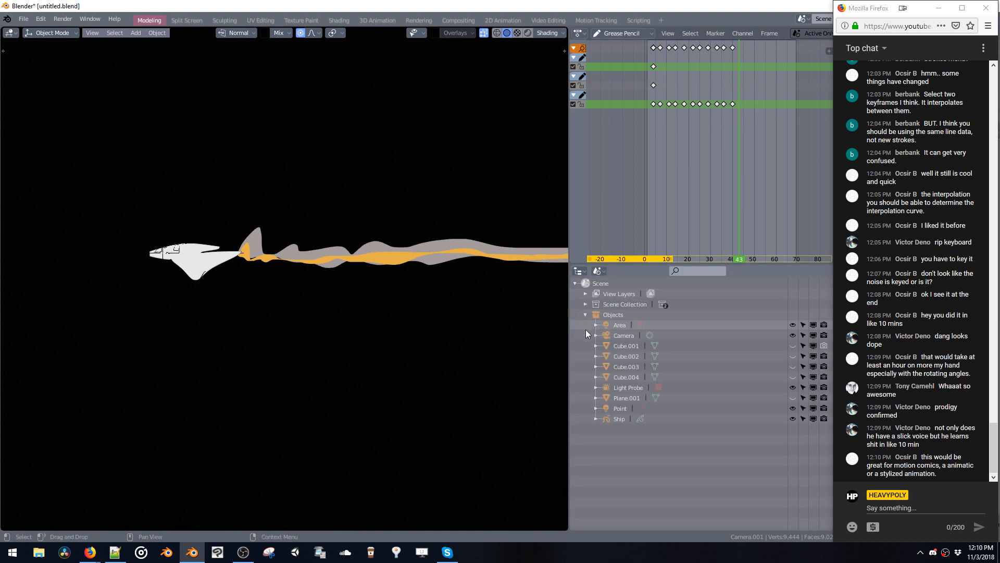
{"action": "left_click", "coordinate": [615, 417]}
{"action": "left_click", "coordinate": [596, 419]}
{"action": "left_click", "coordinate": [596, 419]}
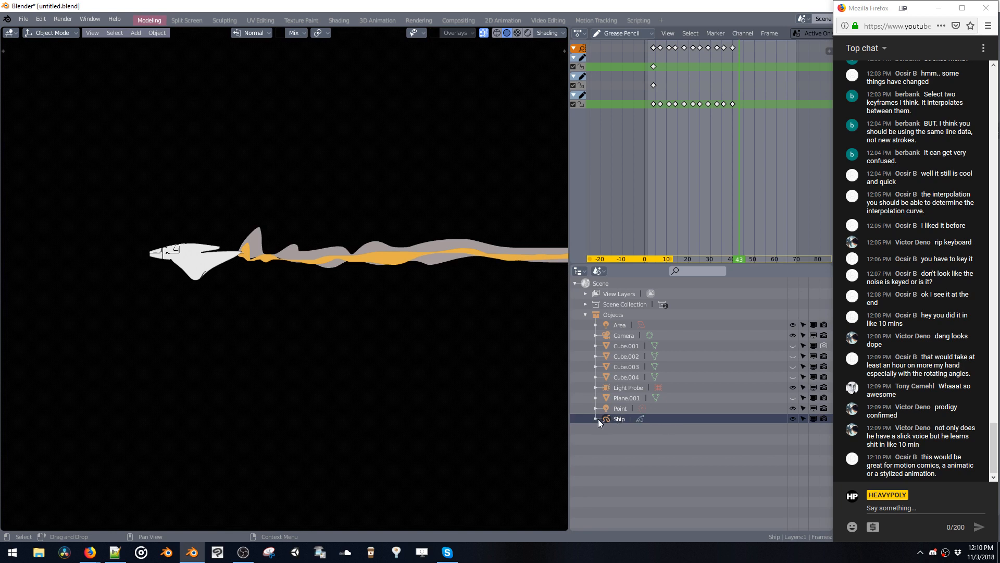
Set the Outliner's display mode to View Layer and select the GPencil flame object.
{"action": "left_click", "coordinate": [600, 272]}
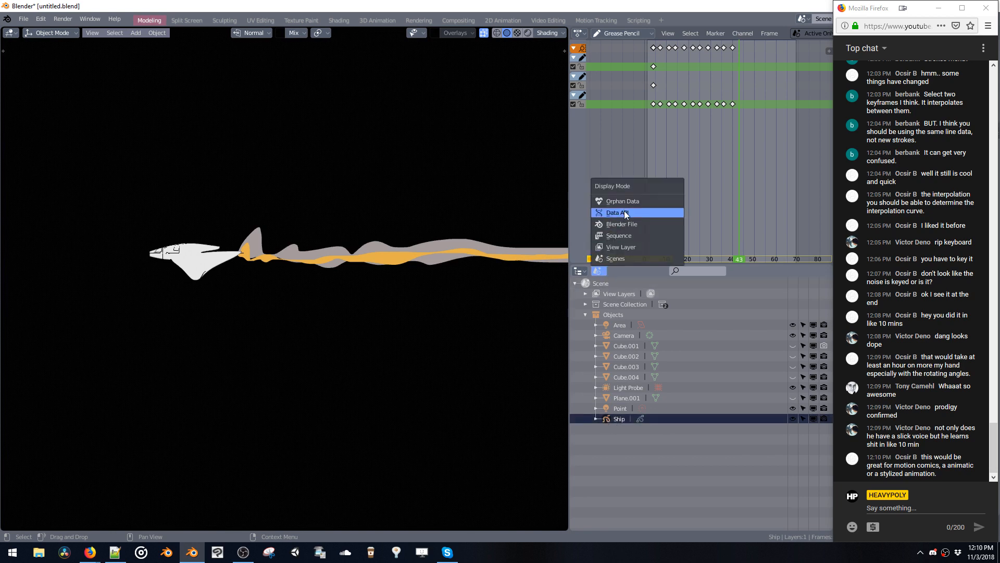
{"action": "left_click", "coordinate": [618, 247]}
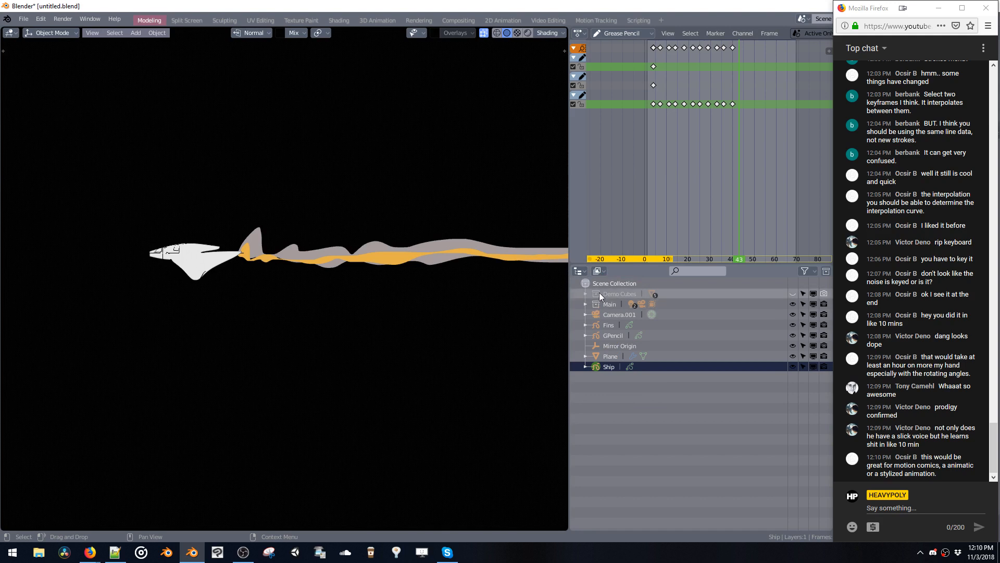
{"action": "left_click", "coordinate": [600, 272]}
{"action": "left_click", "coordinate": [607, 248]}
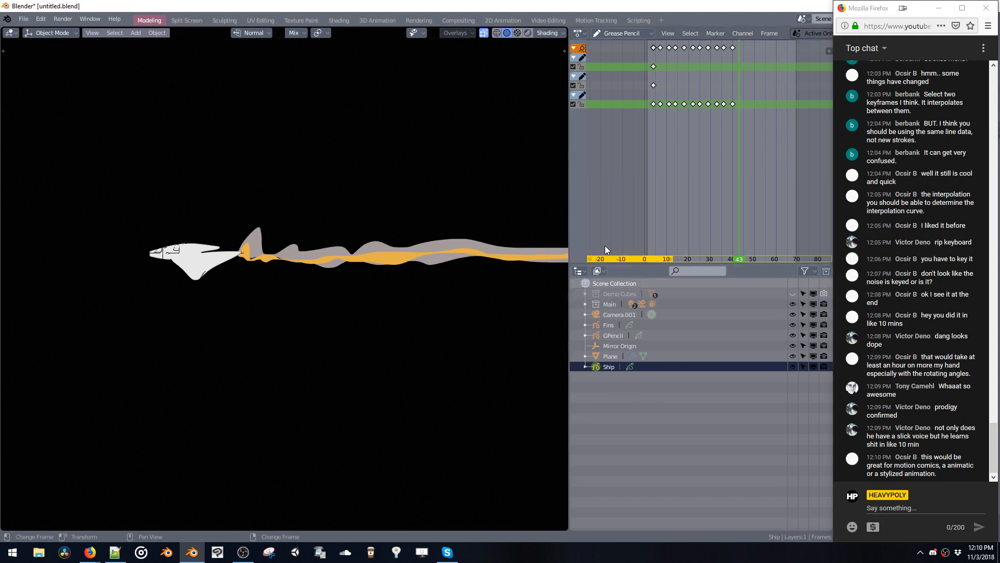
{"action": "left_click", "coordinate": [609, 335]}
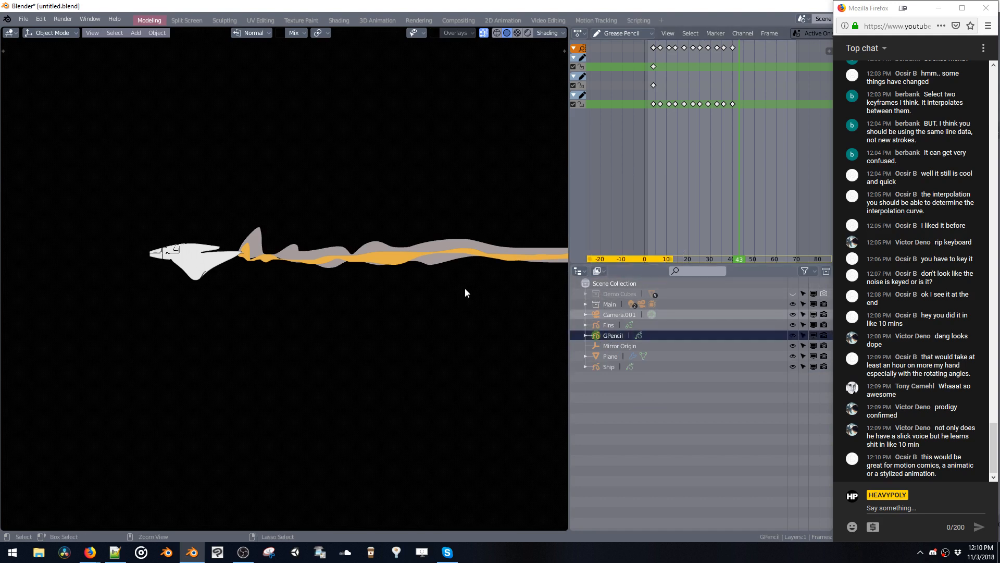
Rename the GPencil flame object to Engine.
{"action": "scroll", "coordinate": [456, 245], "scroll_direction": "up", "scroll_amount": 3}
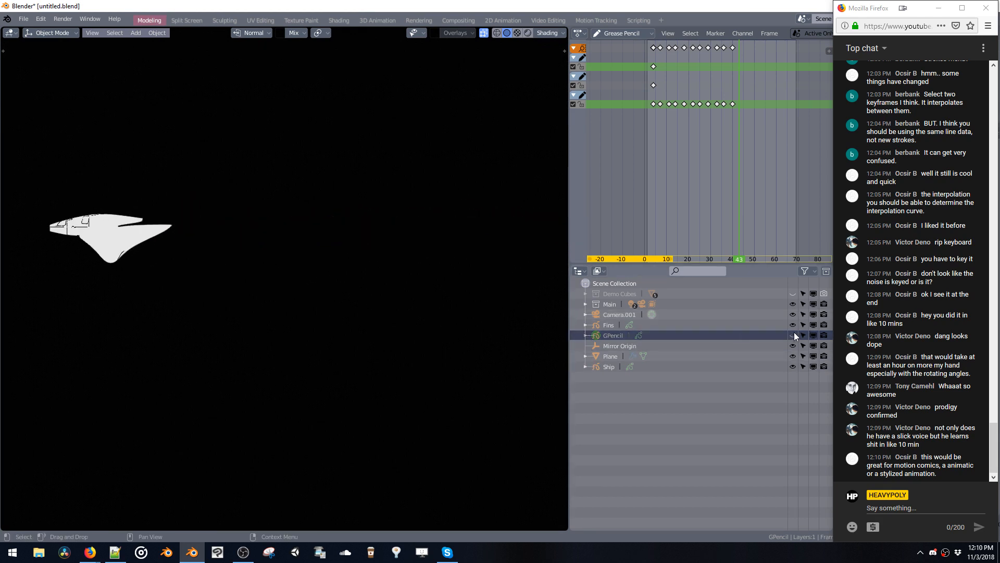
{"action": "double_click", "coordinate": [698, 335]}
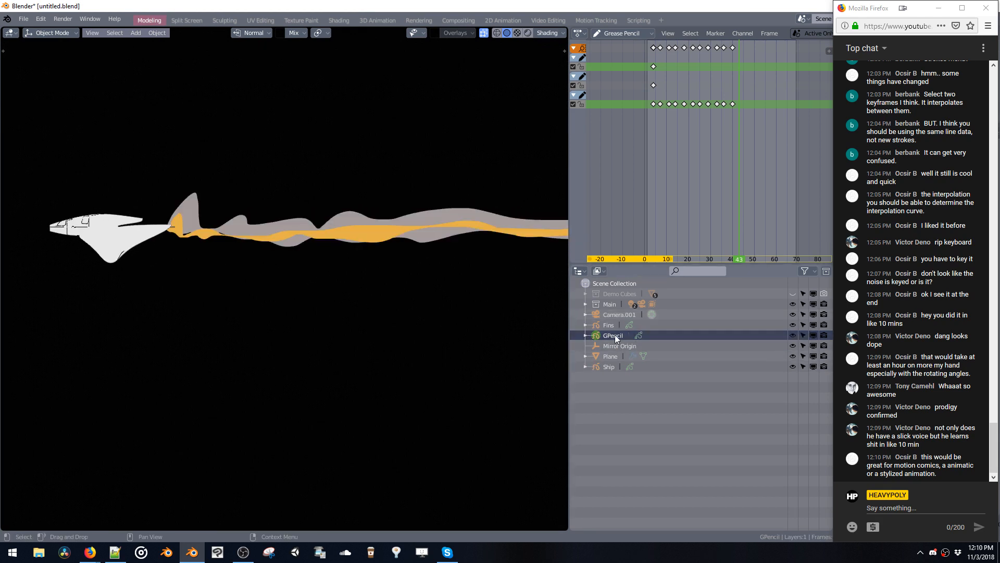
{"action": "type", "text": "Engine"}
{"action": "key", "text": "Return"}
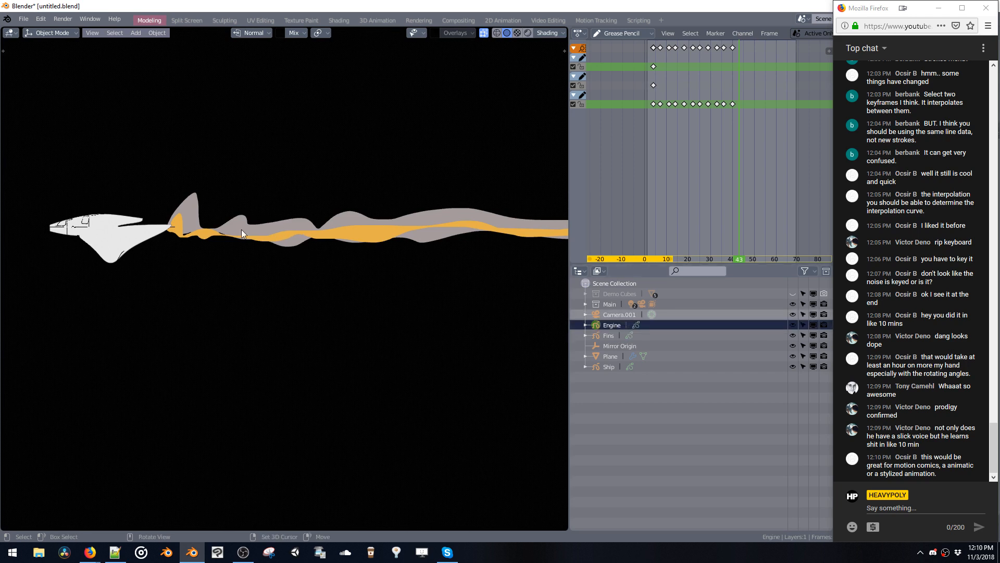
Switch the Engine object to grease pencil Draw mode and draw a new grey wavy flame shape behind the ship at frame 43 using Material.003.
{"action": "key", "text": "ctrl+Tab"}
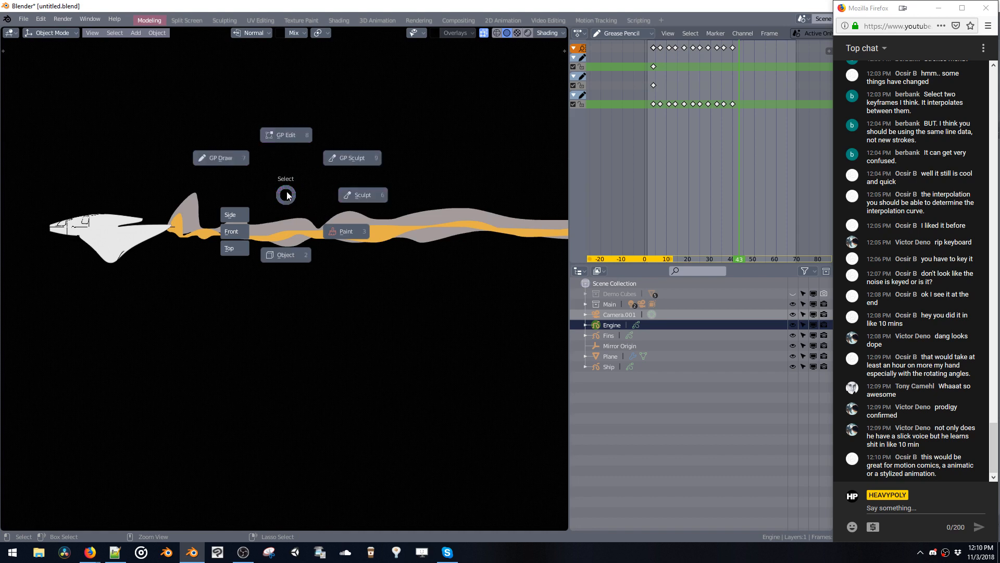
{"action": "key", "text": "shift+v"}
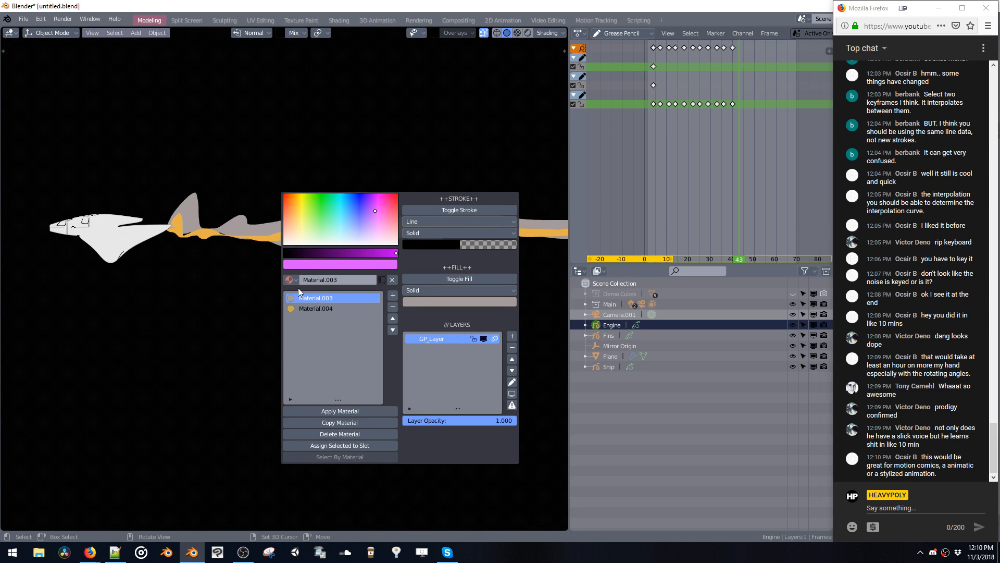
{"action": "key", "text": "shift+v"}
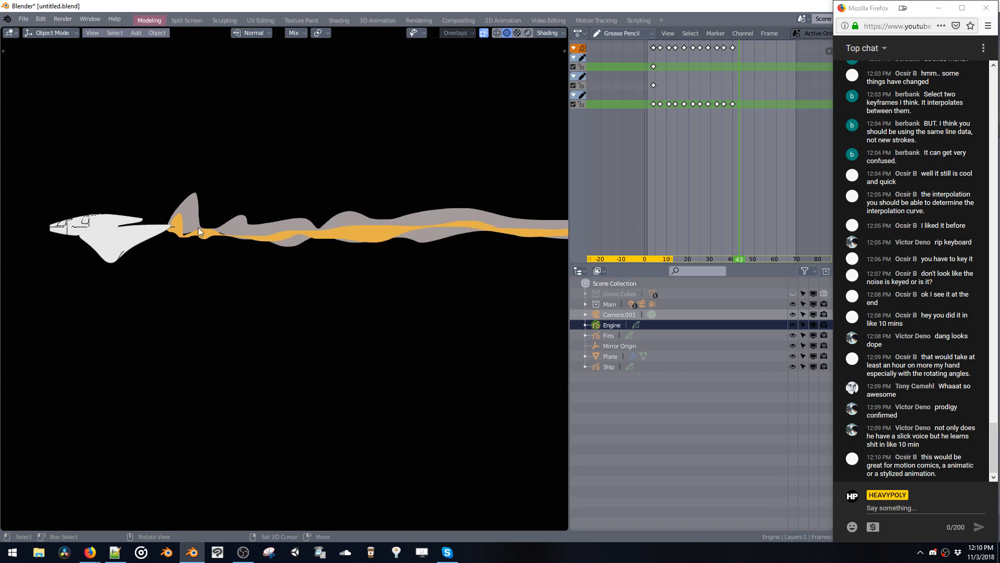
{"action": "key", "text": "ctrl+Tab"}
{"action": "left_click", "coordinate": [186, 208]}
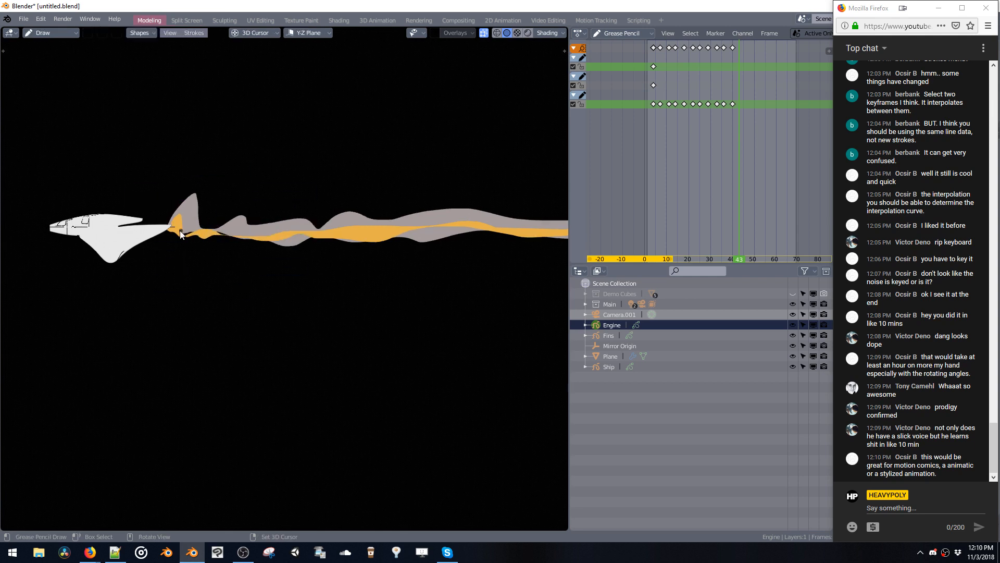
{"action": "mouse_move", "coordinate": [386, 221]}
{"action": "left_mouse_down"}
{"action": "mouse_move", "coordinate": [549, 225]}
{"action": "mouse_move", "coordinate": [568, 239]}
{"action": "mouse_move", "coordinate": [439, 226]}
{"action": "mouse_move", "coordinate": [335, 239]}
{"action": "left_mouse_up"}
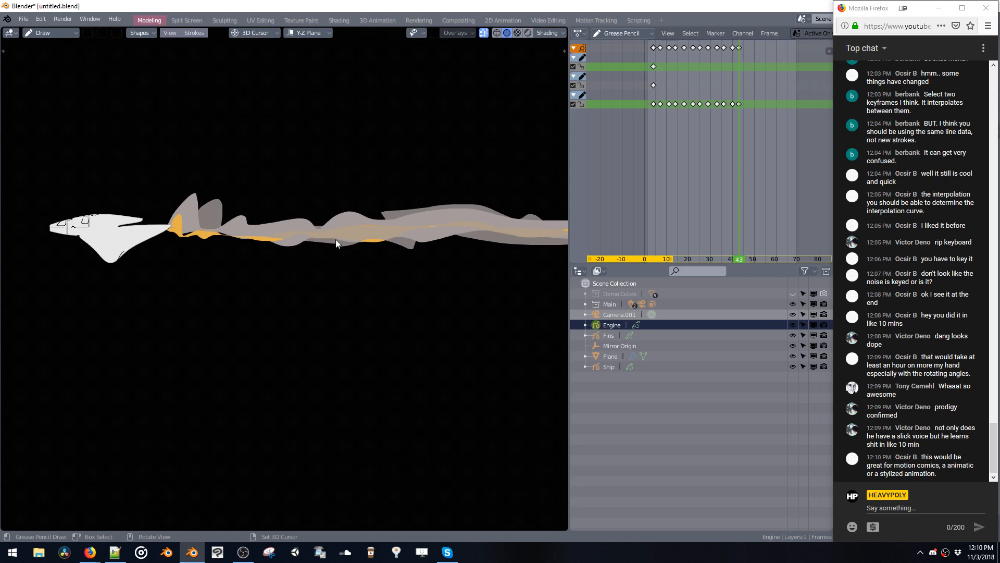
{"action": "left_click_drag", "start_coordinate": [216, 242], "coordinate": [182, 228]}
Draw the orange inner flame along the grey shape with Material.004, undoing and redrawing the strokes that go wrong.
{"action": "right_click", "coordinate": [211, 245]}
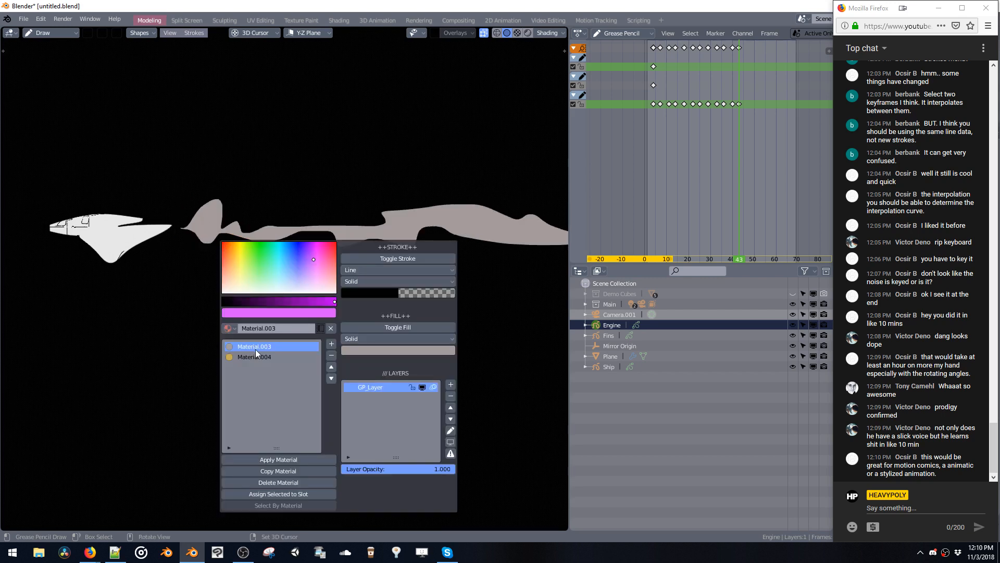
{"action": "left_click_drag", "start_coordinate": [282, 232], "coordinate": [515, 224]}
{"action": "mouse_move", "coordinate": [285, 232]}
{"action": "left_mouse_down"}
{"action": "mouse_move", "coordinate": [198, 231]}
{"action": "mouse_move", "coordinate": [374, 233]}
{"action": "mouse_move", "coordinate": [323, 235]}
{"action": "left_mouse_up"}
{"action": "key", "text": "ctrl+z"}
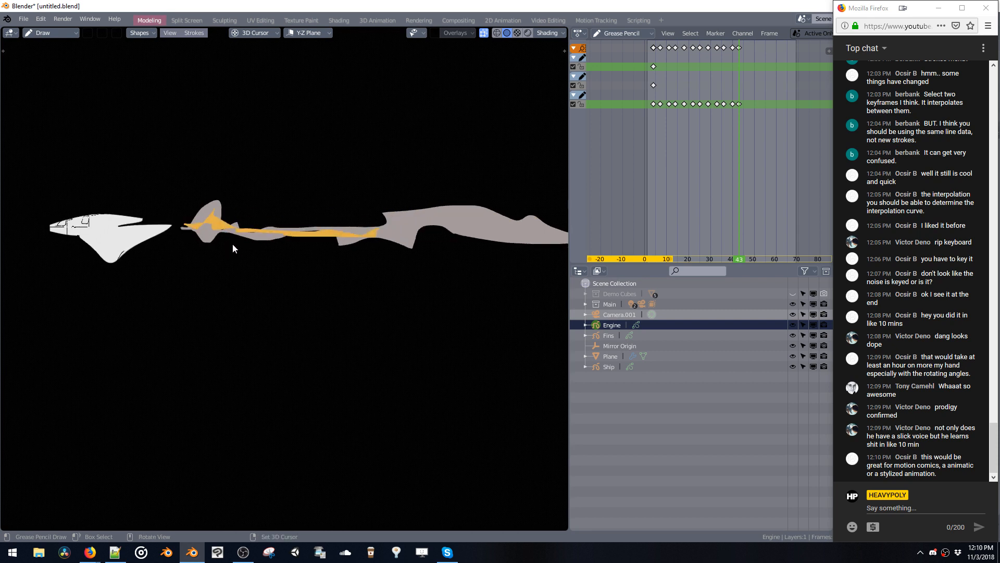
{"action": "key", "text": "ctrl+z"}
{"action": "mouse_move", "coordinate": [348, 232]}
{"action": "left_mouse_down"}
{"action": "mouse_move", "coordinate": [509, 230]}
{"action": "mouse_move", "coordinate": [351, 233]}
{"action": "left_mouse_up"}
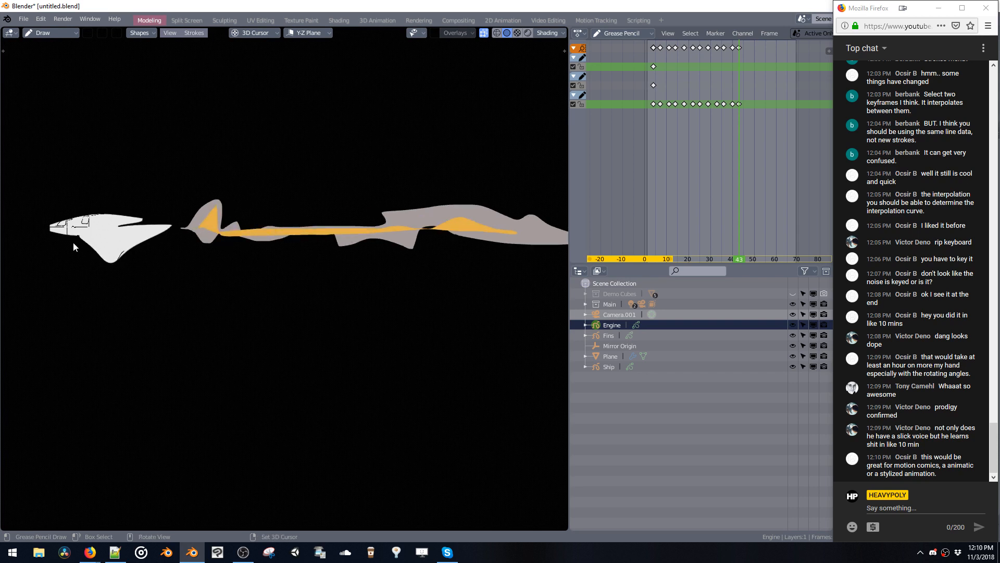
{"action": "key", "text": "ctrl+z"}
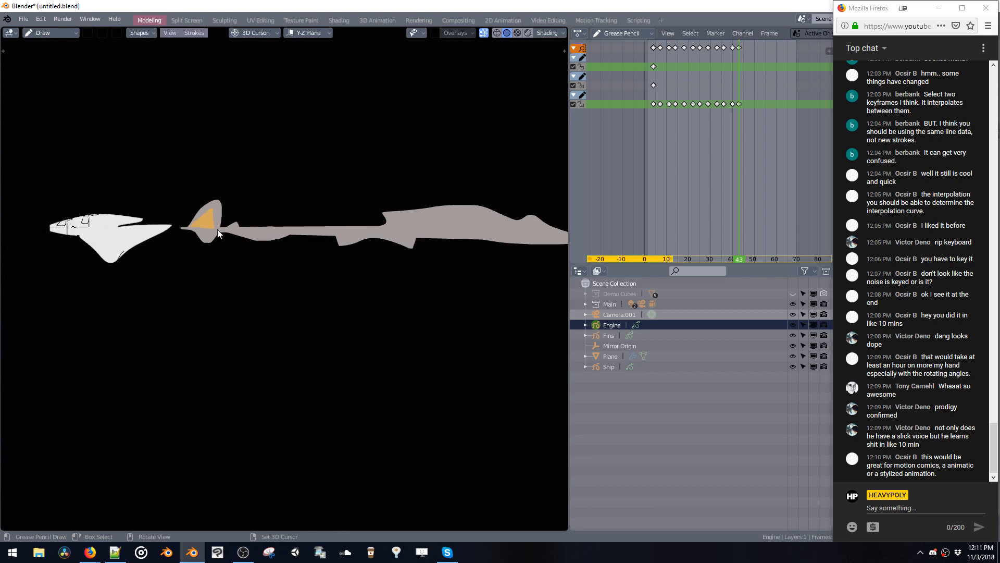
{"action": "mouse_move", "coordinate": [218, 234]}
{"action": "left_mouse_down"}
{"action": "mouse_move", "coordinate": [517, 224]}
{"action": "mouse_move", "coordinate": [410, 228]}
{"action": "left_mouse_up"}
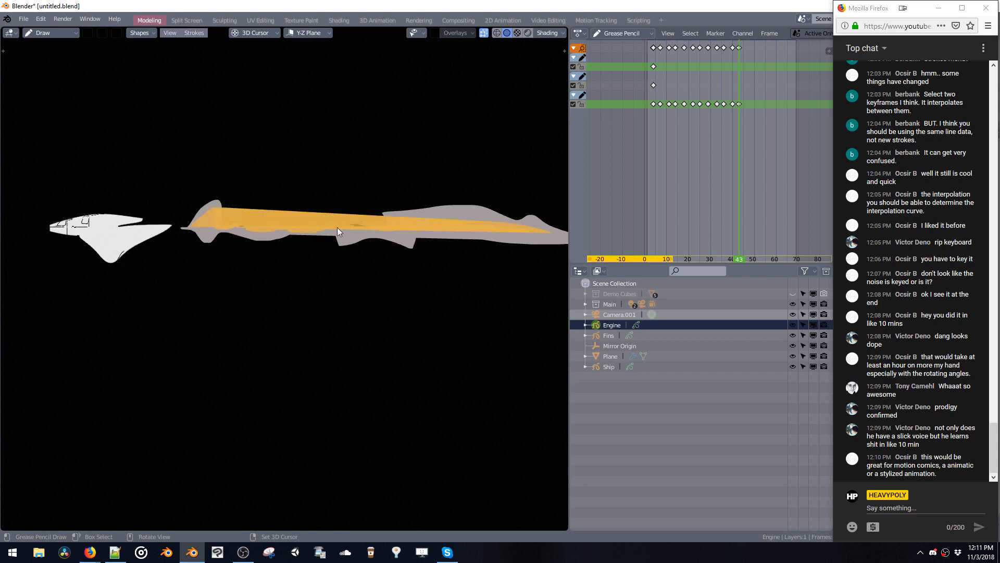
{"action": "mouse_move", "coordinate": [336, 227]}
{"action": "left_mouse_down"}
{"action": "mouse_move", "coordinate": [277, 235]}
{"action": "mouse_move", "coordinate": [186, 228]}
{"action": "left_mouse_up"}
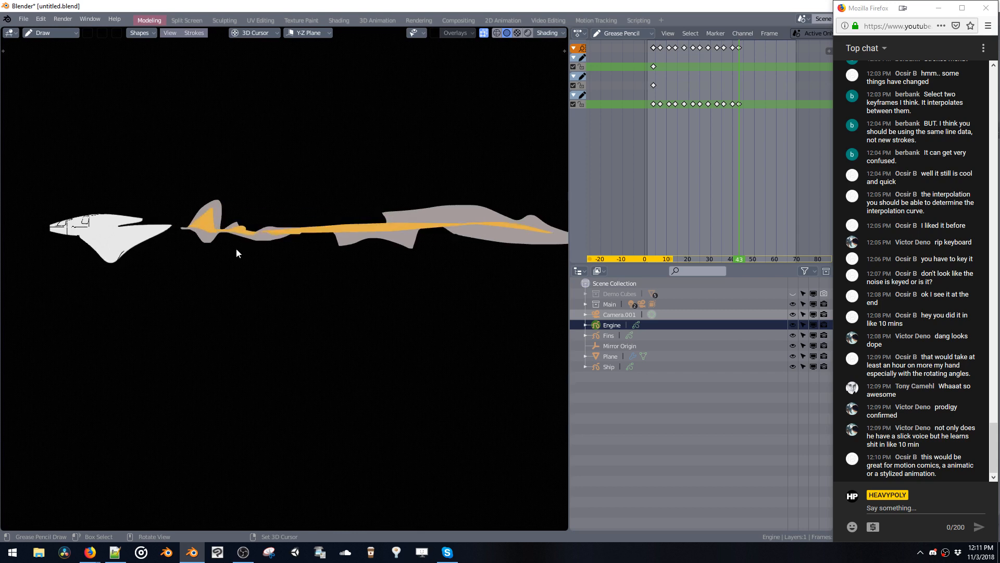
Step back and forth between frames 40 and 44 to compare the new flame drawing with the previous one.
{"action": "mouse_move", "coordinate": [236, 249]}
{"action": "middle_mouse_down"}
{"action": "mouse_move", "coordinate": [161, 257]}
{"action": "mouse_move", "coordinate": [293, 249]}
{"action": "middle_mouse_up"}
{"action": "key", "text": "Left"}
{"action": "key", "text": "Left"}
{"action": "key", "text": "Left"}
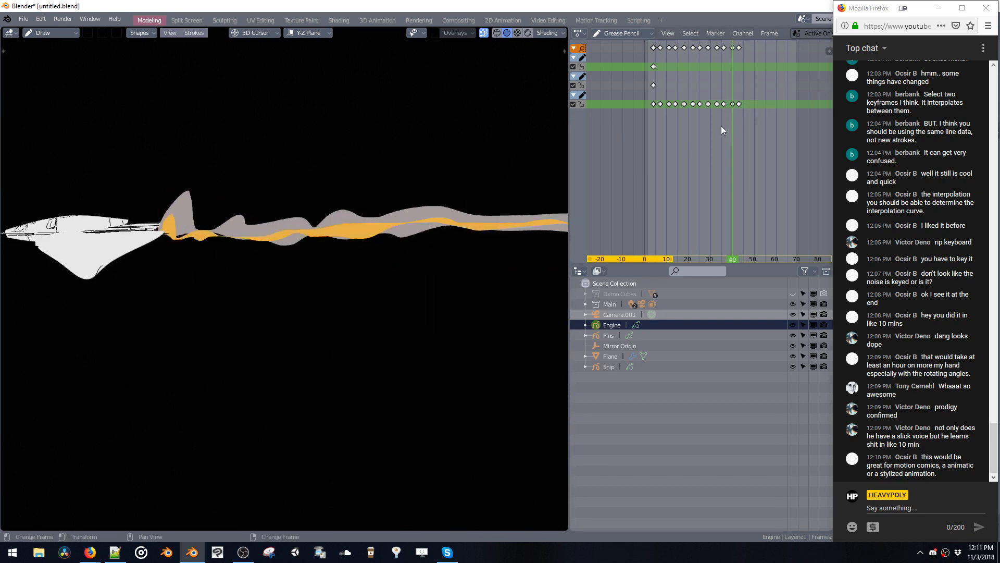
{"action": "key", "text": "Right"}
{"action": "key", "text": "Right"}
{"action": "key", "text": "Right"}
{"action": "key", "text": "Right"}
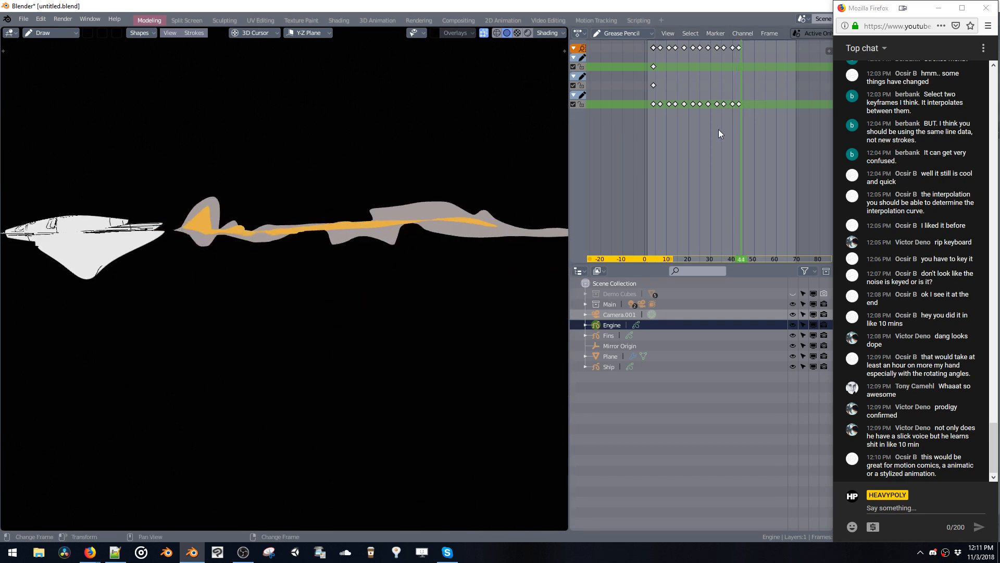
{"action": "key", "text": "Left"}
{"action": "key", "text": "Left"}
{"action": "key", "text": "Right"}
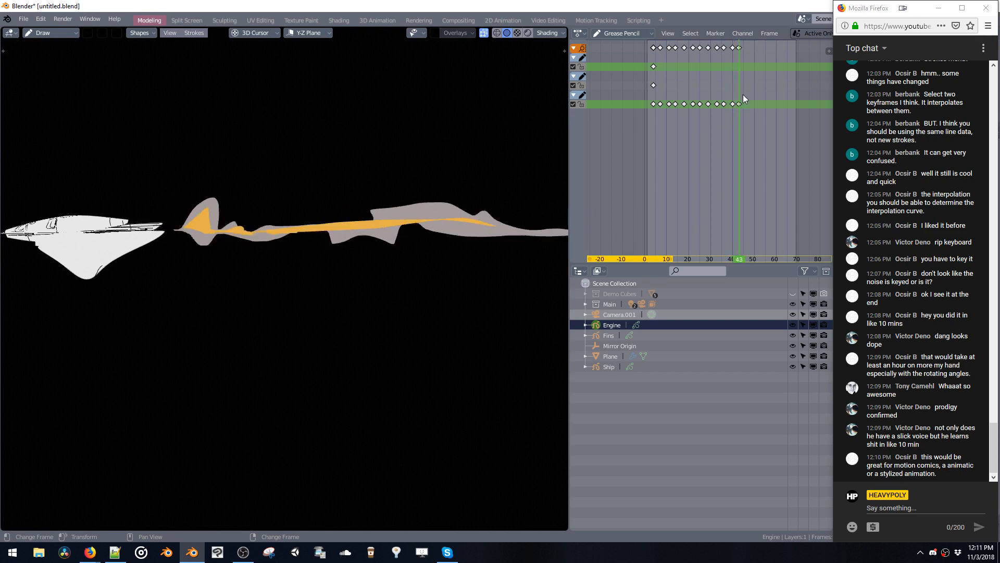
Move the flame keyframe at frame 43 to frame 45.
{"action": "scroll", "coordinate": [727, 93], "scroll_direction": "up", "scroll_amount": 6}
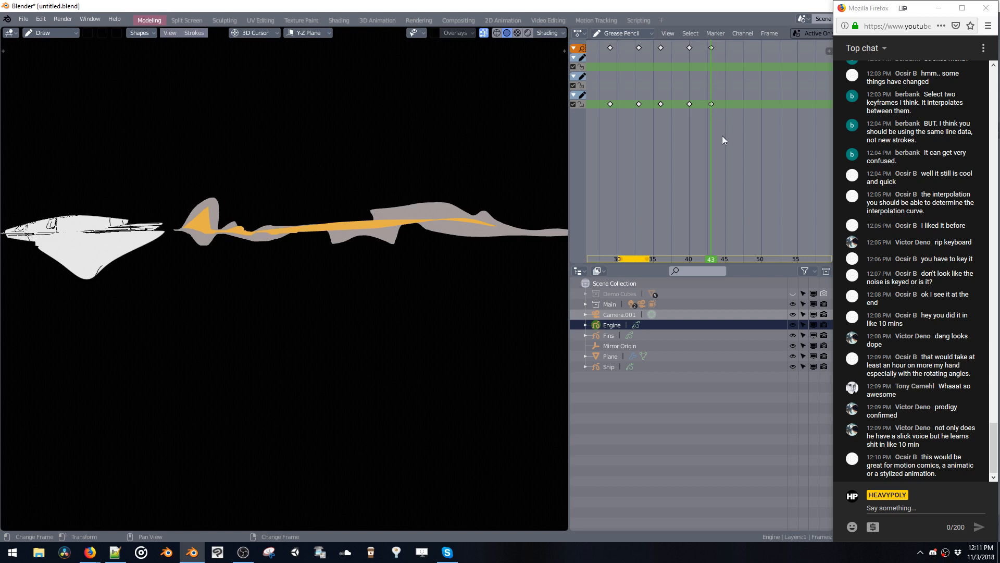
{"action": "left_click_drag", "start_coordinate": [711, 104], "coordinate": [727, 102]}
{"action": "middle_click_drag", "start_coordinate": [725, 105], "coordinate": [718, 112]}
Duplicate the frame 40 flame keyframe to frame 50 and the frame 45 keyframe to frame 55.
{"action": "left_click_drag", "start_coordinate": [686, 126], "coordinate": [680, 58]}
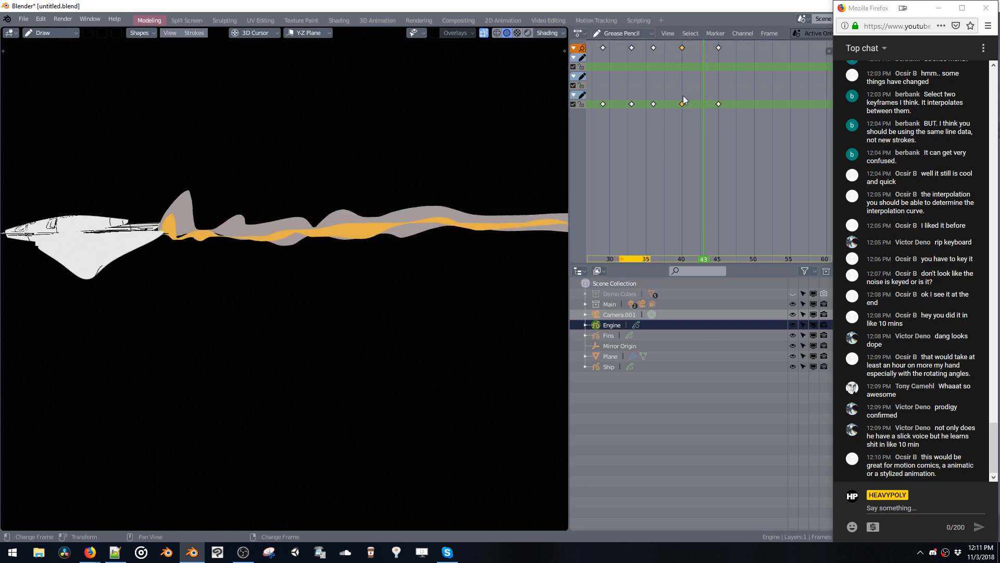
{"action": "key", "text": "shift+d"}
{"action": "left_click", "coordinate": [758, 102]}
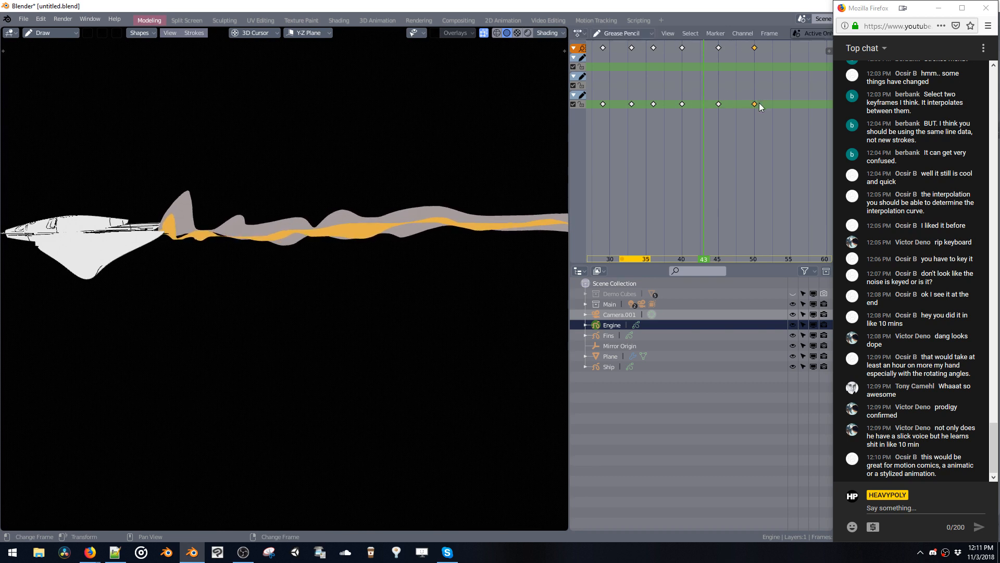
{"action": "left_click_drag", "start_coordinate": [724, 120], "coordinate": [713, 65]}
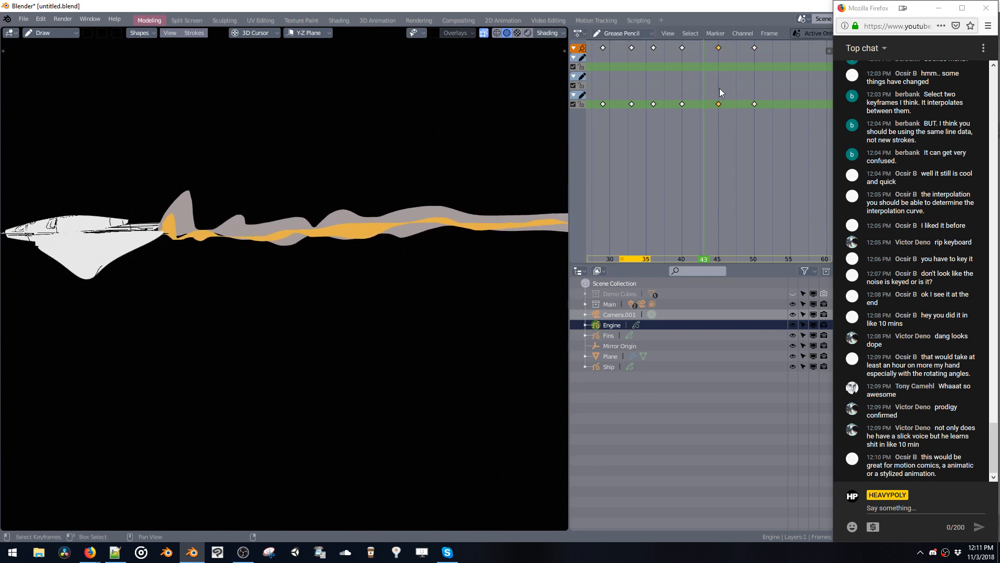
{"action": "key", "text": "shift+d"}
{"action": "mouse_move", "coordinate": [723, 91]}
{"action": "middle_mouse_down"}
{"action": "mouse_move", "coordinate": [684, 86]}
{"action": "mouse_move", "coordinate": [714, 105]}
{"action": "middle_mouse_up"}
{"action": "left_click", "coordinate": [756, 96]}
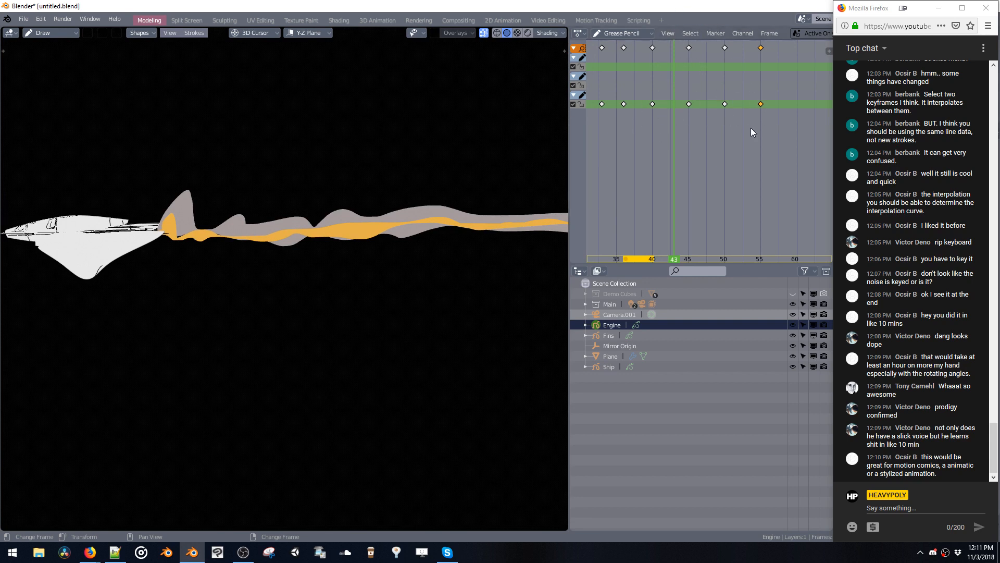
Try to loop the engine flame by setting Make Cyclic extrapolation on the keyframes at frames 50 and 55, and play the animation.
{"action": "left_click", "coordinate": [725, 48], "text": "shift"}
{"action": "key", "text": "shift+e"}
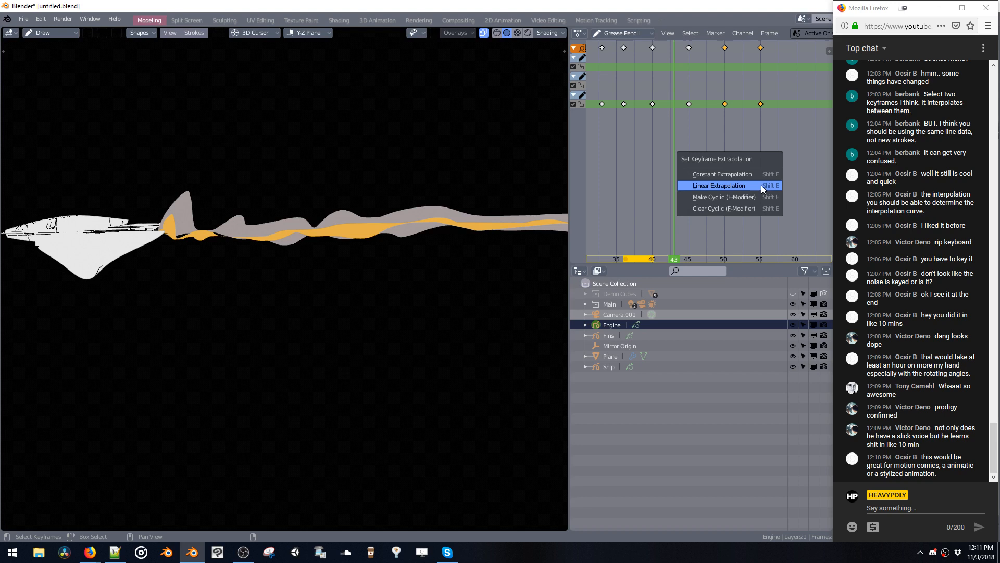
{"action": "left_click", "coordinate": [734, 198]}
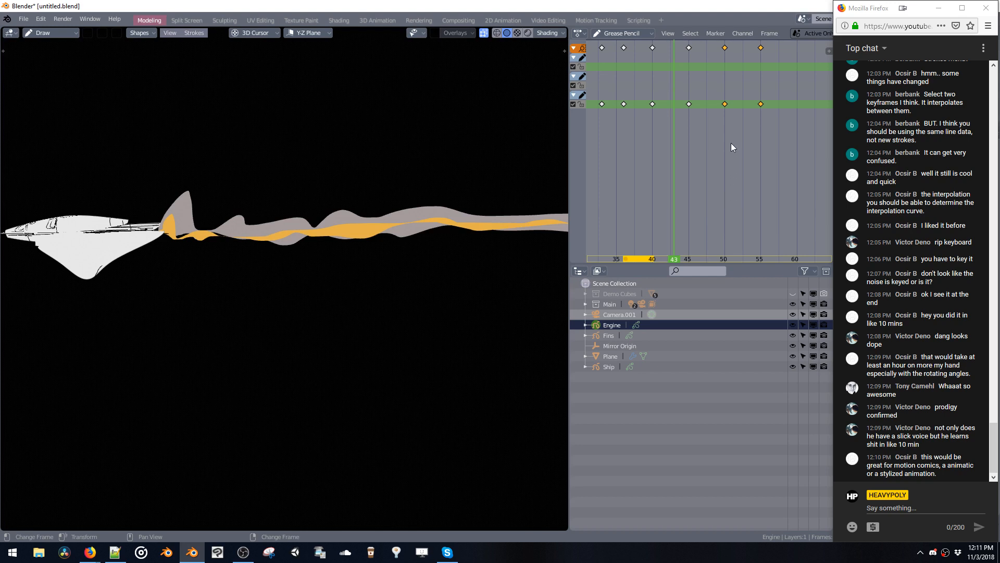
{"action": "scroll", "coordinate": [695, 153], "scroll_direction": "down", "scroll_amount": 3}
{"action": "key", "text": "space"}
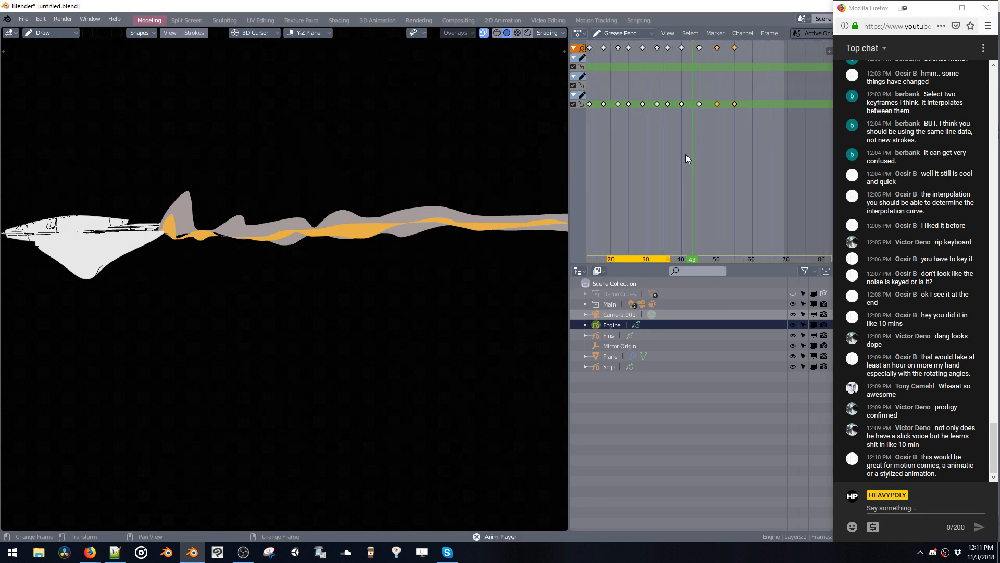
{"action": "key", "text": "space"}
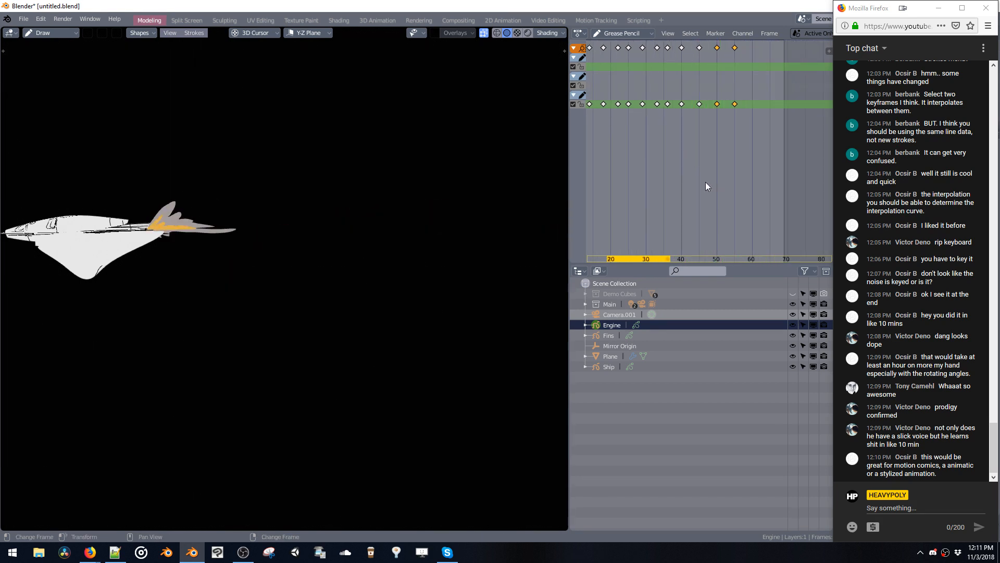
Replace the outliner with the Properties editor and set the scene's end frame to 373 in the output dimensions.
{"action": "key", "text": "v"}
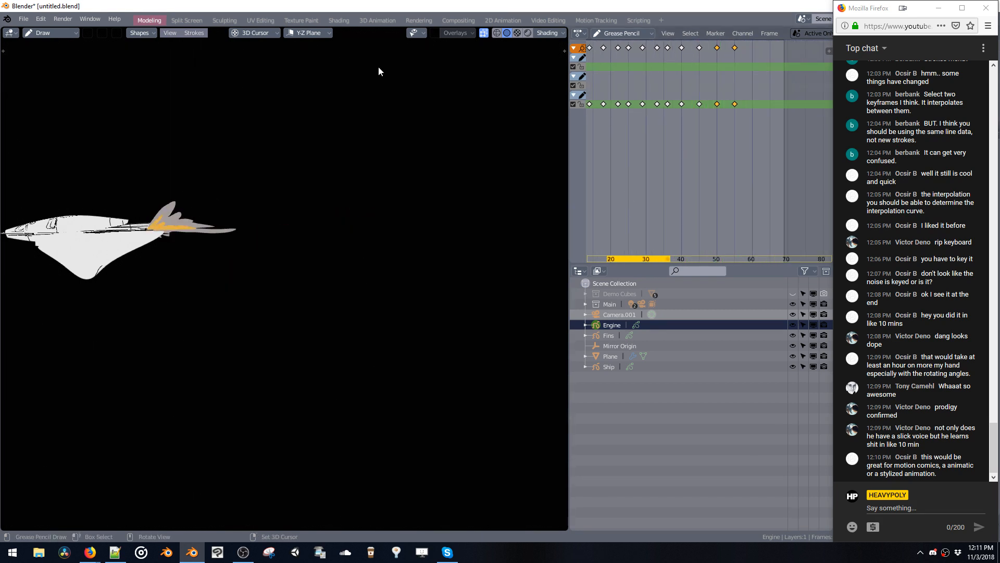
{"action": "left_click", "coordinate": [581, 271]}
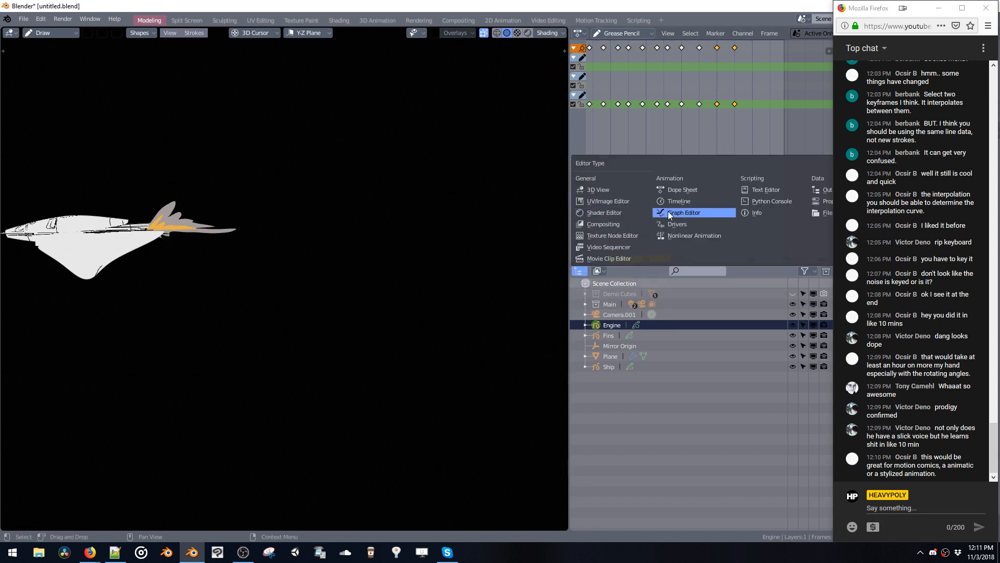
{"action": "left_click", "coordinate": [825, 201]}
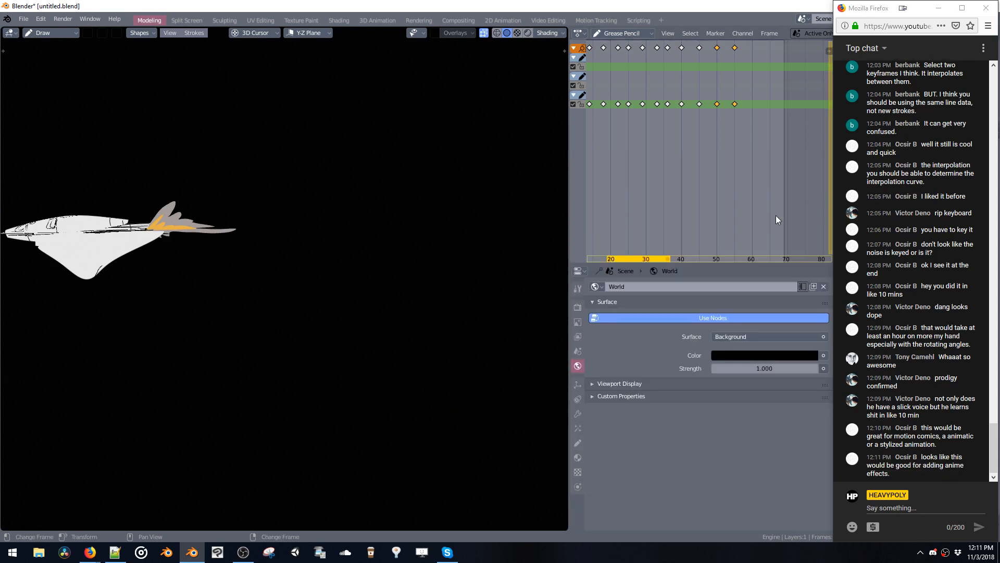
{"action": "left_click", "coordinate": [577, 350]}
{"action": "left_click", "coordinate": [578, 337]}
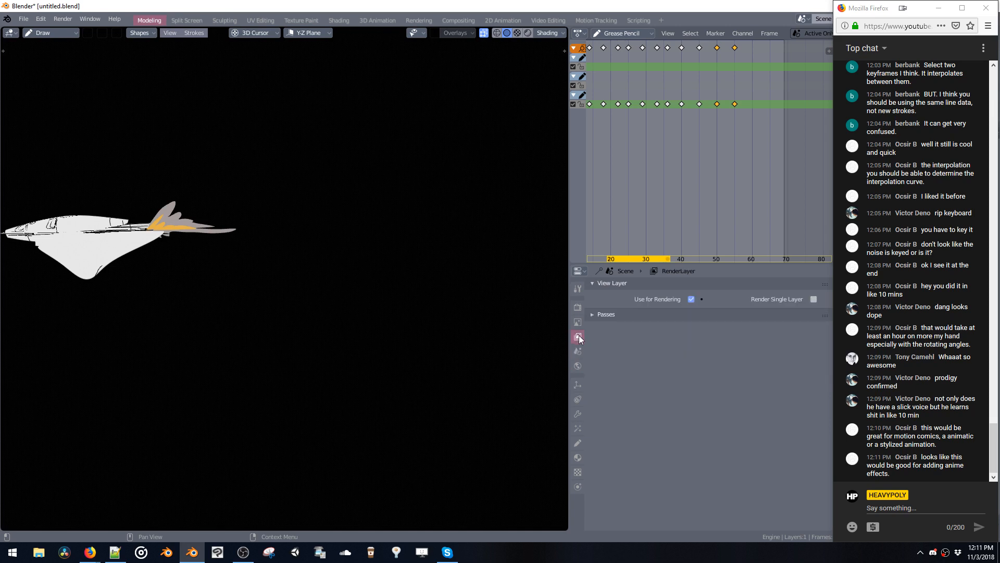
{"action": "left_click", "coordinate": [577, 323]}
{"action": "double_click", "coordinate": [768, 389]}
{"action": "type", "text": "373"}
{"action": "key", "text": "Return"}
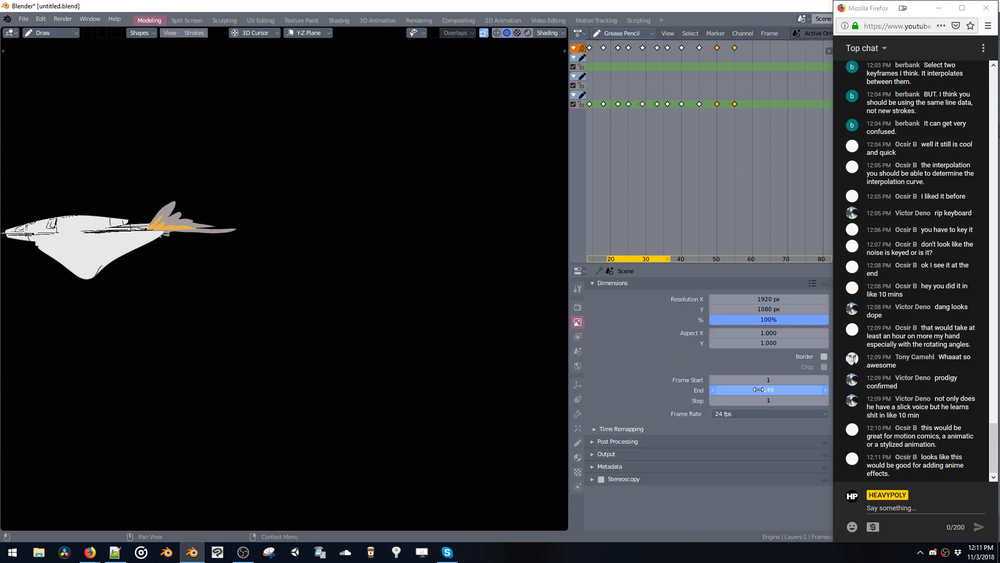
Play the animation over the extended frame range, checking the flame past its last drawn keyframe, and go to frame 65.
{"action": "scroll", "coordinate": [701, 155], "scroll_direction": "down", "scroll_amount": 12}
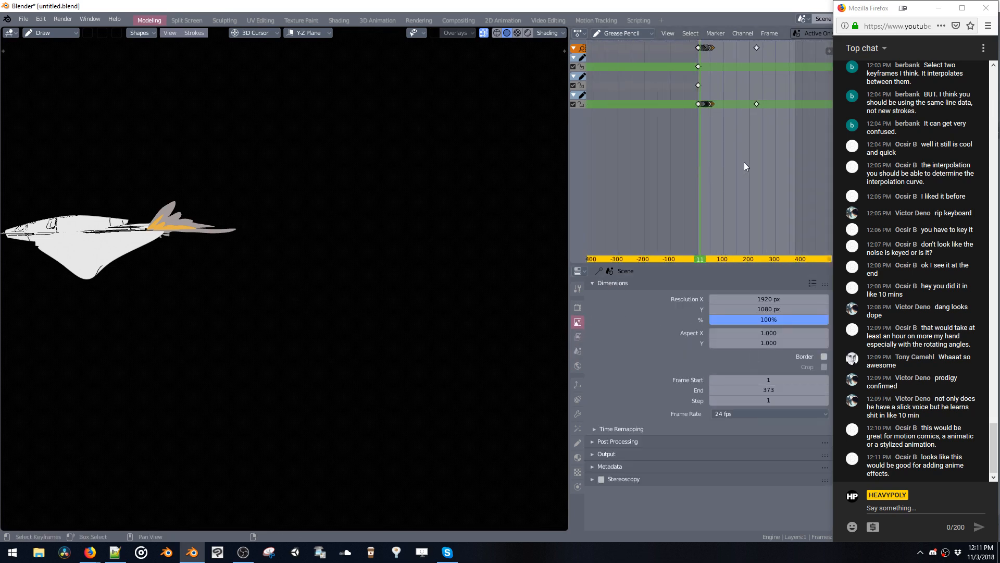
{"action": "scroll", "coordinate": [701, 155], "scroll_direction": "up", "scroll_amount": 5}
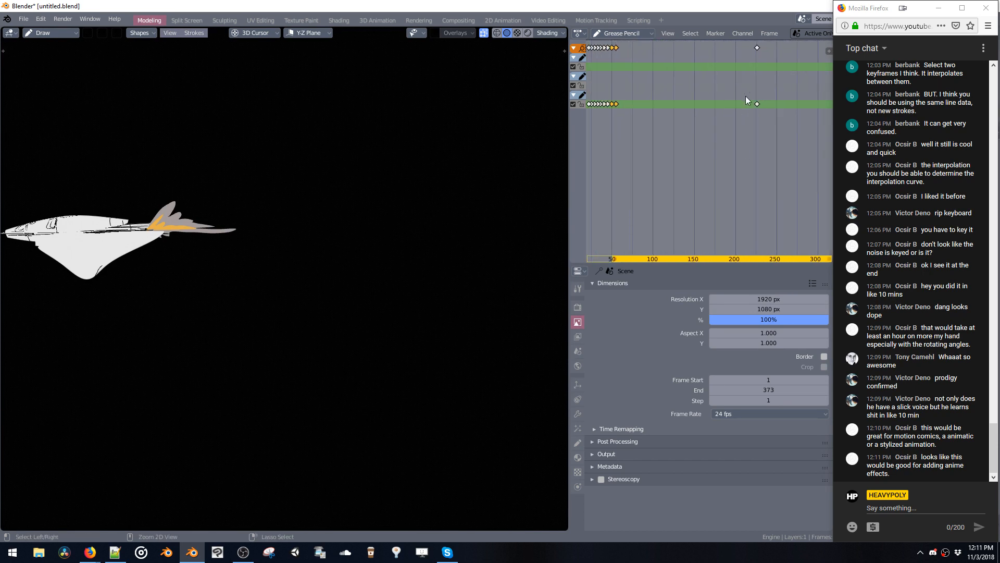
{"action": "key", "text": "space"}
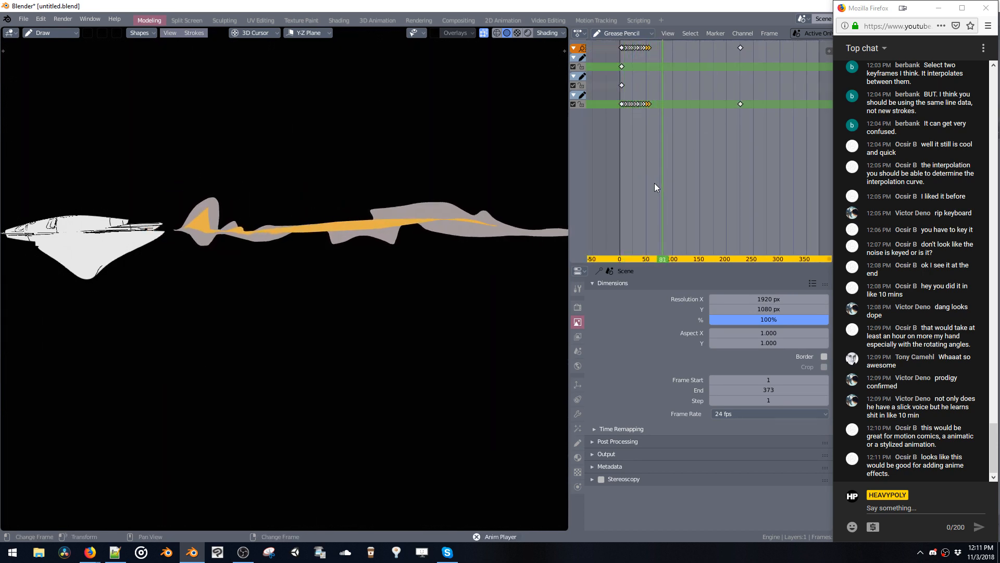
{"action": "key", "text": "F9"}
{"action": "left_click", "coordinate": [649, 118]}
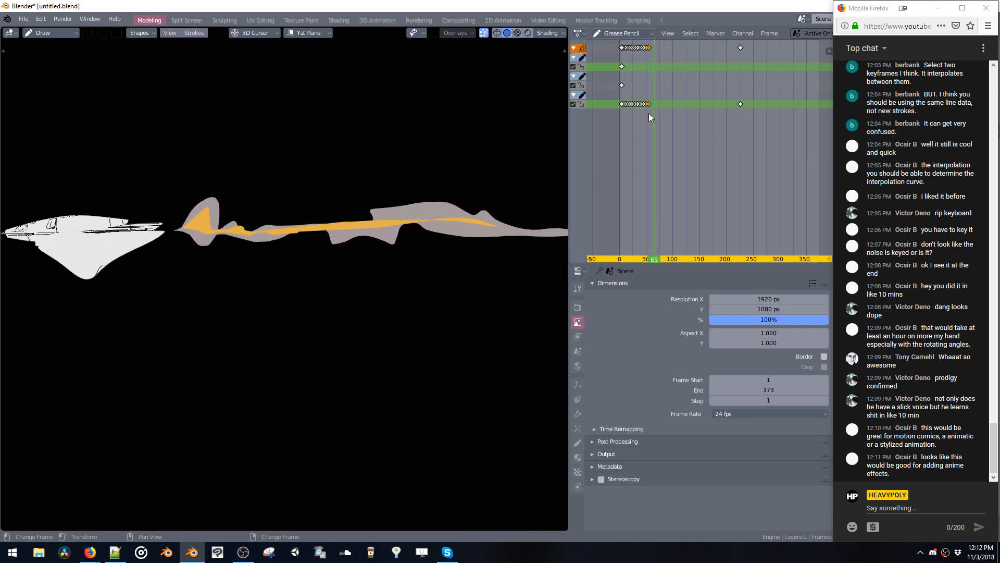
Look through the channel commands and try Make Cyclic again on the two selected flame keyframes.
{"action": "scroll", "coordinate": [653, 76], "scroll_direction": "up", "scroll_amount": 5}
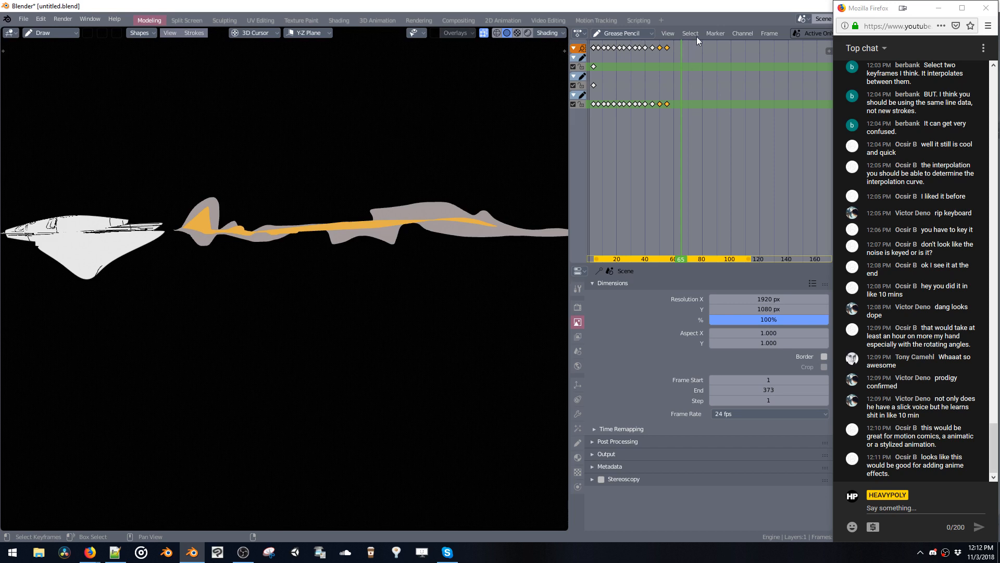
{"action": "left_click", "coordinate": [743, 33]}
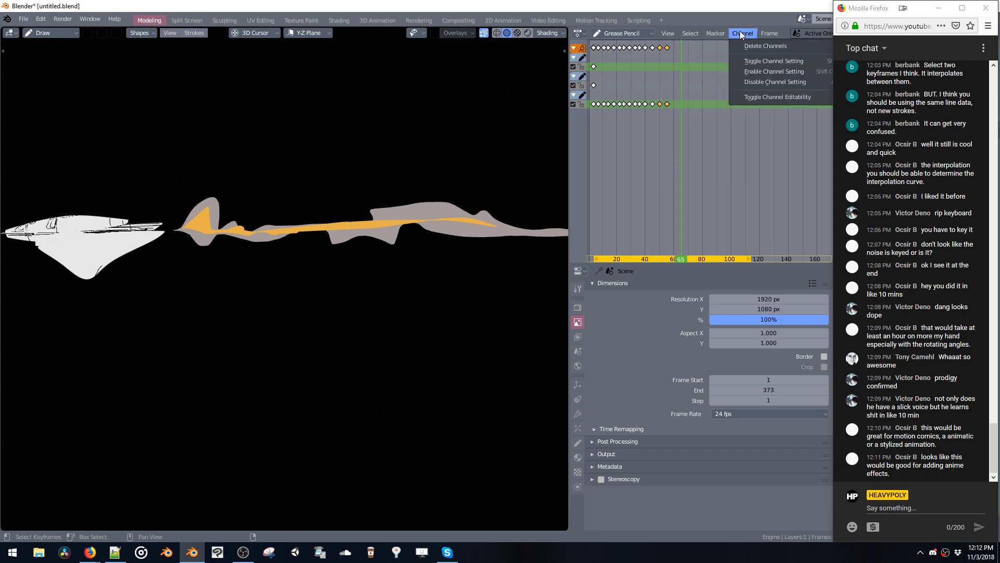
{"action": "mouse_move", "coordinate": [700, 34]}
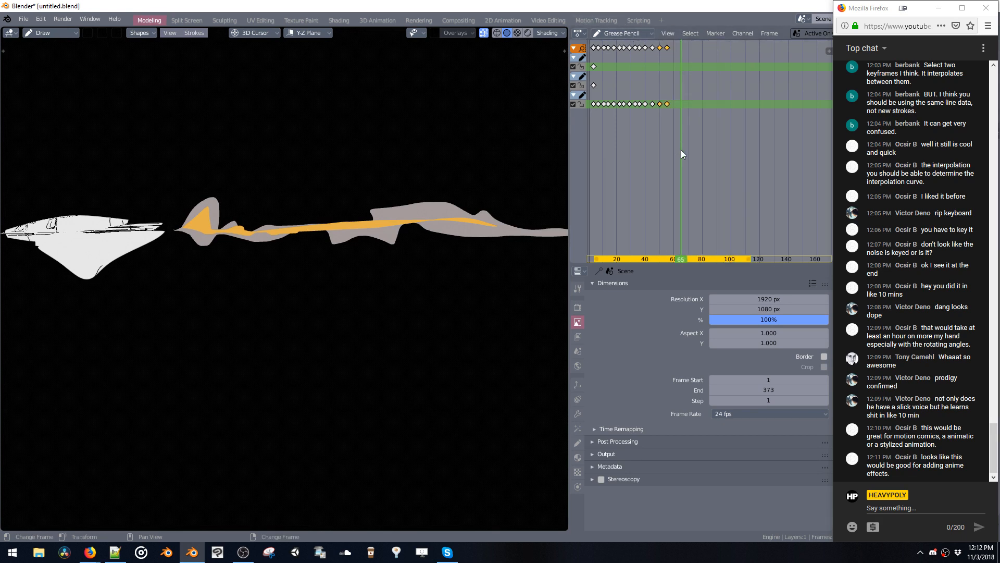
{"action": "key", "text": "shift+e"}
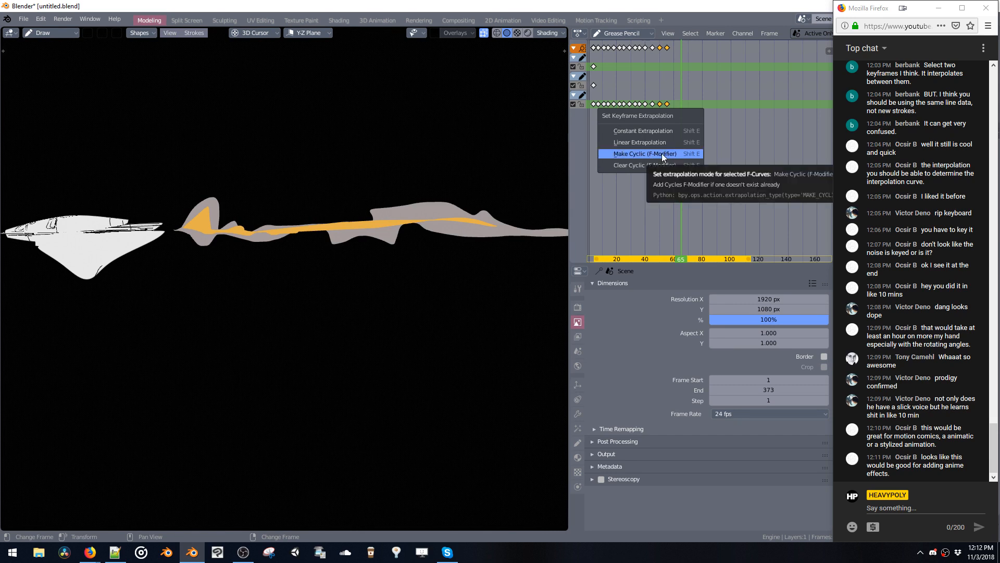
{"action": "left_click", "coordinate": [662, 153]}
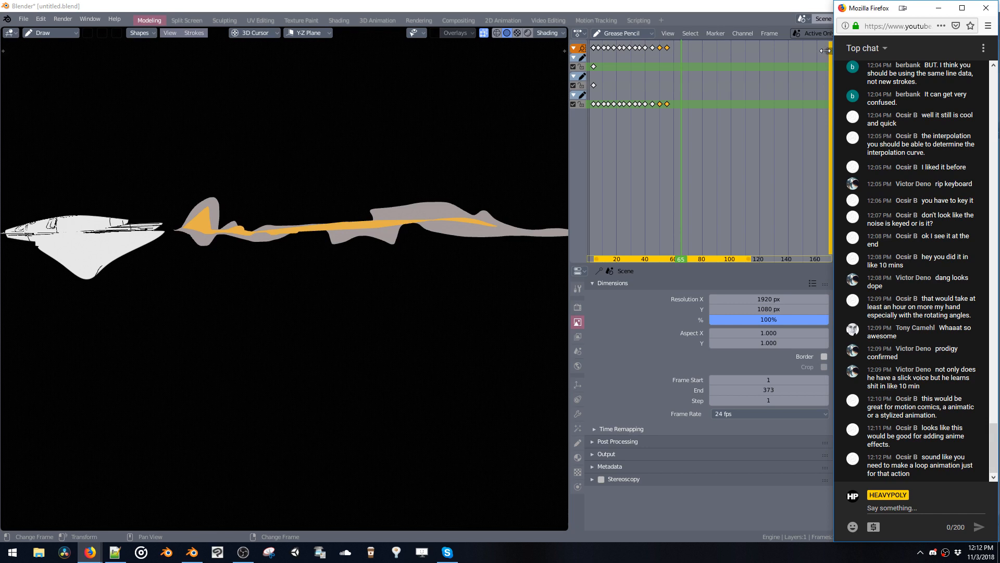
{"action": "left_click_drag", "start_coordinate": [825, 51], "coordinate": [760, 67]}
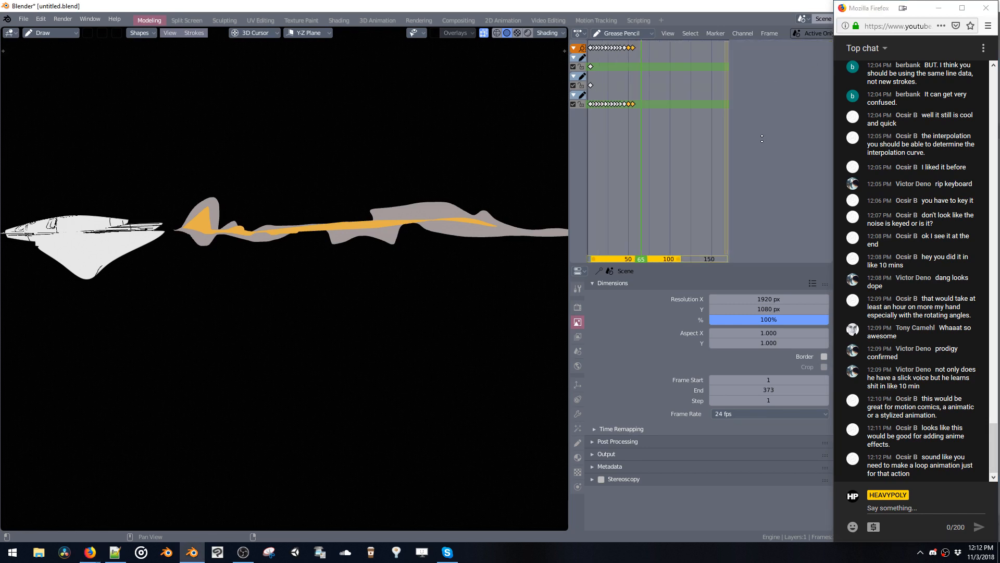
{"action": "left_click_drag", "start_coordinate": [726, 123], "coordinate": [747, 4]}
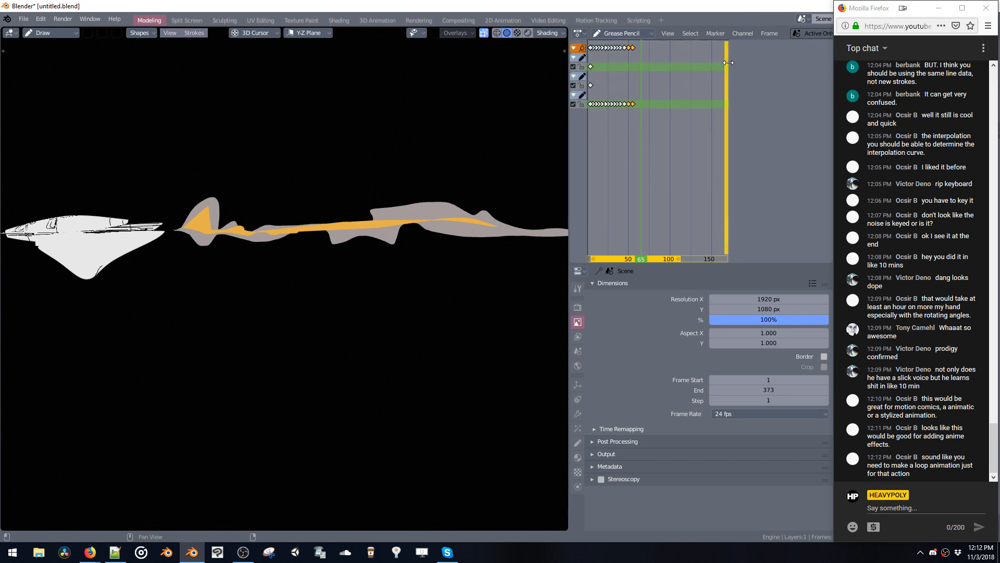
{"action": "left_click_drag", "start_coordinate": [728, 63], "coordinate": [830, 57]}
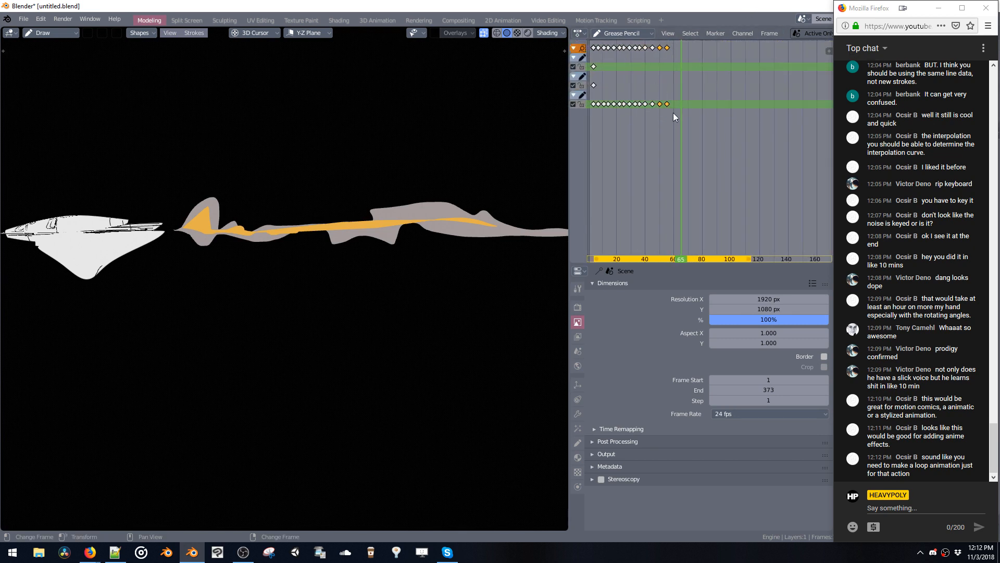
Duplicate the flame keyframes at frames 40–55 to frames 60–75 and again to frames 80–95, and play from frame 20.
{"action": "left_click_drag", "start_coordinate": [679, 128], "coordinate": [642, 43]}
{"action": "key", "text": "g"}
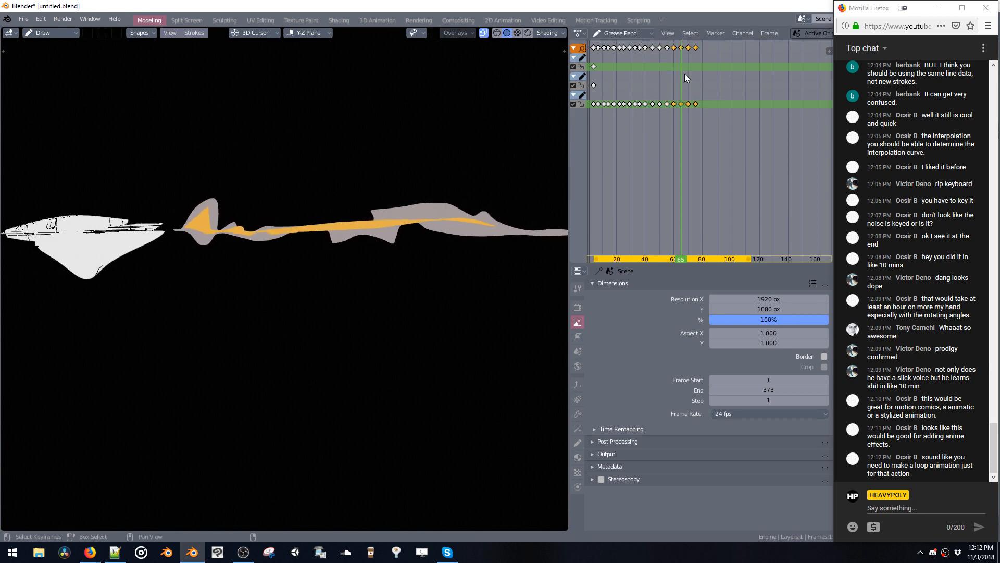
{"action": "left_click", "coordinate": [734, 68]}
{"action": "mouse_move", "coordinate": [737, 134]}
{"action": "left_mouse_down"}
{"action": "mouse_move", "coordinate": [726, 115]}
{"action": "mouse_move", "coordinate": [737, 130]}
{"action": "mouse_move", "coordinate": [611, 125]}
{"action": "left_mouse_up"}
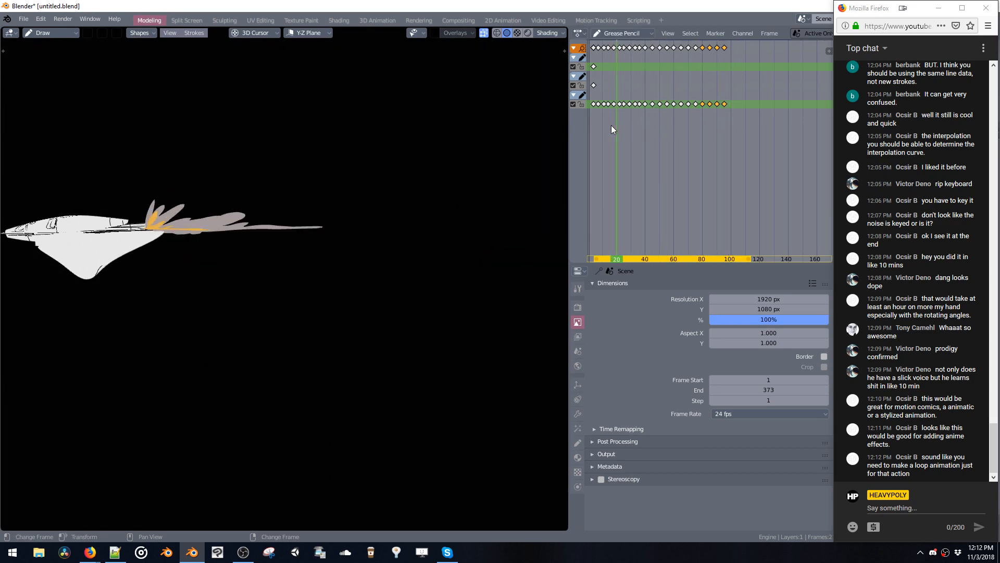
{"action": "key", "text": "space"}
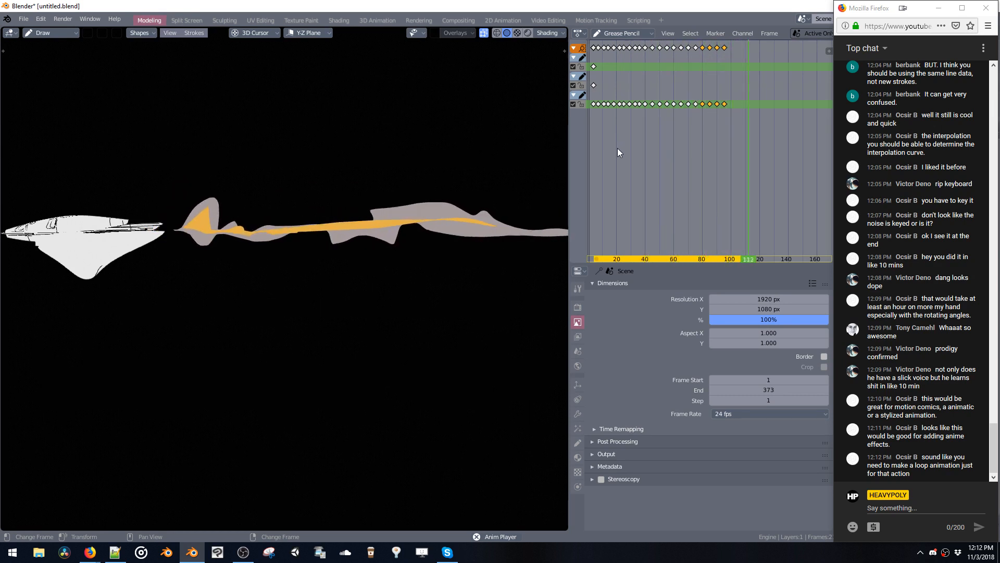
{"action": "key", "text": "space"}
Duplicate the flame keyframes at about frames 25–36 to about frames 100–111 and play the result.
{"action": "left_click_drag", "start_coordinate": [737, 139], "coordinate": [621, 39]}
{"action": "key", "text": "g"}
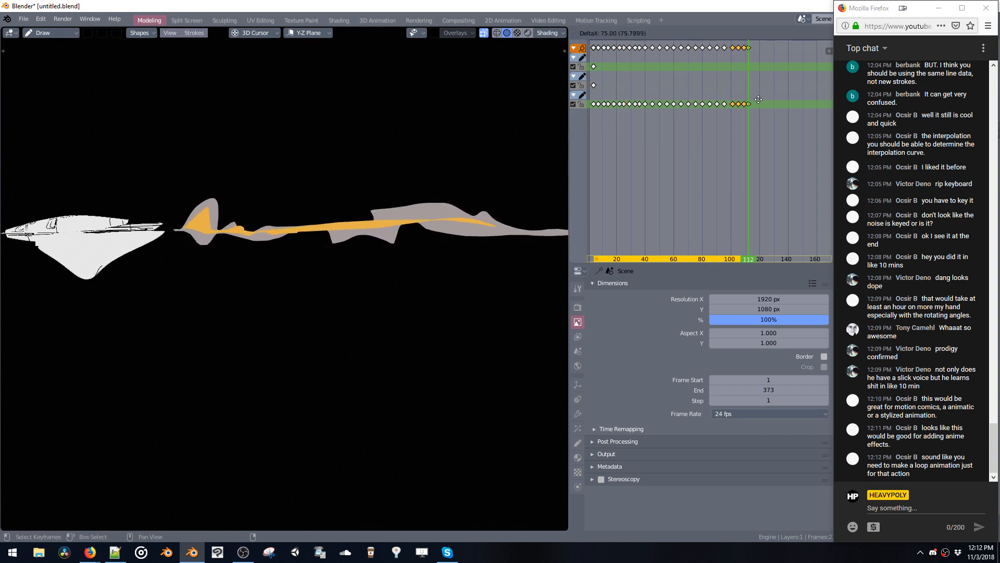
{"action": "left_click", "coordinate": [740, 109]}
{"action": "mouse_move", "coordinate": [727, 121]}
{"action": "left_mouse_down"}
{"action": "mouse_move", "coordinate": [680, 136]}
{"action": "mouse_move", "coordinate": [621, 131]}
{"action": "left_mouse_up"}
{"action": "key", "text": "space"}
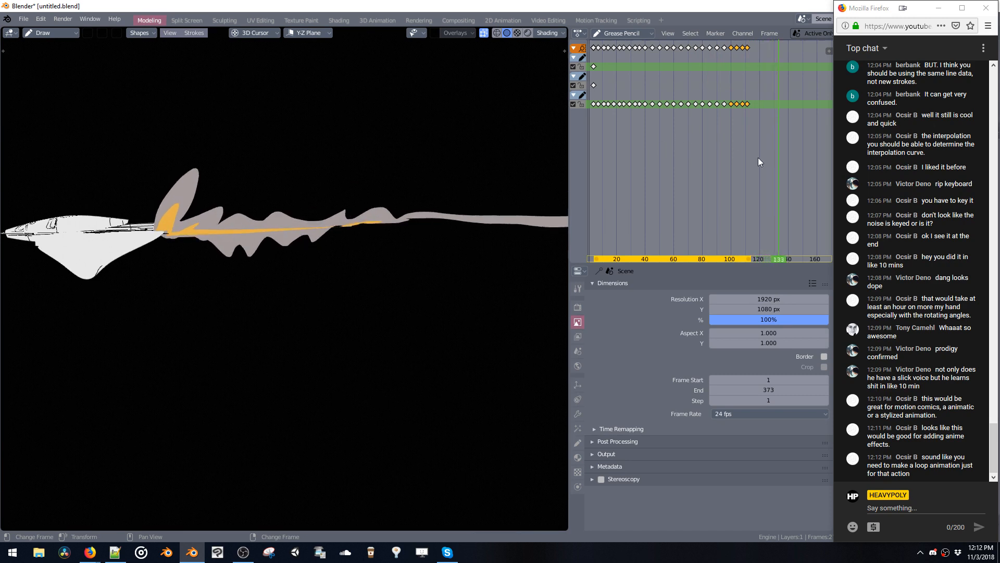
Delete all the copied flame keyframes from frame 80 to about frame 111.
{"action": "mouse_move", "coordinate": [760, 143]}
{"action": "left_mouse_down"}
{"action": "mouse_move", "coordinate": [686, 52]}
{"action": "mouse_move", "coordinate": [702, 44]}
{"action": "left_mouse_up"}
{"action": "key", "text": "x"}
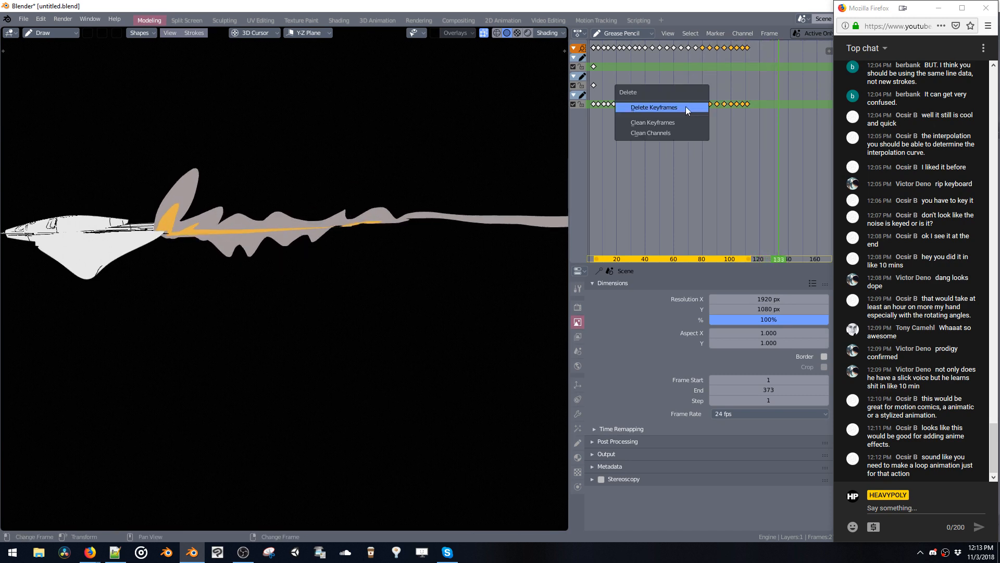
{"action": "left_click", "coordinate": [685, 106]}
Duplicate the flame keyframes at about frames 18–40 to about frames 80–102 and play the animation.
{"action": "left_click_drag", "start_coordinate": [645, 87], "coordinate": [610, 49]}
{"action": "key", "text": "shift+d"}
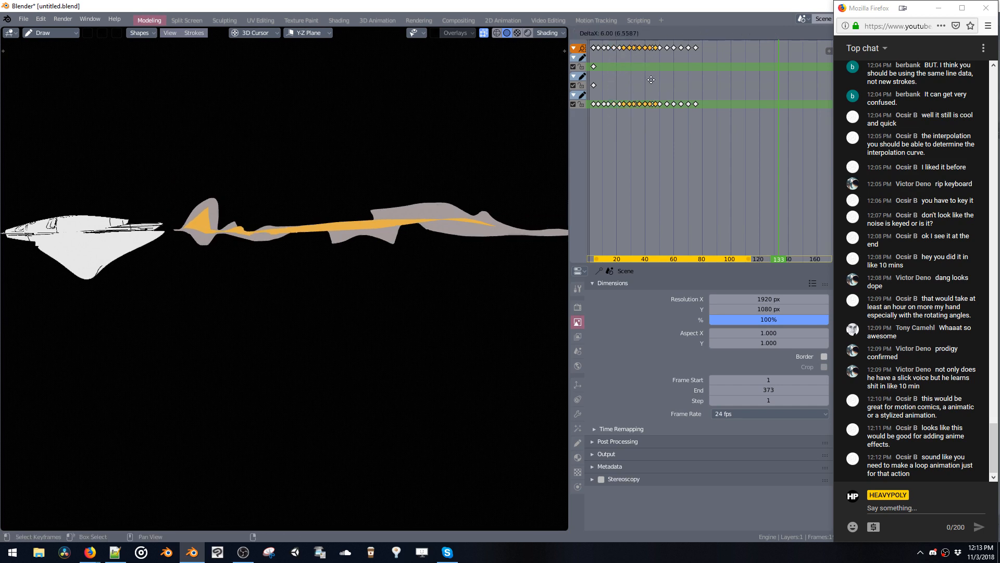
{"action": "left_click", "coordinate": [724, 91]}
{"action": "right_click_drag", "start_coordinate": [724, 92], "coordinate": [558, 130]}
{"action": "key", "text": "space"}
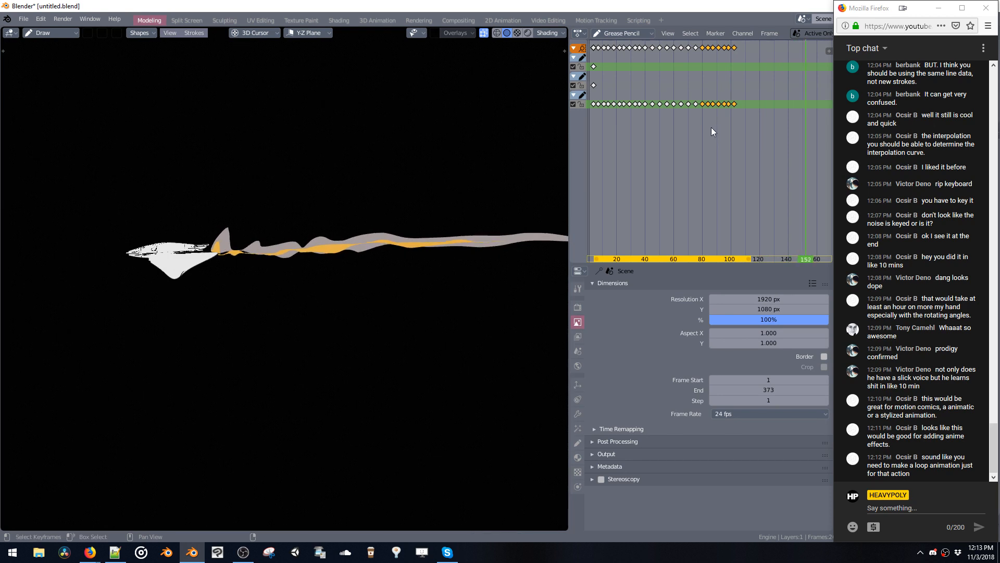
Delete the first two copied flame keyframes, at about frames 80 and 84.
{"action": "left_click_drag", "start_coordinate": [711, 126], "coordinate": [698, 42]}
{"action": "key", "text": "x"}
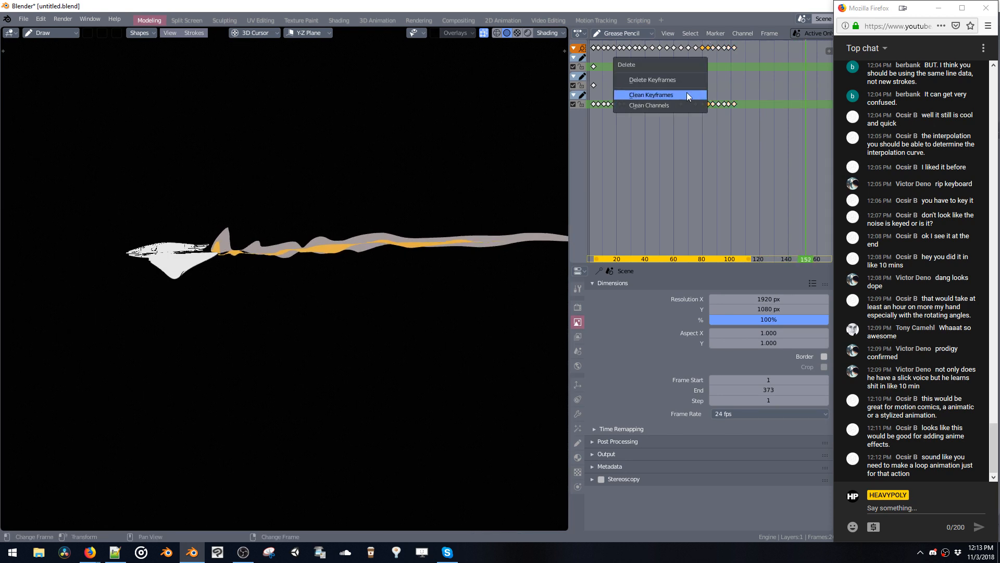
{"action": "left_click", "coordinate": [686, 83]}
Duplicate the flame keyframes at frames 70 and 75 into the gap at about frames 80 and 85, and play back the transition.
{"action": "left_click_drag", "start_coordinate": [698, 121], "coordinate": [679, 55]}
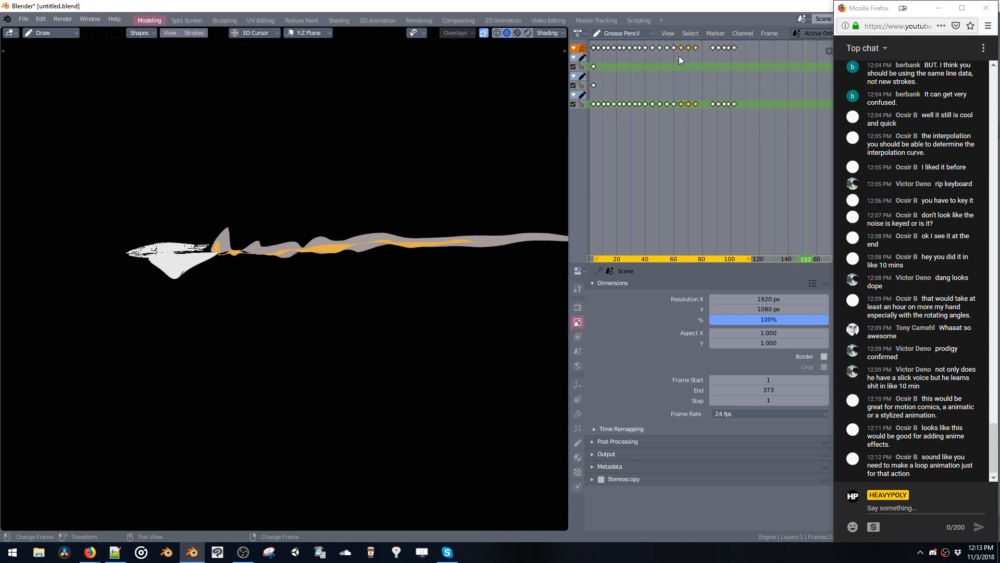
{"action": "key", "text": "g"}
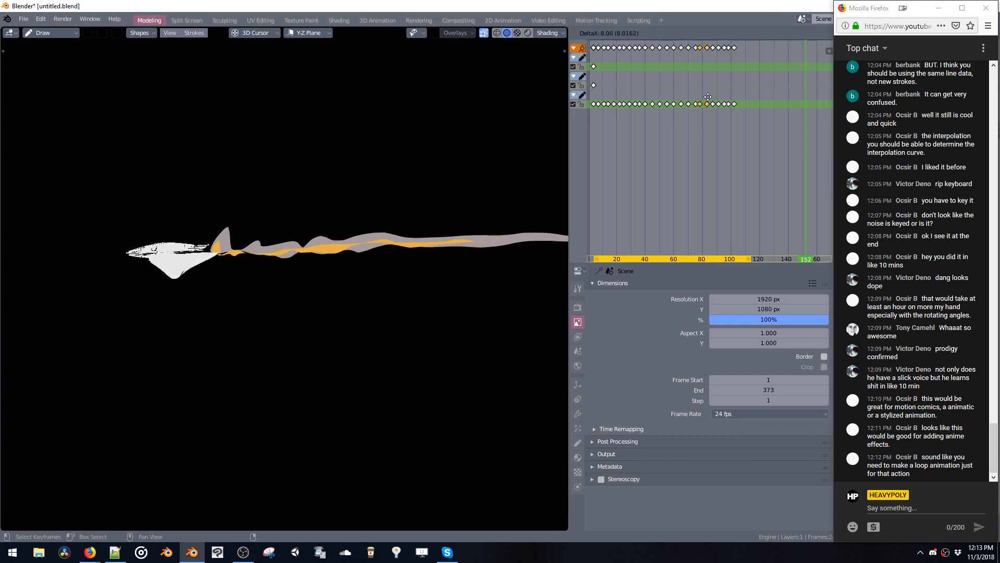
{"action": "left_click", "coordinate": [700, 138]}
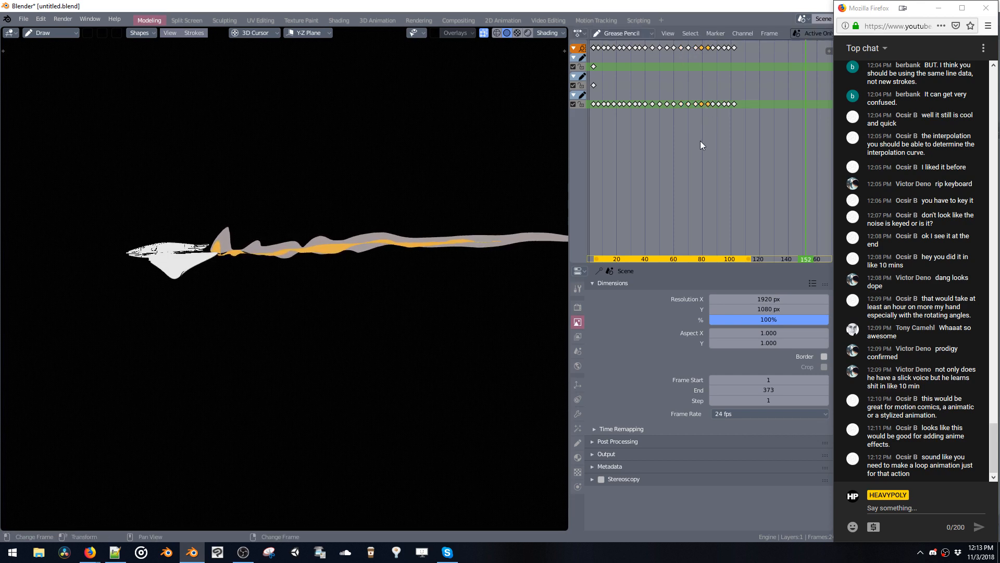
{"action": "left_click", "coordinate": [686, 139]}
{"action": "key", "text": "space"}
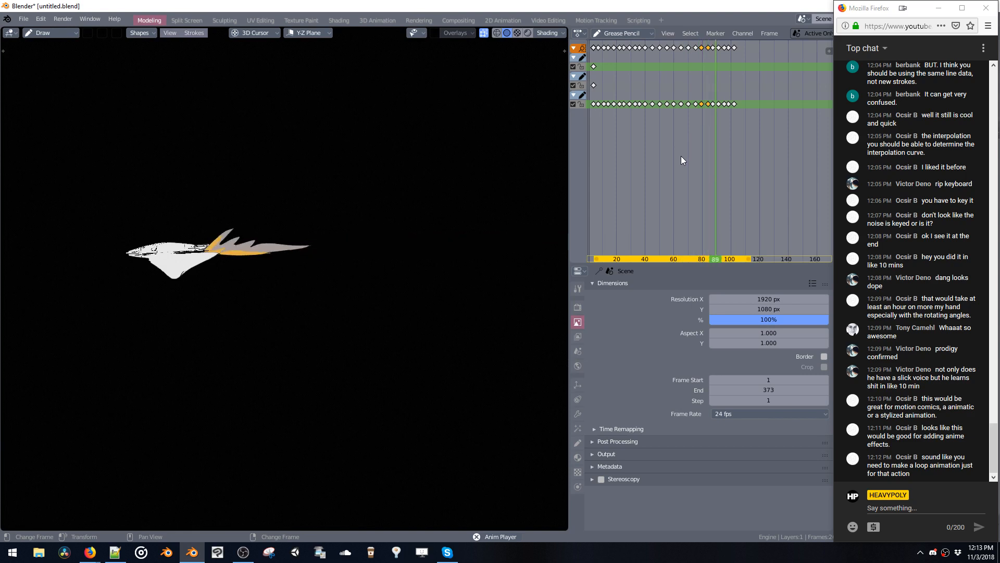
{"action": "mouse_move", "coordinate": [698, 156]}
{"action": "left_mouse_down"}
{"action": "mouse_move", "coordinate": [733, 157]}
{"action": "mouse_move", "coordinate": [688, 151]}
{"action": "mouse_move", "coordinate": [747, 155]}
{"action": "mouse_move", "coordinate": [698, 146]}
{"action": "mouse_move", "coordinate": [712, 152]}
{"action": "left_mouse_up"}
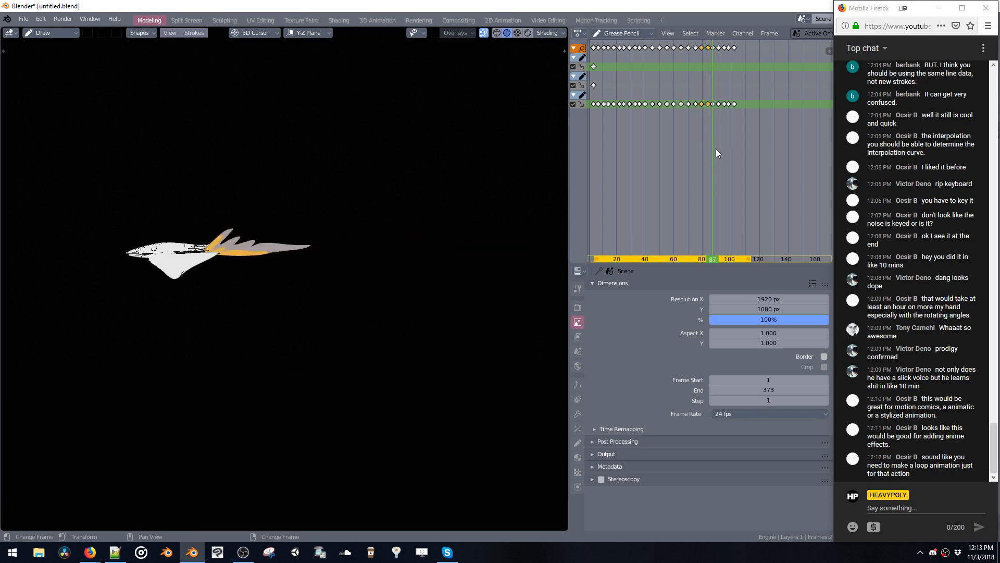
Delete the copied flame keyframes at about frames 88 and 92.
{"action": "left_click_drag", "start_coordinate": [713, 106], "coordinate": [712, 105]}
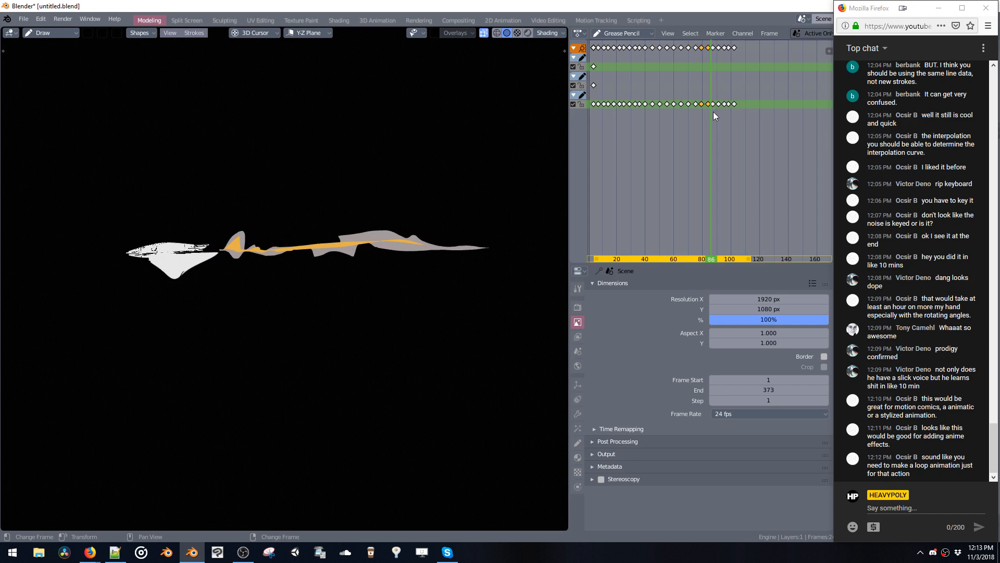
{"action": "left_click", "coordinate": [713, 103]}
{"action": "key", "text": "x"}
{"action": "left_click", "coordinate": [710, 125]}
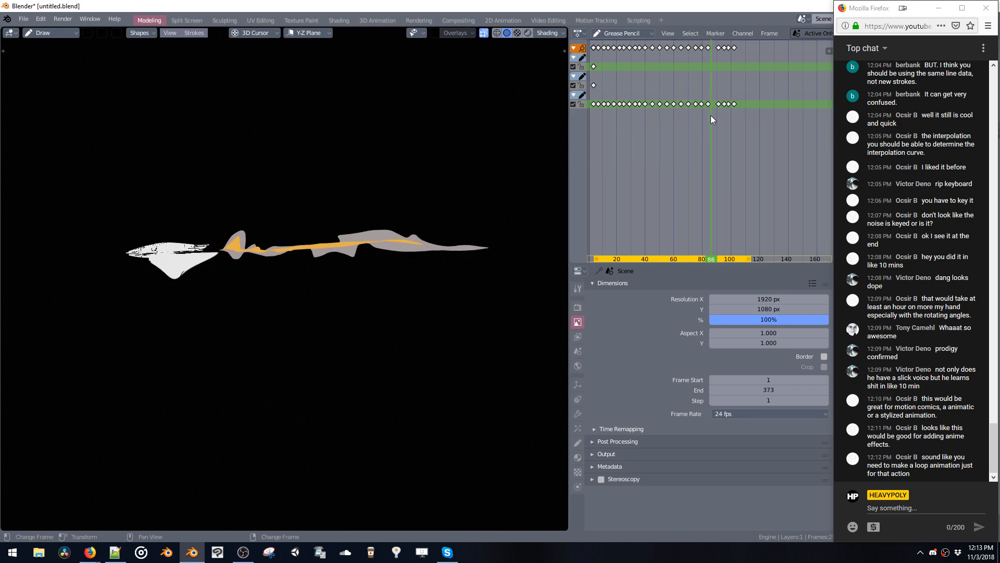
{"action": "left_click_drag", "start_coordinate": [712, 119], "coordinate": [719, 117]}
{"action": "left_click", "coordinate": [715, 104]}
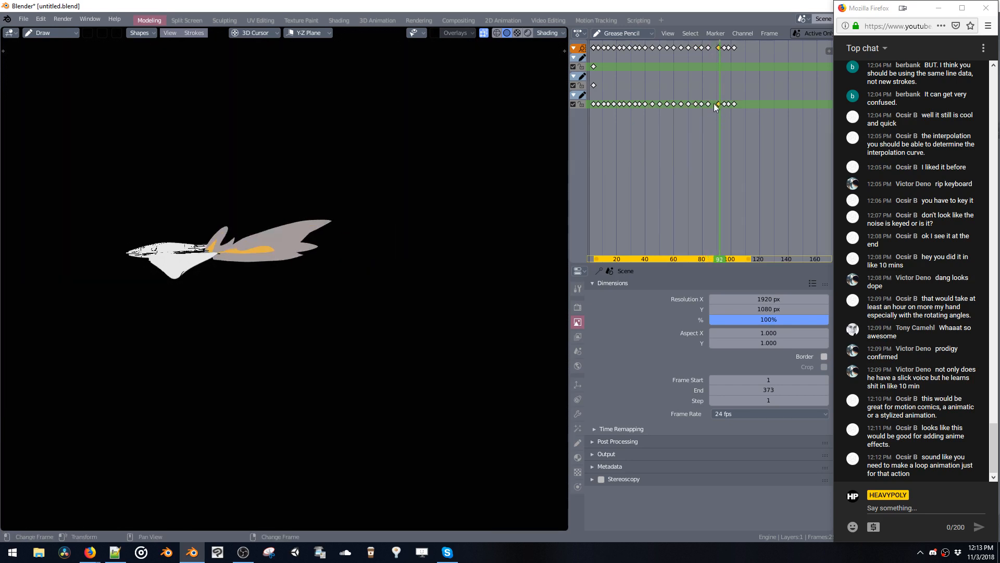
{"action": "key", "text": "x"}
{"action": "left_click", "coordinate": [711, 113]}
Move the last three copied flame keyframes earlier, to about frames 88–96, to close the gap.
{"action": "left_click", "coordinate": [724, 127]}
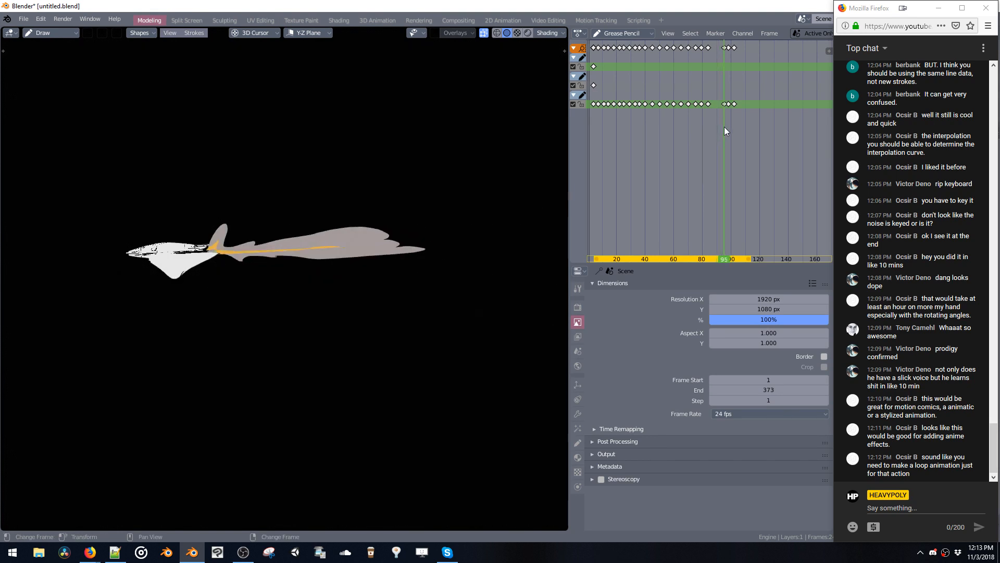
{"action": "mouse_move", "coordinate": [724, 127]}
{"action": "left_mouse_down"}
{"action": "mouse_move", "coordinate": [736, 128]}
{"action": "mouse_move", "coordinate": [721, 127]}
{"action": "mouse_move", "coordinate": [726, 133]}
{"action": "left_mouse_up"}
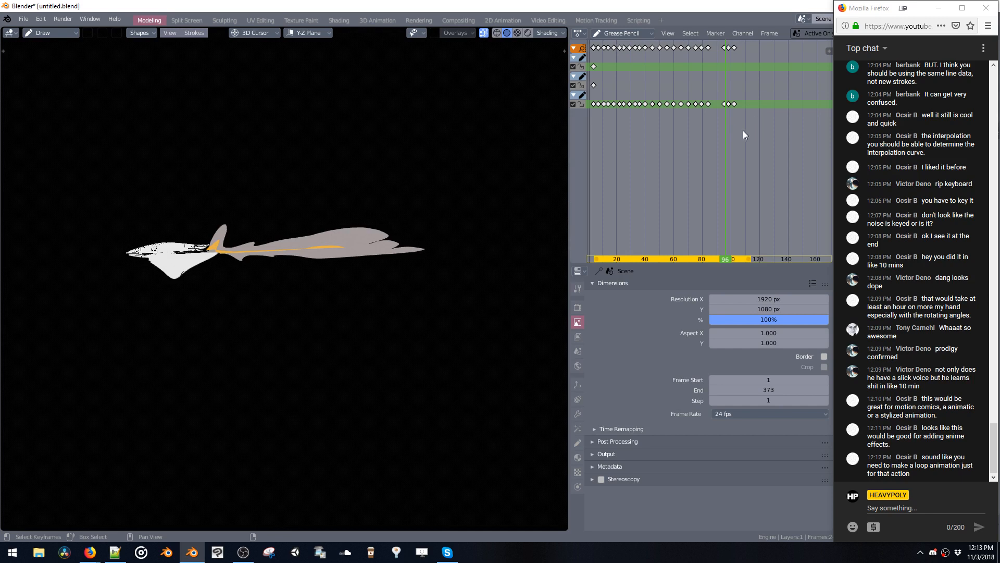
{"action": "left_click", "coordinate": [708, 118]}
Duplicate the flame keyframes from about frames 76–96 repeatedly until they reach about frame 169, and play the animation.
{"action": "left_click_drag", "start_coordinate": [725, 120], "coordinate": [702, 92]}
{"action": "left_click_drag", "start_coordinate": [734, 130], "coordinate": [692, 83]}
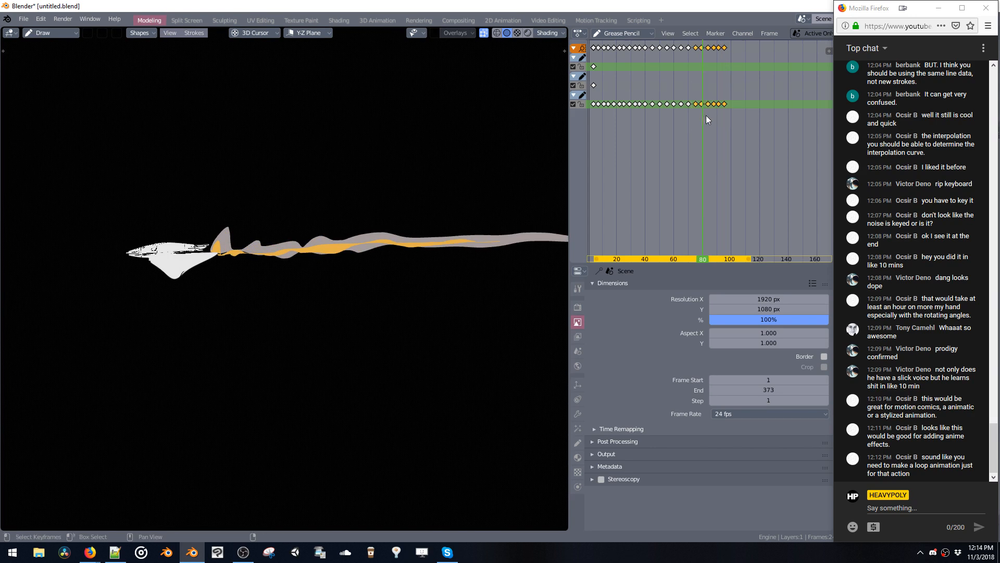
{"action": "key", "text": "g"}
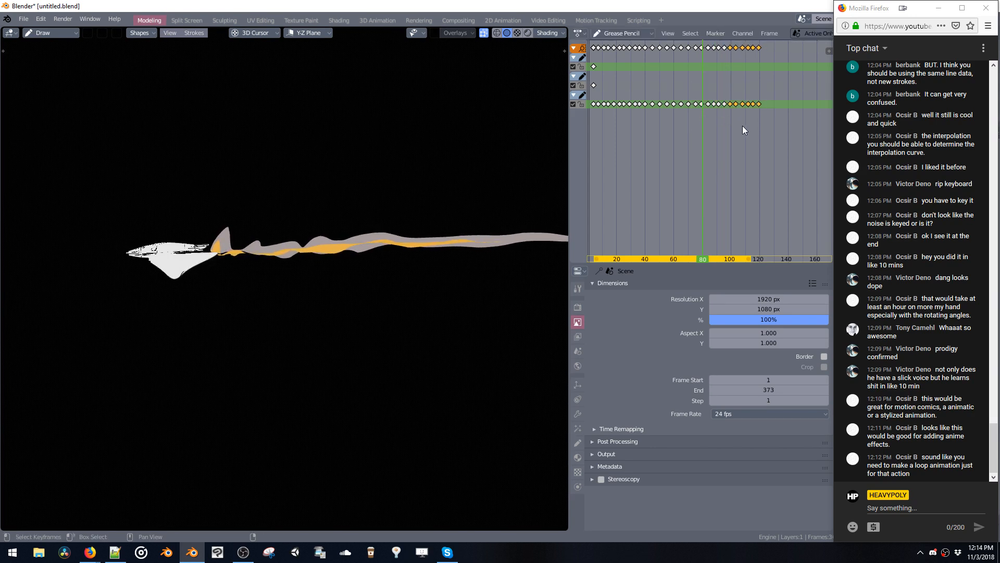
{"action": "key", "text": "g"}
{"action": "left_click", "coordinate": [740, 123]}
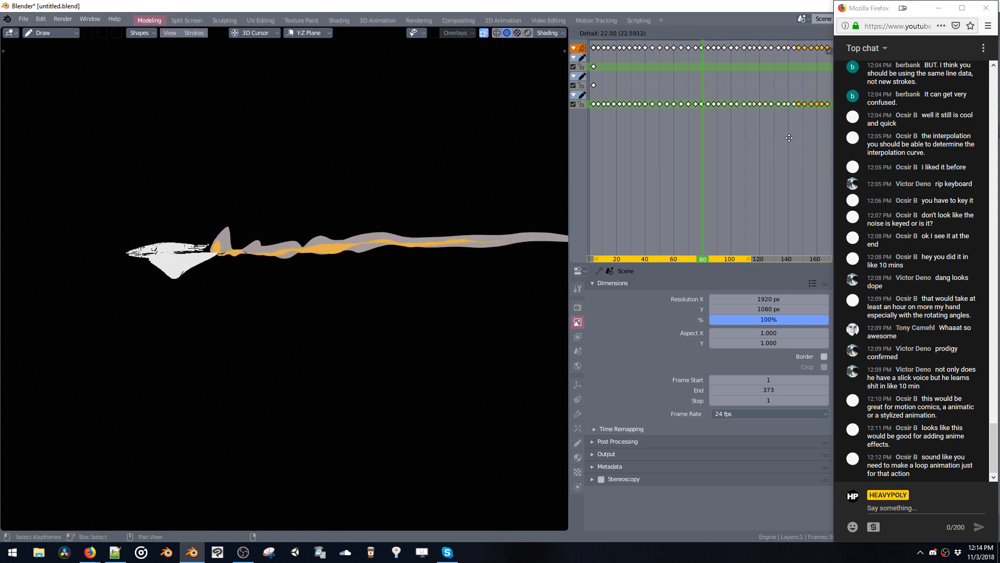
{"action": "left_click", "coordinate": [789, 138]}
{"action": "key", "text": "space"}
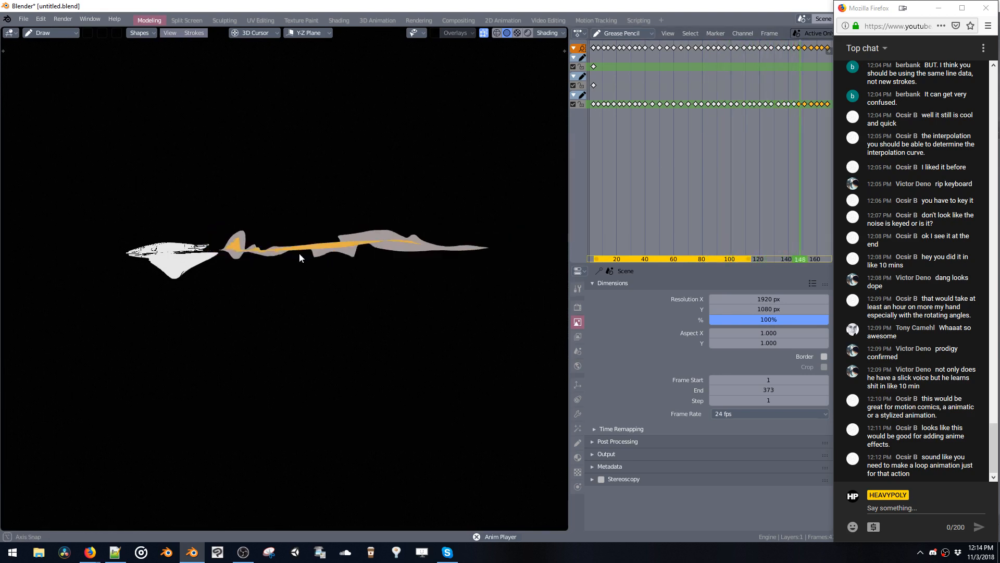
Set the scene's end frame to 170.
{"action": "middle_click_drag", "start_coordinate": [299, 252], "coordinate": [280, 231]}
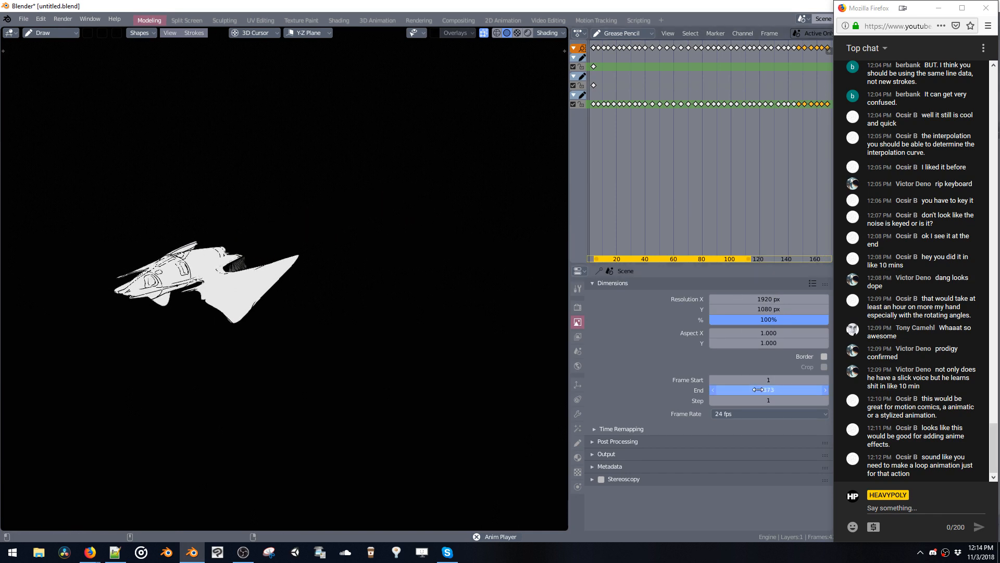
{"action": "scroll", "coordinate": [747, 121], "scroll_direction": "down", "scroll_amount": 4}
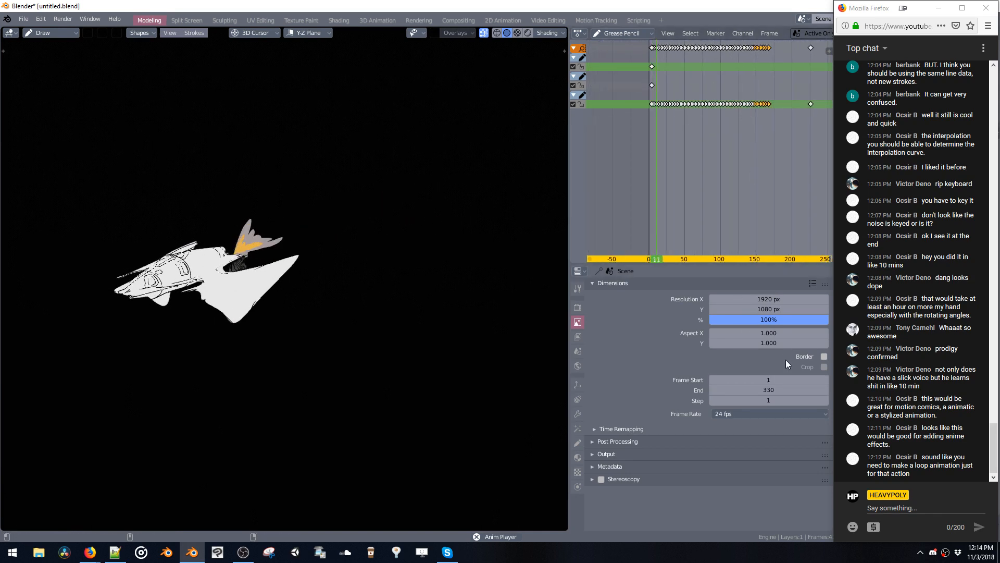
{"action": "left_click_drag", "start_coordinate": [771, 390], "coordinate": [709, 396]}
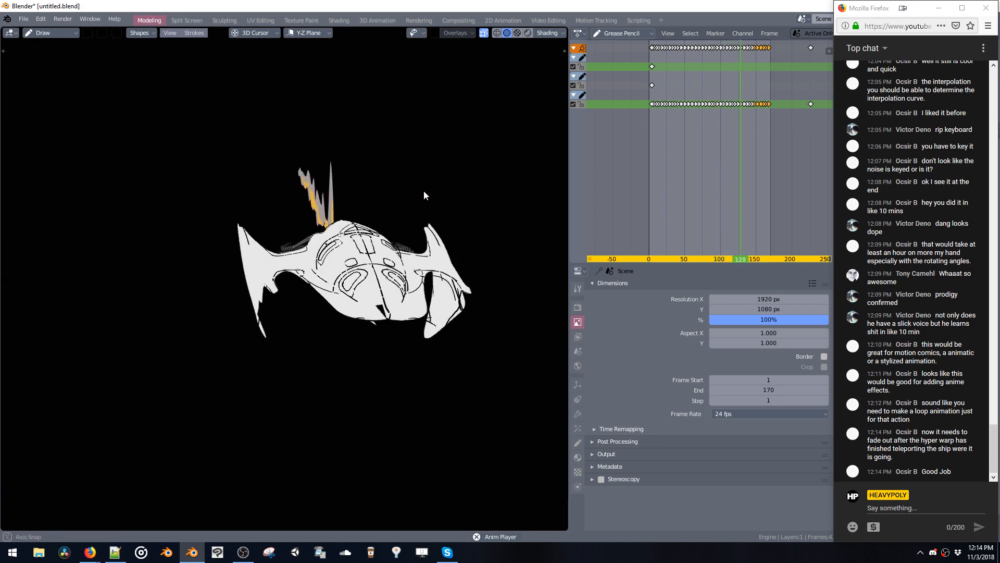
Switch from Grease Pencil Draw mode to Object Mode.
{"action": "key", "text": "Tab"}
{"action": "left_click", "coordinate": [474, 236]}
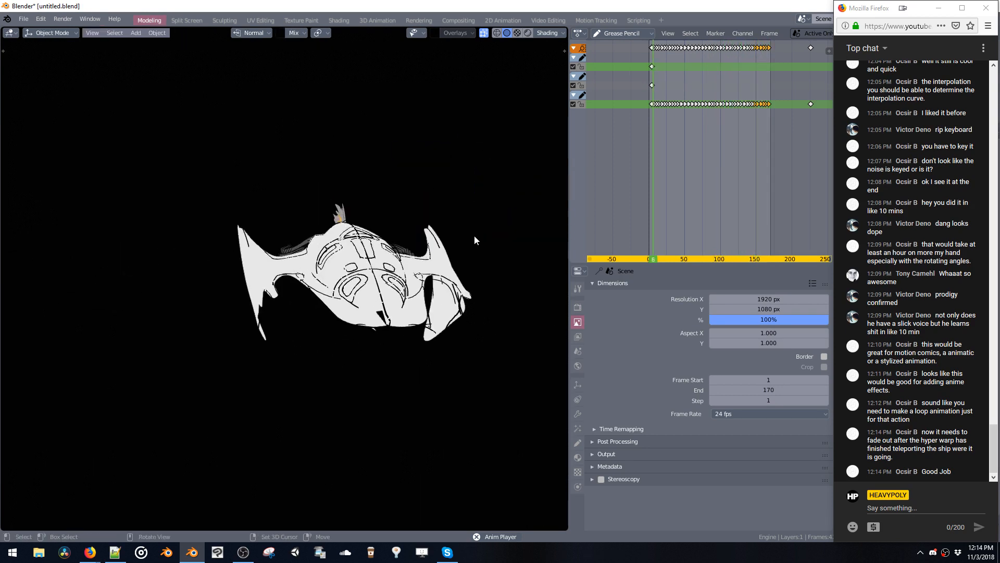
{"action": "key", "text": "Tab"}
{"action": "left_click", "coordinate": [473, 234]}
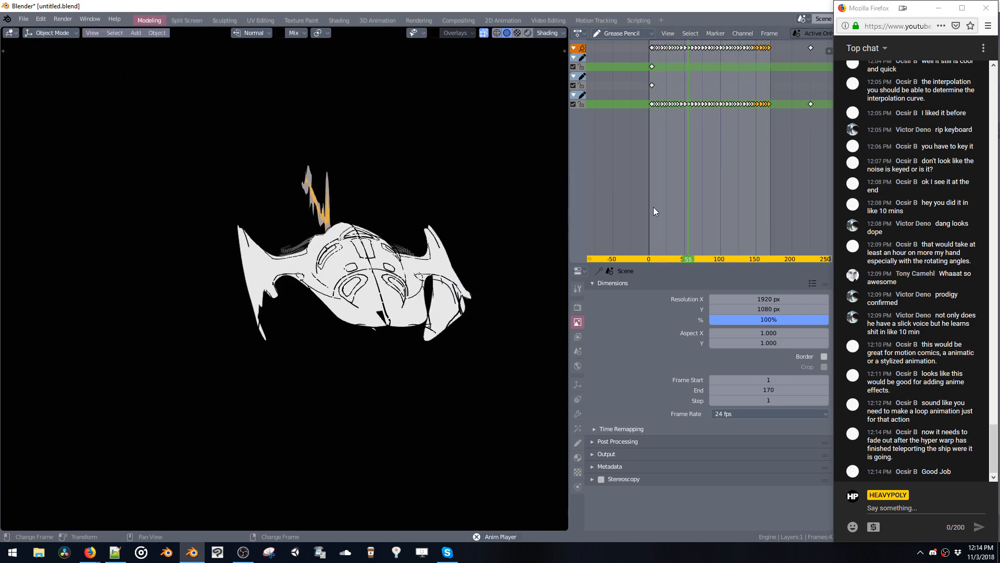
Set the scene's end frame to 280 and duplicate flame keyframes from about frame 70 onward to fill the timeline to about frame 285.
{"action": "middle_click_drag", "start_coordinate": [729, 188], "coordinate": [695, 186]}
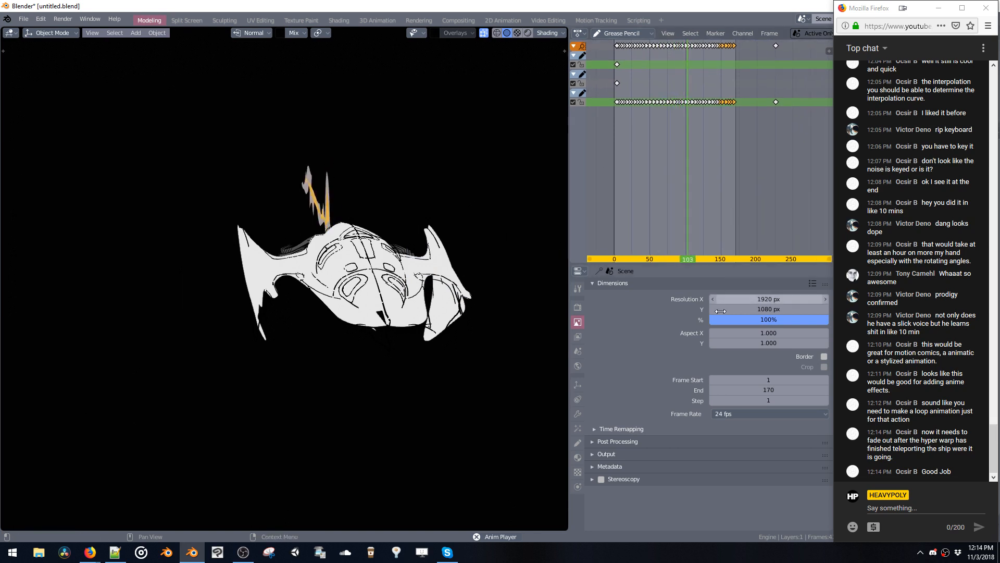
{"action": "left_click_drag", "start_coordinate": [766, 390], "coordinate": [799, 391]}
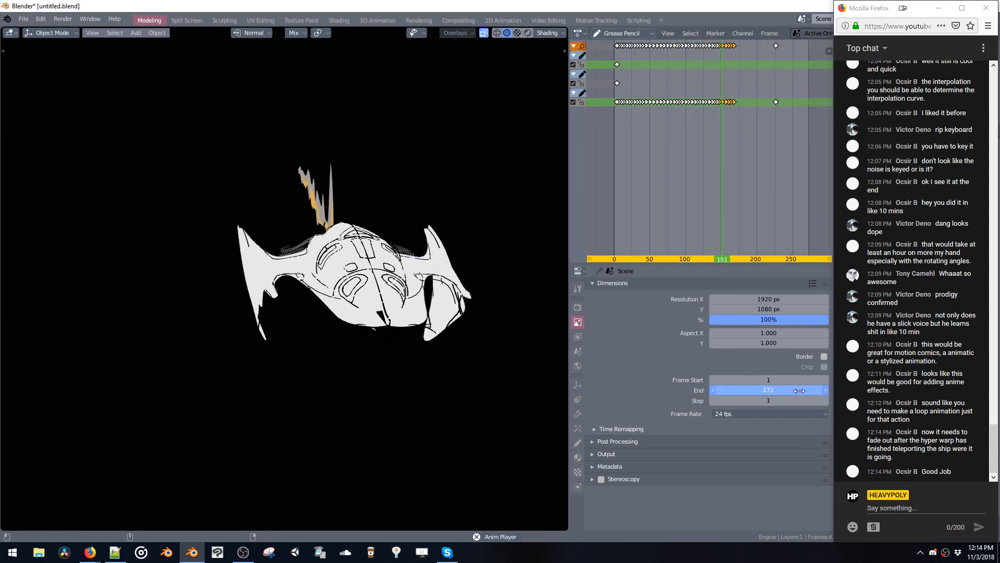
{"action": "middle_click_drag", "start_coordinate": [735, 156], "coordinate": [713, 159]}
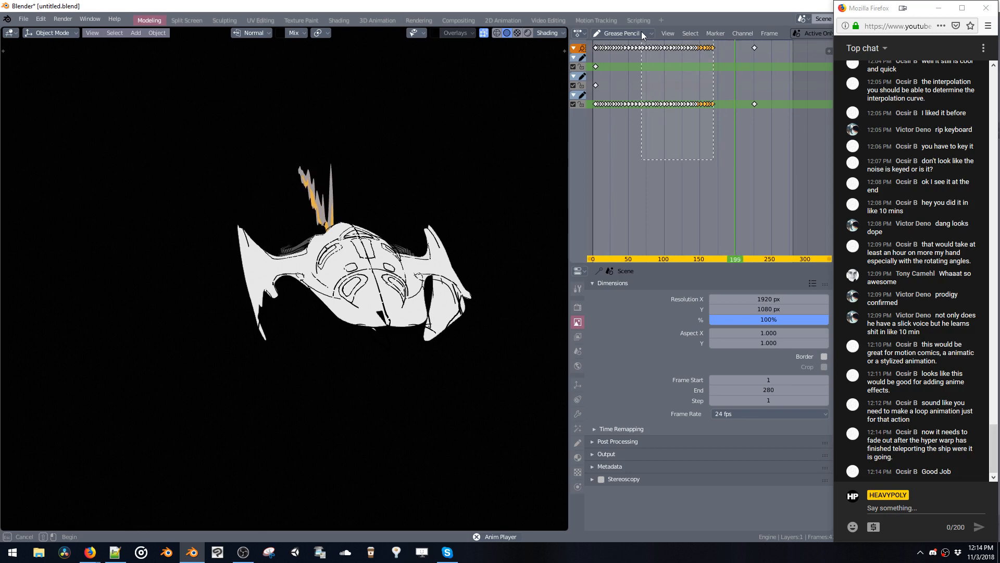
{"action": "left_click", "coordinate": [746, 115]}
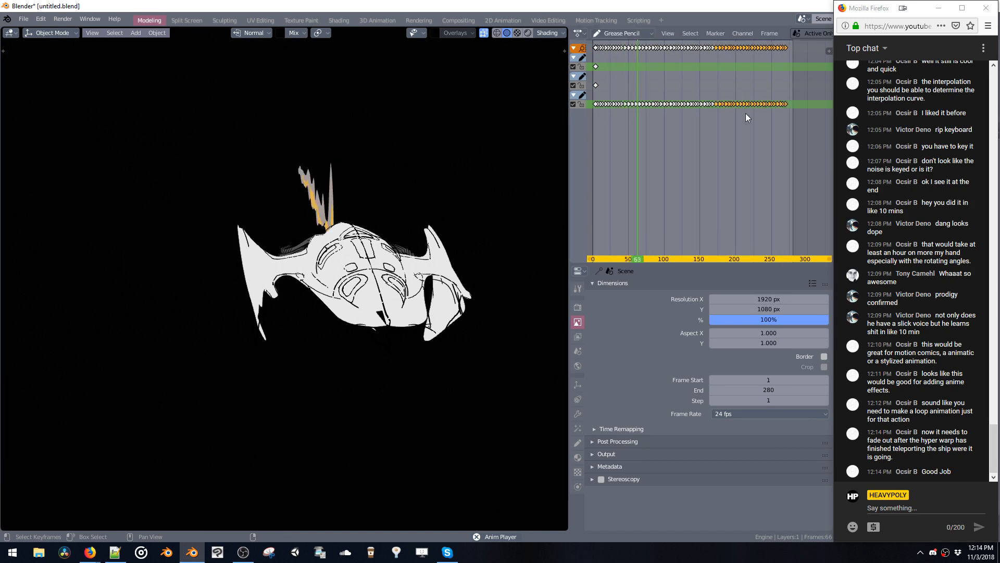
{"action": "left_click_drag", "start_coordinate": [788, 123], "coordinate": [781, 94]}
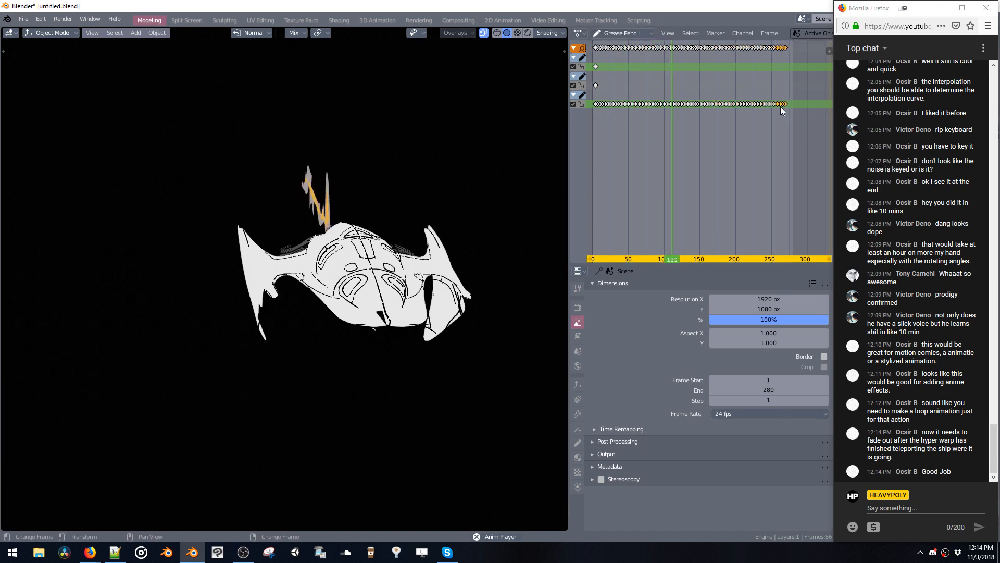
{"action": "left_click", "coordinate": [792, 110]}
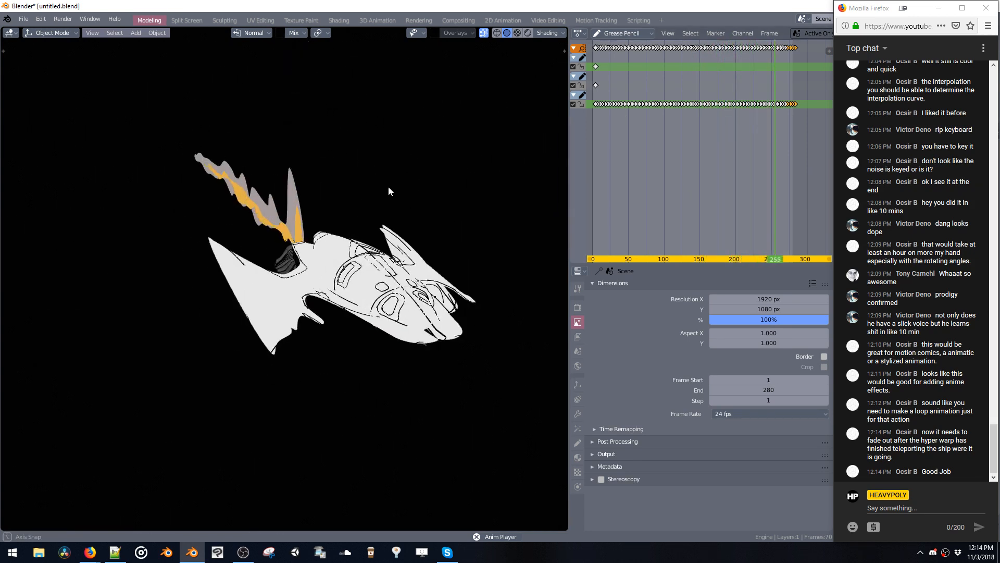
Switch the viewport shading to Material.
{"action": "key", "text": "z"}
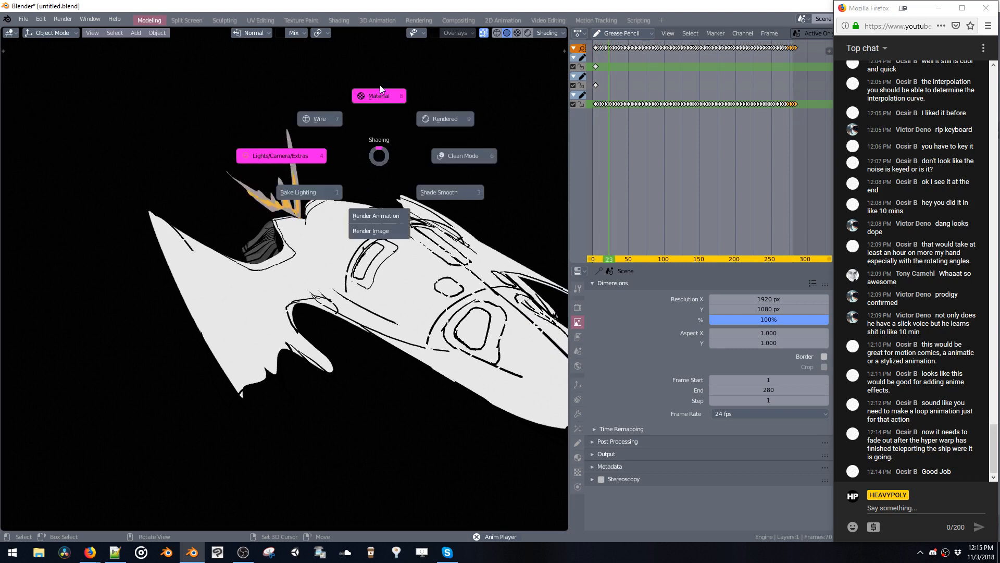
{"action": "left_click", "coordinate": [379, 93]}
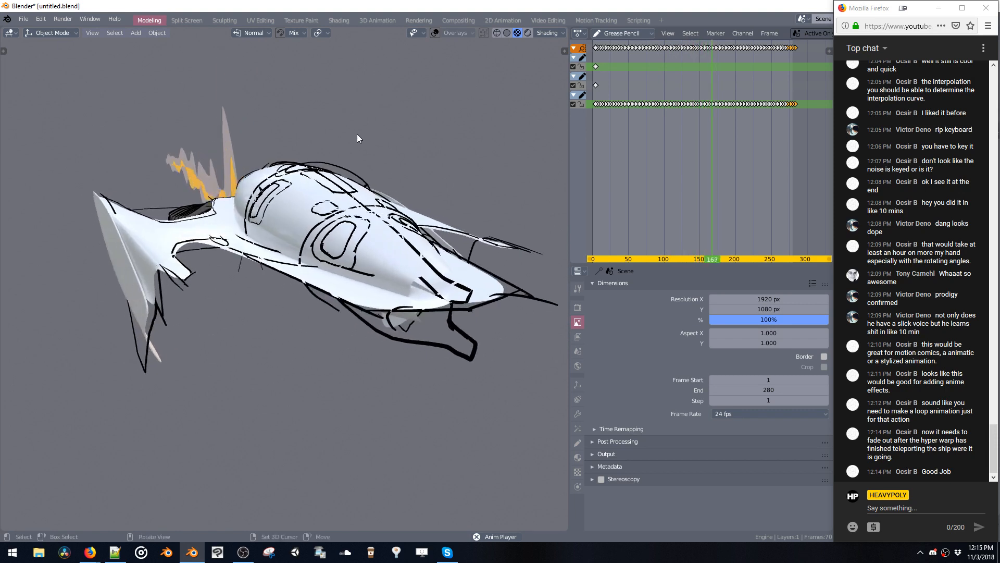
Create a camera at the current view and adjust its depth-of-field F-stop.
{"action": "key", "text": "grave"}
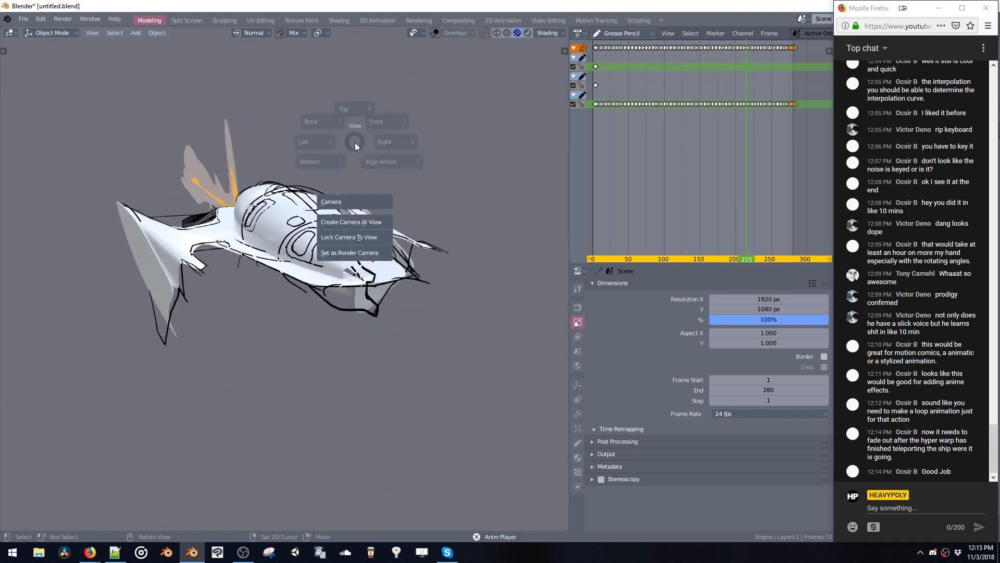
{"action": "left_click", "coordinate": [345, 222]}
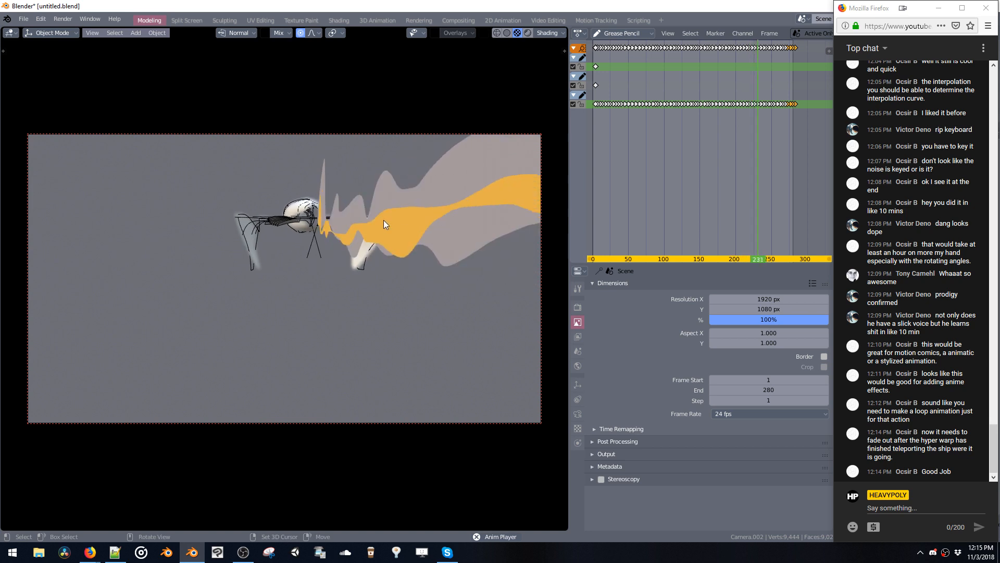
{"action": "key", "text": "v"}
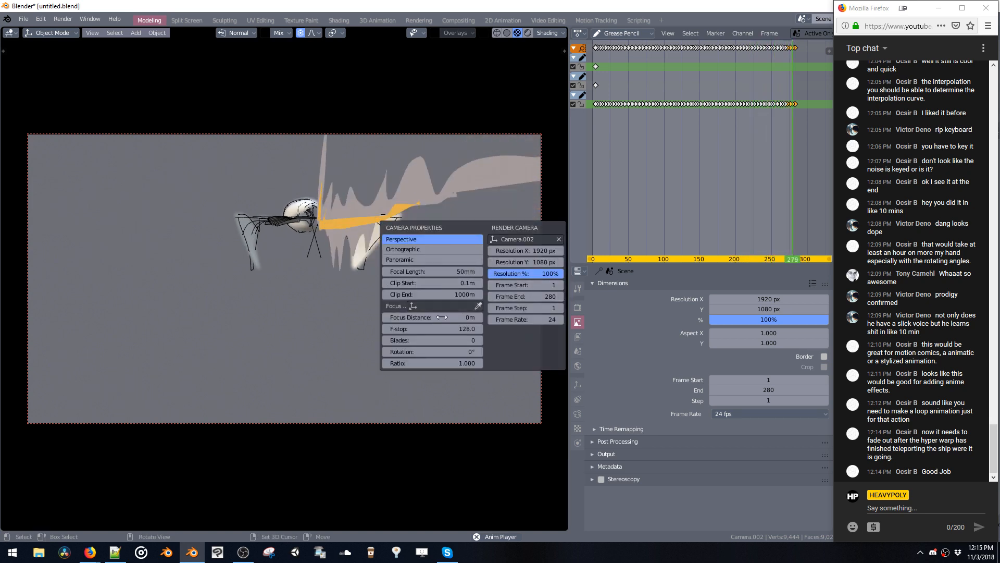
{"action": "left_click_drag", "start_coordinate": [432, 326], "coordinate": [522, 322]}
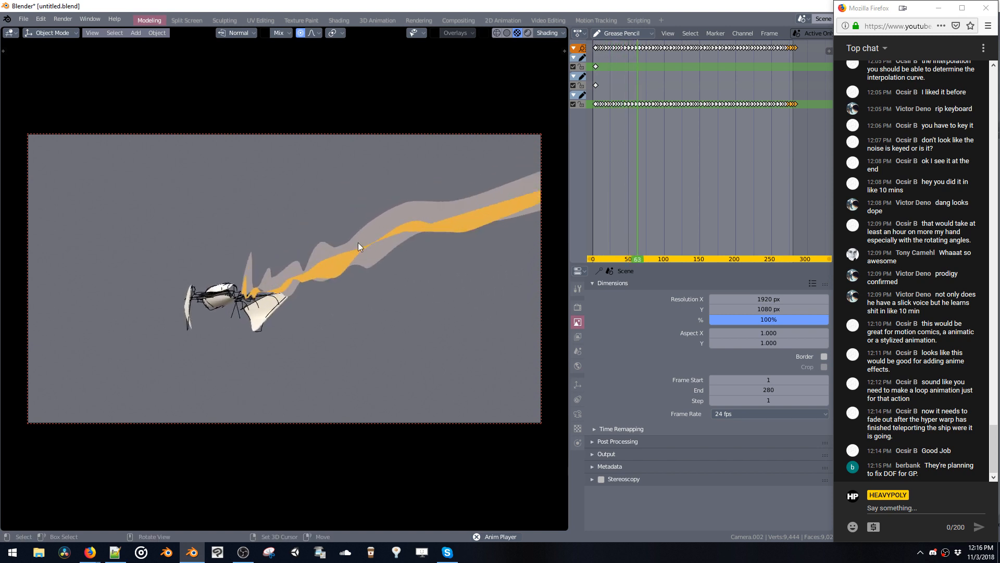
Replace the animation timeline with the Outliner and select the Engine object.
{"action": "key", "text": "ctrl+alt+shift+space"}
{"action": "left_click", "coordinate": [555, 221]}
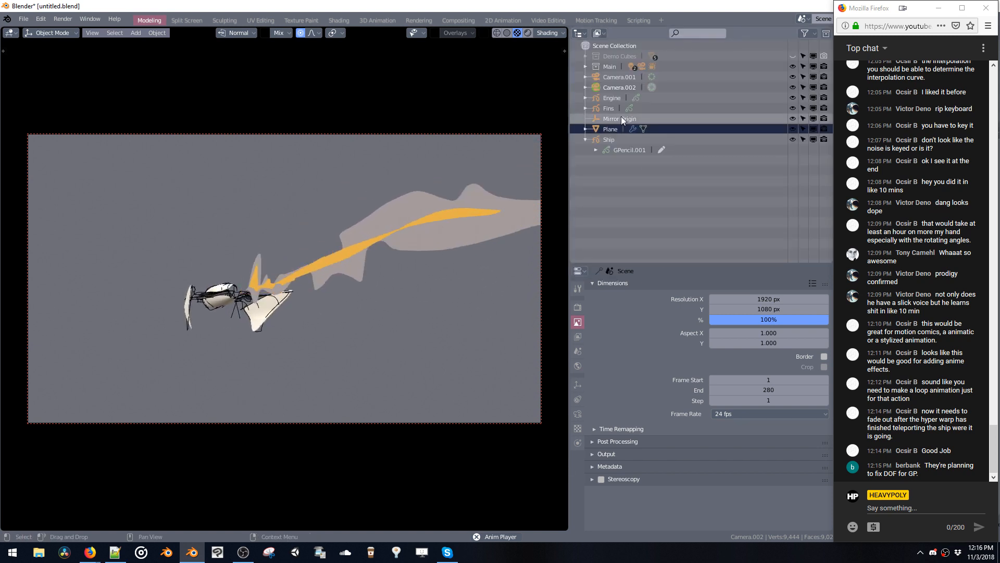
{"action": "left_click", "coordinate": [604, 140]}
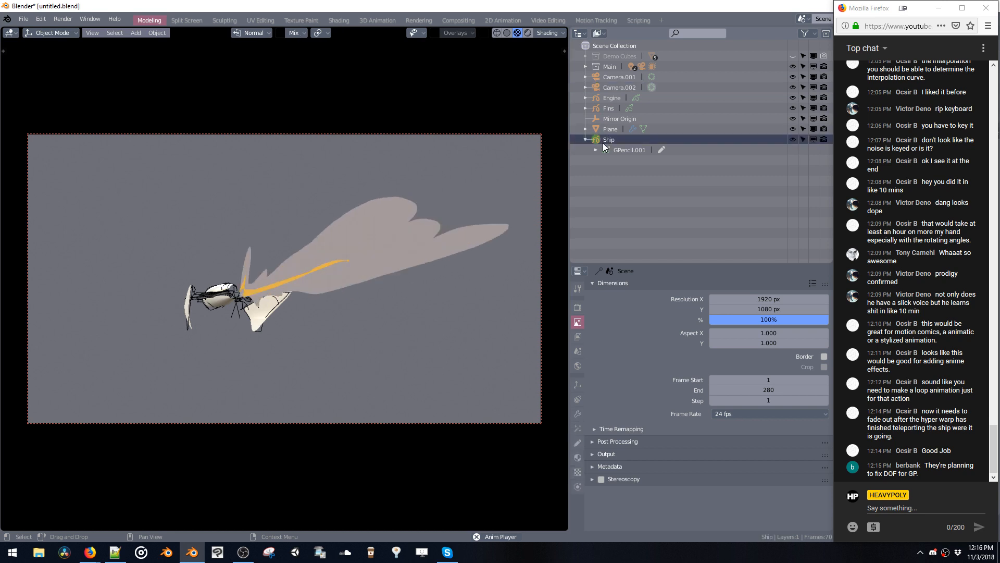
{"action": "left_click", "coordinate": [605, 98]}
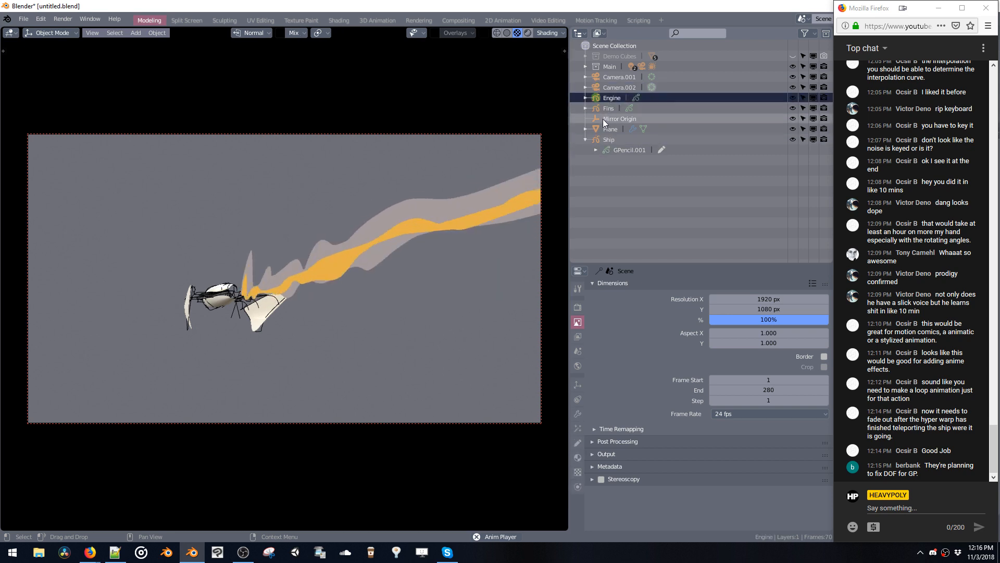
Change the Engine's Material.003 fill to a greenish grey of about R 0.598, G 0.639, B 0.618.
{"action": "key", "text": "shift+v"}
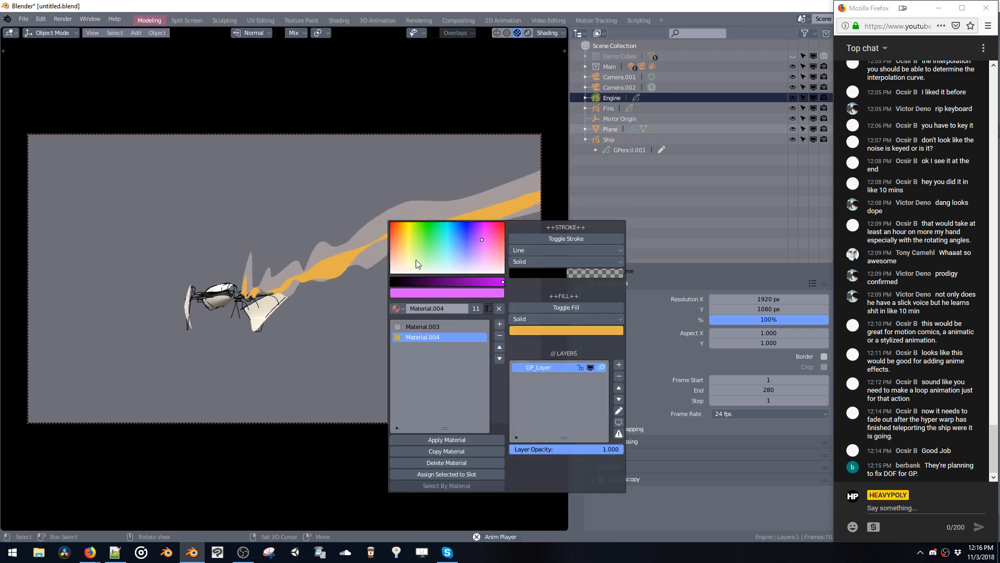
{"action": "left_click", "coordinate": [433, 326]}
{"action": "left_click", "coordinate": [526, 330]}
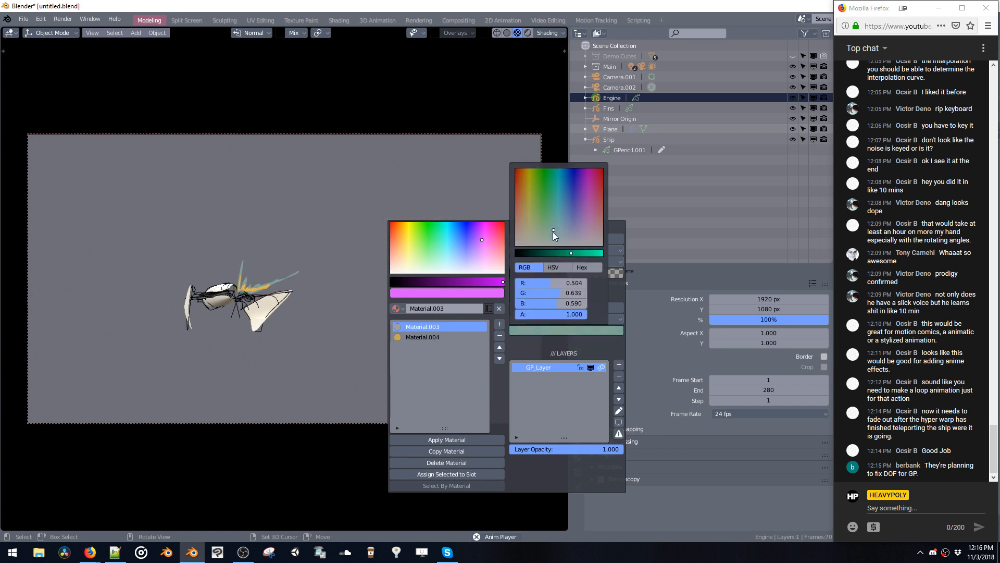
{"action": "mouse_move", "coordinate": [551, 237]}
{"action": "left_mouse_down"}
{"action": "mouse_move", "coordinate": [534, 237]}
{"action": "mouse_move", "coordinate": [535, 220]}
{"action": "mouse_move", "coordinate": [551, 242]}
{"action": "left_mouse_up"}
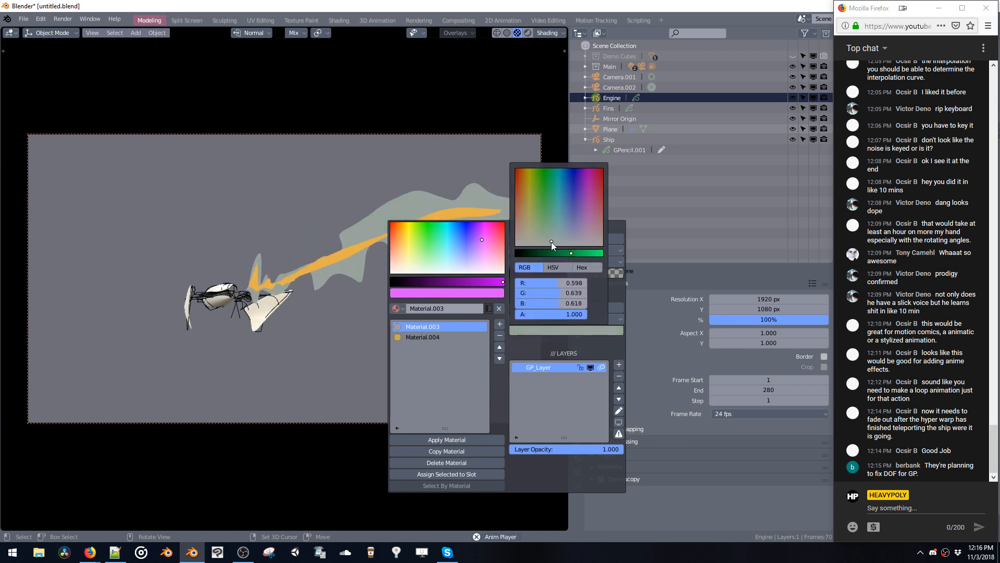
Change the fill colour of the Engine's Material.004 to light blue.
{"action": "left_click", "coordinate": [446, 337]}
{"action": "left_click", "coordinate": [537, 330]}
{"action": "left_click_drag", "start_coordinate": [538, 190], "coordinate": [558, 235]}
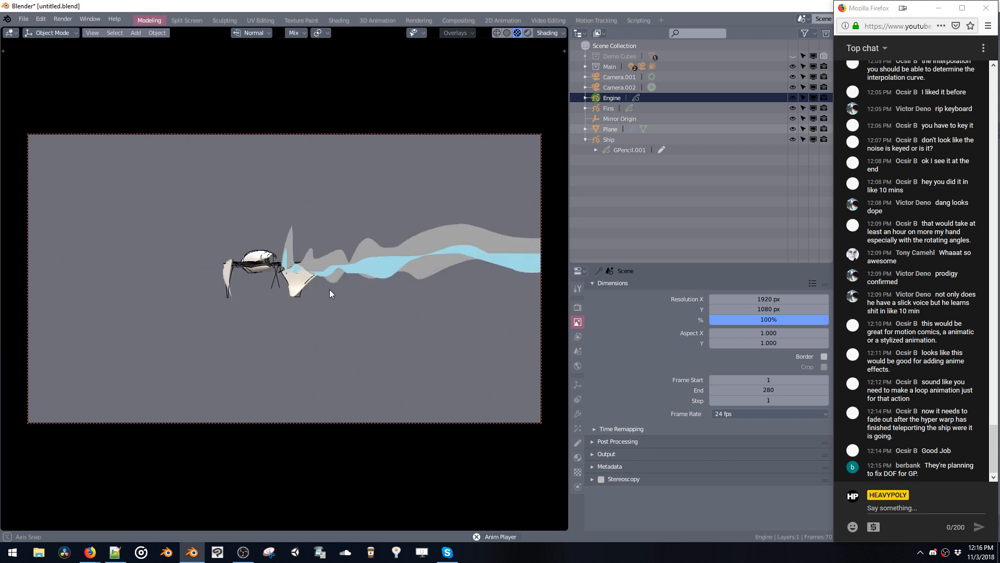
View the scene from the top with overlays shown, hide the Main collection and delete the extra Camera.002.
{"action": "key", "text": "v"}
{"action": "middle_click_drag", "start_coordinate": [302, 251], "coordinate": [339, 224], "text": "shift"}
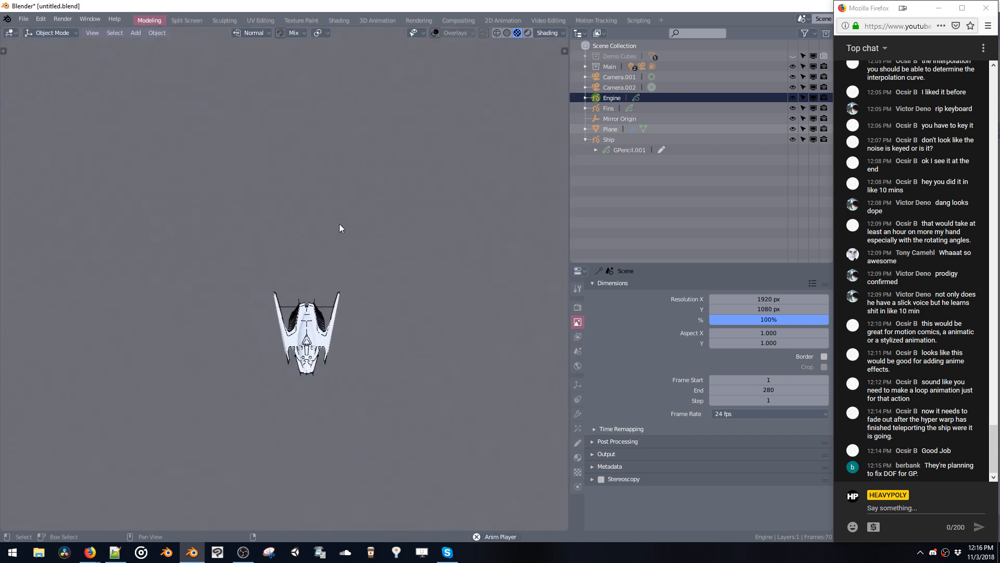
{"action": "key", "text": "shift+alt+z"}
{"action": "key", "text": "shift+a"}
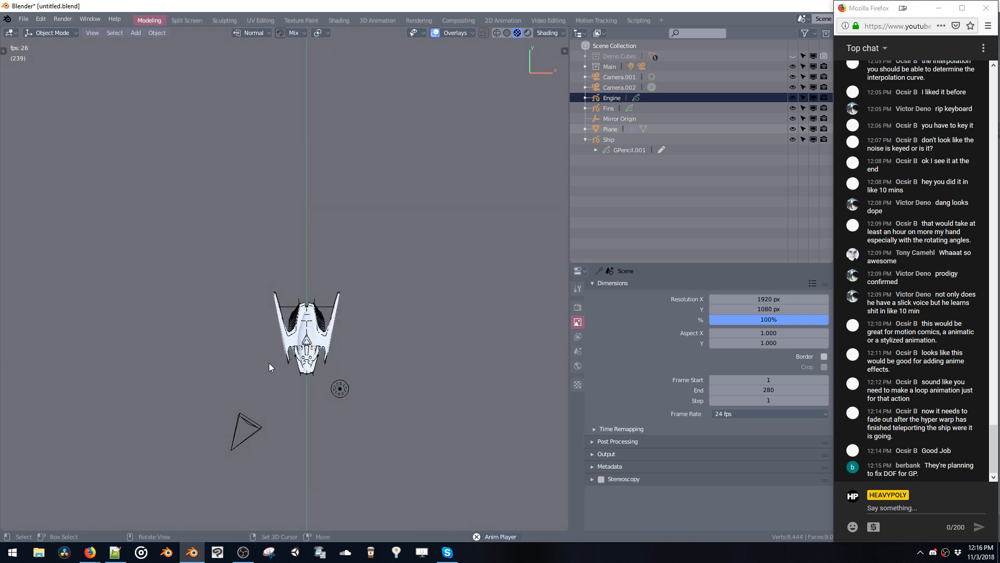
{"action": "left_click", "coordinate": [255, 426]}
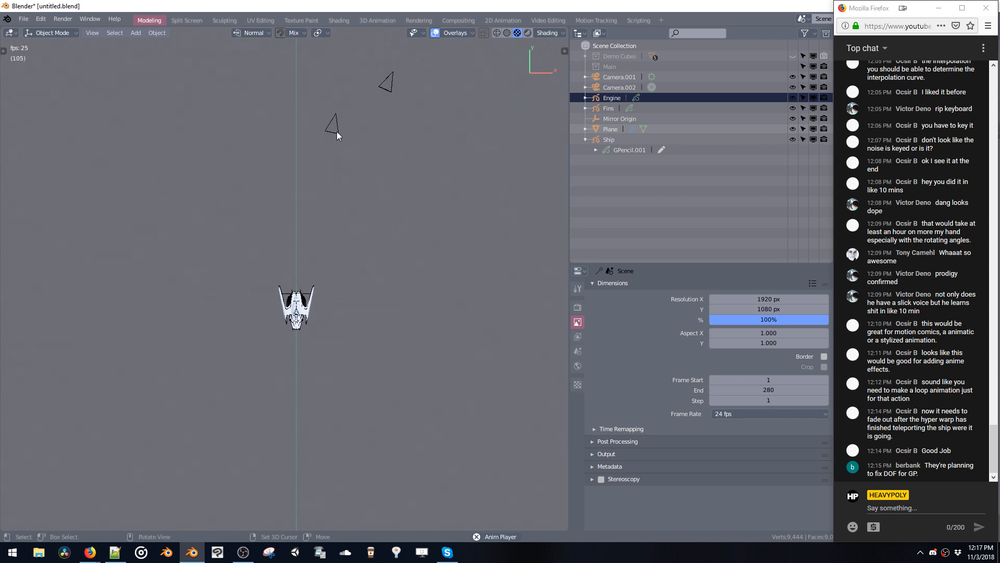
{"action": "left_click", "coordinate": [335, 132]}
{"action": "key", "text": "Delete"}
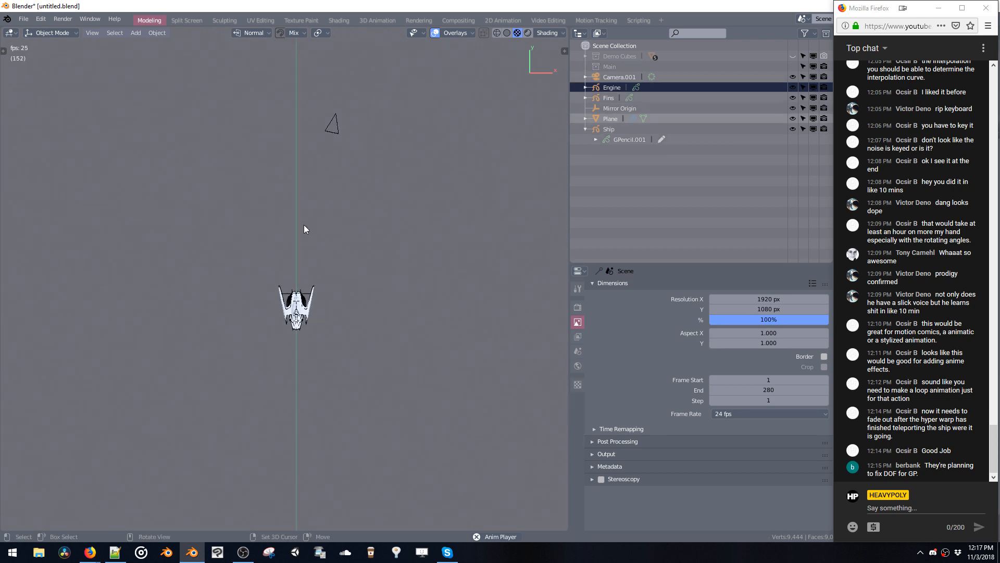
Add an Empty and place it at the rear of the ship, moving it without proportional editing.
{"action": "key", "text": "shift+a"}
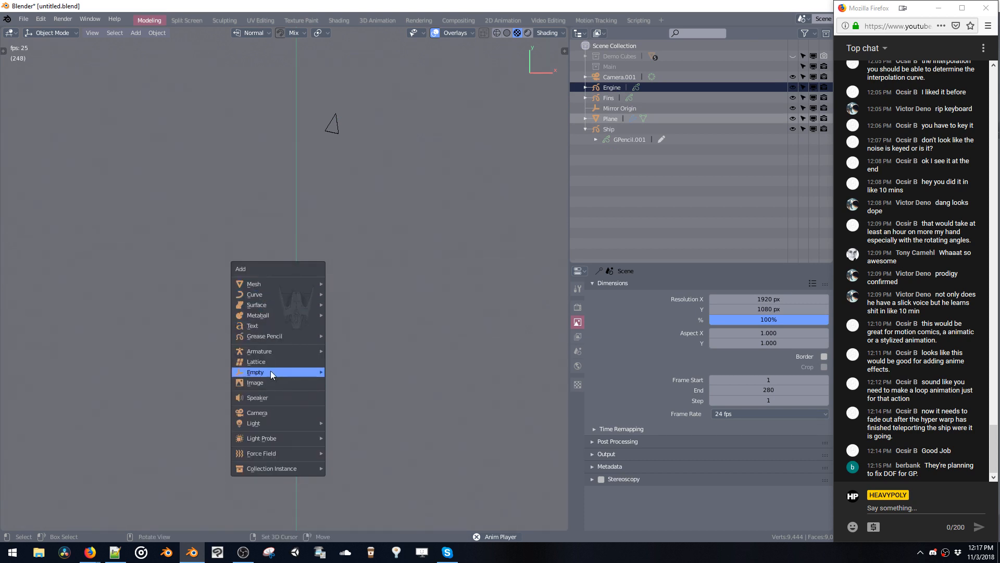
{"action": "mouse_move", "coordinate": [270, 371]}
{"action": "left_click", "coordinate": [344, 372]}
{"action": "key", "text": "g"}
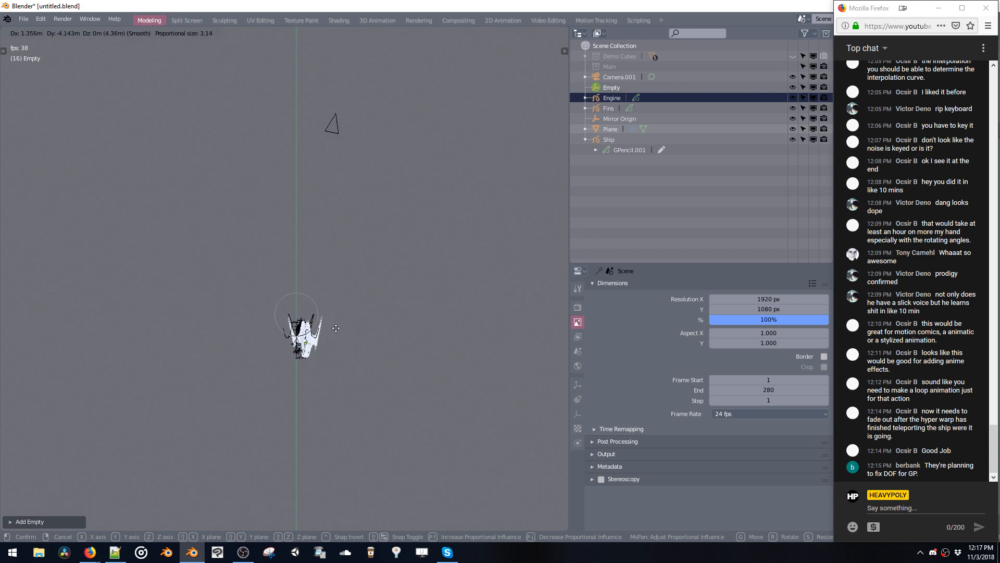
{"action": "left_click", "coordinate": [324, 292]}
{"action": "key", "text": "g"}
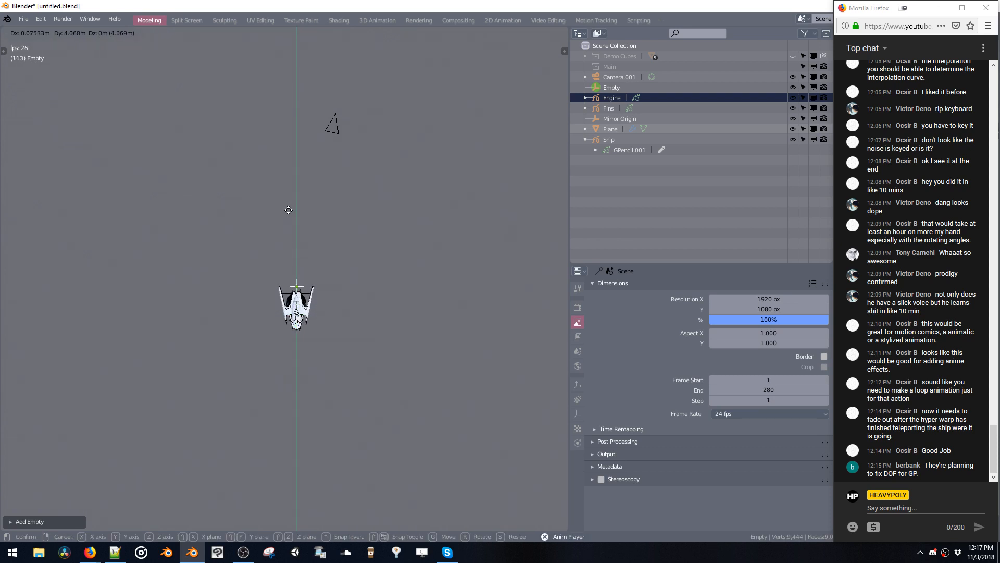
{"action": "left_click", "coordinate": [289, 210]}
Parent the remaining camera to the Empty using the Object option.
{"action": "left_click", "coordinate": [342, 130]}
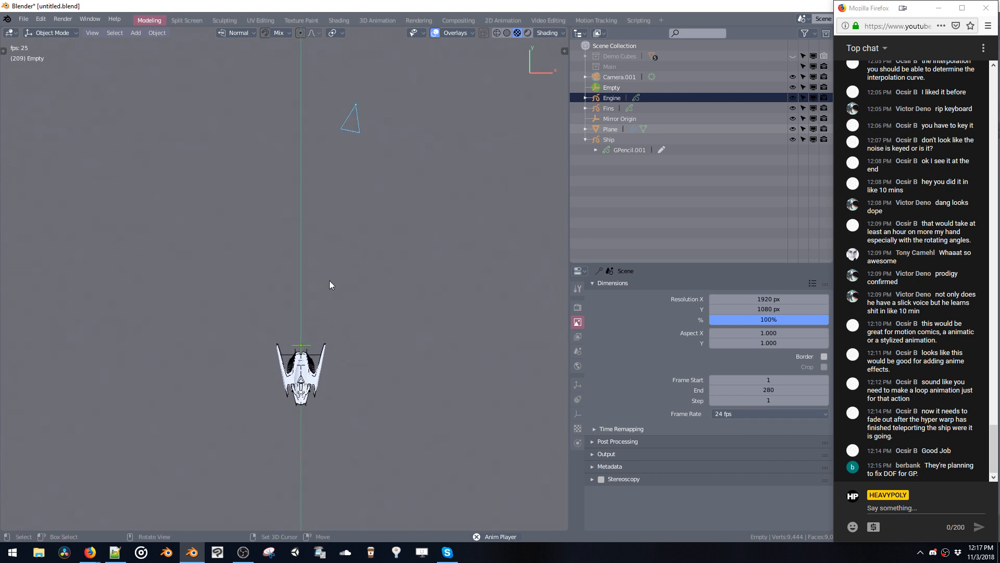
{"action": "middle_click_drag", "start_coordinate": [356, 258], "coordinate": [294, 208]}
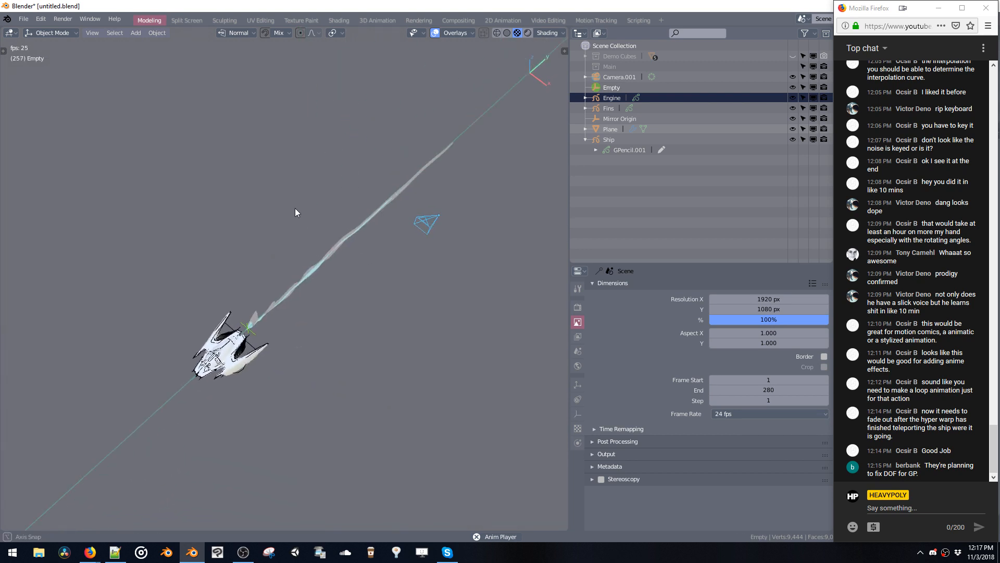
{"action": "key", "text": "ctrl+p"}
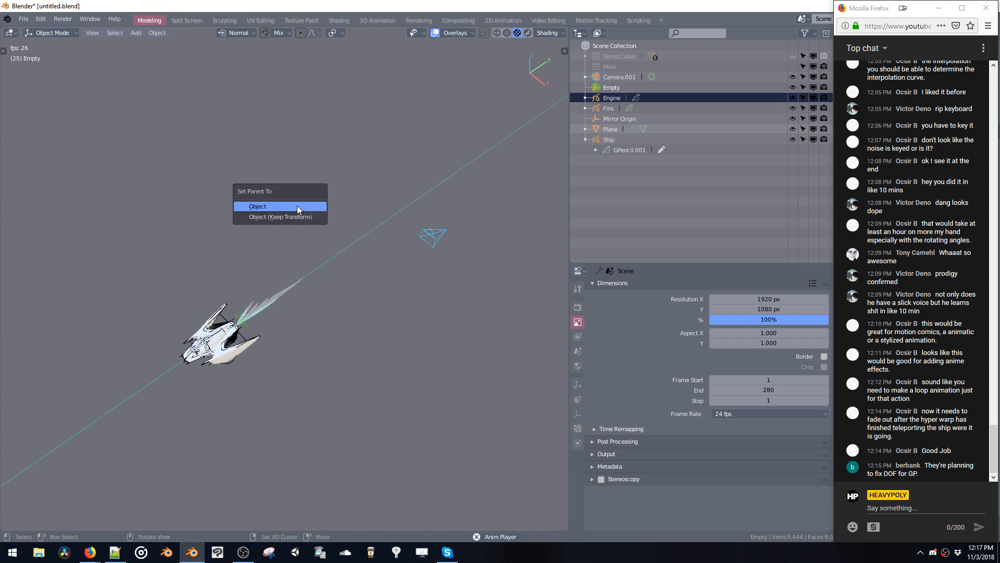
{"action": "left_click", "coordinate": [297, 205]}
Move the Empty along the global Y axis and position it freely at the ship's nose.
{"action": "key", "text": "g"}
{"action": "key", "text": "y"}
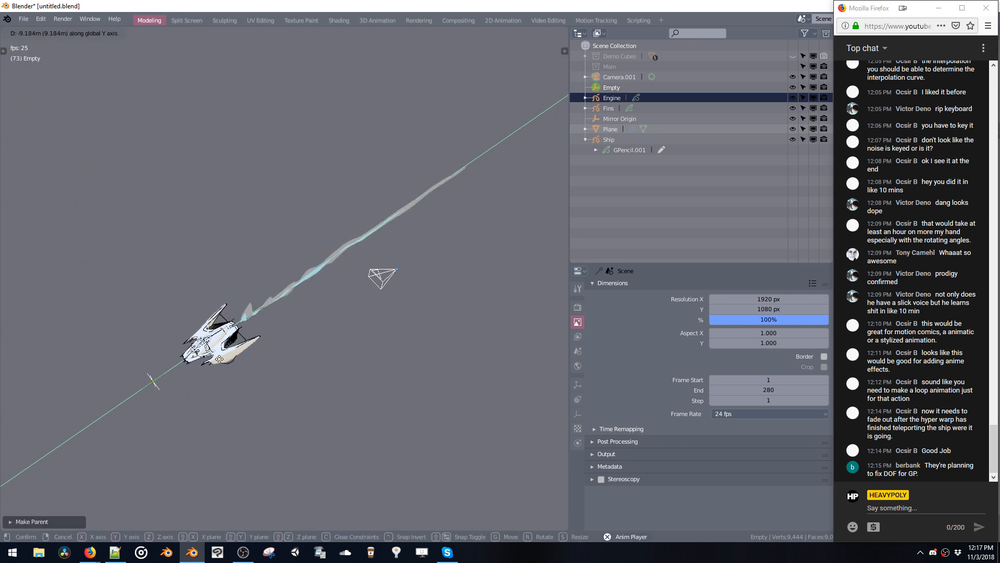
{"action": "left_click", "coordinate": [163, 386]}
{"action": "key", "text": "g"}
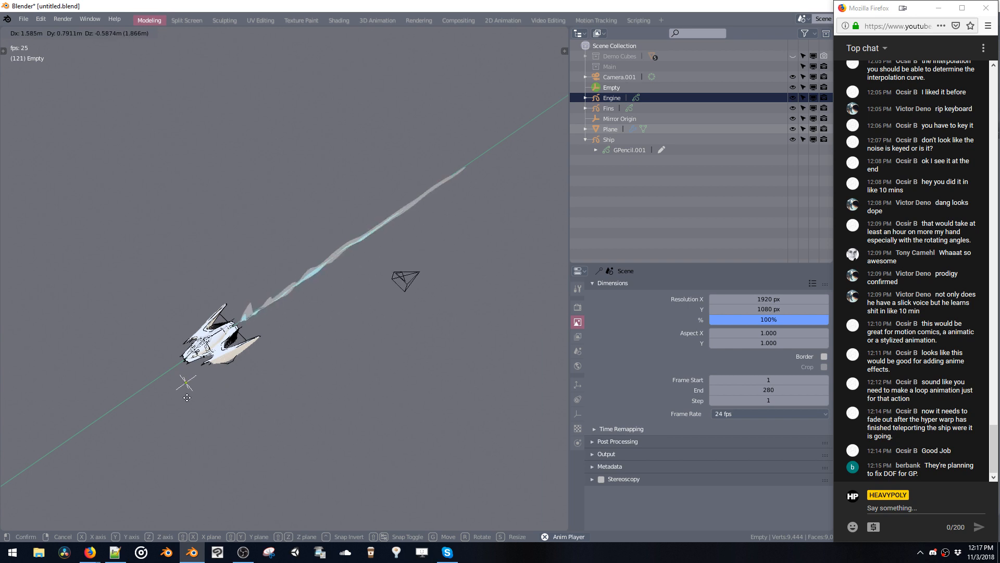
{"action": "left_click", "coordinate": [218, 374]}
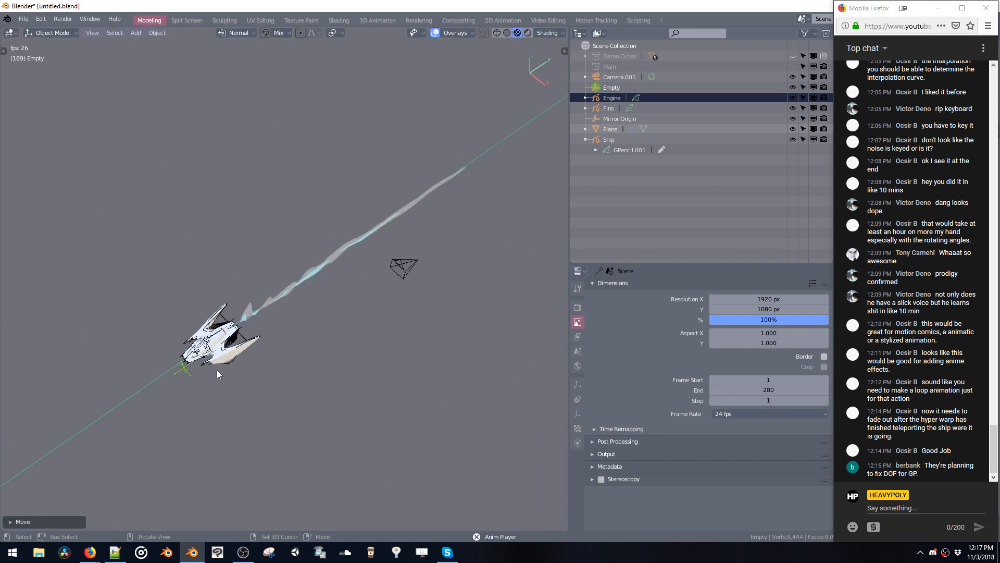
{"action": "key", "text": "r"}
{"action": "key", "text": "z"}
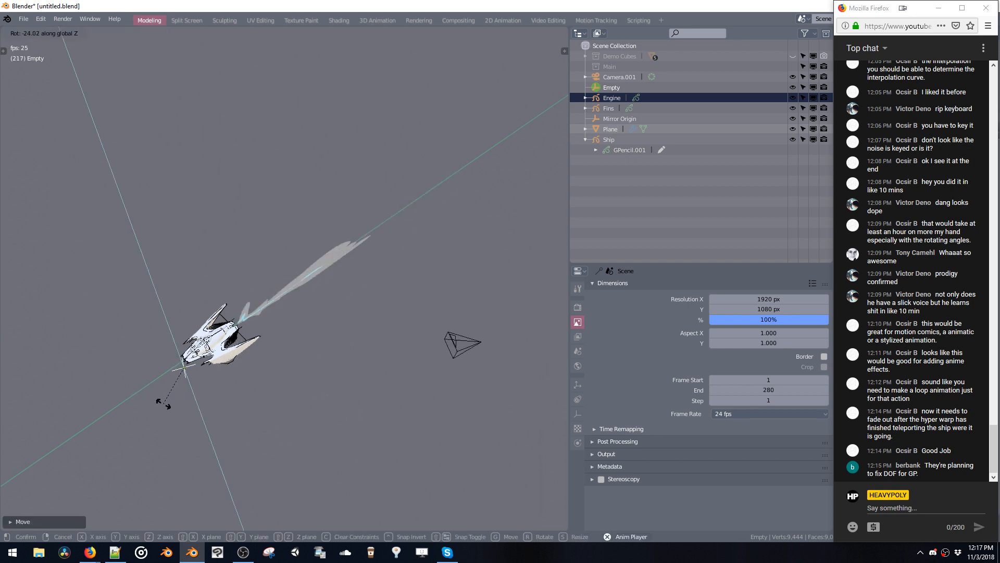
{"action": "right_click", "coordinate": [205, 399]}
Turn the Properties editor area into a second 3D view looking through the camera.
{"action": "middle_click_drag", "start_coordinate": [205, 398], "coordinate": [249, 272]}
{"action": "key", "text": "ctrl+alt+space"}
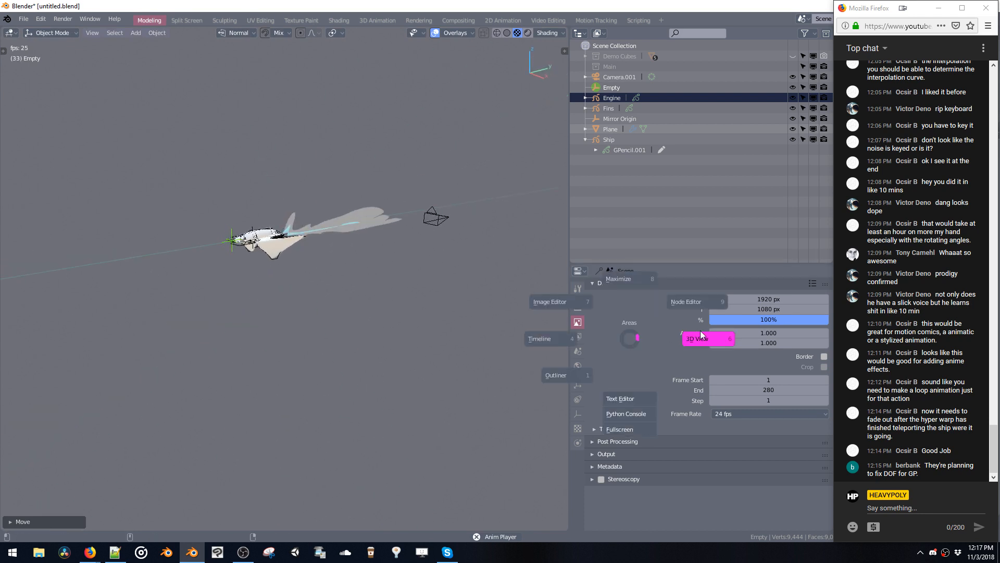
{"action": "left_click", "coordinate": [702, 334]}
{"action": "key", "text": "grave"}
{"action": "left_click", "coordinate": [633, 439]}
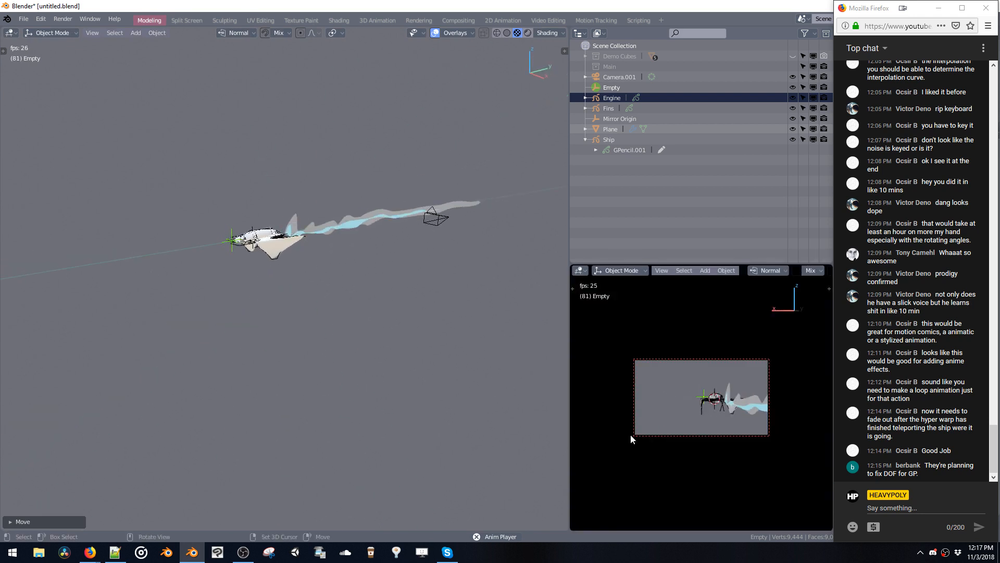
Switch the camera viewport to Clean Mode and enlarge the camera frame within it.
{"action": "key", "text": "z"}
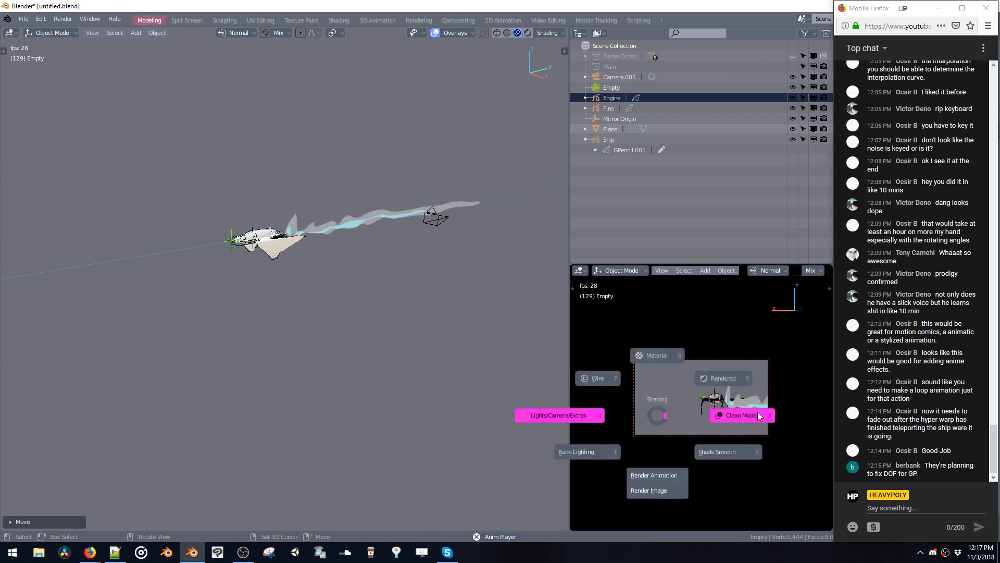
{"action": "left_click", "coordinate": [757, 412]}
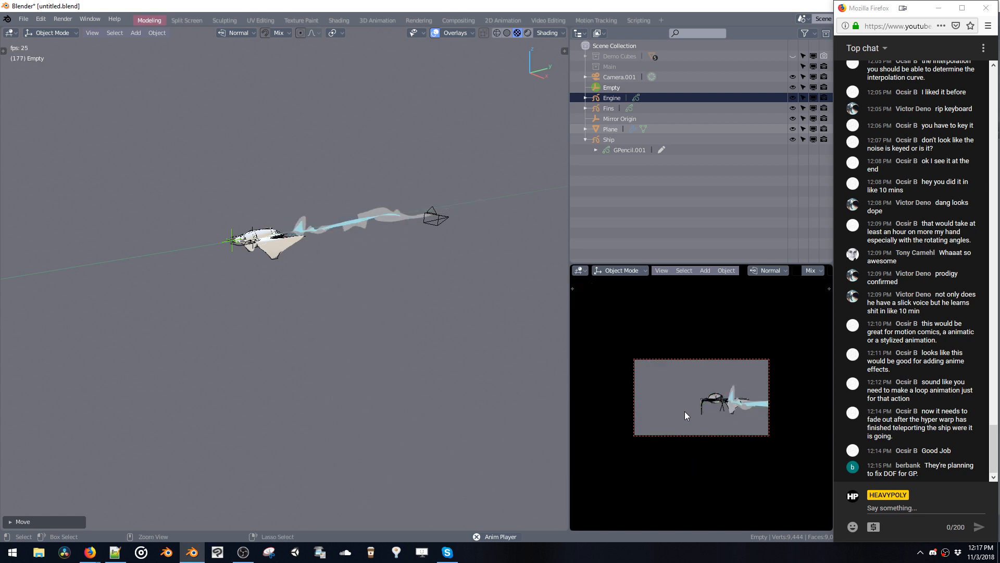
{"action": "key", "text": "grave"}
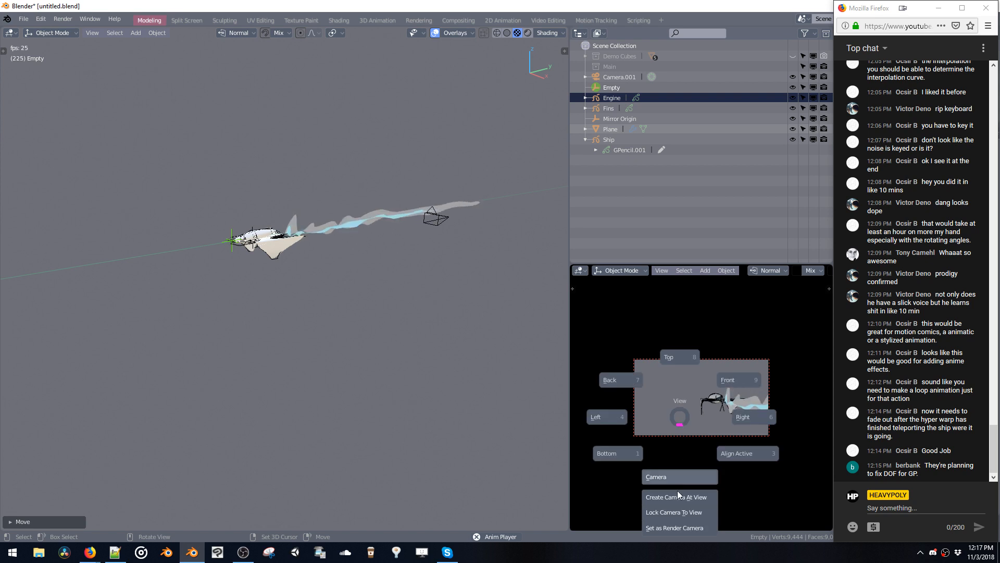
{"action": "left_click", "coordinate": [681, 476]}
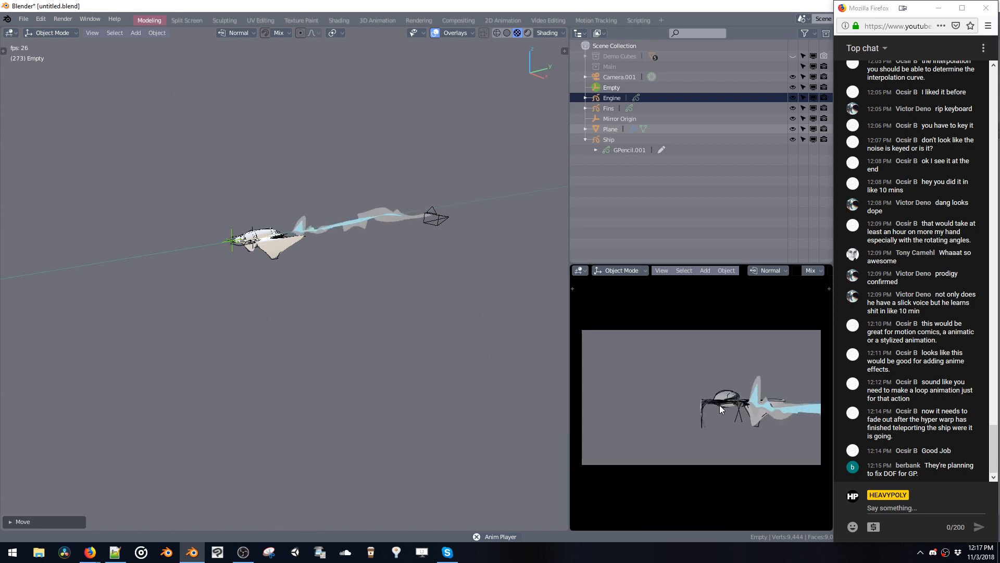
Rotate the Empty around the global Z axis to swing the parented camera around the ship.
{"action": "middle_click_drag", "start_coordinate": [224, 291], "coordinate": [252, 328]}
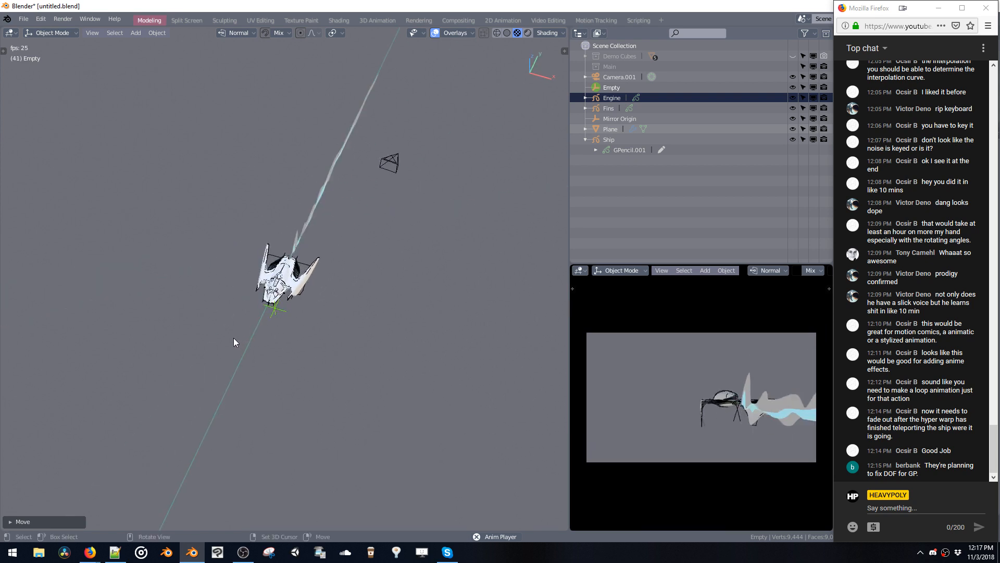
{"action": "key", "text": "r"}
{"action": "key", "text": "z"}
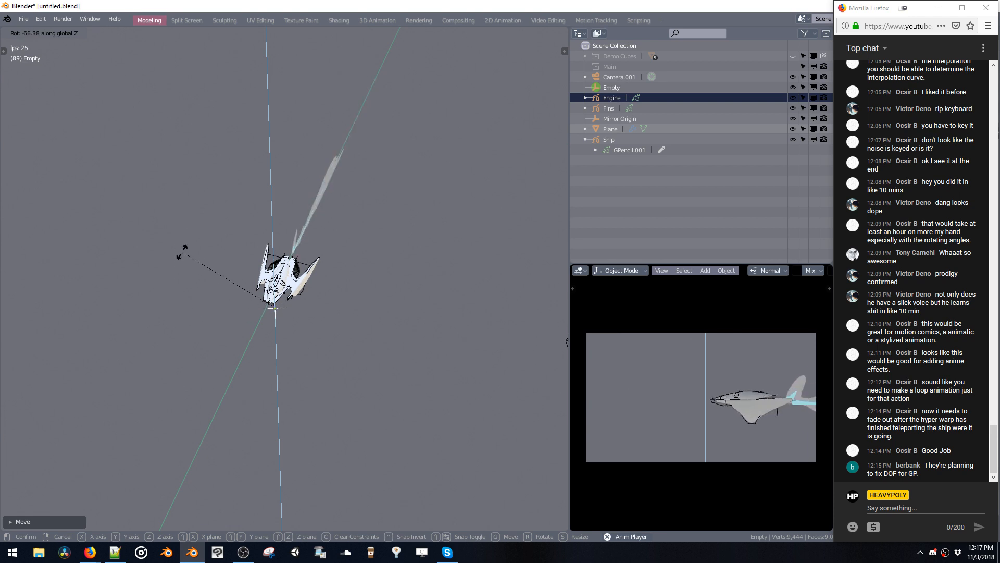
{"action": "left_click", "coordinate": [237, 323]}
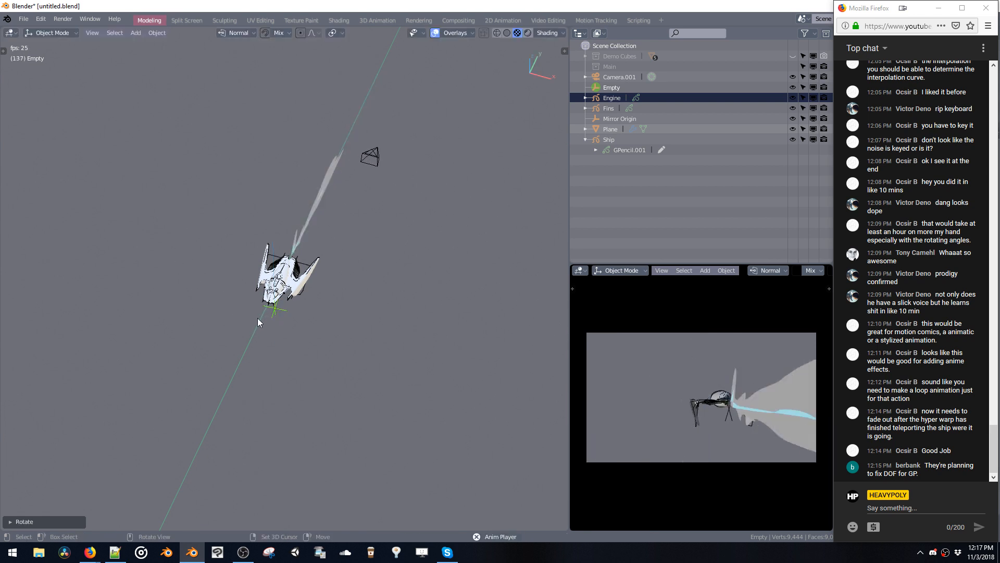
Slide the Empty along the global Y axis, placing it at the ship's engine end.
{"action": "key", "text": "g"}
{"action": "key", "text": "y"}
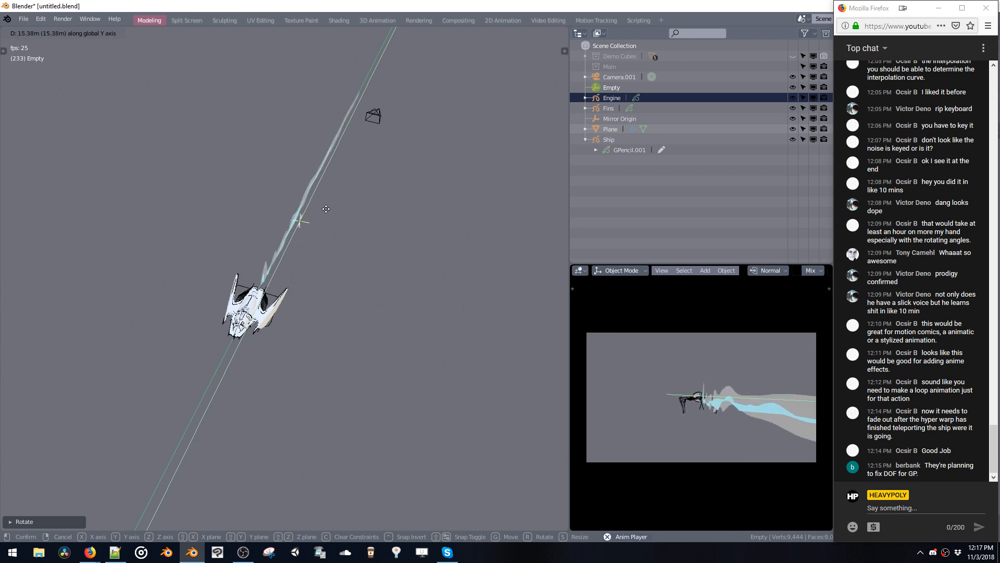
{"action": "left_click", "coordinate": [324, 225]}
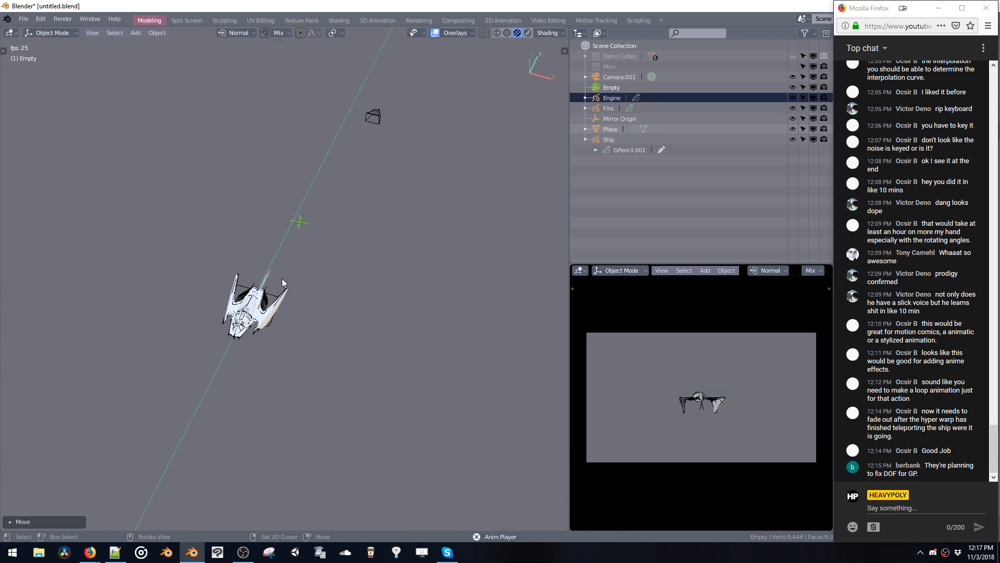
{"action": "key", "text": "g"}
{"action": "key", "text": "y"}
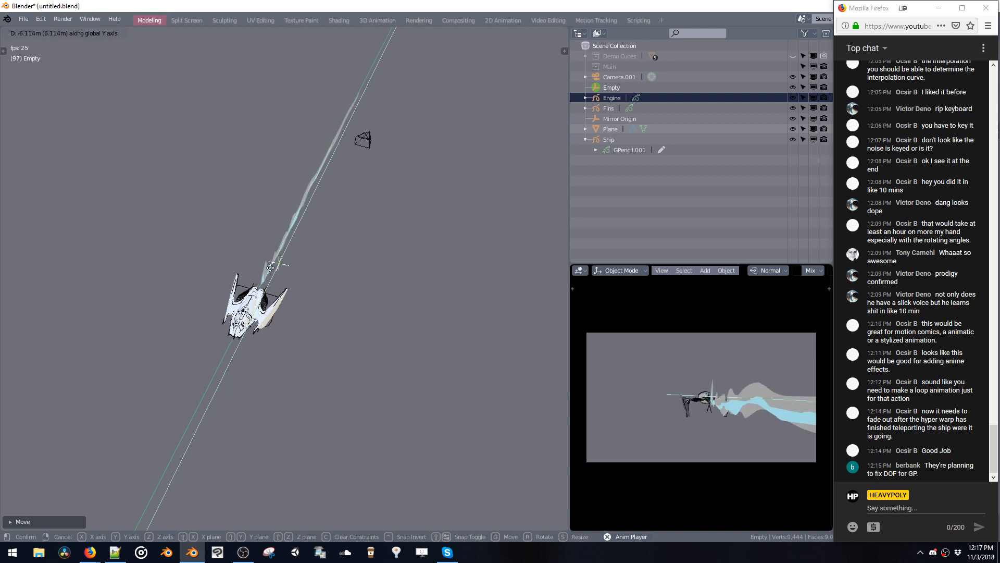
{"action": "left_click", "coordinate": [261, 307]}
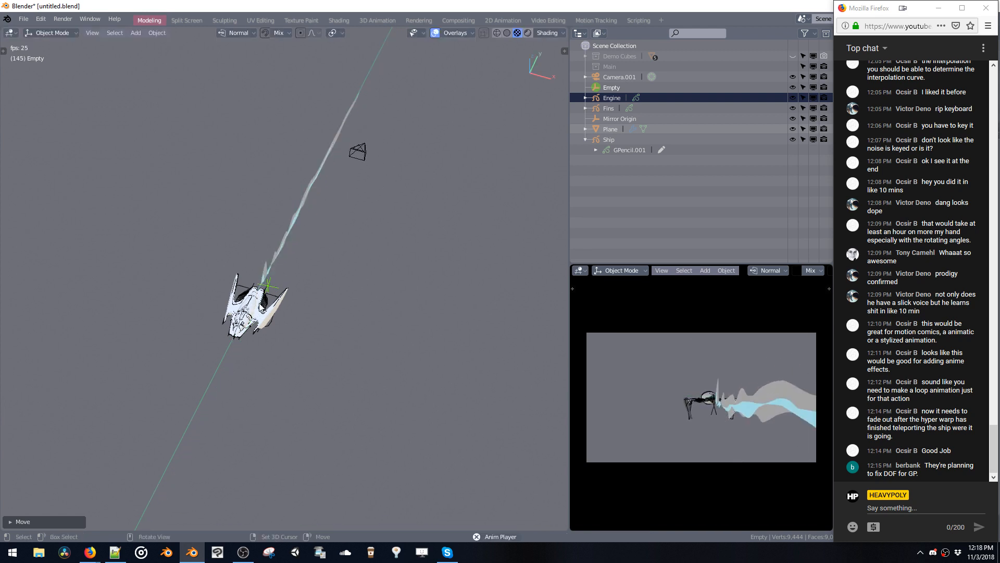
Rotate the Empty roughly a full turn about the global Z axis to test the camera orbit.
{"action": "key", "text": "r"}
{"action": "key", "text": "z"}
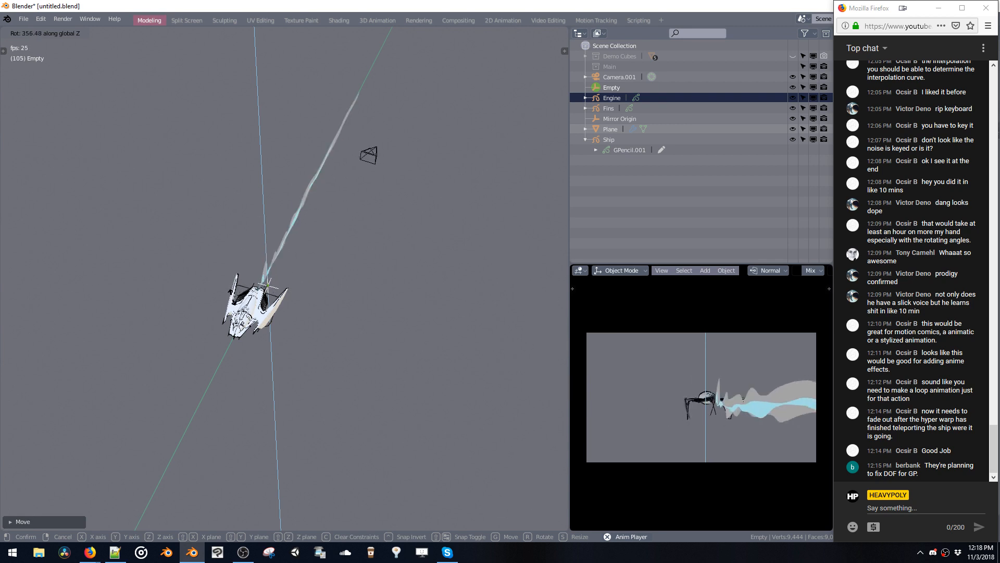
{"action": "left_click", "coordinate": [233, 300]}
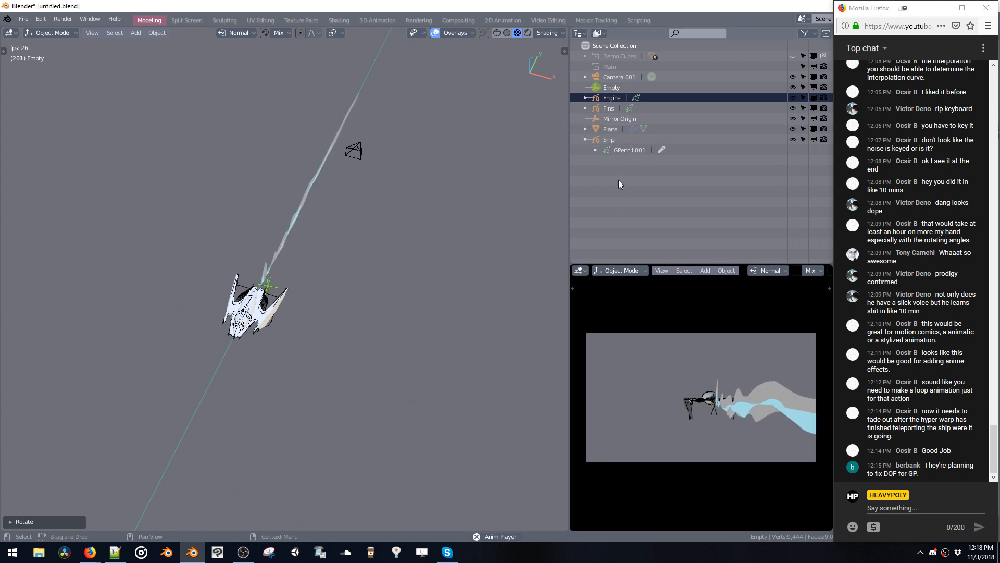
{"action": "key", "text": "ctrl+alt+s"}
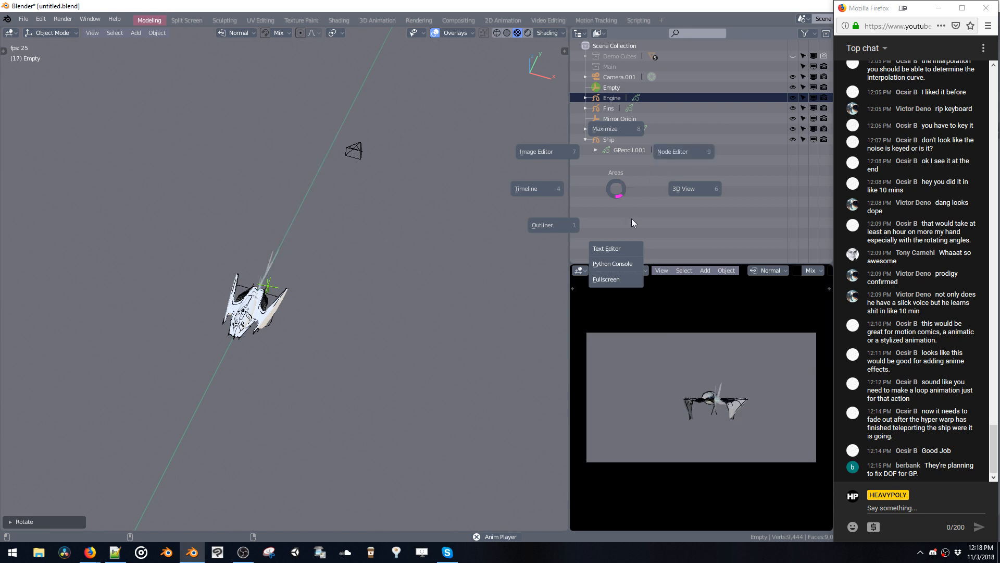
{"action": "left_click", "coordinate": [568, 191]}
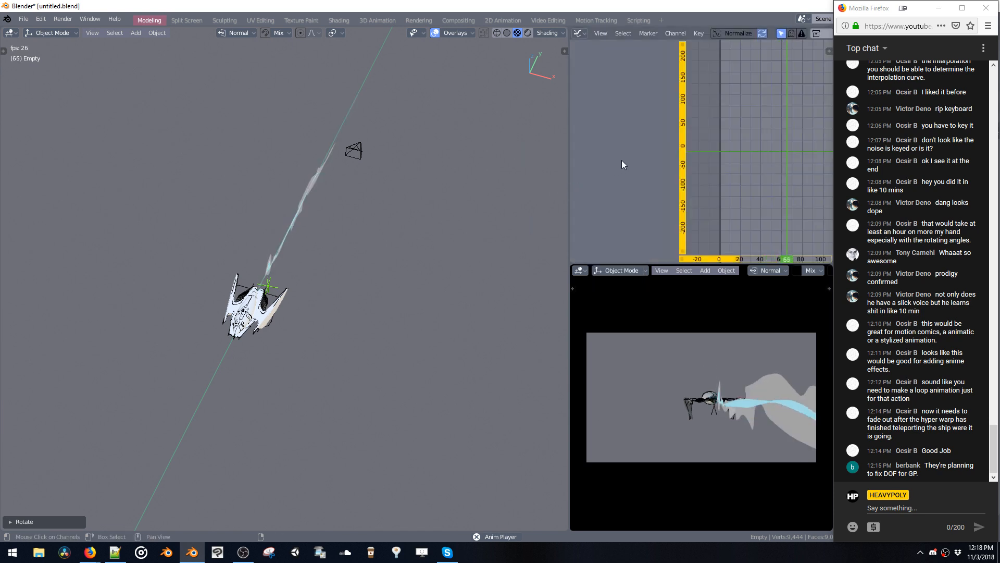
{"action": "key", "text": "w"}
{"action": "left_click", "coordinate": [570, 203]}
{"action": "key", "text": "w"}
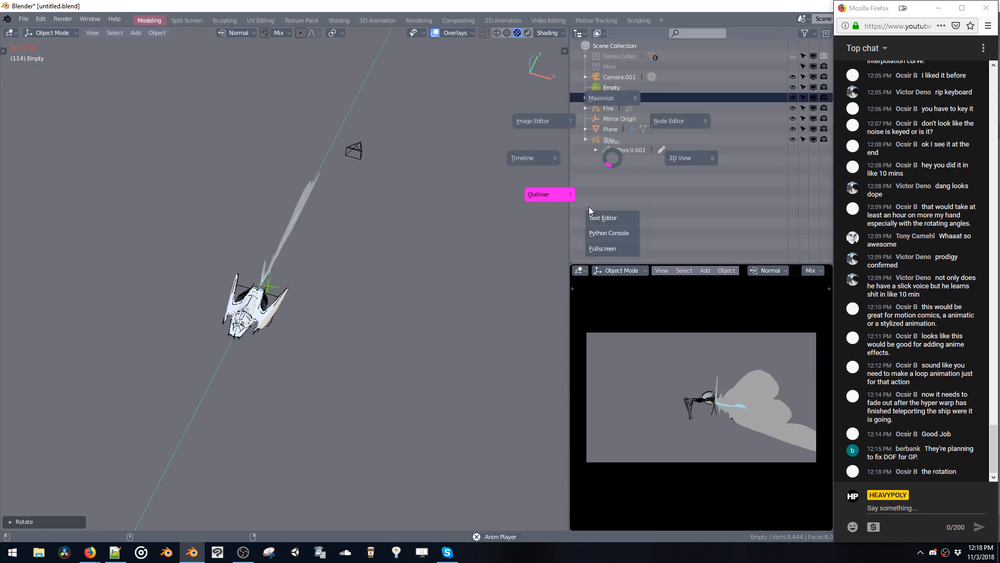
{"action": "left_click", "coordinate": [610, 158]}
Change the Outliner area to the Properties editor with the Empty's transforms, and stop playback.
{"action": "left_click", "coordinate": [580, 33]}
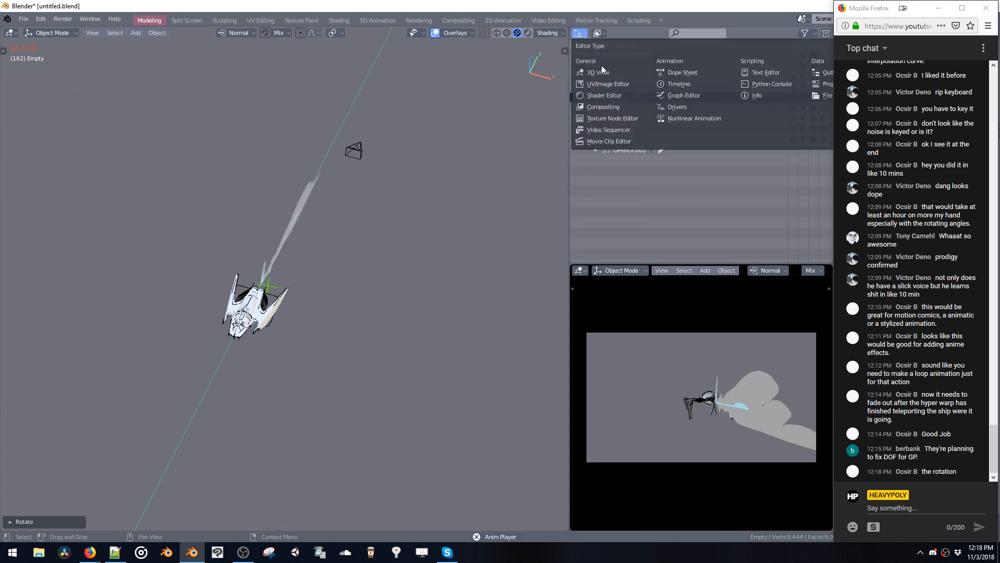
{"action": "left_click", "coordinate": [821, 85]}
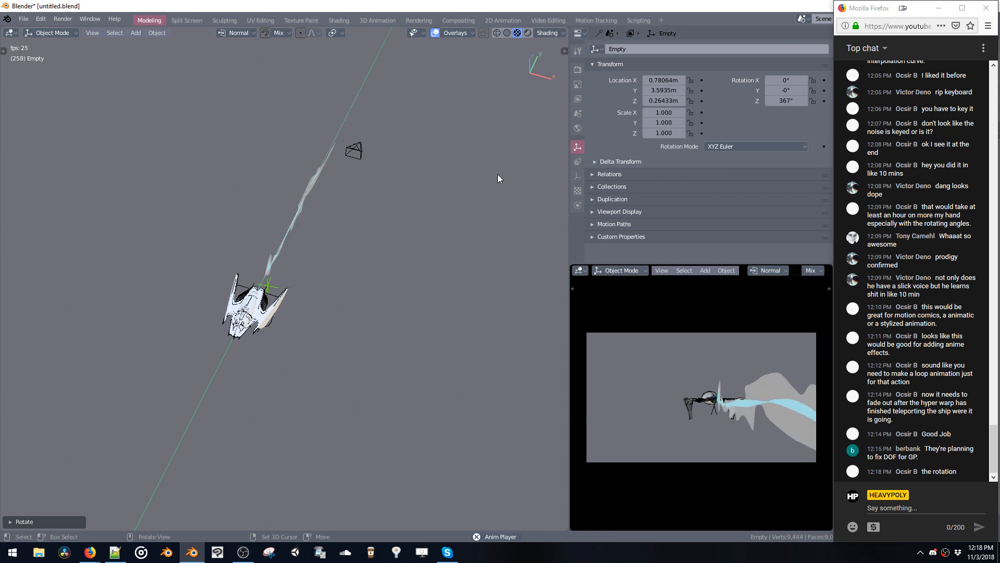
{"action": "key", "text": "Escape"}
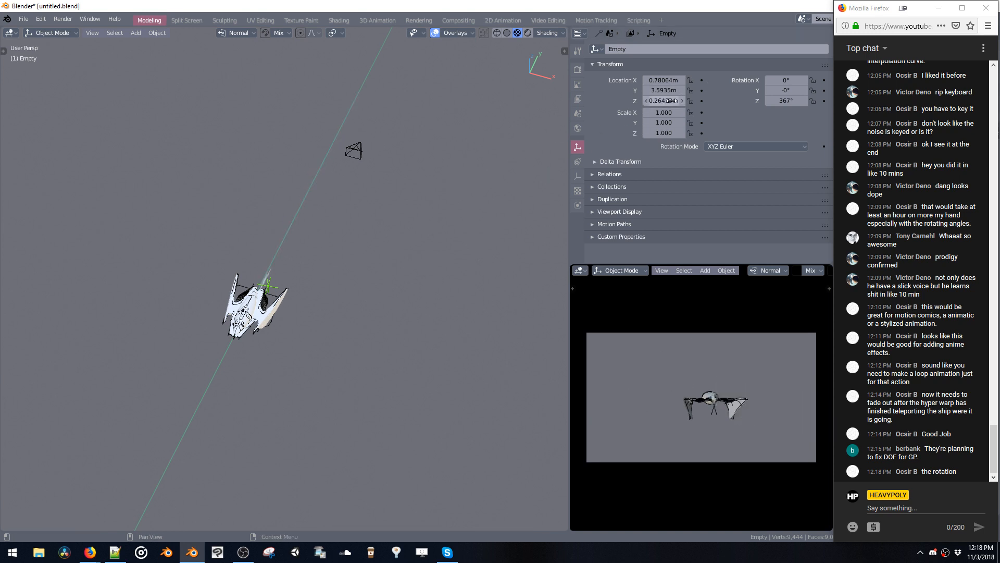
Try to keyframe the Empty's Y location and Z rotation.
{"action": "left_click", "coordinate": [702, 90]}
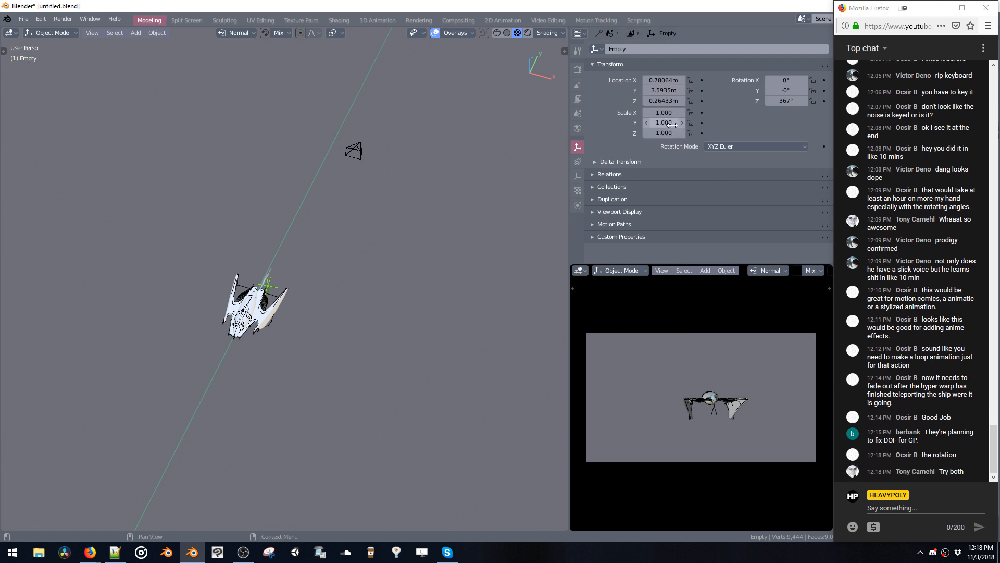
{"action": "left_click", "coordinate": [824, 101]}
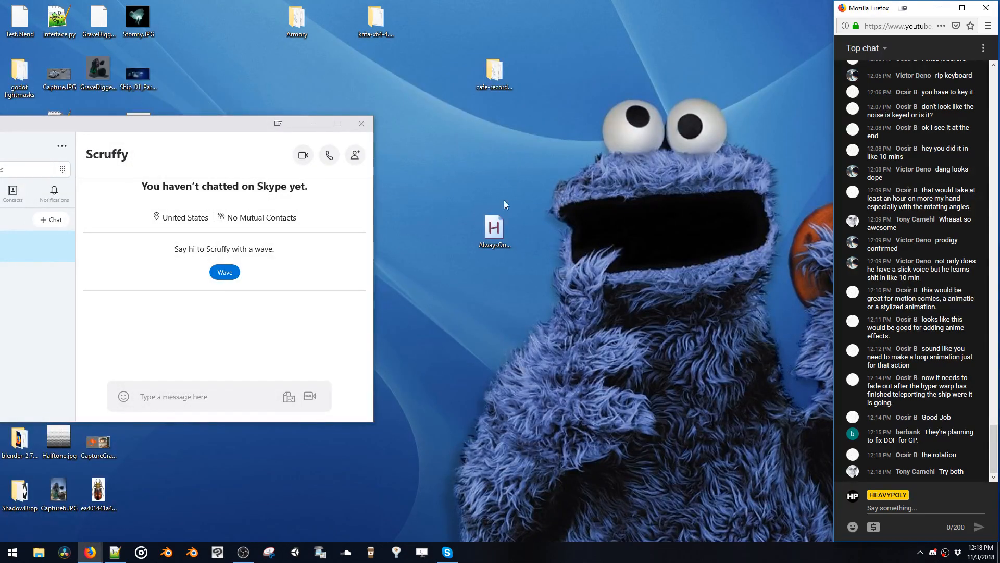
Relaunch Blender and recover the last session.
{"action": "left_click", "coordinate": [193, 552]}
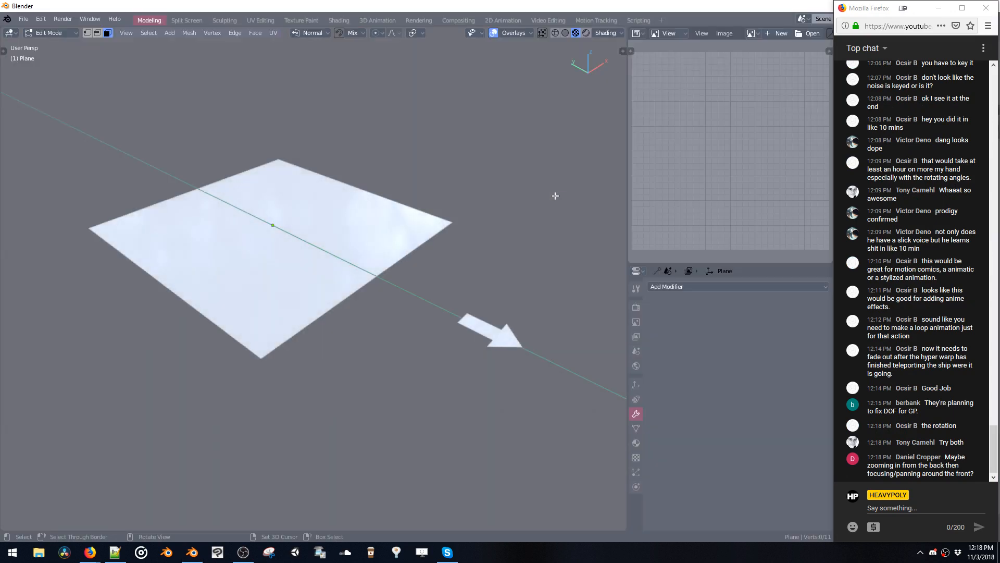
{"action": "key", "text": "ctrl+o"}
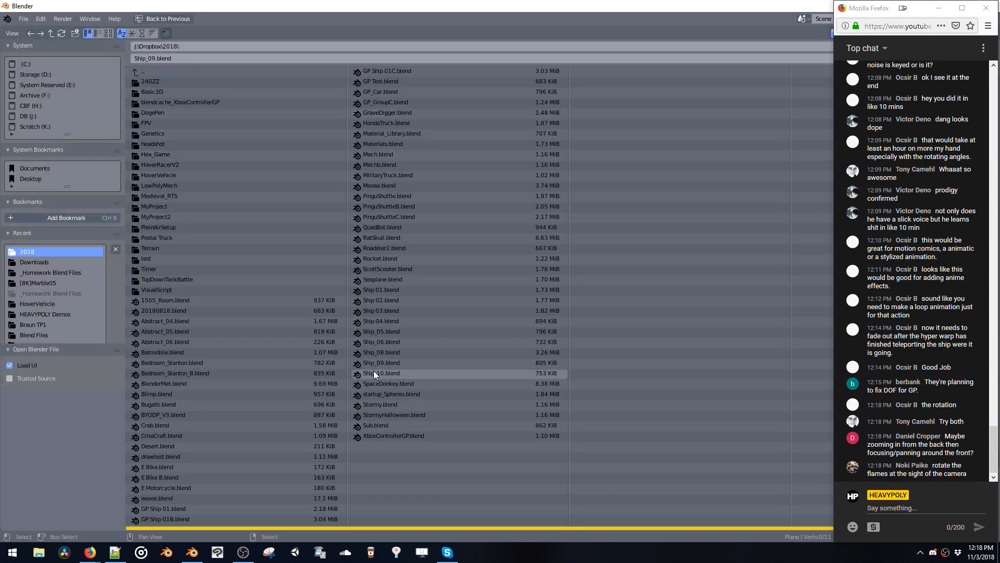
{"action": "left_click", "coordinate": [23, 19]}
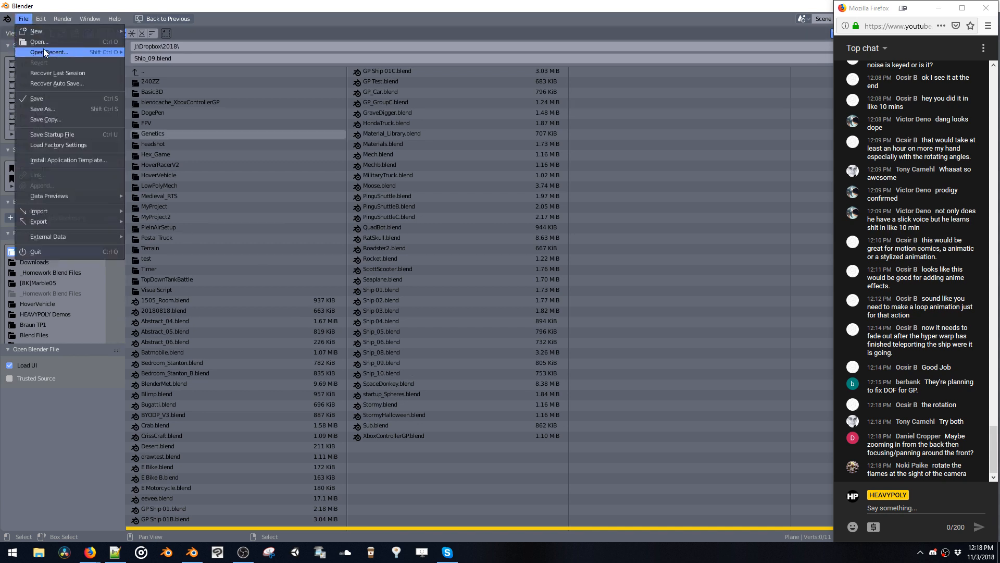
{"action": "mouse_move", "coordinate": [59, 53]}
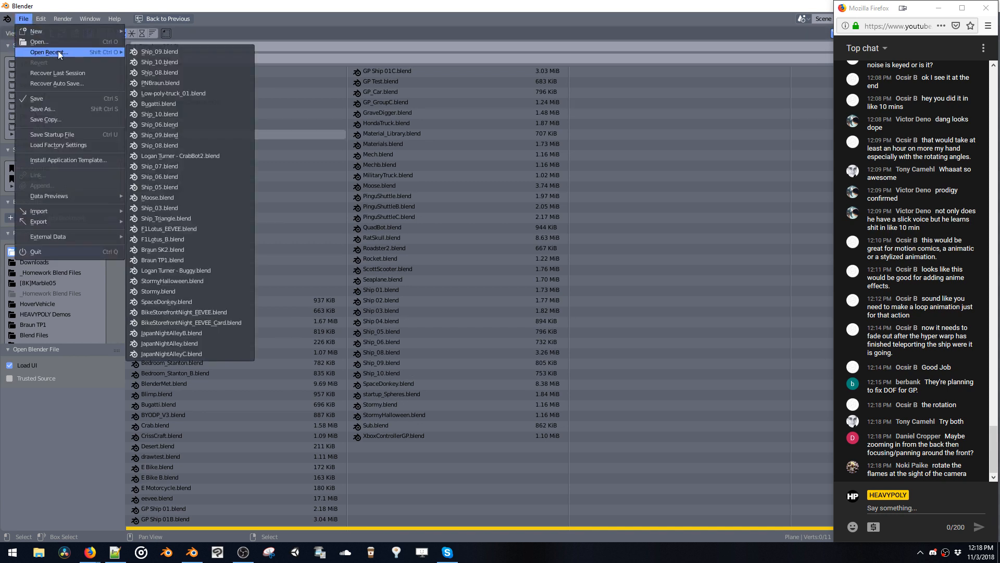
{"action": "left_click", "coordinate": [79, 74]}
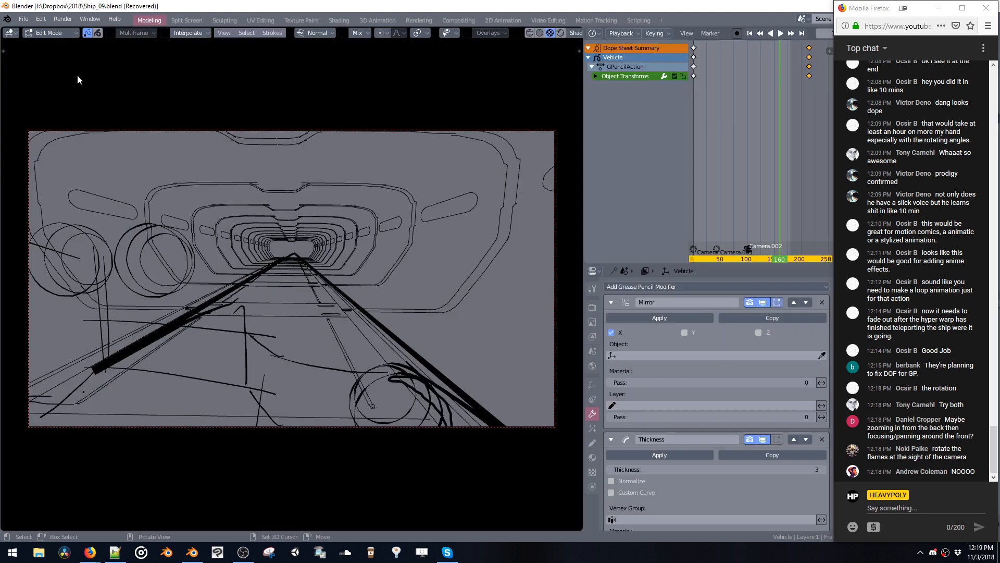
Recover the auto-saved untitled.blend containing the spaceship scene and stop its playback.
{"action": "left_click", "coordinate": [24, 19]}
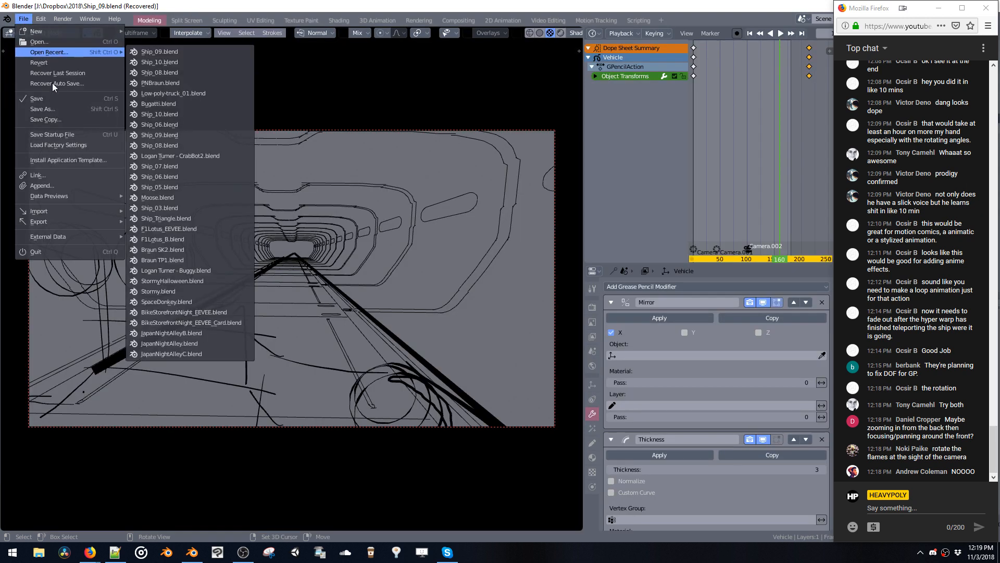
{"action": "left_click", "coordinate": [50, 83]}
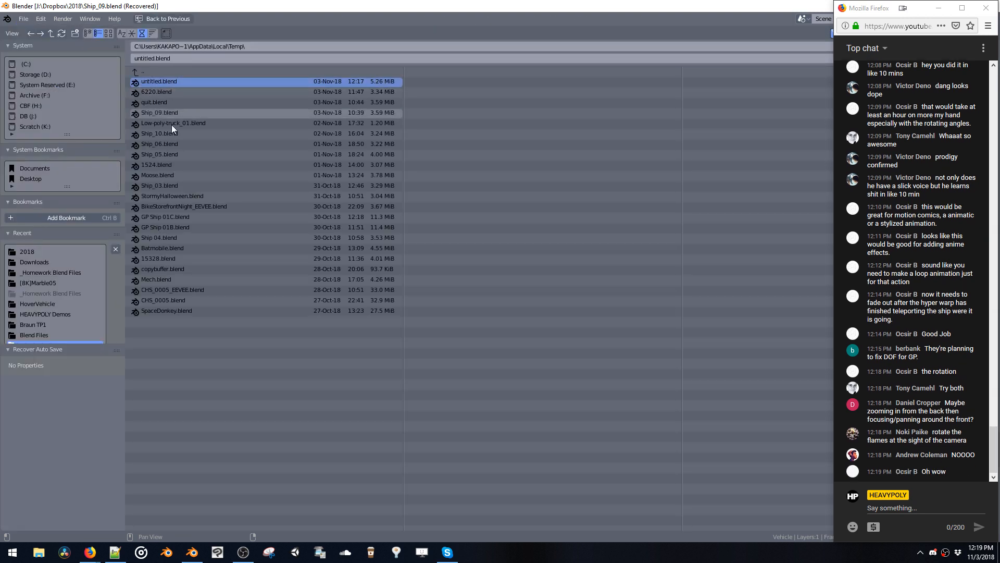
{"action": "key", "text": "Return"}
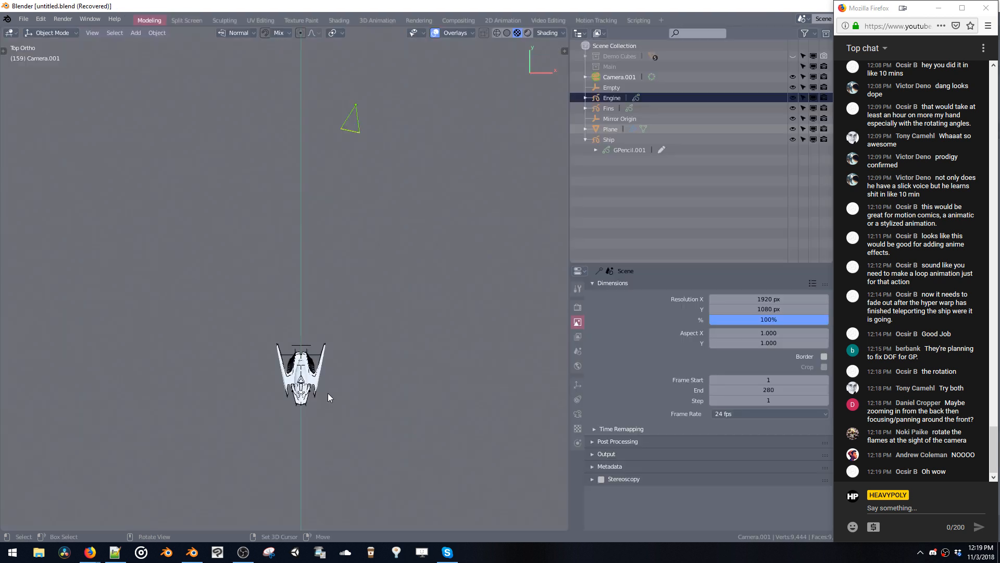
{"action": "middle_click_drag", "start_coordinate": [327, 392], "coordinate": [318, 192]}
{"action": "key", "text": "space"}
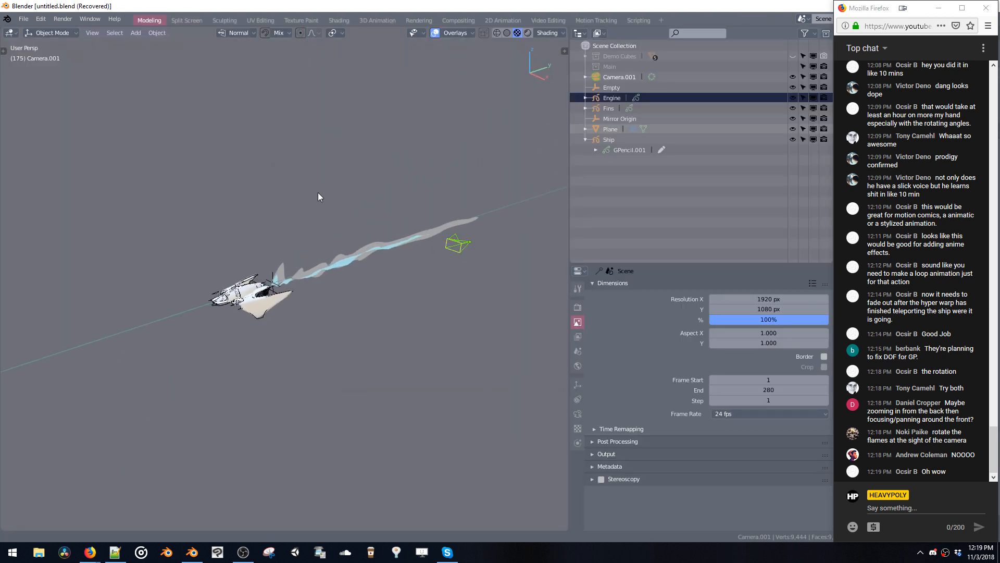
Save the recovered scene as Ship_11.blend in the J:\Dropbox\2018 folder.
{"action": "left_click", "coordinate": [23, 18]}
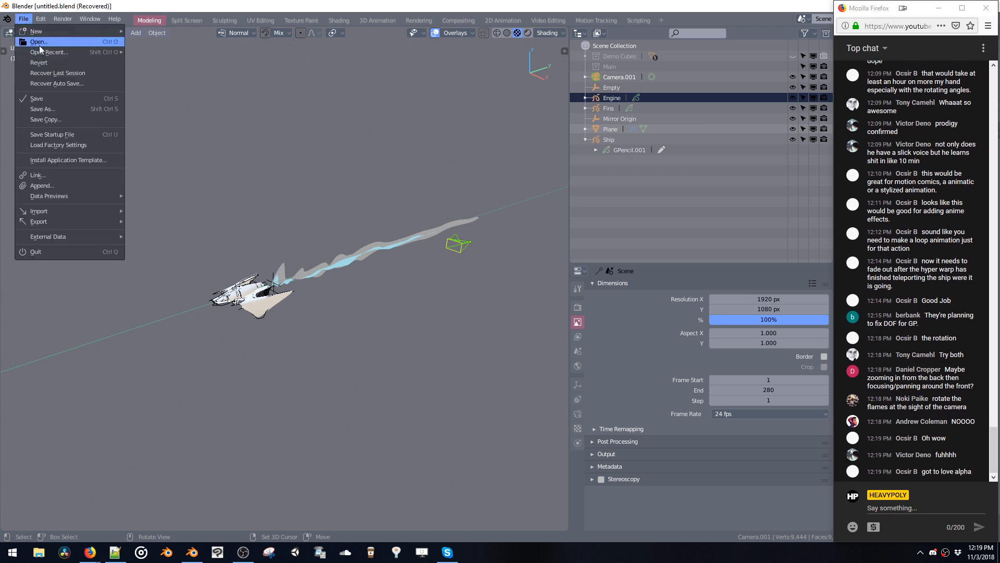
{"action": "left_click", "coordinate": [67, 108]}
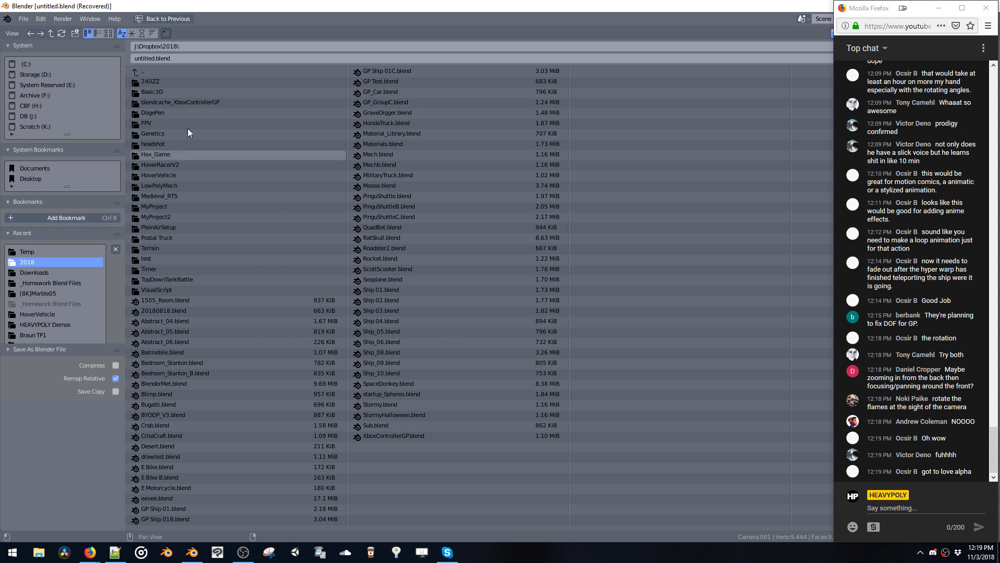
{"action": "left_click", "coordinate": [371, 365]}
{"action": "left_click", "coordinate": [371, 372]}
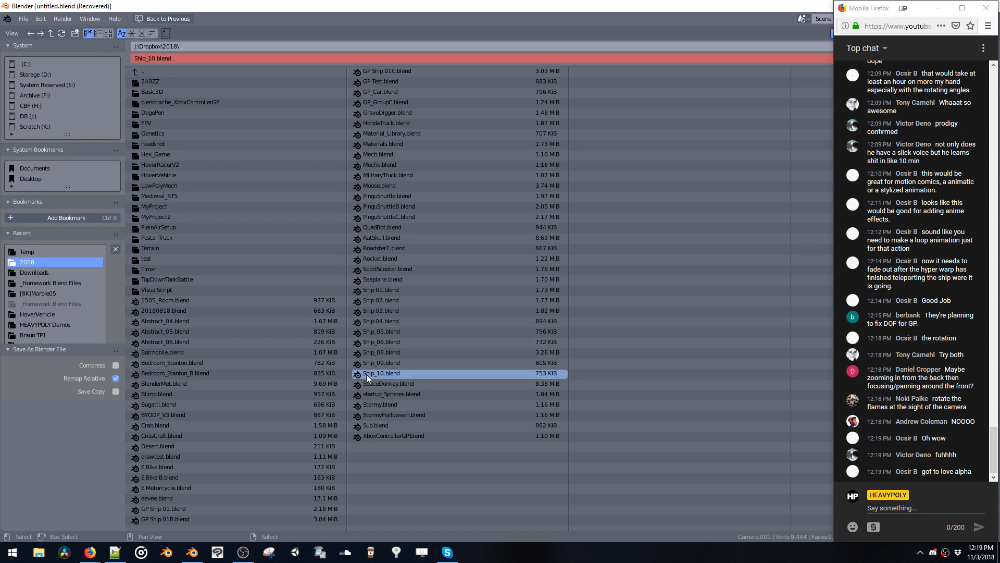
{"action": "left_click", "coordinate": [155, 58]}
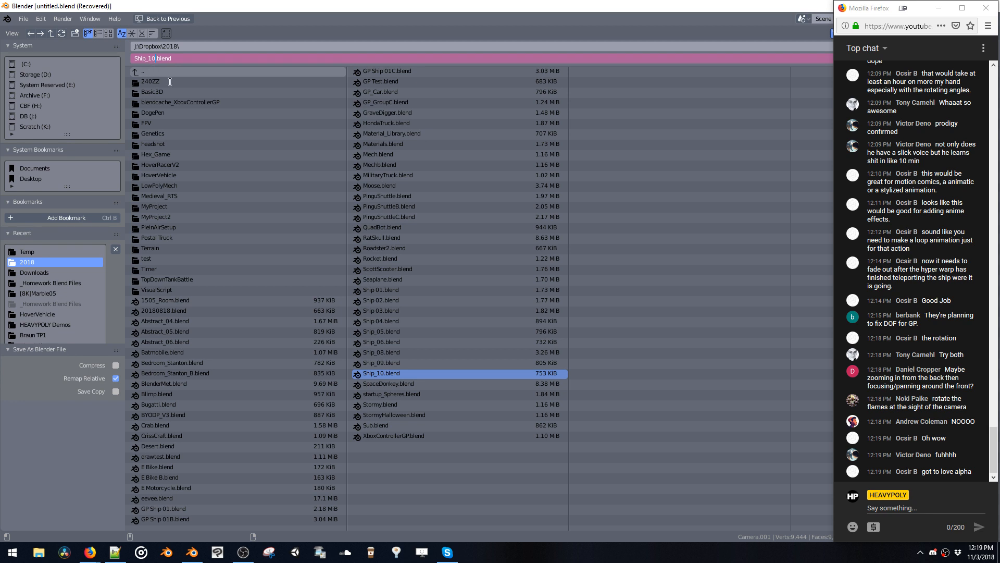
{"action": "key", "text": "Return"}
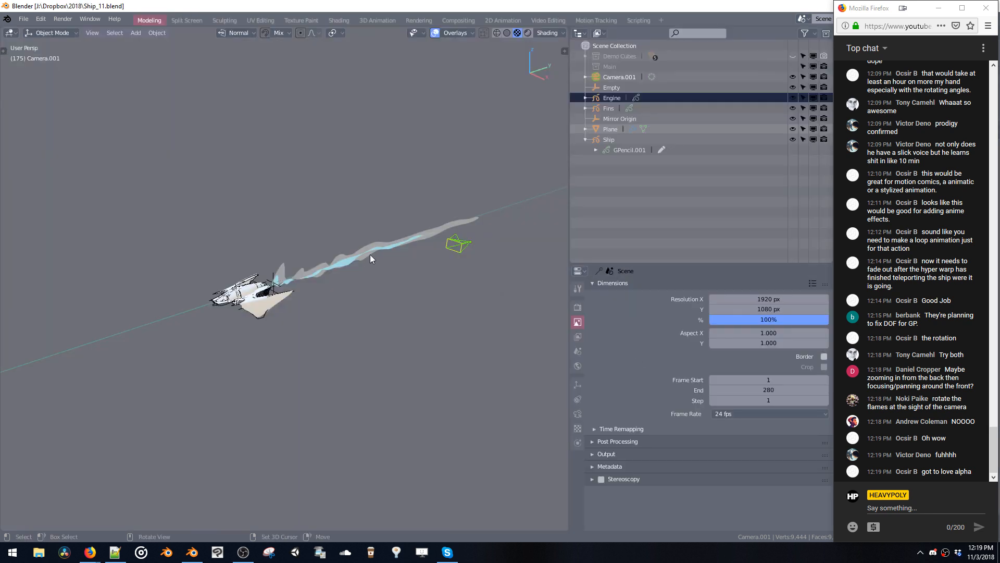
Select the Empty at the ship's engine end and test rotating it about the global Z axis.
{"action": "mouse_move", "coordinate": [370, 254]}
{"action": "middle_mouse_down"}
{"action": "mouse_move", "coordinate": [398, 245]}
{"action": "mouse_move", "coordinate": [377, 255]}
{"action": "middle_mouse_up"}
{"action": "left_click", "coordinate": [293, 316]}
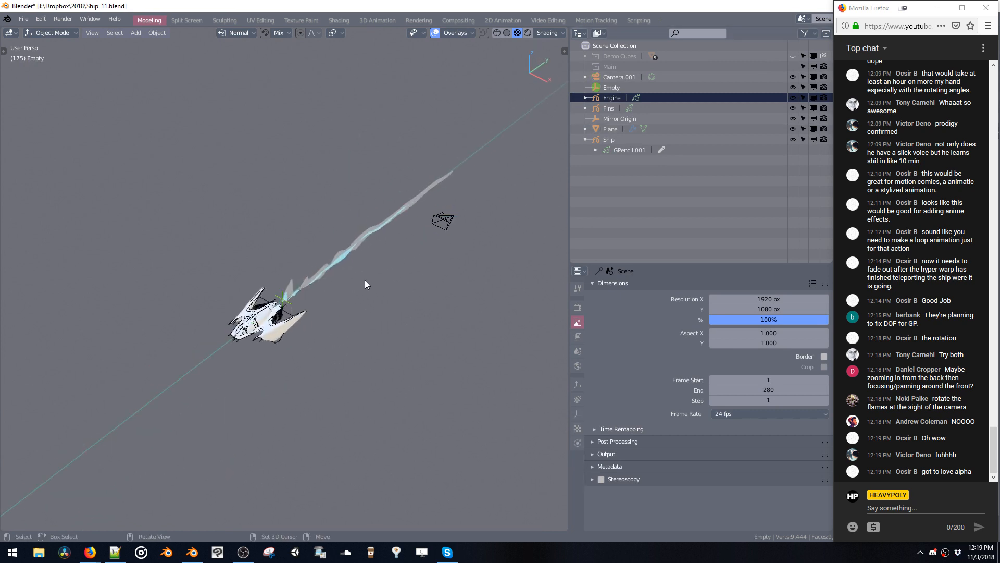
{"action": "key", "text": "r"}
{"action": "key", "text": "z"}
{"action": "left_click", "coordinate": [324, 243]}
{"action": "middle_click_drag", "start_coordinate": [338, 252], "coordinate": [377, 263]}
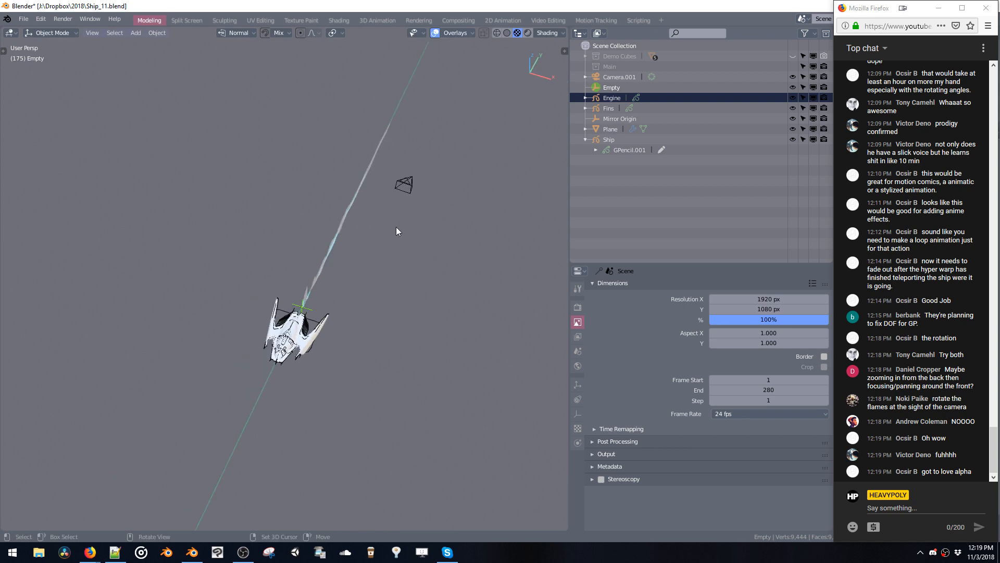
{"action": "left_click", "coordinate": [317, 320], "text": "alt"}
{"action": "left_click", "coordinate": [313, 318]}
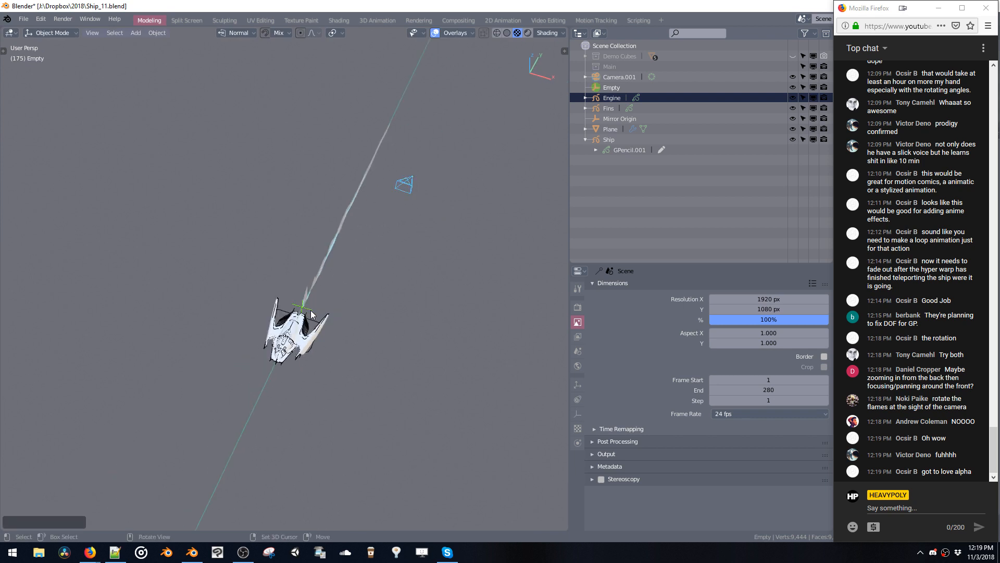
{"action": "key", "text": "r"}
{"action": "key", "text": "z"}
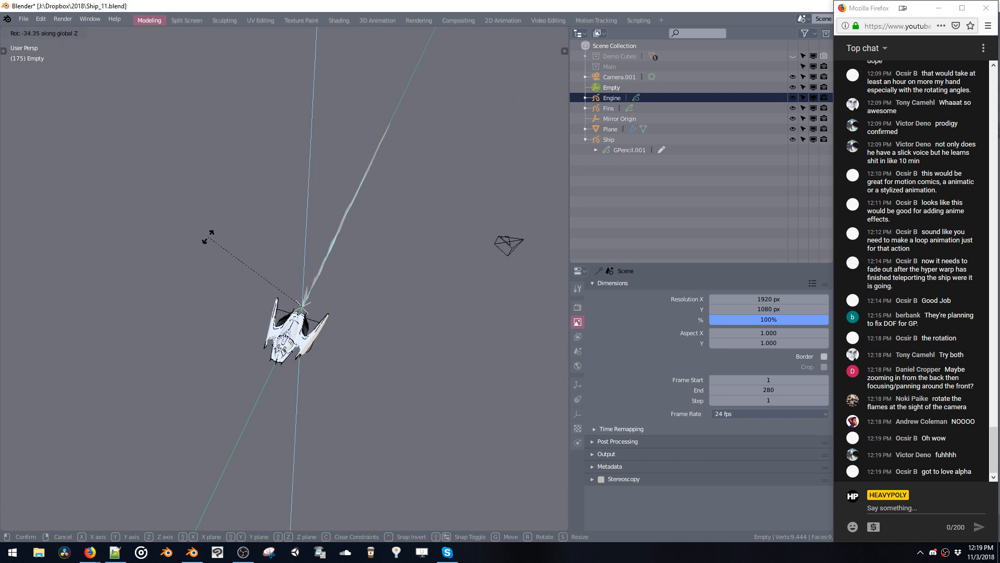
{"action": "right_click", "coordinate": [208, 238]}
{"action": "middle_click_drag", "start_coordinate": [431, 230], "coordinate": [350, 250]}
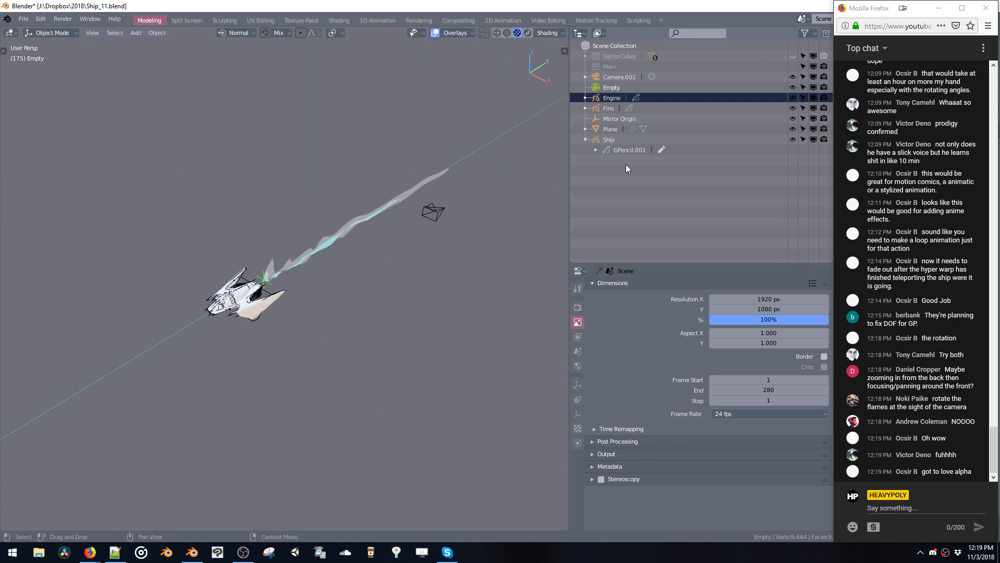
Switch the Outliner area to the Dope Sheet in Grease Pencil mode and scrub through the animation.
{"action": "key", "text": "ctrl+alt+space"}
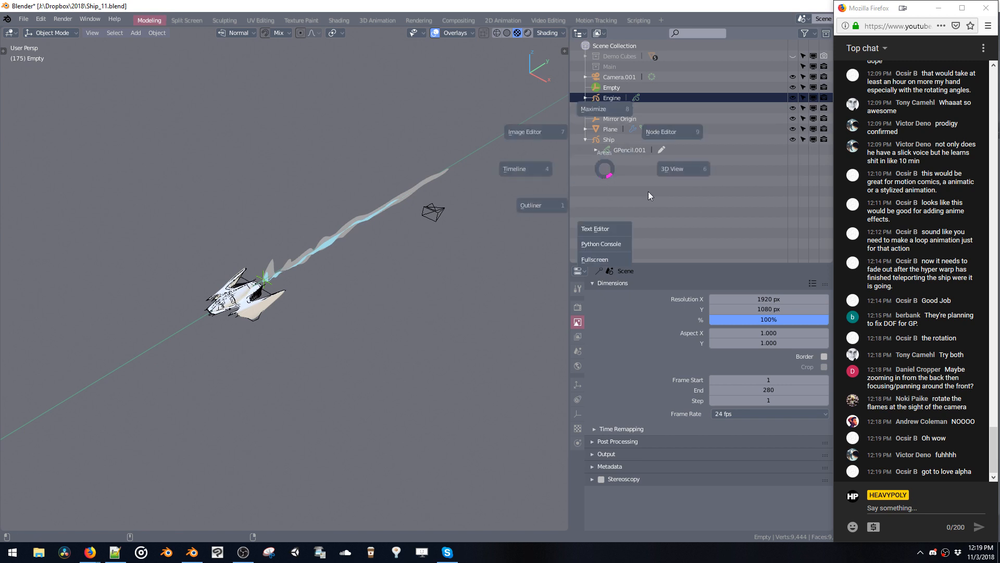
{"action": "left_click", "coordinate": [553, 171]}
{"action": "left_click", "coordinate": [579, 34]}
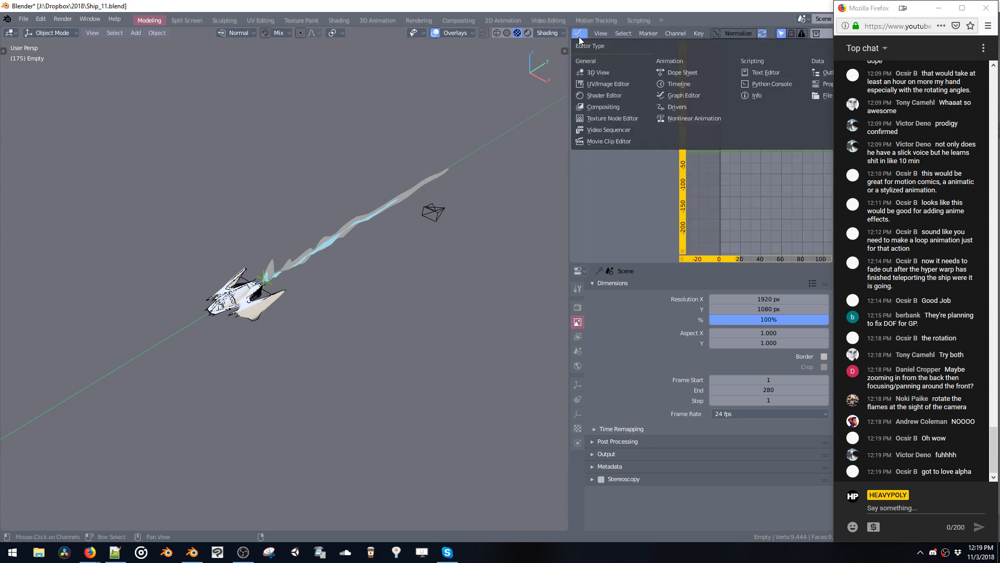
{"action": "left_click", "coordinate": [675, 83]}
{"action": "left_click_drag", "start_coordinate": [629, 116], "coordinate": [657, 186]}
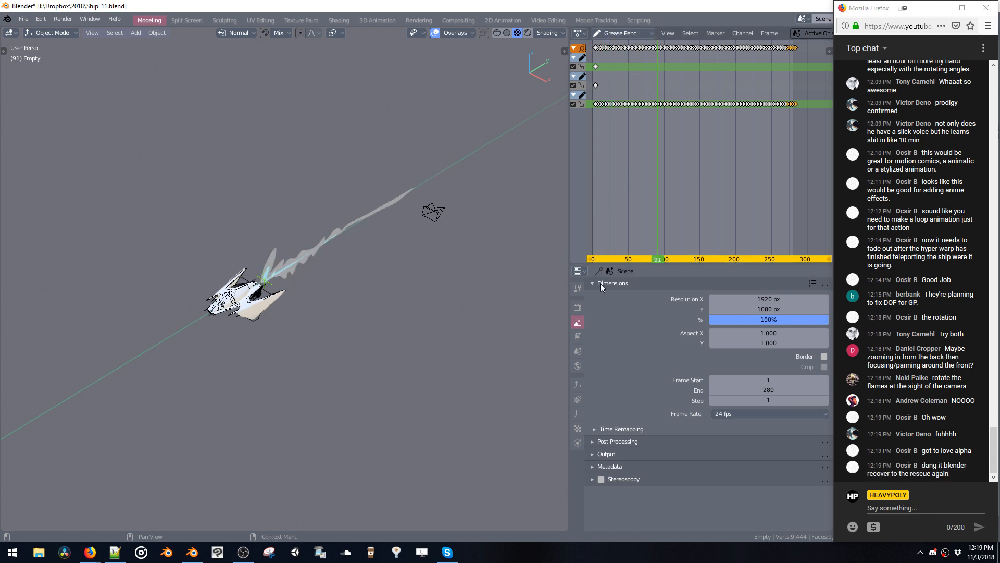
Show the Empty's transform properties and keyframe its Z rotation of 0° at frame 0.
{"action": "left_click", "coordinate": [578, 290]}
{"action": "left_click", "coordinate": [577, 385]}
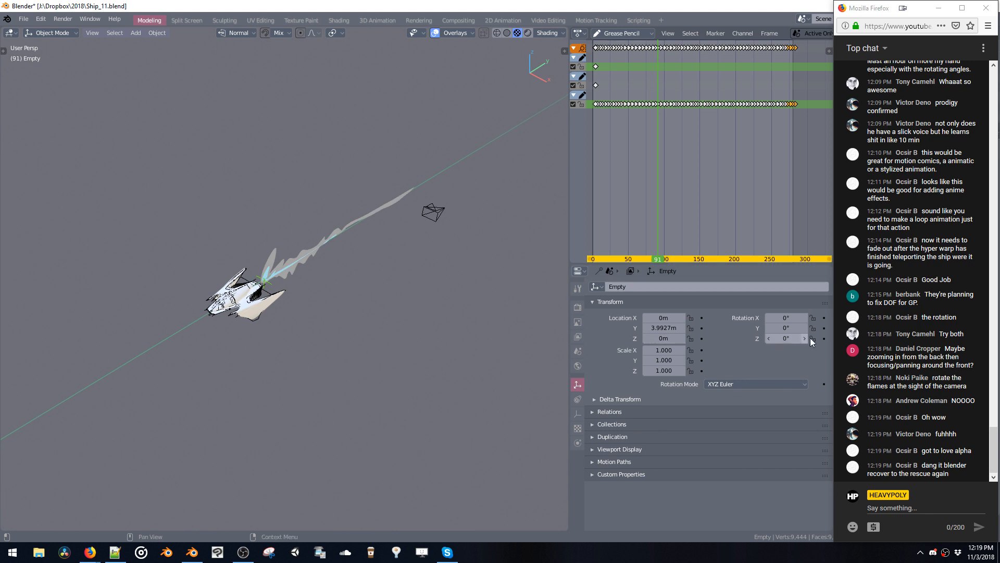
{"action": "left_click_drag", "start_coordinate": [609, 155], "coordinate": [589, 169]}
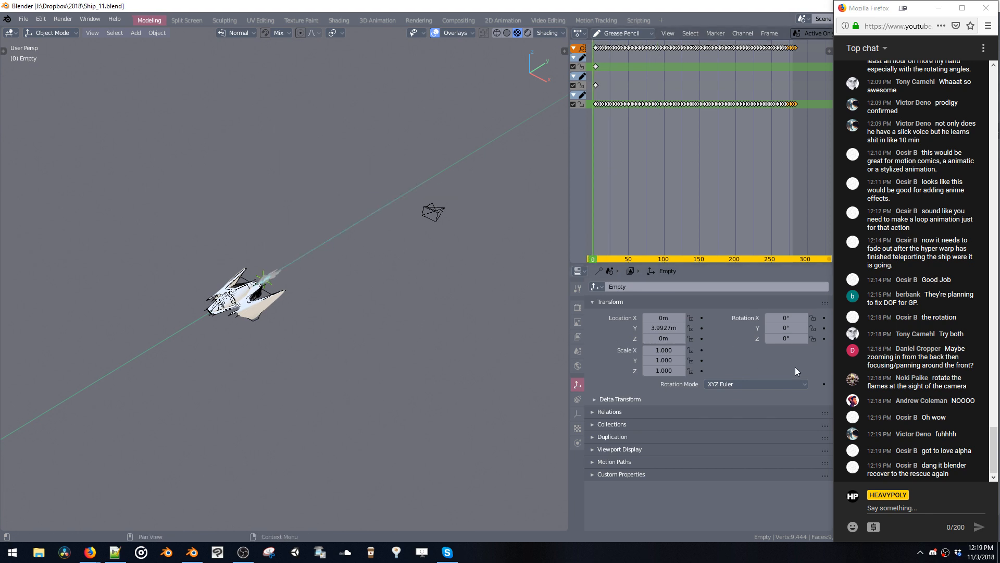
{"action": "left_click", "coordinate": [824, 339]}
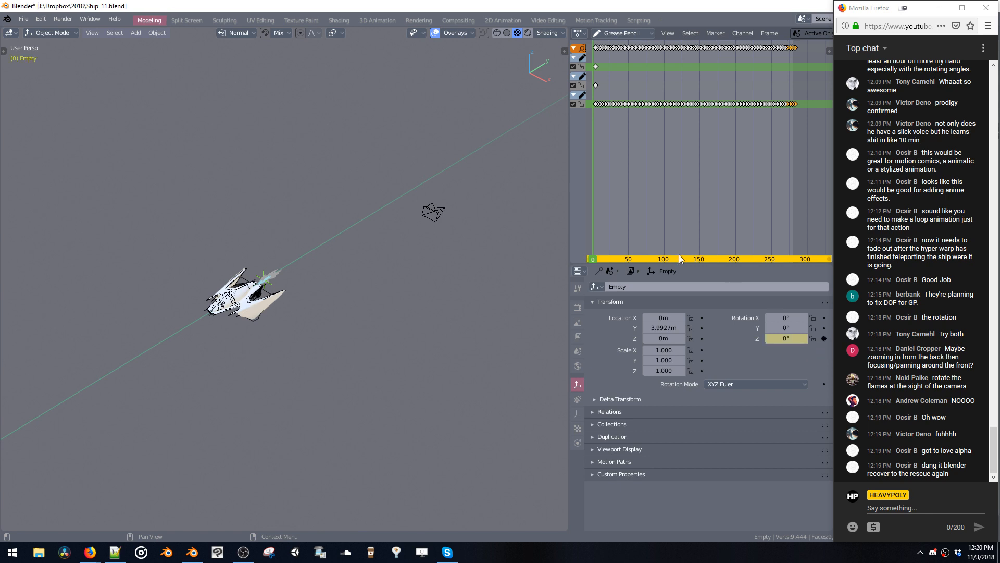
Move to frame 140 and keyframe the Empty's Z rotation at about -154°.
{"action": "left_click_drag", "start_coordinate": [679, 255], "coordinate": [621, 250]}
{"action": "right_click_drag", "start_coordinate": [626, 211], "coordinate": [693, 231]}
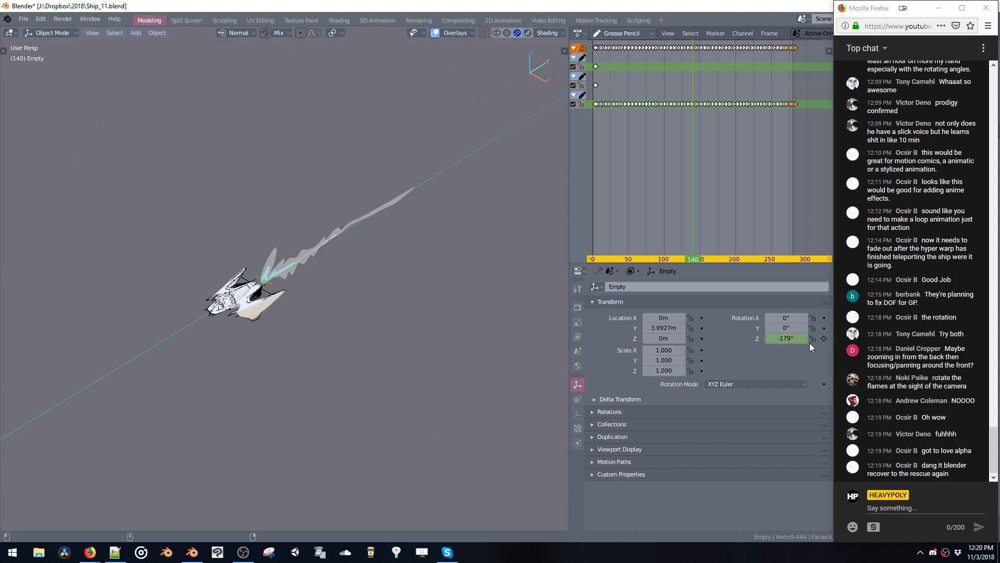
{"action": "left_click_drag", "start_coordinate": [809, 341], "coordinate": [788, 338]}
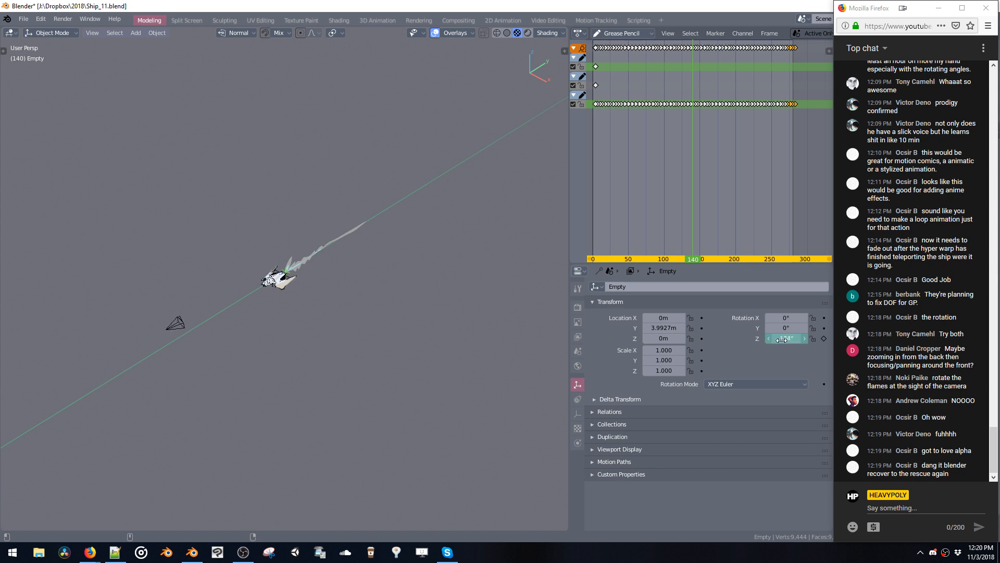
{"action": "left_click", "coordinate": [824, 339]}
Scrub through the frames and look through the camera to preview its orbit around the ship.
{"action": "left_click", "coordinate": [677, 223]}
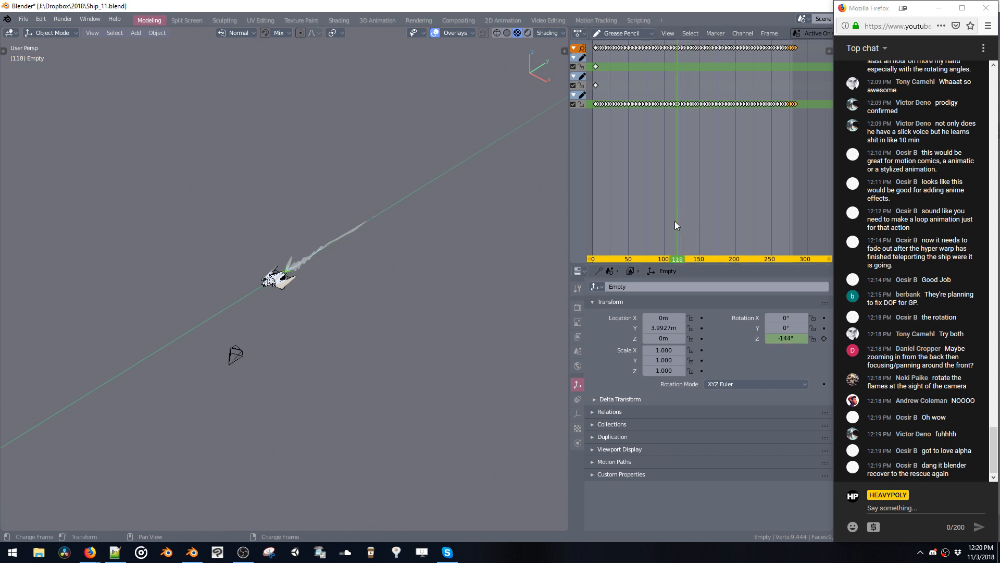
{"action": "left_click_drag", "start_coordinate": [675, 222], "coordinate": [603, 218]}
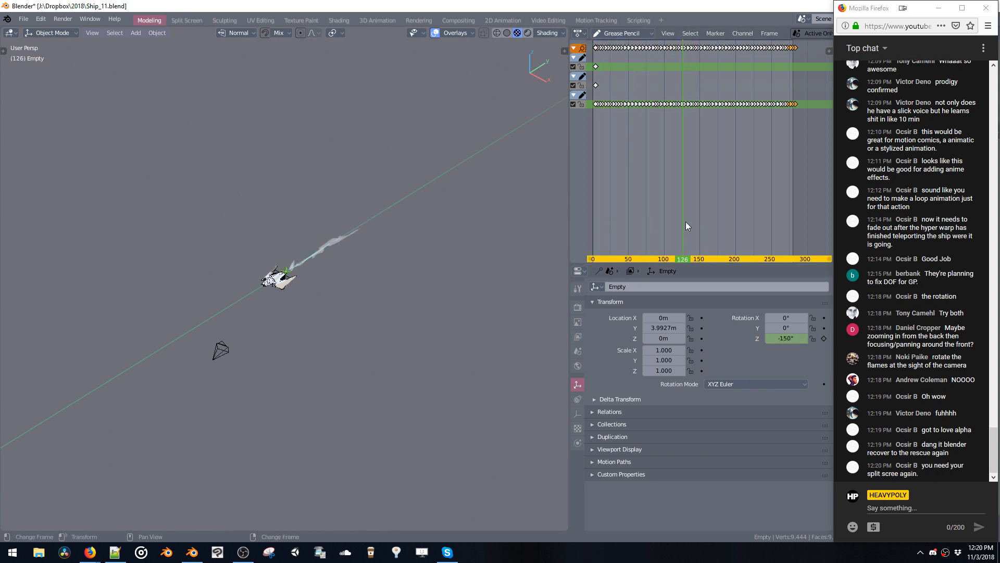
{"action": "key", "text": "grave"}
{"action": "left_click", "coordinate": [390, 332]}
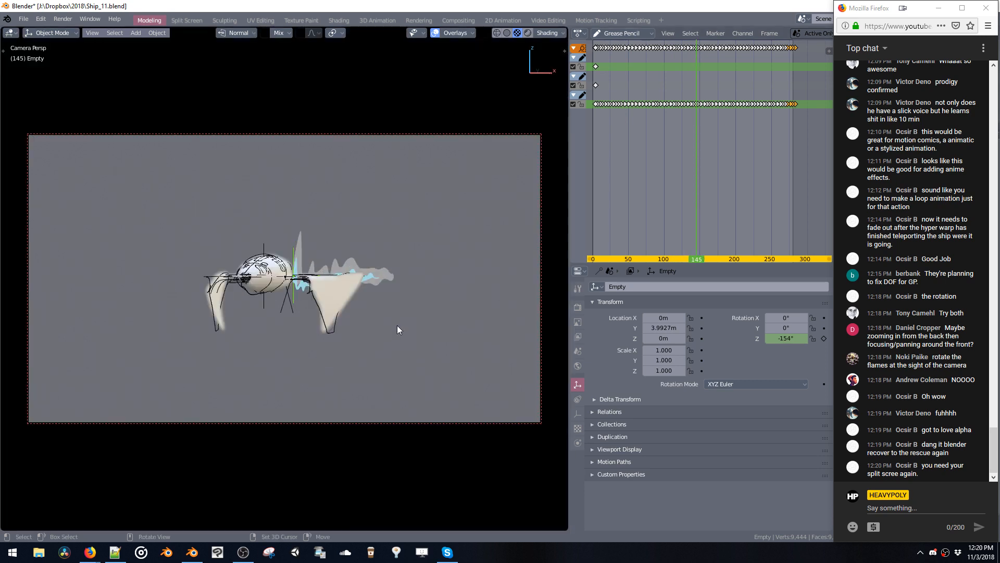
{"action": "left_click_drag", "start_coordinate": [641, 218], "coordinate": [661, 214]}
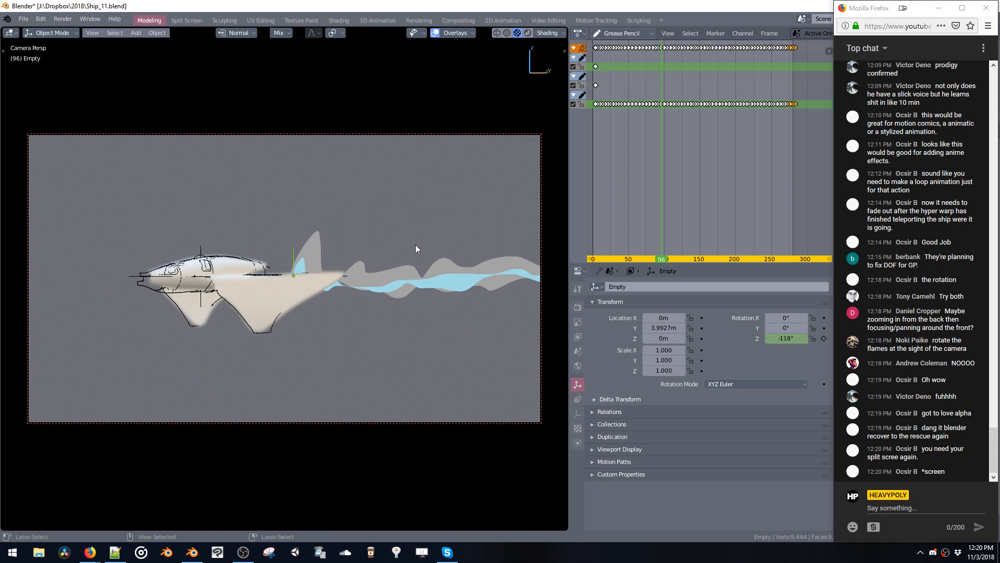
Select the scene camera, adjust its focal length to 53 mm, and scrub to frame 112.
{"action": "left_click", "coordinate": [538, 186]}
{"action": "key", "text": "ctrl+v"}
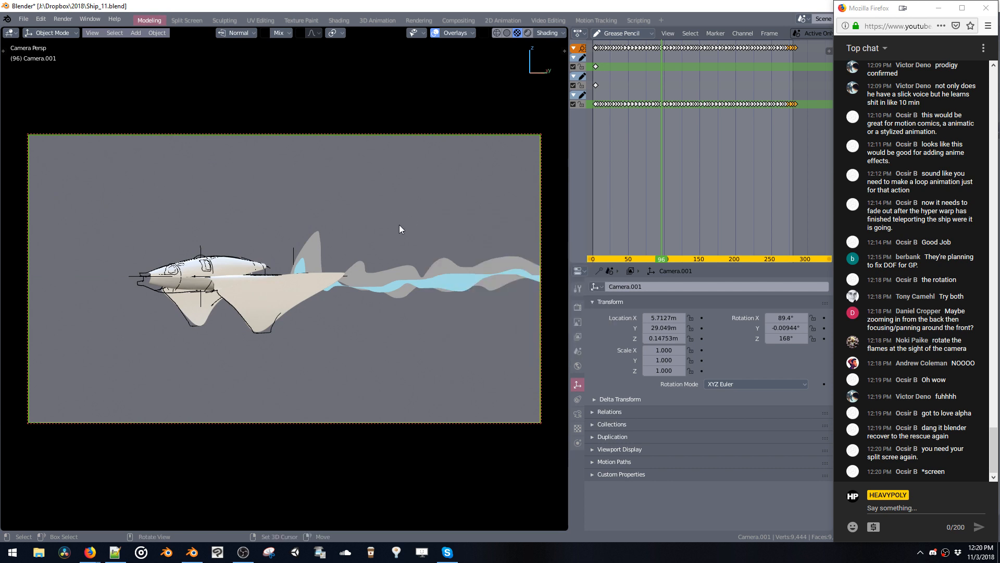
{"action": "key", "text": "v"}
{"action": "key", "text": "ctrl+v"}
{"action": "mouse_move", "coordinate": [466, 287]}
{"action": "left_mouse_down"}
{"action": "mouse_move", "coordinate": [474, 283]}
{"action": "mouse_move", "coordinate": [451, 284]}
{"action": "left_mouse_up"}
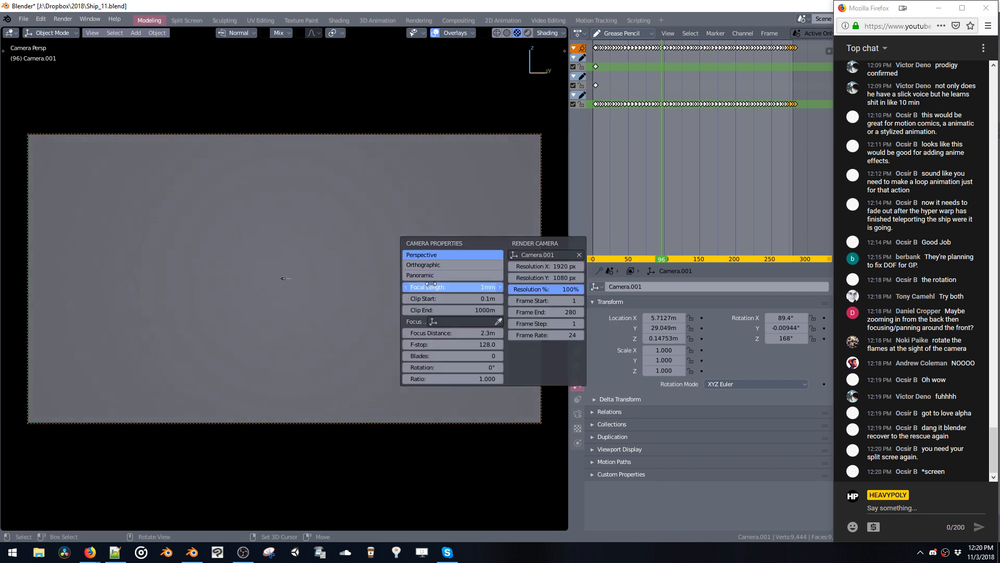
{"action": "mouse_move", "coordinate": [645, 205]}
{"action": "left_mouse_down"}
{"action": "mouse_move", "coordinate": [595, 210]}
{"action": "mouse_move", "coordinate": [698, 223]}
{"action": "mouse_move", "coordinate": [662, 219]}
{"action": "mouse_move", "coordinate": [672, 220]}
{"action": "left_mouse_up"}
Switch the camera view to the Wire shading preset and check the view settings in the sidebar.
{"action": "key", "text": "z"}
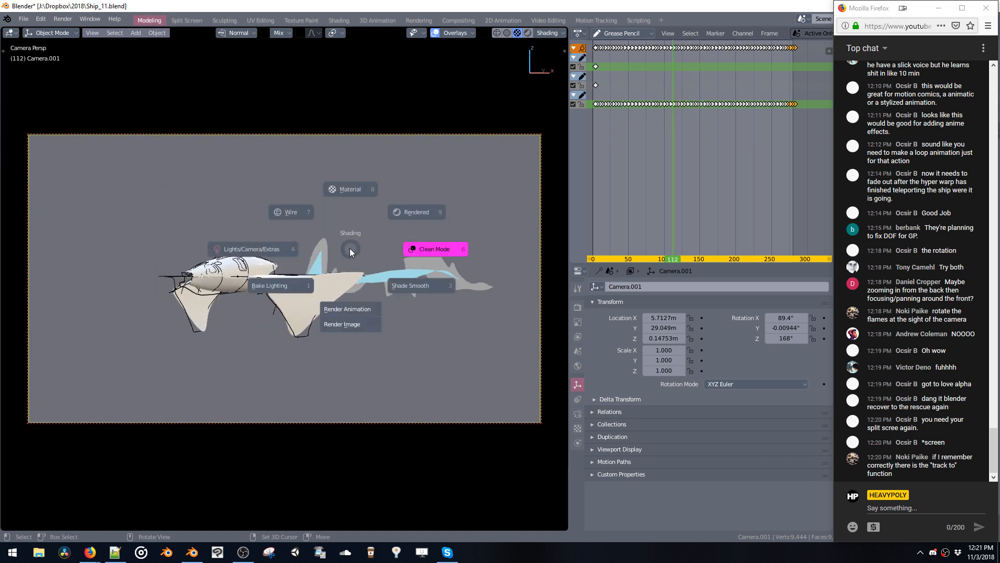
{"action": "left_click", "coordinate": [291, 211]}
{"action": "key", "text": "z"}
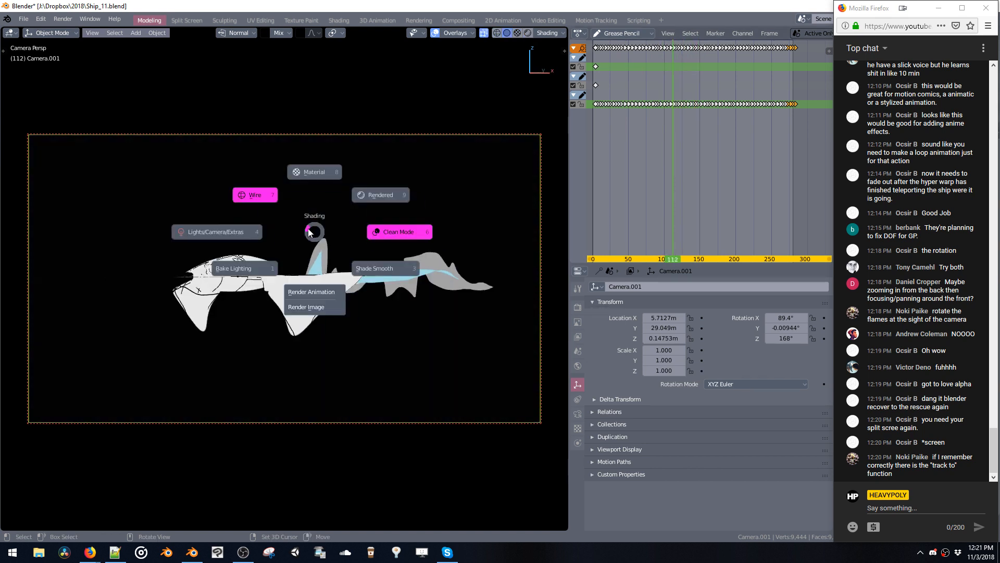
{"action": "left_click", "coordinate": [315, 230]}
{"action": "key", "text": "n"}
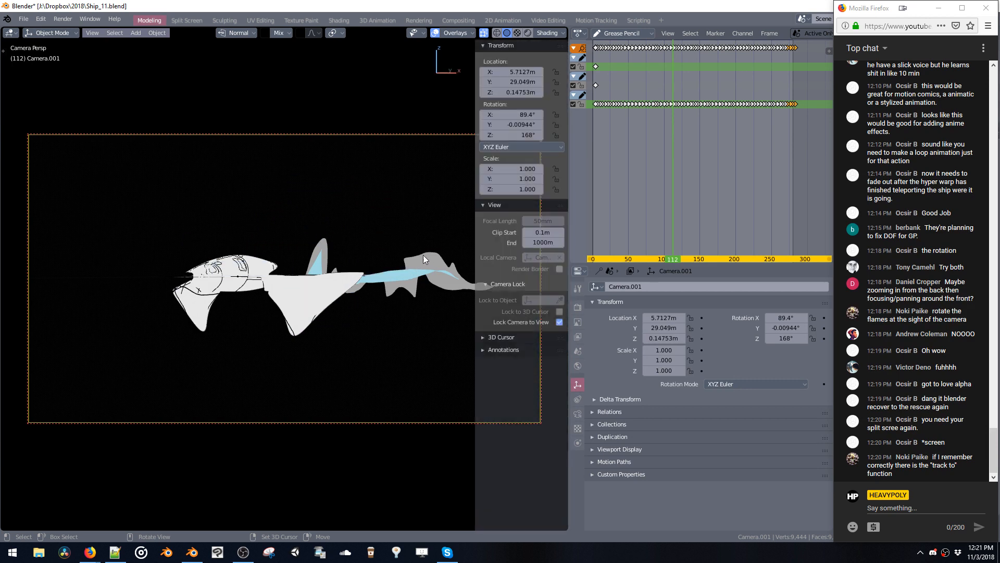
{"action": "key", "text": "n"}
Set the viewport shading to Random color, enable Shadow at about 0.8, and enable Cavity with Ridge at 0.
{"action": "left_click", "coordinate": [547, 33]}
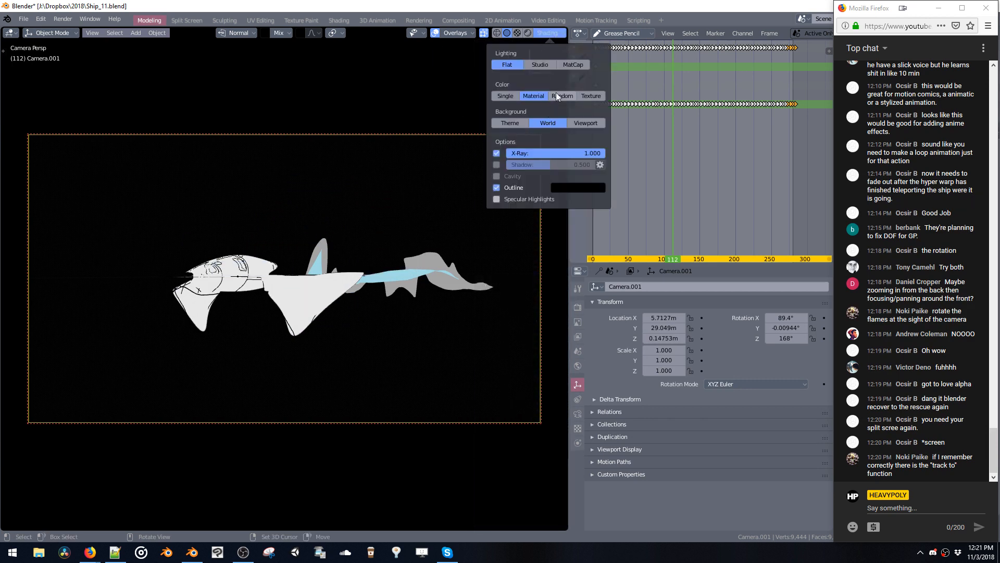
{"action": "left_click", "coordinate": [496, 164]}
{"action": "mouse_move", "coordinate": [555, 164]}
{"action": "left_mouse_down"}
{"action": "mouse_move", "coordinate": [589, 164]}
{"action": "mouse_move", "coordinate": [580, 164]}
{"action": "left_mouse_up"}
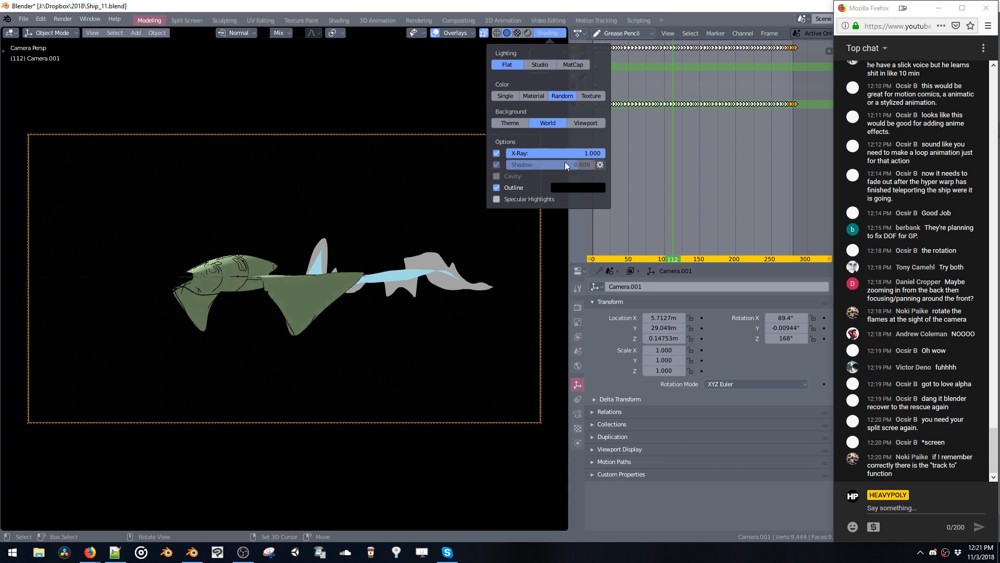
{"action": "left_click", "coordinate": [496, 177]}
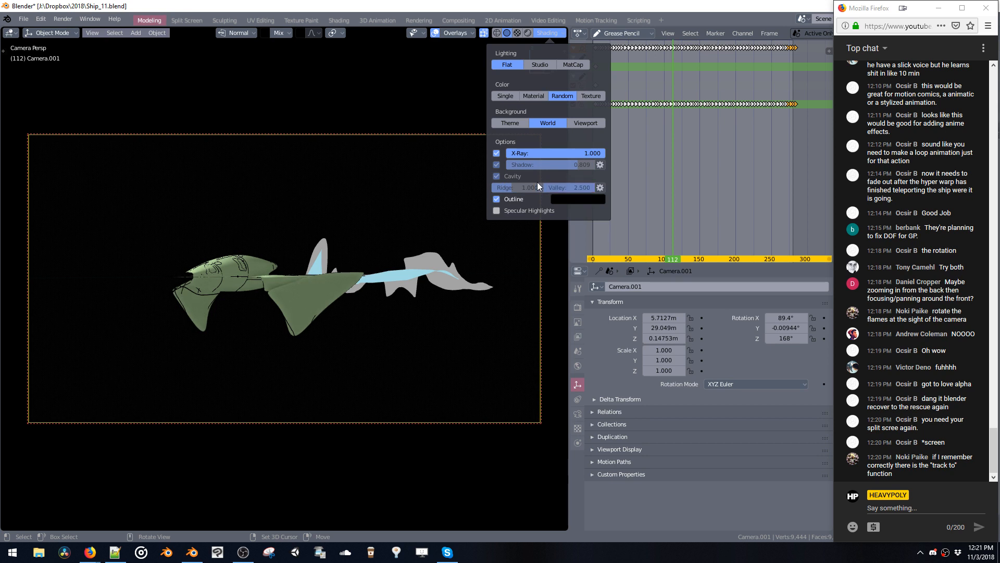
{"action": "left_click_drag", "start_coordinate": [517, 189], "coordinate": [518, 188]}
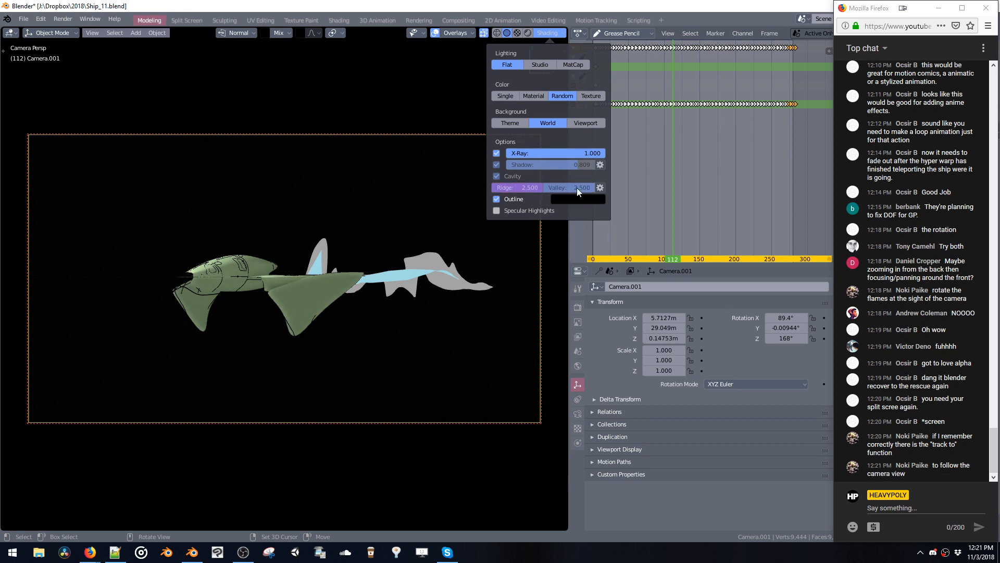
Try a white outline color in the viewport shading options and return it to black.
{"action": "left_click", "coordinate": [555, 200]}
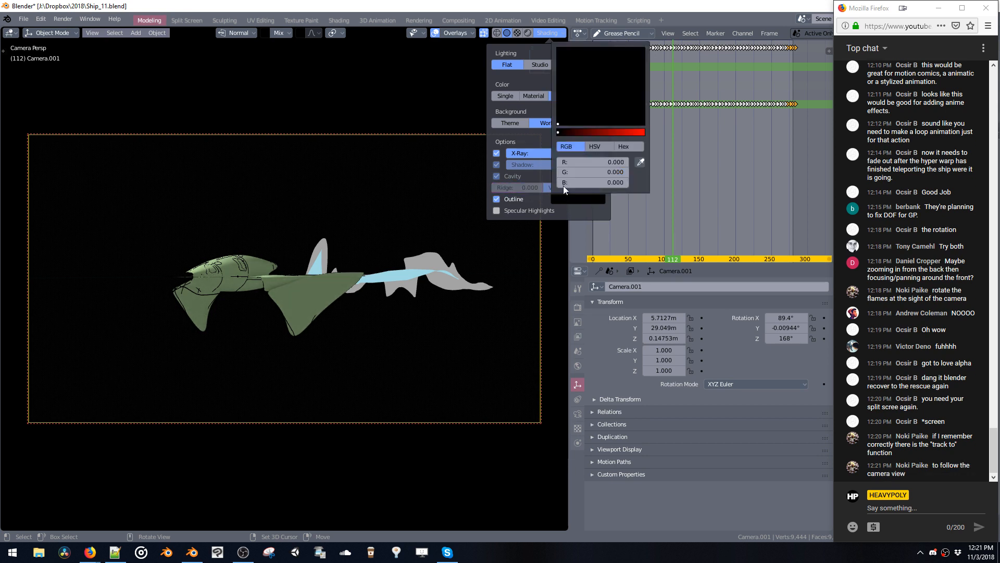
{"action": "left_click_drag", "start_coordinate": [585, 133], "coordinate": [656, 126]}
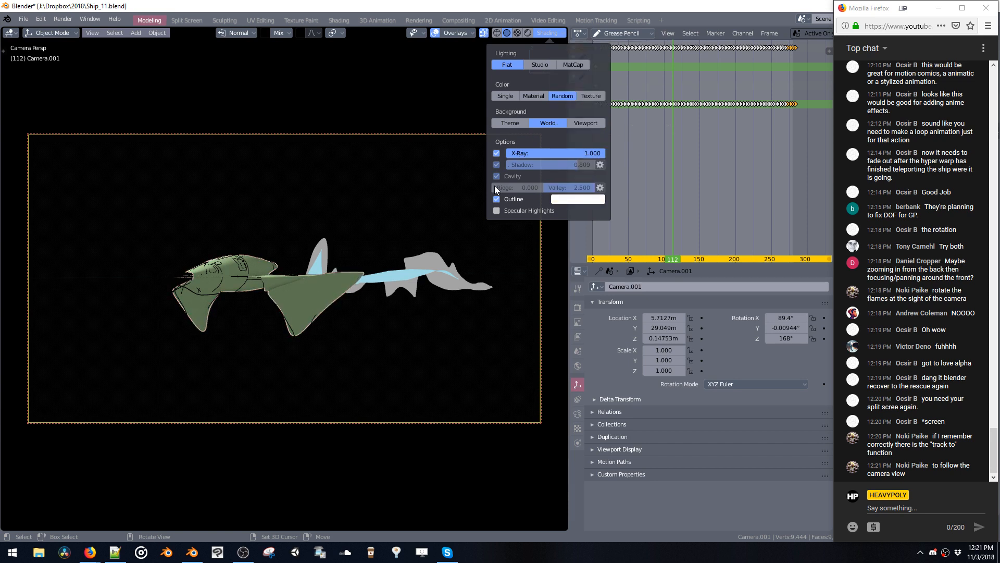
{"action": "left_click", "coordinate": [570, 200]}
{"action": "left_click_drag", "start_coordinate": [574, 134], "coordinate": [667, 140]}
{"action": "left_click_drag", "start_coordinate": [577, 52], "coordinate": [556, 39]}
{"action": "left_click_drag", "start_coordinate": [571, 133], "coordinate": [521, 126]}
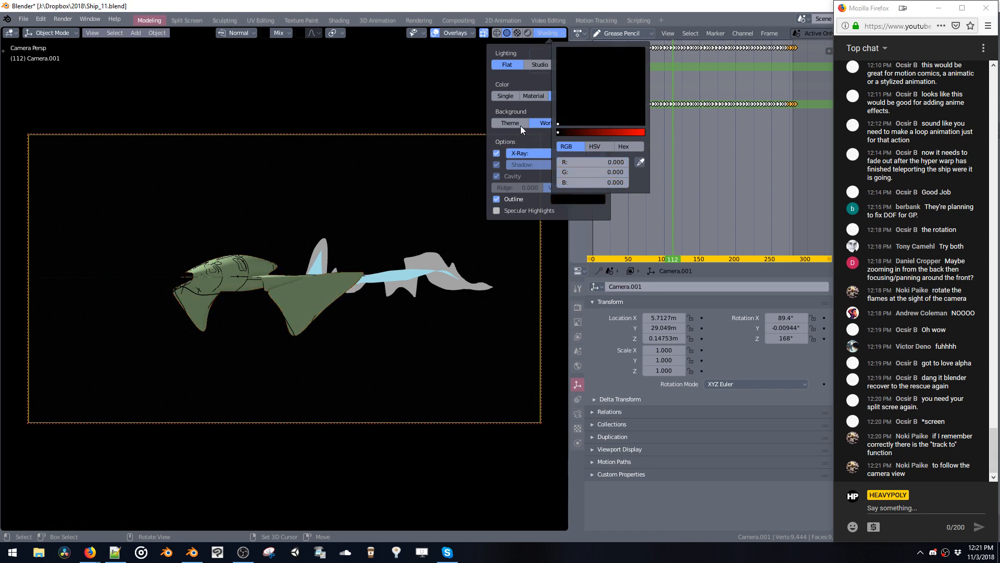
Open the World properties and set the surface background color to an olive green.
{"action": "left_click", "coordinate": [577, 365]}
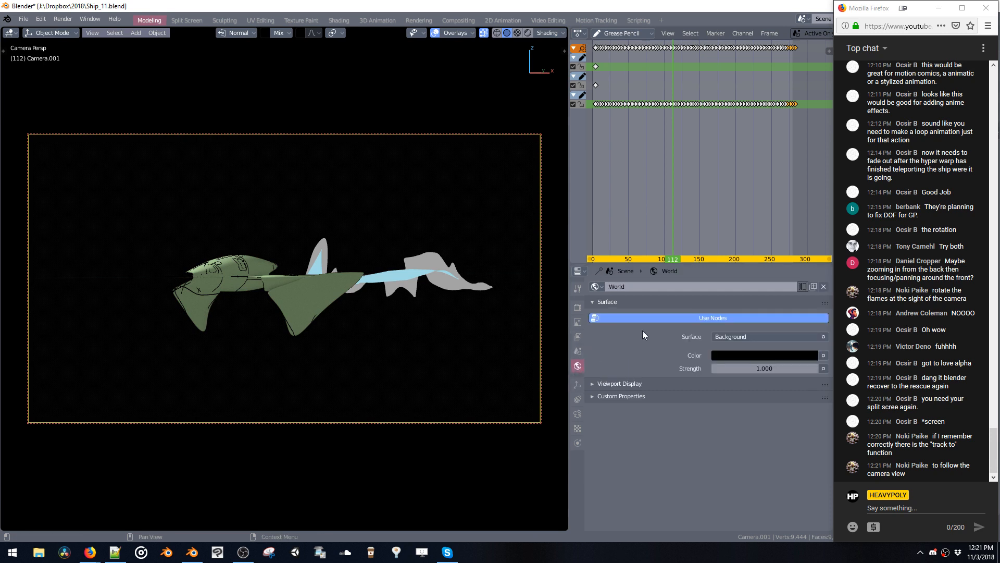
{"action": "left_click", "coordinate": [726, 355]}
{"action": "left_click_drag", "start_coordinate": [749, 283], "coordinate": [761, 279]}
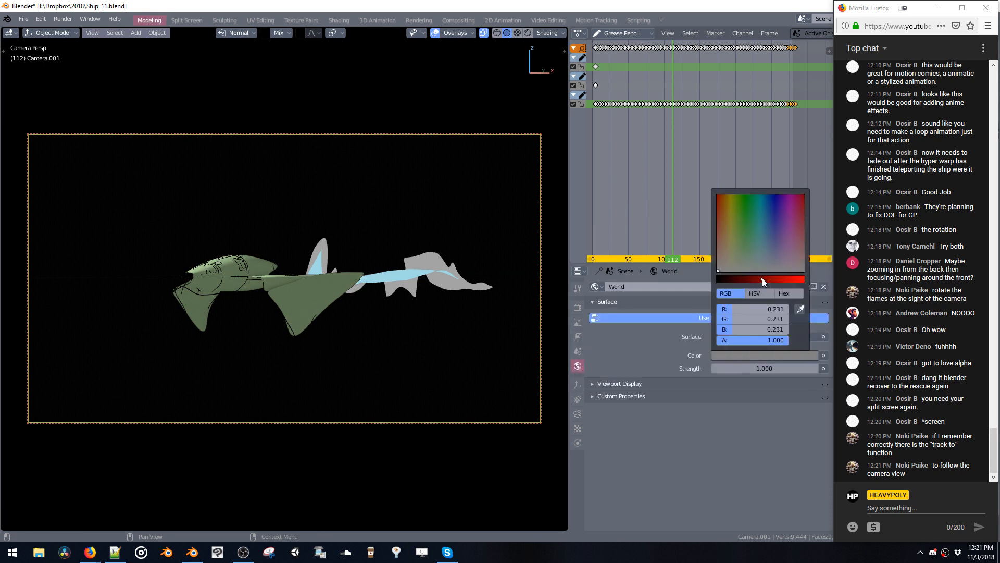
{"action": "left_click", "coordinate": [739, 225]}
Try the Theme and Viewport backgrounds in the shading options and return to the World background.
{"action": "left_click", "coordinate": [539, 34]}
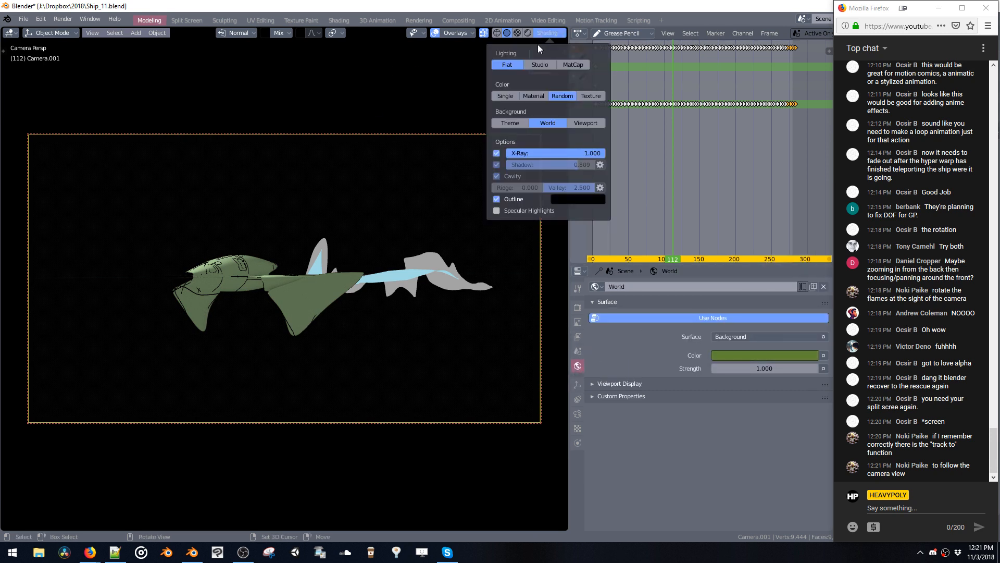
{"action": "left_click", "coordinate": [511, 123]}
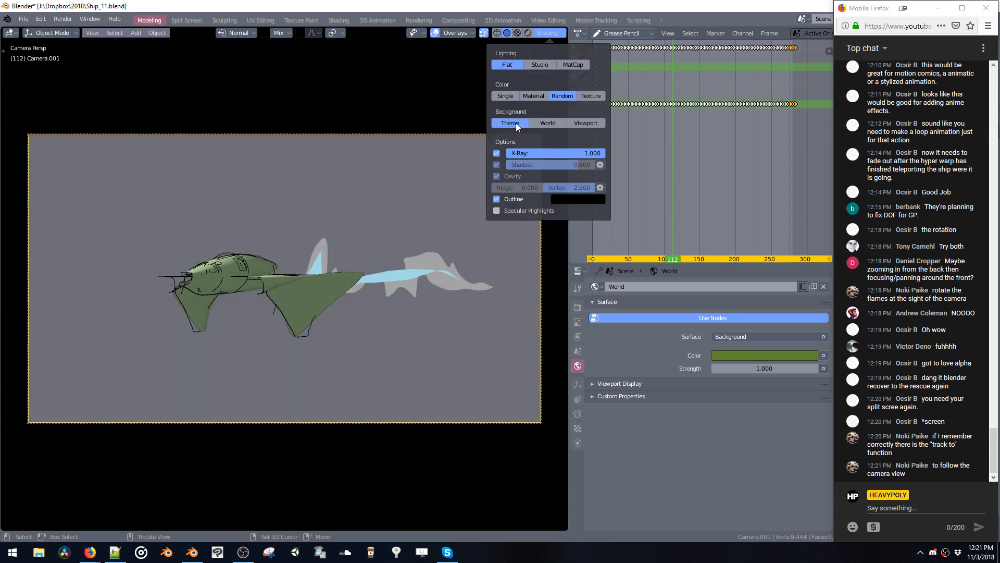
{"action": "left_click", "coordinate": [546, 123]}
{"action": "left_click", "coordinate": [580, 122]}
{"action": "left_click", "coordinate": [552, 124]}
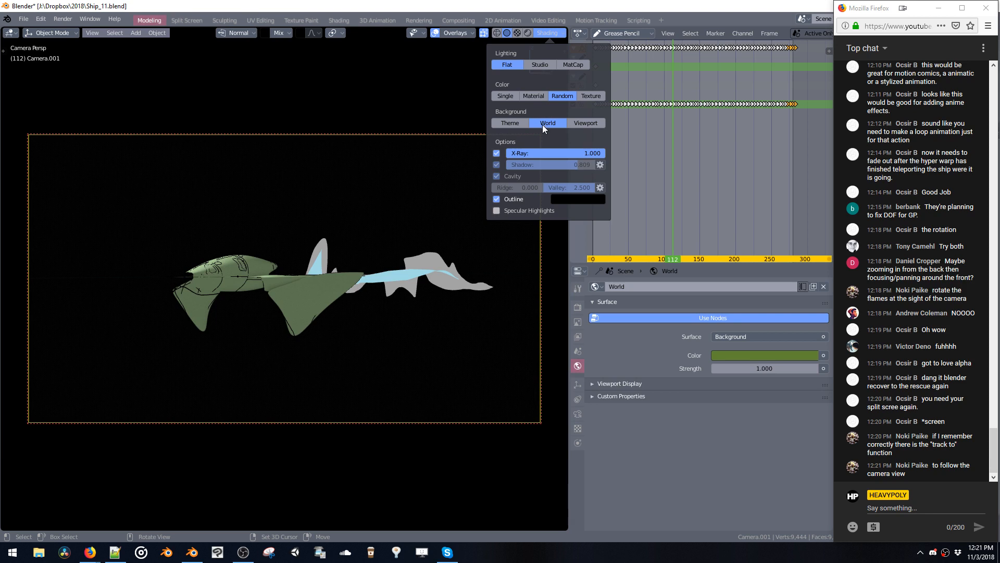
Change the World surface color to a cooler green of about R 0.040, G 0.231, B 0.072.
{"action": "left_click", "coordinate": [726, 339]}
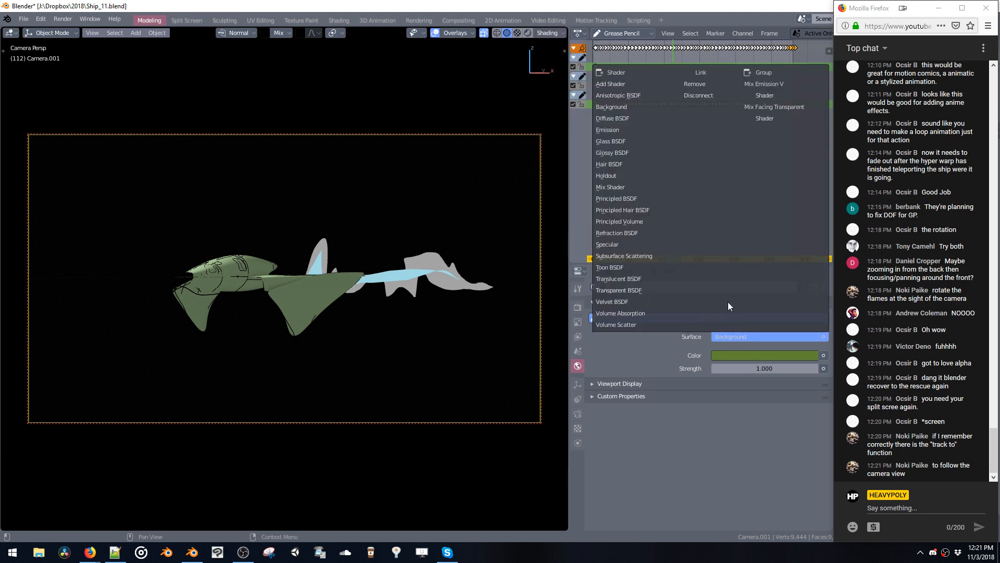
{"action": "left_click", "coordinate": [727, 354]}
{"action": "left_click_drag", "start_coordinate": [762, 224], "coordinate": [770, 209]}
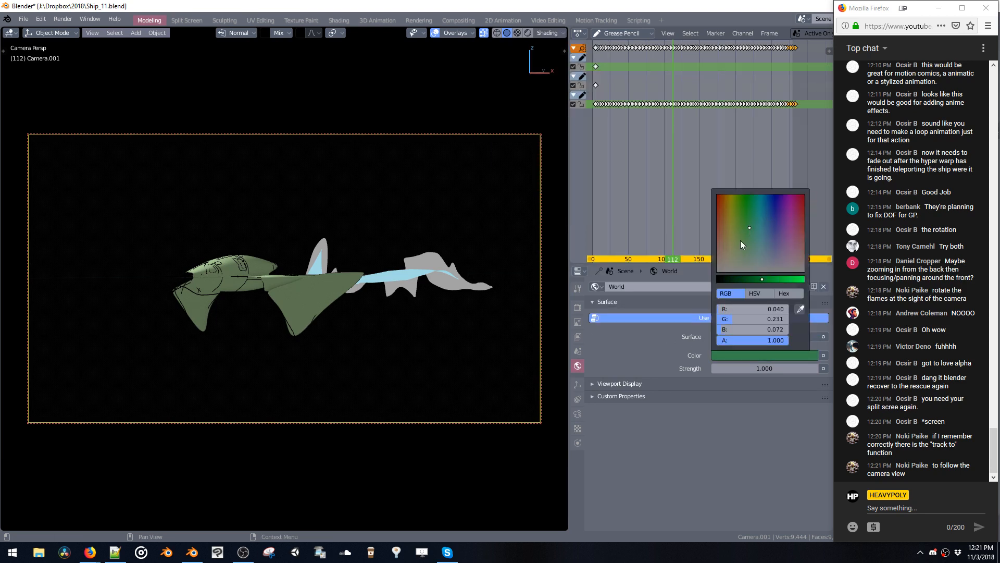
Switch the shading background to Viewport and give it a dark, muted brown color.
{"action": "left_click", "coordinate": [549, 34]}
{"action": "left_click", "coordinate": [577, 123]}
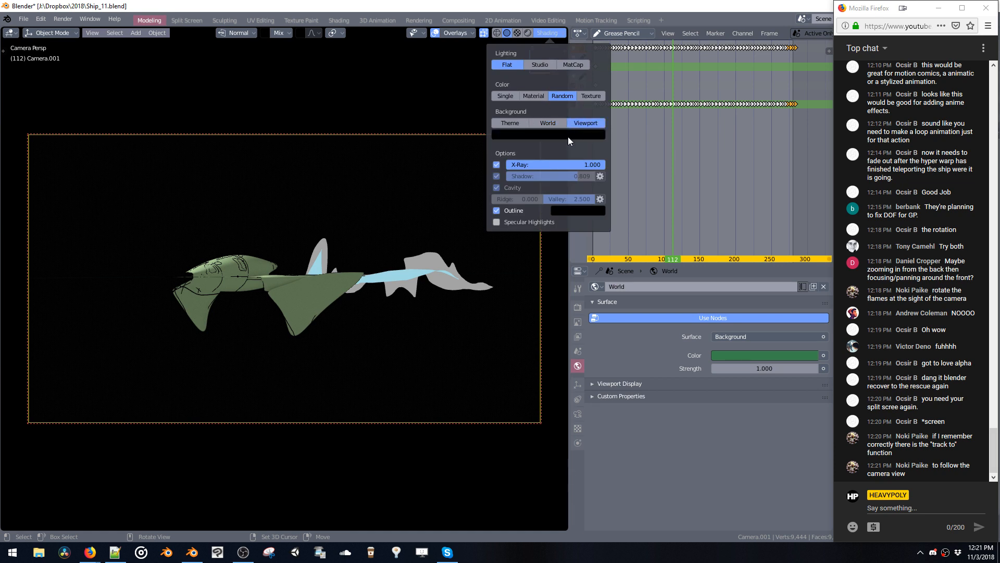
{"action": "left_click", "coordinate": [569, 135]}
{"action": "left_click_drag", "start_coordinate": [554, 229], "coordinate": [527, 229]}
{"action": "left_click", "coordinate": [535, 167]}
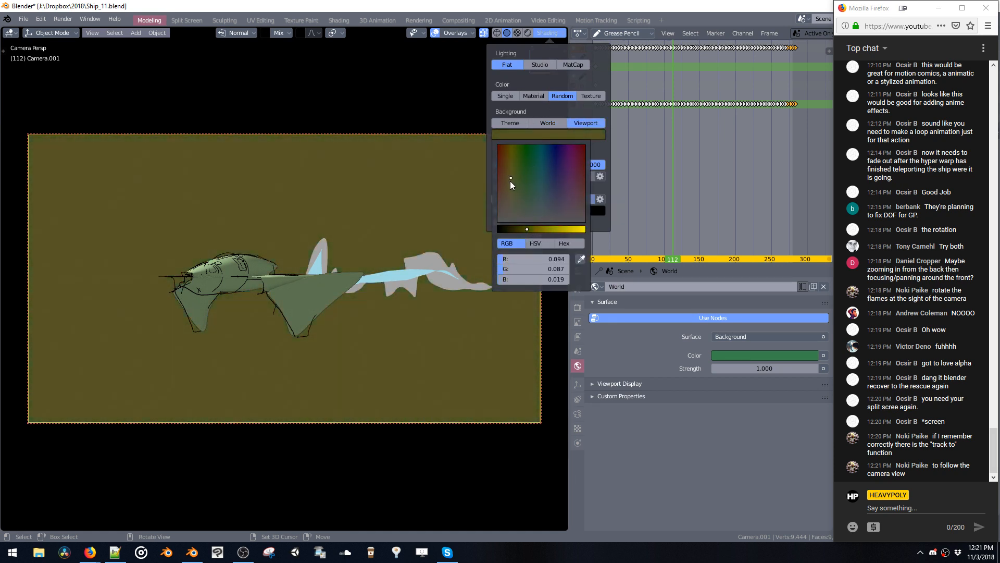
{"action": "left_click_drag", "start_coordinate": [511, 185], "coordinate": [505, 193]}
Play the animation and shorten the playback range to end at about frame 145.
{"action": "key", "text": "space"}
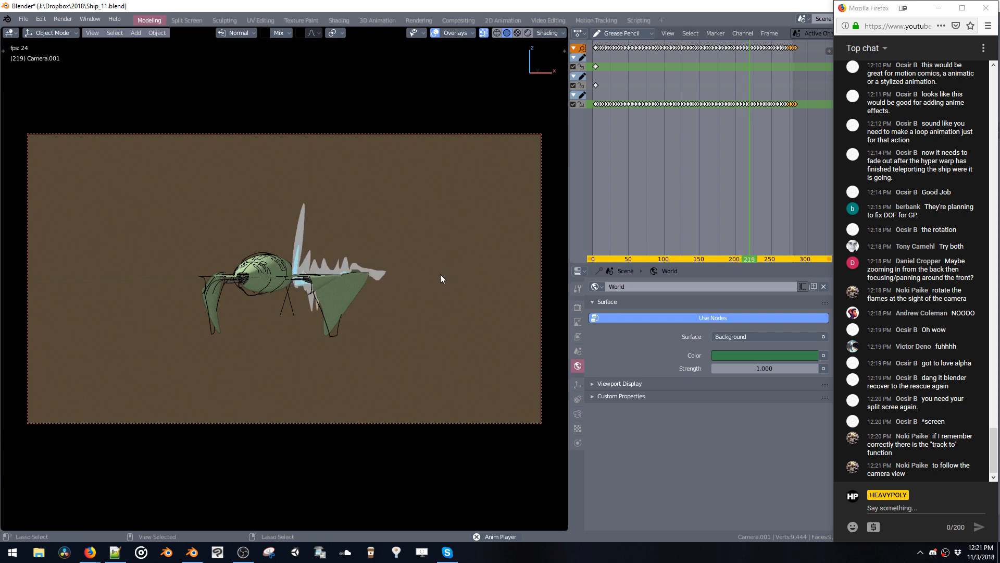
{"action": "key", "text": "v"}
{"action": "left_click_drag", "start_coordinate": [589, 349], "coordinate": [546, 354]}
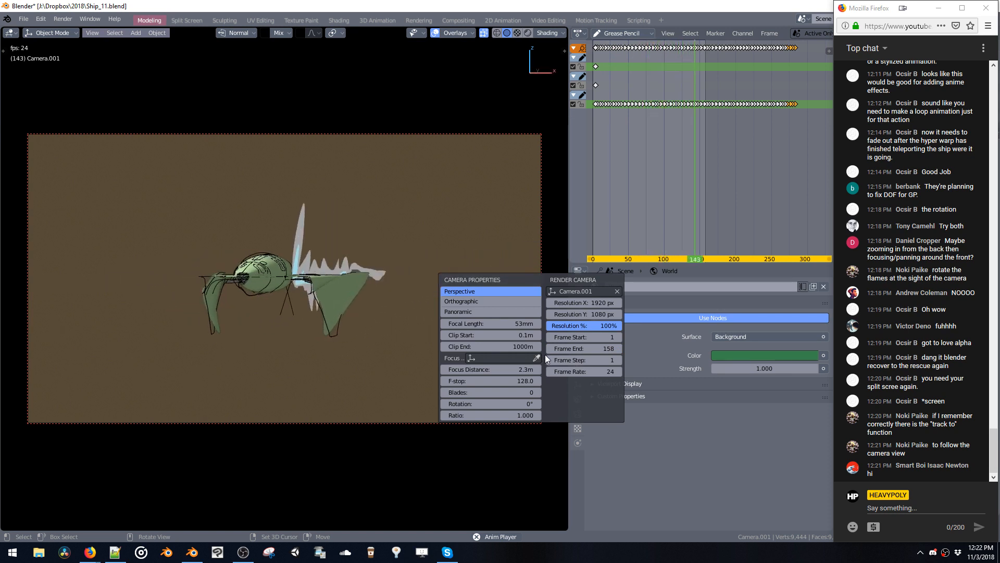
{"action": "left_click", "coordinate": [576, 350]}
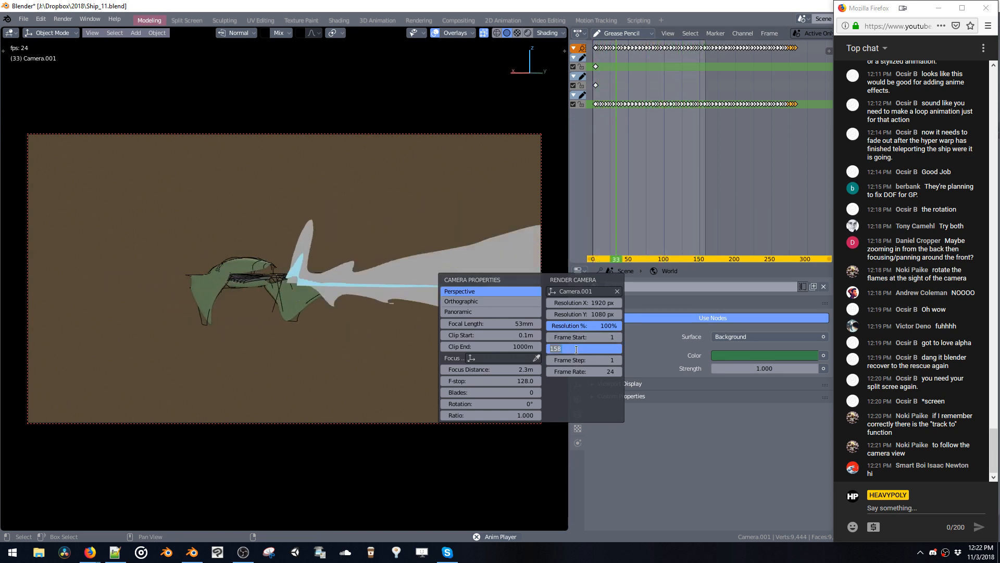
{"action": "left_click", "coordinate": [590, 400]}
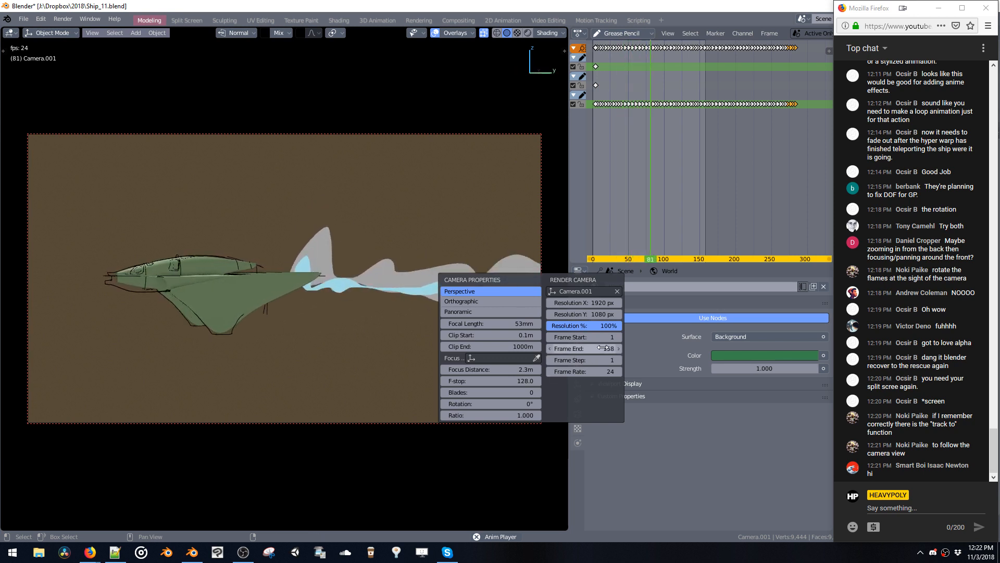
{"action": "left_click_drag", "start_coordinate": [603, 348], "coordinate": [575, 350]}
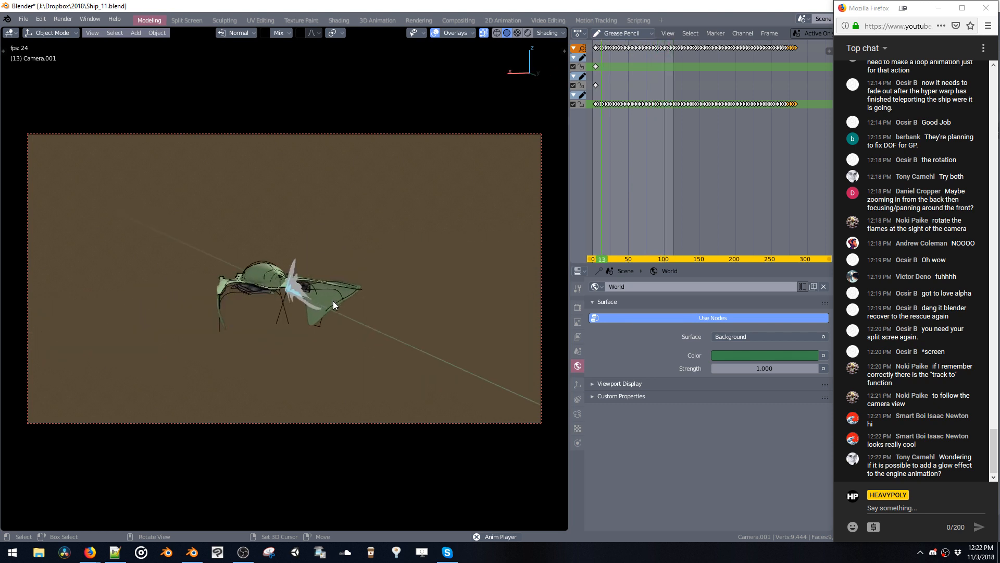
{"action": "key", "text": "ctrl+v"}
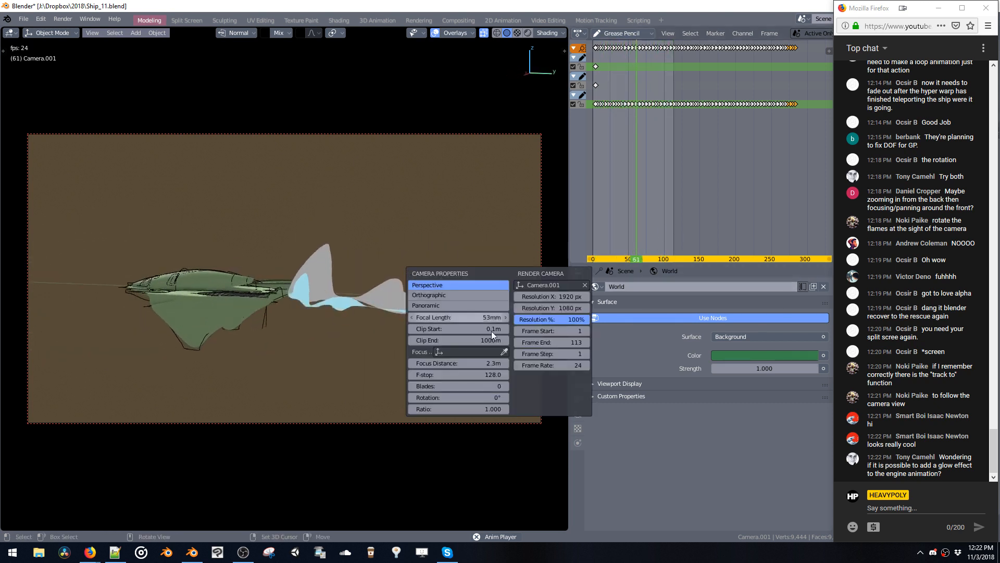
{"action": "left_click_drag", "start_coordinate": [555, 343], "coordinate": [570, 342]}
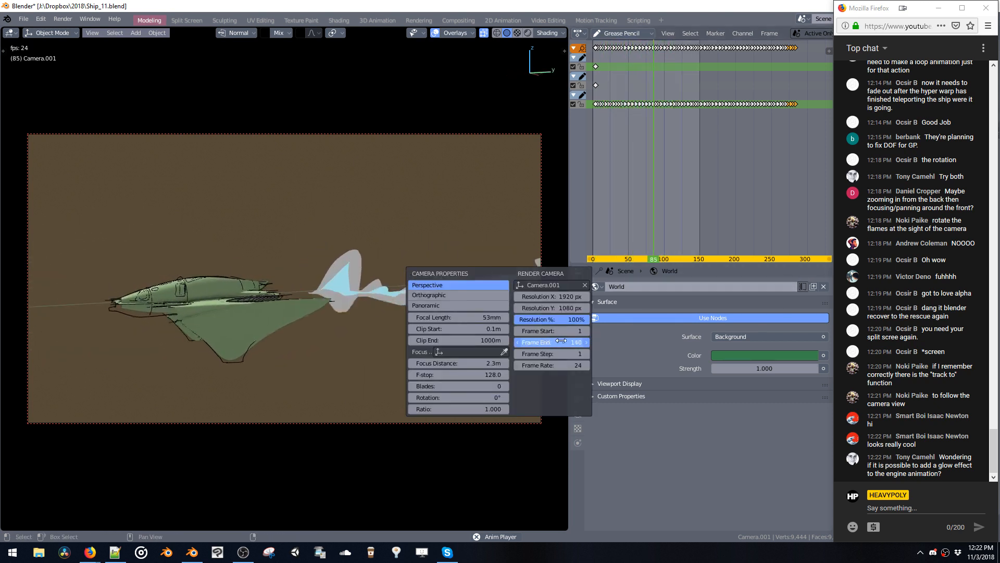
{"action": "left_click", "coordinate": [368, 293]}
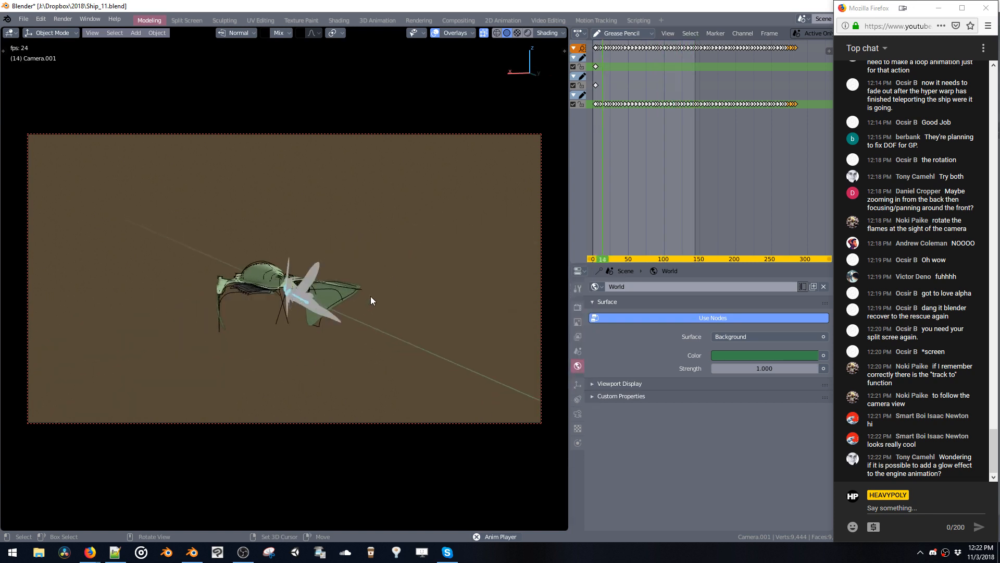
Try Linear Extrapolation on the Grease Pencil keyframes and switch the Dope Sheet area to the Graph Editor.
{"action": "key", "text": "shift+e"}
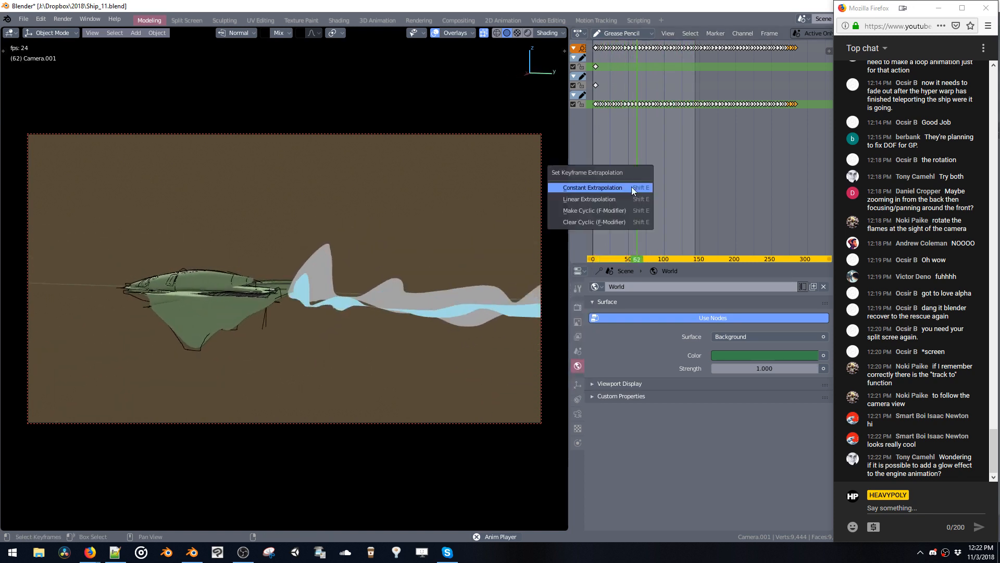
{"action": "left_click", "coordinate": [610, 199]}
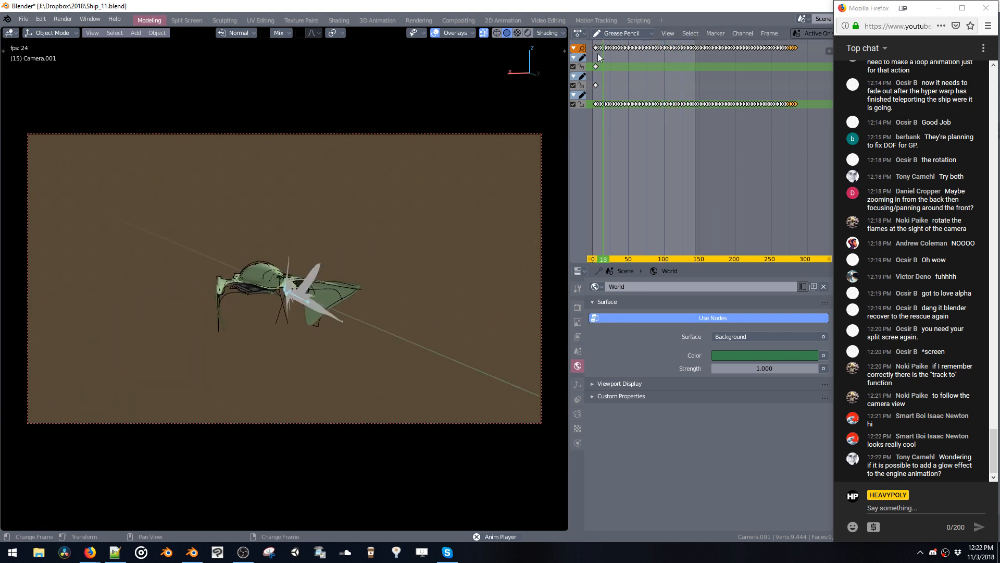
{"action": "left_click", "coordinate": [583, 33]}
{"action": "left_click", "coordinate": [644, 87]}
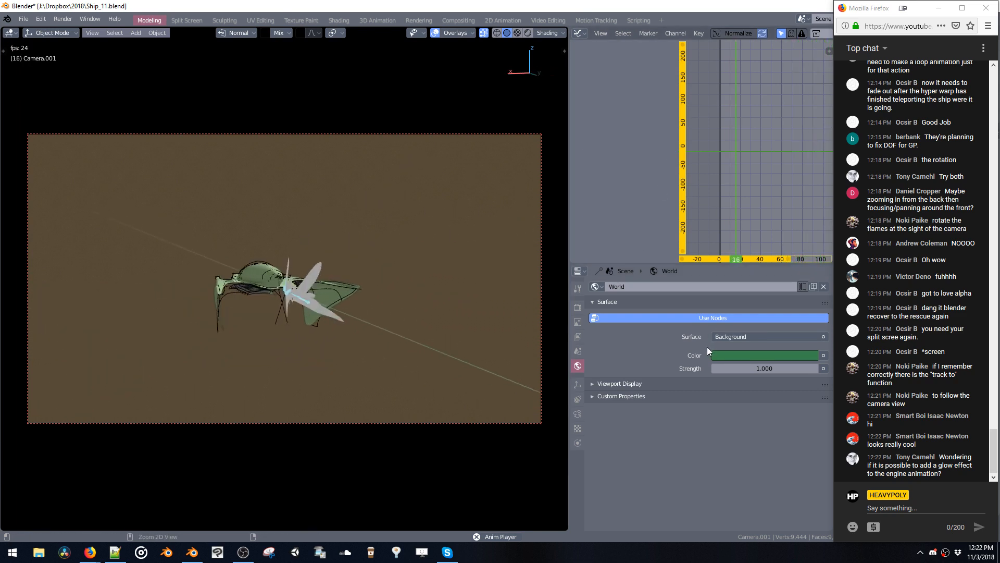
Change the Properties area to the Outliner, select the Empty, and apply Linear Extrapolation to its rotation keyframes.
{"action": "key", "text": "ctrl+alt+shift+space"}
{"action": "left_click", "coordinate": [637, 474]}
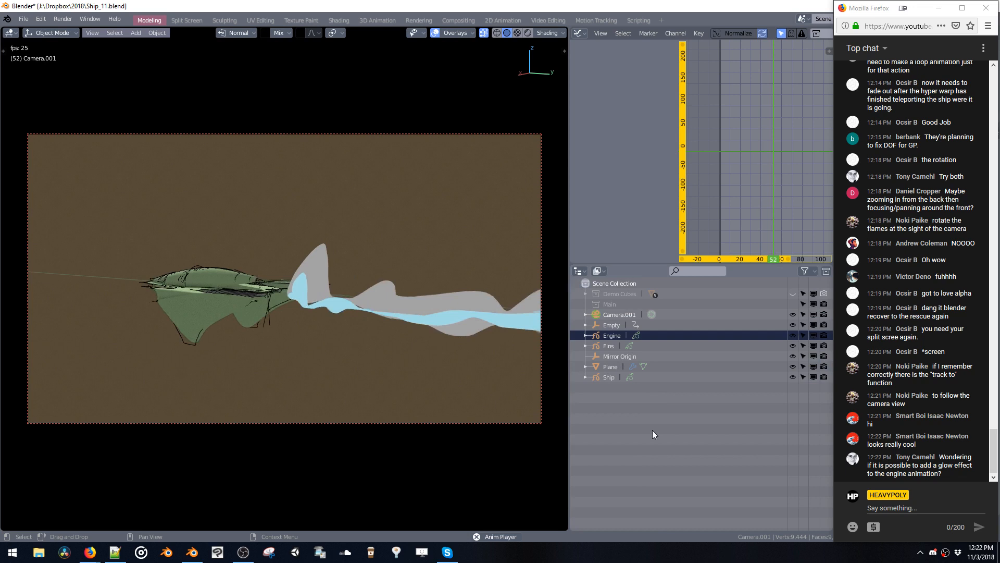
{"action": "left_click", "coordinate": [597, 325]}
{"action": "key", "text": "shift+e"}
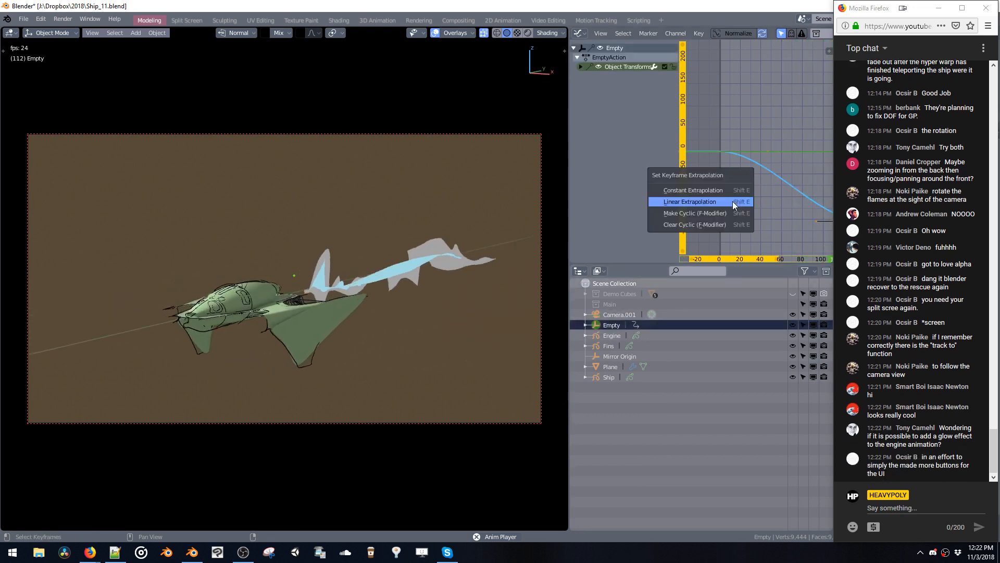
{"action": "left_click", "coordinate": [727, 202]}
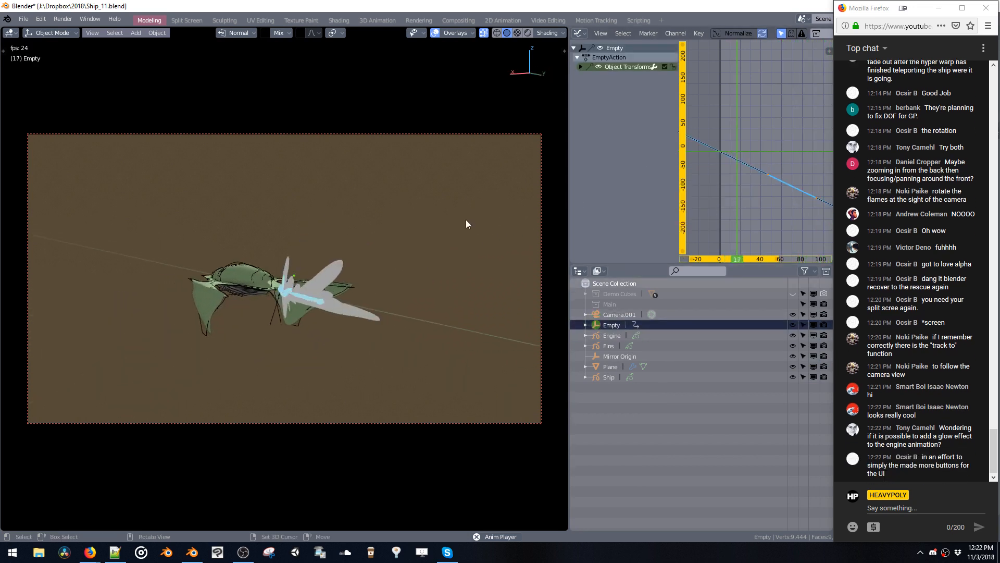
Switch the Graph Editor area back to the Dope Sheet.
{"action": "key", "text": "ctrl+alt+shift+space"}
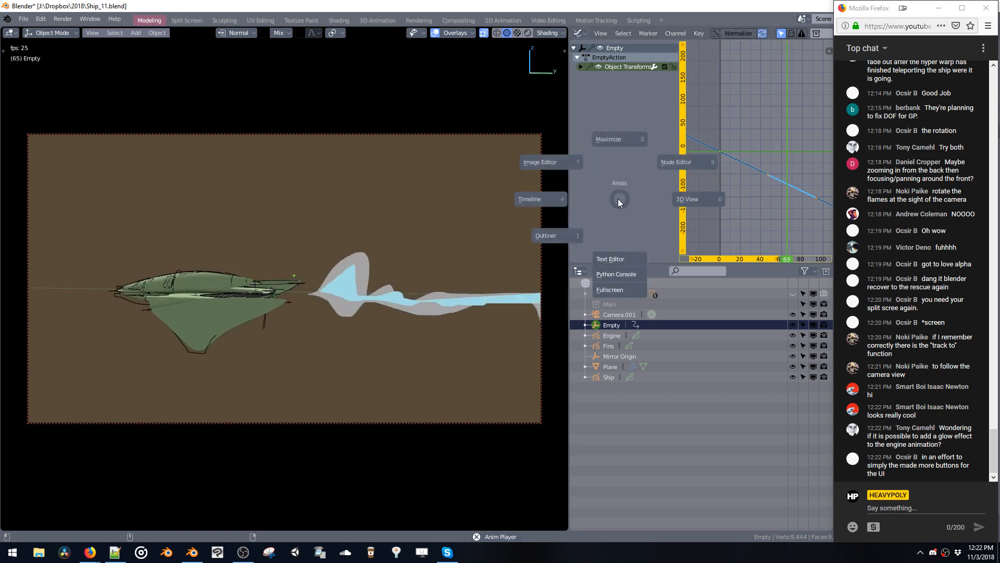
{"action": "key", "text": "Escape"}
{"action": "left_click", "coordinate": [578, 33]}
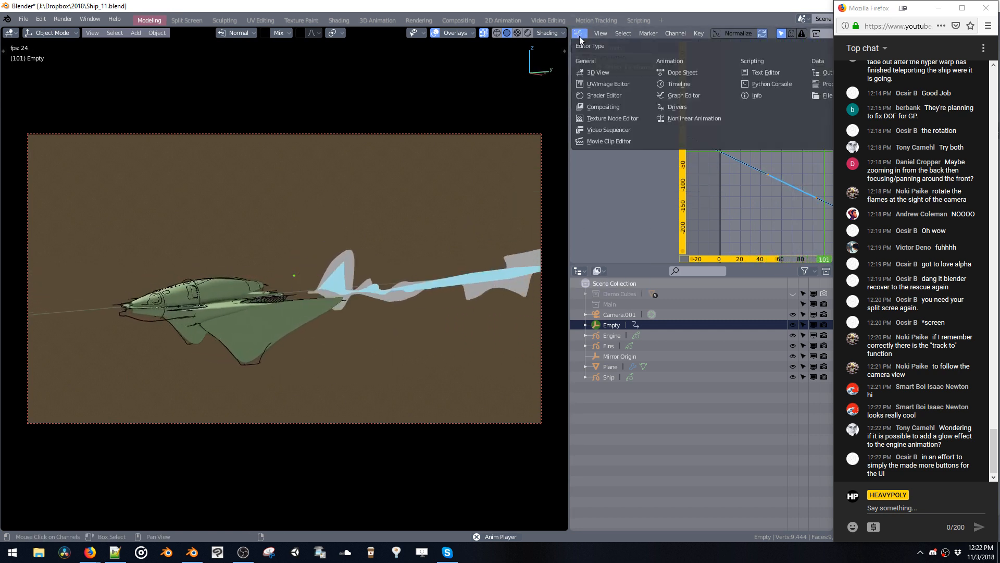
{"action": "left_click", "coordinate": [664, 74]}
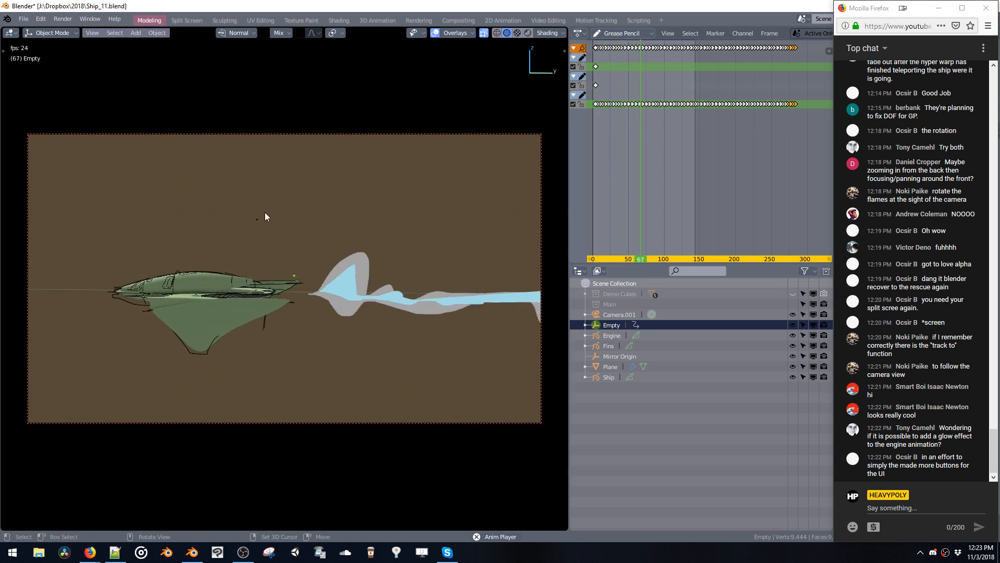
Select Camera.001 and extend the render frame range to end at about frame 174.
{"action": "left_click", "coordinate": [607, 314]}
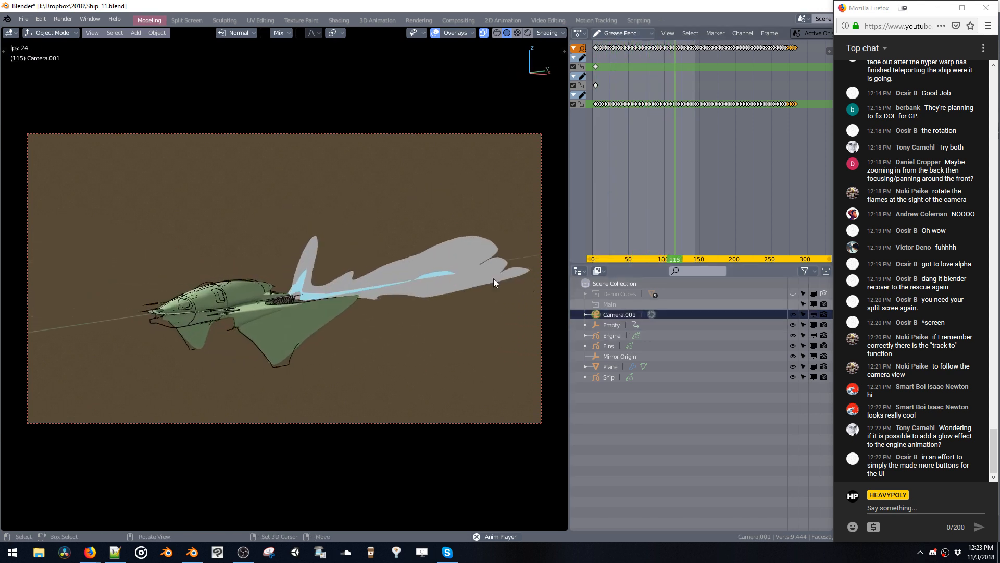
{"action": "key", "text": "v"}
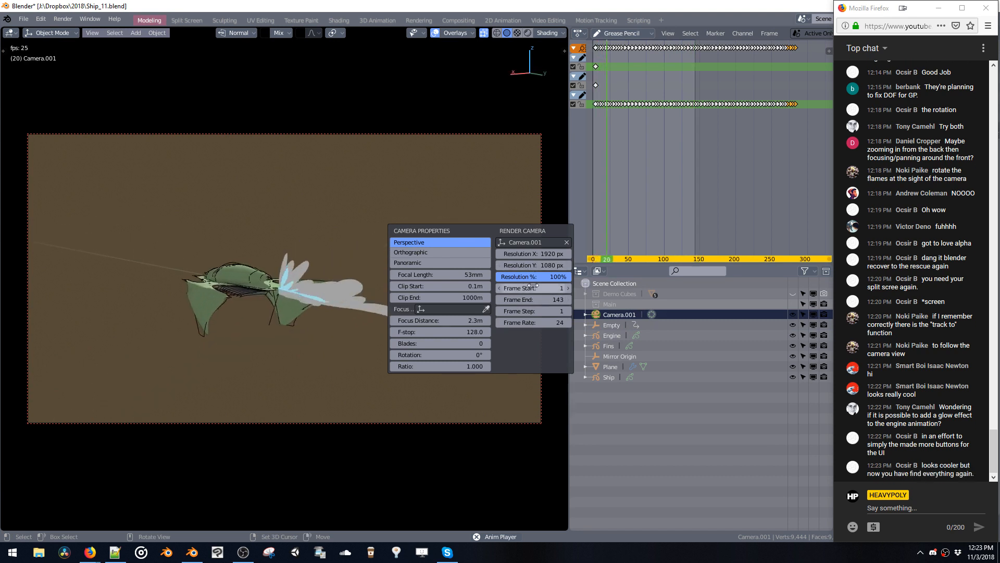
{"action": "left_click_drag", "start_coordinate": [504, 299], "coordinate": [521, 299]}
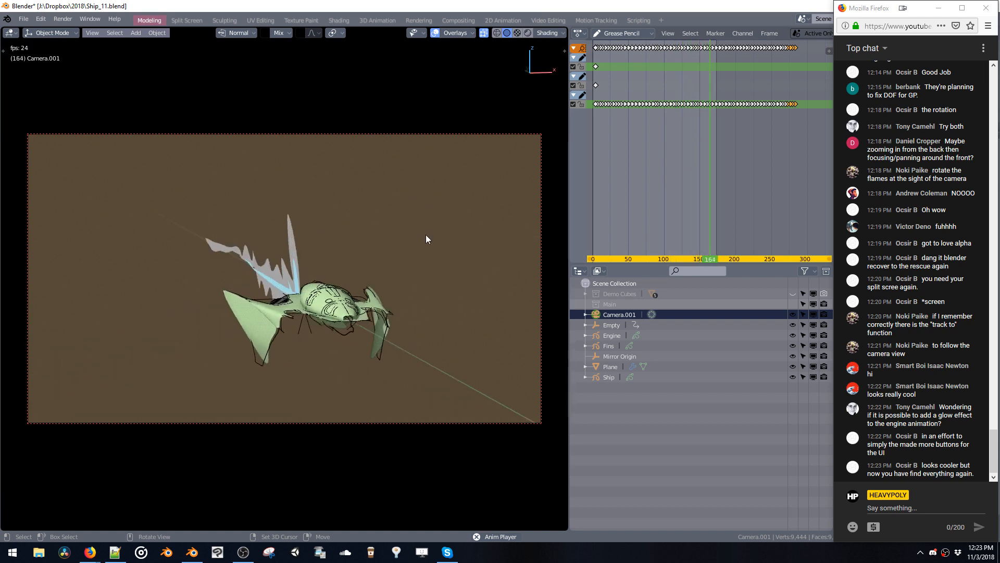
Set the viewport shading color to Single and pick a saturated golden orange for the ship.
{"action": "left_click", "coordinate": [464, 33]}
{"action": "mouse_move", "coordinate": [546, 33]}
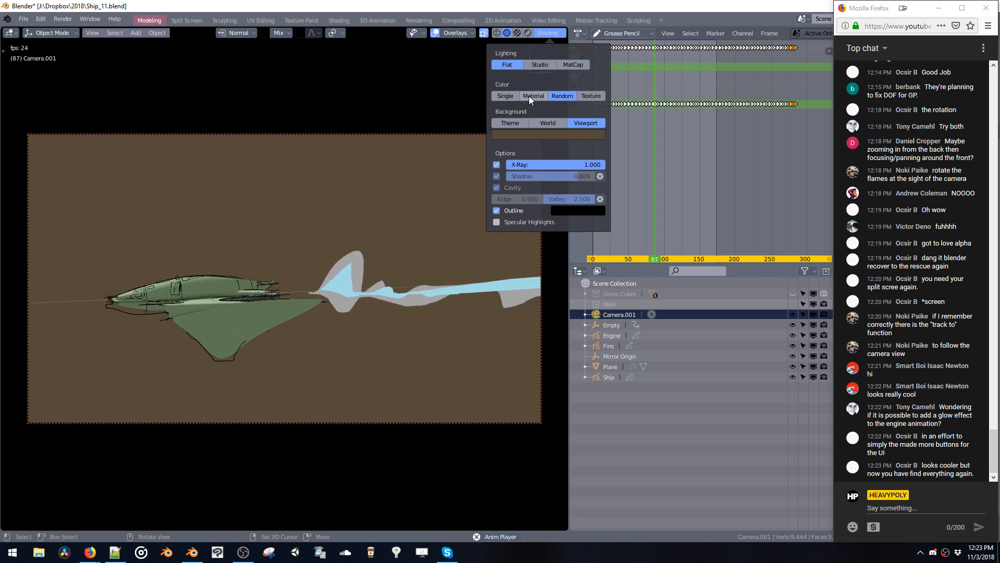
{"action": "left_click", "coordinate": [508, 97]}
{"action": "left_click", "coordinate": [516, 108]}
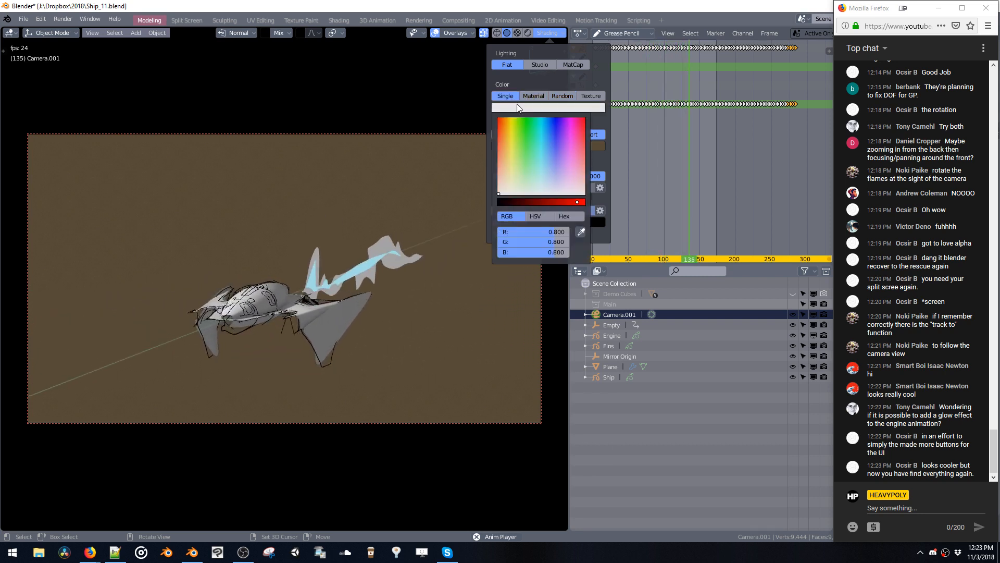
{"action": "left_click_drag", "start_coordinate": [519, 125], "coordinate": [507, 104]}
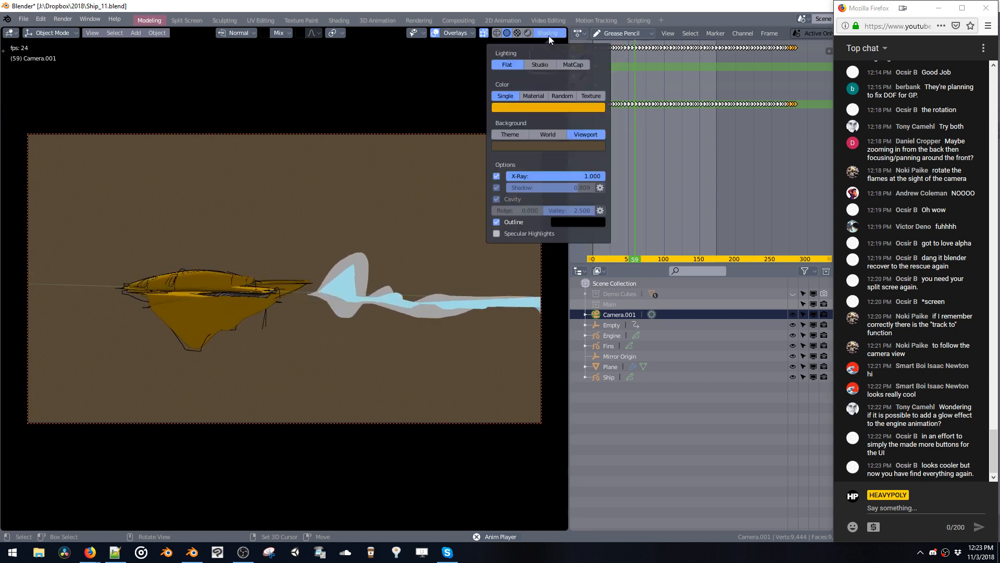
Change the viewport background color to dark blue and hide the overlays.
{"action": "left_click", "coordinate": [554, 146]}
{"action": "left_click", "coordinate": [559, 146]}
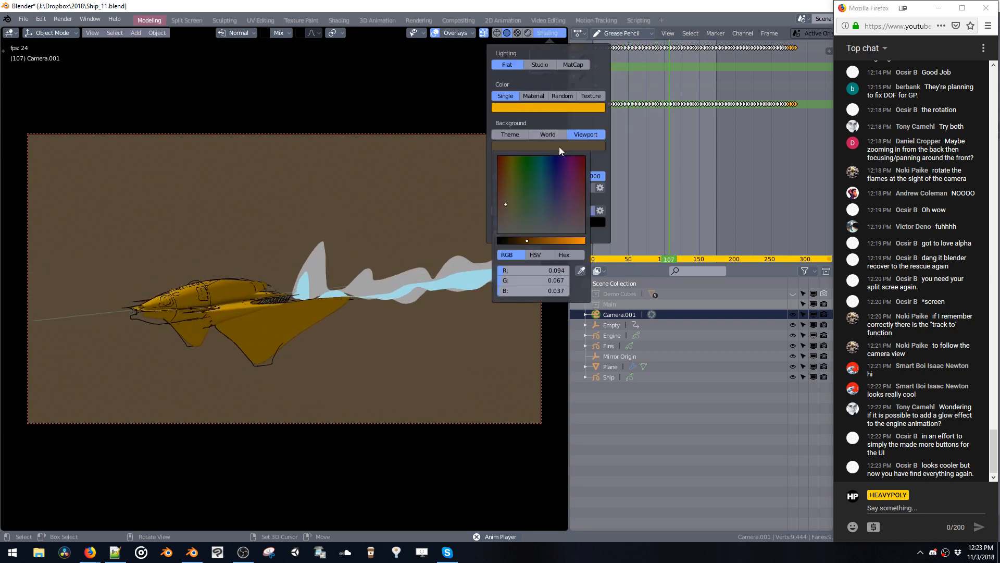
{"action": "mouse_move", "coordinate": [559, 159]}
{"action": "left_mouse_down"}
{"action": "mouse_move", "coordinate": [538, 185]}
{"action": "mouse_move", "coordinate": [547, 161]}
{"action": "left_mouse_up"}
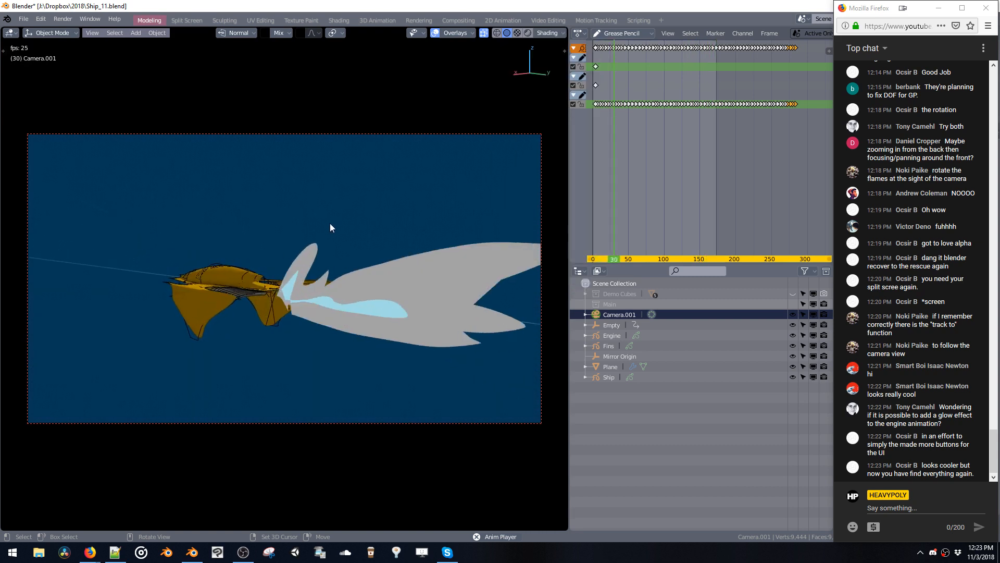
{"action": "key", "text": "shift+alt+z"}
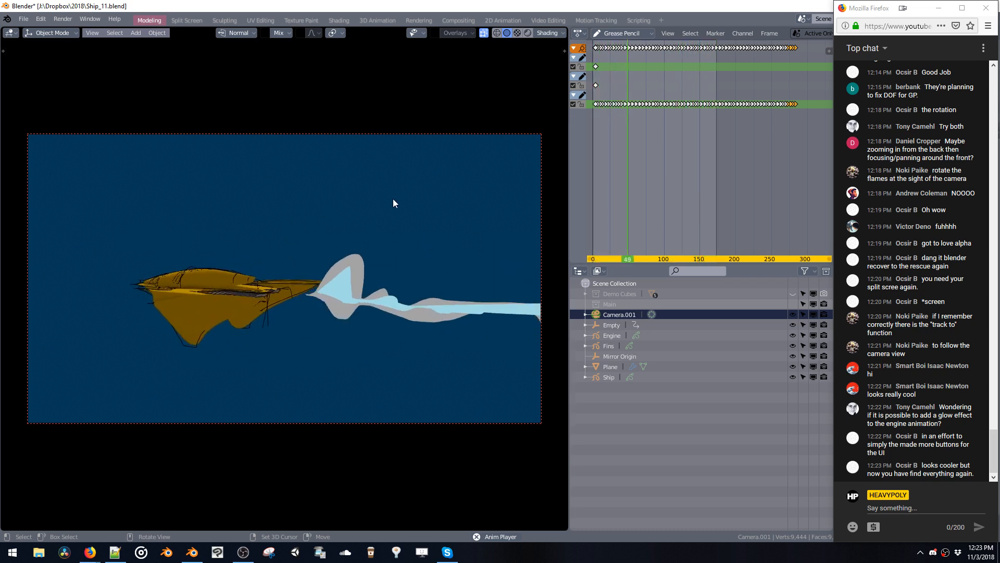
Select the Engine object and set Material.004's fill to a brighter blue, RGB 0.224, 0.645, 0.898.
{"action": "left_click", "coordinate": [613, 335]}
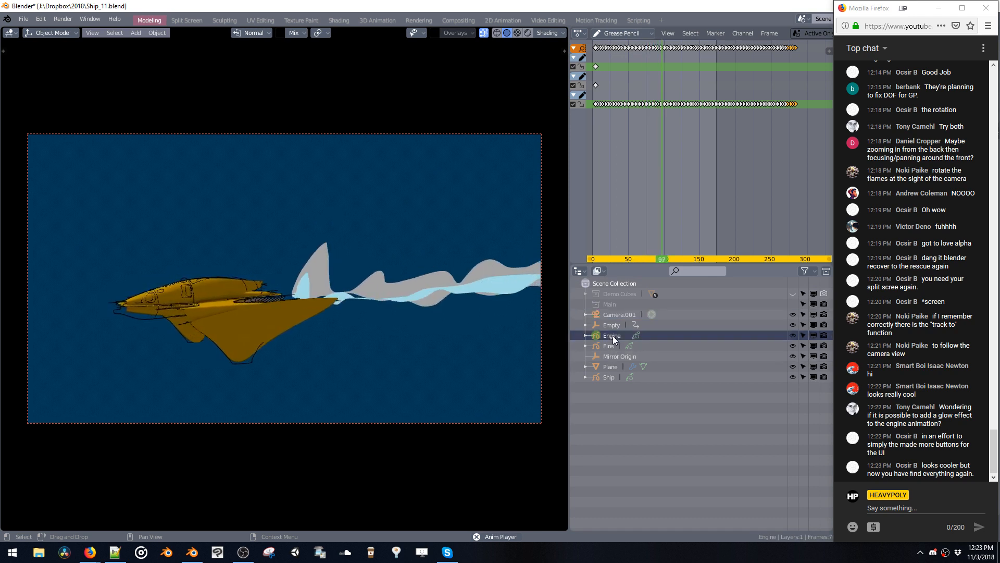
{"action": "key", "text": "shift+v"}
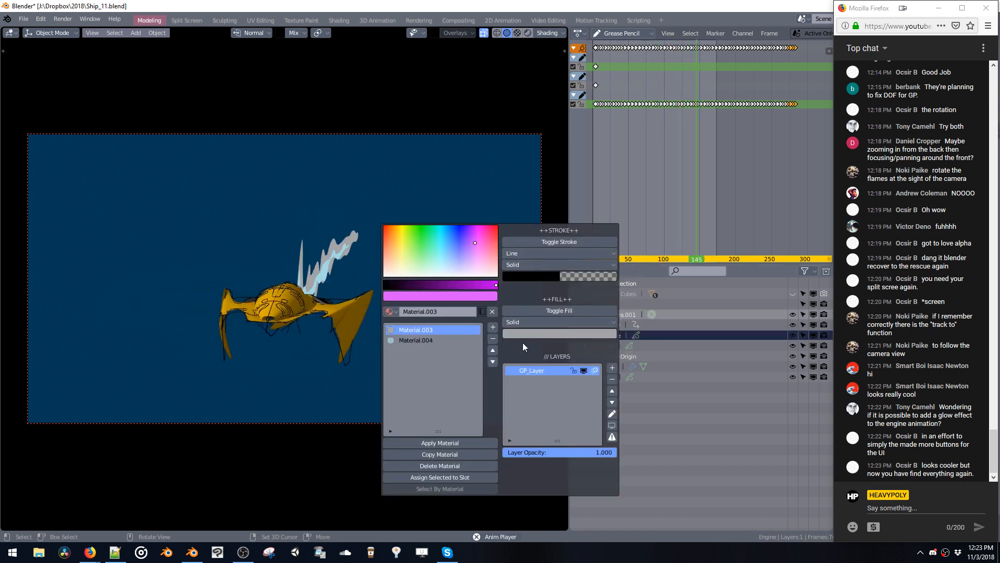
{"action": "left_click", "coordinate": [552, 334]}
{"action": "mouse_move", "coordinate": [553, 233]}
{"action": "left_mouse_down"}
{"action": "mouse_move", "coordinate": [534, 198]}
{"action": "mouse_move", "coordinate": [549, 203]}
{"action": "mouse_move", "coordinate": [532, 198]}
{"action": "mouse_move", "coordinate": [524, 217]}
{"action": "mouse_move", "coordinate": [517, 198]}
{"action": "mouse_move", "coordinate": [557, 192]}
{"action": "left_mouse_up"}
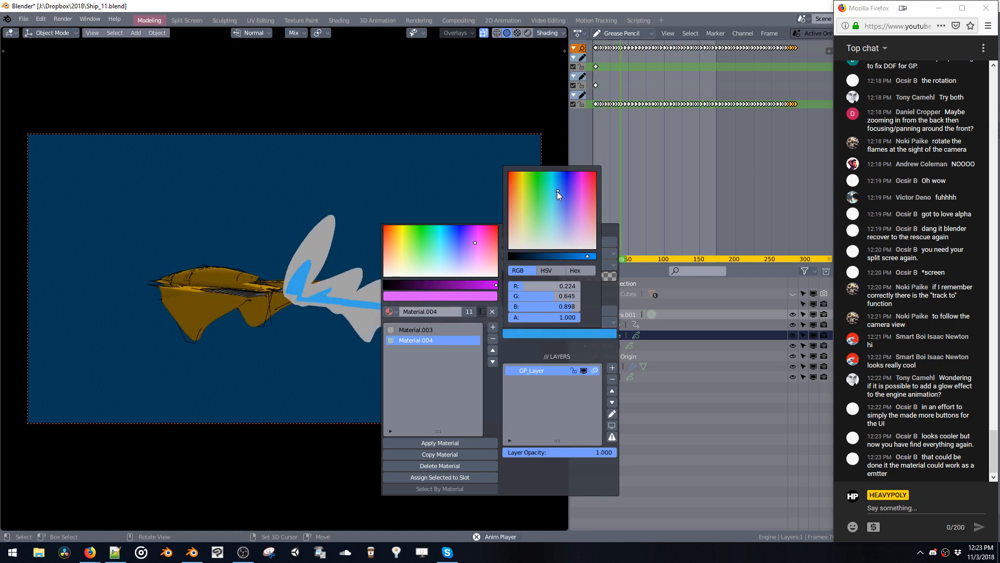
Try orange and pale beige fill colors on the engine flame's Material.003.
{"action": "left_click", "coordinate": [448, 330]}
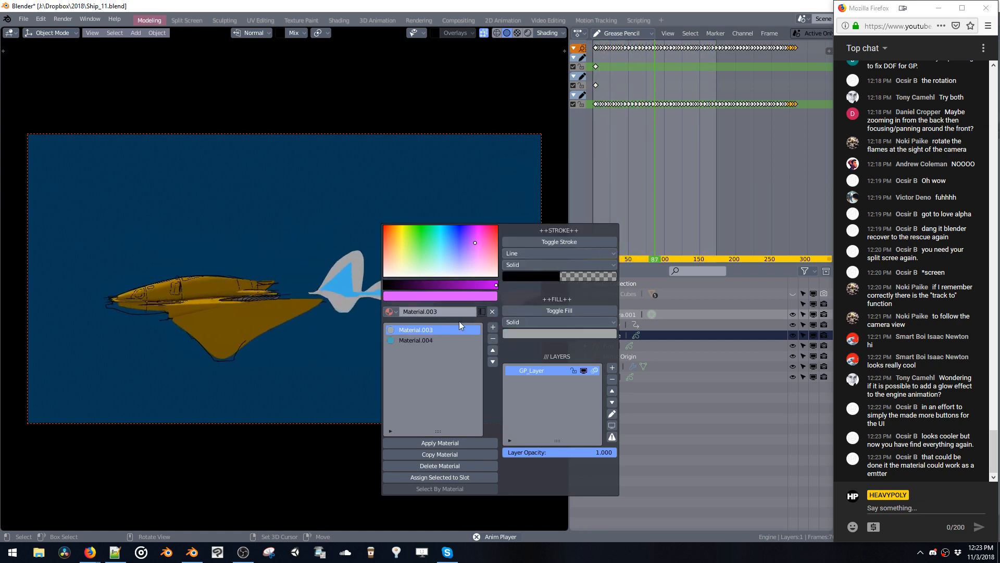
{"action": "left_click", "coordinate": [533, 333]}
{"action": "left_click", "coordinate": [521, 257]}
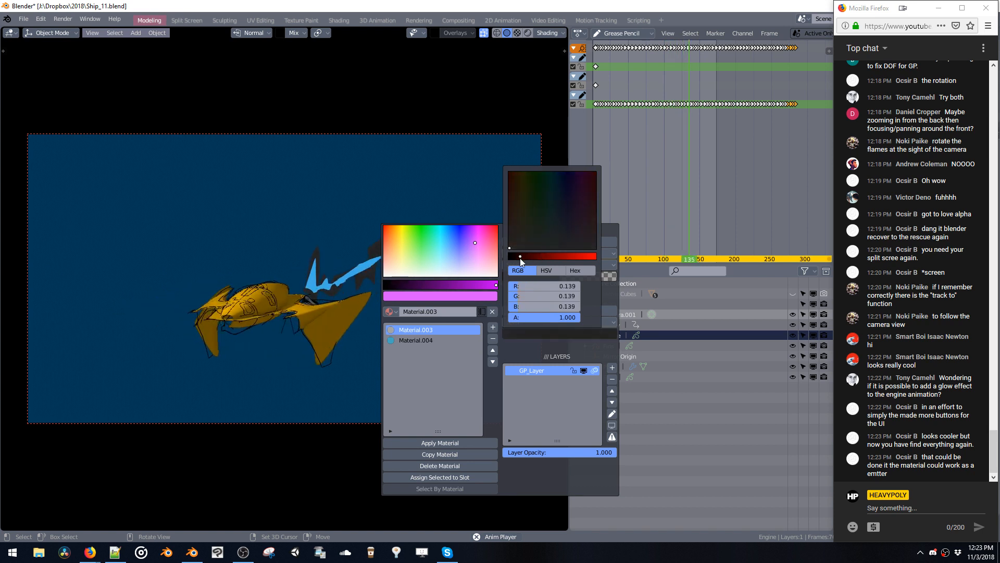
{"action": "mouse_move", "coordinate": [521, 258]}
{"action": "left_mouse_down"}
{"action": "mouse_move", "coordinate": [530, 258]}
{"action": "mouse_move", "coordinate": [528, 185]}
{"action": "mouse_move", "coordinate": [513, 172]}
{"action": "mouse_move", "coordinate": [577, 256]}
{"action": "left_mouse_up"}
{"action": "left_click", "coordinate": [524, 224]}
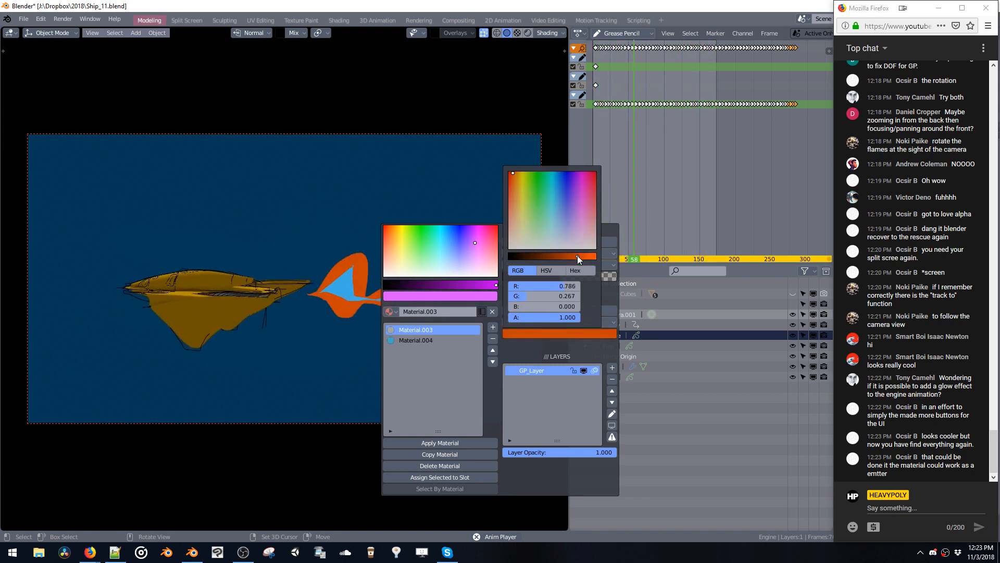
{"action": "left_click", "coordinate": [515, 235]}
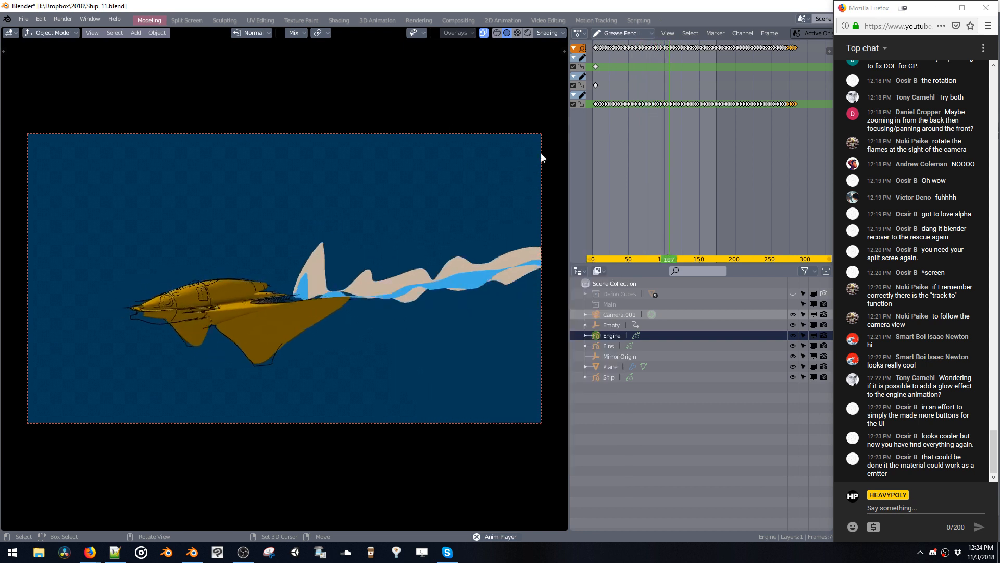
Set the fill of the engine flame's Material.003 to a soft light blue.
{"action": "key", "text": "shift+v"}
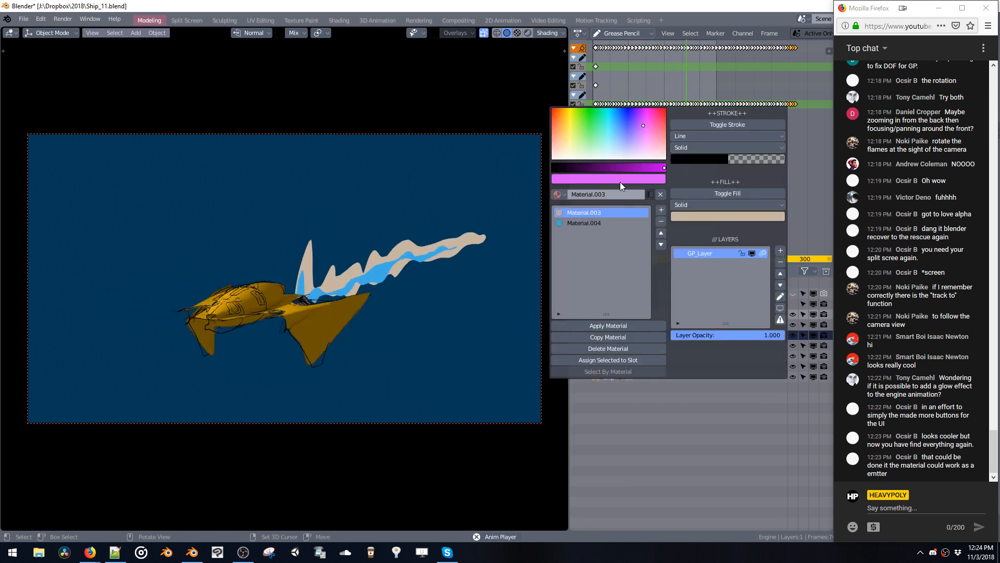
{"action": "left_click", "coordinate": [698, 216]}
{"action": "left_click", "coordinate": [719, 109]}
{"action": "mouse_move", "coordinate": [720, 107]}
{"action": "left_mouse_down"}
{"action": "mouse_move", "coordinate": [737, 97]}
{"action": "mouse_move", "coordinate": [729, 102]}
{"action": "left_mouse_up"}
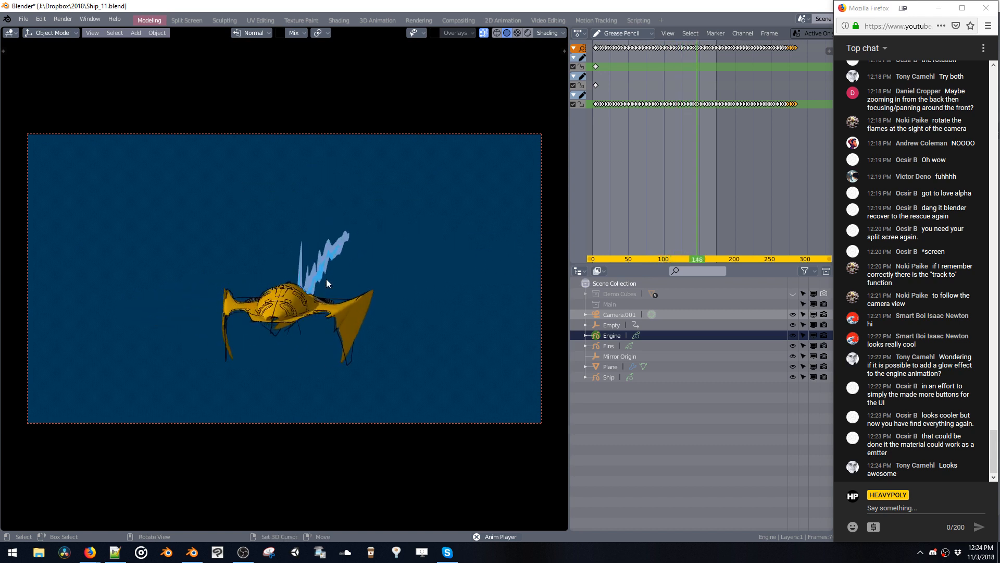
Save the file and add a Point light to the scene.
{"action": "key", "text": "shift+a"}
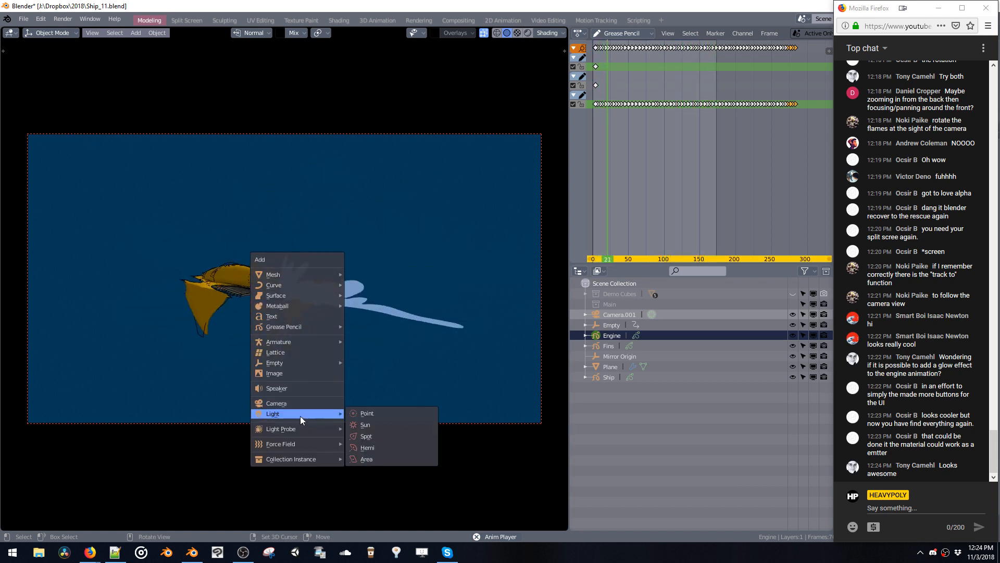
{"action": "key", "text": "ctrl+s"}
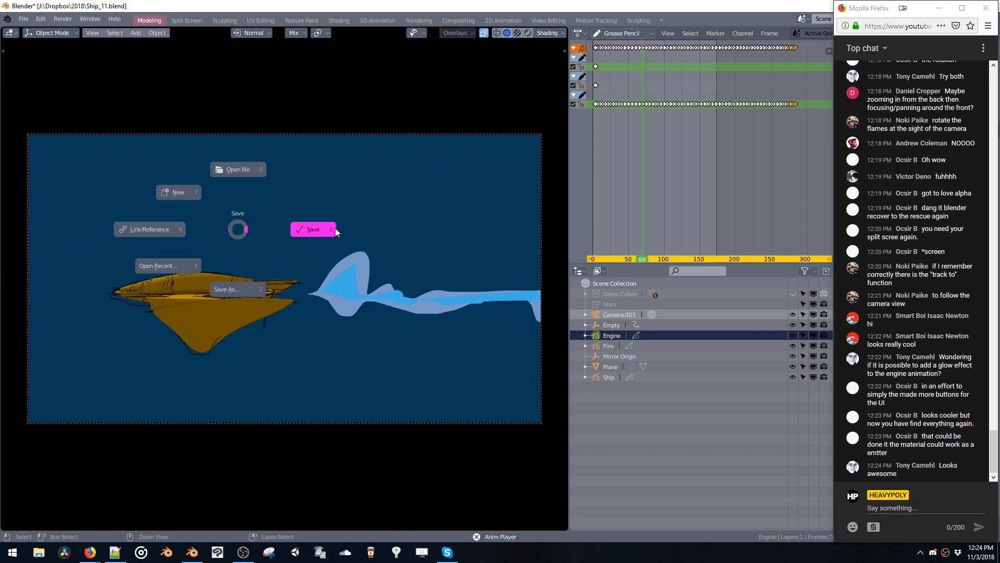
{"action": "left_click", "coordinate": [335, 228]}
{"action": "key", "text": "shift+a"}
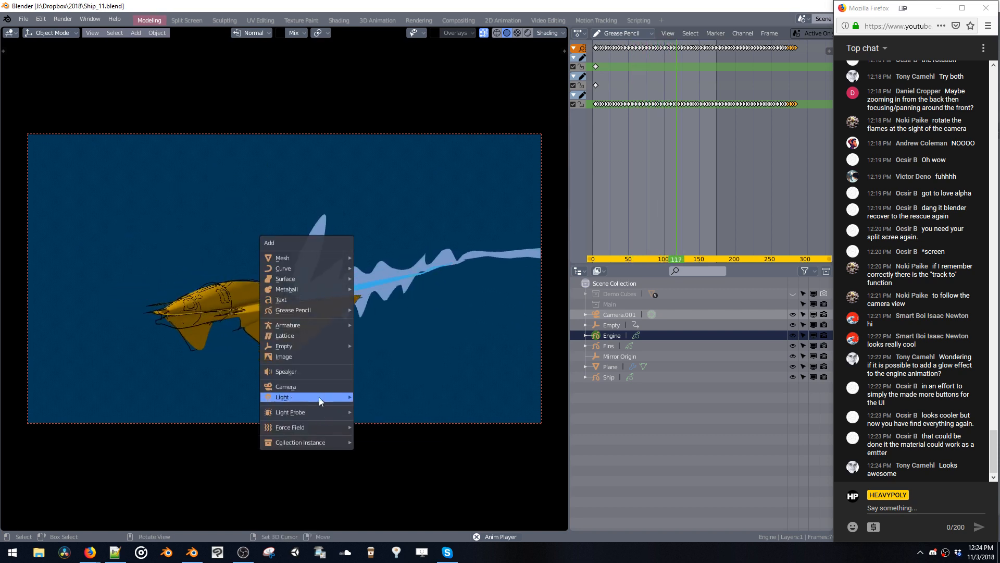
{"action": "mouse_move", "coordinate": [319, 397]}
{"action": "left_click", "coordinate": [366, 398]}
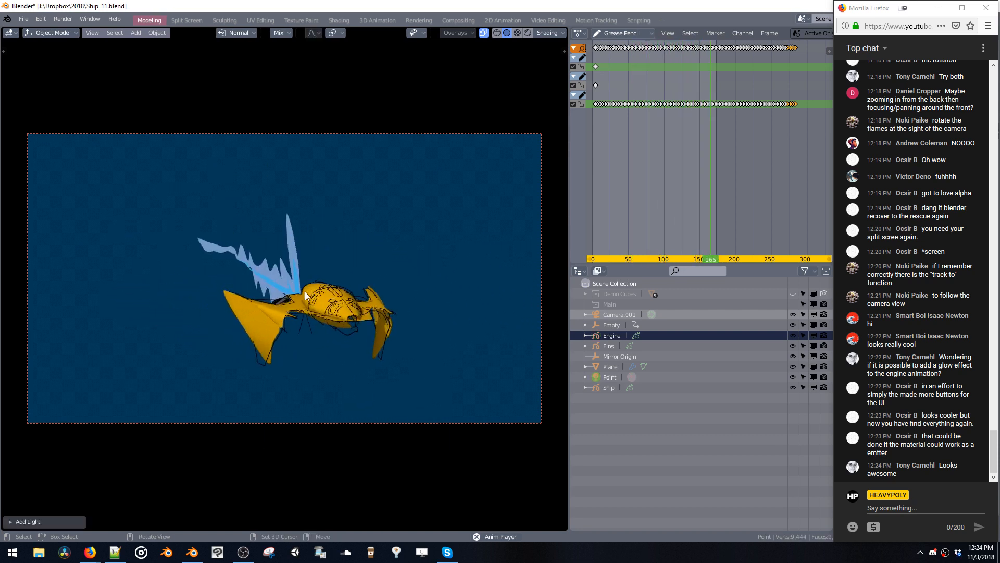
Move the Point light to the engine nozzle at the ship's rear and show the overlays again.
{"action": "middle_click_drag", "start_coordinate": [305, 292], "coordinate": [322, 320]}
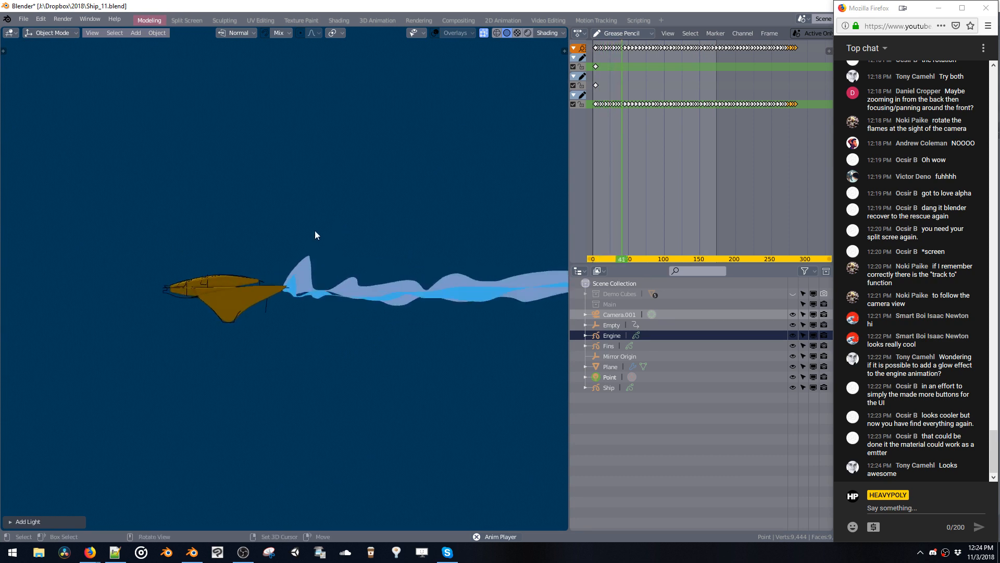
{"action": "key", "text": "g"}
{"action": "left_click", "coordinate": [312, 323]}
{"action": "mouse_move", "coordinate": [314, 319]}
{"action": "middle_mouse_down"}
{"action": "mouse_move", "coordinate": [321, 293]}
{"action": "mouse_move", "coordinate": [329, 326]}
{"action": "mouse_move", "coordinate": [400, 241]}
{"action": "mouse_move", "coordinate": [274, 262]}
{"action": "middle_mouse_up"}
{"action": "key", "text": "z"}
{"action": "left_click", "coordinate": [300, 322]}
{"action": "key", "text": "z"}
{"action": "left_click", "coordinate": [286, 231]}
{"action": "key", "text": "shift+z"}
{"action": "right_click_drag", "start_coordinate": [275, 265], "coordinate": [285, 247]}
{"action": "key", "text": "y"}
{"action": "key", "text": "z"}
{"action": "middle_click", "coordinate": [285, 247], "text": "ctrl+shift"}
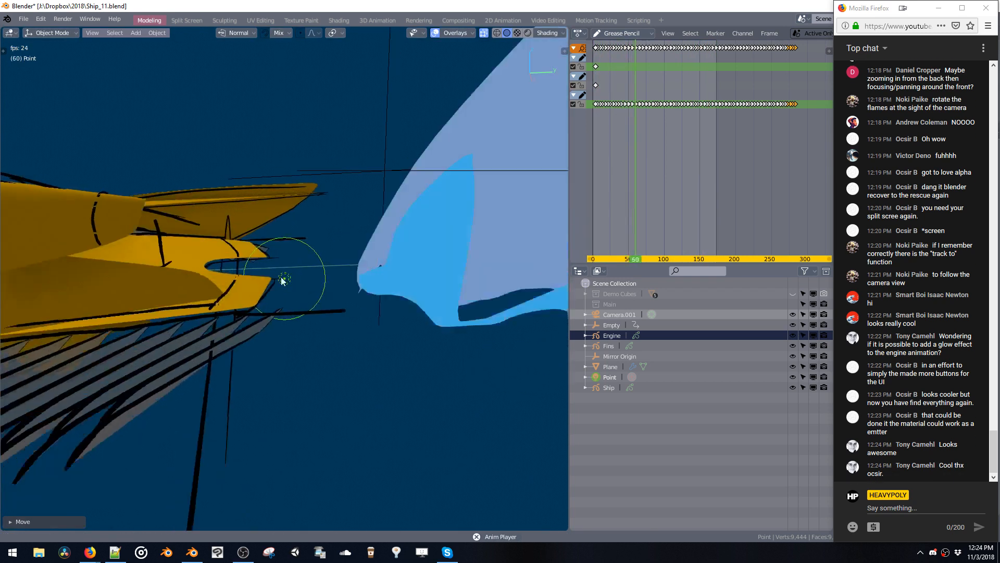
Try Material shading on the viewport and switch it to Rendered to see the Point light's effect.
{"action": "scroll", "coordinate": [284, 261], "scroll_direction": "down", "scroll_amount": 3}
{"action": "mouse_move", "coordinate": [285, 266]}
{"action": "middle_mouse_down"}
{"action": "mouse_move", "coordinate": [186, 270]}
{"action": "mouse_move", "coordinate": [295, 152]}
{"action": "middle_mouse_up"}
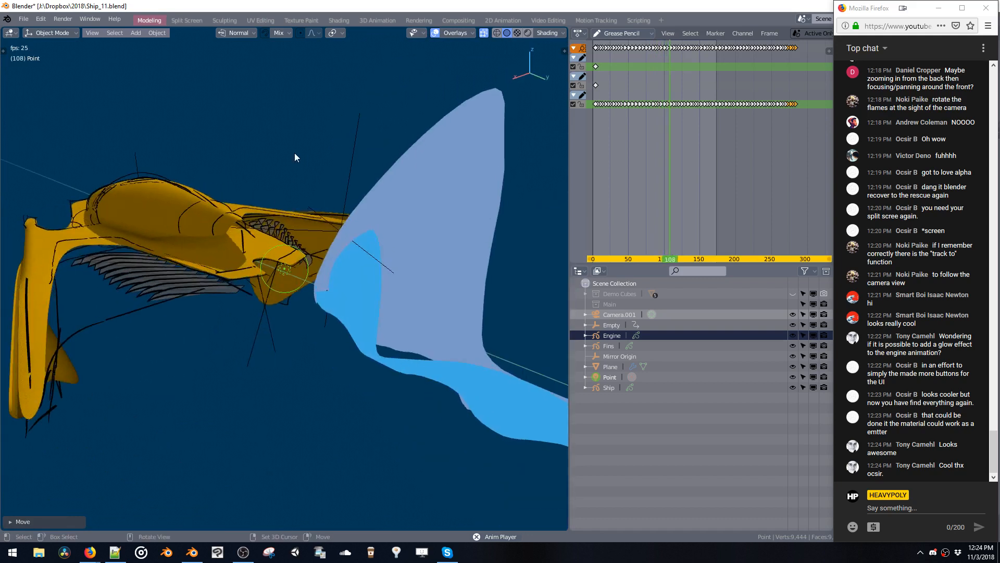
{"action": "left_click", "coordinate": [516, 33]}
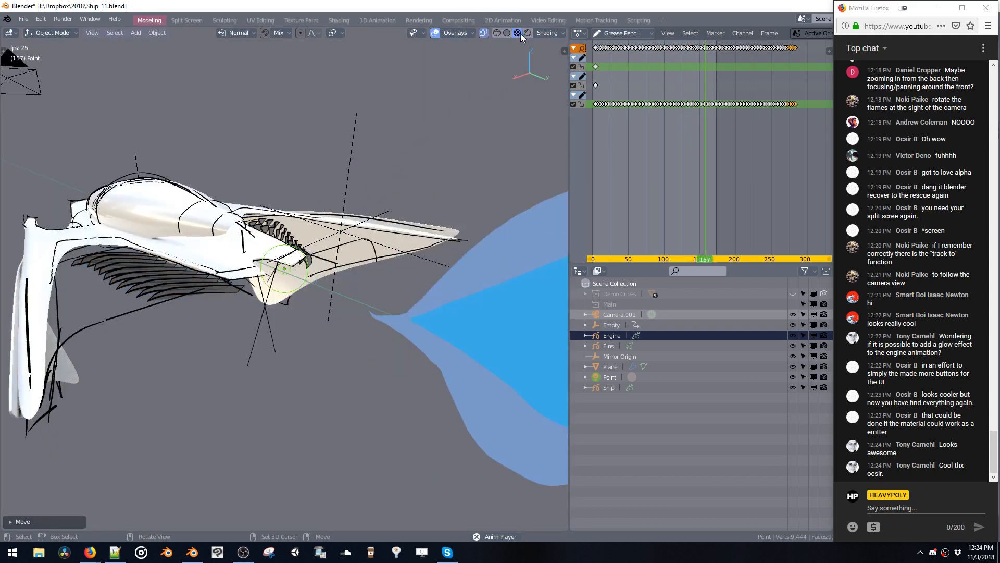
{"action": "left_click", "coordinate": [528, 33]}
{"action": "scroll", "coordinate": [336, 145], "scroll_direction": "up", "scroll_amount": 4}
{"action": "middle_click_drag", "start_coordinate": [335, 145], "coordinate": [389, 145]}
{"action": "scroll", "coordinate": [390, 252], "scroll_direction": "down", "scroll_amount": 5}
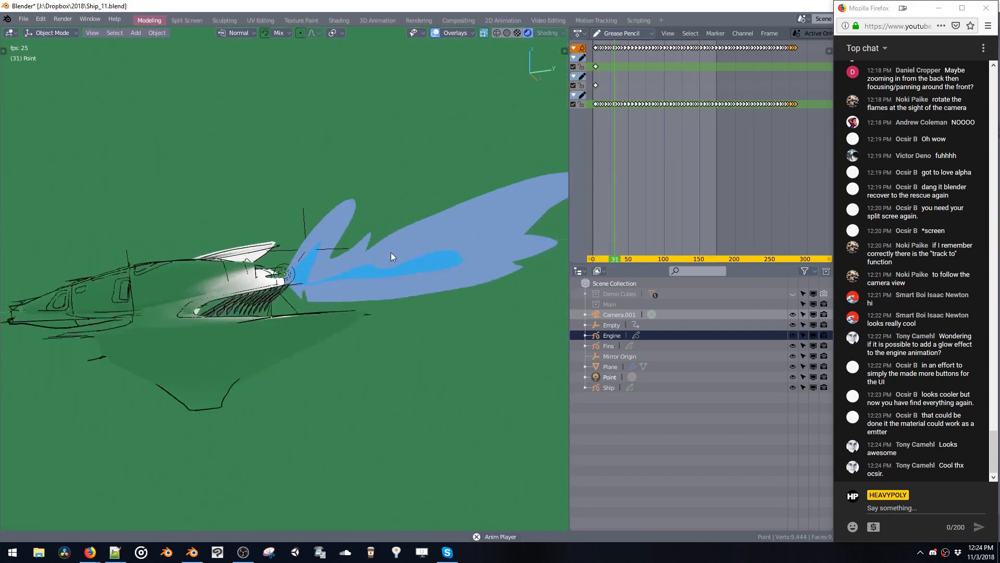
Shift the Point light slightly rearward so it sits closer to the start of the engine flame.
{"action": "middle_click_drag", "start_coordinate": [391, 214], "coordinate": [344, 216]}
{"action": "key", "text": "z"}
{"action": "key", "text": "Escape"}
{"action": "key", "text": "z"}
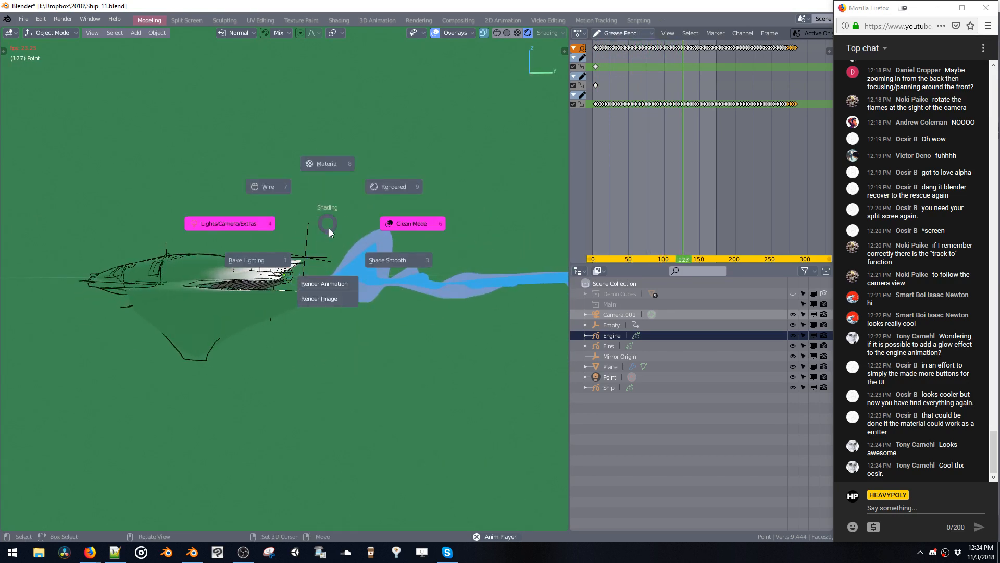
{"action": "key", "text": "Escape"}
{"action": "left_click_drag", "start_coordinate": [290, 276], "coordinate": [305, 278]}
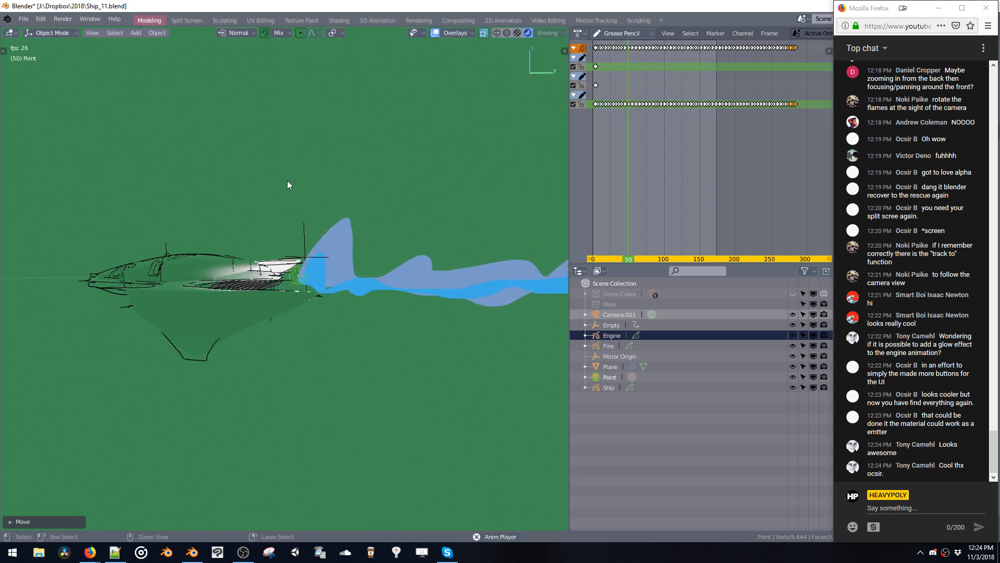
Set the Point light's color to a saturated blue, about RGB 0.000709, 0.446, 1.000.
{"action": "key", "text": "v"}
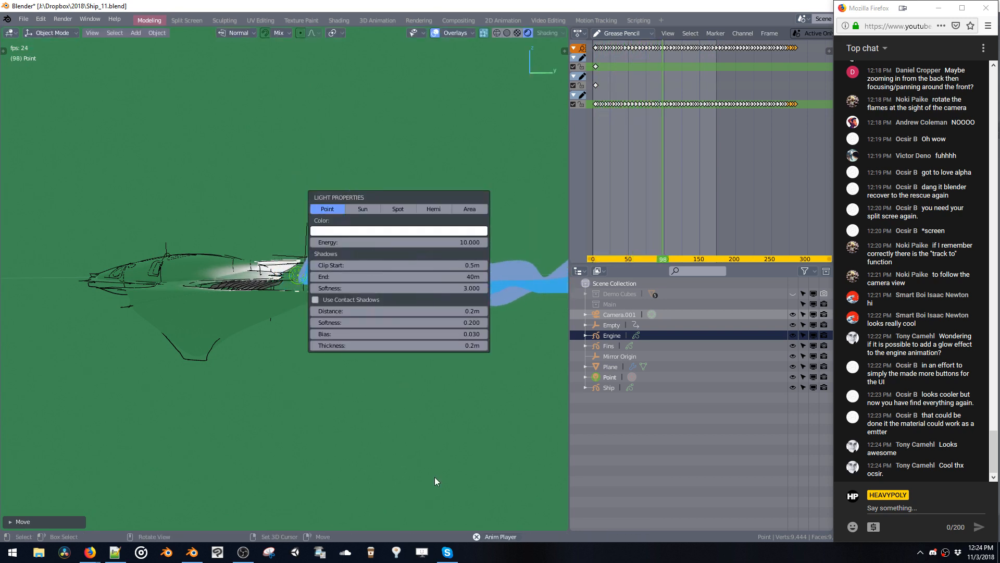
{"action": "key", "text": "v"}
{"action": "left_click", "coordinate": [479, 414]}
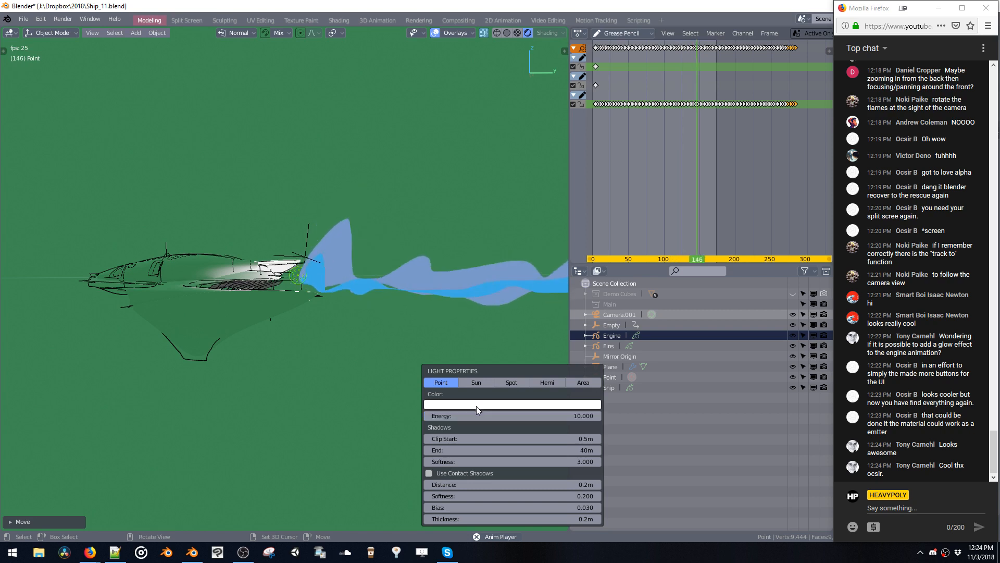
{"action": "left_click", "coordinate": [476, 407]}
{"action": "left_click", "coordinate": [458, 301]}
{"action": "left_click_drag", "start_coordinate": [458, 300], "coordinate": [476, 253]}
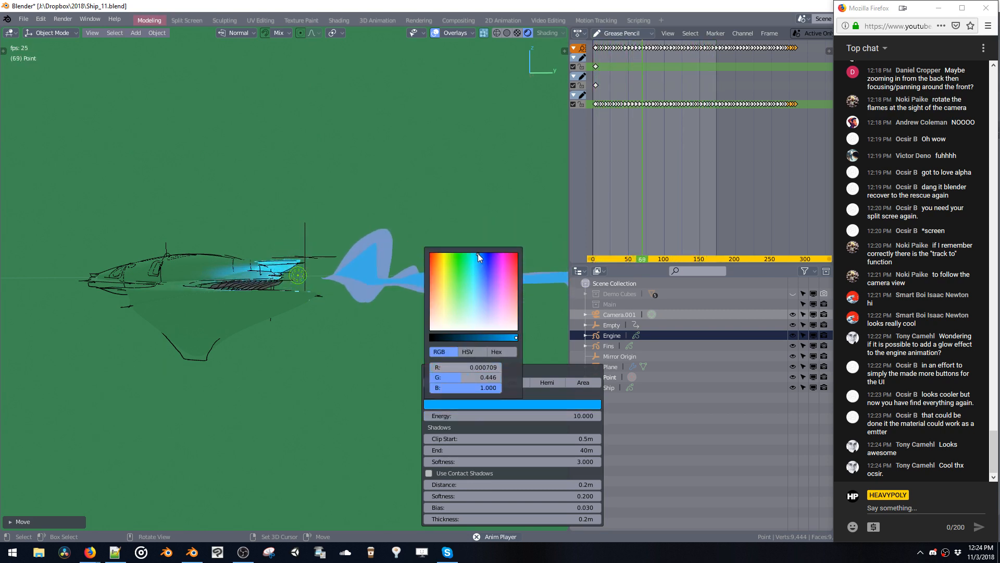
Lower the Point light's energy to 5.020.
{"action": "left_click_drag", "start_coordinate": [484, 416], "coordinate": [514, 410]}
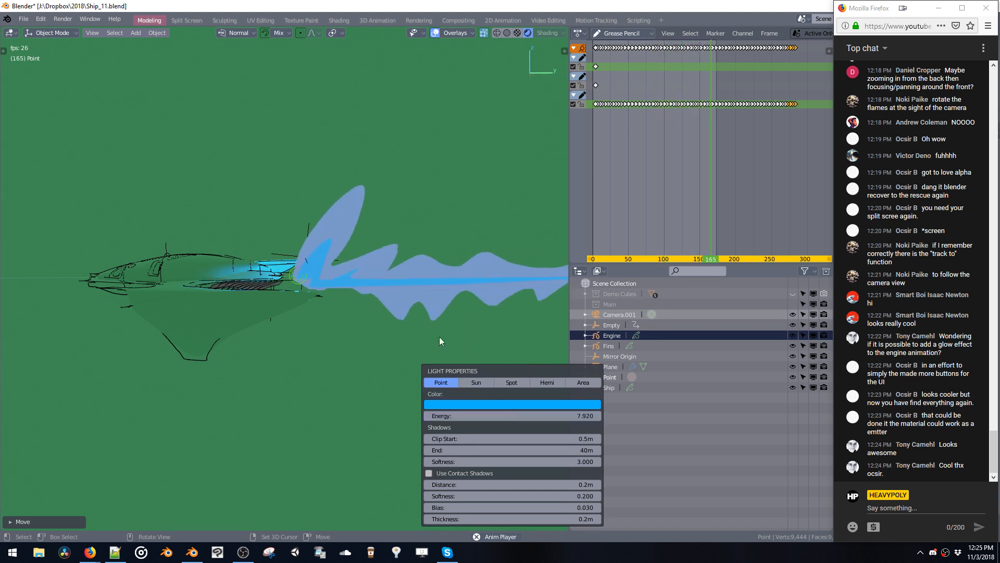
{"action": "middle_click_drag", "start_coordinate": [339, 302], "coordinate": [341, 211]}
{"action": "middle_click_drag", "start_coordinate": [410, 276], "coordinate": [402, 254]}
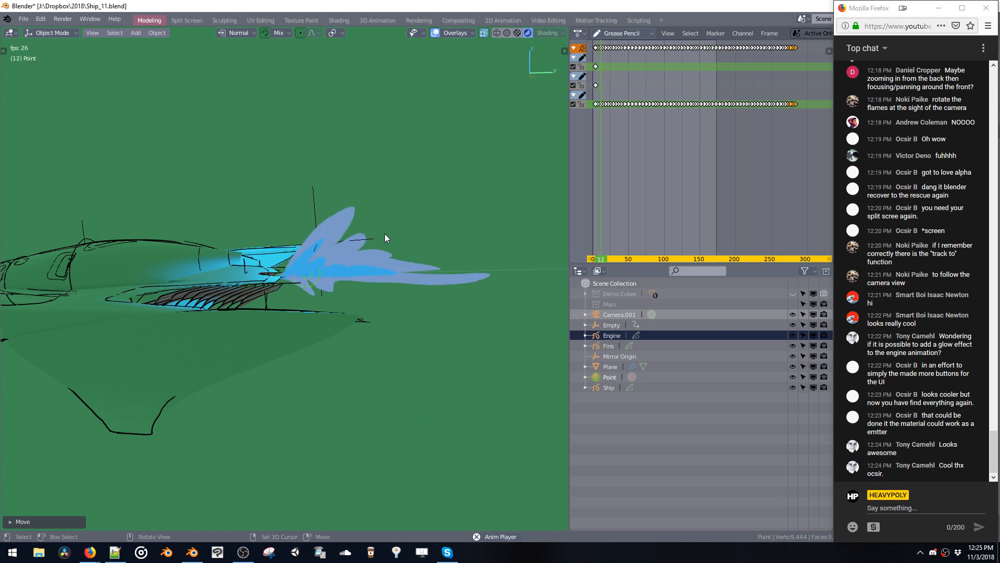
{"action": "key", "text": "v"}
{"action": "left_click_drag", "start_coordinate": [416, 286], "coordinate": [345, 278]}
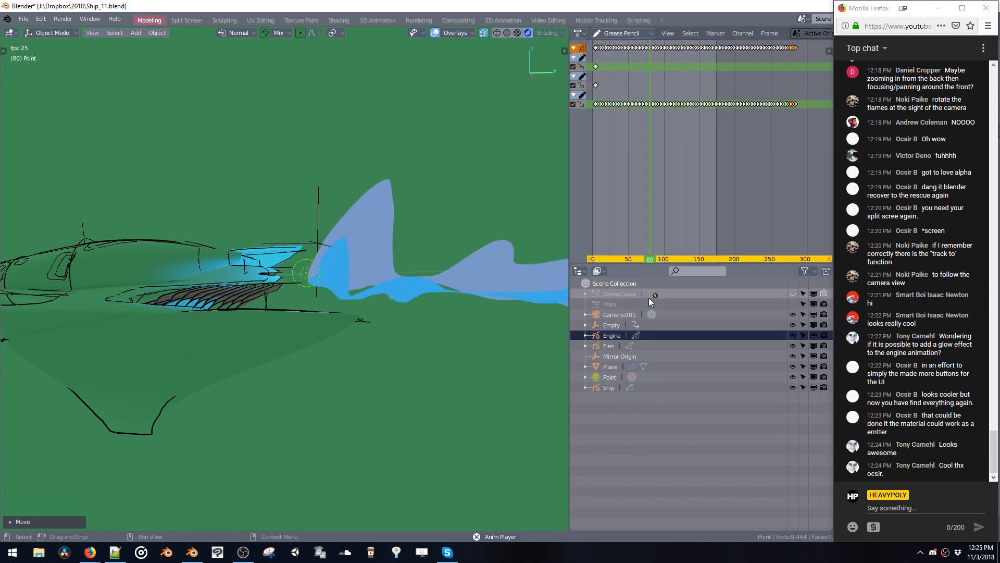
Replace the Outliner with the Properties editor.
{"action": "left_click", "coordinate": [580, 272]}
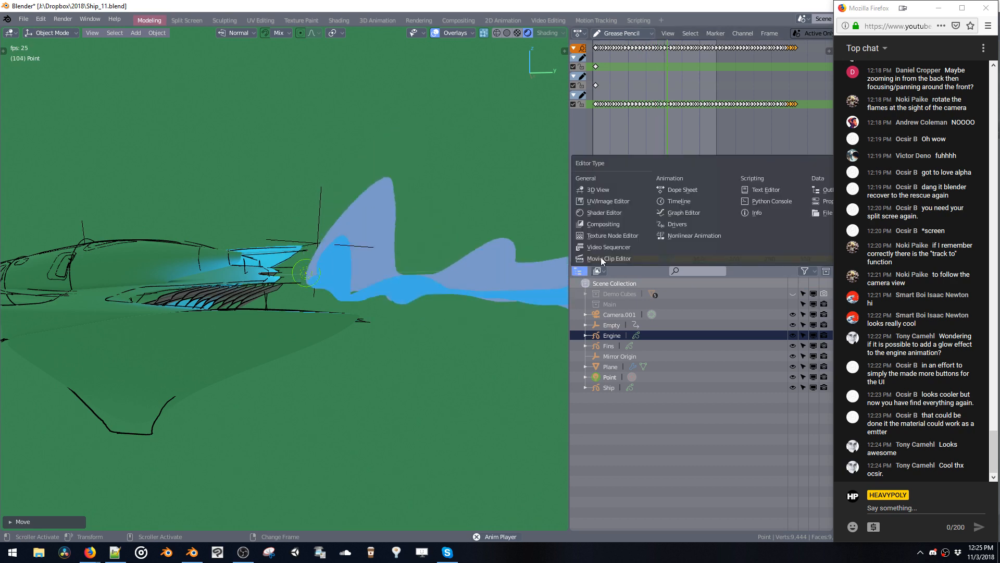
{"action": "left_click", "coordinate": [828, 201]}
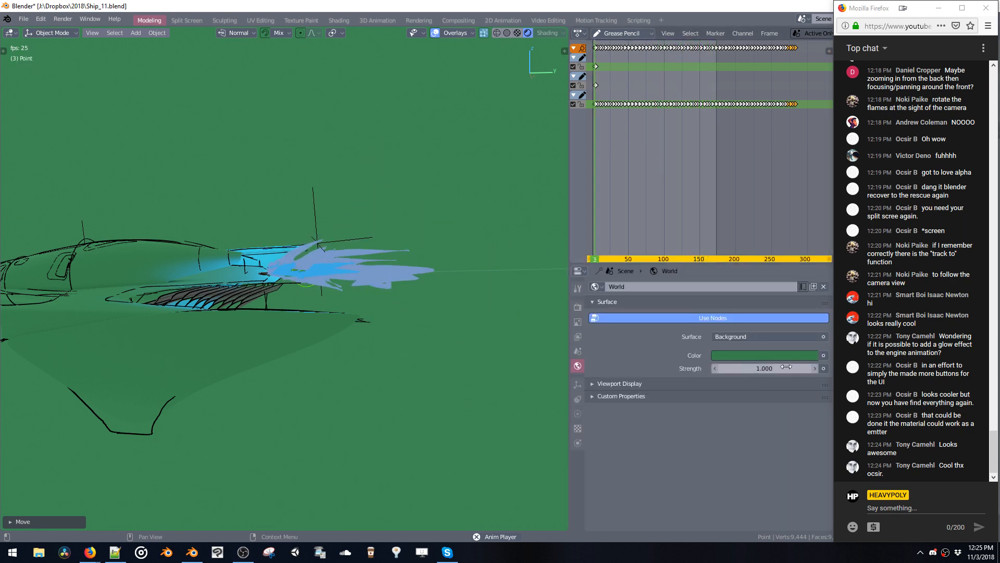
Insert a keyframe on the World background's Strength value.
{"action": "left_click", "coordinate": [823, 368]}
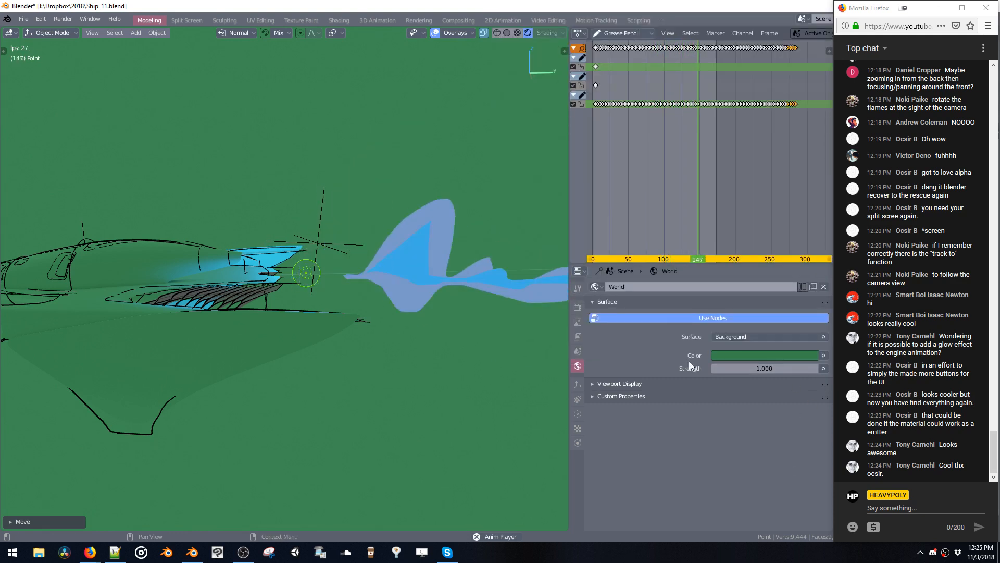
{"action": "right_click", "coordinate": [737, 371]}
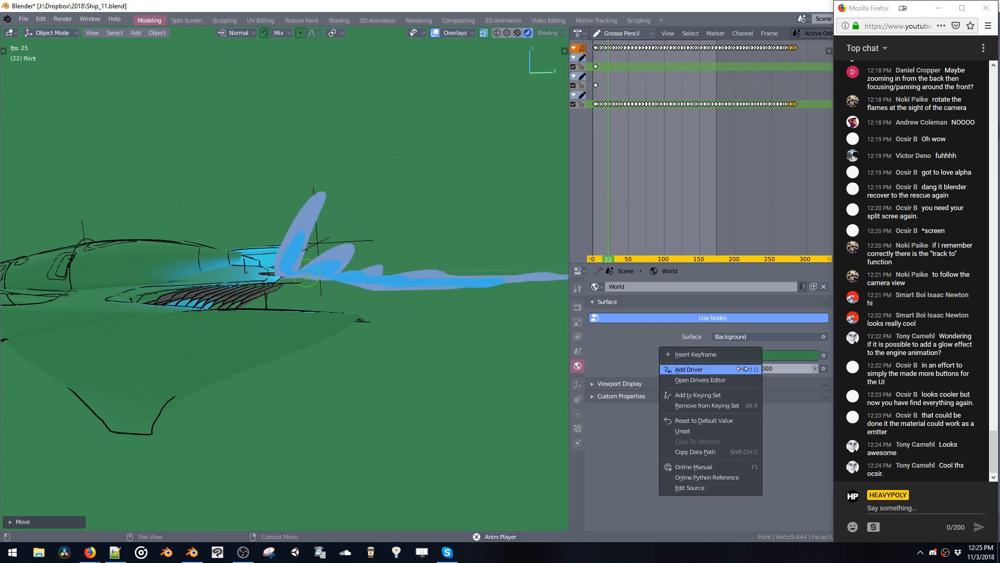
{"action": "left_click", "coordinate": [746, 353]}
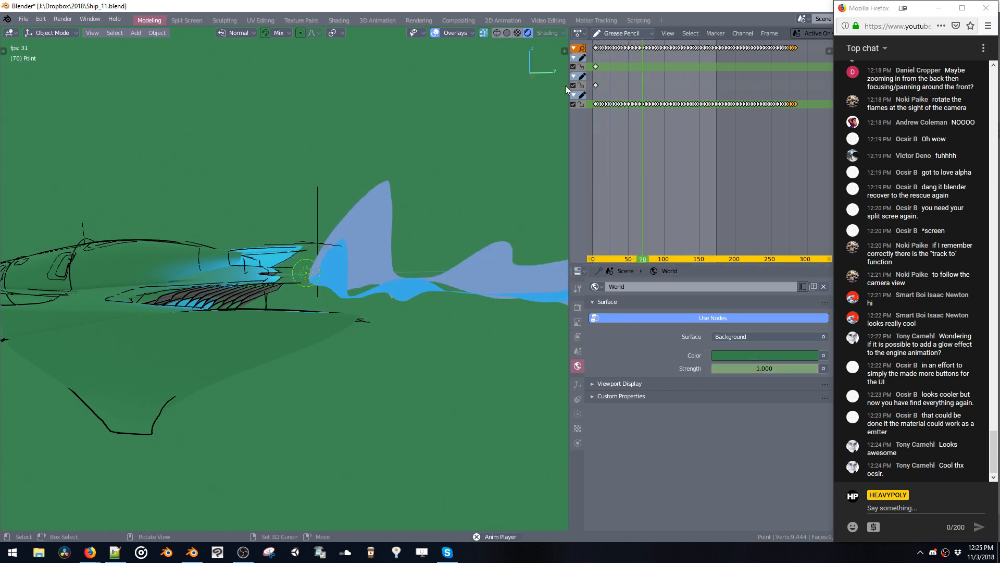
Replace the Grease Pencil dope sheet with the Graph Editor and show the World Strength curve with its modifier settings.
{"action": "left_click", "coordinate": [579, 33]}
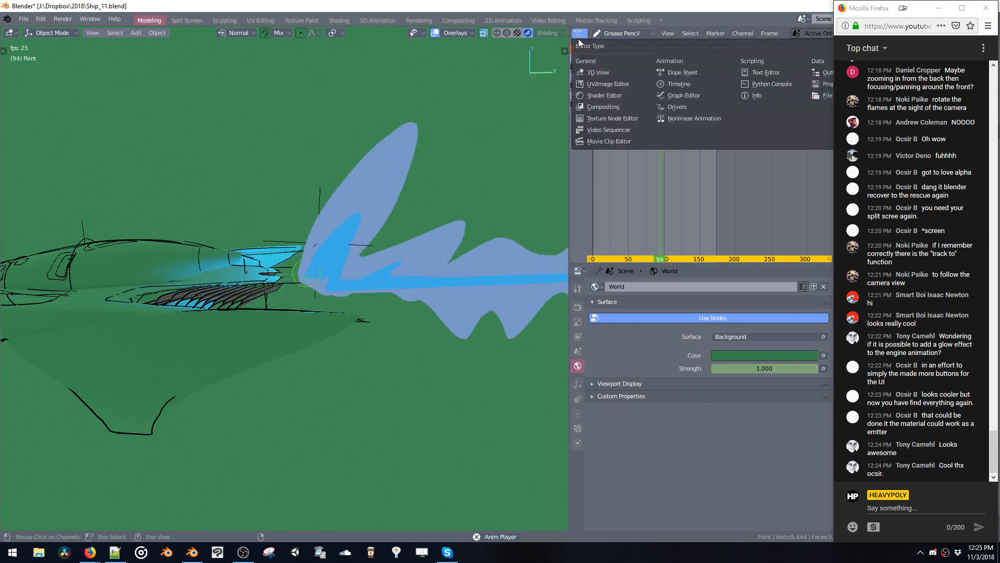
{"action": "left_click", "coordinate": [680, 96]}
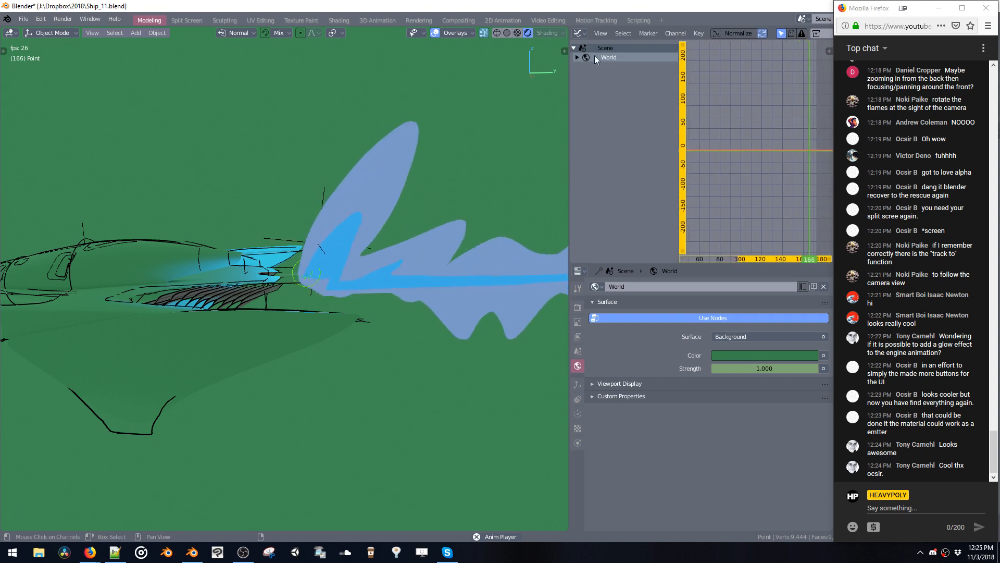
{"action": "left_click", "coordinate": [577, 57]}
{"action": "left_click", "coordinate": [581, 67]}
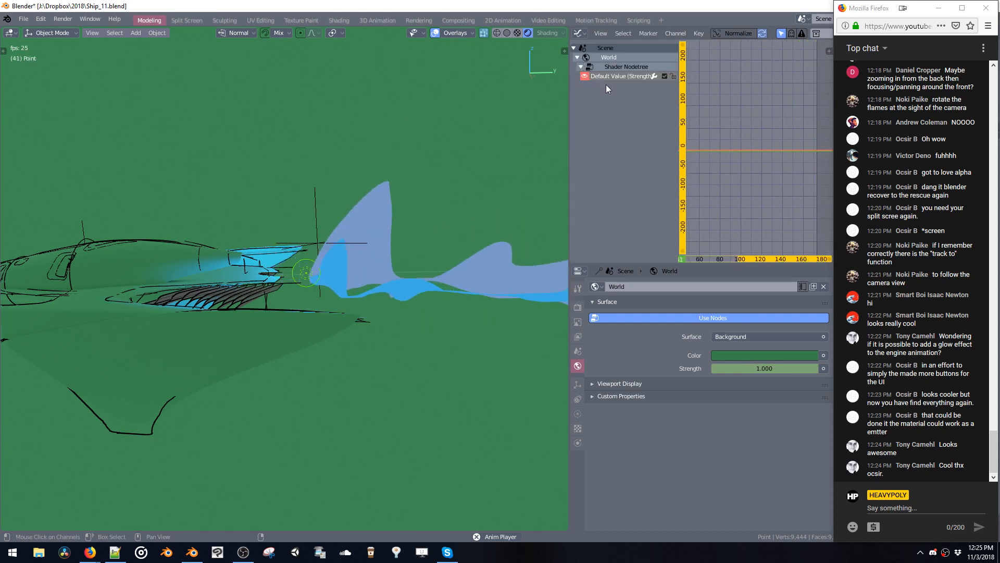
{"action": "key", "text": "Home"}
{"action": "middle_click_drag", "start_coordinate": [729, 157], "coordinate": [754, 154], "text": "ctrl"}
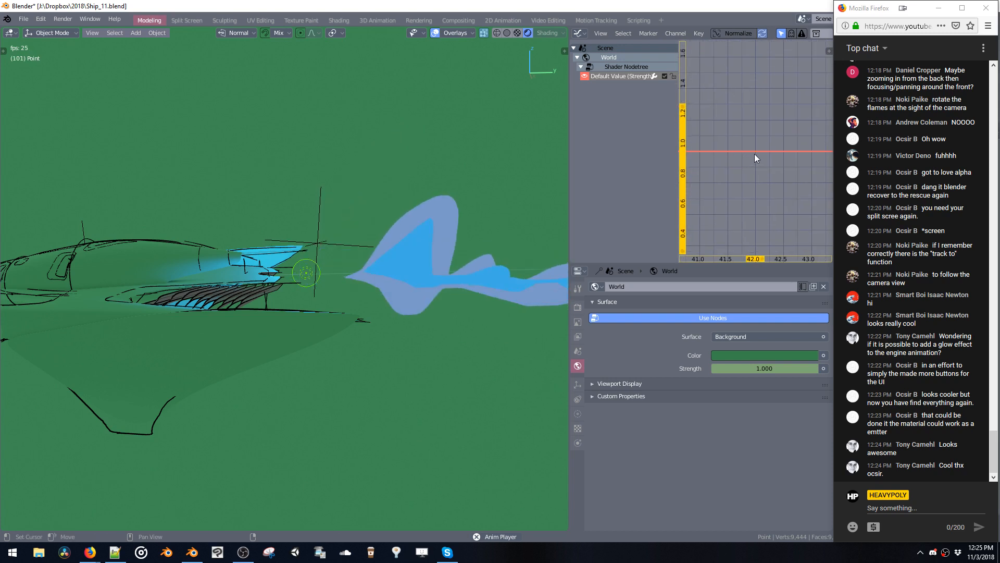
{"action": "left_click", "coordinate": [829, 51]}
{"action": "left_click", "coordinate": [828, 89]}
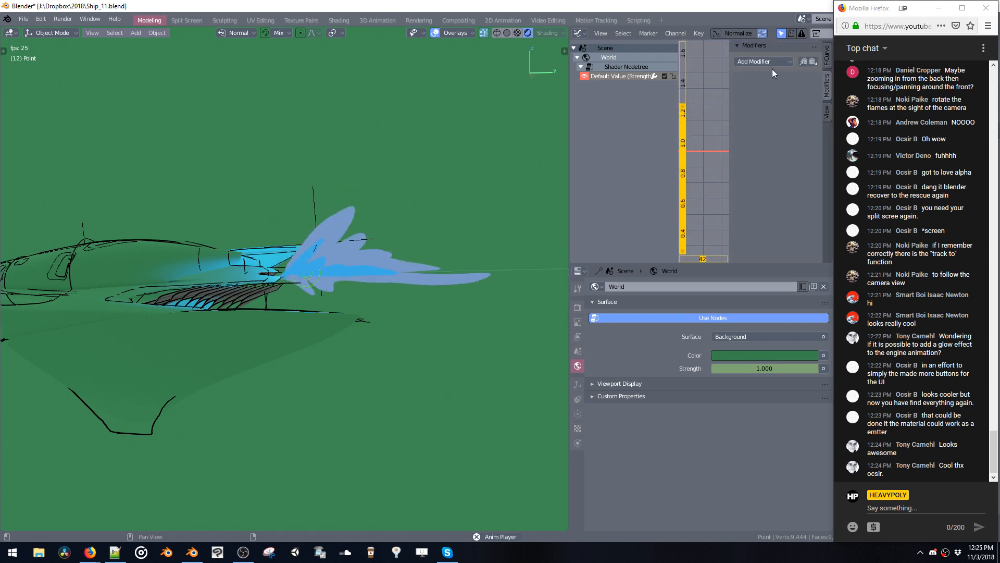
Add a Noise modifier to the World Strength curve with scale 50, strength 1097.638 and offset -715.761.
{"action": "left_click", "coordinate": [763, 61]}
{"action": "left_click", "coordinate": [757, 120]}
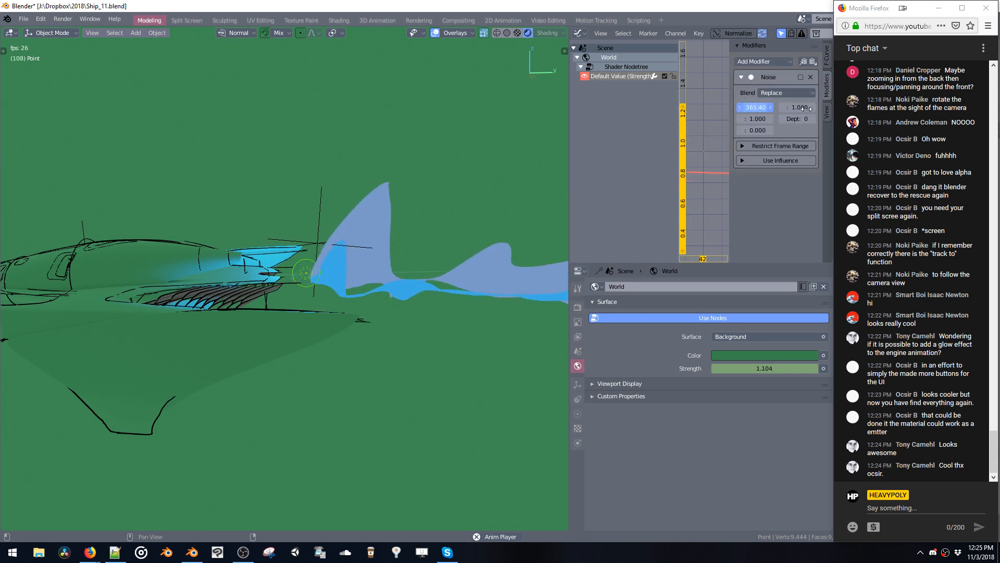
{"action": "left_click_drag", "start_coordinate": [866, 116], "coordinate": [932, 133]}
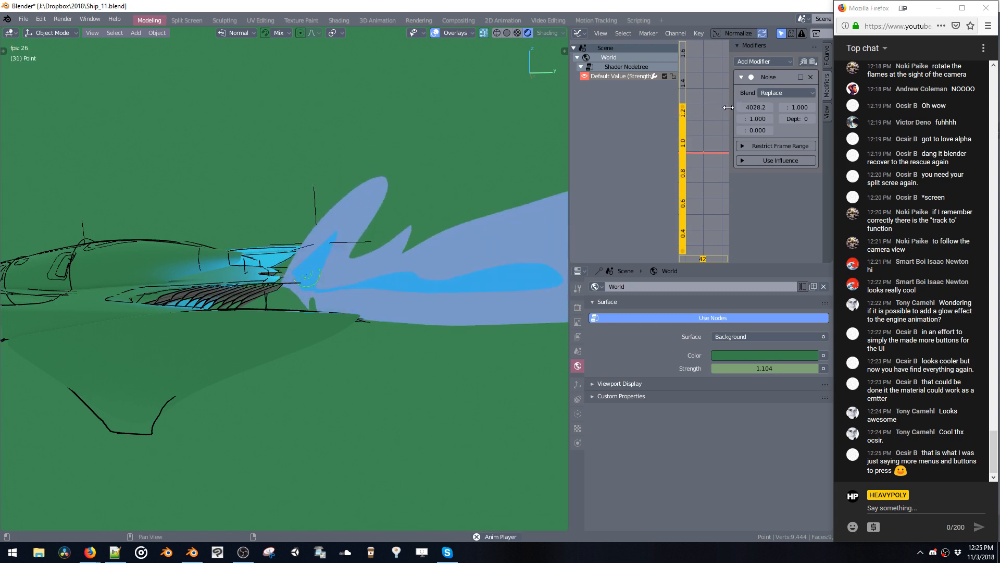
{"action": "left_click_drag", "start_coordinate": [728, 108], "coordinate": [688, 109]}
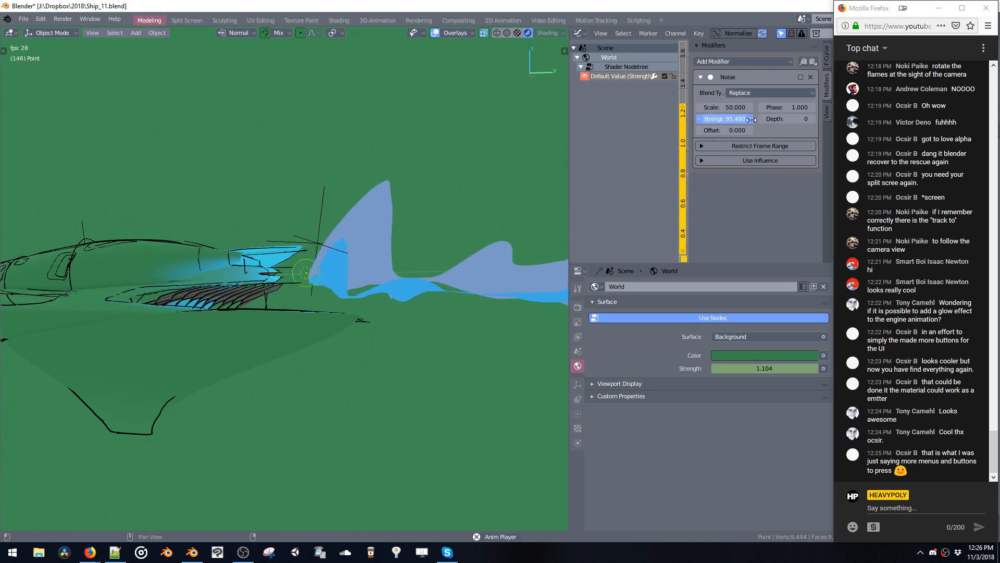
{"action": "left_click_drag", "start_coordinate": [796, 121], "coordinate": [829, 126]}
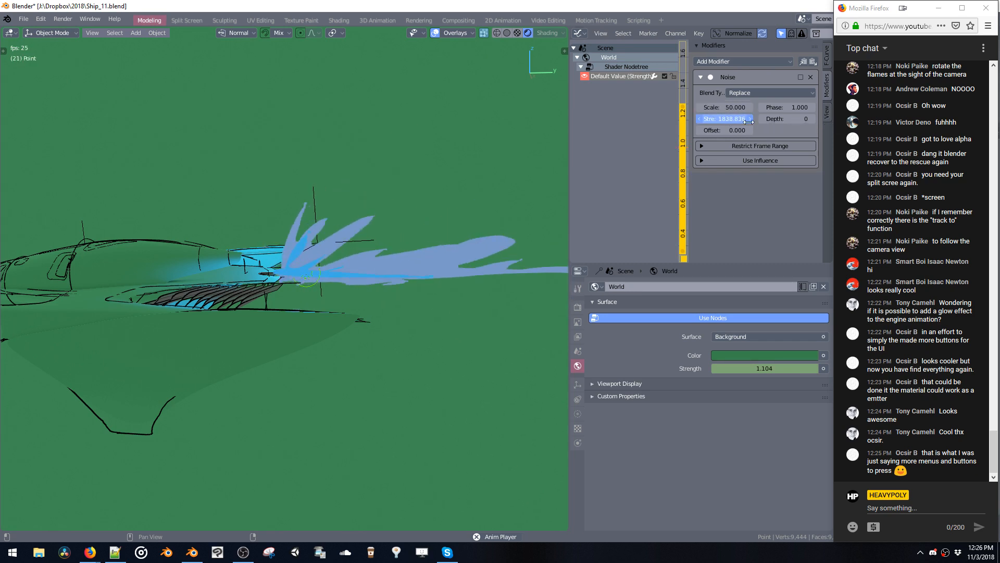
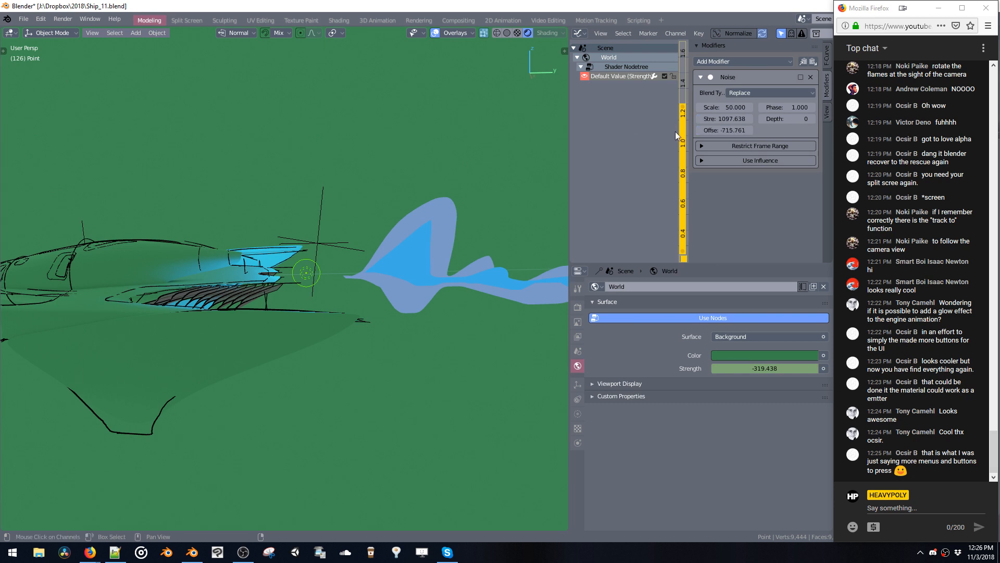
Enlarge the graph area and move the World Strength curve downward along Y.
{"action": "key", "text": "space"}
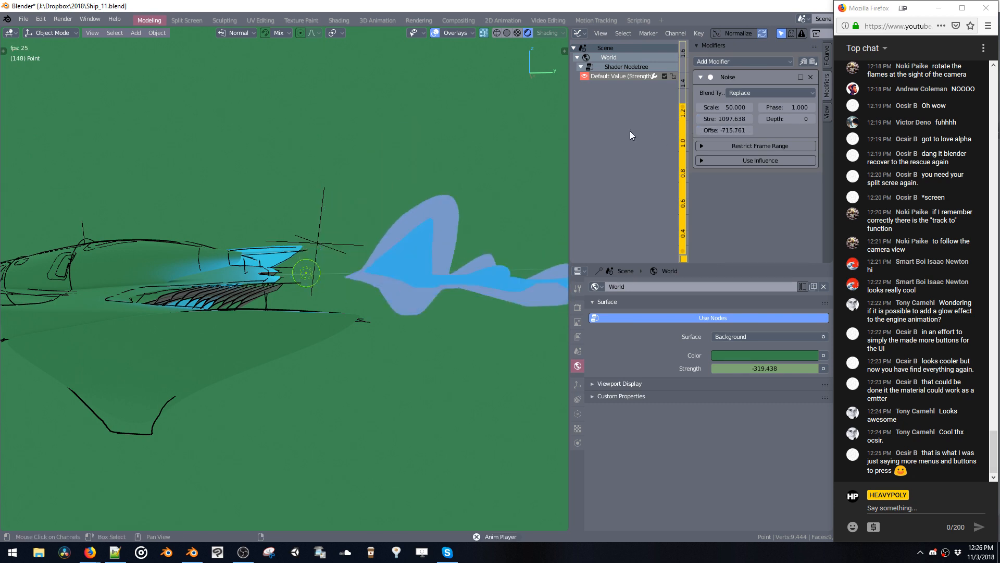
{"action": "left_click_drag", "start_coordinate": [688, 131], "coordinate": [759, 133]}
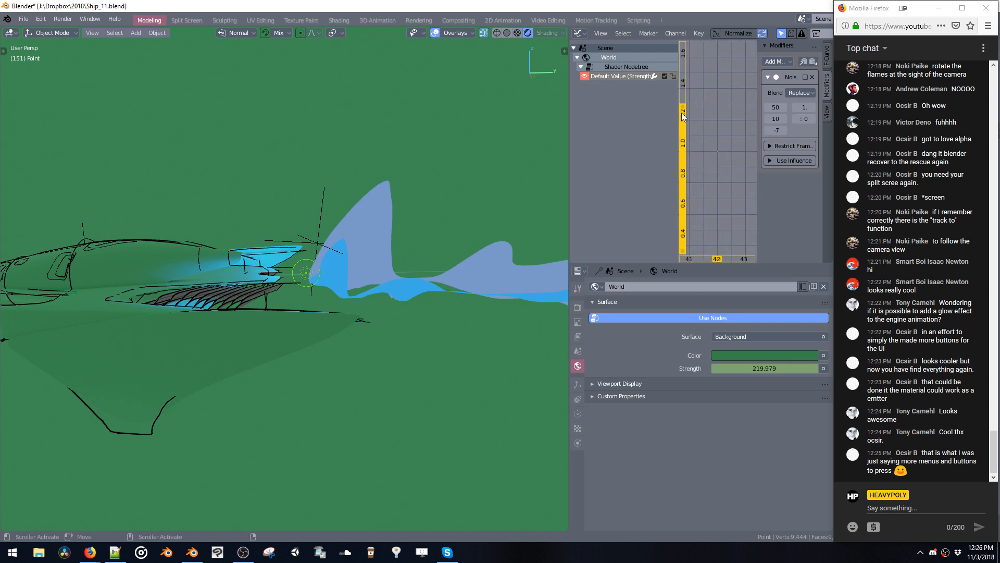
{"action": "left_click_drag", "start_coordinate": [677, 115], "coordinate": [600, 121]}
{"action": "key", "text": "g"}
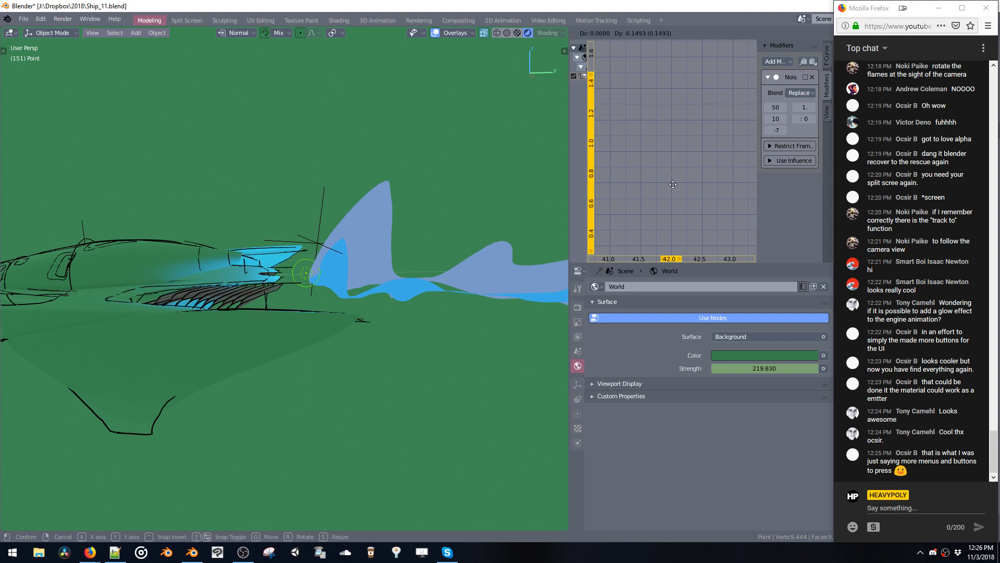
{"action": "left_click", "coordinate": [664, 246]}
{"action": "middle_click_drag", "start_coordinate": [669, 229], "coordinate": [703, 125]}
{"action": "key", "text": "g"}
{"action": "key", "text": "y"}
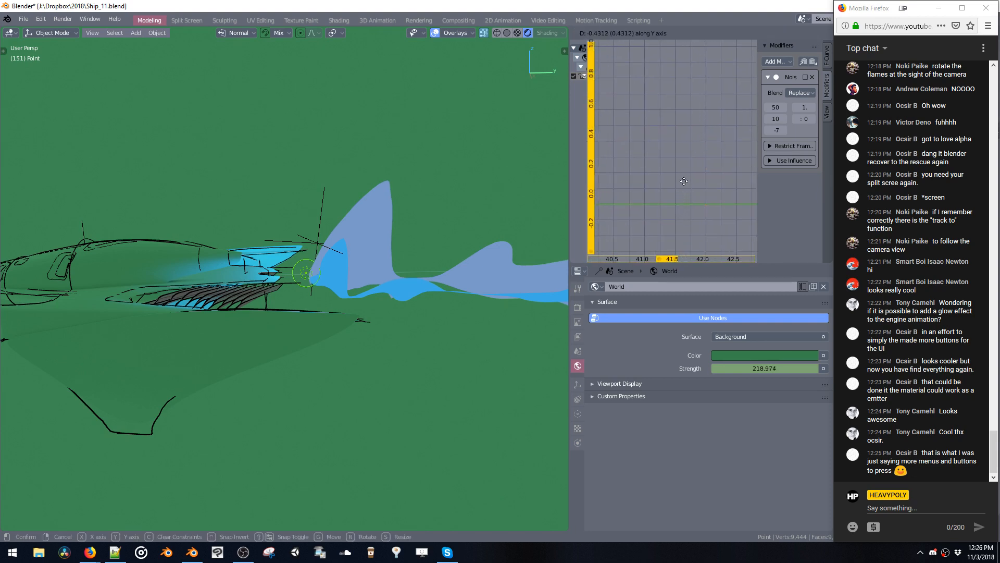
{"action": "left_click", "coordinate": [664, 180]}
Play the animation and step through frames to examine how the World Strength varies.
{"action": "key", "text": "space"}
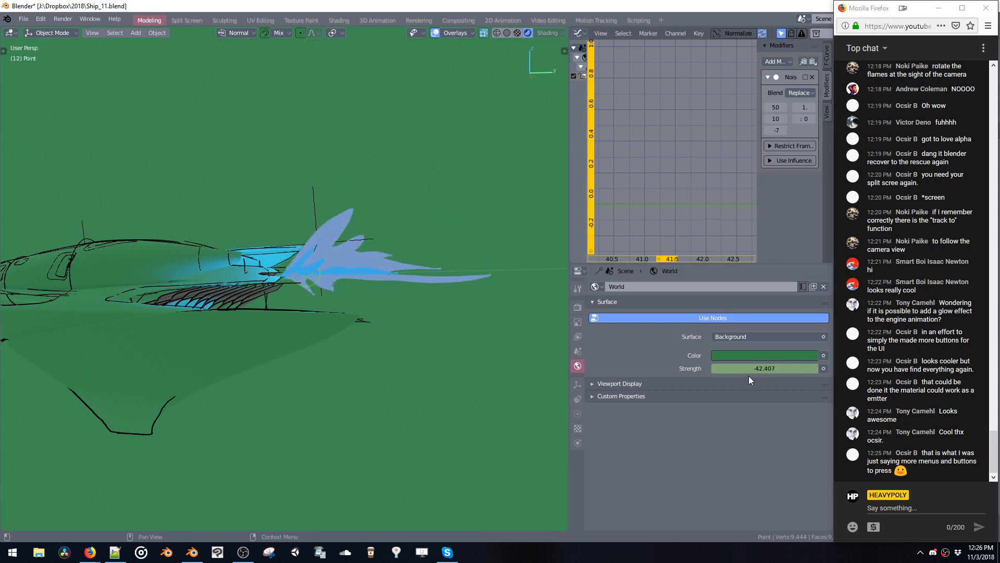
{"action": "key", "text": "Right"}
{"action": "key", "text": "Right"}
{"action": "key", "text": "Right"}
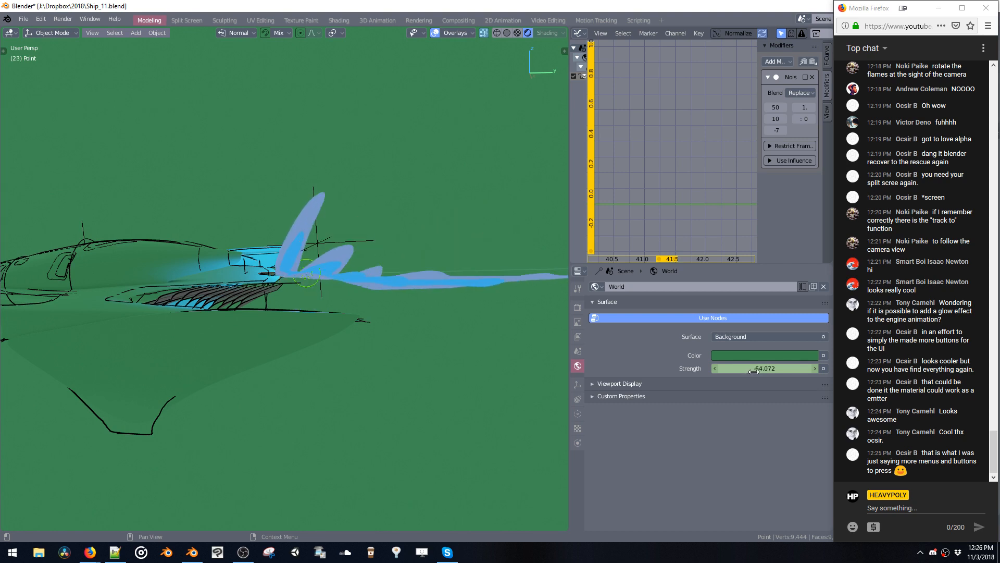
{"action": "key", "text": "Left"}
{"action": "key", "text": "Left"}
{"action": "key", "text": "Left"}
Set the Noise modifier's strength to 10 on the World Strength curve and play the animation to check it.
{"action": "left_click_drag", "start_coordinate": [760, 121], "coordinate": [642, 121]}
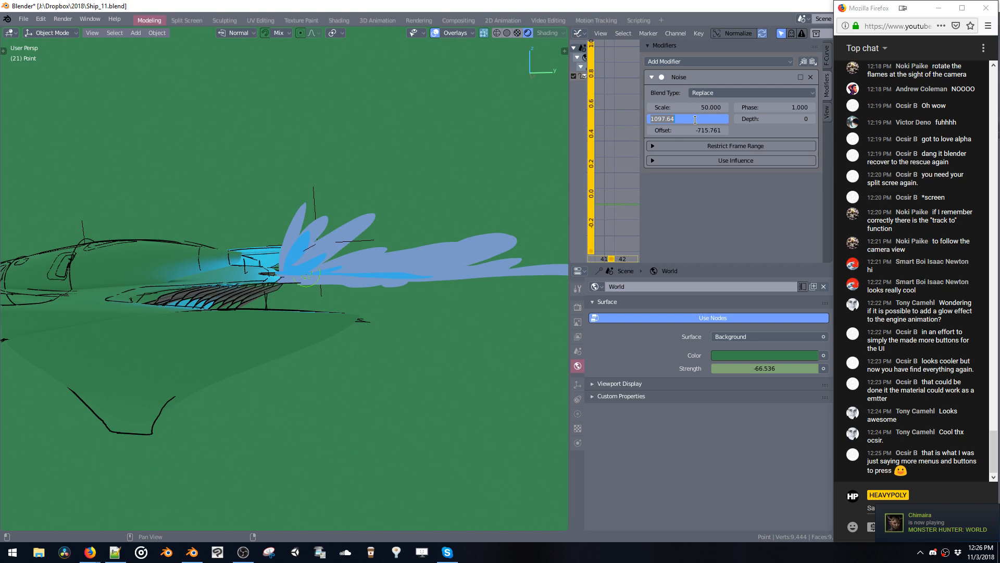
{"action": "key", "text": "space"}
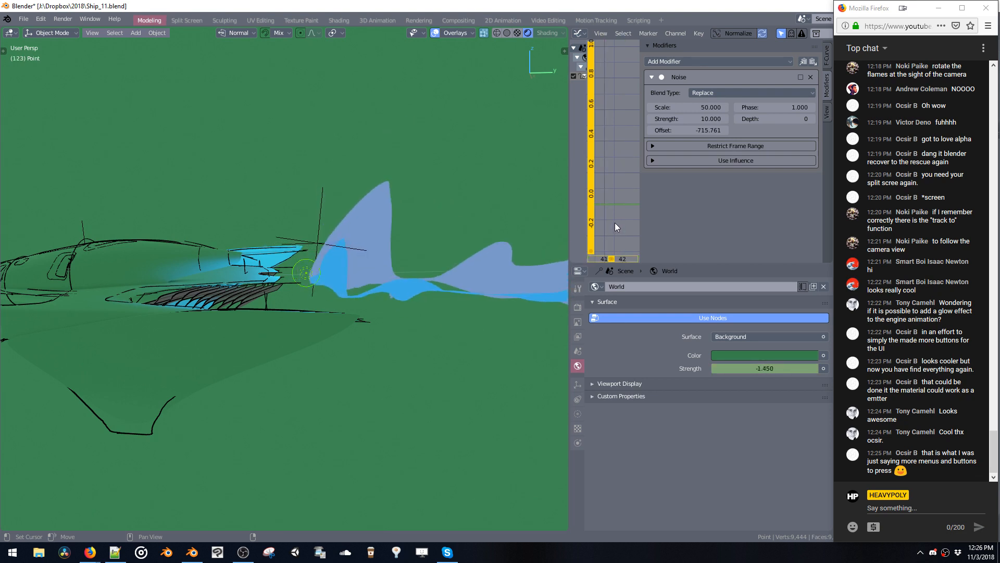
{"action": "middle_click_drag", "start_coordinate": [377, 217], "coordinate": [383, 241]}
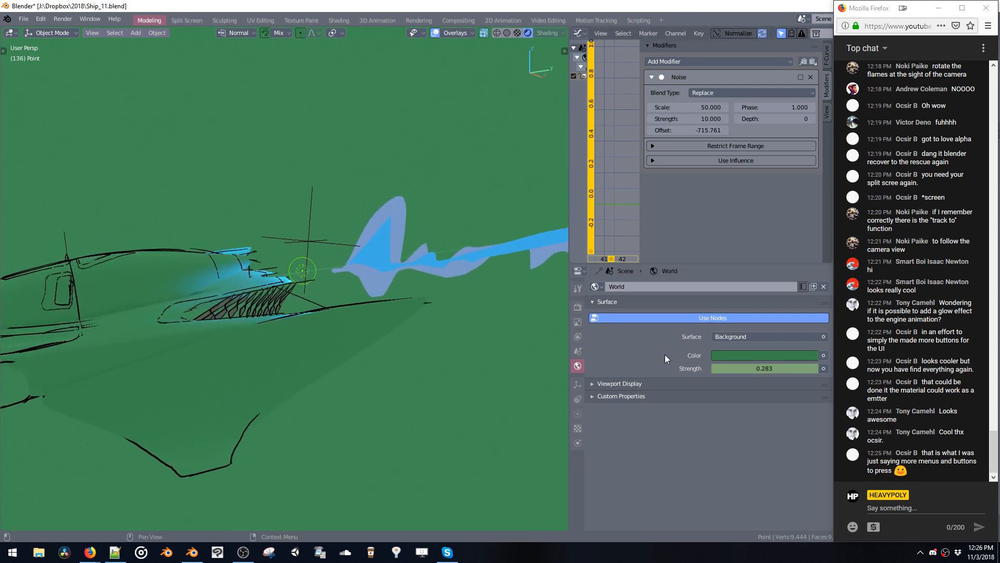
Clear the keyframes from the World background's Strength and set it back to 1.000.
{"action": "right_click", "coordinate": [755, 371]}
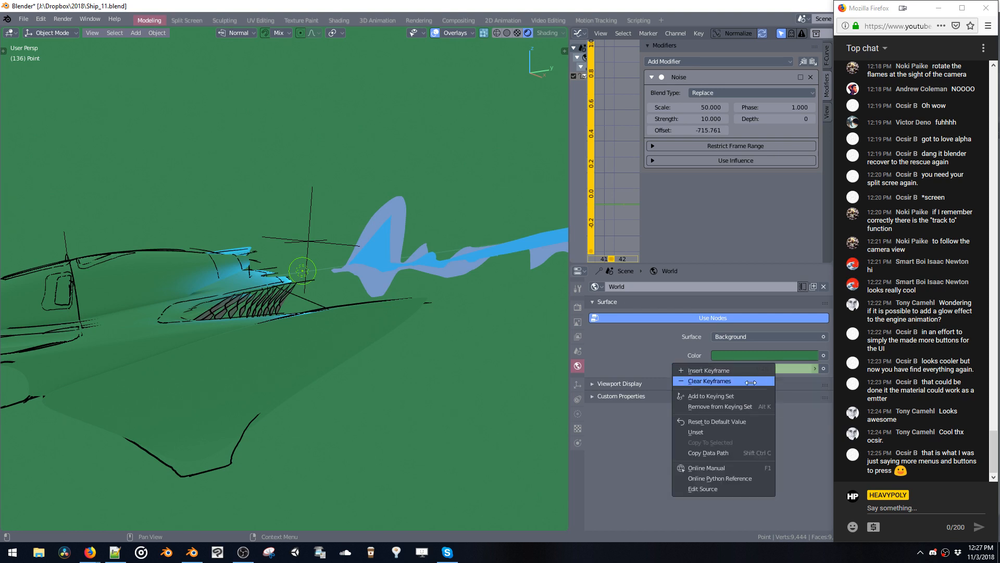
{"action": "left_click", "coordinate": [751, 382]}
{"action": "left_click_drag", "start_coordinate": [750, 369], "coordinate": [757, 365]}
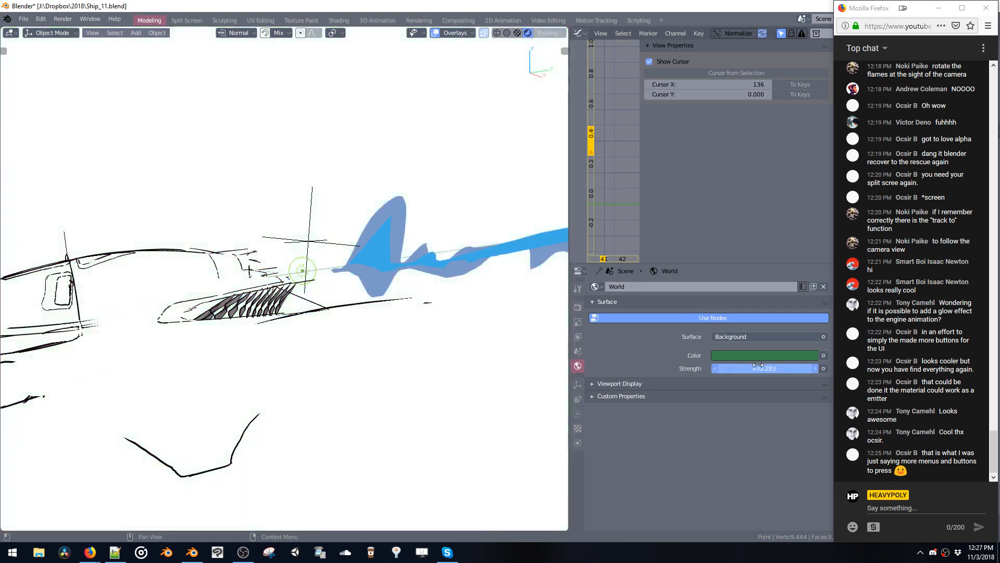
{"action": "key", "text": "Return"}
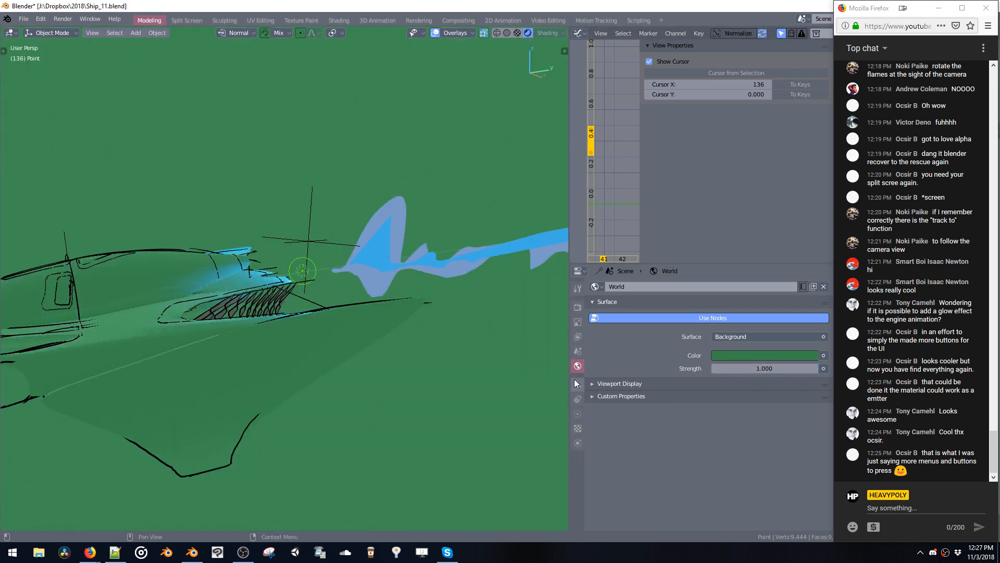
Insert a keyframe on the Point light's Energy value.
{"action": "left_click", "coordinate": [577, 414]}
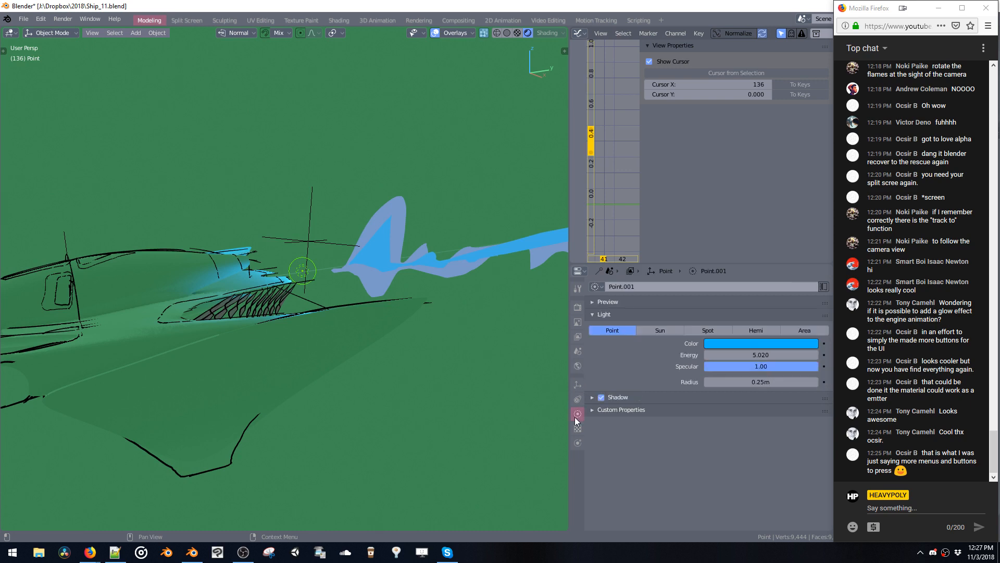
{"action": "right_click", "coordinate": [752, 354]}
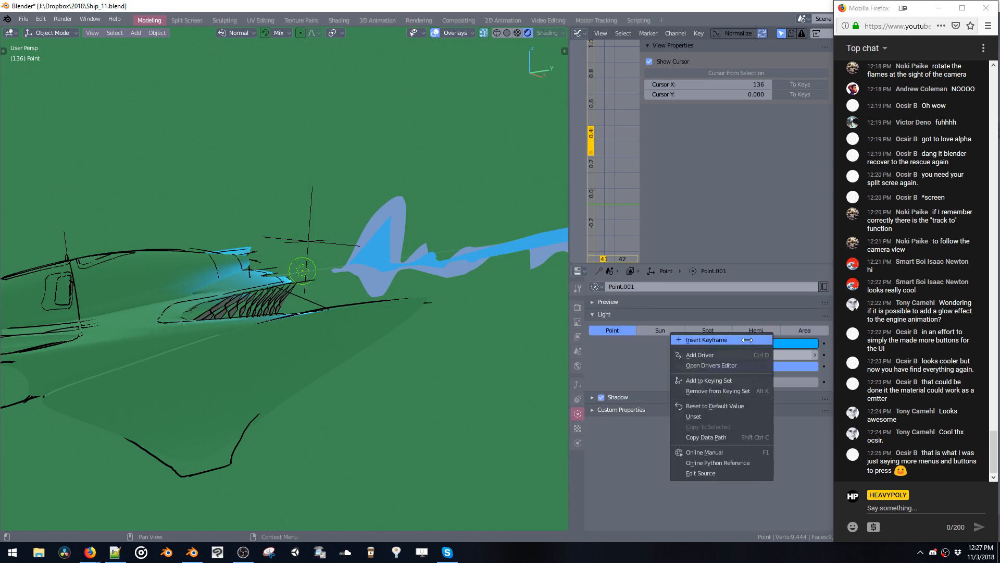
{"action": "left_click", "coordinate": [747, 339]}
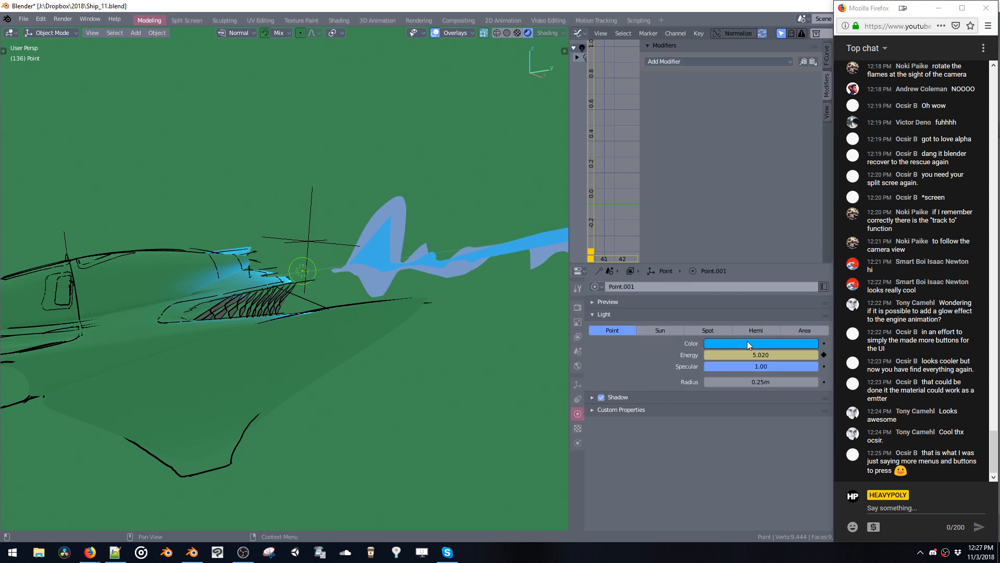
Add a Noise modifier with strength 10 and scale 1 to the light's Energy curve and play the animation.
{"action": "left_click", "coordinate": [776, 62]}
{"action": "left_click", "coordinate": [719, 119]}
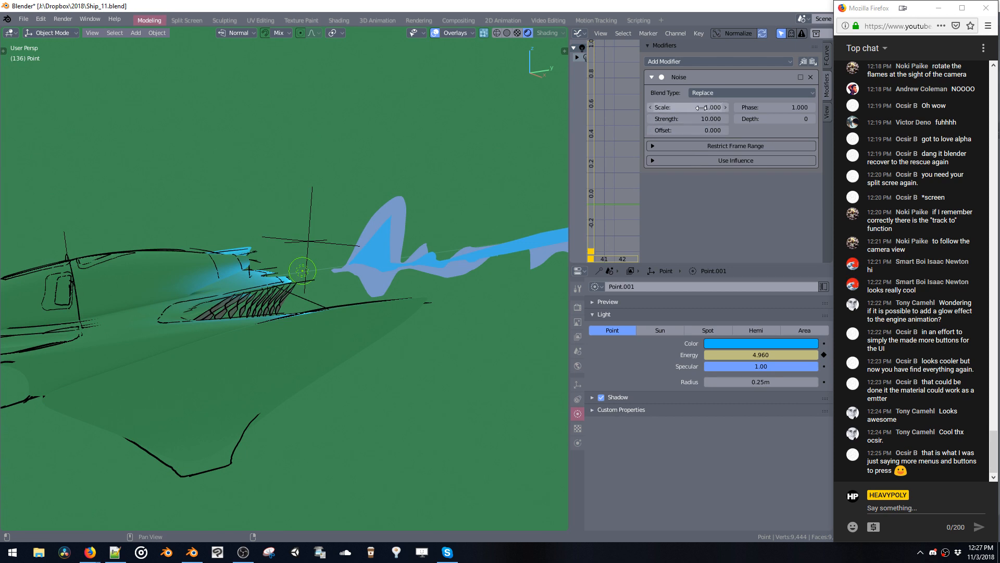
{"action": "key", "text": "space"}
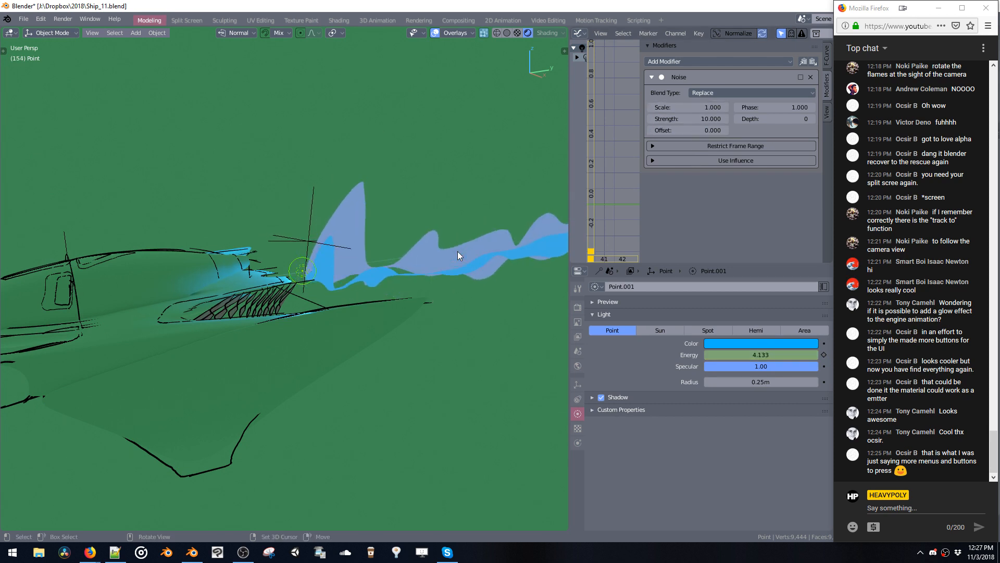
Change the Point light's color to a medium blue and set its Specular to 0.38.
{"action": "middle_click_drag", "start_coordinate": [367, 257], "coordinate": [336, 245]}
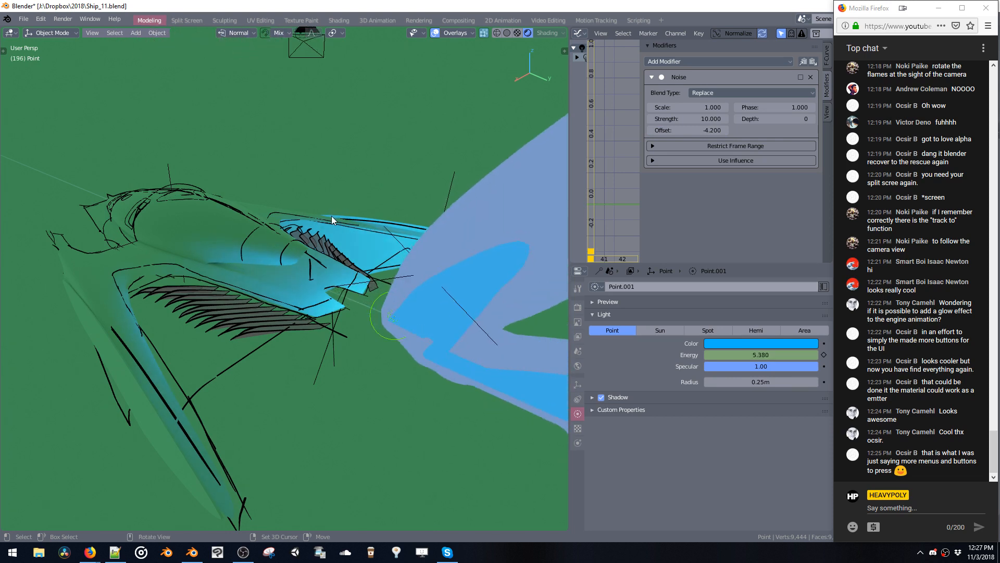
{"action": "key", "text": "space"}
{"action": "middle_click_drag", "start_coordinate": [311, 218], "coordinate": [388, 224]}
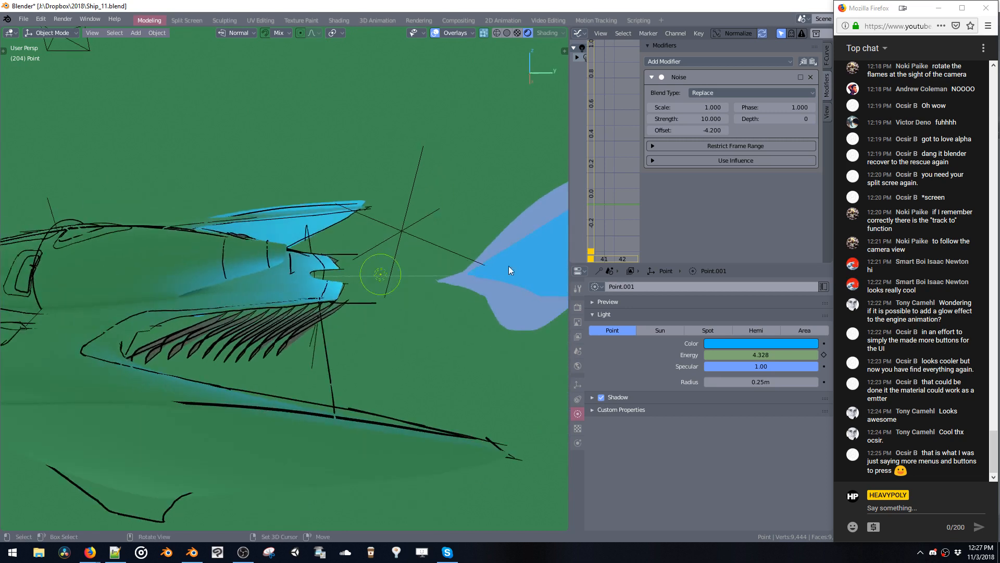
{"action": "left_click", "coordinate": [749, 342]}
{"action": "left_click", "coordinate": [759, 230]}
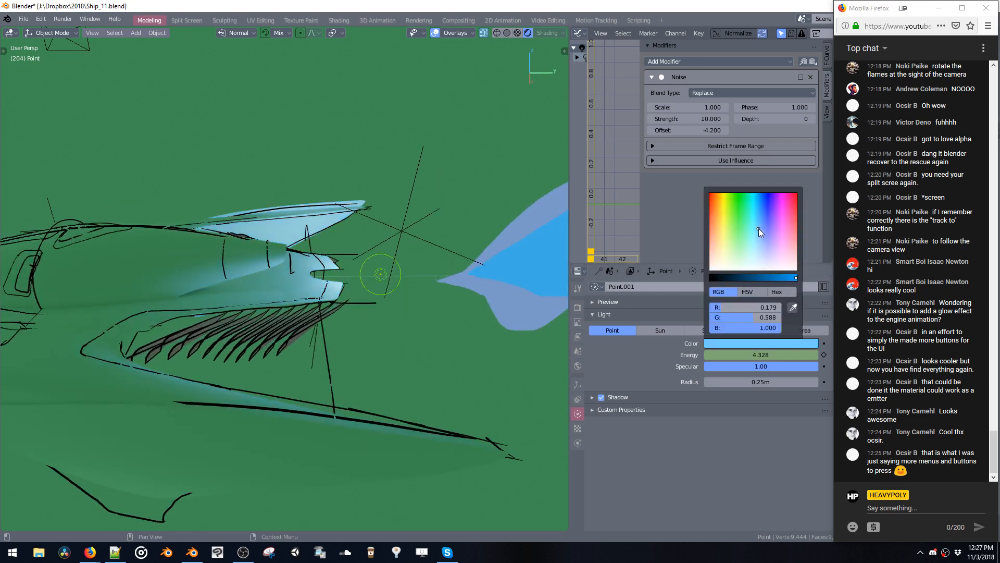
{"action": "left_click_drag", "start_coordinate": [758, 229], "coordinate": [765, 216]}
{"action": "middle_click_drag", "start_coordinate": [412, 224], "coordinate": [511, 281]}
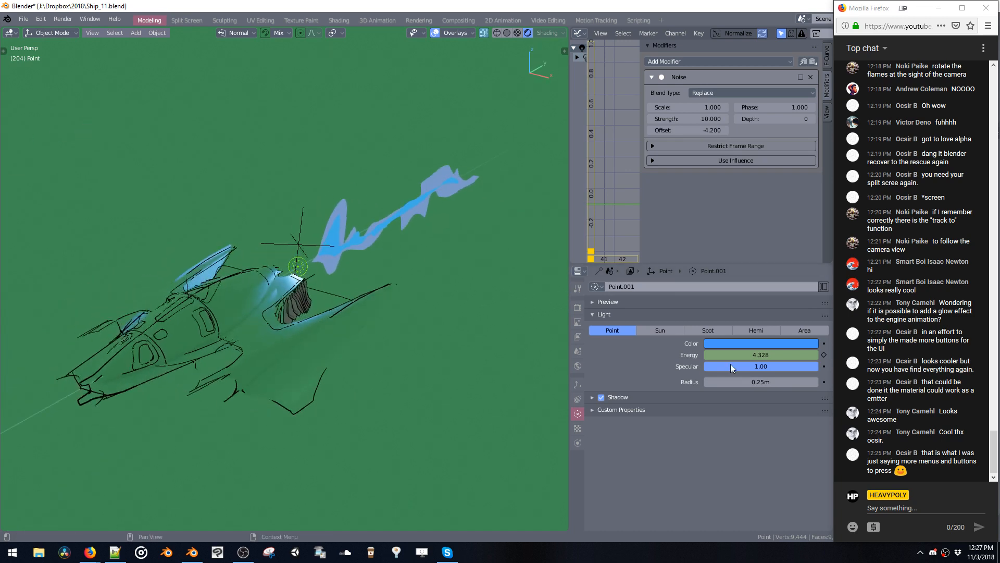
{"action": "left_click_drag", "start_coordinate": [635, 364], "coordinate": [658, 364]}
{"action": "mouse_move", "coordinate": [395, 253]}
{"action": "middle_mouse_down"}
{"action": "mouse_move", "coordinate": [287, 238]}
{"action": "mouse_move", "coordinate": [381, 247]}
{"action": "mouse_move", "coordinate": [371, 252]}
{"action": "mouse_move", "coordinate": [377, 236]}
{"action": "mouse_move", "coordinate": [389, 239]}
{"action": "middle_mouse_up"}
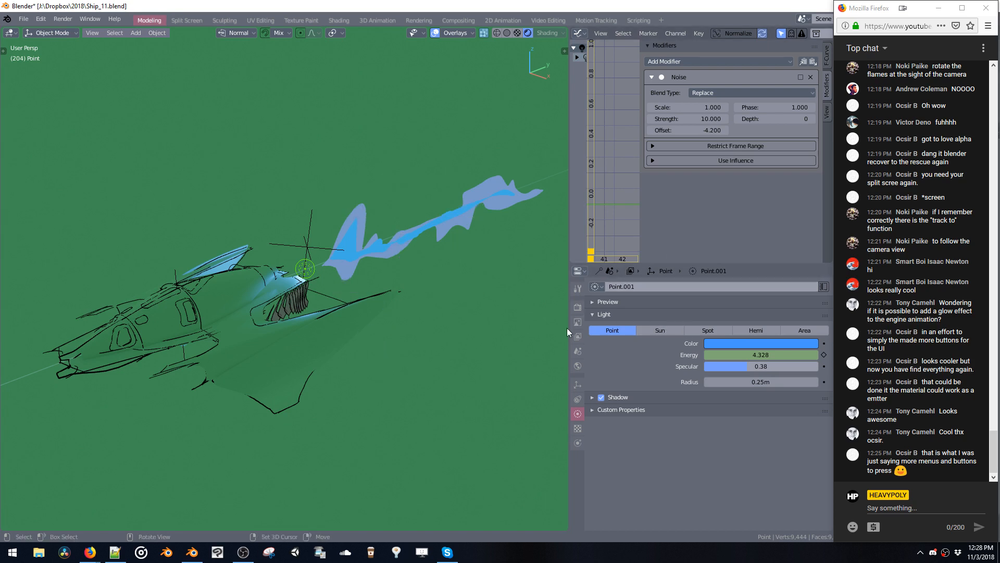
Change the World background color from green to a dark navy blue.
{"action": "left_click", "coordinate": [577, 366]}
{"action": "left_click", "coordinate": [734, 355]}
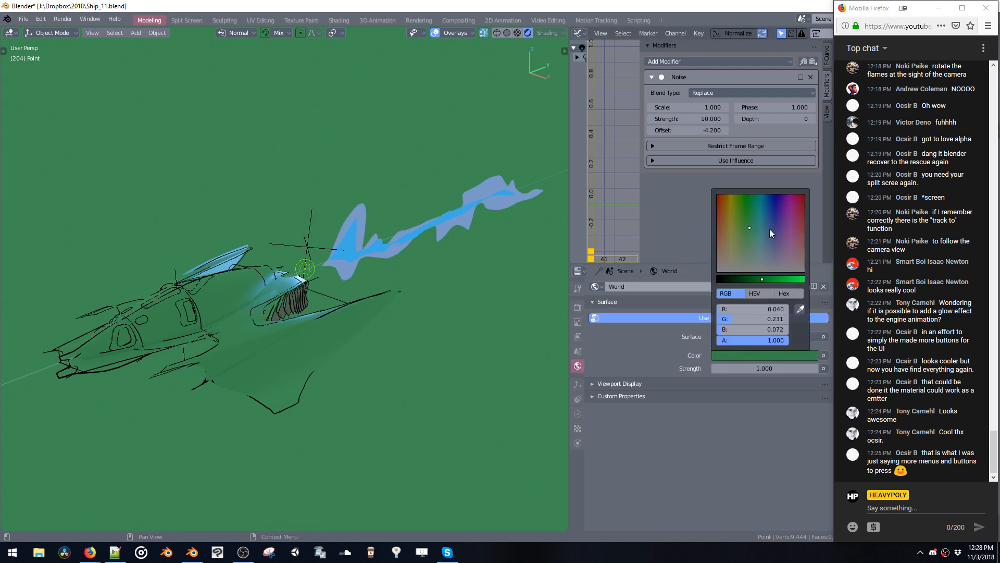
{"action": "left_click_drag", "start_coordinate": [770, 229], "coordinate": [771, 233]}
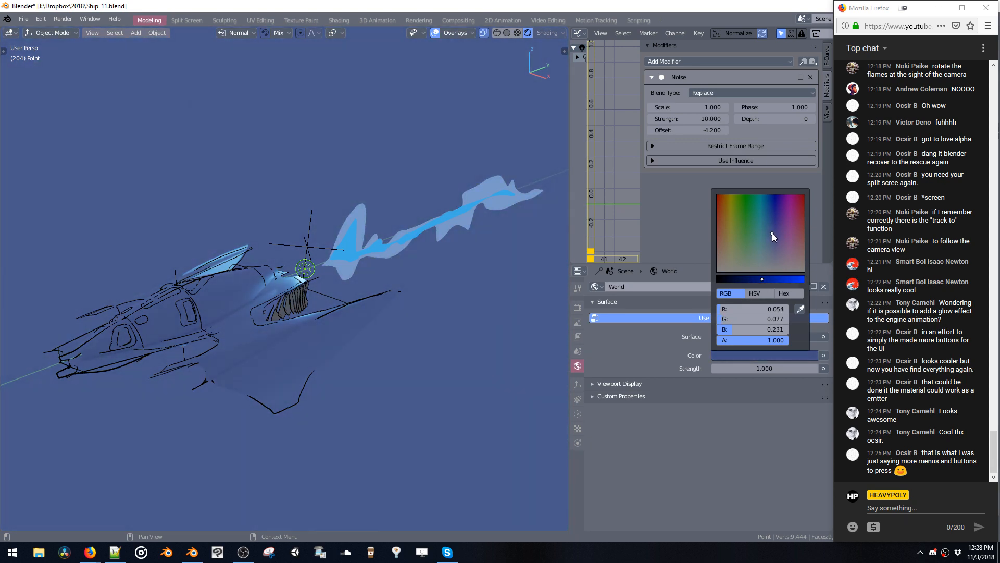
{"action": "left_click", "coordinate": [750, 280]}
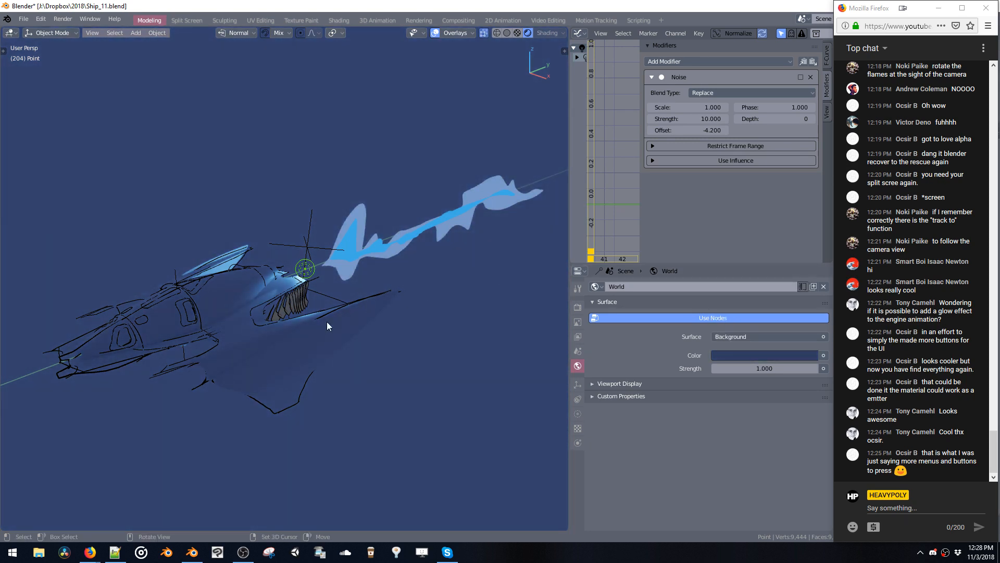
Apply a new material with an orange base color (R 0.800, G 0.232, B 0.011) to the whole ship mesh and return to Object Mode.
{"action": "key", "text": "space"}
{"action": "left_click", "coordinate": [306, 355]}
{"action": "key", "text": "space"}
{"action": "middle_click_drag", "start_coordinate": [333, 299], "coordinate": [379, 283], "text": "shift"}
{"action": "key", "text": "a"}
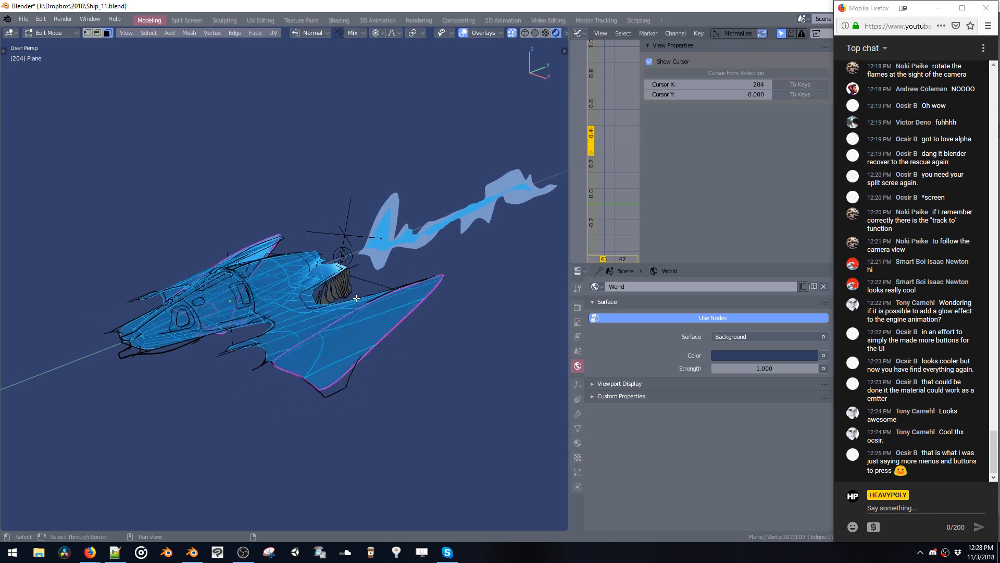
{"action": "key", "text": "shift+v"}
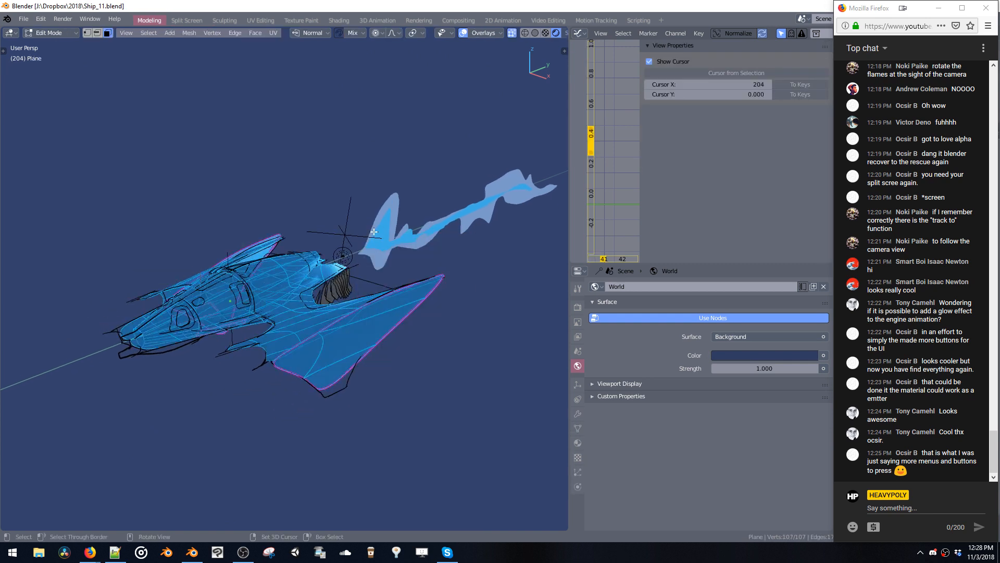
{"action": "key", "text": "shift+v"}
{"action": "left_click", "coordinate": [385, 483]}
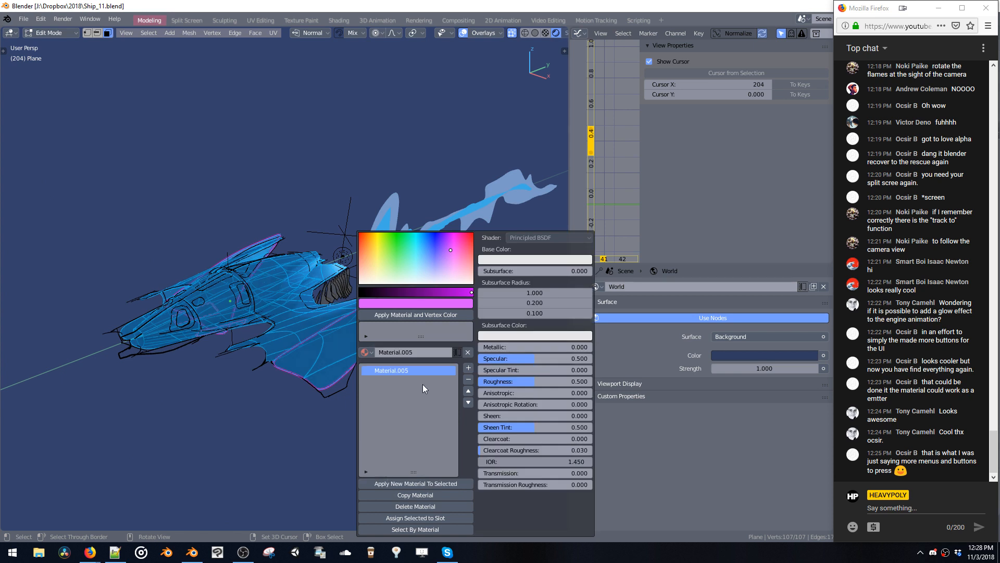
{"action": "left_click", "coordinate": [516, 259]}
{"action": "left_click", "coordinate": [491, 106]}
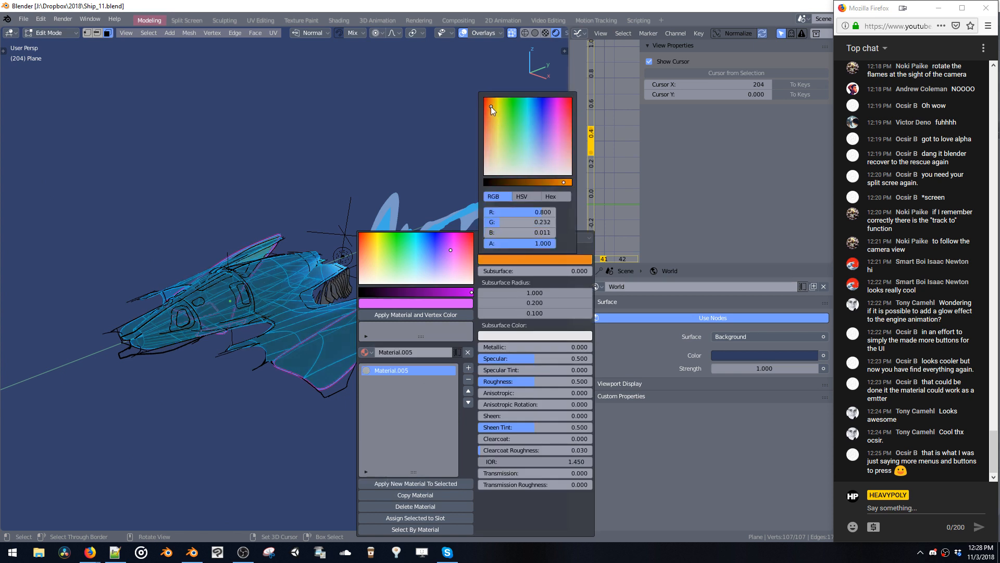
{"action": "key", "text": "space"}
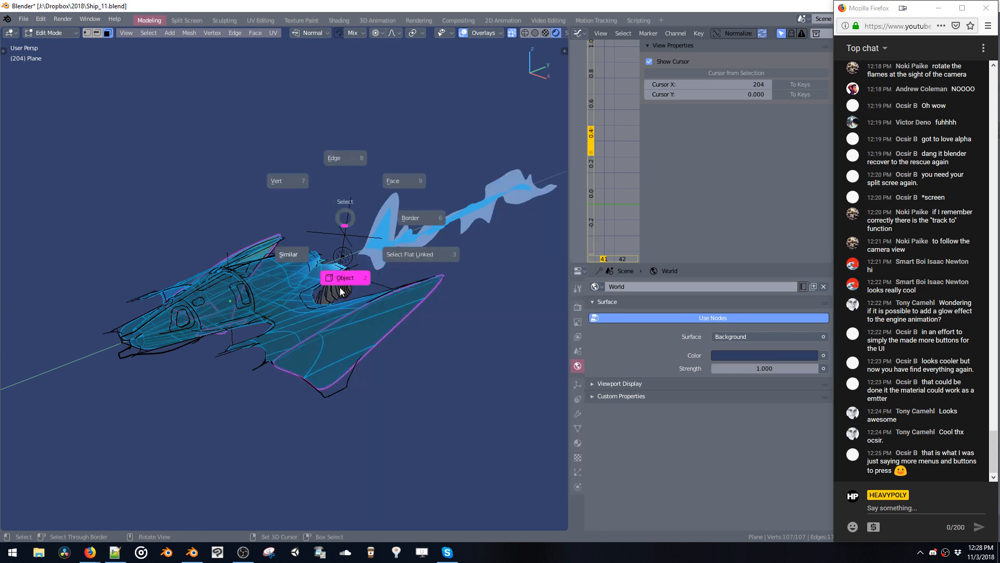
{"action": "left_click", "coordinate": [339, 290]}
Hide the viewport overlays and add a Sun light positioned above the ship.
{"action": "left_click", "coordinate": [378, 248]}
{"action": "middle_click_drag", "start_coordinate": [378, 247], "coordinate": [431, 262]}
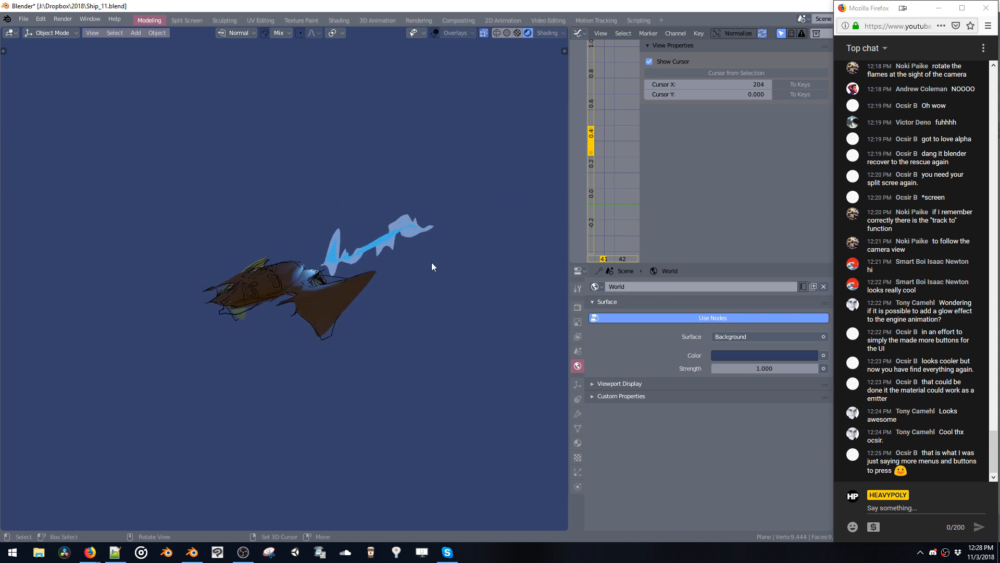
{"action": "key", "text": "shift+a"}
{"action": "mouse_move", "coordinate": [411, 254]}
{"action": "left_click", "coordinate": [458, 268]}
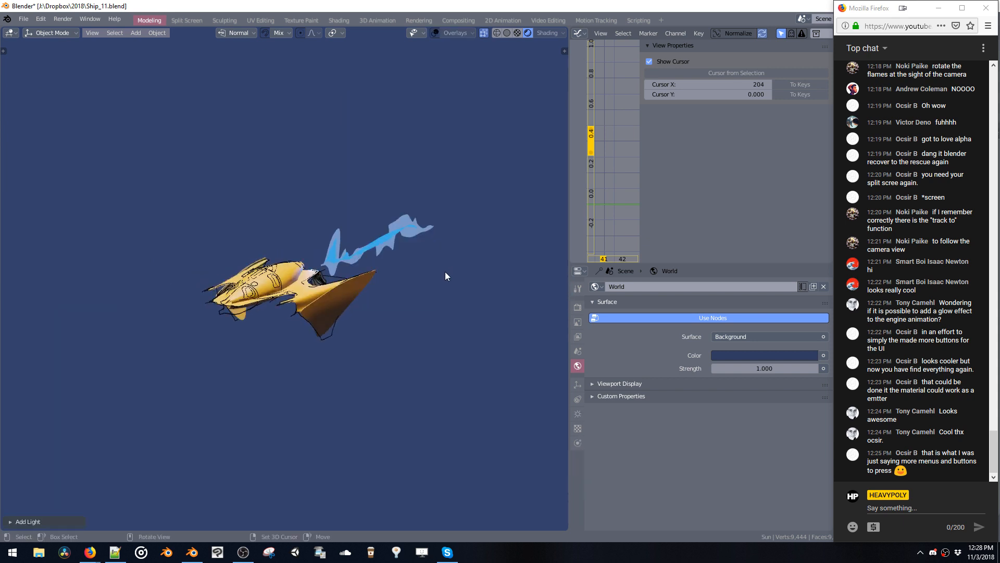
{"action": "key", "text": "g"}
{"action": "left_click", "coordinate": [379, 171]}
{"action": "middle_click_drag", "start_coordinate": [379, 171], "coordinate": [417, 218]}
Rotate the Sun light freely, including a trackball rotation, to change how it lights the ship.
{"action": "key", "text": "r"}
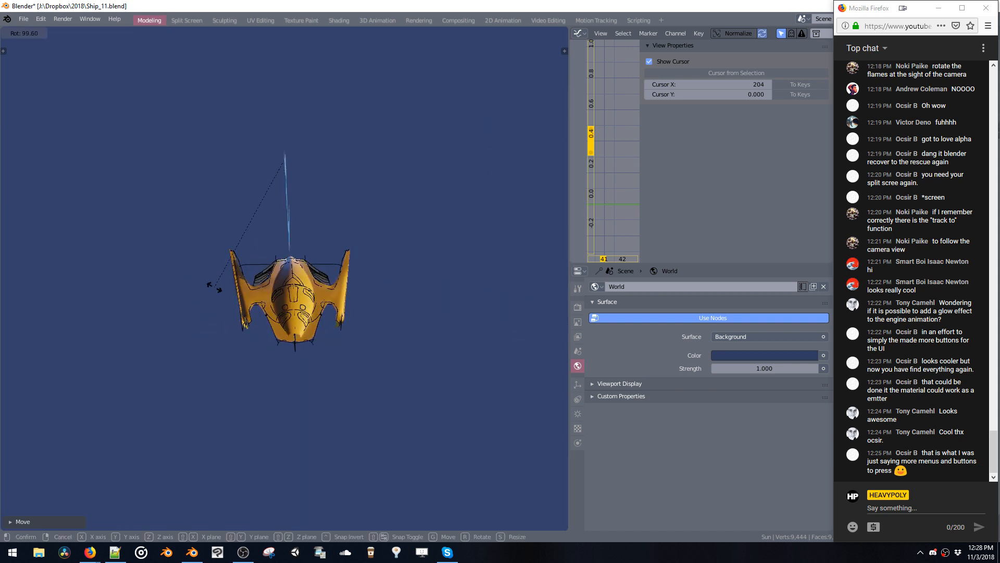
{"action": "left_click", "coordinate": [259, 292]}
{"action": "middle_click_drag", "start_coordinate": [259, 292], "coordinate": [170, 265]}
{"action": "key", "text": "r"}
{"action": "key", "text": "r"}
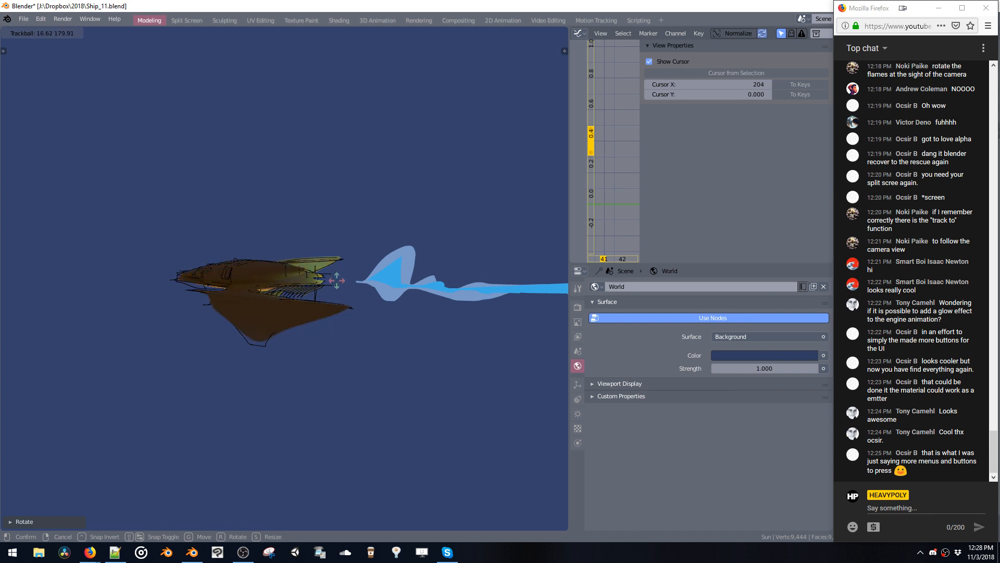
{"action": "left_click", "coordinate": [440, 217]}
{"action": "middle_click_drag", "start_coordinate": [439, 218], "coordinate": [214, 327]}
Reposition the Sun light and rotate it around the global Z axis.
{"action": "key", "text": "g"}
{"action": "left_click", "coordinate": [384, 274]}
{"action": "middle_click_drag", "start_coordinate": [384, 275], "coordinate": [401, 299]}
{"action": "key", "text": "r"}
{"action": "key", "text": "z"}
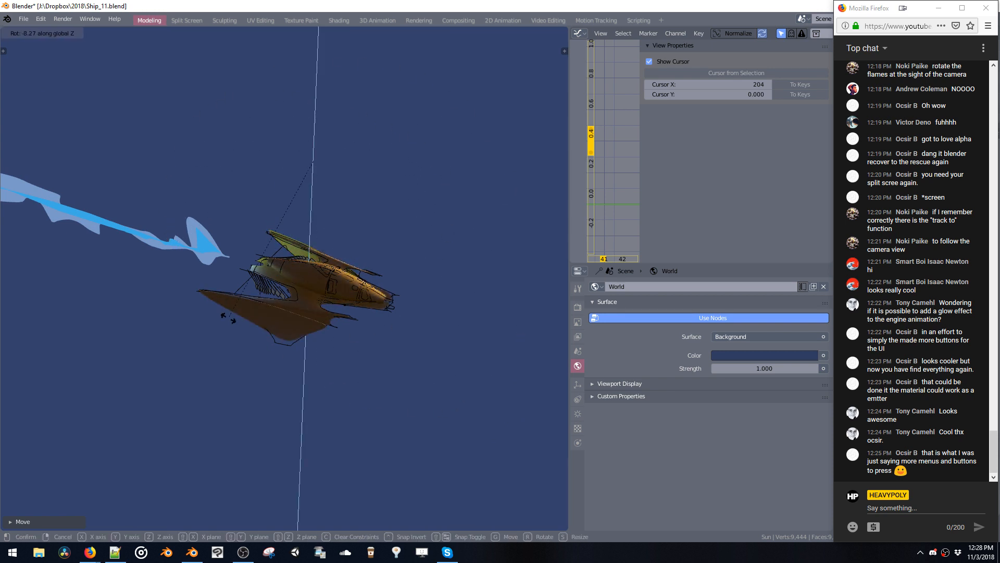
{"action": "left_click", "coordinate": [181, 306]}
Switch the viewport to Solid shading.
{"action": "middle_click_drag", "start_coordinate": [181, 302], "coordinate": [330, 186]}
{"action": "left_click", "coordinate": [506, 32]}
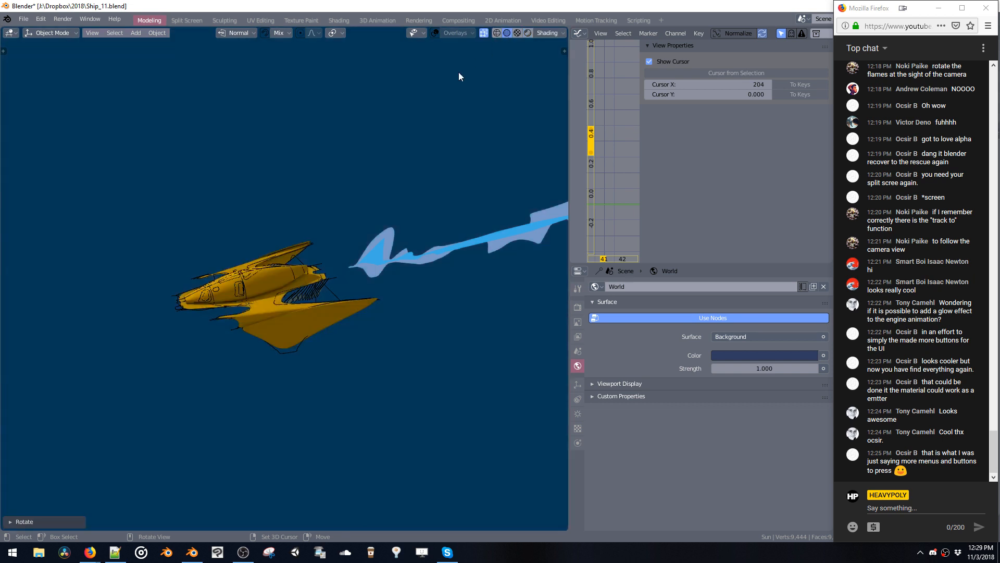
{"action": "mouse_move", "coordinate": [458, 72]}
{"action": "middle_mouse_down"}
{"action": "mouse_move", "coordinate": [392, 139]}
{"action": "mouse_move", "coordinate": [462, 124]}
{"action": "mouse_move", "coordinate": [448, 117]}
{"action": "mouse_move", "coordinate": [384, 138]}
{"action": "mouse_move", "coordinate": [343, 191]}
{"action": "mouse_move", "coordinate": [364, 163]}
{"action": "mouse_move", "coordinate": [296, 157]}
{"action": "mouse_move", "coordinate": [358, 189]}
{"action": "middle_mouse_up"}
Add a UV sphere and move it along the Y axis to the rear of the ship.
{"action": "key", "text": "shift+a"}
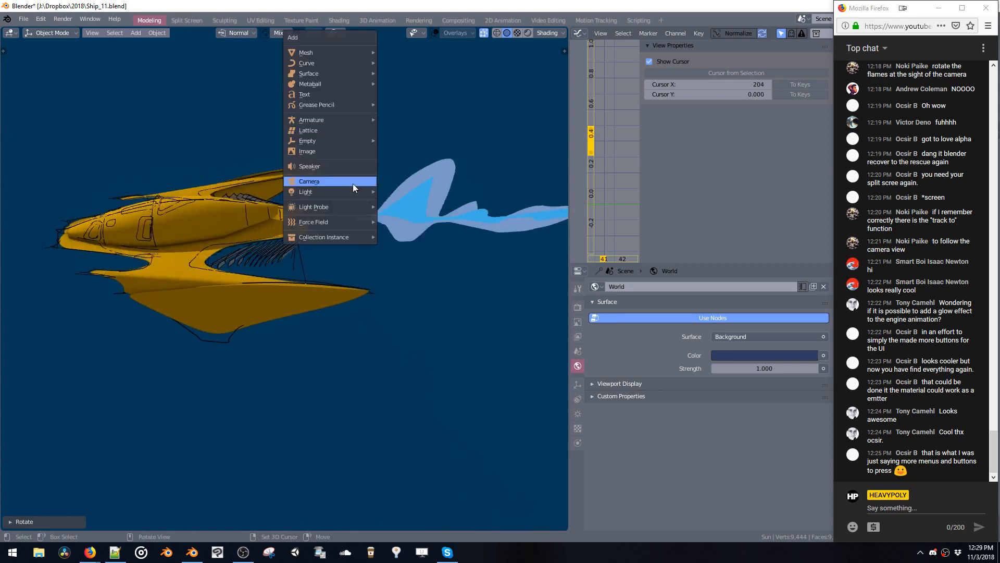
{"action": "mouse_move", "coordinate": [342, 50]}
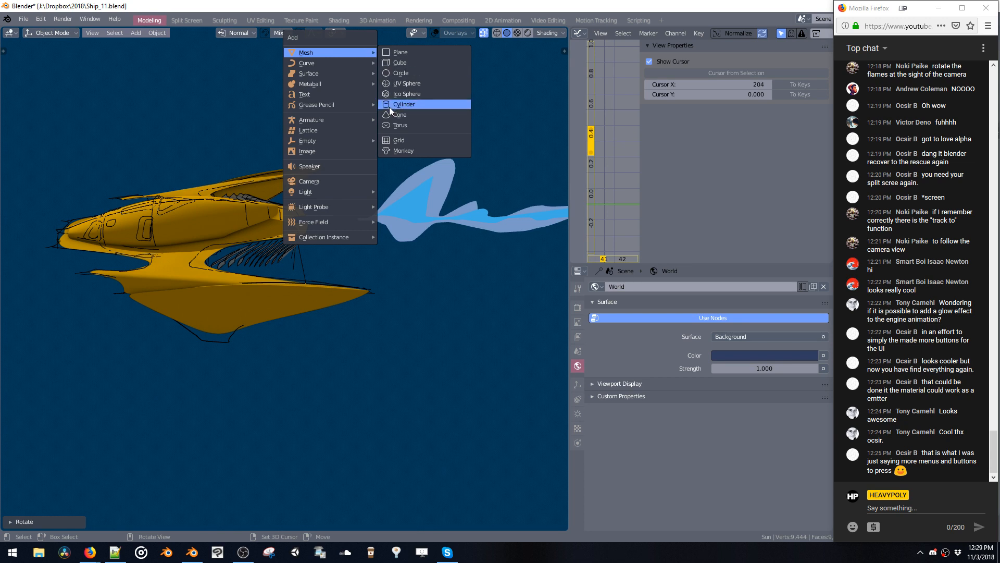
{"action": "left_click", "coordinate": [405, 84]}
{"action": "key", "text": "g"}
{"action": "key", "text": "y"}
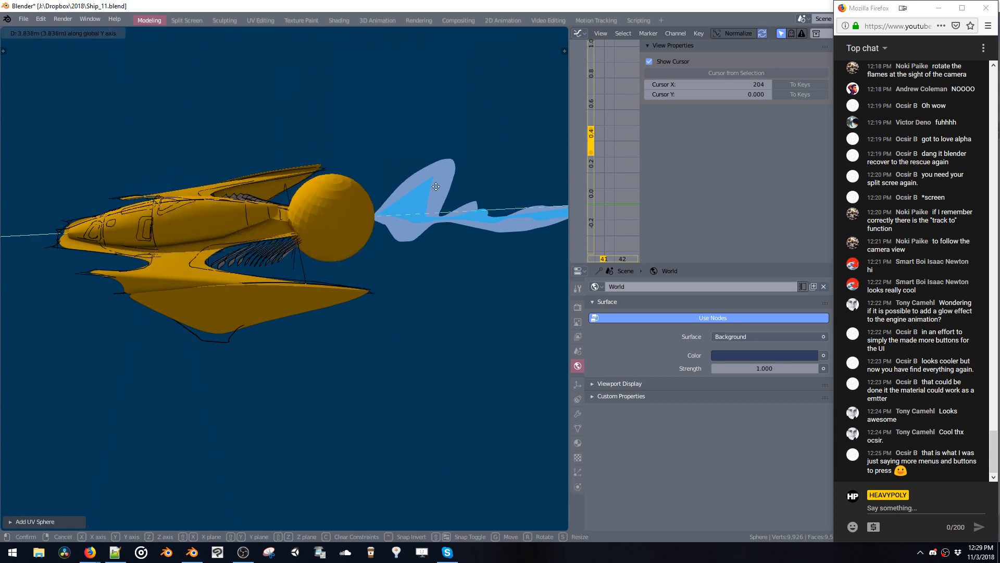
{"action": "left_click", "coordinate": [393, 295]}
Scale the sphere down and shift it along the Y axis toward the start of the engine flame.
{"action": "key", "text": "s"}
{"action": "left_click", "coordinate": [354, 233]}
{"action": "key", "text": "g"}
{"action": "key", "text": "y"}
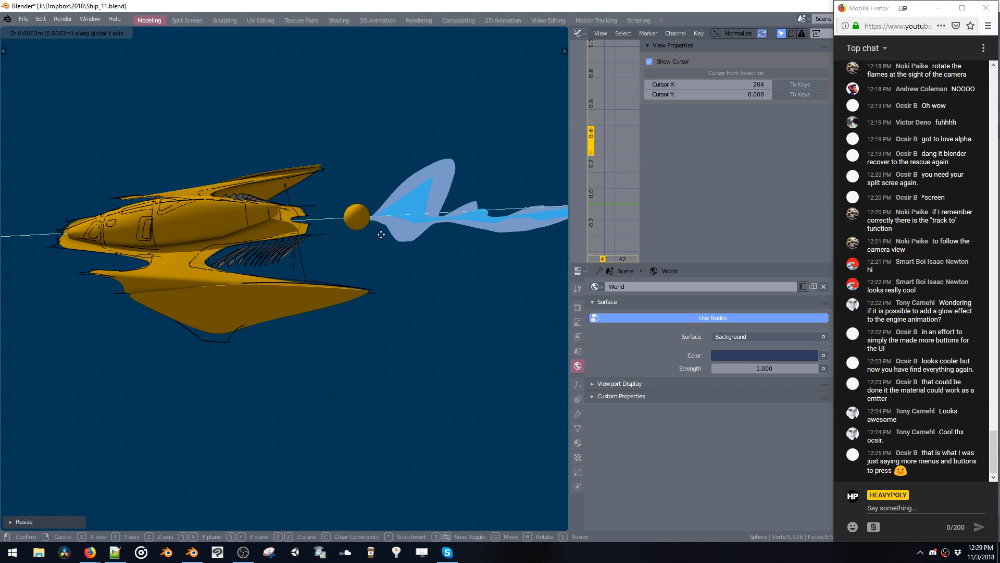
{"action": "left_click", "coordinate": [380, 230]}
Scale the sphere smaller and try stretching it along the Y axis in front of the flame.
{"action": "key", "text": "s"}
{"action": "left_click", "coordinate": [377, 224]}
{"action": "key", "text": "s"}
{"action": "key", "text": "y"}
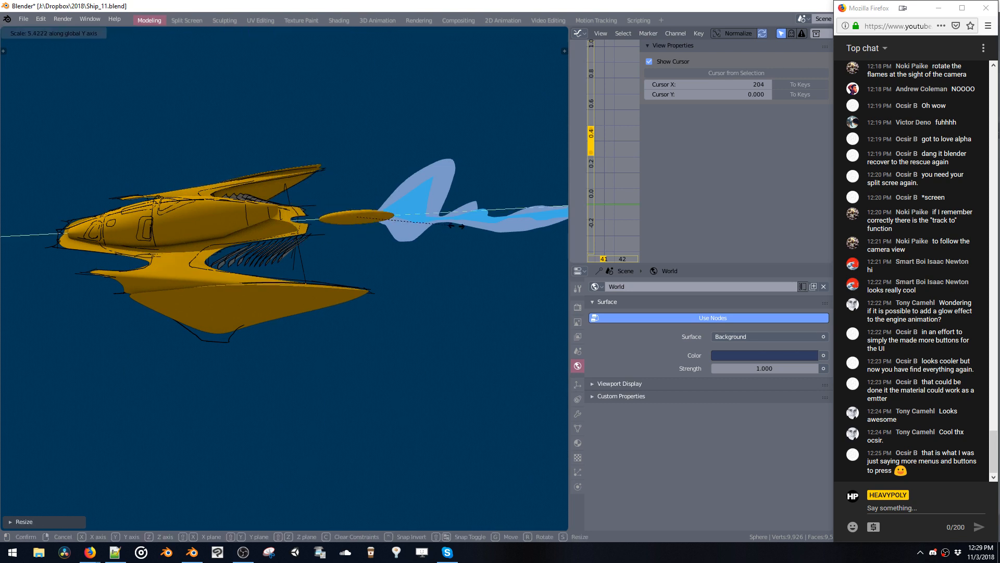
{"action": "left_click", "coordinate": [448, 230]}
{"action": "key", "text": "s"}
{"action": "key", "text": "y"}
{"action": "left_click", "coordinate": [377, 226]}
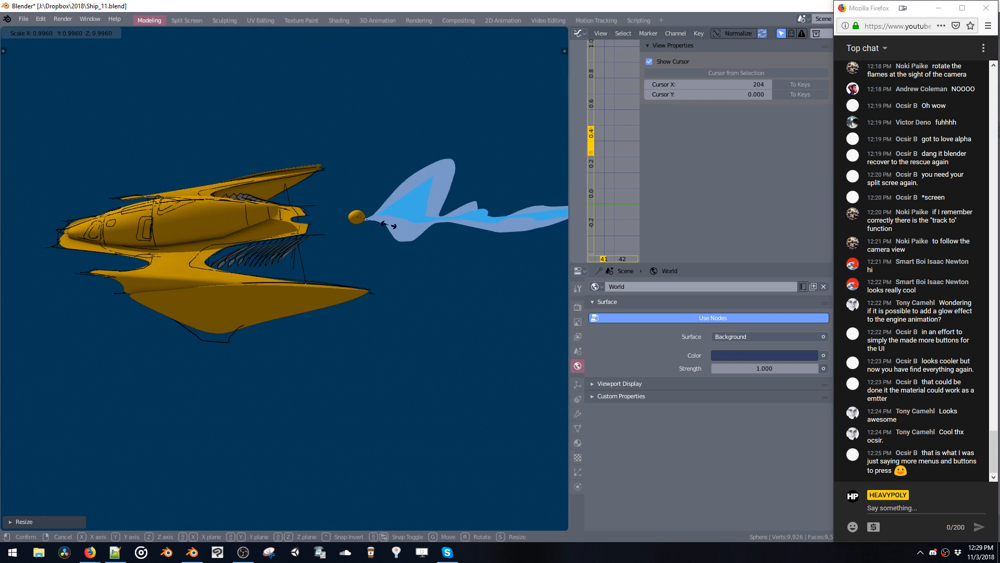
Set the Solid shading color mode to Material.
{"action": "left_click", "coordinate": [469, 32]}
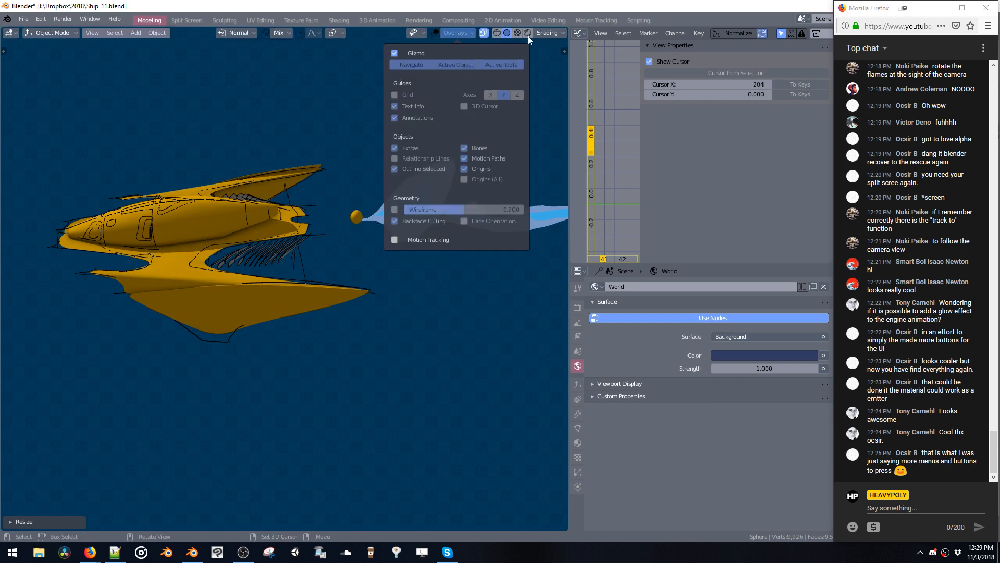
{"action": "left_click", "coordinate": [547, 32]}
{"action": "left_click", "coordinate": [533, 95]}
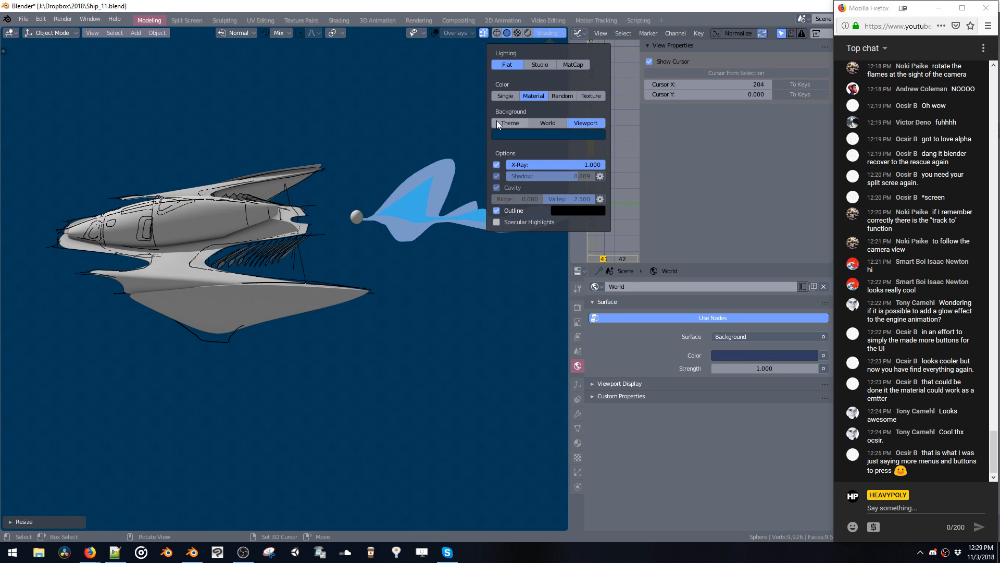
{"action": "mouse_move", "coordinate": [424, 113]}
{"action": "middle_mouse_down"}
{"action": "mouse_move", "coordinate": [429, 144]}
{"action": "mouse_move", "coordinate": [377, 111]}
{"action": "mouse_move", "coordinate": [412, 137]}
{"action": "middle_mouse_up"}
Delete the UV sphere and set the Solid shading color back to Single with the Viewport background.
{"action": "key", "text": "Delete"}
{"action": "left_click", "coordinate": [542, 33]}
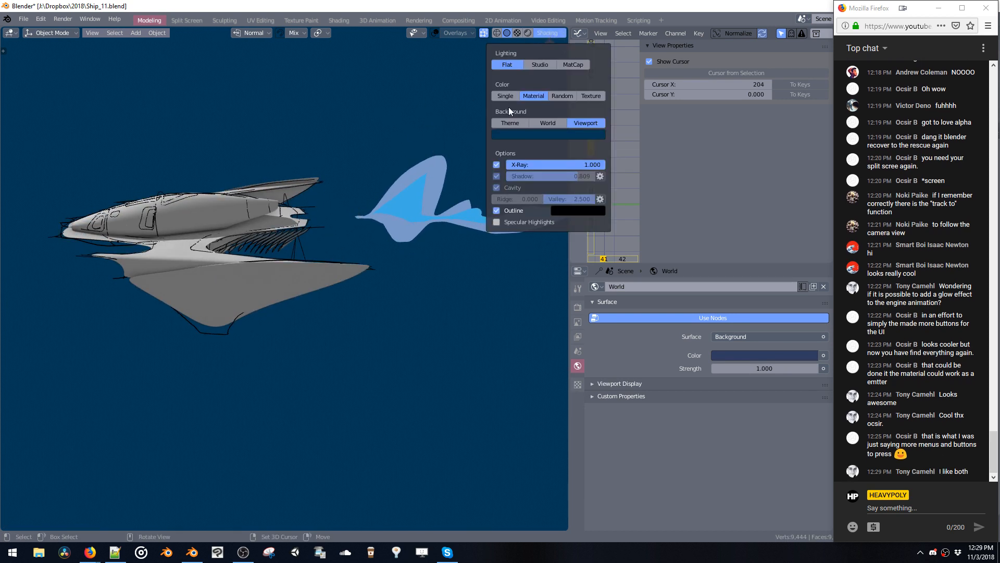
{"action": "left_click", "coordinate": [510, 133]}
{"action": "left_click", "coordinate": [506, 95]}
{"action": "left_click", "coordinate": [563, 134]}
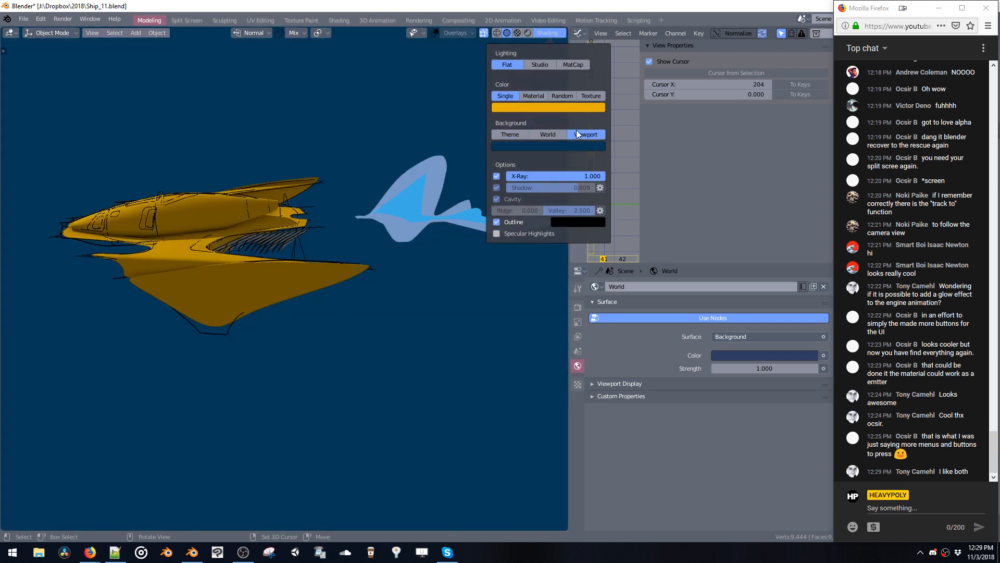
Play the animation to check the ship and flame in Solid shading.
{"action": "mouse_move", "coordinate": [320, 119]}
{"action": "middle_mouse_down"}
{"action": "mouse_move", "coordinate": [422, 126]}
{"action": "mouse_move", "coordinate": [317, 150]}
{"action": "mouse_move", "coordinate": [385, 150]}
{"action": "mouse_move", "coordinate": [417, 136]}
{"action": "middle_mouse_up"}
{"action": "key", "text": "comma"}
{"action": "key", "text": "Escape"}
{"action": "key", "text": "space"}
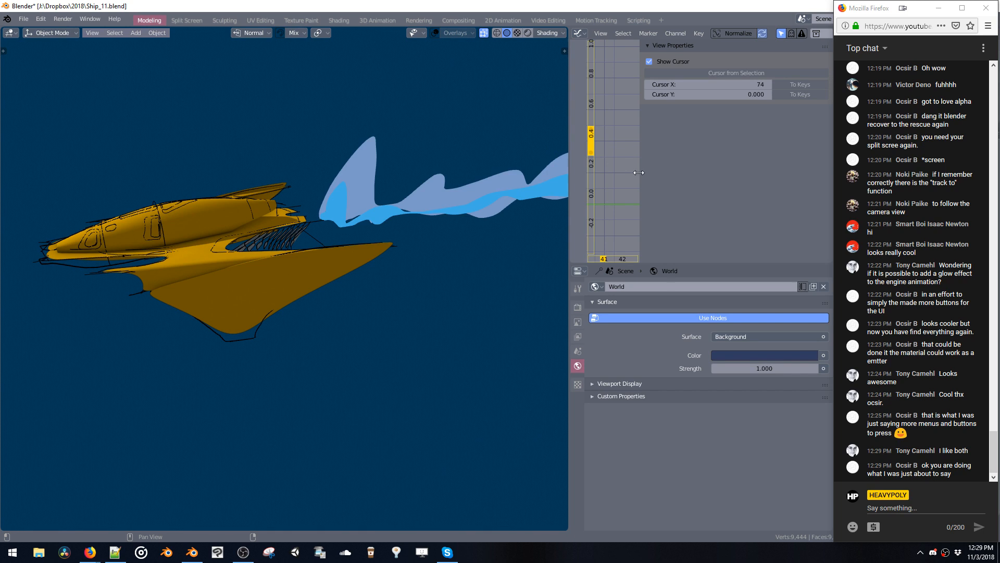
Change the Graph Editor area to a Dope Sheet and scrub the playhead back to the start of the animation.
{"action": "left_click_drag", "start_coordinate": [638, 173], "coordinate": [751, 172]}
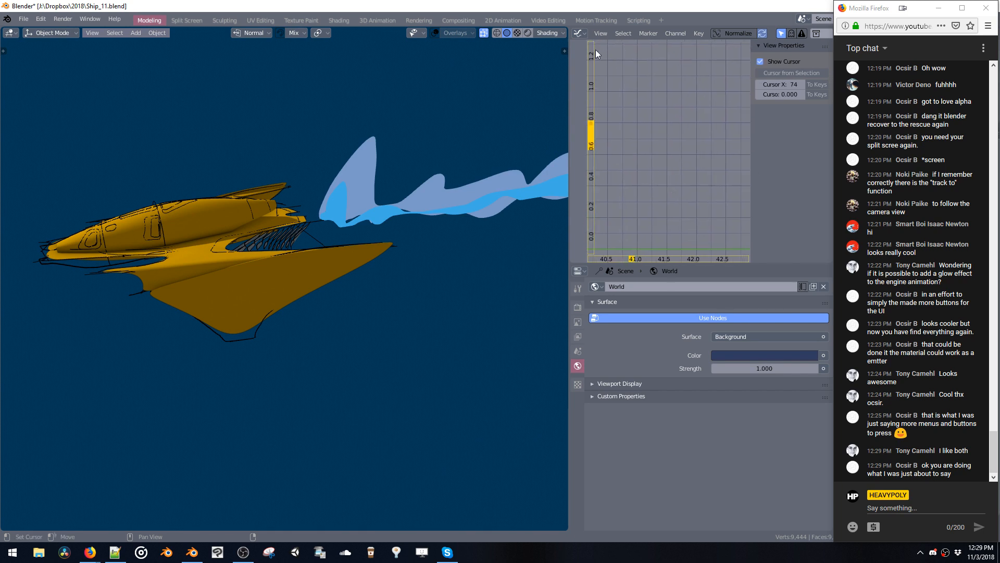
{"action": "left_click", "coordinate": [580, 33]}
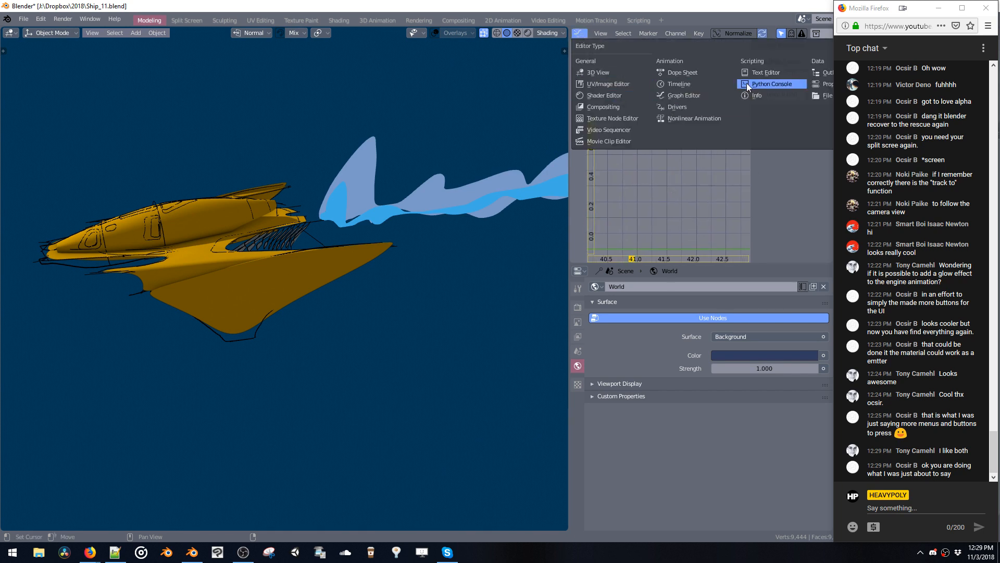
{"action": "left_click", "coordinate": [705, 73]}
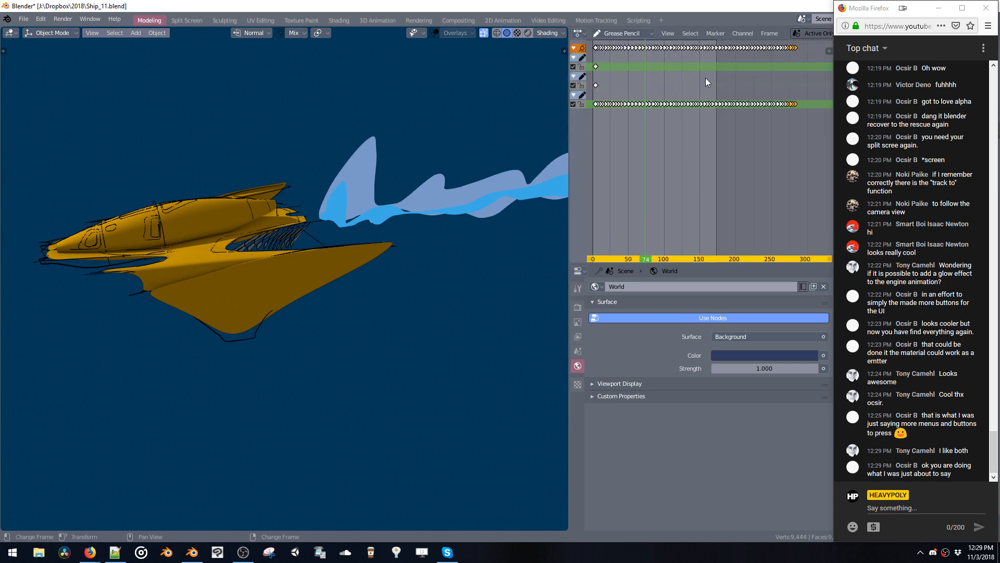
{"action": "left_click_drag", "start_coordinate": [621, 128], "coordinate": [588, 139]}
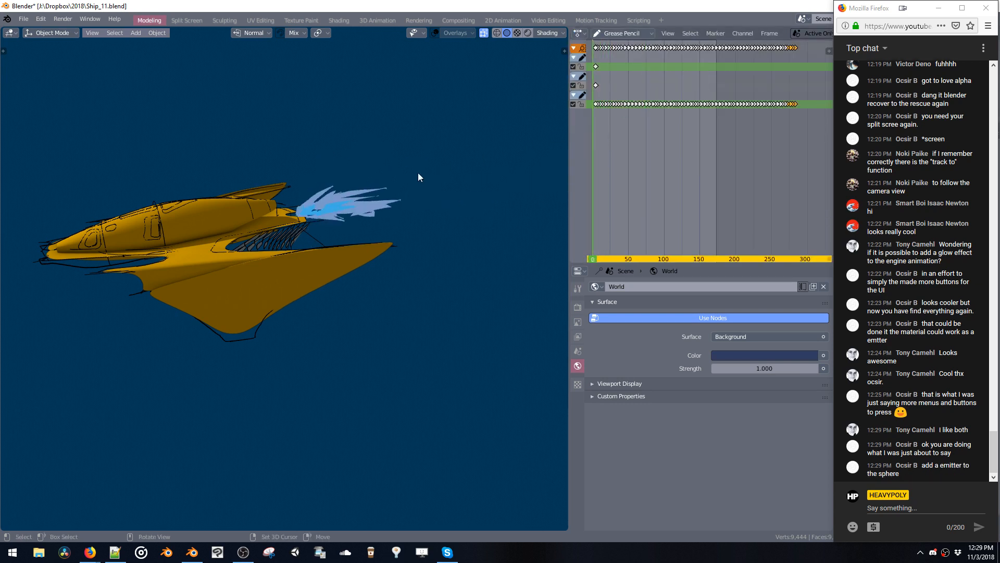
{"action": "middle_click_drag", "start_coordinate": [417, 173], "coordinate": [397, 172]}
{"action": "key", "text": "shift+v"}
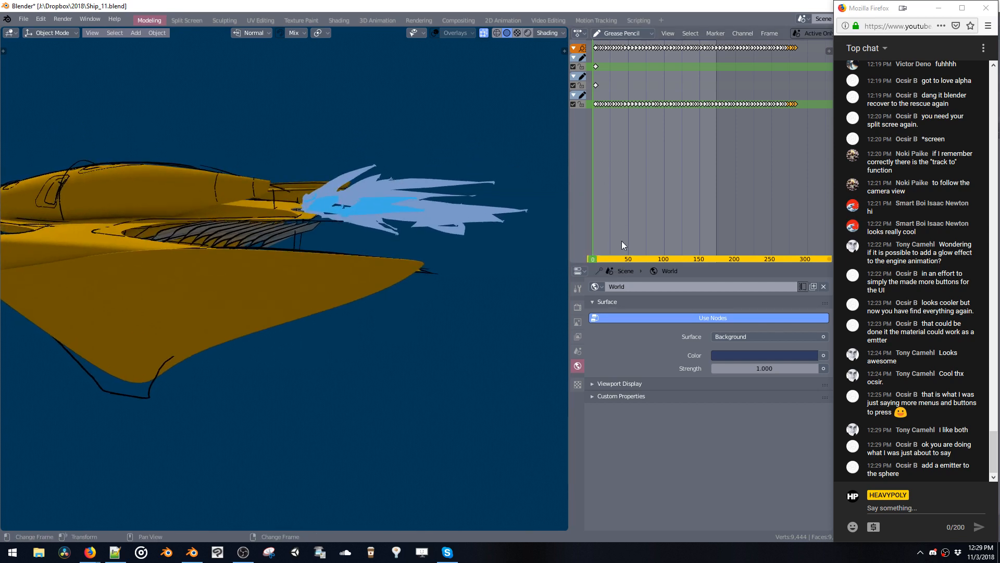
{"action": "key", "text": "ctrl+alt+shift+space"}
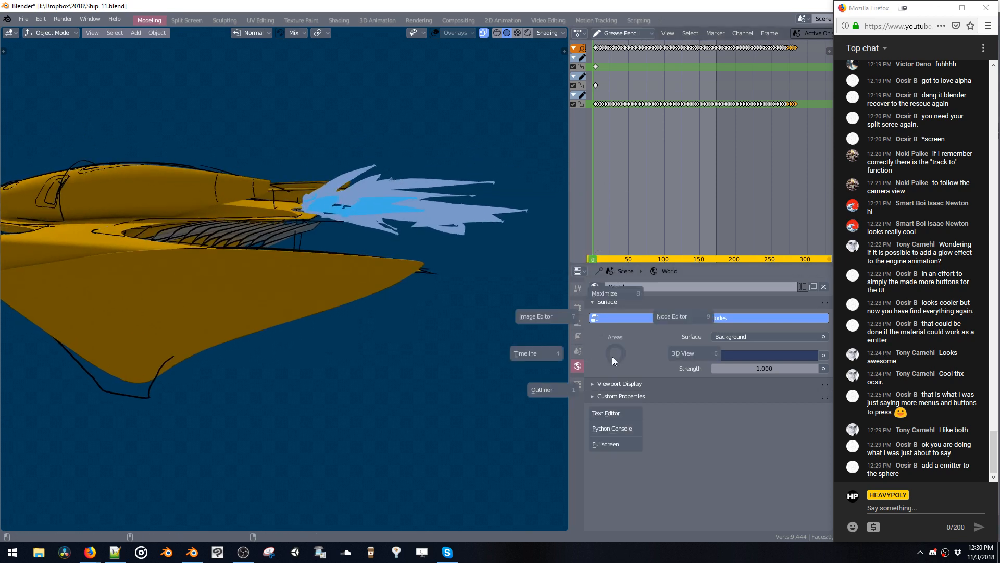
{"action": "key", "text": "Escape"}
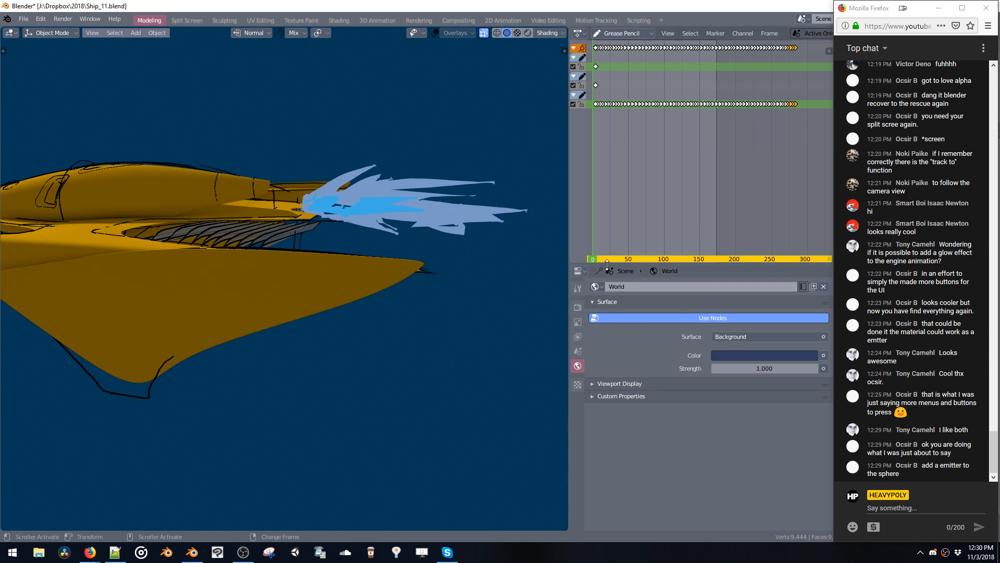
{"action": "left_click", "coordinate": [579, 271]}
{"action": "left_click", "coordinate": [828, 202]}
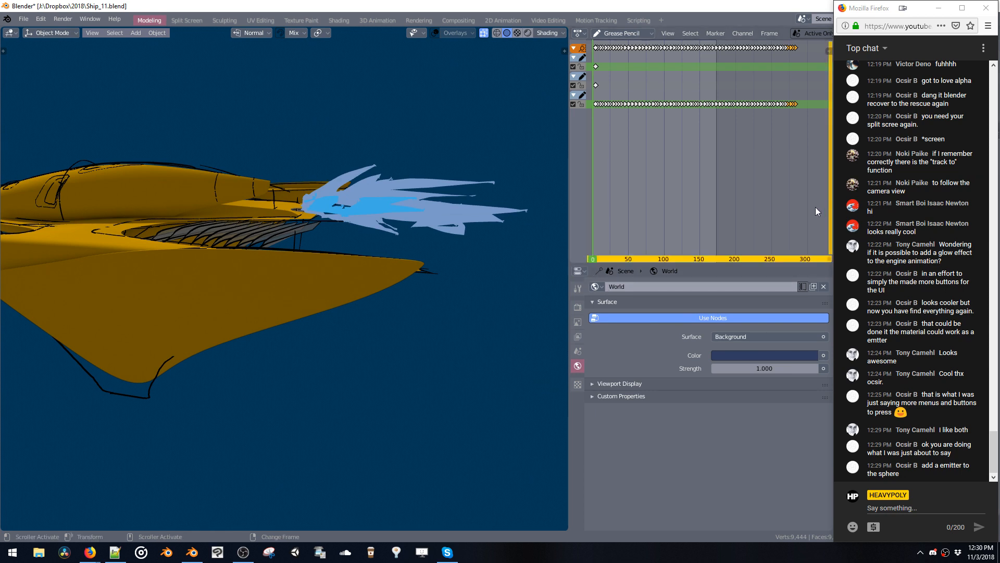
{"action": "left_click", "coordinate": [579, 271]}
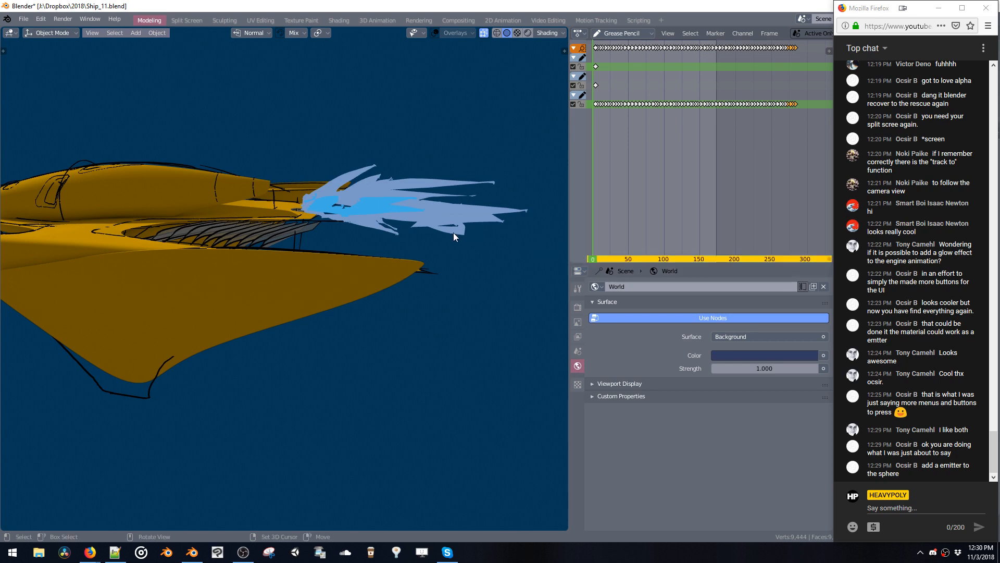
Change the Dope Sheet area to an Outliner and select the Engine object.
{"action": "left_click", "coordinate": [580, 34]}
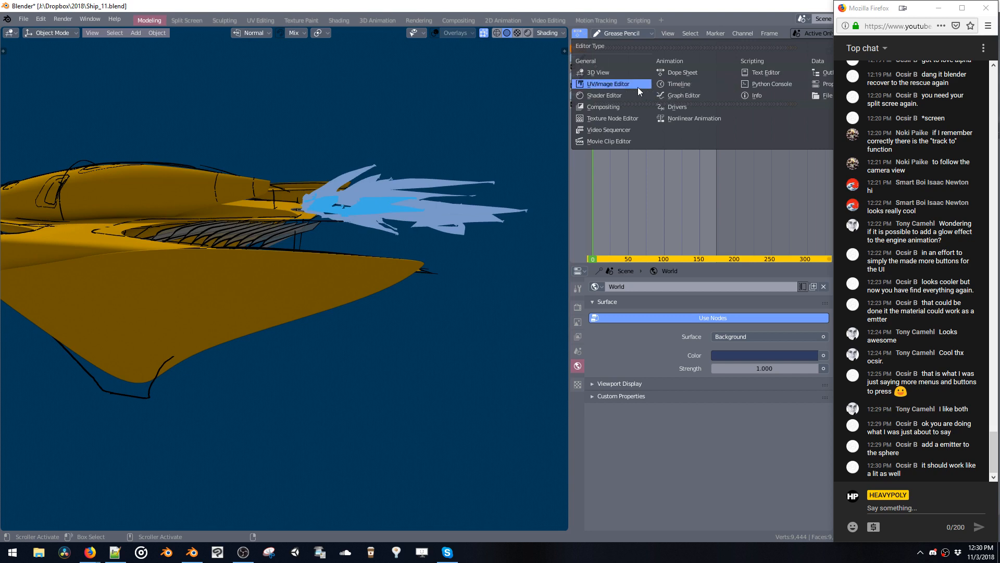
{"action": "left_click", "coordinate": [819, 73]}
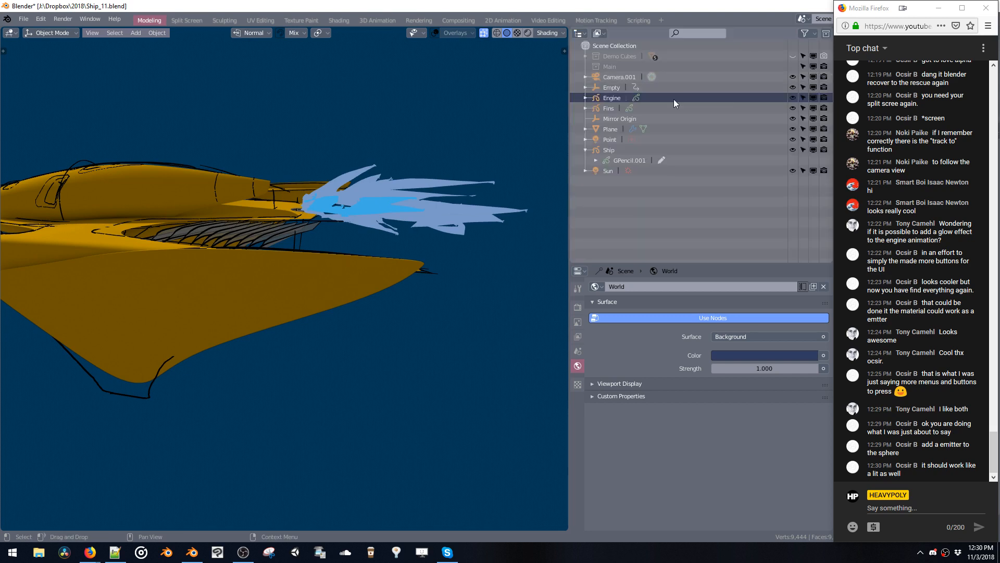
{"action": "left_click", "coordinate": [606, 98]}
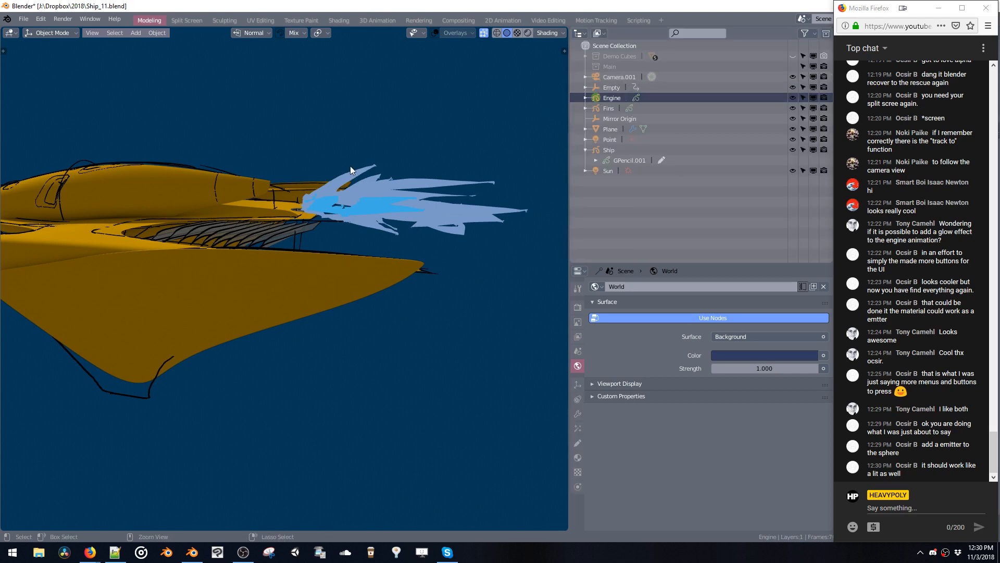
Switch the viewport to Wireframe shading around the engine flame.
{"action": "middle_click_drag", "start_coordinate": [350, 166], "coordinate": [387, 205]}
{"action": "mouse_move", "coordinate": [365, 213]}
{"action": "middle_mouse_down"}
{"action": "mouse_move", "coordinate": [357, 194]}
{"action": "mouse_move", "coordinate": [425, 224]}
{"action": "middle_mouse_up"}
{"action": "key", "text": "z"}
{"action": "left_click", "coordinate": [307, 163]}
{"action": "scroll", "coordinate": [371, 197], "scroll_direction": "up", "scroll_amount": 3}
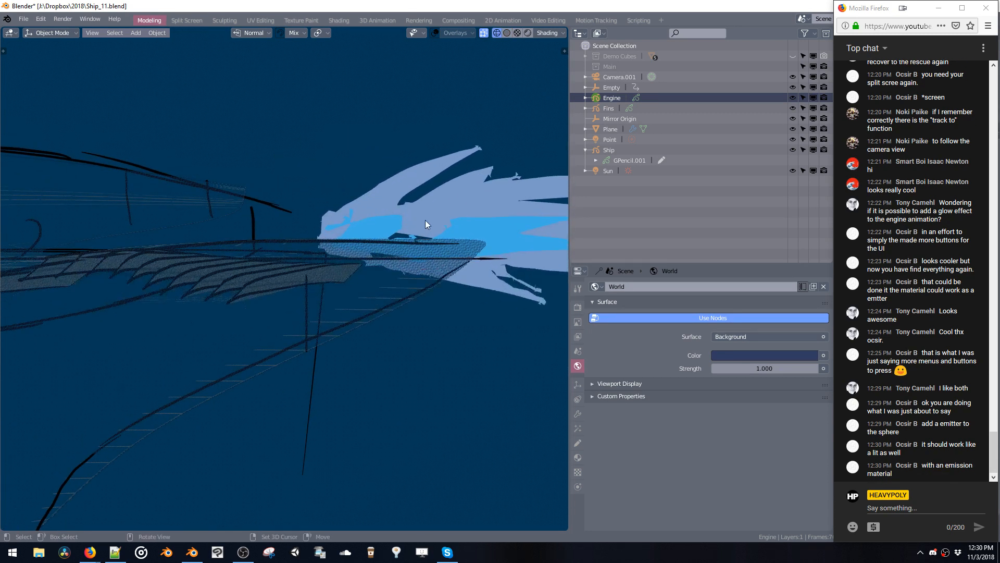
Copy the flame's Material.003 and set the copy's fill color to white.
{"action": "key", "text": "shift+v"}
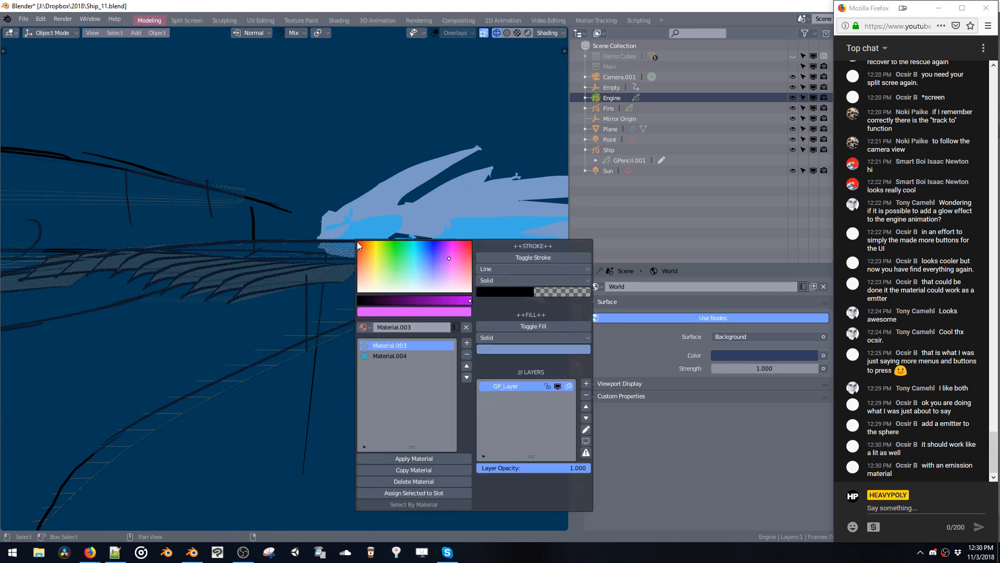
{"action": "left_click", "coordinate": [413, 471]}
{"action": "left_click", "coordinate": [498, 348]}
{"action": "left_click", "coordinate": [488, 263]}
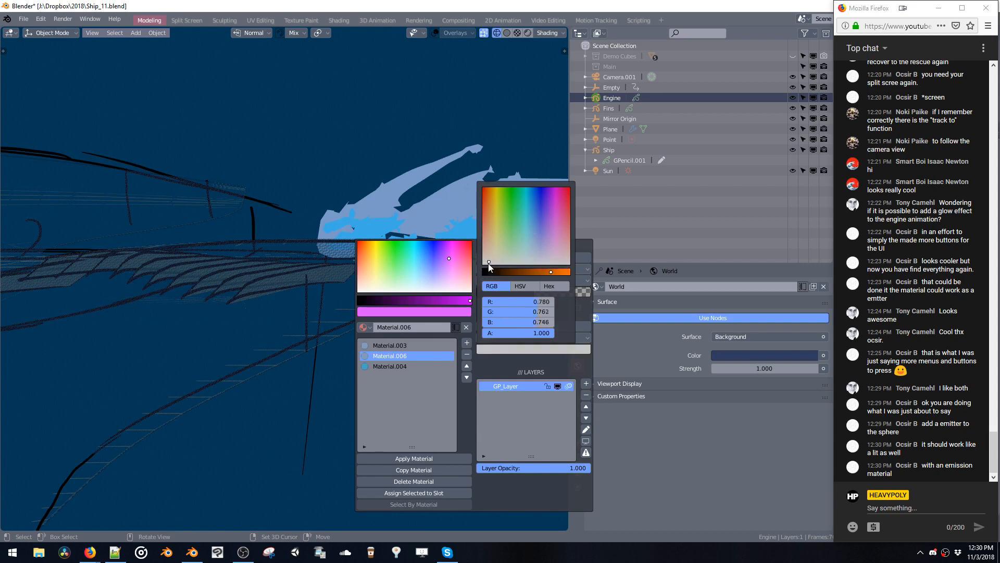
{"action": "left_click_drag", "start_coordinate": [489, 263], "coordinate": [559, 272]}
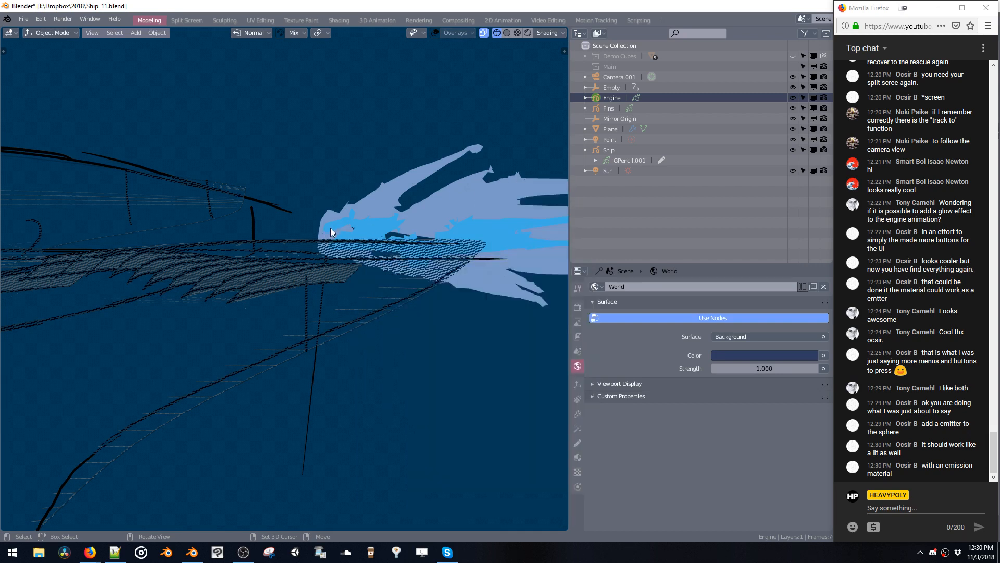
Switch the Engine object to Draw mode and try a white core stroke at the flame's base.
{"action": "key", "text": "ctrl+Tab"}
{"action": "left_click", "coordinate": [274, 196]}
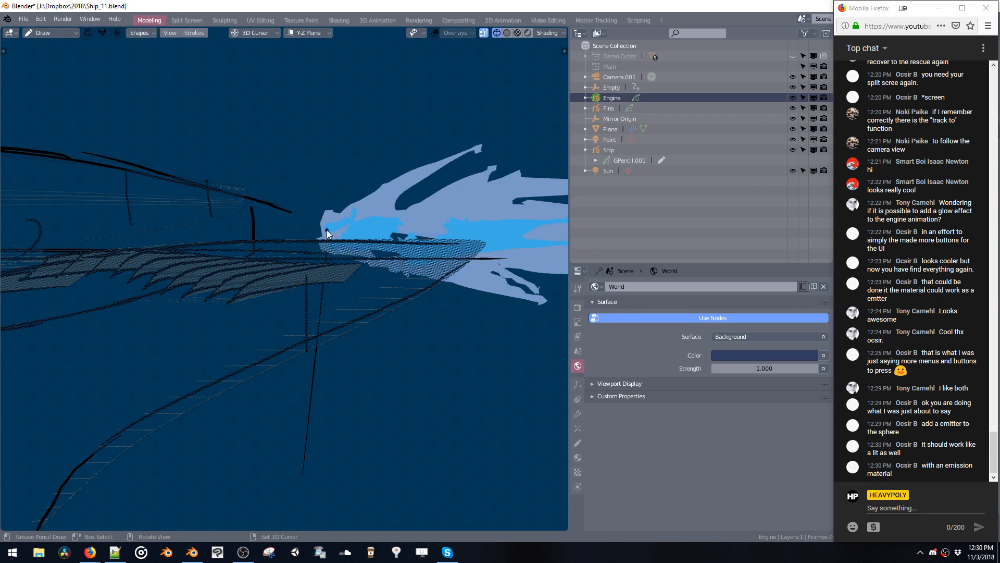
{"action": "mouse_move", "coordinate": [326, 236]}
{"action": "left_mouse_down"}
{"action": "mouse_move", "coordinate": [432, 244]}
{"action": "mouse_move", "coordinate": [308, 252]}
{"action": "left_mouse_up"}
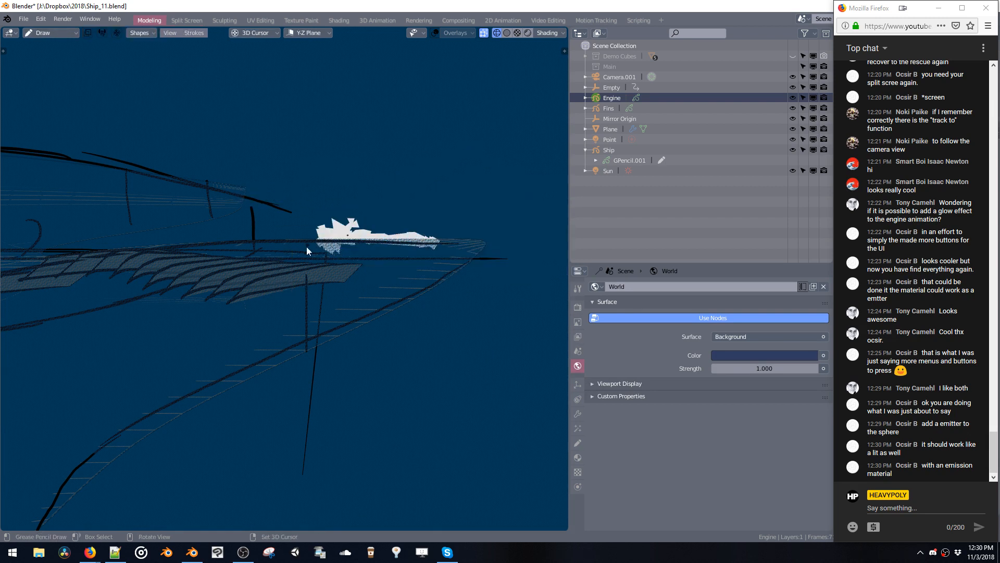
Set the viewport to the Right view for drawing on the flame.
{"action": "mouse_move", "coordinate": [354, 240]}
{"action": "middle_mouse_down"}
{"action": "mouse_move", "coordinate": [372, 257]}
{"action": "mouse_move", "coordinate": [330, 270]}
{"action": "mouse_move", "coordinate": [372, 248]}
{"action": "middle_mouse_up"}
{"action": "key", "text": "space"}
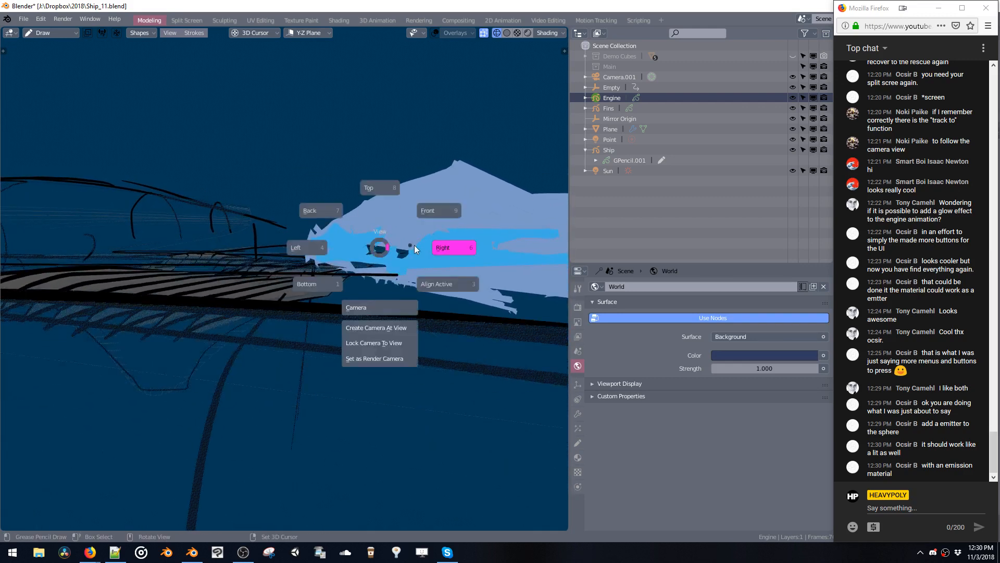
{"action": "left_click", "coordinate": [421, 250]}
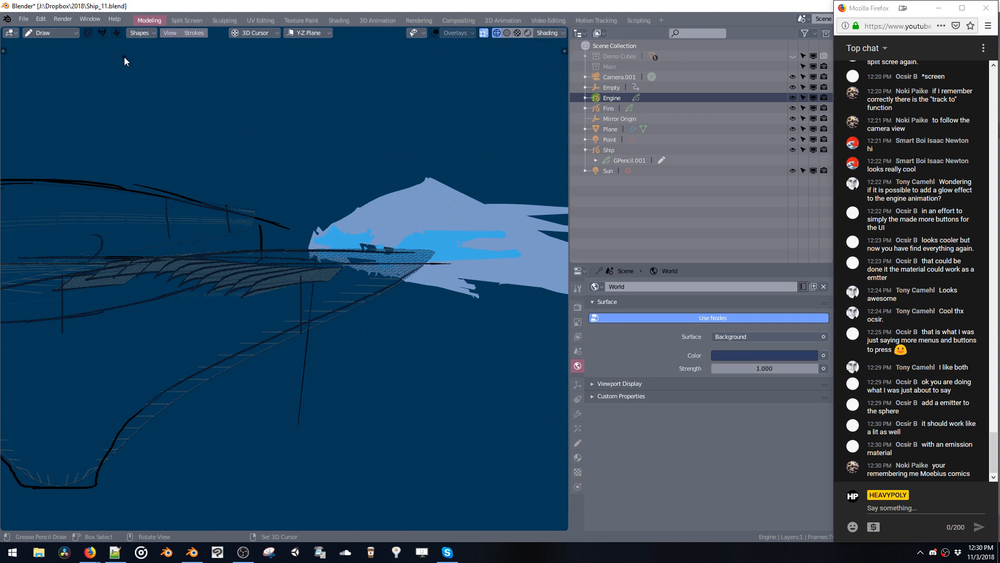
{"action": "left_click", "coordinate": [131, 93]}
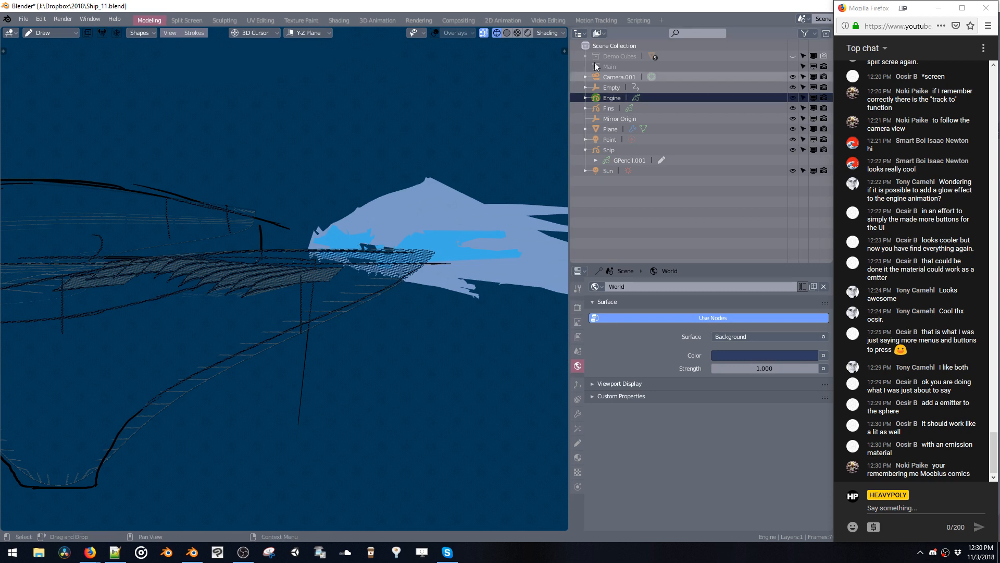
Change the Properties area to a Timeline and step forward one frame.
{"action": "left_click", "coordinate": [584, 34]}
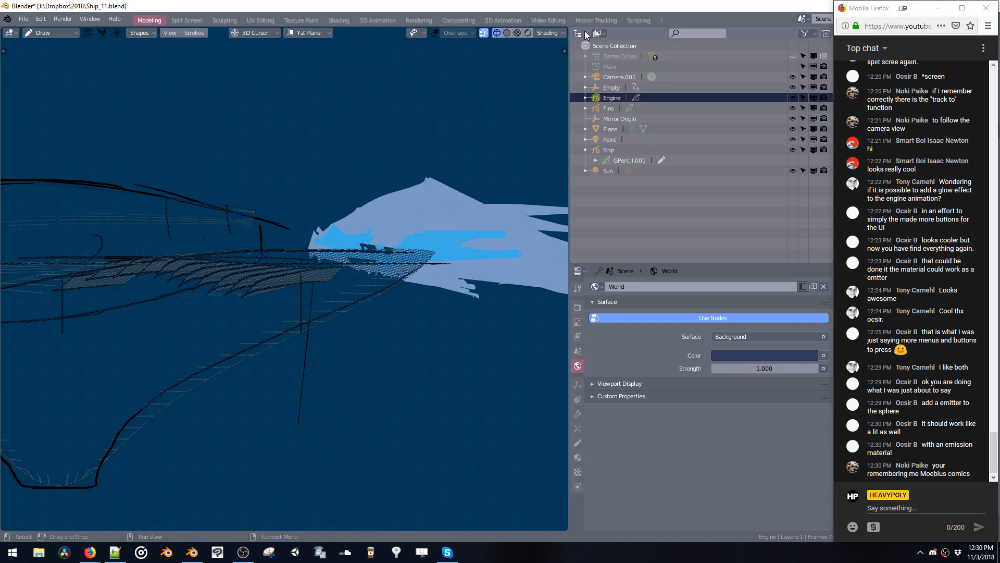
{"action": "left_click", "coordinate": [579, 271]}
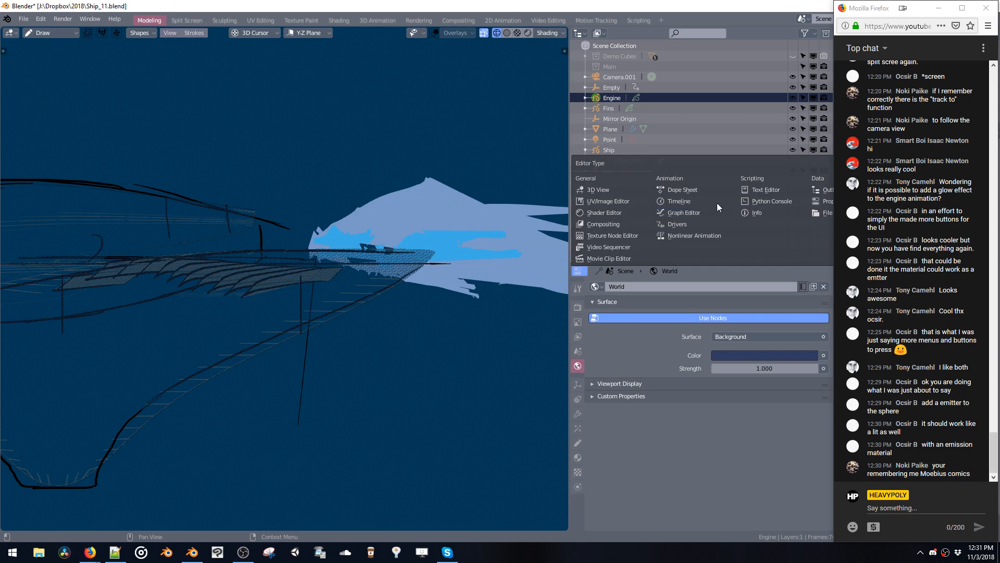
{"action": "left_click", "coordinate": [717, 202]}
{"action": "key", "text": "Right"}
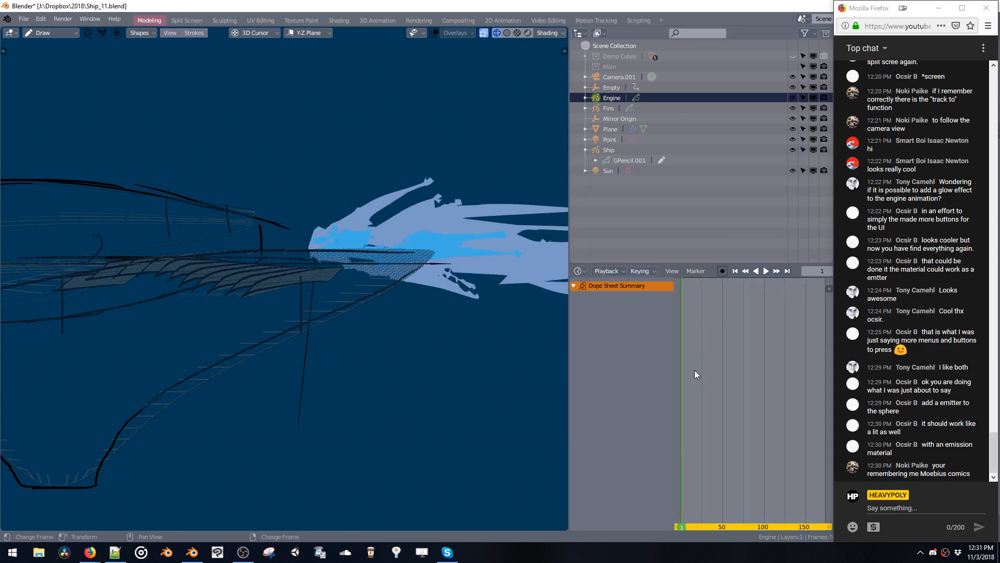
Try a short white stroke on the flame, undo it and save the file.
{"action": "mouse_move", "coordinate": [320, 255]}
{"action": "left_mouse_down"}
{"action": "mouse_move", "coordinate": [382, 252]}
{"action": "mouse_move", "coordinate": [330, 256]}
{"action": "left_mouse_up"}
{"action": "key", "text": "ctrl+z"}
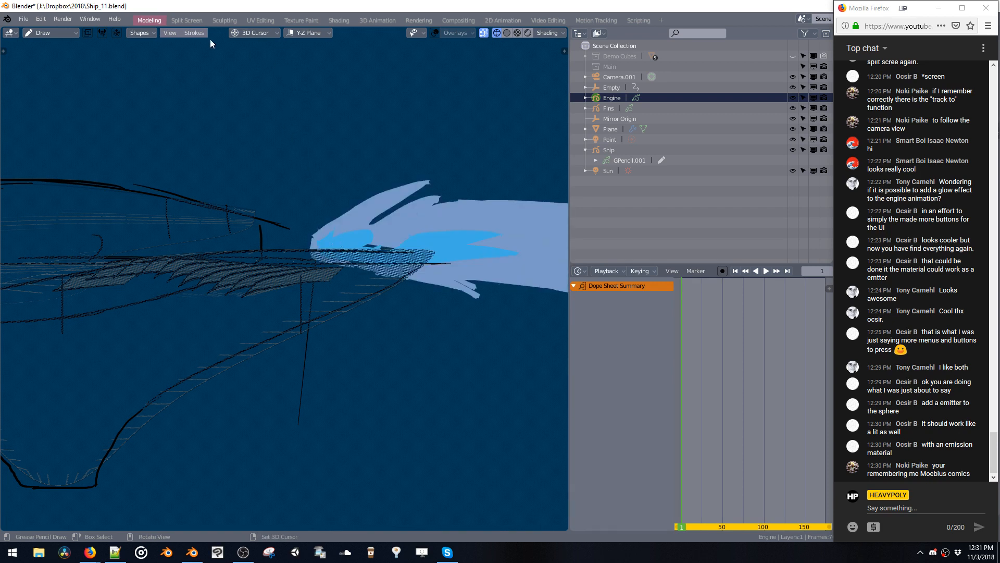
{"action": "key", "text": "ctrl+s"}
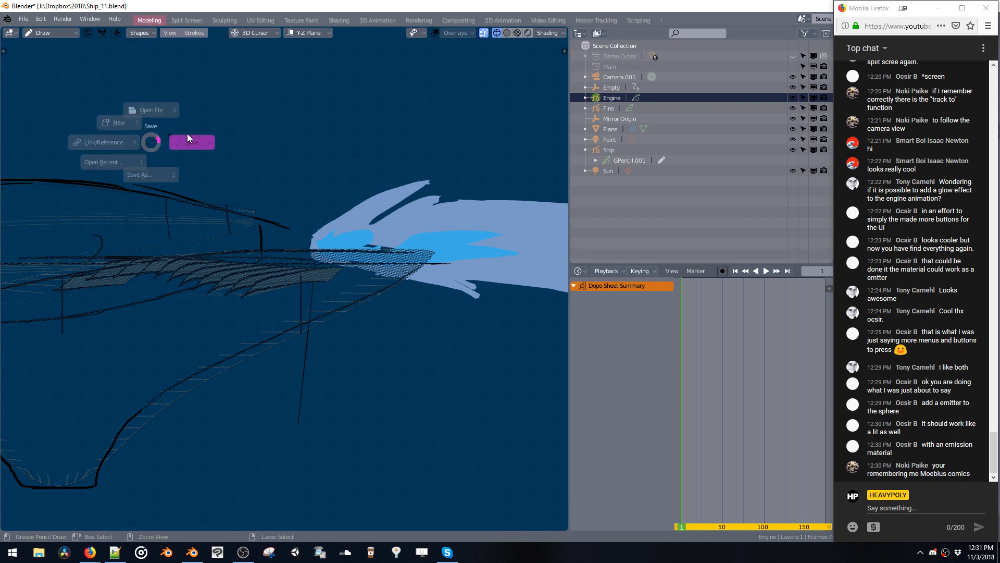
{"action": "left_click", "coordinate": [188, 137]}
{"action": "key", "text": "space"}
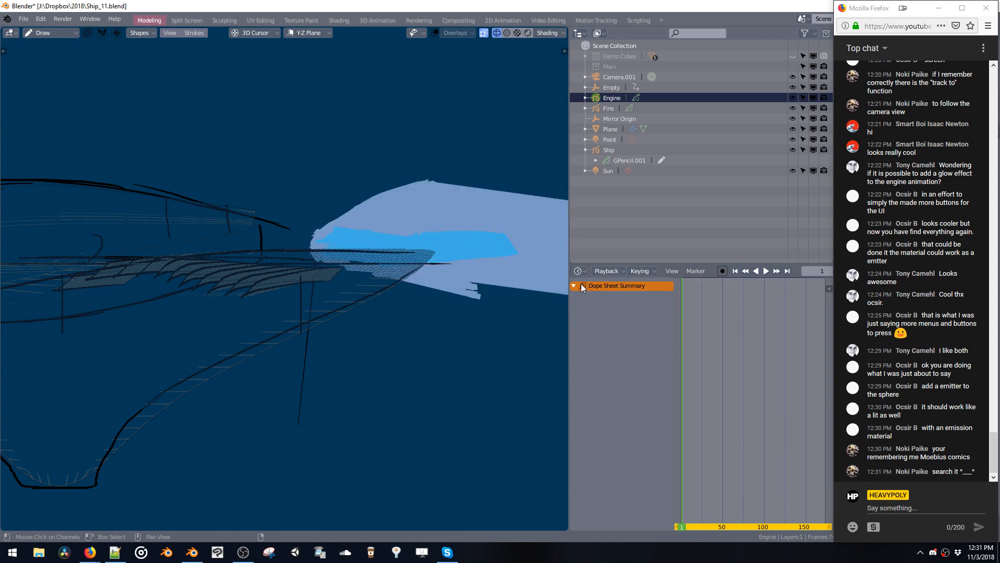
Turn the area below the Outliner into a Dope Sheet in Grease Pencil mode.
{"action": "left_click", "coordinate": [607, 271]}
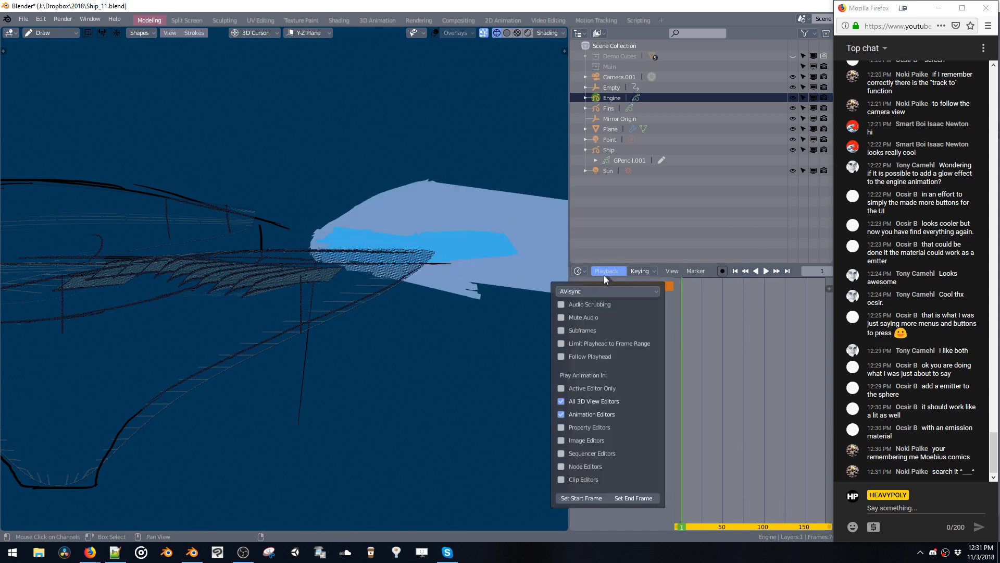
{"action": "left_click", "coordinate": [639, 269]}
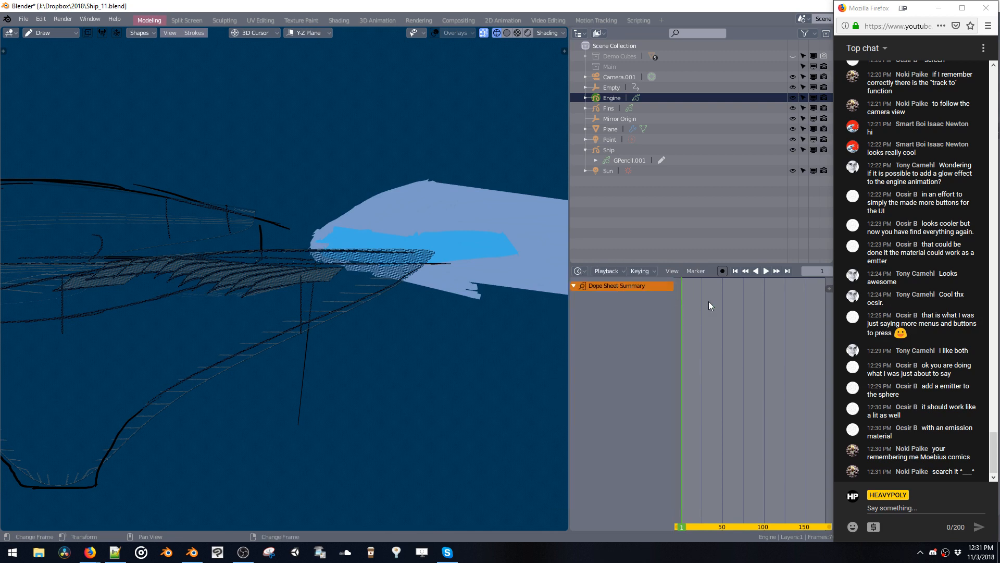
{"action": "left_click", "coordinate": [578, 272]}
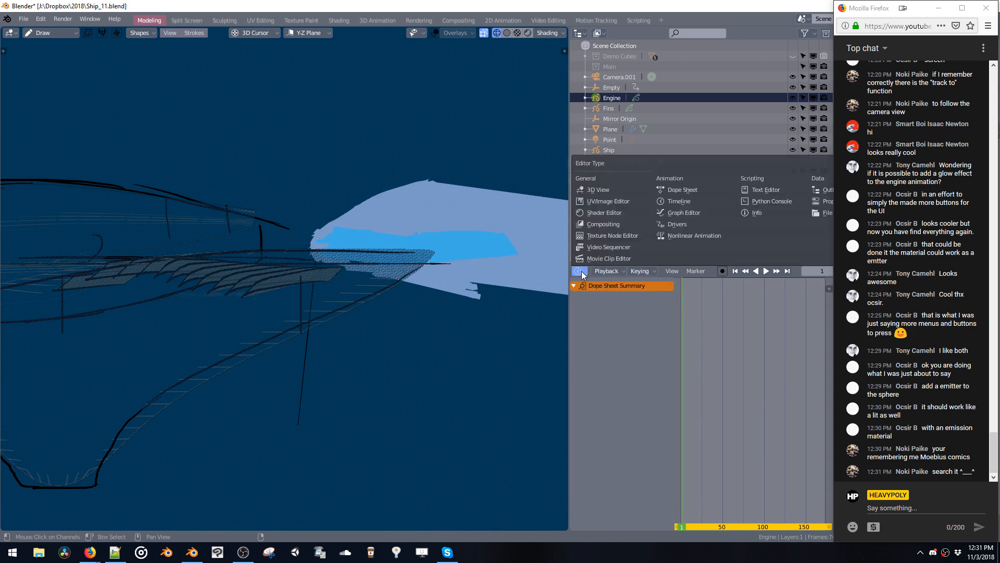
{"action": "left_click", "coordinate": [678, 189]}
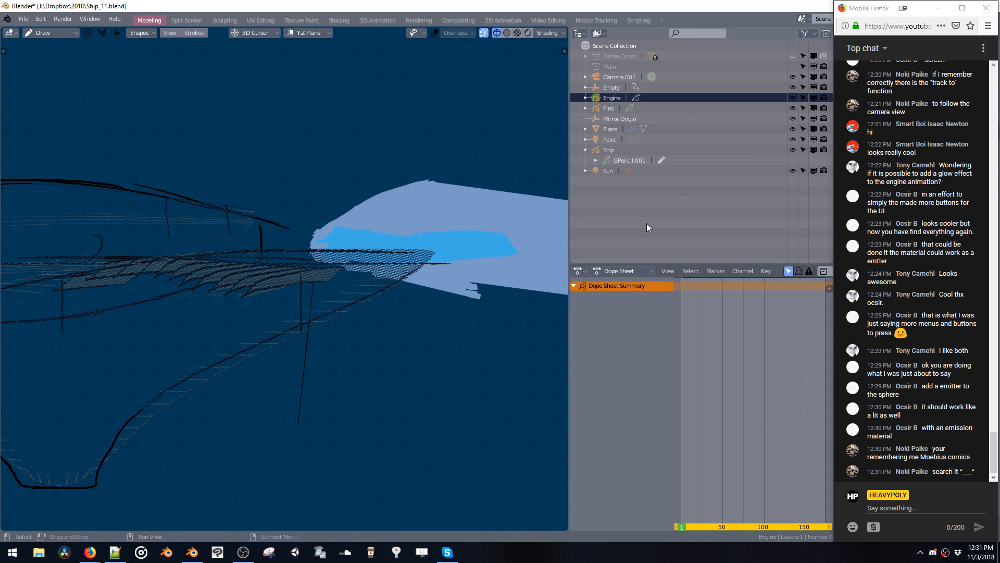
{"action": "left_click", "coordinate": [606, 273]}
{"action": "left_click", "coordinate": [620, 224]}
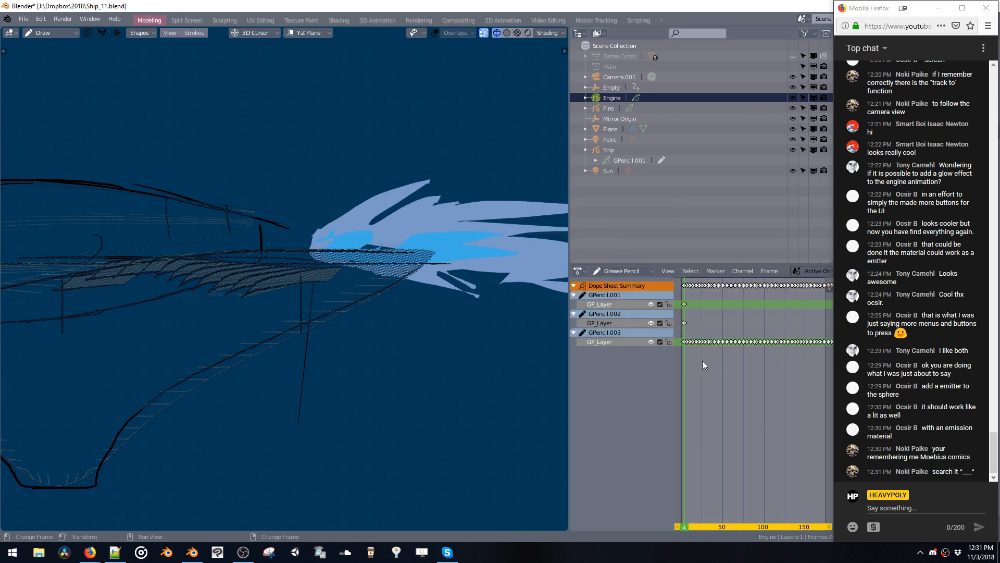
Draw a white core at the base of the flame on the keyframe at frame 4.
{"action": "middle_click_drag", "start_coordinate": [693, 345], "coordinate": [733, 343], "text": "ctrl"}
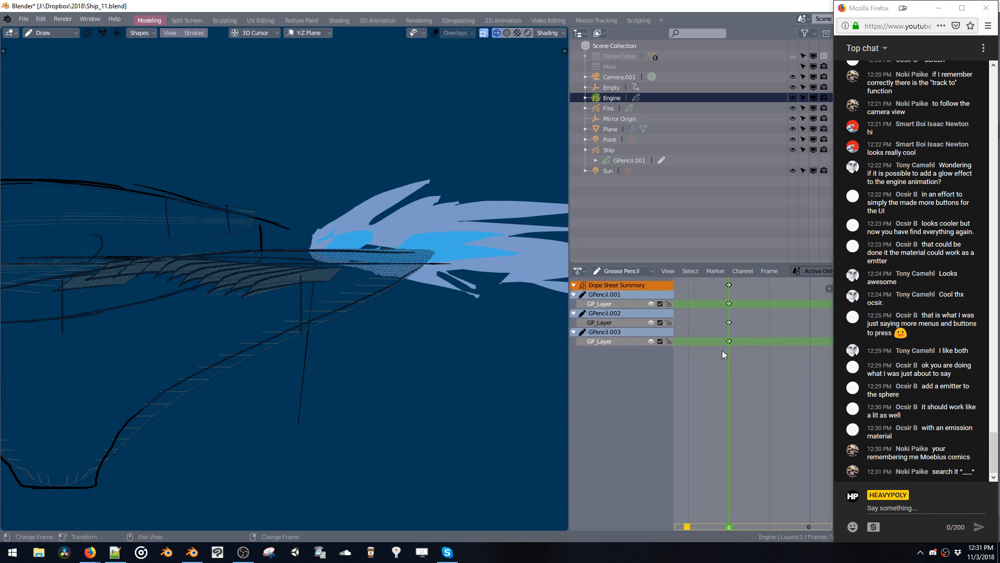
{"action": "key", "text": "Right"}
{"action": "key", "text": "Left"}
{"action": "mouse_move", "coordinate": [336, 249]}
{"action": "left_mouse_down"}
{"action": "mouse_move", "coordinate": [375, 203]}
{"action": "mouse_move", "coordinate": [424, 252]}
{"action": "mouse_move", "coordinate": [336, 260]}
{"action": "left_mouse_up"}
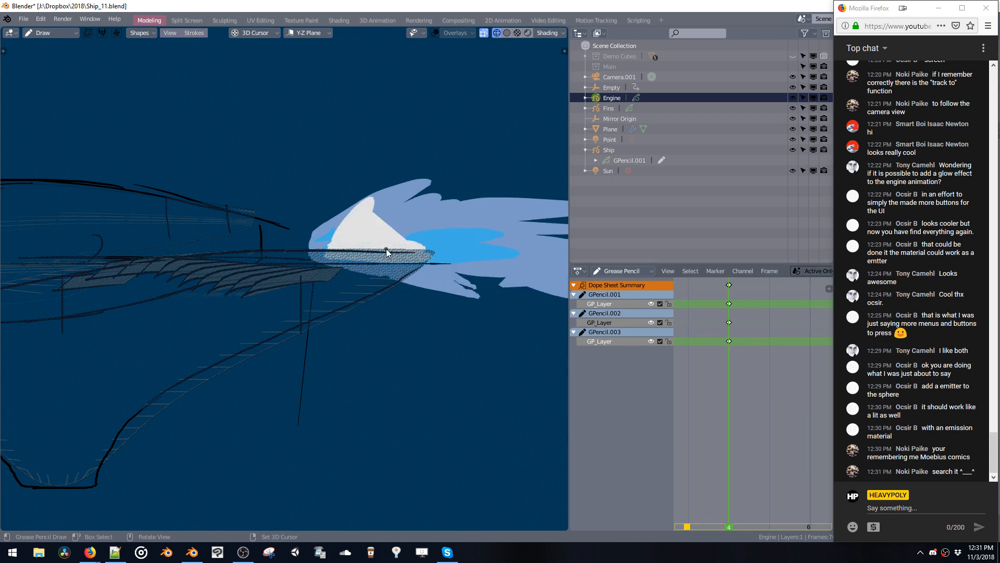
Advance to the flame keyframe at frame 7 and draw a white core at the nozzle.
{"action": "middle_click_drag", "start_coordinate": [386, 251], "coordinate": [386, 295]}
{"action": "key", "text": "Right"}
{"action": "key", "text": "Right"}
{"action": "key", "text": "Right"}
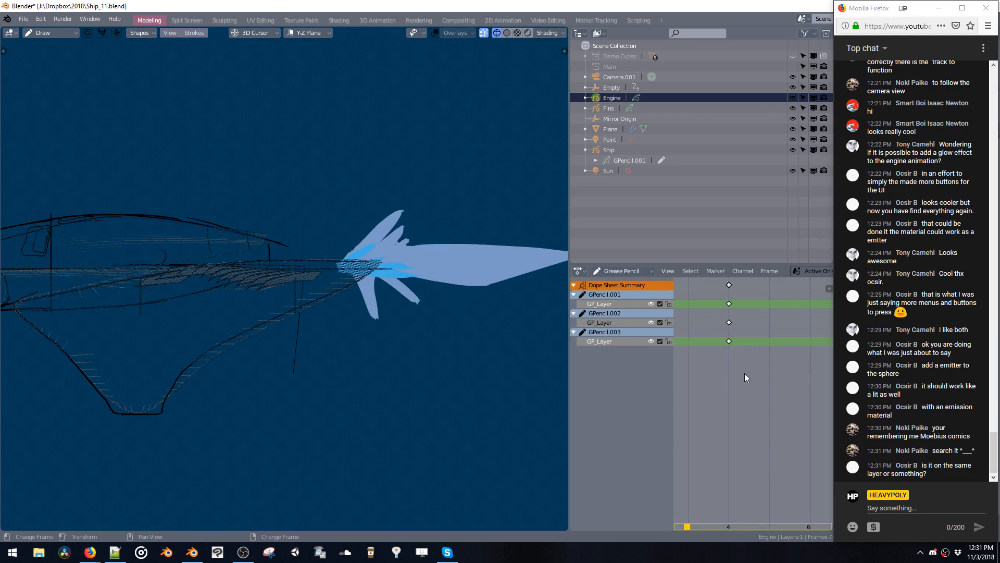
{"action": "scroll", "coordinate": [745, 373], "scroll_direction": "down", "scroll_amount": 4}
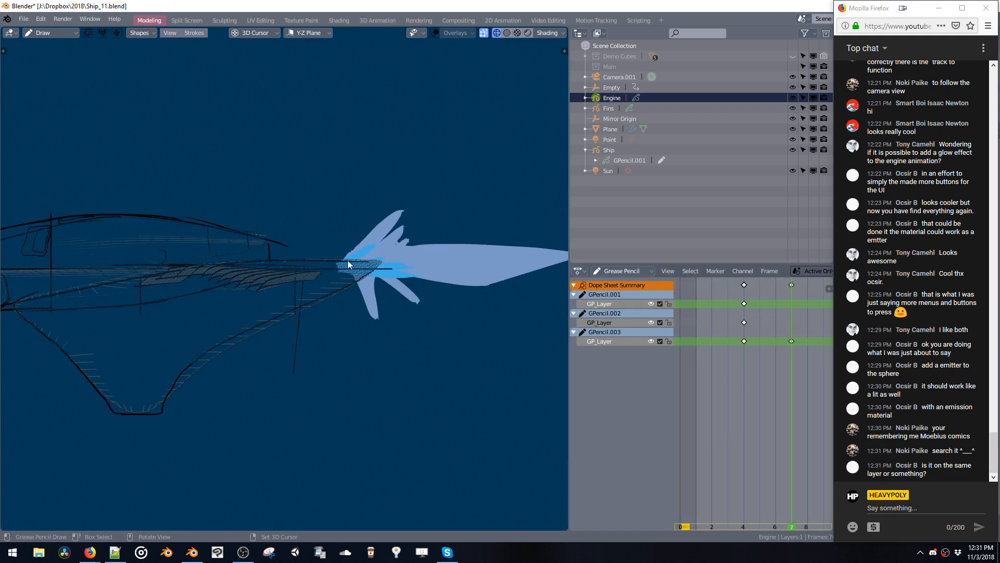
{"action": "left_click_drag", "start_coordinate": [348, 261], "coordinate": [417, 272]}
{"action": "middle_click_drag", "start_coordinate": [455, 281], "coordinate": [452, 327], "text": "ctrl"}
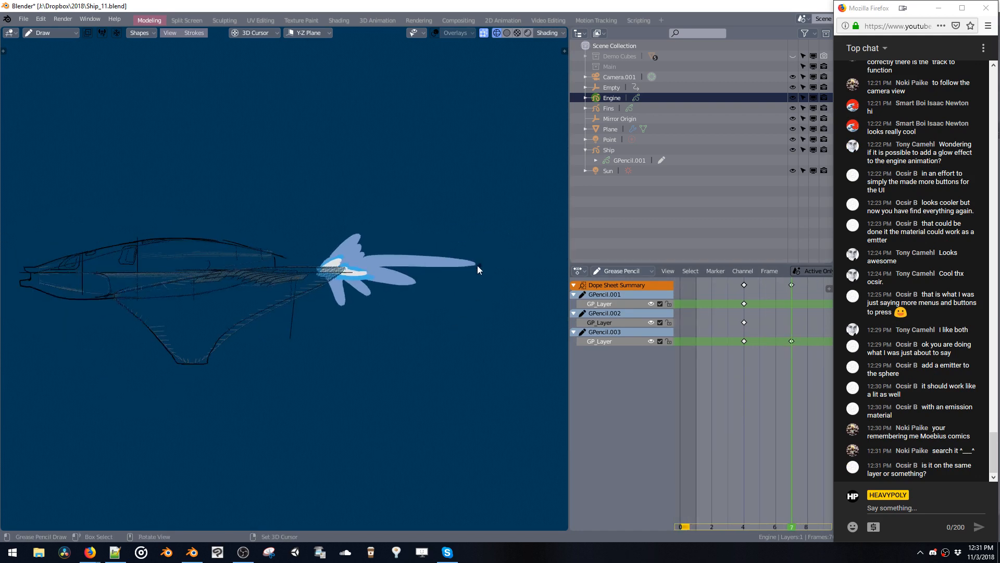
Advance to the flame keyframe at frame 11 and draw a white core at the nozzle.
{"action": "key", "text": "Right"}
{"action": "key", "text": "Right"}
{"action": "scroll", "coordinate": [765, 361], "scroll_direction": "down", "scroll_amount": 4}
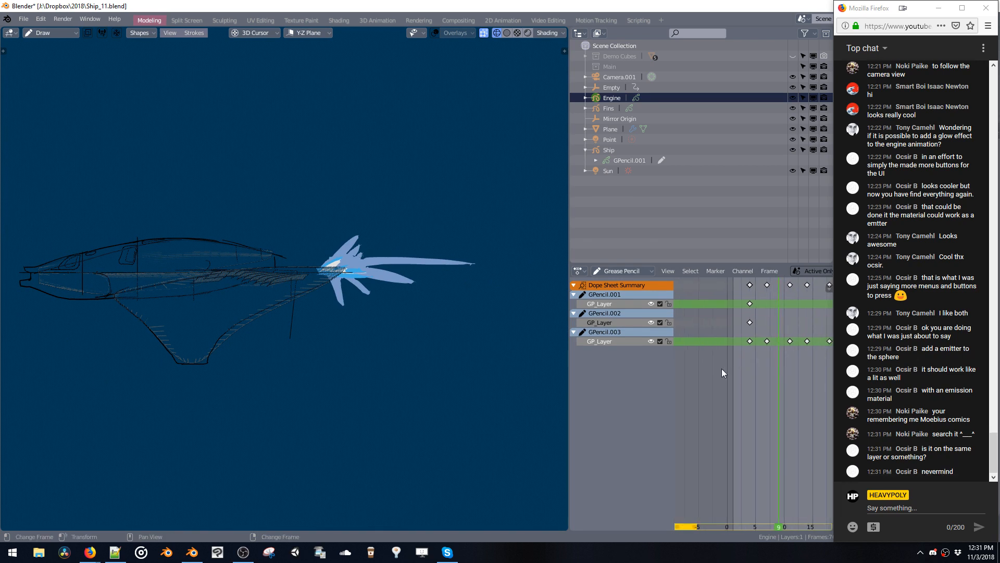
{"action": "key", "text": "Right"}
{"action": "key", "text": "Right"}
{"action": "key", "text": "Right"}
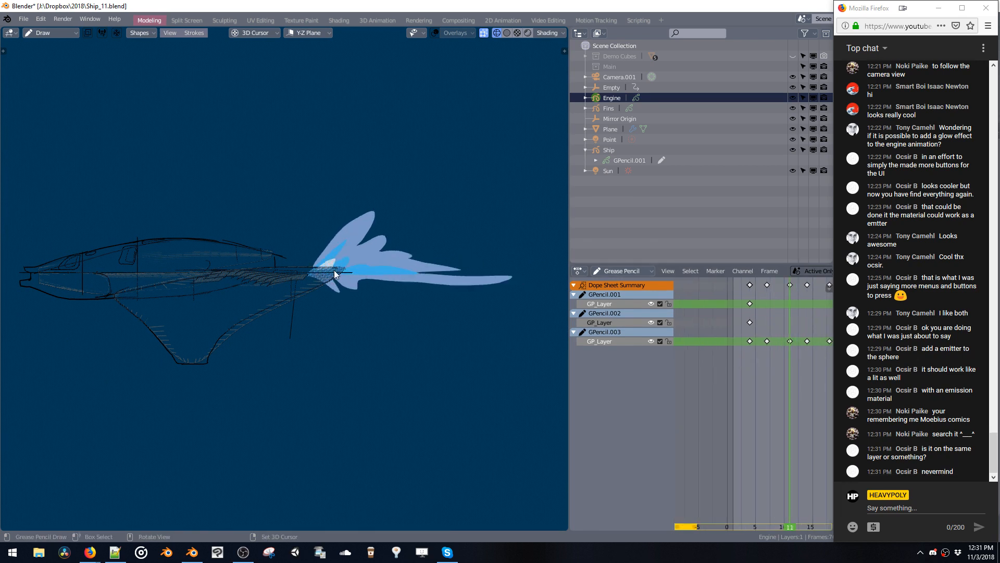
{"action": "left_click_drag", "start_coordinate": [334, 270], "coordinate": [320, 276]}
Draw white cores at the nozzle on the flame keyframes at frames 14 and 18.
{"action": "key", "text": "Right"}
{"action": "key", "text": "Right"}
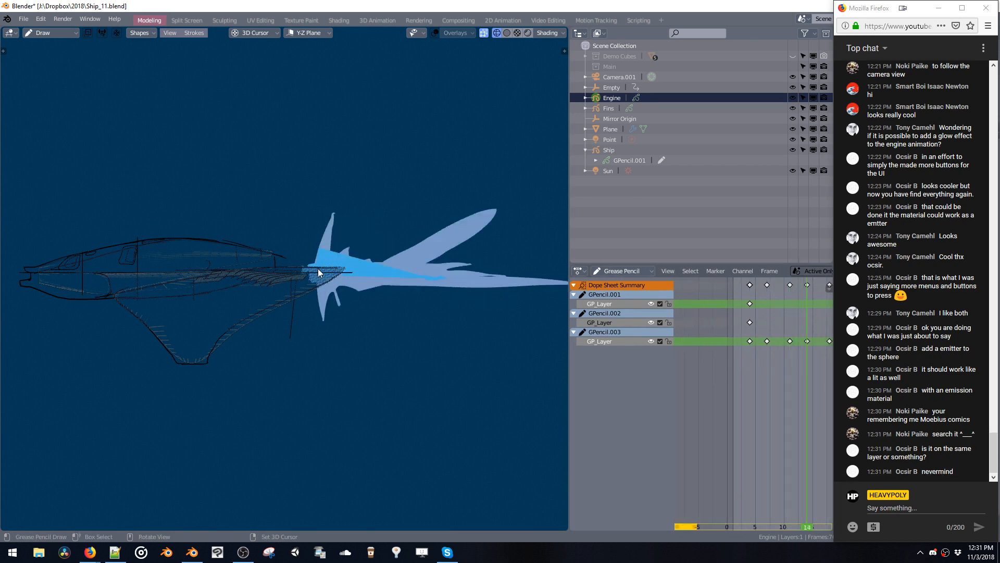
{"action": "key", "text": "Right"}
{"action": "key", "text": "Right"}
{"action": "key", "text": "Right"}
{"action": "key", "text": "Right"}
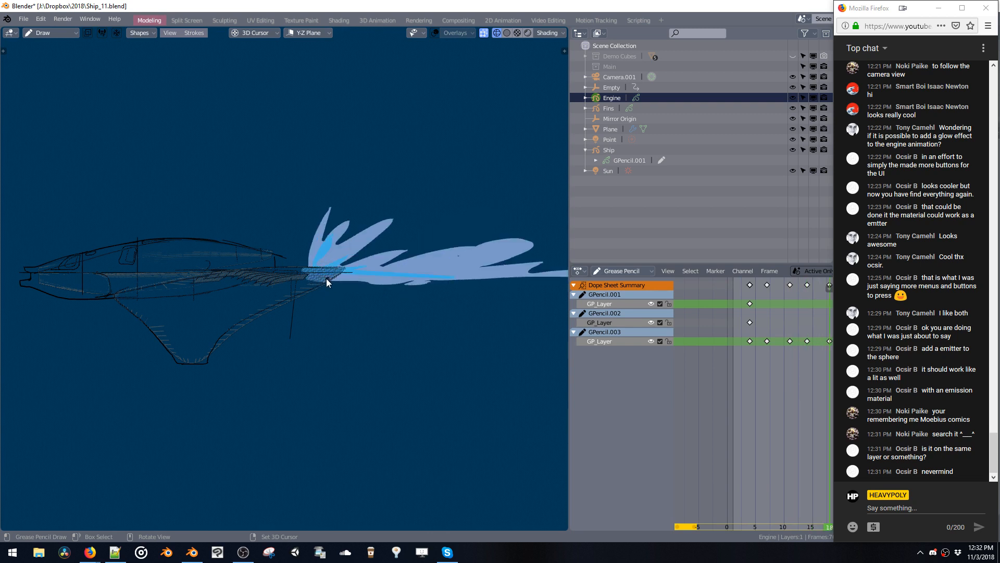
{"action": "middle_click", "coordinate": [855, 379]}
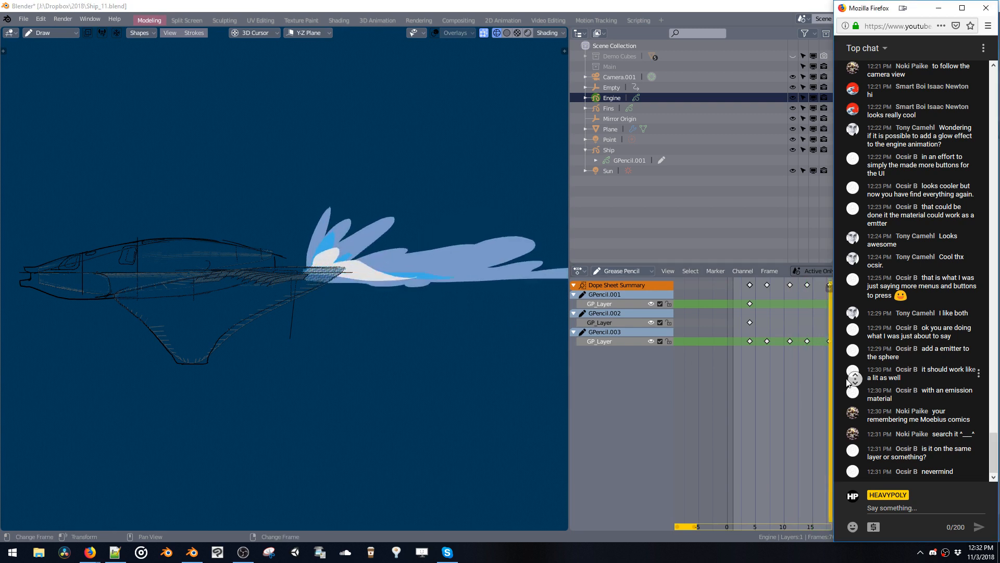
{"action": "middle_click_drag", "start_coordinate": [786, 354], "coordinate": [785, 363]}
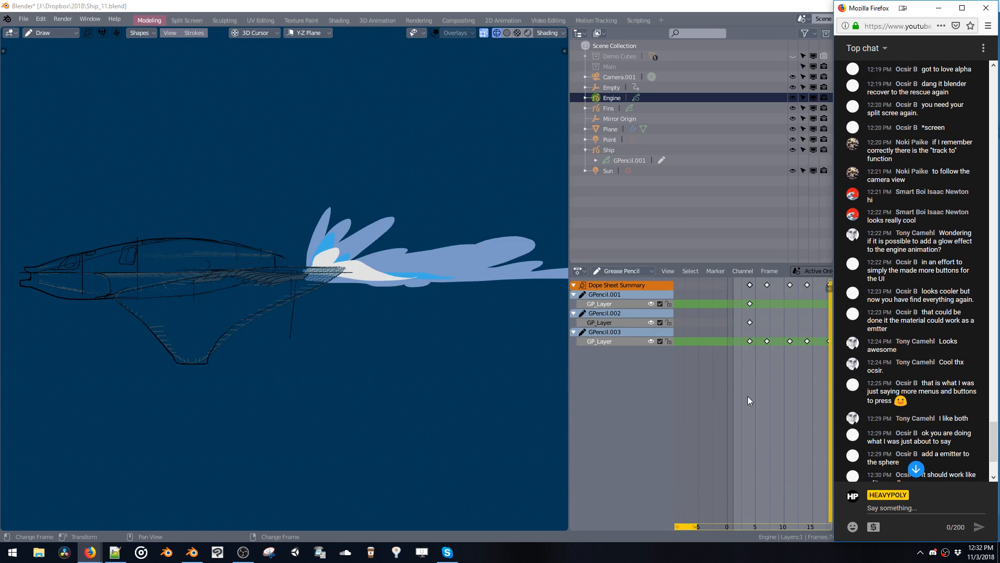
{"action": "left_click", "coordinate": [915, 470]}
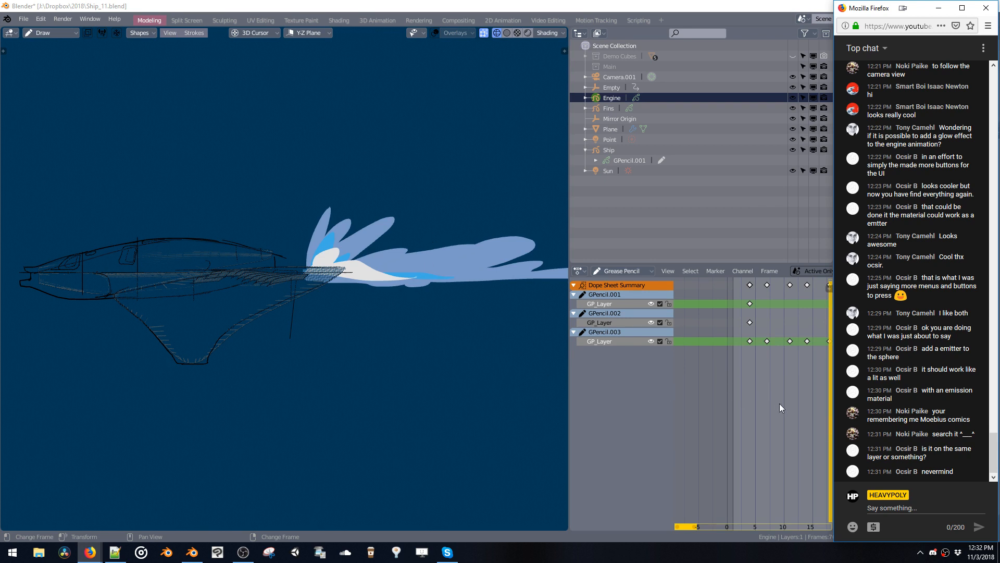
Advance to the flame keyframe at frame 22 and draw a white core at the nozzle.
{"action": "mouse_move", "coordinate": [755, 425]}
{"action": "middle_mouse_down"}
{"action": "mouse_move", "coordinate": [660, 423]}
{"action": "mouse_move", "coordinate": [694, 424]}
{"action": "middle_mouse_up"}
{"action": "key", "text": "Left"}
{"action": "key", "text": "Left"}
{"action": "key", "text": "Left"}
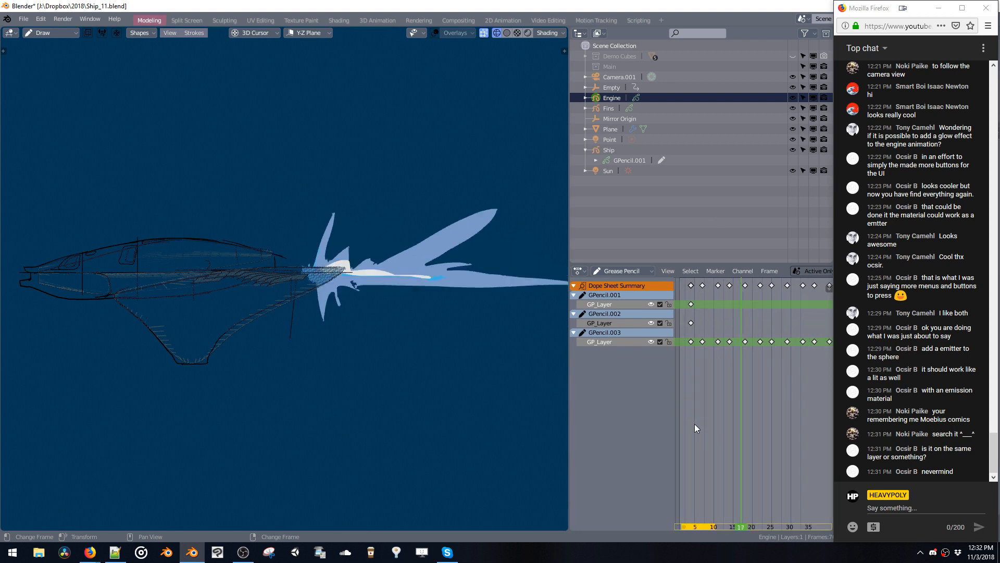
{"action": "key", "text": "Right"}
{"action": "key", "text": "Right"}
{"action": "key", "text": "Right"}
{"action": "key", "text": "Right"}
{"action": "key", "text": "Right"}
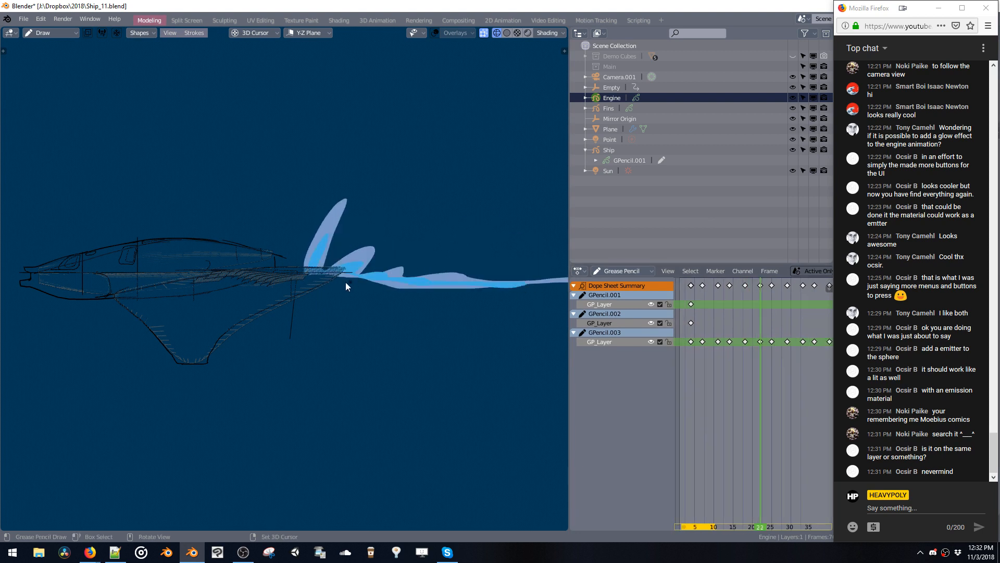
Add white cores to the base of the flame on the keyframes at frames 25 and 29.
{"action": "key", "text": "Right"}
{"action": "key", "text": "Right"}
{"action": "key", "text": "Right"}
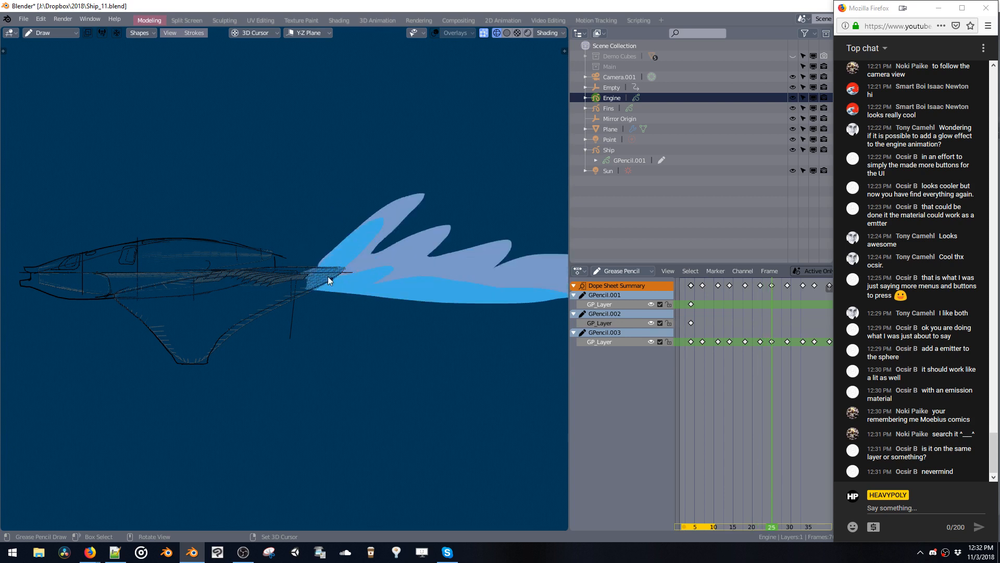
{"action": "key", "text": "Right"}
{"action": "key", "text": "Right"}
{"action": "key", "text": "Right"}
{"action": "key", "text": "Right"}
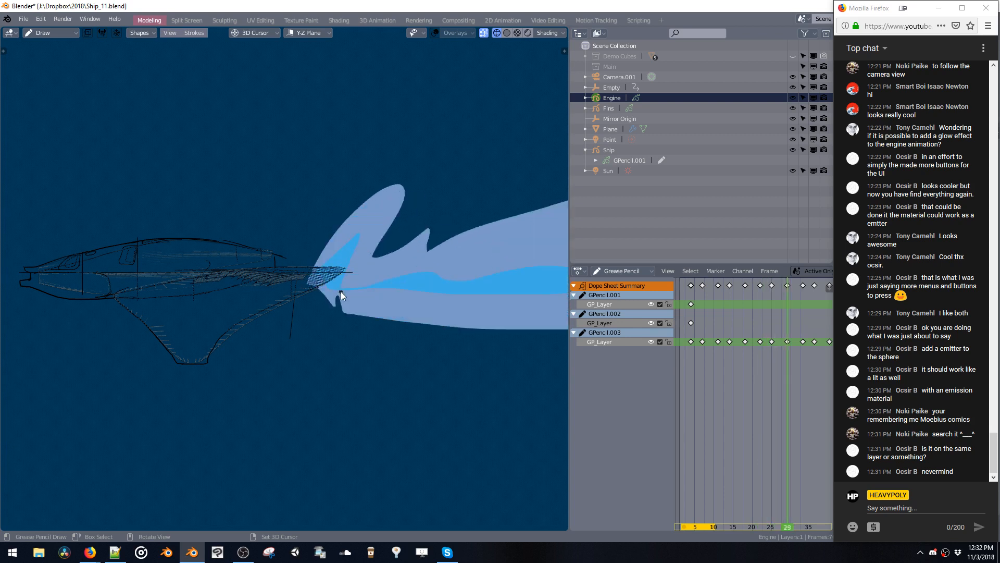
Draw white cores inside the blue flame on the keyframes at frames 33 and 36.
{"action": "key", "text": "Right"}
{"action": "key", "text": "Right"}
{"action": "key", "text": "Right"}
{"action": "key", "text": "Right"}
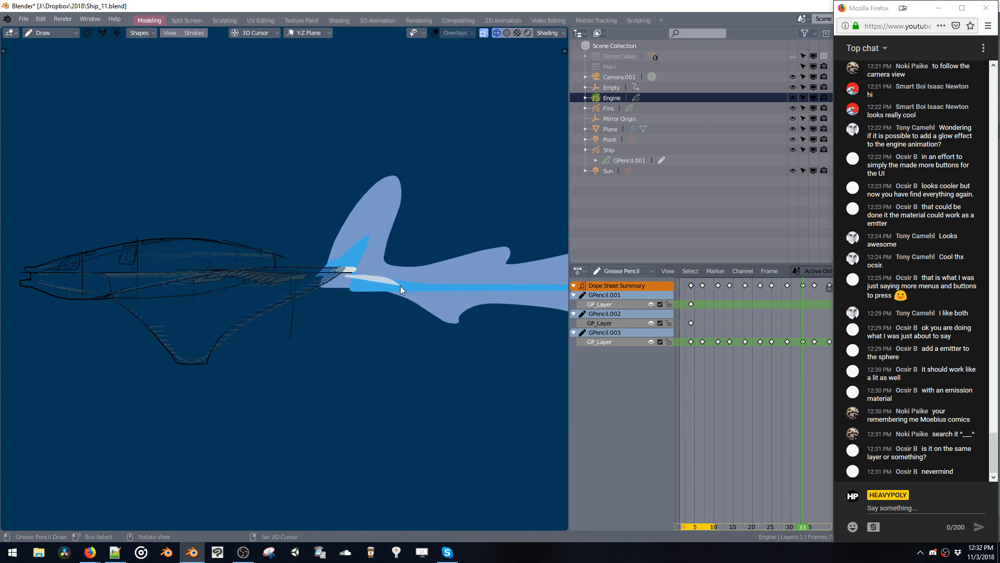
{"action": "key", "text": "Right"}
{"action": "key", "text": "Right"}
{"action": "key", "text": "Right"}
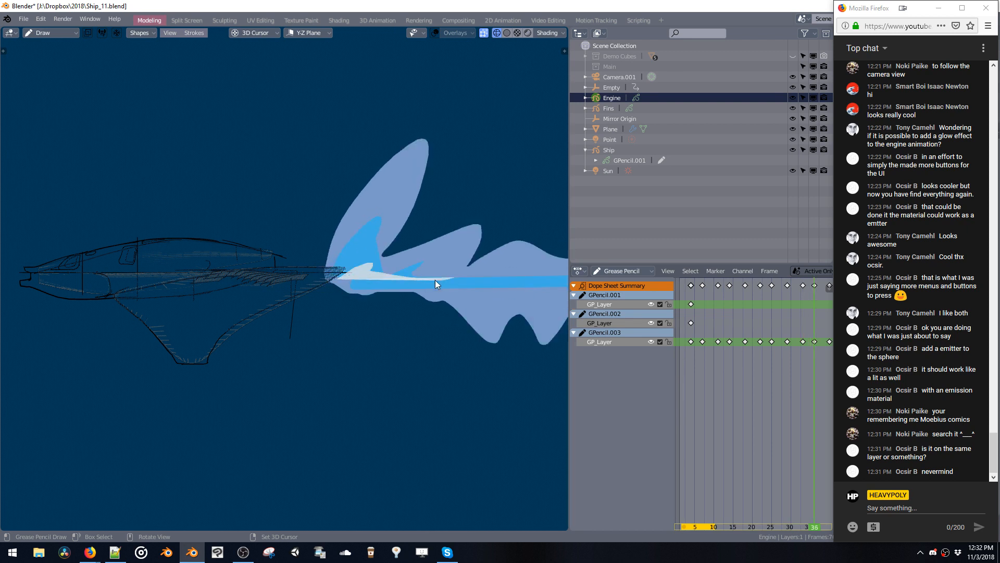
Advance to the flame keyframe at frame 40 and draw a long white core trailing from the nozzle.
{"action": "key", "text": "Right"}
{"action": "key", "text": "Right"}
{"action": "key", "text": "Right"}
{"action": "key", "text": "Right"}
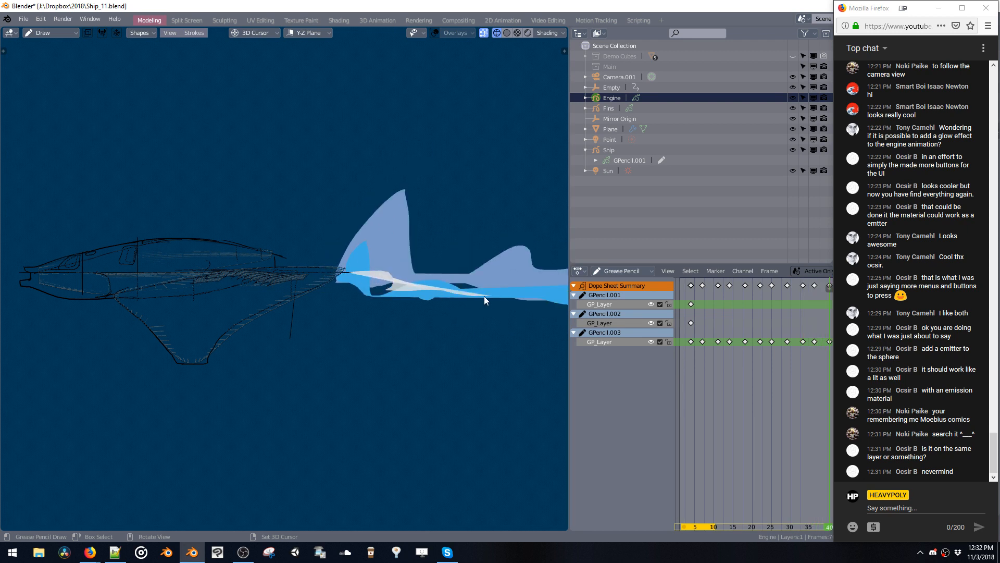
Jump to the flame keyframe at frame 45 and draw a white core through the blue shape.
{"action": "key", "text": "Up"}
{"action": "key", "text": "Up"}
{"action": "key", "text": "Up"}
{"action": "key", "text": "Up"}
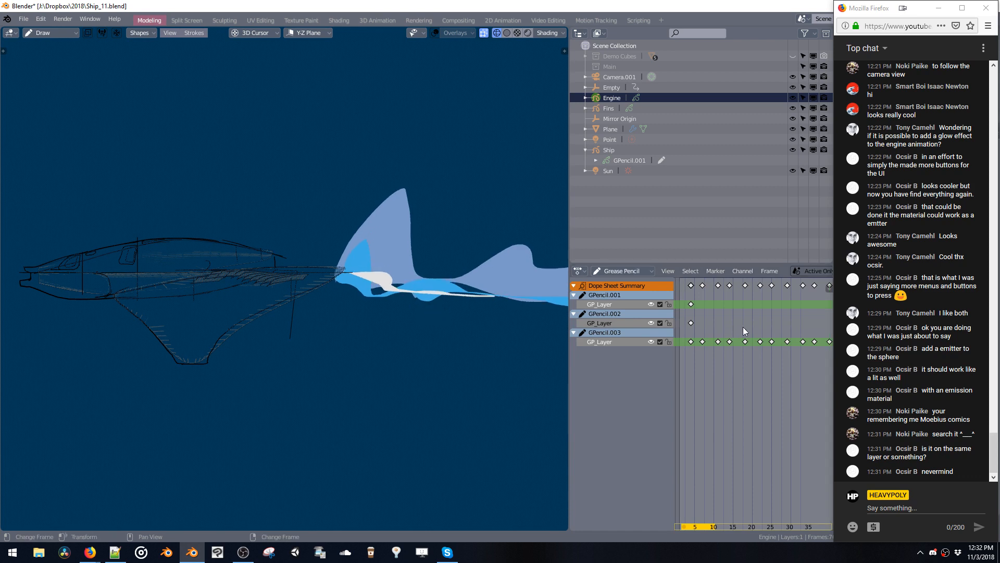
{"action": "middle_click_drag", "start_coordinate": [744, 332], "coordinate": [673, 330]}
{"action": "key", "text": "Down"}
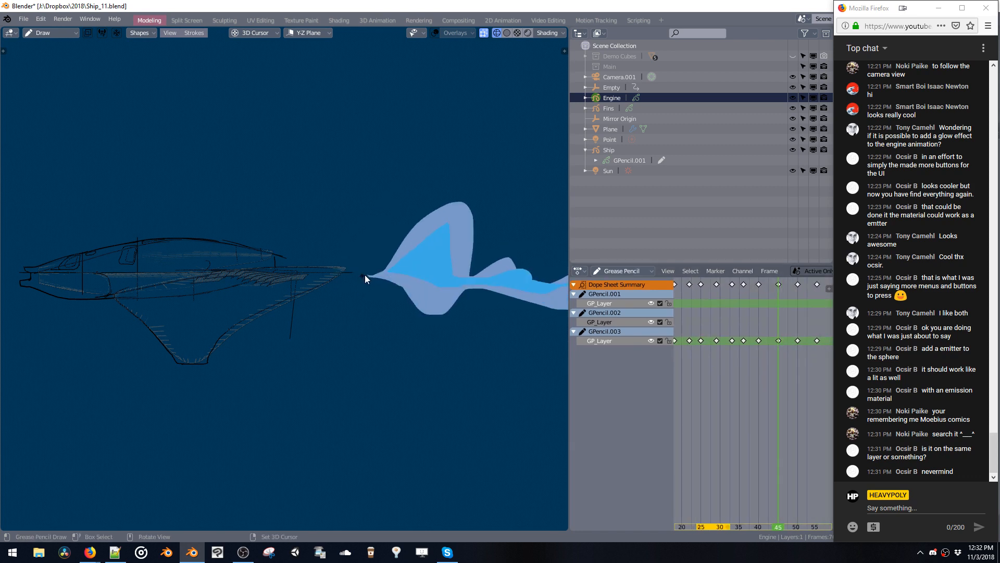
Advance to the flame keyframe at frame 50 and draw a white core at the nozzle.
{"action": "key", "text": "Right"}
{"action": "key", "text": "Right"}
{"action": "key", "text": "Right"}
{"action": "key", "text": "Right"}
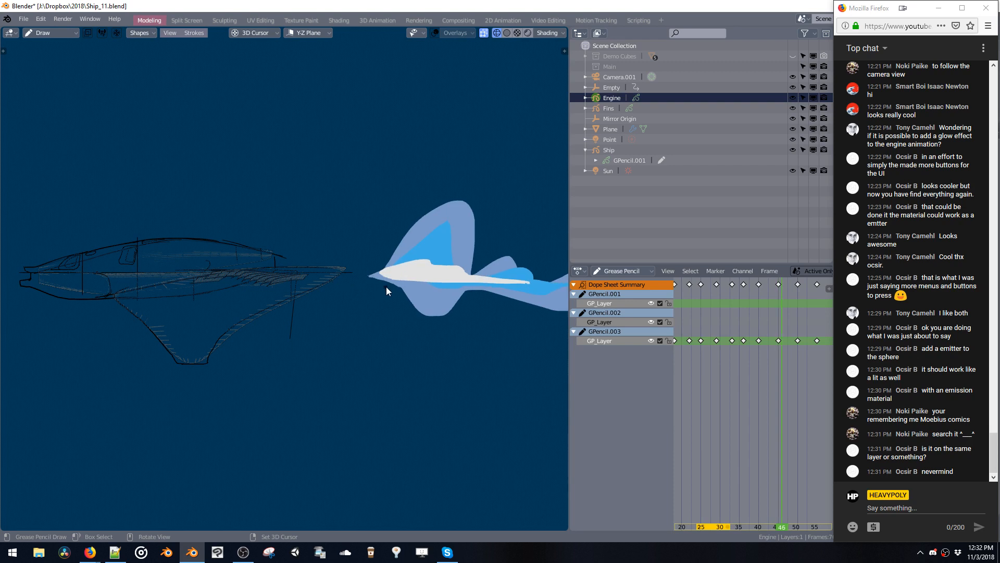
{"action": "key", "text": "Right"}
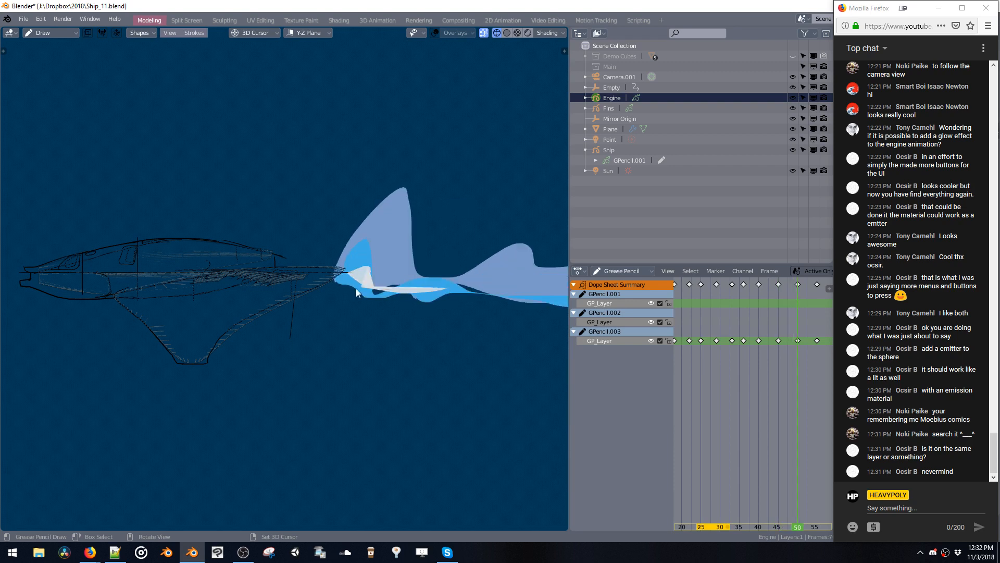
Advance to the flame keyframe at frame 55 and draw a white core inside the blue shape.
{"action": "key", "text": "Right"}
{"action": "key", "text": "Right"}
{"action": "key", "text": "Right"}
{"action": "key", "text": "Right"}
{"action": "key", "text": "Right"}
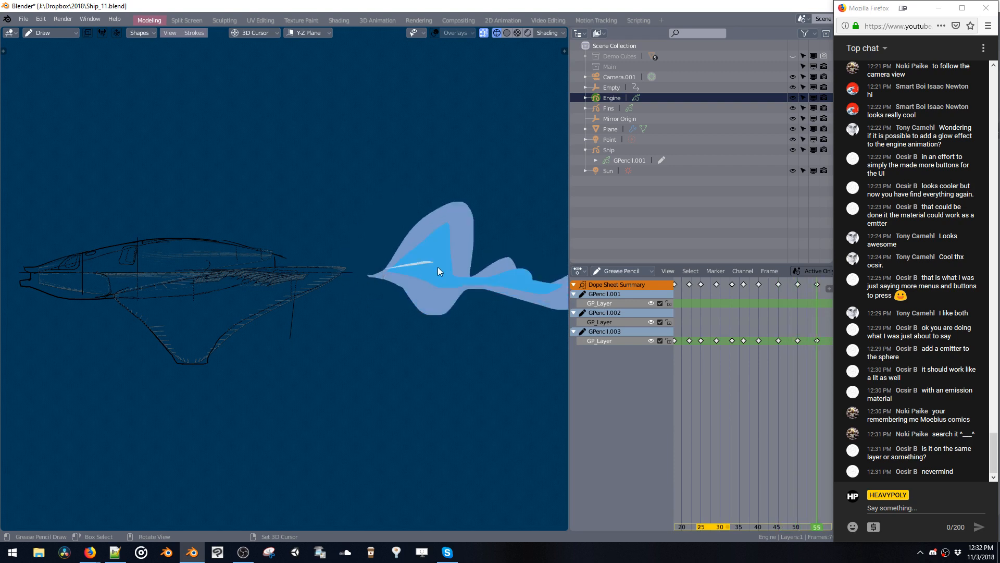
{"action": "mouse_move", "coordinate": [437, 267]}
{"action": "left_mouse_down"}
{"action": "mouse_move", "coordinate": [465, 281]}
{"action": "mouse_move", "coordinate": [395, 272]}
{"action": "left_mouse_up"}
Advance to the flame keyframe at frame 60 and draw a white core along the blue flame.
{"action": "key", "text": "Right"}
{"action": "key", "text": "Right"}
{"action": "key", "text": "Right"}
{"action": "key", "text": "Right"}
{"action": "key", "text": "Right"}
{"action": "middle_click_drag", "start_coordinate": [754, 379], "coordinate": [670, 379]}
{"action": "key", "text": "Left"}
{"action": "key", "text": "Left"}
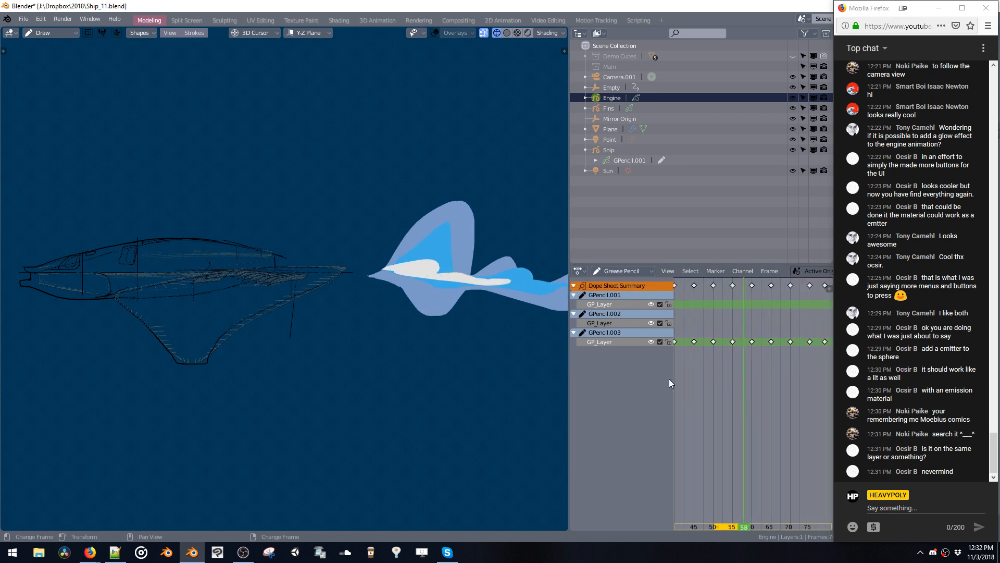
{"action": "key", "text": "Right"}
{"action": "key", "text": "Right"}
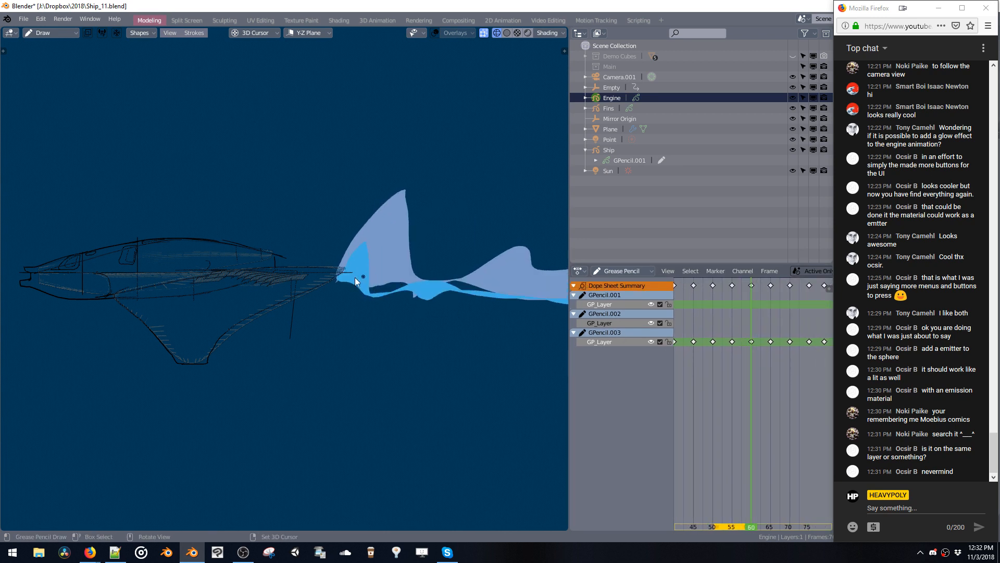
Advance to the flame keyframe at frame 65 and draw a white core inside the blue shape.
{"action": "key", "text": "Right"}
{"action": "key", "text": "Right"}
{"action": "key", "text": "Right"}
{"action": "key", "text": "Right"}
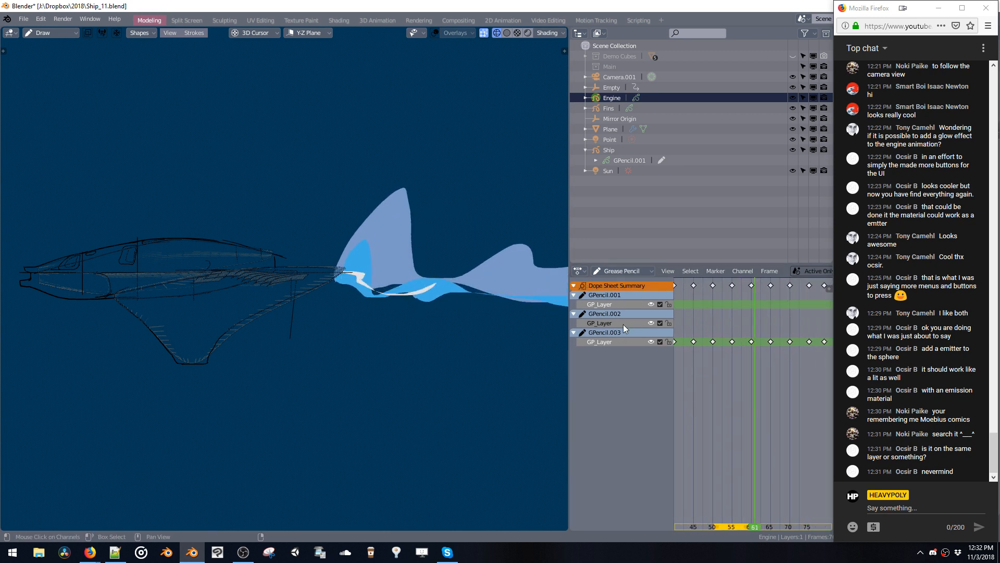
{"action": "key", "text": "Right"}
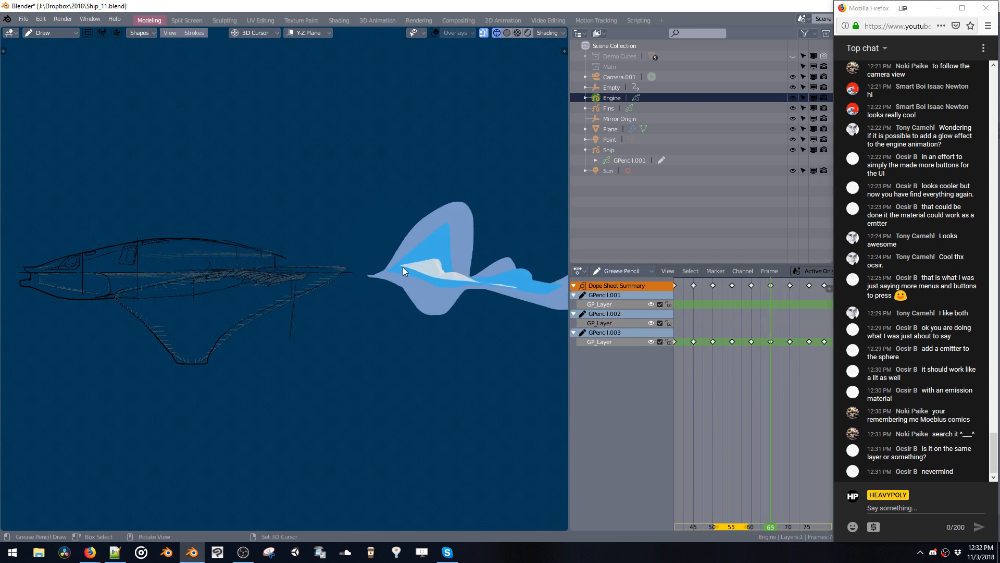
Advance to the flame keyframe at frame 70 and draw a white core at the nozzle.
{"action": "key", "text": "Right"}
{"action": "key", "text": "Right"}
{"action": "key", "text": "Right"}
{"action": "key", "text": "Right"}
{"action": "key", "text": "Right"}
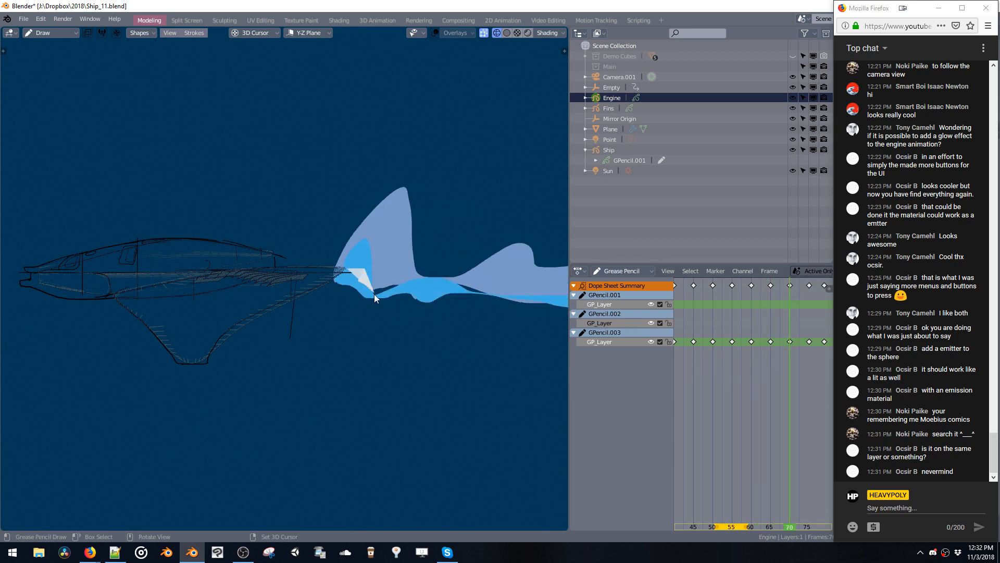
Advance to the flame keyframe at frame 75 and draw a white core inside the blue shape.
{"action": "key", "text": "Right"}
{"action": "key", "text": "Right"}
{"action": "key", "text": "Right"}
{"action": "key", "text": "Right"}
{"action": "key", "text": "Right"}
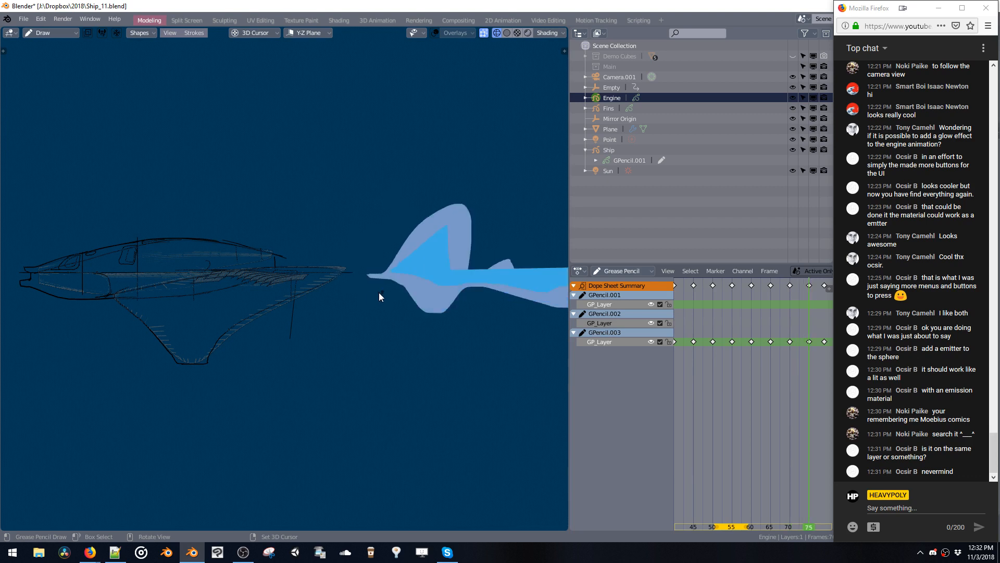
Advance past frame 75 to the next flame keyframe.
{"action": "key", "text": "Right"}
{"action": "key", "text": "Right"}
{"action": "key", "text": "Right"}
{"action": "key", "text": "Right"}
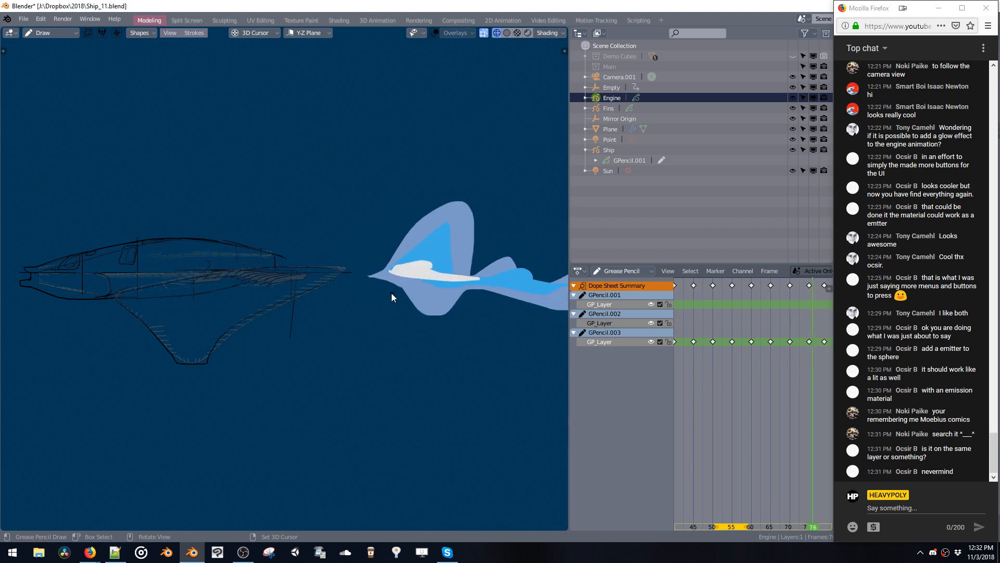
Draw the white inner core of the engine flame on its drawings from frame 76 to frame 84.
{"action": "left_click_drag", "start_coordinate": [388, 299], "coordinate": [352, 291]}
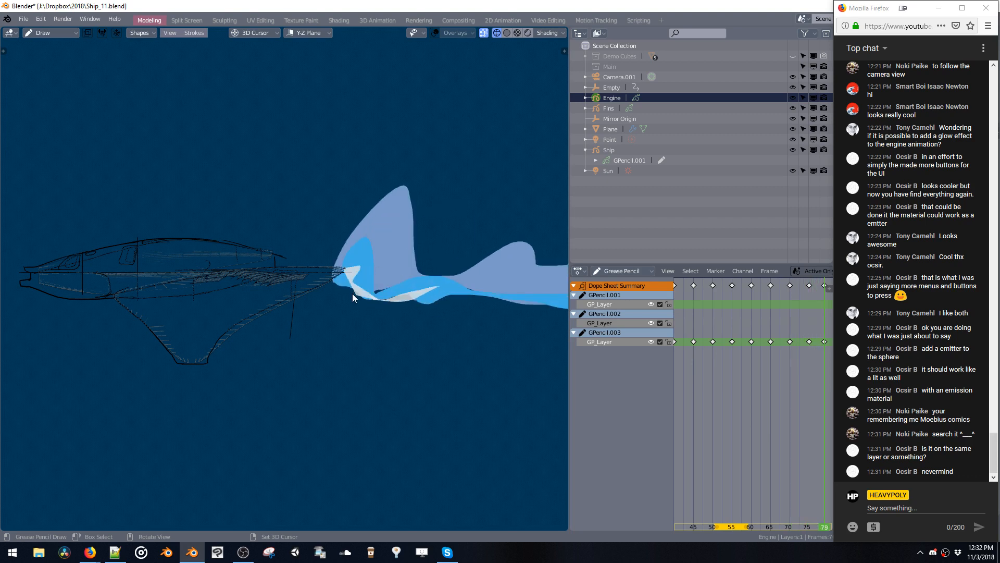
{"action": "key", "text": "Right"}
{"action": "key", "text": "Right"}
{"action": "middle_click_drag", "start_coordinate": [815, 383], "coordinate": [752, 383]}
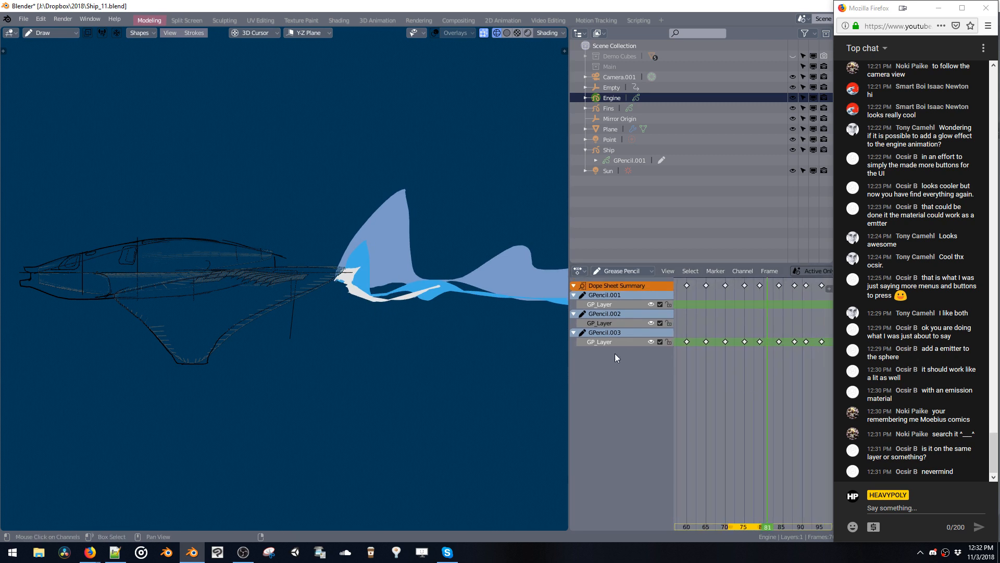
{"action": "key", "text": "Right"}
{"action": "key", "text": "Right"}
{"action": "key", "text": "Right"}
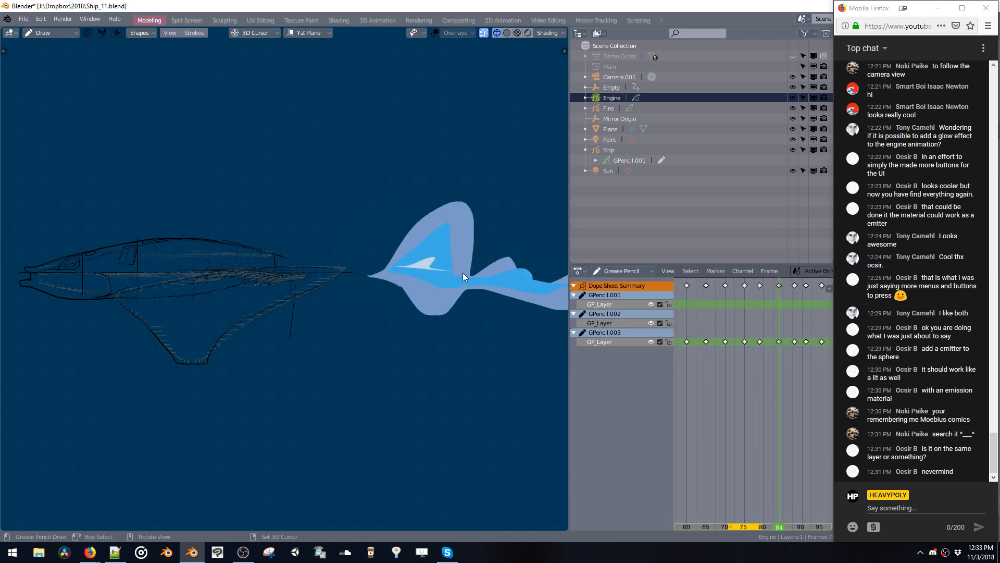
Draw the white flame core at the engine nozzle on the drawing at frames 88 to 89.
{"action": "key", "text": "Right"}
{"action": "key", "text": "Right"}
{"action": "key", "text": "Right"}
{"action": "key", "text": "Right"}
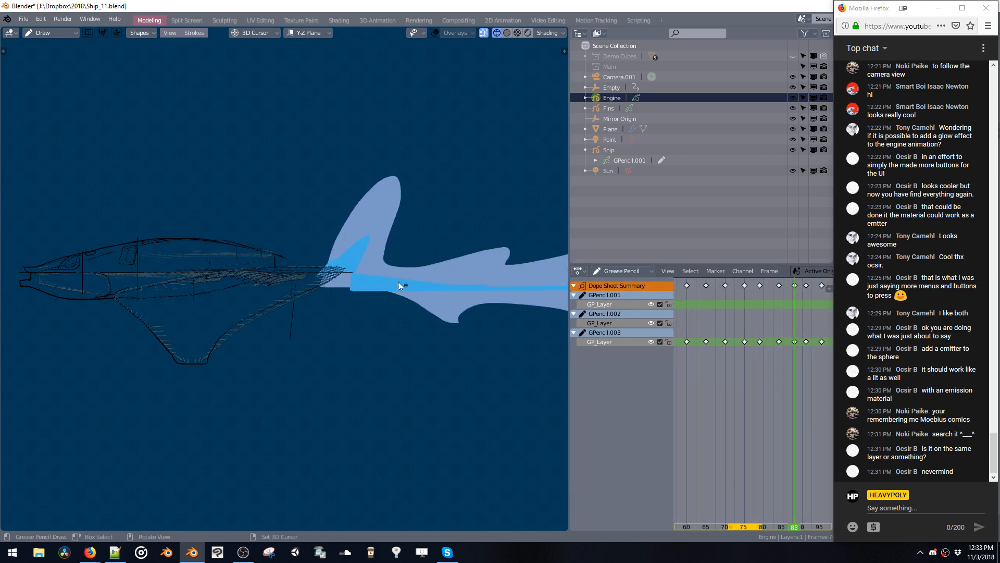
{"action": "key", "text": "Right"}
{"action": "key", "text": "Right"}
{"action": "key", "text": "Right"}
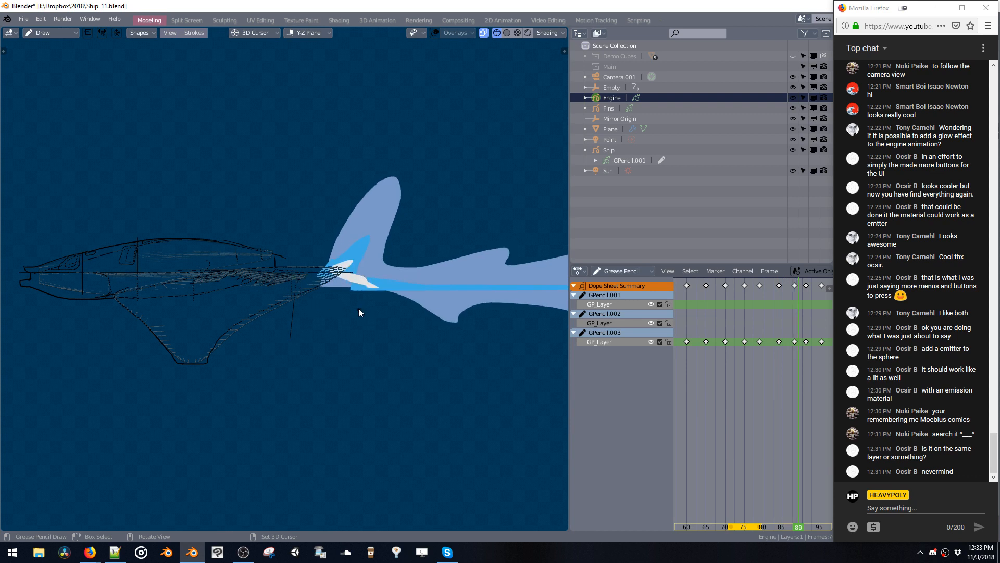
Draw white core shapes inside the engine flame on the drawings at frames 93 and 96.
{"action": "key", "text": "Right"}
{"action": "key", "text": "Right"}
{"action": "key", "text": "Right"}
{"action": "key", "text": "Right"}
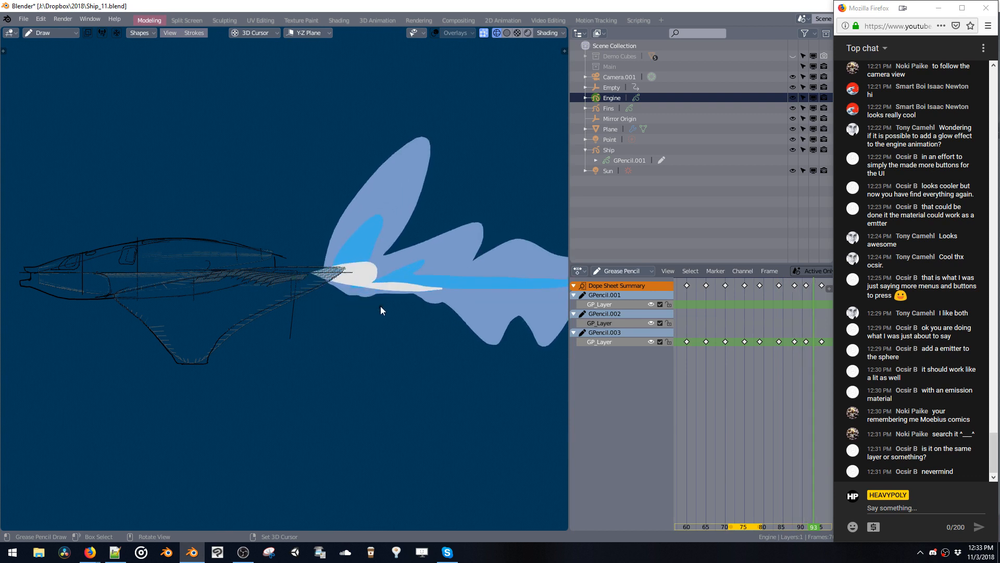
{"action": "key", "text": "Right"}
{"action": "key", "text": "Right"}
{"action": "key", "text": "Right"}
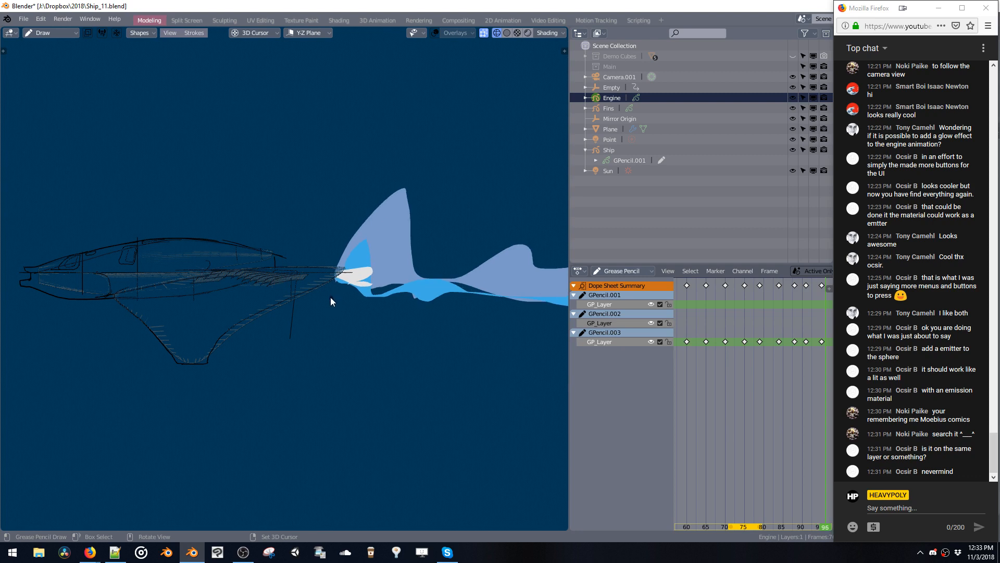
Draw the white flame core near the flame's front tip on the drawing at frames 100 to 103.
{"action": "middle_click_drag", "start_coordinate": [741, 363], "coordinate": [677, 363]}
{"action": "key", "text": "Right"}
{"action": "key", "text": "Right"}
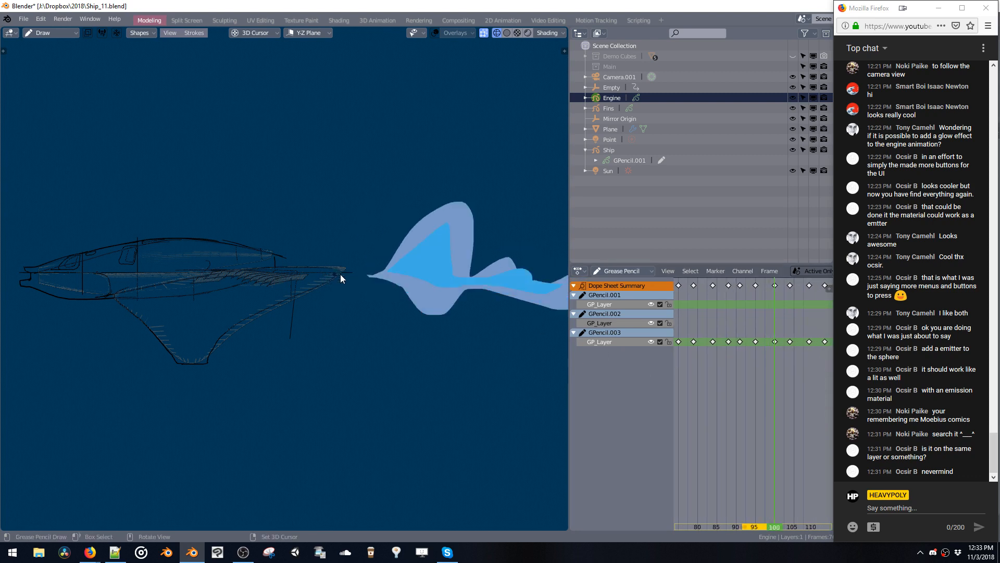
{"action": "mouse_move", "coordinate": [386, 268]}
{"action": "left_mouse_down"}
{"action": "mouse_move", "coordinate": [432, 273]}
{"action": "mouse_move", "coordinate": [390, 270]}
{"action": "left_mouse_up"}
{"action": "key", "text": "Right"}
{"action": "key", "text": "Right"}
{"action": "key", "text": "Right"}
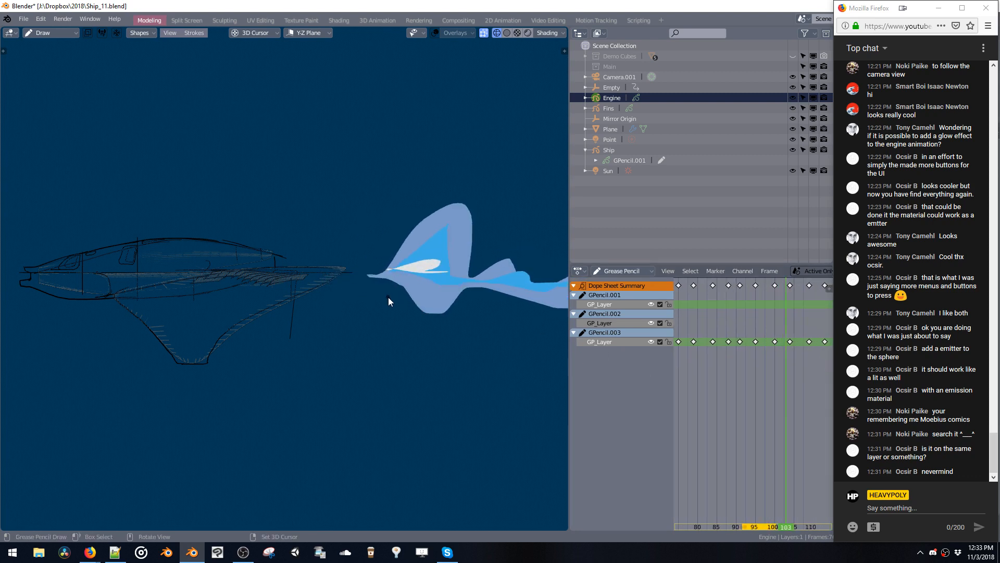
Draw the white flame core on the engine drawings at frames 104 and 109.
{"action": "key", "text": "Right"}
{"action": "key", "text": "Right"}
{"action": "key", "text": "Right"}
{"action": "key", "text": "Right"}
{"action": "key", "text": "Right"}
{"action": "key", "text": "Right"}
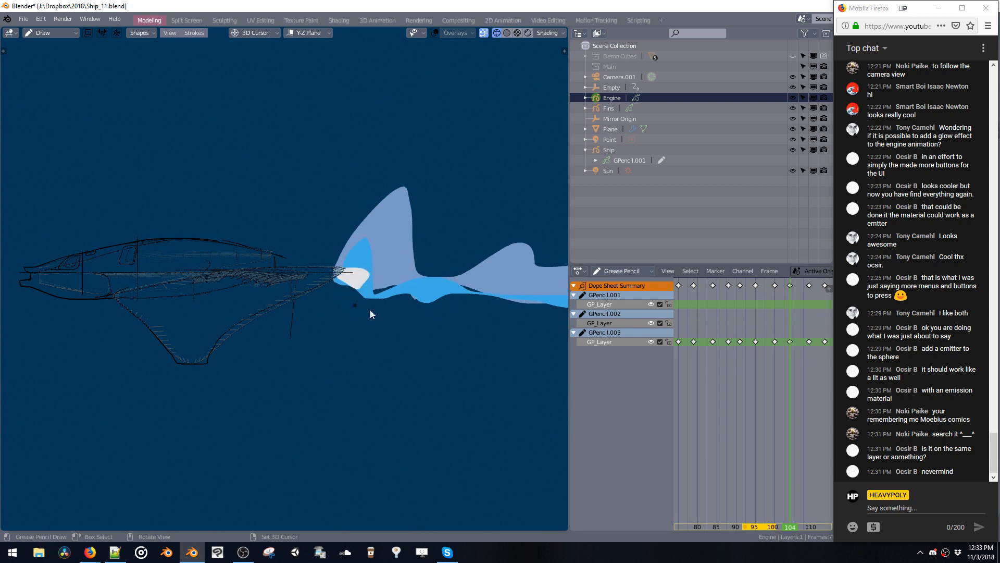
{"action": "left_click_drag", "start_coordinate": [457, 265], "coordinate": [386, 274]}
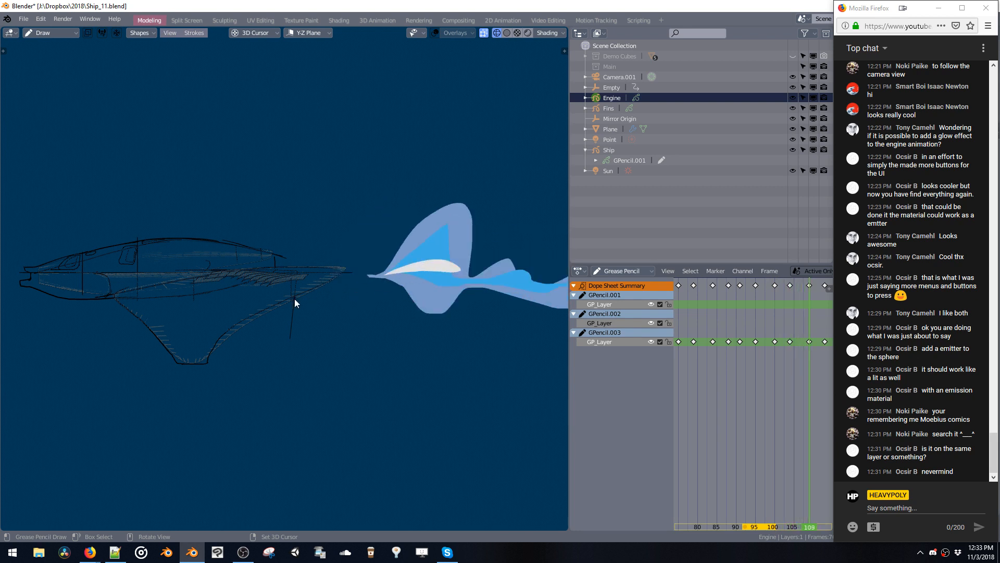
Play back the flame animation from an angled view showing the whole ship and its exhaust.
{"action": "scroll", "coordinate": [410, 224], "scroll_direction": "down", "scroll_amount": 5}
{"action": "middle_click_drag", "start_coordinate": [380, 292], "coordinate": [386, 321]}
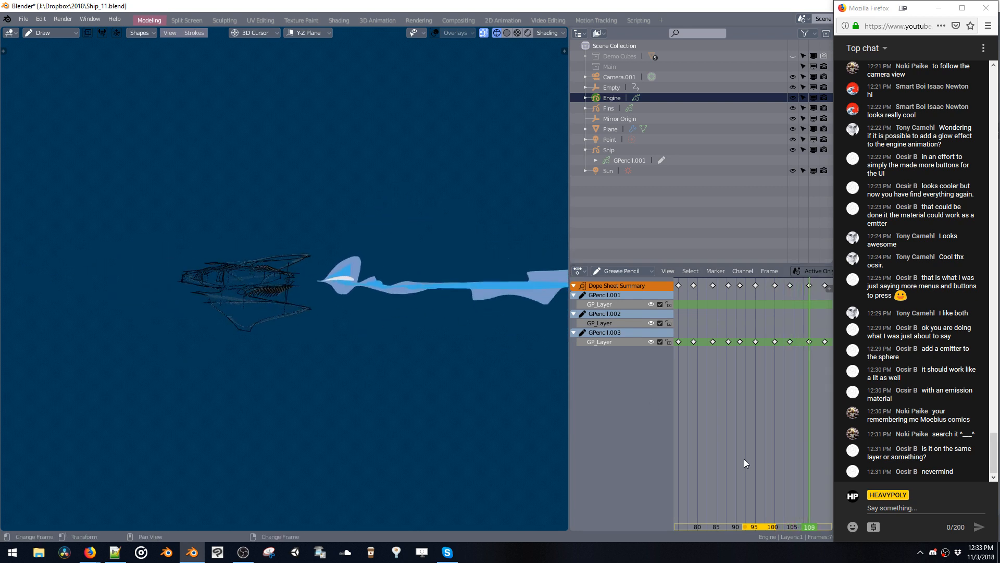
{"action": "scroll", "coordinate": [745, 434], "scroll_direction": "down", "scroll_amount": 9}
{"action": "left_click_drag", "start_coordinate": [742, 415], "coordinate": [681, 402]}
{"action": "key", "text": "space"}
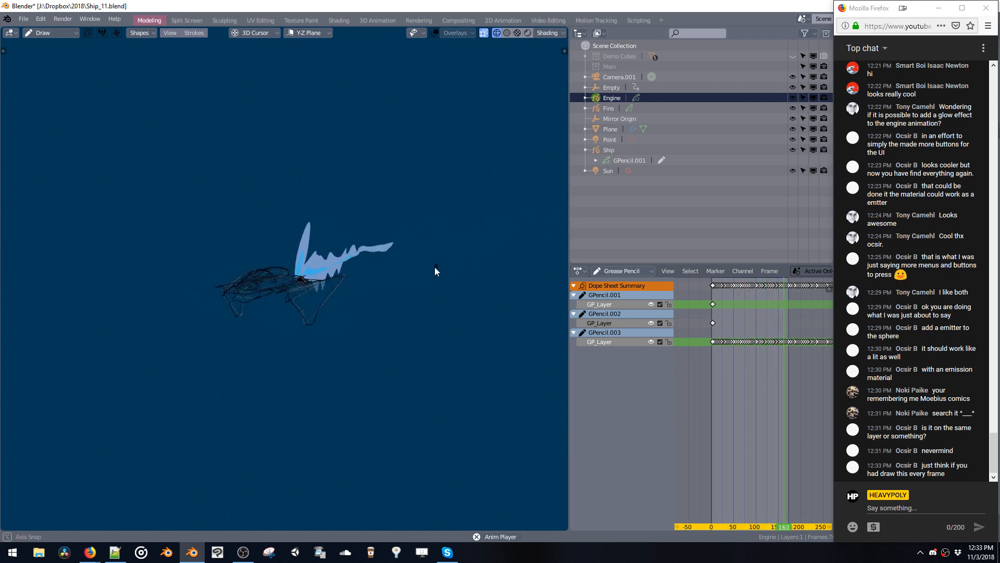
Show the ship in solid shading and save Ship_11.blend over the existing file.
{"action": "key", "text": "z"}
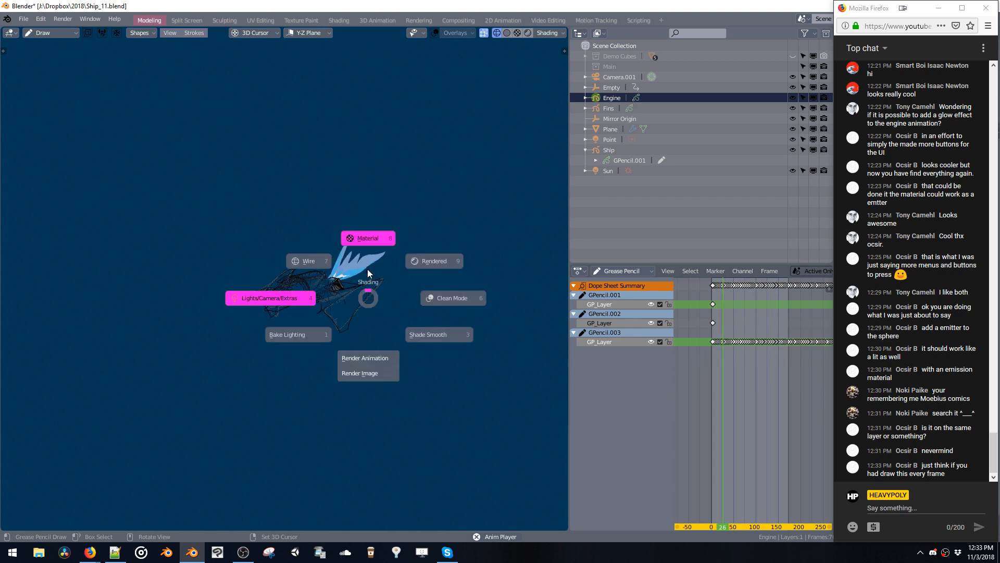
{"action": "left_click", "coordinate": [325, 262]}
{"action": "scroll", "coordinate": [391, 267], "scroll_direction": "up", "scroll_amount": 3}
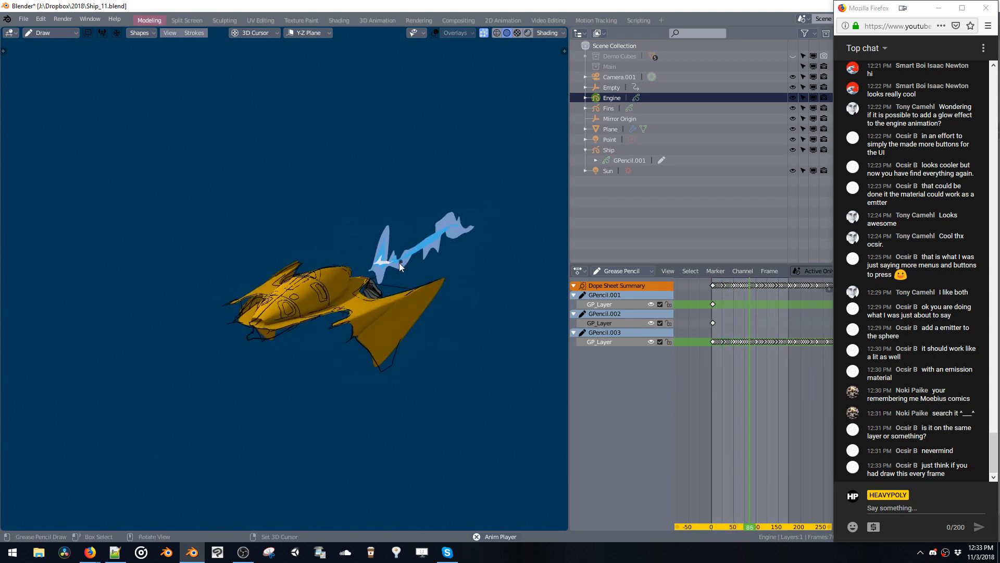
{"action": "key", "text": "ctrl+s"}
{"action": "left_click", "coordinate": [452, 259]}
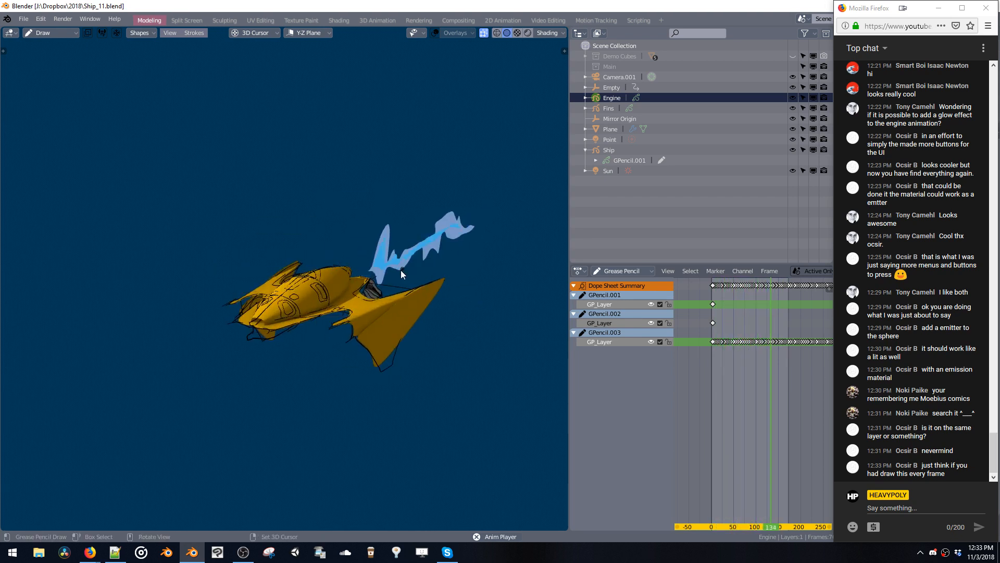
Select Camera.001 and set the scene's end frame to 79.
{"action": "key", "text": "ctrl+shift+v"}
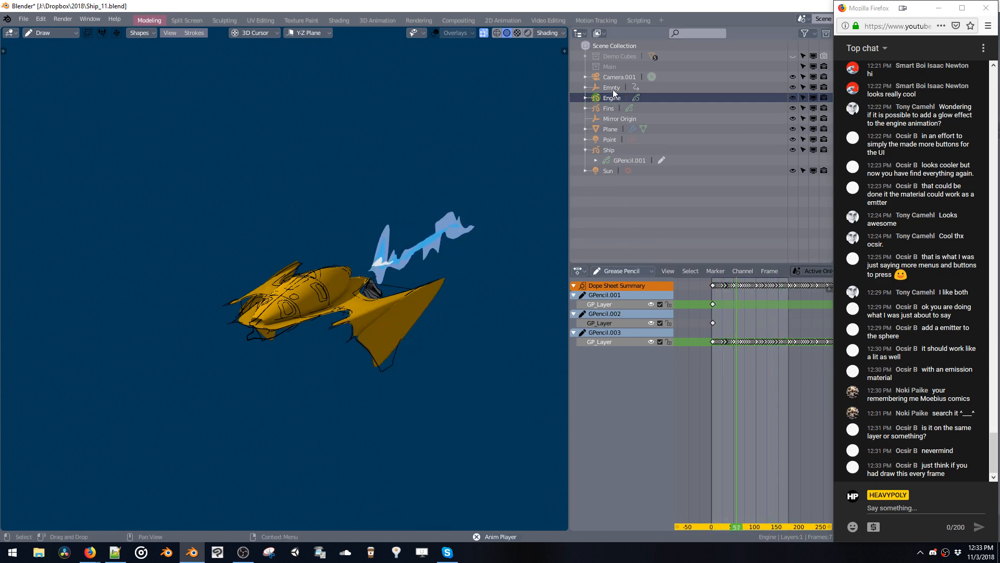
{"action": "left_click", "coordinate": [597, 67]}
{"action": "left_click", "coordinate": [596, 78]}
{"action": "key", "text": "space"}
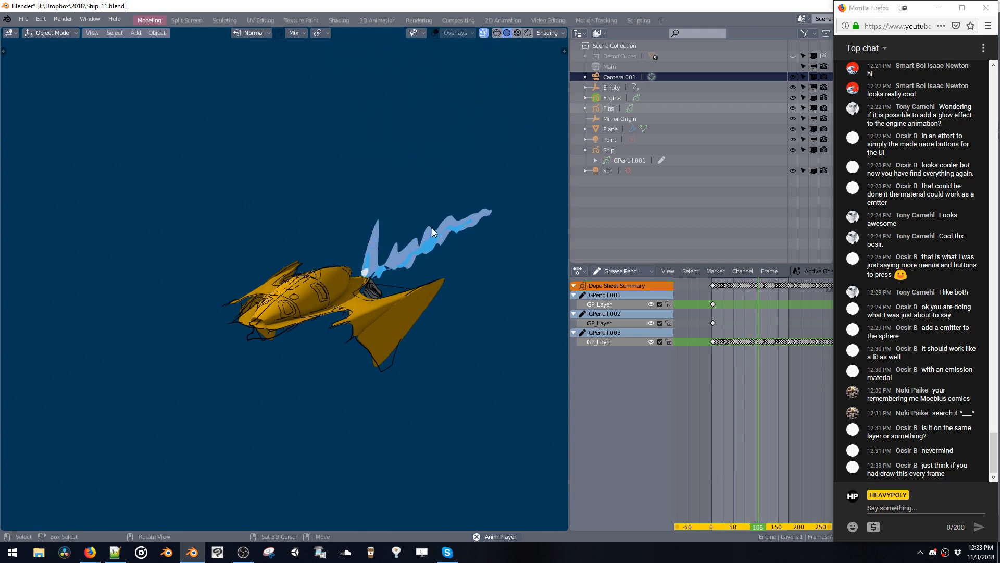
{"action": "left_click", "coordinate": [596, 77]}
{"action": "key", "text": "v"}
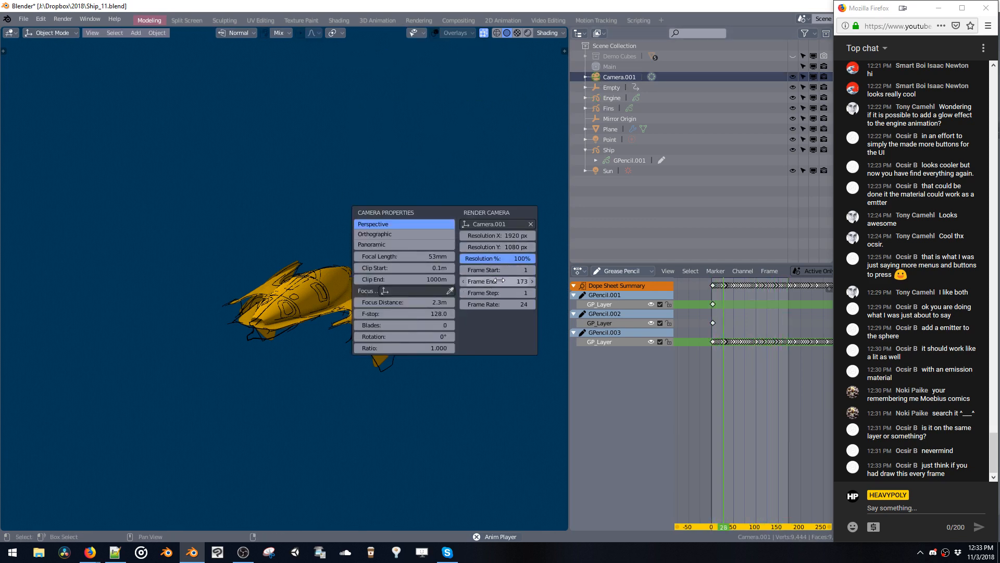
{"action": "left_click_drag", "start_coordinate": [499, 281], "coordinate": [464, 281]}
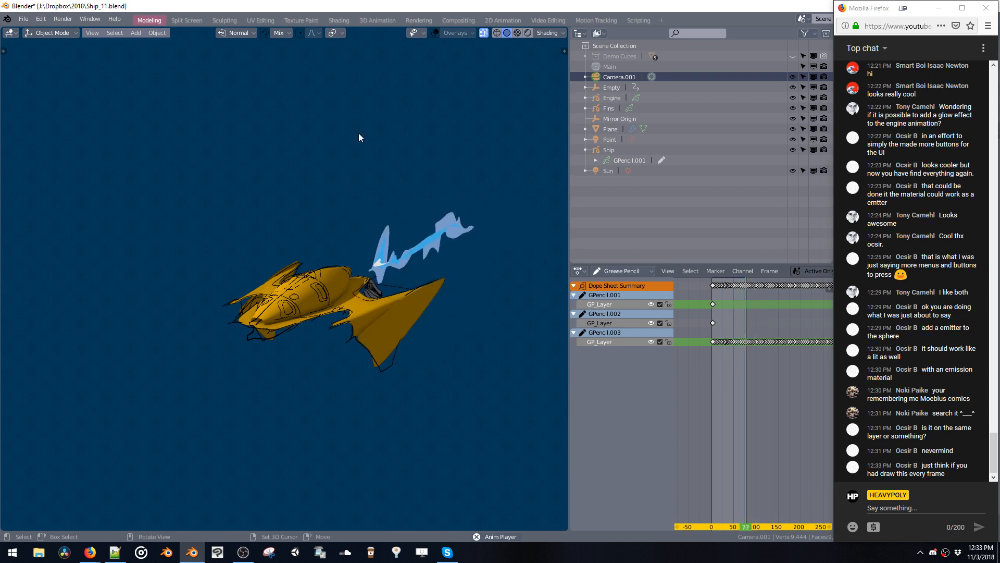
Look through Camera.001 and move the camera down along the Z axis to reframe the ship.
{"action": "key", "text": "v"}
{"action": "left_click", "coordinate": [373, 326]}
{"action": "key", "text": "v"}
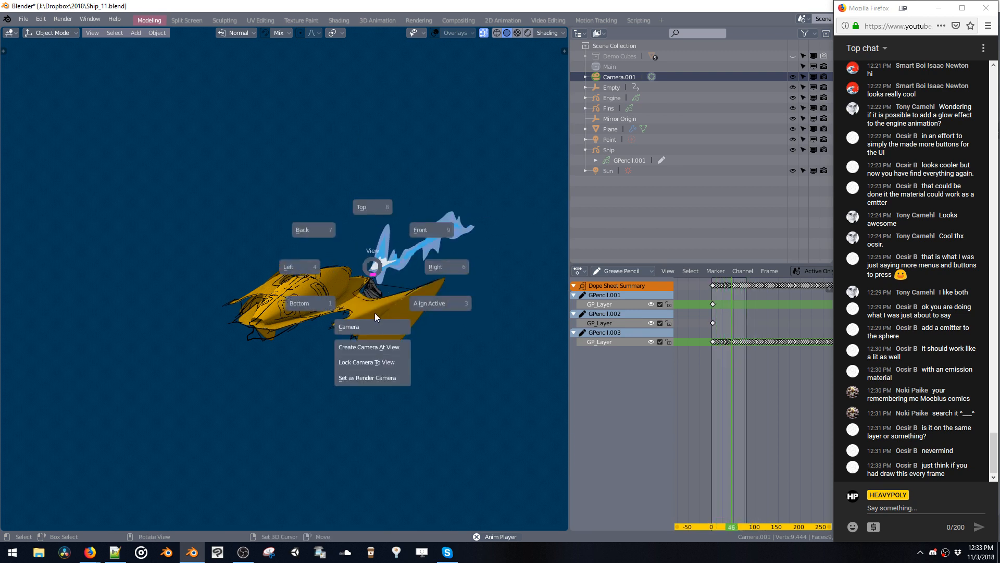
{"action": "left_click", "coordinate": [365, 329]}
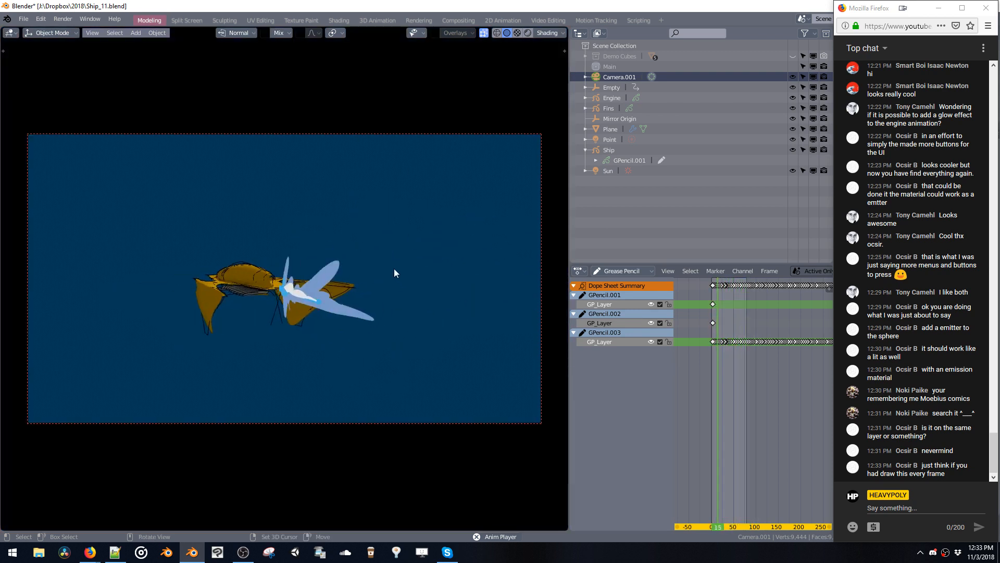
{"action": "key", "text": "g"}
{"action": "key", "text": "z"}
{"action": "left_click", "coordinate": [398, 367]}
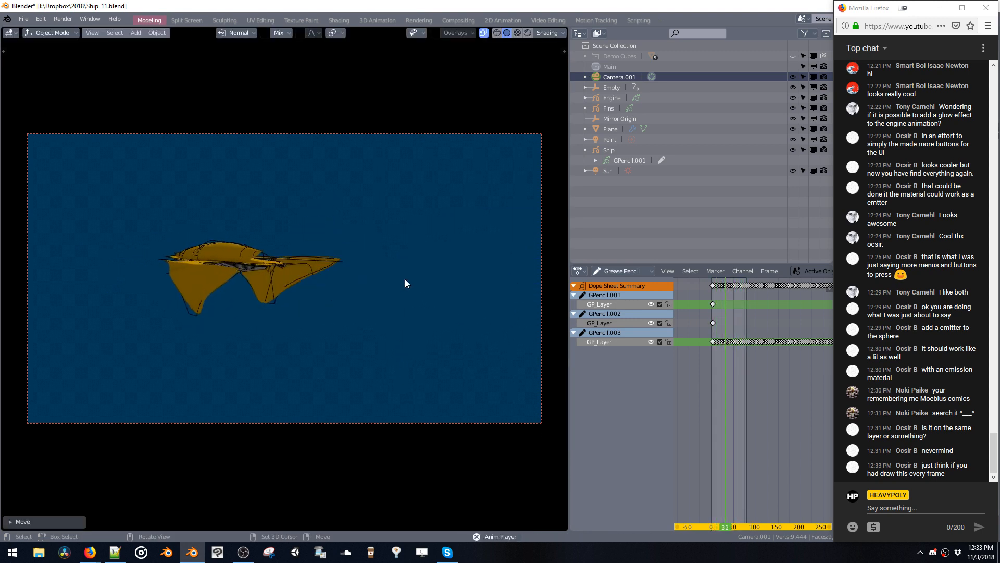
Increase Camera.001's focal length so the ship and flame fill more of the frame.
{"action": "key", "text": "v"}
{"action": "key", "text": "v"}
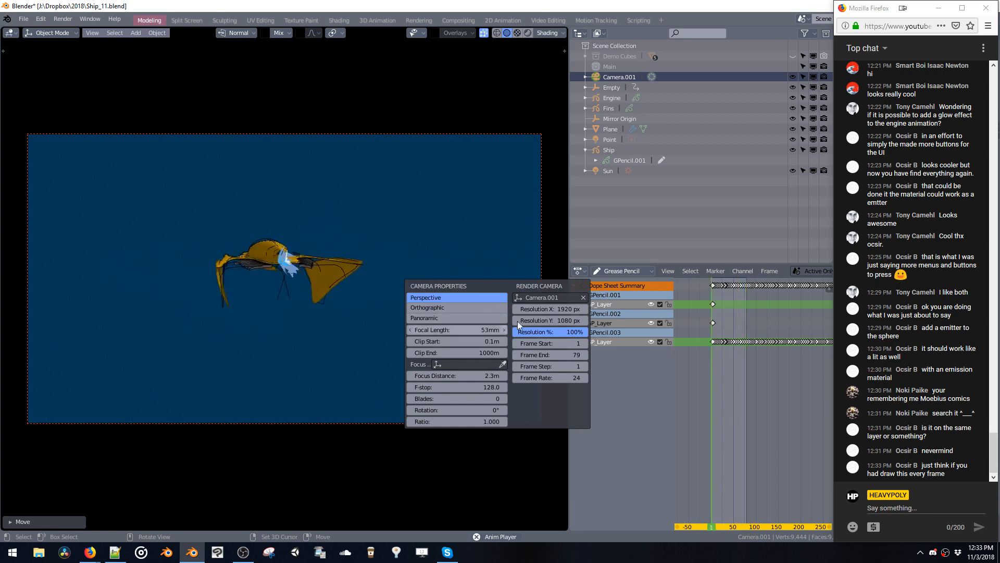
{"action": "left_click_drag", "start_coordinate": [490, 325], "coordinate": [530, 333]}
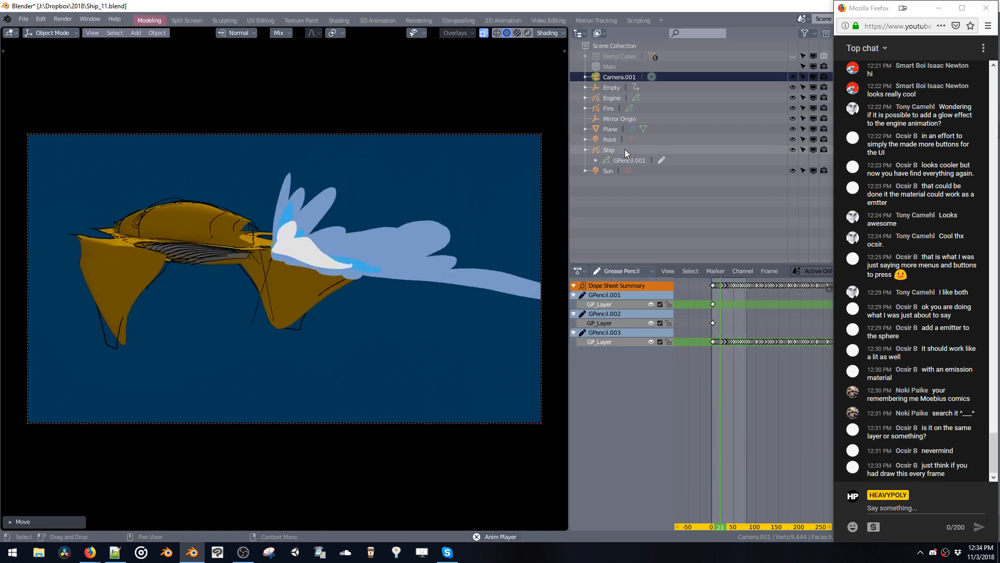
Select the Empty and display its object transform properties in place of the grease pencil dope sheet.
{"action": "left_click", "coordinate": [612, 88]}
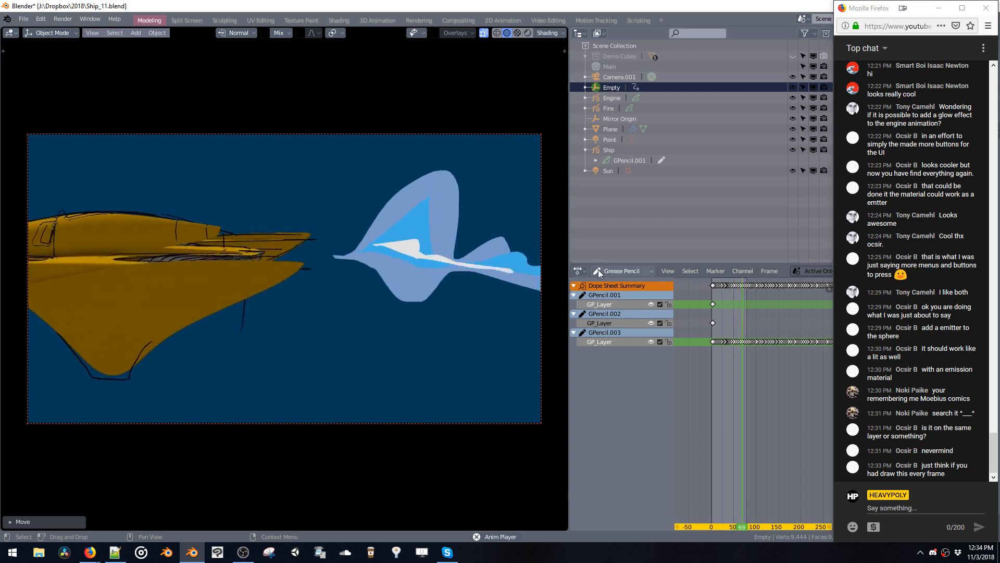
{"action": "left_click", "coordinate": [579, 271]}
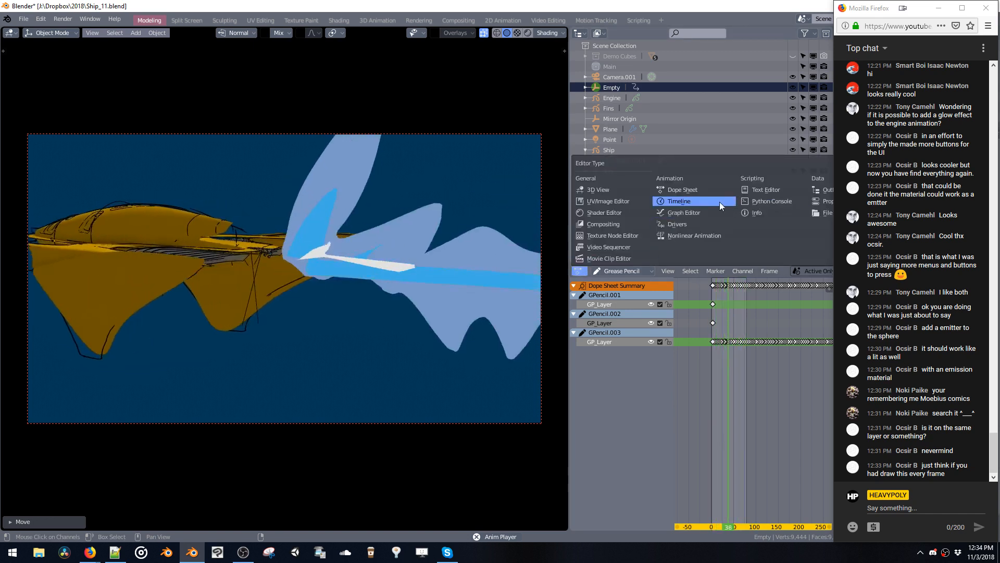
{"action": "left_click", "coordinate": [815, 201]}
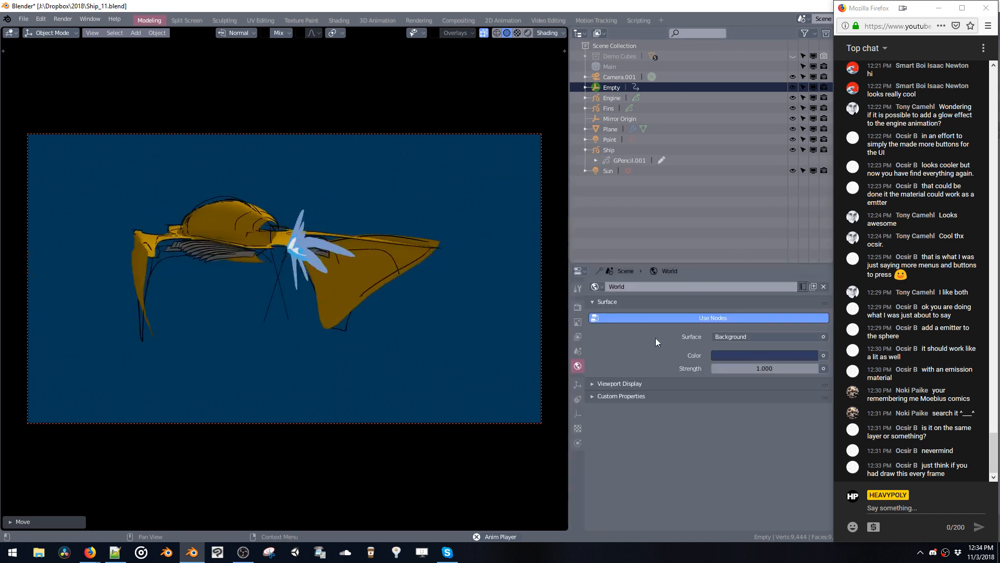
{"action": "left_click", "coordinate": [578, 384]}
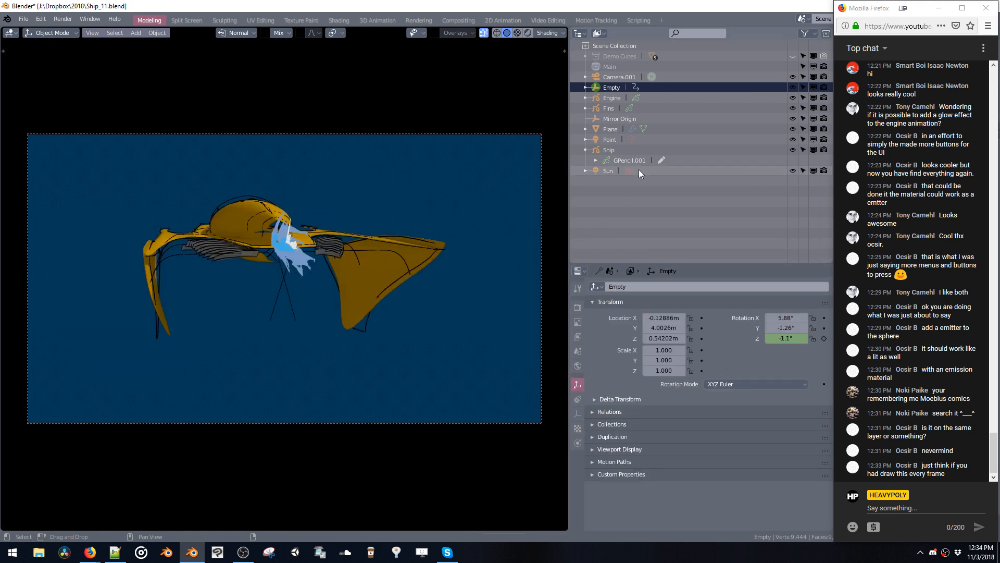
Animate the Empty's Y location by keyframing 4.0026 m and a lower value at another frame.
{"action": "left_click", "coordinate": [701, 329]}
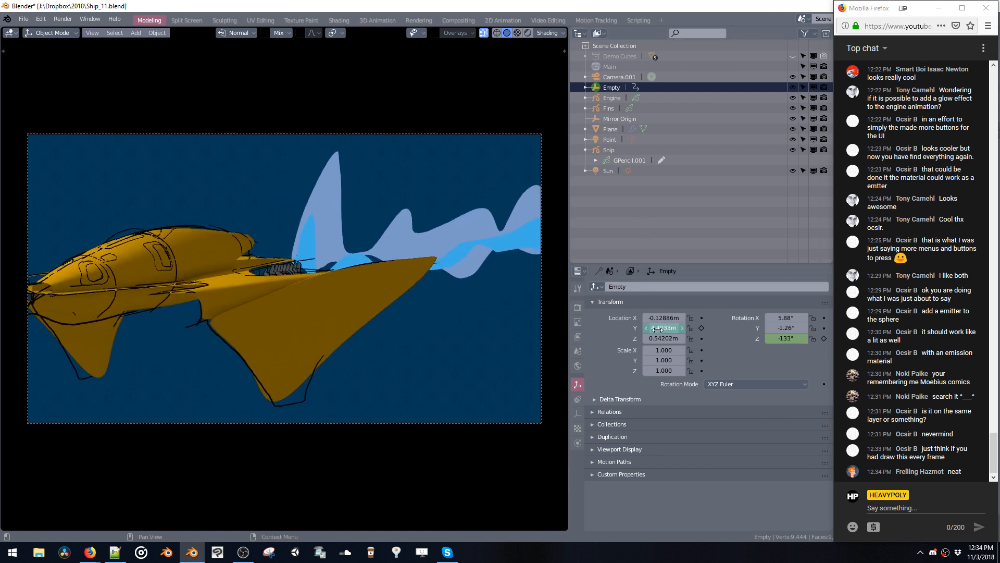
{"action": "left_click_drag", "start_coordinate": [658, 330], "coordinate": [654, 331]}
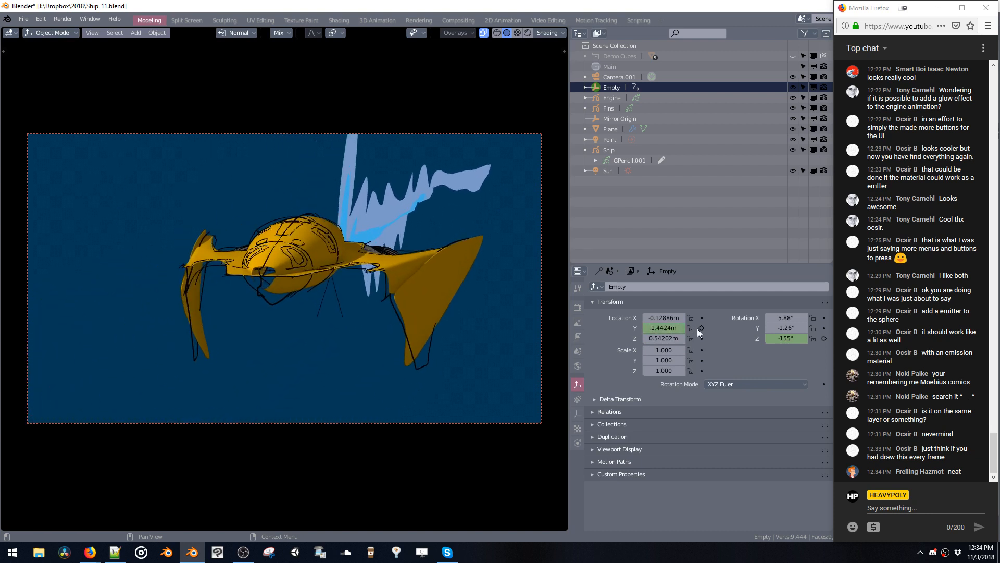
{"action": "left_click", "coordinate": [698, 328]}
{"action": "key", "text": "space"}
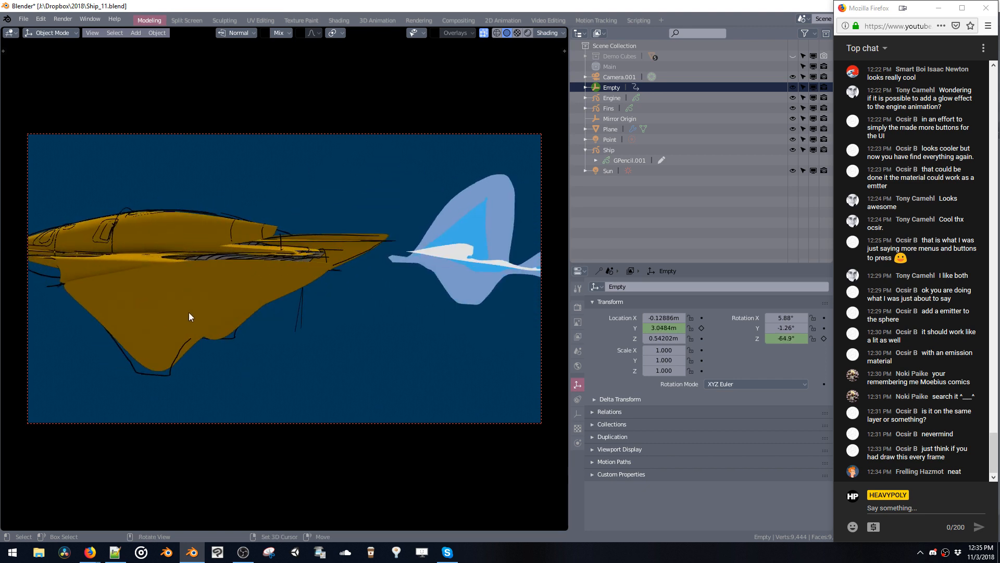
Add a loop cut near the wing tip of the ship's Plane mesh, return to Object Mode and replay the animation.
{"action": "left_click", "coordinate": [188, 315]}
{"action": "key", "text": "Tab"}
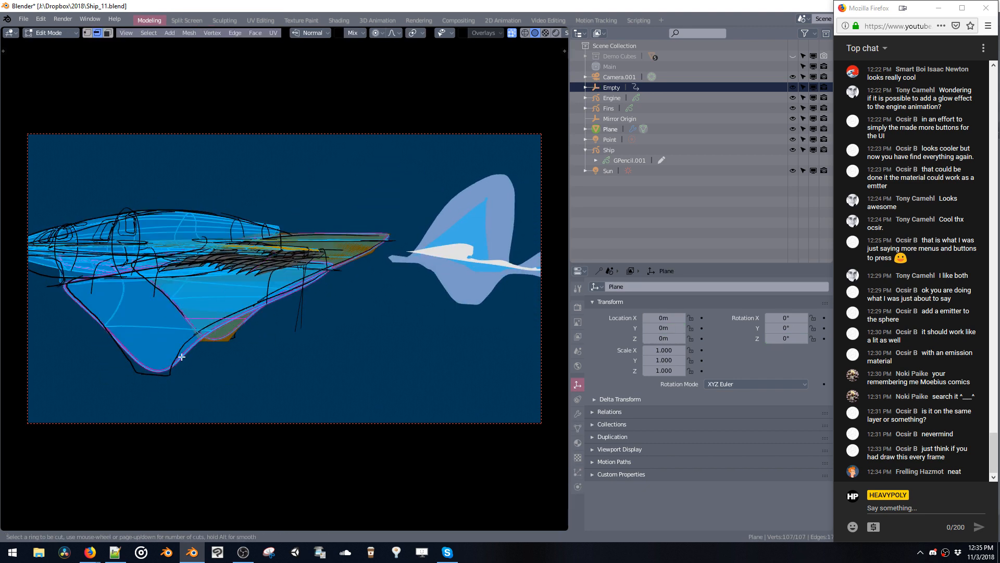
{"action": "left_click", "coordinate": [182, 352]}
{"action": "left_click", "coordinate": [178, 400]}
{"action": "key", "text": "space"}
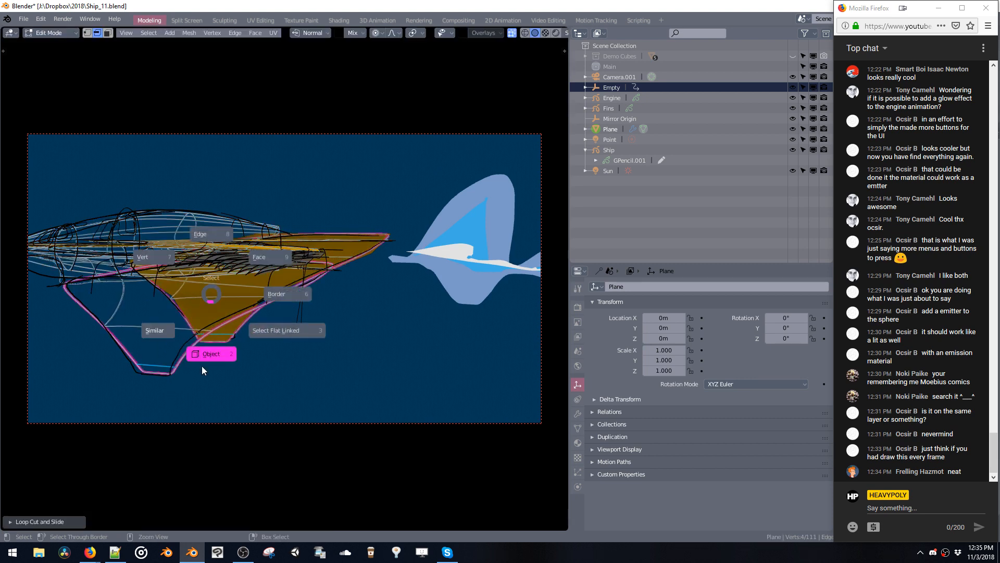
{"action": "left_click", "coordinate": [202, 365]}
{"action": "key", "text": "space"}
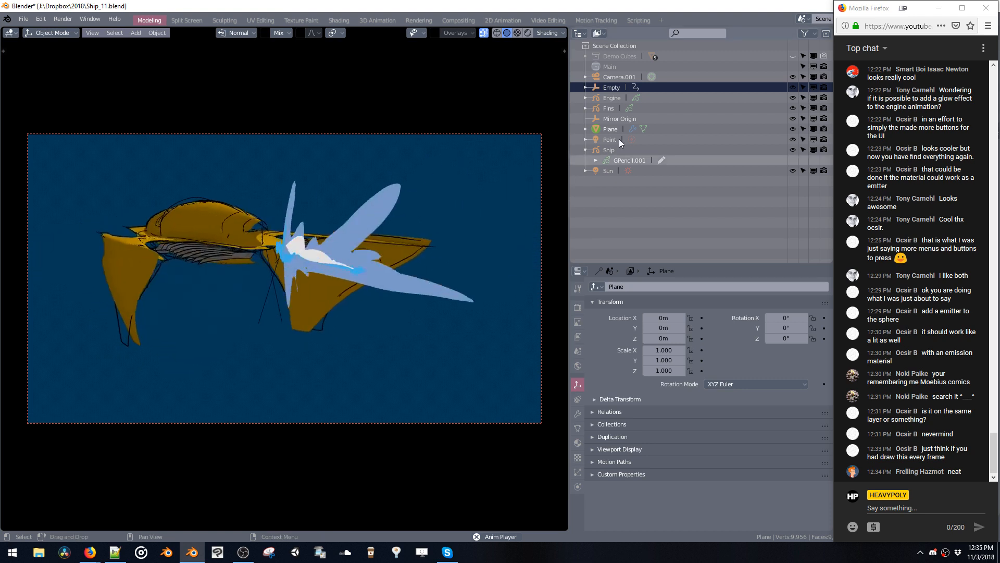
Select Camera.001 and increase the end frame of the animation in its render camera settings.
{"action": "left_click", "coordinate": [614, 78]}
{"action": "key", "text": "ctrl+shift+v"}
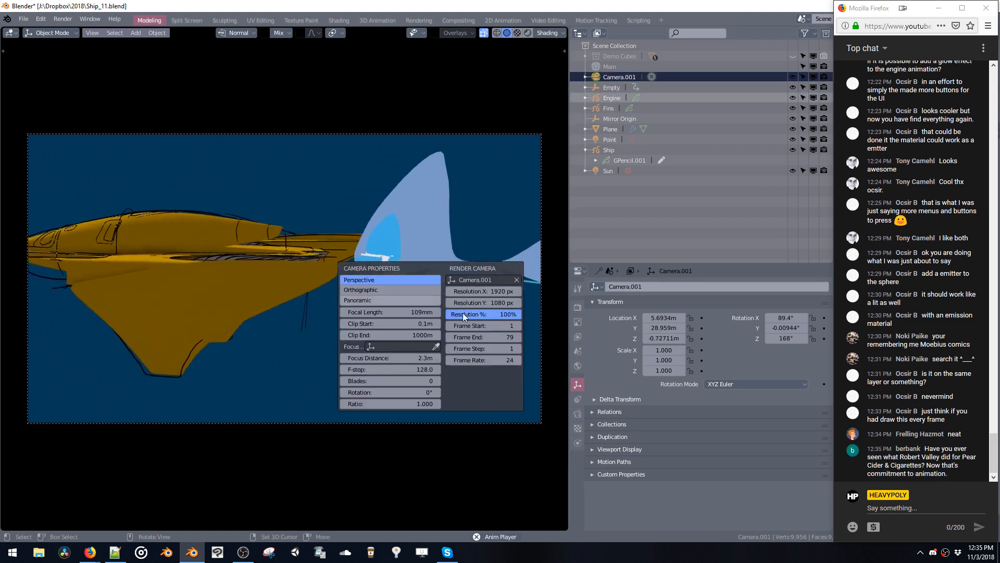
{"action": "left_click_drag", "start_coordinate": [473, 337], "coordinate": [485, 338]}
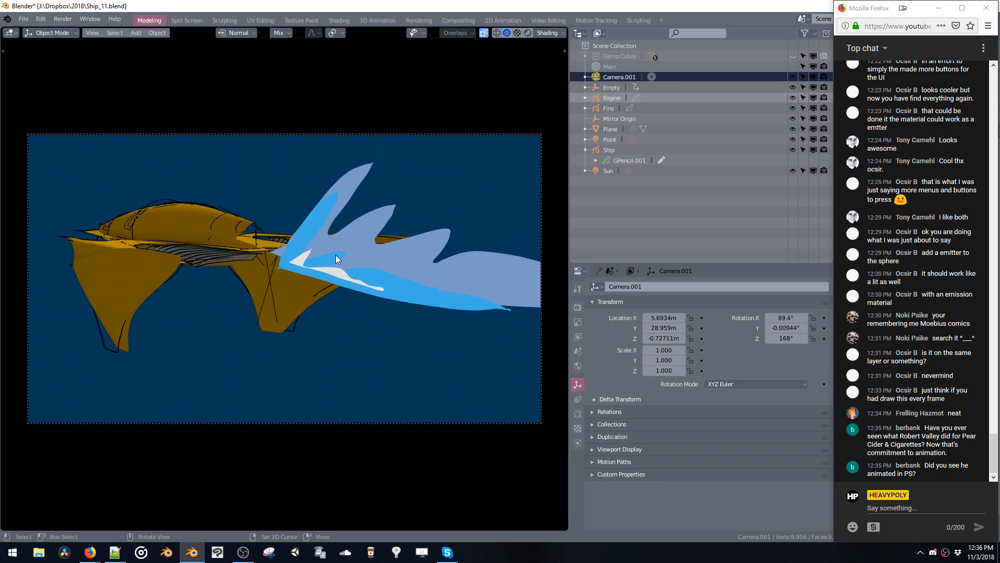
Select the Engine grease pencil object and switch it to Draw mode.
{"action": "key", "text": "ctrl+Tab"}
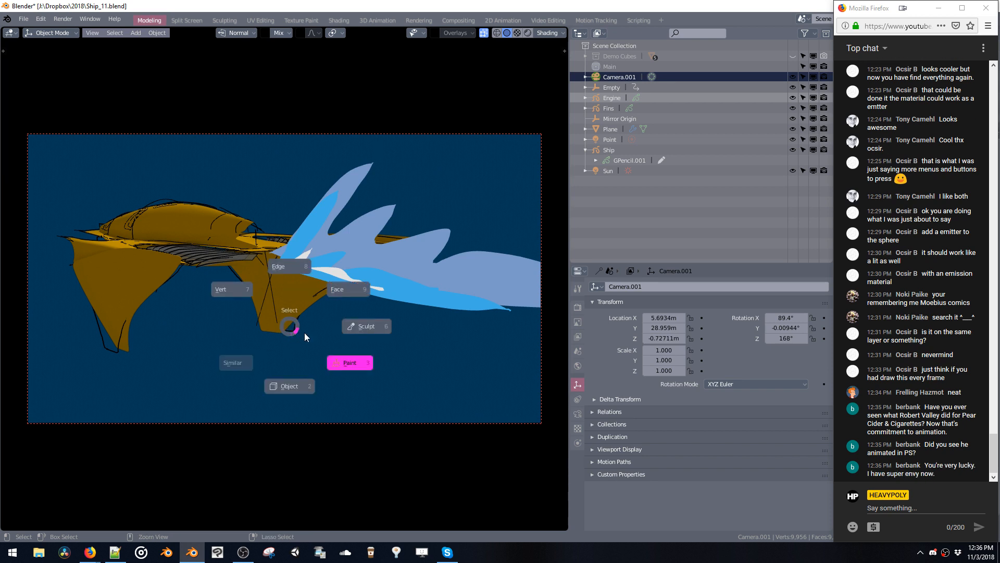
{"action": "left_click", "coordinate": [286, 373]}
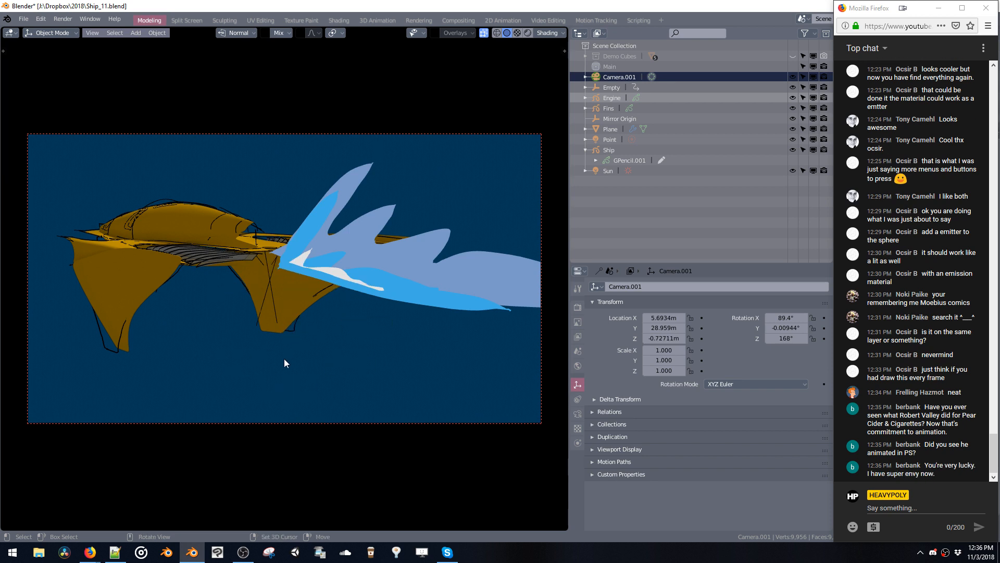
{"action": "left_click", "coordinate": [606, 147]}
{"action": "left_click", "coordinate": [612, 98]}
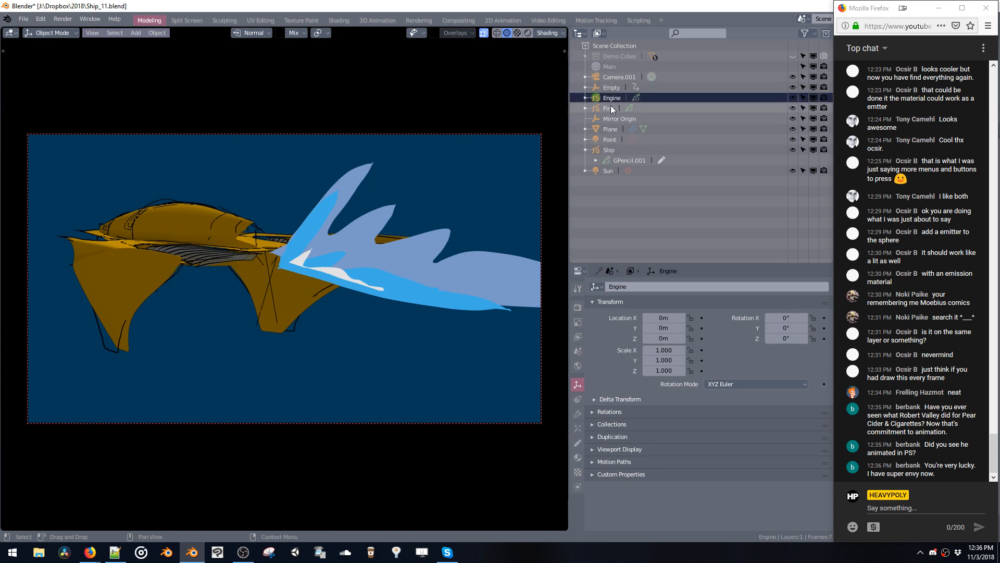
{"action": "key", "text": "ctrl+Tab"}
{"action": "left_click", "coordinate": [321, 220]}
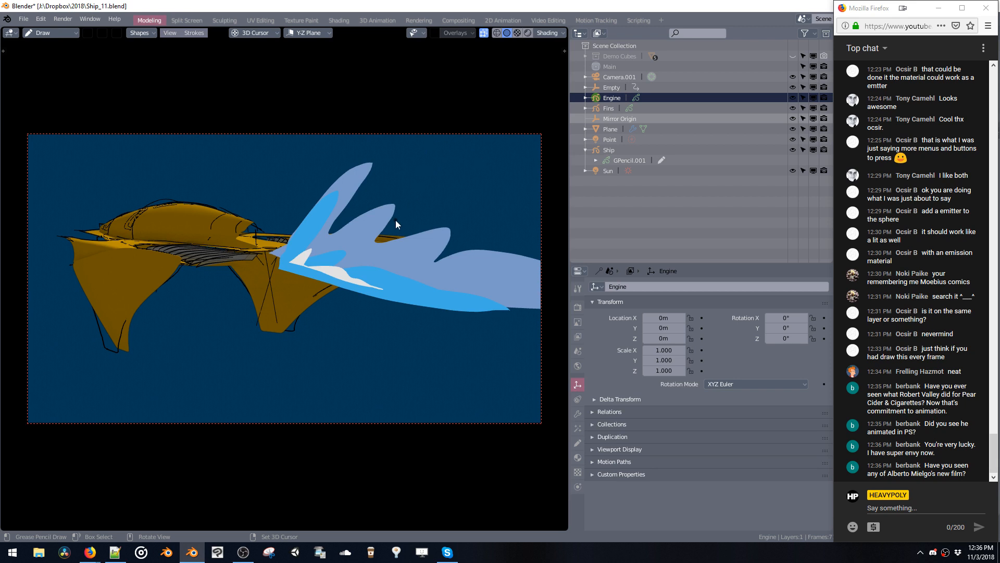
Leave the camera view and examine the ship and its engine flame from several angles.
{"action": "mouse_move", "coordinate": [379, 221]}
{"action": "middle_mouse_down"}
{"action": "mouse_move", "coordinate": [474, 237]}
{"action": "mouse_move", "coordinate": [382, 223]}
{"action": "mouse_move", "coordinate": [424, 243]}
{"action": "mouse_move", "coordinate": [427, 213]}
{"action": "mouse_move", "coordinate": [421, 253]}
{"action": "mouse_move", "coordinate": [371, 238]}
{"action": "middle_mouse_up"}
{"action": "middle_click_drag", "start_coordinate": [414, 235], "coordinate": [404, 269]}
{"action": "key", "text": "grave"}
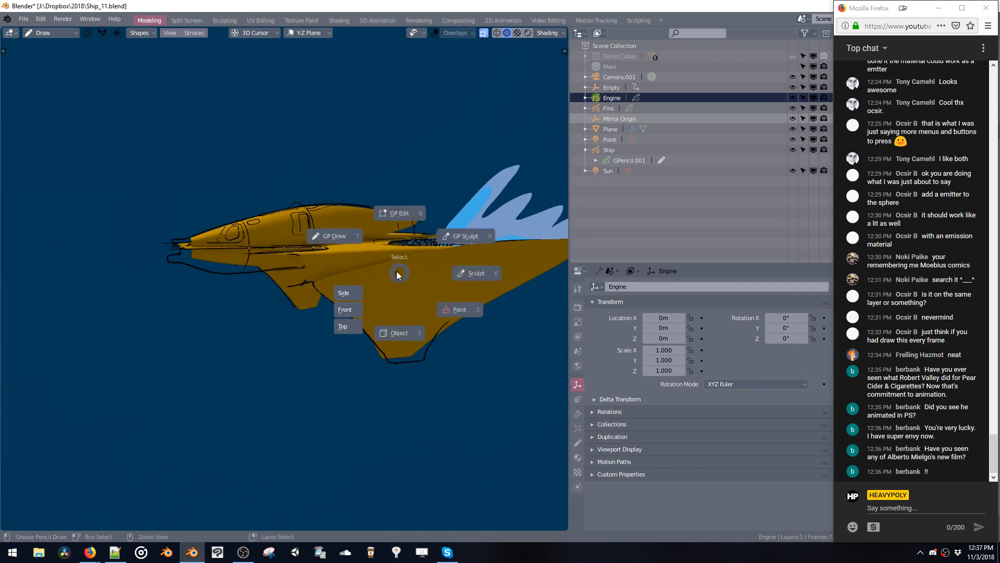
{"action": "left_click", "coordinate": [373, 230]}
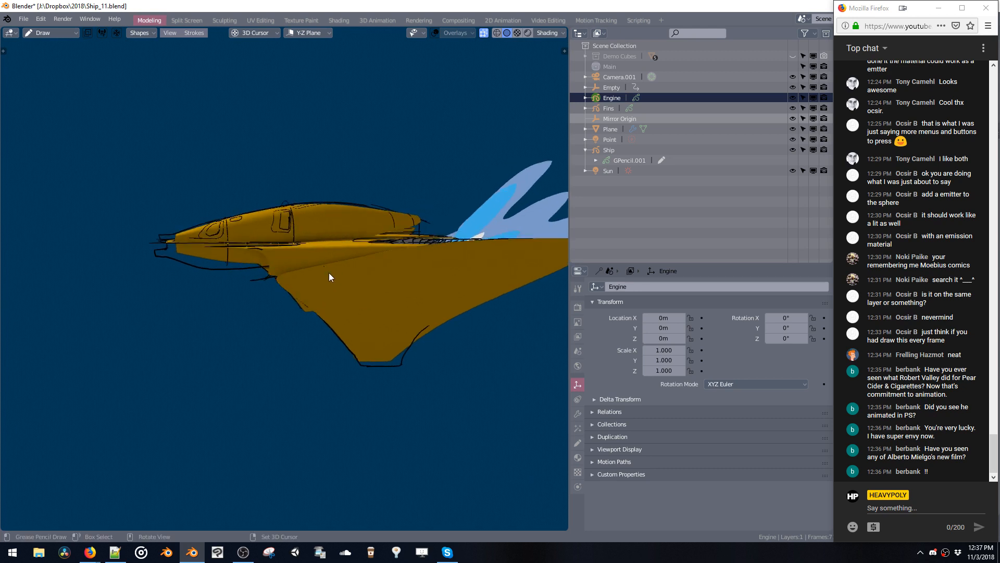
{"action": "middle_click_drag", "start_coordinate": [355, 296], "coordinate": [395, 302]}
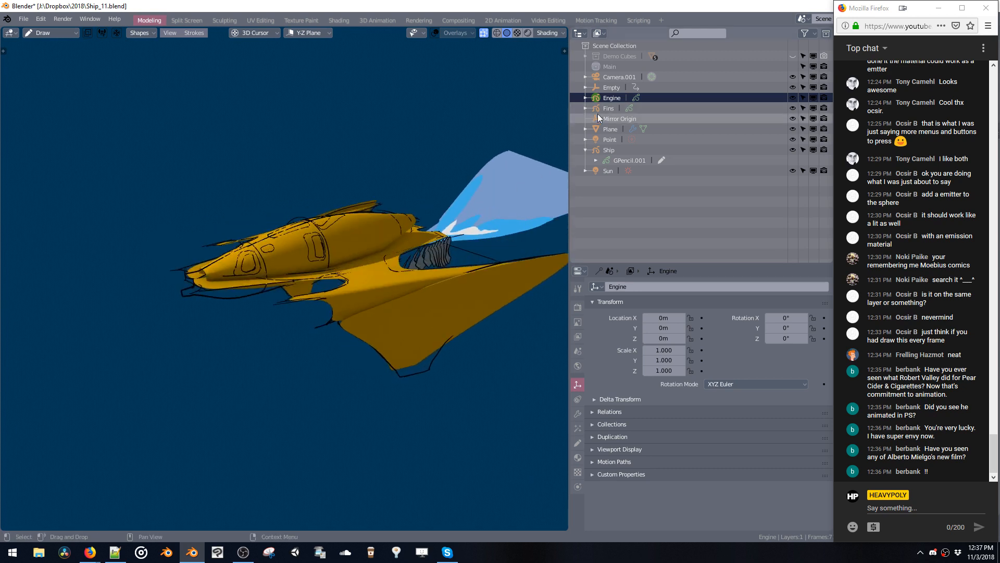
{"action": "middle_click_drag", "start_coordinate": [400, 241], "coordinate": [401, 222]}
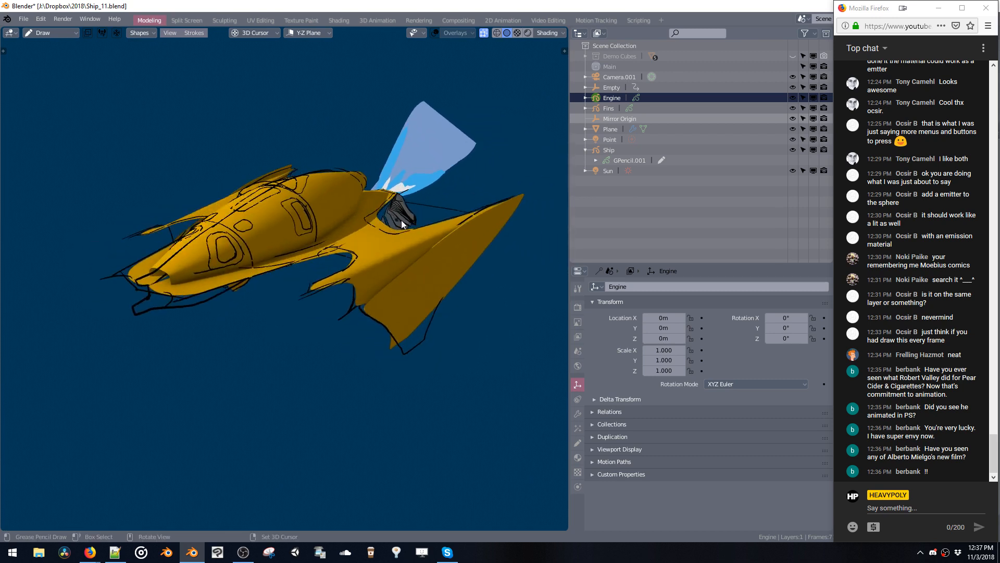
{"action": "left_click", "coordinate": [579, 271]}
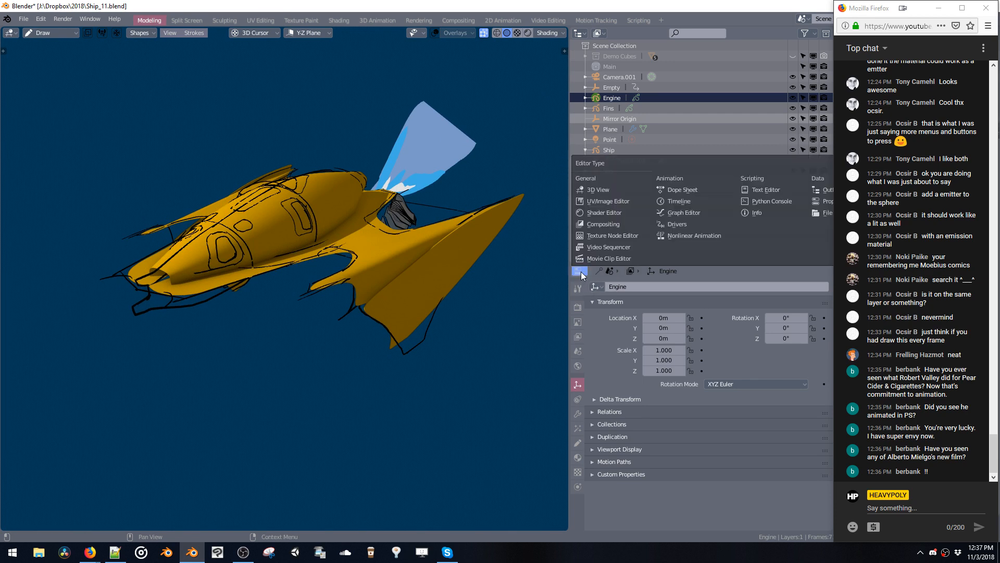
{"action": "left_click", "coordinate": [817, 202]}
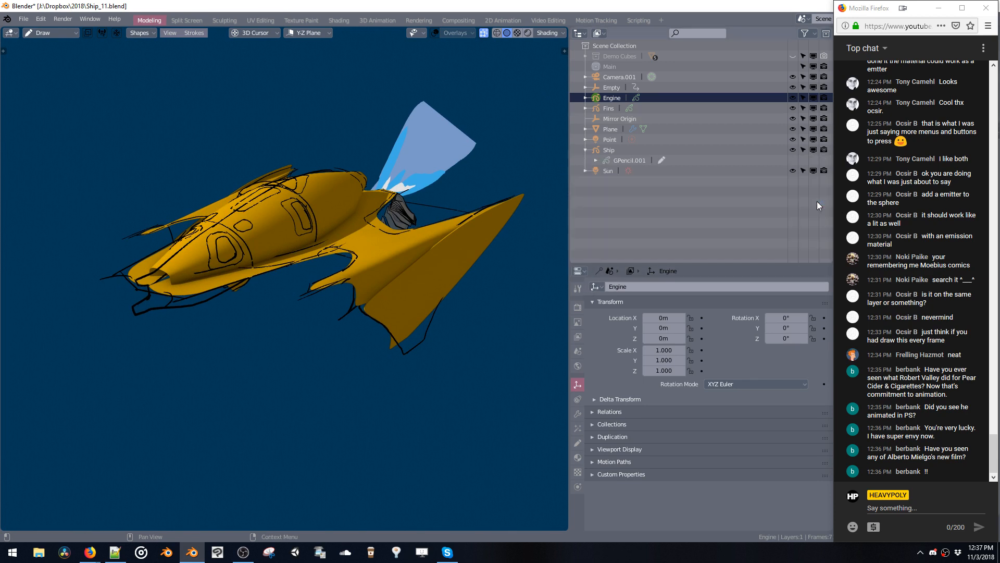
{"action": "middle_click_drag", "start_coordinate": [392, 292], "coordinate": [405, 269]}
{"action": "scroll", "coordinate": [361, 277], "scroll_direction": "up", "scroll_amount": 2}
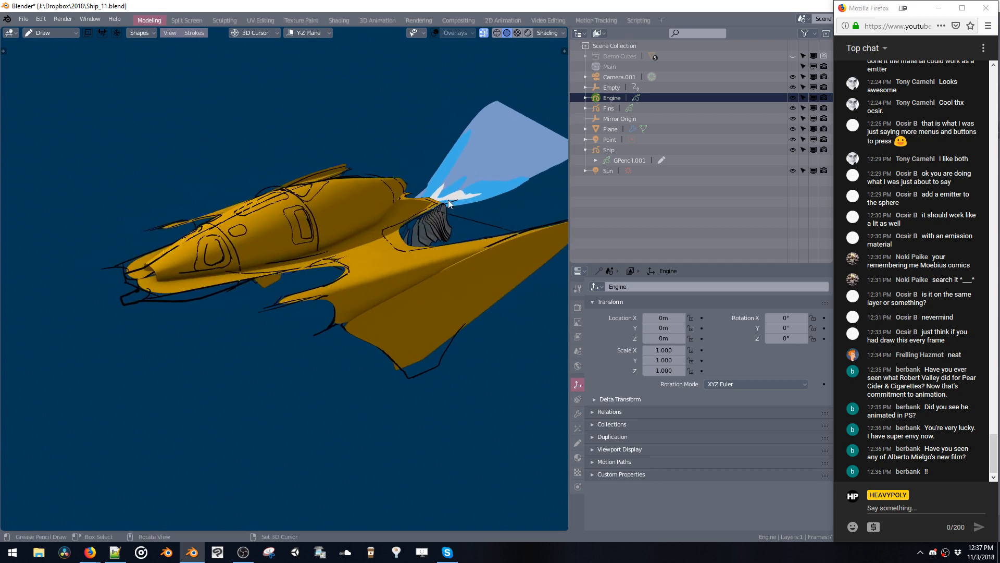
Return to Object Mode, select the Ship grease pencil object and switch it to Draw mode.
{"action": "left_click", "coordinate": [617, 108]}
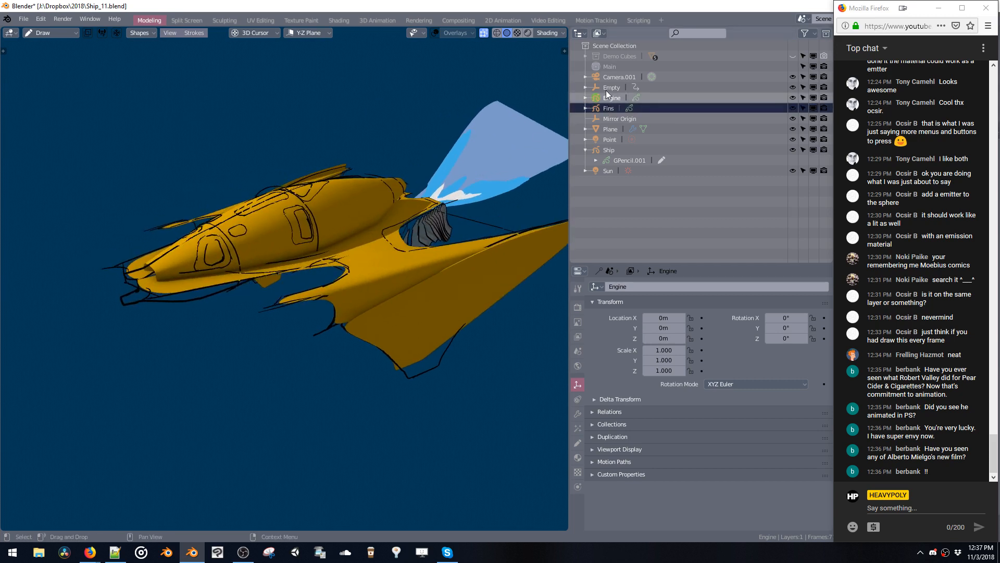
{"action": "key", "text": "ctrl+space"}
{"action": "left_click", "coordinate": [342, 246]}
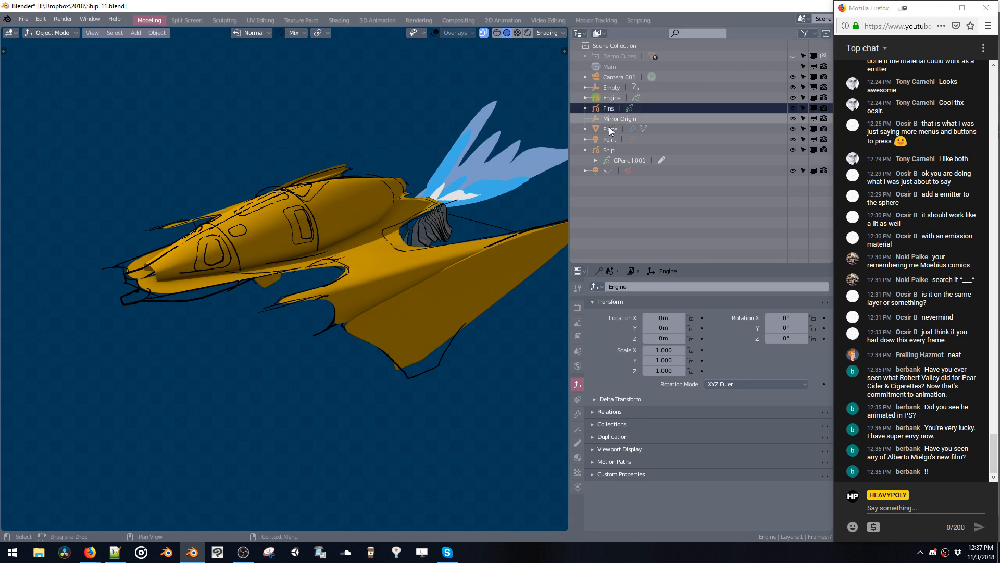
{"action": "left_click", "coordinate": [606, 150]}
{"action": "key", "text": "ctrl+Tab"}
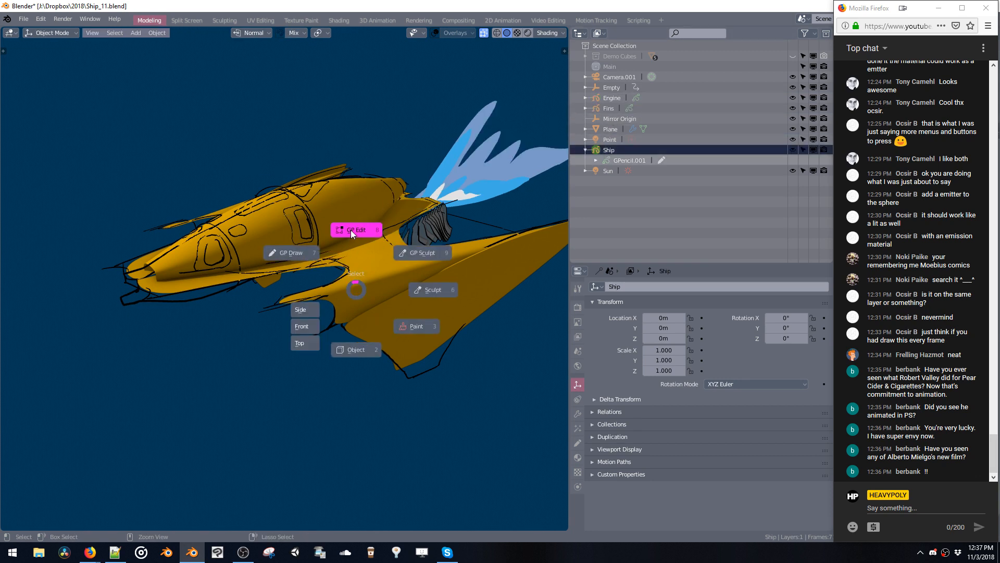
{"action": "left_click", "coordinate": [305, 252]}
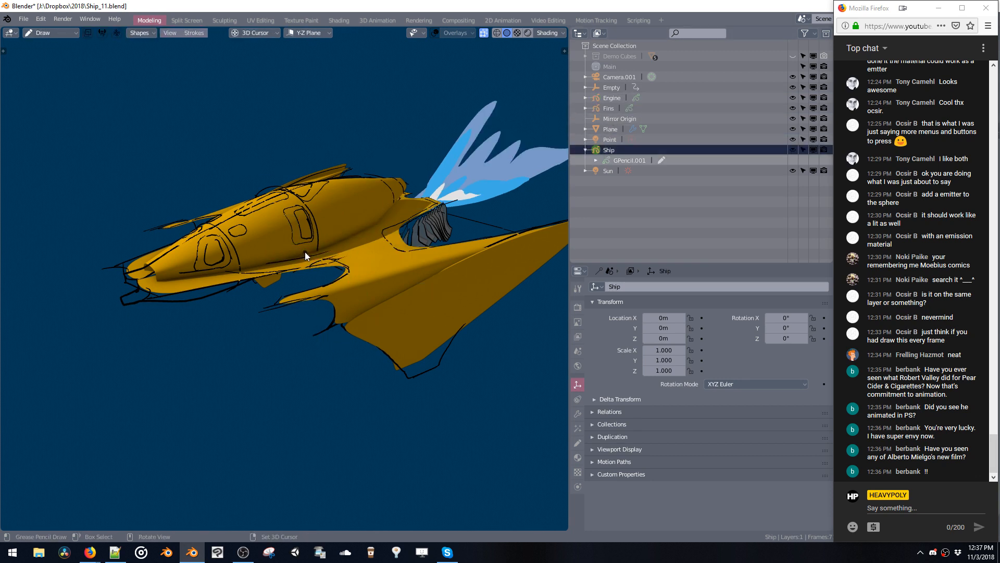
Set the grease pencil stroke placement to Surface.
{"action": "left_click", "coordinate": [256, 33]}
{"action": "left_click", "coordinate": [248, 99]}
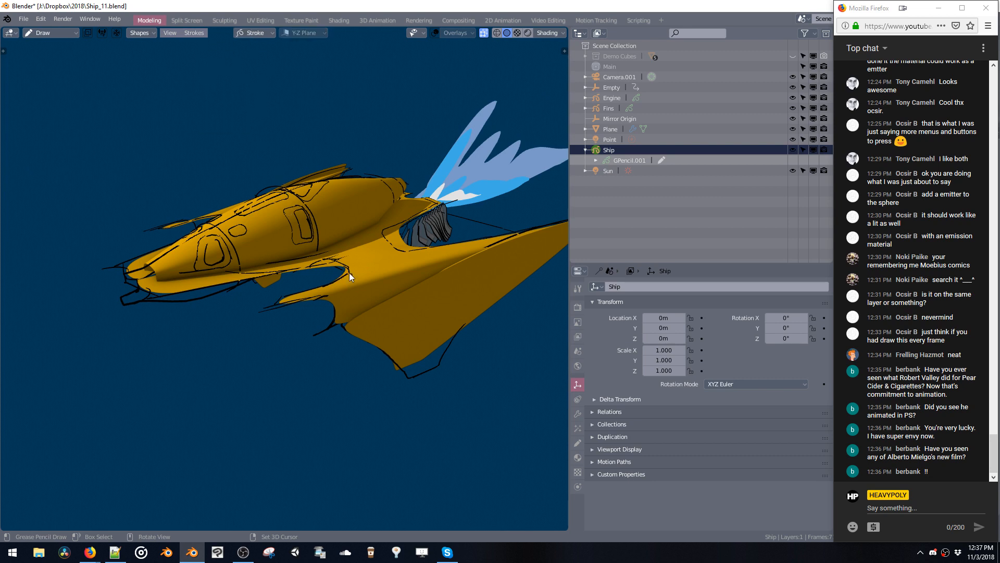
{"action": "left_click", "coordinate": [254, 33]}
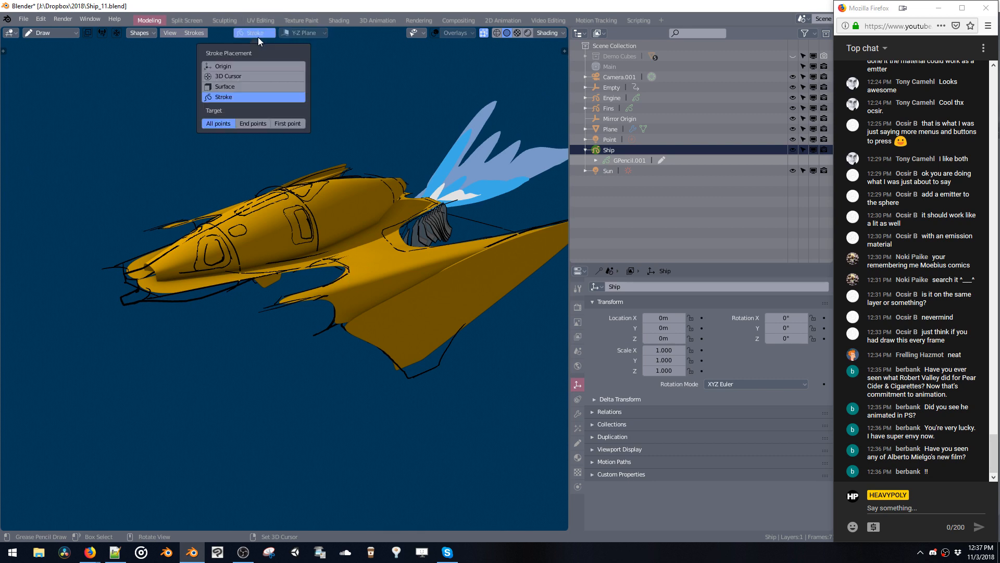
{"action": "left_click", "coordinate": [253, 88]}
Try drawing a short detail line on the upper wing beside the fuselage, and undo it.
{"action": "mouse_move", "coordinate": [344, 251]}
{"action": "middle_mouse_down"}
{"action": "mouse_move", "coordinate": [382, 232]}
{"action": "mouse_move", "coordinate": [386, 260]}
{"action": "middle_mouse_up"}
{"action": "key", "text": "h"}
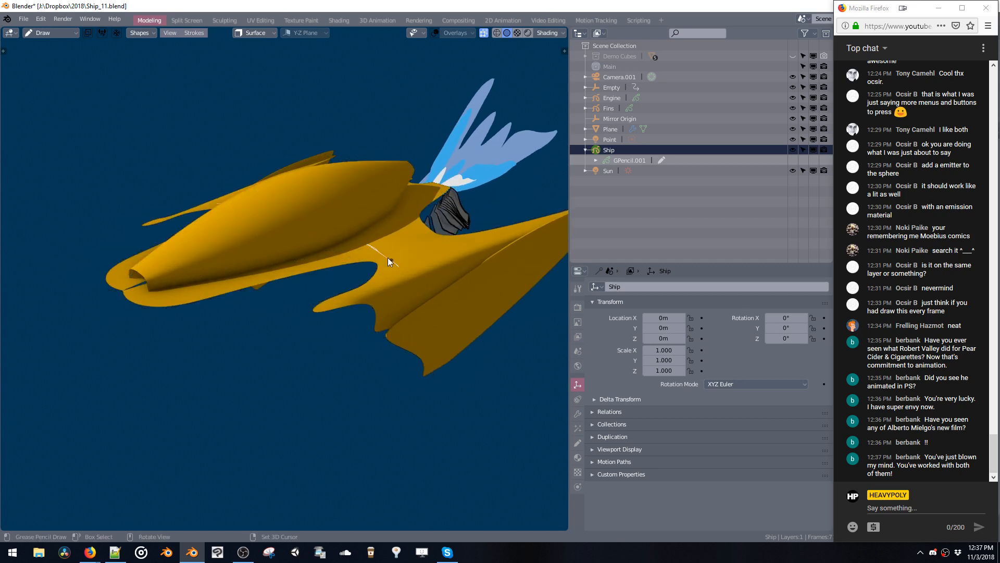
{"action": "key", "text": "ctrl+z"}
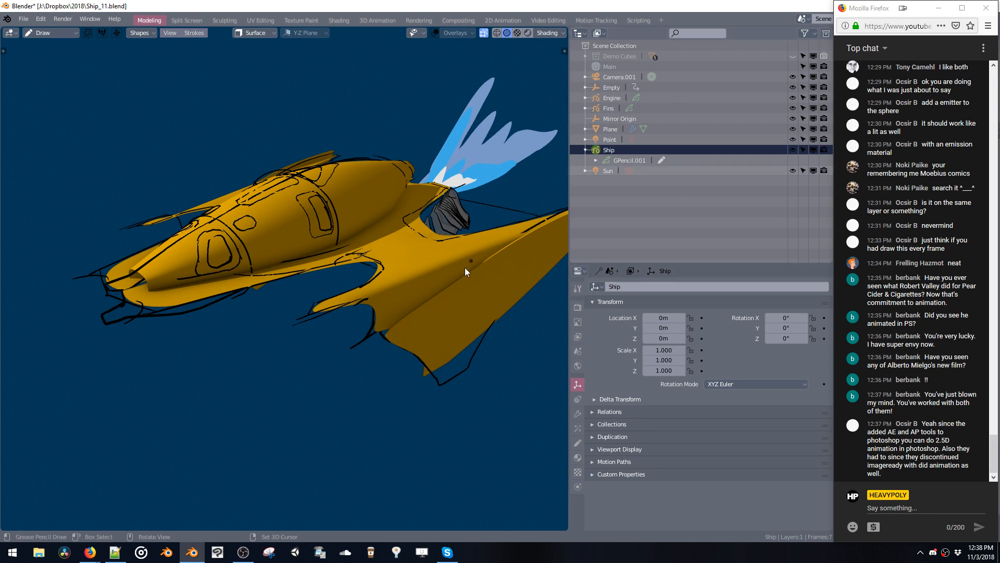
Show the Timeline in place of the object properties and move the current frame to 1.
{"action": "middle_click_drag", "start_coordinate": [466, 269], "coordinate": [343, 283]}
{"action": "left_click", "coordinate": [601, 150]}
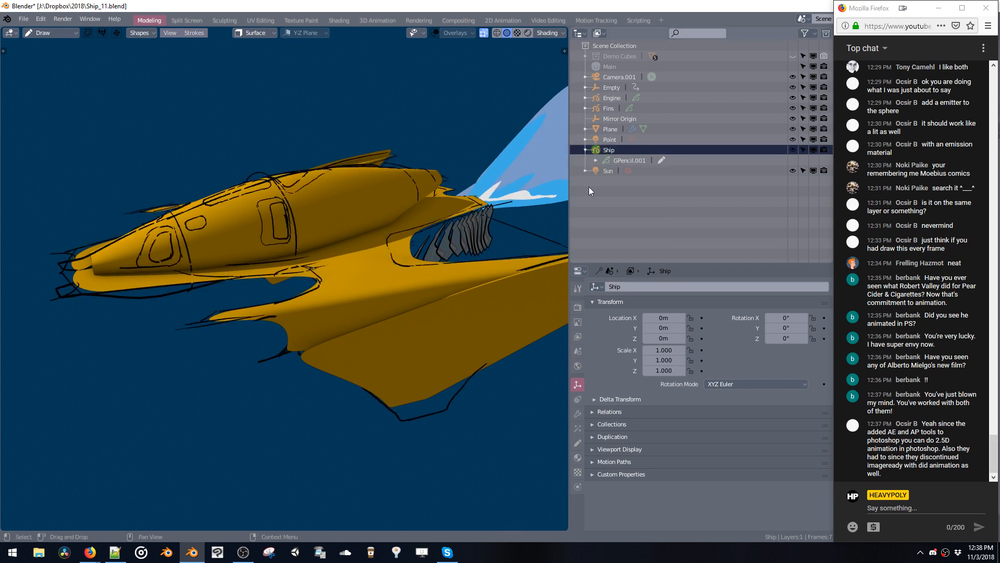
{"action": "left_click", "coordinate": [579, 271]}
{"action": "left_click", "coordinate": [673, 198]}
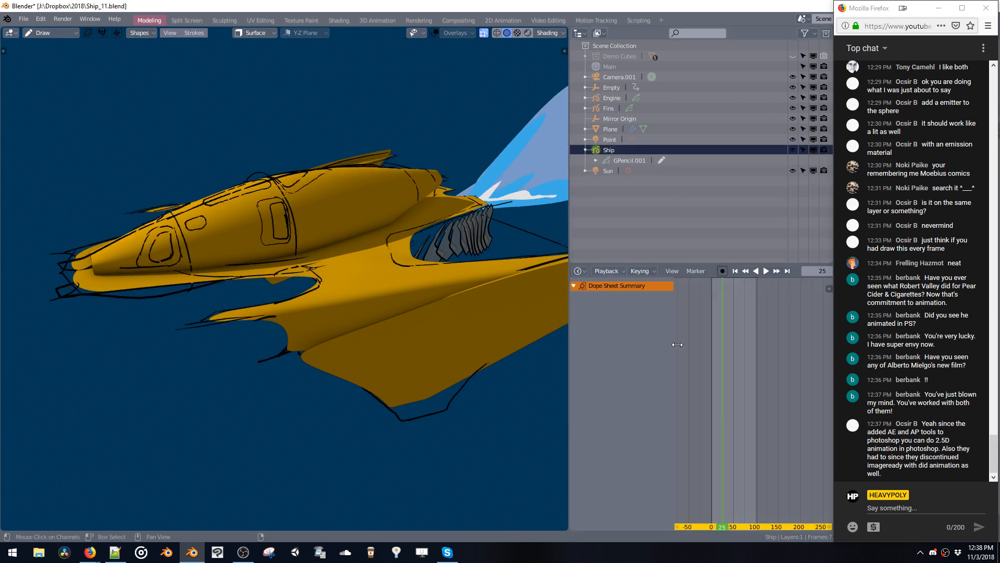
{"action": "left_click_drag", "start_coordinate": [720, 392], "coordinate": [711, 435]}
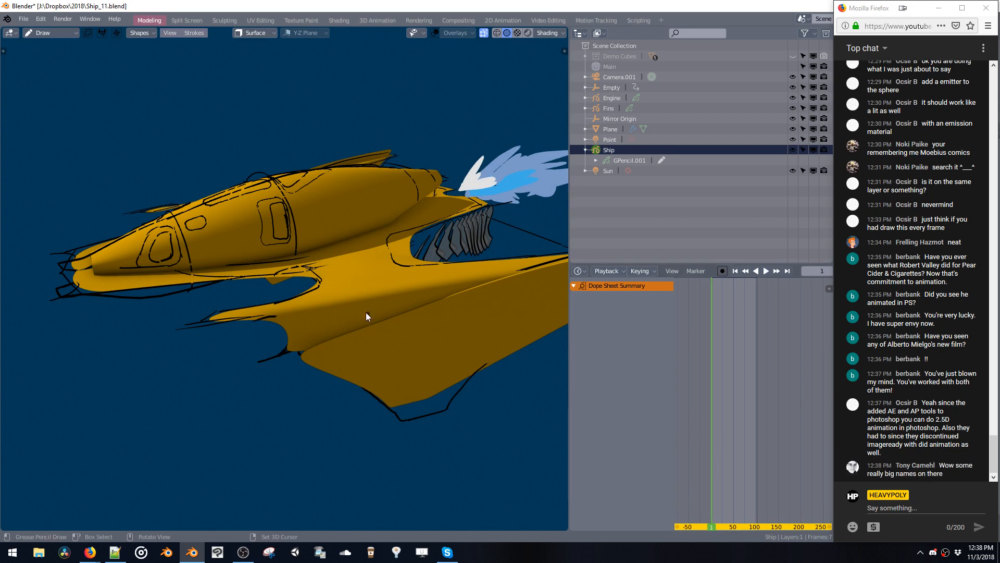
Try test strokes on the ship's surface at frames 1 and 0, undo them, and return to frame 1.
{"action": "mouse_move", "coordinate": [352, 322]}
{"action": "left_mouse_down"}
{"action": "mouse_move", "coordinate": [369, 357]}
{"action": "mouse_move", "coordinate": [361, 328]}
{"action": "left_mouse_up"}
{"action": "key", "text": "ctrl+z"}
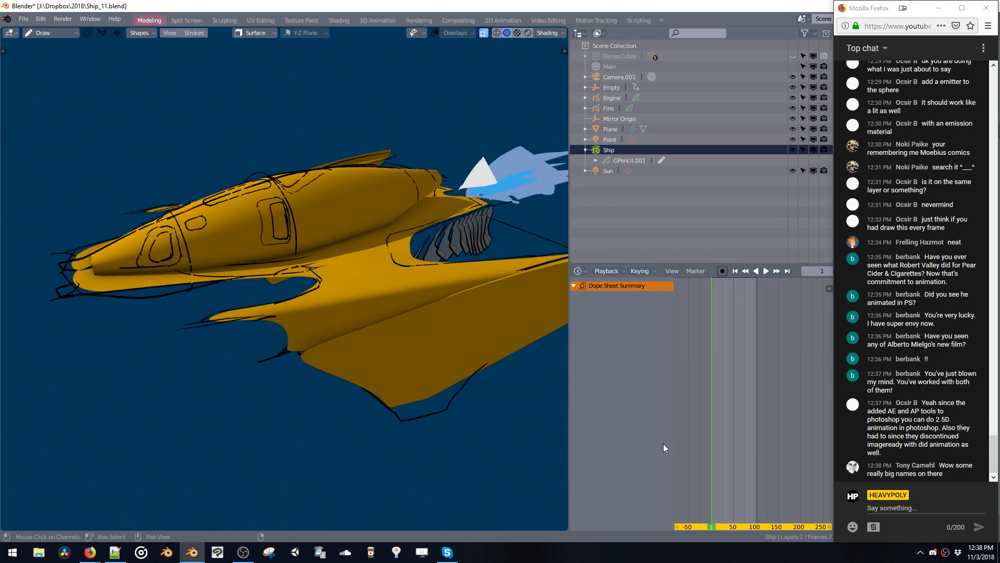
{"action": "key", "text": "Left"}
{"action": "left_click_drag", "start_coordinate": [320, 267], "coordinate": [346, 306]}
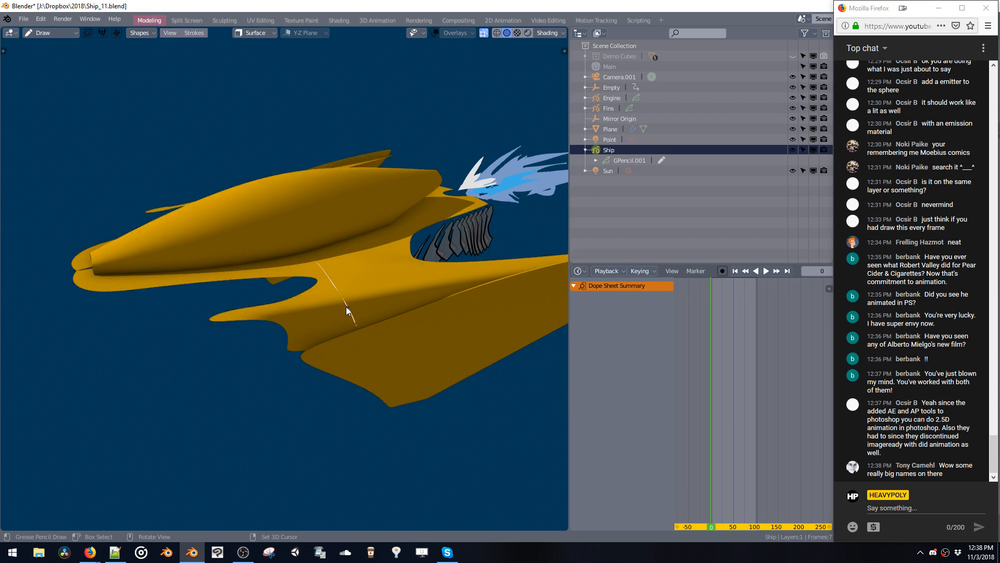
{"action": "key", "text": "ctrl+z"}
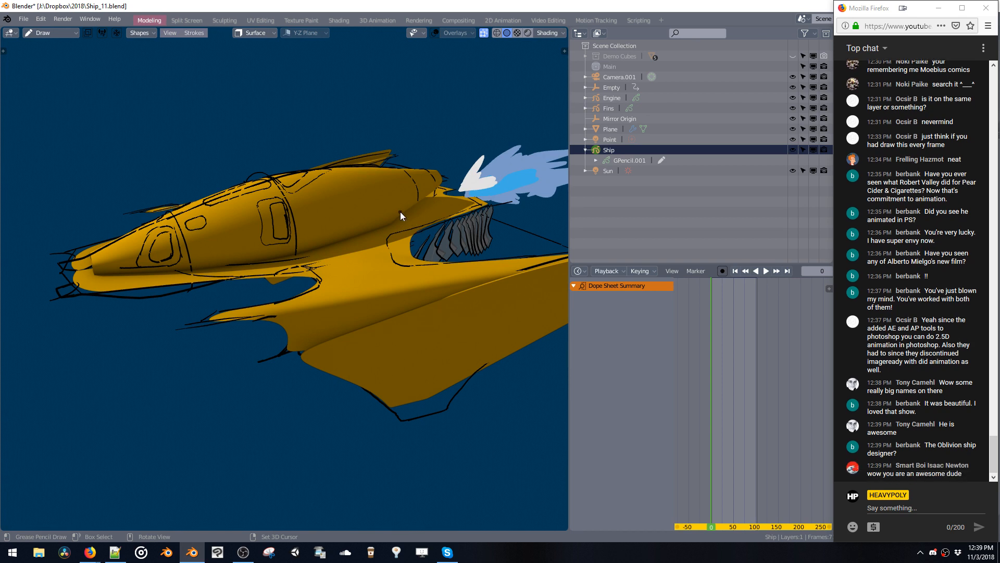
{"action": "key", "text": "h"}
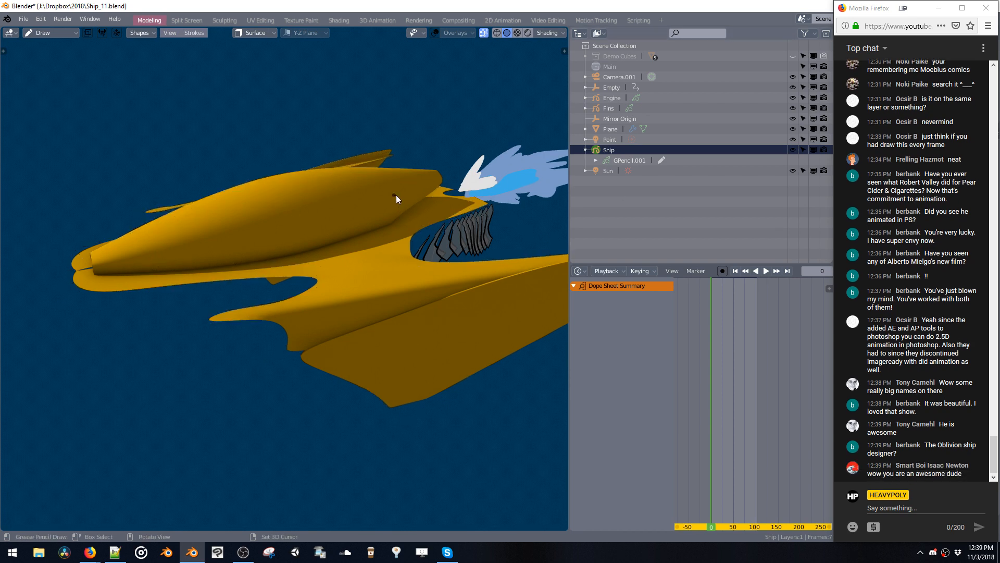
{"action": "mouse_move", "coordinate": [392, 221]}
{"action": "middle_mouse_down"}
{"action": "mouse_move", "coordinate": [407, 226]}
{"action": "mouse_move", "coordinate": [412, 249]}
{"action": "middle_mouse_up"}
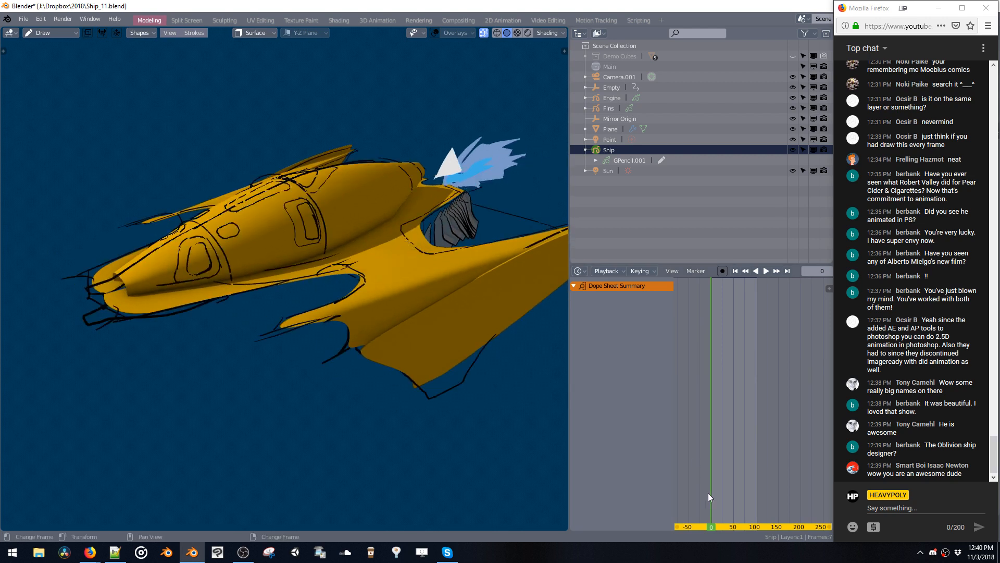
{"action": "key", "text": "Right"}
{"action": "middle_click_drag", "start_coordinate": [427, 301], "coordinate": [344, 224]}
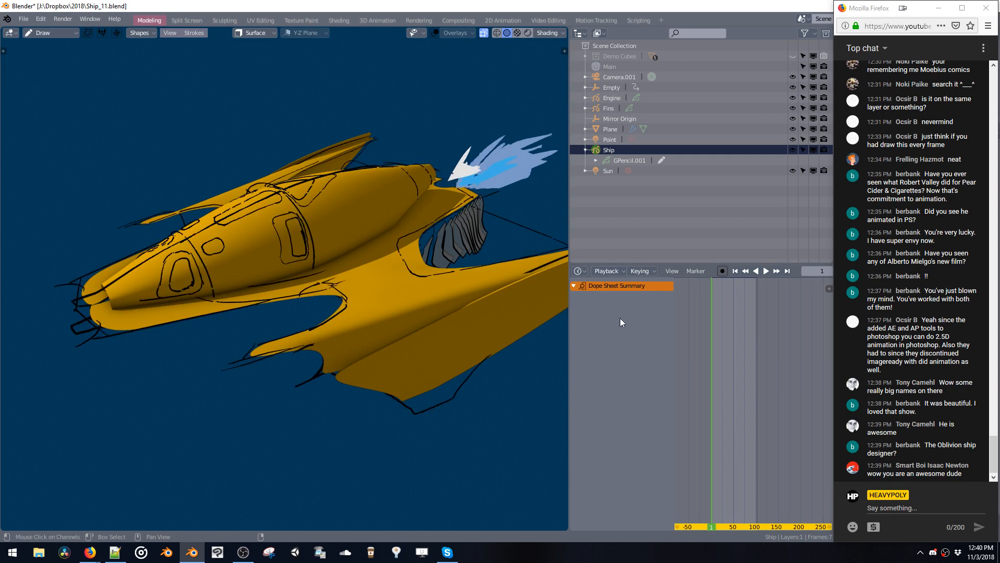
Replace the Timeline with the Grease Pencil dope sheet.
{"action": "left_click", "coordinate": [574, 286]}
{"action": "left_click", "coordinate": [582, 275]}
{"action": "left_click", "coordinate": [669, 188]}
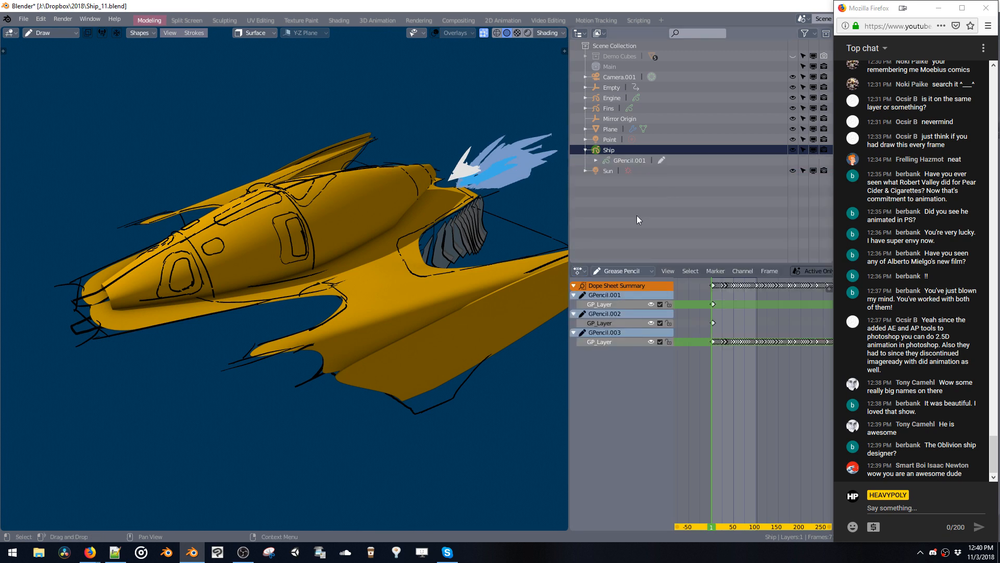
Move the current frame to the ship drawing's keyframe at frame 4 and undo the test line on the wing.
{"action": "left_click_drag", "start_coordinate": [707, 331], "coordinate": [708, 328]}
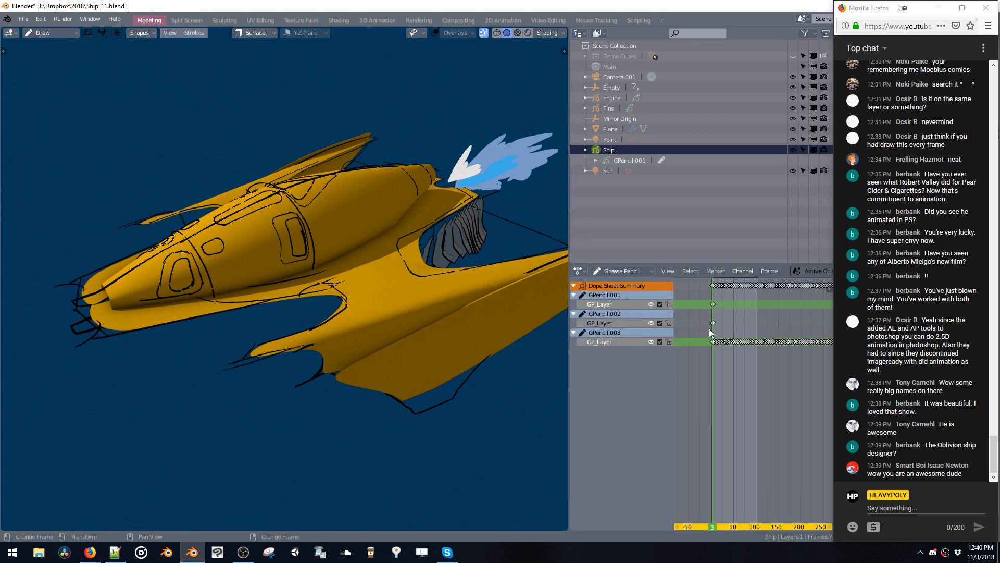
{"action": "mouse_move", "coordinate": [708, 328]}
{"action": "middle_mouse_down", "text": "ctrl"}
{"action": "mouse_move", "coordinate": [753, 333]}
{"action": "mouse_move", "coordinate": [733, 330]}
{"action": "middle_mouse_up", "text": "ctrl"}
{"action": "left_click", "coordinate": [734, 331]}
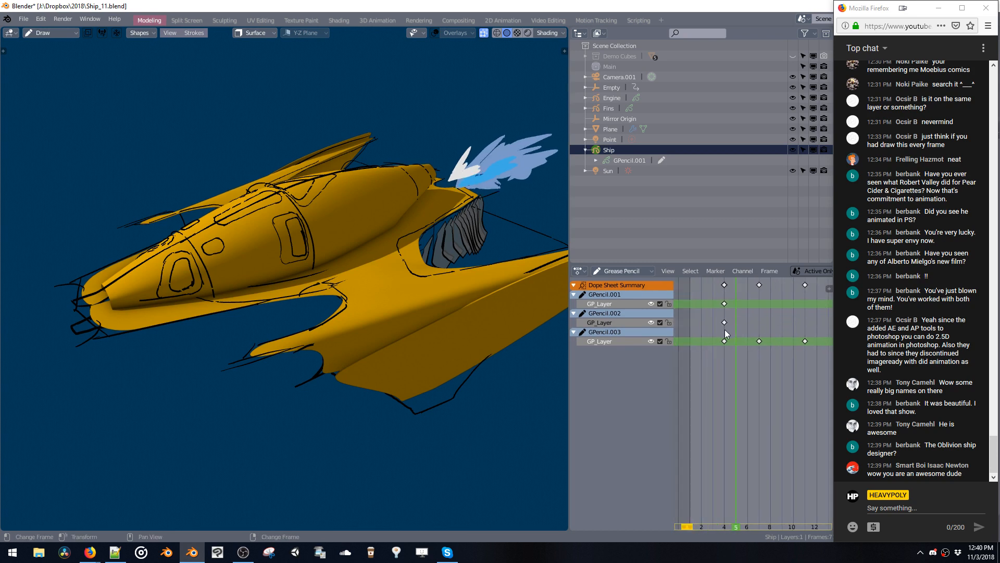
{"action": "left_click", "coordinate": [726, 334]}
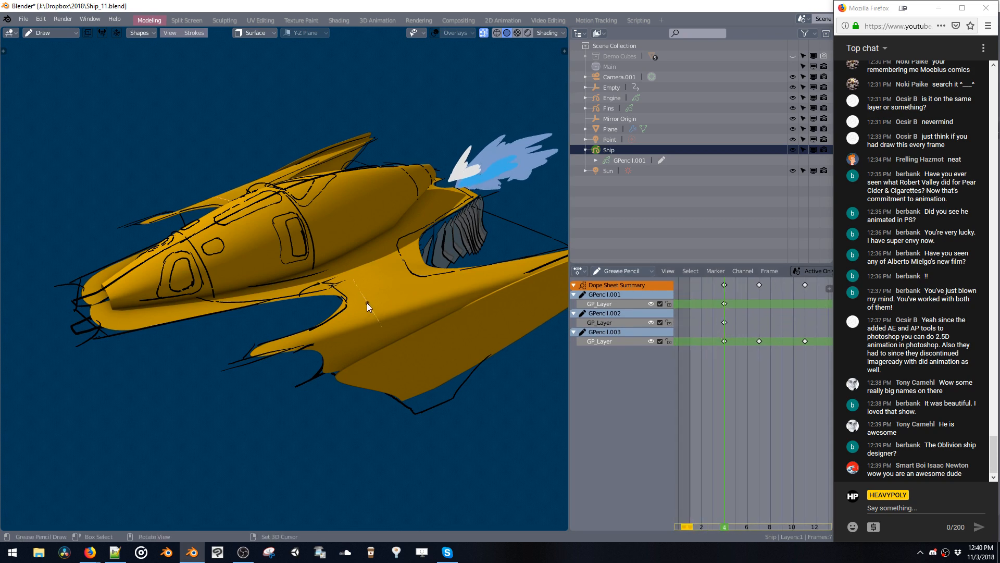
{"action": "key", "text": "ctrl+z"}
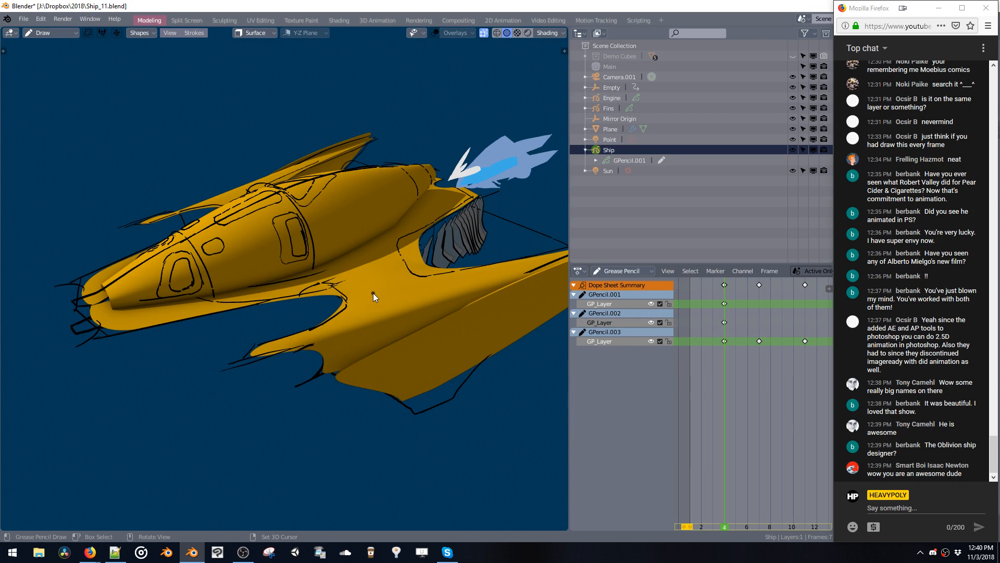
Draw a panel line down the fuselage side behind the door and continue it onto the wing root.
{"action": "key", "text": "shift+v"}
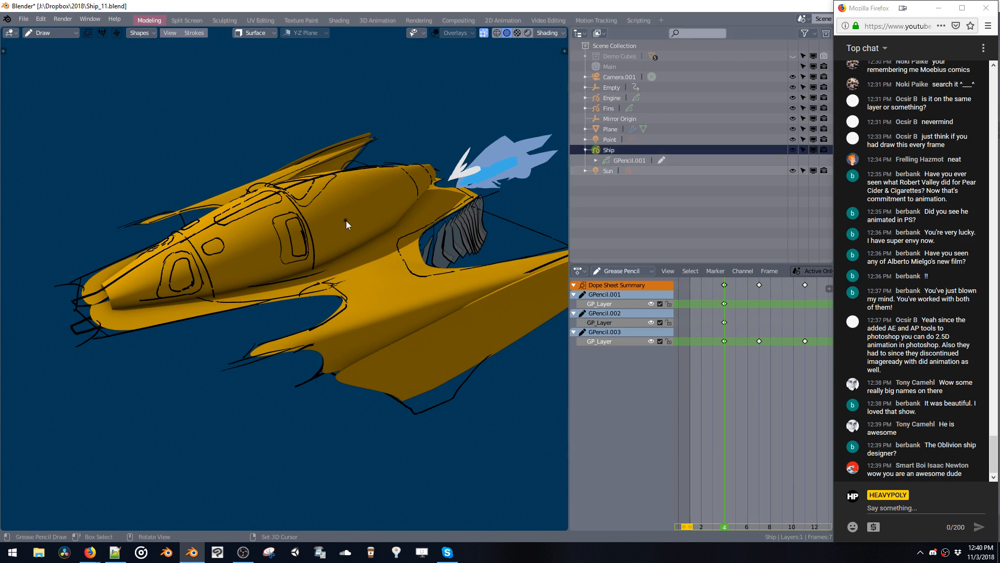
{"action": "key", "text": "shift+v"}
{"action": "middle_click_drag", "start_coordinate": [384, 333], "coordinate": [308, 289]}
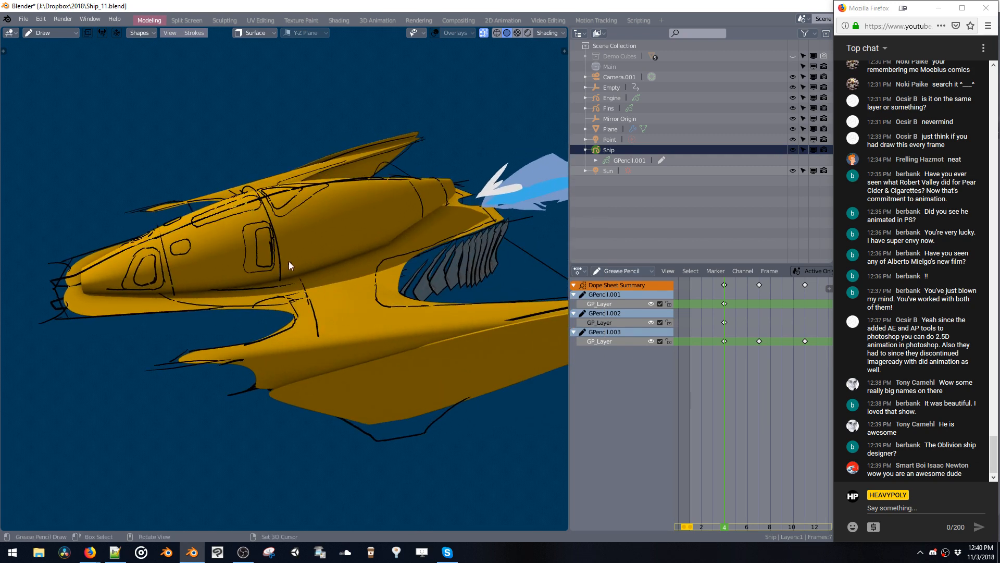
{"action": "left_click_drag", "start_coordinate": [291, 225], "coordinate": [300, 268]}
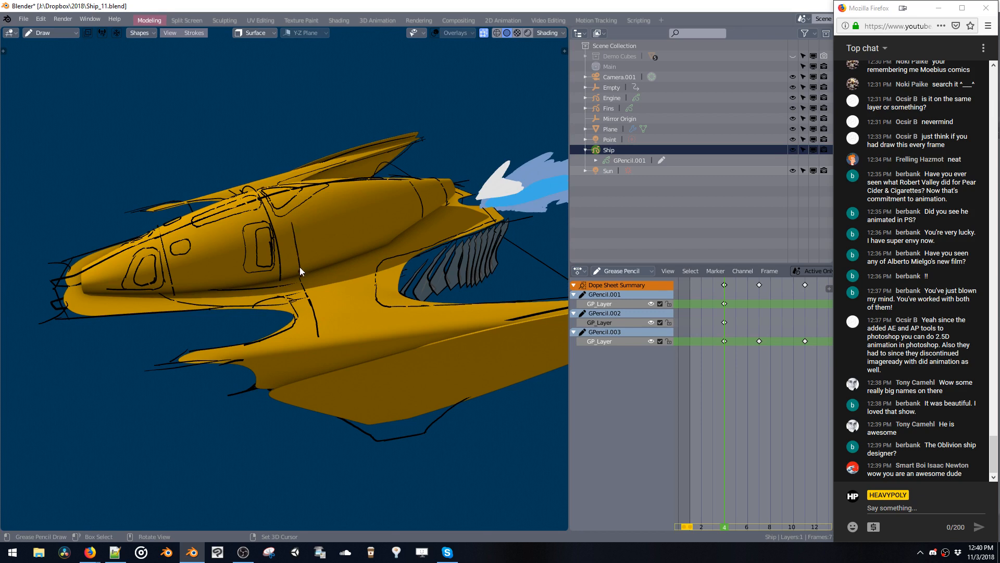
{"action": "middle_click_drag", "start_coordinate": [294, 228], "coordinate": [287, 242]}
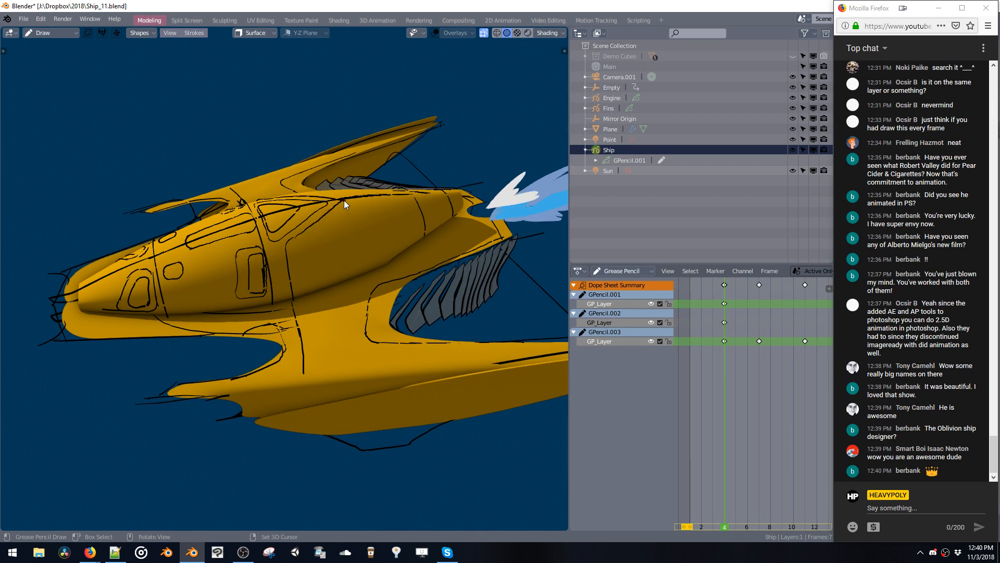
Undo the last strokes on top of the fuselage and draw a short detail mark on the spine behind the triangular panel.
{"action": "middle_click_drag", "start_coordinate": [339, 205], "coordinate": [280, 229]}
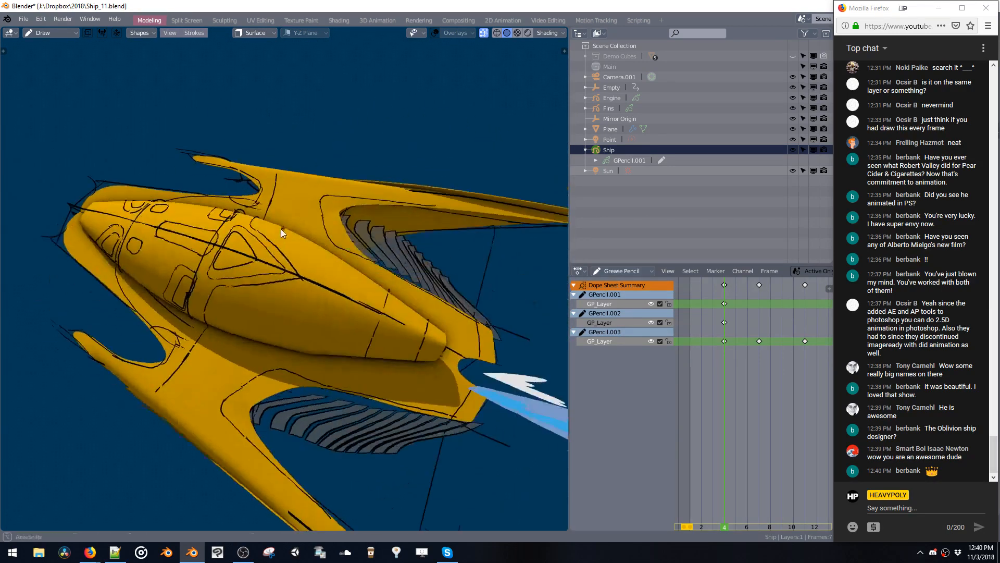
{"action": "scroll", "coordinate": [299, 202], "scroll_direction": "up", "scroll_amount": 5}
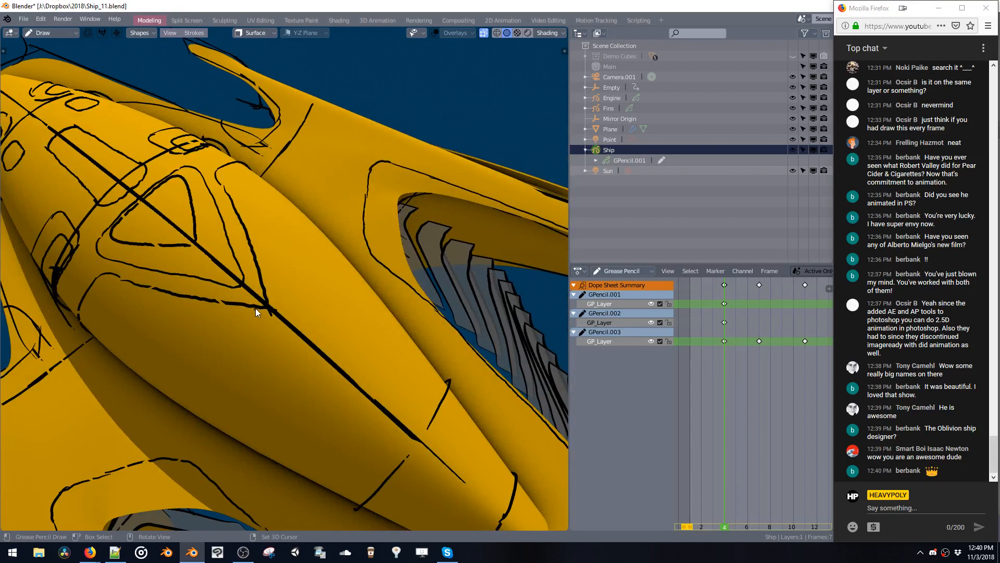
{"action": "key", "text": "ctrl+z"}
{"action": "key", "text": "ctrl+z"}
{"action": "left_click_drag", "start_coordinate": [257, 308], "coordinate": [270, 321]}
{"action": "mouse_move", "coordinate": [278, 326]}
{"action": "middle_mouse_down"}
{"action": "mouse_move", "coordinate": [304, 348]}
{"action": "mouse_move", "coordinate": [350, 281]}
{"action": "mouse_move", "coordinate": [349, 311]}
{"action": "mouse_move", "coordinate": [308, 354]}
{"action": "mouse_move", "coordinate": [326, 302]}
{"action": "middle_mouse_up"}
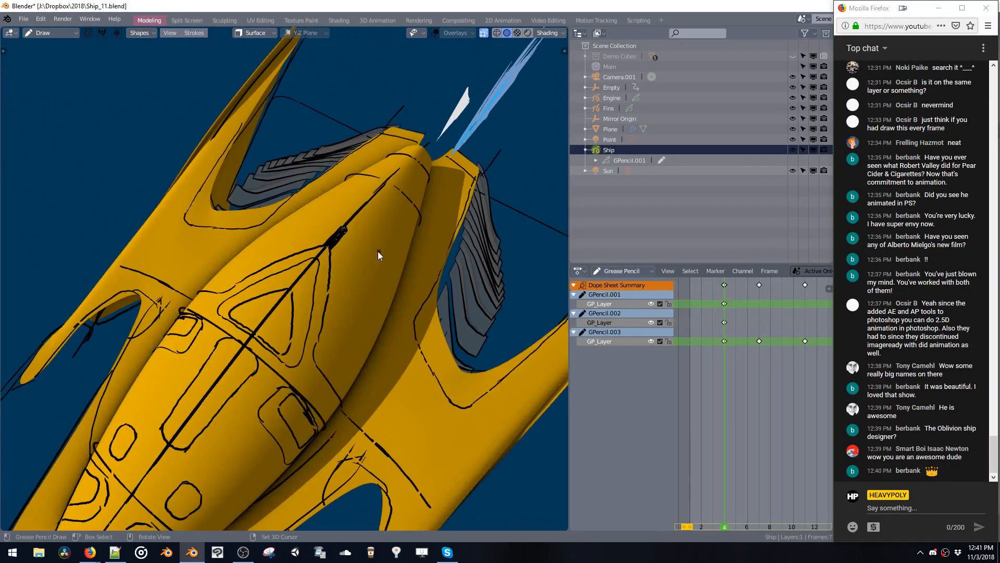
Draw a rounded rectangular panel outline on the front prong of the near wing.
{"action": "mouse_move", "coordinate": [379, 255]}
{"action": "middle_mouse_down"}
{"action": "mouse_move", "coordinate": [364, 232]}
{"action": "mouse_move", "coordinate": [366, 241]}
{"action": "middle_mouse_up"}
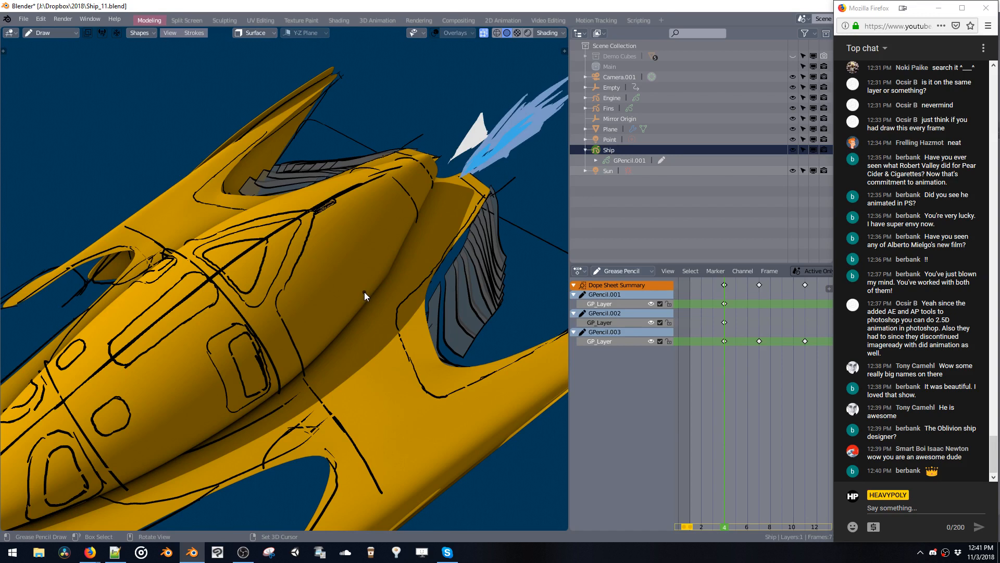
{"action": "key", "text": "shift+v"}
{"action": "middle_click_drag", "start_coordinate": [335, 233], "coordinate": [356, 271]}
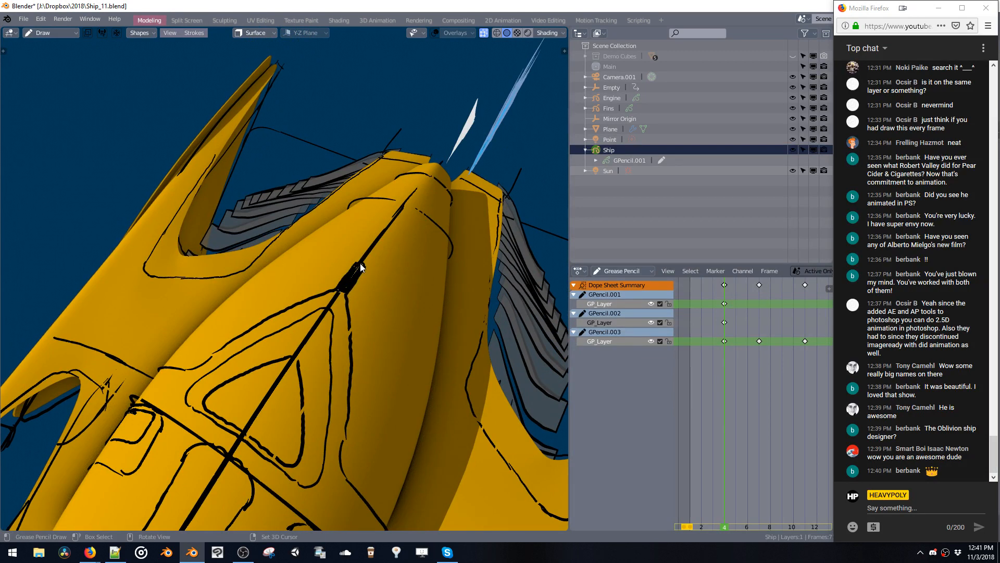
{"action": "mouse_move", "coordinate": [359, 264]}
{"action": "middle_mouse_down"}
{"action": "mouse_move", "coordinate": [345, 268]}
{"action": "mouse_move", "coordinate": [346, 287]}
{"action": "mouse_move", "coordinate": [337, 244]}
{"action": "mouse_move", "coordinate": [349, 254]}
{"action": "mouse_move", "coordinate": [379, 238]}
{"action": "mouse_move", "coordinate": [377, 254]}
{"action": "mouse_move", "coordinate": [350, 264]}
{"action": "middle_mouse_up"}
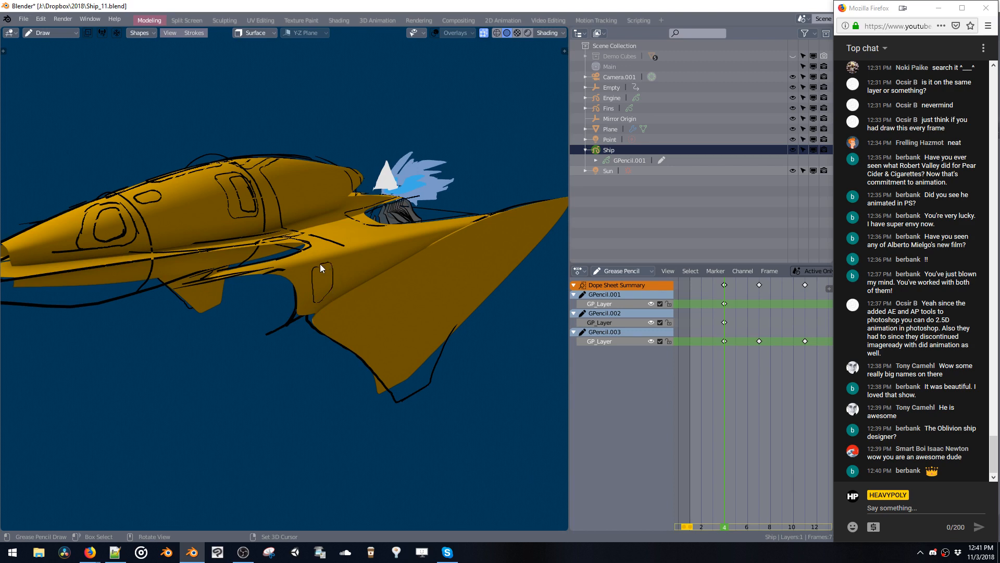
Try drawing a line along the lower edge of the near wing and undo the strokes.
{"action": "middle_click_drag", "start_coordinate": [336, 277], "coordinate": [271, 286]}
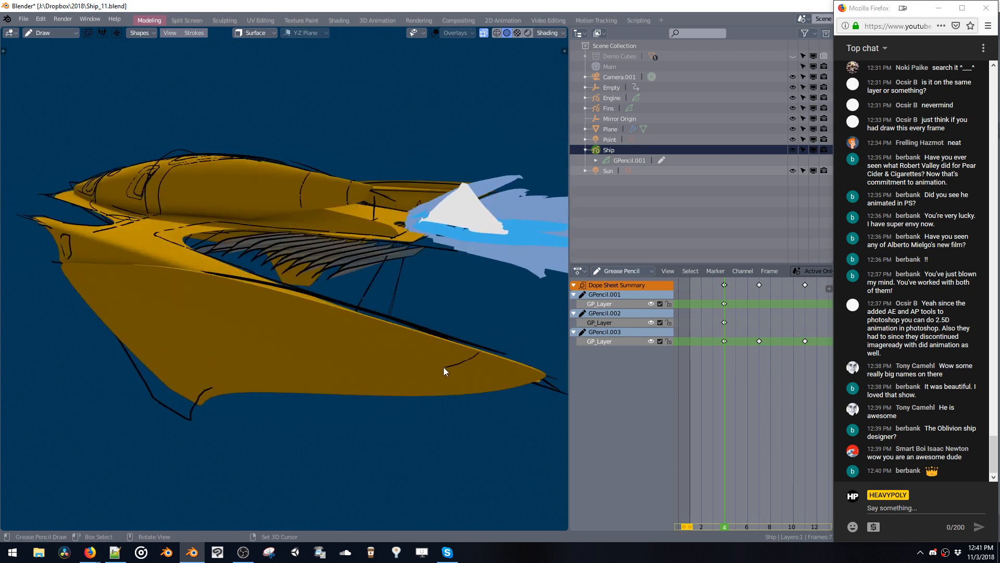
{"action": "key", "text": "ctrl+z"}
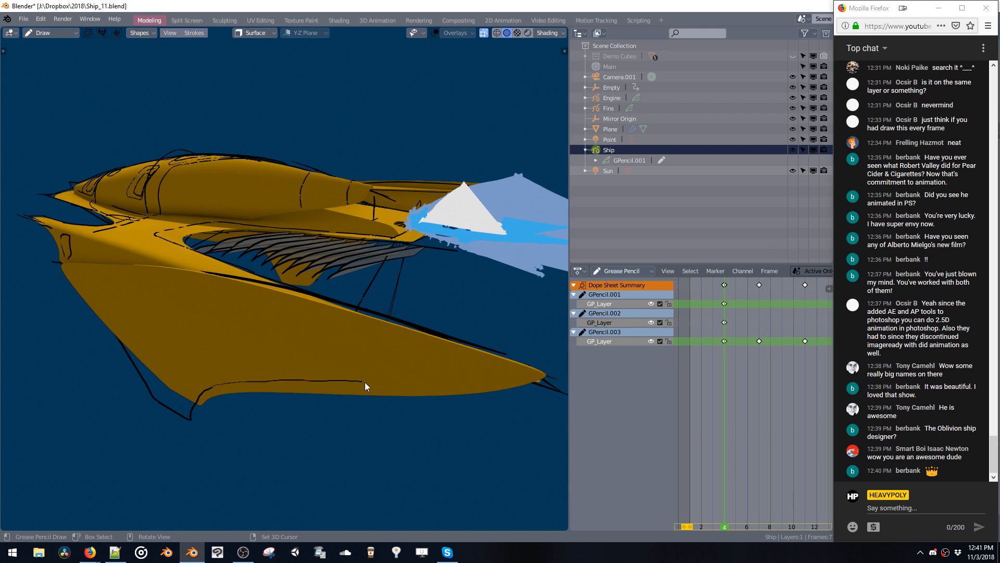
{"action": "left_click_drag", "start_coordinate": [393, 381], "coordinate": [401, 379]}
{"action": "key", "text": "ctrl+z"}
Set the offset of the Surface stroke placement to 0.00020.
{"action": "middle_click_drag", "start_coordinate": [345, 348], "coordinate": [374, 324]}
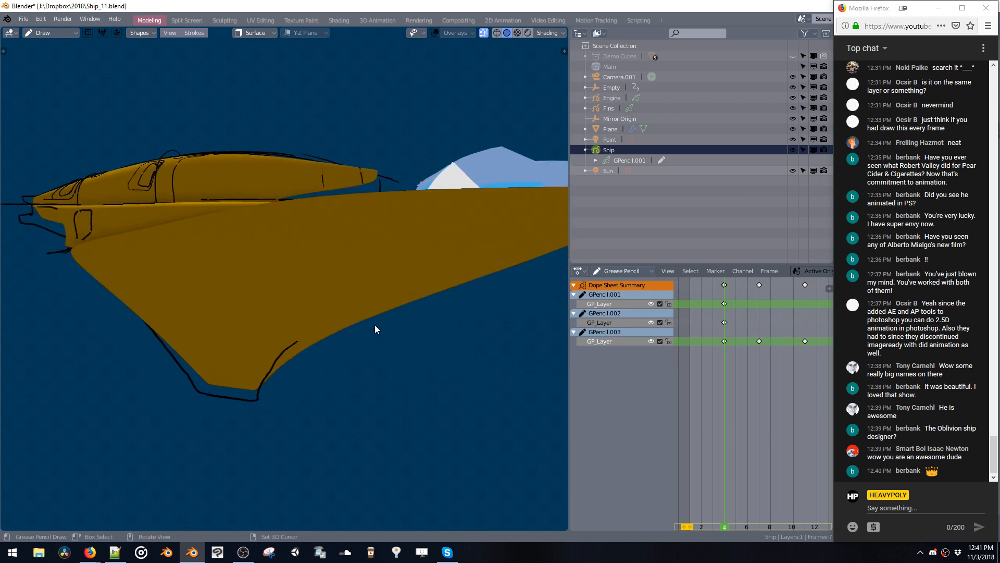
{"action": "left_click", "coordinate": [198, 33]}
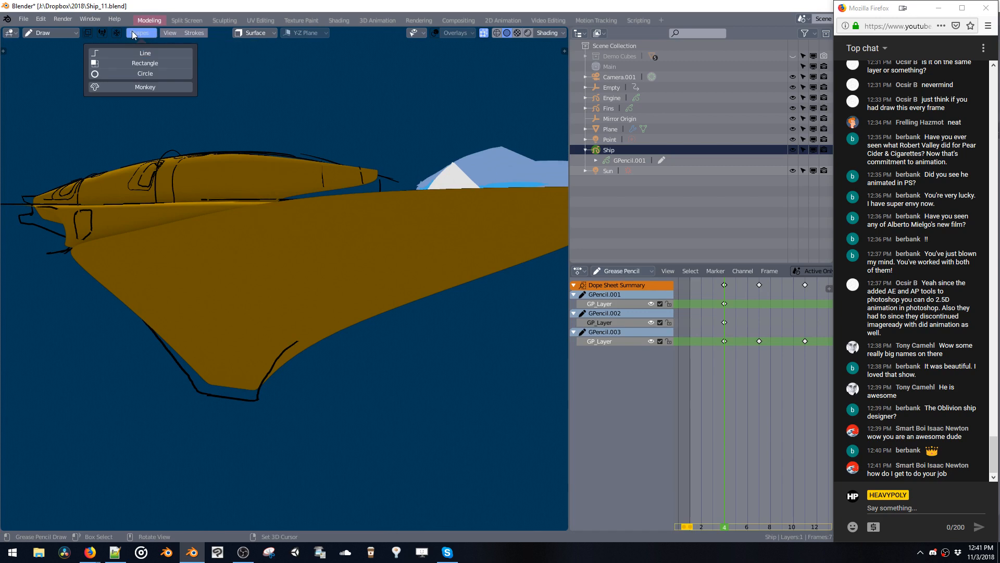
{"action": "left_click", "coordinate": [258, 32]}
{"action": "left_click", "coordinate": [253, 124]}
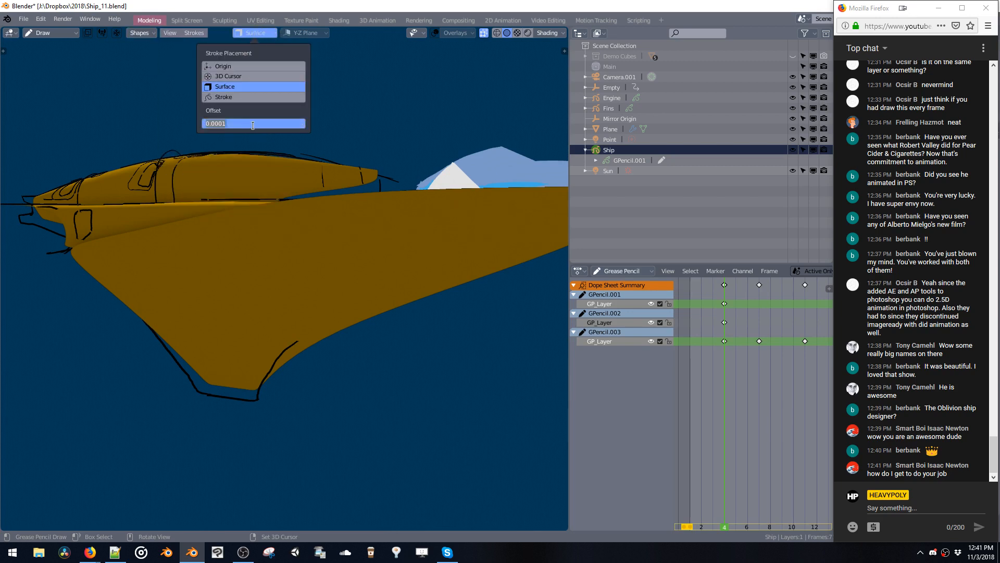
{"action": "key", "text": "Return"}
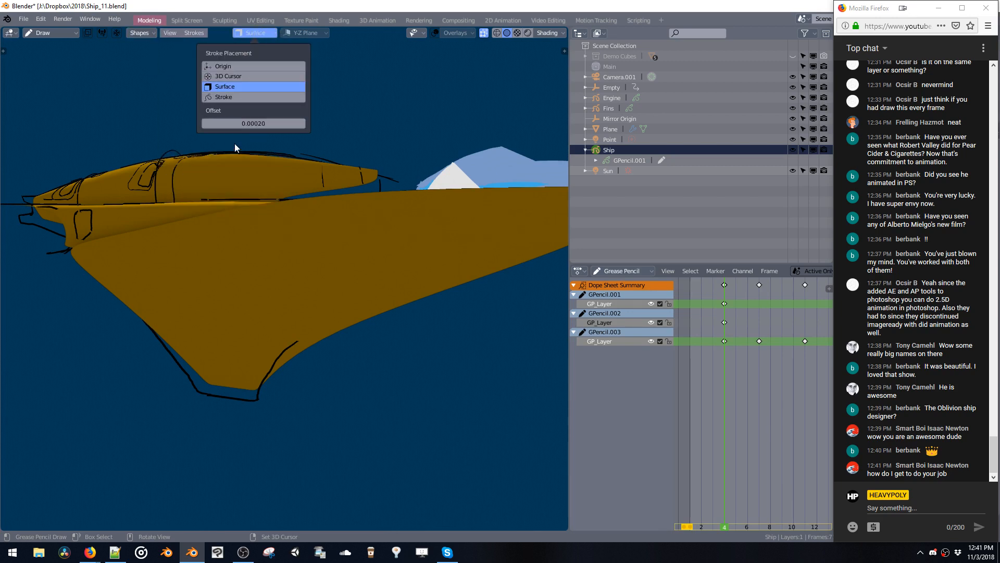
Draw a long curved line parallel to the near wing's trailing edge, down to its lowest corner, undoing stray strokes.
{"action": "mouse_move", "coordinate": [415, 280]}
{"action": "middle_mouse_down"}
{"action": "mouse_move", "coordinate": [391, 311]}
{"action": "mouse_move", "coordinate": [397, 330]}
{"action": "mouse_move", "coordinate": [417, 302]}
{"action": "mouse_move", "coordinate": [376, 327]}
{"action": "mouse_move", "coordinate": [385, 315]}
{"action": "middle_mouse_up"}
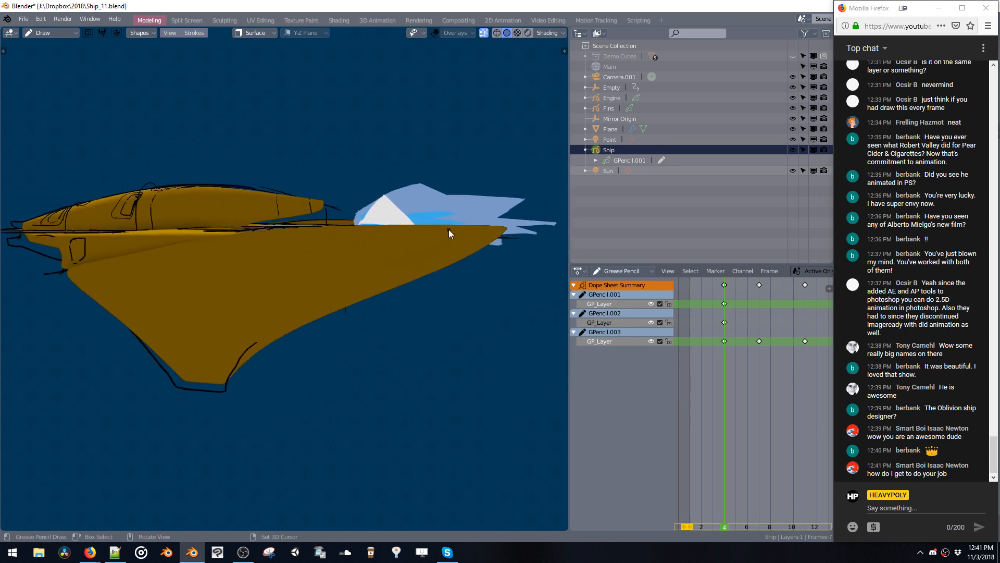
{"action": "left_click_drag", "start_coordinate": [449, 229], "coordinate": [420, 248]}
{"action": "key", "text": "ctrl+z"}
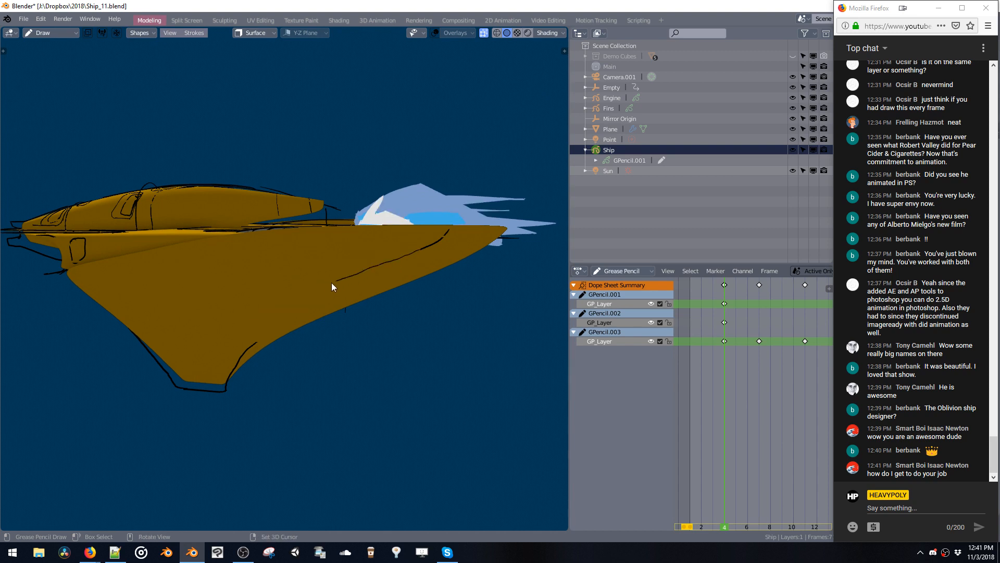
{"action": "left_click_drag", "start_coordinate": [248, 320], "coordinate": [236, 330]}
{"action": "key", "text": "ctrl+z"}
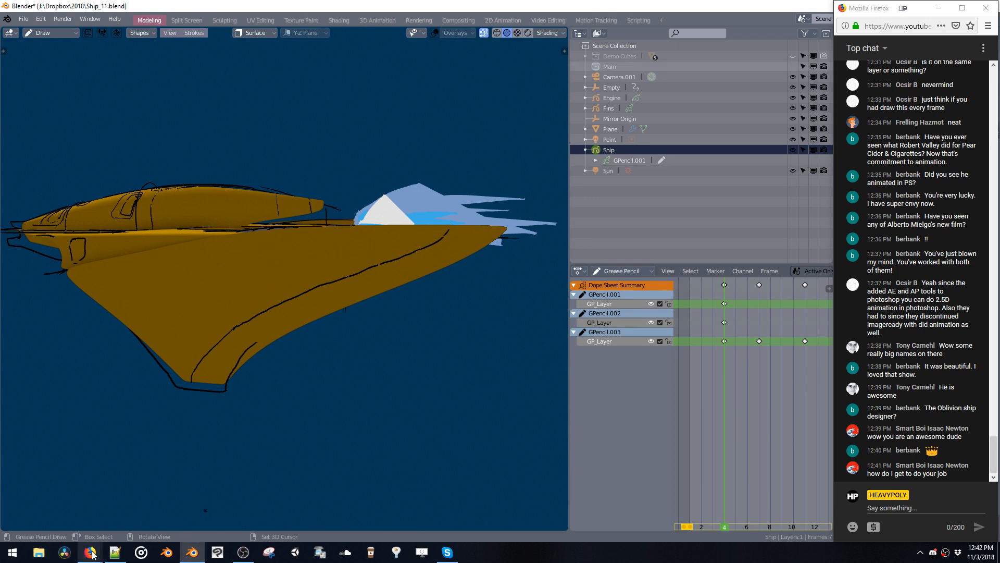
{"action": "mouse_move", "coordinate": [90, 553]}
{"action": "left_click", "coordinate": [78, 534]}
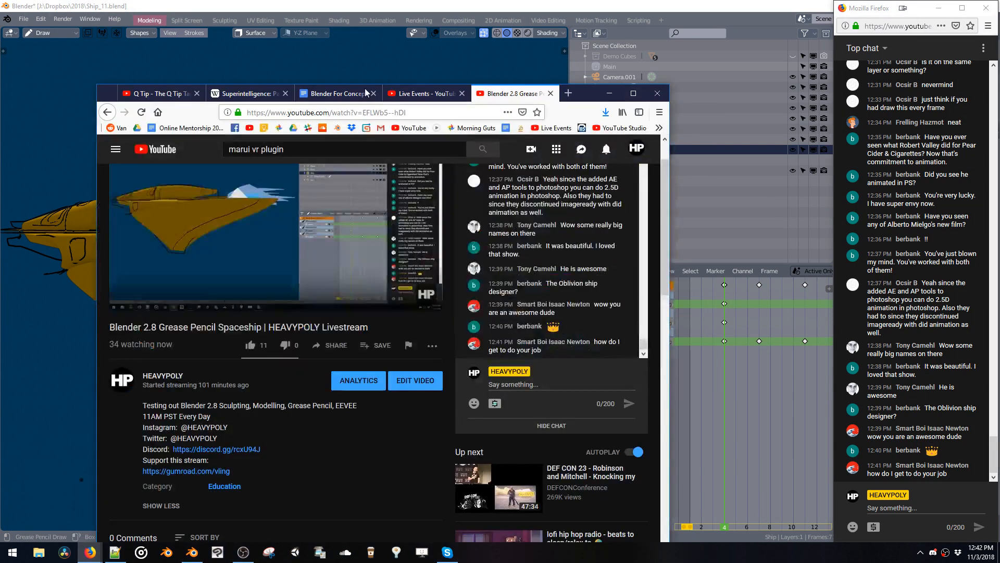
{"action": "left_click", "coordinate": [567, 93]}
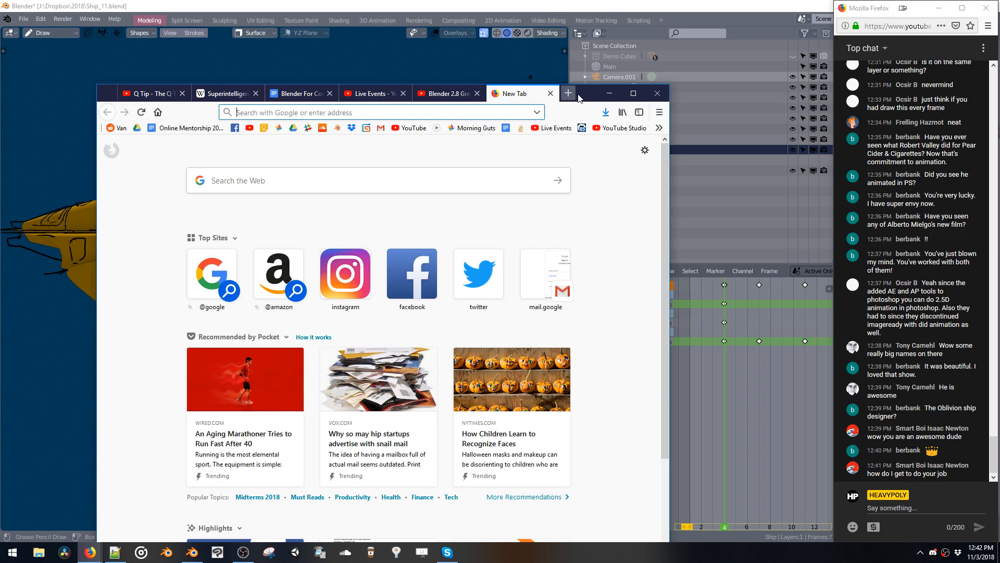
{"action": "left_click_drag", "start_coordinate": [586, 96], "coordinate": [670, 93]}
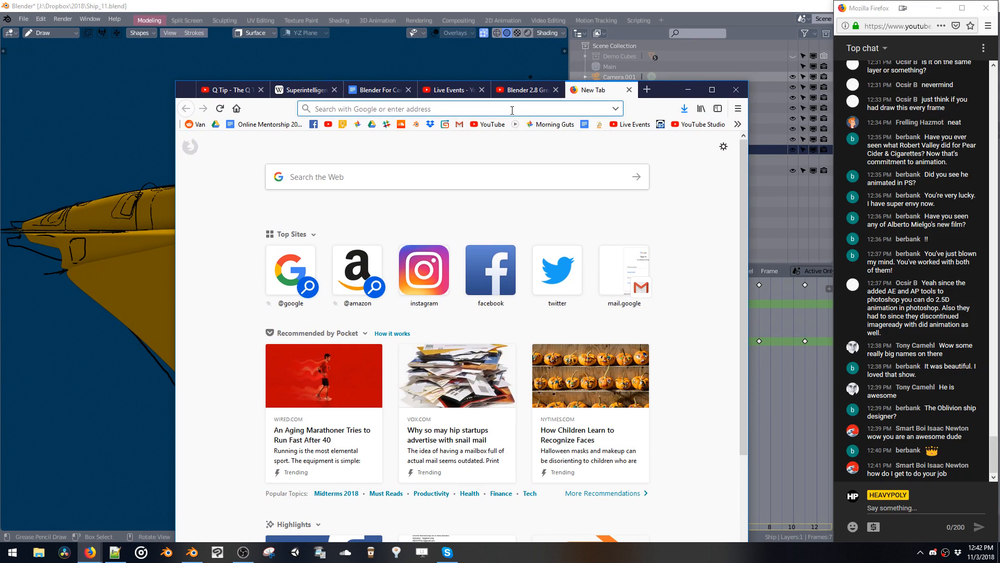
{"action": "type", "text": "heavypoly.com/"}
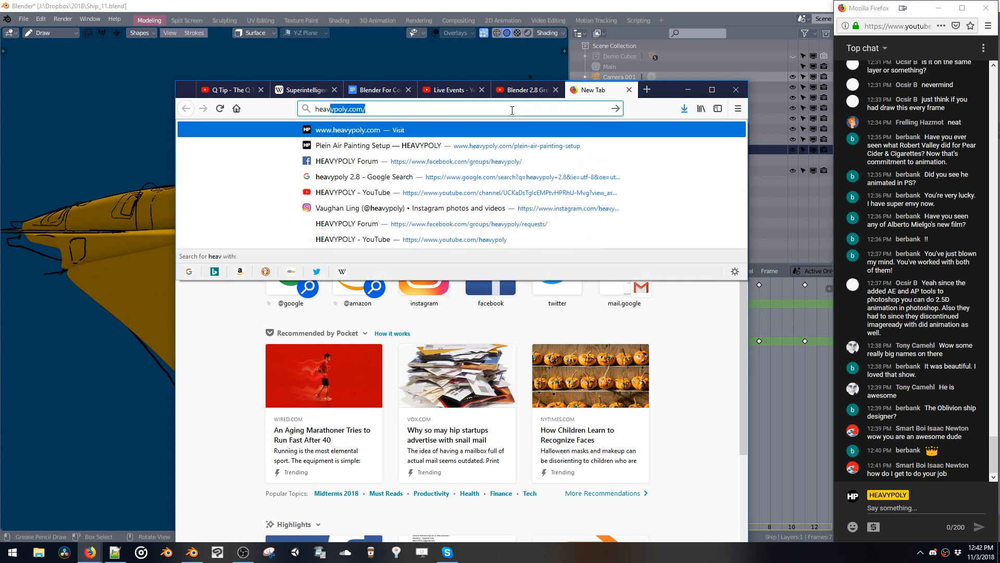
{"action": "key", "text": "Return"}
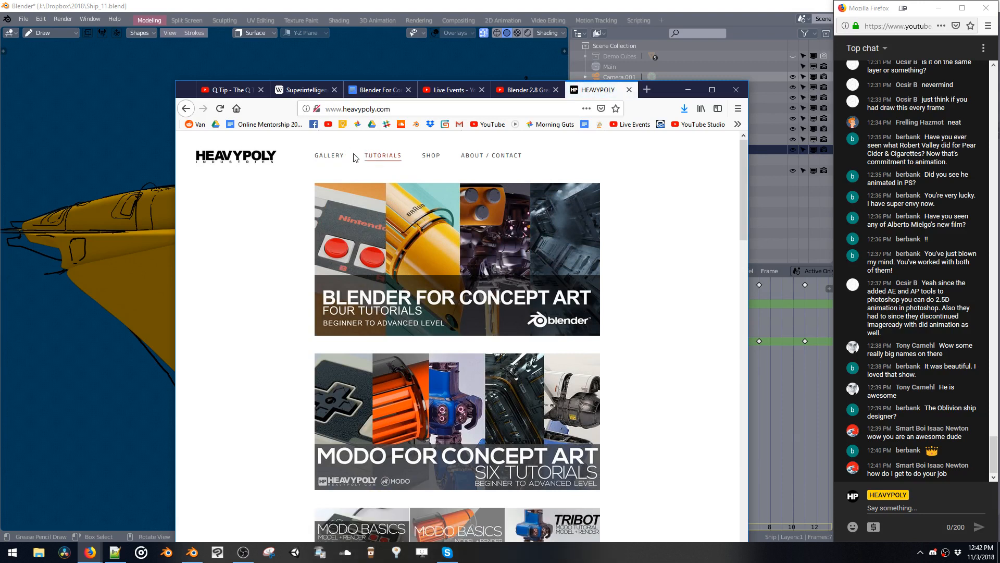
Open the site's Gallery page, maximize the browser window and zoom the page out to 60%.
{"action": "left_click", "coordinate": [336, 159]}
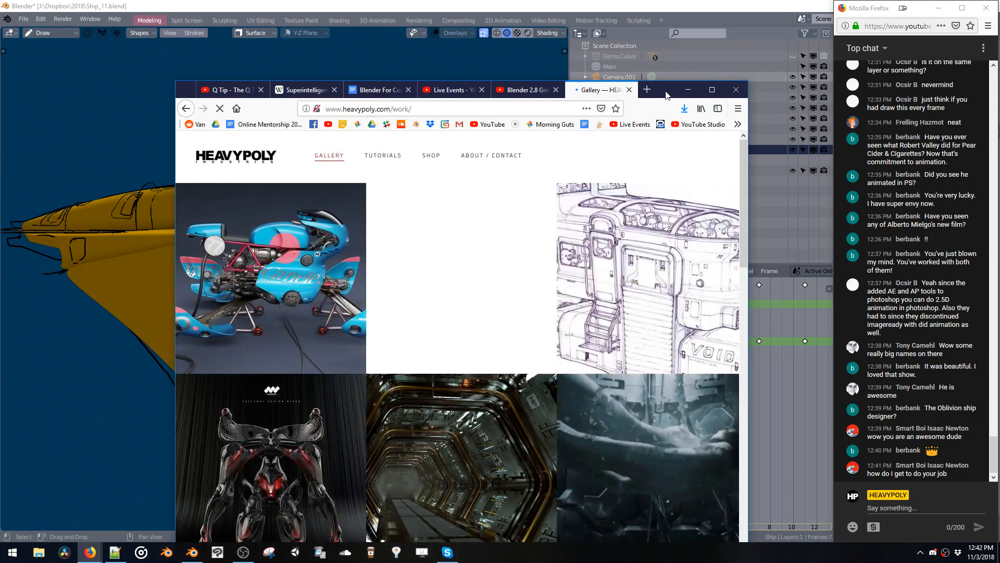
{"action": "left_click", "coordinate": [712, 90]}
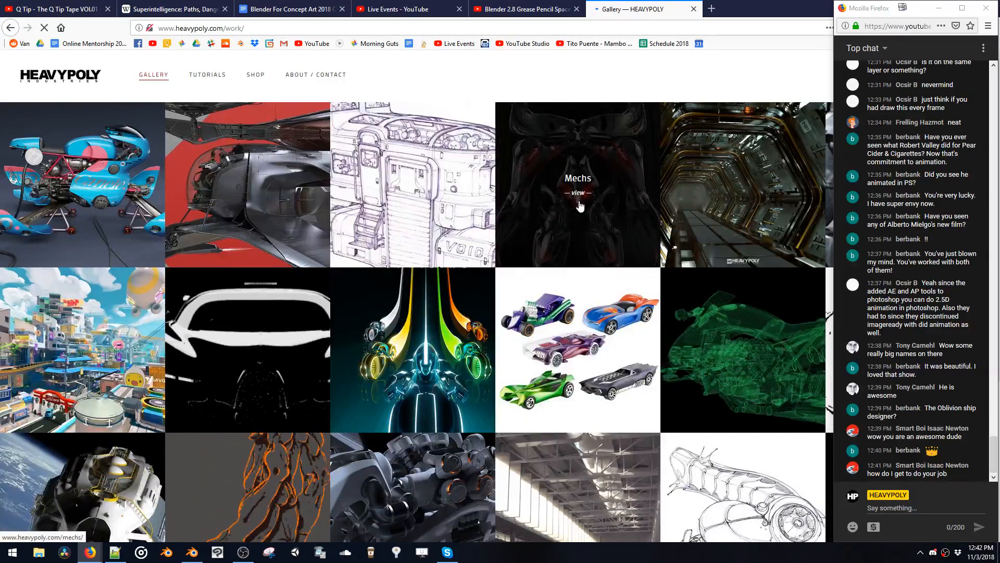
{"action": "scroll", "coordinate": [452, 226], "scroll_direction": "down", "scroll_amount": 2}
{"action": "scroll", "coordinate": [453, 225], "scroll_direction": "down", "scroll_amount": 3}
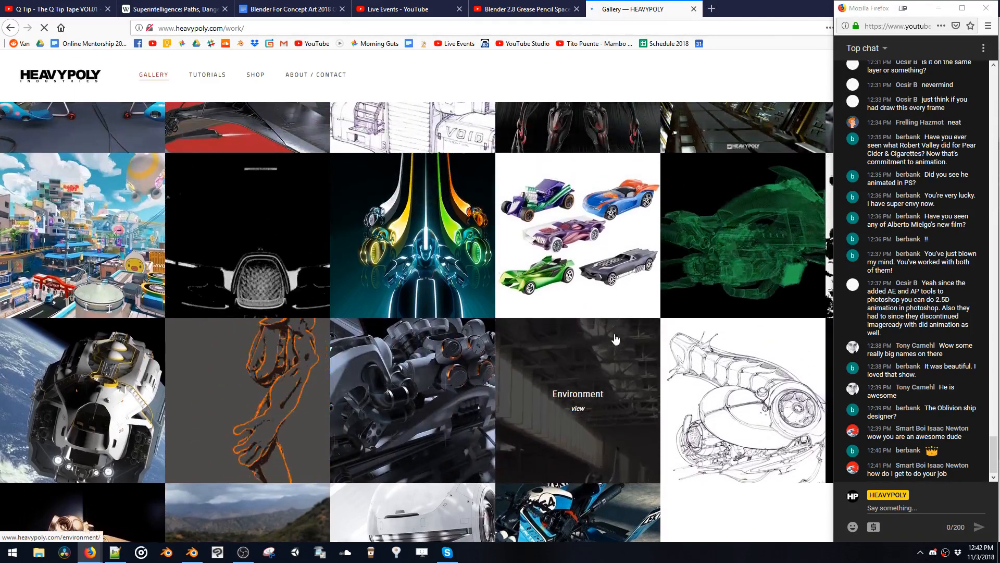
{"action": "scroll", "coordinate": [584, 327], "scroll_direction": "down", "scroll_amount": 4, "text": "ctrl"}
{"action": "scroll", "coordinate": [617, 336], "scroll_direction": "up", "scroll_amount": 1, "text": "ctrl"}
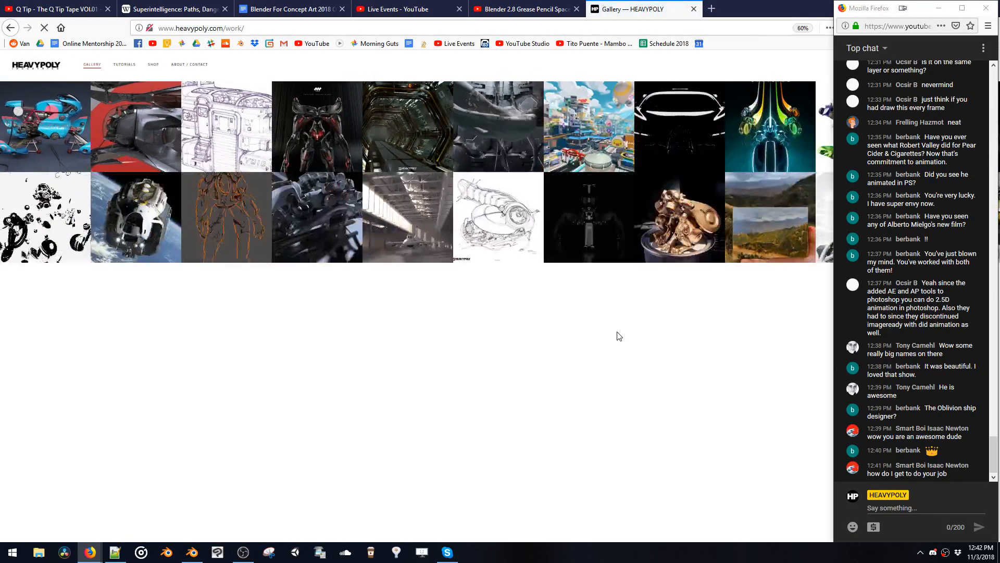
Open the Aerospace gallery and resize the browser window to fill the space beside the chat.
{"action": "left_click", "coordinate": [134, 140]}
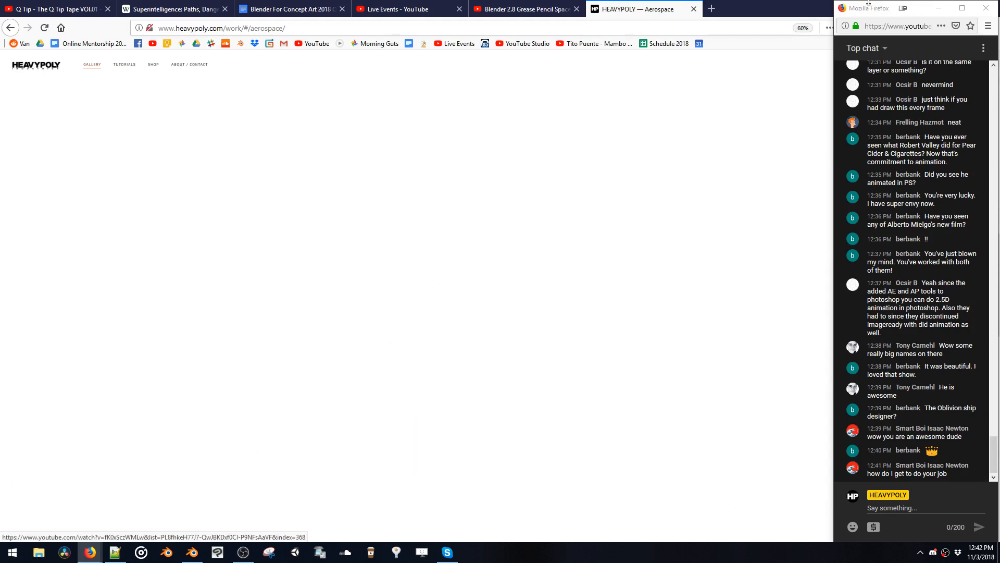
{"action": "double_click", "coordinate": [778, 4]}
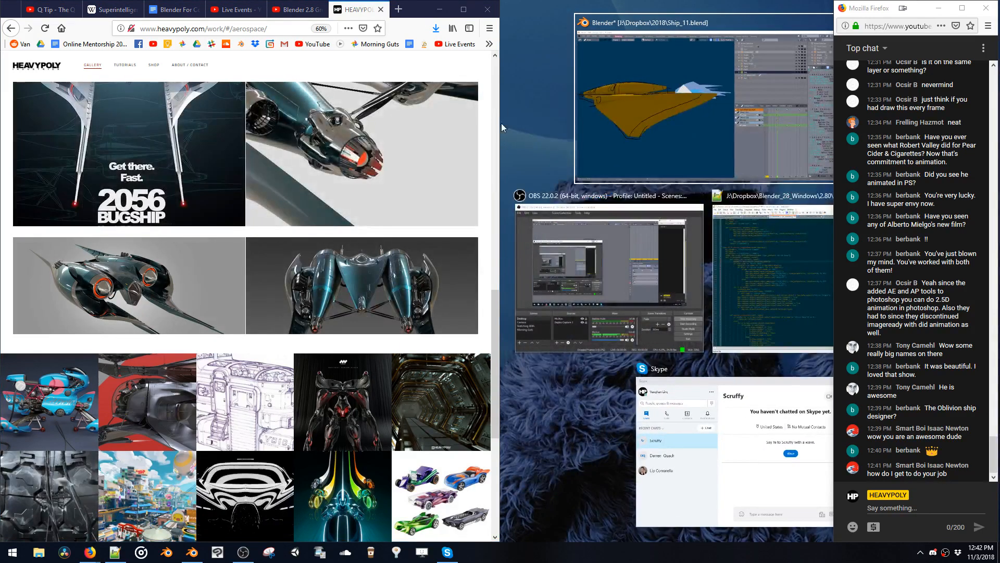
{"action": "left_click", "coordinate": [498, 123]}
{"action": "left_click_drag", "start_coordinate": [499, 129], "coordinate": [820, 309]}
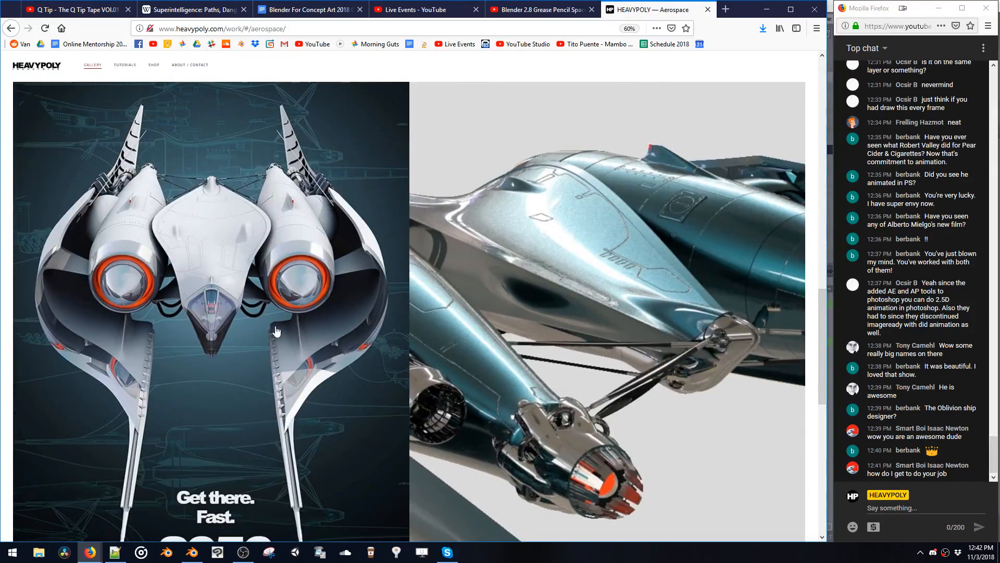
View the enlarged 2056 Bugship poster and the following Aerospace image, and close the image viewer.
{"action": "left_click", "coordinate": [270, 284]}
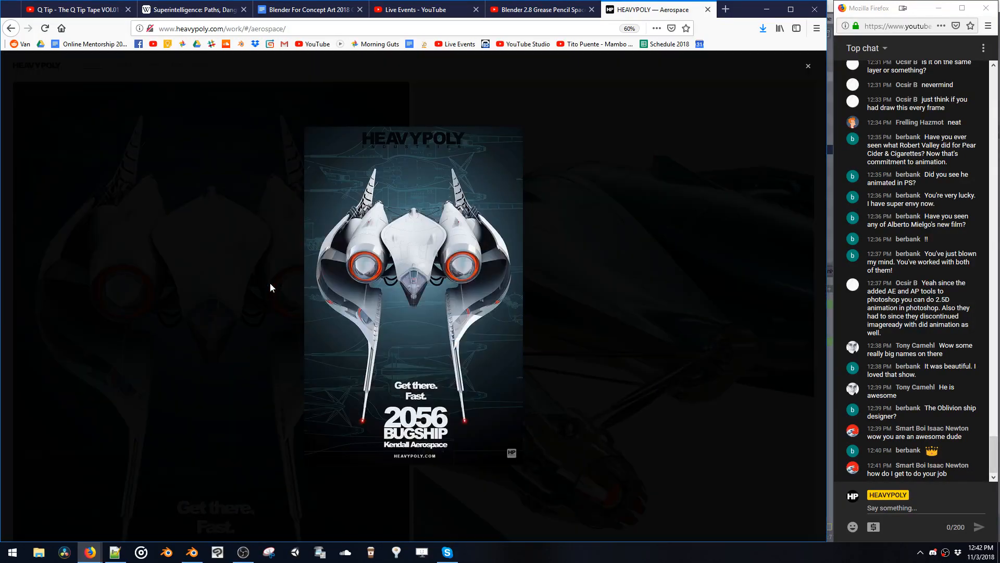
{"action": "left_click", "coordinate": [488, 281]}
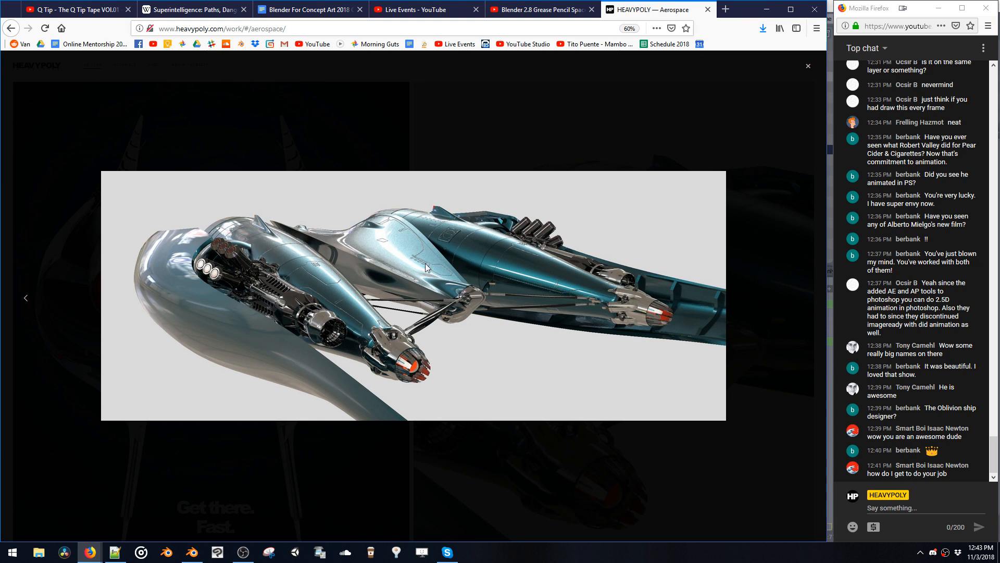
{"action": "left_click", "coordinate": [806, 299]}
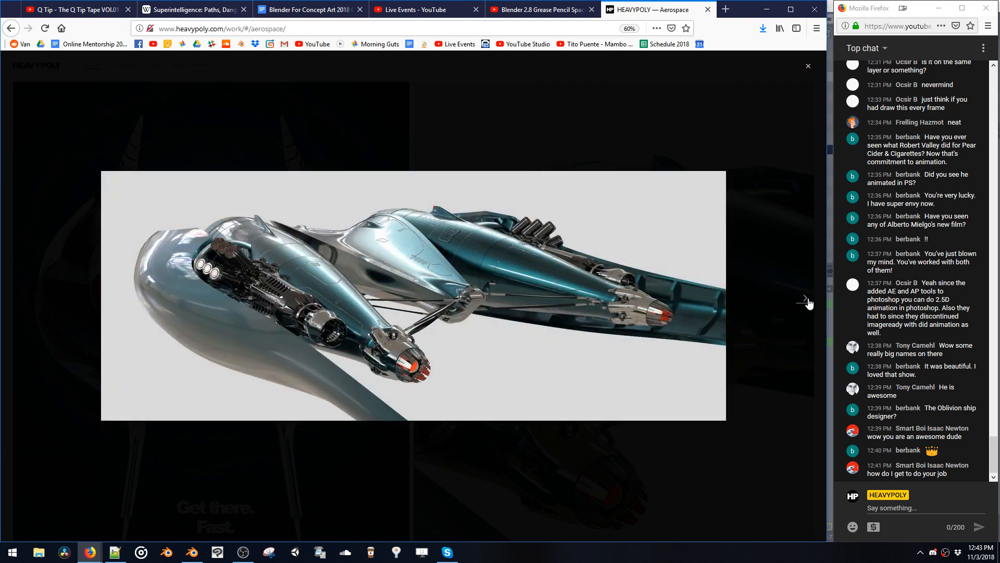
{"action": "left_click", "coordinate": [807, 300]}
{"action": "left_click", "coordinate": [808, 66]}
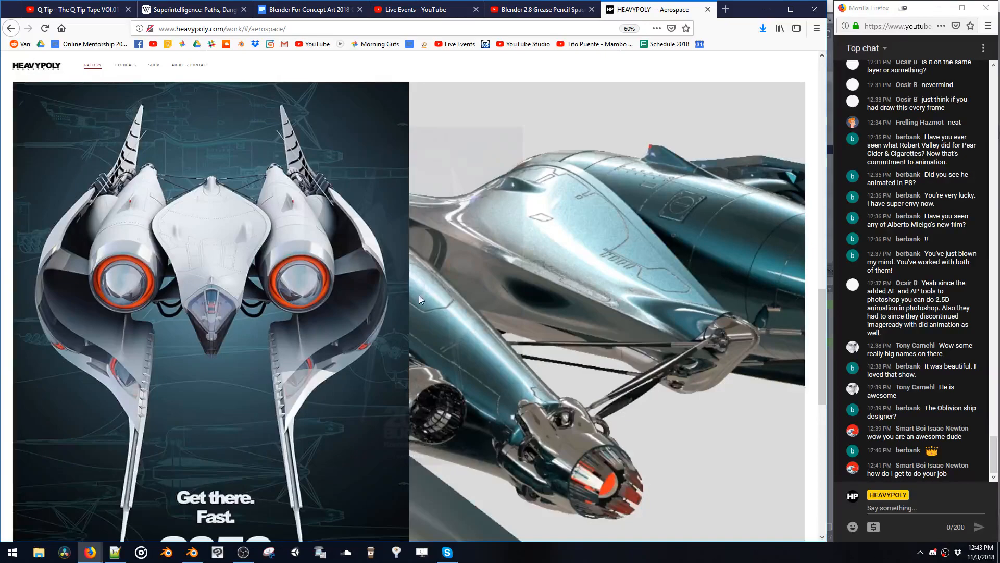
Open the Tron Uprising gallery, set the page zoom to 90% and go down to the Super Rec artwork.
{"action": "left_click", "coordinate": [94, 65]}
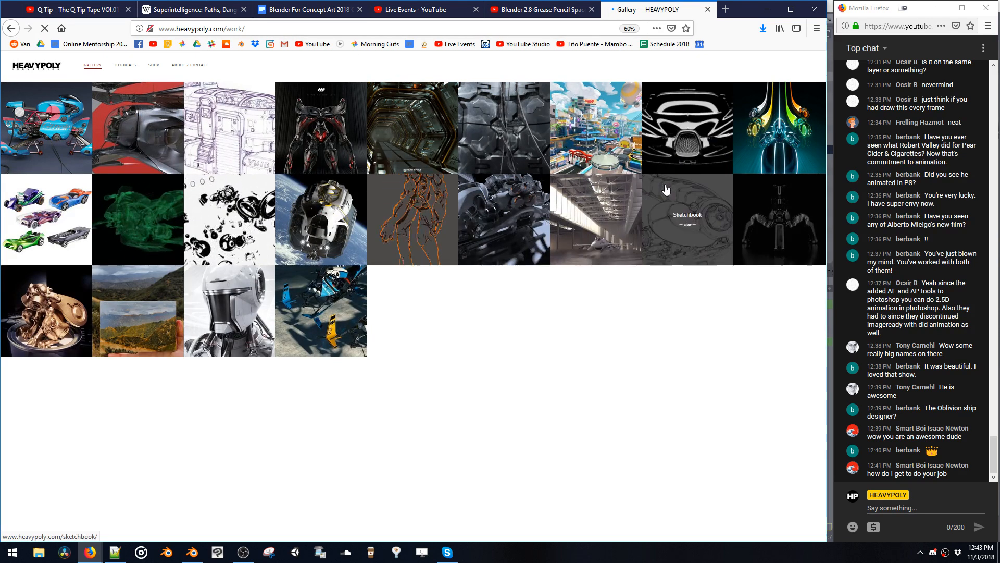
{"action": "left_click", "coordinate": [794, 138]}
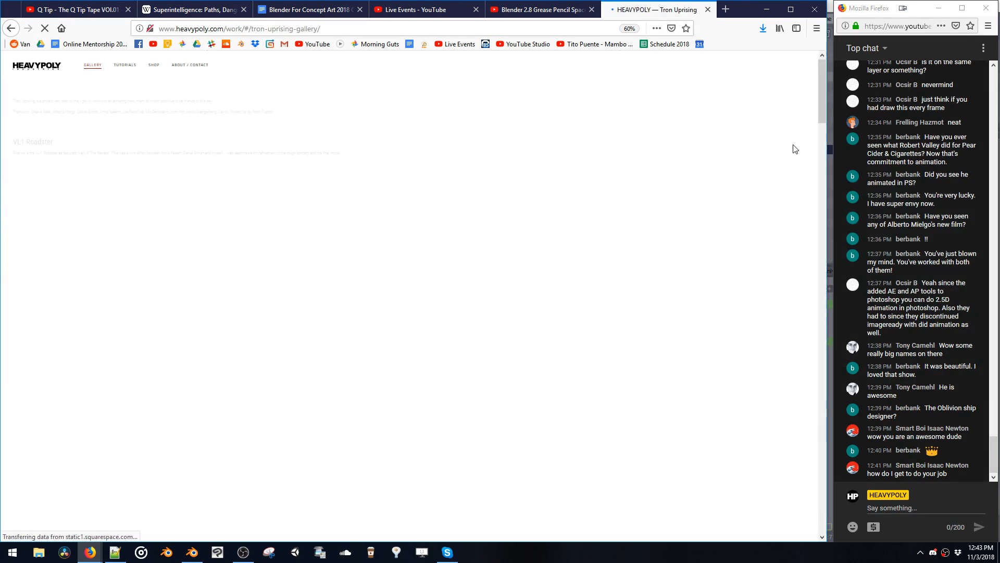
{"action": "scroll", "coordinate": [651, 220], "scroll_direction": "up", "scroll_amount": 3, "text": "ctrl"}
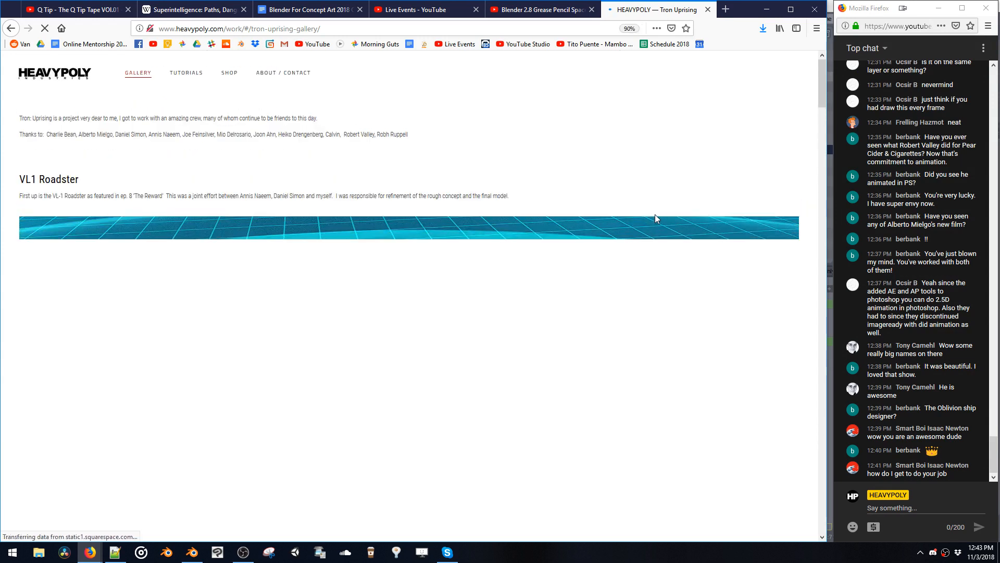
{"action": "scroll", "coordinate": [655, 219], "scroll_direction": "down", "scroll_amount": 3}
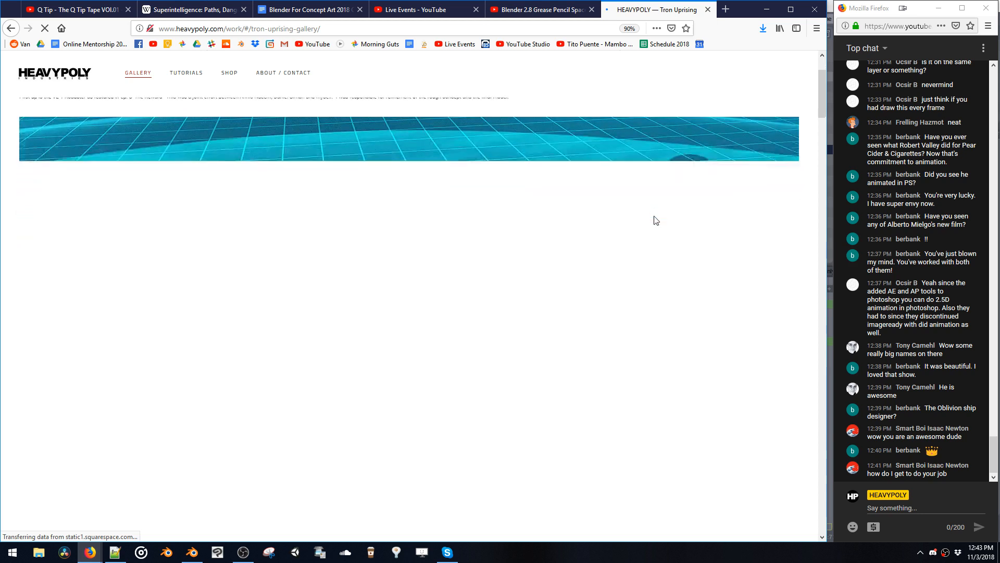
{"action": "scroll", "coordinate": [705, 179], "scroll_direction": "down", "scroll_amount": 1}
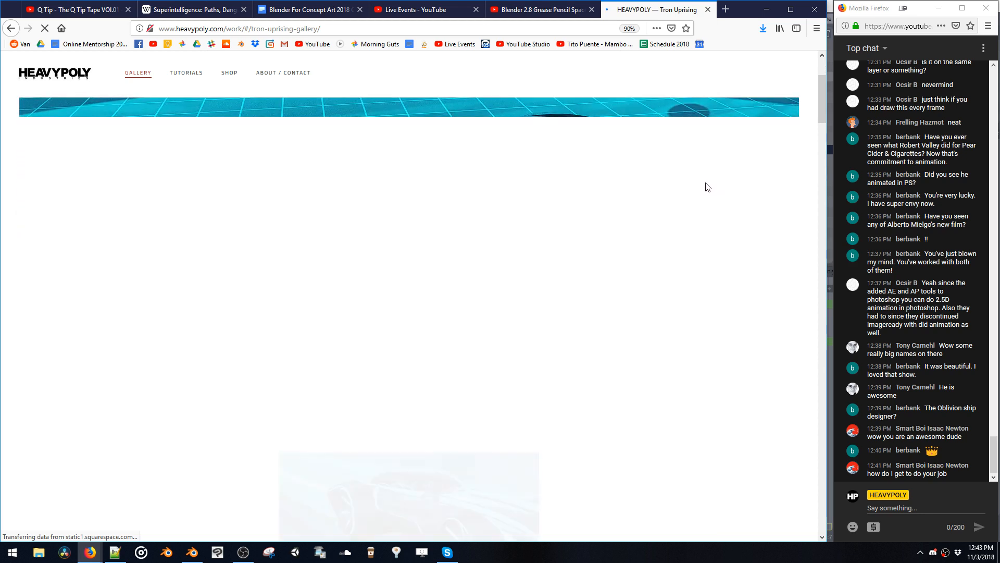
{"action": "scroll", "coordinate": [706, 184], "scroll_direction": "up", "scroll_amount": 1}
{"action": "left_click_drag", "start_coordinate": [821, 104], "coordinate": [818, 140]}
{"action": "left_click_drag", "start_coordinate": [811, 163], "coordinate": [775, 293]}
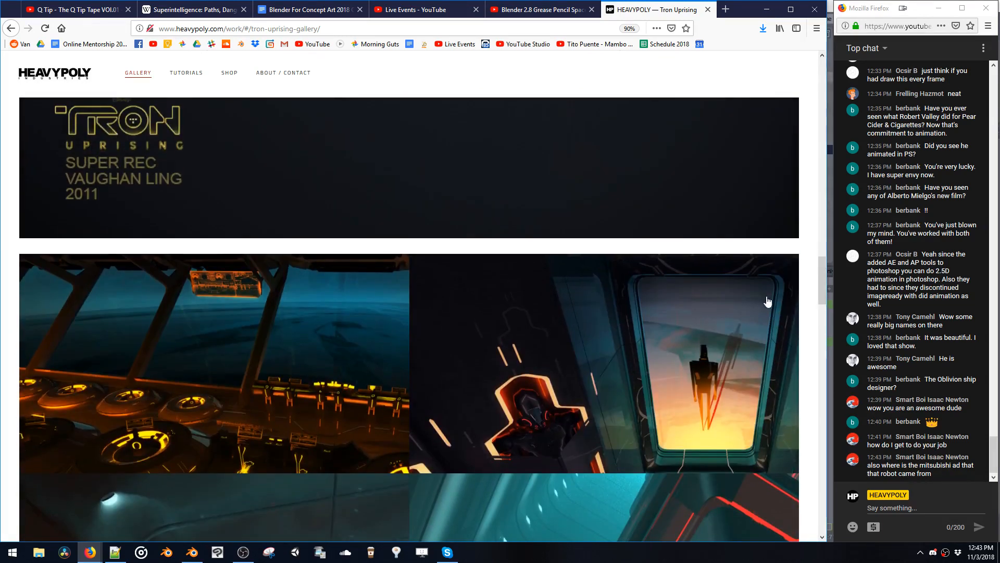
View the Super Rec interior scenes, the Sidecar Cycle render and the other vehicle designs in the Tron Uprising gallery.
{"action": "scroll", "coordinate": [768, 301], "scroll_direction": "down", "scroll_amount": 6}
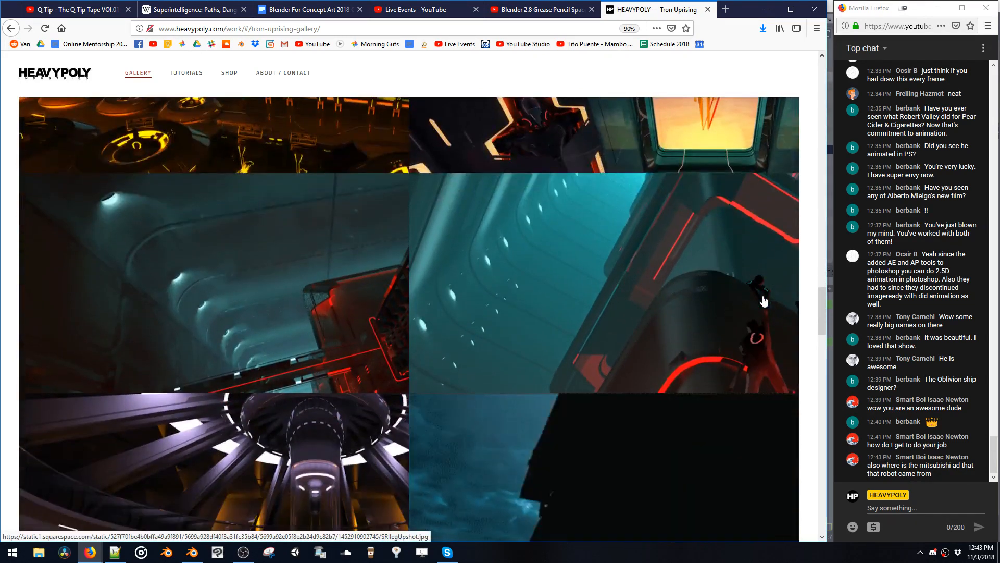
{"action": "scroll", "coordinate": [759, 299], "scroll_direction": "down", "scroll_amount": 1}
{"action": "scroll", "coordinate": [760, 287], "scroll_direction": "up", "scroll_amount": 2}
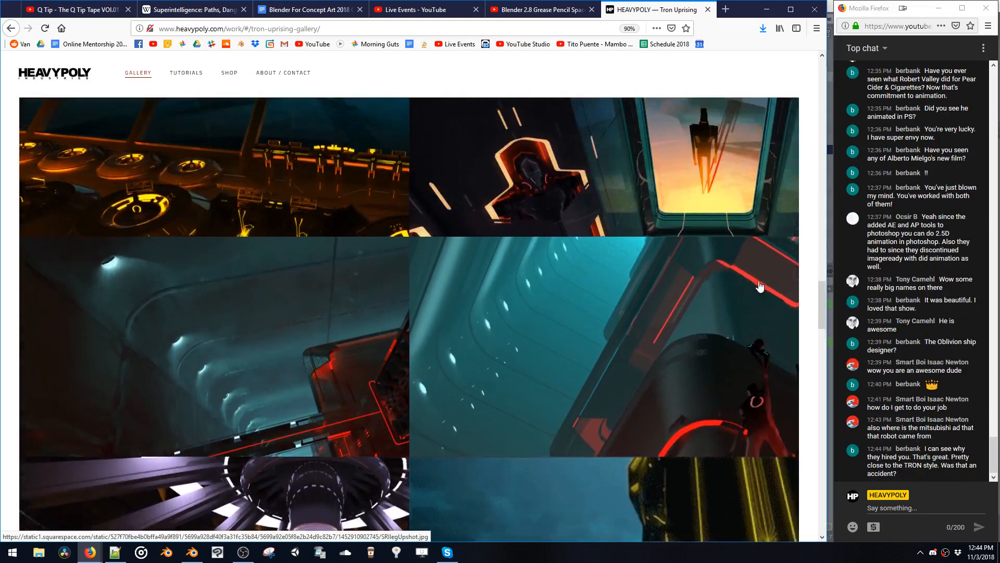
{"action": "scroll", "coordinate": [758, 284], "scroll_direction": "down", "scroll_amount": 7}
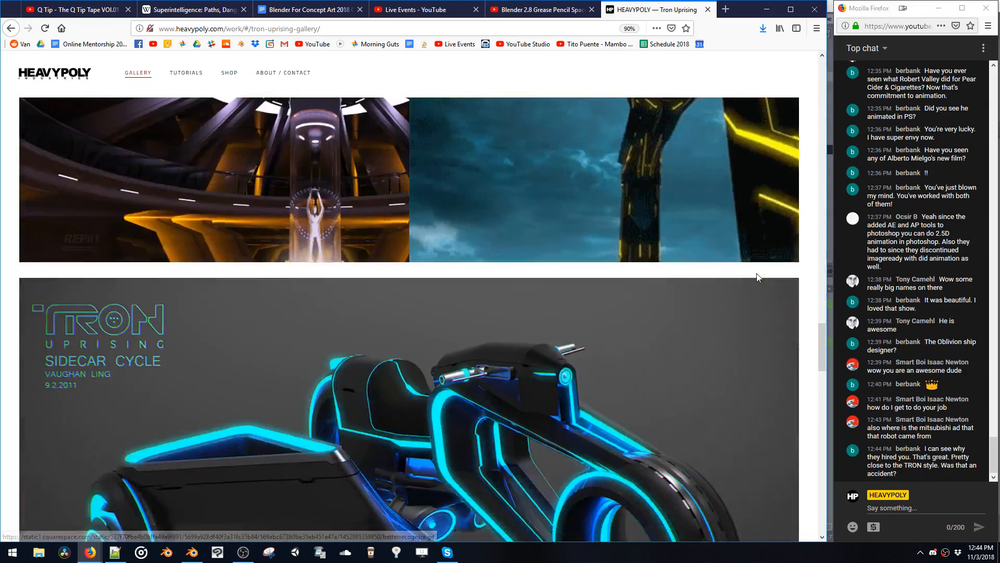
{"action": "scroll", "coordinate": [757, 277], "scroll_direction": "up", "scroll_amount": 2}
{"action": "scroll", "coordinate": [757, 276], "scroll_direction": "down", "scroll_amount": 10}
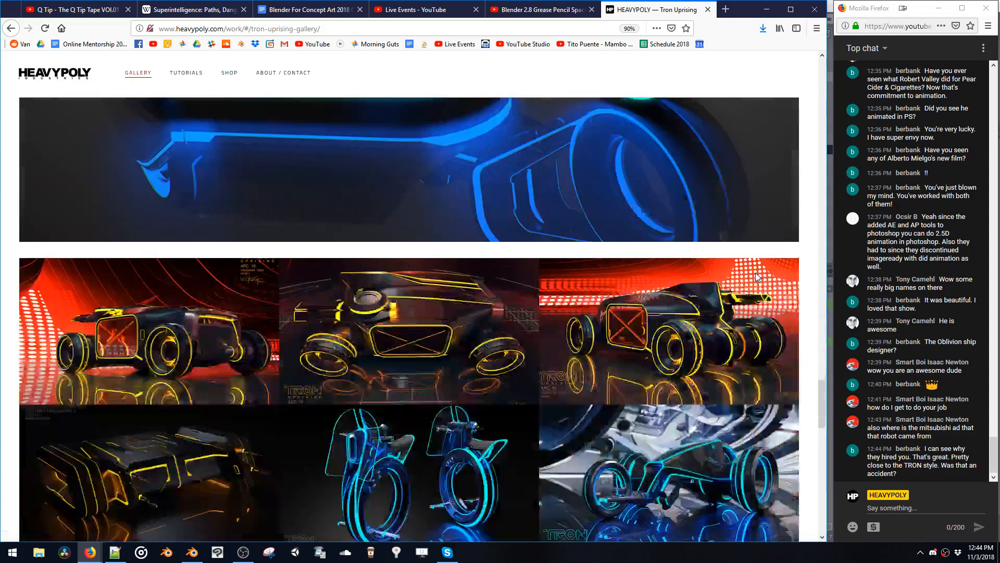
{"action": "scroll", "coordinate": [755, 277], "scroll_direction": "down", "scroll_amount": 12}
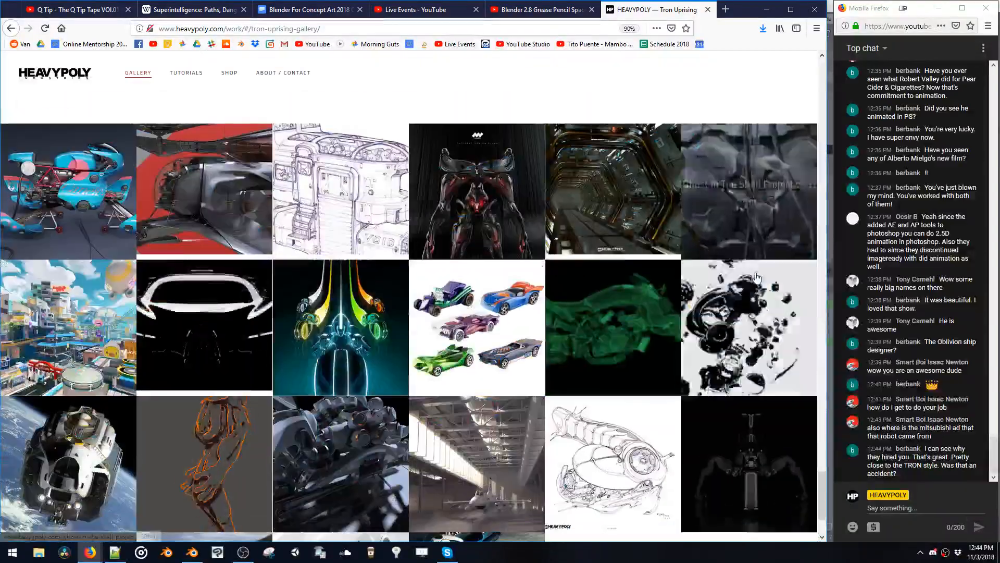
Look over the grid of project thumbnails at the end of the Tron Uprising page.
{"action": "scroll", "coordinate": [756, 276], "scroll_direction": "up", "scroll_amount": 3}
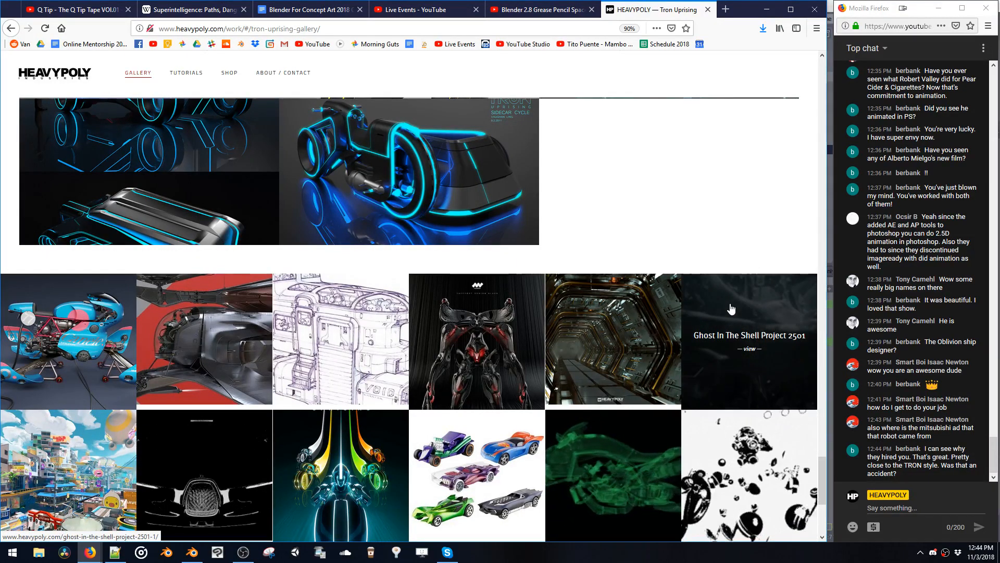
{"action": "scroll", "coordinate": [731, 309], "scroll_direction": "down", "scroll_amount": 2}
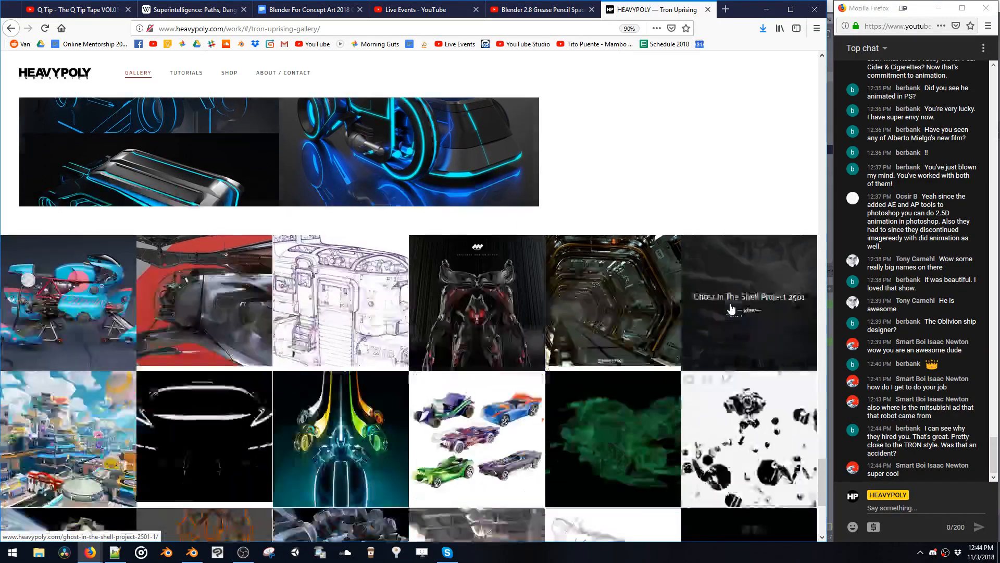
{"action": "scroll", "coordinate": [731, 309], "scroll_direction": "down", "scroll_amount": 4}
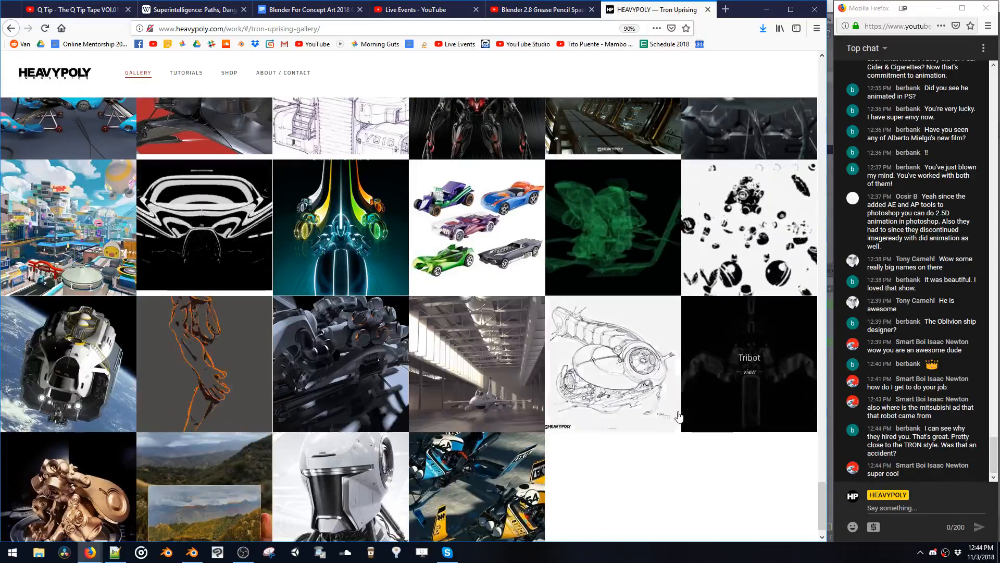
{"action": "scroll", "coordinate": [678, 416], "scroll_direction": "up", "scroll_amount": 3}
{"action": "scroll", "coordinate": [674, 422], "scroll_direction": "down", "scroll_amount": 3}
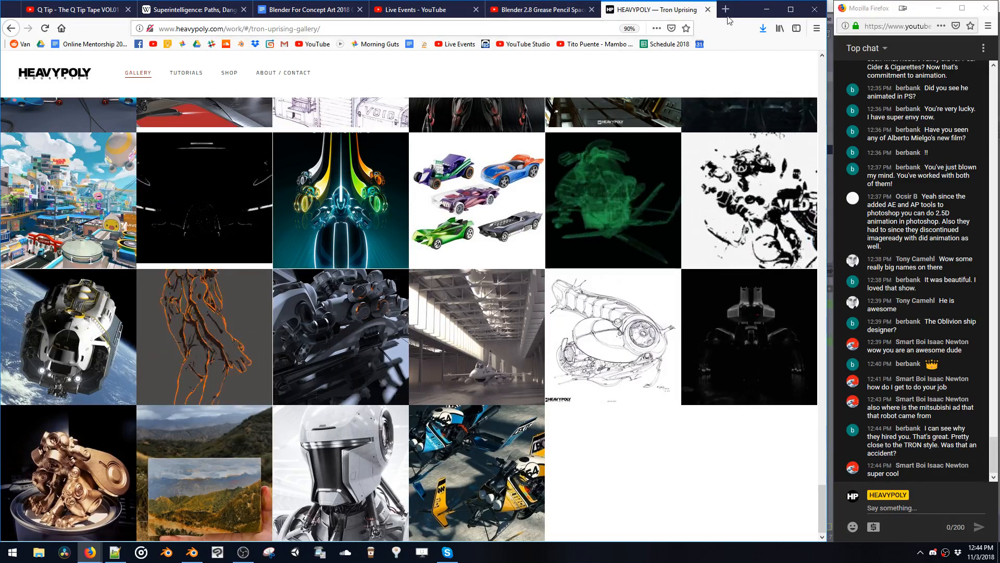
Switch to Blender and draw a grease pencil panel line just inside the downturned wing's front edge, undoing the rejected strokes.
{"action": "key", "text": "alt+Tab"}
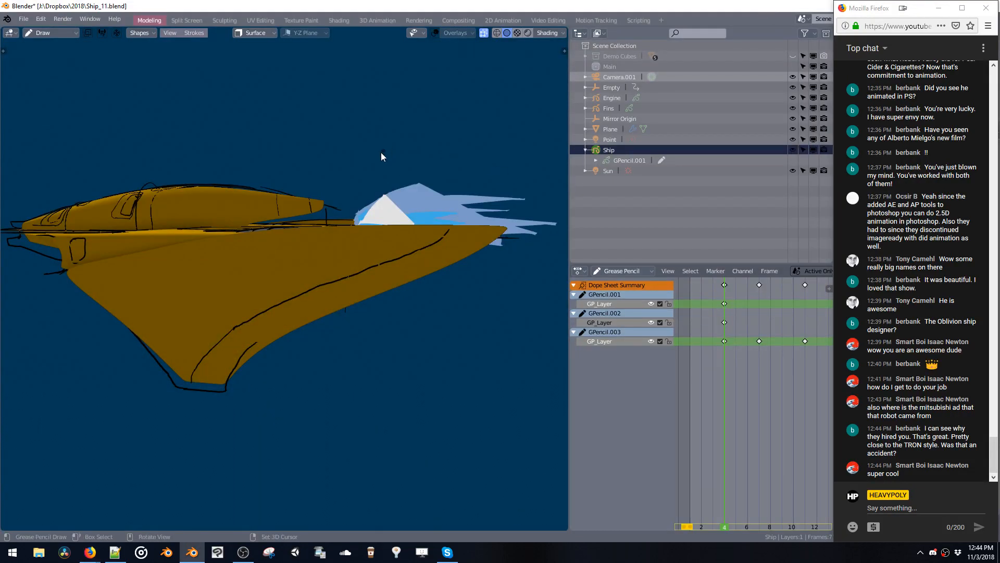
{"action": "middle_click_drag", "start_coordinate": [346, 168], "coordinate": [307, 257]}
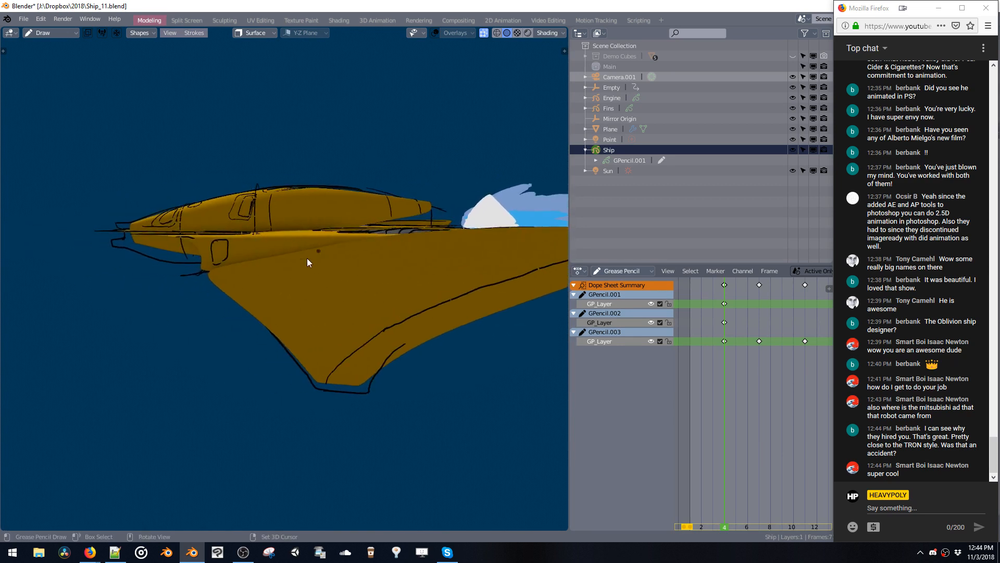
{"action": "mouse_move", "coordinate": [260, 269]}
{"action": "left_mouse_down"}
{"action": "mouse_move", "coordinate": [254, 262]}
{"action": "mouse_move", "coordinate": [307, 331]}
{"action": "left_mouse_up"}
{"action": "key", "text": "ctrl+z"}
{"action": "left_click_drag", "start_coordinate": [231, 268], "coordinate": [307, 357]}
{"action": "key", "text": "ctrl+z"}
{"action": "left_click_drag", "start_coordinate": [219, 269], "coordinate": [331, 367]}
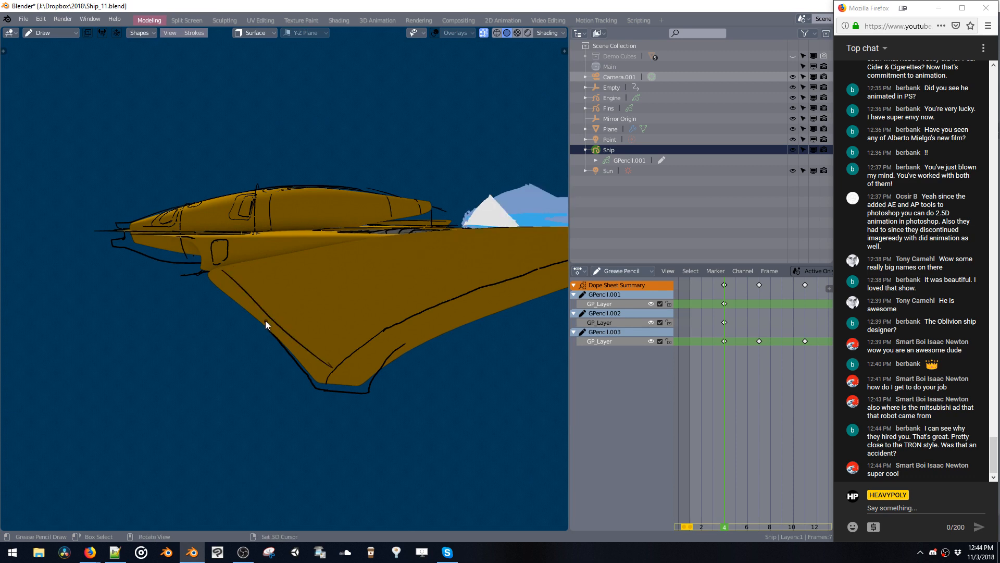
{"action": "key", "text": "ctrl+z"}
{"action": "left_click_drag", "start_coordinate": [221, 271], "coordinate": [314, 353]}
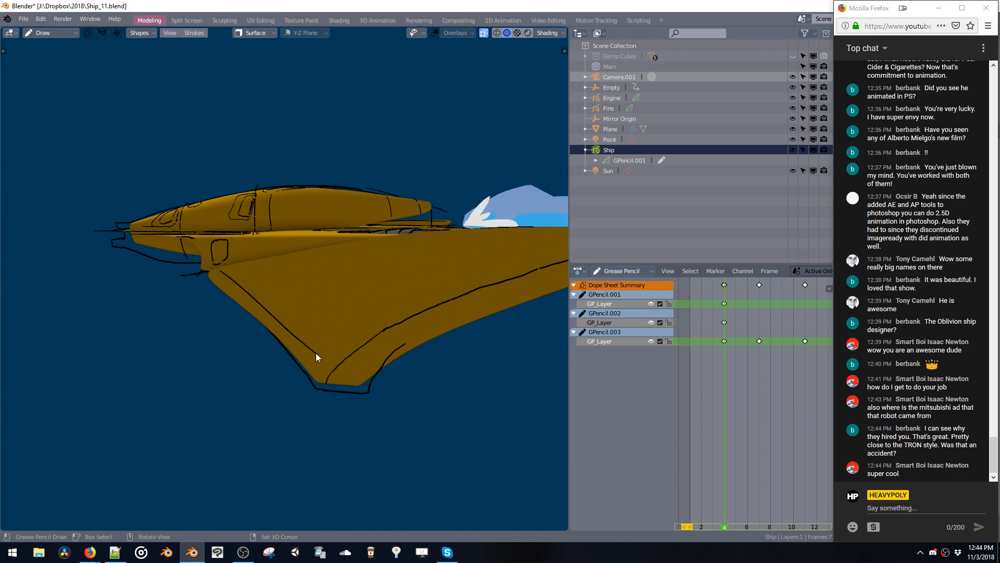
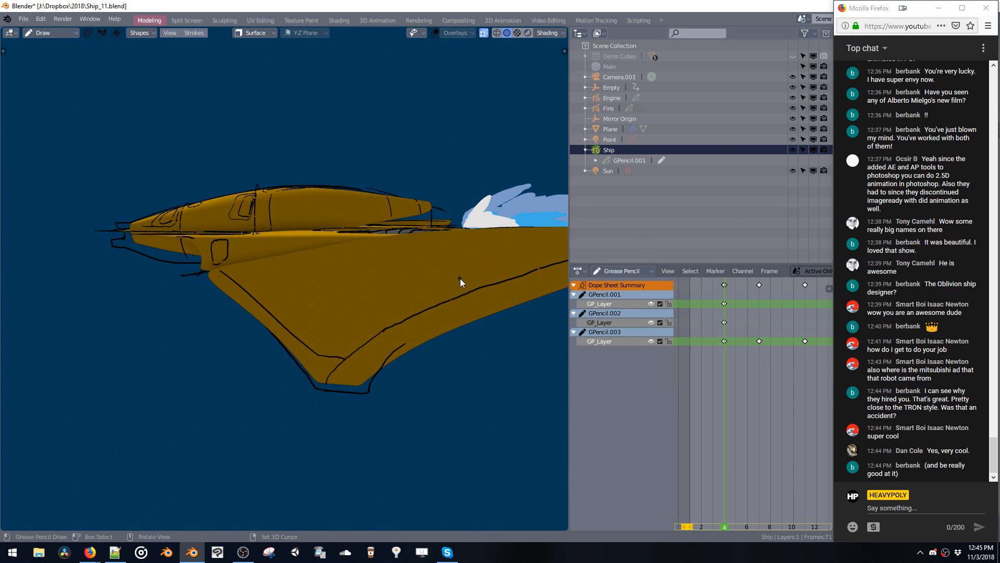
Draw a panel line on the wing root joining the rear notch outline to the crosswise seam, undoing faulty strokes.
{"action": "mouse_move", "coordinate": [461, 279]}
{"action": "middle_mouse_down"}
{"action": "mouse_move", "coordinate": [500, 264]}
{"action": "mouse_move", "coordinate": [508, 282]}
{"action": "mouse_move", "coordinate": [505, 251]}
{"action": "mouse_move", "coordinate": [480, 236]}
{"action": "mouse_move", "coordinate": [448, 266]}
{"action": "mouse_move", "coordinate": [454, 239]}
{"action": "mouse_move", "coordinate": [447, 241]}
{"action": "mouse_move", "coordinate": [463, 255]}
{"action": "mouse_move", "coordinate": [515, 265]}
{"action": "mouse_move", "coordinate": [522, 276]}
{"action": "mouse_move", "coordinate": [389, 324]}
{"action": "mouse_move", "coordinate": [379, 302]}
{"action": "mouse_move", "coordinate": [380, 326]}
{"action": "mouse_move", "coordinate": [377, 307]}
{"action": "middle_mouse_up"}
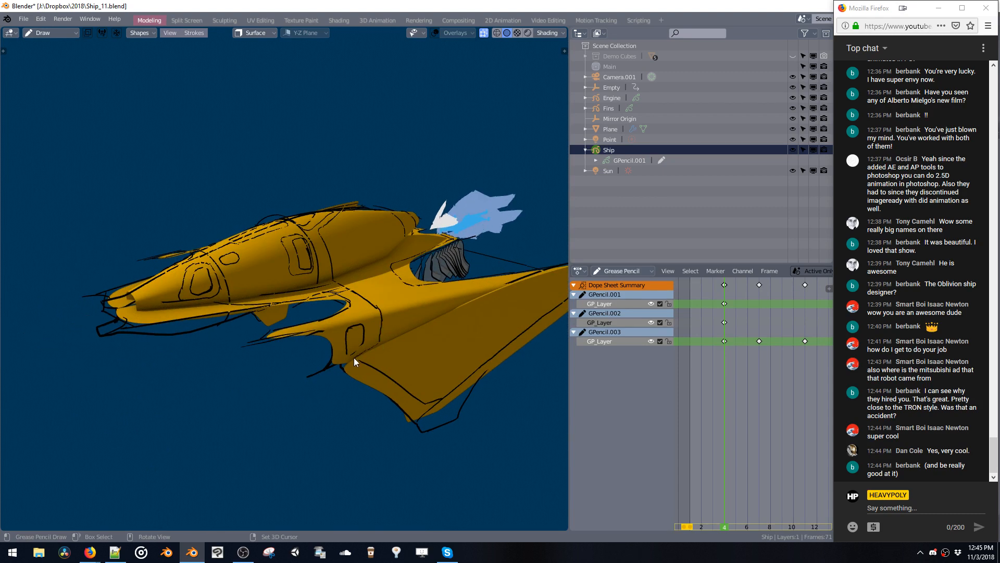
{"action": "mouse_move", "coordinate": [345, 346]}
{"action": "middle_mouse_down"}
{"action": "mouse_move", "coordinate": [393, 337]}
{"action": "mouse_move", "coordinate": [408, 354]}
{"action": "mouse_move", "coordinate": [449, 327]}
{"action": "mouse_move", "coordinate": [380, 303]}
{"action": "mouse_move", "coordinate": [395, 321]}
{"action": "mouse_move", "coordinate": [412, 299]}
{"action": "mouse_move", "coordinate": [364, 328]}
{"action": "middle_mouse_up"}
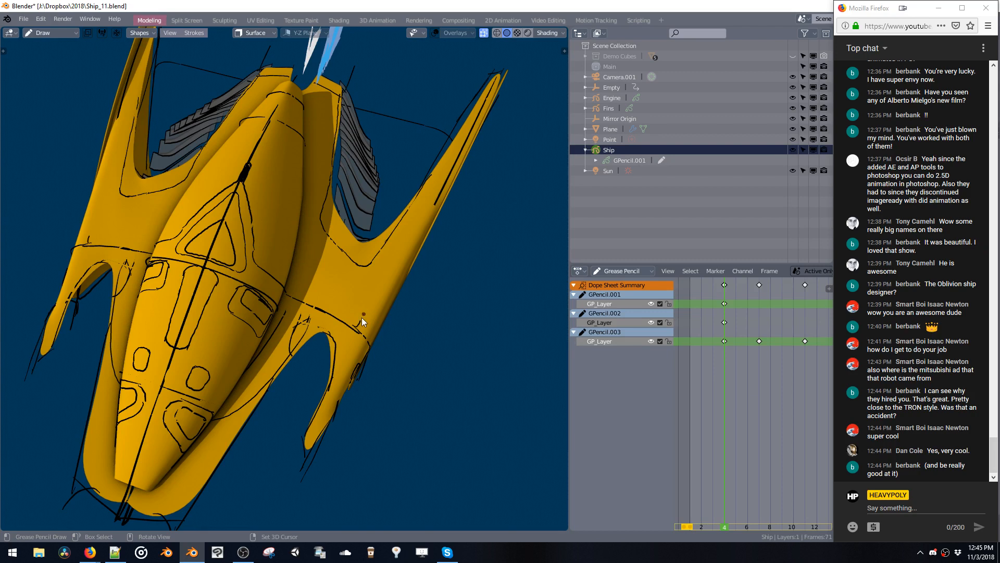
{"action": "key", "text": "ctrl+z"}
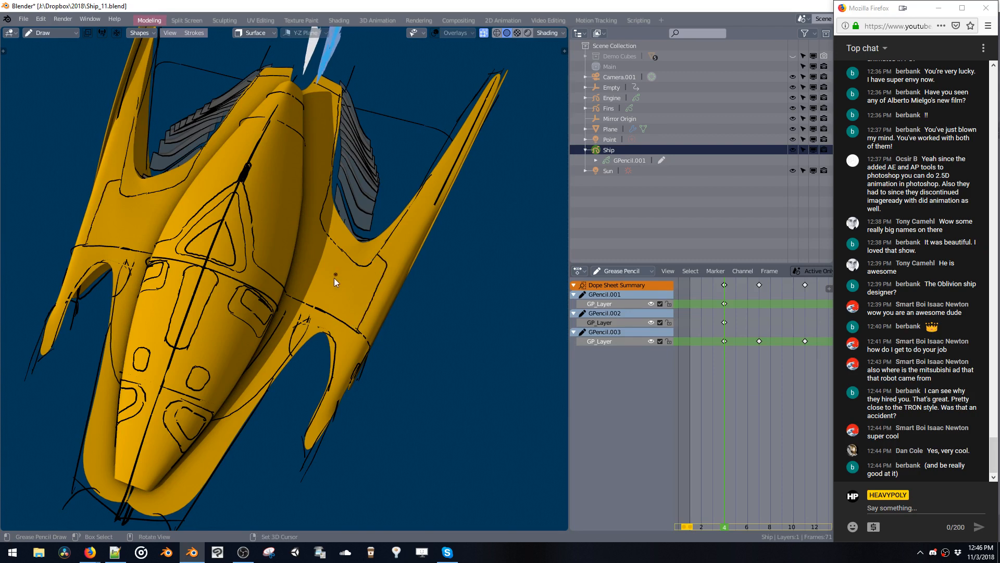
{"action": "middle_click_drag", "start_coordinate": [333, 277], "coordinate": [392, 248]}
{"action": "key", "text": "ctrl+z"}
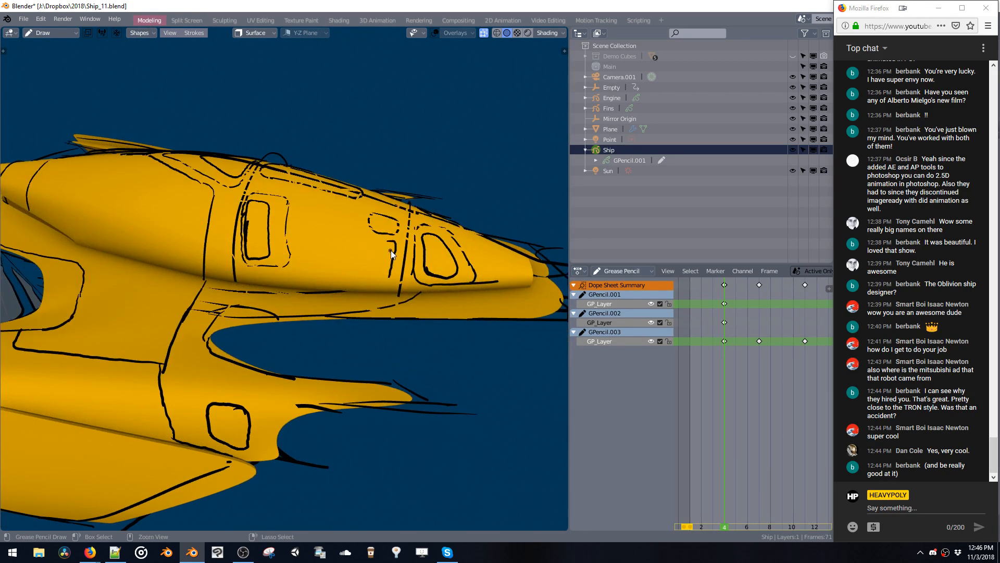
Draw a narrow rounded panel on the fuselage side, just behind the seam near the nose window, undoing the first stroke.
{"action": "left_click_drag", "start_coordinate": [388, 244], "coordinate": [393, 244]}
{"action": "key", "text": "ctrl+z"}
{"action": "left_click_drag", "start_coordinate": [381, 272], "coordinate": [379, 284]}
{"action": "mouse_move", "coordinate": [393, 245]}
{"action": "left_mouse_down"}
{"action": "mouse_move", "coordinate": [398, 276]}
{"action": "mouse_move", "coordinate": [382, 285]}
{"action": "left_mouse_up"}
{"action": "middle_click_drag", "start_coordinate": [447, 230], "coordinate": [417, 228]}
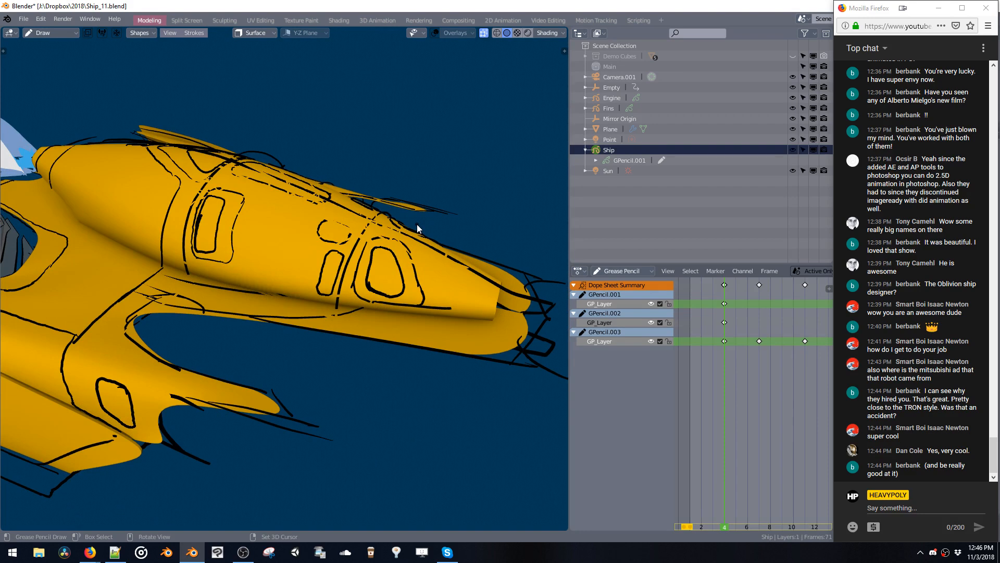
Draw a seam line across the fuselage near the tip of the nose.
{"action": "middle_click_drag", "start_coordinate": [486, 235], "coordinate": [465, 307]}
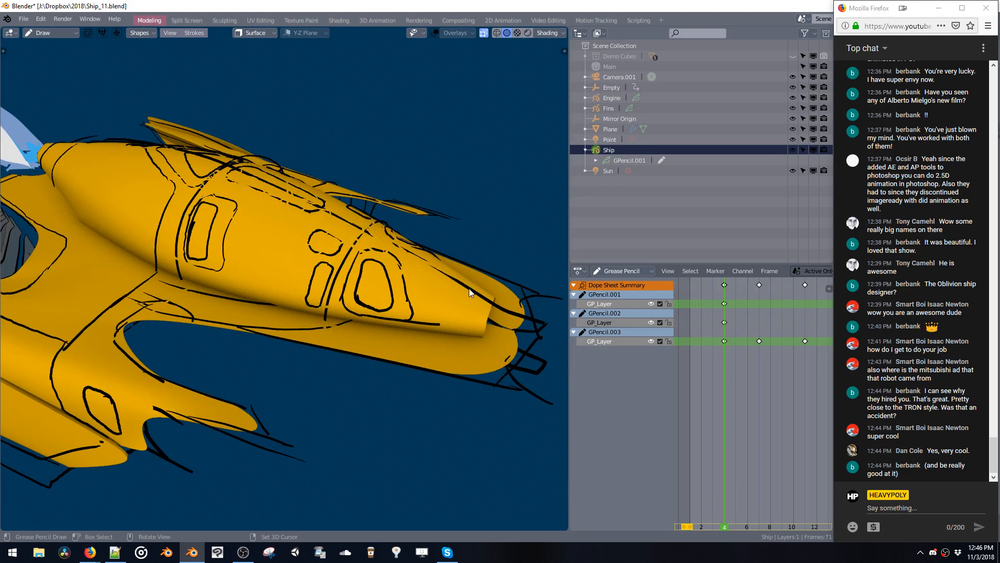
{"action": "left_click_drag", "start_coordinate": [474, 283], "coordinate": [448, 367]}
{"action": "mouse_move", "coordinate": [445, 370]}
{"action": "middle_mouse_down"}
{"action": "mouse_move", "coordinate": [471, 327]}
{"action": "mouse_move", "coordinate": [394, 320]}
{"action": "mouse_move", "coordinate": [418, 290]}
{"action": "mouse_move", "coordinate": [391, 317]}
{"action": "mouse_move", "coordinate": [395, 309]}
{"action": "mouse_move", "coordinate": [362, 298]}
{"action": "middle_mouse_up"}
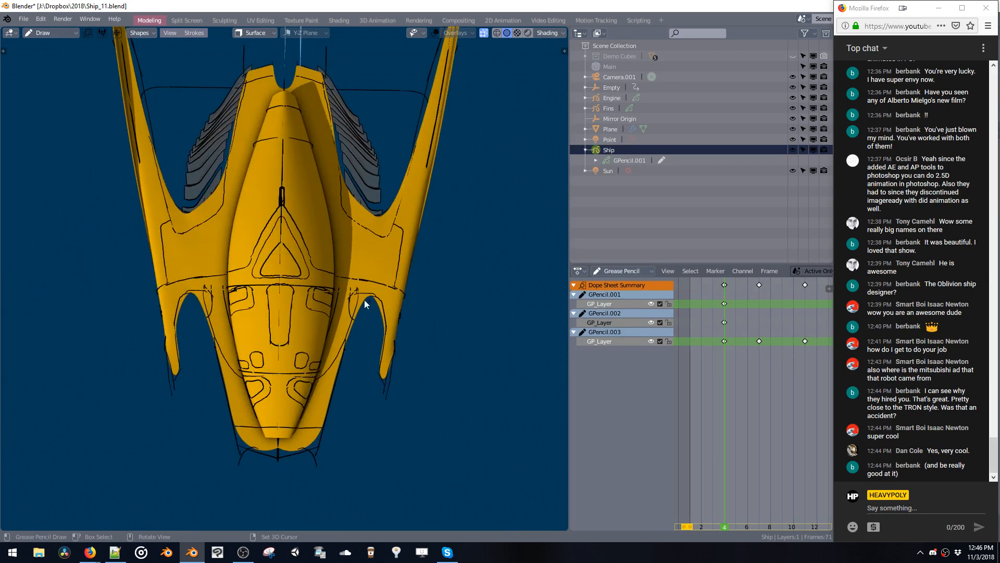
Erase the stray strokes beside the inner edges of the two front wing notches.
{"action": "left_click_drag", "start_coordinate": [350, 298], "coordinate": [351, 300], "text": "ctrl"}
{"action": "left_click_drag", "start_coordinate": [206, 294], "coordinate": [207, 308], "text": "ctrl"}
{"action": "scroll", "coordinate": [266, 317], "scroll_direction": "up", "scroll_amount": 6}
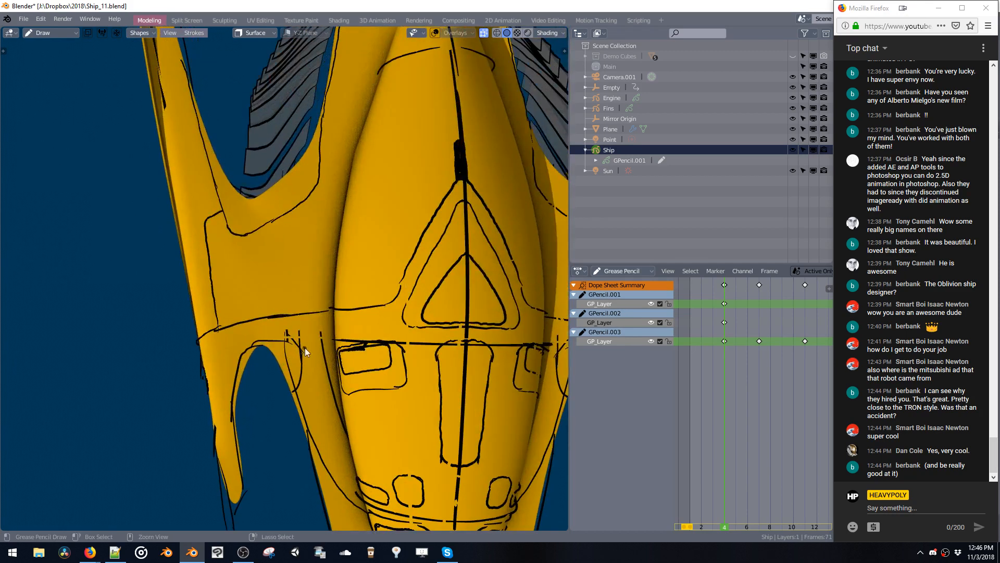
{"action": "mouse_move", "coordinate": [301, 341]}
{"action": "left_mouse_down", "text": "ctrl"}
{"action": "mouse_move", "coordinate": [287, 342]}
{"action": "mouse_move", "coordinate": [298, 386]}
{"action": "mouse_move", "coordinate": [287, 352]}
{"action": "left_mouse_up", "text": "ctrl"}
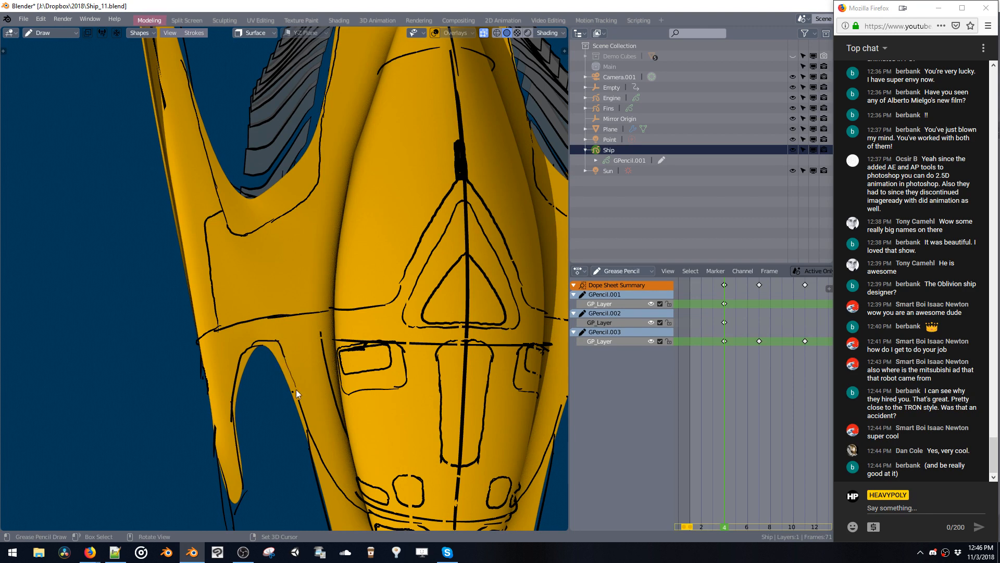
From the top view, draw mirrored rectangular panels on both sides of the spine slot behind the triangular hatch.
{"action": "scroll", "coordinate": [295, 310], "scroll_direction": "down", "scroll_amount": 6}
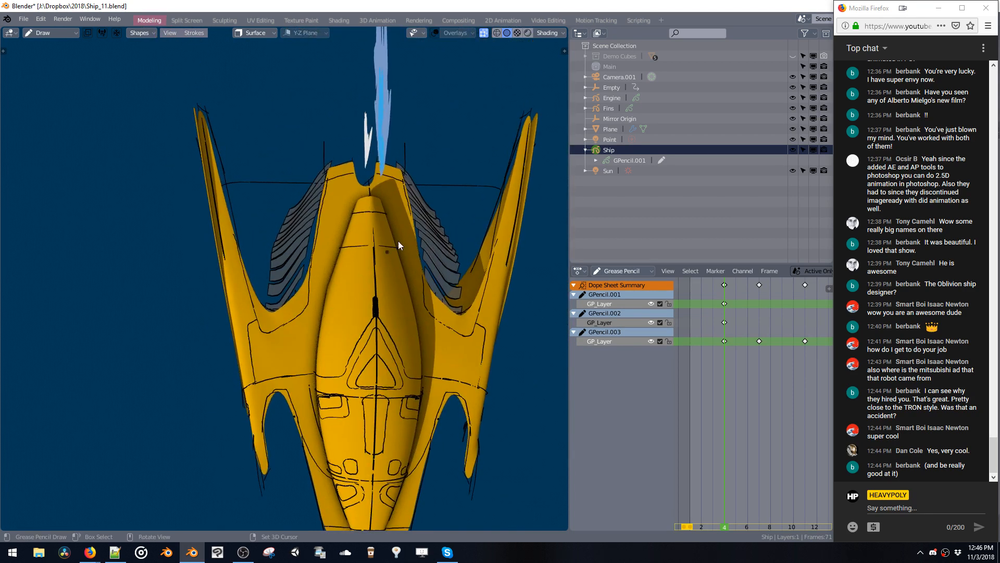
{"action": "middle_click_drag", "start_coordinate": [398, 241], "coordinate": [383, 201], "text": "shift"}
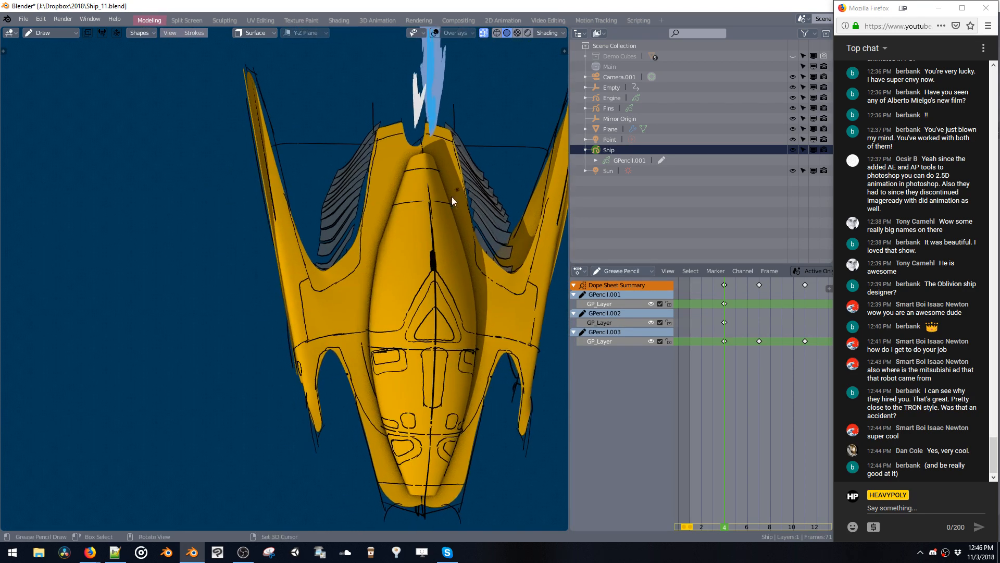
{"action": "middle_click_drag", "start_coordinate": [448, 263], "coordinate": [400, 248], "text": "shift"}
{"action": "key", "text": "v"}
{"action": "left_click", "coordinate": [381, 250]}
{"action": "middle_click_drag", "start_coordinate": [399, 249], "coordinate": [423, 202], "text": "ctrl"}
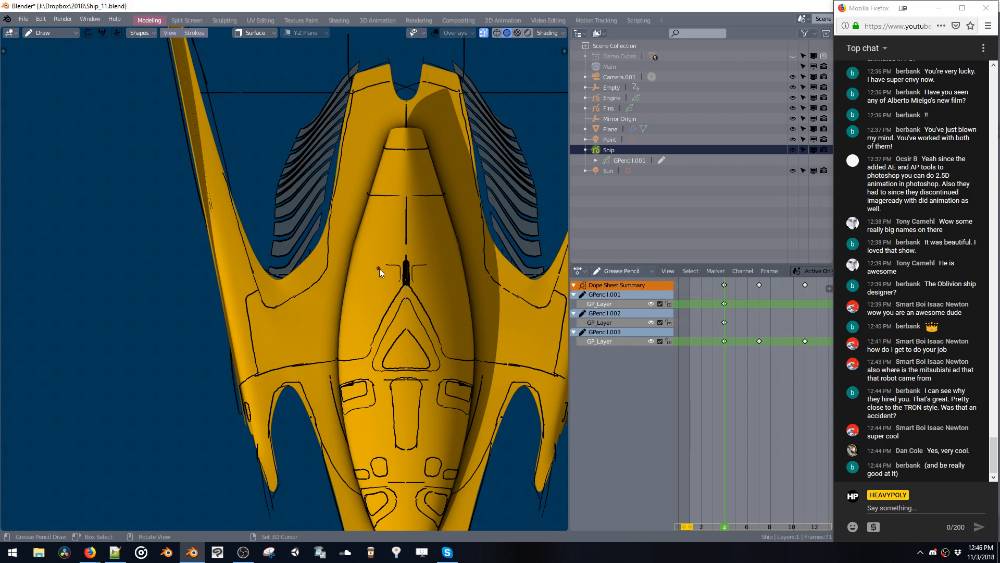
{"action": "left_click_drag", "start_coordinate": [371, 265], "coordinate": [387, 265]}
{"action": "scroll", "coordinate": [436, 195], "scroll_direction": "down", "scroll_amount": 3}
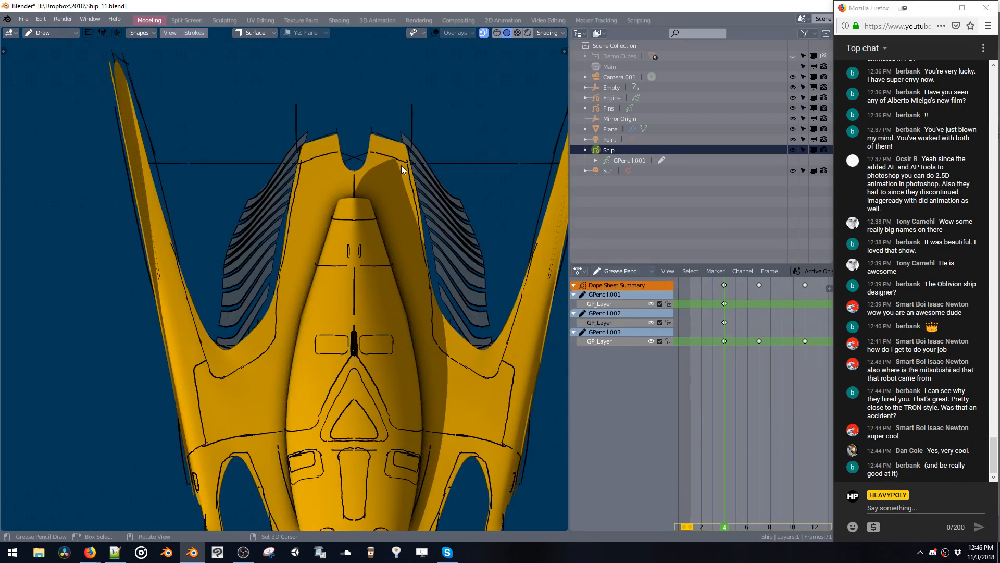
Draw a short detail stroke at the rear of the hull beside the ribbed fins.
{"action": "left_click_drag", "start_coordinate": [402, 165], "coordinate": [402, 172]}
{"action": "middle_click_drag", "start_coordinate": [408, 154], "coordinate": [301, 164], "text": "shift"}
{"action": "middle_click_drag", "start_coordinate": [466, 145], "coordinate": [441, 149], "text": "shift"}
Draw a large round panel outline on the side of the downturned wing, undoing the first attempts.
{"action": "middle_click_drag", "start_coordinate": [408, 346], "coordinate": [341, 279]}
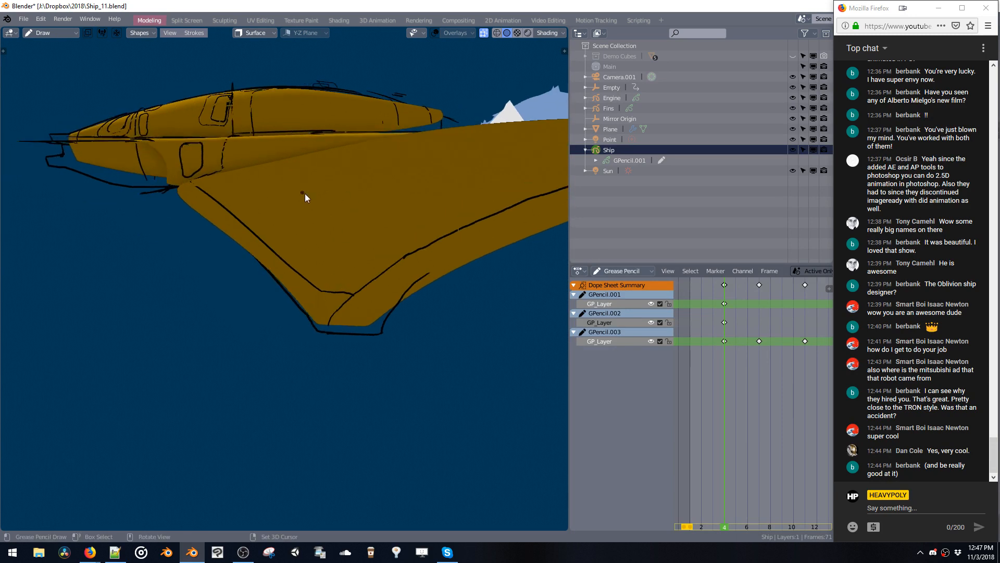
{"action": "mouse_move", "coordinate": [329, 179]}
{"action": "left_mouse_down"}
{"action": "mouse_move", "coordinate": [328, 201]}
{"action": "mouse_move", "coordinate": [278, 196]}
{"action": "left_mouse_up"}
{"action": "key", "text": "ctrl+z"}
{"action": "middle_click_drag", "start_coordinate": [337, 199], "coordinate": [307, 205]}
{"action": "key", "text": "ctrl+z"}
{"action": "mouse_move", "coordinate": [286, 177]}
{"action": "left_mouse_down"}
{"action": "mouse_move", "coordinate": [257, 229]}
{"action": "mouse_move", "coordinate": [279, 217]}
{"action": "left_mouse_up"}
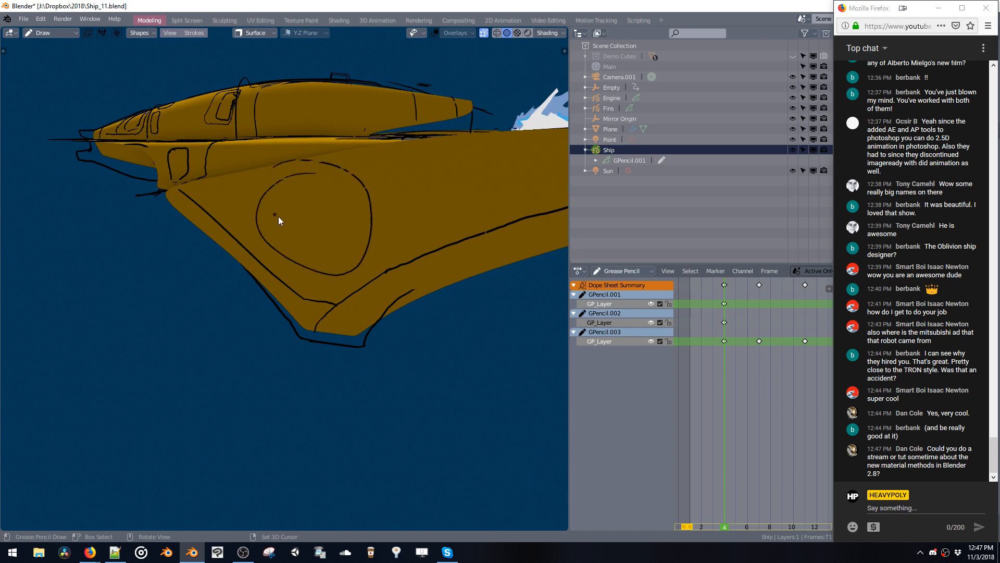
{"action": "key", "text": "ctrl+z"}
{"action": "mouse_move", "coordinate": [321, 170]}
{"action": "left_mouse_down"}
{"action": "mouse_move", "coordinate": [353, 190]}
{"action": "mouse_move", "coordinate": [327, 174]}
{"action": "mouse_move", "coordinate": [367, 224]}
{"action": "mouse_move", "coordinate": [293, 208]}
{"action": "left_mouse_up"}
{"action": "key", "text": "ctrl+z"}
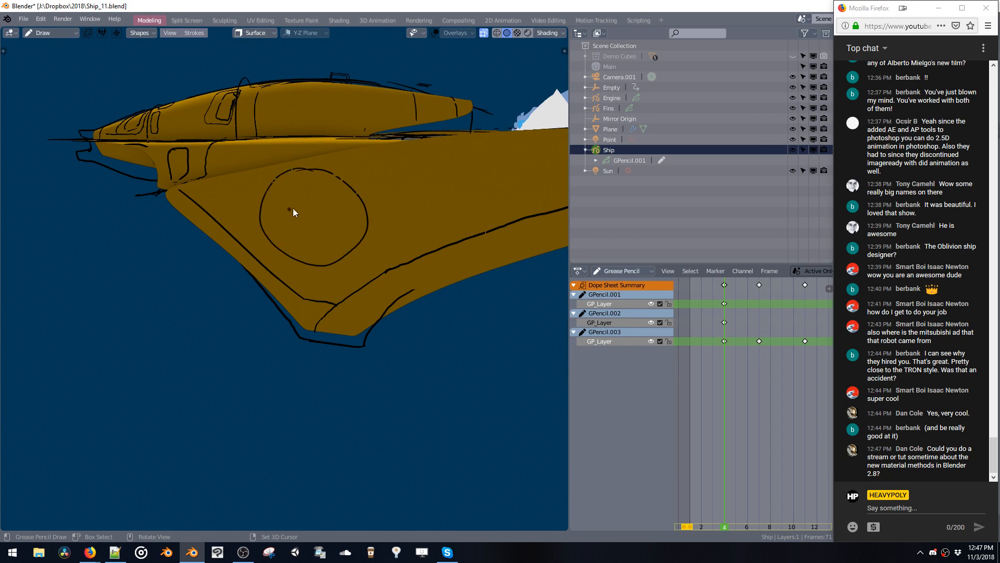
{"action": "key", "text": "ctrl+z"}
{"action": "mouse_move", "coordinate": [316, 174]}
{"action": "left_mouse_down"}
{"action": "mouse_move", "coordinate": [307, 264]}
{"action": "mouse_move", "coordinate": [283, 228]}
{"action": "left_mouse_up"}
{"action": "key", "text": "ctrl+z"}
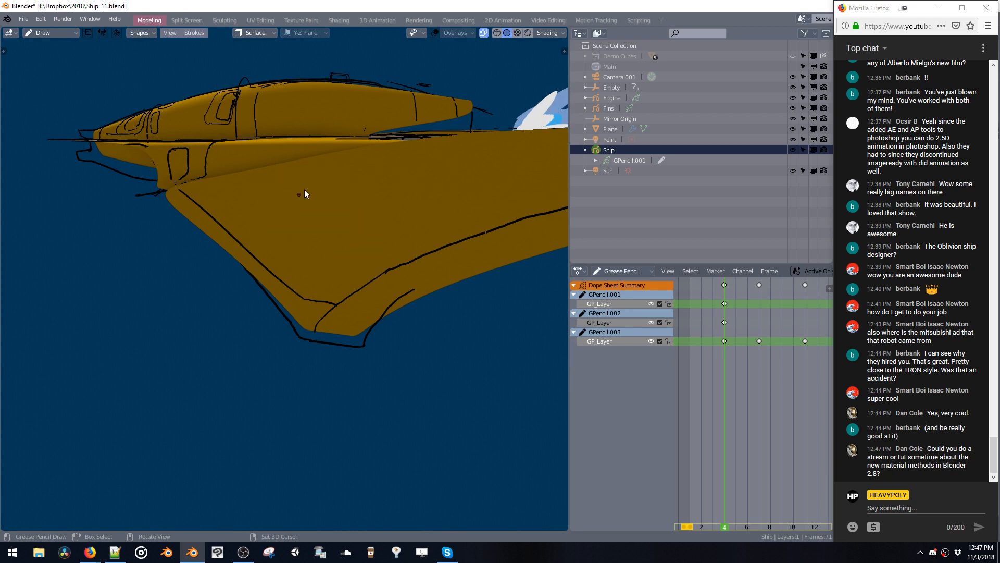
{"action": "mouse_move", "coordinate": [293, 173]}
{"action": "left_mouse_down"}
{"action": "mouse_move", "coordinate": [311, 171]}
{"action": "mouse_move", "coordinate": [294, 198]}
{"action": "mouse_move", "coordinate": [358, 250]}
{"action": "mouse_move", "coordinate": [290, 174]}
{"action": "left_mouse_up"}
{"action": "key", "text": "ctrl+z"}
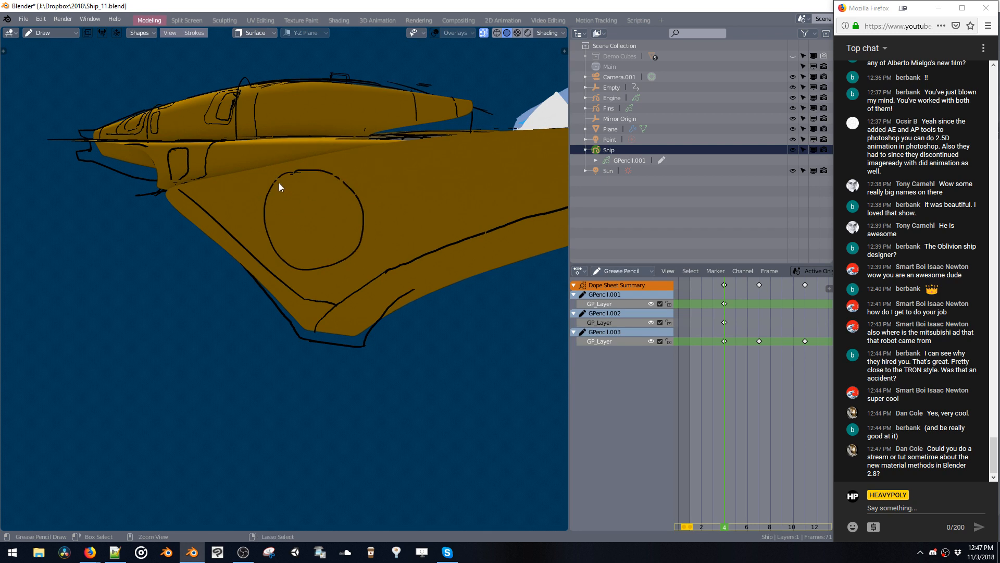
{"action": "key", "text": "ctrl+z"}
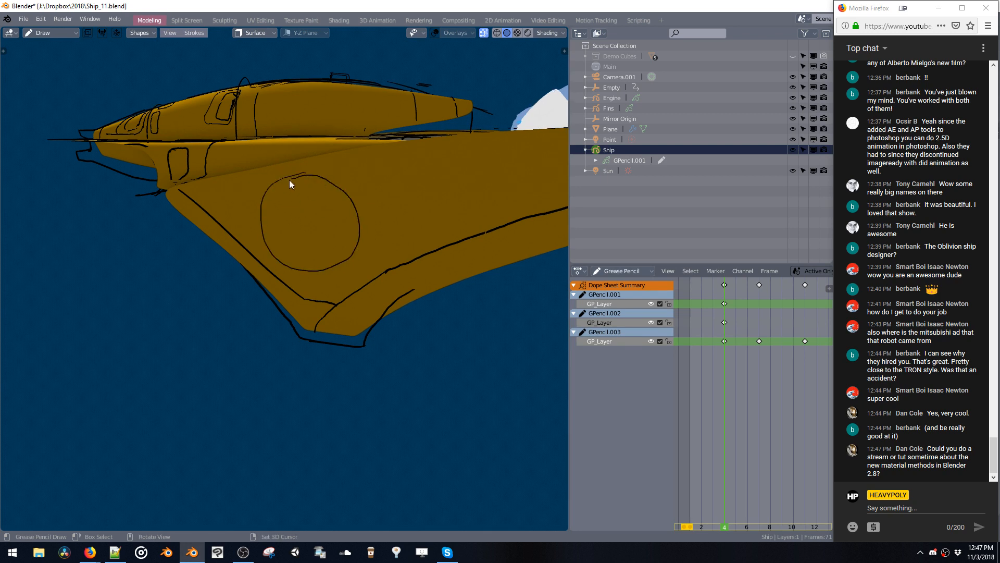
{"action": "key", "text": "ctrl+z"}
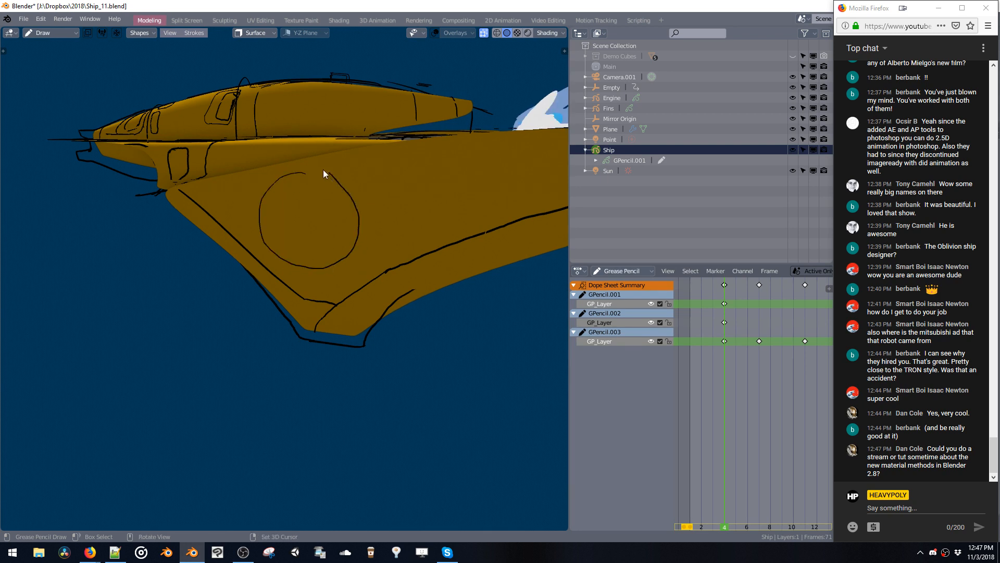
Redraw the large round panel outline on the side of the downturned wing and close the gap along its upper edge.
{"action": "key", "text": "ctrl+z"}
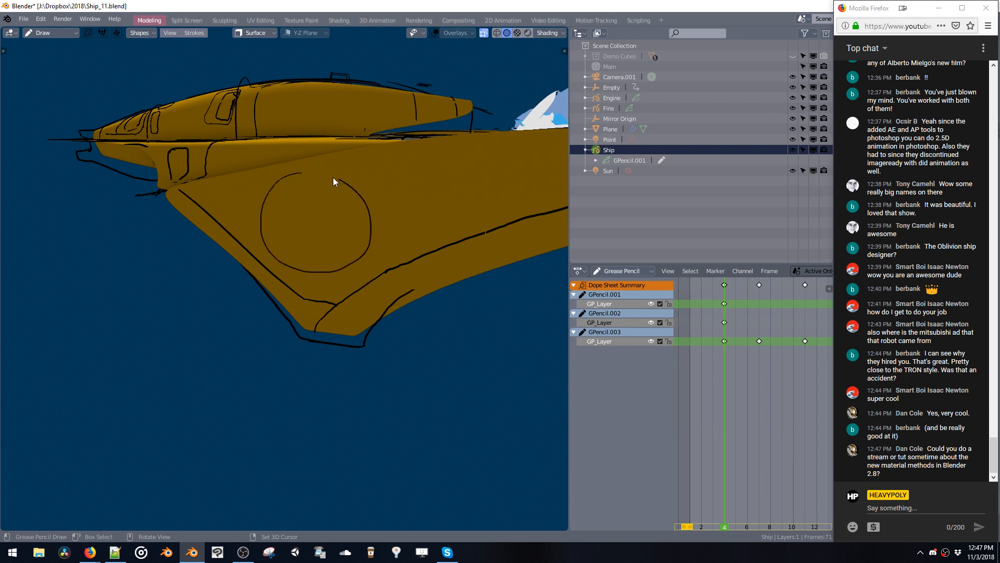
{"action": "left_click_drag", "start_coordinate": [333, 177], "coordinate": [292, 176]}
{"action": "key", "text": "shift+v"}
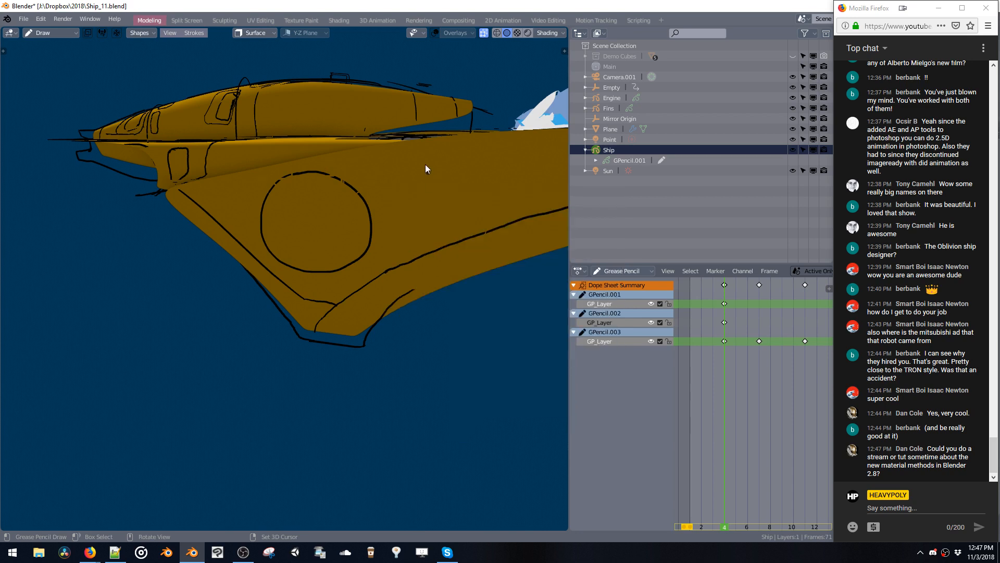
In Edit Mode, select the strokes of the mirrored rectangular panel floating above the hull on the far side of the spine slot.
{"action": "middle_click_drag", "start_coordinate": [425, 164], "coordinate": [378, 230]}
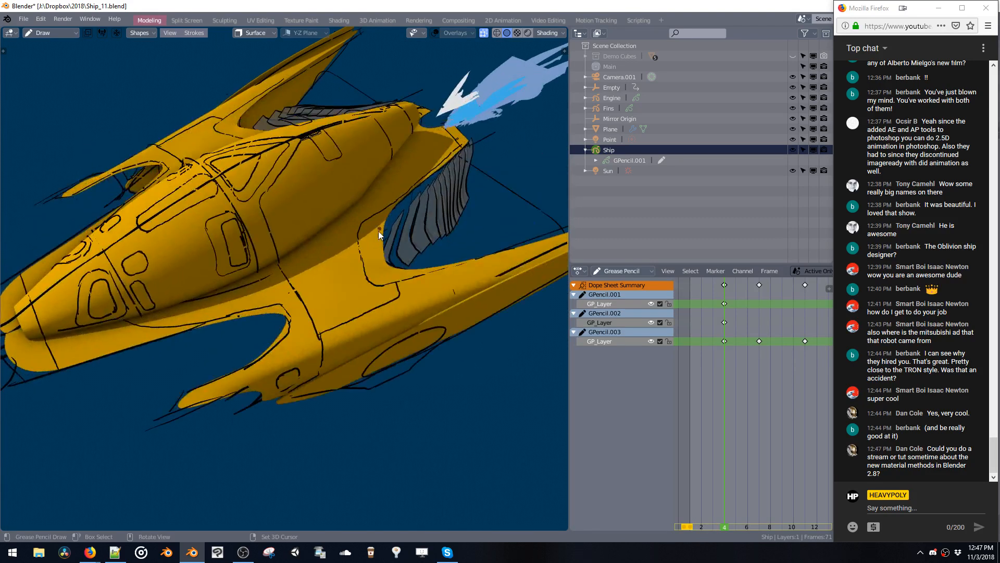
{"action": "scroll", "coordinate": [415, 239], "scroll_direction": "up", "scroll_amount": 2}
{"action": "scroll", "coordinate": [417, 234], "scroll_direction": "up", "scroll_amount": 2}
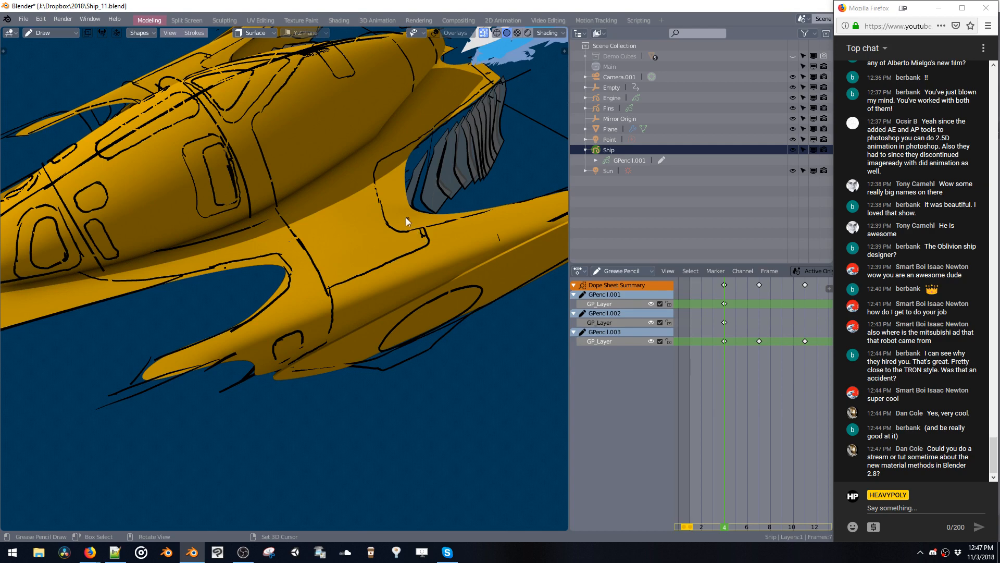
{"action": "mouse_move", "coordinate": [405, 217]}
{"action": "middle_mouse_down"}
{"action": "mouse_move", "coordinate": [371, 195]}
{"action": "mouse_move", "coordinate": [388, 156]}
{"action": "mouse_move", "coordinate": [404, 242]}
{"action": "mouse_move", "coordinate": [422, 204]}
{"action": "mouse_move", "coordinate": [409, 187]}
{"action": "mouse_move", "coordinate": [373, 186]}
{"action": "mouse_move", "coordinate": [355, 208]}
{"action": "mouse_move", "coordinate": [383, 207]}
{"action": "middle_mouse_up"}
{"action": "key", "text": "Tab"}
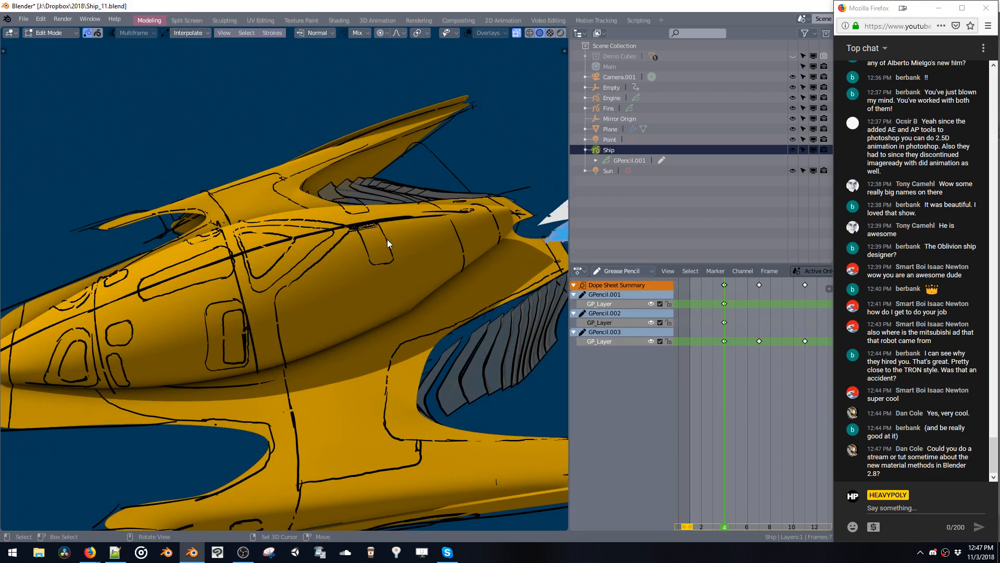
{"action": "left_click", "coordinate": [366, 207]}
{"action": "left_click", "coordinate": [367, 208]}
{"action": "middle_click_drag", "start_coordinate": [363, 207], "coordinate": [352, 286]}
{"action": "left_click_drag", "start_coordinate": [347, 270], "coordinate": [386, 307]}
{"action": "mouse_move", "coordinate": [386, 307]}
{"action": "middle_mouse_down"}
{"action": "mouse_move", "coordinate": [357, 280]}
{"action": "mouse_move", "coordinate": [326, 274]}
{"action": "mouse_move", "coordinate": [317, 296]}
{"action": "middle_mouse_up"}
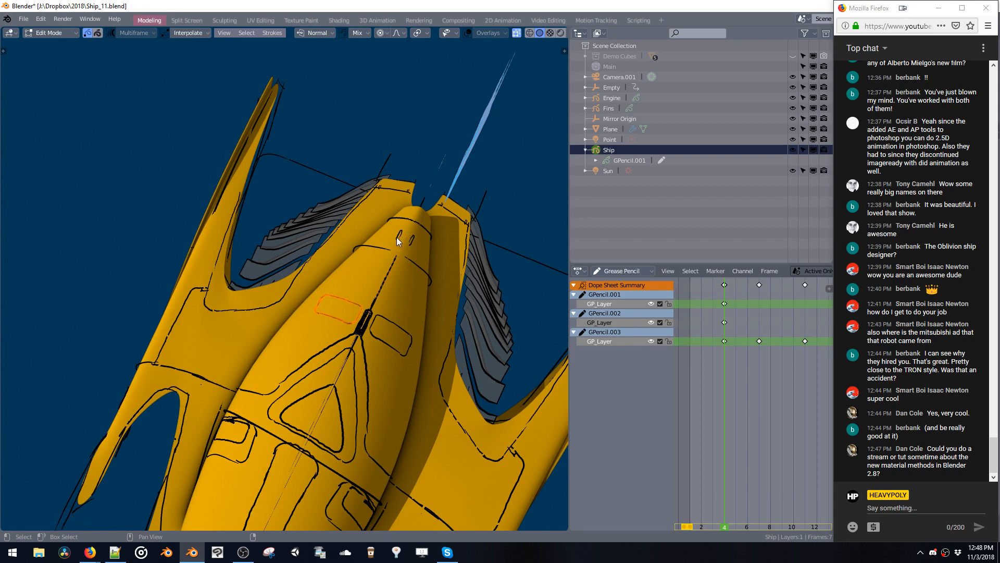
{"action": "middle_click_drag", "start_coordinate": [397, 241], "coordinate": [371, 224]}
{"action": "key", "text": "g"}
{"action": "key", "text": "z"}
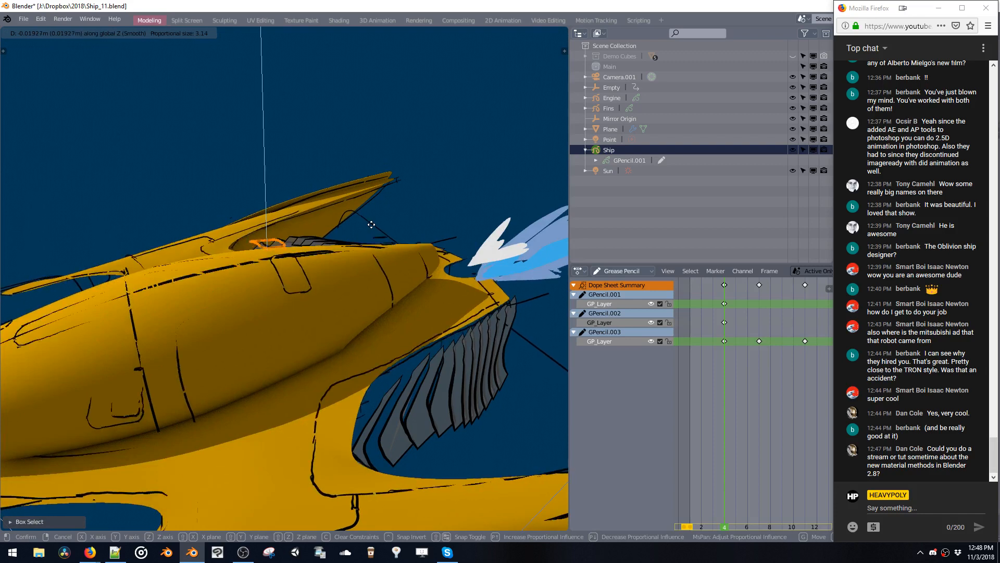
{"action": "left_click", "coordinate": [371, 217]}
{"action": "middle_click_drag", "start_coordinate": [313, 190], "coordinate": [330, 185]}
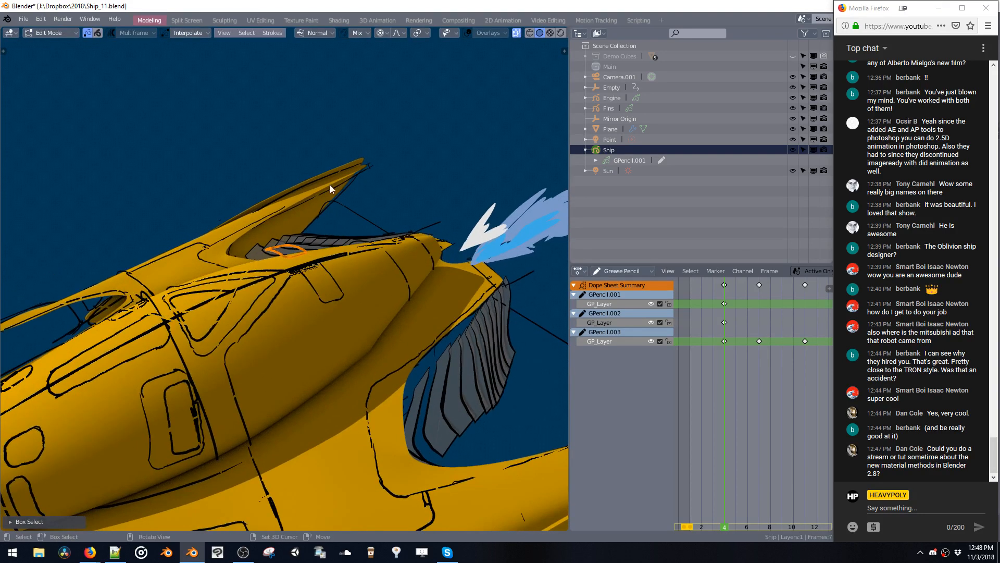
Turn off proportional editing and lower the selected rectangular panel along the Z axis onto the hull surface.
{"action": "left_click", "coordinate": [381, 35]}
{"action": "left_click", "coordinate": [382, 46]}
{"action": "key", "text": "g"}
{"action": "key", "text": "z"}
{"action": "left_click", "coordinate": [327, 285]}
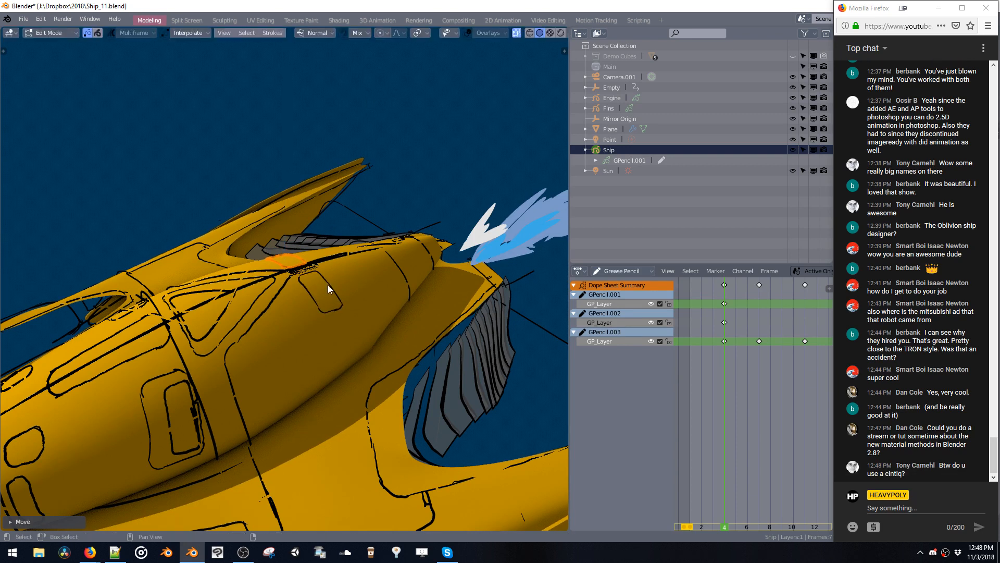
Lower the short detail stroke floating above the rear hull along the Z axis onto the surface, and return to Object Mode.
{"action": "middle_click_drag", "start_coordinate": [327, 284], "coordinate": [473, 175]}
{"action": "left_click_drag", "start_coordinate": [475, 170], "coordinate": [508, 198]}
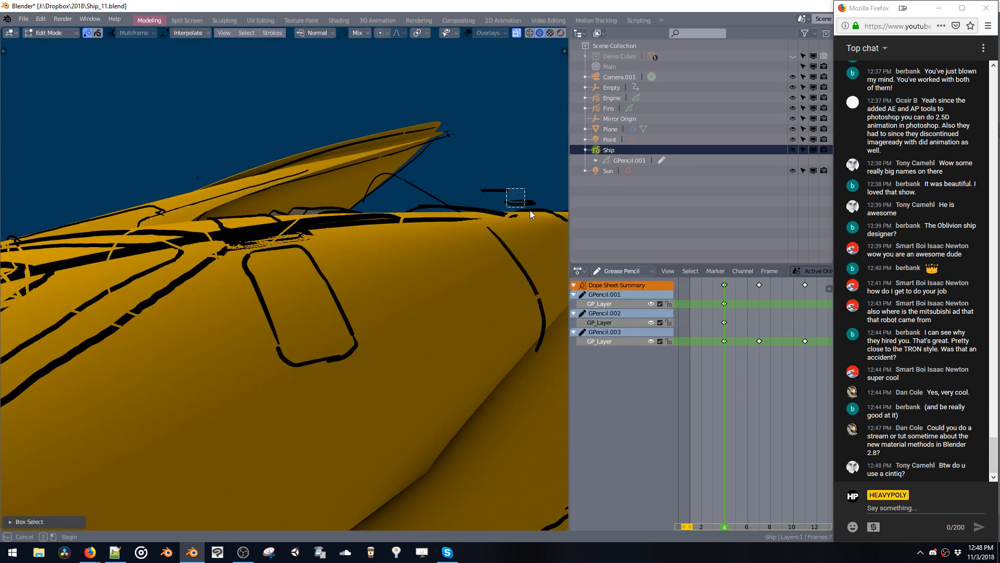
{"action": "middle_click_drag", "start_coordinate": [508, 195], "coordinate": [492, 172]}
{"action": "key", "text": "g"}
{"action": "key", "text": "z"}
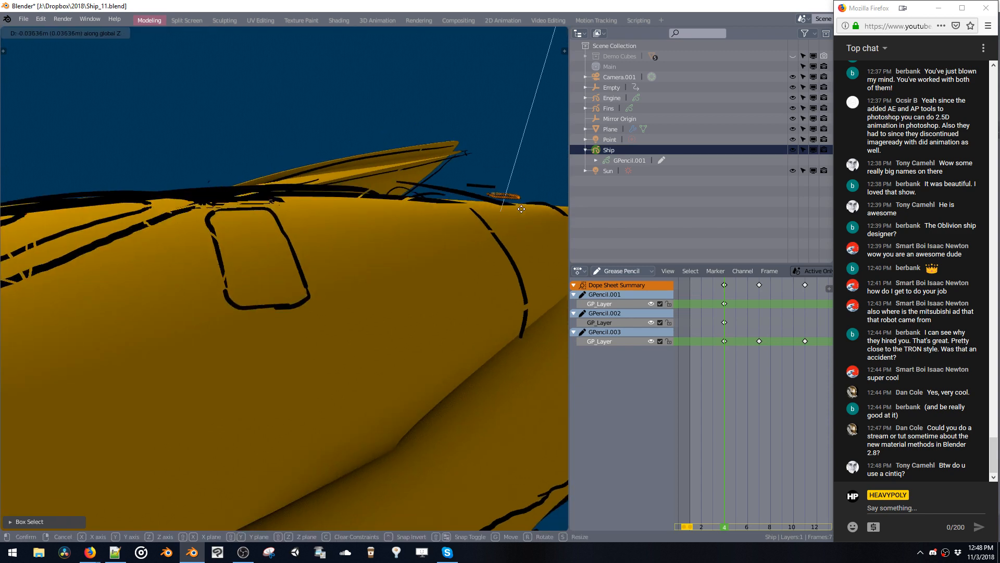
{"action": "left_click", "coordinate": [510, 193]}
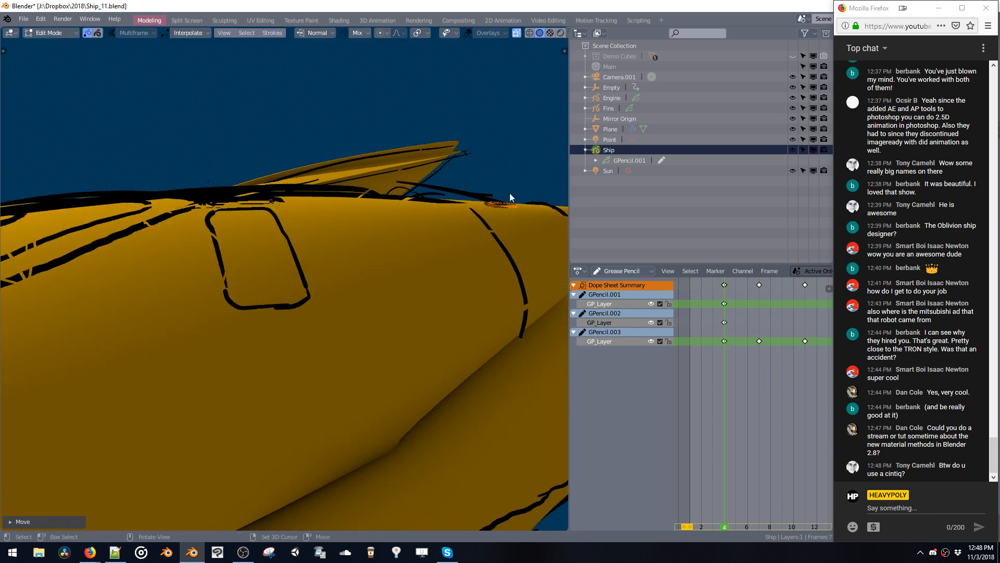
{"action": "mouse_move", "coordinate": [510, 193]}
{"action": "middle_mouse_down"}
{"action": "mouse_move", "coordinate": [413, 236]}
{"action": "mouse_move", "coordinate": [357, 421]}
{"action": "mouse_move", "coordinate": [323, 359]}
{"action": "mouse_move", "coordinate": [295, 256]}
{"action": "mouse_move", "coordinate": [271, 256]}
{"action": "mouse_move", "coordinate": [305, 258]}
{"action": "mouse_move", "coordinate": [371, 230]}
{"action": "mouse_move", "coordinate": [307, 299]}
{"action": "mouse_move", "coordinate": [306, 195]}
{"action": "mouse_move", "coordinate": [319, 220]}
{"action": "mouse_move", "coordinate": [347, 224]}
{"action": "middle_mouse_up"}
{"action": "key", "text": "Tab"}
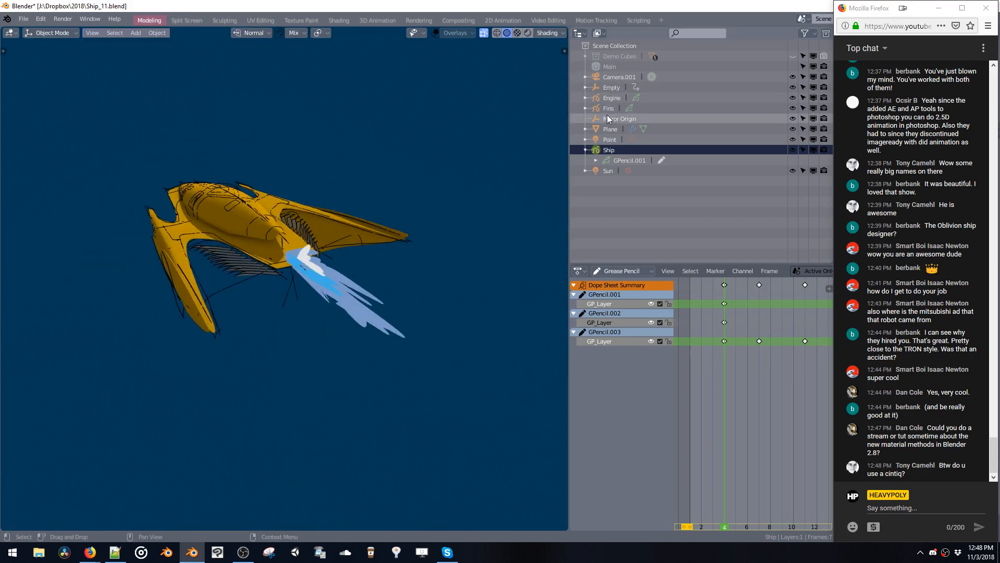
Try to shift the Engine object along the X axis.
{"action": "left_click", "coordinate": [610, 98]}
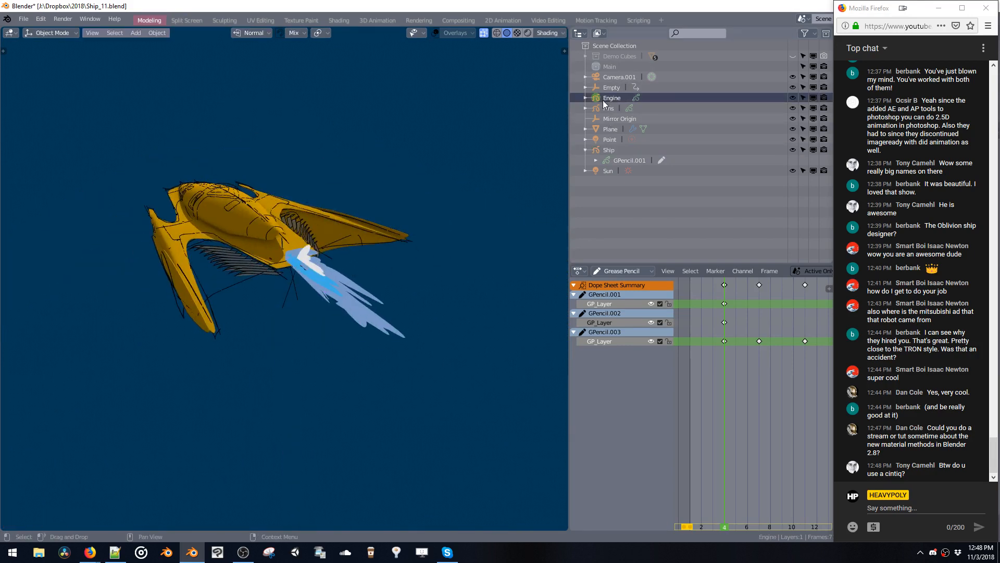
{"action": "middle_click_drag", "start_coordinate": [323, 250], "coordinate": [217, 243]}
{"action": "key", "text": "g"}
{"action": "key", "text": "x"}
{"action": "left_click", "coordinate": [316, 282]}
{"action": "key", "text": "ctrl+z"}
{"action": "key", "text": "g"}
{"action": "key", "text": "x"}
{"action": "left_click", "coordinate": [310, 307]}
{"action": "key", "text": "ctrl+z"}
Save the changes to the Ship_11.blend file.
{"action": "key", "text": "ctrl+s"}
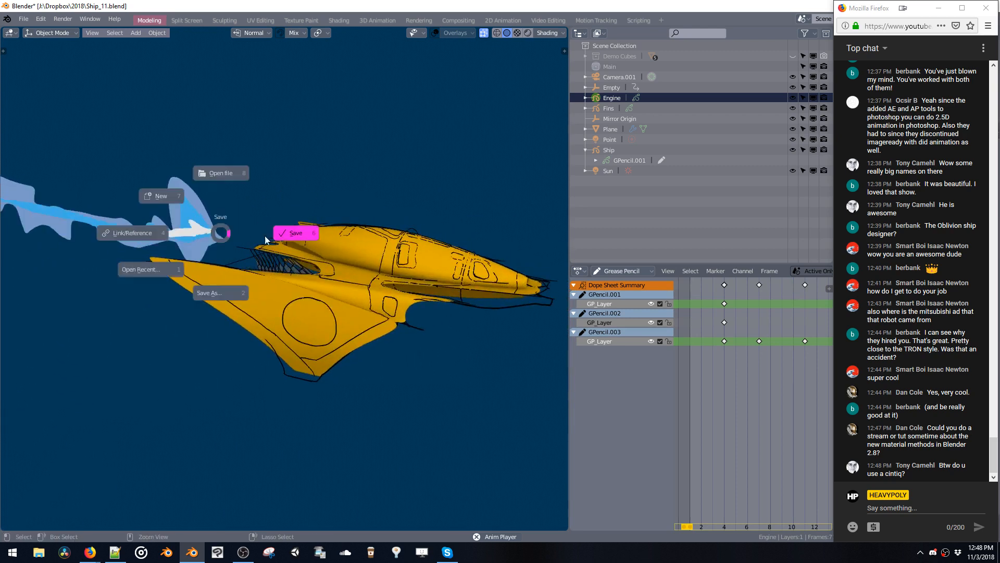
{"action": "left_click", "coordinate": [292, 234]}
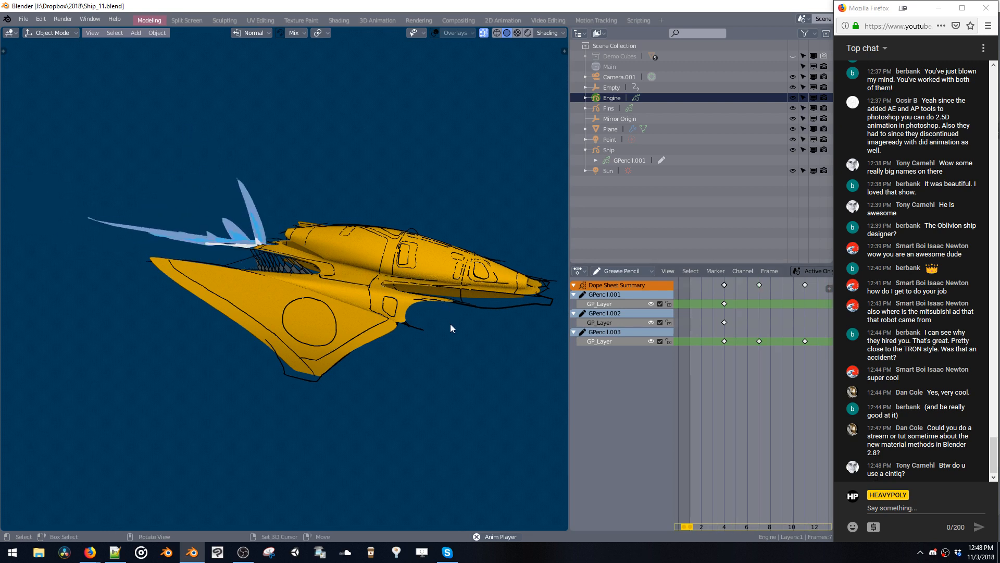
{"action": "middle_click_drag", "start_coordinate": [467, 300], "coordinate": [421, 274]}
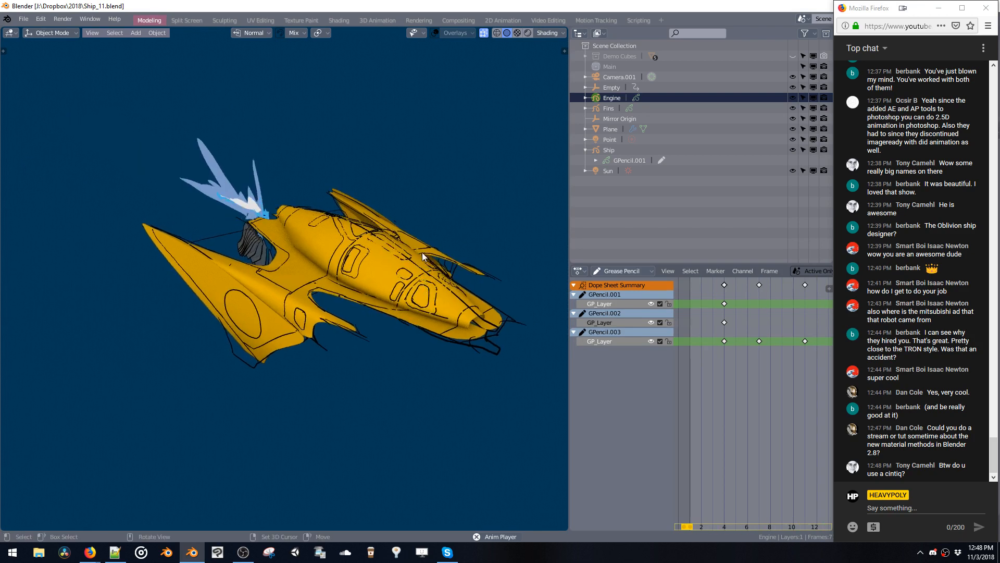
{"action": "key", "text": "ctrl+space"}
{"action": "key", "text": "7"}
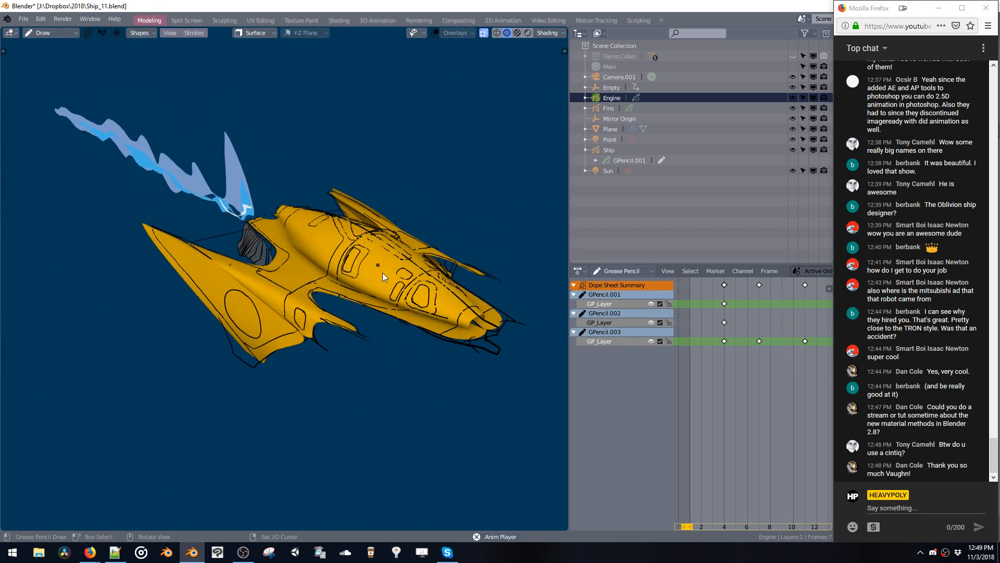
{"action": "right_click", "coordinate": [383, 278]}
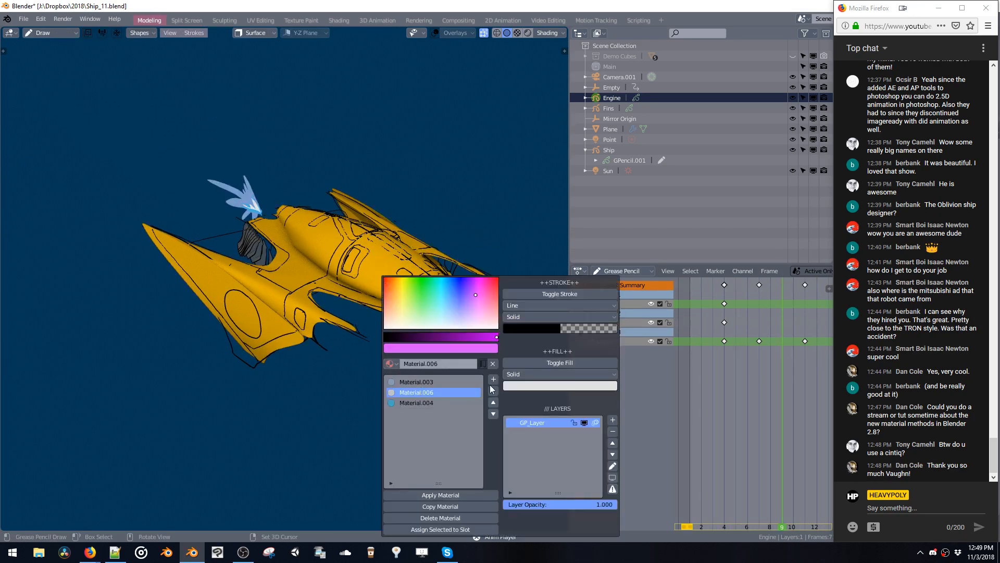
{"action": "left_click", "coordinate": [608, 150]}
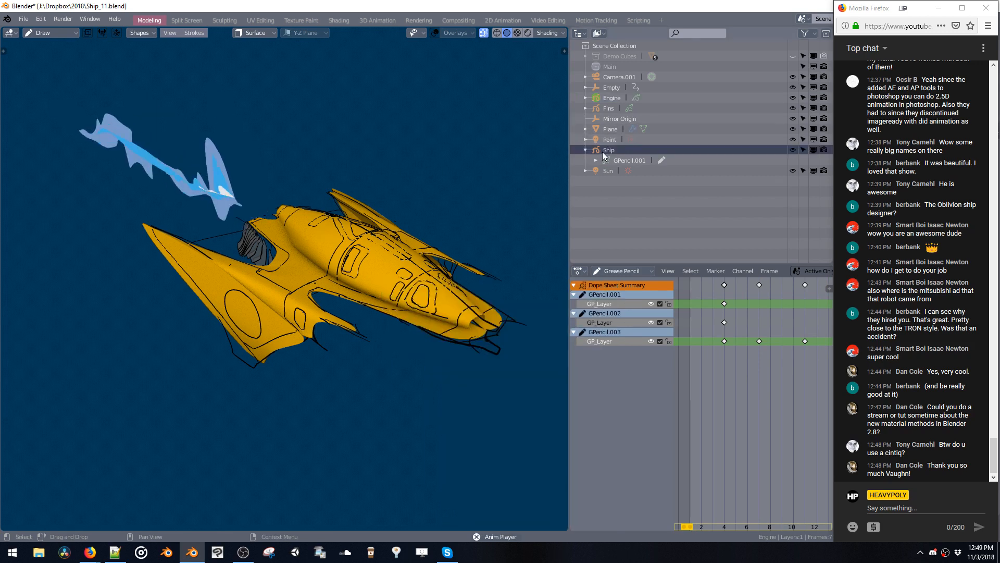
{"action": "key", "text": "ctrl+Tab"}
Select the Ship object, copy its Material.001, and set the copy's fill colour to white.
{"action": "left_click", "coordinate": [606, 152]}
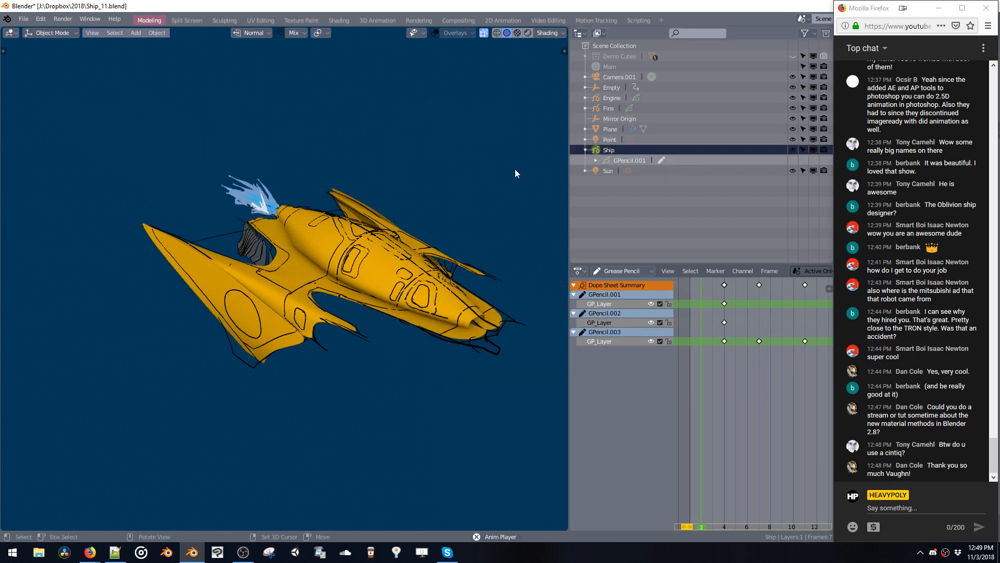
{"action": "key", "text": "shift+v"}
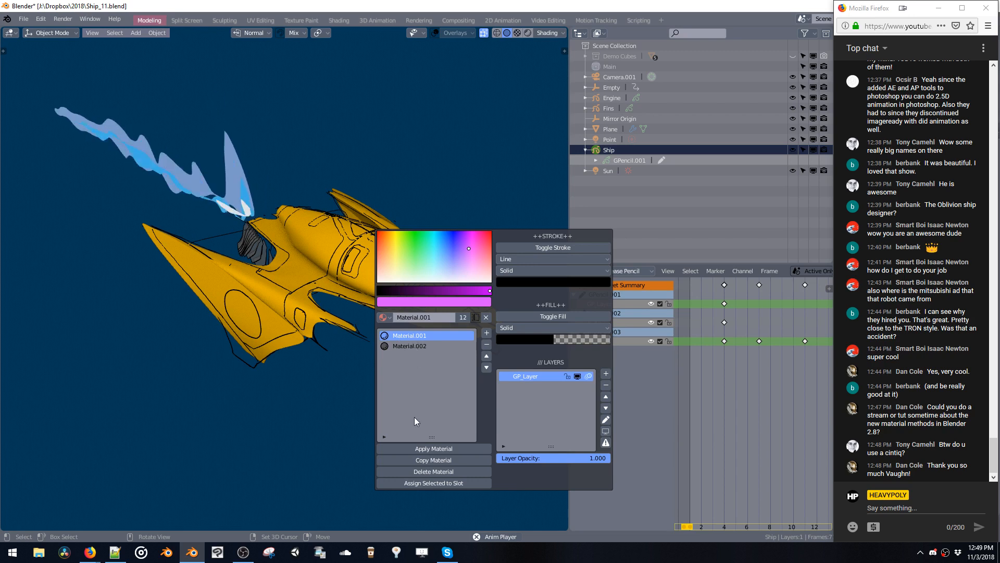
{"action": "left_click", "coordinate": [423, 462]}
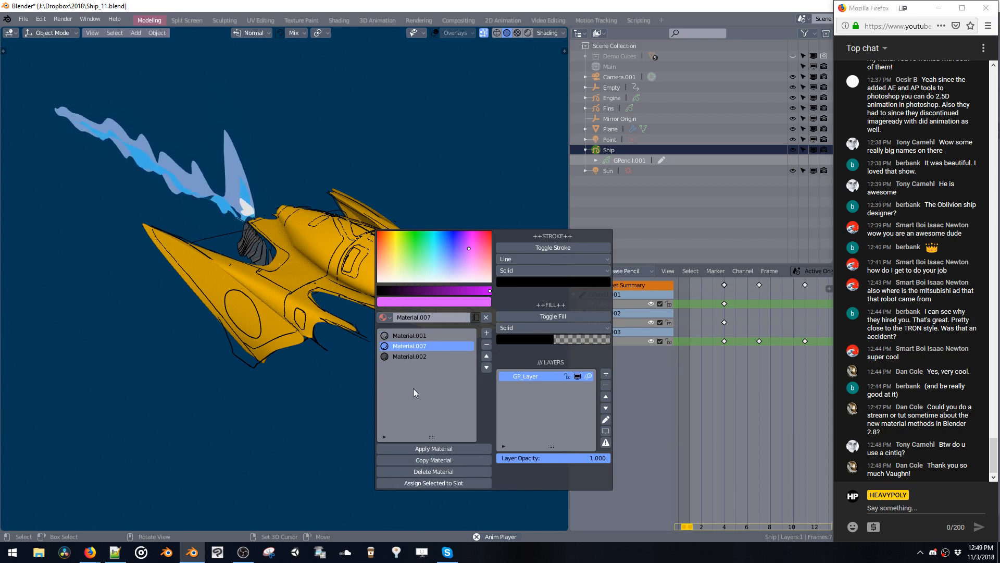
{"action": "left_click", "coordinate": [533, 338]}
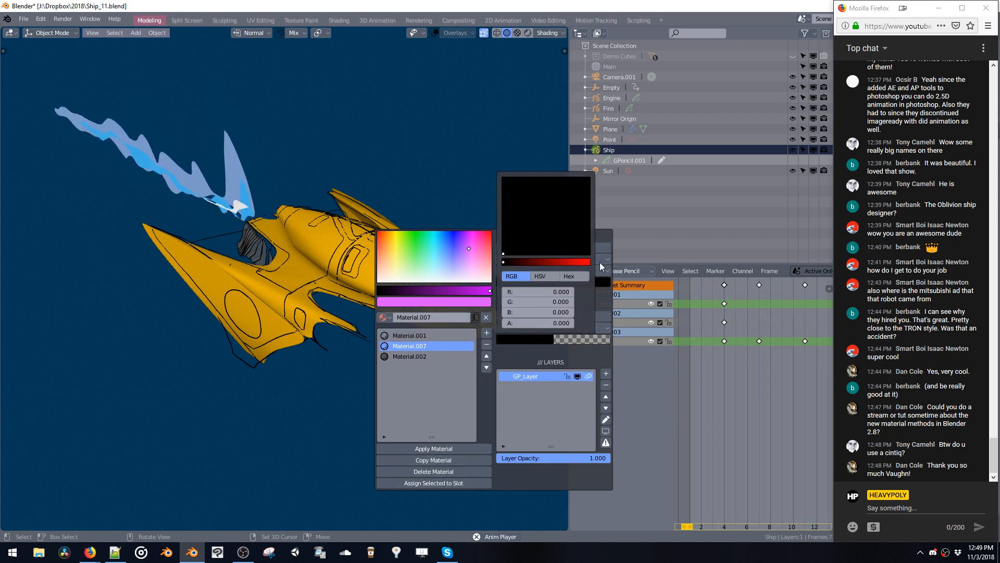
{"action": "left_click_drag", "start_coordinate": [536, 259], "coordinate": [605, 261]}
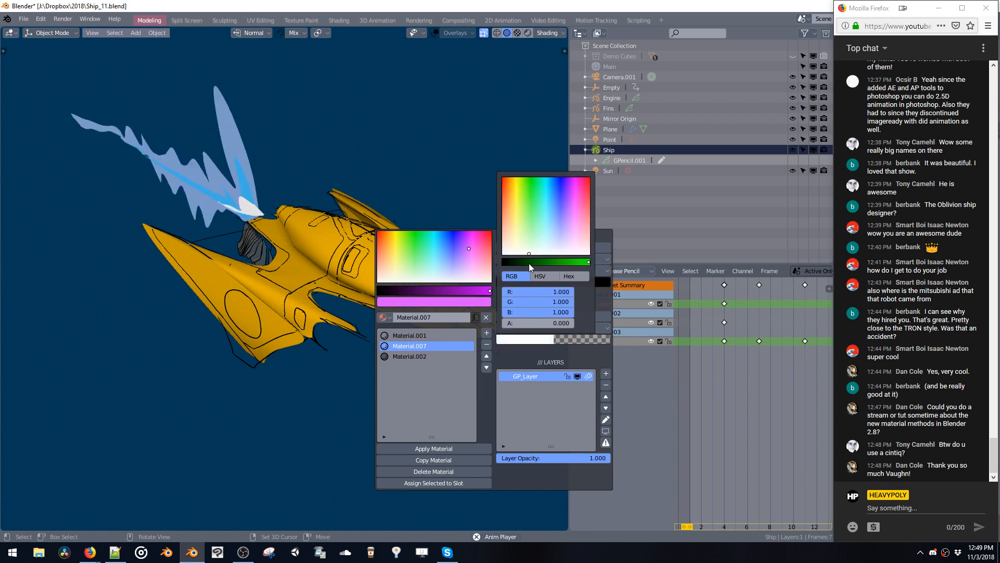
{"action": "middle_click_drag", "start_coordinate": [383, 295], "coordinate": [417, 260]}
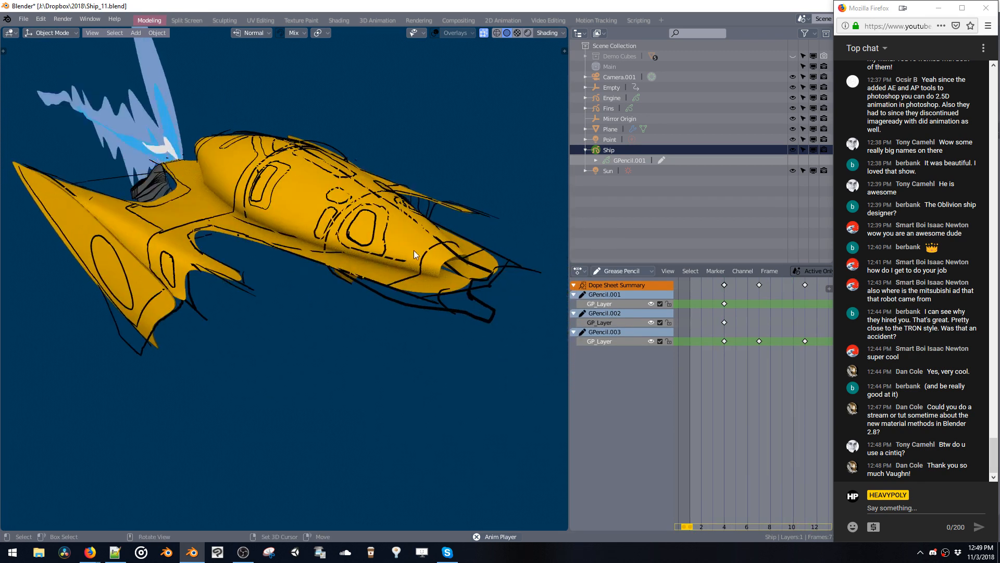
{"action": "left_click_drag", "start_coordinate": [417, 261], "coordinate": [416, 260]}
{"action": "key", "text": "space"}
{"action": "left_click", "coordinate": [357, 218]}
{"action": "key", "text": "ctrl+z"}
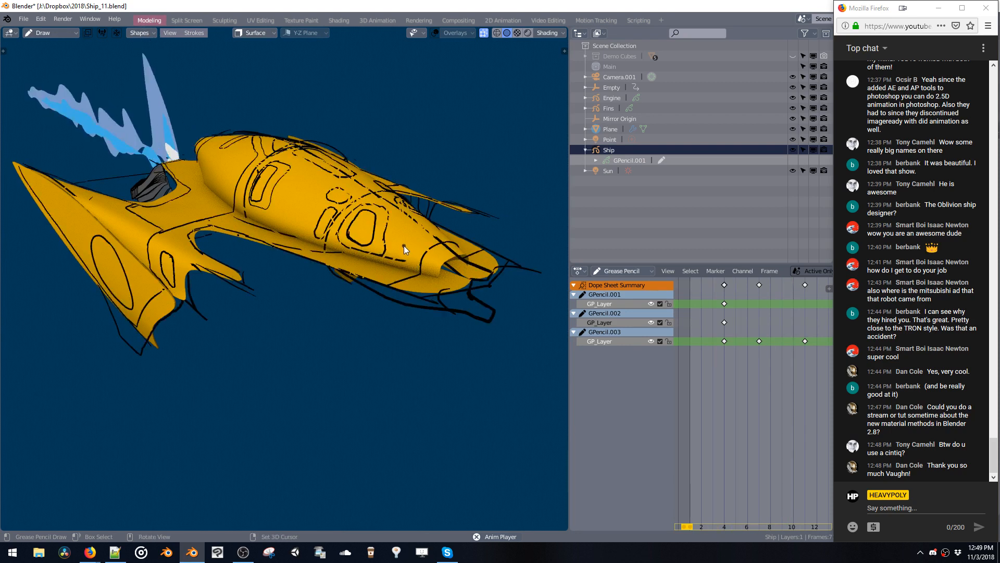
Stop the animation playback at frame 2 and return the Ship object to Object Mode.
{"action": "key", "text": "Escape"}
{"action": "left_click_drag", "start_coordinate": [735, 434], "coordinate": [698, 459]}
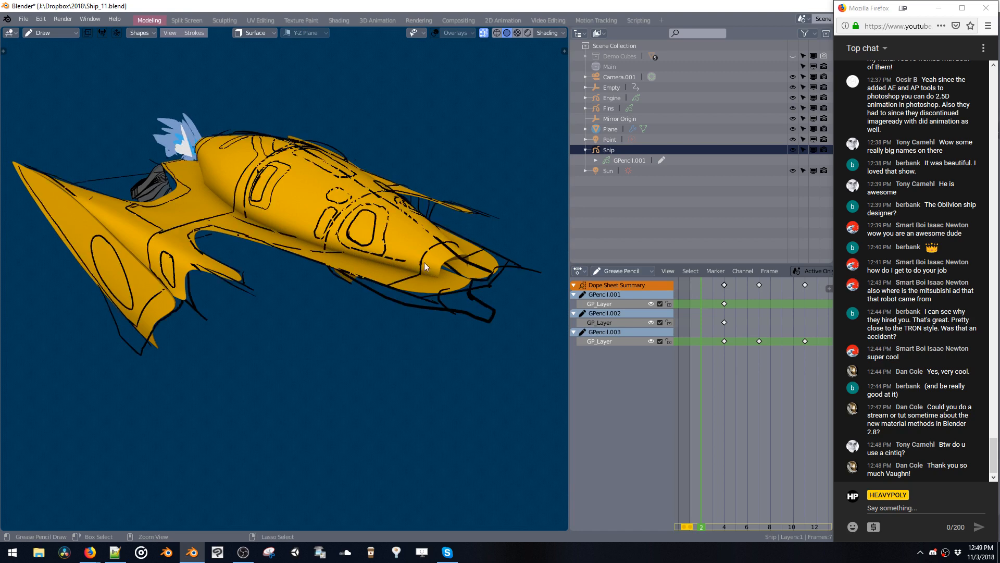
{"action": "left_click", "coordinate": [713, 492]}
{"action": "left_click", "coordinate": [701, 485]}
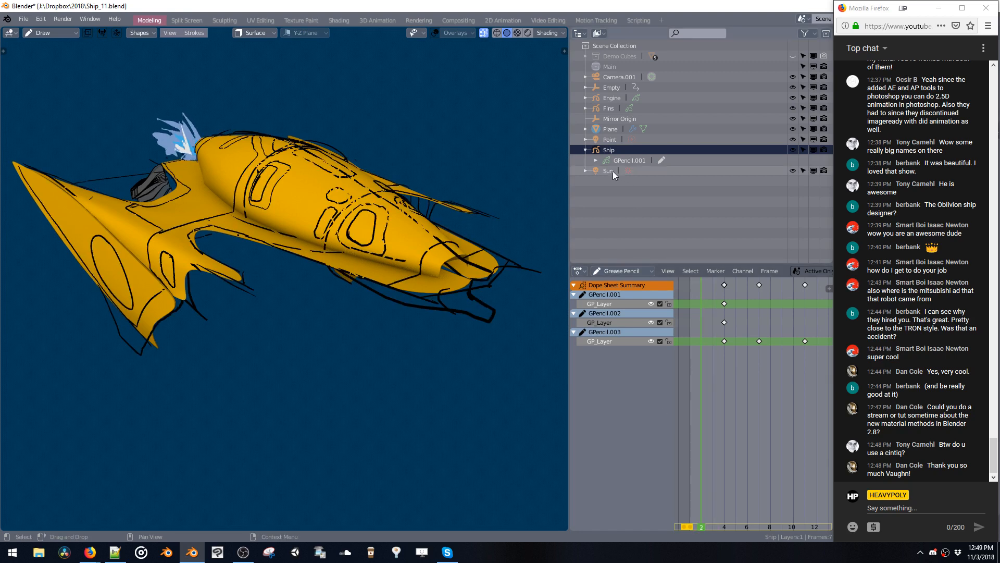
{"action": "key", "text": "Tab"}
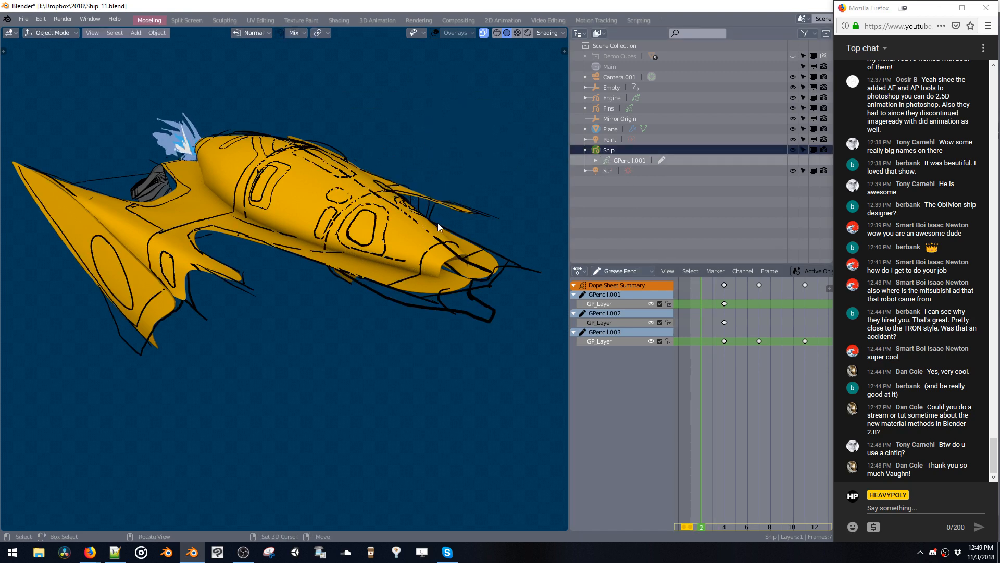
Look over the Grease Pencil keyframes in the dope sheet and play the animation with the Ship object selected.
{"action": "left_click", "coordinate": [595, 141]}
{"action": "left_click", "coordinate": [595, 152]}
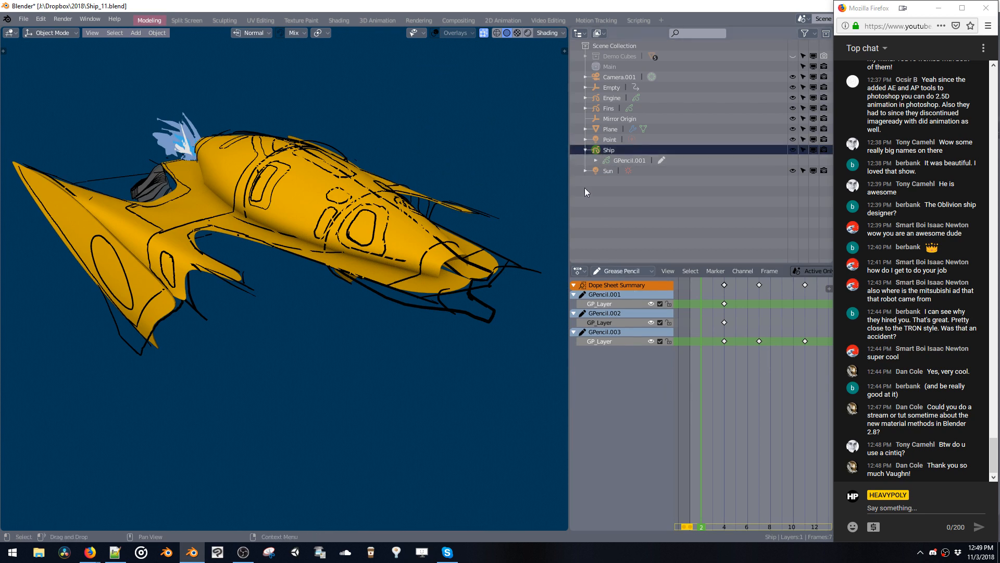
{"action": "left_click", "coordinate": [580, 271]}
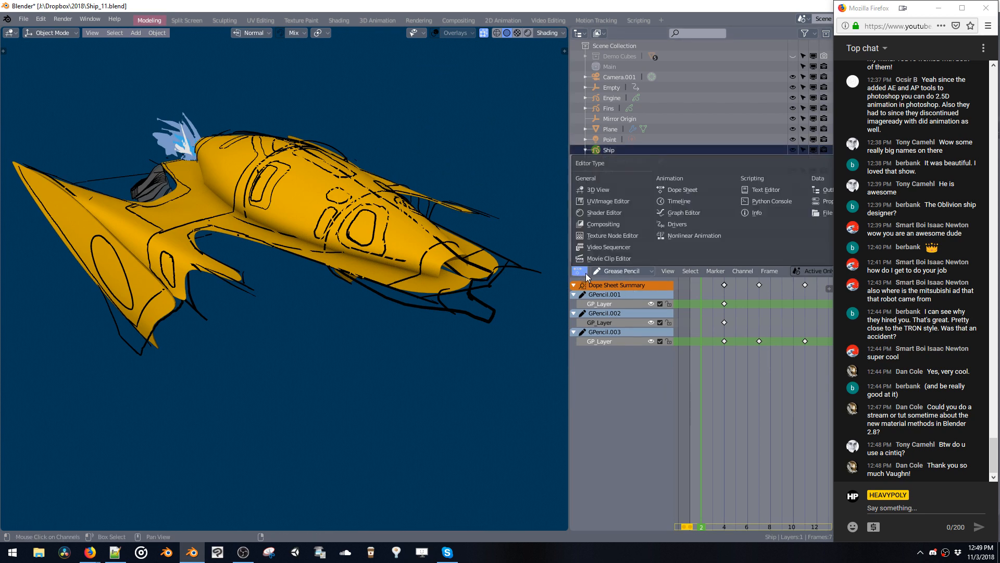
{"action": "left_click", "coordinate": [610, 269]}
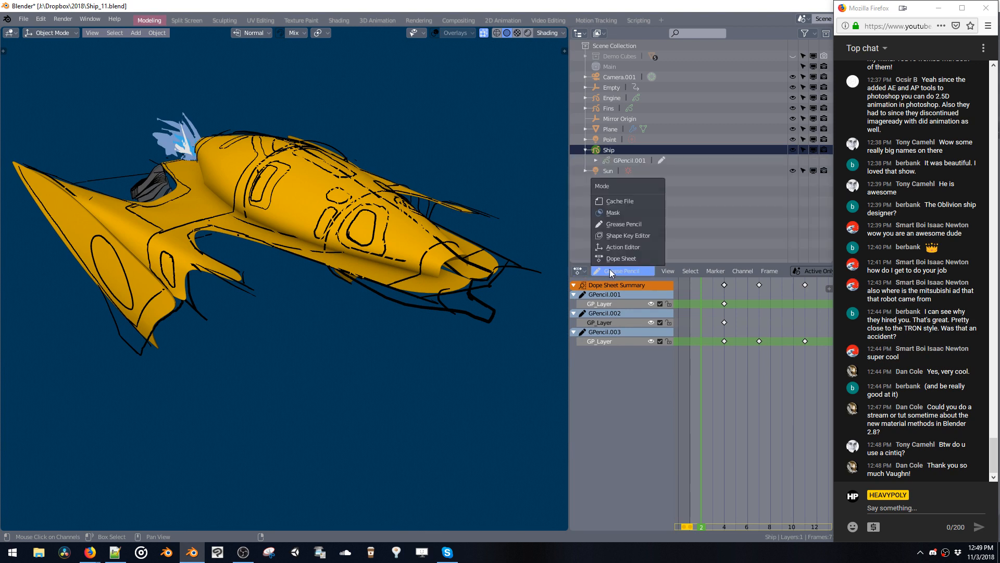
{"action": "left_click", "coordinate": [615, 223]}
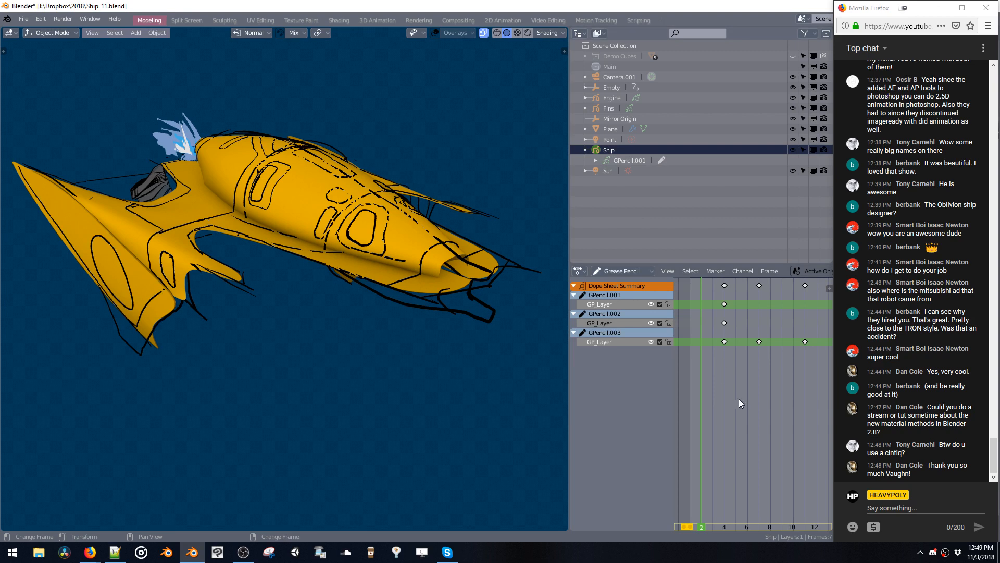
{"action": "scroll", "coordinate": [723, 408], "scroll_direction": "down", "scroll_amount": 4}
{"action": "key", "text": "space"}
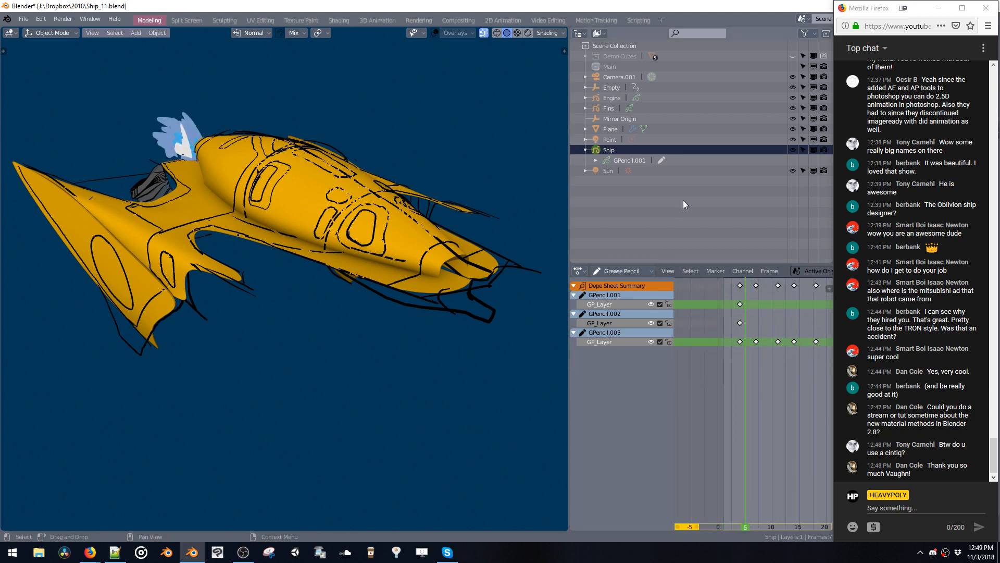
Compare the keyframes shown for the Fins and Ship objects and in the Dope Sheet and Grease Pencil modes.
{"action": "left_click", "coordinate": [598, 140]}
{"action": "key", "text": "Up"}
{"action": "key", "text": "Up"}
{"action": "key", "text": "Up"}
{"action": "key", "text": "Up"}
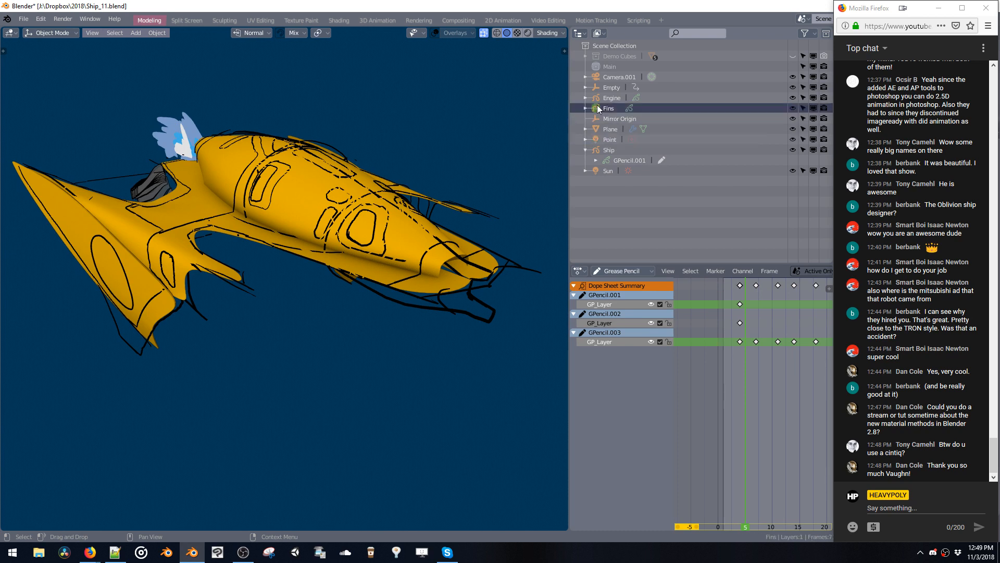
{"action": "left_click", "coordinate": [599, 150]}
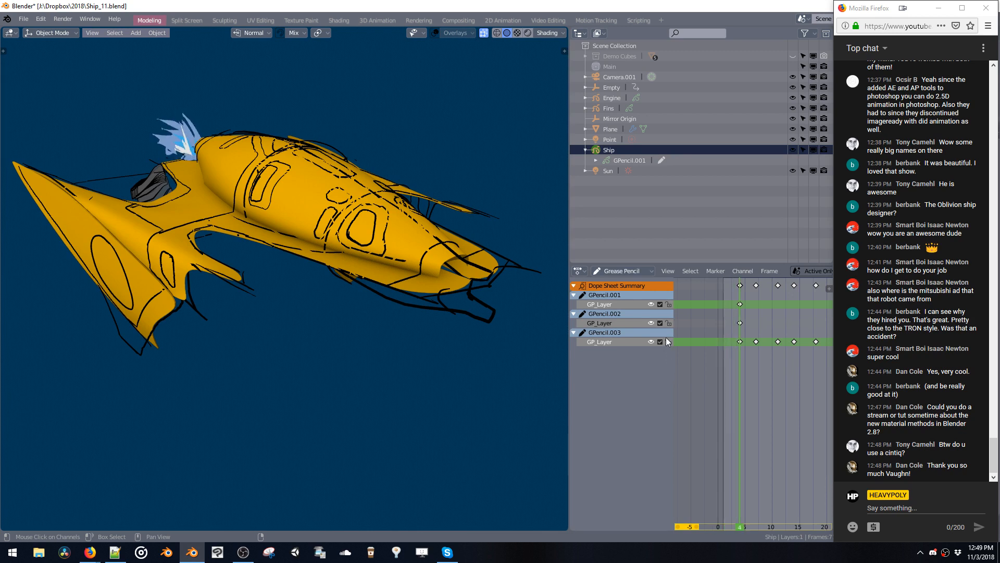
{"action": "left_click", "coordinate": [627, 271]}
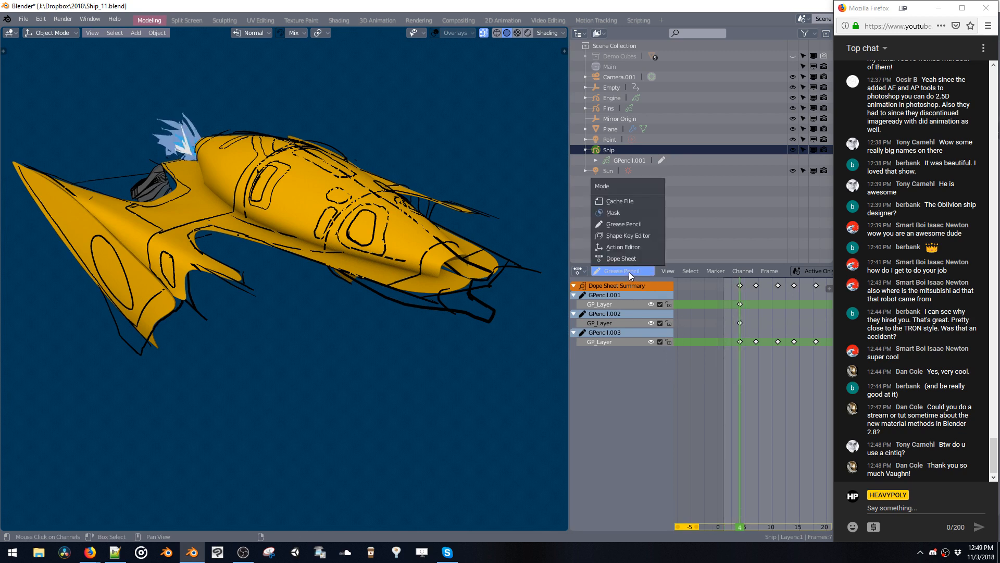
{"action": "left_click", "coordinate": [629, 260]}
{"action": "left_click", "coordinate": [628, 270]}
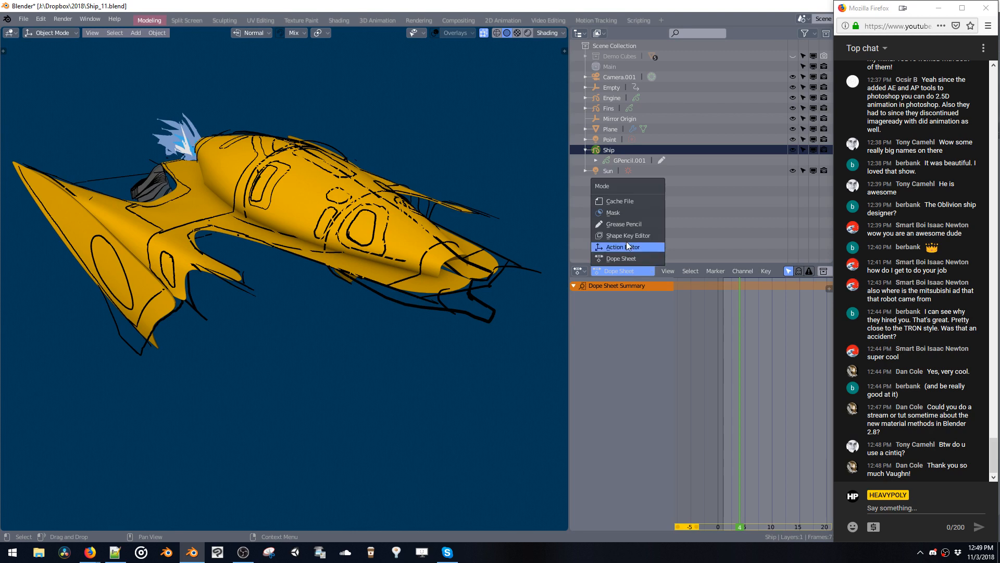
{"action": "left_click", "coordinate": [626, 223]}
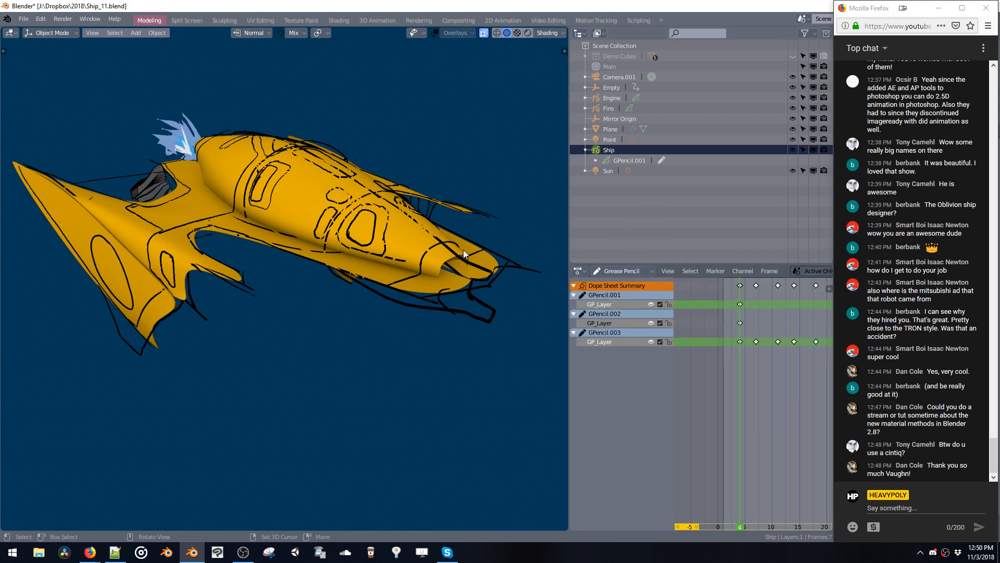
Put the Ship object in Draw mode, undo the black test stroke, and set Material.007's stroke colour to white.
{"action": "key", "text": "space"}
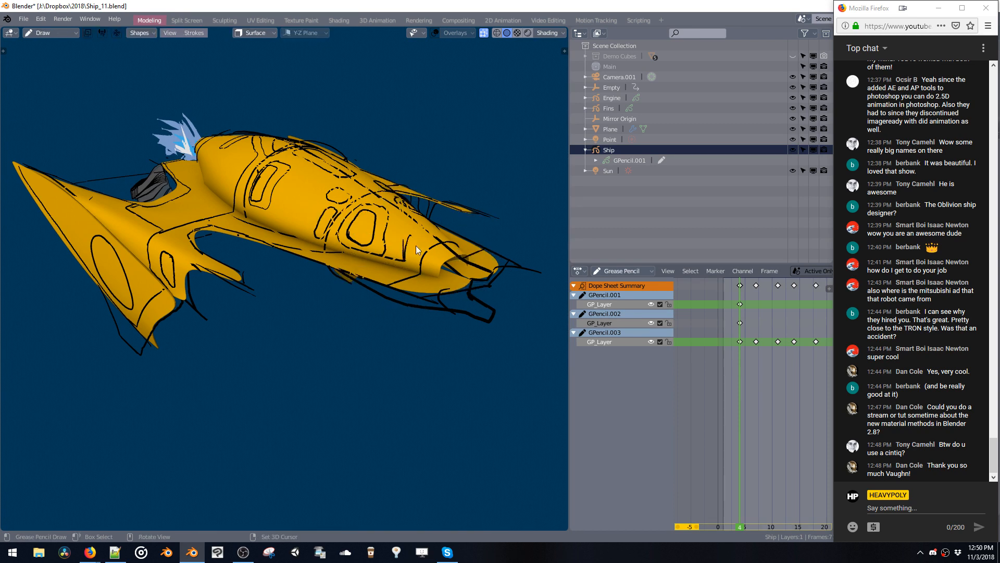
{"action": "key", "text": "ctrl+z"}
{"action": "scroll", "coordinate": [426, 240], "scroll_direction": "up", "scroll_amount": 1}
{"action": "key", "text": "space"}
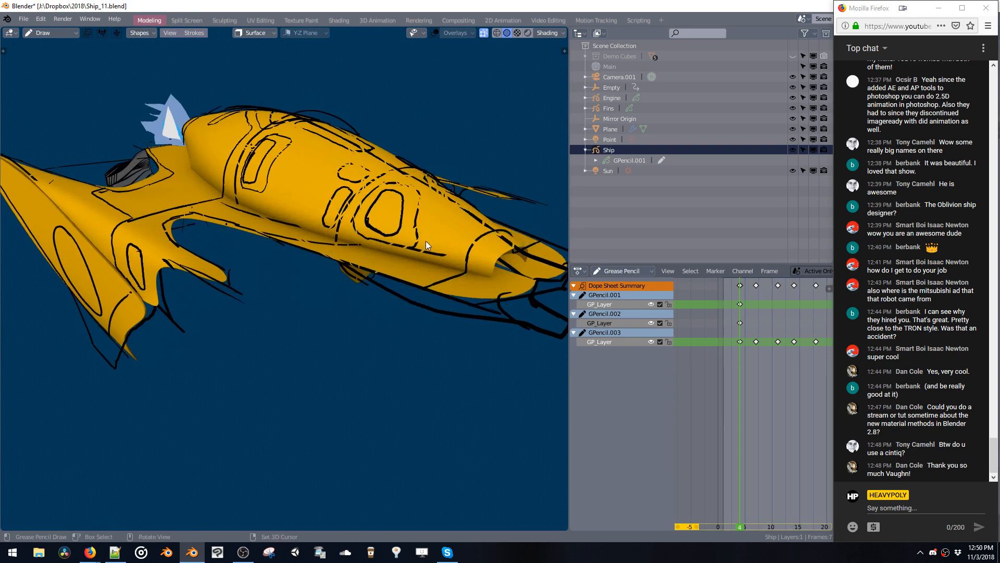
{"action": "key", "text": "shift+v"}
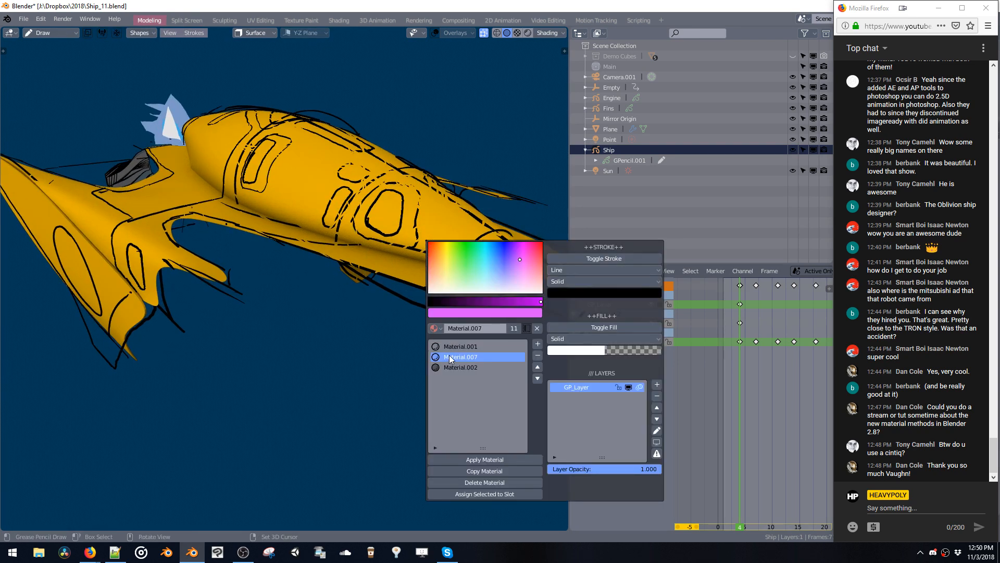
{"action": "left_click", "coordinate": [569, 291]}
{"action": "left_click_drag", "start_coordinate": [570, 217], "coordinate": [652, 211]}
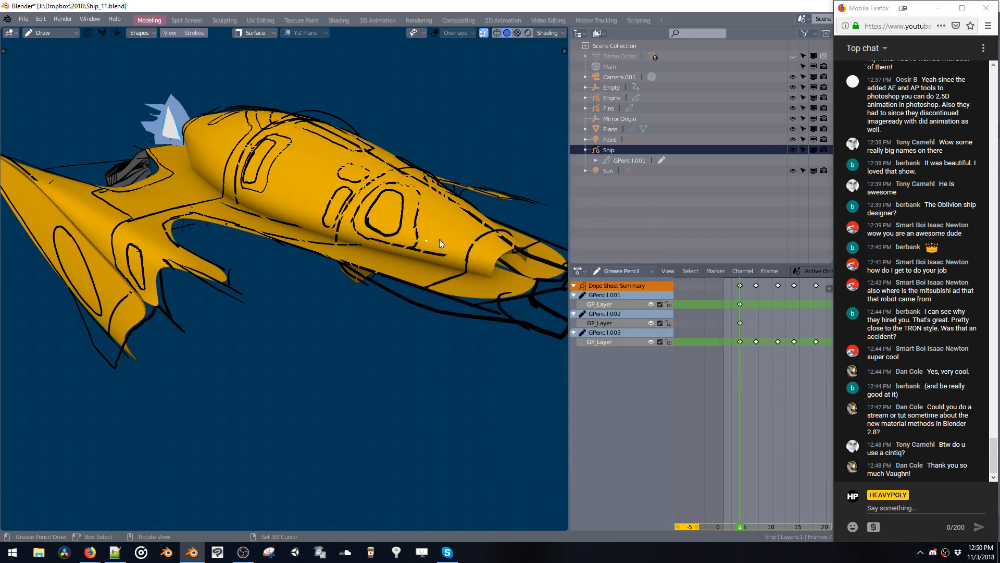
Undo the test stroke beside the cockpit and draw small white highlight strokes on the tips of the ship's nose.
{"action": "left_click_drag", "start_coordinate": [442, 230], "coordinate": [440, 249]}
{"action": "key", "text": "ctrl+z"}
{"action": "mouse_move", "coordinate": [448, 224]}
{"action": "middle_mouse_down"}
{"action": "mouse_move", "coordinate": [428, 252]}
{"action": "mouse_move", "coordinate": [447, 277]}
{"action": "middle_mouse_up"}
{"action": "left_click_drag", "start_coordinate": [439, 280], "coordinate": [439, 266]}
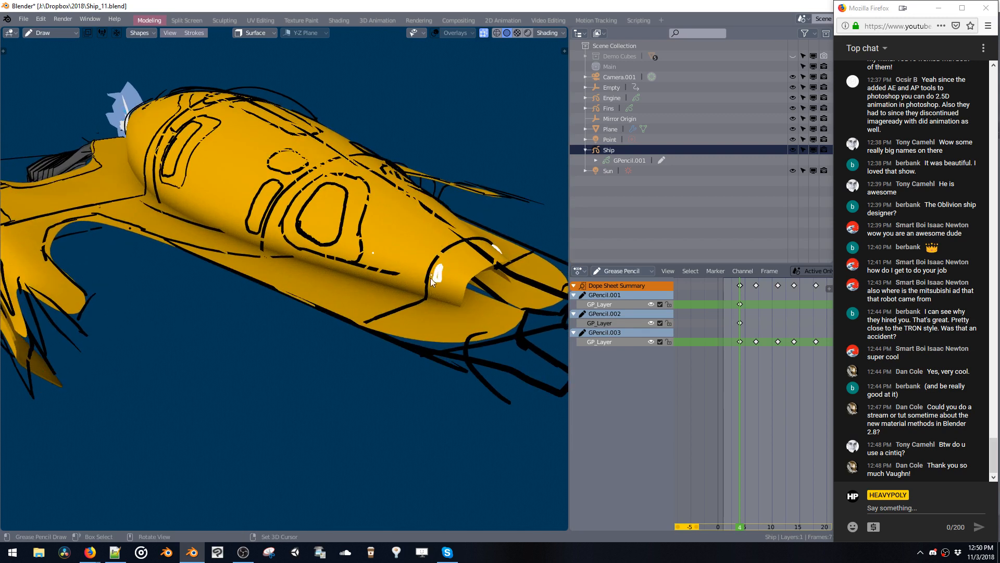
{"action": "mouse_move", "coordinate": [430, 277]}
{"action": "middle_mouse_down", "text": "ctrl"}
{"action": "mouse_move", "coordinate": [430, 330]}
{"action": "mouse_move", "coordinate": [337, 348]}
{"action": "mouse_move", "coordinate": [336, 308]}
{"action": "mouse_move", "coordinate": [339, 320]}
{"action": "middle_mouse_up", "text": "ctrl"}
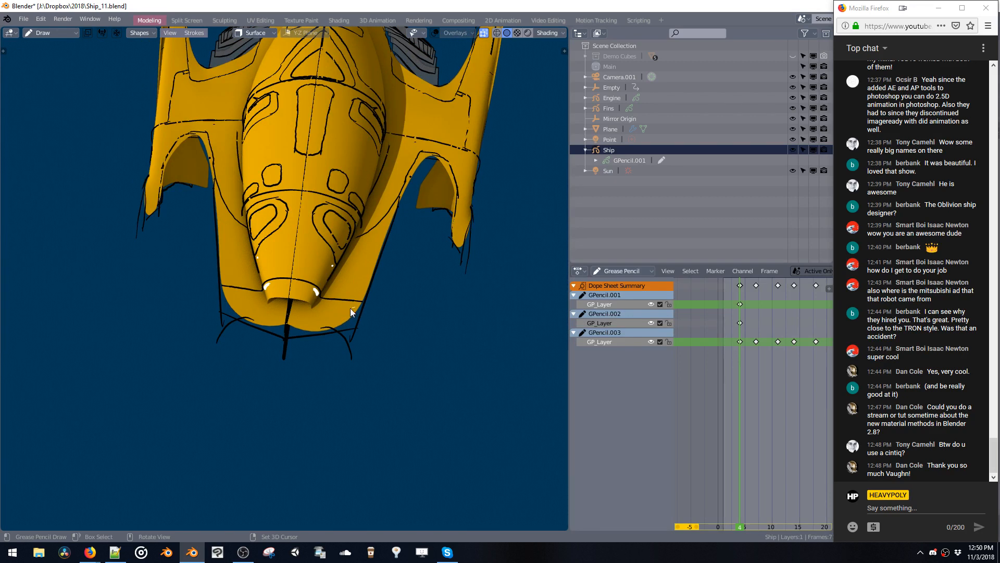
{"action": "middle_click_drag", "start_coordinate": [349, 311], "coordinate": [313, 220]}
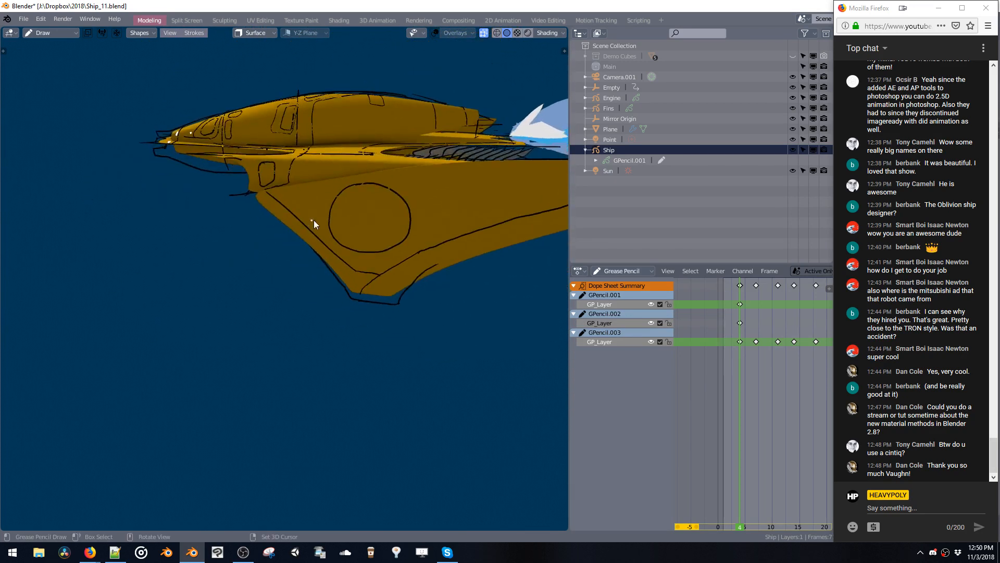
{"action": "middle_click_drag", "start_coordinate": [436, 252], "coordinate": [394, 171]}
{"action": "middle_click_drag", "start_coordinate": [386, 194], "coordinate": [392, 167]}
Copy Material.007 and give the copy a fully opaque cyan fill and a transparent stroke.
{"action": "key", "text": "shift+v"}
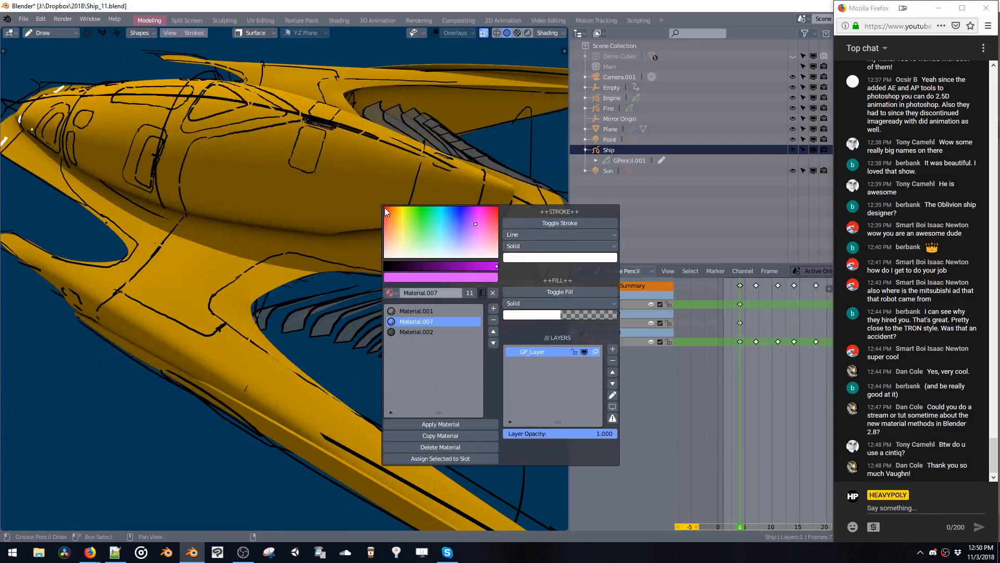
{"action": "left_click", "coordinate": [434, 436]}
{"action": "left_click", "coordinate": [537, 319]}
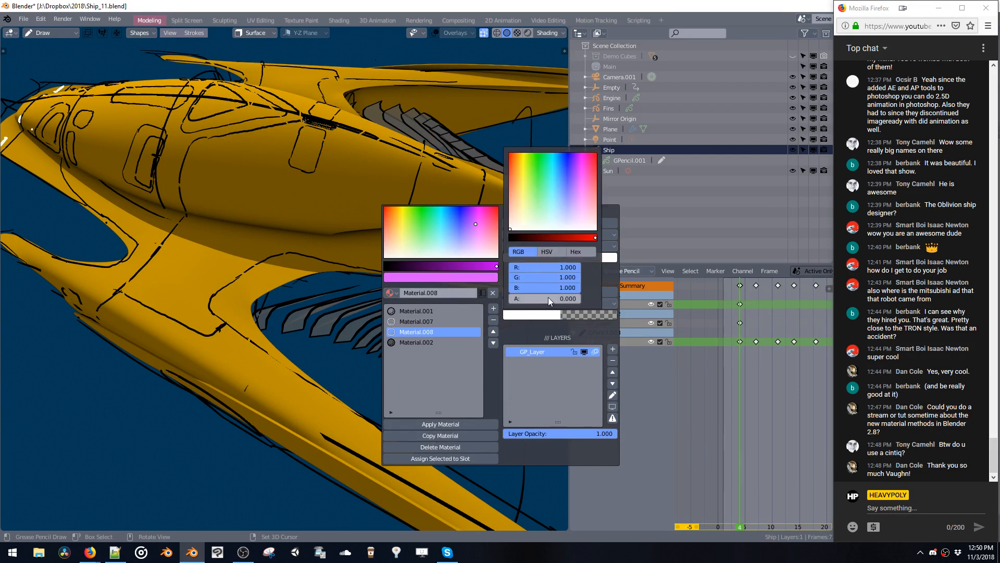
{"action": "left_click_drag", "start_coordinate": [548, 297], "coordinate": [608, 301]}
{"action": "left_click", "coordinate": [548, 164]}
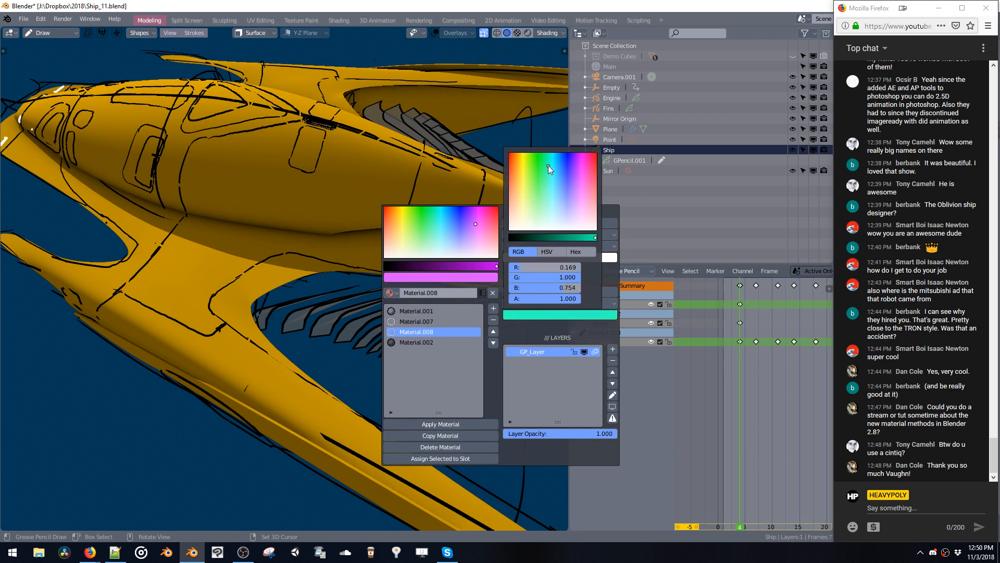
{"action": "left_click", "coordinate": [514, 259]}
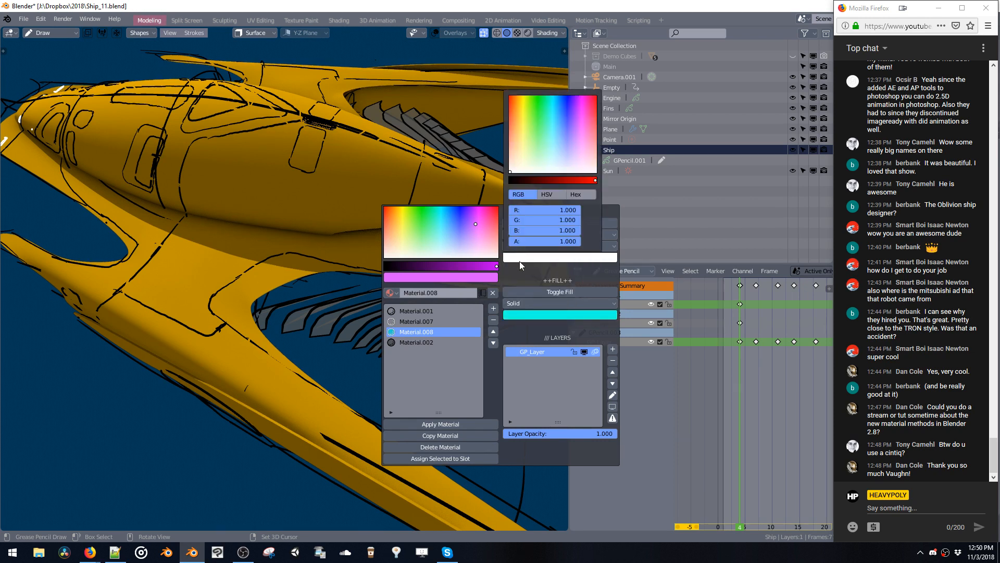
{"action": "left_click", "coordinate": [536, 224]}
Try to trace filled panel shapes along the side of the upper hull with the cyan-filled Material.008.
{"action": "middle_click_drag", "start_coordinate": [290, 156], "coordinate": [288, 144]}
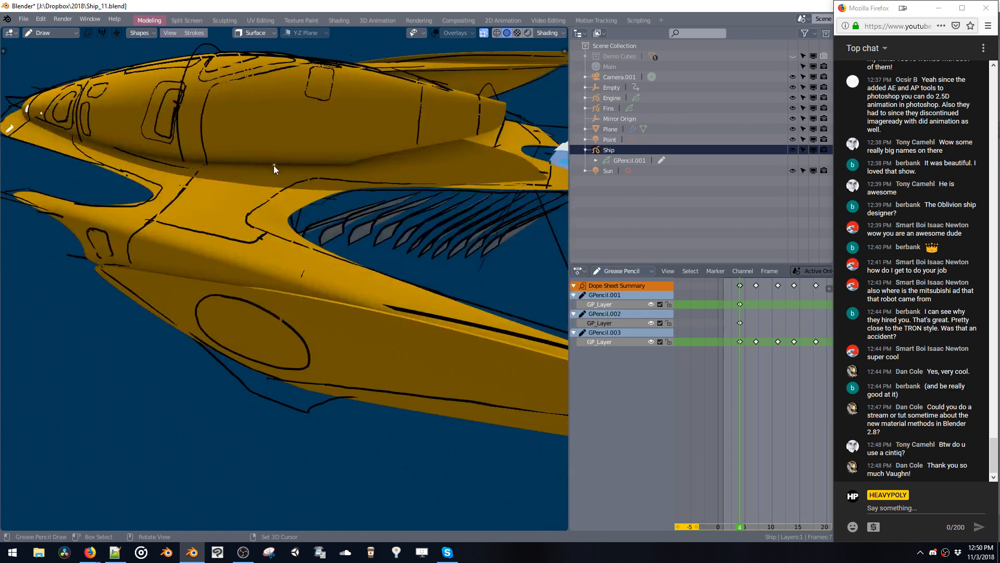
{"action": "left_click_drag", "start_coordinate": [336, 125], "coordinate": [271, 160]}
{"action": "middle_click_drag", "start_coordinate": [307, 138], "coordinate": [302, 208]}
{"action": "key", "text": "ctrl+z"}
{"action": "key", "text": "shift+v"}
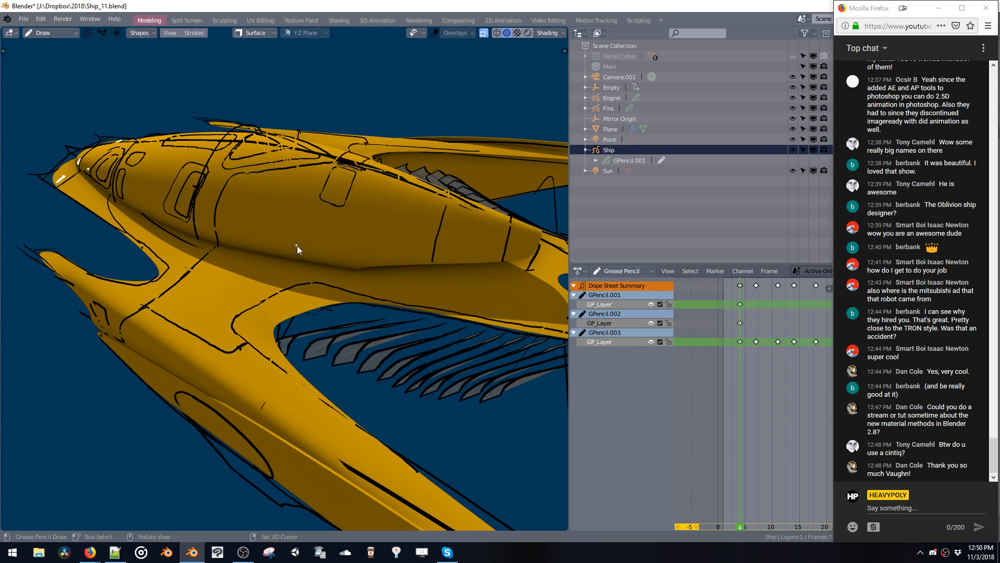
{"action": "mouse_move", "coordinate": [399, 236]}
{"action": "left_mouse_down"}
{"action": "mouse_move", "coordinate": [420, 216]}
{"action": "mouse_move", "coordinate": [474, 229]}
{"action": "mouse_move", "coordinate": [497, 258]}
{"action": "left_mouse_up"}
{"action": "mouse_move", "coordinate": [348, 223]}
{"action": "middle_mouse_down"}
{"action": "mouse_move", "coordinate": [430, 219]}
{"action": "mouse_move", "coordinate": [328, 216]}
{"action": "middle_mouse_up"}
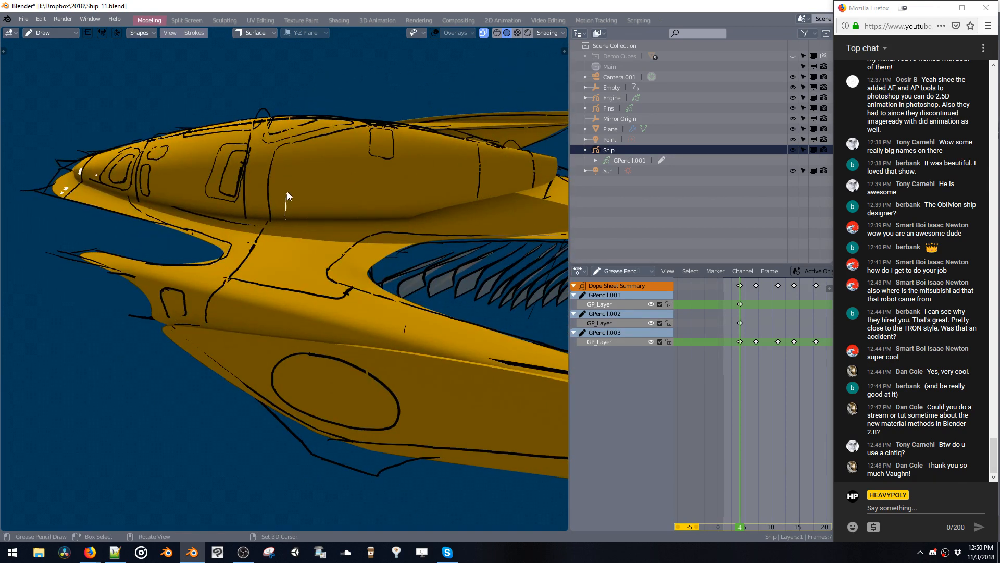
{"action": "middle_click_drag", "start_coordinate": [297, 177], "coordinate": [289, 276]}
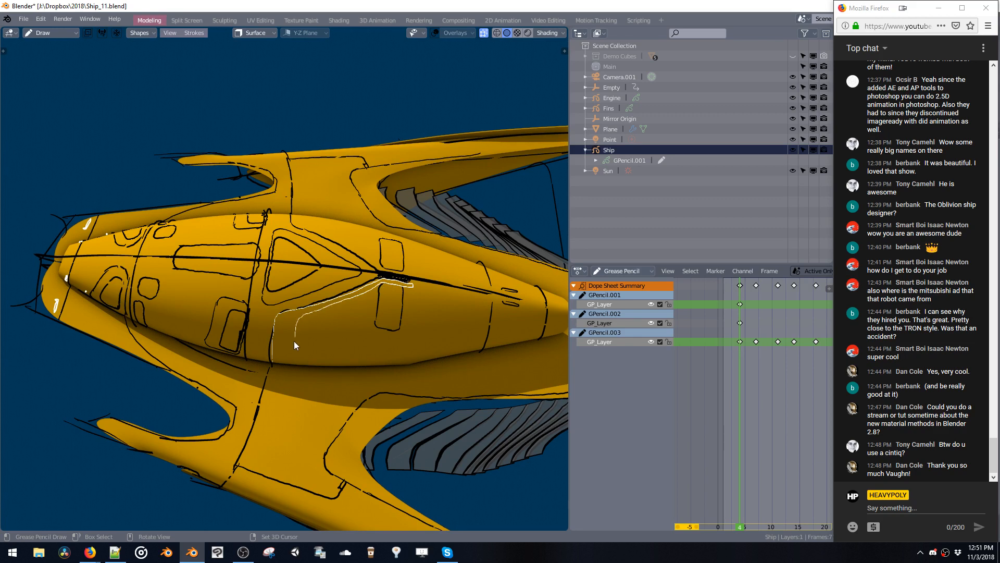
{"action": "left_click_drag", "start_coordinate": [295, 362], "coordinate": [295, 364]}
{"action": "mouse_move", "coordinate": [301, 326]}
{"action": "middle_mouse_down"}
{"action": "mouse_move", "coordinate": [305, 293]}
{"action": "mouse_move", "coordinate": [413, 286]}
{"action": "mouse_move", "coordinate": [314, 284]}
{"action": "mouse_move", "coordinate": [349, 295]}
{"action": "mouse_move", "coordinate": [395, 227]}
{"action": "mouse_move", "coordinate": [377, 211]}
{"action": "mouse_move", "coordinate": [398, 184]}
{"action": "mouse_move", "coordinate": [368, 315]}
{"action": "mouse_move", "coordinate": [408, 288]}
{"action": "mouse_move", "coordinate": [377, 275]}
{"action": "mouse_move", "coordinate": [352, 298]}
{"action": "mouse_move", "coordinate": [386, 301]}
{"action": "mouse_move", "coordinate": [392, 339]}
{"action": "mouse_move", "coordinate": [352, 303]}
{"action": "middle_mouse_up"}
{"action": "key", "text": "shift+v"}
{"action": "key", "text": "shift+v"}
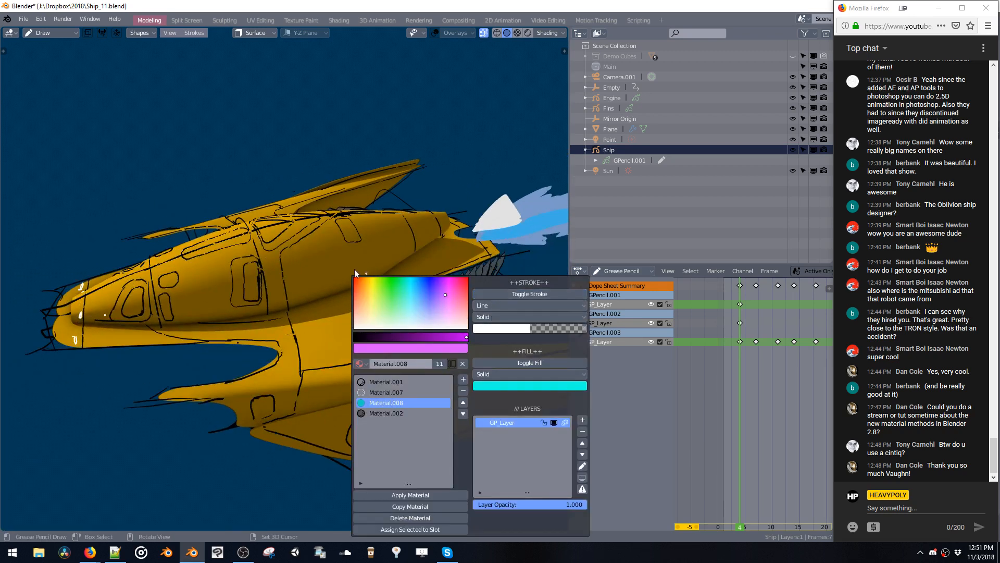
Trace the circle outline on the side fin with Material.008 to fill it as a solid disc.
{"action": "mouse_move", "coordinate": [303, 259]}
{"action": "middle_mouse_down"}
{"action": "mouse_move", "coordinate": [379, 327]}
{"action": "mouse_move", "coordinate": [405, 330]}
{"action": "mouse_move", "coordinate": [339, 264]}
{"action": "middle_mouse_up"}
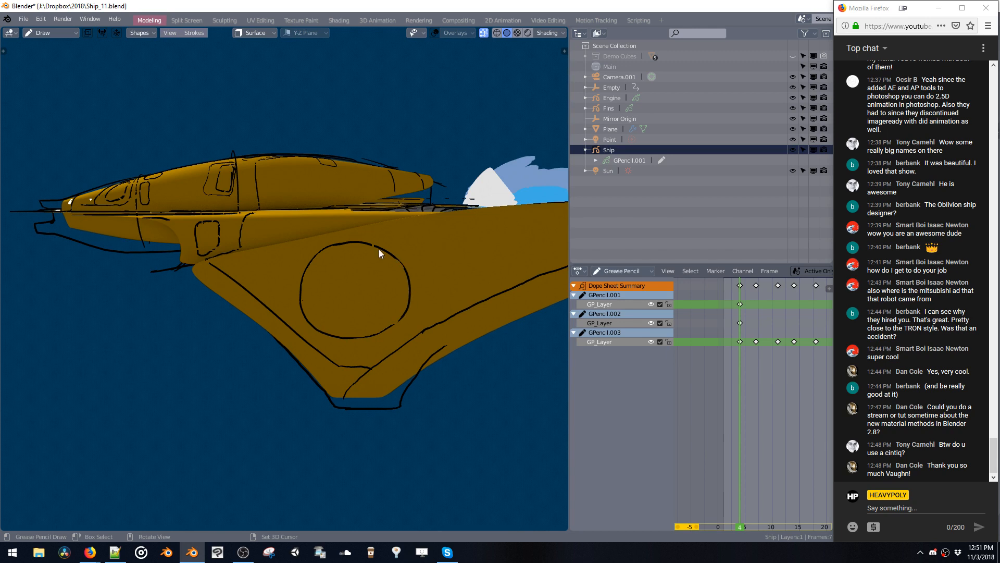
{"action": "left_click", "coordinate": [345, 246]}
{"action": "middle_click_drag", "start_coordinate": [334, 262], "coordinate": [368, 284]}
Change Material.008's fill colour to dark red with R 0.339, G 0.000 and B 0.000.
{"action": "key", "text": "shift+v"}
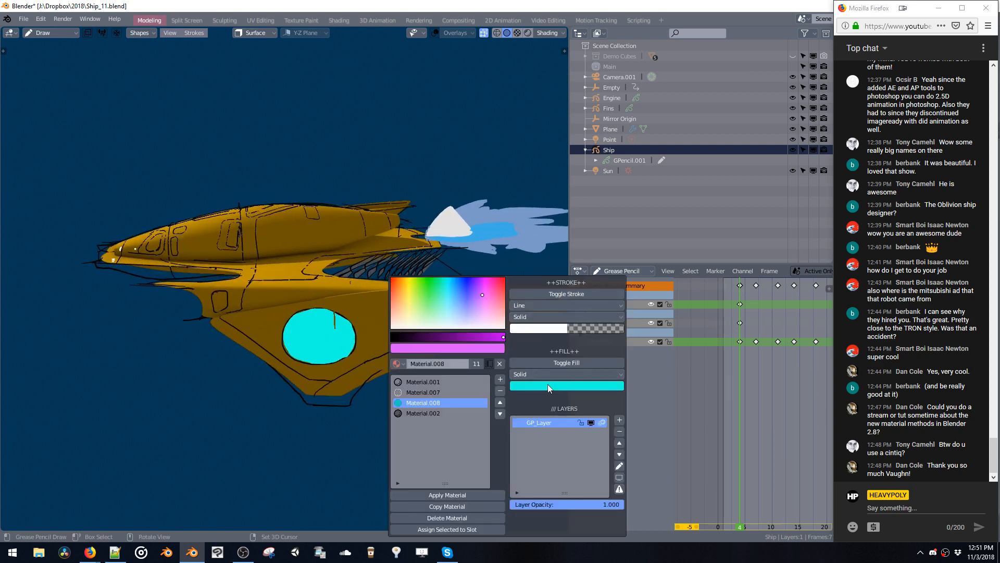
{"action": "left_click", "coordinate": [548, 383]}
{"action": "left_click_drag", "start_coordinate": [555, 308], "coordinate": [545, 307]}
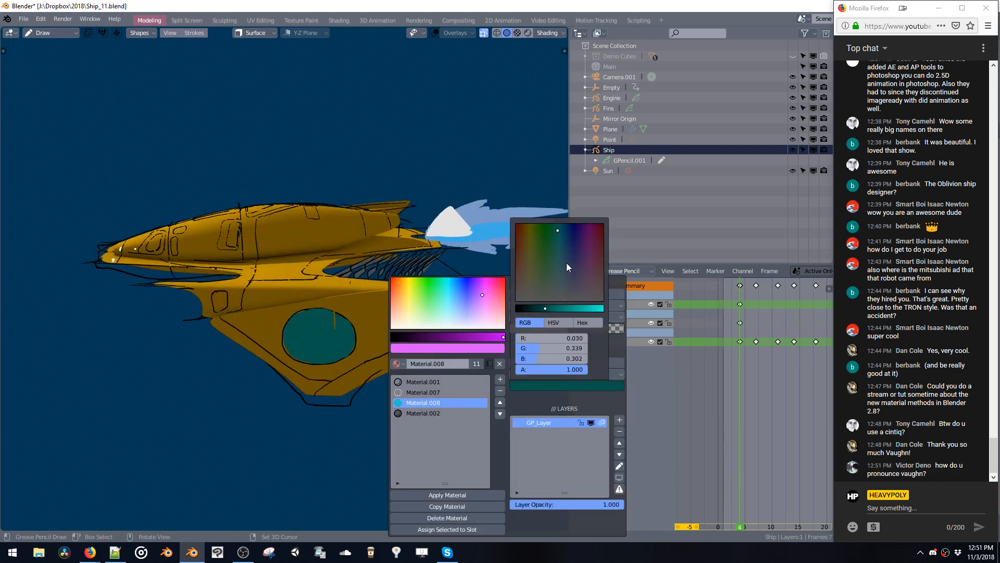
{"action": "left_click_drag", "start_coordinate": [567, 263], "coordinate": [619, 220]}
{"action": "middle_click_drag", "start_coordinate": [371, 240], "coordinate": [276, 232]}
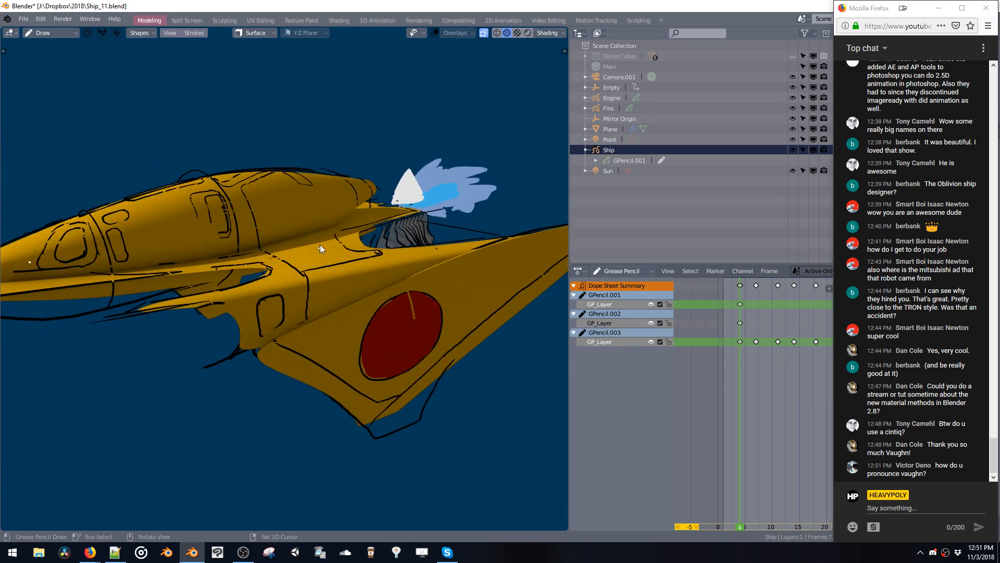
Copy Material.008 and set the copy's fill colour to black.
{"action": "key", "text": "shift+v"}
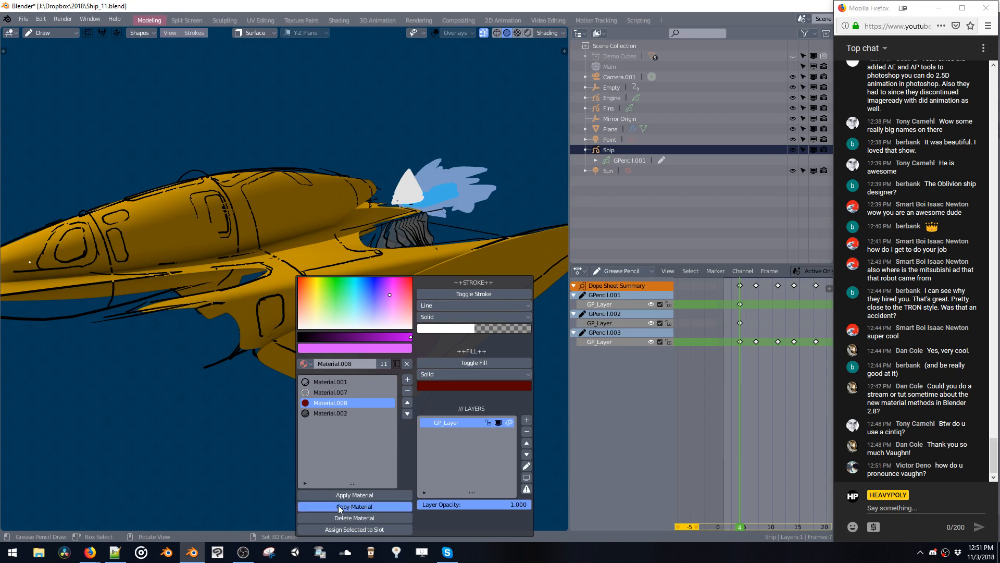
{"action": "left_click", "coordinate": [355, 506]}
{"action": "left_click", "coordinate": [430, 386]}
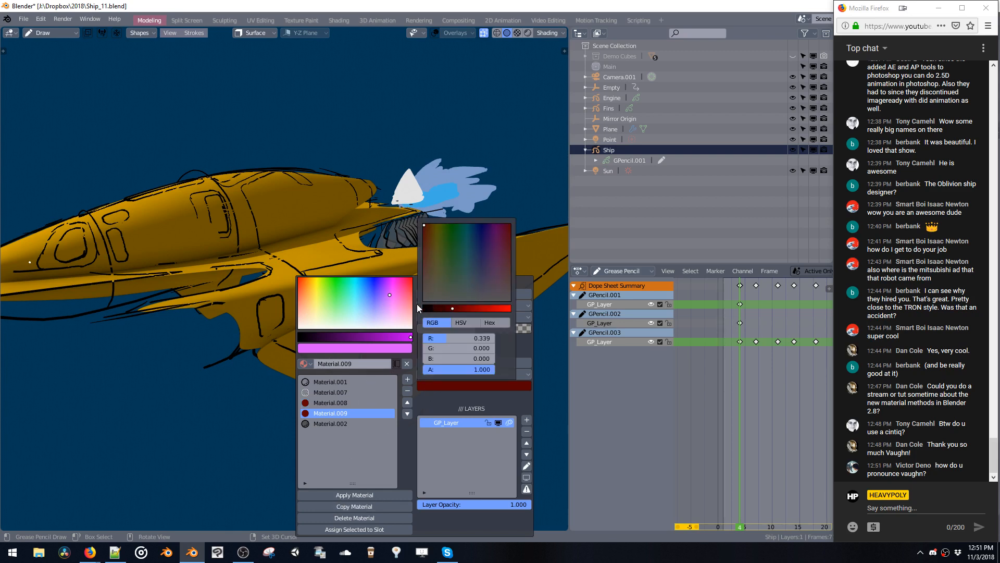
{"action": "left_click", "coordinate": [419, 308]}
Trace the inner window outlines along the cockpit and hull side to fill them with the black material.
{"action": "middle_click_drag", "start_coordinate": [251, 223], "coordinate": [367, 273]}
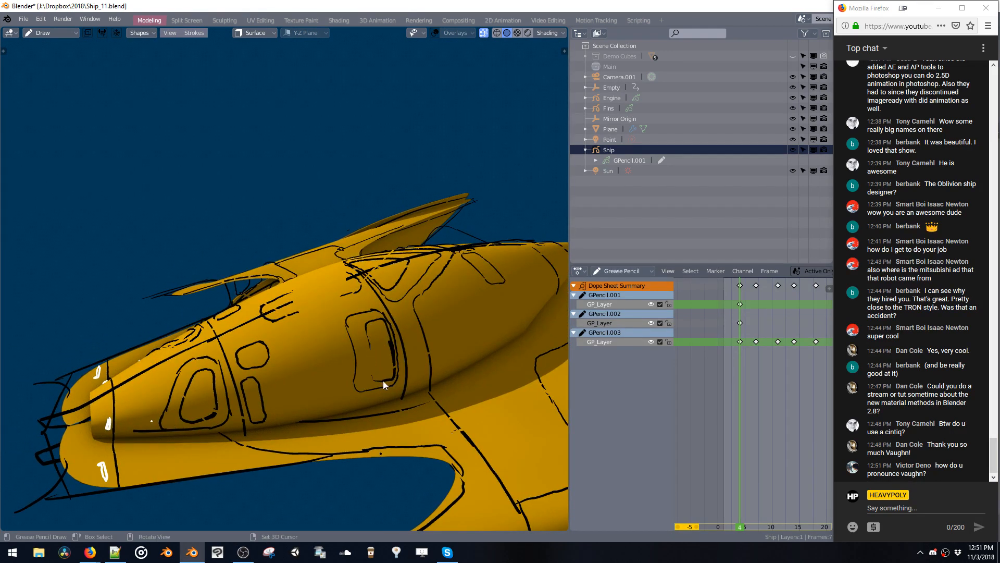
{"action": "left_click_drag", "start_coordinate": [393, 371], "coordinate": [380, 318]}
{"action": "middle_click_drag", "start_coordinate": [351, 321], "coordinate": [403, 369]}
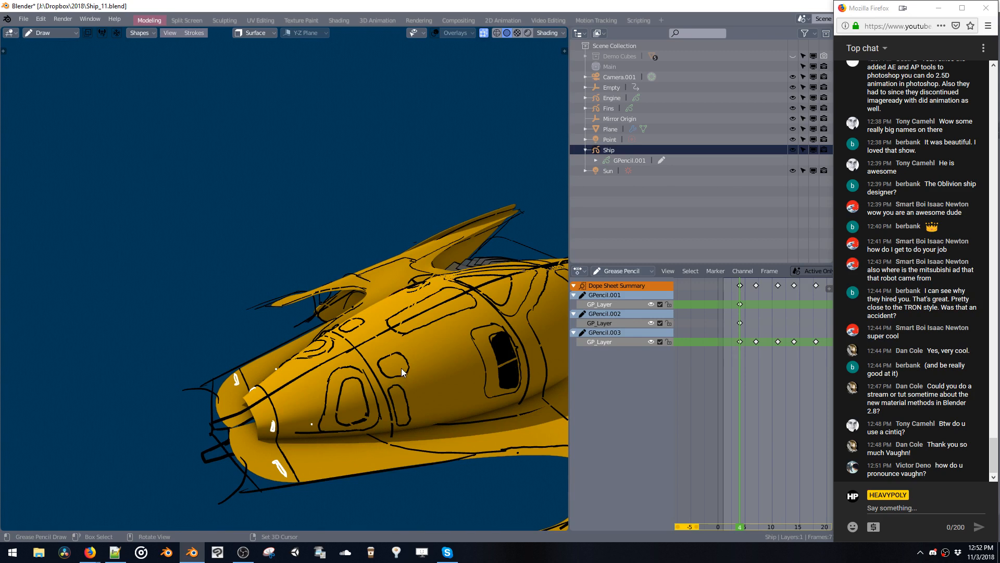
{"action": "left_click_drag", "start_coordinate": [401, 368], "coordinate": [383, 370]}
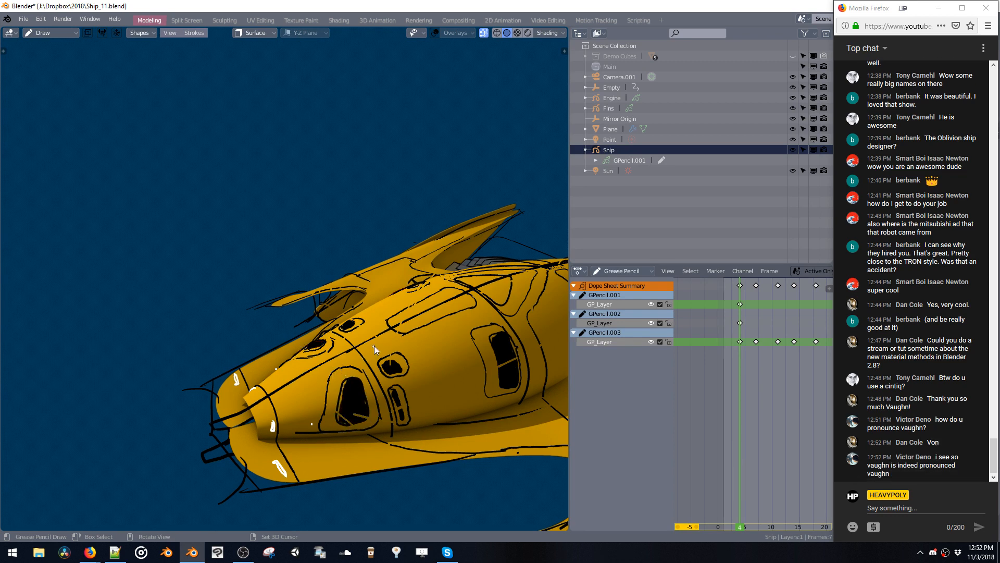
Trace the central slot on top of the hull and the triangular panel behind it to fill both with black.
{"action": "middle_click_drag", "start_coordinate": [374, 345], "coordinate": [368, 299]}
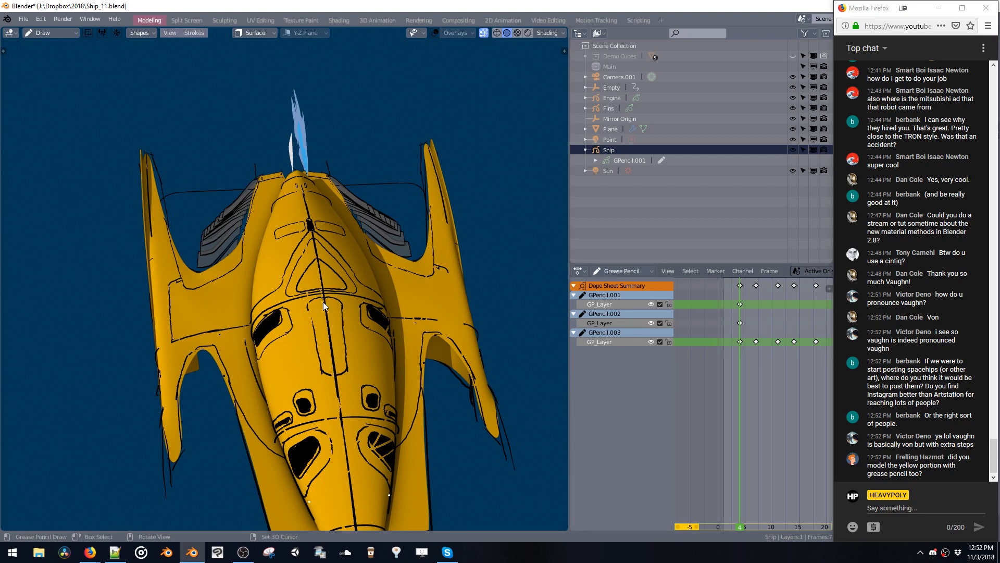
{"action": "mouse_move", "coordinate": [324, 305]}
{"action": "left_mouse_down"}
{"action": "mouse_move", "coordinate": [341, 350]}
{"action": "mouse_move", "coordinate": [322, 328]}
{"action": "mouse_move", "coordinate": [324, 306]}
{"action": "left_mouse_up"}
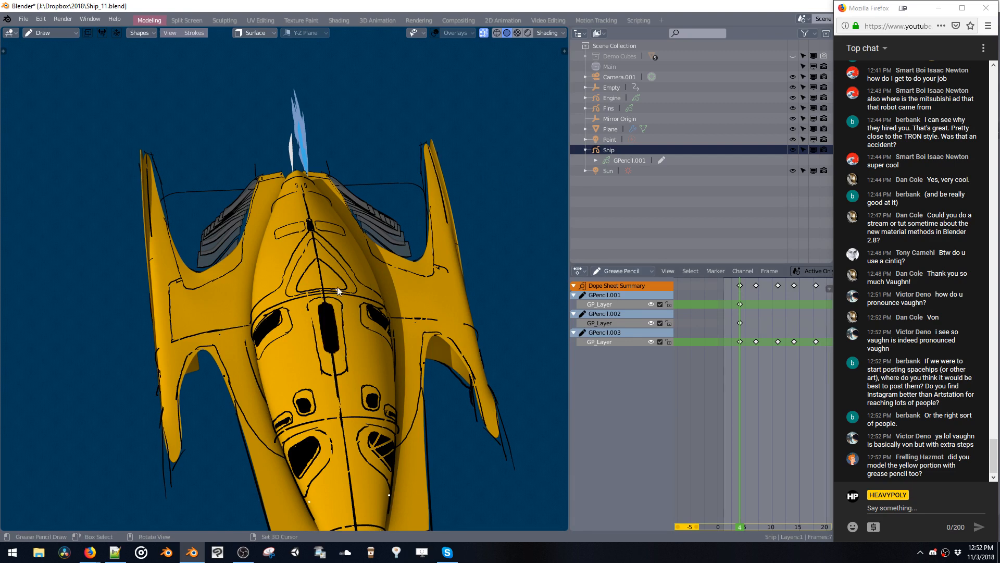
{"action": "middle_click_drag", "start_coordinate": [338, 290], "coordinate": [361, 333]}
{"action": "scroll", "coordinate": [292, 311], "scroll_direction": "up", "scroll_amount": 3}
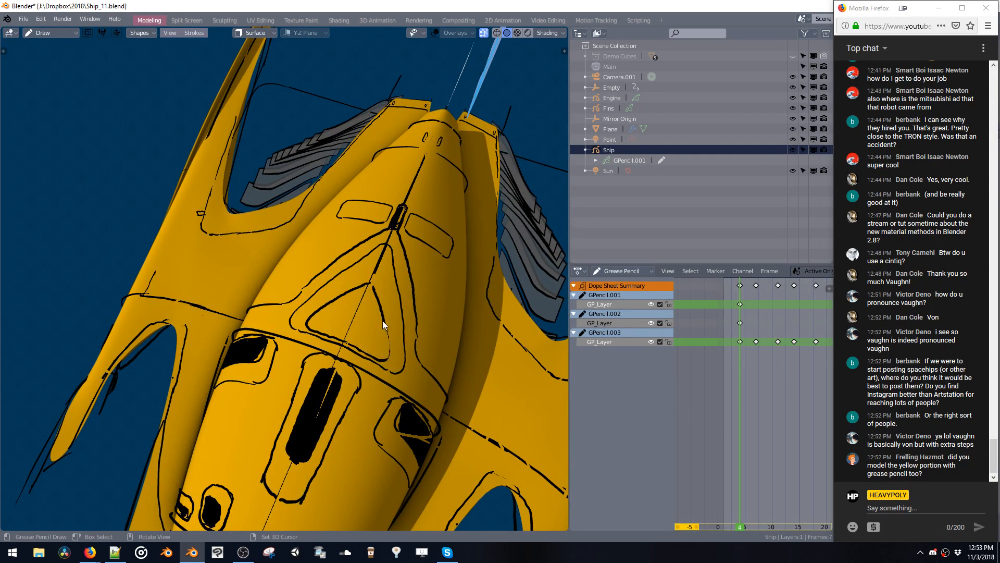
{"action": "mouse_move", "coordinate": [372, 289]}
{"action": "left_mouse_down"}
{"action": "mouse_move", "coordinate": [344, 333]}
{"action": "mouse_move", "coordinate": [358, 307]}
{"action": "left_mouse_up"}
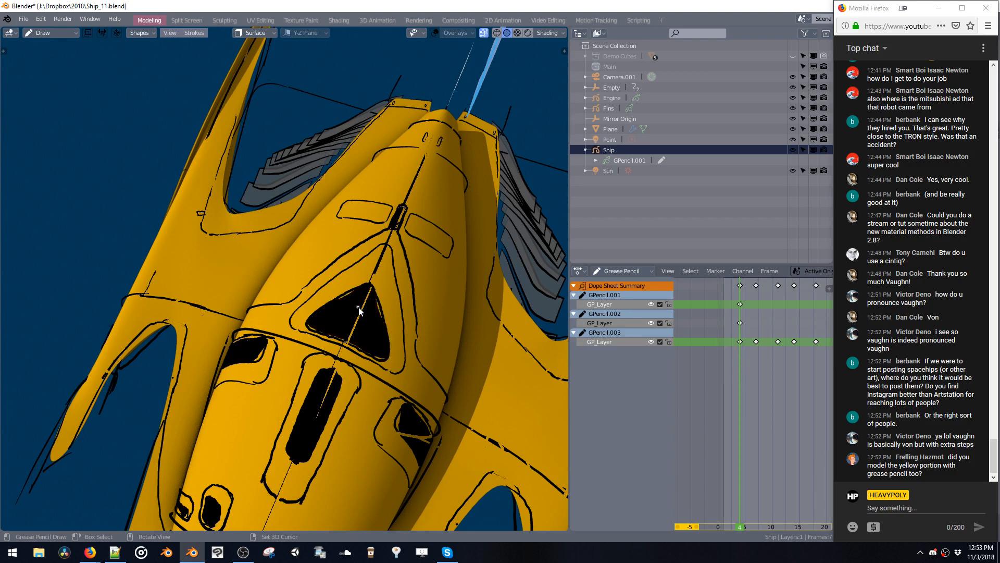
{"action": "mouse_move", "coordinate": [379, 320]}
{"action": "middle_mouse_down"}
{"action": "mouse_move", "coordinate": [270, 262]}
{"action": "mouse_move", "coordinate": [296, 280]}
{"action": "mouse_move", "coordinate": [388, 303]}
{"action": "mouse_move", "coordinate": [368, 311]}
{"action": "middle_mouse_up"}
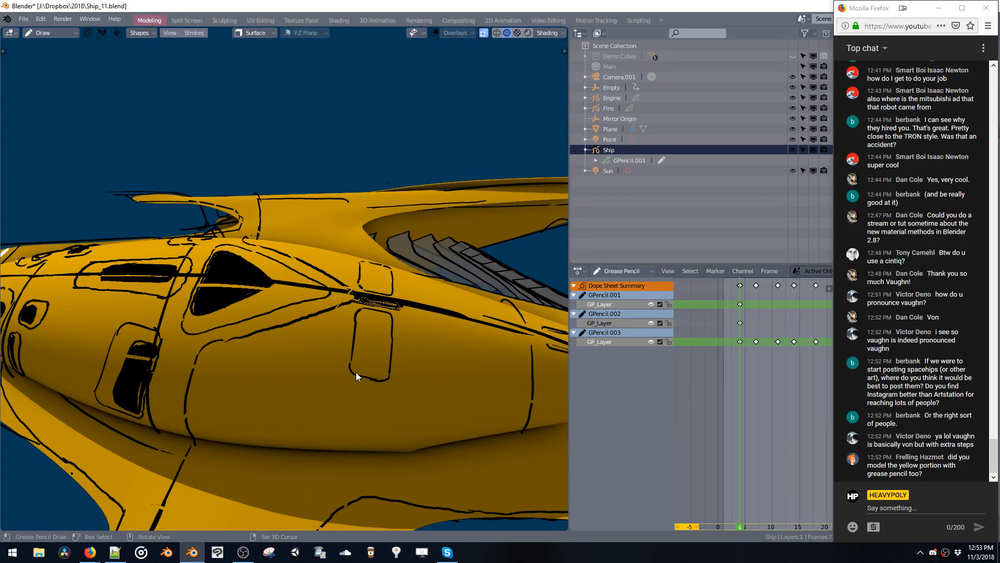
{"action": "left_click_drag", "start_coordinate": [357, 372], "coordinate": [356, 329]}
{"action": "mouse_move", "coordinate": [367, 309]}
{"action": "middle_mouse_down"}
{"action": "mouse_move", "coordinate": [406, 295]}
{"action": "mouse_move", "coordinate": [369, 295]}
{"action": "mouse_move", "coordinate": [374, 311]}
{"action": "middle_mouse_up"}
{"action": "key", "text": "ctrl+z"}
{"action": "key", "text": "ctrl+z"}
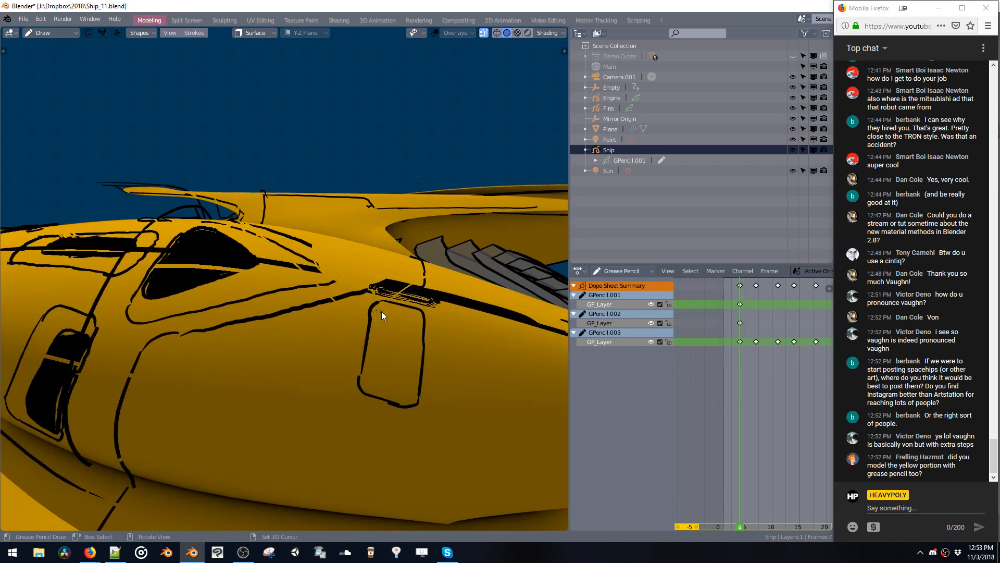
Fill the inside of the hull's rear side panel and the small rounded panel at the wing's front with black.
{"action": "left_click", "coordinate": [398, 323]}
{"action": "left_click_drag", "start_coordinate": [365, 384], "coordinate": [378, 314]}
{"action": "mouse_move", "coordinate": [378, 319]}
{"action": "middle_mouse_down"}
{"action": "mouse_move", "coordinate": [354, 317]}
{"action": "mouse_move", "coordinate": [357, 367]}
{"action": "mouse_move", "coordinate": [303, 419]}
{"action": "mouse_move", "coordinate": [571, 360]}
{"action": "mouse_move", "coordinate": [477, 343]}
{"action": "mouse_move", "coordinate": [422, 317]}
{"action": "middle_mouse_up"}
{"action": "scroll", "coordinate": [422, 317], "scroll_direction": "up", "scroll_amount": 5}
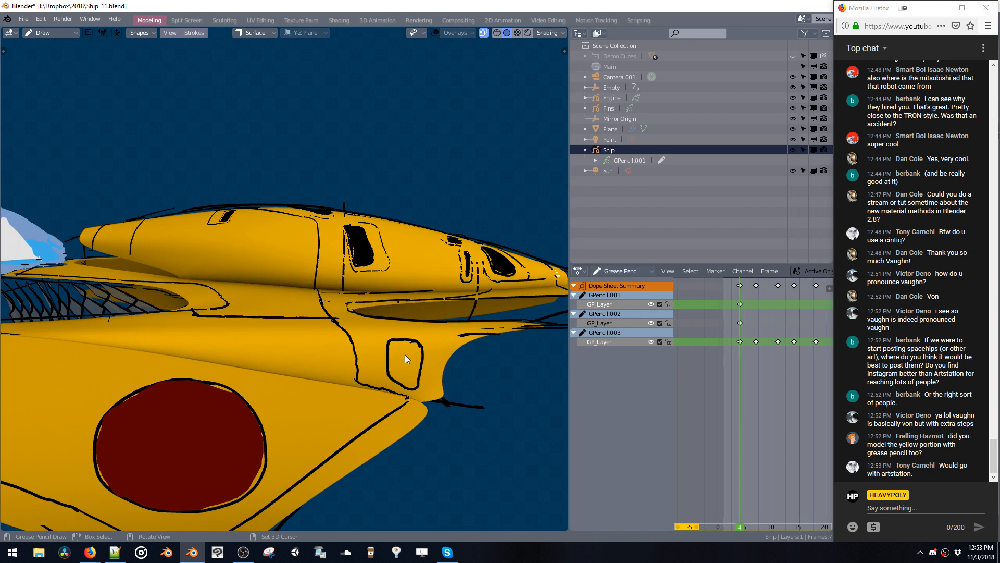
{"action": "scroll", "coordinate": [401, 313], "scroll_direction": "down", "scroll_amount": 4}
{"action": "middle_click_drag", "start_coordinate": [400, 327], "coordinate": [258, 363]}
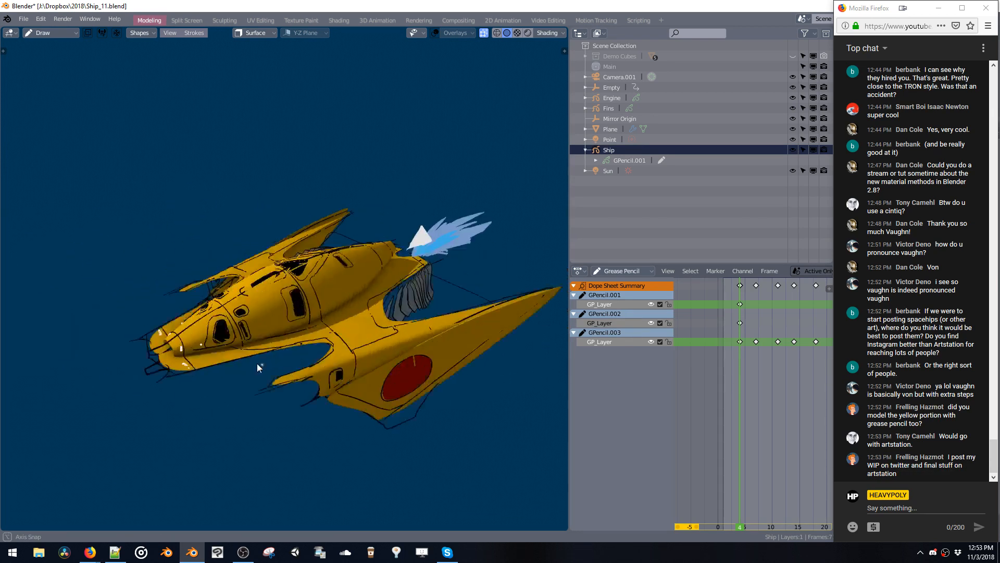
{"action": "scroll", "coordinate": [258, 365], "scroll_direction": "up", "scroll_amount": 3}
{"action": "scroll", "coordinate": [374, 315], "scroll_direction": "up", "scroll_amount": 4}
{"action": "middle_click_drag", "start_coordinate": [374, 315], "coordinate": [411, 317], "text": "shift"}
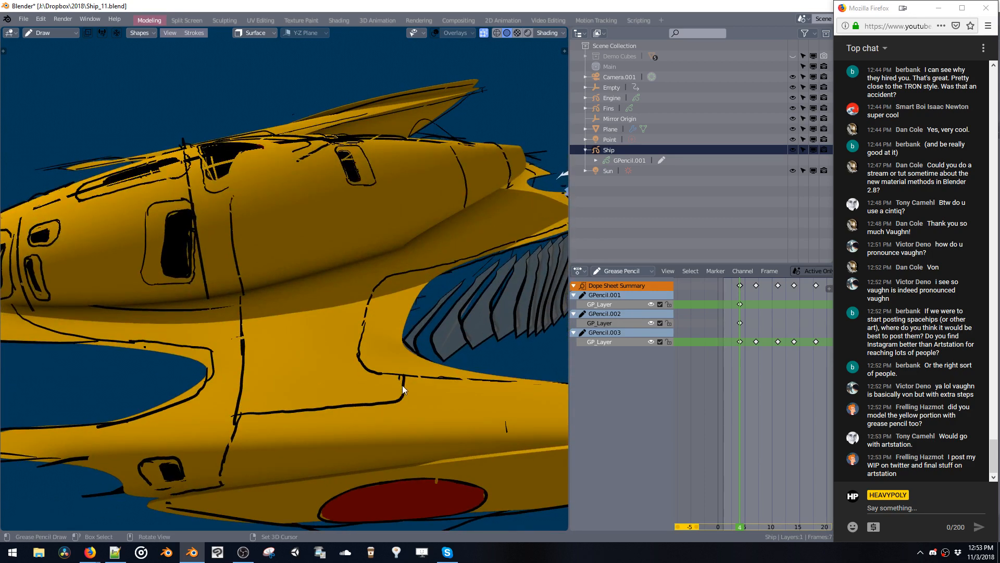
Switch from drawing on the ship to Edit Mode on the hull's Plane mesh.
{"action": "scroll", "coordinate": [396, 403], "scroll_direction": "down", "scroll_amount": 3}
{"action": "mouse_move", "coordinate": [396, 357]}
{"action": "middle_mouse_down"}
{"action": "mouse_move", "coordinate": [374, 401]}
{"action": "mouse_move", "coordinate": [298, 346]}
{"action": "mouse_move", "coordinate": [249, 333]}
{"action": "mouse_move", "coordinate": [259, 301]}
{"action": "mouse_move", "coordinate": [309, 291]}
{"action": "mouse_move", "coordinate": [480, 325]}
{"action": "mouse_move", "coordinate": [358, 370]}
{"action": "mouse_move", "coordinate": [258, 313]}
{"action": "mouse_move", "coordinate": [252, 299]}
{"action": "mouse_move", "coordinate": [305, 318]}
{"action": "mouse_move", "coordinate": [378, 257]}
{"action": "mouse_move", "coordinate": [363, 316]}
{"action": "middle_mouse_up"}
{"action": "key", "text": "Tab"}
{"action": "left_click", "coordinate": [355, 390]}
{"action": "key", "text": "Tab"}
{"action": "mouse_move", "coordinate": [355, 391]}
{"action": "middle_mouse_down"}
{"action": "mouse_move", "coordinate": [348, 319]}
{"action": "mouse_move", "coordinate": [365, 373]}
{"action": "mouse_move", "coordinate": [333, 355]}
{"action": "mouse_move", "coordinate": [330, 298]}
{"action": "mouse_move", "coordinate": [293, 277]}
{"action": "middle_mouse_up"}
{"action": "key", "text": "g"}
{"action": "key", "text": "y"}
{"action": "left_click", "coordinate": [360, 333]}
{"action": "key", "text": "ctrl+z"}
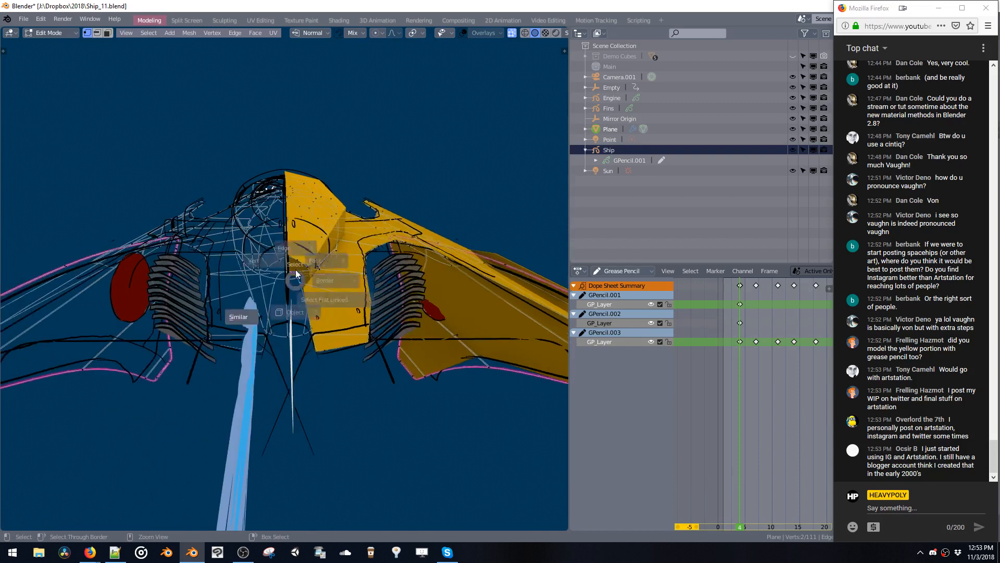
{"action": "key", "text": "g"}
{"action": "key", "text": "y"}
{"action": "left_click", "coordinate": [299, 280]}
{"action": "key", "text": "ctrl+z"}
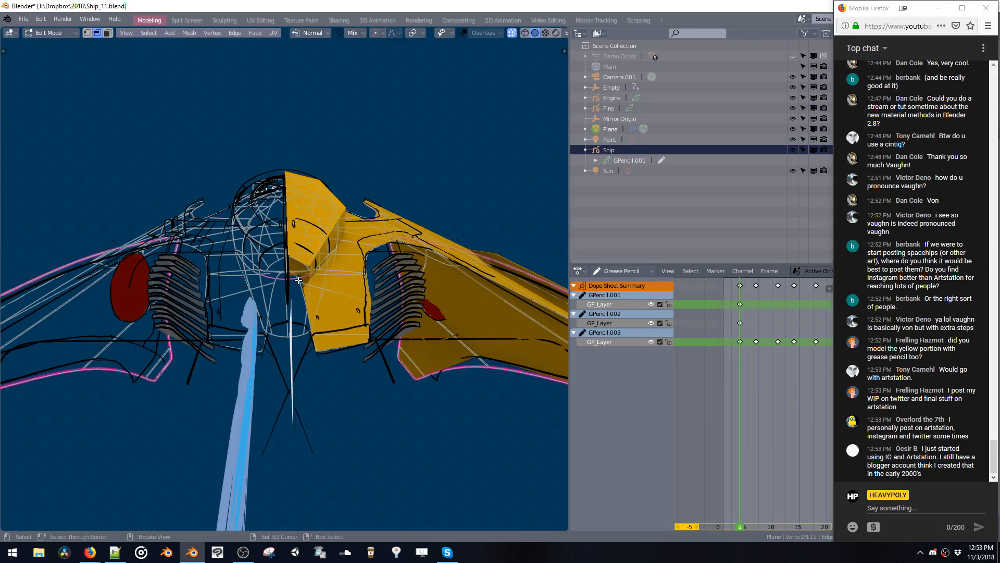
Move the selected edge at the rear underside of the hull along the global X axis, and save the file.
{"action": "key", "text": "g"}
{"action": "key", "text": "y"}
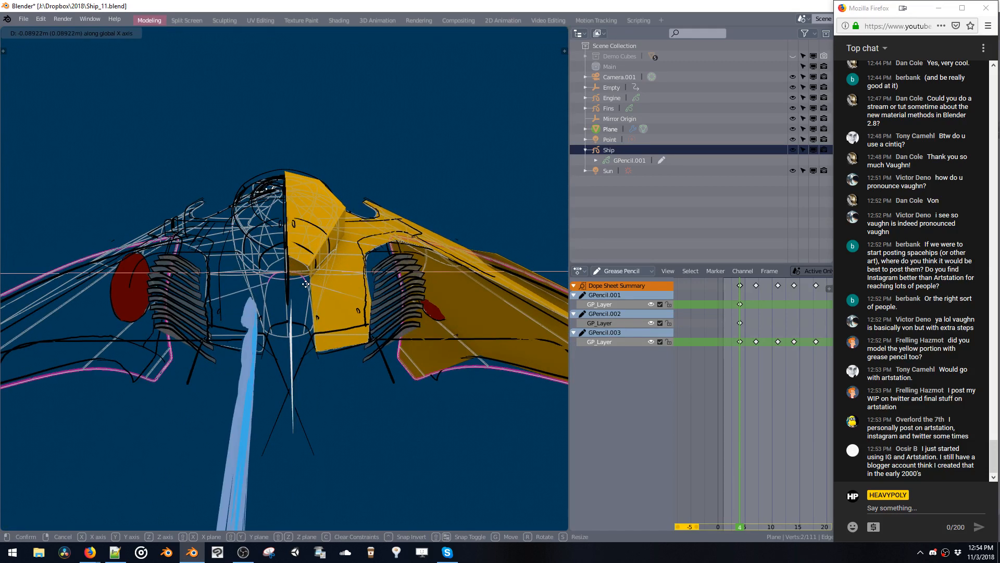
{"action": "left_click", "coordinate": [309, 283]}
{"action": "key", "text": "Tab"}
{"action": "middle_click_drag", "start_coordinate": [314, 316], "coordinate": [308, 312]}
{"action": "key", "text": "ctrl+s"}
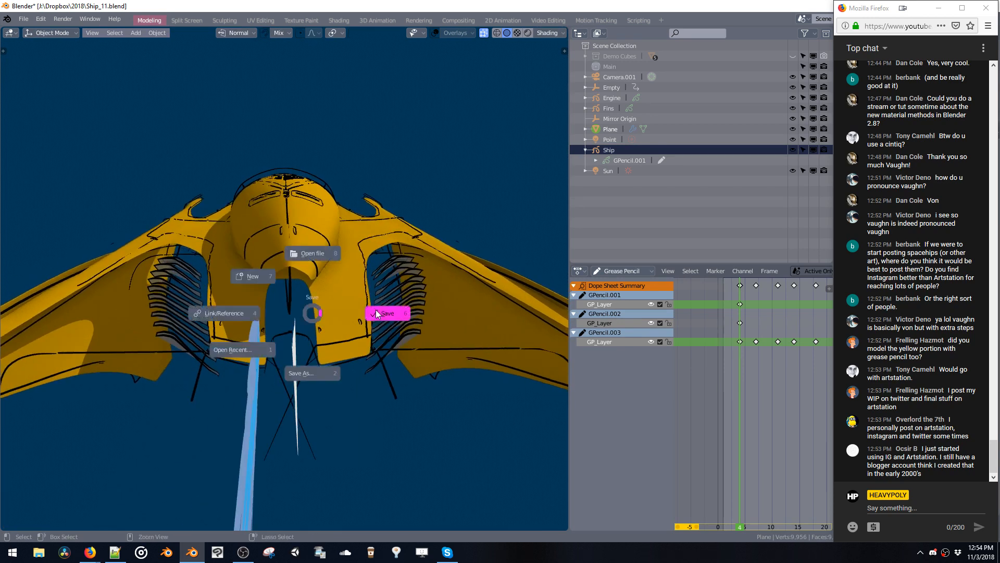
{"action": "left_click", "coordinate": [375, 313]}
Add a cylinder mesh at the ship's centre and scale it down.
{"action": "middle_click_drag", "start_coordinate": [374, 311], "coordinate": [354, 283]}
{"action": "key", "text": "shift+a"}
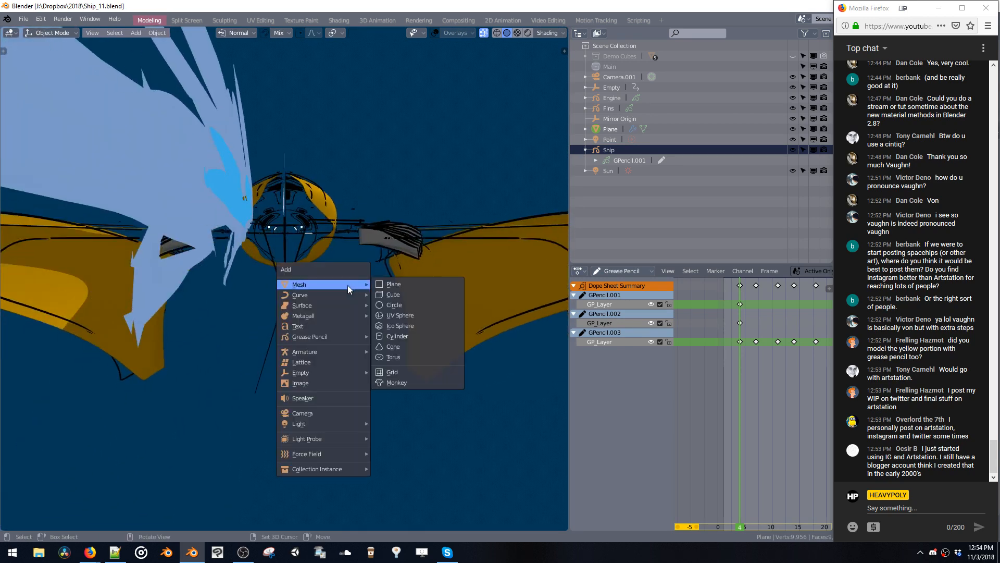
{"action": "mouse_move", "coordinate": [345, 293]}
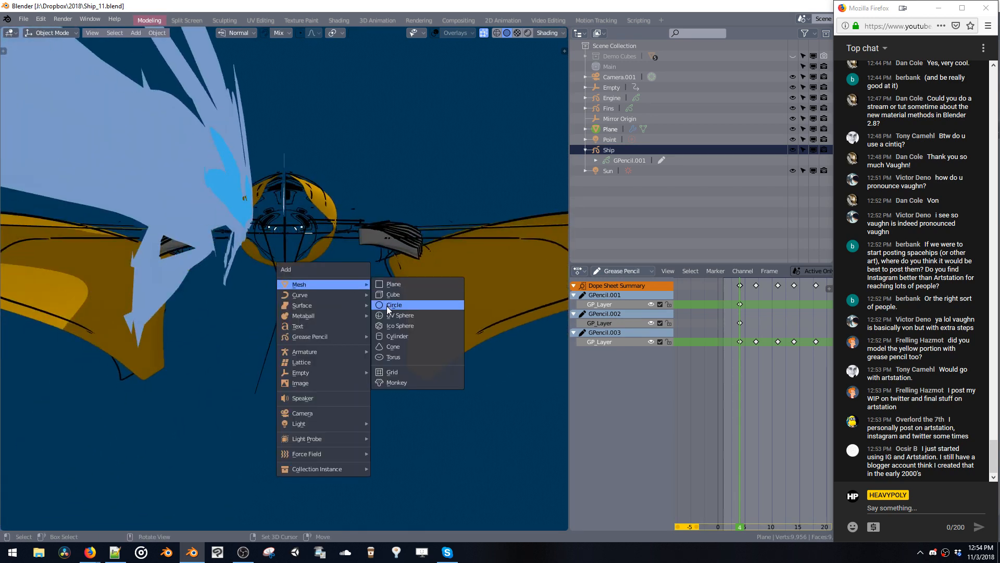
{"action": "left_click", "coordinate": [389, 337]}
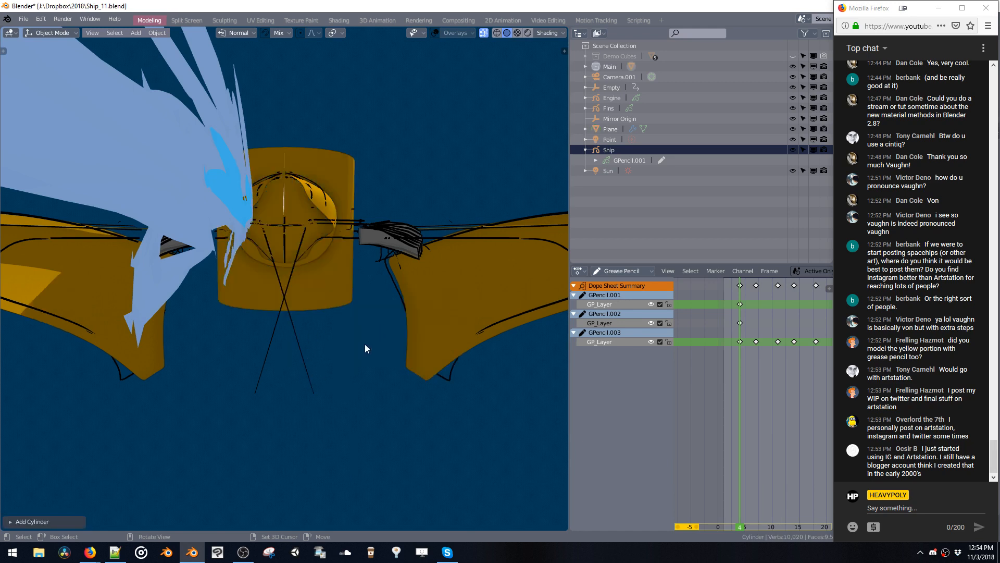
{"action": "key", "text": "s"}
{"action": "left_click", "coordinate": [331, 283]}
Apply a new material to the cylinder in Edit Mode and set its base colour to black.
{"action": "key", "text": "Tab"}
{"action": "middle_click_drag", "start_coordinate": [319, 263], "coordinate": [356, 271]}
{"action": "key", "text": "shift+v"}
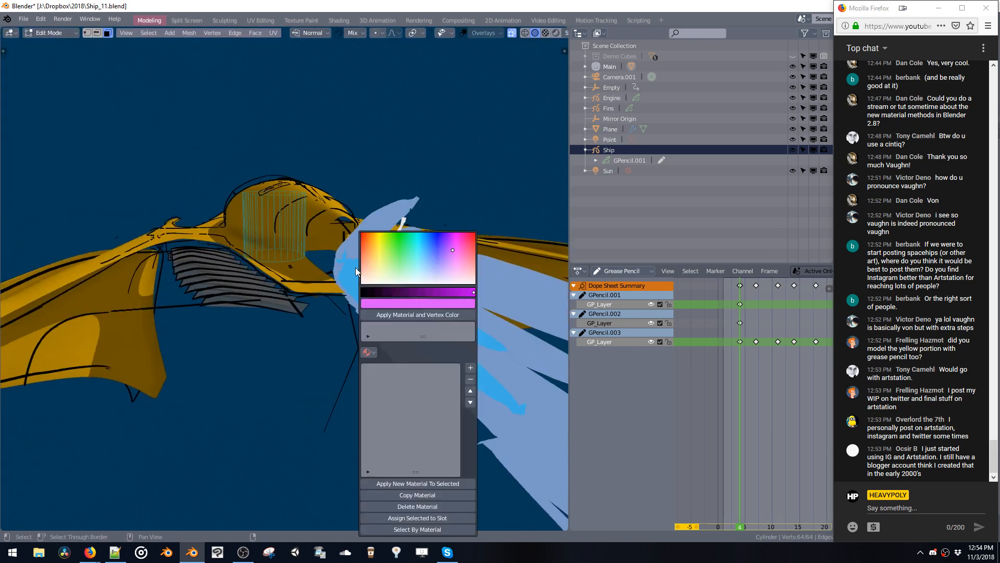
{"action": "left_click", "coordinate": [401, 485]}
{"action": "left_click", "coordinate": [501, 259]}
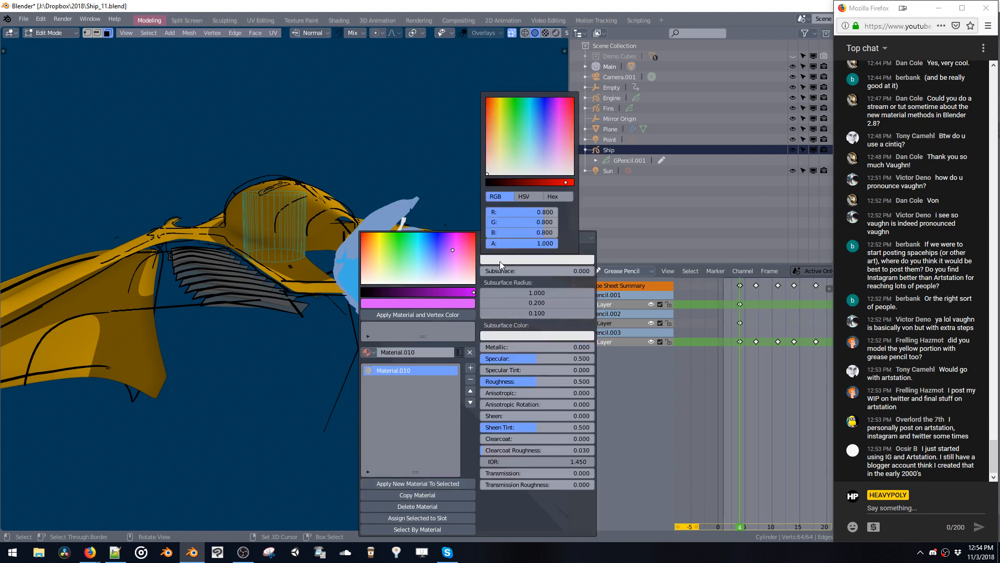
{"action": "left_click_drag", "start_coordinate": [506, 178], "coordinate": [480, 180]}
Move the cylinder along the global Y axis towards the engine exhaust and rotate it 90 degrees in the side direction.
{"action": "middle_click_drag", "start_coordinate": [396, 194], "coordinate": [324, 233]}
{"action": "key", "text": "g"}
{"action": "key", "text": "y"}
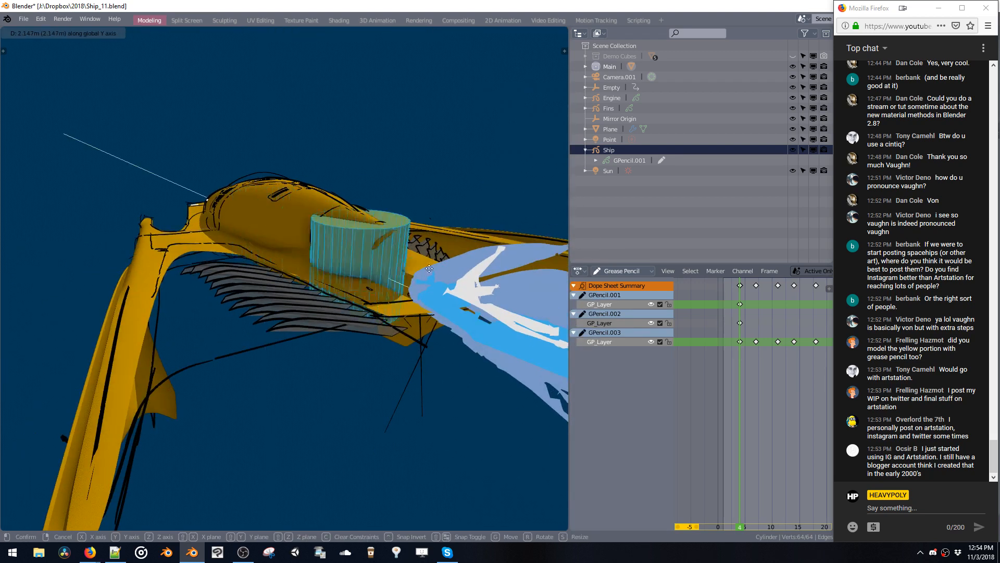
{"action": "left_click", "coordinate": [425, 287]}
{"action": "key", "text": "c"}
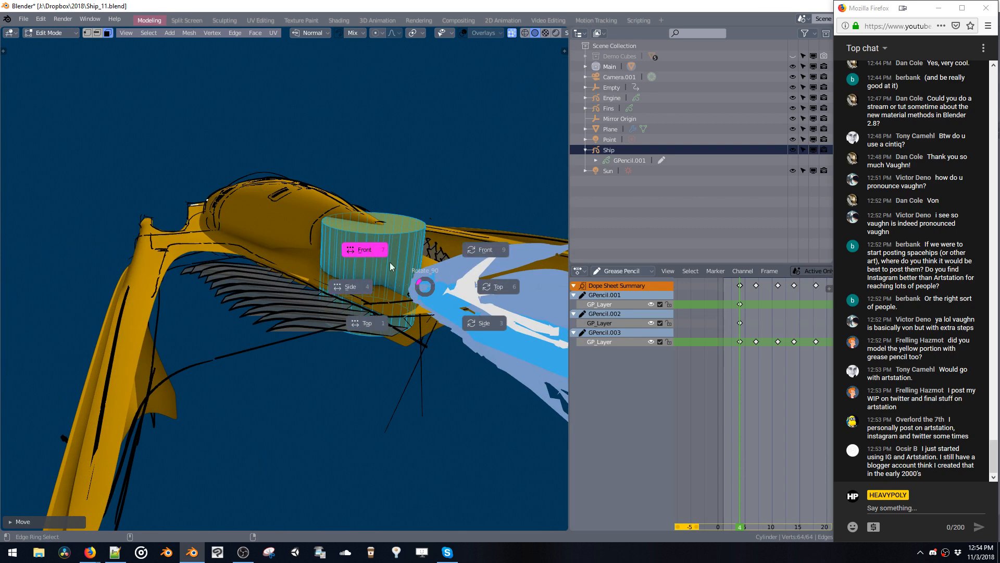
{"action": "left_click", "coordinate": [476, 327]}
{"action": "middle_click_drag", "start_coordinate": [416, 279], "coordinate": [392, 251]}
Rescale and shift the cylinder along the Y axis near the exhaust, and discard it.
{"action": "key", "text": "s"}
{"action": "left_click", "coordinate": [381, 257]}
{"action": "key", "text": "g"}
{"action": "key", "text": "y"}
{"action": "left_click", "coordinate": [421, 275]}
{"action": "key", "text": "s"}
{"action": "left_click", "coordinate": [367, 270]}
{"action": "key", "text": "alt+a"}
{"action": "key", "text": "Tab"}
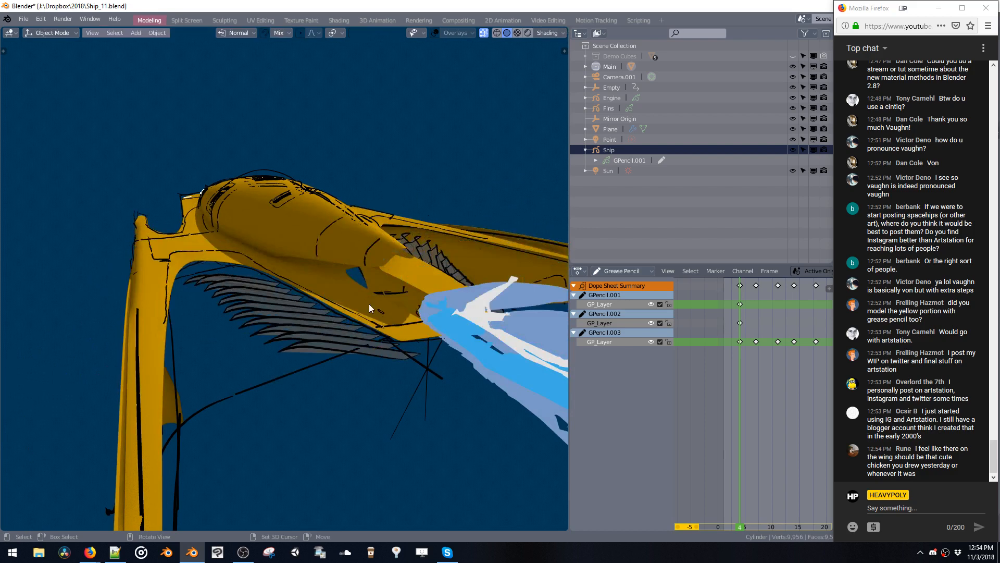
Select the Ship grease pencil object in Object Mode.
{"action": "middle_click_drag", "start_coordinate": [368, 304], "coordinate": [387, 336]}
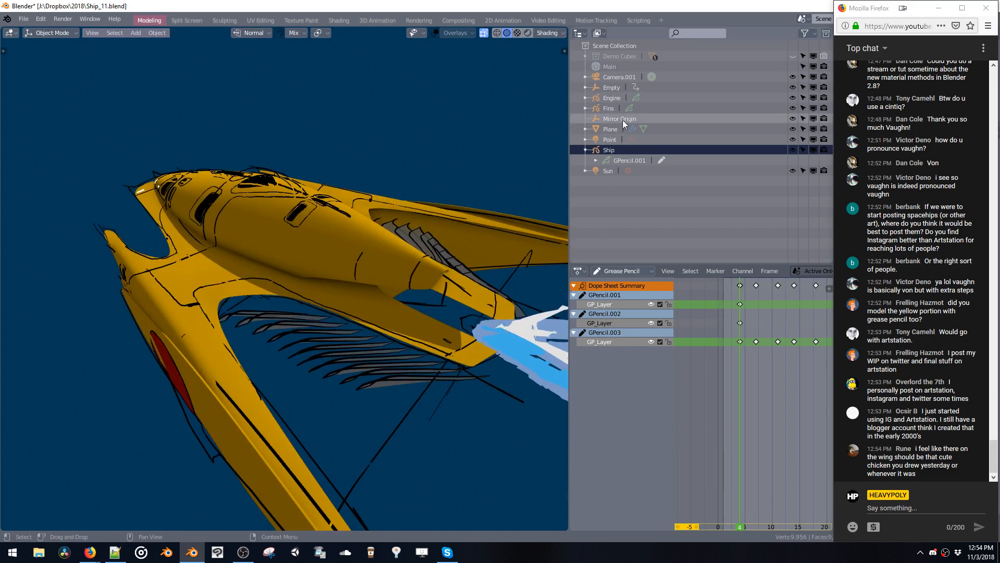
{"action": "left_click", "coordinate": [608, 150]}
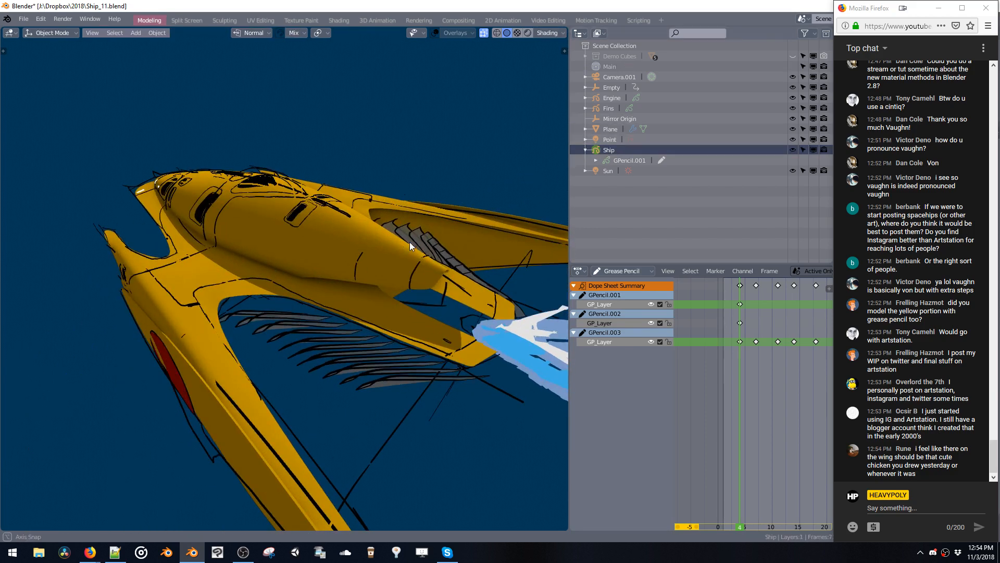
{"action": "middle_click_drag", "start_coordinate": [409, 241], "coordinate": [454, 244]}
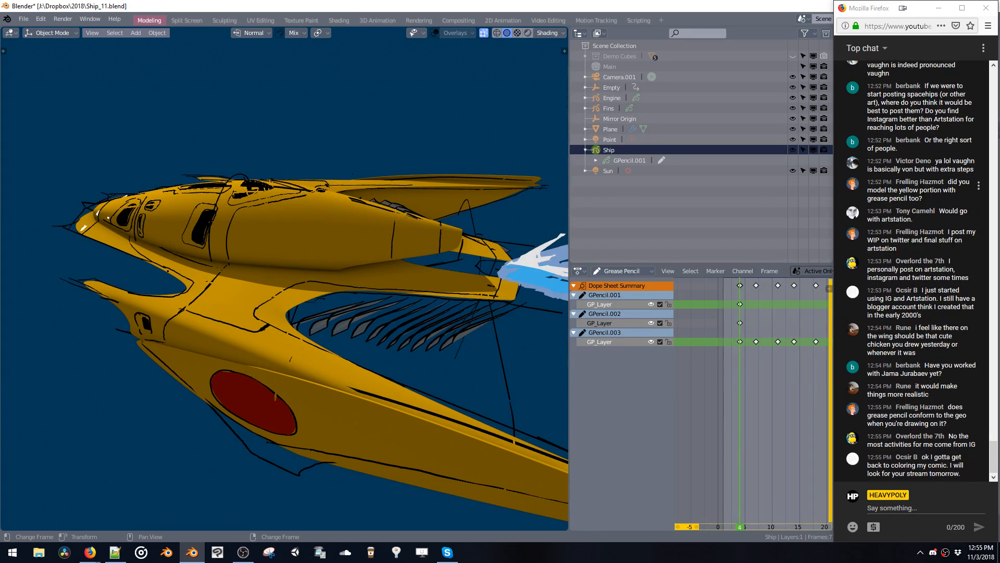
{"action": "middle_click_drag", "start_coordinate": [123, 285], "coordinate": [326, 254]}
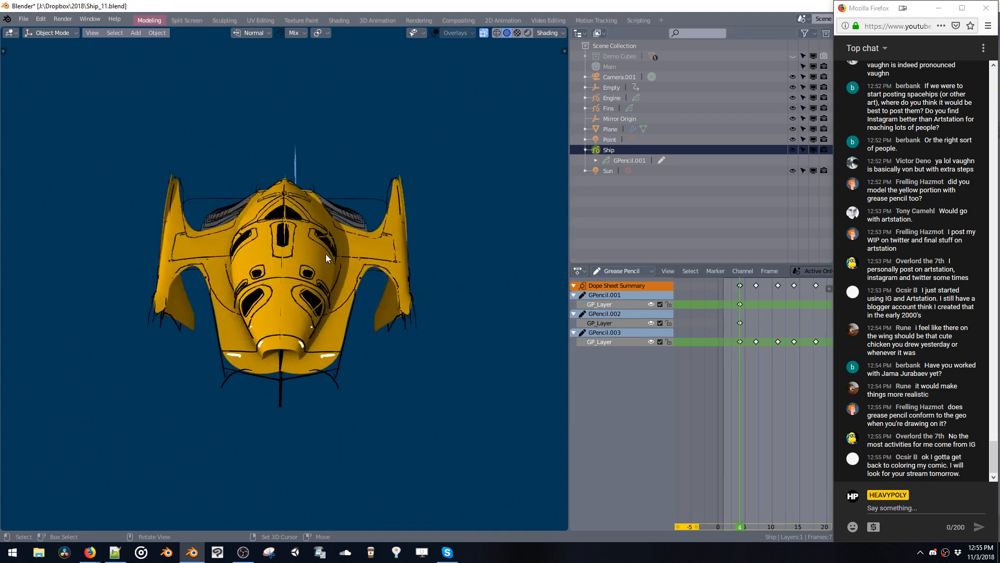
Examine the hull's Plane mesh geometry in Edit Mode and return to Object Mode.
{"action": "key", "text": "space"}
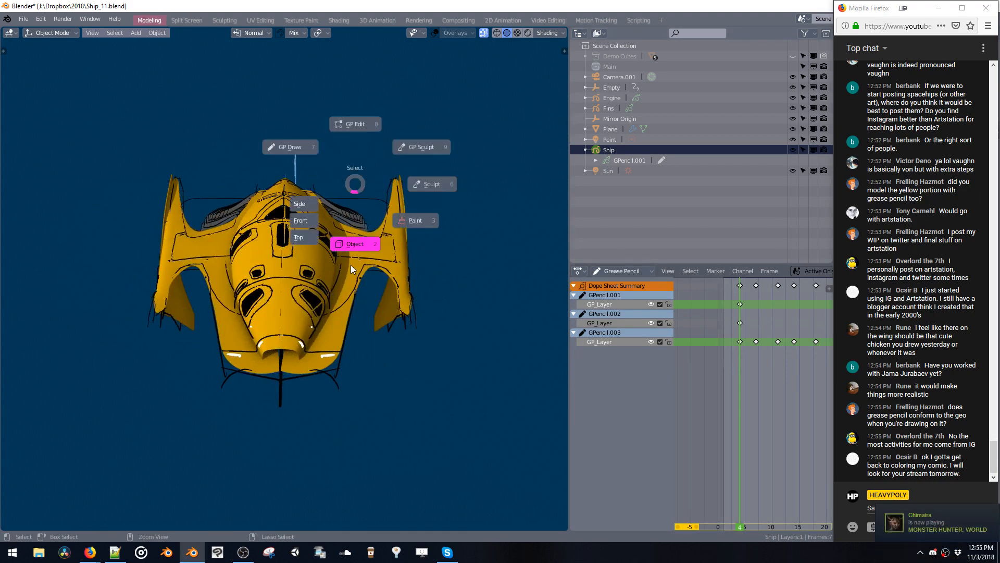
{"action": "left_click", "coordinate": [362, 251]}
{"action": "key", "text": "space"}
{"action": "left_click", "coordinate": [428, 201]}
{"action": "middle_click_drag", "start_coordinate": [318, 264], "coordinate": [364, 256]}
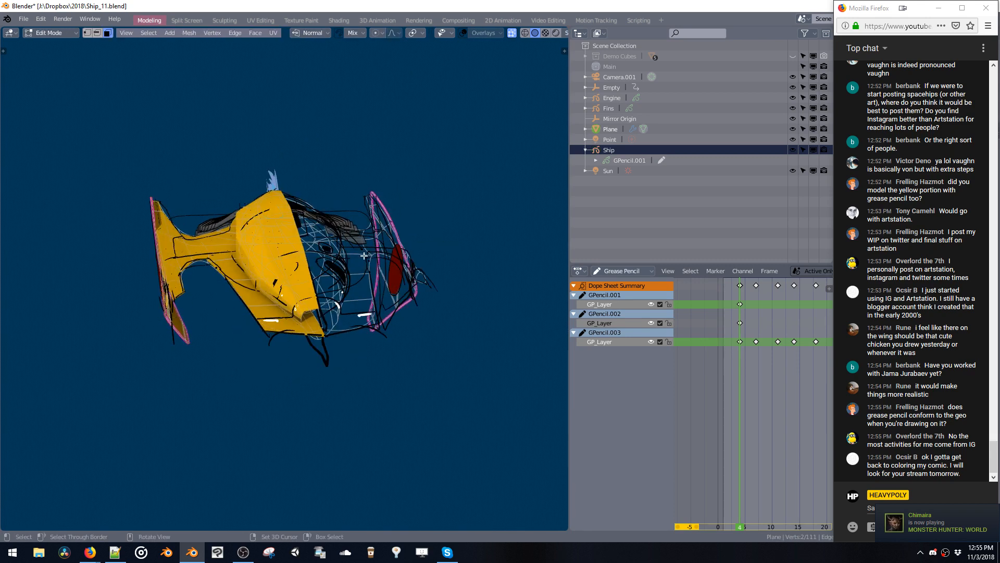
{"action": "double_click", "coordinate": [364, 255]}
{"action": "double_click", "coordinate": [288, 259]}
{"action": "middle_click_drag", "start_coordinate": [288, 256], "coordinate": [336, 270]}
{"action": "double_click", "coordinate": [321, 259]}
{"action": "double_click", "coordinate": [339, 268]}
{"action": "key", "text": "space"}
{"action": "left_click", "coordinate": [338, 288]}
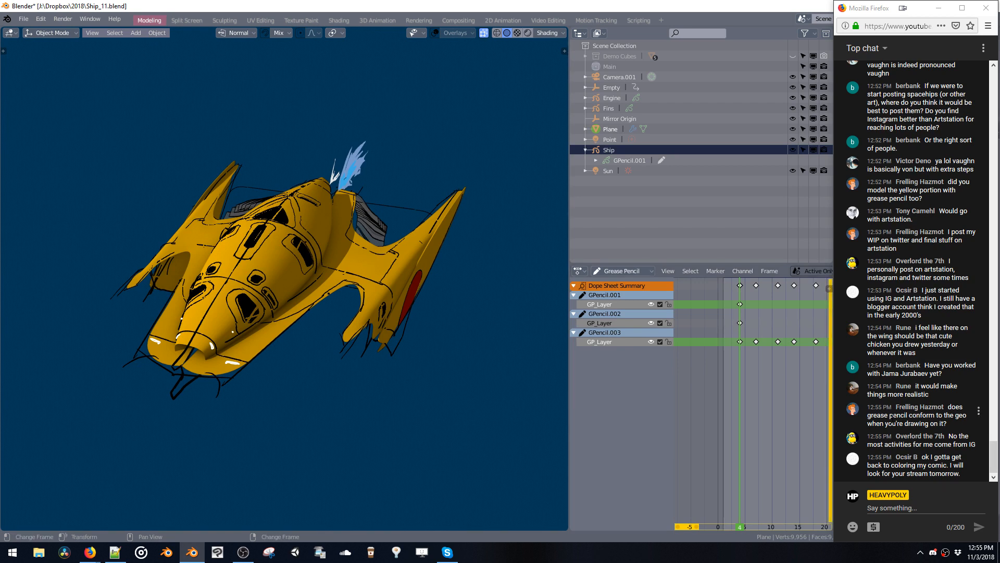
{"action": "left_click_drag", "start_coordinate": [889, 415], "coordinate": [922, 415]}
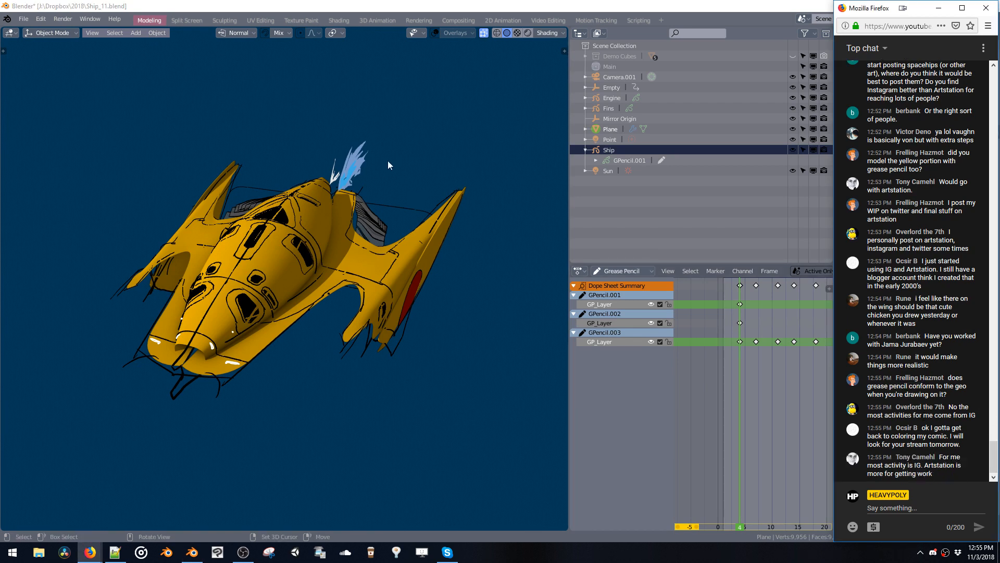
{"action": "middle_click_drag", "start_coordinate": [280, 146], "coordinate": [334, 136]}
{"action": "left_click", "coordinate": [246, 33]}
{"action": "left_click", "coordinate": [245, 33]}
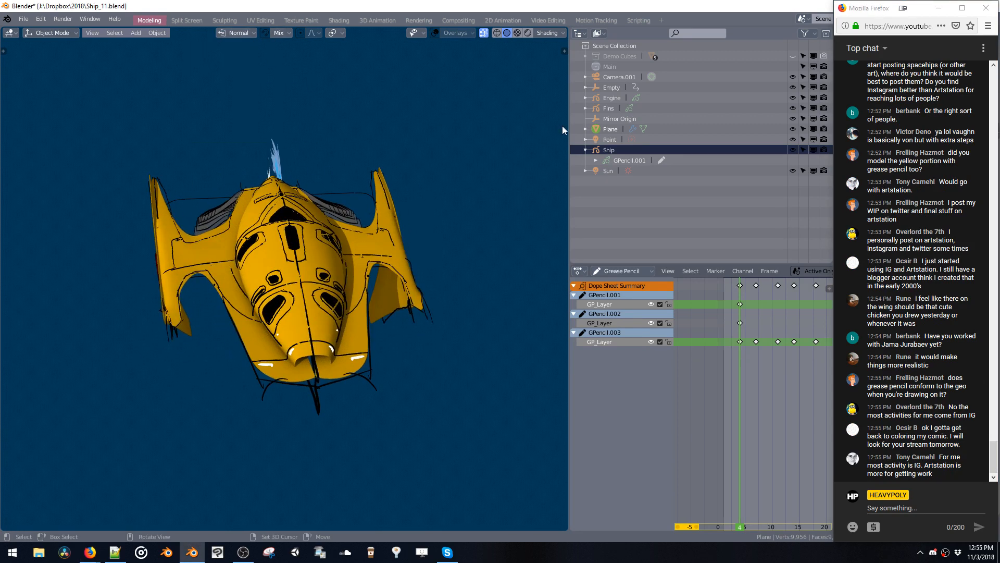
Put the Ship grease pencil object into Draw mode and choose Surface as the stroke placement.
{"action": "left_click", "coordinate": [609, 150]}
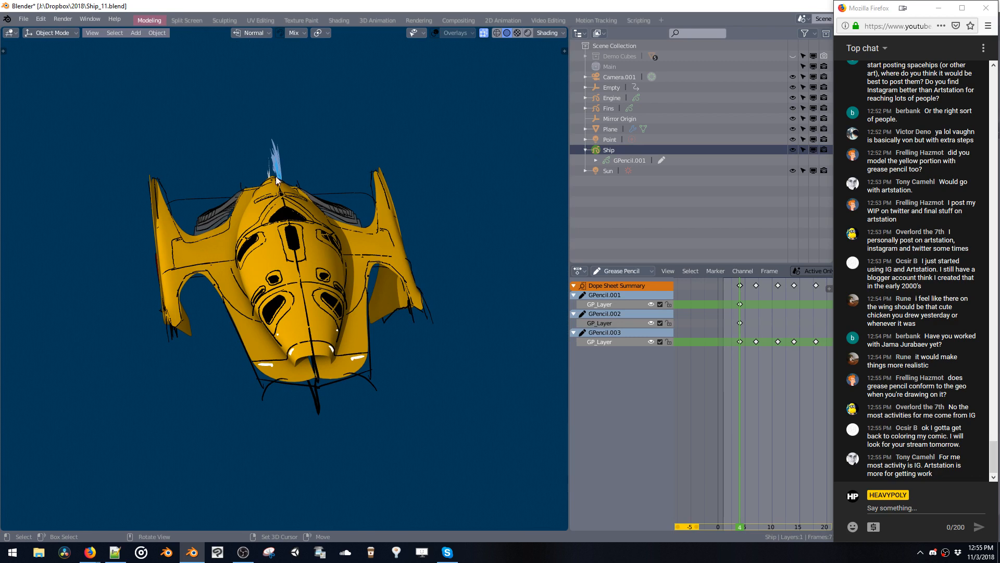
{"action": "key", "text": "ctrl+Tab"}
{"action": "left_click", "coordinate": [236, 146]}
{"action": "left_click", "coordinate": [251, 35]}
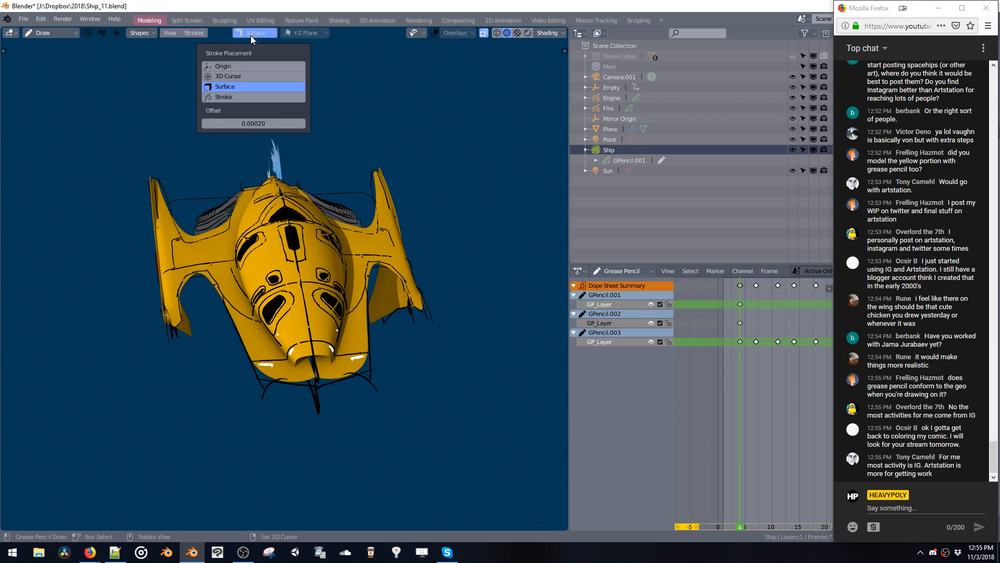
{"action": "left_click", "coordinate": [248, 33]}
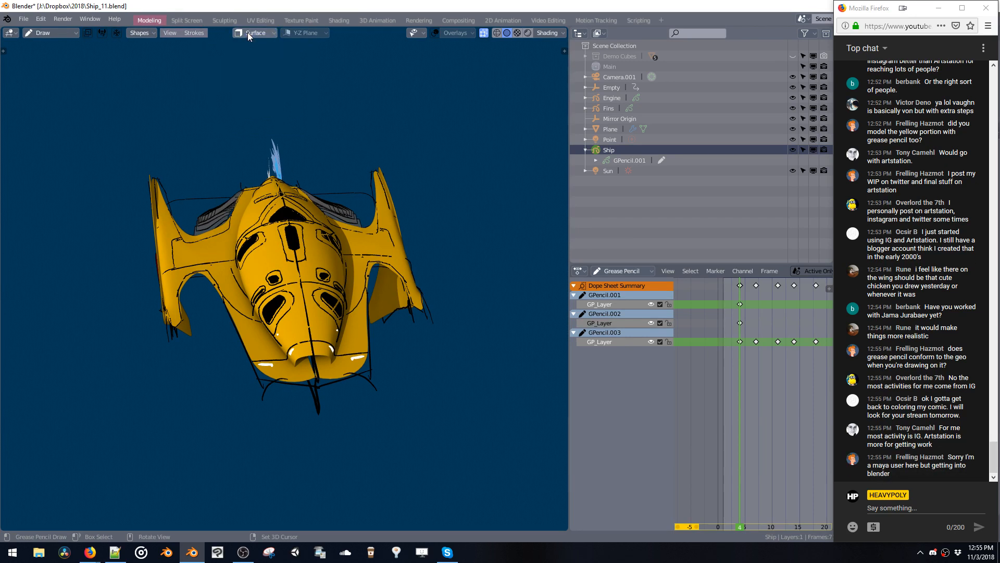
{"action": "left_click", "coordinate": [244, 33]}
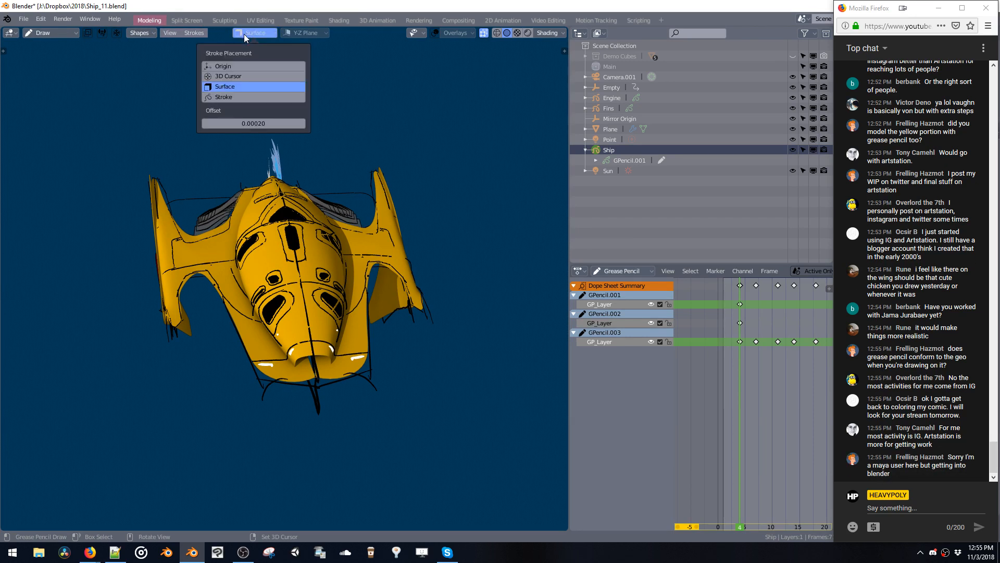
{"action": "left_click", "coordinate": [227, 89]}
{"action": "mouse_move", "coordinate": [261, 257]}
{"action": "middle_mouse_down"}
{"action": "mouse_move", "coordinate": [370, 258]}
{"action": "mouse_move", "coordinate": [392, 271]}
{"action": "middle_mouse_up"}
{"action": "scroll", "coordinate": [393, 270], "scroll_direction": "up", "scroll_amount": 6}
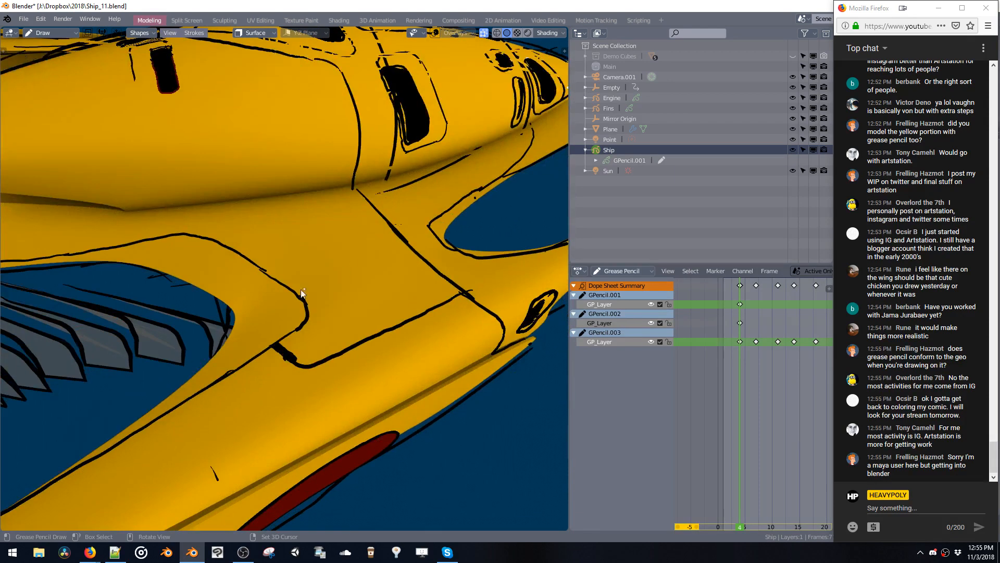
Draw a black filled rounded exhaust shape behind the hull's rear and switch the grease pencil object to Edit Mode.
{"action": "middle_click_drag", "start_coordinate": [387, 240], "coordinate": [436, 249]}
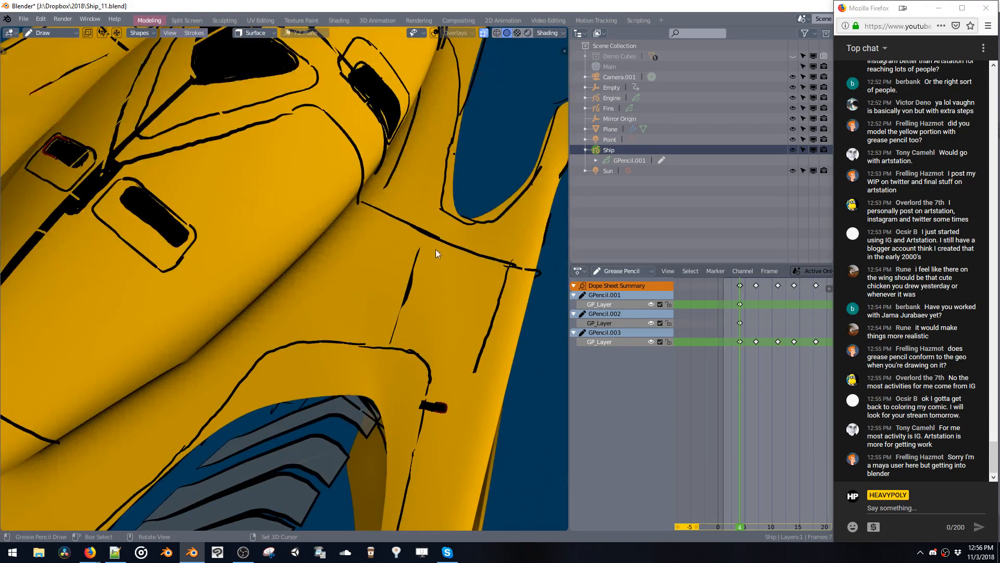
{"action": "scroll", "coordinate": [415, 270], "scroll_direction": "down", "scroll_amount": 8}
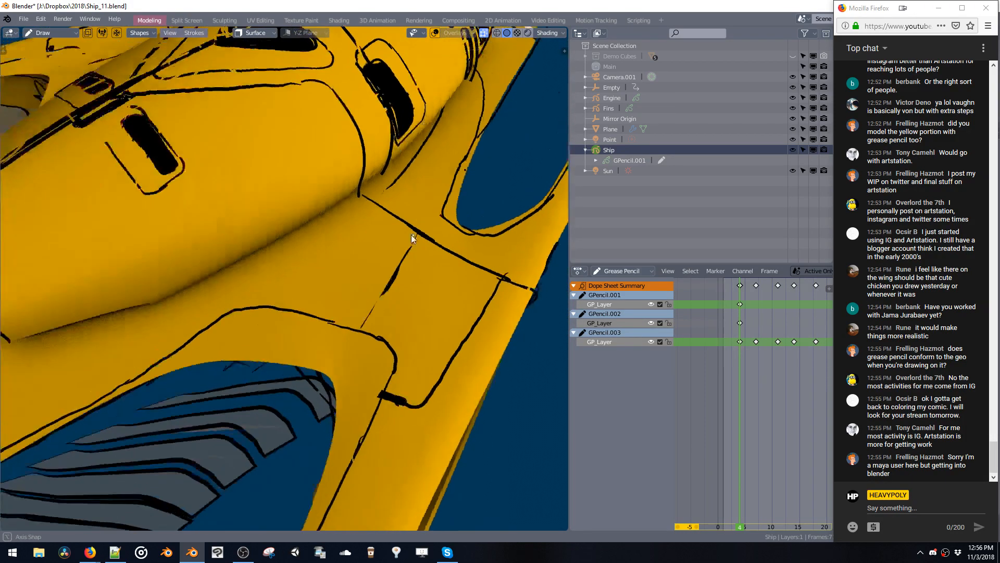
{"action": "middle_click_drag", "start_coordinate": [380, 326], "coordinate": [360, 179]}
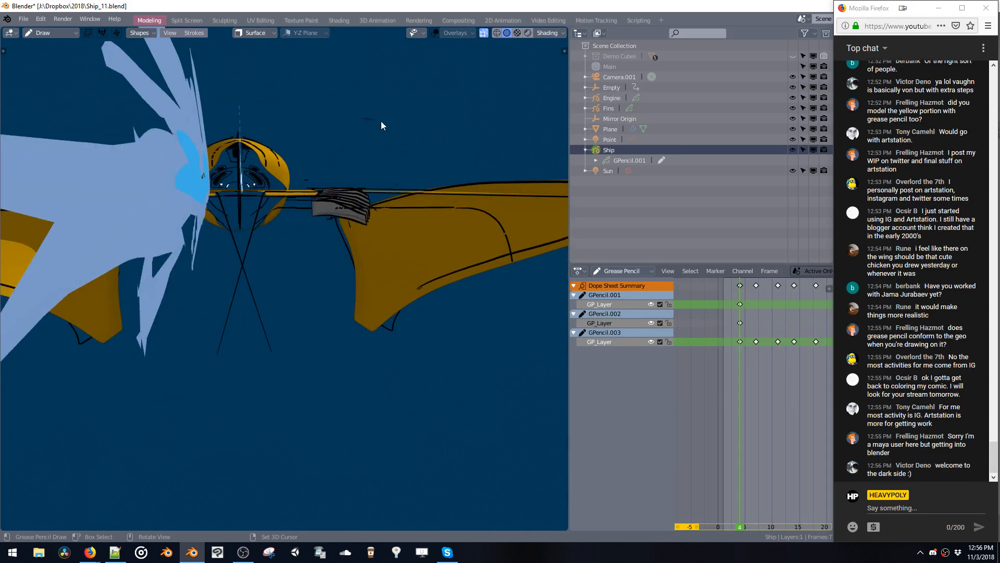
{"action": "mouse_move", "coordinate": [381, 125]}
{"action": "middle_mouse_down"}
{"action": "mouse_move", "coordinate": [344, 131]}
{"action": "mouse_move", "coordinate": [376, 126]}
{"action": "middle_mouse_up"}
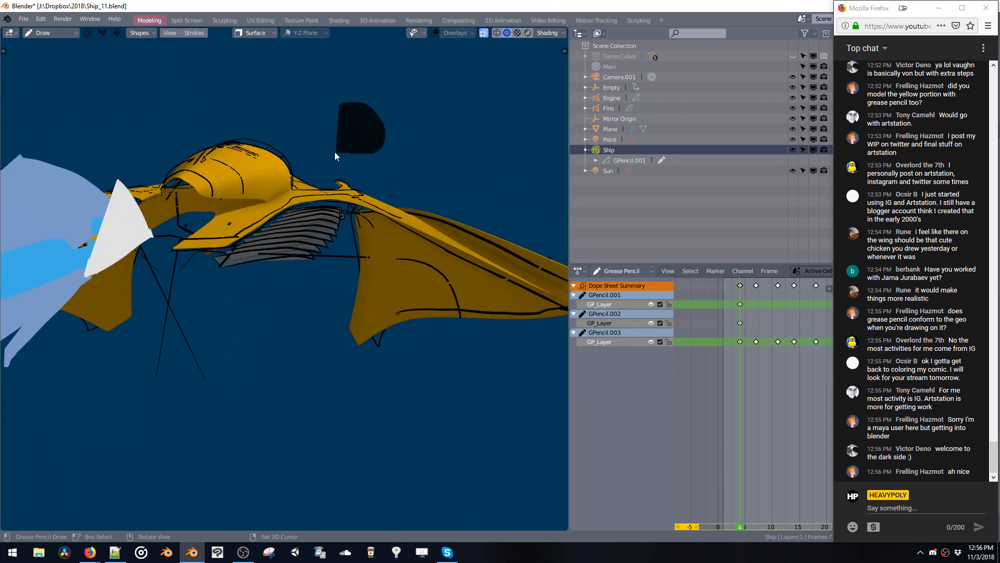
{"action": "left_click_drag", "start_coordinate": [345, 103], "coordinate": [343, 104]}
{"action": "key", "text": "Tab"}
{"action": "left_click", "coordinate": [314, 150]}
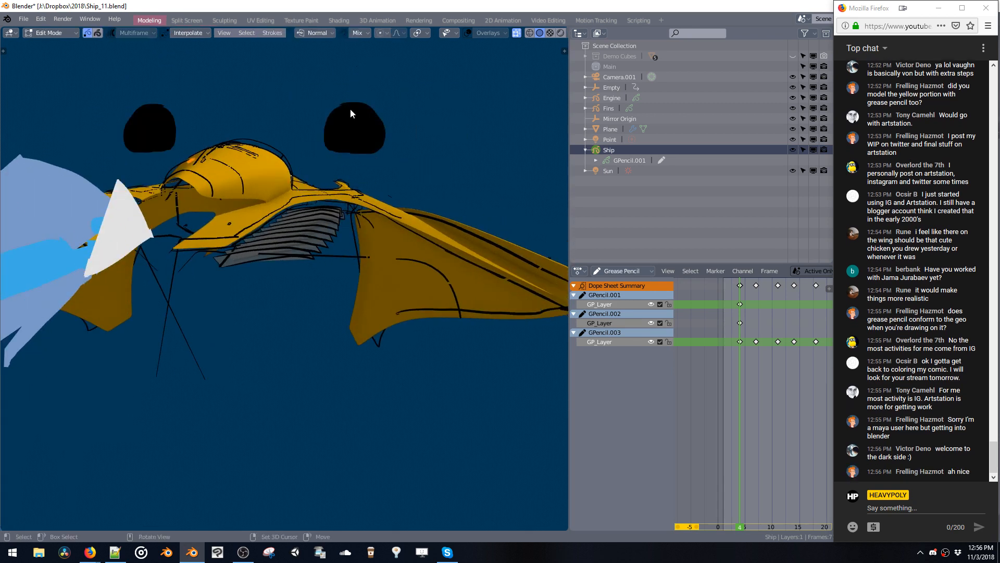
Select the black exhaust shape and position it at the hull's rear, using 90-degree rotations to orient it.
{"action": "double_click", "coordinate": [350, 111]}
{"action": "middle_click_drag", "start_coordinate": [350, 113], "coordinate": [316, 157]}
{"action": "right_click_drag", "start_coordinate": [316, 157], "coordinate": [134, 223]}
{"action": "key", "text": "ctrl+r"}
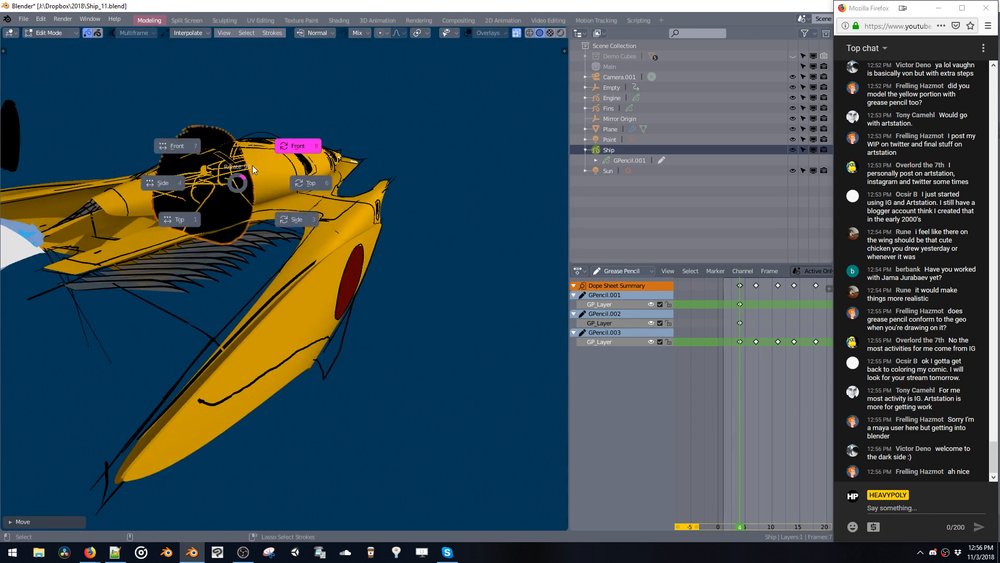
{"action": "left_click", "coordinate": [160, 187]}
{"action": "key", "text": "grave"}
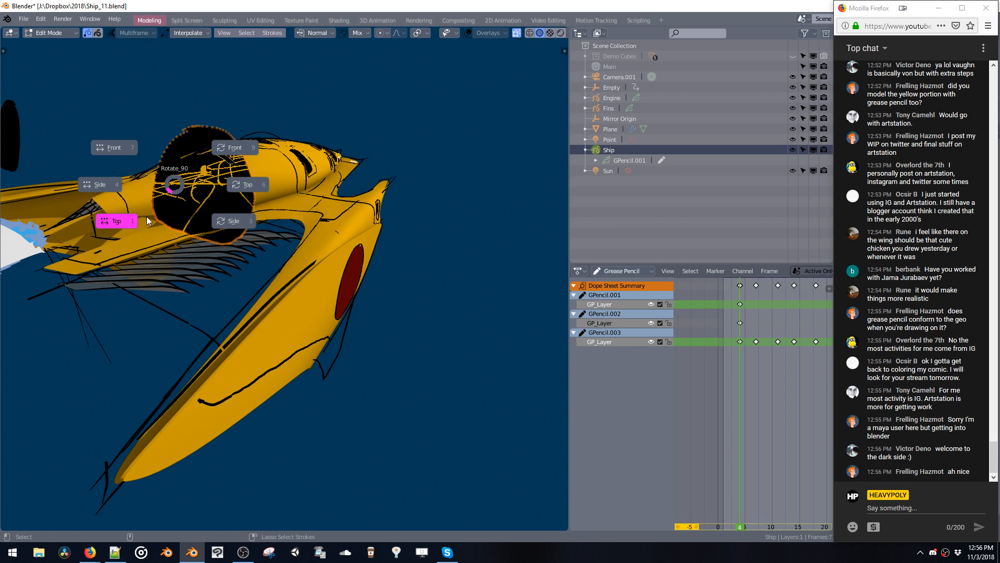
{"action": "left_click", "coordinate": [133, 155]}
{"action": "right_click_drag", "start_coordinate": [295, 143], "coordinate": [143, 209]}
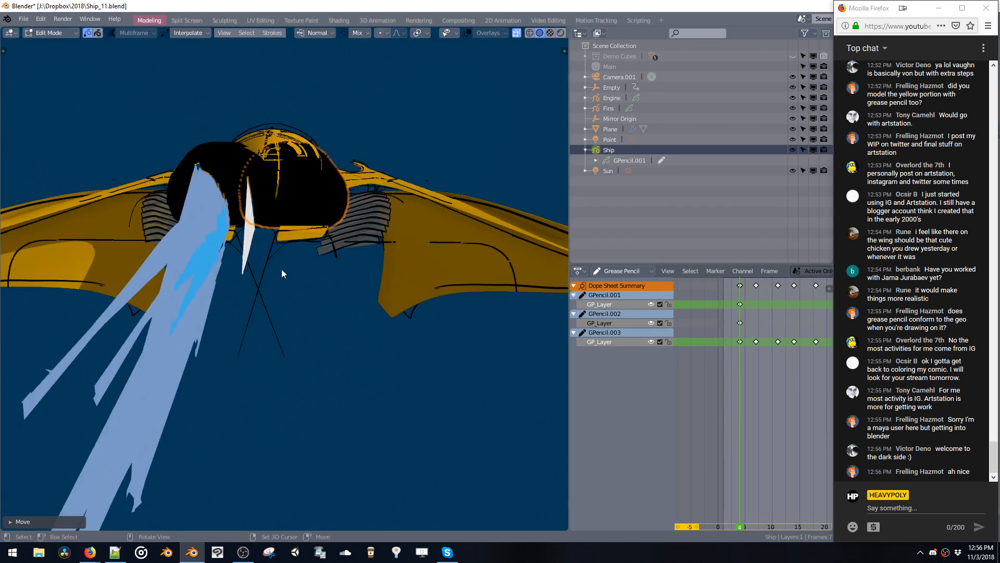
Scale the black exhaust shape down and center it inside the upper rear opening of the hull.
{"action": "key", "text": "s"}
{"action": "left_click", "coordinate": [278, 220]}
{"action": "right_click_drag", "start_coordinate": [277, 218], "coordinate": [239, 217]}
{"action": "mouse_move", "coordinate": [292, 218]}
{"action": "middle_mouse_down"}
{"action": "mouse_move", "coordinate": [226, 223]}
{"action": "mouse_move", "coordinate": [226, 215]}
{"action": "middle_mouse_up"}
{"action": "right_click_drag", "start_coordinate": [226, 214], "coordinate": [259, 202]}
{"action": "middle_click_drag", "start_coordinate": [260, 202], "coordinate": [285, 171]}
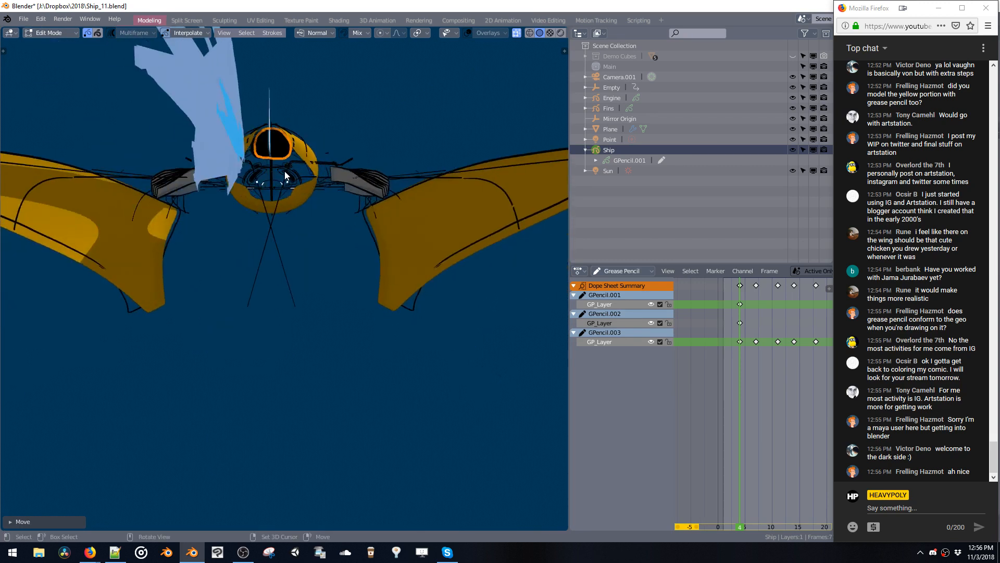
Duplicate the black exhaust shape and place the copy directly below the original.
{"action": "right_click_drag", "start_coordinate": [273, 189], "coordinate": [267, 208]}
{"action": "key", "text": "y"}
{"action": "key", "text": "y"}
{"action": "left_click", "coordinate": [262, 216]}
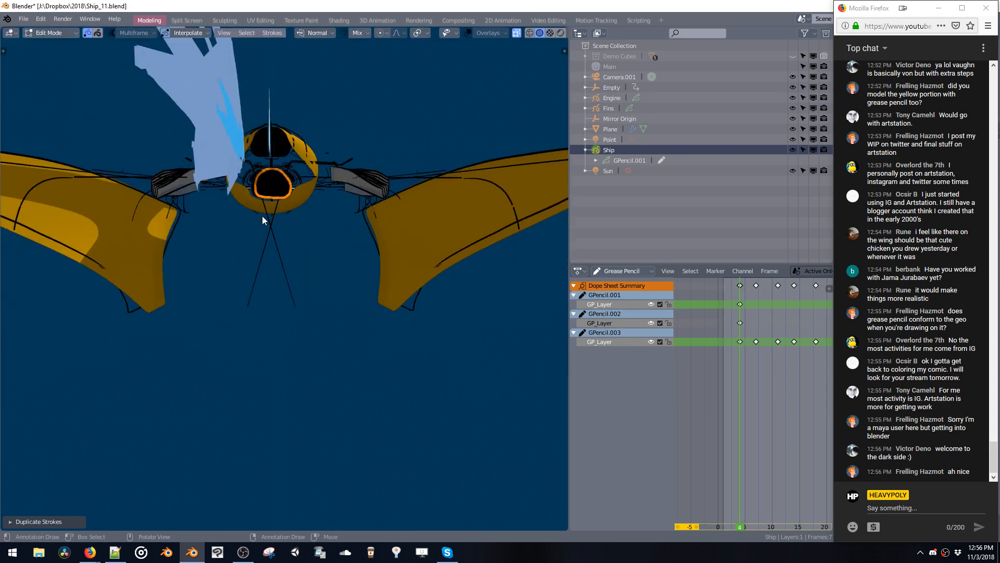
{"action": "middle_click", "coordinate": [281, 180], "text": "ctrl+shift"}
{"action": "mouse_move", "coordinate": [281, 173]}
{"action": "middle_mouse_down"}
{"action": "mouse_move", "coordinate": [270, 314]}
{"action": "mouse_move", "coordinate": [285, 199]}
{"action": "mouse_move", "coordinate": [252, 102]}
{"action": "mouse_move", "coordinate": [306, 318]}
{"action": "mouse_move", "coordinate": [320, 217]}
{"action": "mouse_move", "coordinate": [310, 203]}
{"action": "mouse_move", "coordinate": [307, 252]}
{"action": "mouse_move", "coordinate": [288, 258]}
{"action": "mouse_move", "coordinate": [279, 214]}
{"action": "mouse_move", "coordinate": [309, 250]}
{"action": "mouse_move", "coordinate": [271, 255]}
{"action": "middle_mouse_up"}
Shift the selected exhaust shape along the Z axis, rotate it by 90 degrees and reposition it in the rear opening.
{"action": "key", "text": "g"}
{"action": "key", "text": "z"}
{"action": "left_click", "coordinate": [309, 210]}
{"action": "key", "text": "g"}
{"action": "left_click", "coordinate": [290, 252]}
{"action": "key", "text": "c"}
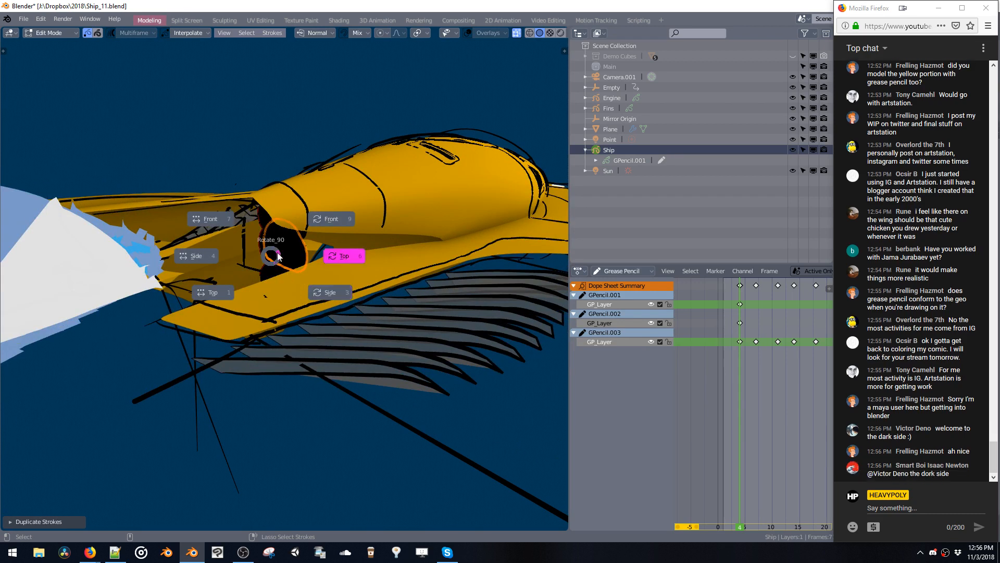
{"action": "left_click", "coordinate": [300, 290]}
{"action": "key", "text": "g"}
{"action": "left_click", "coordinate": [336, 239]}
Stretch the selected exhaust shape along the X axis, then reposition and resize it at the hull's rear.
{"action": "middle_click_drag", "start_coordinate": [336, 239], "coordinate": [409, 223]}
{"action": "key", "text": "s"}
{"action": "key", "text": "x"}
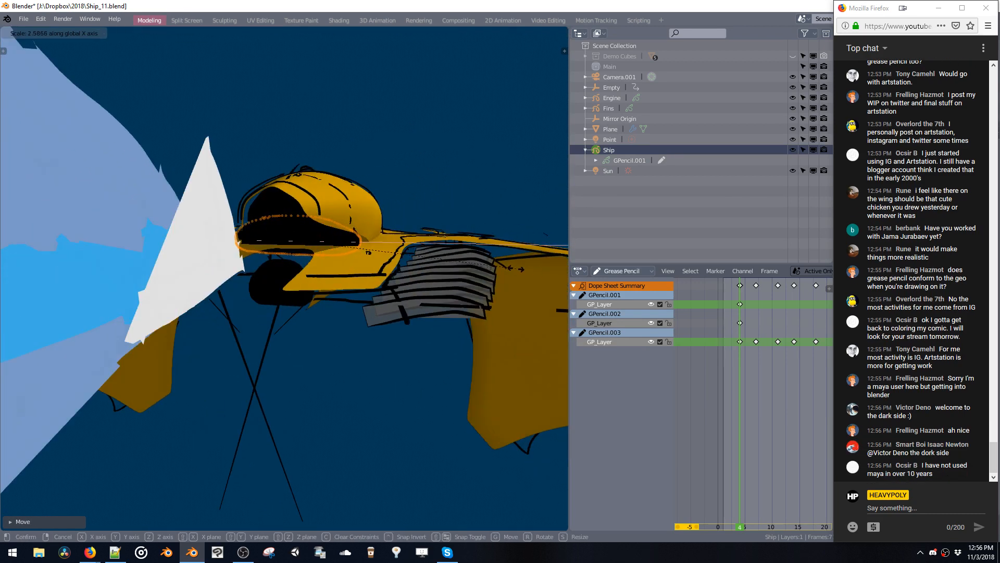
{"action": "left_click", "coordinate": [442, 260]}
{"action": "middle_click_drag", "start_coordinate": [448, 260], "coordinate": [386, 256]}
{"action": "key", "text": "g"}
{"action": "left_click", "coordinate": [460, 259]}
{"action": "mouse_move", "coordinate": [459, 259]}
{"action": "middle_mouse_down"}
{"action": "mouse_move", "coordinate": [497, 238]}
{"action": "mouse_move", "coordinate": [412, 276]}
{"action": "mouse_move", "coordinate": [408, 300]}
{"action": "mouse_move", "coordinate": [417, 318]}
{"action": "mouse_move", "coordinate": [429, 305]}
{"action": "mouse_move", "coordinate": [425, 323]}
{"action": "mouse_move", "coordinate": [437, 312]}
{"action": "mouse_move", "coordinate": [413, 320]}
{"action": "mouse_move", "coordinate": [412, 335]}
{"action": "mouse_move", "coordinate": [450, 354]}
{"action": "mouse_move", "coordinate": [503, 322]}
{"action": "mouse_move", "coordinate": [439, 310]}
{"action": "mouse_move", "coordinate": [392, 321]}
{"action": "mouse_move", "coordinate": [297, 272]}
{"action": "mouse_move", "coordinate": [261, 270]}
{"action": "middle_mouse_up"}
{"action": "key", "text": "s"}
{"action": "left_click", "coordinate": [401, 283]}
{"action": "middle_click_drag", "start_coordinate": [260, 273], "coordinate": [295, 220]}
Duplicate the exhaust strokes along the Y axis and scale and move the copies to form smaller inner nozzle shapes.
{"action": "key", "text": "shift+d"}
{"action": "key", "text": "y"}
{"action": "key", "text": "y"}
{"action": "left_click", "coordinate": [268, 292]}
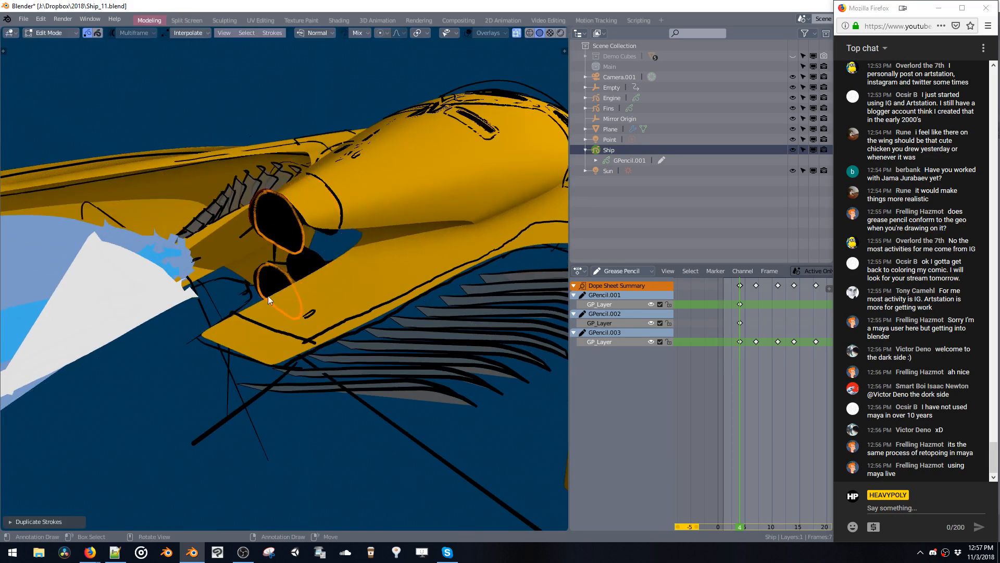
{"action": "key", "text": "s"}
{"action": "left_click", "coordinate": [266, 279]}
{"action": "middle_click_drag", "start_coordinate": [258, 285], "coordinate": [316, 239]}
{"action": "key", "text": "g"}
{"action": "left_click", "coordinate": [289, 245]}
Copy the black fill material Material.009 to a new material and set its fill color to light green.
{"action": "key", "text": "shift+v"}
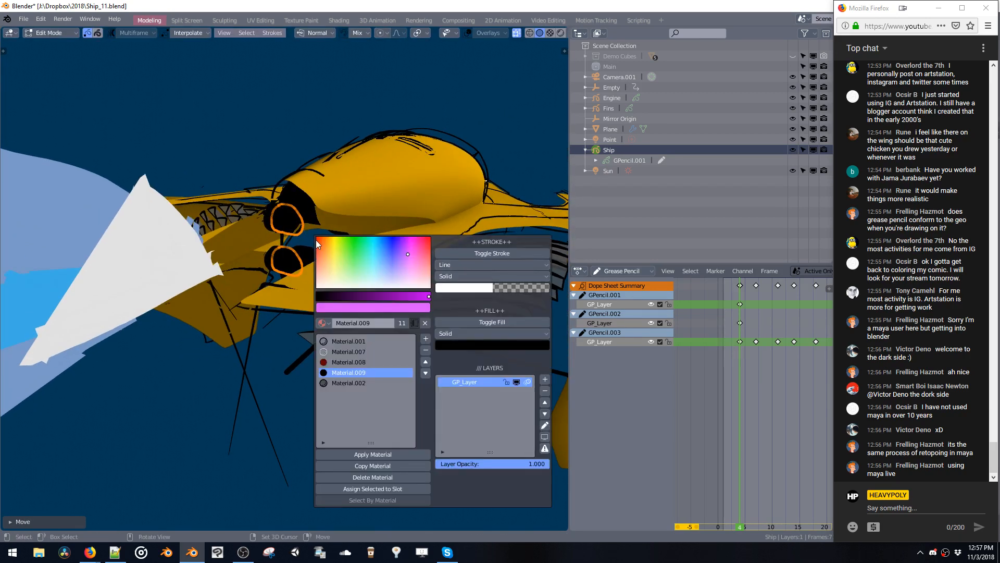
{"action": "left_click", "coordinate": [372, 466]}
{"action": "left_click", "coordinate": [478, 344]}
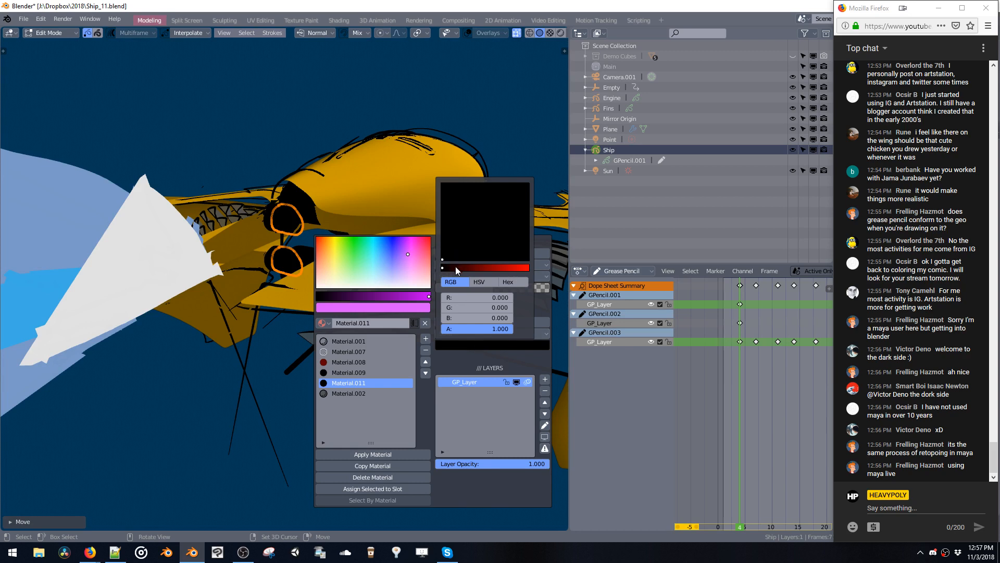
{"action": "left_click_drag", "start_coordinate": [455, 268], "coordinate": [527, 267]}
{"action": "left_click", "coordinate": [463, 209]}
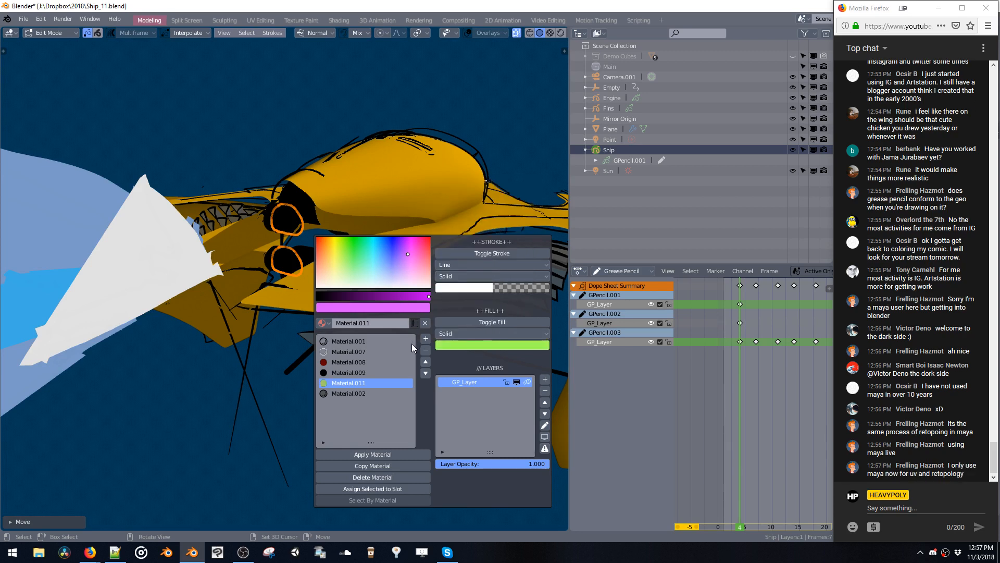
Show the Ship object's material properties and assign Material.011 to the selected inner exhaust strokes.
{"action": "left_click", "coordinate": [580, 271]}
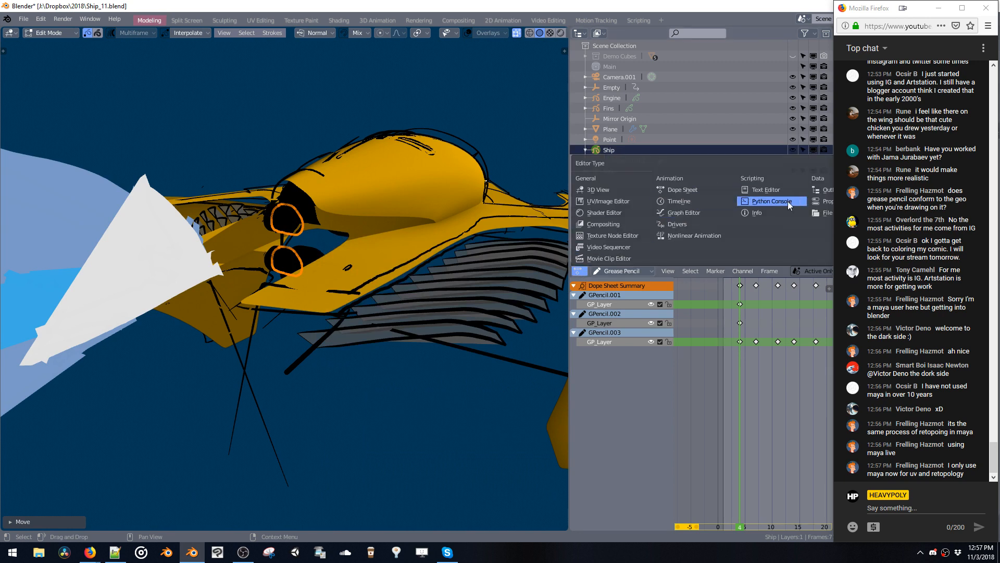
{"action": "left_click", "coordinate": [824, 201]}
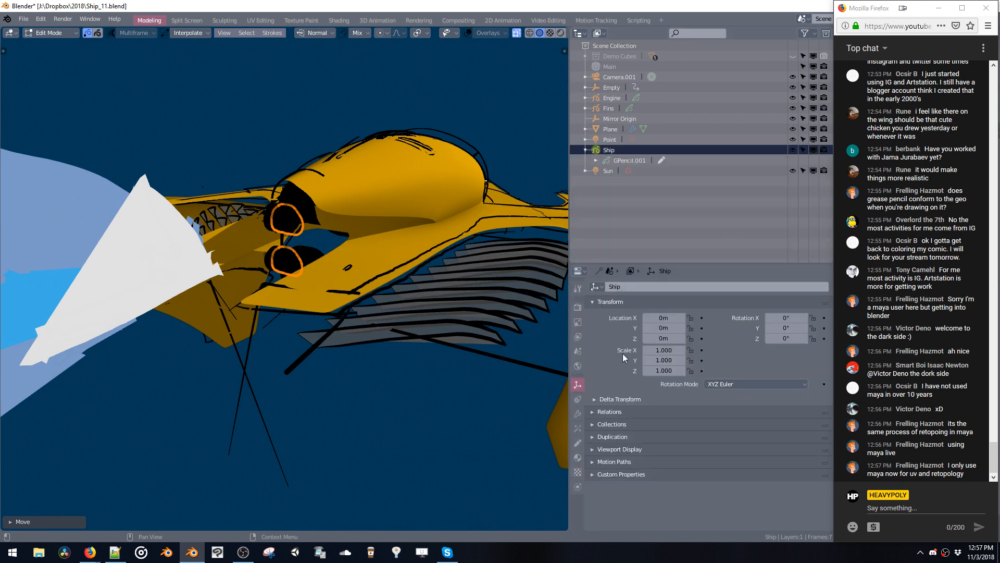
{"action": "left_click", "coordinate": [577, 366]}
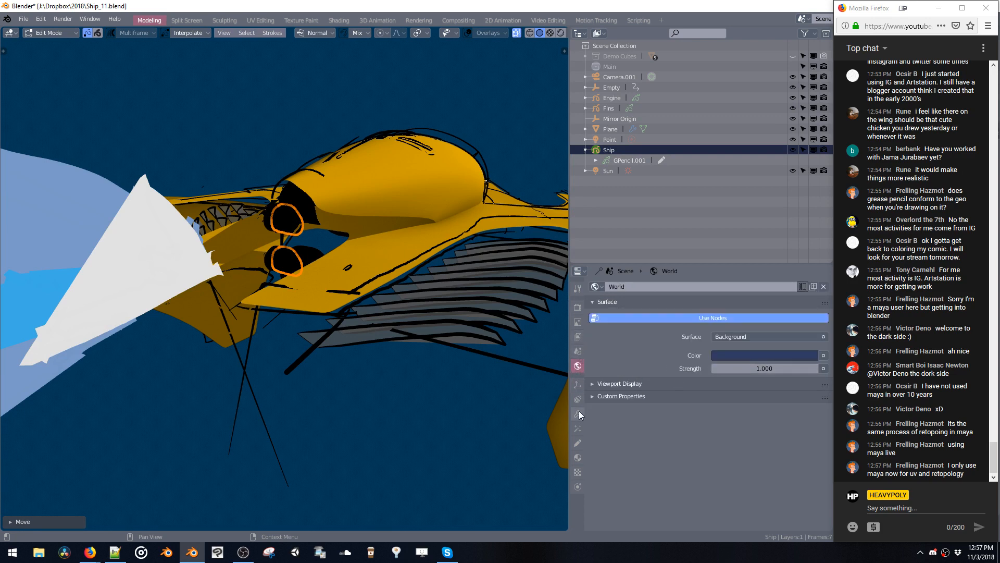
{"action": "left_click", "coordinate": [578, 457]}
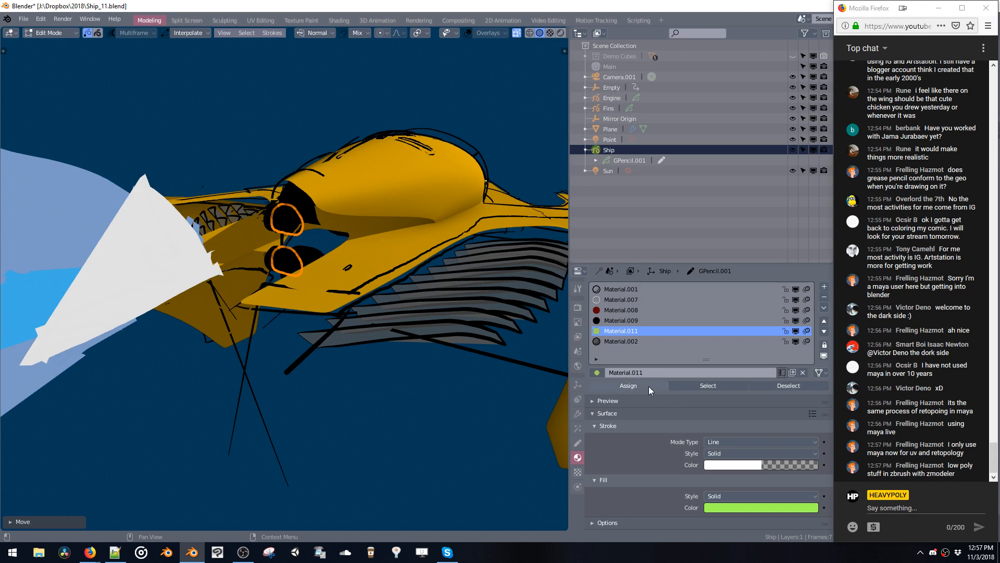
{"action": "left_click", "coordinate": [647, 386]}
{"action": "mouse_move", "coordinate": [358, 223]}
{"action": "middle_mouse_down"}
{"action": "mouse_move", "coordinate": [395, 237]}
{"action": "mouse_move", "coordinate": [423, 226]}
{"action": "mouse_move", "coordinate": [533, 321]}
{"action": "middle_mouse_up"}
{"action": "middle_click_drag", "start_coordinate": [371, 237], "coordinate": [417, 266]}
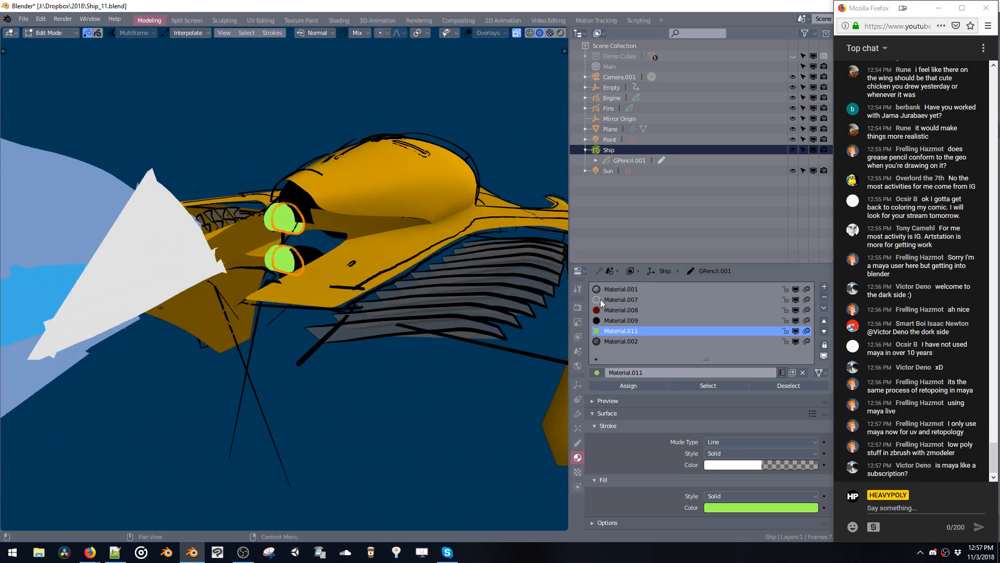
Set the fill color of Material.011 to pure white, with R, G and B at 1.000.
{"action": "left_click", "coordinate": [579, 271]}
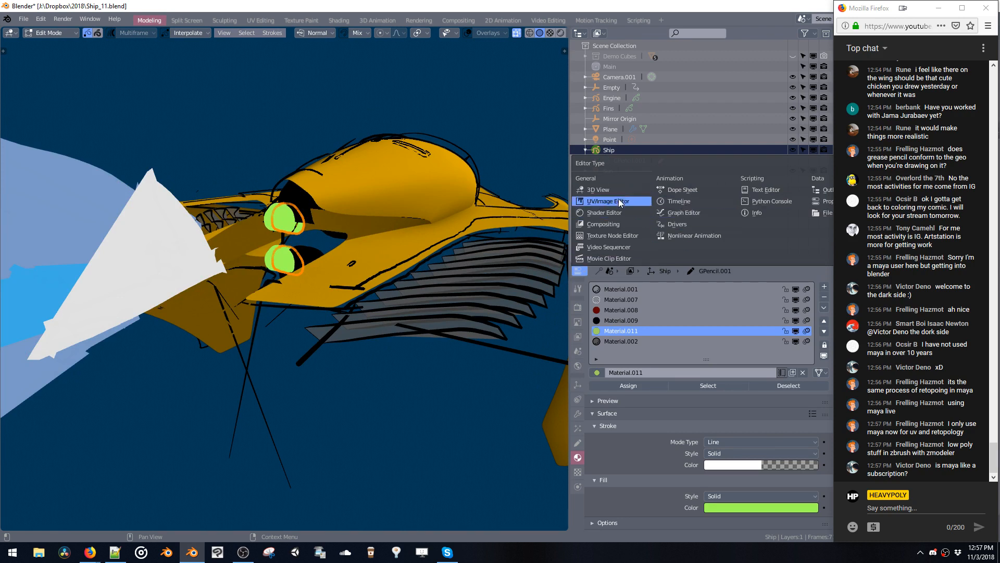
{"action": "middle_click_drag", "start_coordinate": [326, 248], "coordinate": [316, 228]}
{"action": "key", "text": "shift+v"}
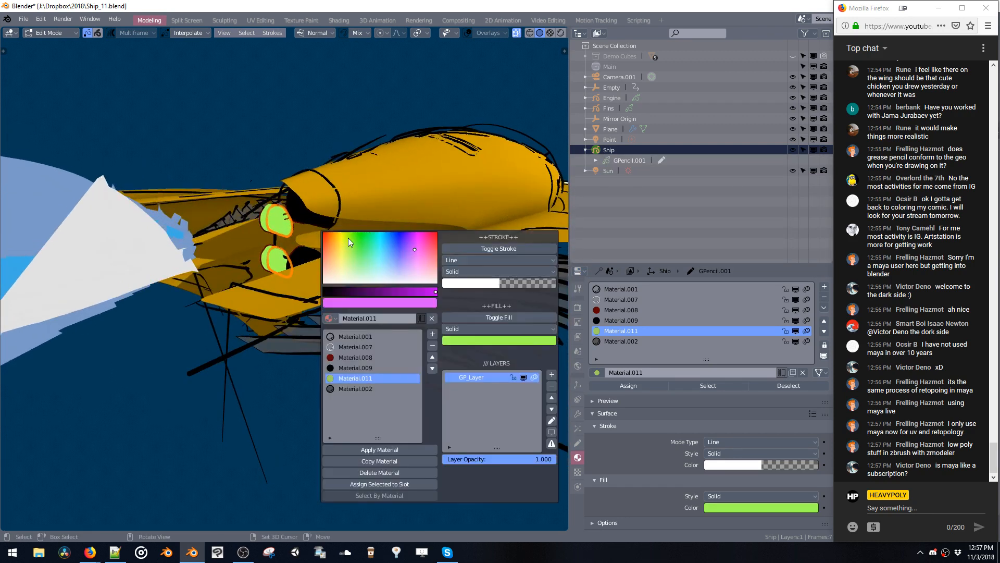
{"action": "left_click", "coordinate": [467, 341]}
{"action": "left_click_drag", "start_coordinate": [487, 264], "coordinate": [538, 264]}
{"action": "left_click", "coordinate": [480, 226]}
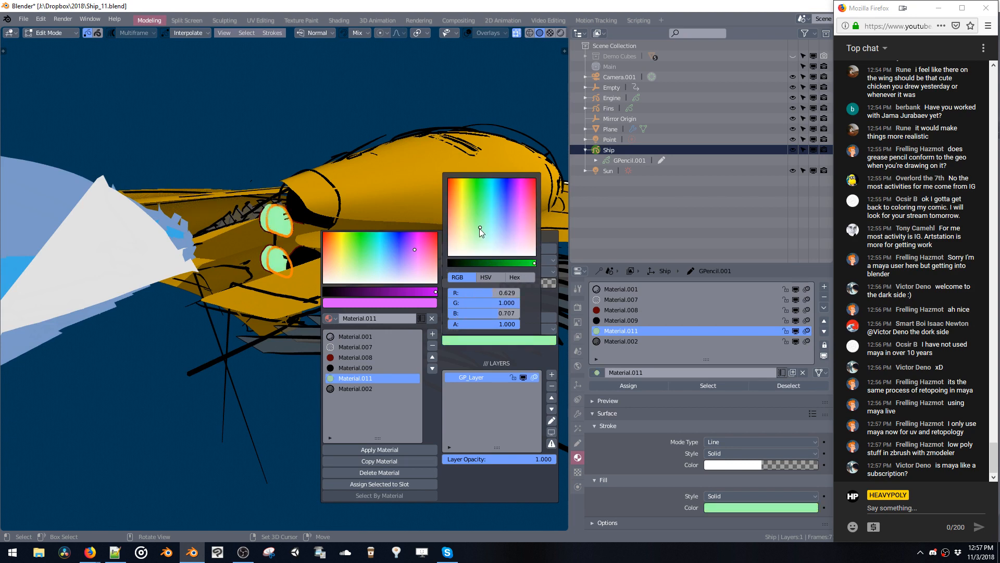
{"action": "left_click_drag", "start_coordinate": [480, 228], "coordinate": [439, 264]}
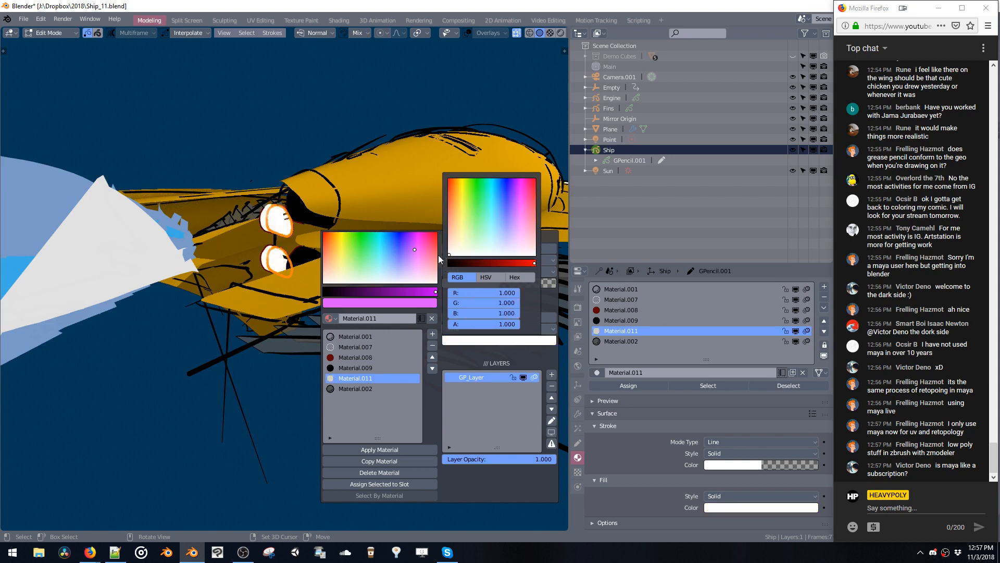
Move the white exhaust shapes along the Y axis, return to Object Mode and save the file.
{"action": "mouse_move", "coordinate": [396, 250]}
{"action": "middle_mouse_down"}
{"action": "mouse_move", "coordinate": [266, 233]}
{"action": "mouse_move", "coordinate": [436, 235]}
{"action": "mouse_move", "coordinate": [424, 258]}
{"action": "mouse_move", "coordinate": [342, 235]}
{"action": "mouse_move", "coordinate": [367, 241]}
{"action": "mouse_move", "coordinate": [346, 236]}
{"action": "mouse_move", "coordinate": [310, 251]}
{"action": "mouse_move", "coordinate": [357, 249]}
{"action": "mouse_move", "coordinate": [339, 260]}
{"action": "mouse_move", "coordinate": [277, 268]}
{"action": "mouse_move", "coordinate": [321, 204]}
{"action": "mouse_move", "coordinate": [401, 236]}
{"action": "mouse_move", "coordinate": [369, 204]}
{"action": "mouse_move", "coordinate": [384, 268]}
{"action": "mouse_move", "coordinate": [351, 255]}
{"action": "mouse_move", "coordinate": [292, 256]}
{"action": "mouse_move", "coordinate": [303, 224]}
{"action": "mouse_move", "coordinate": [358, 242]}
{"action": "mouse_move", "coordinate": [348, 232]}
{"action": "middle_mouse_up"}
{"action": "key", "text": "g"}
{"action": "key", "text": "y"}
{"action": "left_click", "coordinate": [386, 249]}
{"action": "key", "text": "Tab"}
{"action": "key", "text": "ctrl+s"}
Examine the detailed ship from the rear, front and side, and read back through the live chat.
{"action": "left_click", "coordinate": [361, 243]}
{"action": "scroll", "coordinate": [347, 336], "scroll_direction": "down", "scroll_amount": 6}
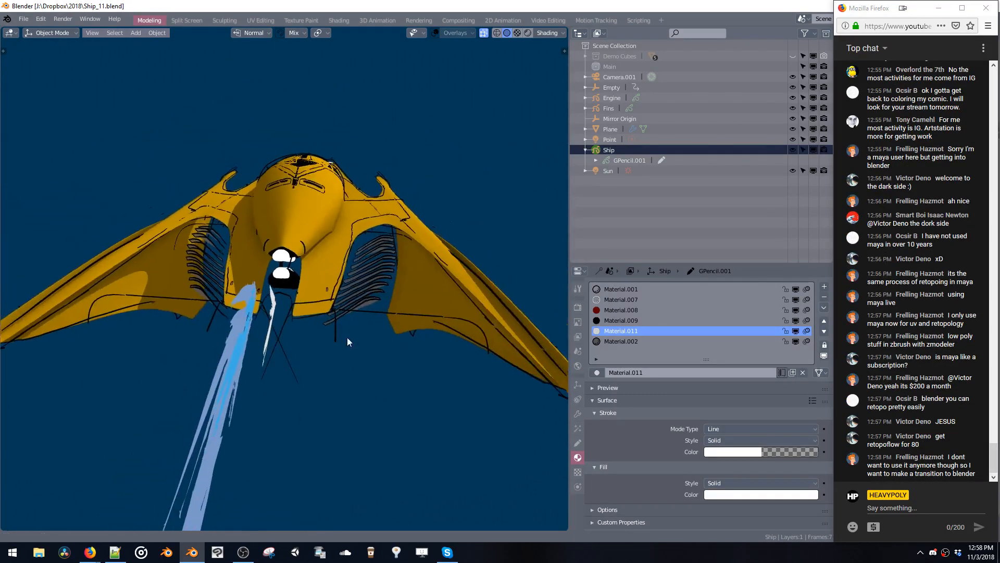
{"action": "middle_click_drag", "start_coordinate": [357, 346], "coordinate": [408, 273]}
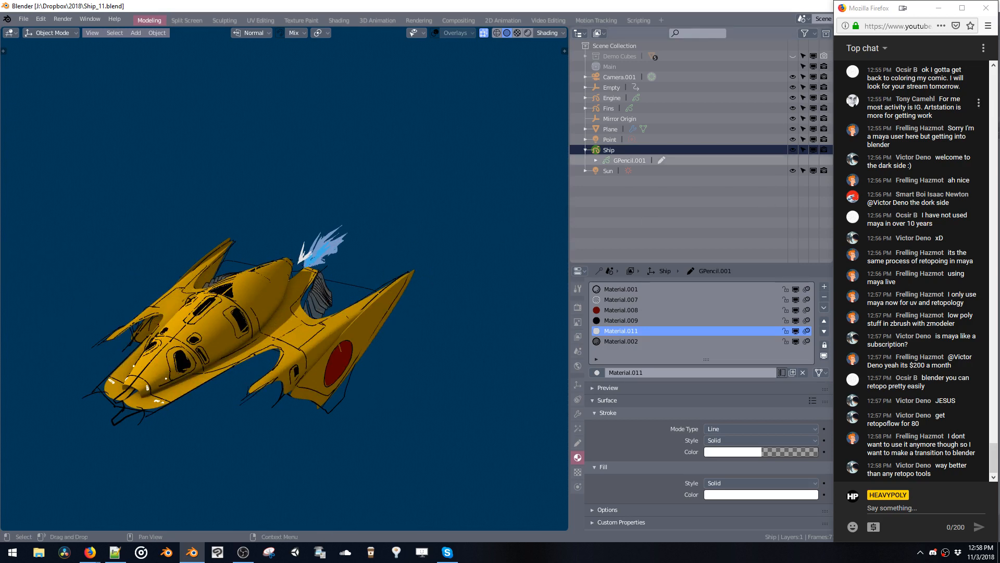
{"action": "scroll", "coordinate": [897, 111], "scroll_direction": "up", "scroll_amount": 3}
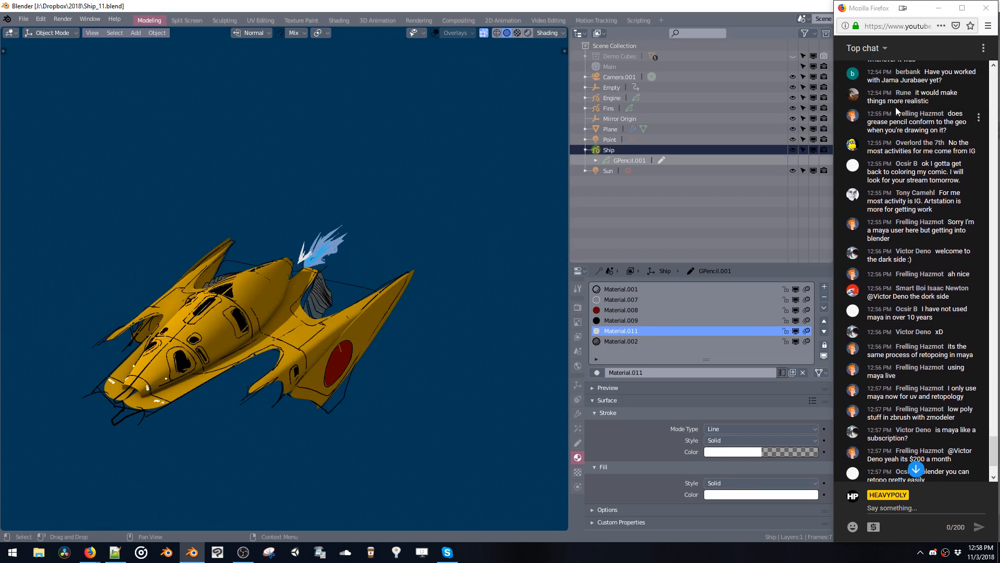
{"action": "scroll", "coordinate": [904, 163], "scroll_direction": "up", "scroll_amount": 3}
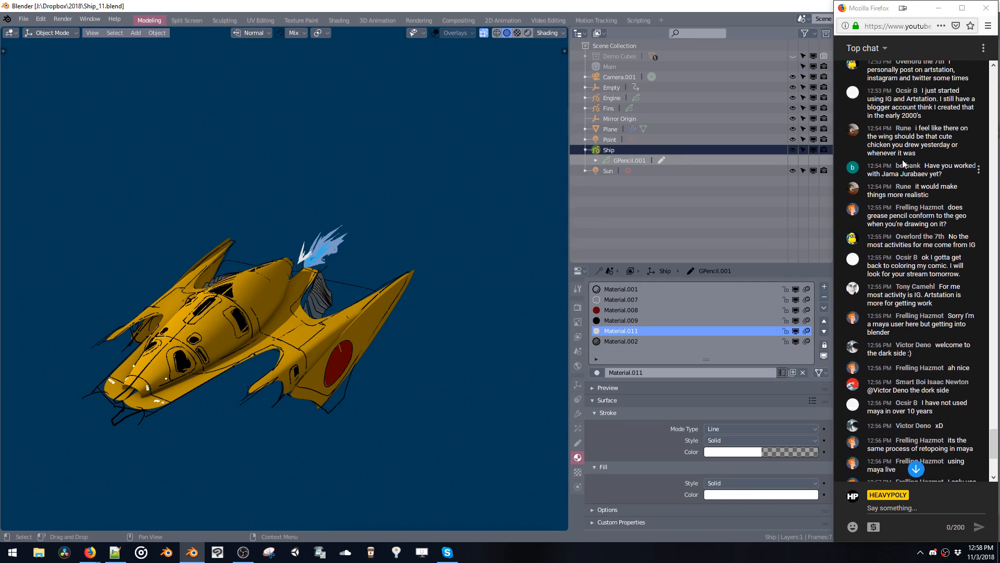
{"action": "scroll", "coordinate": [904, 165], "scroll_direction": "down", "scroll_amount": 6}
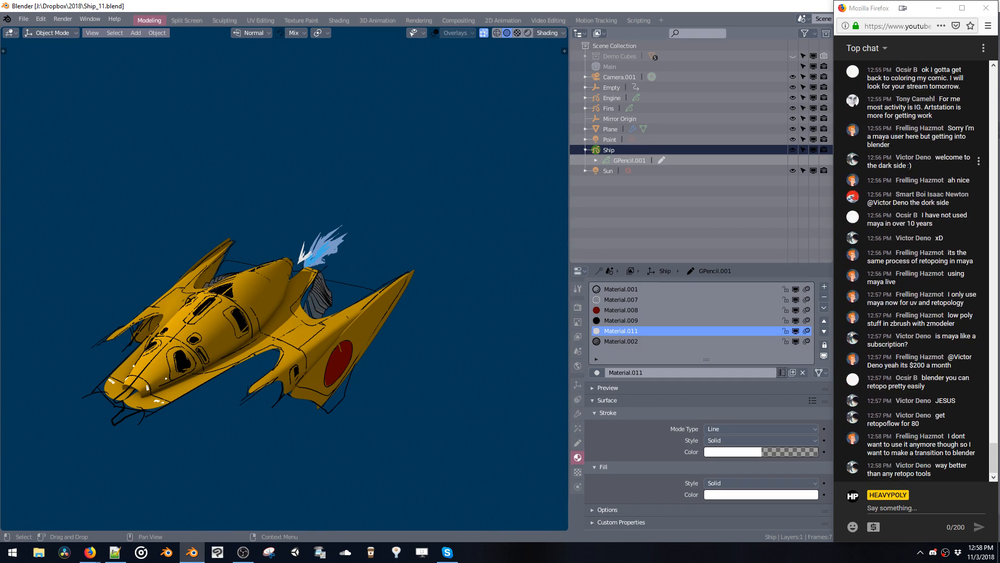
{"action": "mouse_move", "coordinate": [364, 297]}
{"action": "middle_mouse_down"}
{"action": "mouse_move", "coordinate": [414, 277]}
{"action": "mouse_move", "coordinate": [419, 304]}
{"action": "mouse_move", "coordinate": [417, 267]}
{"action": "mouse_move", "coordinate": [375, 307]}
{"action": "mouse_move", "coordinate": [292, 267]}
{"action": "mouse_move", "coordinate": [264, 271]}
{"action": "mouse_move", "coordinate": [220, 258]}
{"action": "mouse_move", "coordinate": [251, 243]}
{"action": "mouse_move", "coordinate": [317, 242]}
{"action": "mouse_move", "coordinate": [372, 255]}
{"action": "mouse_move", "coordinate": [379, 352]}
{"action": "mouse_move", "coordinate": [412, 333]}
{"action": "mouse_move", "coordinate": [509, 410]}
{"action": "mouse_move", "coordinate": [543, 348]}
{"action": "mouse_move", "coordinate": [542, 311]}
{"action": "mouse_move", "coordinate": [362, 283]}
{"action": "middle_mouse_up"}
{"action": "scroll", "coordinate": [399, 269], "scroll_direction": "up", "scroll_amount": 5}
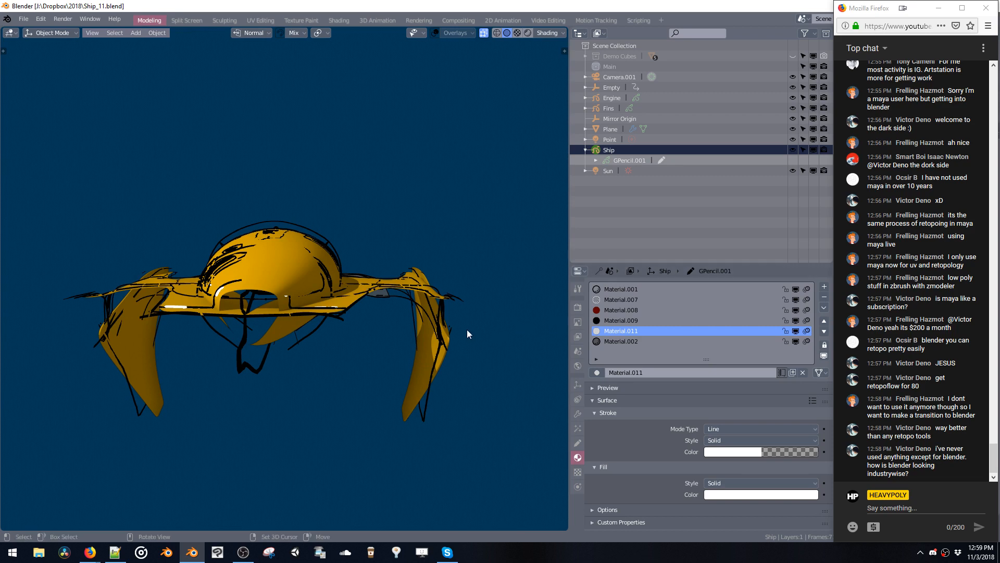
{"action": "mouse_move", "coordinate": [467, 329]}
{"action": "middle_mouse_down"}
{"action": "mouse_move", "coordinate": [421, 338]}
{"action": "mouse_move", "coordinate": [350, 330]}
{"action": "mouse_move", "coordinate": [427, 326]}
{"action": "mouse_move", "coordinate": [431, 313]}
{"action": "mouse_move", "coordinate": [419, 314]}
{"action": "mouse_move", "coordinate": [458, 340]}
{"action": "middle_mouse_up"}
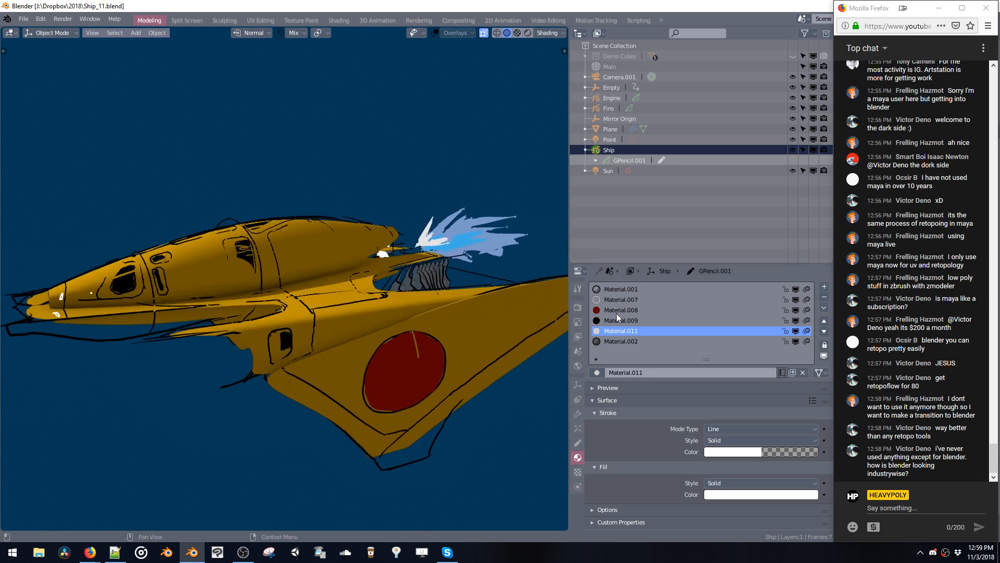
Put the Ship object into Draw mode, try a narrow white filled stroke on the wing beside the red circle and undo it.
{"action": "key", "text": "ctrl+Tab"}
{"action": "left_click", "coordinate": [415, 310]}
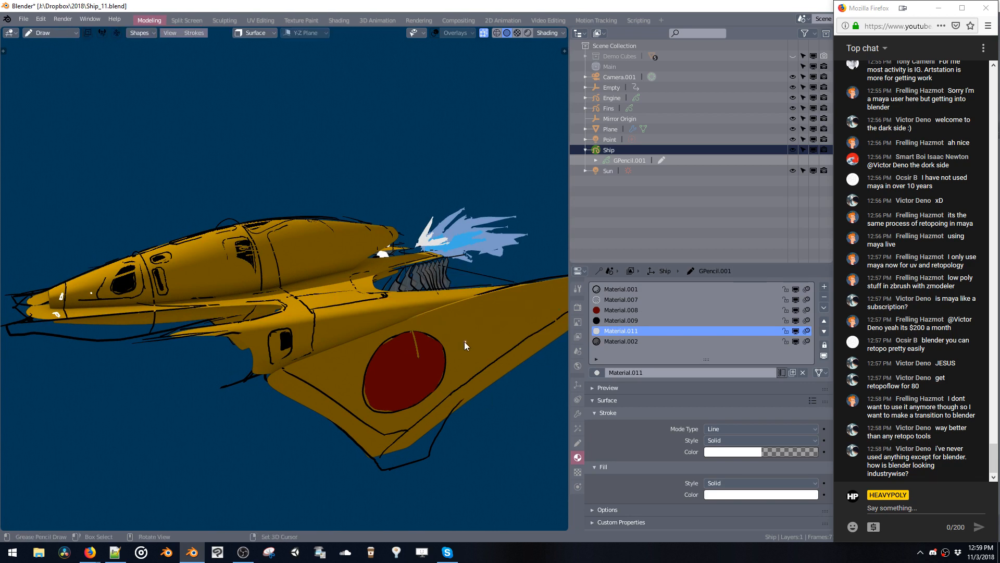
{"action": "middle_click_drag", "start_coordinate": [465, 346], "coordinate": [415, 334]}
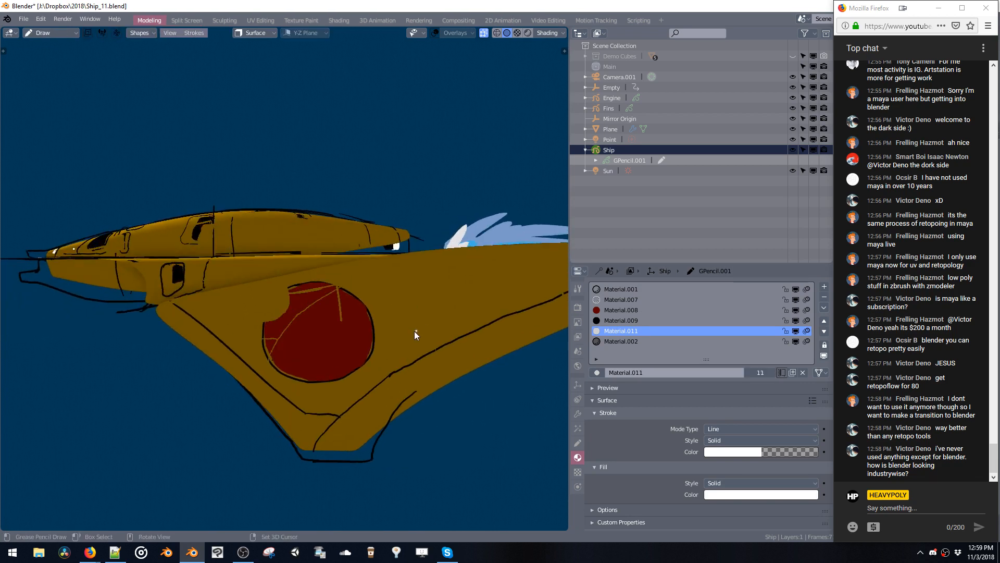
{"action": "mouse_move", "coordinate": [410, 353]}
{"action": "left_mouse_down"}
{"action": "mouse_move", "coordinate": [398, 309]}
{"action": "mouse_move", "coordinate": [411, 352]}
{"action": "left_mouse_up"}
{"action": "key", "text": "ctrl+z"}
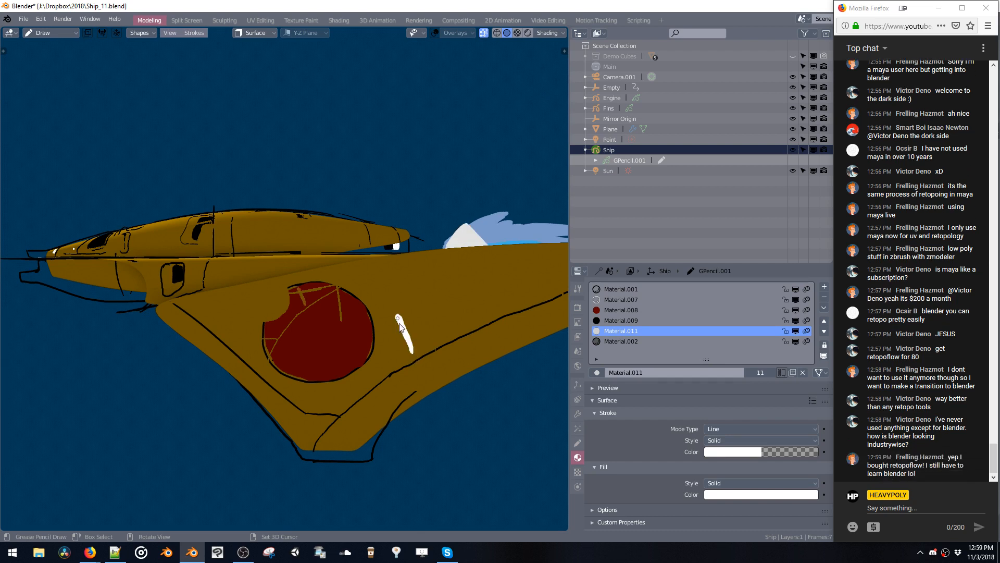
Undo the white filled stroke on the wing and try a new narrow one beside the red circle.
{"action": "mouse_move", "coordinate": [411, 353]}
{"action": "middle_mouse_down"}
{"action": "mouse_move", "coordinate": [393, 322]}
{"action": "mouse_move", "coordinate": [400, 333]}
{"action": "middle_mouse_up"}
{"action": "key", "text": "ctrl+z"}
{"action": "left_click_drag", "start_coordinate": [414, 364], "coordinate": [401, 323]}
{"action": "scroll", "coordinate": [415, 317], "scroll_direction": "down", "scroll_amount": 5}
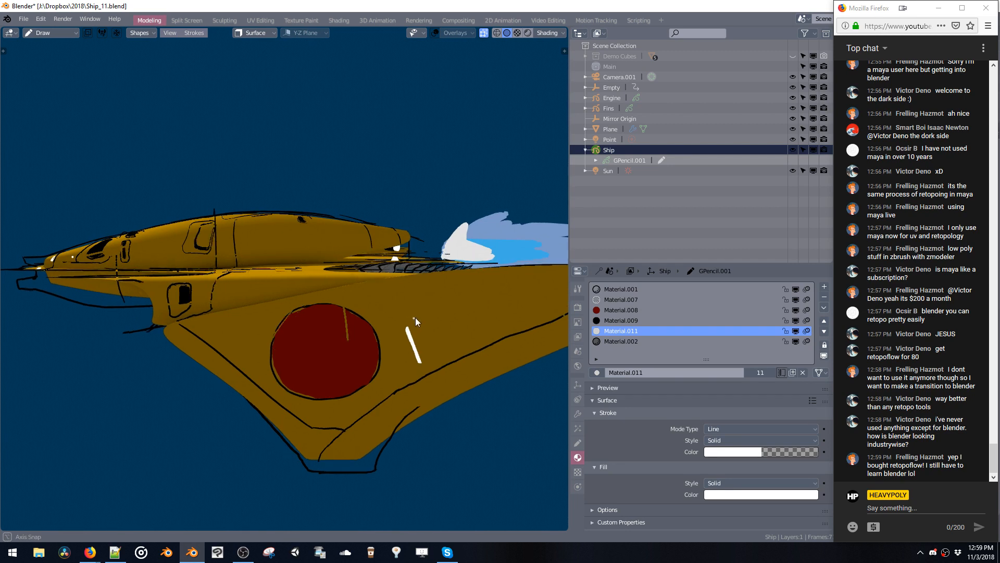
Return the Ship object to grease pencil Edit Mode and select the black nozzle shape at the ship's rear.
{"action": "mouse_move", "coordinate": [436, 404]}
{"action": "middle_mouse_down"}
{"action": "mouse_move", "coordinate": [454, 360]}
{"action": "mouse_move", "coordinate": [428, 344]}
{"action": "mouse_move", "coordinate": [361, 335]}
{"action": "mouse_move", "coordinate": [504, 354]}
{"action": "mouse_move", "coordinate": [493, 386]}
{"action": "mouse_move", "coordinate": [408, 381]}
{"action": "mouse_move", "coordinate": [379, 308]}
{"action": "mouse_move", "coordinate": [290, 296]}
{"action": "mouse_move", "coordinate": [406, 298]}
{"action": "mouse_move", "coordinate": [431, 271]}
{"action": "mouse_move", "coordinate": [417, 265]}
{"action": "mouse_move", "coordinate": [431, 296]}
{"action": "mouse_move", "coordinate": [436, 263]}
{"action": "mouse_move", "coordinate": [396, 258]}
{"action": "mouse_move", "coordinate": [424, 248]}
{"action": "mouse_move", "coordinate": [486, 287]}
{"action": "mouse_move", "coordinate": [436, 302]}
{"action": "mouse_move", "coordinate": [305, 278]}
{"action": "mouse_move", "coordinate": [218, 230]}
{"action": "mouse_move", "coordinate": [280, 255]}
{"action": "mouse_move", "coordinate": [402, 267]}
{"action": "mouse_move", "coordinate": [433, 282]}
{"action": "mouse_move", "coordinate": [208, 235]}
{"action": "mouse_move", "coordinate": [224, 171]}
{"action": "mouse_move", "coordinate": [272, 190]}
{"action": "mouse_move", "coordinate": [351, 196]}
{"action": "mouse_move", "coordinate": [234, 194]}
{"action": "mouse_move", "coordinate": [254, 246]}
{"action": "mouse_move", "coordinate": [230, 228]}
{"action": "mouse_move", "coordinate": [247, 261]}
{"action": "mouse_move", "coordinate": [230, 252]}
{"action": "mouse_move", "coordinate": [233, 239]}
{"action": "mouse_move", "coordinate": [330, 280]}
{"action": "mouse_move", "coordinate": [401, 242]}
{"action": "mouse_move", "coordinate": [417, 254]}
{"action": "mouse_move", "coordinate": [446, 214]}
{"action": "mouse_move", "coordinate": [410, 196]}
{"action": "mouse_move", "coordinate": [305, 179]}
{"action": "mouse_move", "coordinate": [213, 211]}
{"action": "mouse_move", "coordinate": [220, 233]}
{"action": "mouse_move", "coordinate": [267, 204]}
{"action": "mouse_move", "coordinate": [252, 212]}
{"action": "mouse_move", "coordinate": [314, 224]}
{"action": "mouse_move", "coordinate": [318, 270]}
{"action": "mouse_move", "coordinate": [336, 278]}
{"action": "mouse_move", "coordinate": [355, 256]}
{"action": "mouse_move", "coordinate": [342, 232]}
{"action": "mouse_move", "coordinate": [260, 192]}
{"action": "mouse_move", "coordinate": [255, 207]}
{"action": "mouse_move", "coordinate": [254, 191]}
{"action": "mouse_move", "coordinate": [302, 201]}
{"action": "mouse_move", "coordinate": [285, 208]}
{"action": "middle_mouse_up"}
{"action": "key", "text": "ctrl+Tab"}
{"action": "left_click", "coordinate": [230, 289]}
{"action": "key", "text": "ctrl+Tab"}
{"action": "left_click", "coordinate": [261, 135]}
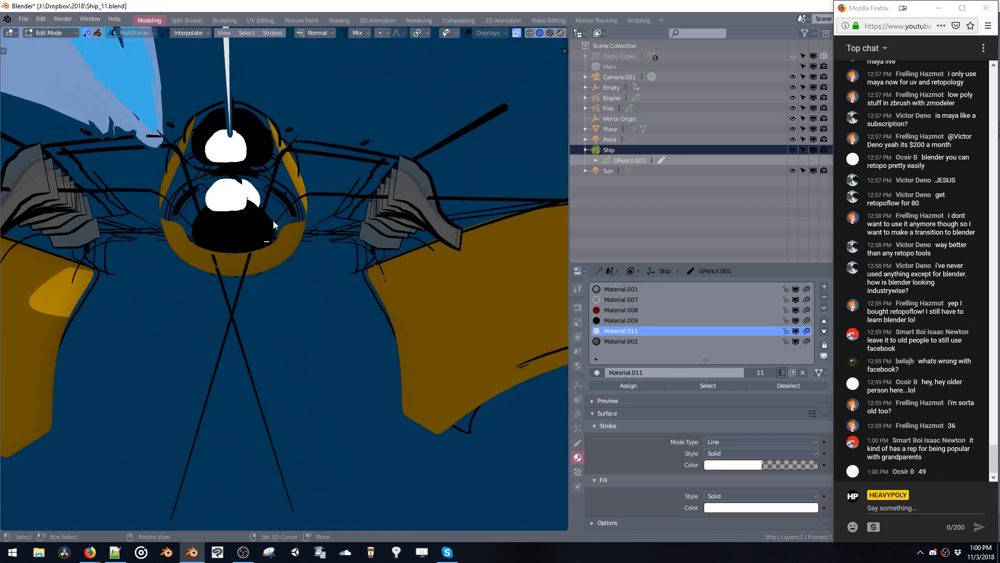
{"action": "left_click", "coordinate": [269, 219]}
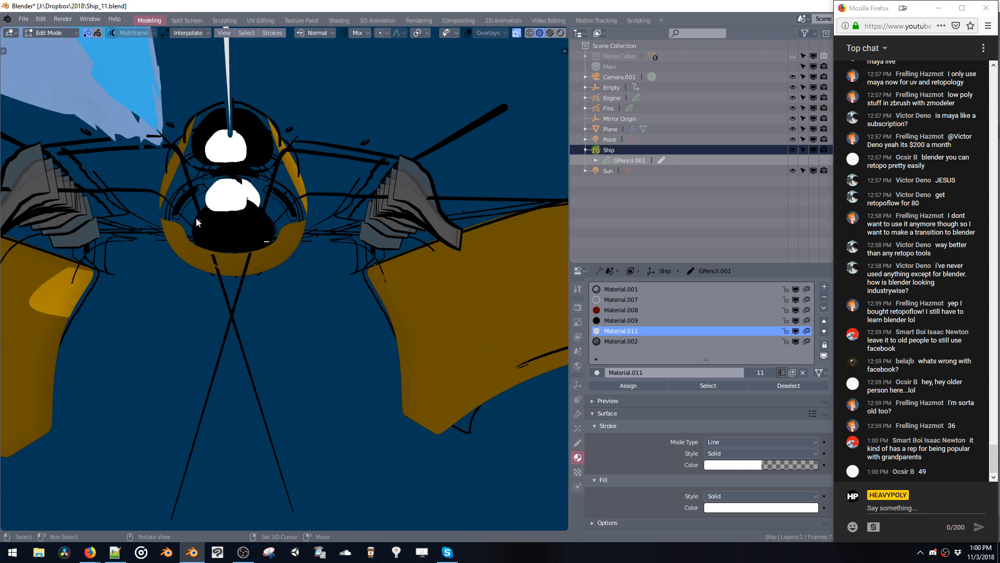
{"action": "middle_click_drag", "start_coordinate": [194, 233], "coordinate": [181, 289]}
{"action": "mouse_move", "coordinate": [197, 276]}
{"action": "middle_mouse_down"}
{"action": "mouse_move", "coordinate": [258, 255]}
{"action": "mouse_move", "coordinate": [243, 236]}
{"action": "mouse_move", "coordinate": [261, 230]}
{"action": "mouse_move", "coordinate": [460, 273]}
{"action": "mouse_move", "coordinate": [434, 264]}
{"action": "middle_mouse_up"}
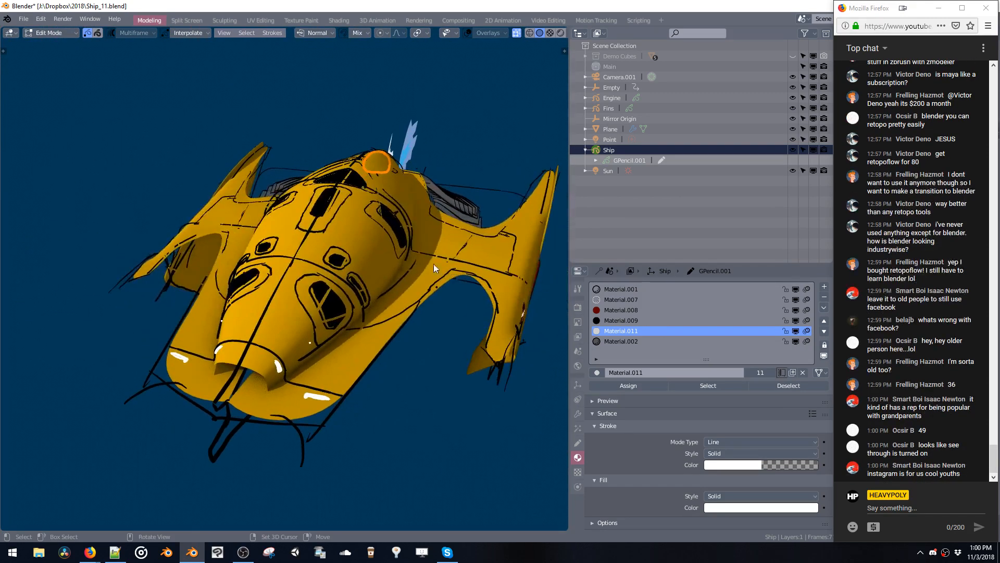
{"action": "mouse_move", "coordinate": [383, 239]}
{"action": "middle_mouse_down"}
{"action": "mouse_move", "coordinate": [302, 207]}
{"action": "mouse_move", "coordinate": [192, 197]}
{"action": "mouse_move", "coordinate": [204, 190]}
{"action": "middle_mouse_up"}
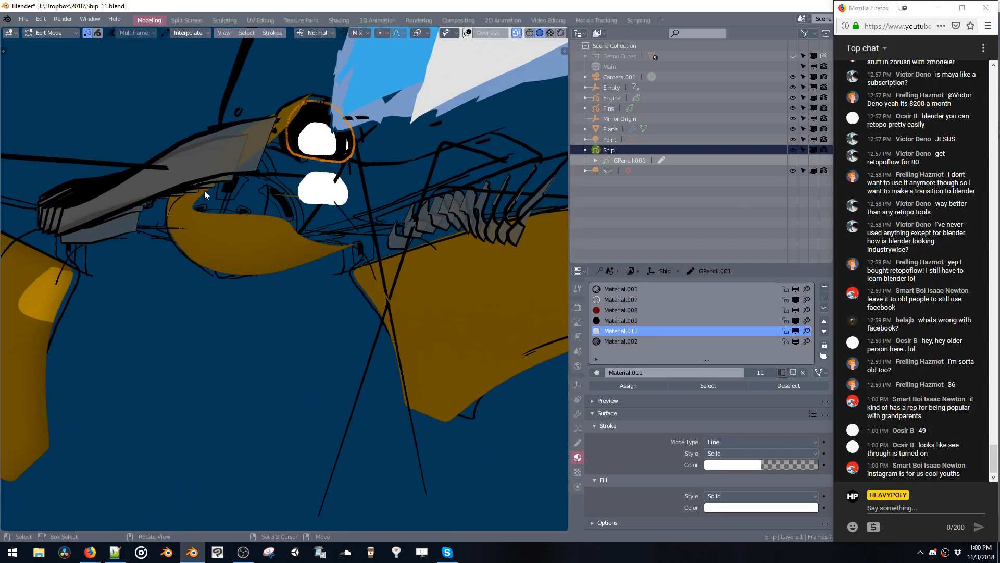
Examine the viewport overlay options for grease pencil and the transform and view settings.
{"action": "left_click", "coordinate": [487, 33]}
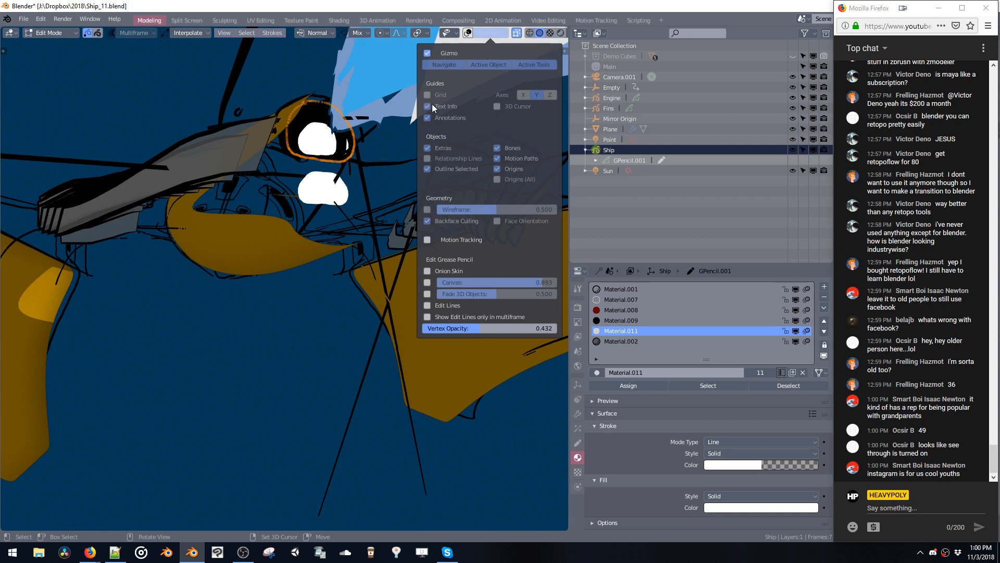
{"action": "mouse_move", "coordinate": [406, 218]}
{"action": "middle_mouse_down"}
{"action": "mouse_move", "coordinate": [266, 173]}
{"action": "mouse_move", "coordinate": [283, 185]}
{"action": "mouse_move", "coordinate": [324, 202]}
{"action": "mouse_move", "coordinate": [282, 152]}
{"action": "mouse_move", "coordinate": [263, 148]}
{"action": "mouse_move", "coordinate": [367, 242]}
{"action": "mouse_move", "coordinate": [418, 180]}
{"action": "middle_mouse_up"}
{"action": "key", "text": "n"}
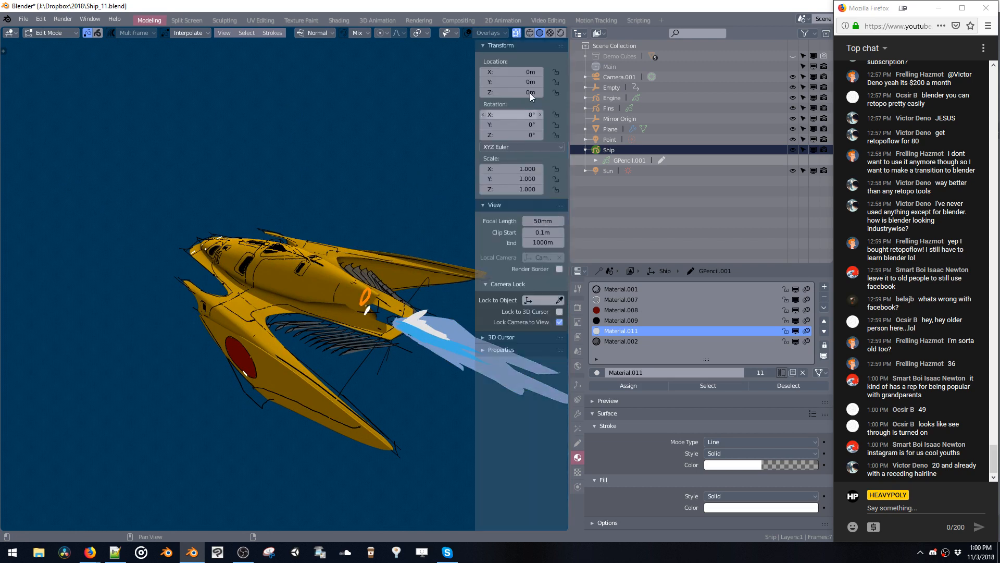
{"action": "left_click", "coordinate": [488, 34]}
{"action": "key", "text": "n"}
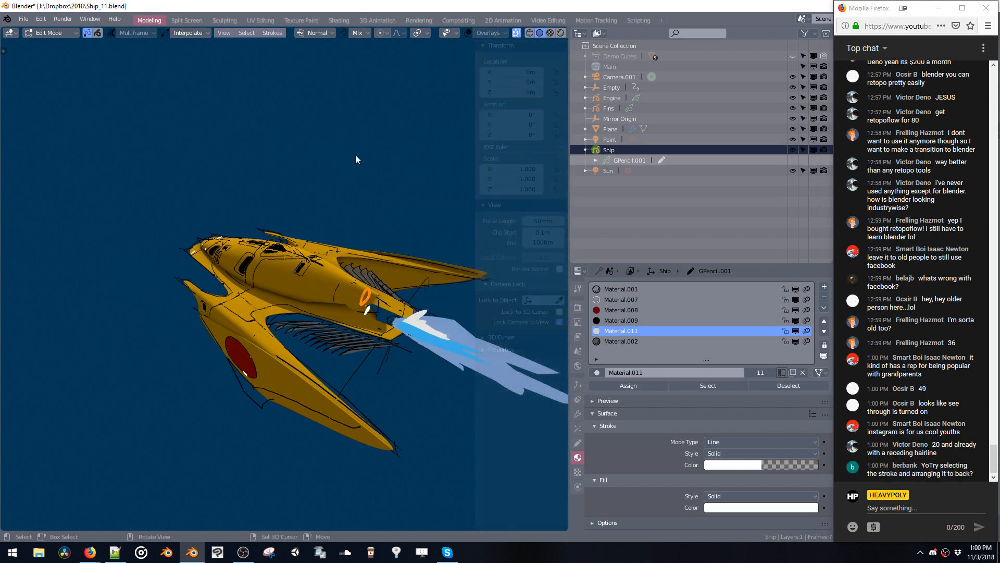
{"action": "left_click", "coordinate": [478, 33]}
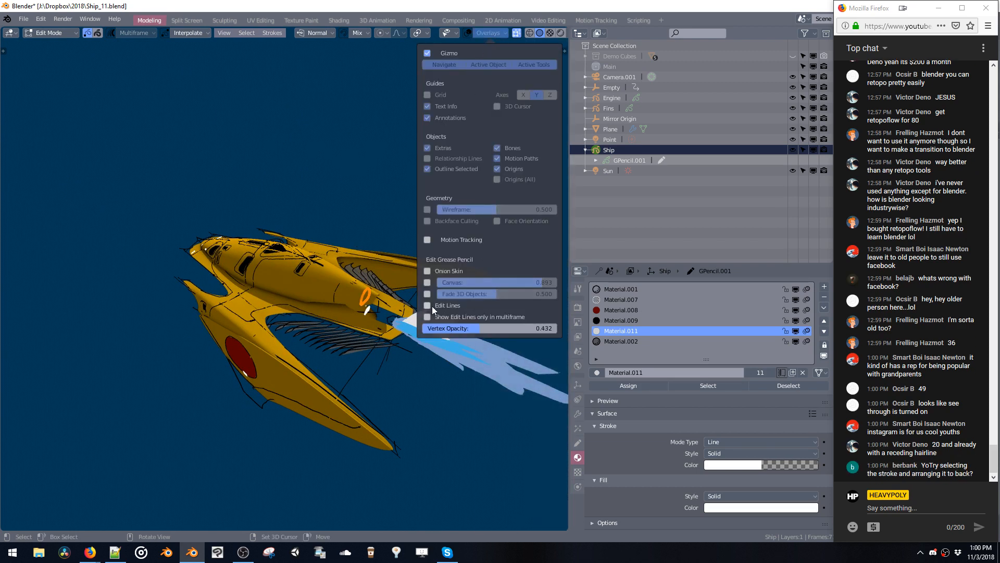
{"action": "scroll", "coordinate": [542, 32], "scroll_direction": "down", "scroll_amount": 3}
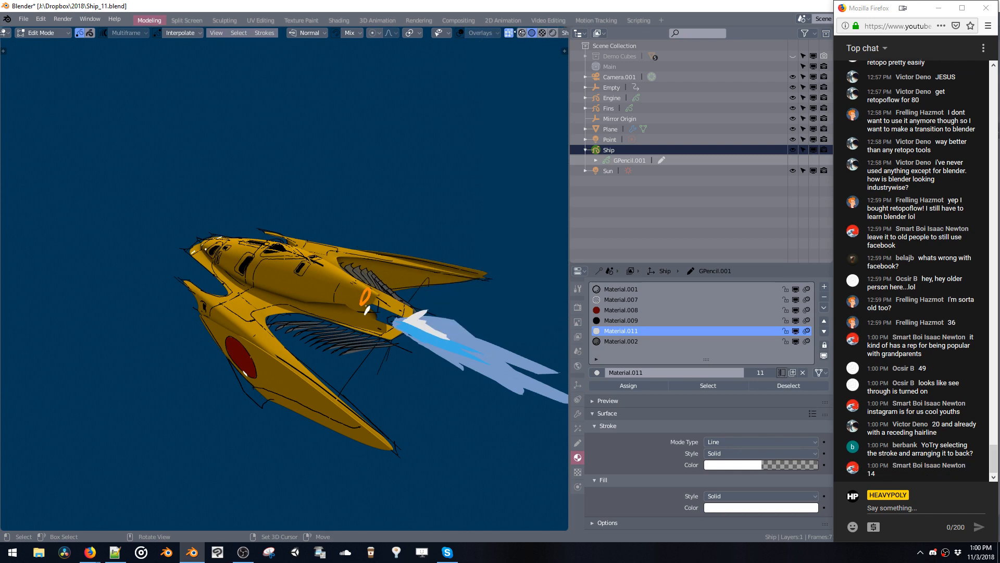
Set the viewport cavity samples to 23 and the cavity distance to 0.054.
{"action": "left_click", "coordinate": [545, 33]}
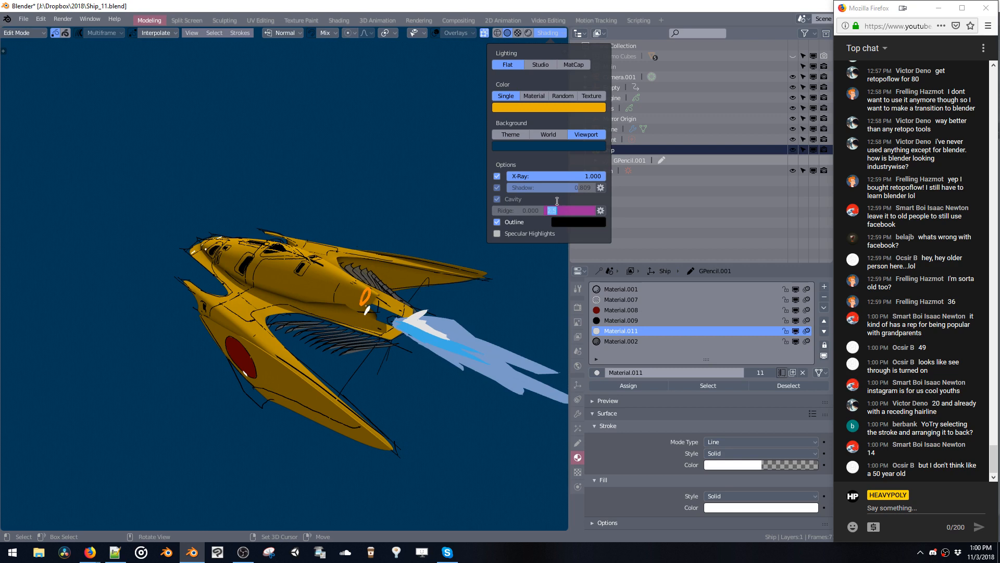
{"action": "left_click", "coordinate": [602, 210]}
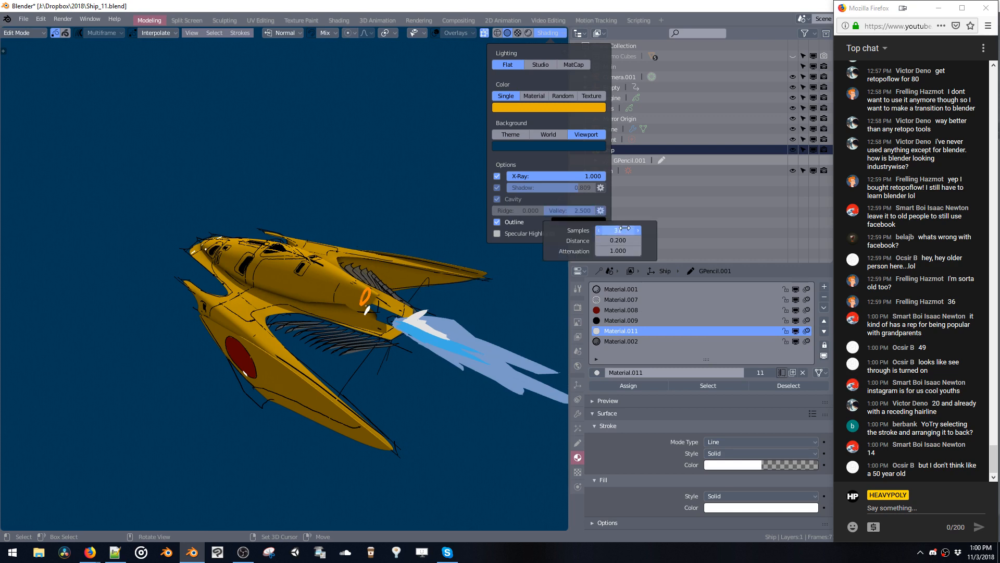
{"action": "left_click_drag", "start_coordinate": [624, 228], "coordinate": [600, 241]}
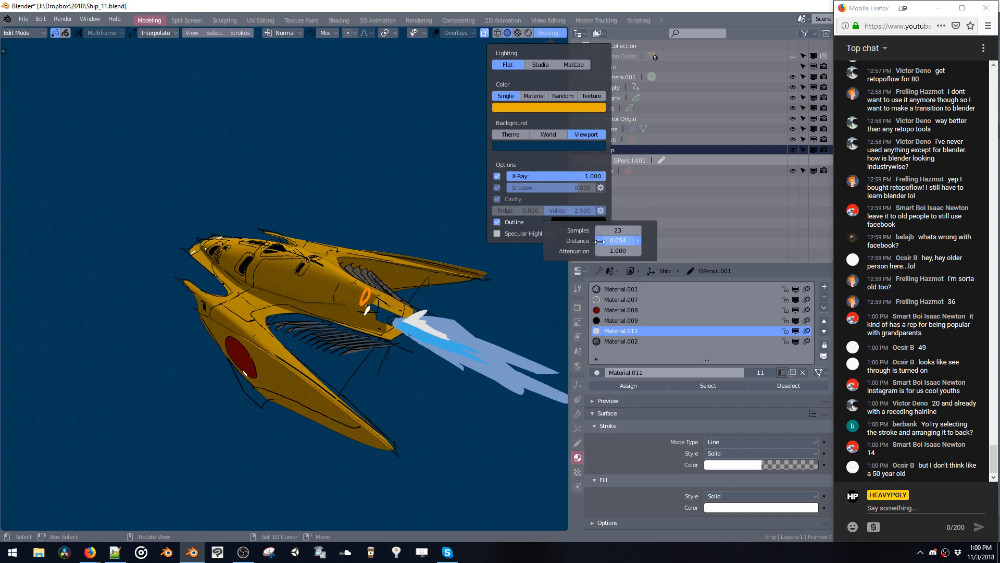
Set the cavity distance to 0.368, then try other attenuation and valley strengths while viewing the exhaust nozzles.
{"action": "mouse_move", "coordinate": [371, 280]}
{"action": "middle_mouse_down"}
{"action": "mouse_move", "coordinate": [352, 277]}
{"action": "mouse_move", "coordinate": [307, 227]}
{"action": "mouse_move", "coordinate": [309, 184]}
{"action": "mouse_move", "coordinate": [352, 211]}
{"action": "middle_mouse_up"}
{"action": "scroll", "coordinate": [310, 184], "scroll_direction": "up", "scroll_amount": 5}
{"action": "left_click", "coordinate": [551, 33]}
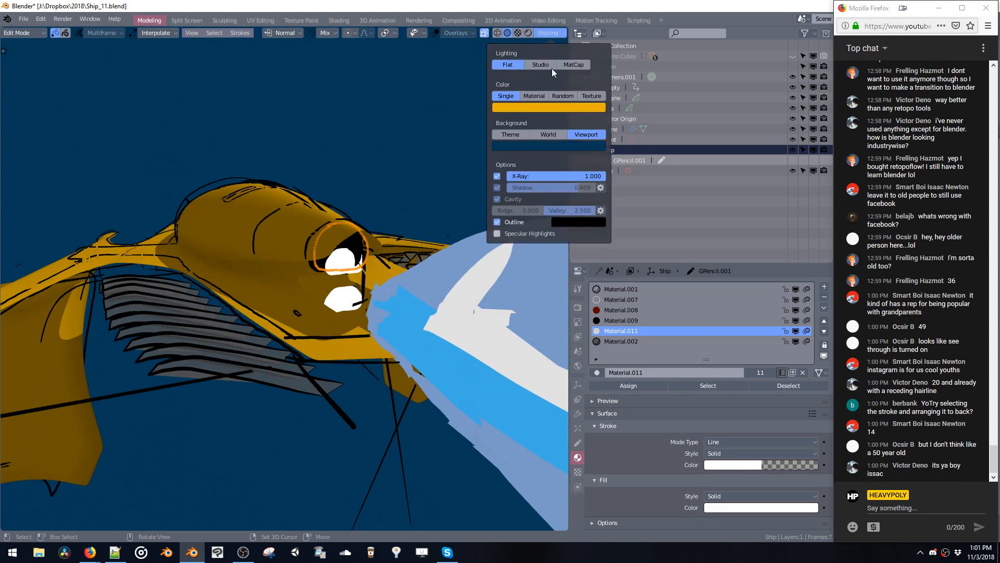
{"action": "left_click", "coordinate": [561, 211]}
{"action": "left_click", "coordinate": [601, 211]}
{"action": "mouse_move", "coordinate": [620, 240]}
{"action": "left_mouse_down"}
{"action": "mouse_move", "coordinate": [638, 237]}
{"action": "mouse_move", "coordinate": [637, 251]}
{"action": "left_mouse_up"}
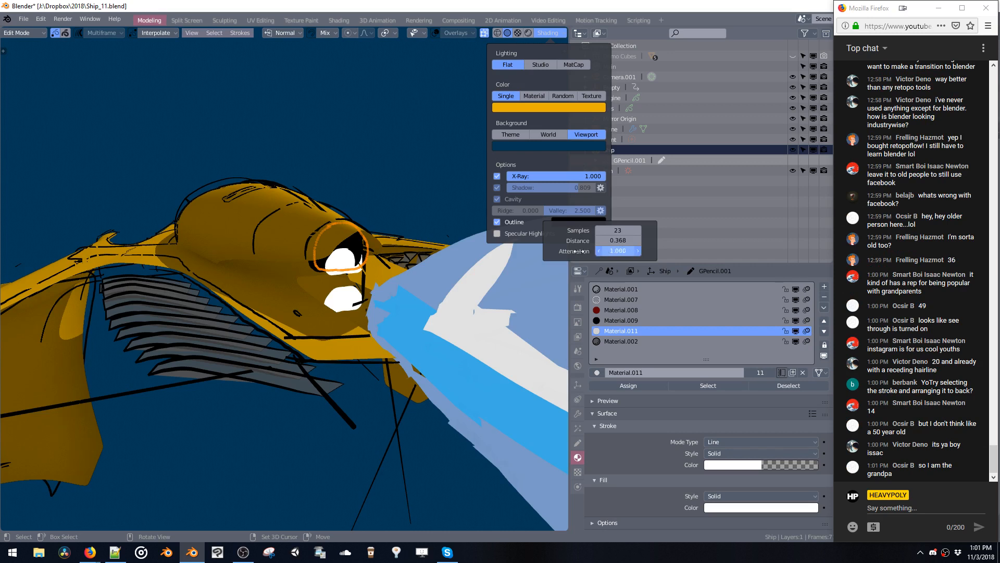
{"action": "mouse_move", "coordinate": [575, 252]}
{"action": "left_mouse_down"}
{"action": "mouse_move", "coordinate": [620, 241]}
{"action": "mouse_move", "coordinate": [592, 243]}
{"action": "left_mouse_up"}
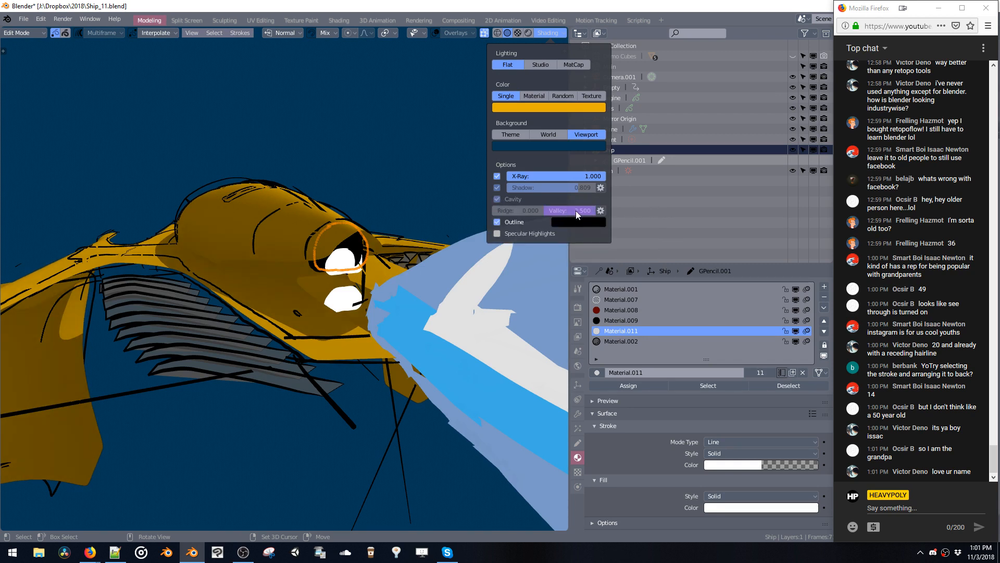
{"action": "left_click_drag", "start_coordinate": [579, 206], "coordinate": [672, 208]}
Try pure white and pure red as the viewport outline color, then return it to black.
{"action": "left_click", "coordinate": [570, 223]}
{"action": "left_click_drag", "start_coordinate": [616, 155], "coordinate": [657, 155]}
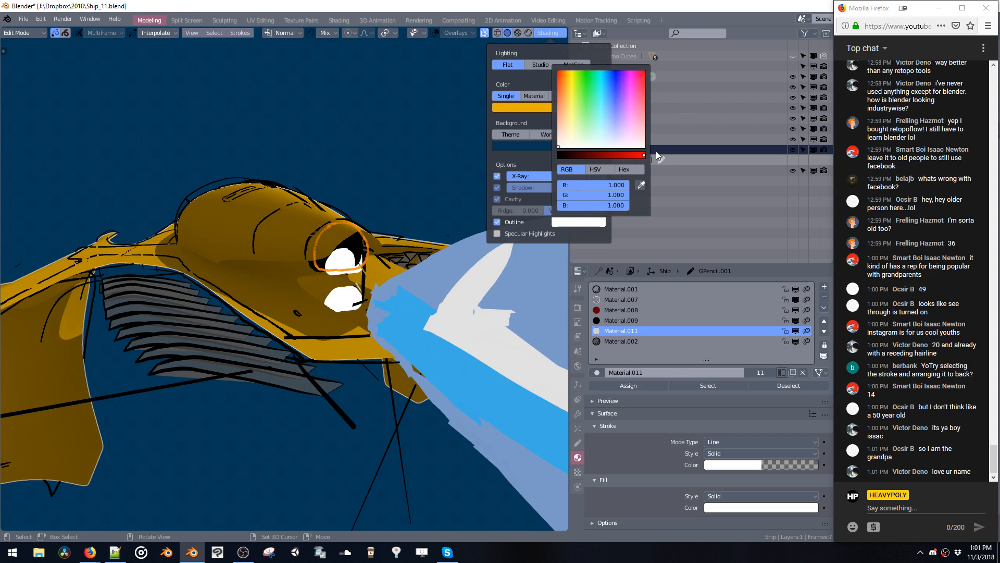
{"action": "left_click_drag", "start_coordinate": [567, 136], "coordinate": [549, 55]}
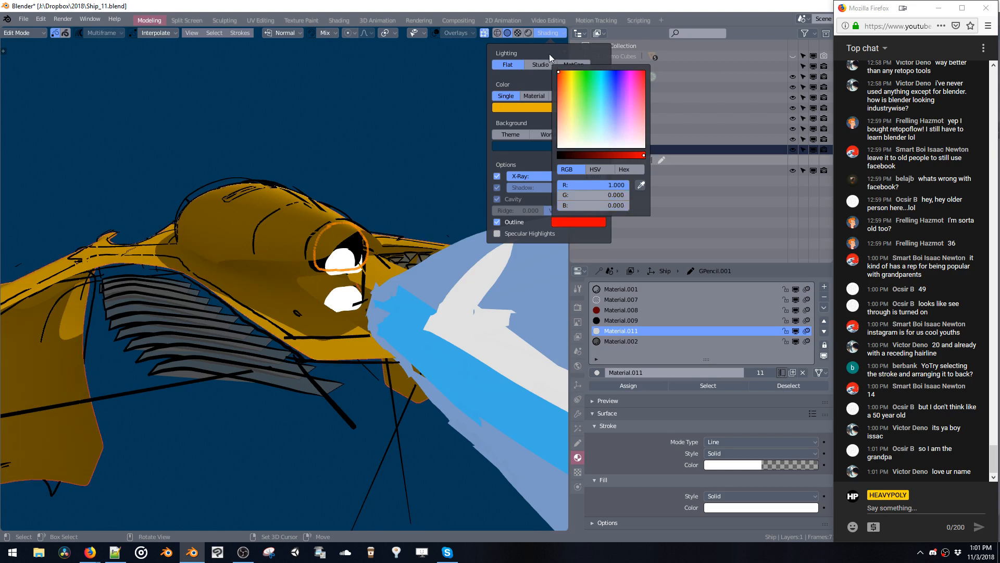
{"action": "mouse_move", "coordinate": [322, 159]}
{"action": "middle_mouse_down"}
{"action": "mouse_move", "coordinate": [452, 170]}
{"action": "mouse_move", "coordinate": [459, 217]}
{"action": "mouse_move", "coordinate": [519, 199]}
{"action": "mouse_move", "coordinate": [454, 155]}
{"action": "middle_mouse_up"}
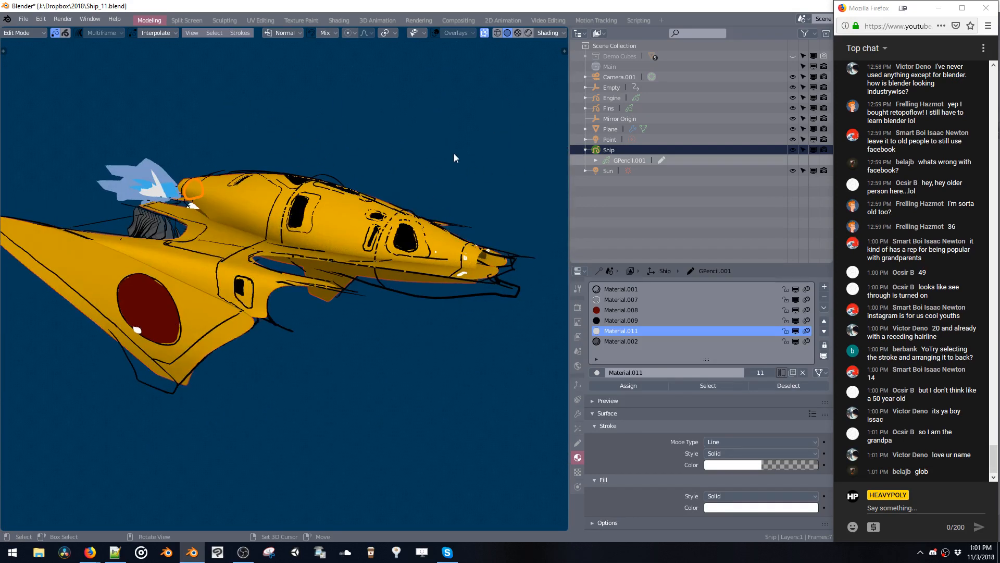
{"action": "left_click", "coordinate": [545, 34]}
{"action": "left_click", "coordinate": [587, 223]}
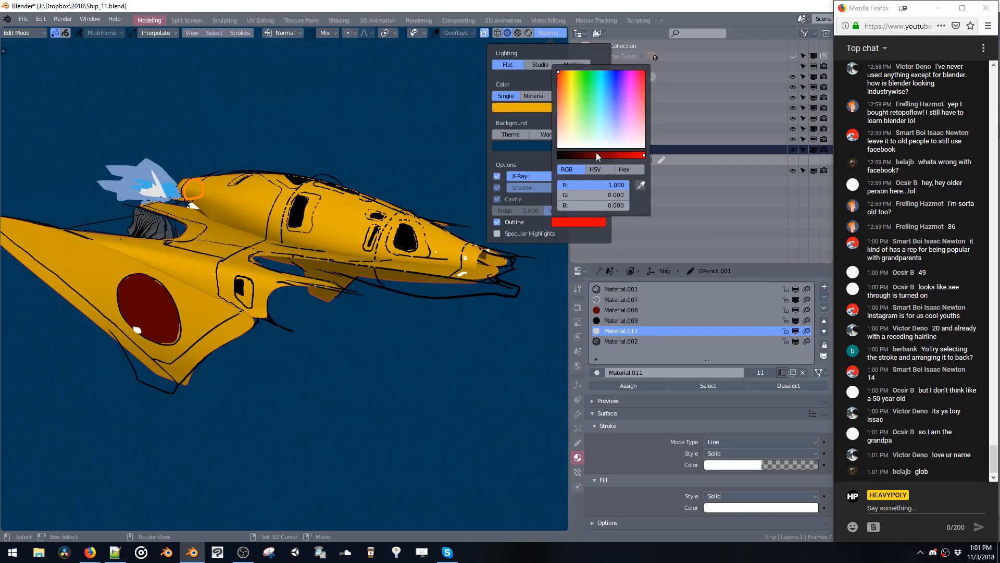
{"action": "left_click_drag", "start_coordinate": [596, 154], "coordinate": [509, 145]}
{"action": "middle_click_drag", "start_coordinate": [411, 162], "coordinate": [317, 159]}
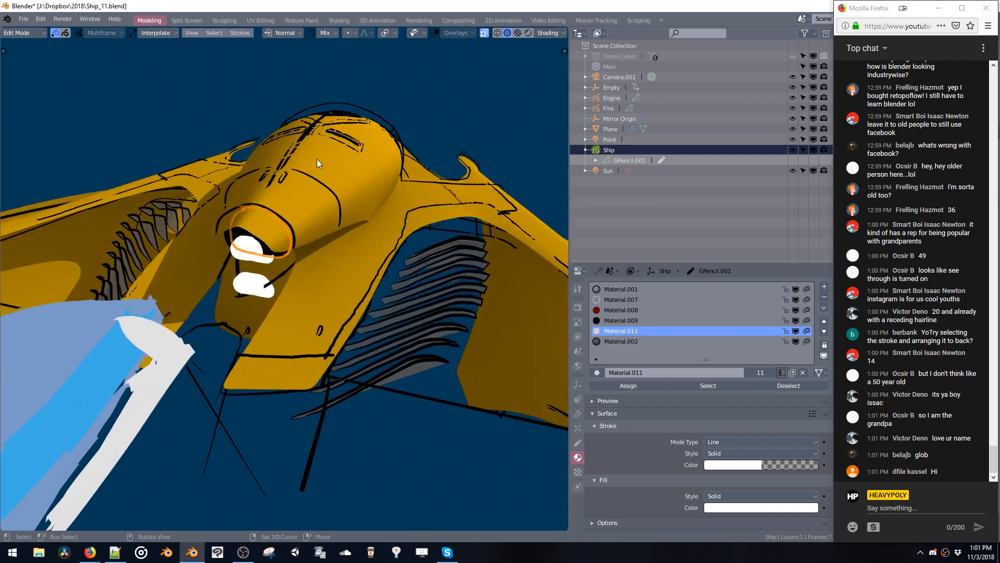
Compare the viewport shading with and without Outline, and leave Outline turned off.
{"action": "left_click", "coordinate": [542, 33]}
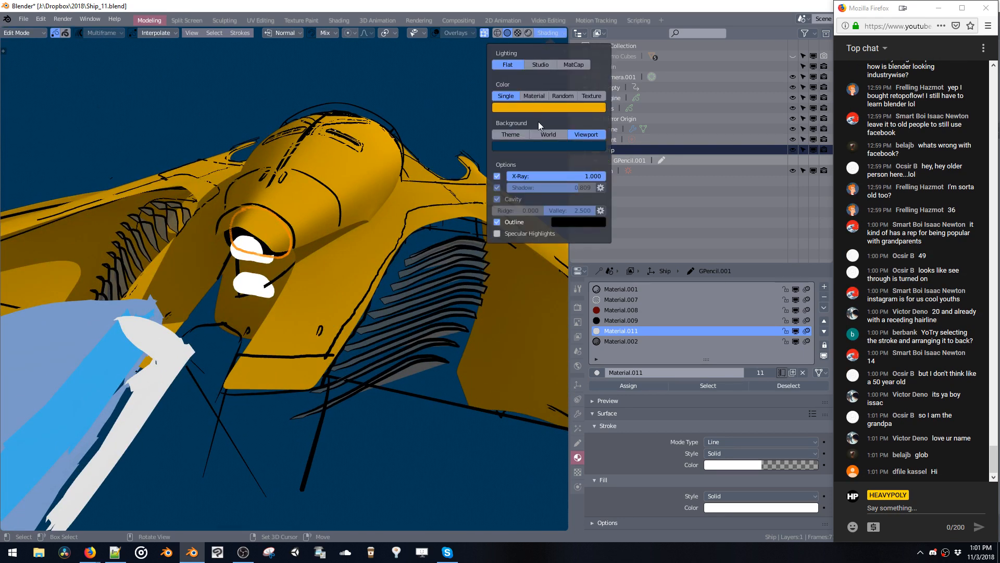
{"action": "left_click", "coordinate": [498, 219]}
{"action": "left_click", "coordinate": [497, 223]}
{"action": "left_click", "coordinate": [498, 223]}
{"action": "left_click", "coordinate": [498, 223]}
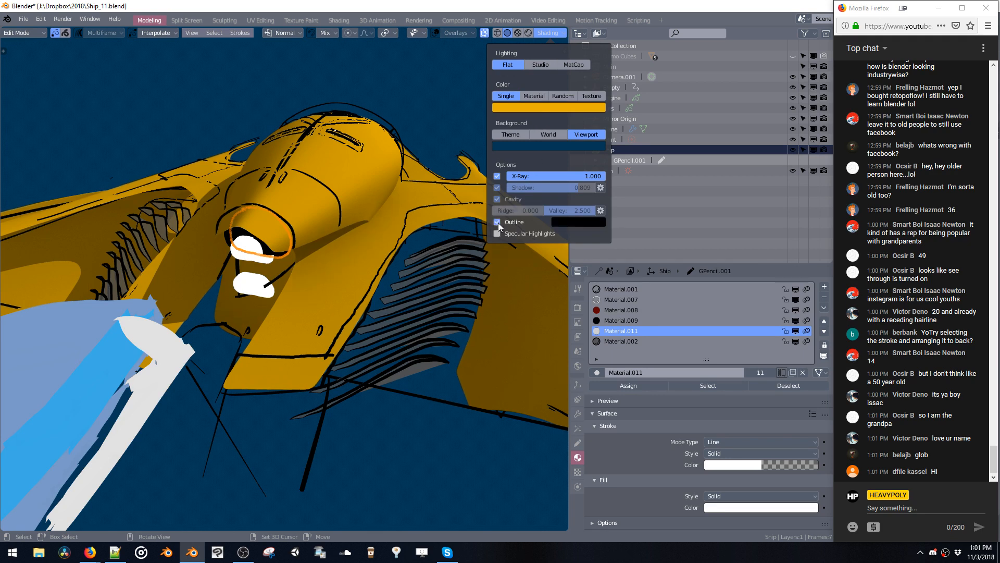
{"action": "left_click", "coordinate": [498, 223]}
Toggle the viewport Shadow option off and on to compare the ship's shading, leaving it enabled.
{"action": "left_click", "coordinate": [497, 188]}
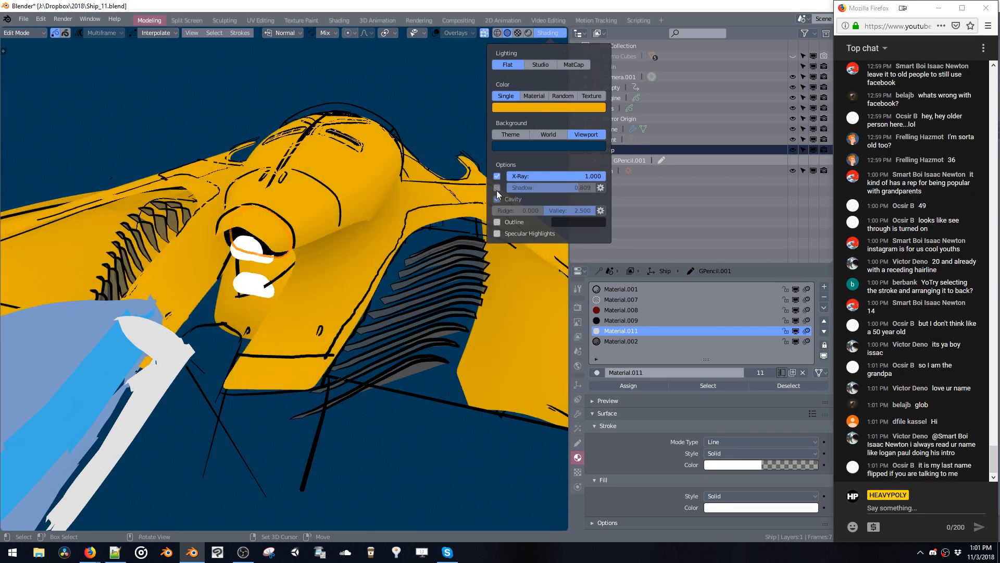
{"action": "left_click", "coordinate": [497, 191]}
{"action": "left_click", "coordinate": [497, 190]}
{"action": "left_click", "coordinate": [498, 189]}
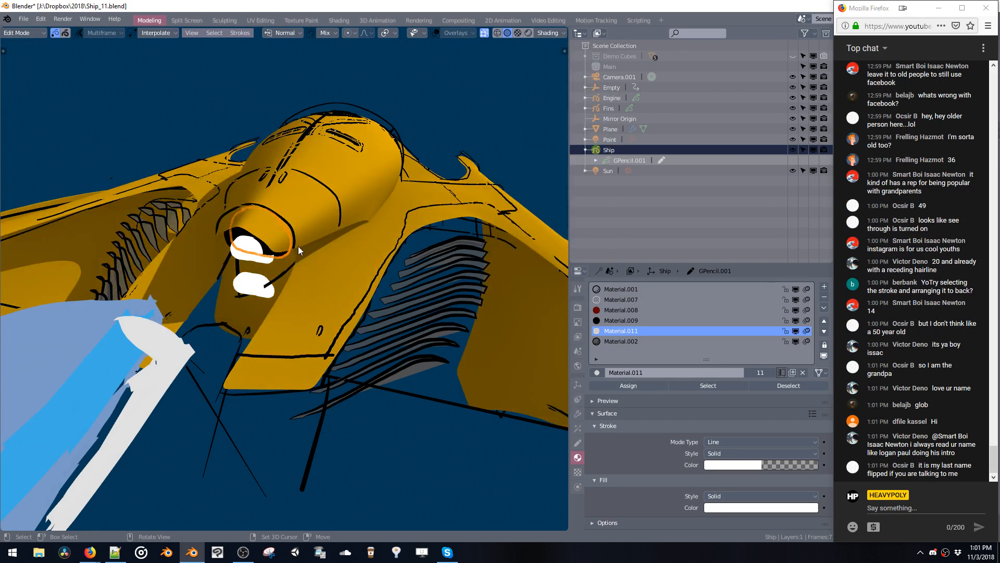
In grease pencil Edit Mode, select the lower ends of the crossed lines beneath the hull and move them up about 0.51 m along Z.
{"action": "middle_click_drag", "start_coordinate": [298, 246], "coordinate": [320, 271]}
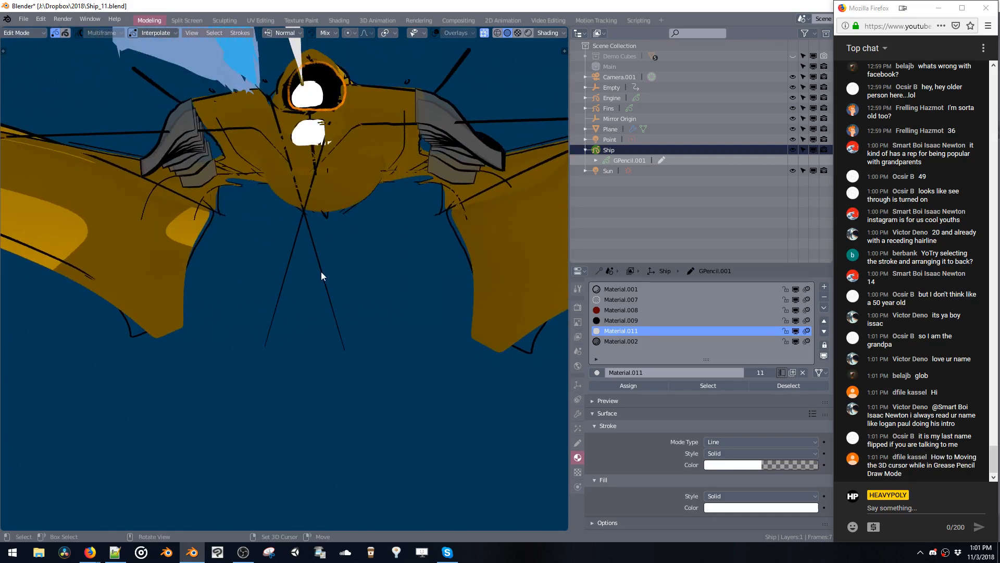
{"action": "key", "text": "Tab"}
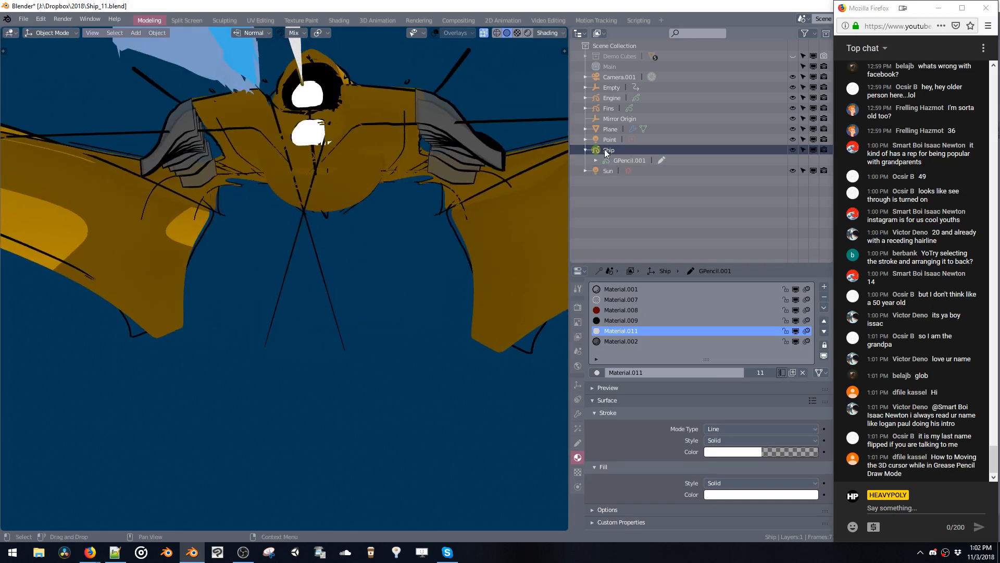
{"action": "key", "text": "ctrl+Tab"}
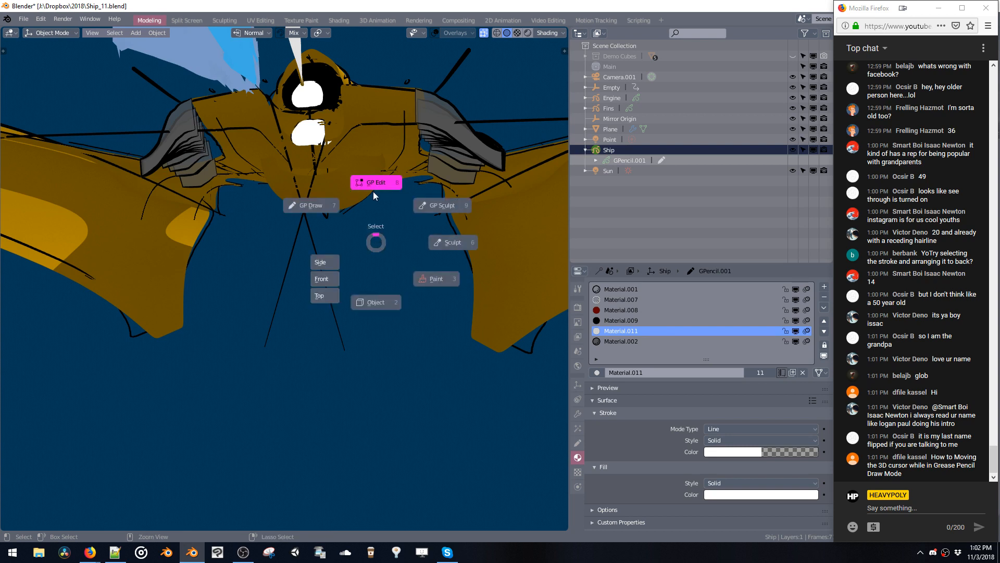
{"action": "left_click", "coordinate": [366, 155]}
{"action": "left_click_drag", "start_coordinate": [327, 326], "coordinate": [365, 358]}
{"action": "key", "text": "g"}
{"action": "key", "text": "z"}
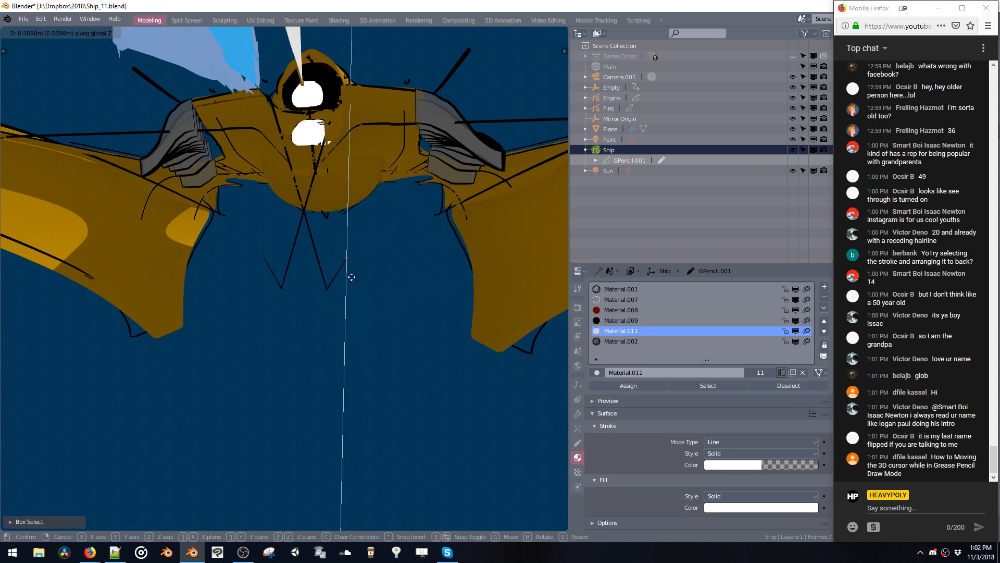
{"action": "left_click", "coordinate": [351, 276]}
{"action": "left_click_drag", "start_coordinate": [307, 259], "coordinate": [364, 303]}
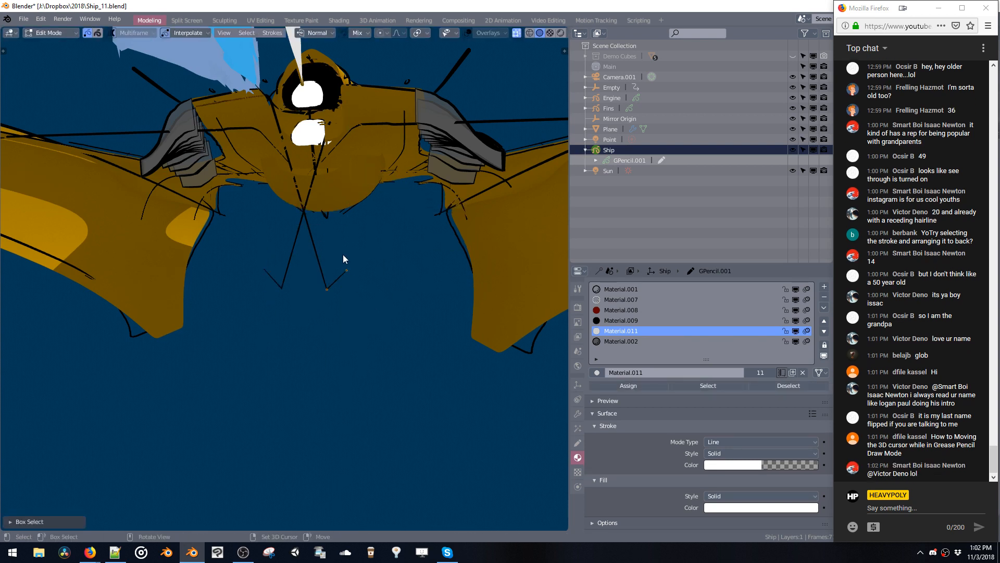
Put the Ship object back into Draw mode and try a white filled shape on the wing beside the red circle.
{"action": "mouse_move", "coordinate": [341, 261]}
{"action": "middle_mouse_down"}
{"action": "mouse_move", "coordinate": [330, 250]}
{"action": "mouse_move", "coordinate": [264, 250]}
{"action": "mouse_move", "coordinate": [240, 279]}
{"action": "mouse_move", "coordinate": [265, 333]}
{"action": "mouse_move", "coordinate": [336, 304]}
{"action": "mouse_move", "coordinate": [374, 330]}
{"action": "mouse_move", "coordinate": [490, 306]}
{"action": "mouse_move", "coordinate": [405, 270]}
{"action": "mouse_move", "coordinate": [385, 242]}
{"action": "mouse_move", "coordinate": [329, 230]}
{"action": "middle_mouse_up"}
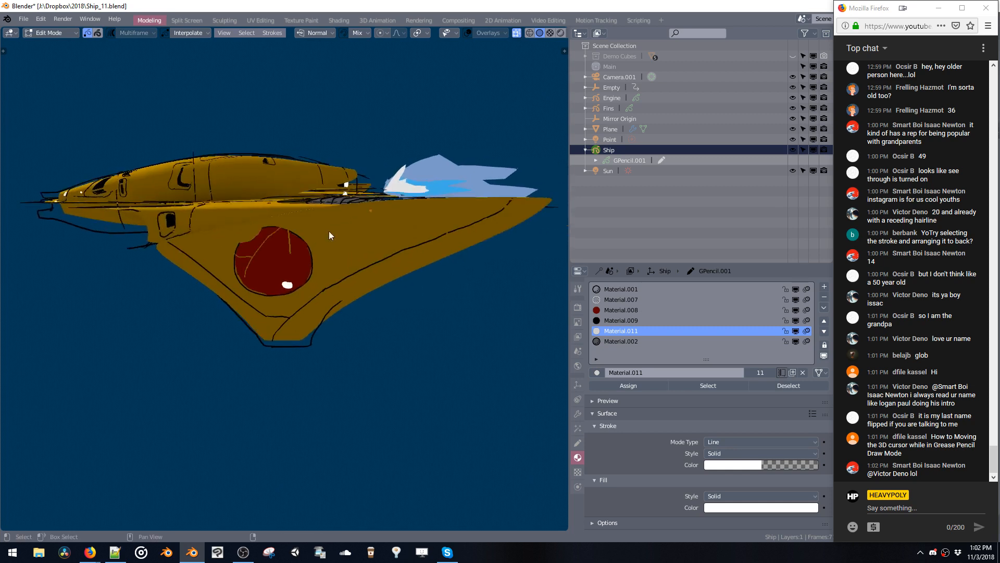
{"action": "key", "text": "ctrl+Tab"}
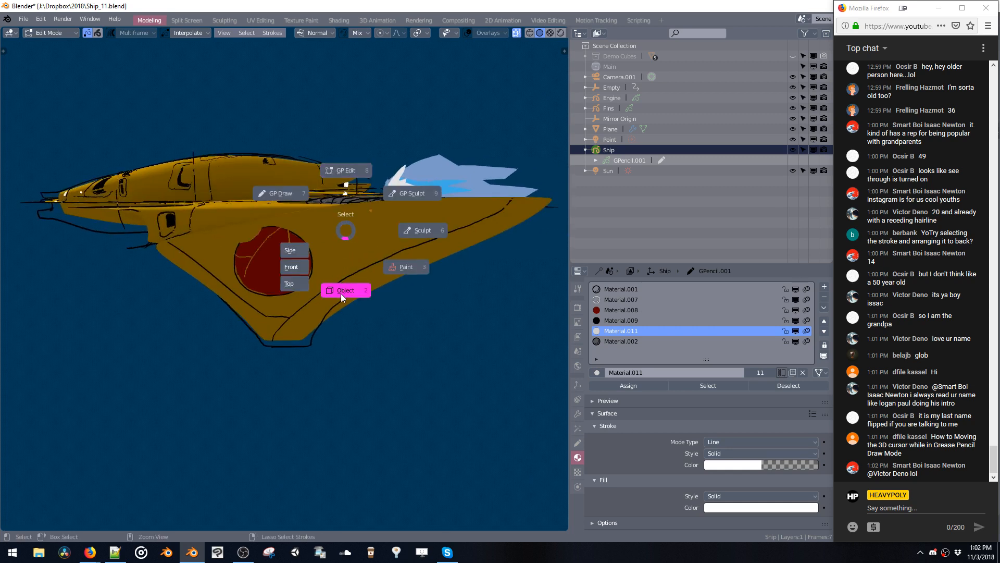
{"action": "left_click", "coordinate": [299, 202]}
{"action": "scroll", "coordinate": [317, 218], "scroll_direction": "up", "scroll_amount": 4}
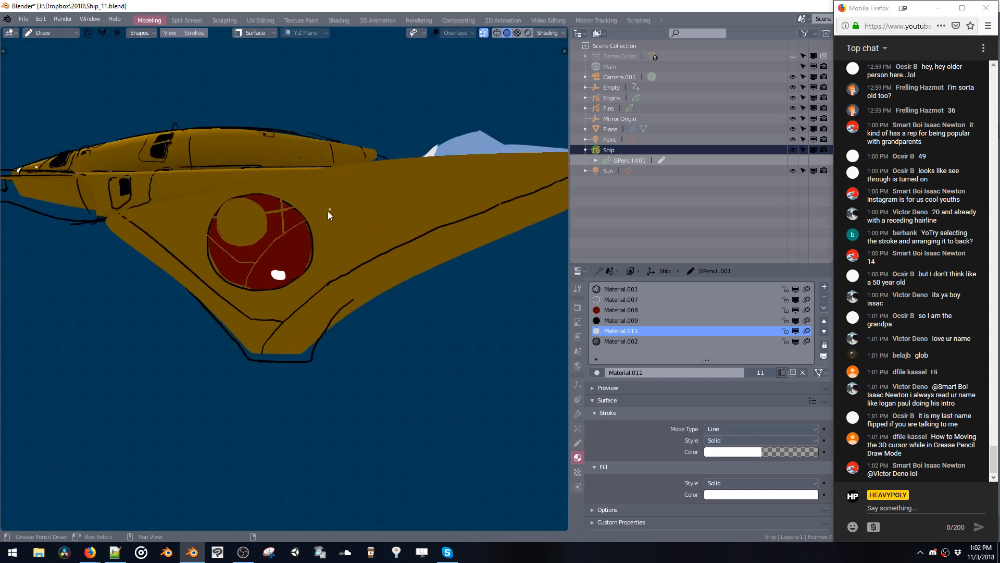
{"action": "mouse_move", "coordinate": [327, 211]}
{"action": "middle_mouse_down"}
{"action": "mouse_move", "coordinate": [327, 236]}
{"action": "mouse_move", "coordinate": [320, 229]}
{"action": "middle_mouse_up"}
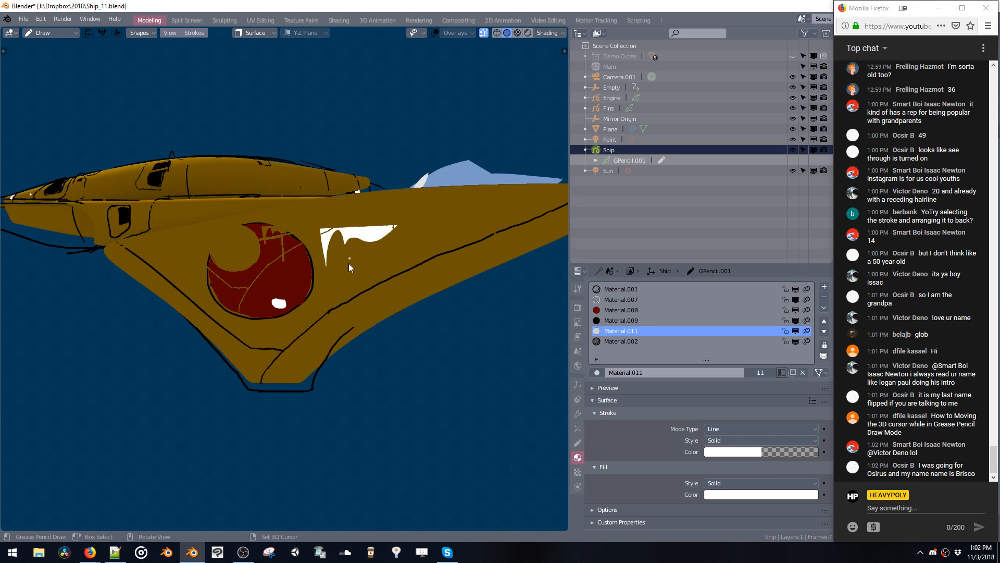
{"action": "mouse_move", "coordinate": [346, 264]}
{"action": "middle_mouse_down"}
{"action": "mouse_move", "coordinate": [377, 258]}
{"action": "mouse_move", "coordinate": [354, 268]}
{"action": "middle_mouse_up"}
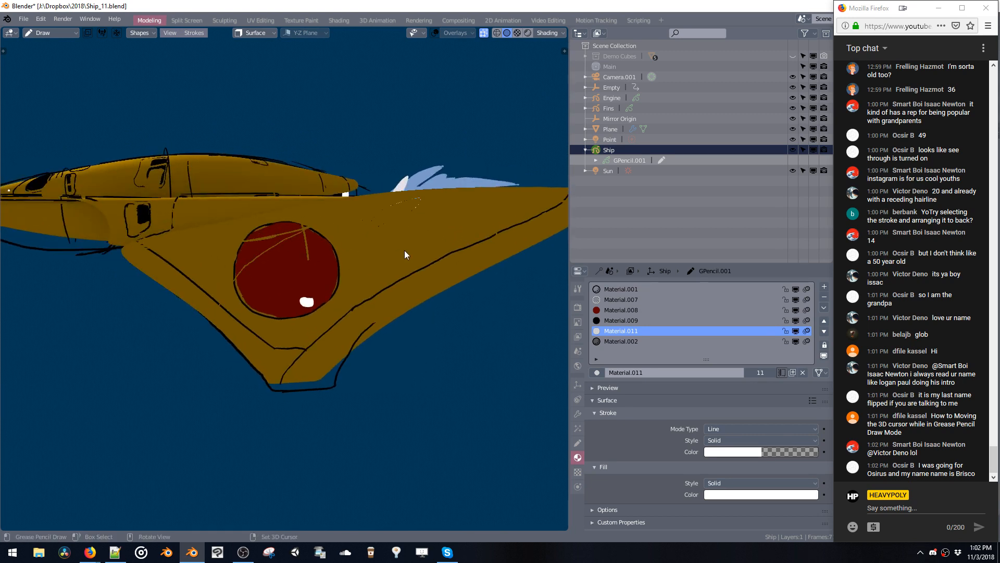
Try several white filled winged shapes on the wing beside the red circle, and undo them.
{"action": "left_click_drag", "start_coordinate": [405, 251], "coordinate": [361, 272]}
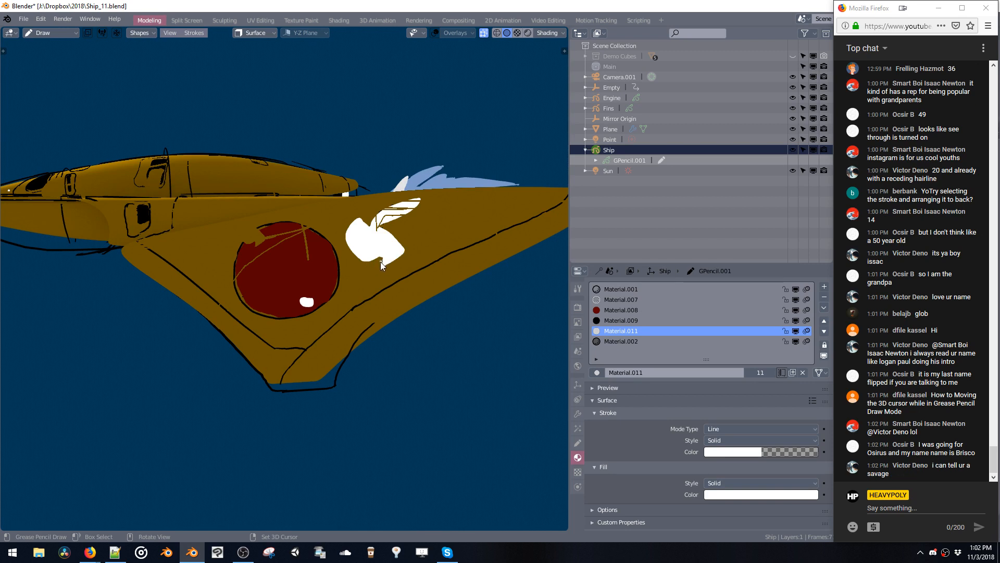
{"action": "key", "text": "ctrl+z"}
{"action": "key", "text": "ctrl+z"}
{"action": "key", "text": "ctrl+z"}
{"action": "key", "text": "ctrl+z"}
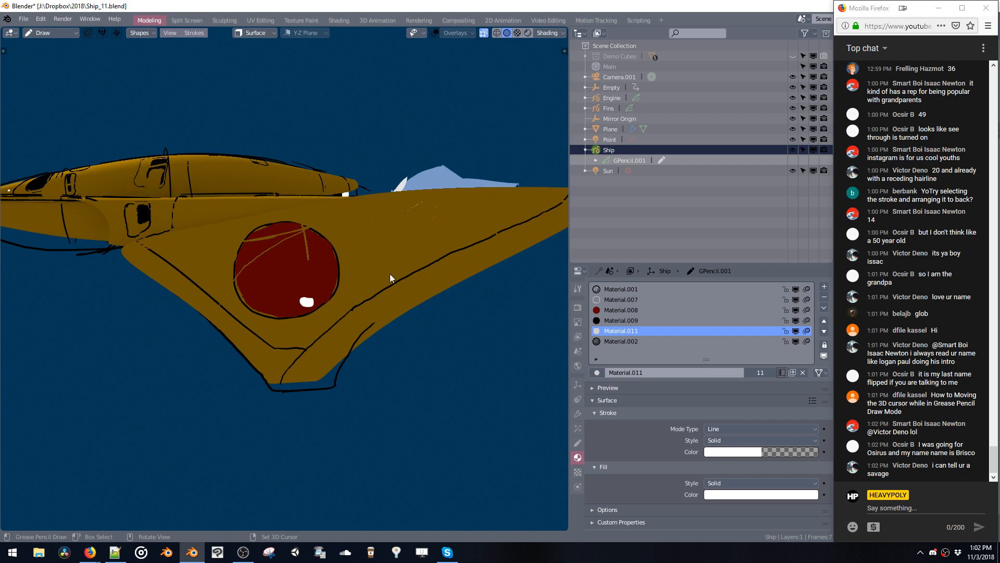
{"action": "left_click_drag", "start_coordinate": [389, 276], "coordinate": [375, 282]}
{"action": "key", "text": "ctrl+z"}
{"action": "left_click_drag", "start_coordinate": [438, 212], "coordinate": [349, 271]}
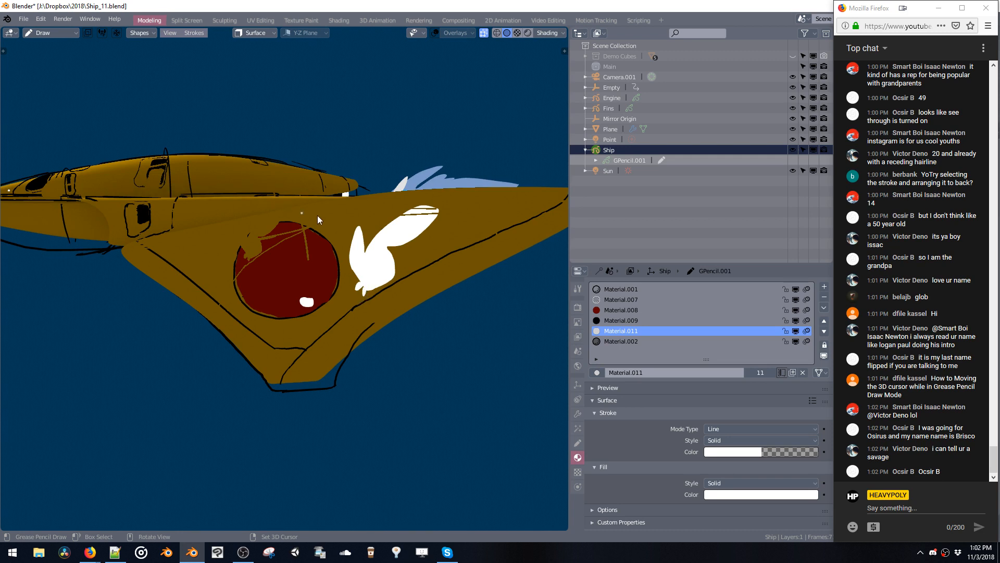
{"action": "mouse_move", "coordinate": [317, 215]}
{"action": "middle_mouse_down", "text": "ctrl"}
{"action": "mouse_move", "coordinate": [322, 267]}
{"action": "mouse_move", "coordinate": [336, 206]}
{"action": "mouse_move", "coordinate": [305, 173]}
{"action": "middle_mouse_up", "text": "ctrl"}
{"action": "key", "text": "ctrl+z"}
{"action": "key", "text": "ctrl+z"}
{"action": "key", "text": "ctrl+z"}
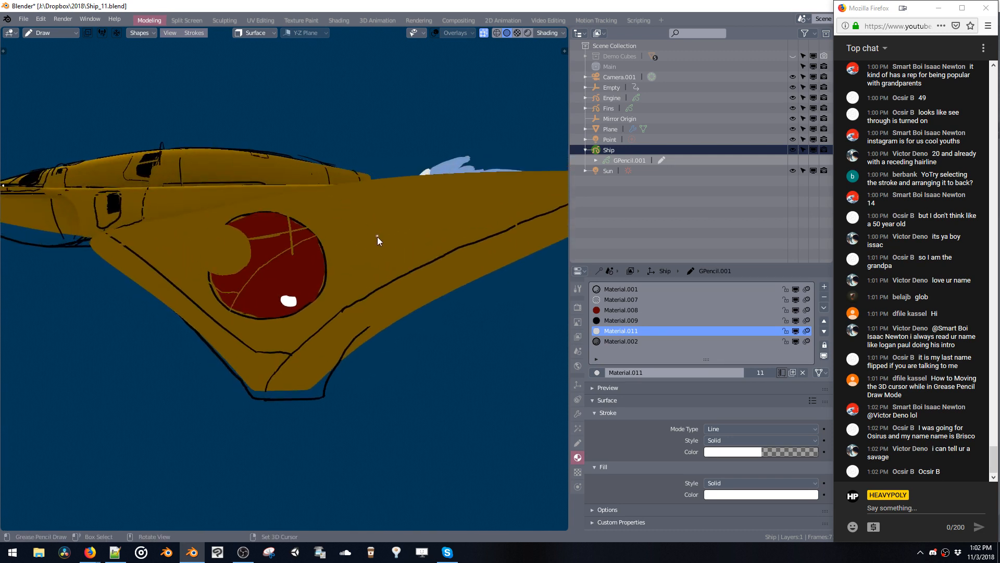
Save the file and switch the drawing material to the black line material, Material.001.
{"action": "key", "text": "ctrl+s"}
{"action": "left_click", "coordinate": [323, 195]}
{"action": "key", "text": "u"}
{"action": "left_click", "coordinate": [458, 342]}
{"action": "mouse_move", "coordinate": [367, 236]}
{"action": "middle_mouse_down"}
{"action": "mouse_move", "coordinate": [363, 221]}
{"action": "mouse_move", "coordinate": [266, 239]}
{"action": "mouse_move", "coordinate": [474, 229]}
{"action": "mouse_move", "coordinate": [359, 267]}
{"action": "middle_mouse_up"}
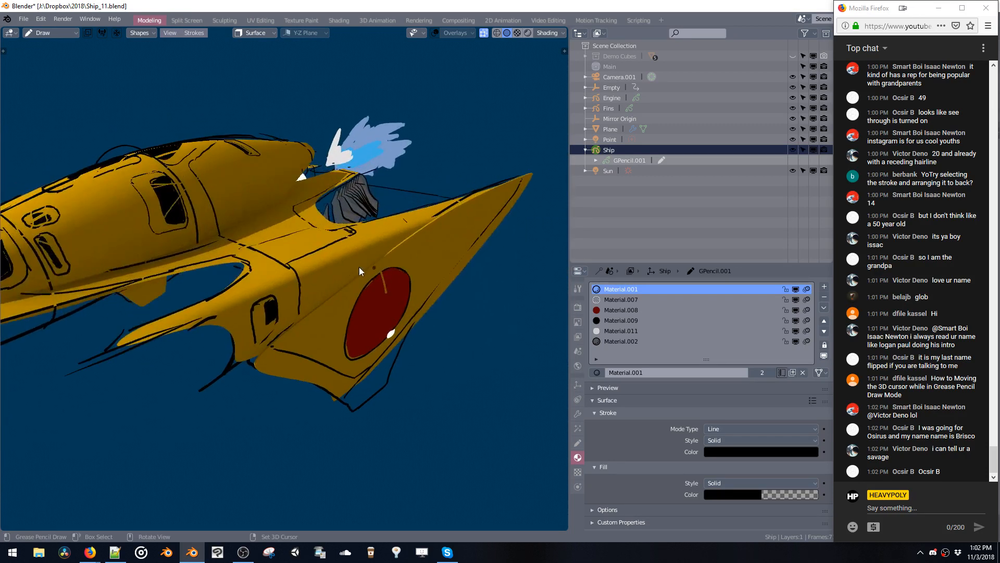
Letter "CSIR B" in black outlined block letters along the wing beside the red circle.
{"action": "left_click_drag", "start_coordinate": [303, 264], "coordinate": [305, 275]}
{"action": "mouse_move", "coordinate": [304, 281]}
{"action": "middle_mouse_down"}
{"action": "mouse_move", "coordinate": [277, 286]}
{"action": "mouse_move", "coordinate": [239, 265]}
{"action": "mouse_move", "coordinate": [242, 280]}
{"action": "mouse_move", "coordinate": [244, 203]}
{"action": "mouse_move", "coordinate": [235, 215]}
{"action": "mouse_move", "coordinate": [234, 242]}
{"action": "mouse_move", "coordinate": [311, 233]}
{"action": "mouse_move", "coordinate": [295, 225]}
{"action": "mouse_move", "coordinate": [418, 226]}
{"action": "mouse_move", "coordinate": [313, 246]}
{"action": "mouse_move", "coordinate": [339, 232]}
{"action": "middle_mouse_up"}
{"action": "mouse_move", "coordinate": [276, 221]}
{"action": "middle_mouse_down"}
{"action": "mouse_move", "coordinate": [351, 193]}
{"action": "mouse_move", "coordinate": [339, 200]}
{"action": "mouse_move", "coordinate": [348, 206]}
{"action": "mouse_move", "coordinate": [287, 223]}
{"action": "mouse_move", "coordinate": [322, 235]}
{"action": "mouse_move", "coordinate": [338, 218]}
{"action": "mouse_move", "coordinate": [321, 232]}
{"action": "mouse_move", "coordinate": [357, 256]}
{"action": "middle_mouse_up"}
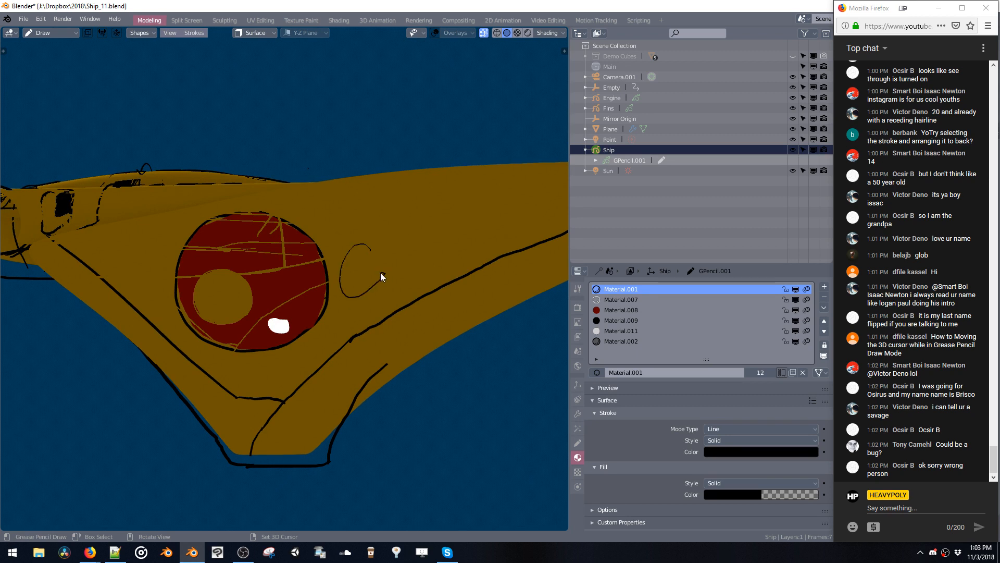
{"action": "mouse_move", "coordinate": [348, 274]}
{"action": "left_mouse_down"}
{"action": "mouse_move", "coordinate": [371, 245]}
{"action": "mouse_move", "coordinate": [417, 243]}
{"action": "mouse_move", "coordinate": [443, 220]}
{"action": "left_mouse_up"}
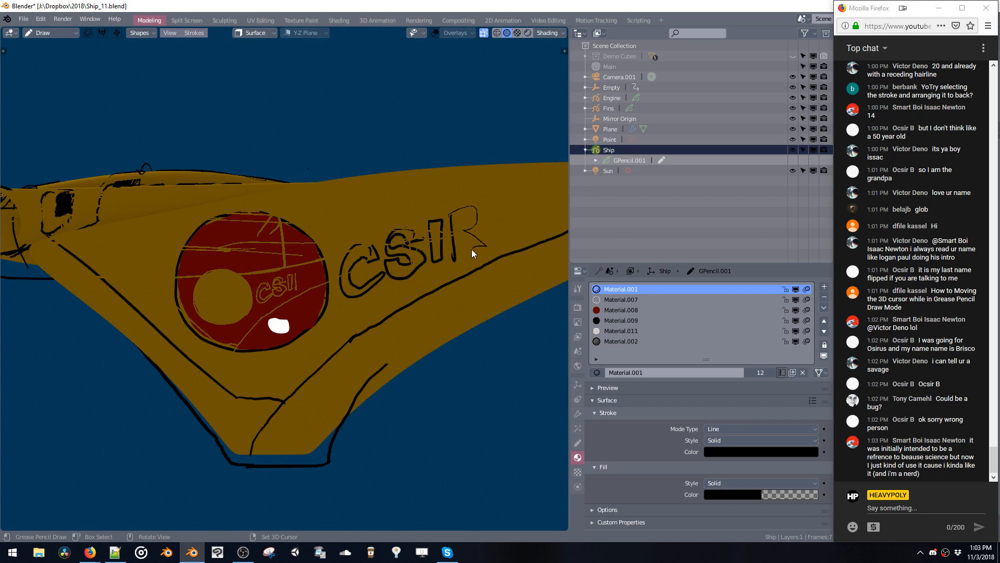
{"action": "mouse_move", "coordinate": [471, 249]}
{"action": "left_mouse_down"}
{"action": "mouse_move", "coordinate": [455, 236]}
{"action": "mouse_move", "coordinate": [457, 216]}
{"action": "left_mouse_up"}
{"action": "middle_click_drag", "start_coordinate": [454, 216], "coordinate": [443, 220], "text": "shift"}
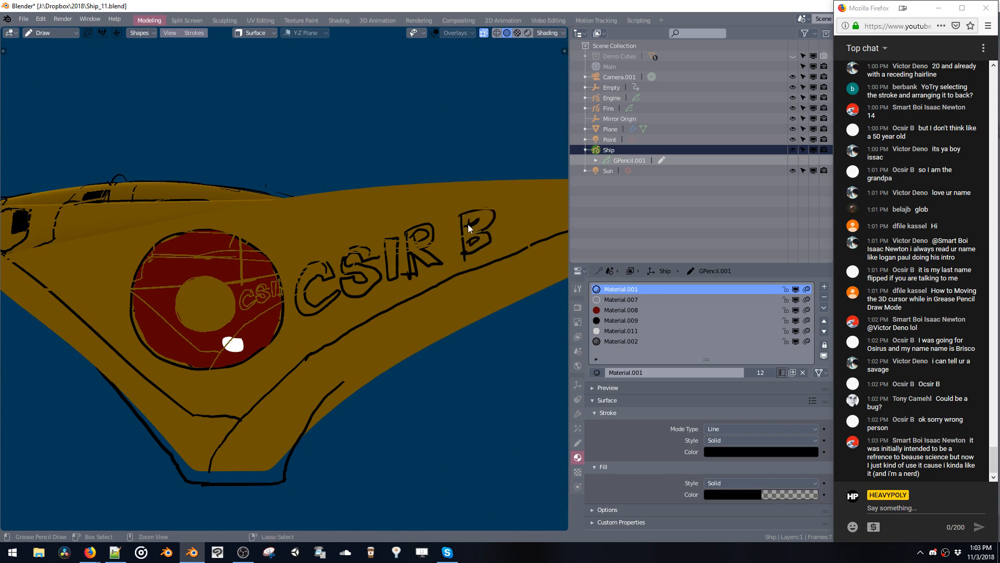
{"action": "left_click_drag", "start_coordinate": [468, 224], "coordinate": [472, 230]}
{"action": "mouse_move", "coordinate": [451, 217]}
{"action": "middle_mouse_down"}
{"action": "mouse_move", "coordinate": [304, 265]}
{"action": "mouse_move", "coordinate": [502, 246]}
{"action": "mouse_move", "coordinate": [340, 244]}
{"action": "mouse_move", "coordinate": [379, 217]}
{"action": "mouse_move", "coordinate": [359, 279]}
{"action": "mouse_move", "coordinate": [424, 270]}
{"action": "mouse_move", "coordinate": [392, 264]}
{"action": "mouse_move", "coordinate": [386, 288]}
{"action": "mouse_move", "coordinate": [414, 256]}
{"action": "mouse_move", "coordinate": [333, 255]}
{"action": "mouse_move", "coordinate": [389, 242]}
{"action": "mouse_move", "coordinate": [354, 237]}
{"action": "mouse_move", "coordinate": [412, 246]}
{"action": "mouse_move", "coordinate": [345, 238]}
{"action": "middle_mouse_up"}
Open the Plane hull mesh for vertex editing at the nose, return to Object Mode, and save the file.
{"action": "key", "text": "ctrl+Tab"}
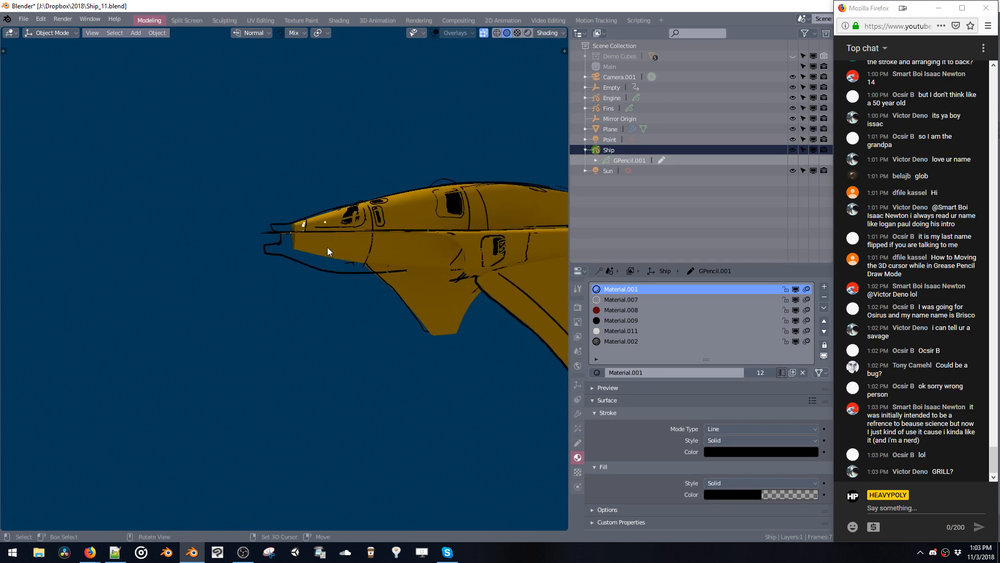
{"action": "left_click", "coordinate": [327, 252]}
{"action": "key", "text": "Tab"}
{"action": "key", "text": "1"}
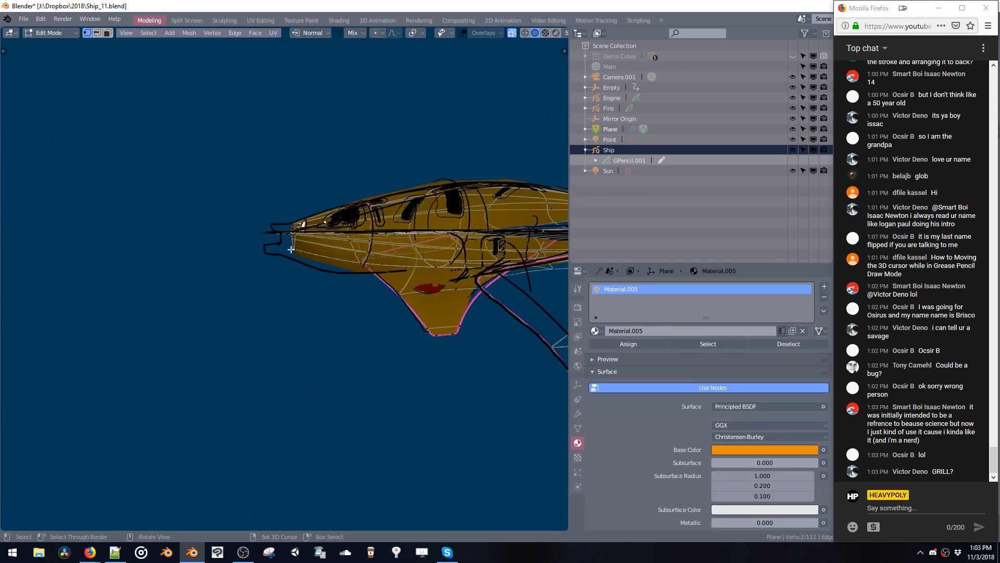
{"action": "key", "text": "shift+a"}
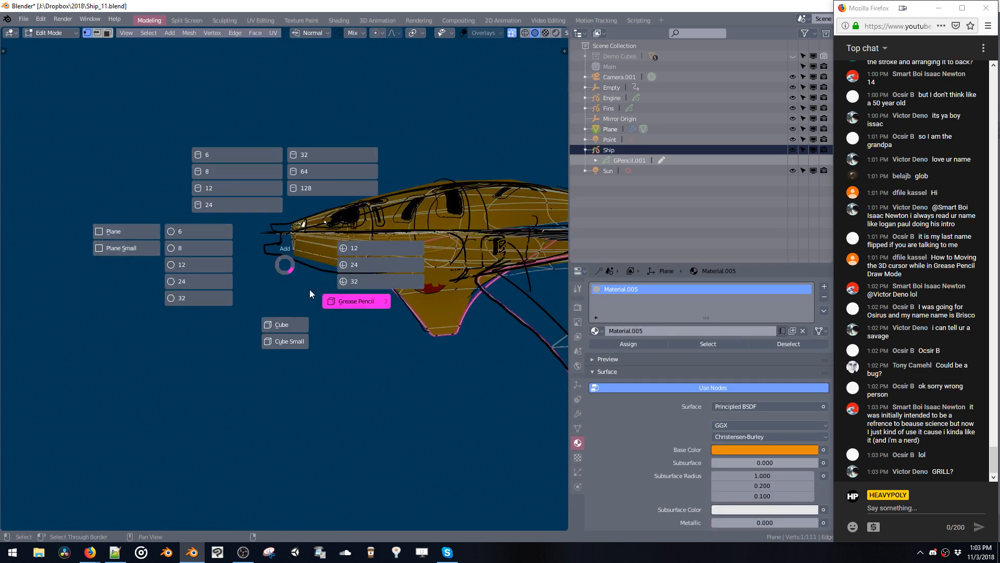
{"action": "left_click", "coordinate": [285, 264]}
{"action": "key", "text": "space"}
{"action": "left_click", "coordinate": [284, 330]}
{"action": "middle_click_drag", "start_coordinate": [285, 330], "coordinate": [255, 210]}
{"action": "key", "text": "ctrl+s"}
{"action": "middle_click_drag", "start_coordinate": [368, 211], "coordinate": [365, 214]}
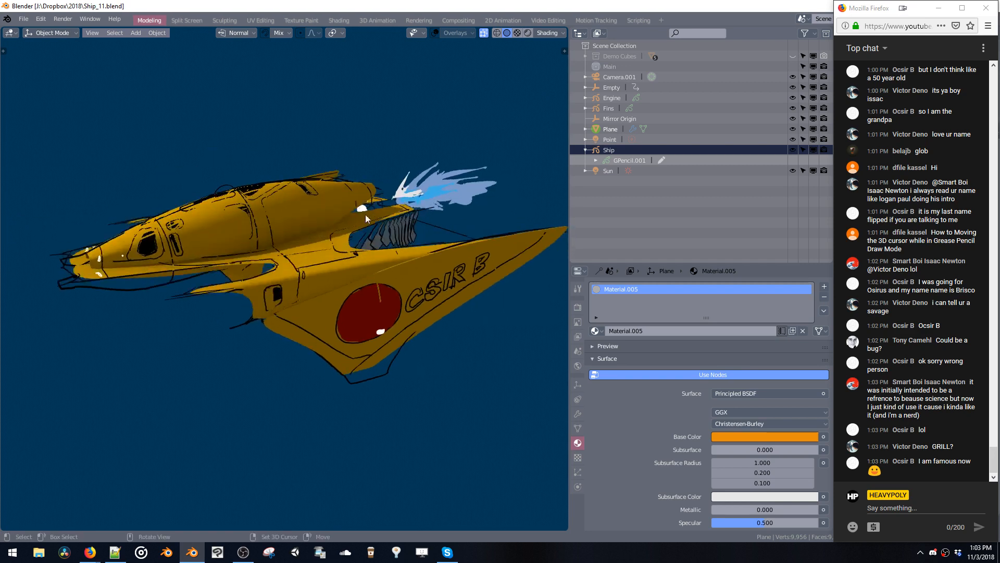
Play the spaceship animation through the scene camera.
{"action": "key", "text": "grave"}
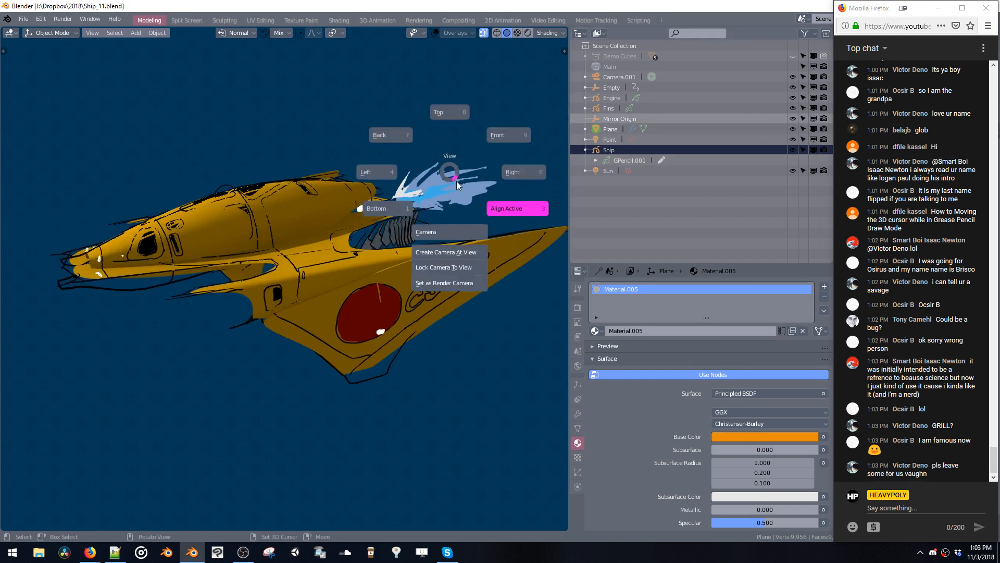
{"action": "left_click", "coordinate": [446, 230]}
{"action": "key", "text": "space"}
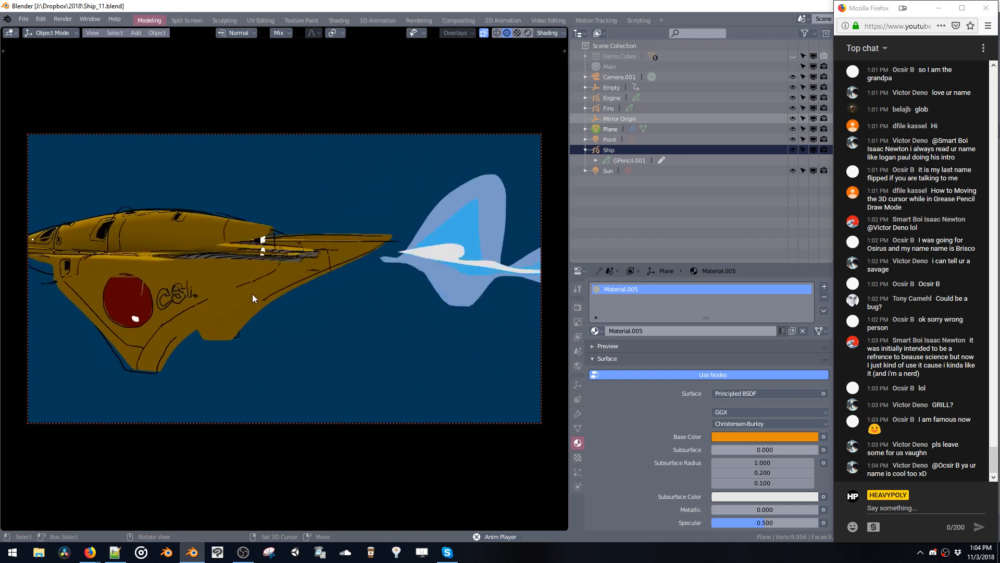
Turn on Backface Culling in the viewport's overlay options.
{"action": "left_click", "coordinate": [467, 32]}
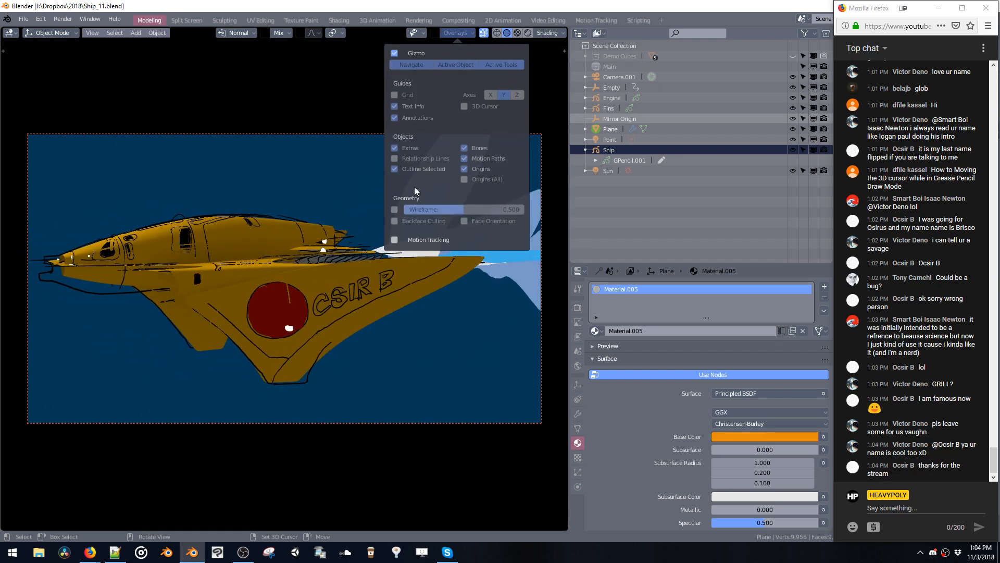
{"action": "left_click", "coordinate": [394, 221]}
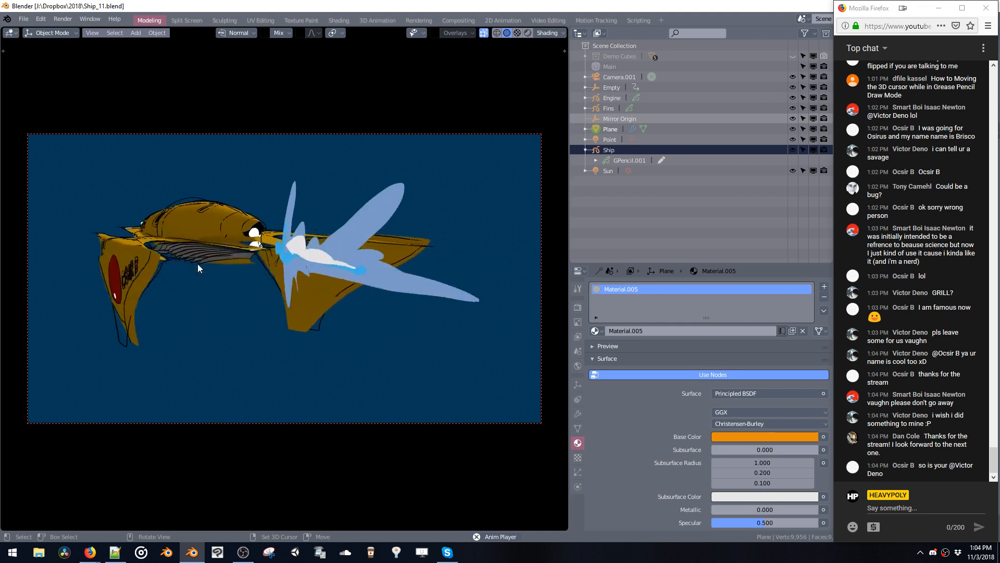
{"action": "left_click", "coordinate": [134, 32]}
{"action": "mouse_move", "coordinate": [91, 32]}
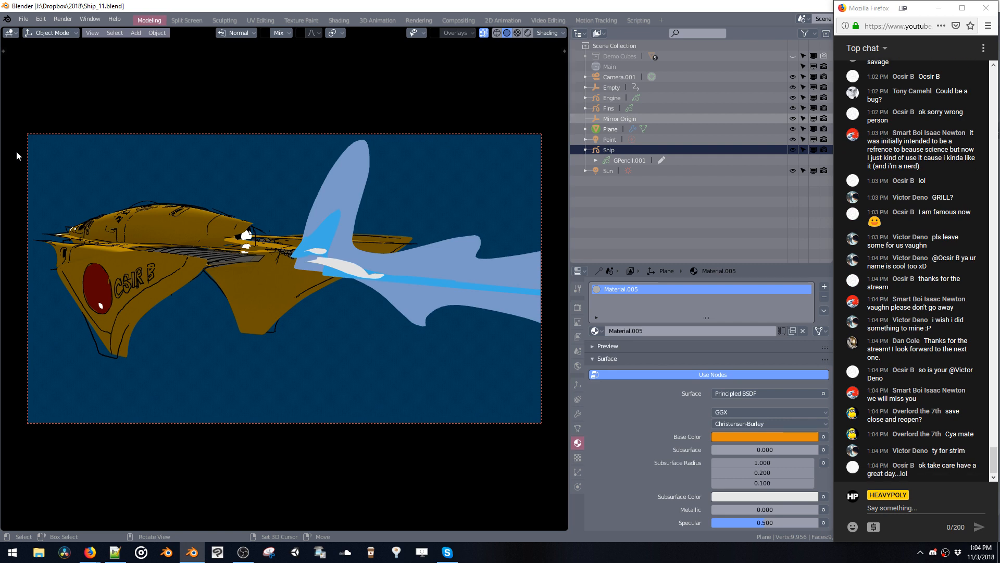
Switch to Firefox to post "Bye!" in the live chat, and bring up the streaming software's Stop Streaming option.
{"action": "left_click", "coordinate": [888, 503]}
{"action": "type", "text": "Bye!"}
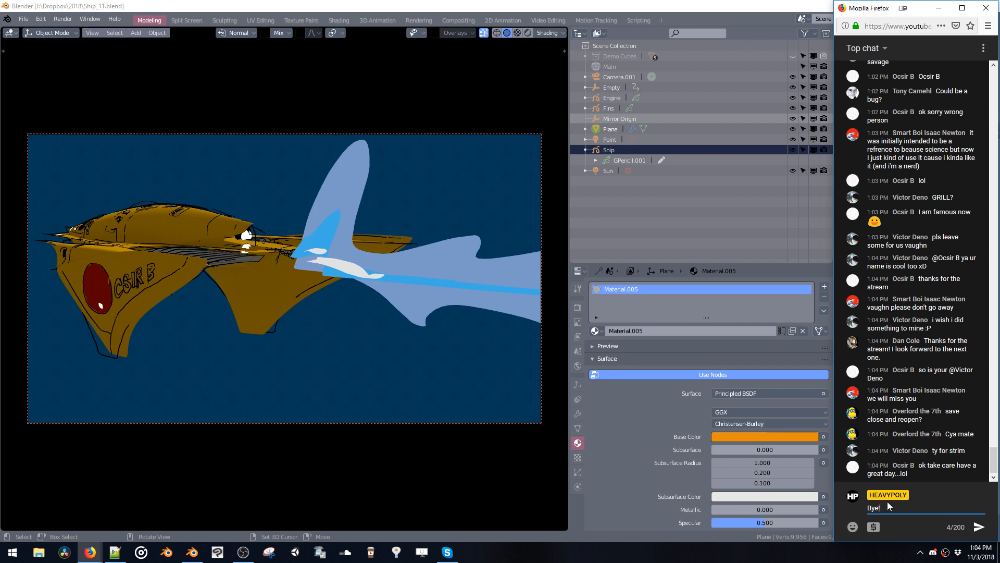
{"action": "key", "text": "Return"}
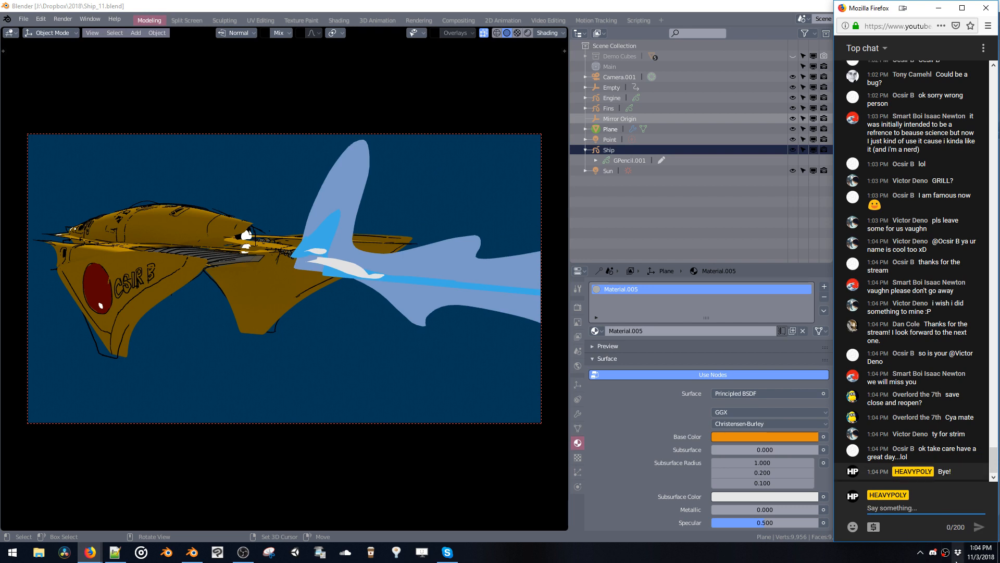
{"action": "right_click", "coordinate": [945, 555]}
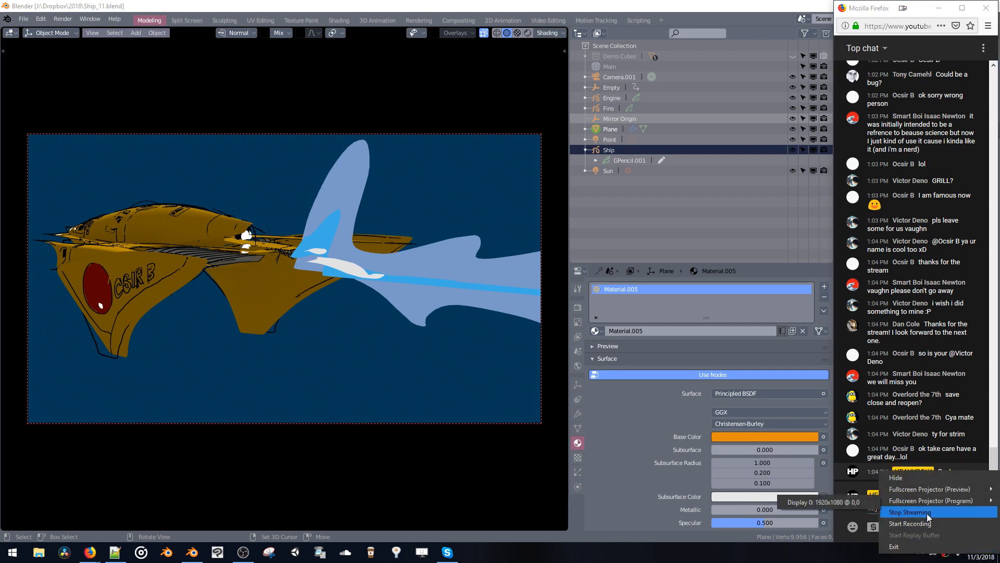